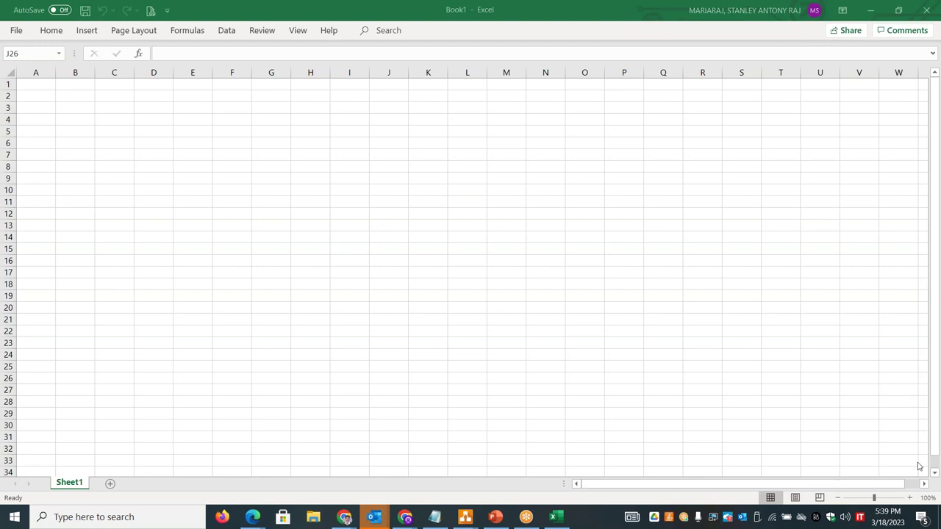
# - Zoom the blank sheet in to 150%
pyautogui.click(911, 499)
pyautogui.click(911, 499)
pyautogui.click(911, 499)
pyautogui.click(911, 500)
pyautogui.click(911, 499)
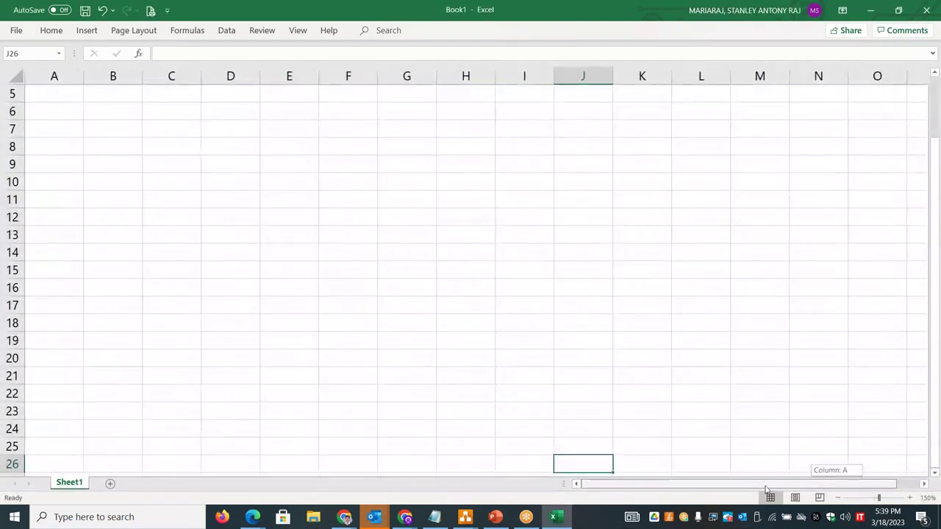
pyautogui.moveTo(933, 397); pyautogui.dragTo(932, 287)
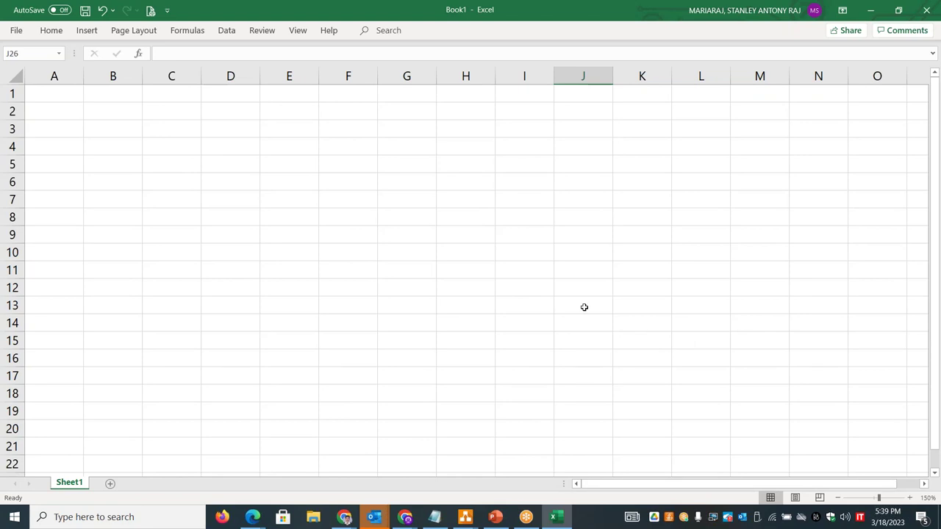
# - Widen columns B and A considerably
pyautogui.click(123, 98)
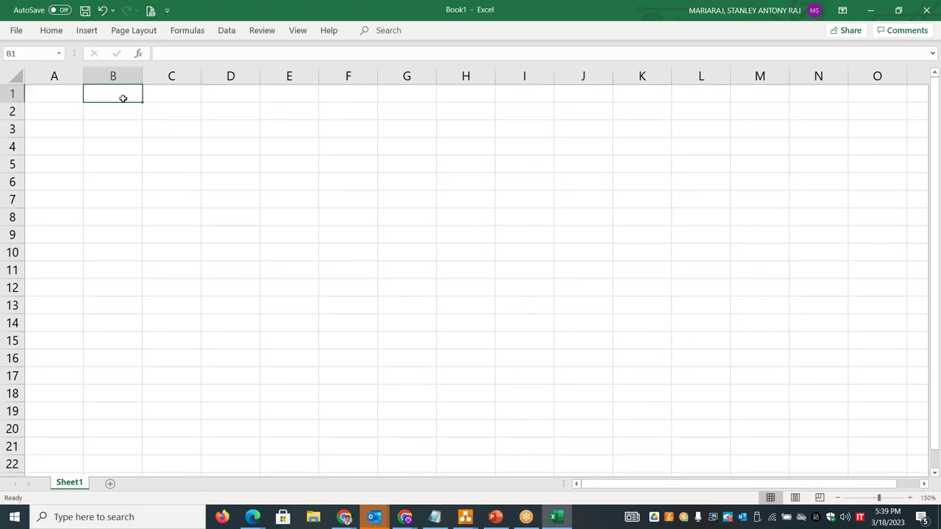
pyautogui.moveTo(142, 76); pyautogui.dragTo(306, 76)
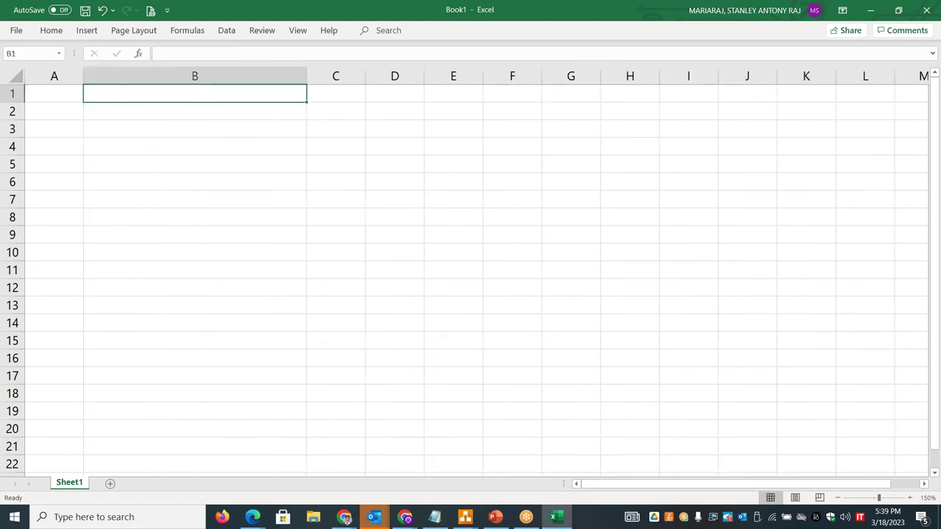
pyautogui.click(54, 93)
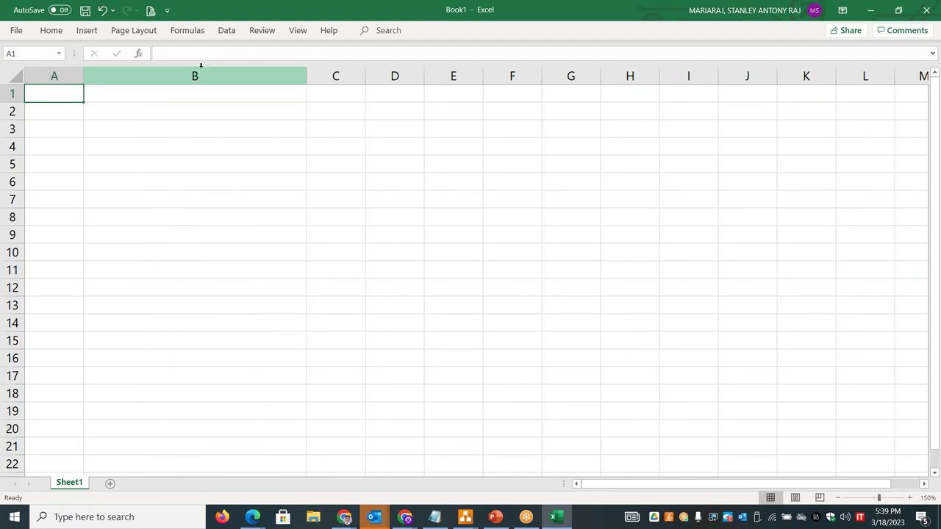
pyautogui.moveTo(83, 70); pyautogui.dragTo(270, 66)
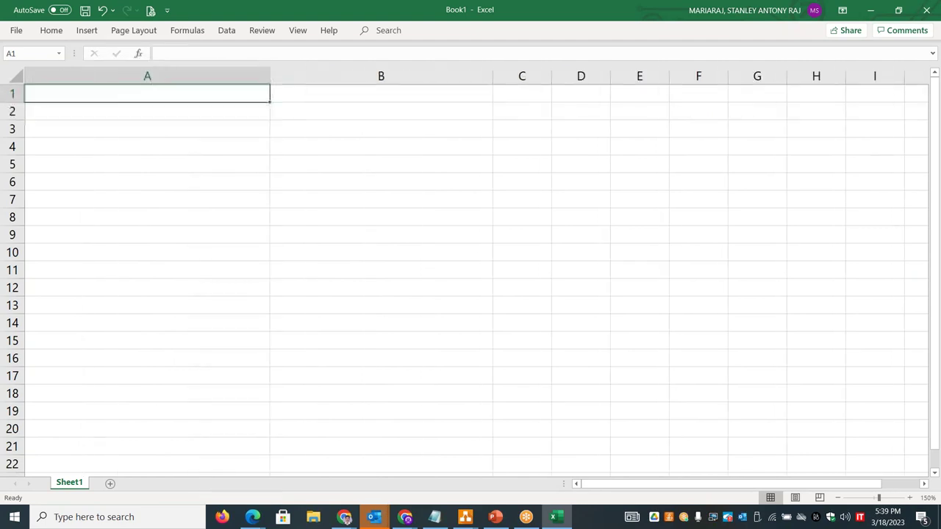
# - Enter SUBSCRIPTION in A2 and narrow column A to fit it
pyautogui.click(258, 115)
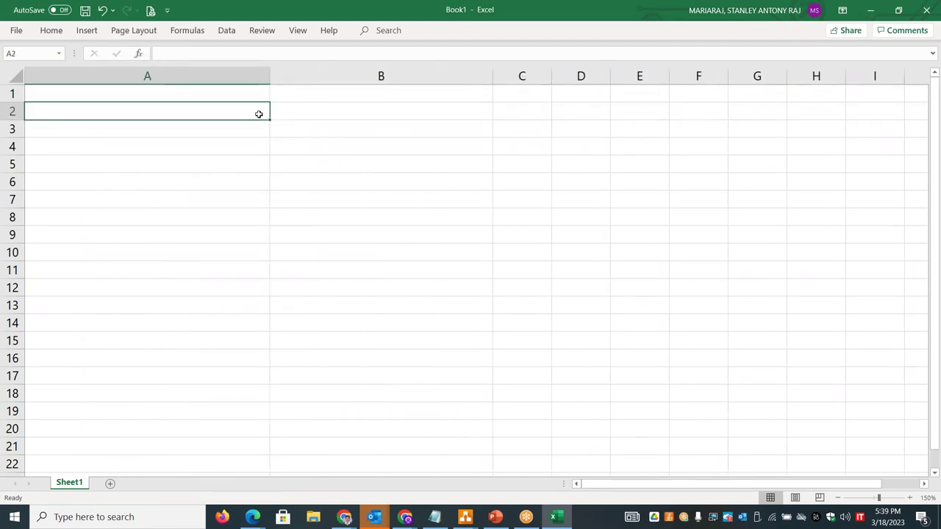
pyautogui.write('SUBSCRIPTION')
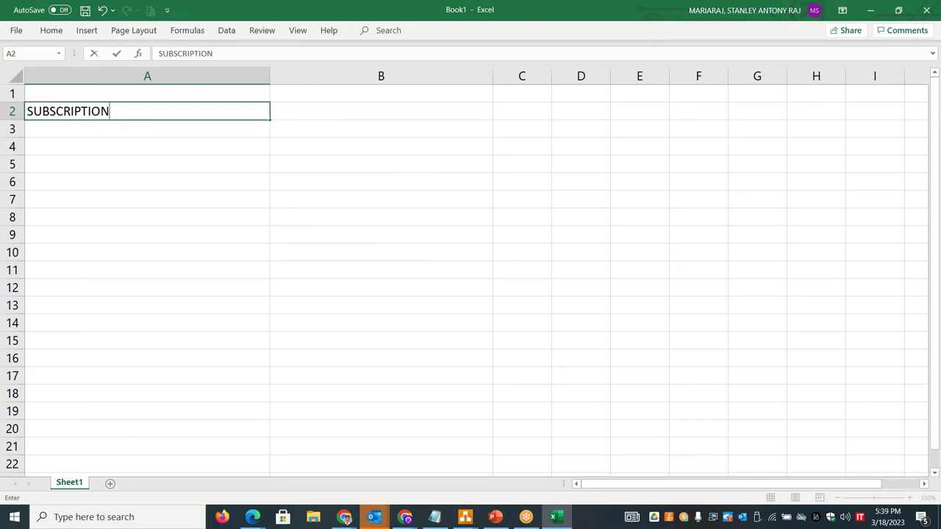
pyautogui.click(244, 194)
pyautogui.moveTo(269, 73); pyautogui.dragTo(165, 81)
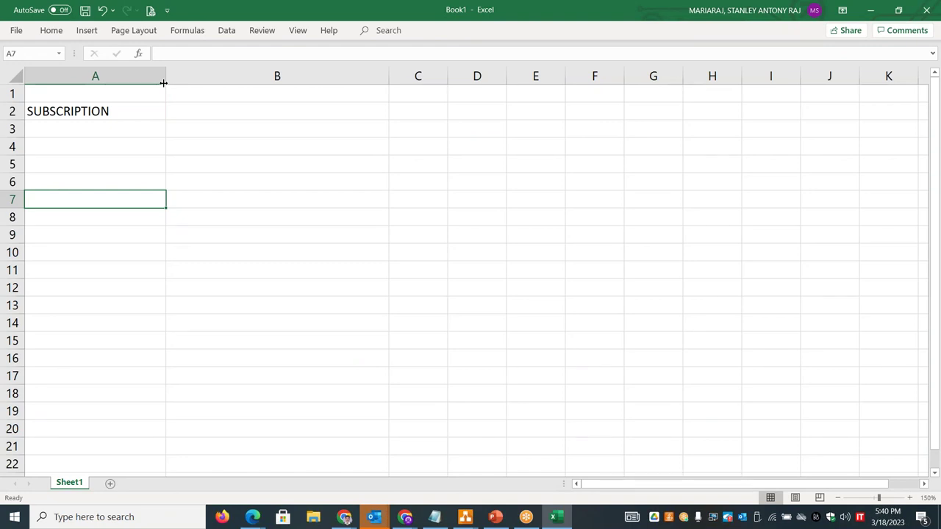
# - Type RESOURCE GROUP into cell B3
pyautogui.click(210, 129)
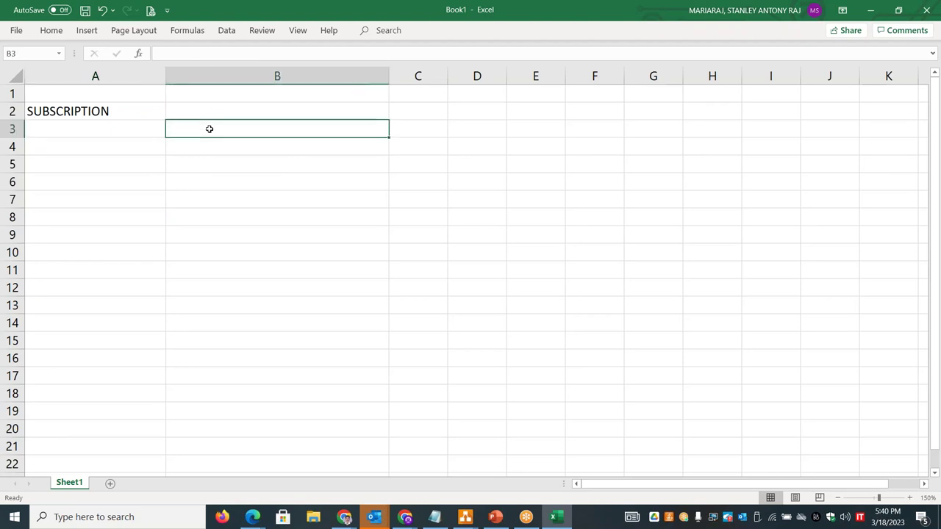
pyautogui.write('RESOURCE ')
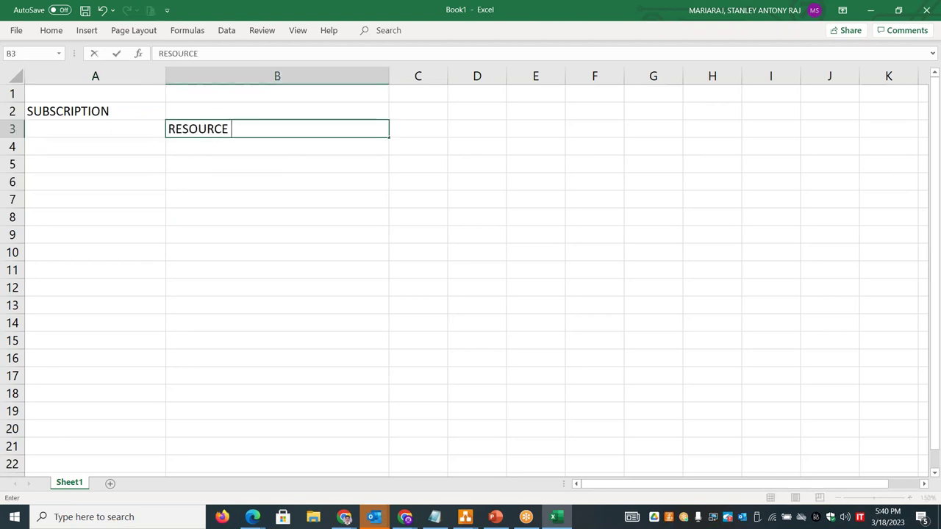
pyautogui.write('GRO')
pyautogui.press('BackSpace')
pyautogui.write('ROUP')
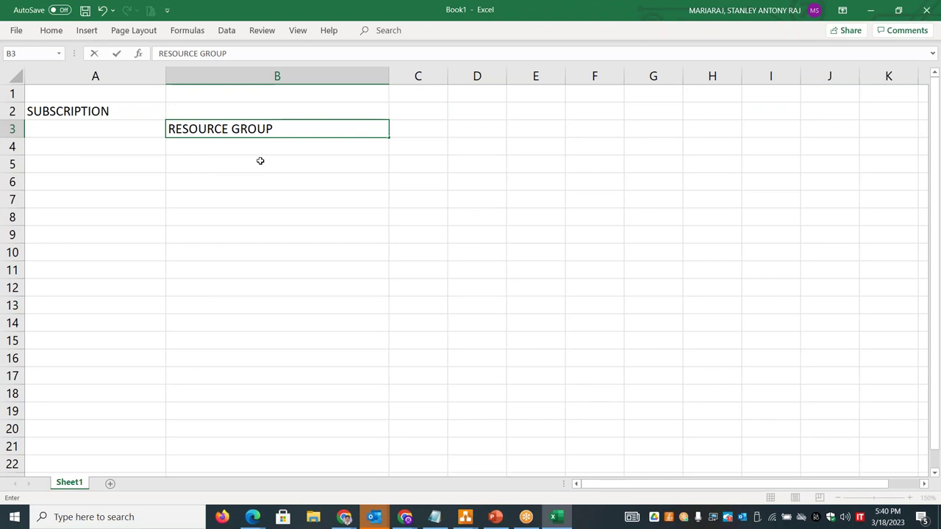
# - Label A5 VIRTUAL NETWORK, then run mspaint from the Windows Run box
pyautogui.click(131, 169)
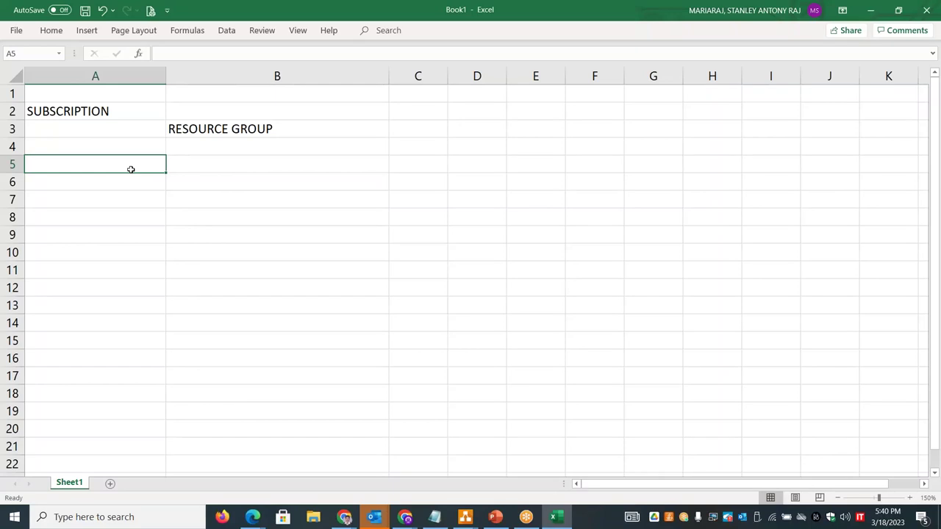
pyautogui.write('VIRTUAL NETWORK')
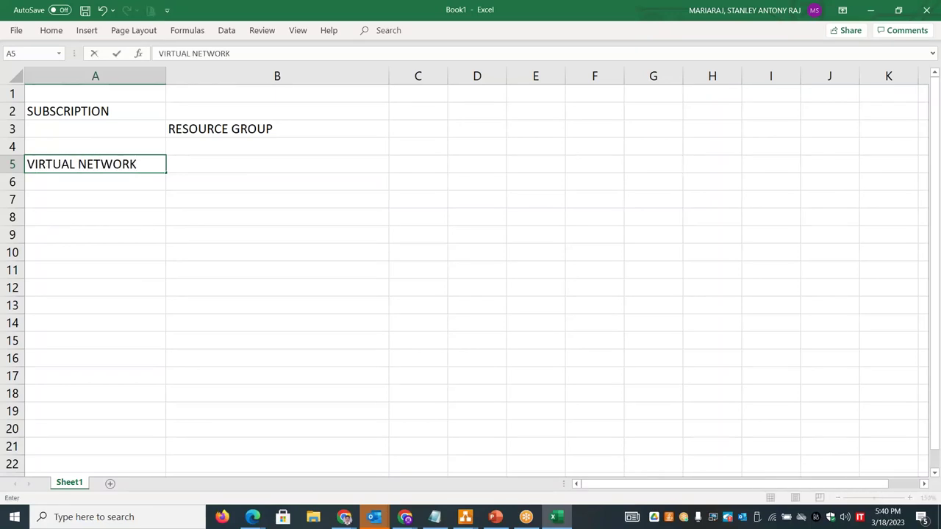
pyautogui.press('super+r')
pyautogui.write('mspain')
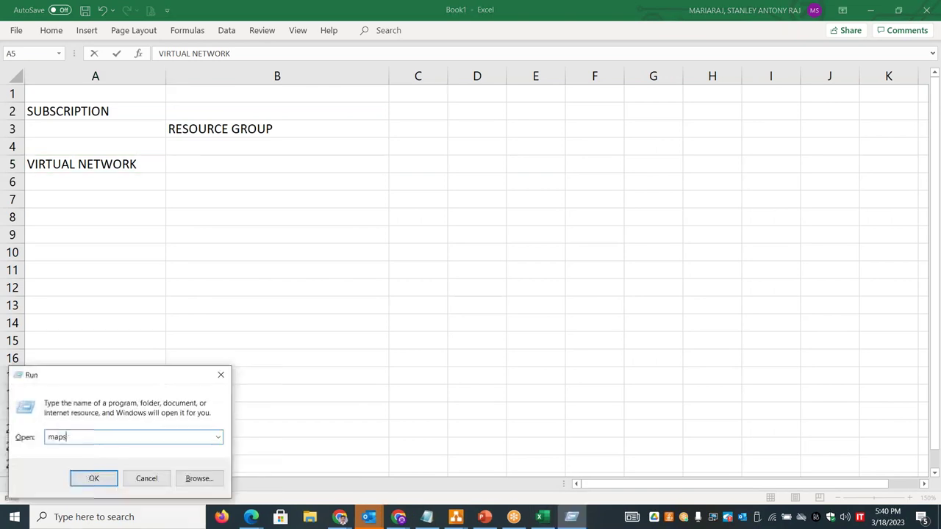
pyautogui.write('t')
# - In Paint, draw a large rectangle containing three narrow vertical bars
pyautogui.press('Return')
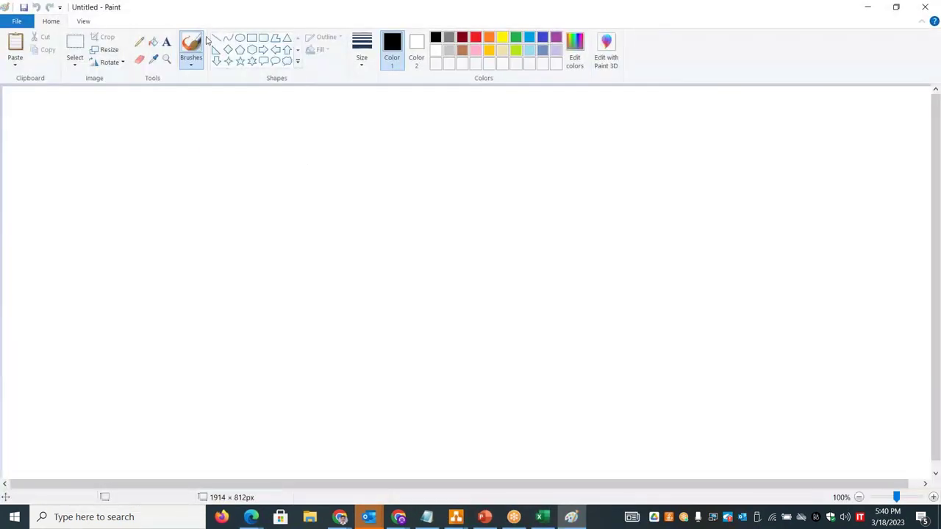
pyautogui.click(251, 37)
pyautogui.moveTo(144, 214)
pyautogui.mouseDown()
pyautogui.moveTo(307, 296)
pyautogui.moveTo(414, 403)
pyautogui.moveTo(484, 409)
pyautogui.mouseUp()
pyautogui.click(223, 155)
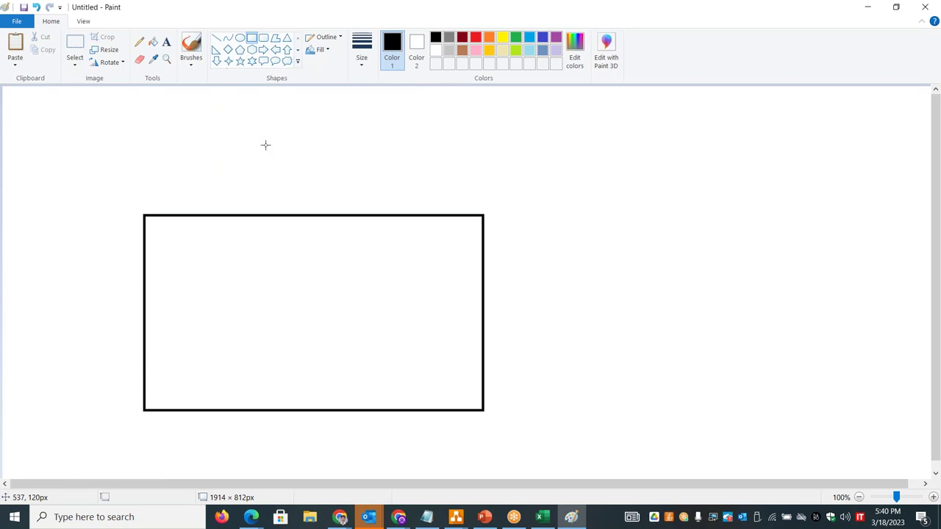
pyautogui.moveTo(160, 239); pyautogui.dragTo(186, 393)
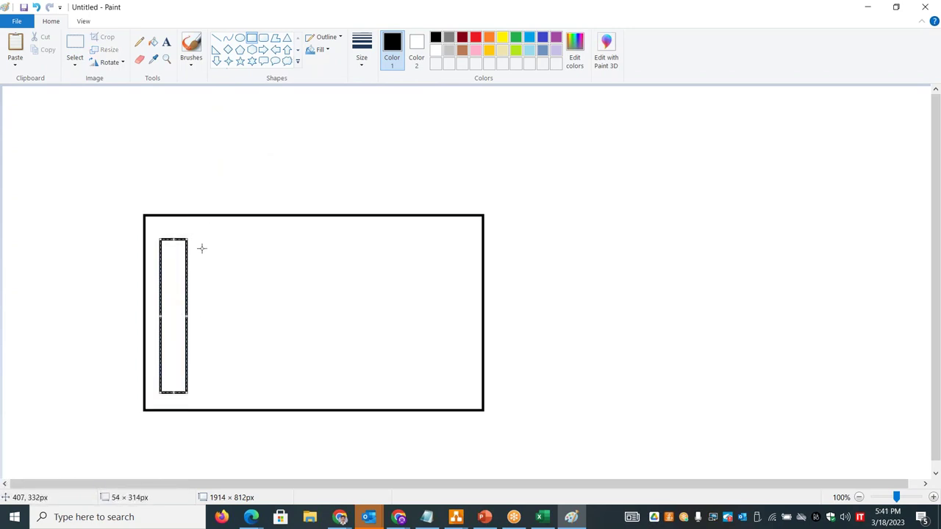
pyautogui.moveTo(201, 239); pyautogui.dragTo(230, 392)
pyautogui.moveTo(239, 237)
pyautogui.mouseDown()
pyautogui.moveTo(269, 332)
pyautogui.moveTo(269, 391)
pyautogui.mouseUp()
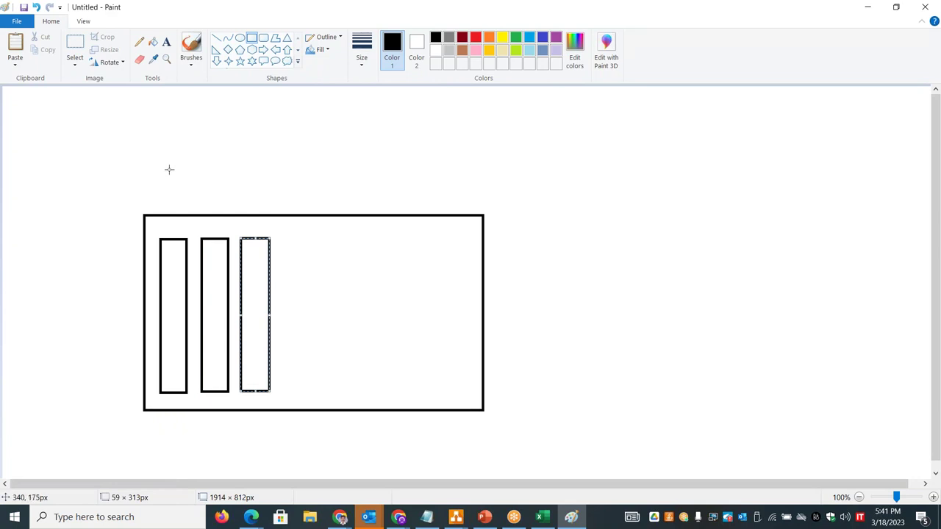
# - Add text labels PHYSICAL LAN and VIRTUAL LAN above the bars
pyautogui.click(167, 42)
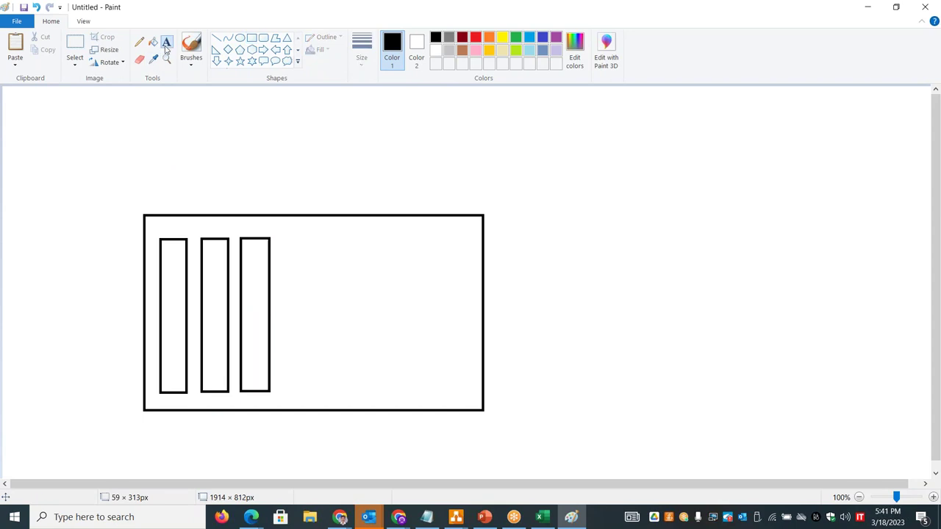
pyautogui.click(134, 189)
pyautogui.write('PHYSICAL LAN')
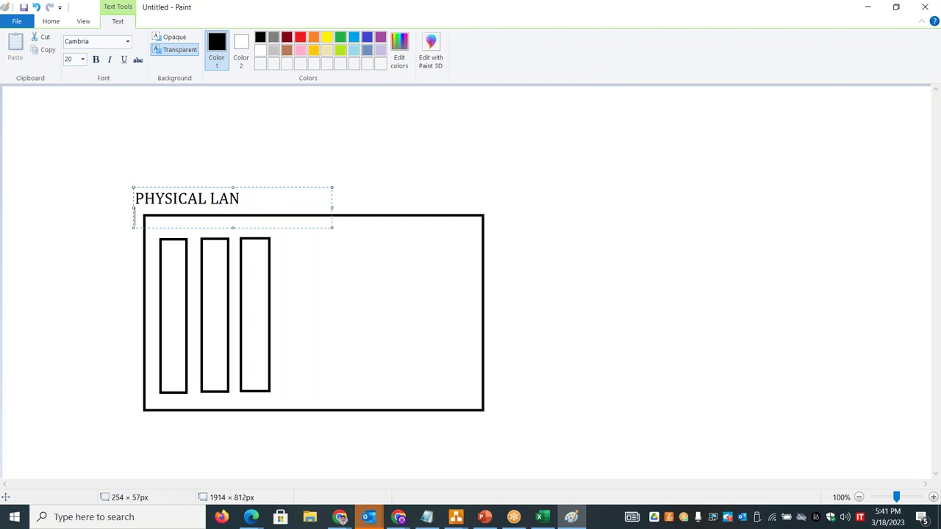
pyautogui.press('Return')
pyautogui.write('VIRTUAL LAN')
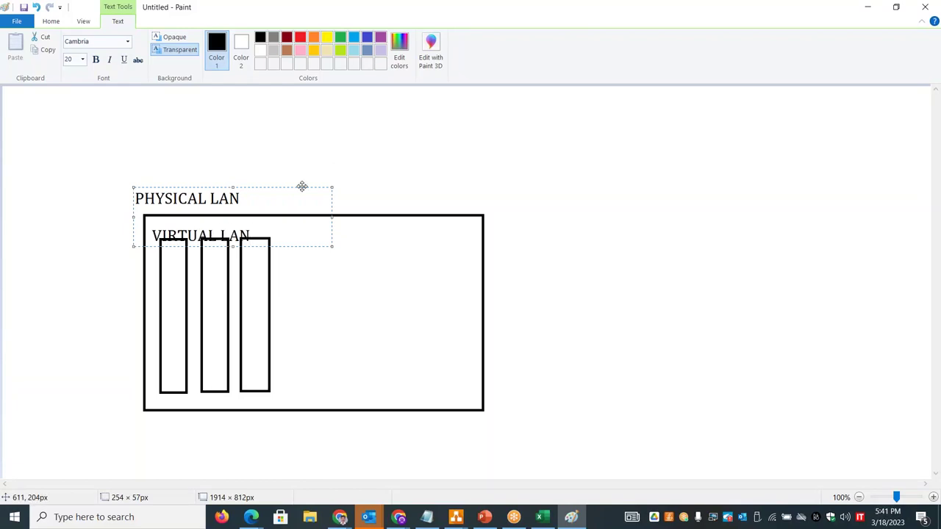
pyautogui.moveTo(302, 186); pyautogui.dragTo(302, 177)
pyautogui.click(405, 155)
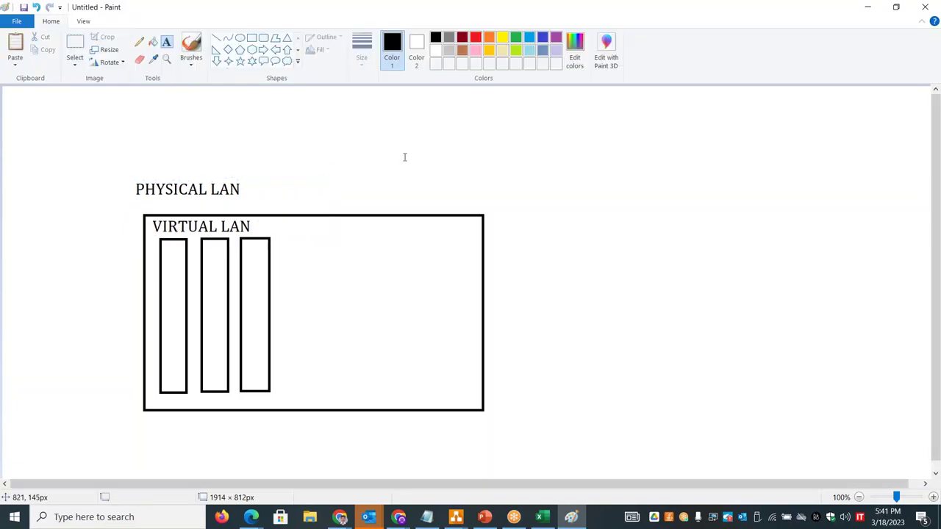
pyautogui.hotkey('alt', 'Tab')
pyautogui.hotkey('alt', 'Tab')
pyautogui.hotkey('alt', 'Tab')
pyautogui.hotkey('alt', 'Tab')
pyautogui.hotkey('alt', 'Tab')
pyautogui.hotkey('alt', 'Tab')
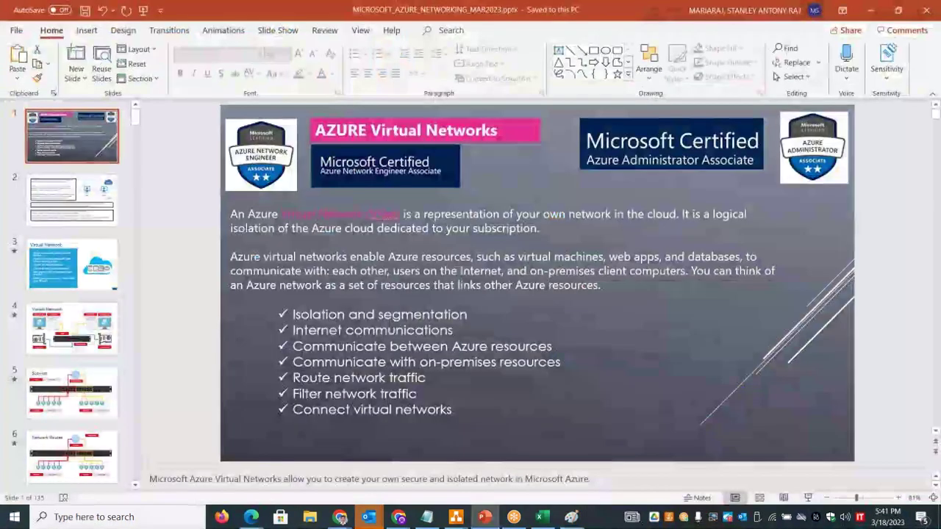
# - Show the Virtual Network and Subnets slides, glance at the Paint diagram, then return to Excel
pyautogui.click(85, 341)
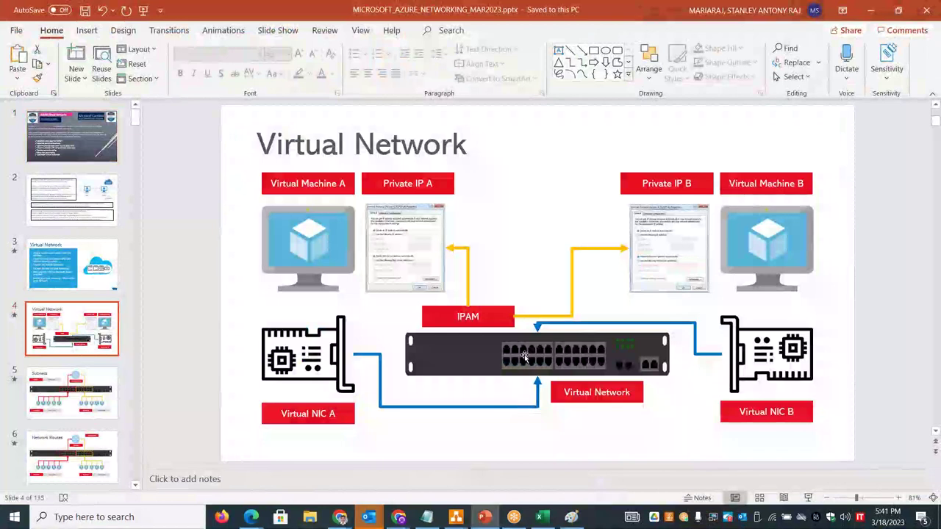
pyautogui.click(98, 401)
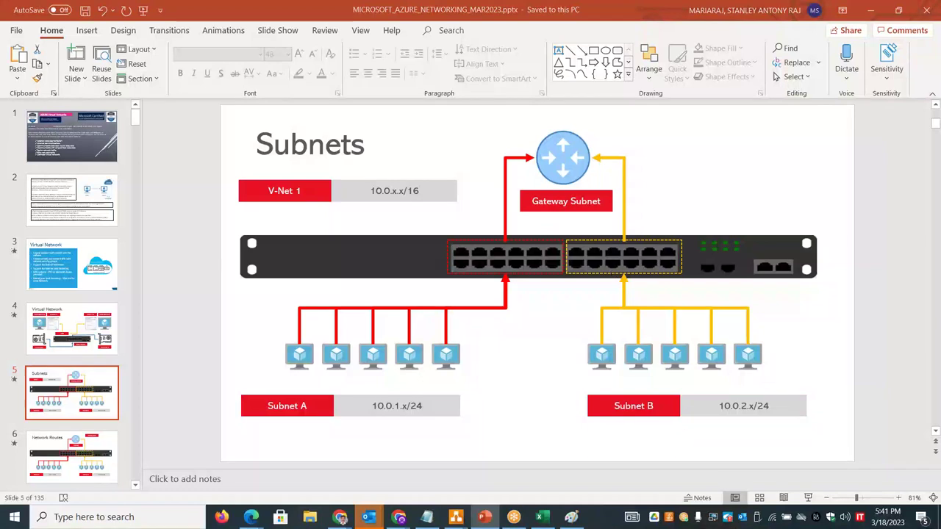
pyautogui.hotkey('alt', 'Tab')
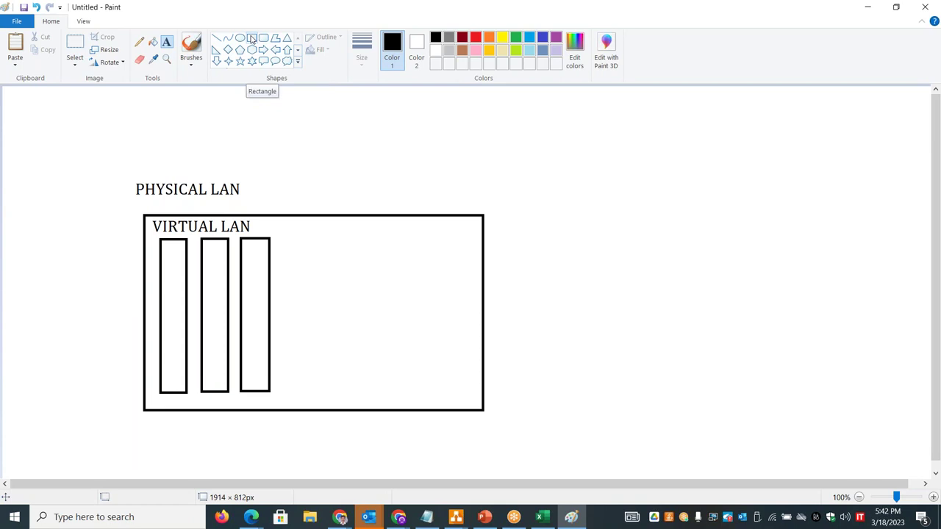
pyautogui.hotkey('alt', 'Tab')
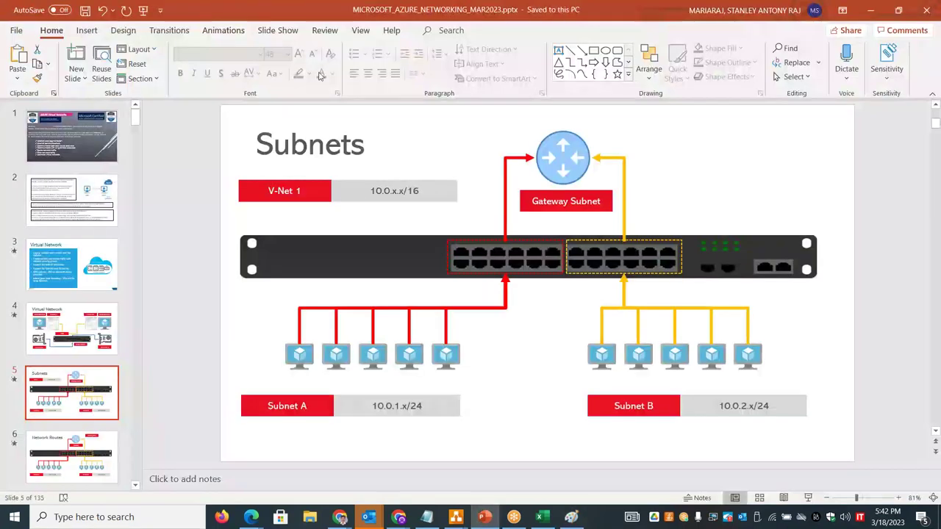
pyautogui.hotkey('alt', 'Tab')
pyautogui.press('Tab')
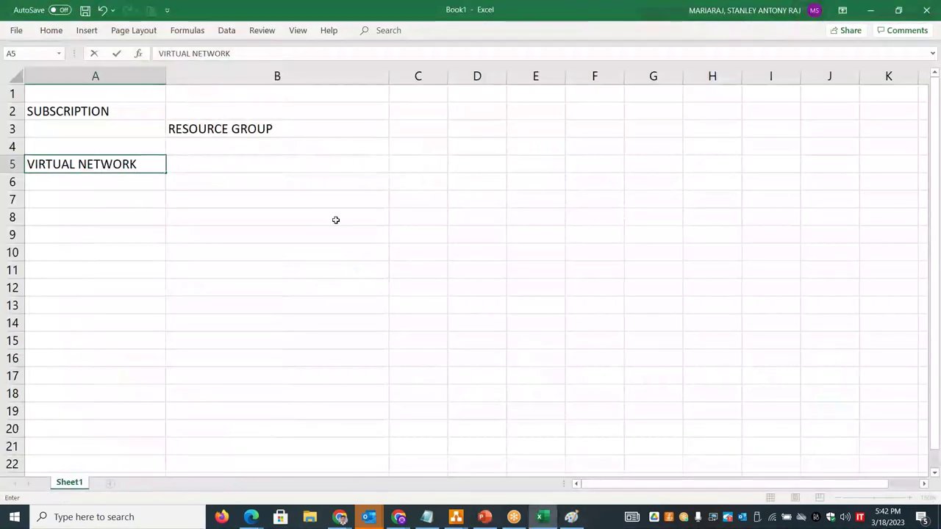
# - Complete A5 as VIRTUAL NETWORK (VNET) and widen column A
pyautogui.write('(V')
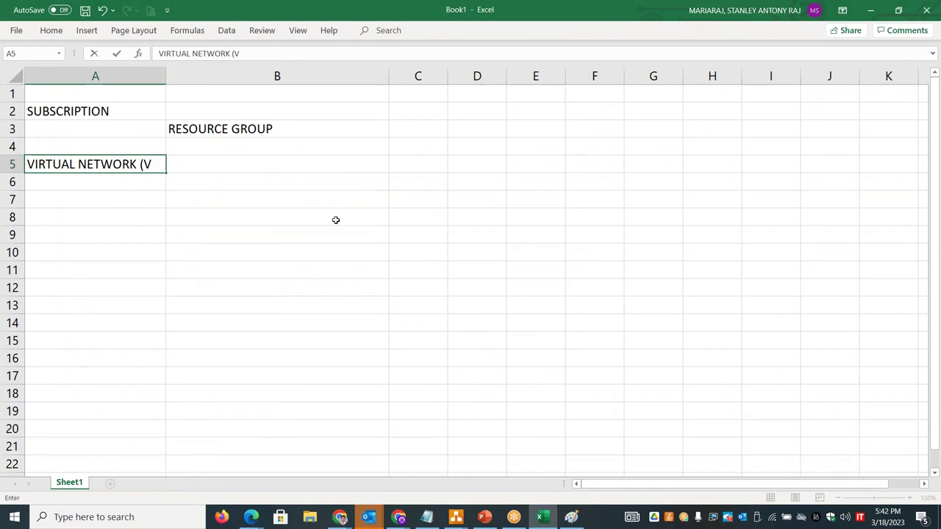
pyautogui.write('NET)')
pyautogui.click(154, 288)
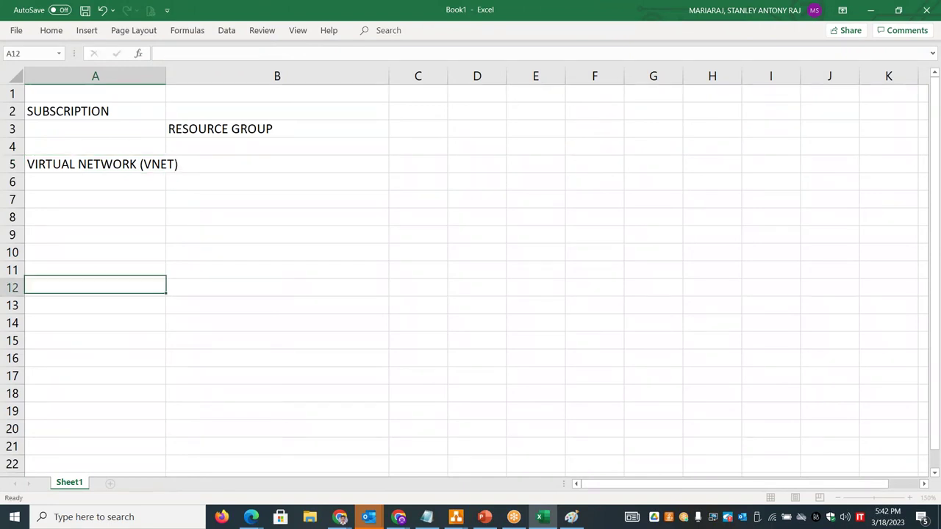
pyautogui.moveTo(165, 76); pyautogui.dragTo(223, 73)
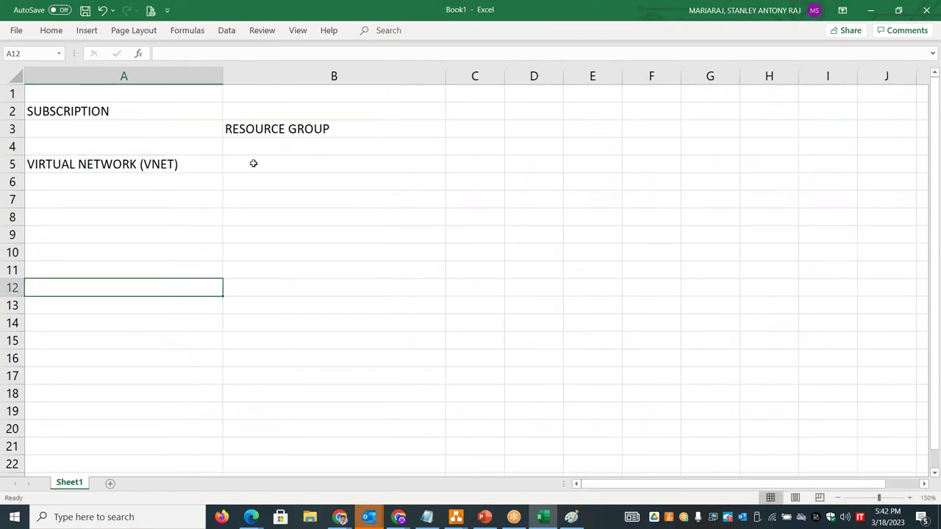
# - Enter 'Representation of customer network in Azure Datacenter' in B5 and widen column B
pyautogui.click(253, 163)
pyautogui.write('REsp')
pyautogui.press('BackSpace')
pyautogui.press('BackSpace')
pyautogui.press('BackSpace')
pyautogui.write('epres')
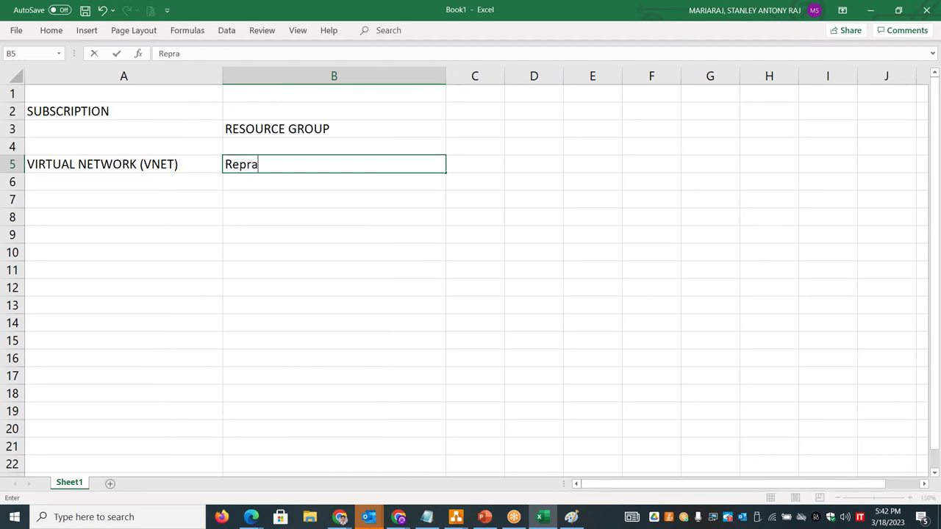
pyautogui.write('ion of')
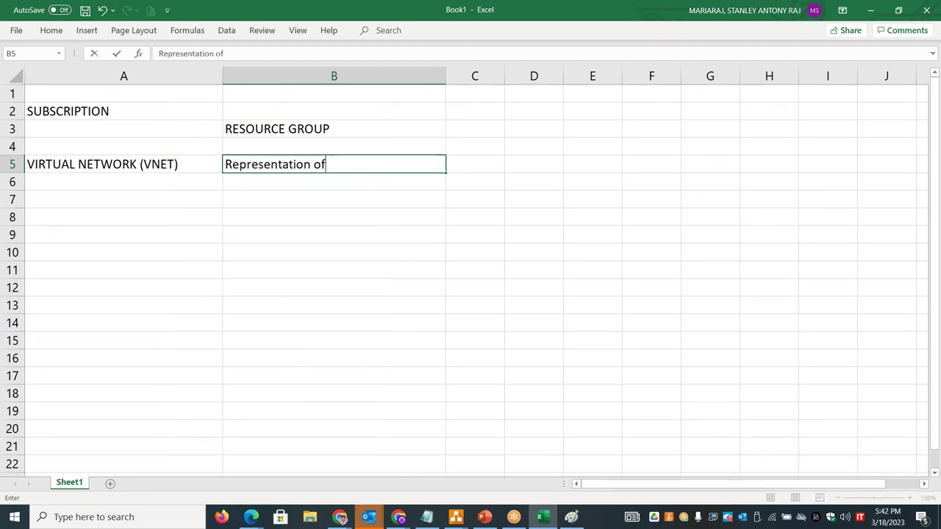
pyautogui.write(' customer networ')
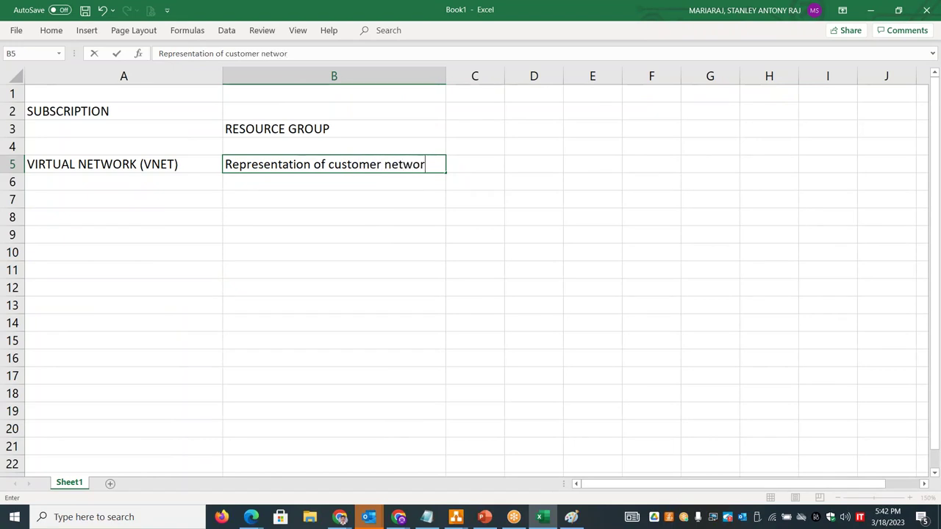
pyautogui.write('k in Azure Datacenter')
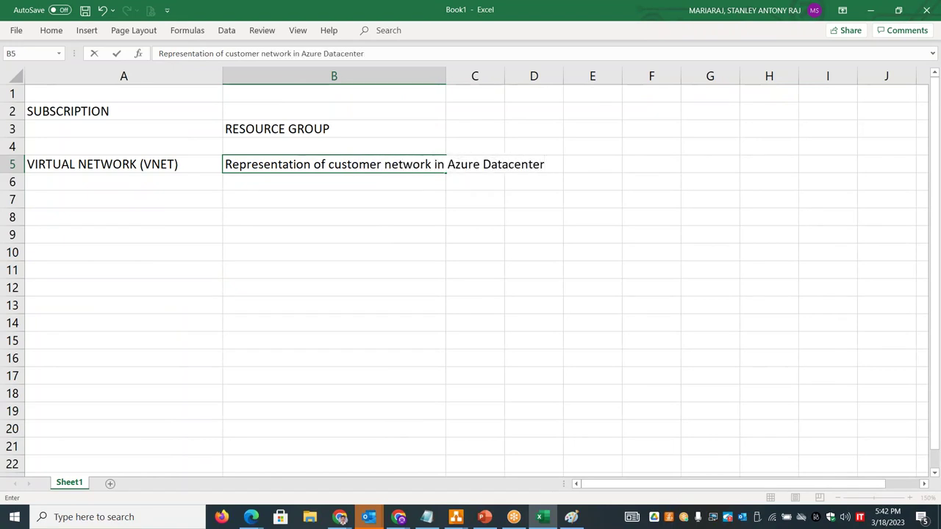
pyautogui.click(275, 186)
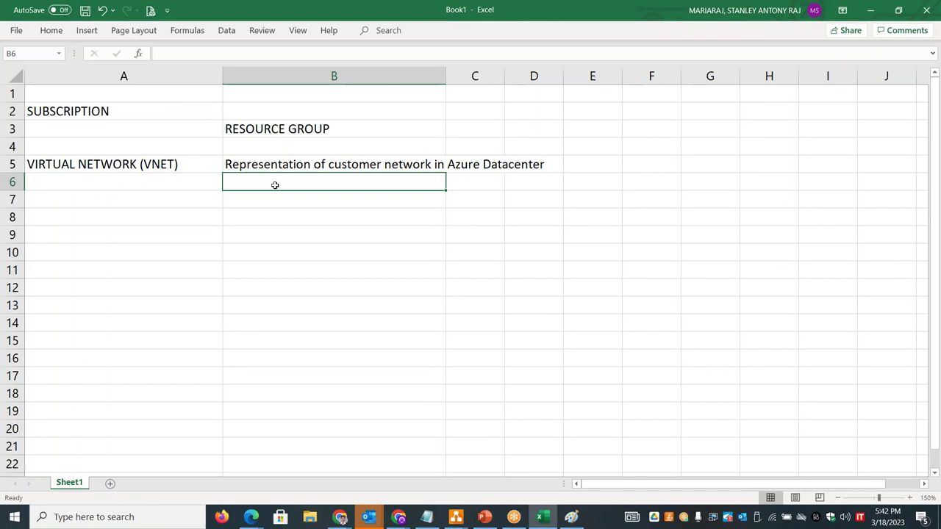
pyautogui.moveTo(447, 76); pyautogui.dragTo(565, 77)
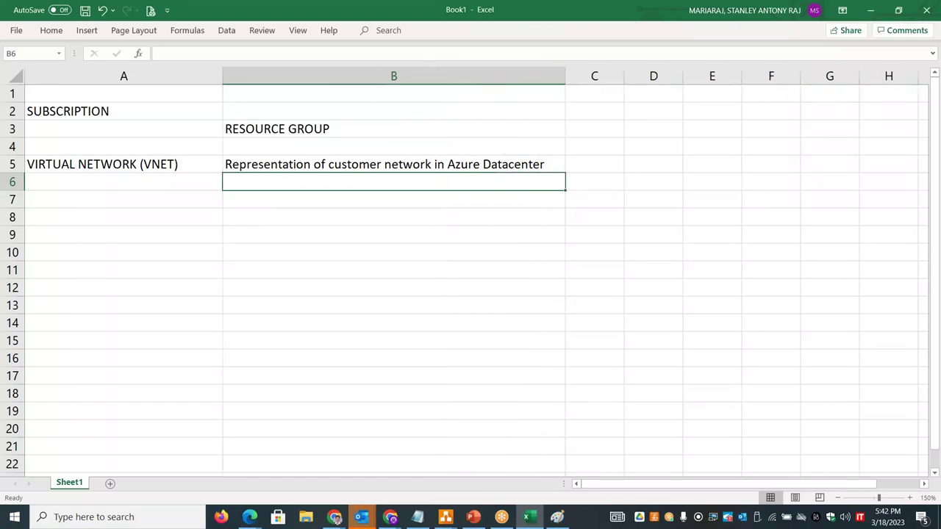
# - Enter Default VNET in E6 and Default Subnet in E7, then widen column E
pyautogui.click(703, 184)
pyautogui.write('Default VNET')
pyautogui.press('Return')
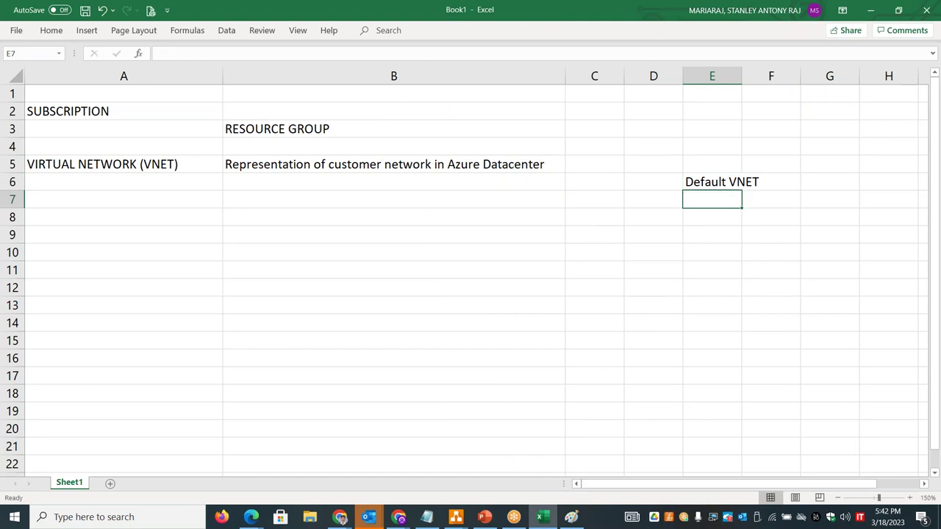
pyautogui.write('Default Su')
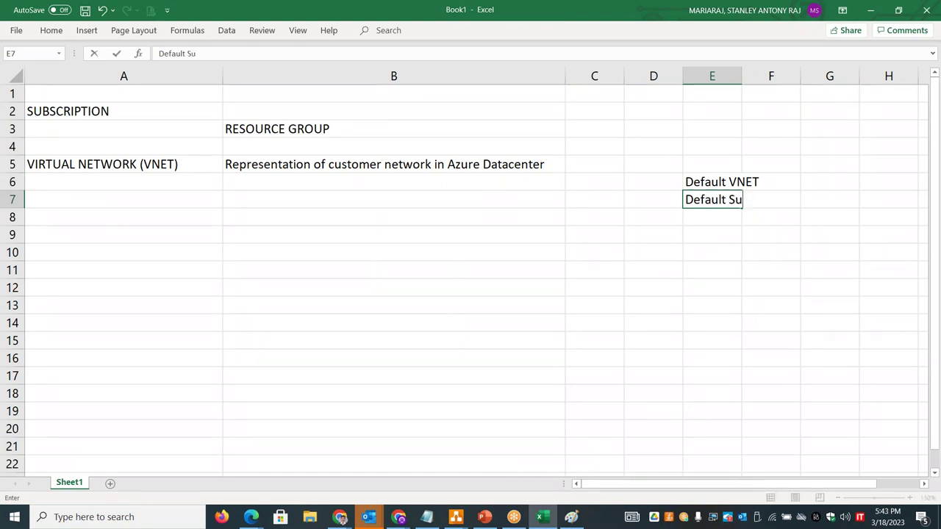
pyautogui.write('bnet')
pyautogui.click(703, 152)
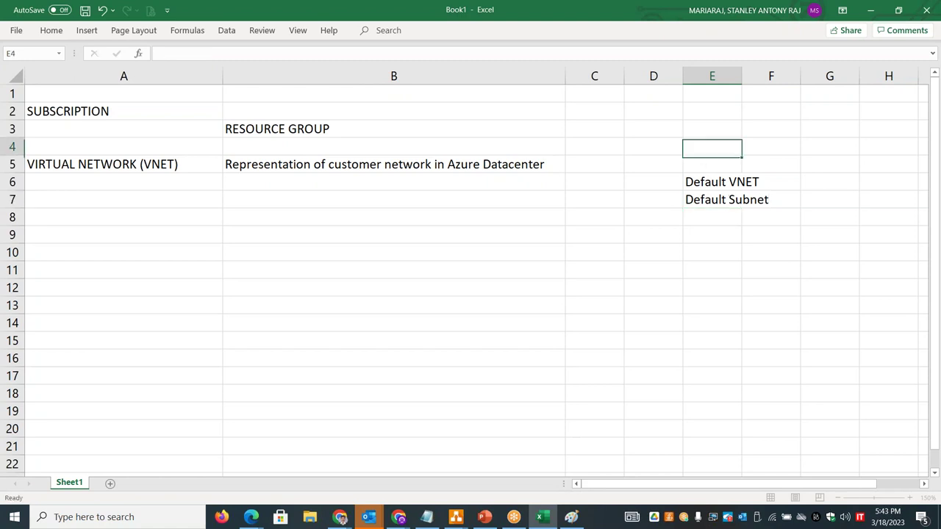
pyautogui.moveTo(742, 76); pyautogui.dragTo(828, 78)
pyautogui.click(724, 91)
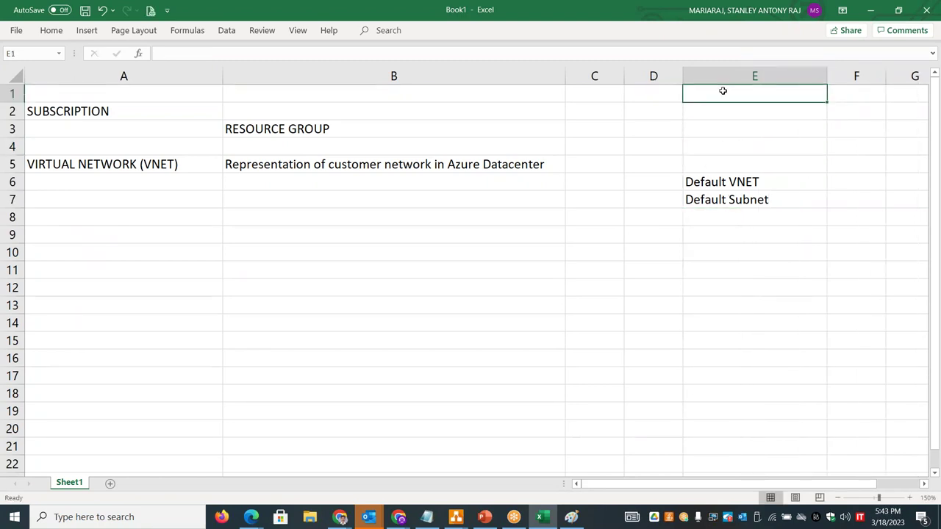
# - Enter VM in E1 and 'local administrator' in E2
pyautogui.write('VM')
pyautogui.press('Return')
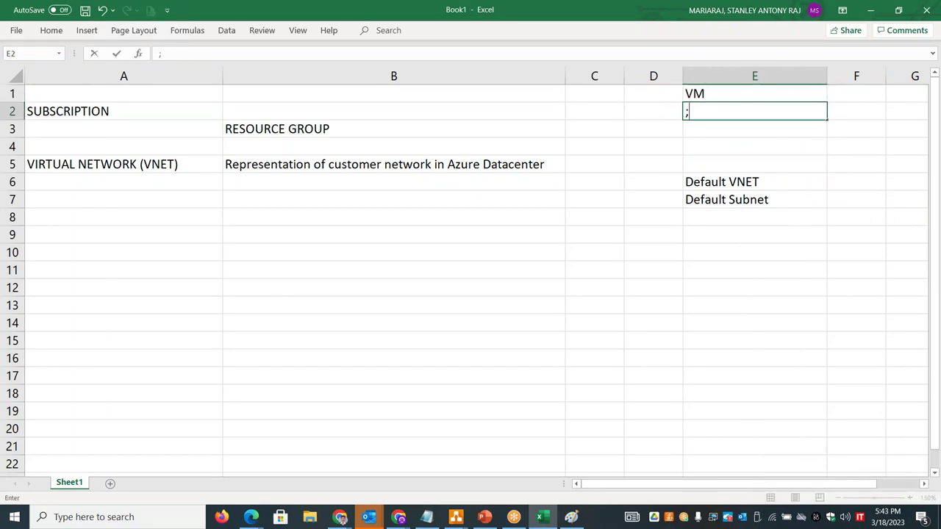
pyautogui.write('local administat')
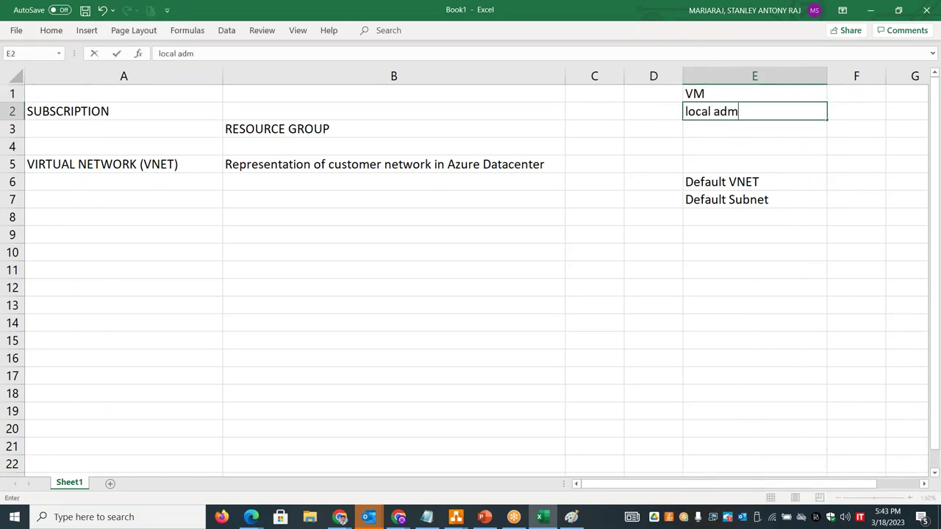
pyautogui.press('BackSpace')
pyautogui.press('BackSpace')
pyautogui.write('rator')
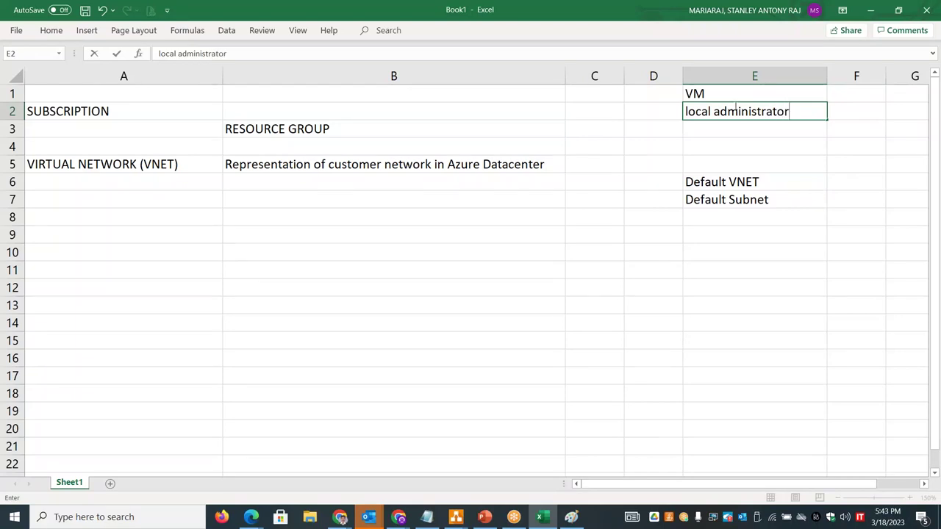
pyautogui.doubleClick(735, 110)
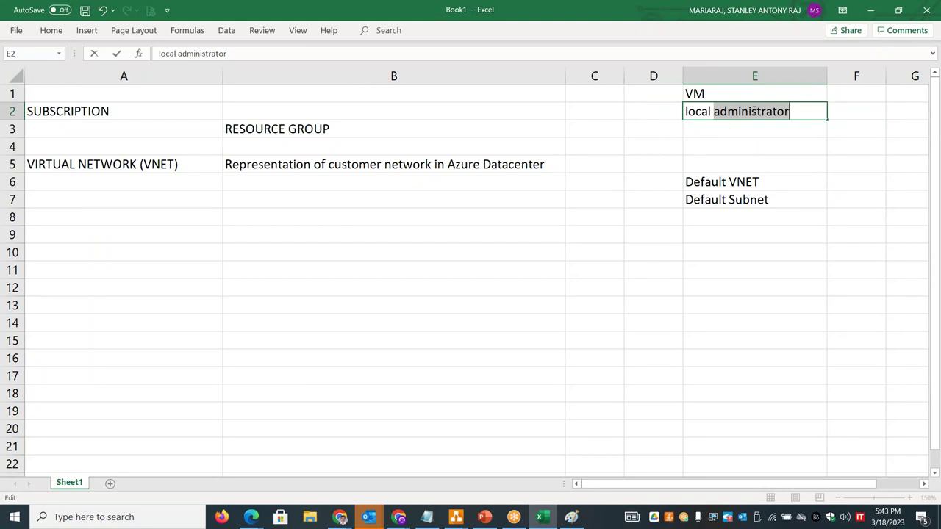
pyautogui.moveTo(766, 178); pyautogui.dragTo(766, 198)
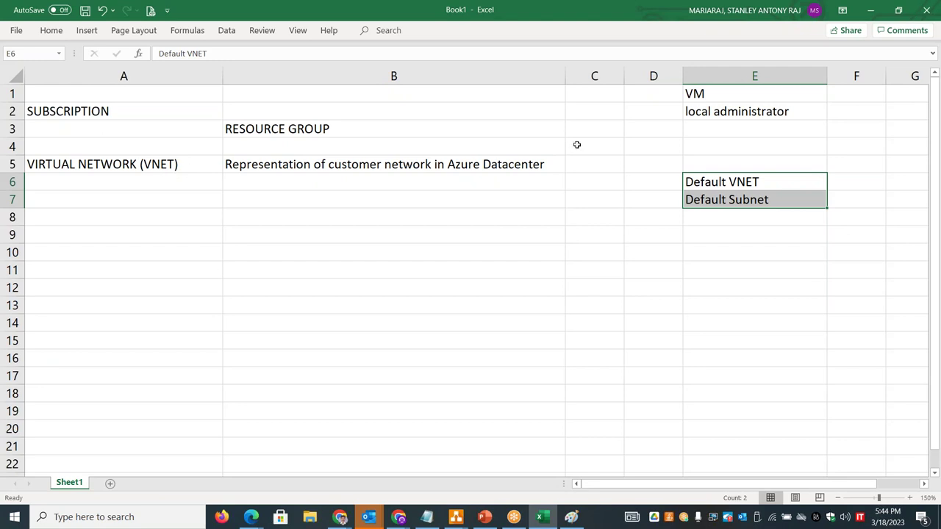
# - Enter AWS VPC in D5 and narrow column A
pyautogui.click(645, 166)
pyautogui.write('AWS VPC')
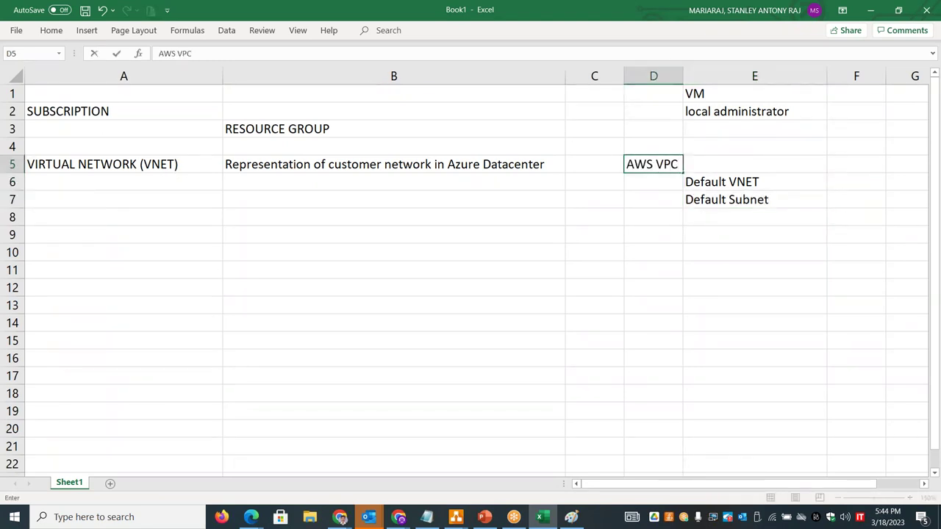
pyautogui.click(372, 186)
pyautogui.moveTo(222, 77); pyautogui.dragTo(185, 79)
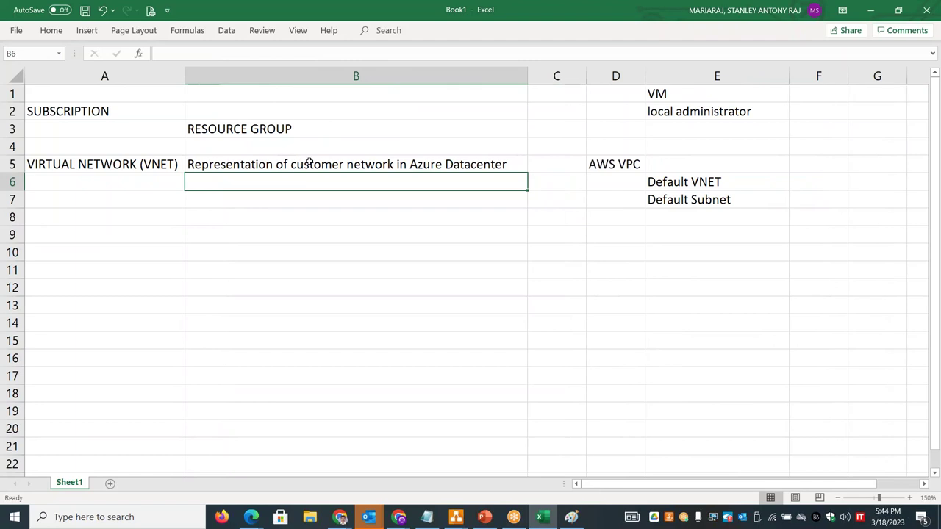
# - Add 'Subnet - Environment (Prod, Test, QA, ...)' in B7 and 'Subnet - Application Tier (Web, DB, ....)' in B8
pyautogui.click(320, 203)
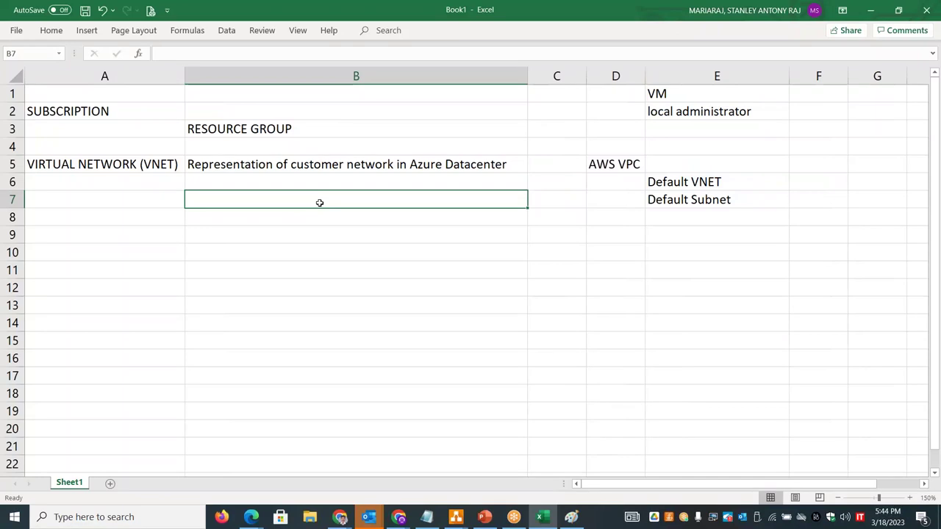
pyautogui.write('Subnets')
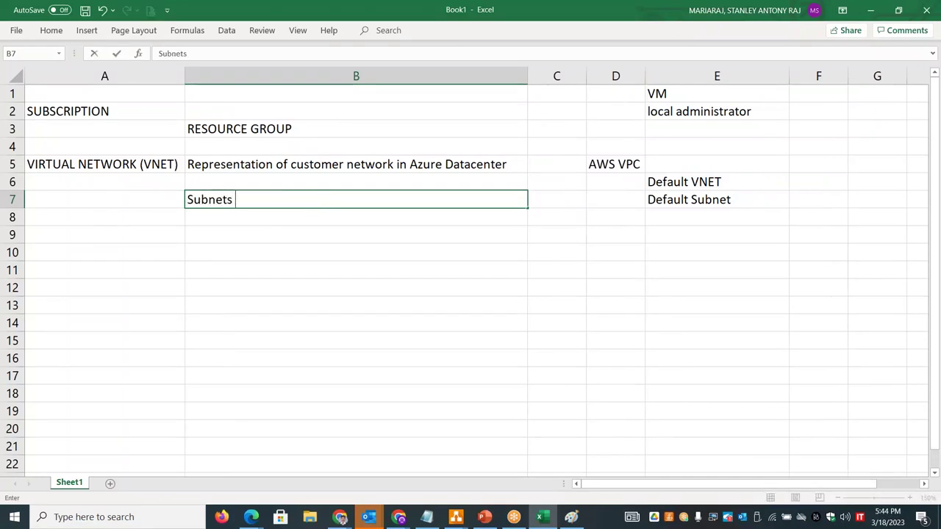
pyautogui.press('BackSpace')
pyautogui.moveTo(212, 199); pyautogui.dragTo(185, 200)
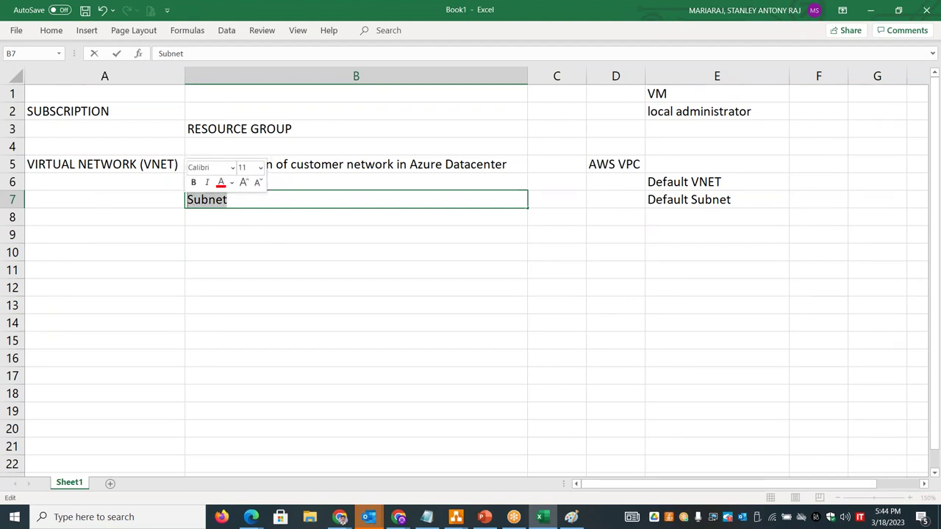
pyautogui.click(236, 201)
pyautogui.write('-')
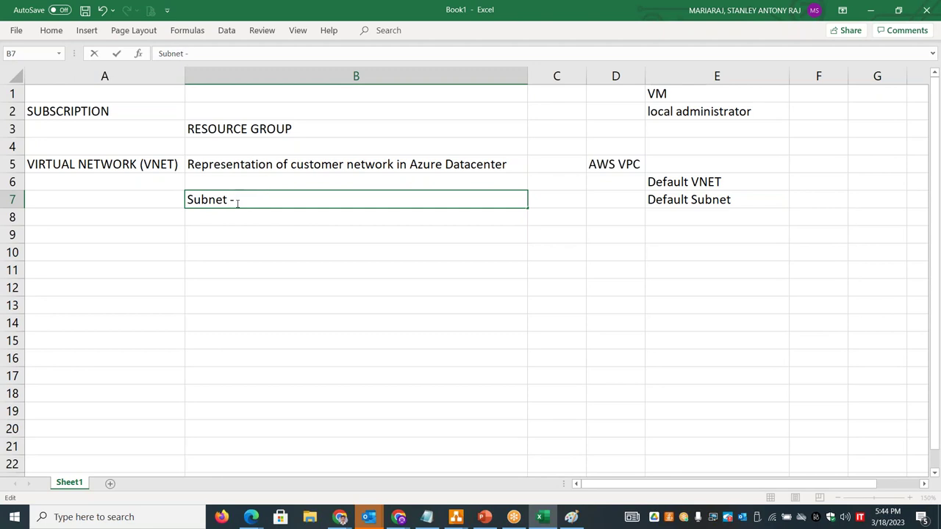
pyautogui.write(' Environment (Prod, ')
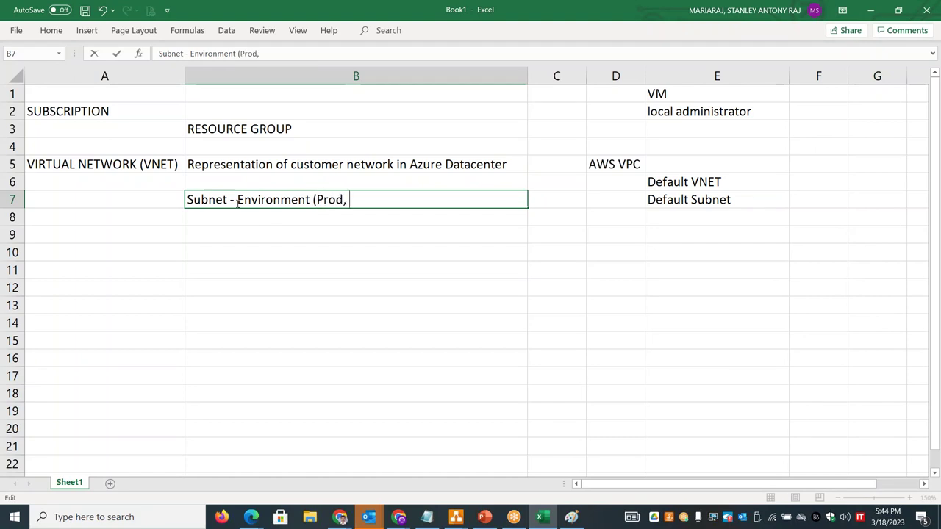
pyautogui.write('Test, QA, ')
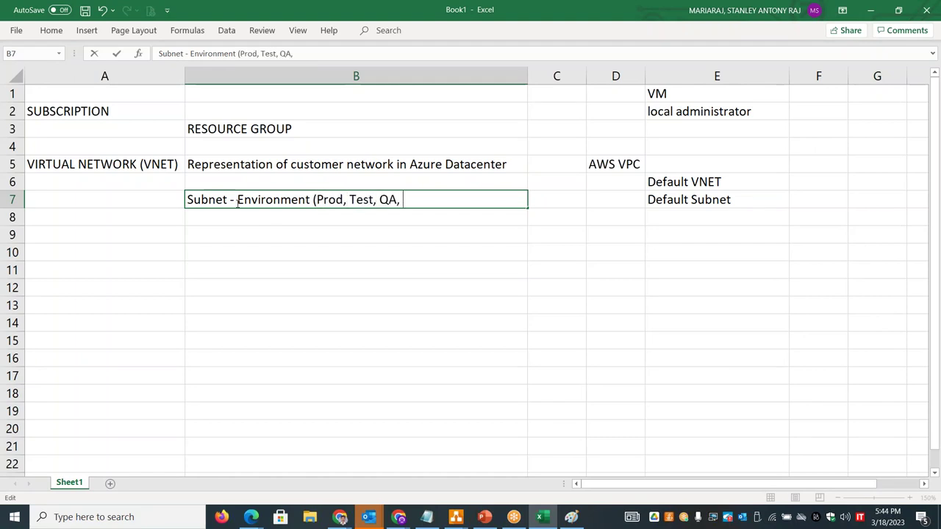
pyautogui.write('...)')
pyautogui.click(203, 219)
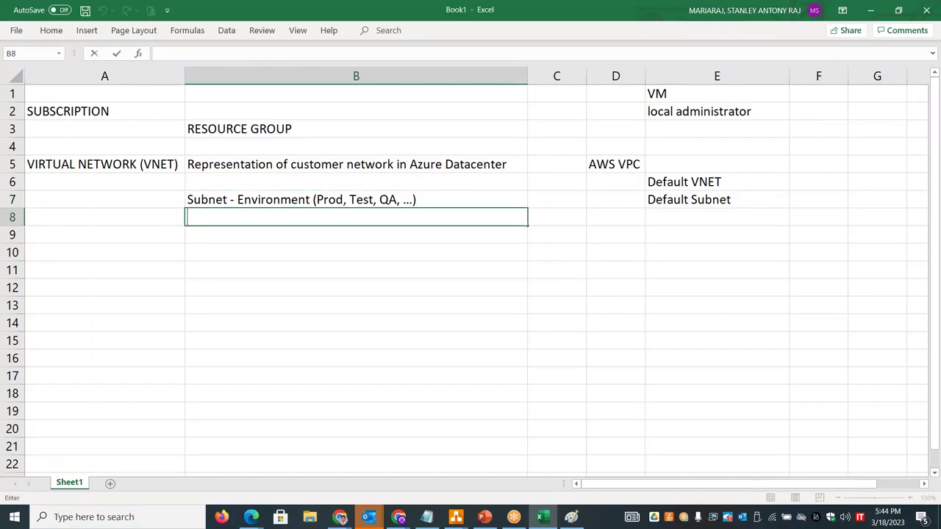
pyautogui.write('Subnet ')
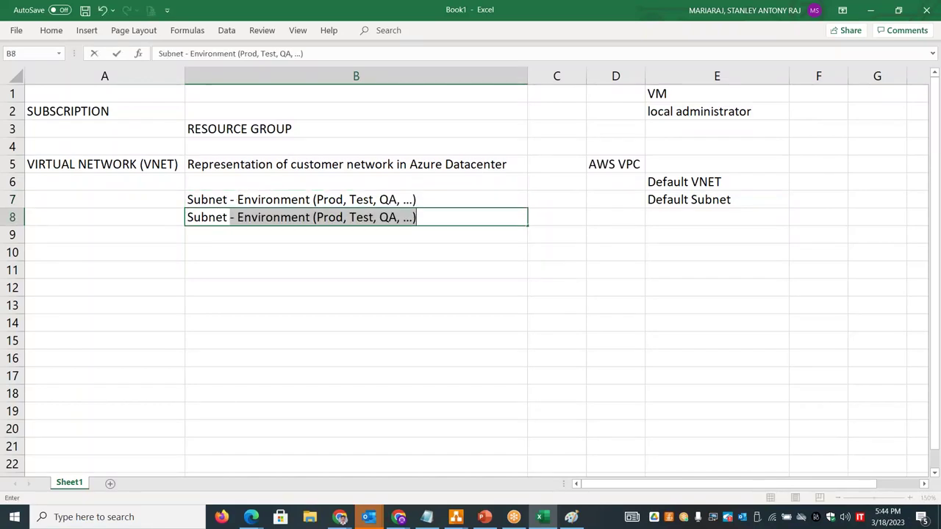
pyautogui.write('- Applicati')
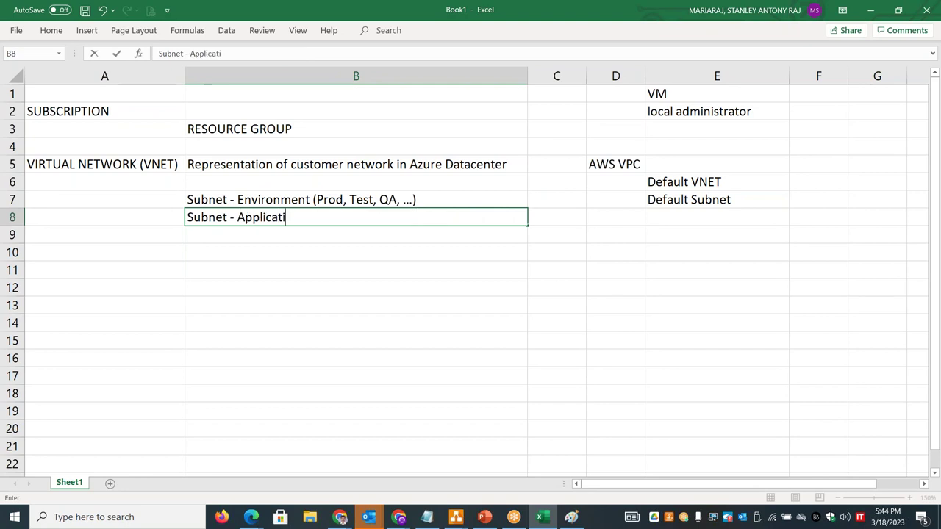
pyautogui.write('on Tier (We')
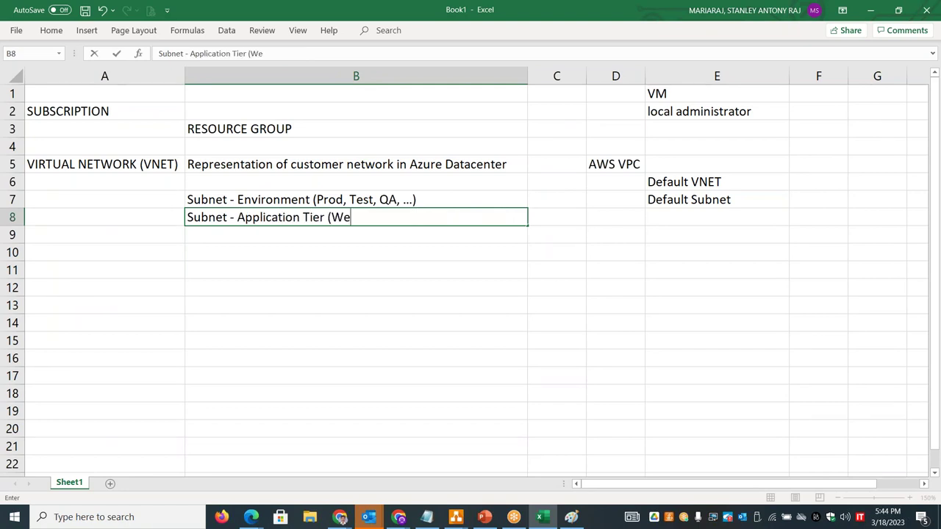
pyautogui.write('b, DB, ')
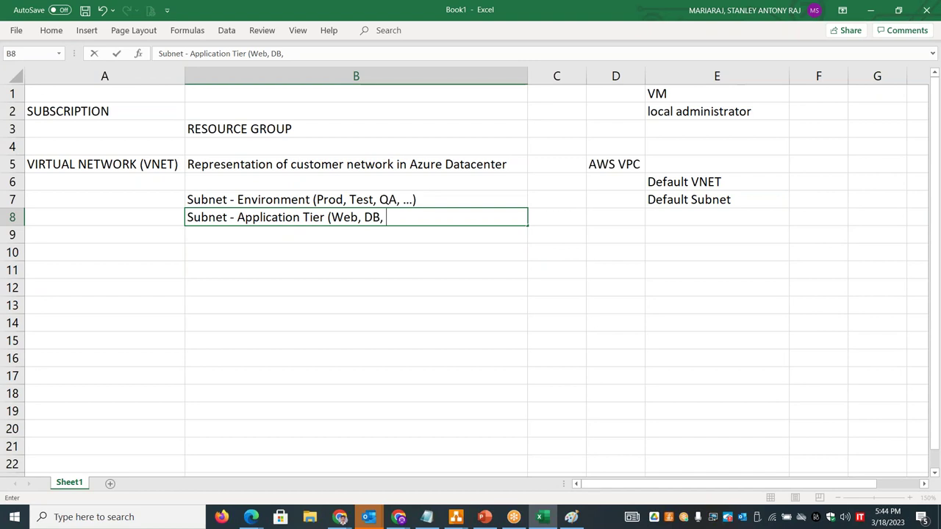
pyautogui.write('....)')
pyautogui.click(118, 165)
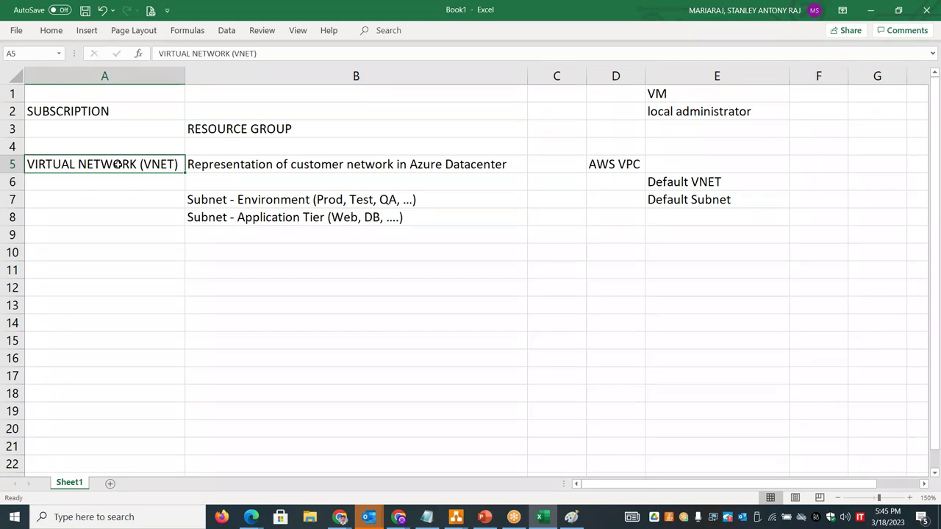
# - Move SUBSCRIPTION up to A1 and RESOURCE GROUP up to B2
pyautogui.click(98, 108)
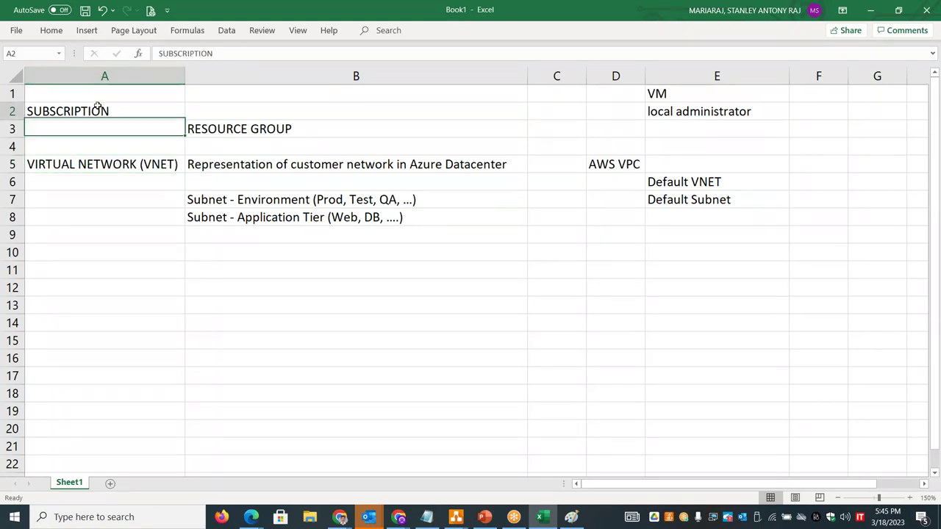
pyautogui.moveTo(97, 108); pyautogui.dragTo(102, 91)
pyautogui.click(218, 132)
pyautogui.moveTo(219, 122); pyautogui.dragTo(218, 107)
# - Delete the now-empty row 3 so the VNET rows shift up
pyautogui.rightClick(18, 130)
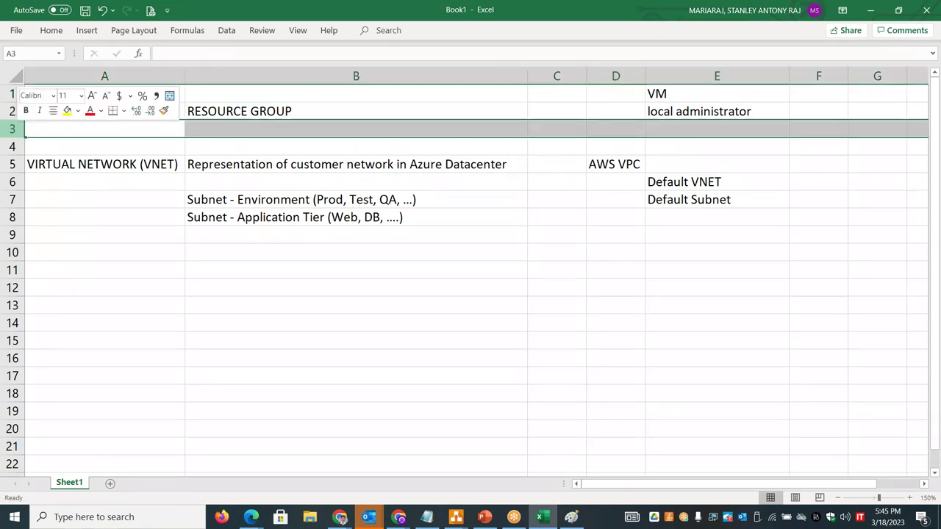
pyautogui.click(64, 249)
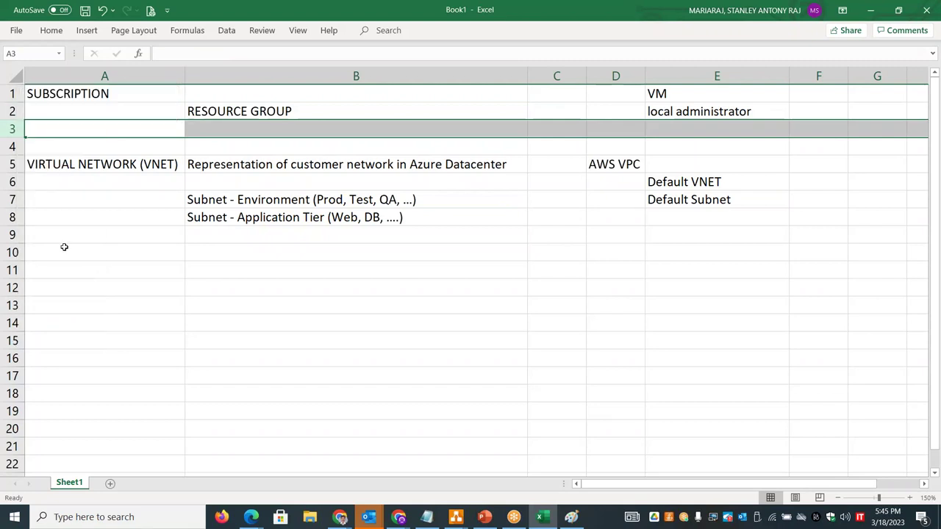
pyautogui.click(168, 238)
pyautogui.click(224, 236)
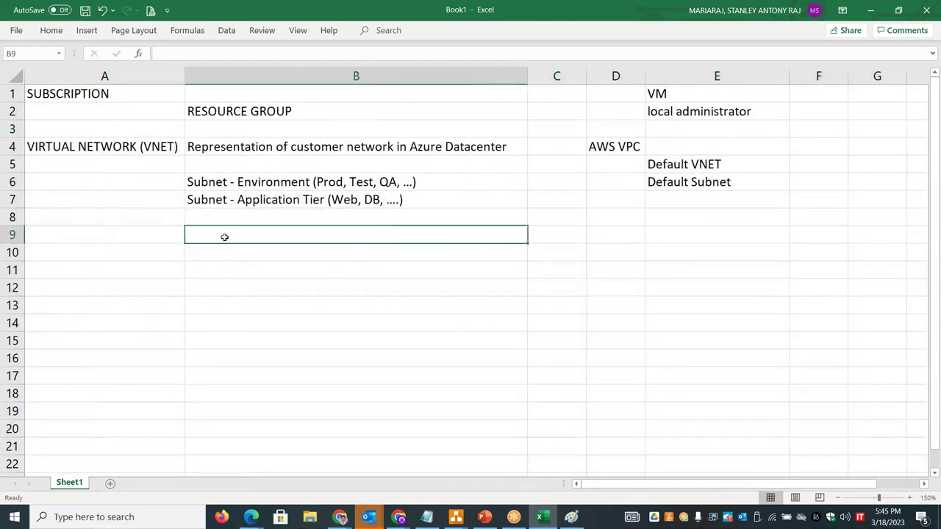
# - Enter Isolation in B9 and Segmentation in B10
pyautogui.write('Is')
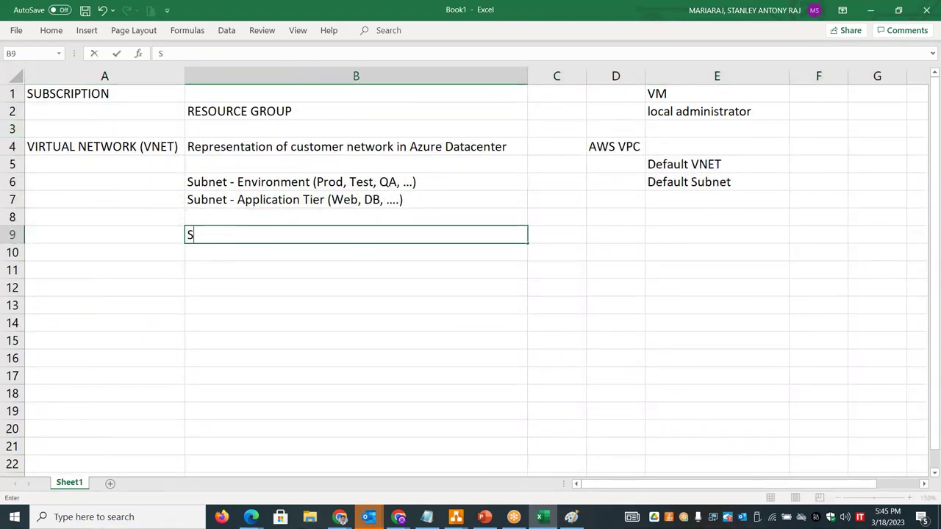
pyautogui.write('olation')
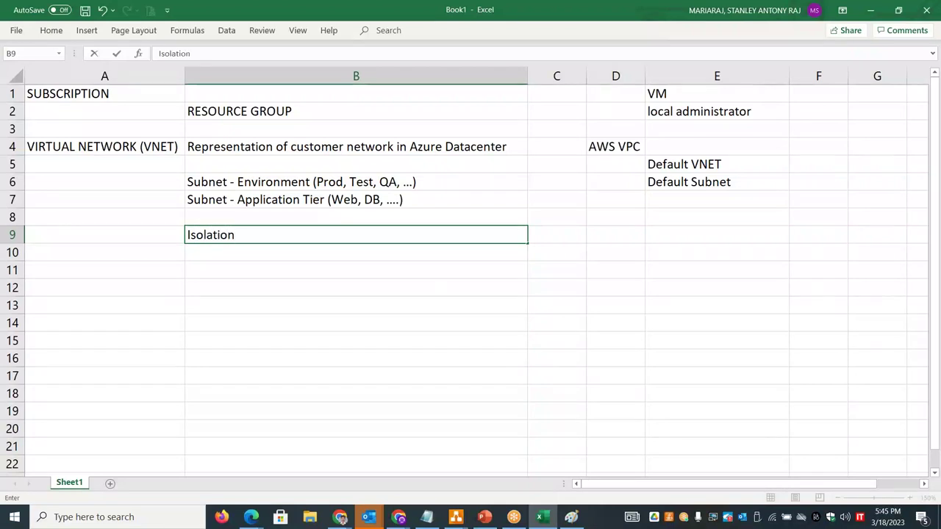
pyautogui.press('Return')
pyautogui.write('Segem')
pyautogui.press('BackSpace')
pyautogui.press('BackSpace')
pyautogui.write('me')
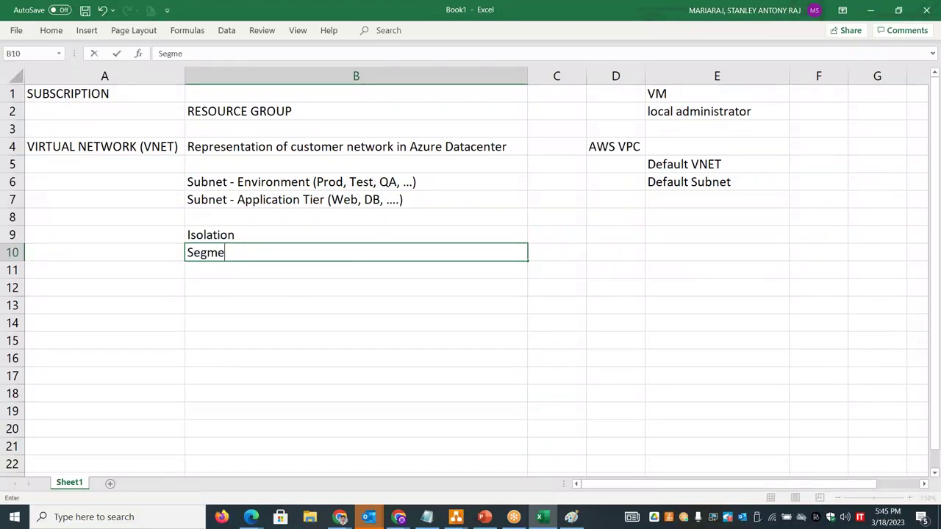
pyautogui.write('ntation')
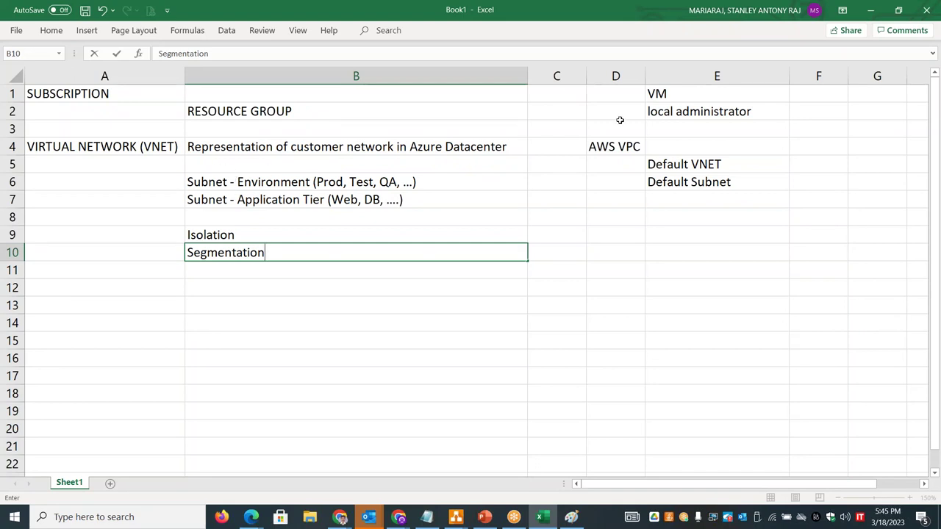
pyautogui.click(448, 91)
# - Label B1 'AZURE - Shared Tenant' and expand B9 to read 'Logical Isolation'
pyautogui.write('AZU')
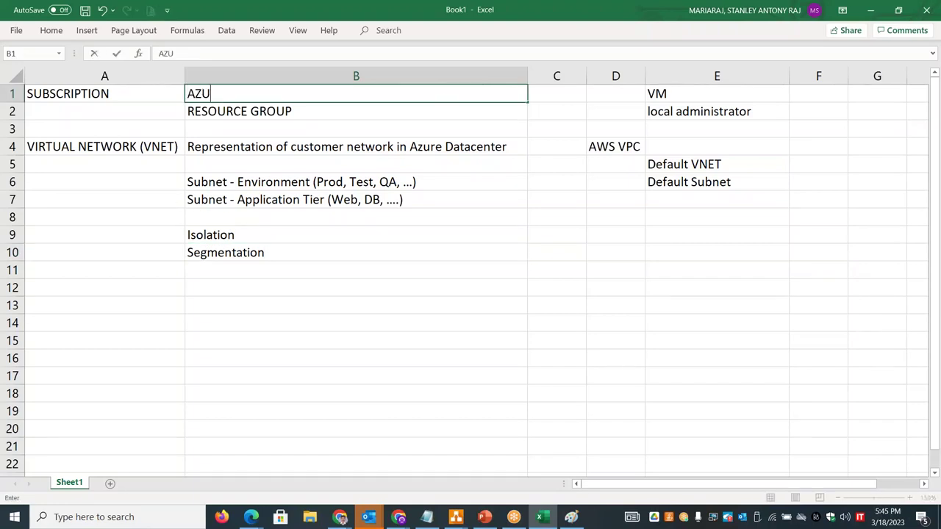
pyautogui.write('RE - Shared Tenant')
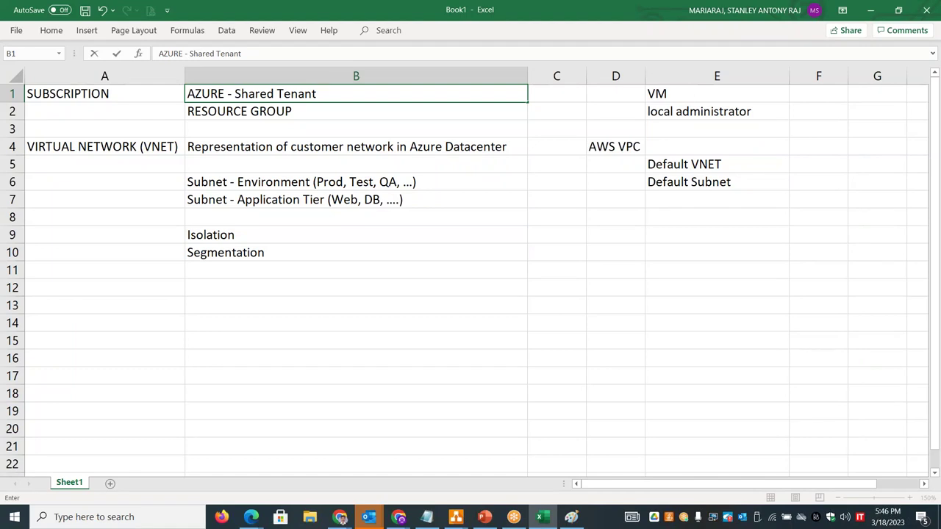
pyautogui.doubleClick(189, 234)
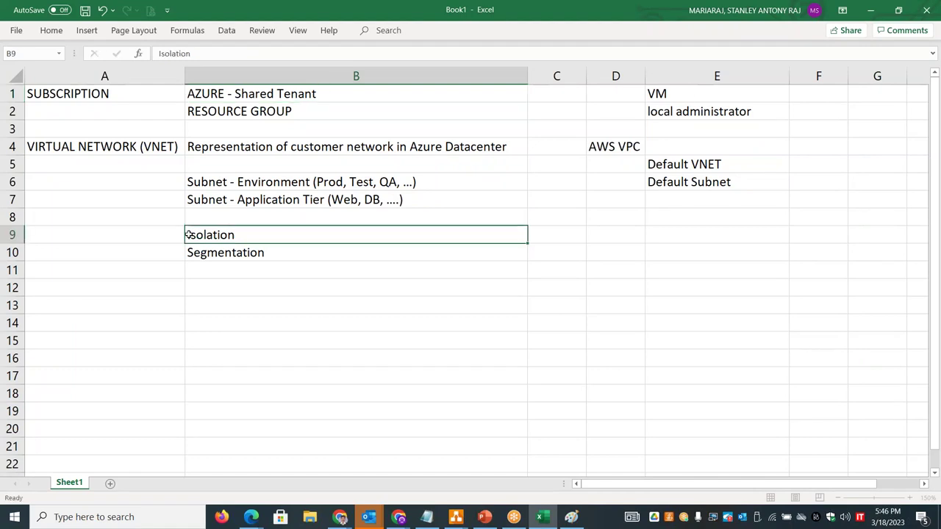
pyautogui.write('Logical')
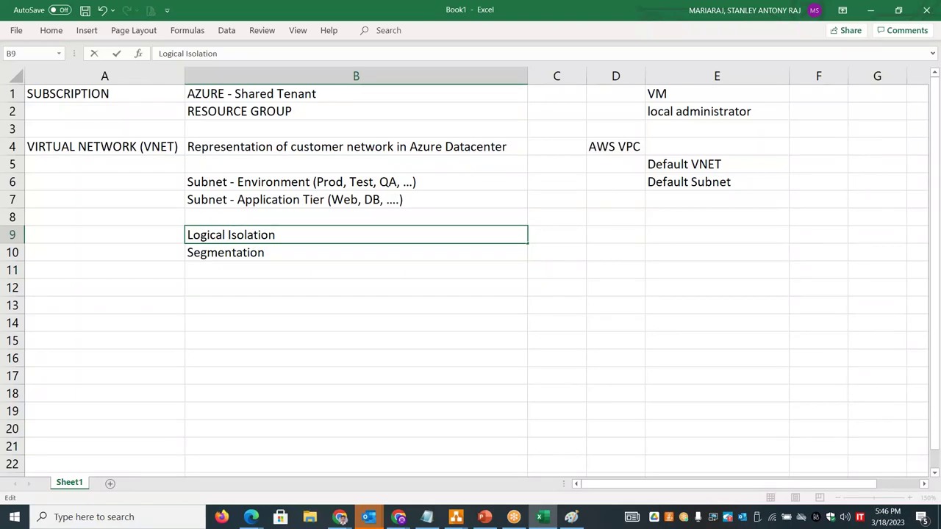
pyautogui.click(229, 272)
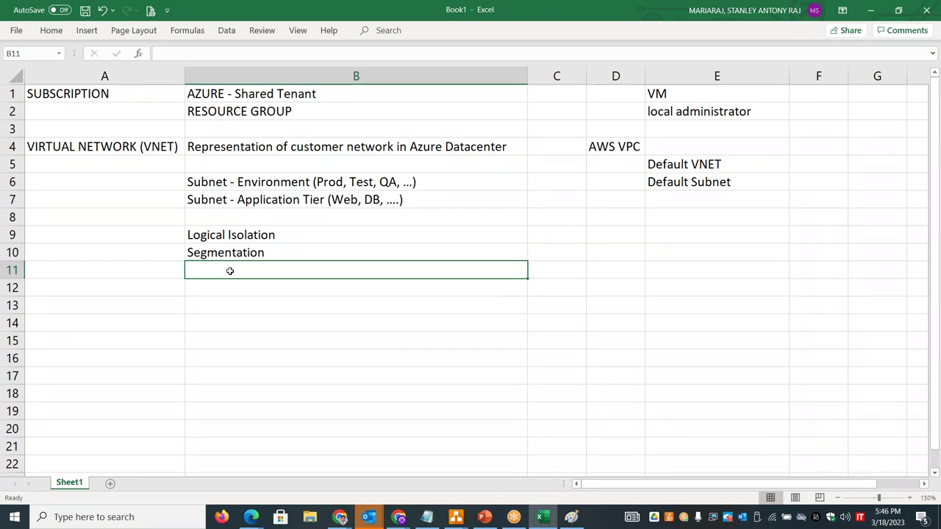
# - Enter 'Communication - Internal to Azure' in B11 and 'Communication - Internet' in B12
pyautogui.write('Communica')
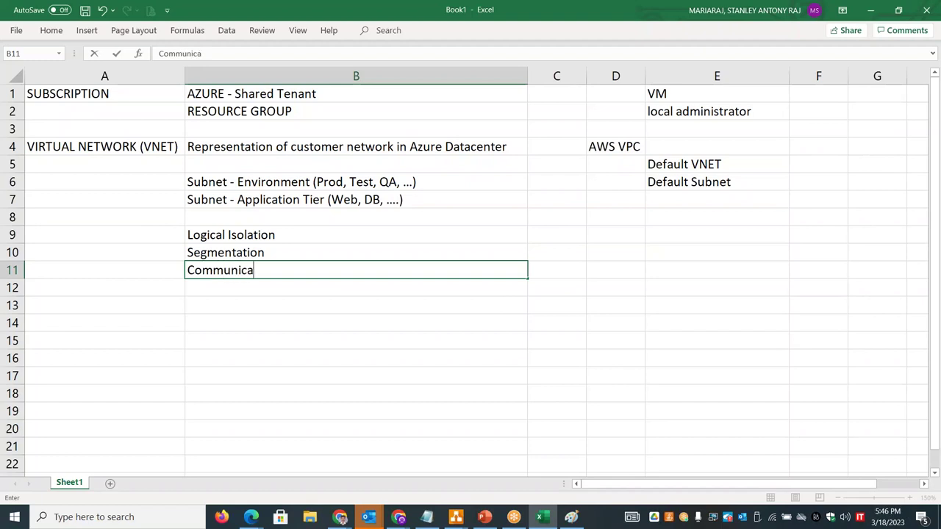
pyautogui.write('tion - Internal t')
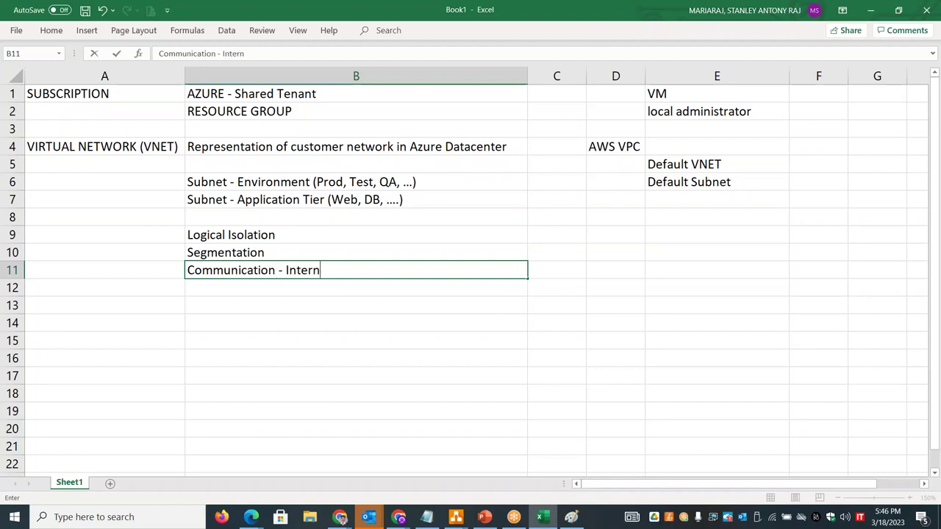
pyautogui.press('BackSpace')
pyautogui.write('to Azure')
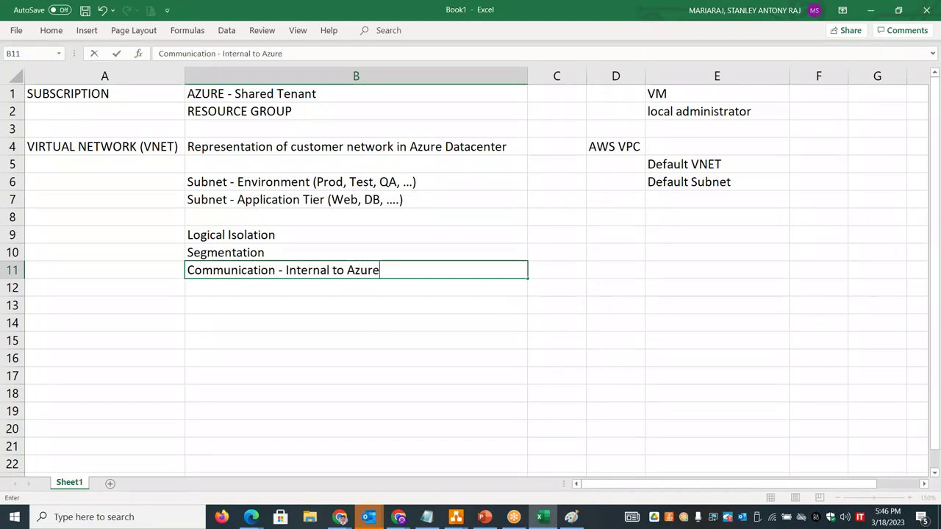
pyautogui.press('Return')
pyautogui.hotkey('ctrl', 'd')
pyautogui.doubleClick(282, 287)
pyautogui.moveTo(286, 288); pyautogui.dragTo(441, 292)
pyautogui.hotkey('shift', 'Right')
pyautogui.hotkey('shift', 'Right')
pyautogui.hotkey('shift', 'Right')
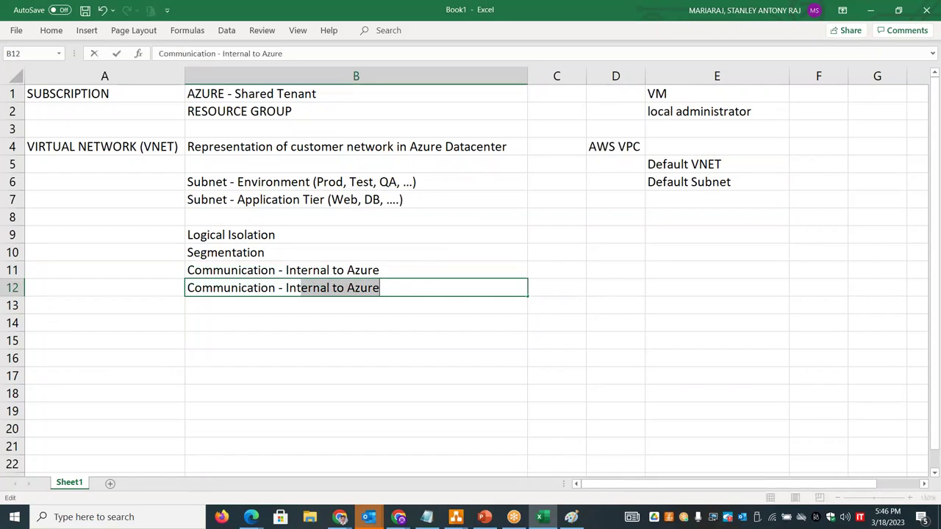
pyautogui.write('ernet')
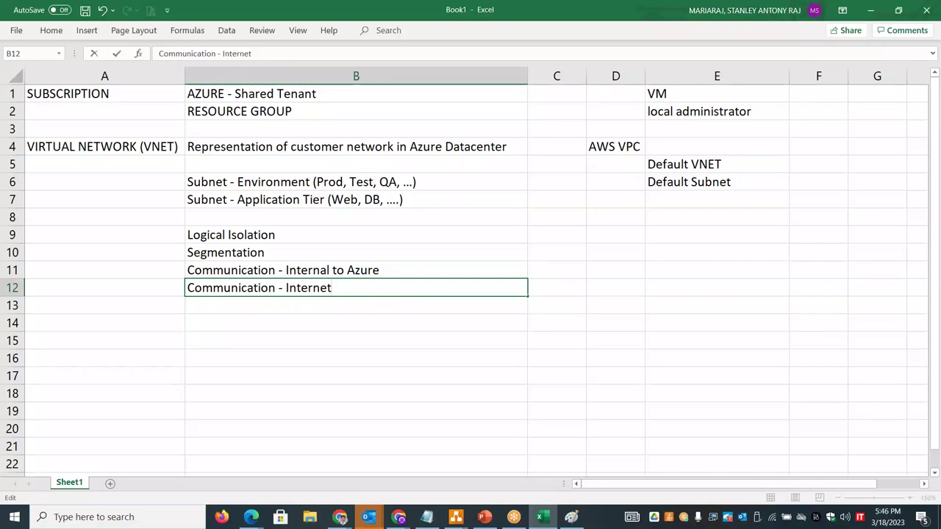
pyautogui.click(384, 313)
# - Fill B13 with 'Communication - On premises Datacenter'
pyautogui.hotkey('ctrl', 'd')
pyautogui.doubleClick(313, 306)
pyautogui.write('On premise')
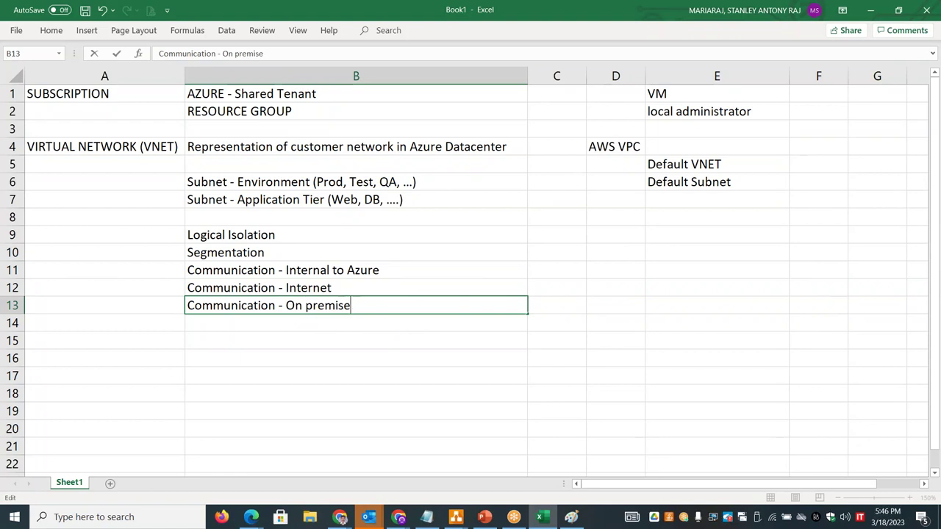
pyautogui.write('s Datacenter')
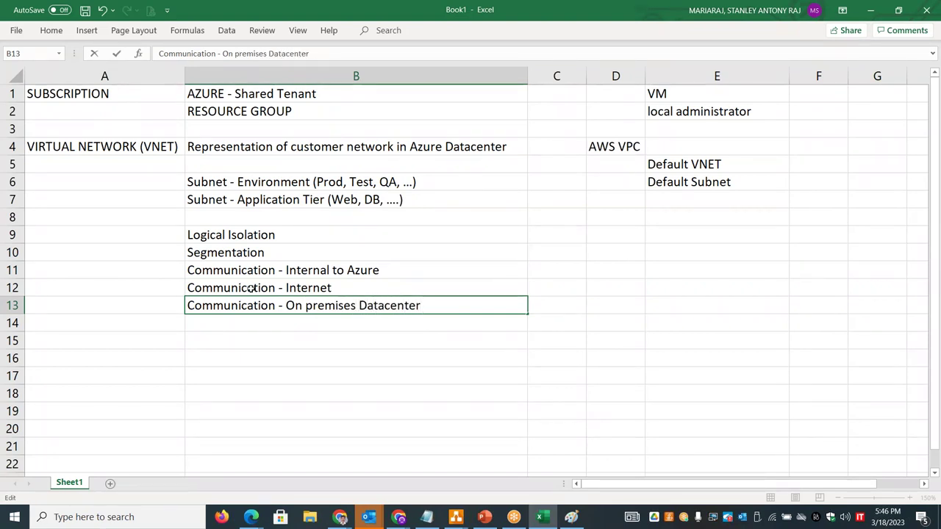
pyautogui.click(262, 322)
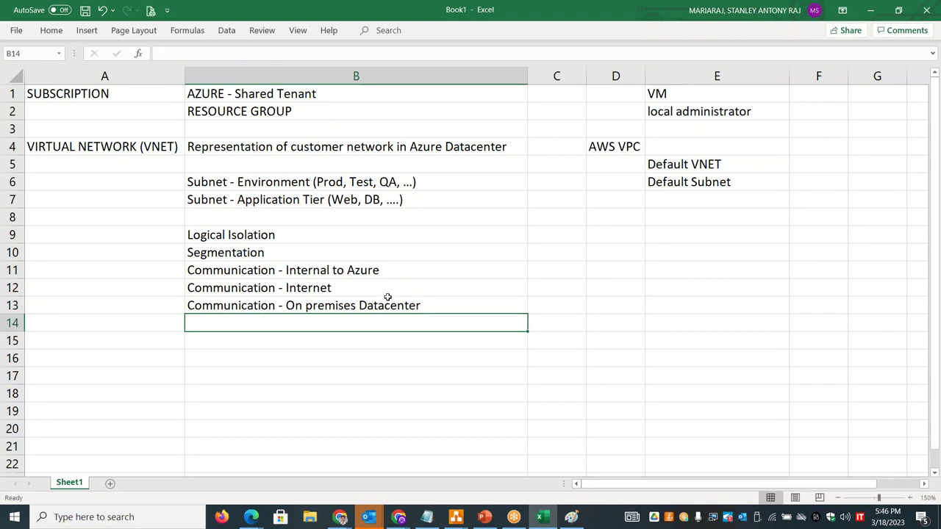
pyautogui.click(436, 306)
pyautogui.click(386, 321)
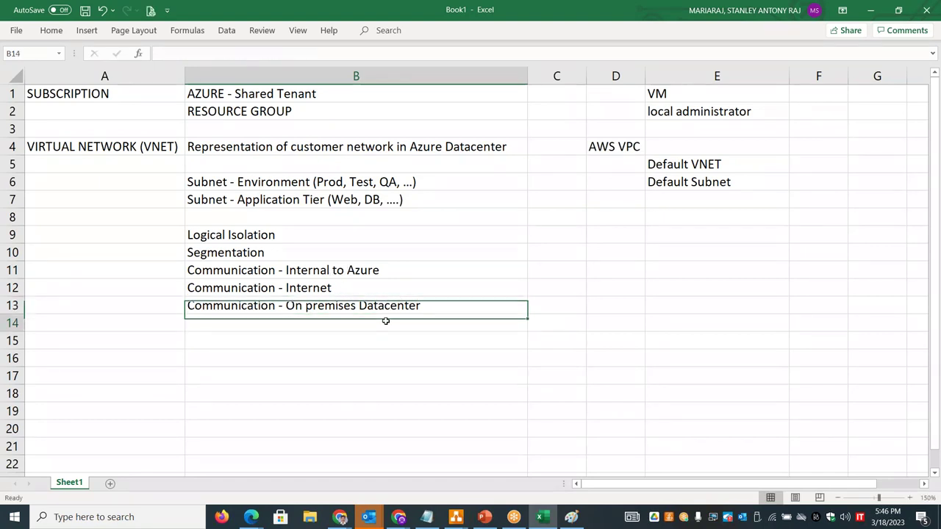
# - Extend B12 to 'Internet / Other Cloud platforms' and type 'Routing' in B14
pyautogui.doubleClick(348, 288)
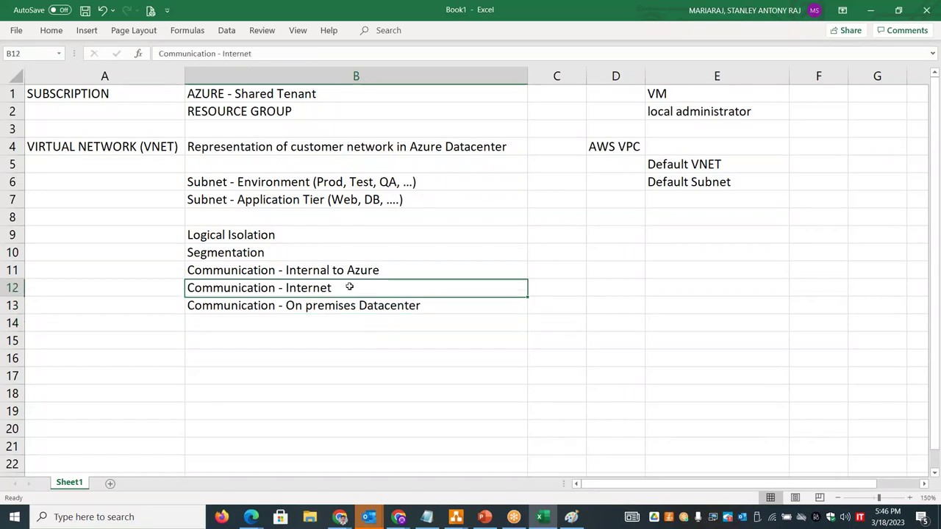
pyautogui.write('/ A')
pyautogui.press('BackSpace')
pyautogui.write('Other Cloud')
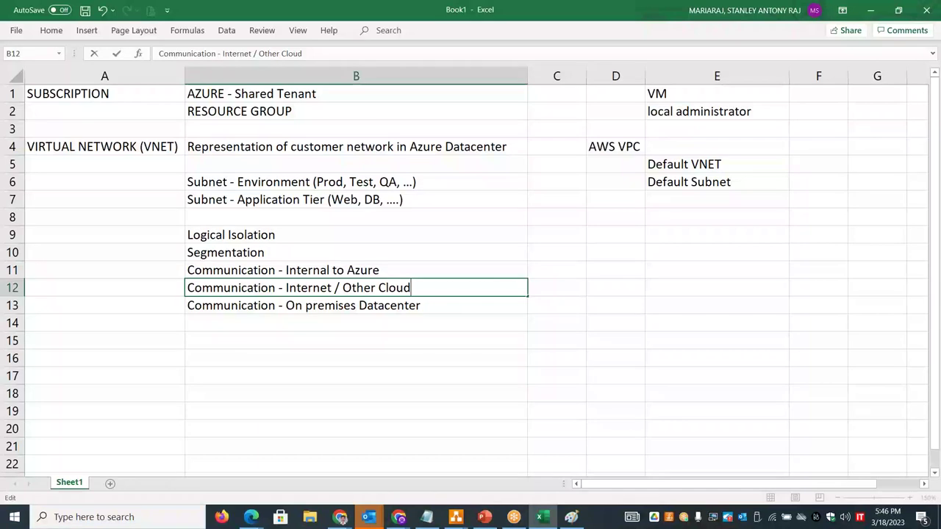
pyautogui.write(' platforms')
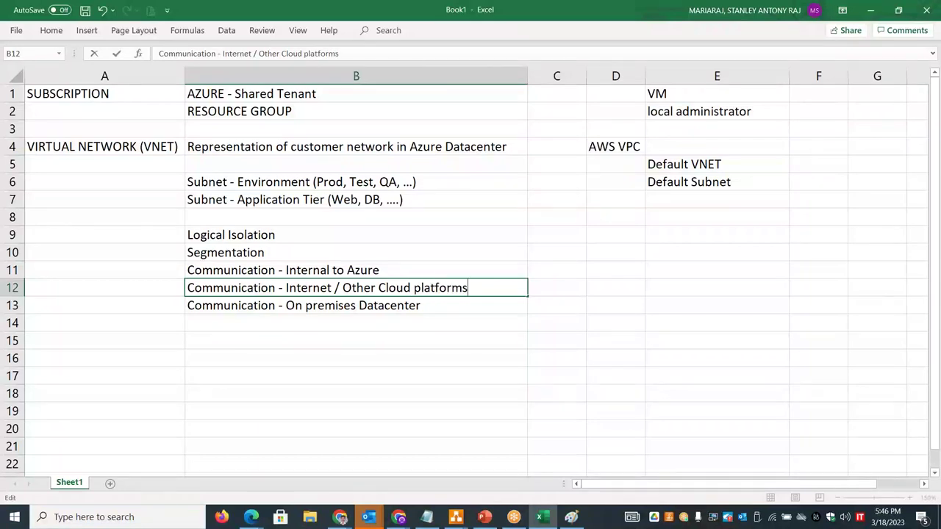
pyautogui.click(272, 335)
pyautogui.click(262, 326)
pyautogui.write('Routing')
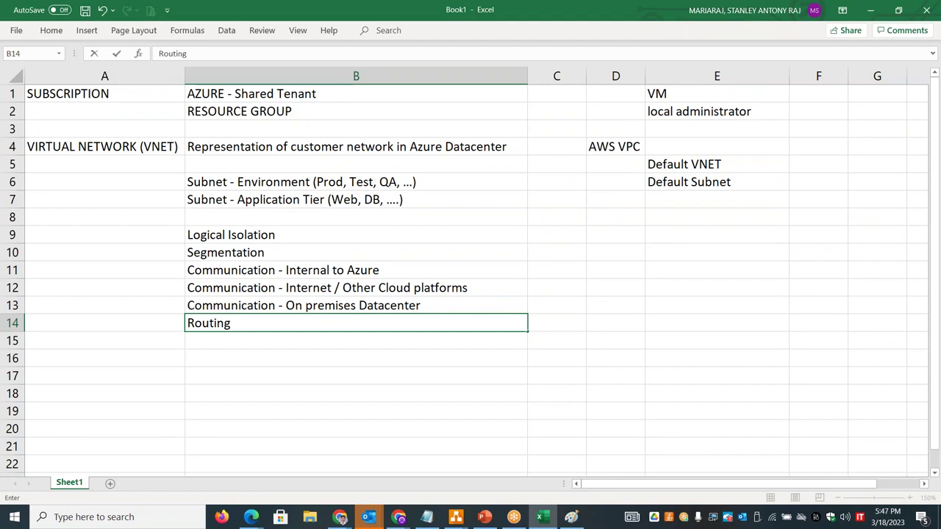
# - Start 'Filtering' in B15 and complete B14 as 'Routing Network Traffic'
pyautogui.press('Return')
pyautogui.write('Filtering')
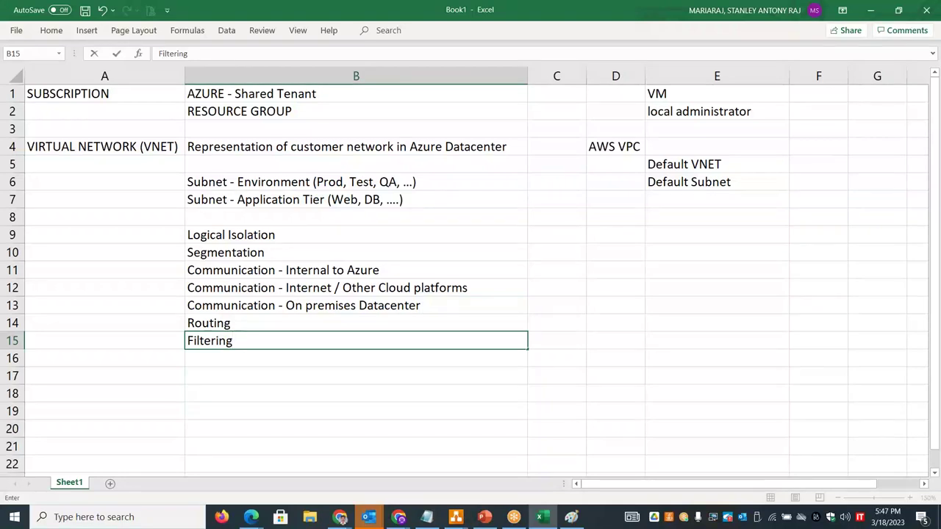
pyautogui.doubleClick(359, 323)
pyautogui.write('Netwrok')
pyautogui.press('BackSpace')
pyautogui.press('BackSpace')
pyautogui.press('BackSpace')
pyautogui.write('ork T')
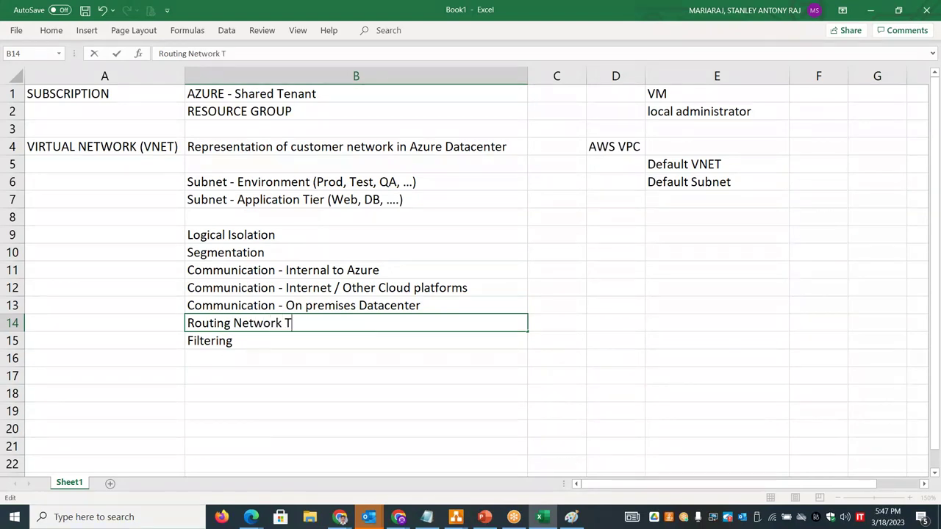
pyautogui.write('raffic')
# - Reuse 'Network Traffic' from B14 so B15 reads 'Filtering Network Traffic'
pyautogui.moveTo(359, 326); pyautogui.dragTo(233, 324)
pyautogui.hotkey('ctrl', 'c')
pyautogui.click(246, 338)
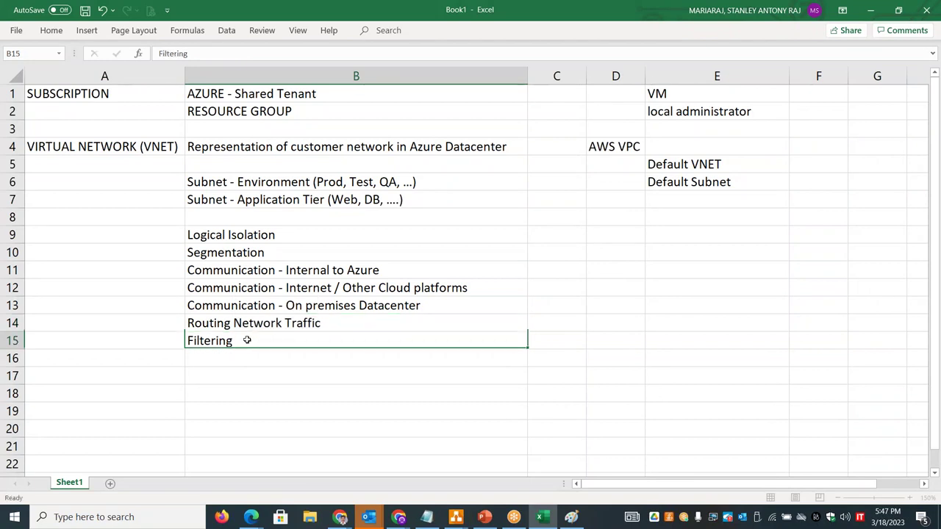
pyautogui.press('F2')
pyautogui.hotkey('ctrl', 'v')
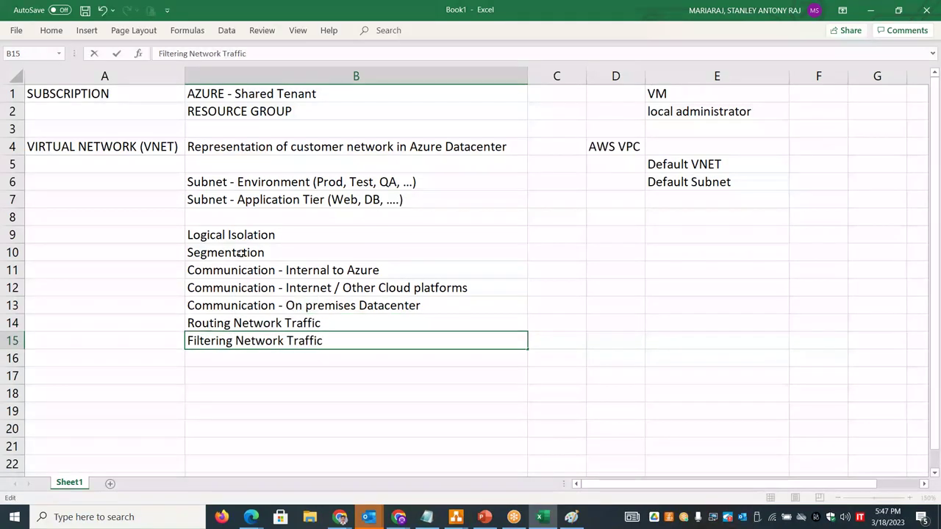
pyautogui.click(214, 359)
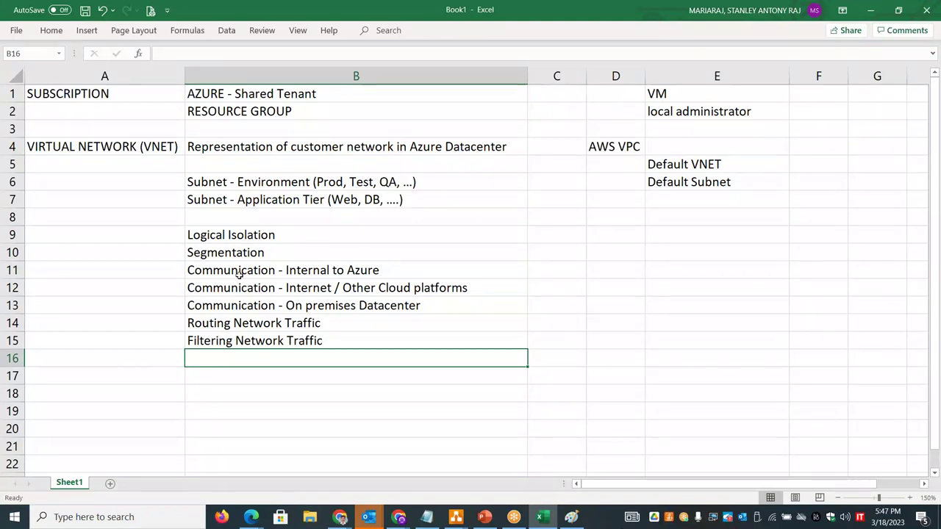
# - Bold the key words Isolation, Segmentation and Communication in B9 to B11
pyautogui.doubleClick(251, 234)
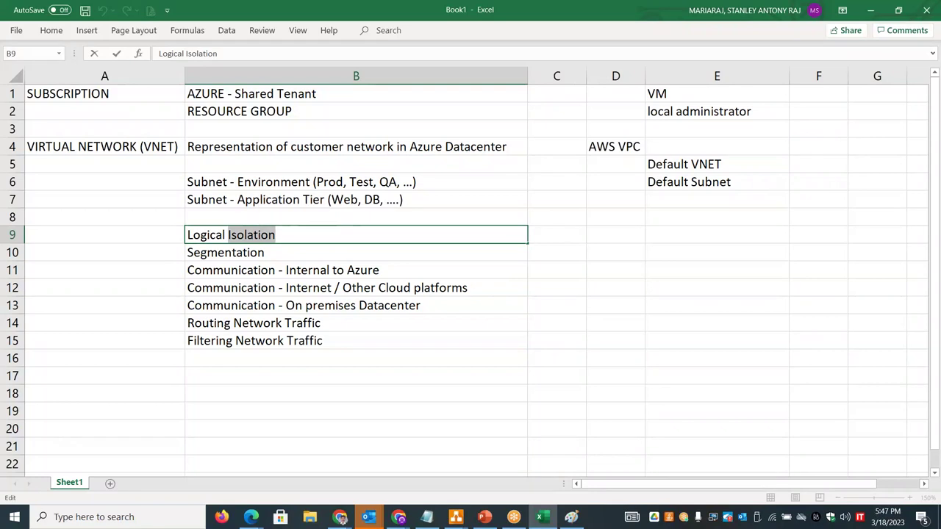
pyautogui.hotkey('ctrl', 'b')
pyautogui.doubleClick(236, 254)
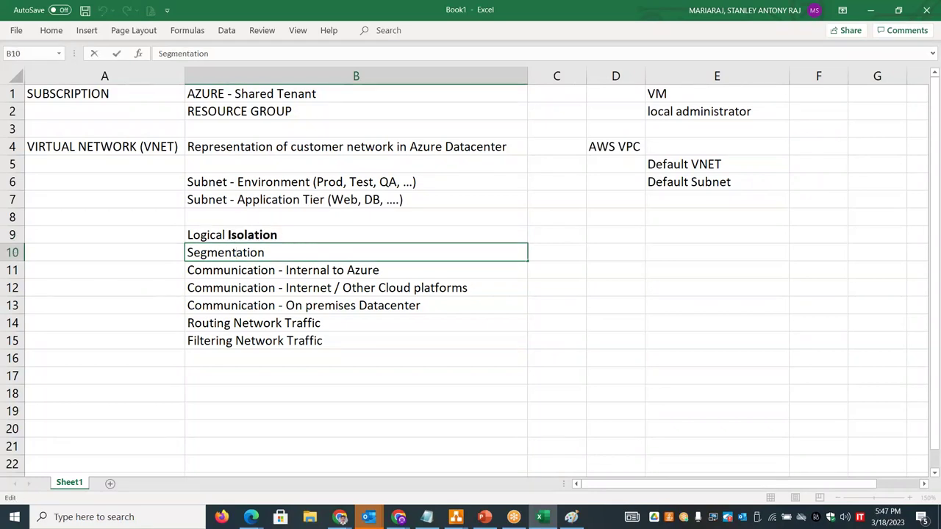
pyautogui.doubleClick(237, 252)
pyautogui.hotkey('ctrl', 'b')
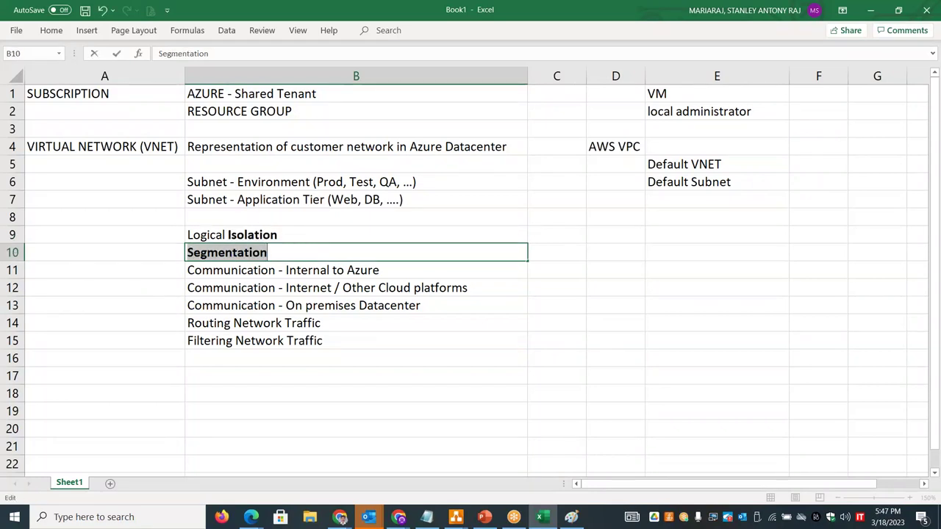
pyautogui.press('Return')
pyautogui.doubleClick(232, 270)
pyautogui.hotkey('ctrl', 'b')
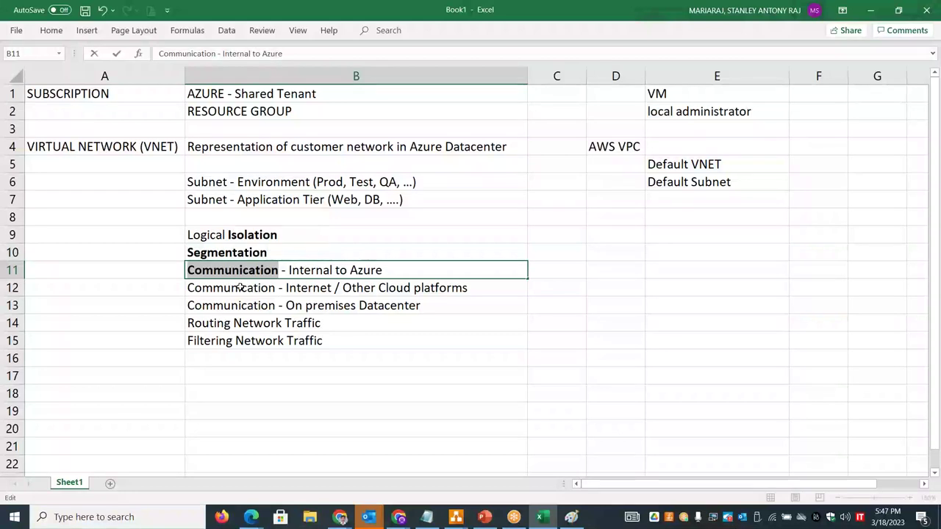
pyautogui.click(241, 288)
# - Bold the key words Routing and Filtering in B14 and B15
pyautogui.click(213, 324)
pyautogui.doubleClick(213, 323)
pyautogui.hotkey('ctrl', 'b')
pyautogui.click(210, 342)
pyautogui.doubleClick(209, 342)
pyautogui.hotkey('ctrl', 'b')
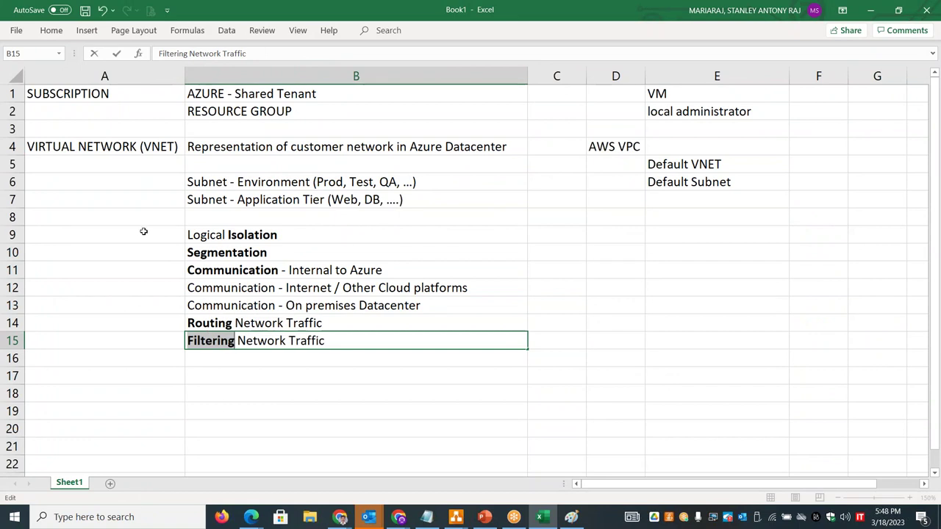
pyautogui.click(143, 231)
# - Number the five VNET features 1 to 5 in column A, A9 through A15
pyautogui.write('1')
pyautogui.press('Return')
pyautogui.write('2')
pyautogui.press('Return')
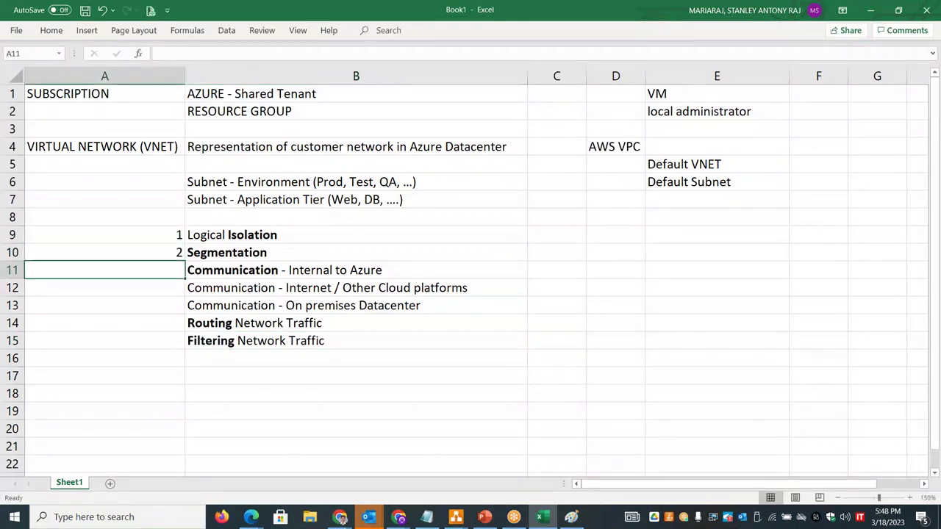
pyautogui.write('3')
pyautogui.press('Return')
pyautogui.press('Return')
pyautogui.press('Return')
pyautogui.write('4')
pyautogui.press('Return')
pyautogui.write('5')
pyautogui.press('Return')
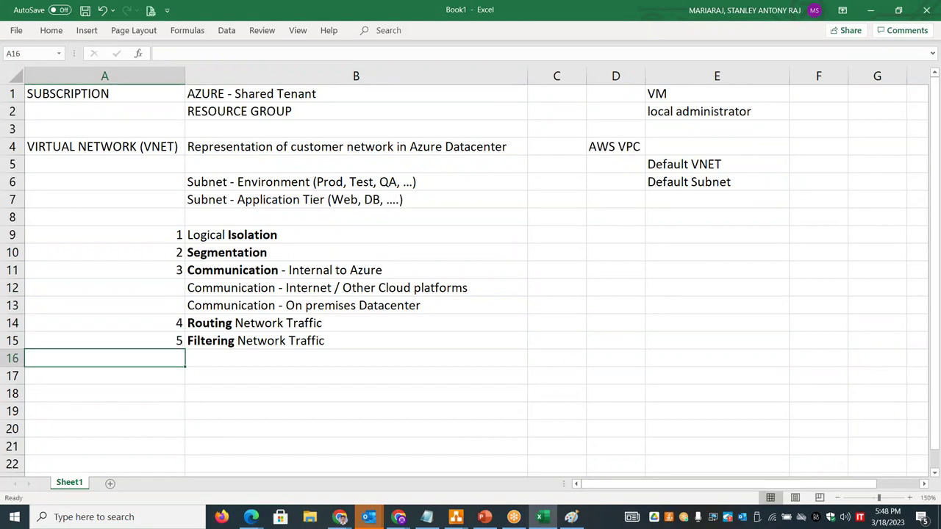
# - Centre the feature numbers in A9:A15
pyautogui.moveTo(137, 237); pyautogui.dragTo(136, 341)
pyautogui.click(51, 30)
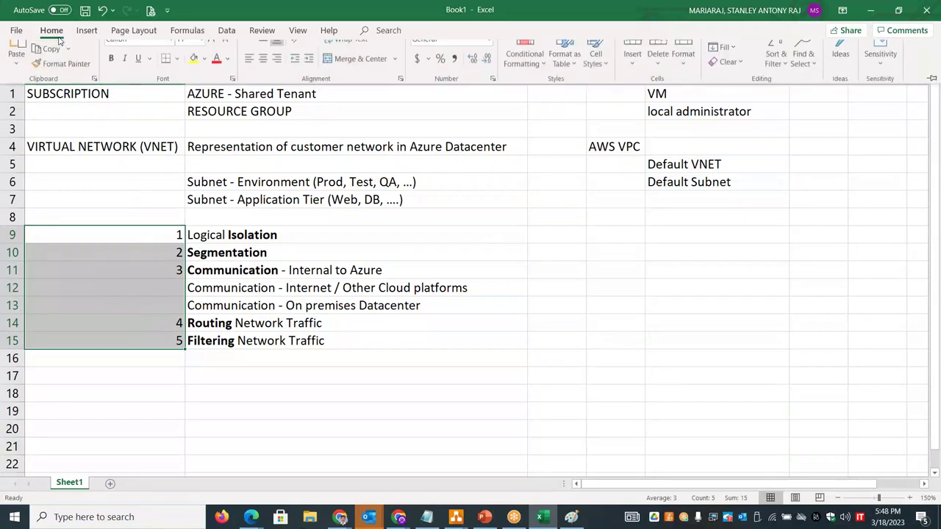
pyautogui.click(266, 72)
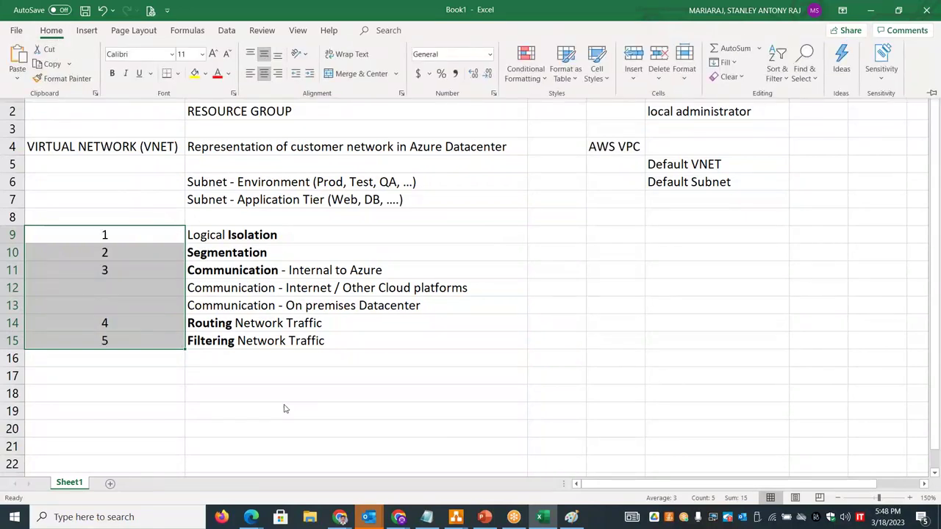
pyautogui.click(356, 411)
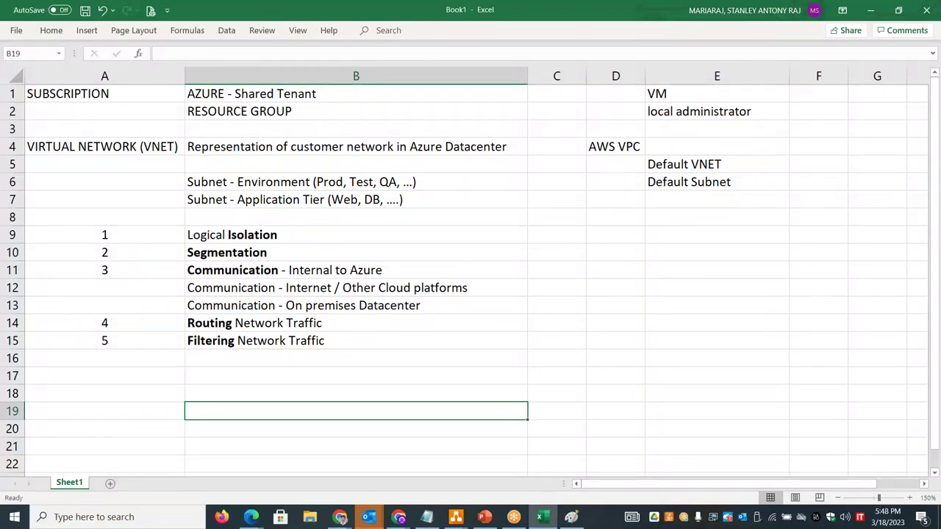
# - Minimize the GoTo Meeting window and bring the Azure portal browser window to the front
pyautogui.hotkey('alt', 'Tab')
pyautogui.hotkey('alt', 'Tab')
pyautogui.hotkey('alt', 'Tab')
pyautogui.hotkey('alt', 'Tab')
pyautogui.hotkey('alt', 'Tab')
pyautogui.hotkey('alt', 'Tab')
pyautogui.hotkey('alt', 'shift', 'Tab')
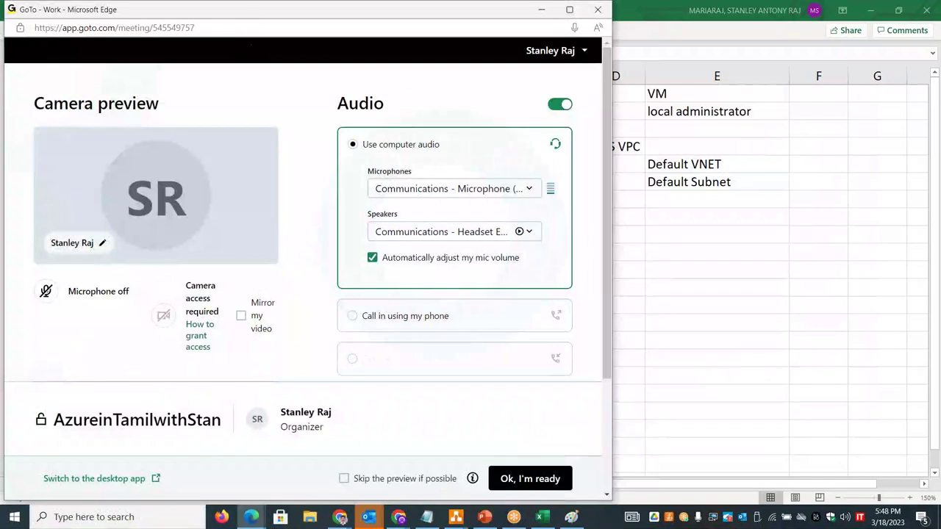
pyautogui.press('super+Down')
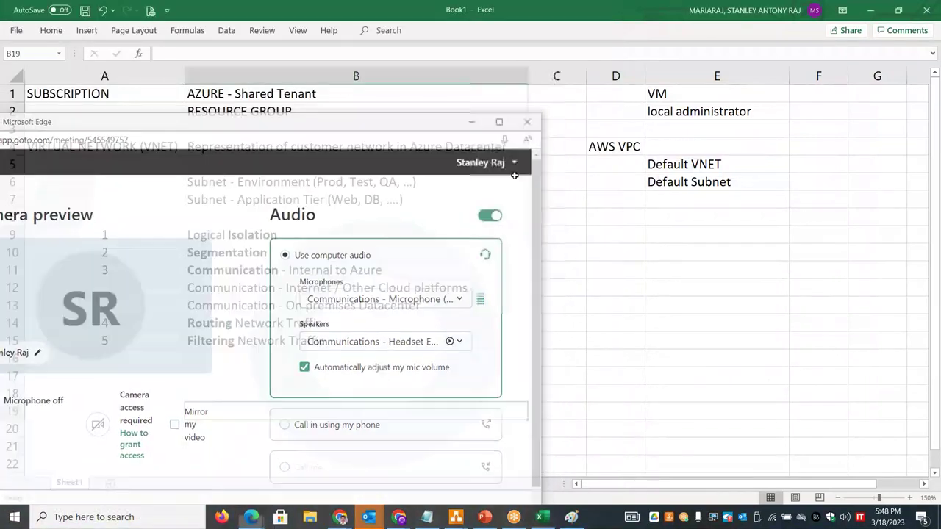
pyautogui.moveTo(400, 517)
pyautogui.click(598, 457)
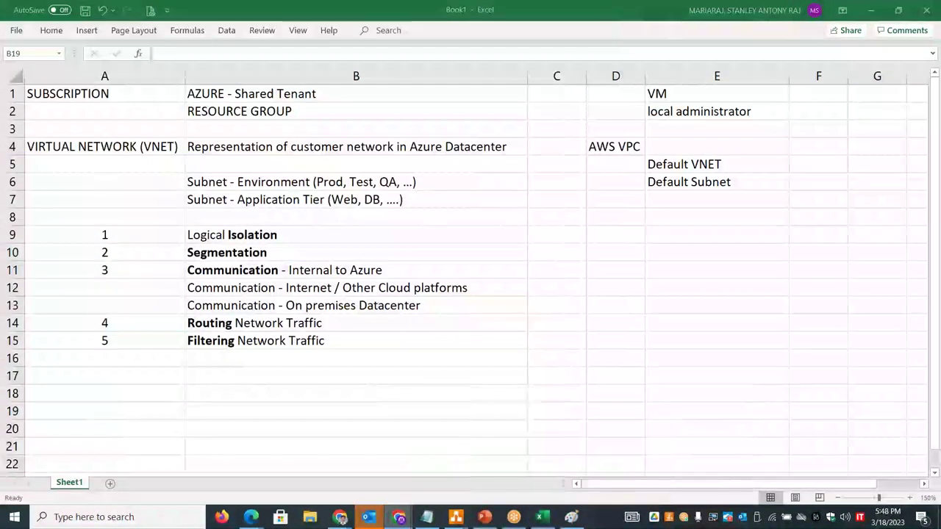
pyautogui.click(217, 59)
# - Search 'VIRTUAL', open Virtual networks, and copy its 'securely connect your Azure resources' phrase
pyautogui.write('VIRTUAL')
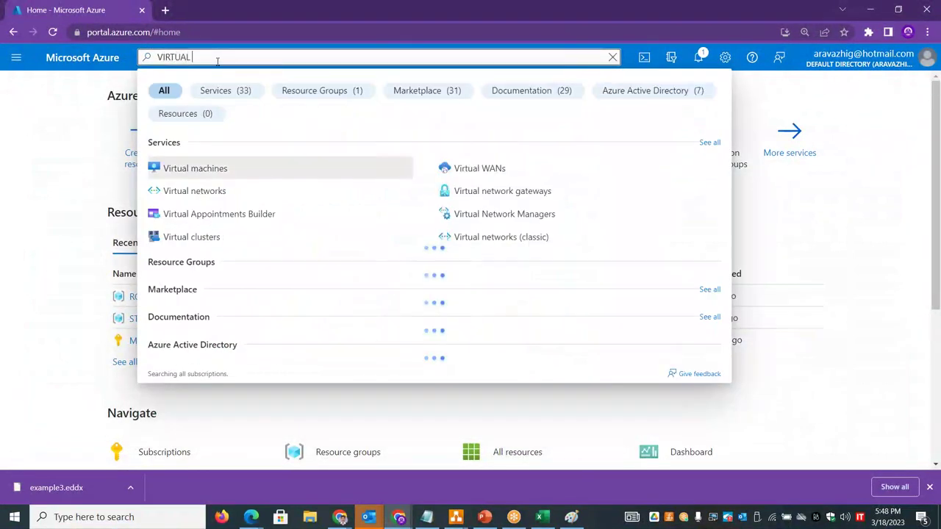
pyautogui.click(156, 191)
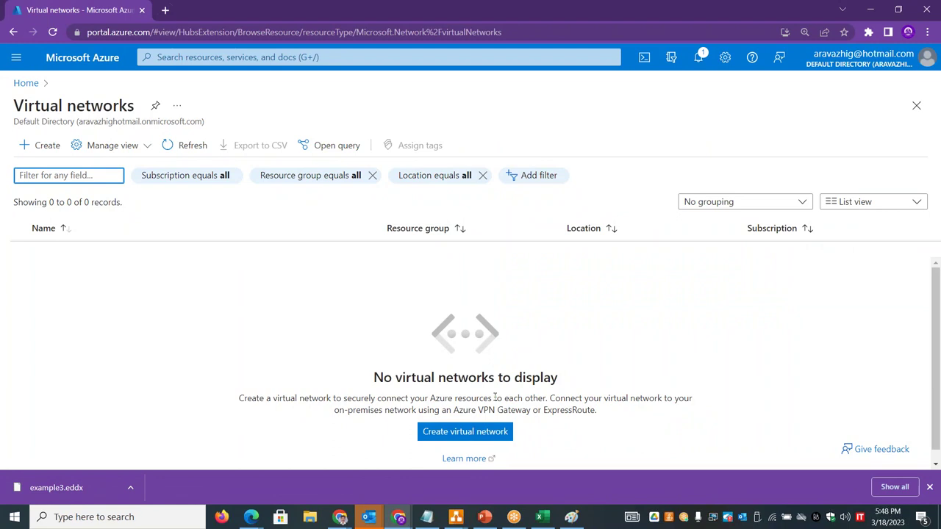
pyautogui.moveTo(548, 398); pyautogui.dragTo(343, 397)
pyautogui.hotkey('ctrl', 'c')
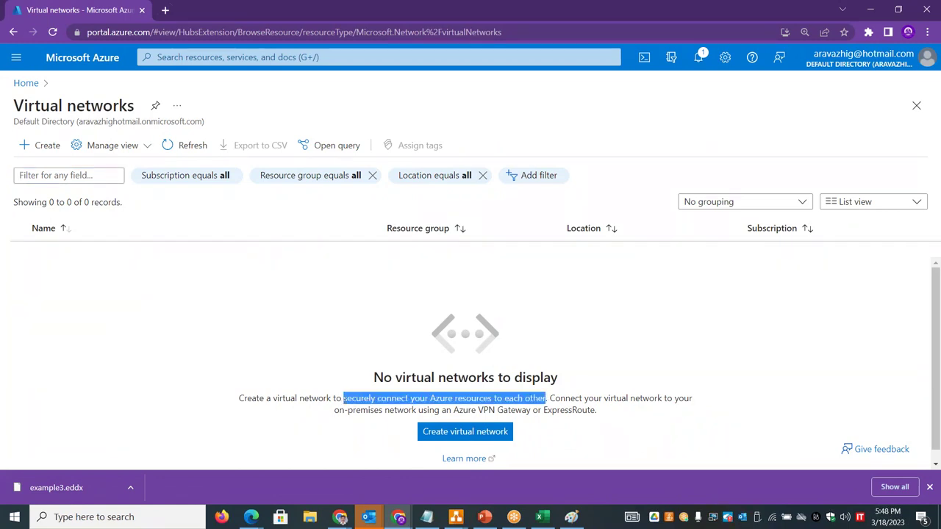
pyautogui.hotkey('alt', 'Tab')
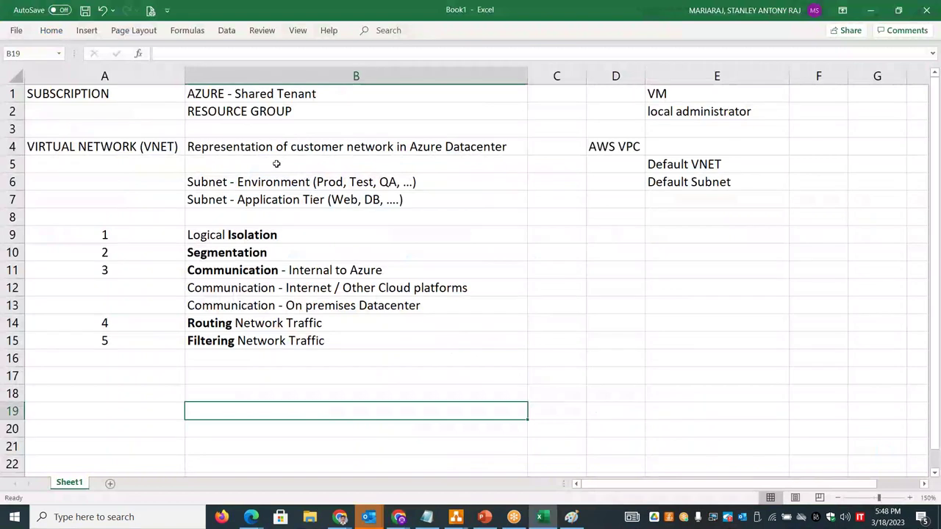
# - Paste the phrase into B5, capitalised as 'Securely connect your Azure resources to each other'
pyautogui.click(277, 163)
pyautogui.hotkey('ctrl', 'v')
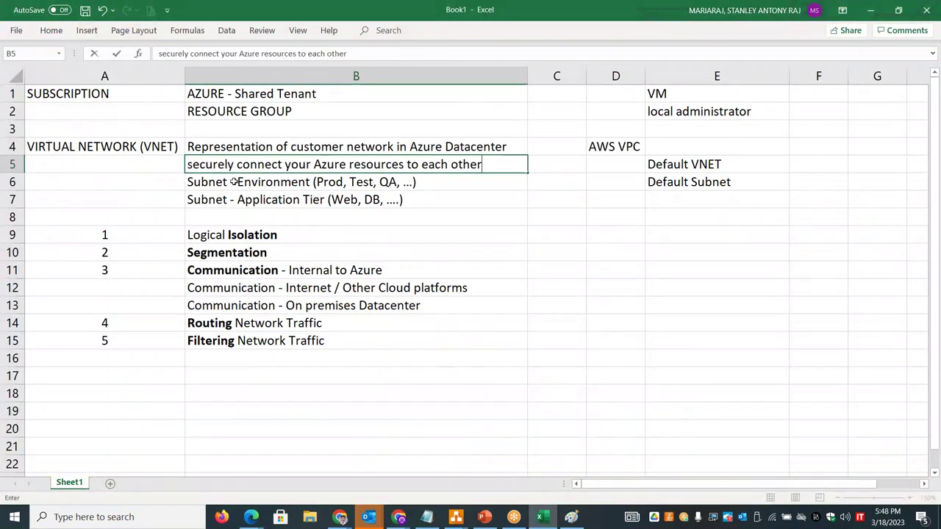
pyautogui.click(193, 163)
pyautogui.press('BackSpace')
pyautogui.write('S')
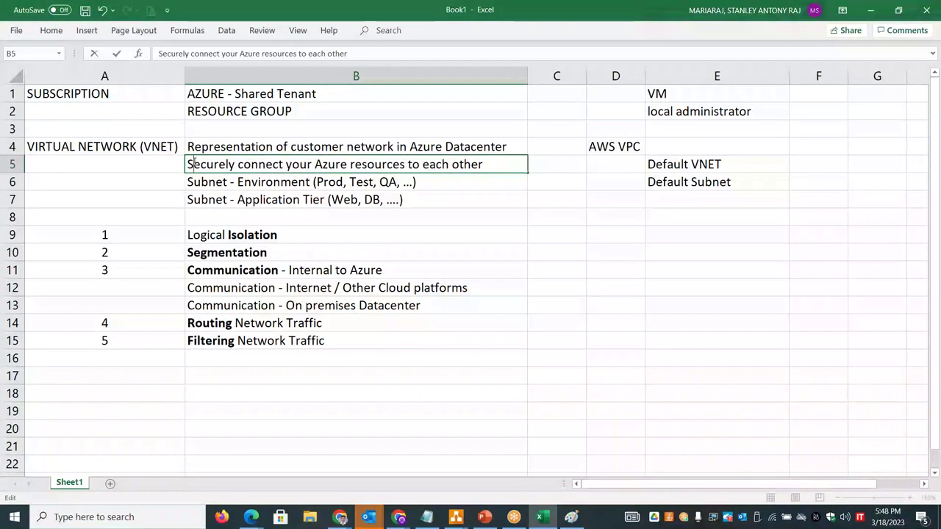
pyautogui.press('Return')
pyautogui.hotkey('alt', 'Tab')
pyautogui.click(709, 415)
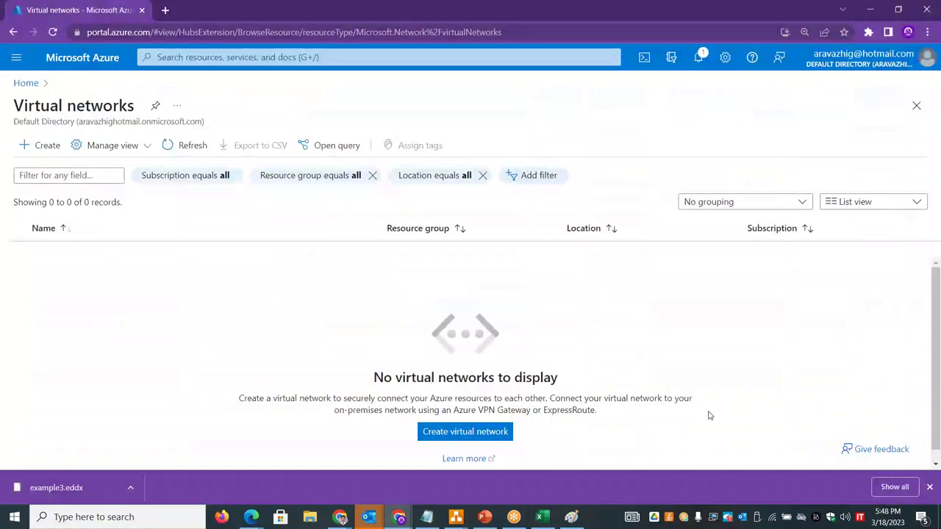
# - Open the Create virtual network form and select its opening sentence defining Azure Virtual Network
pyautogui.click(453, 435)
pyautogui.click(455, 432)
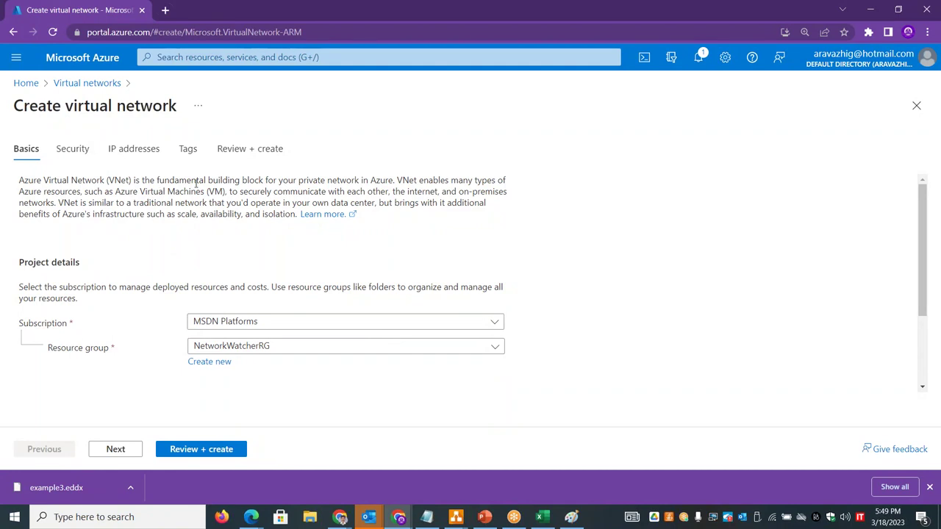
pyautogui.moveTo(19, 178); pyautogui.dragTo(392, 177)
pyautogui.hotkey('ctrl', 'c')
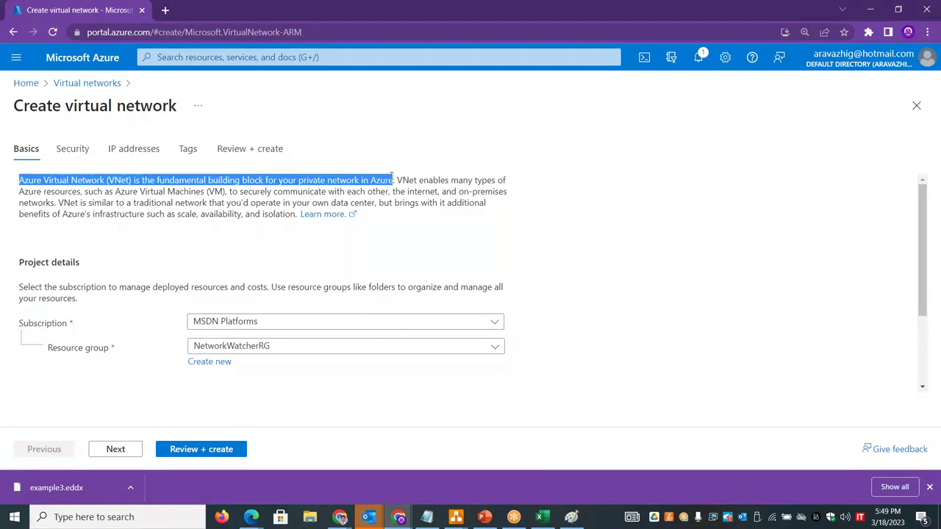
# - Paste the VNet definition into B3 and move the VIRTUAL NETWORK (VNET) heading from A4 to A3
pyautogui.hotkey('alt', 'Tab')
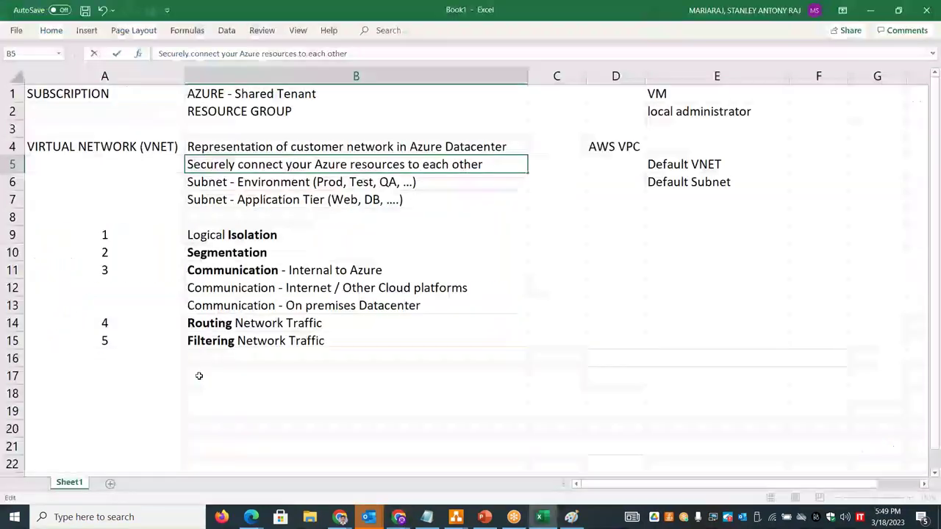
pyautogui.click(215, 128)
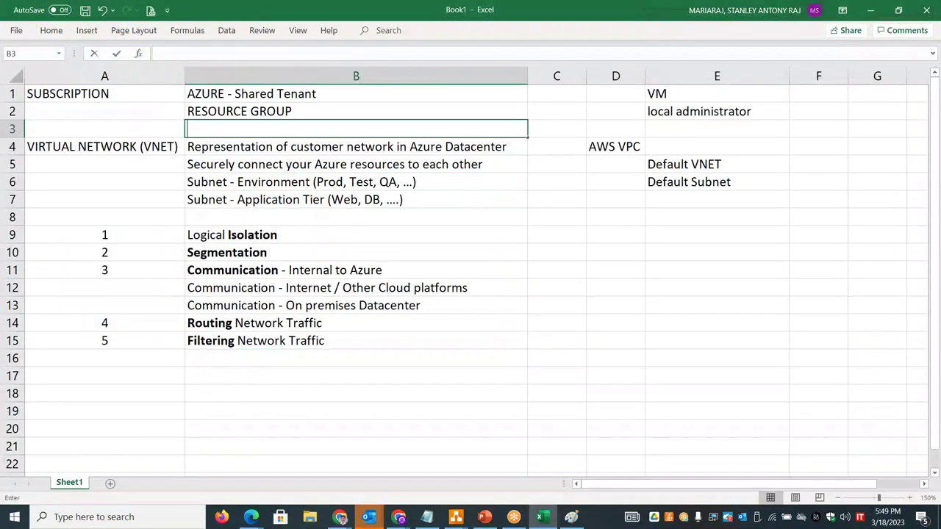
pyautogui.hotkey('ctrl', 'v')
pyautogui.click(137, 146)
pyautogui.hotkey('ctrl', 'c')
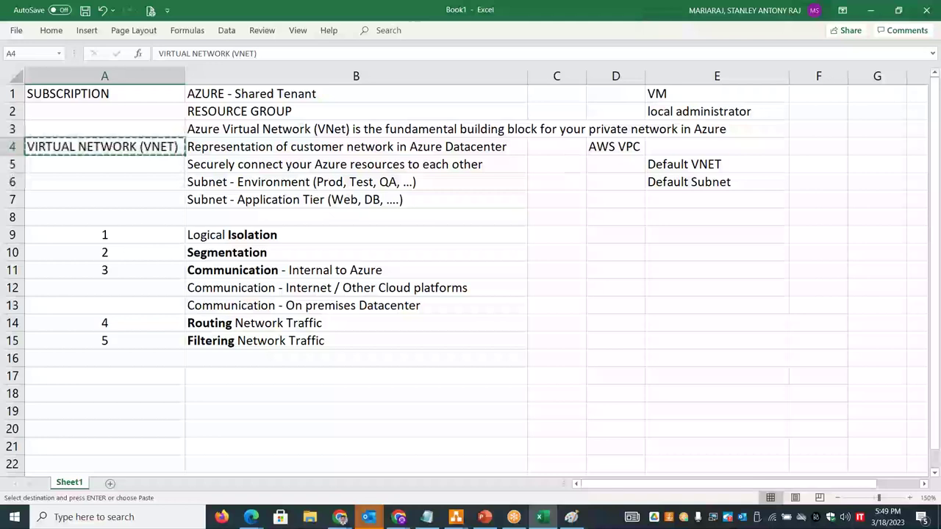
pyautogui.click(105, 129)
pyautogui.hotkey('ctrl', 'v')
pyautogui.hotkey('alt', 'Tab')
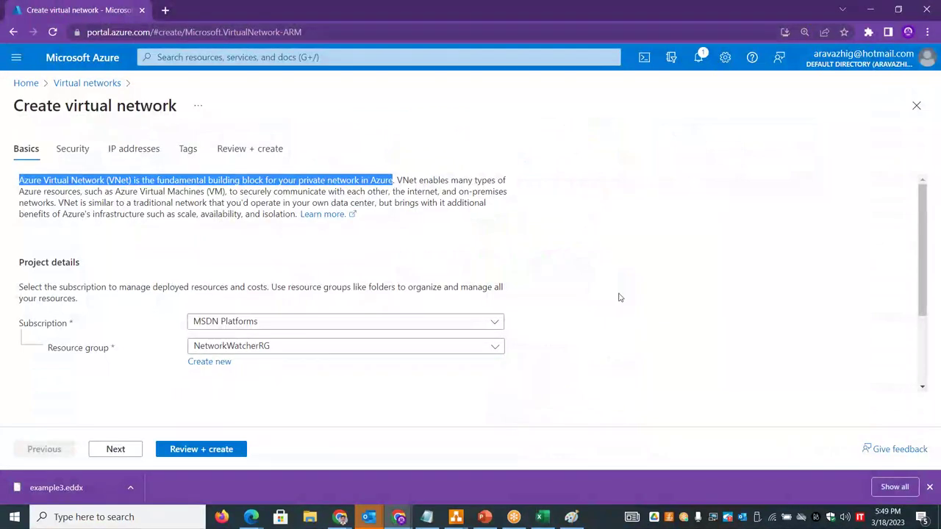
# - Set the new virtual network's resource group to RG-PRD-STAN-001
pyautogui.moveTo(921, 253); pyautogui.dragTo(926, 242)
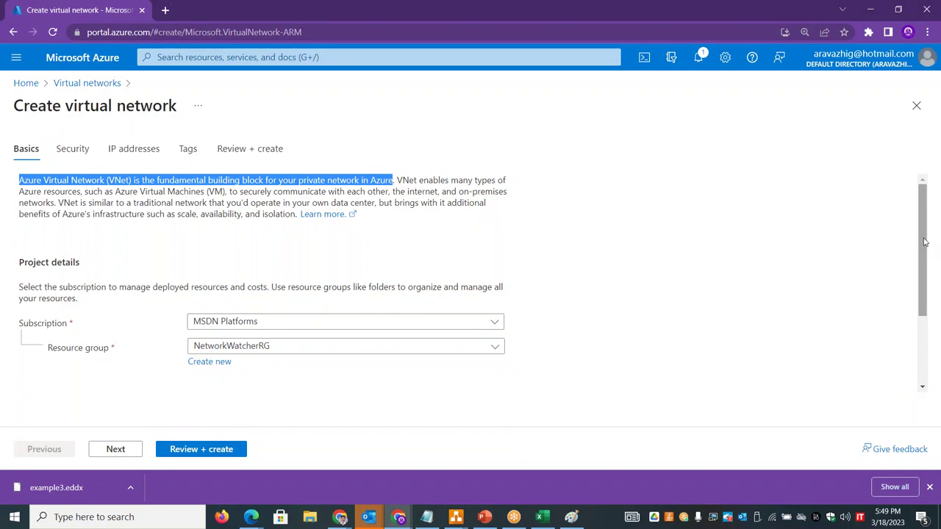
pyautogui.moveTo(925, 242); pyautogui.dragTo(928, 289)
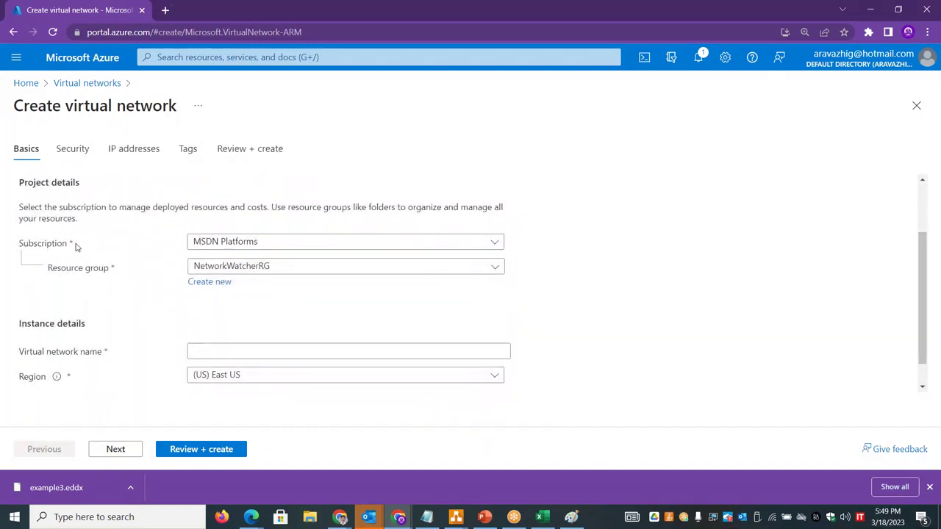
pyautogui.moveTo(115, 270); pyautogui.dragTo(21, 243)
pyautogui.click(333, 265)
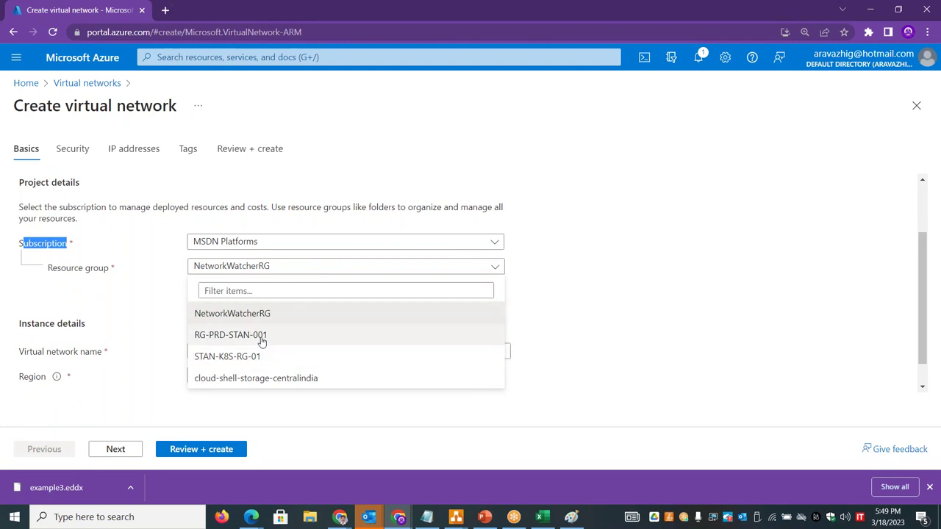
pyautogui.click(262, 340)
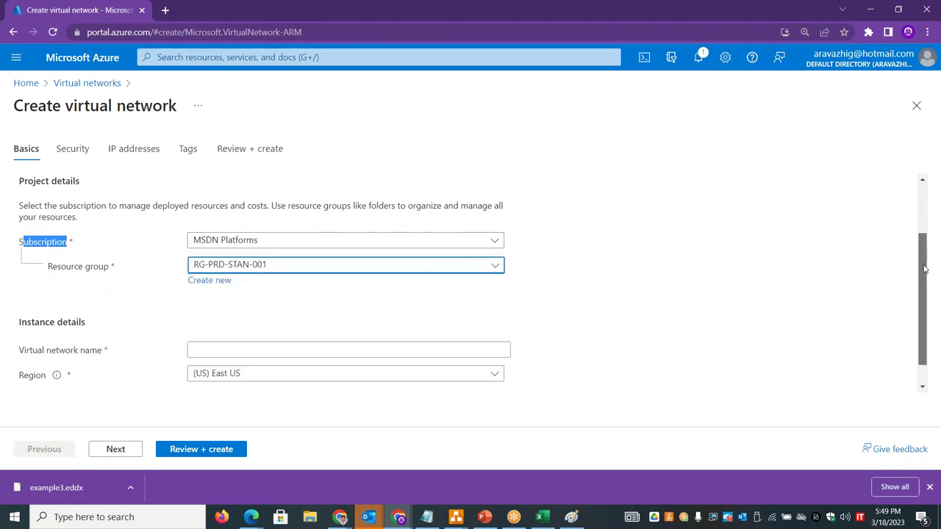
# - Name the virtual network VNET-STAN-01 and keep the region as (US) East US
pyautogui.scroll(-2, 925, 269)
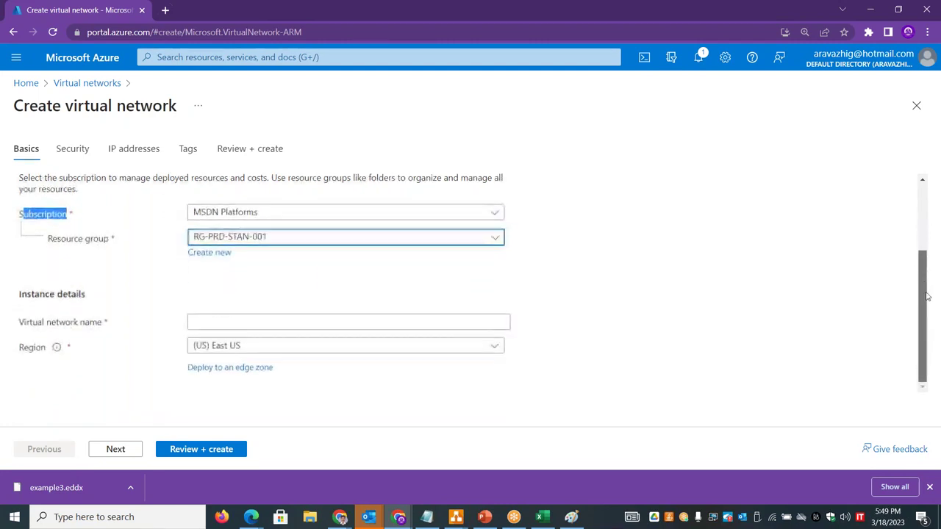
pyautogui.click(211, 322)
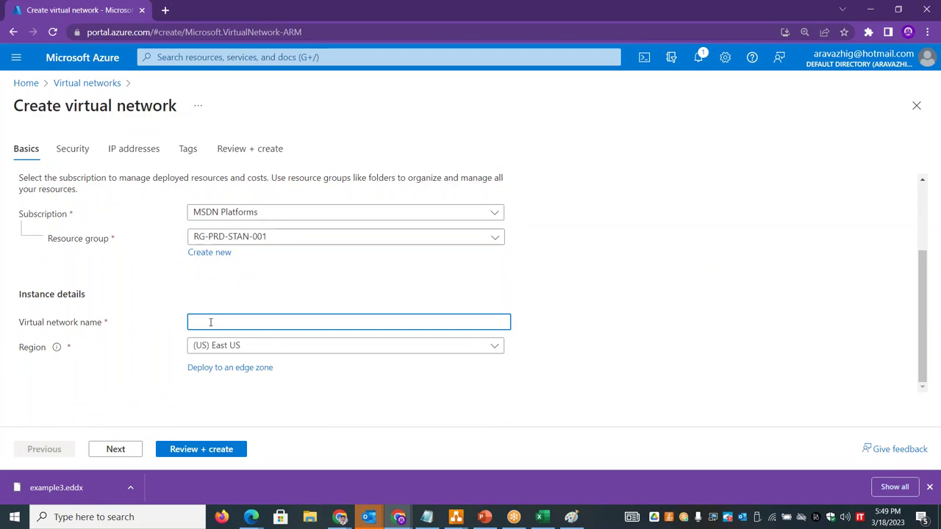
pyautogui.write('sta')
pyautogui.press('BackSpace')
pyautogui.press('BackSpace')
pyautogui.write('VNET-STAN')
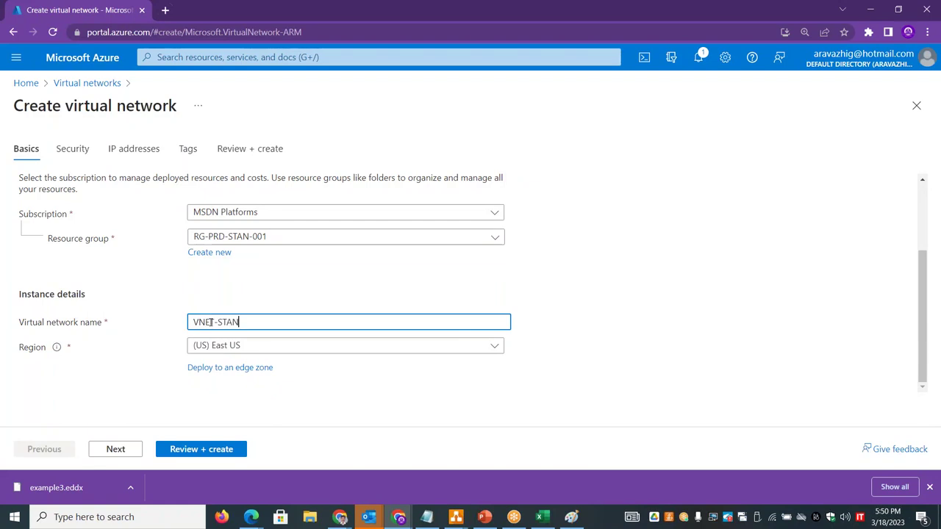
pyautogui.write('-01')
pyautogui.click(351, 354)
pyautogui.click(542, 302)
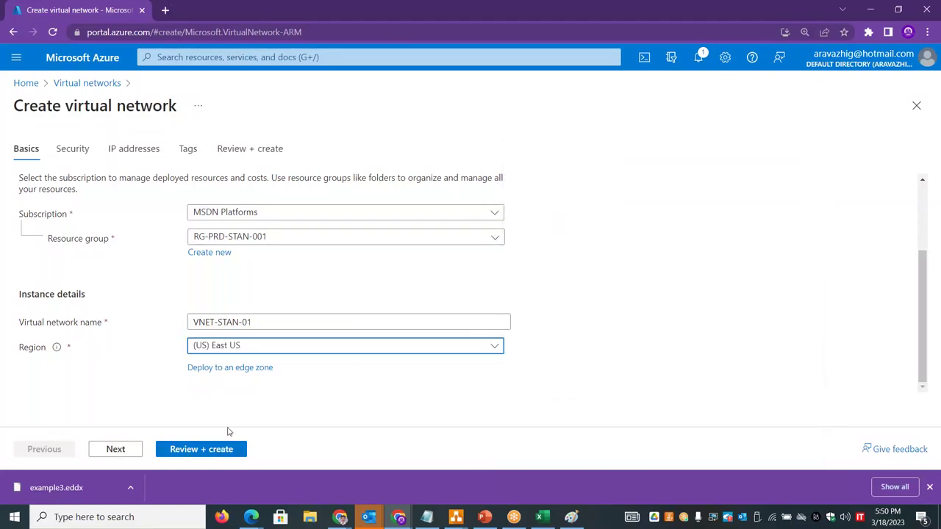
# - Advance the Create virtual network form to the Security step and point out Bastion
pyautogui.click(129, 450)
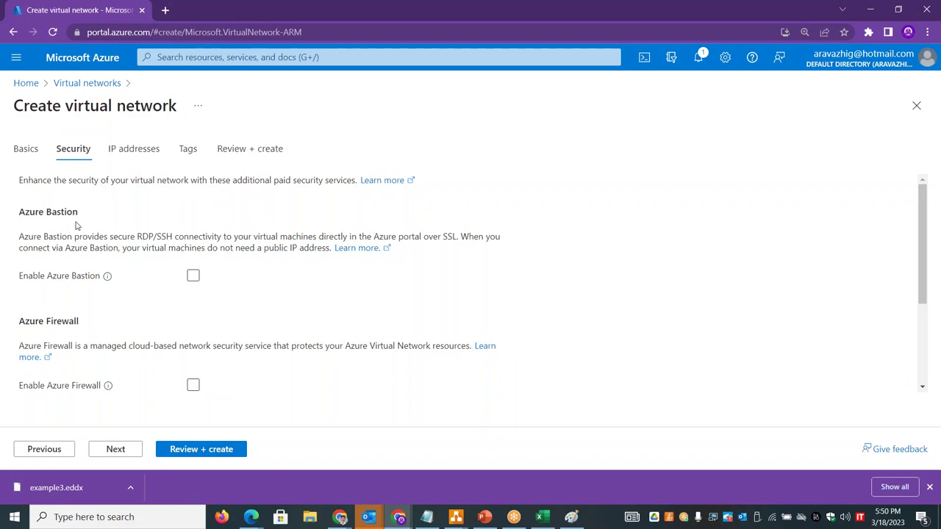
pyautogui.moveTo(79, 213); pyautogui.dragTo(46, 214)
pyautogui.moveTo(928, 203); pyautogui.dragTo(940, 295)
pyautogui.scroll(3, 939, 296)
pyautogui.click(103, 213)
# - On the IP addresses step, copy the 10.0.0.0/16 address-space sentence and return to Excel
pyautogui.click(118, 450)
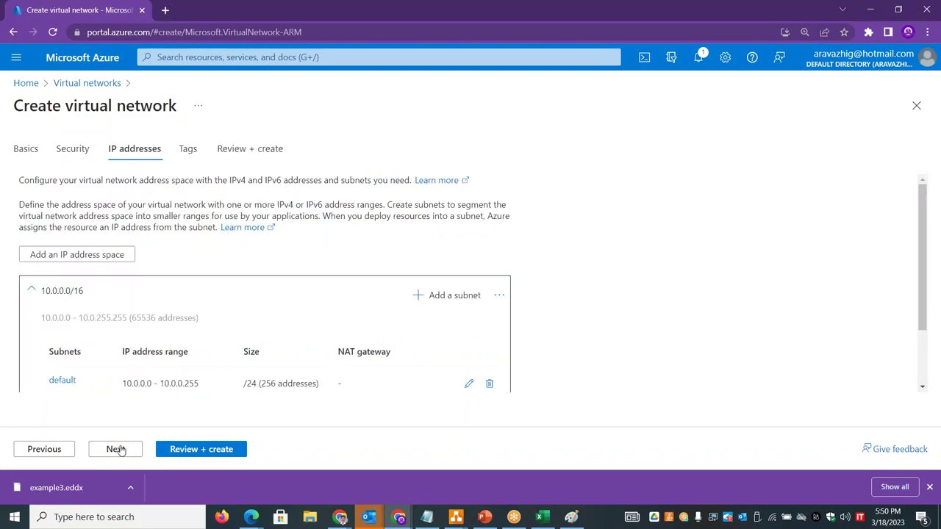
pyautogui.moveTo(923, 242)
pyautogui.mouseDown()
pyautogui.moveTo(924, 294)
pyautogui.moveTo(928, 227)
pyautogui.mouseUp()
pyautogui.moveTo(16, 182); pyautogui.dragTo(412, 175)
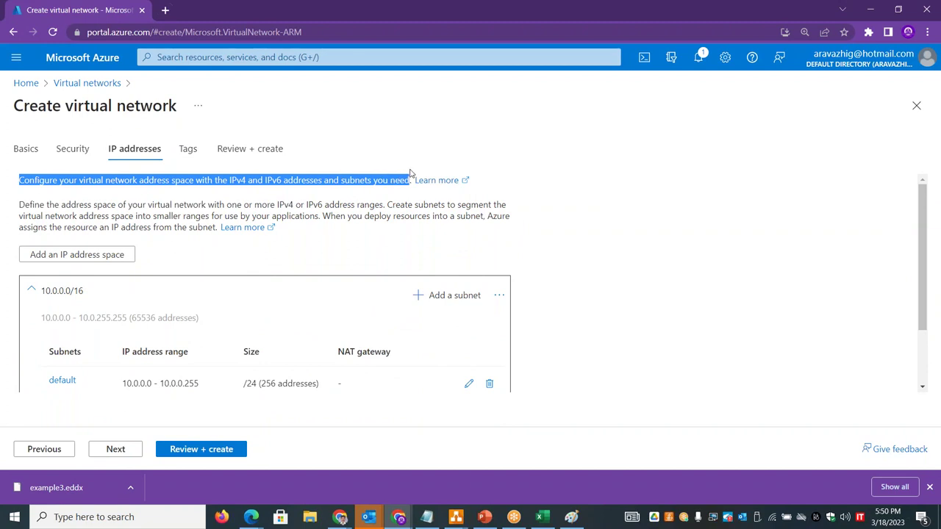
pyautogui.hotkey('alt', 'Tab')
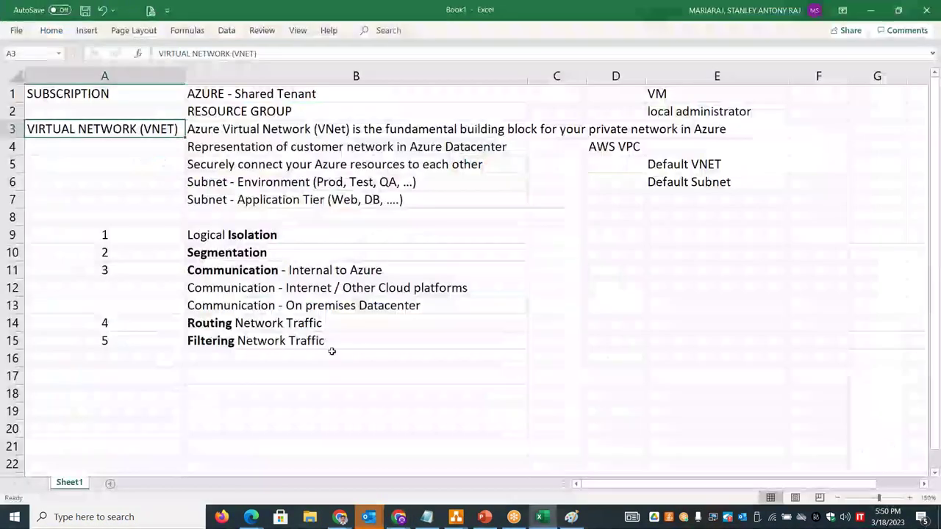
# - Add a new sheet named 'IP Range' and paste the copied address-space sentence into B1
pyautogui.click(109, 484)
pyautogui.doubleClick(111, 483)
pyautogui.write('IP Range')
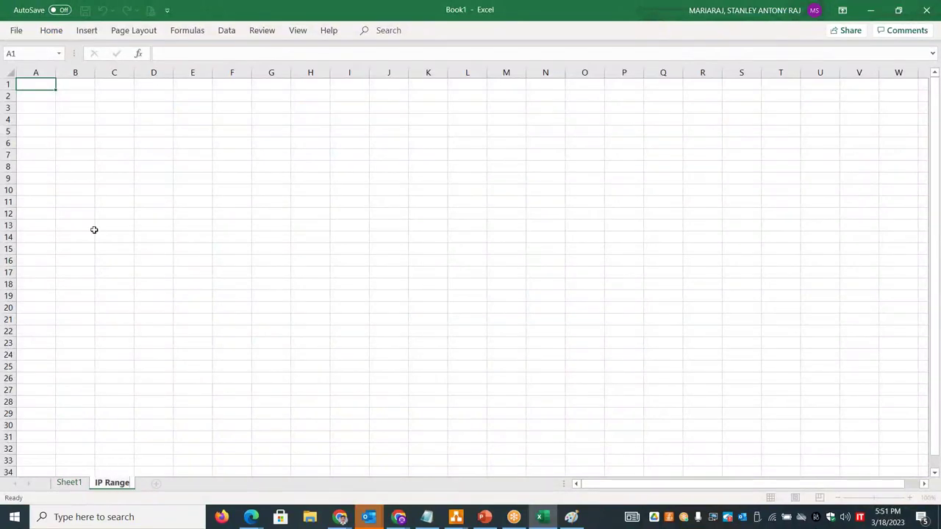
pyautogui.click(85, 83)
pyautogui.hotkey('ctrl', 'v')
pyautogui.click(152, 166)
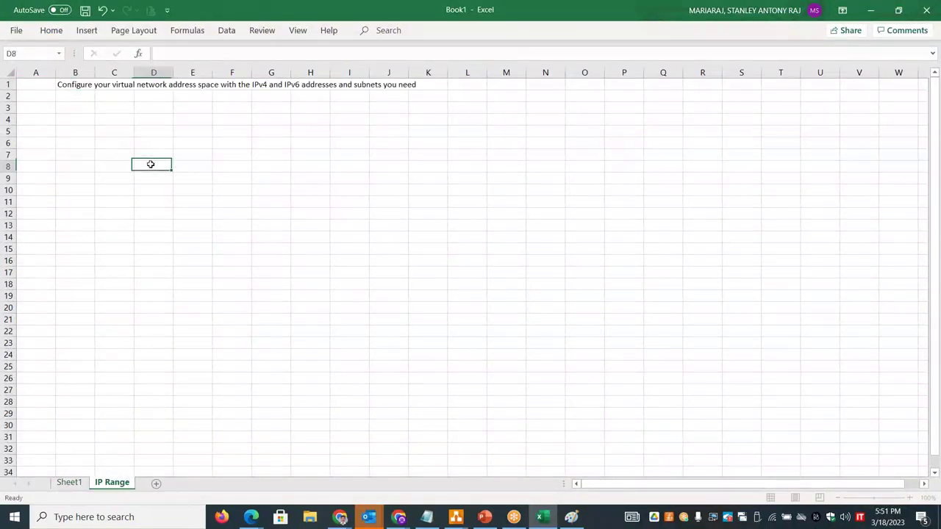
# - Zoom in on the sheet and widen columns A and B to fit the sentence
pyautogui.click(909, 498)
pyautogui.click(910, 498)
pyautogui.click(910, 498)
pyautogui.click(910, 497)
pyautogui.click(910, 498)
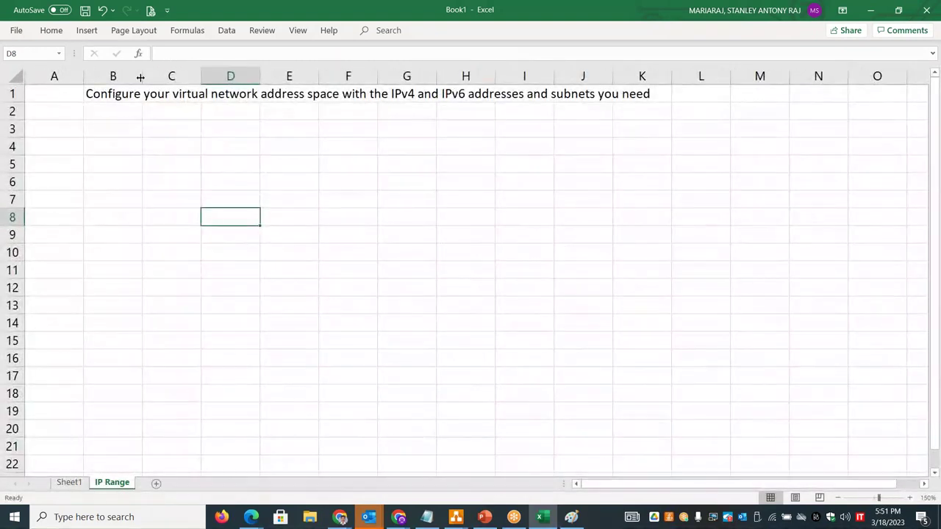
pyautogui.moveTo(254, 63); pyautogui.dragTo(389, 64)
pyautogui.moveTo(83, 76); pyautogui.dragTo(197, 66)
# - Enter 'IANA - Internet Assigned Number Authority - RFC 1918' in A2
pyautogui.click(114, 113)
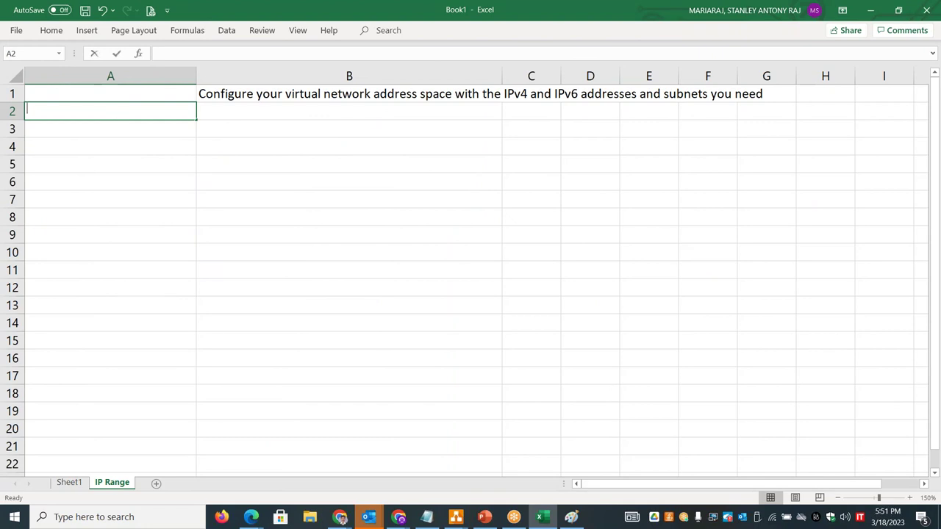
pyautogui.write('IANA')
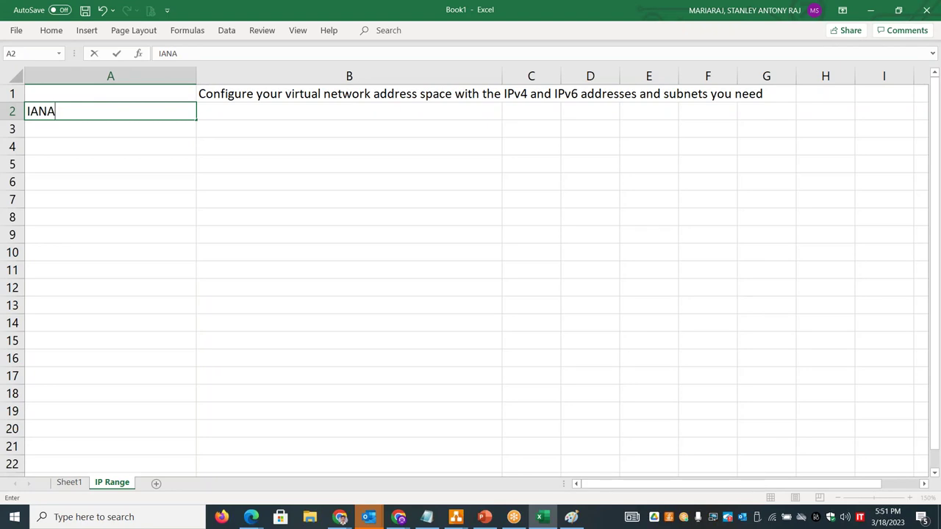
pyautogui.write('- Internet Ass')
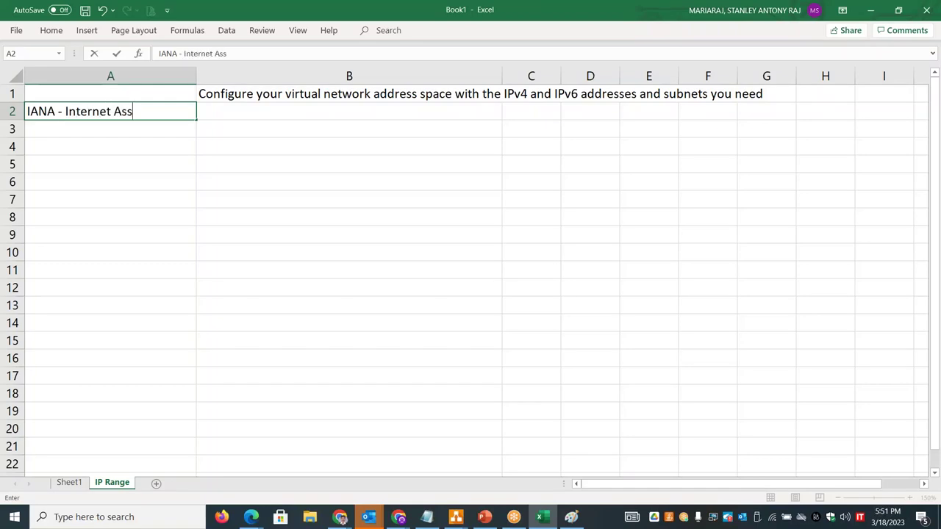
pyautogui.write('igned Namn')
pyautogui.press('BackSpace')
pyautogui.press('BackSpace')
pyautogui.press('BackSpace')
pyautogui.press('BackSpace')
pyautogui.write('n')
pyautogui.press('BackSpace')
pyautogui.write('NUmber')
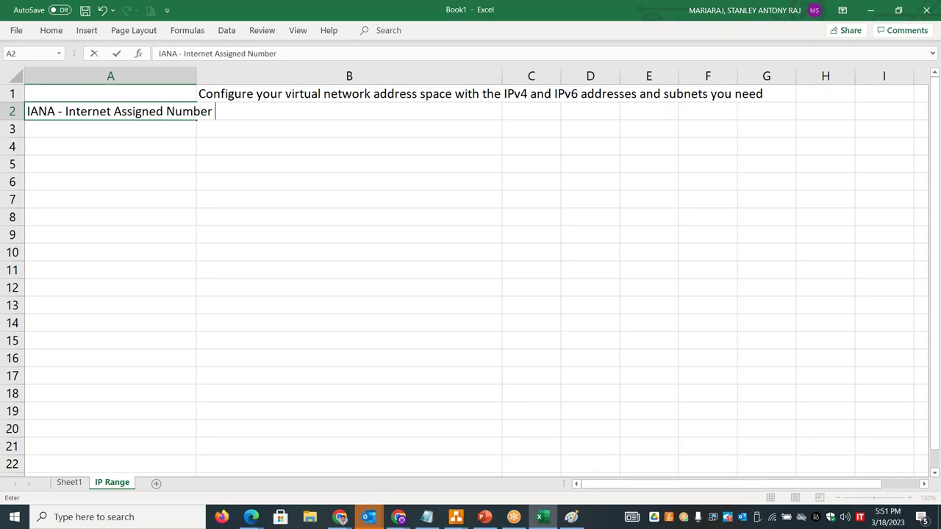
pyautogui.write(' Authority')
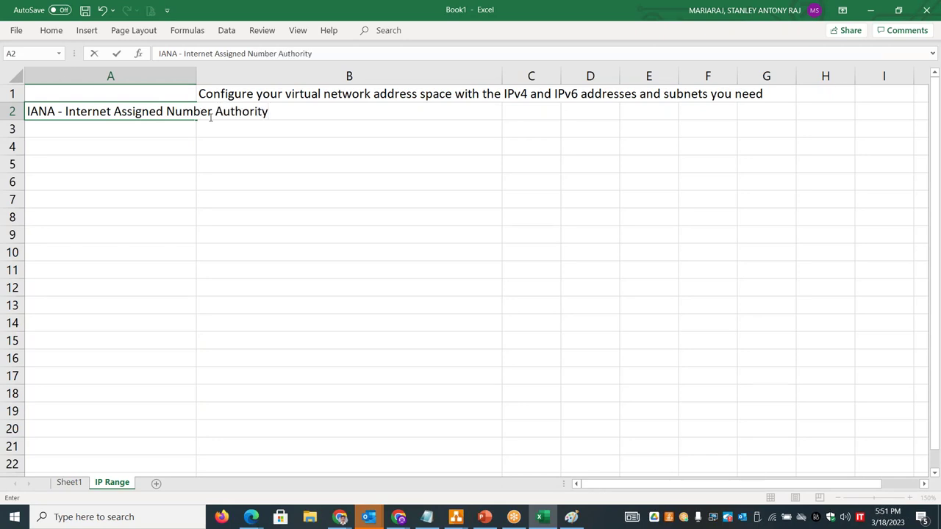
pyautogui.write(' - RFC 1918')
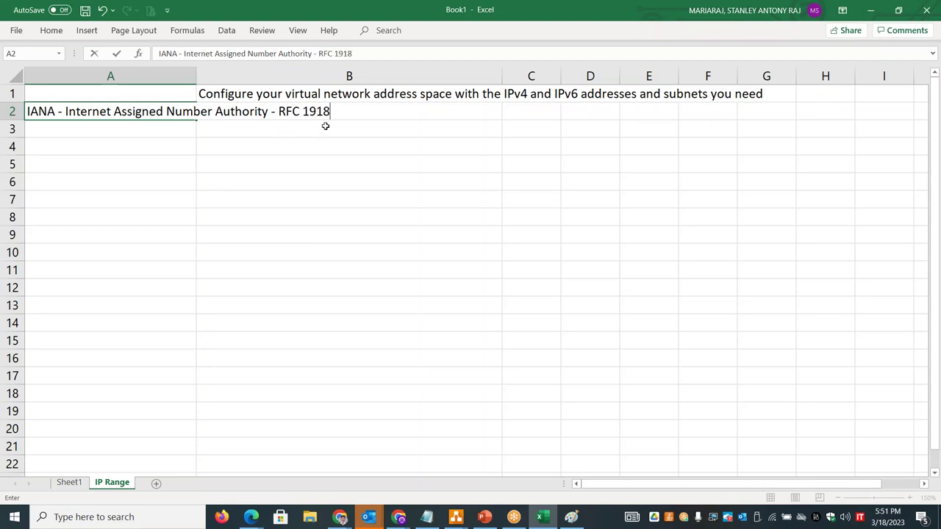
pyautogui.click(257, 147)
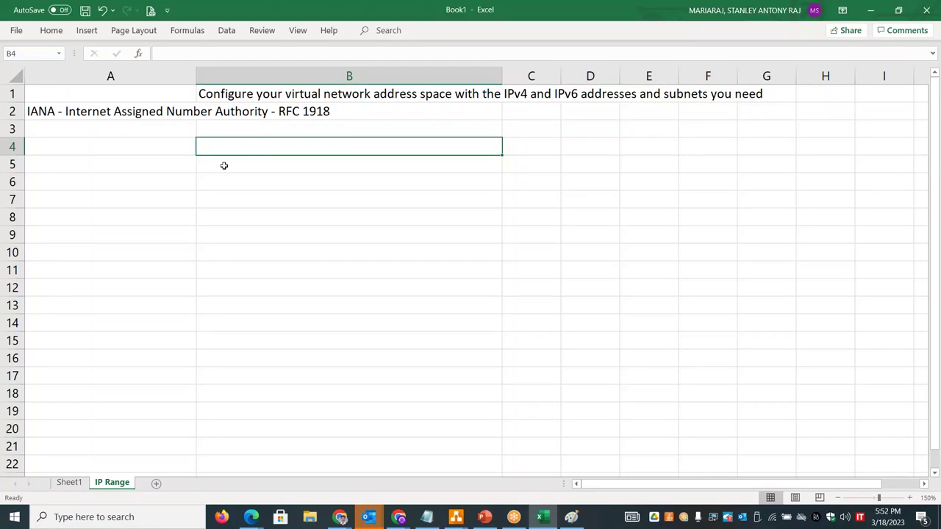
# - Enter 'Startup / Home / Cafe /' with 192.168.x.x in row 6, and 'Mid - Medium to Large' with 172.16.x.x - 172.31.x.x in row 5
pyautogui.click(159, 179)
pyautogui.write('St')
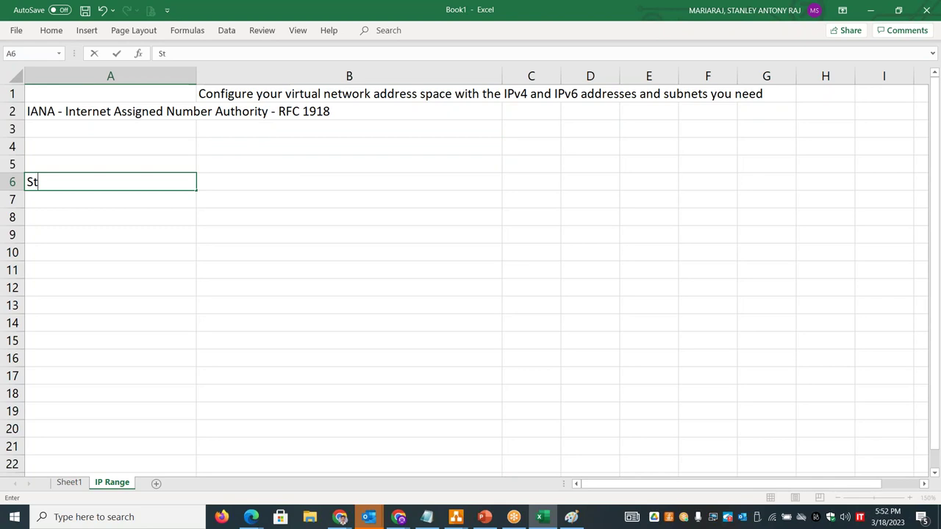
pyautogui.write('artup / Home ')
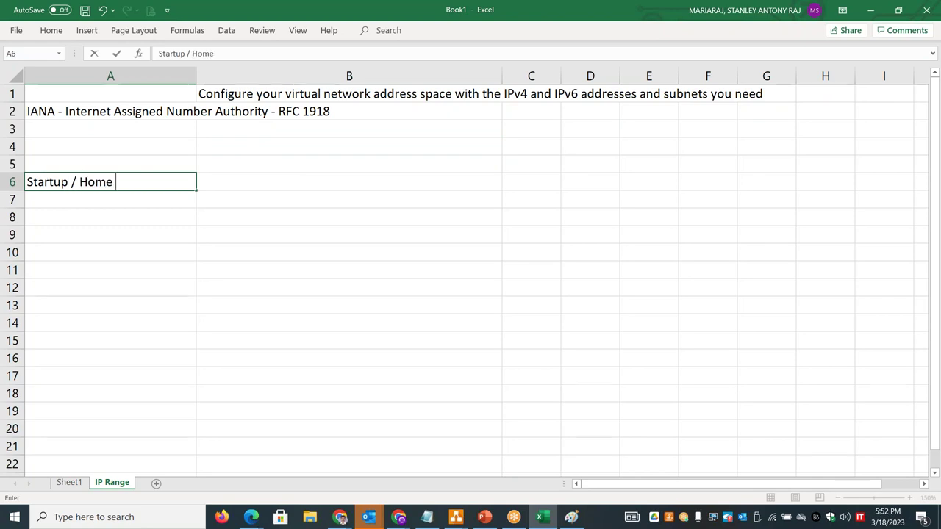
pyautogui.write('/ Cafe')
pyautogui.write(' / Café /')
pyautogui.click(232, 177)
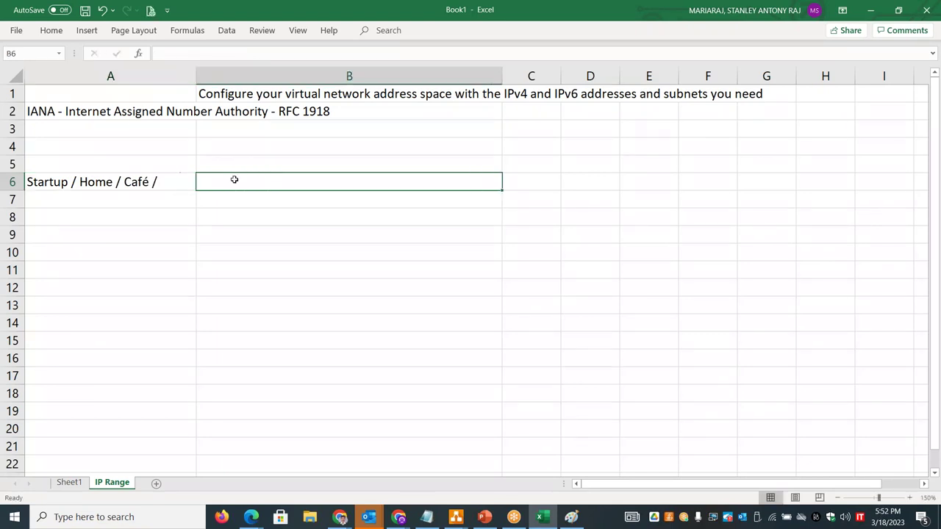
pyautogui.write('192.')
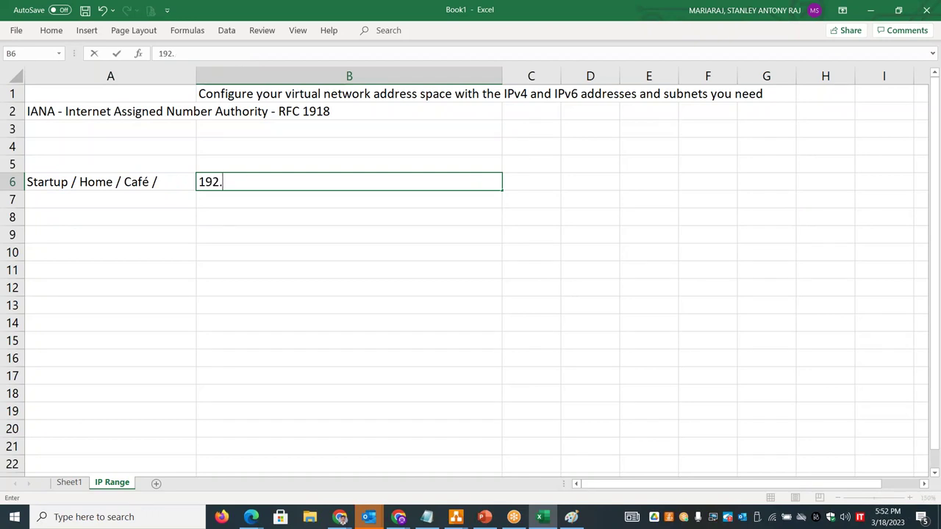
pyautogui.write('168.x.x')
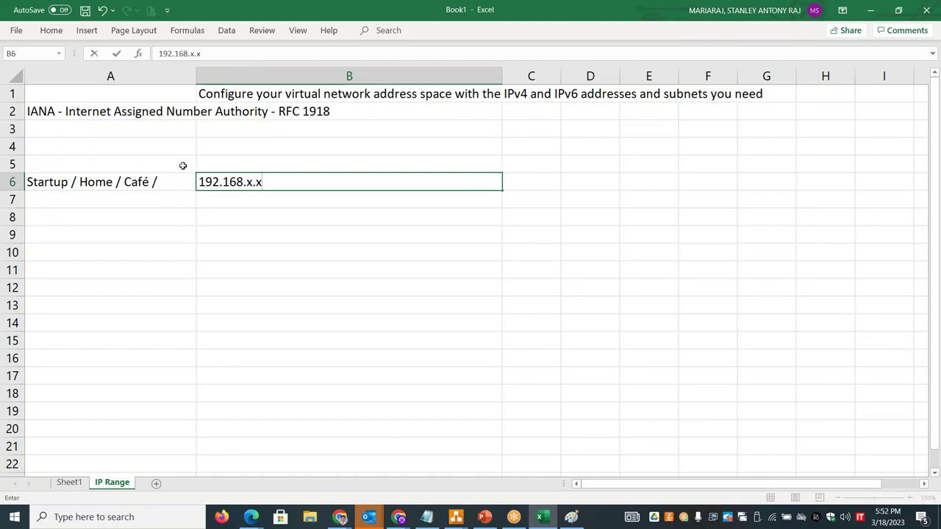
pyautogui.click(183, 164)
pyautogui.write('Mid - Medium to Large')
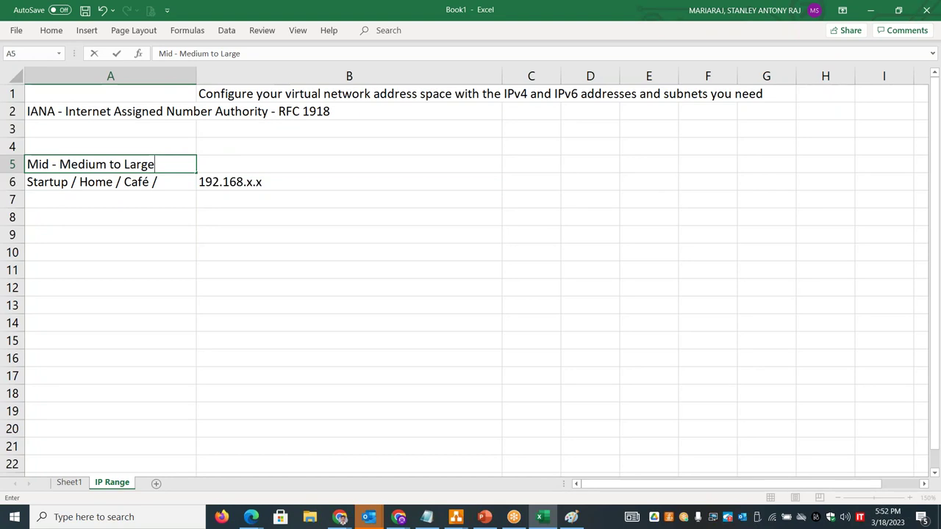
pyautogui.click(245, 166)
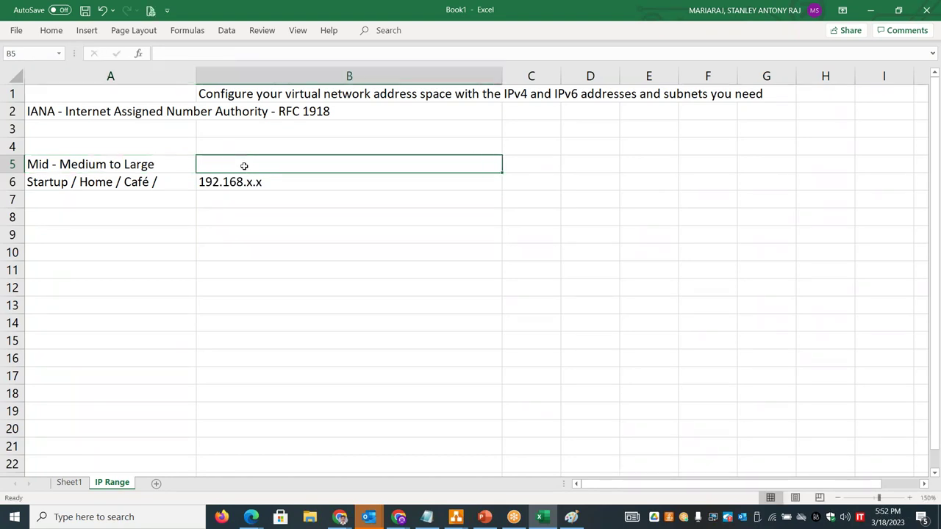
pyautogui.write('1')
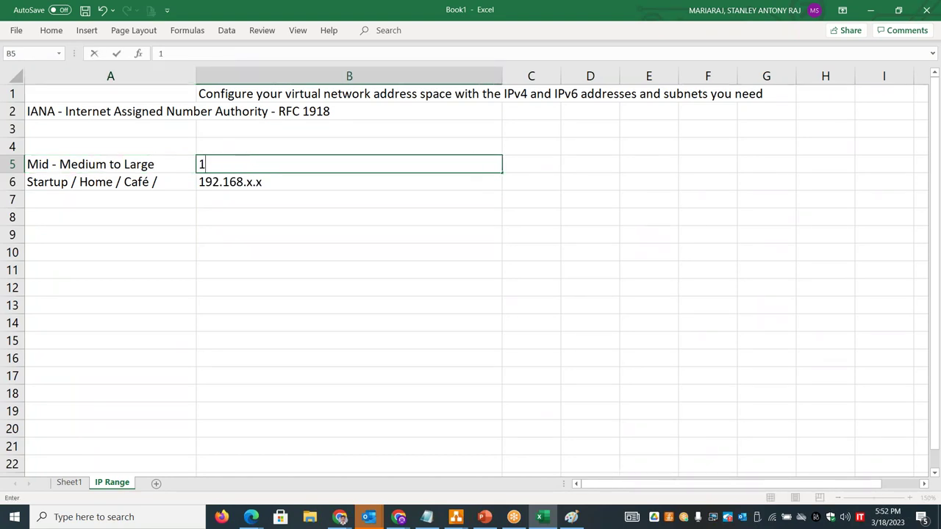
pyautogui.write('72.16.x.x ')
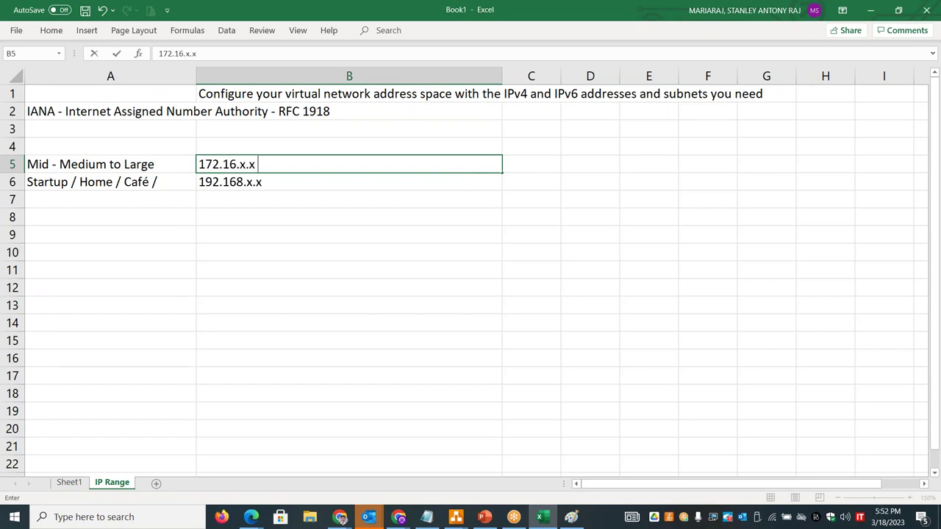
pyautogui.write('- 172.31.x.x')
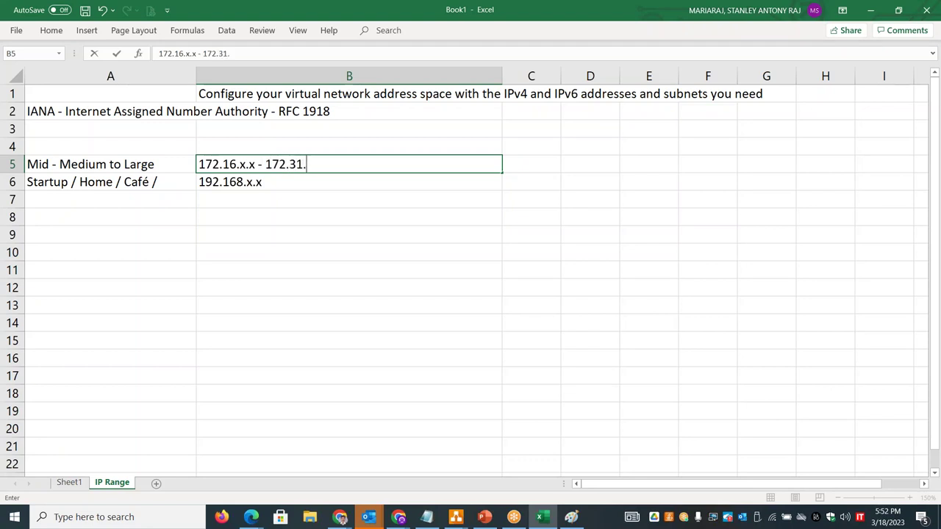
pyautogui.click(155, 141)
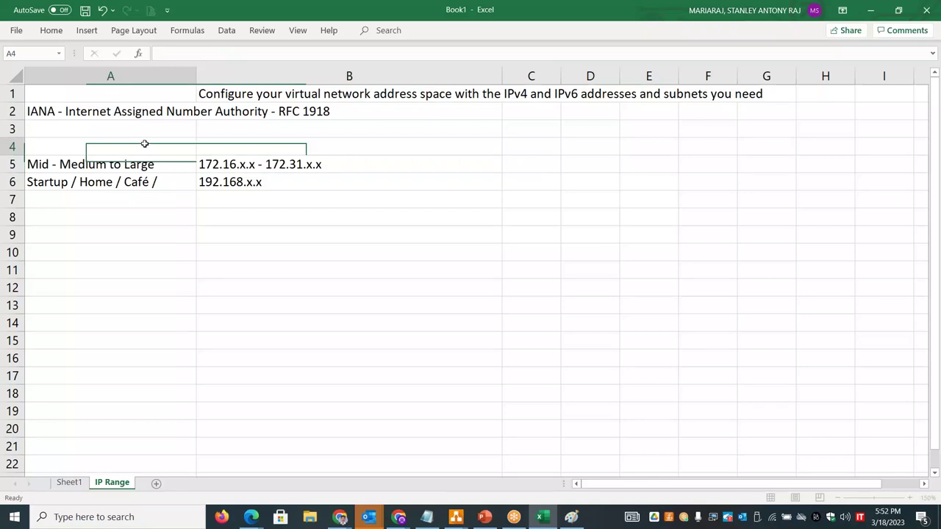
# - Enter 'Large to Very Large' in A4 with 10.x.x.x in B4
pyautogui.write('Large to Very Large')
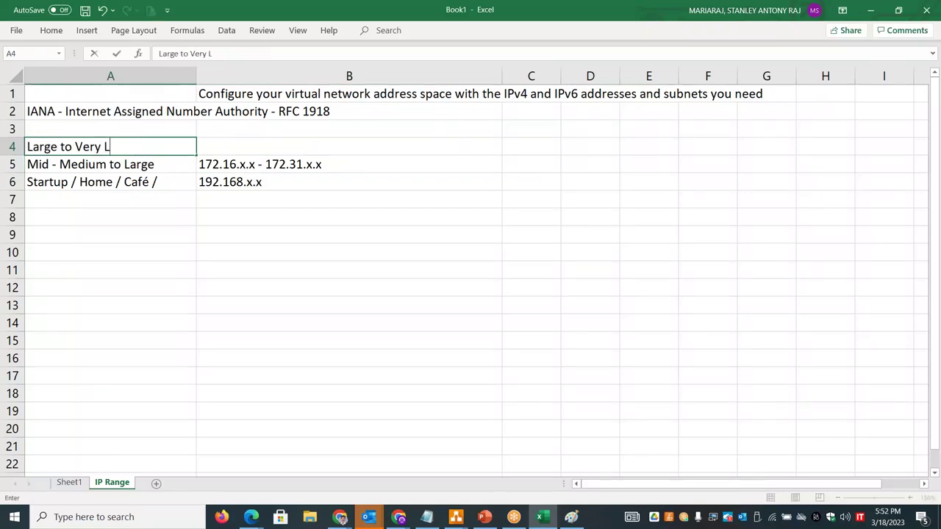
pyautogui.press('Tab')
pyautogui.write('10.')
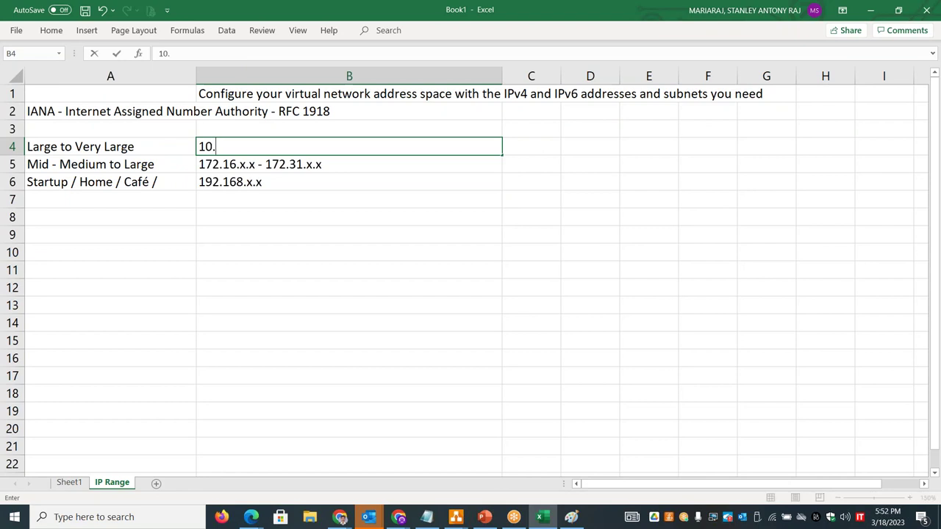
pyautogui.write('x.x,x')
pyautogui.write('x.x.x')
pyautogui.click(580, 151)
# - Label the three ranges Class A, Class B and Class C in D4:D6
pyautogui.write('Class A')
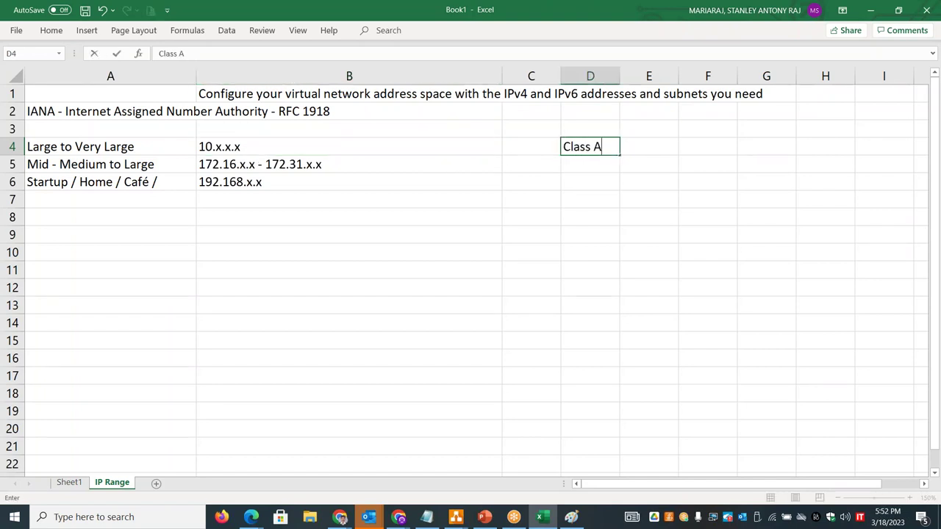
pyautogui.press('Return')
pyautogui.write('Clas')
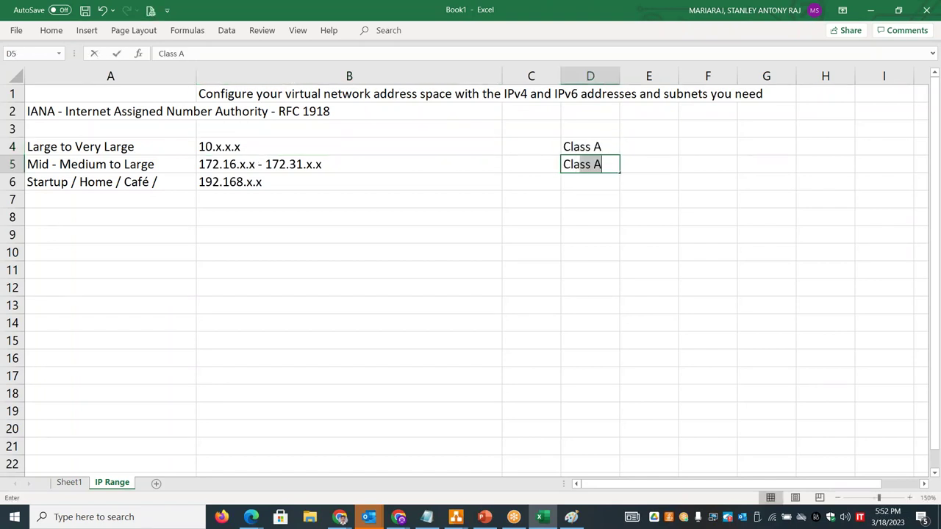
pyautogui.write('s B')
pyautogui.press('Return')
pyautogui.write('Class ')
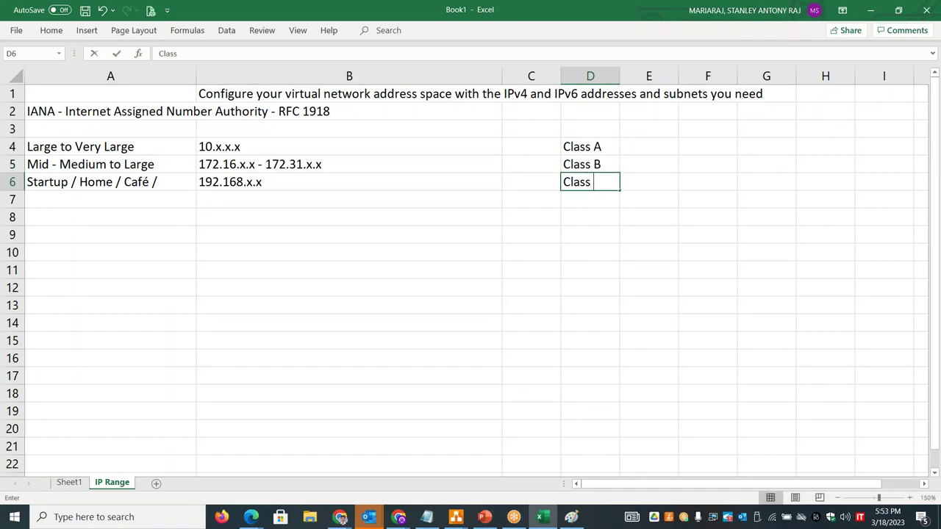
pyautogui.write('C')
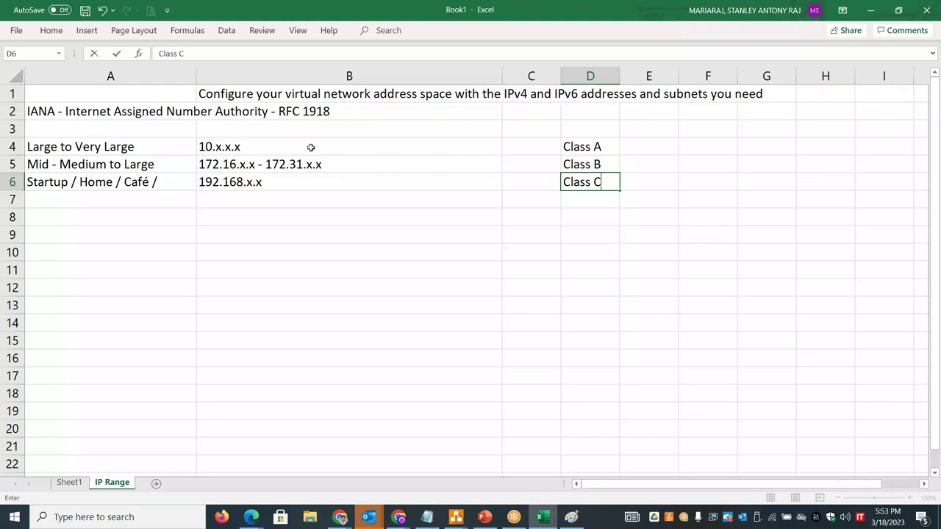
# - Append '(Private Networking)' to the IANA RFC 1918 heading in A2
pyautogui.moveTo(295, 146); pyautogui.dragTo(300, 189)
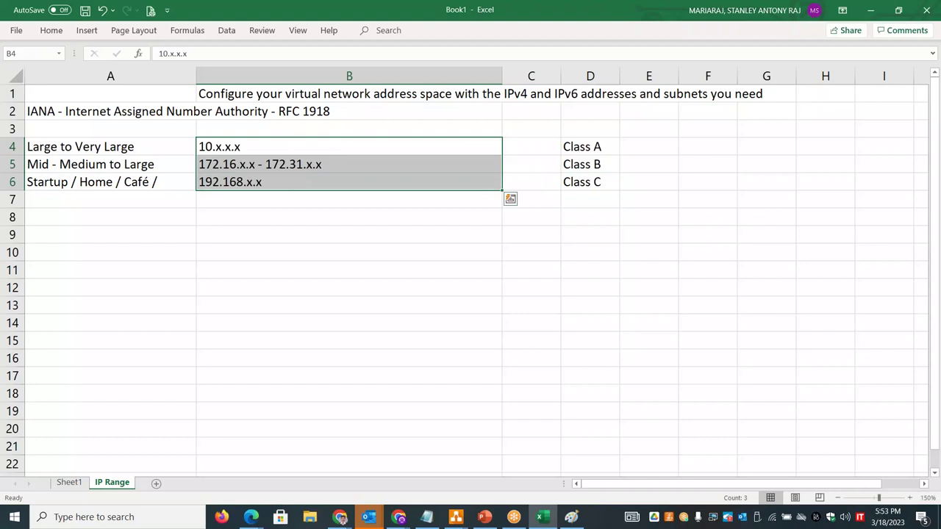
pyautogui.doubleClick(342, 111)
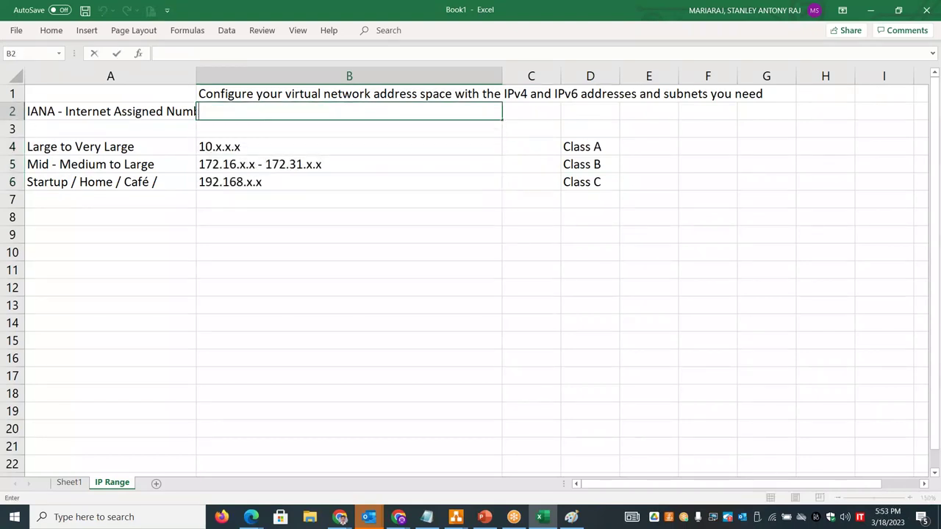
pyautogui.click(167, 116)
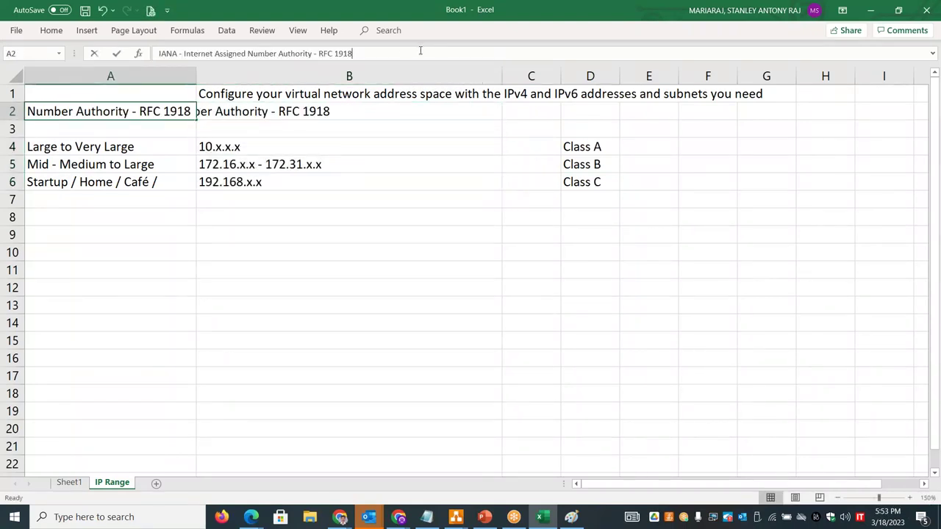
pyautogui.click(420, 53)
pyautogui.write('(Private ')
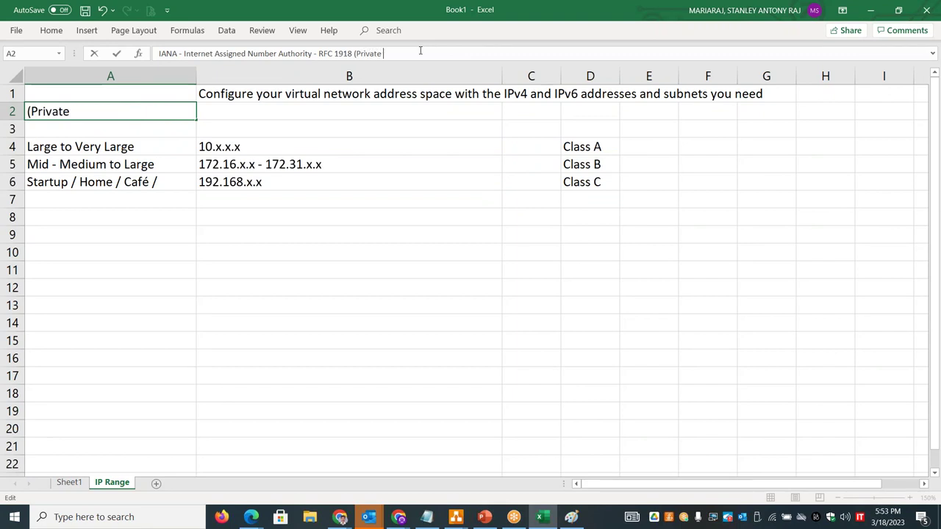
pyautogui.write('Networking)')
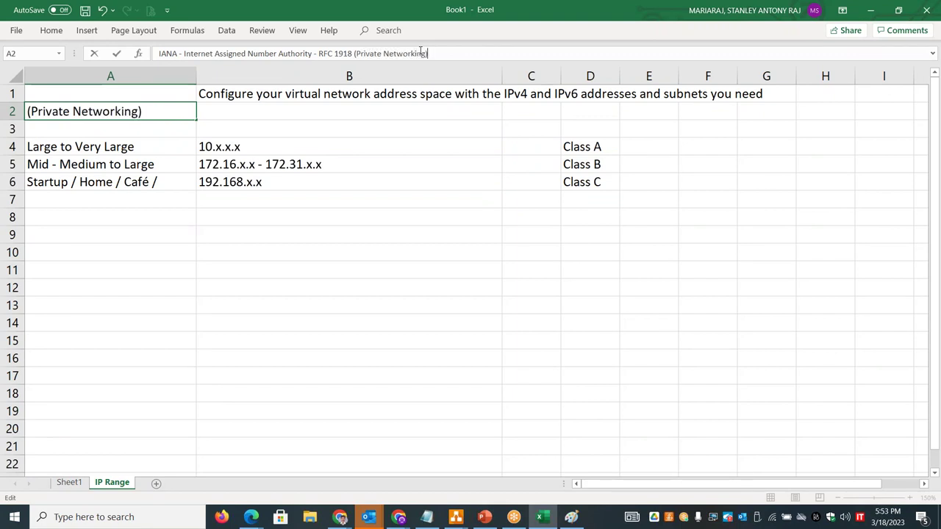
pyautogui.click(365, 247)
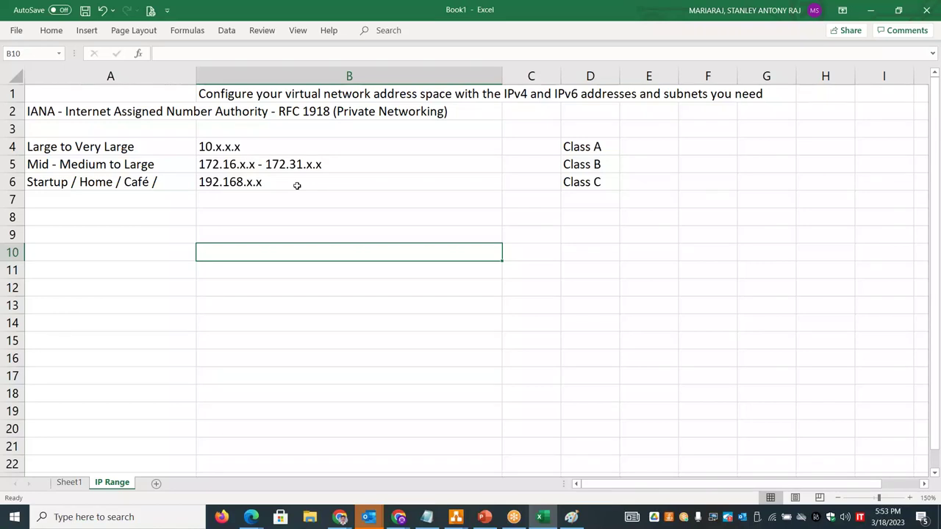
# - Copy the three private address block lines from PowerPoint's Subnets & IP Addressing slide and paste them into Excel's B8
pyautogui.hotkey('alt', 'Tab')
pyautogui.hotkey('alt', 'Tab')
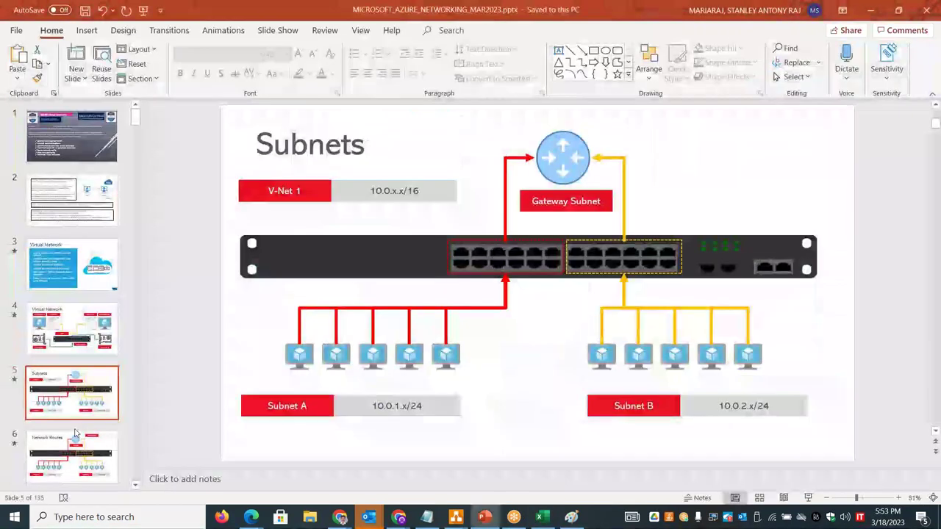
pyautogui.click(74, 440)
pyautogui.press('Down')
pyautogui.press('Down')
pyautogui.press('Down')
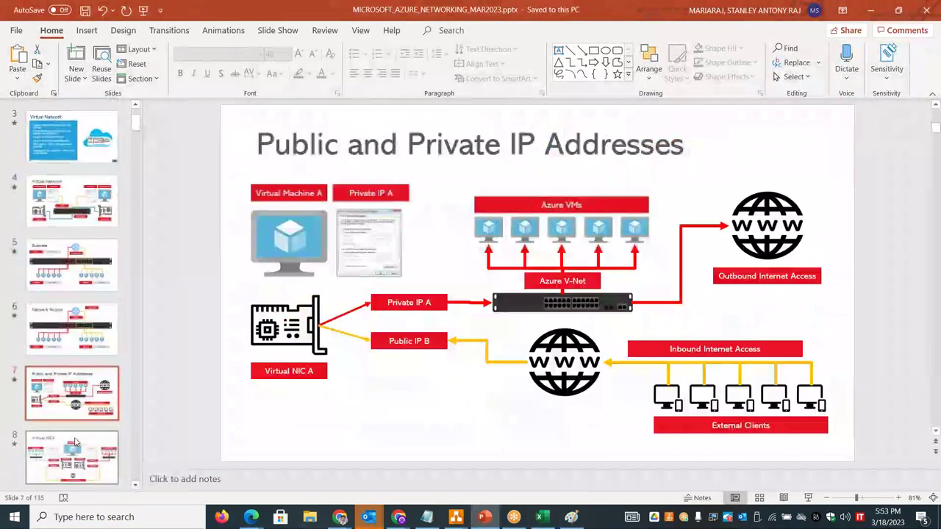
pyautogui.press('Down')
pyautogui.press('Down')
pyautogui.press('Down')
pyautogui.press('Down')
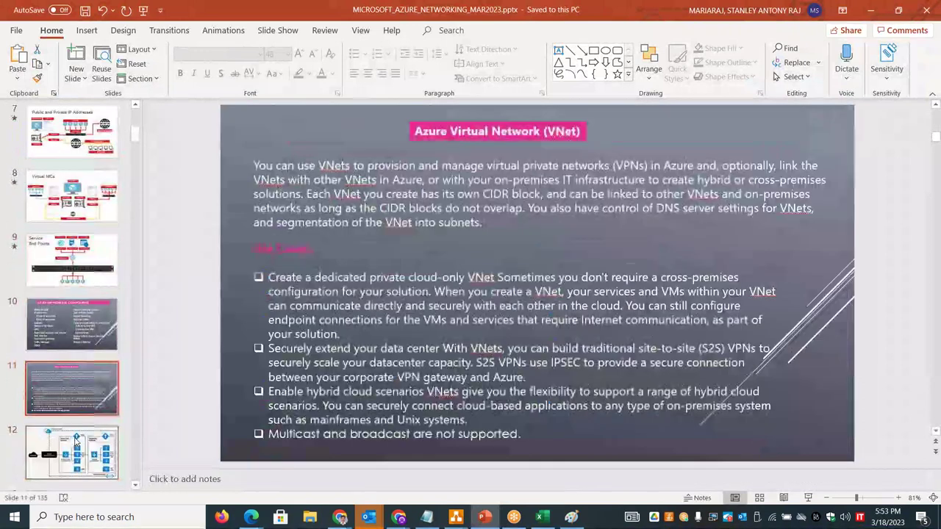
pyautogui.press('Down')
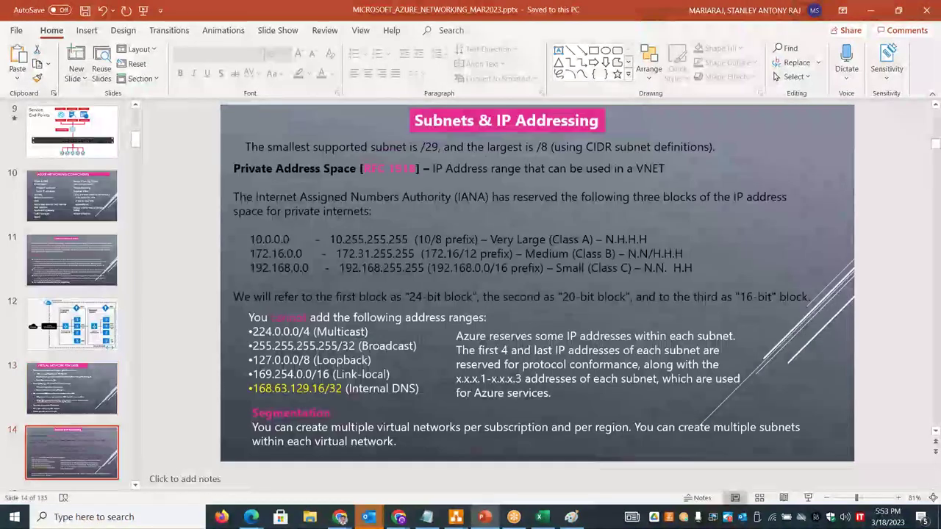
pyautogui.click(523, 158)
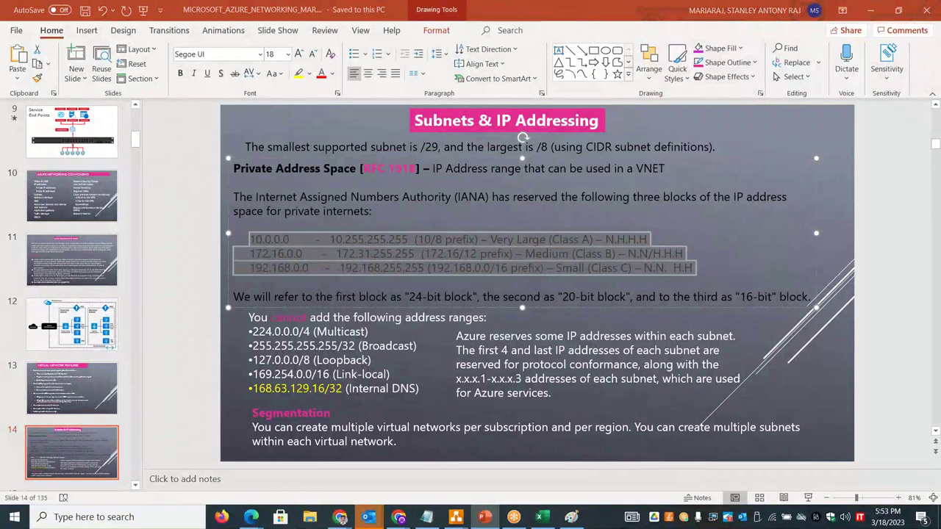
pyautogui.hotkey('alt', 'Tab')
pyautogui.click(198, 218)
pyautogui.hotkey('ctrl', 'v')
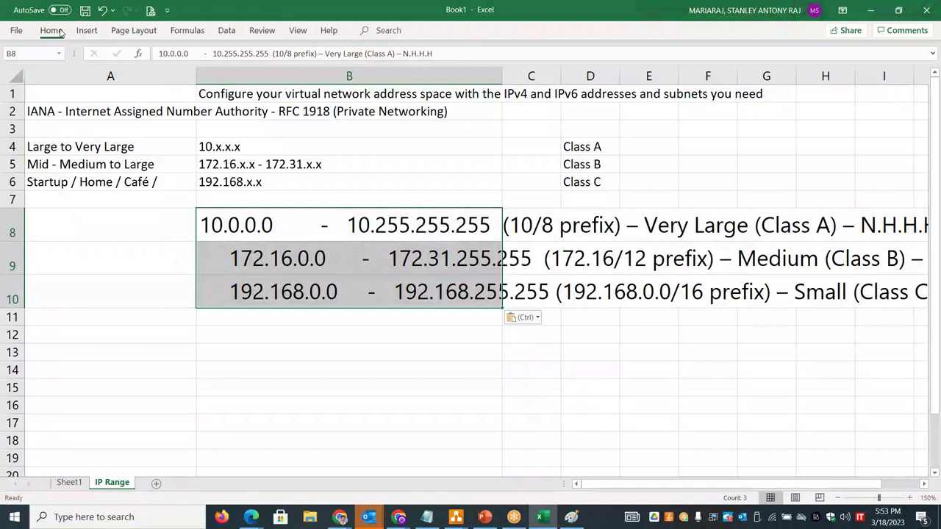
# - Reduce the font of the pasted range lines in B8–B10 from 18 to 12 pt
pyautogui.click(53, 31)
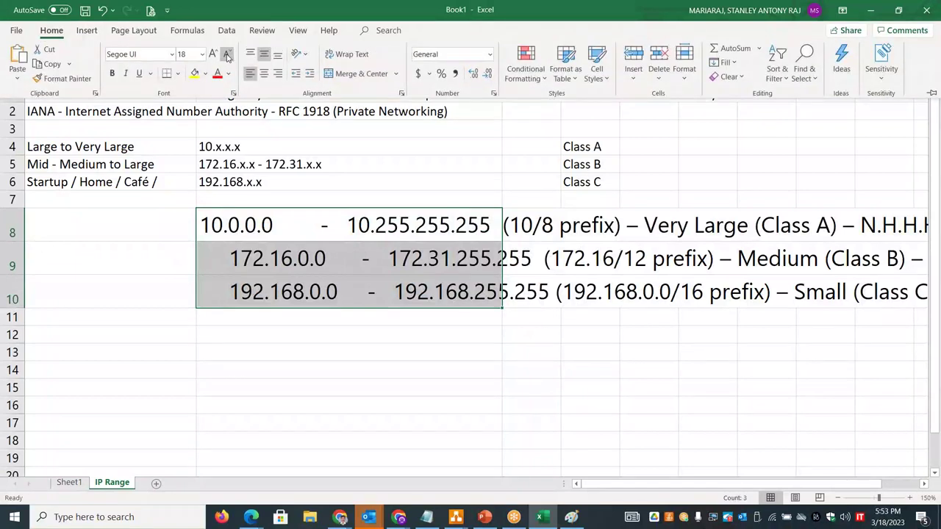
pyautogui.click(227, 55)
pyautogui.click(227, 55)
pyautogui.click(227, 55)
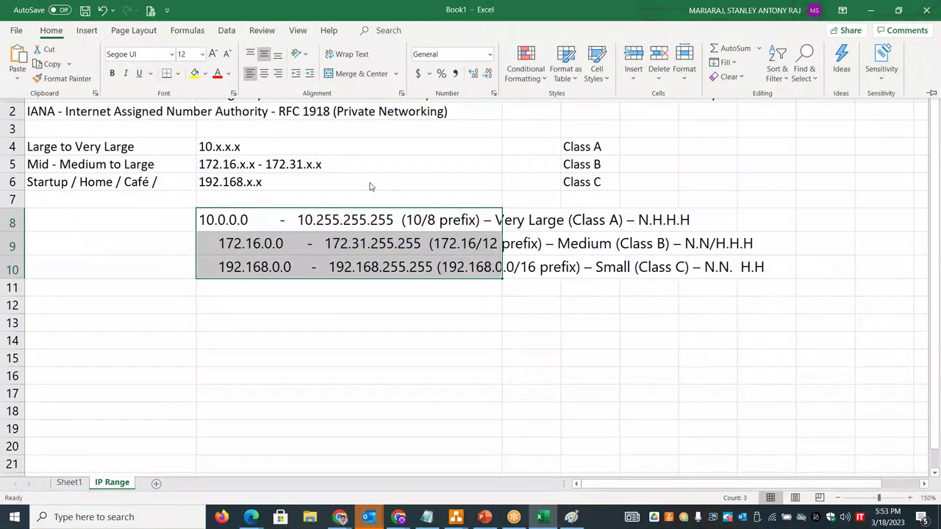
pyautogui.click(310, 155)
pyautogui.click(320, 180)
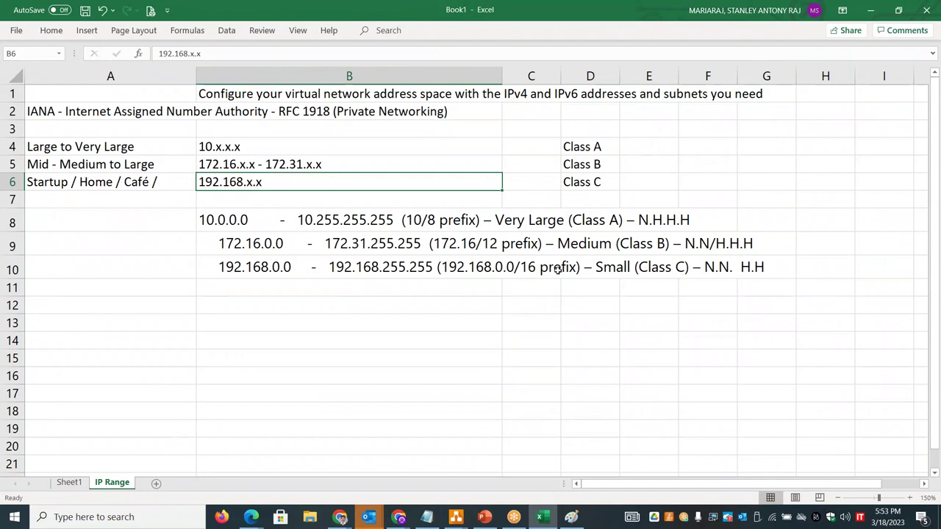
# - Enter 'CIDR Block - CIDR Range' in B12 and 'Classless InterDomain Routing value (CIDR)' in B13
pyautogui.click(238, 306)
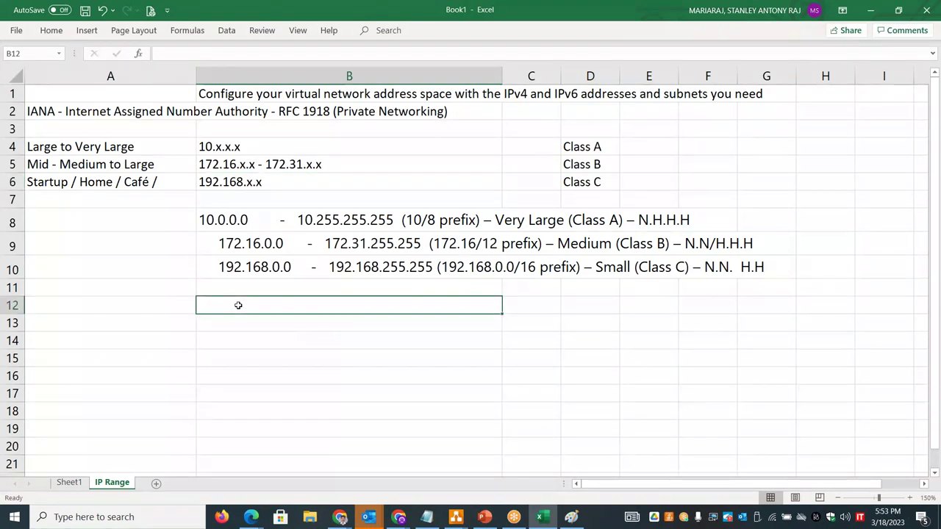
pyautogui.write('CIDR Blo')
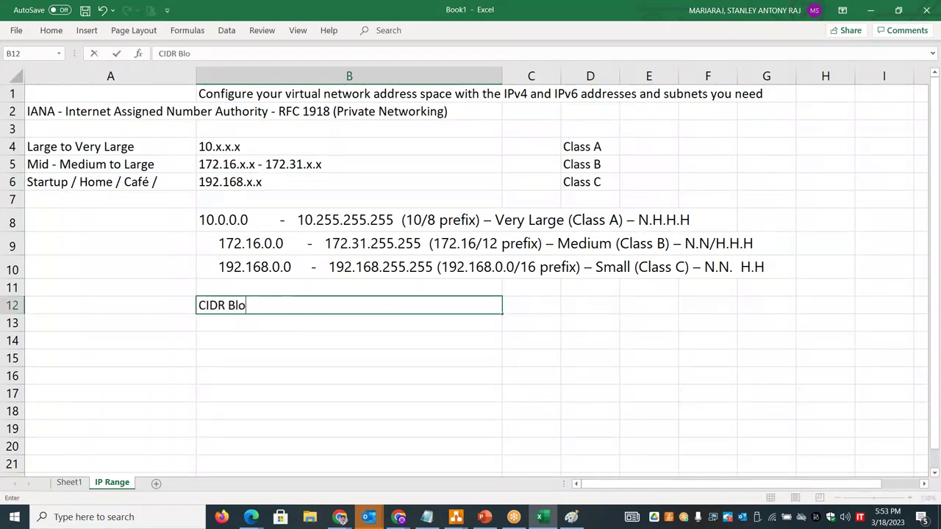
pyautogui.write('ck - CIDR')
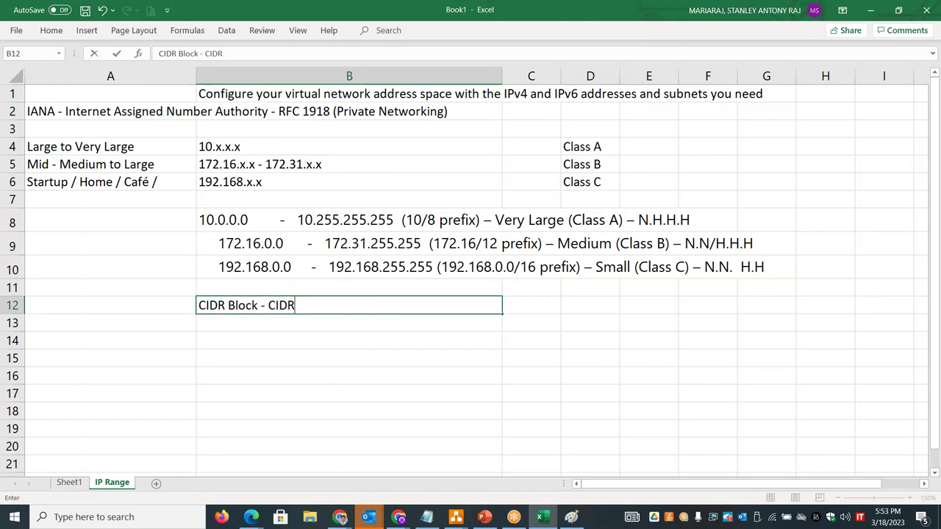
pyautogui.write(' Range')
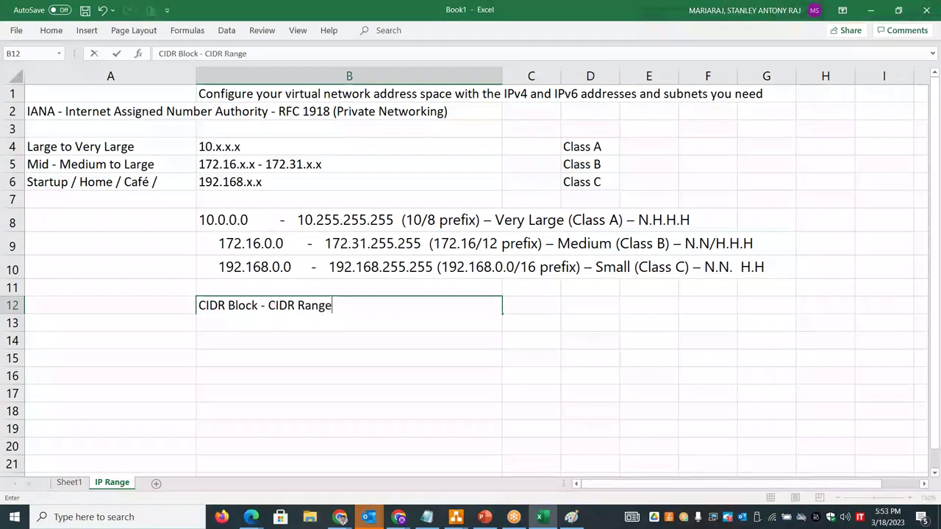
pyautogui.press('Return')
pyautogui.write('Classle')
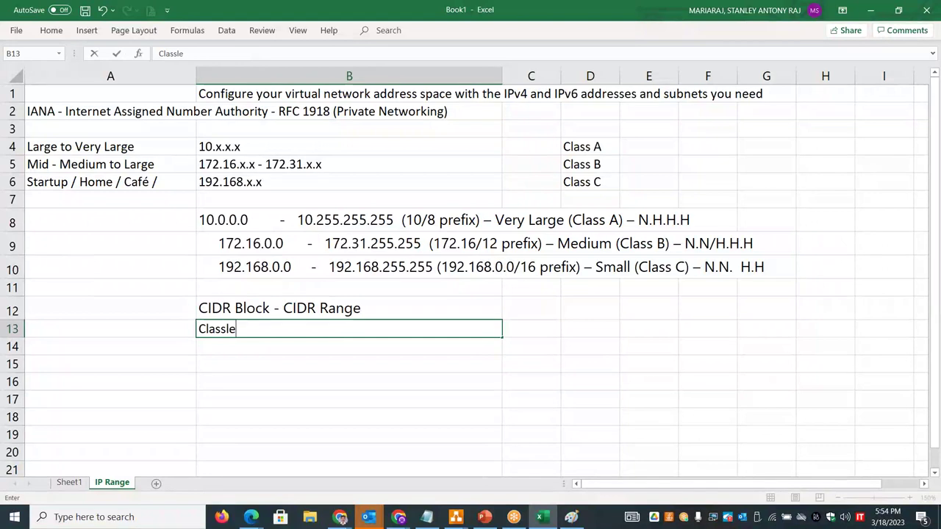
pyautogui.write('ss InterDomai')
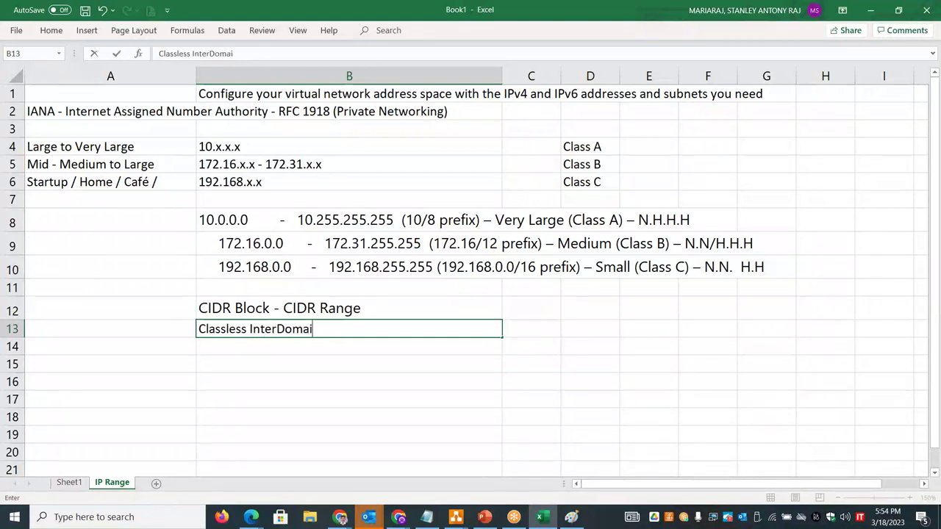
pyautogui.write('n Routing Val')
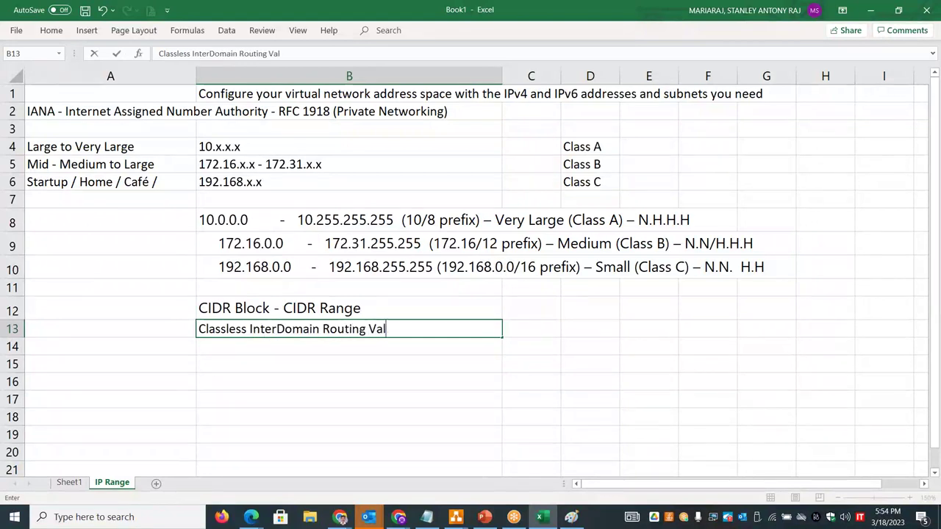
pyautogui.write('ue')
pyautogui.press('BackSpace')
pyautogui.press('BackSpace')
pyautogui.press('BackSpace')
pyautogui.press('BackSpace')
pyautogui.press('BackSpace')
pyautogui.write('valude')
pyautogui.press('BackSpace')
pyautogui.press('BackSpace')
pyautogui.write('e (CIDR)')
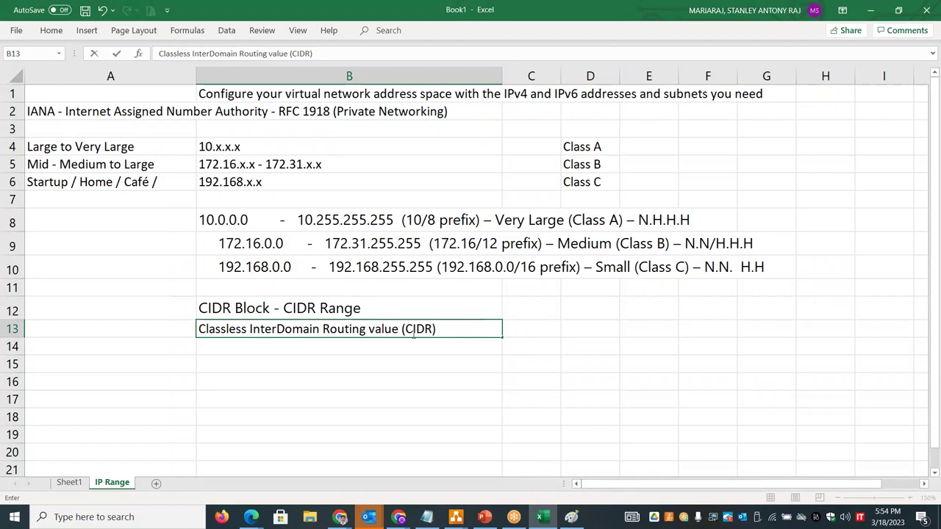
pyautogui.click(437, 220)
pyautogui.doubleClick(435, 220)
pyautogui.moveTo(435, 220); pyautogui.dragTo(424, 220)
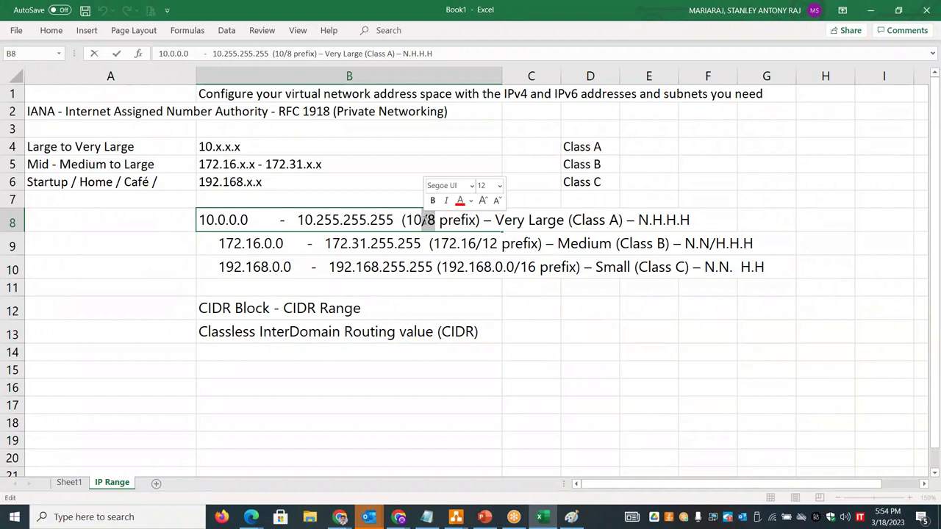
# - Enter 'IP v4 - 32 Bits' in A15 and '8bits.8bits.8bits.8bits - 4 Octet' in B15
pyautogui.click(153, 373)
pyautogui.write('IP')
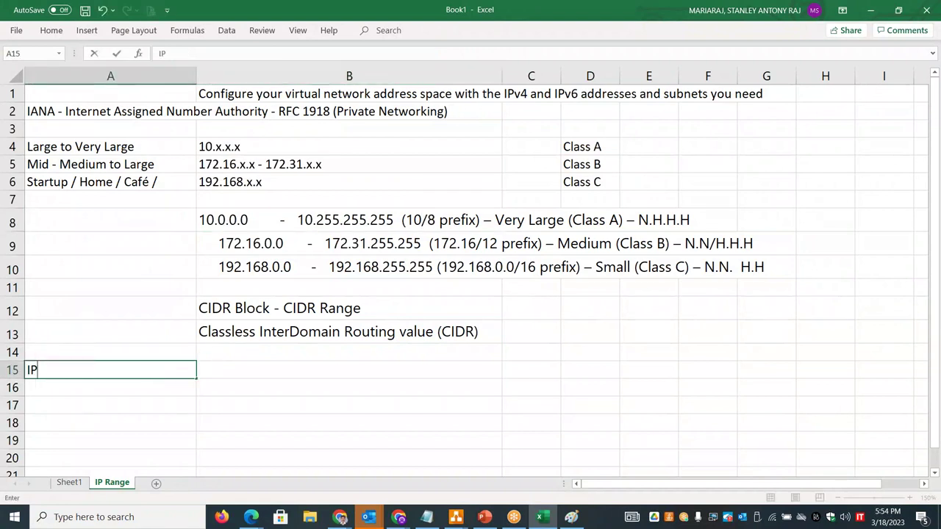
pyautogui.write(' v4 - 32 Bits')
pyautogui.click(349, 370)
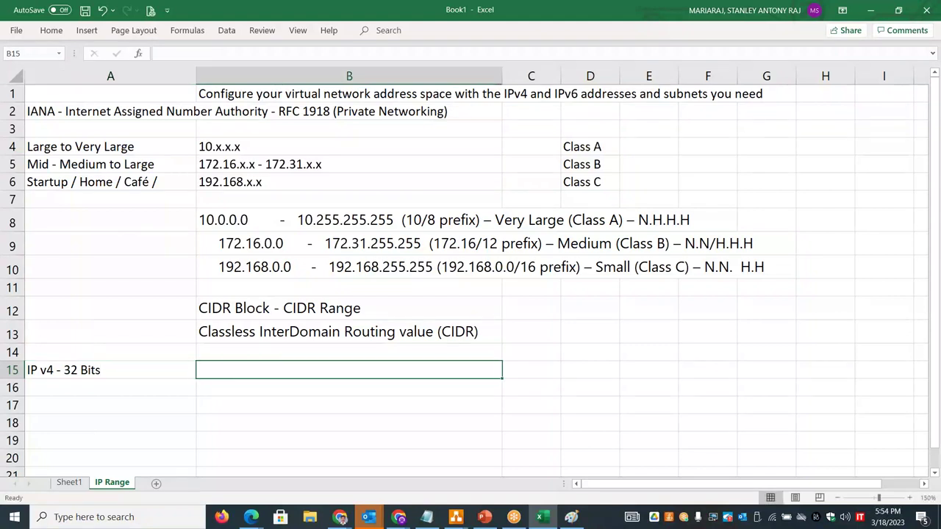
pyautogui.write('8bit.')
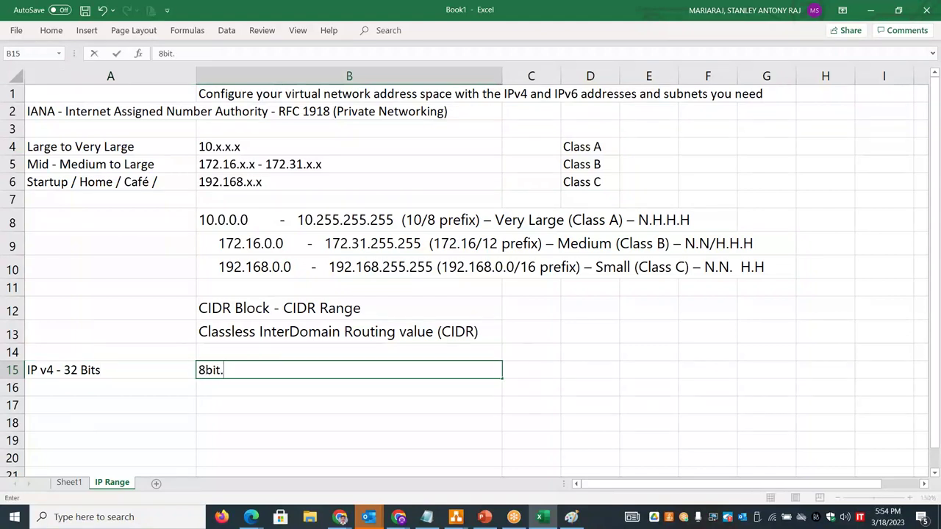
pyautogui.press('BackSpace')
pyautogui.write('s.8b')
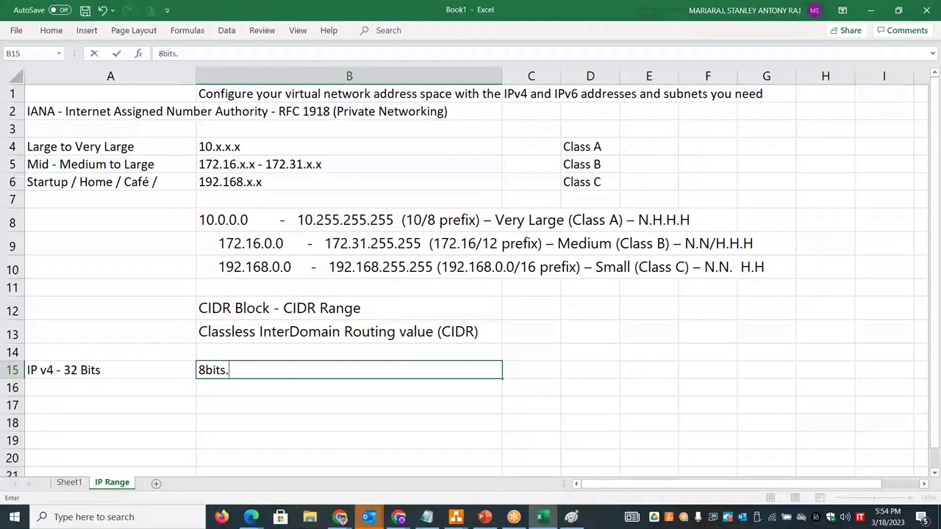
pyautogui.write('its.8bits.8bits')
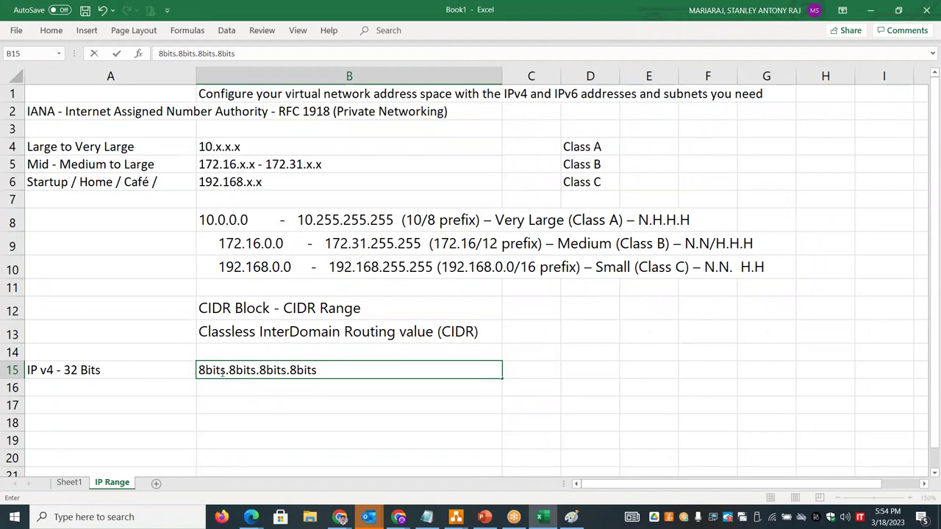
pyautogui.moveTo(223, 370); pyautogui.dragTo(192, 370)
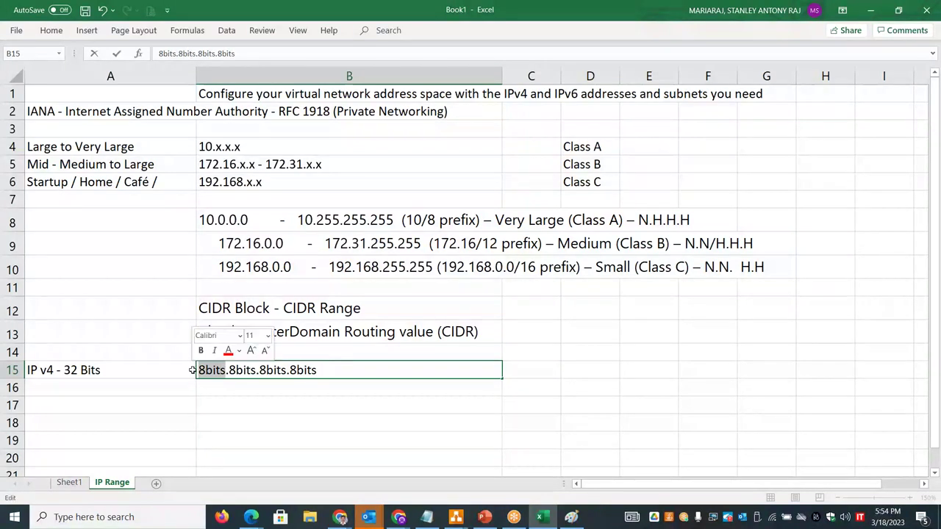
pyautogui.click(341, 373)
pyautogui.write('4 ')
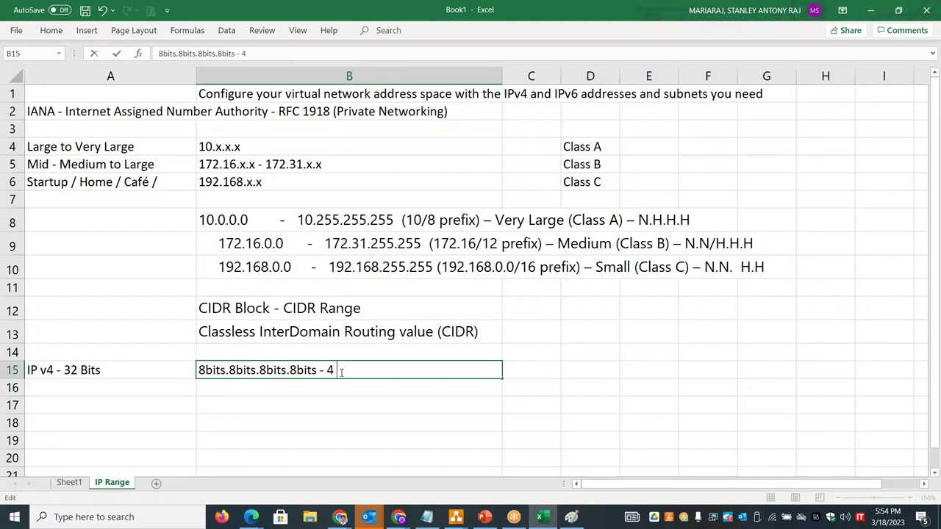
pyautogui.write('Octet')
# - Add the label 'IP v6' in A16 below the IPv4 label
pyautogui.click(179, 387)
pyautogui.write('IP v')
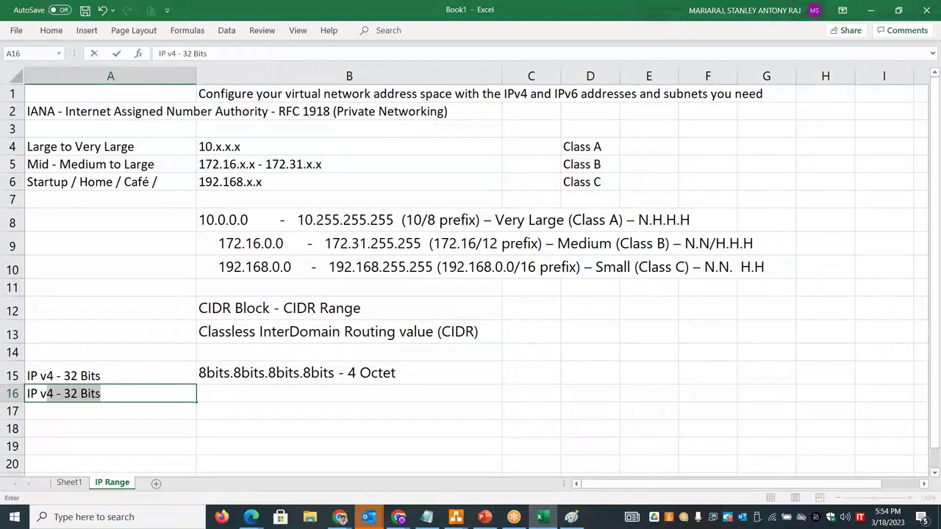
pyautogui.write('6')
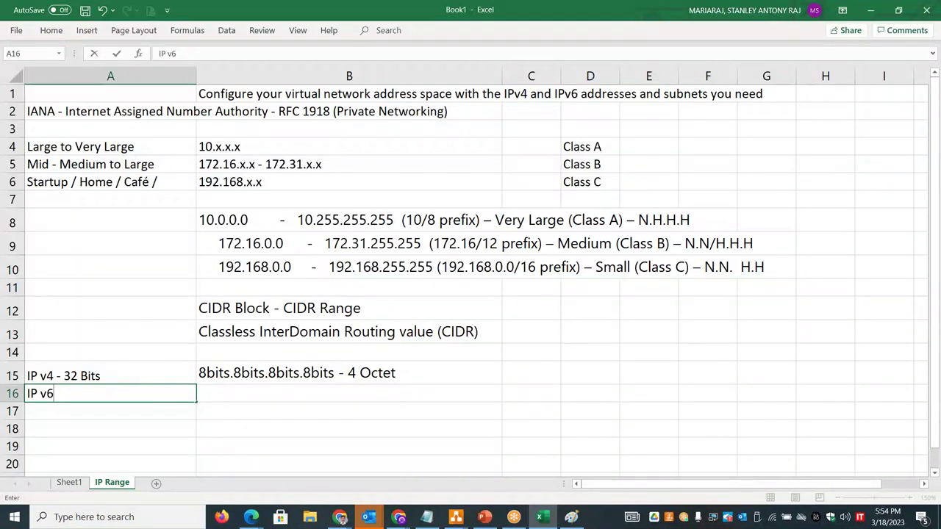
pyautogui.click(157, 376)
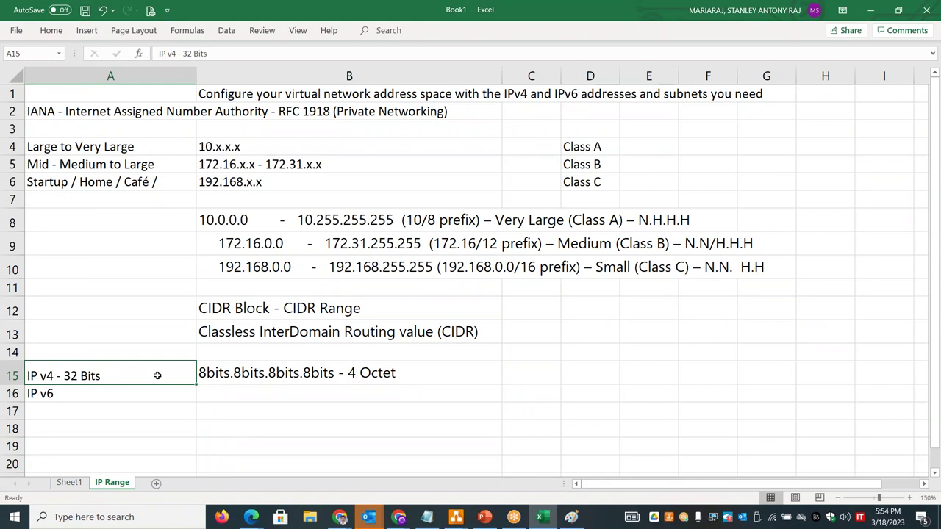
pyautogui.hotkey('shift', 'Down')
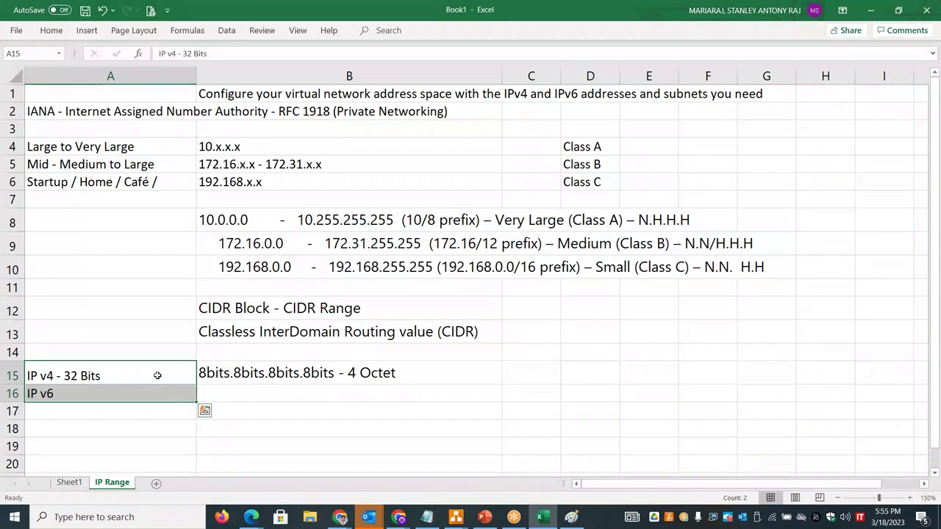
pyautogui.click(403, 374)
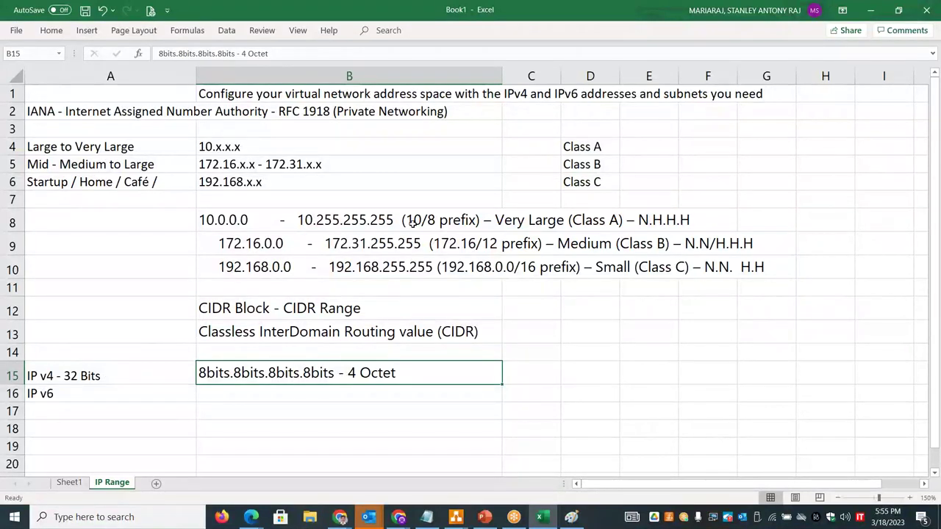
# - Highlight the Class A /8 prefix, then enter 10.x.x.x in D14 with the 10 in bold
pyautogui.doubleClick(435, 219)
pyautogui.moveTo(435, 219); pyautogui.dragTo(422, 220)
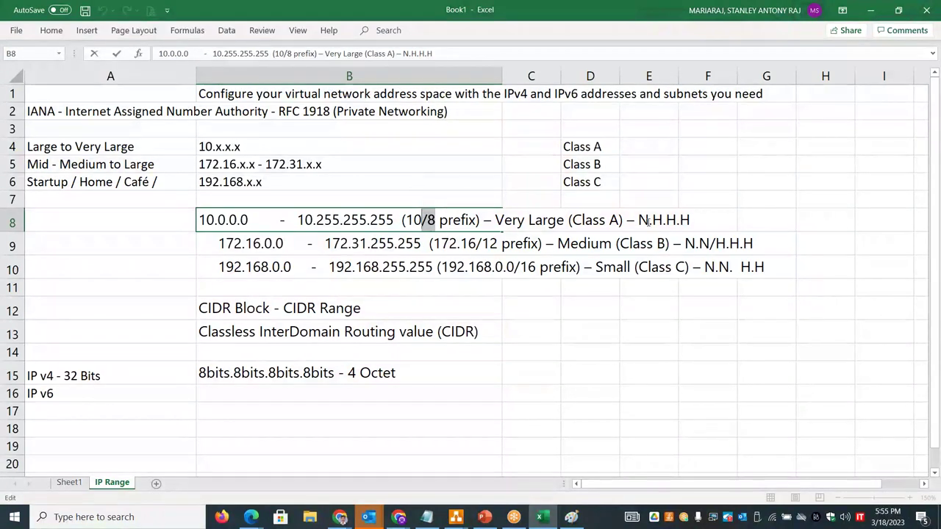
pyautogui.moveTo(648, 220); pyautogui.dragTo(639, 220)
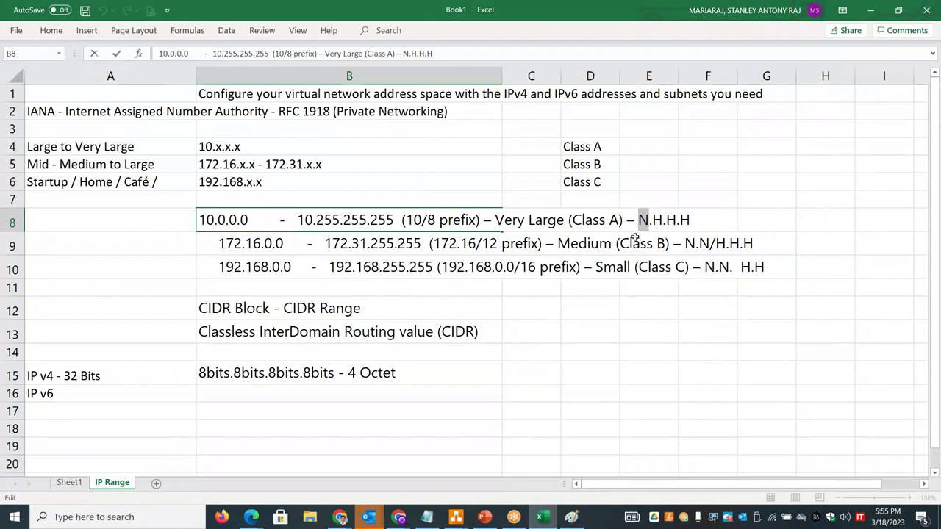
pyautogui.click(577, 357)
pyautogui.write('10')
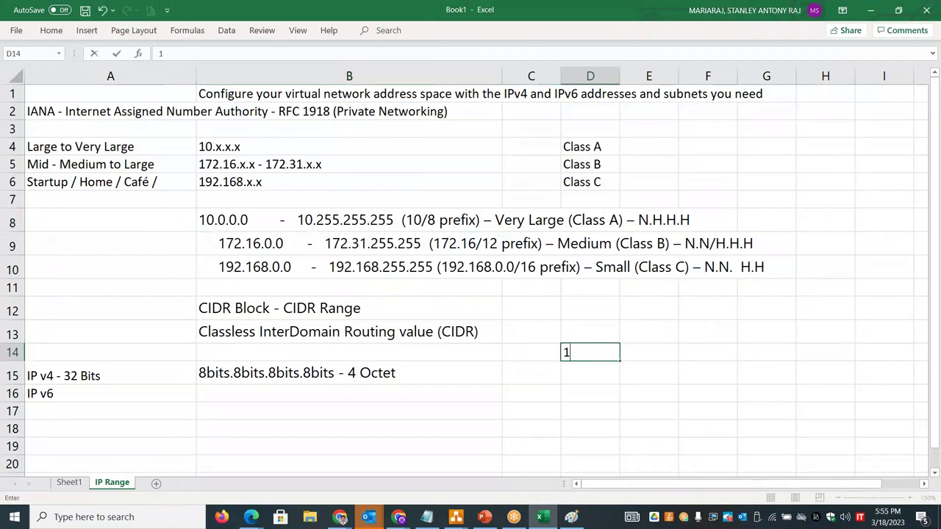
pyautogui.doubleClick(577, 353)
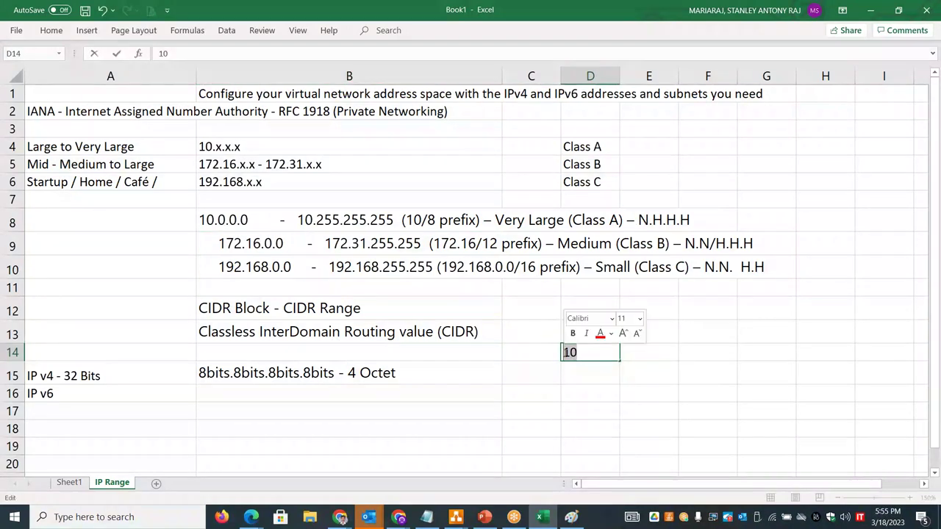
pyautogui.hotkey('ctrl', 'b')
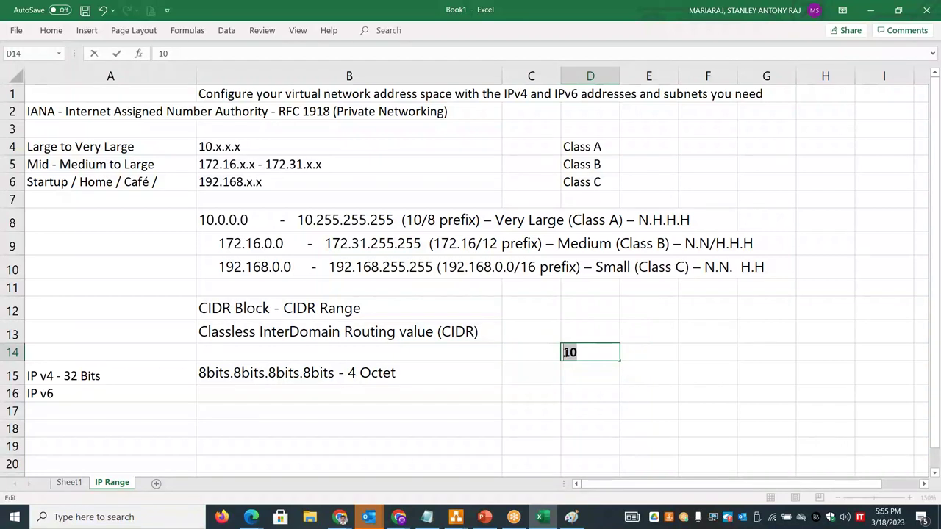
pyautogui.click(581, 353)
pyautogui.write('.x.x.x')
pyautogui.moveTo(582, 353); pyautogui.dragTo(612, 354)
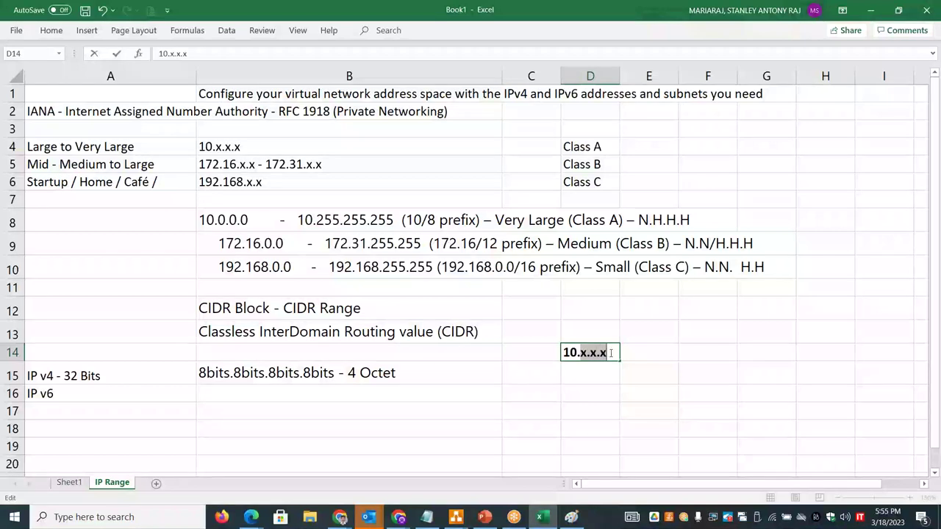
# - Add sample addresses 10.10.20.30 in E14 and 10.100.20.50 in E15, highlighting the host portion
pyautogui.click(664, 352)
pyautogui.write('10.10.20.30')
pyautogui.press('Return')
pyautogui.write('10.')
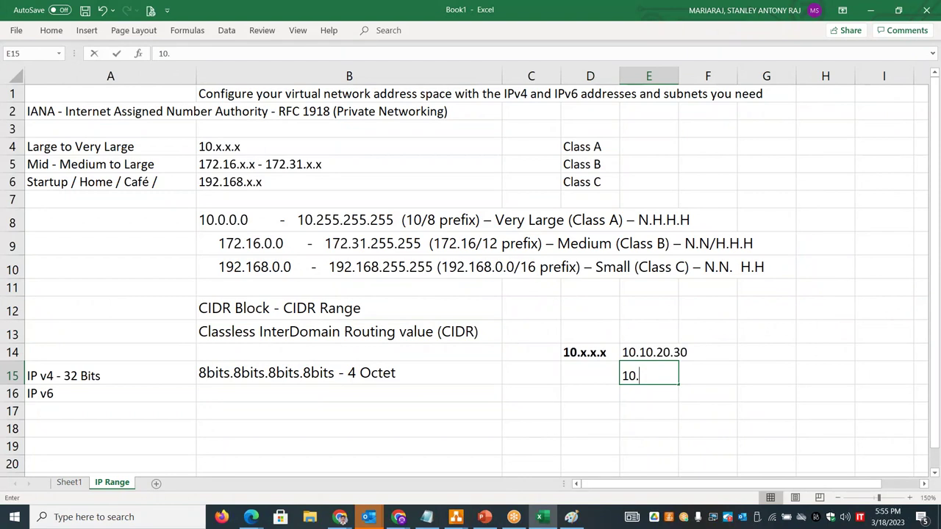
pyautogui.write('100.20.50')
pyautogui.doubleClick(642, 352)
pyautogui.moveTo(638, 352); pyautogui.dragTo(732, 348)
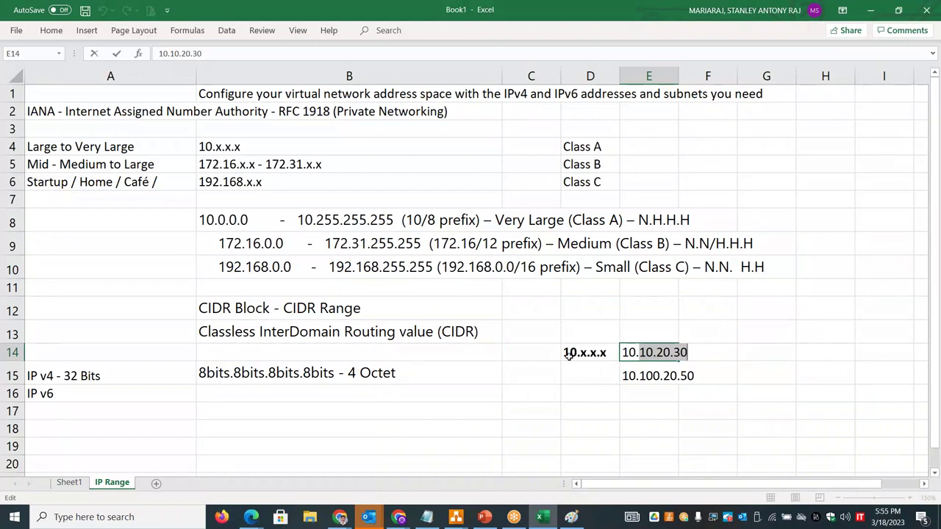
pyautogui.click(267, 243)
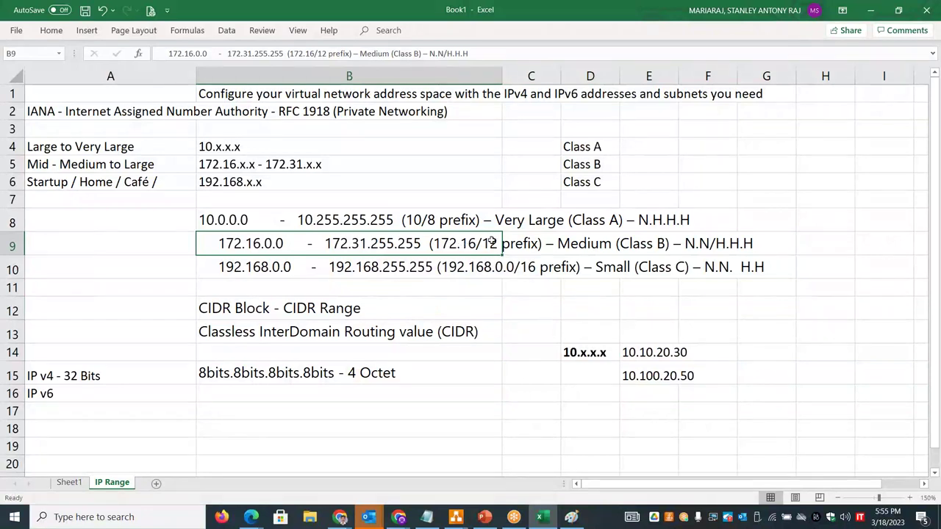
# - Highlight the octets in B15 and the 16–31 span to explain Class B addressing
pyautogui.click(218, 372)
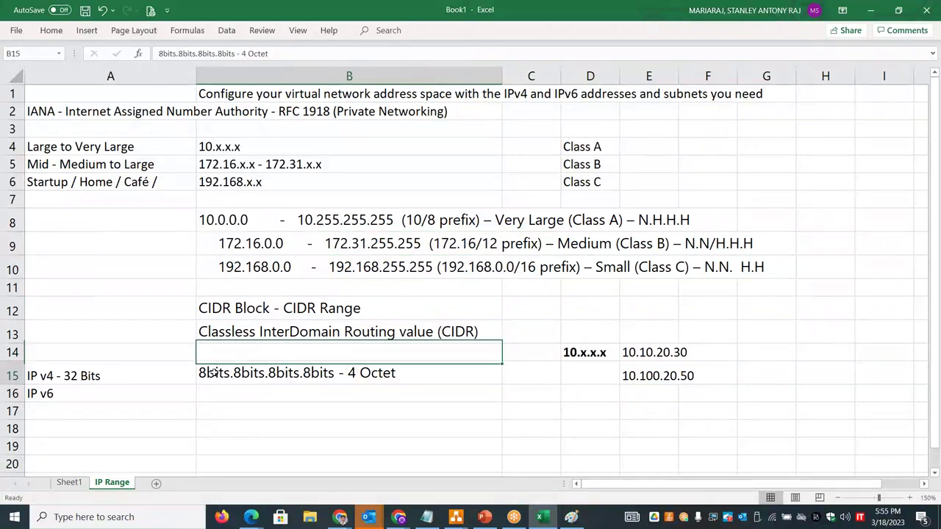
pyautogui.doubleClick(245, 373)
pyautogui.moveTo(266, 373); pyautogui.dragTo(233, 373)
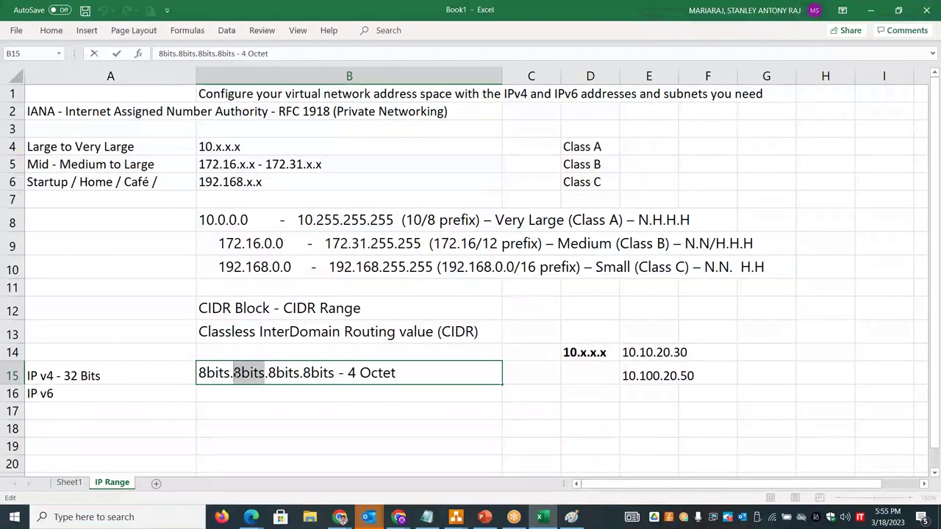
pyautogui.doubleClick(237, 165)
pyautogui.moveTo(237, 165); pyautogui.dragTo(223, 165)
pyautogui.moveTo(302, 165); pyautogui.dragTo(289, 164)
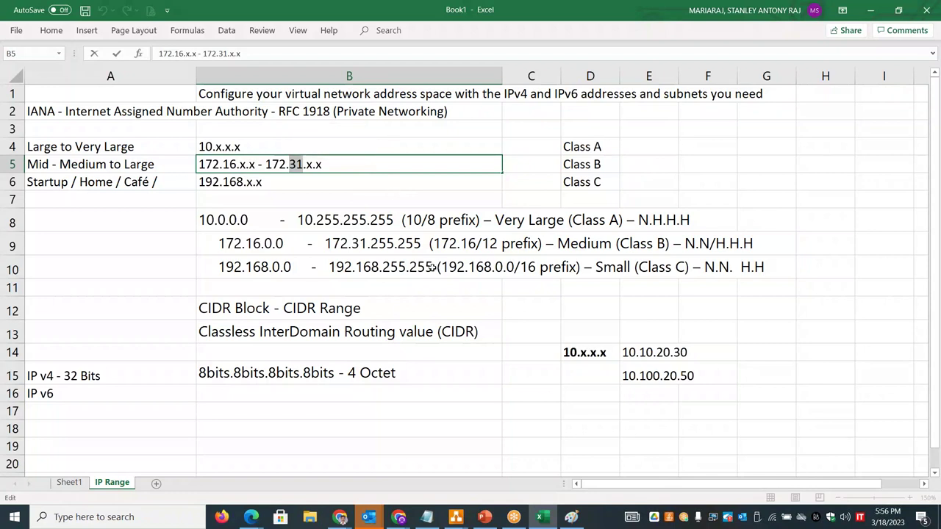
pyautogui.click(437, 268)
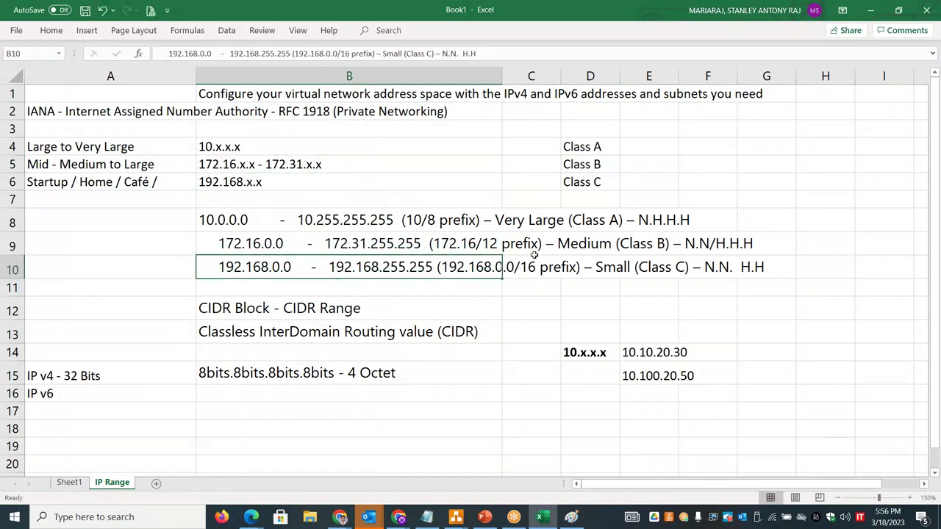
pyautogui.doubleClick(271, 375)
pyautogui.moveTo(269, 375); pyautogui.dragTo(195, 374)
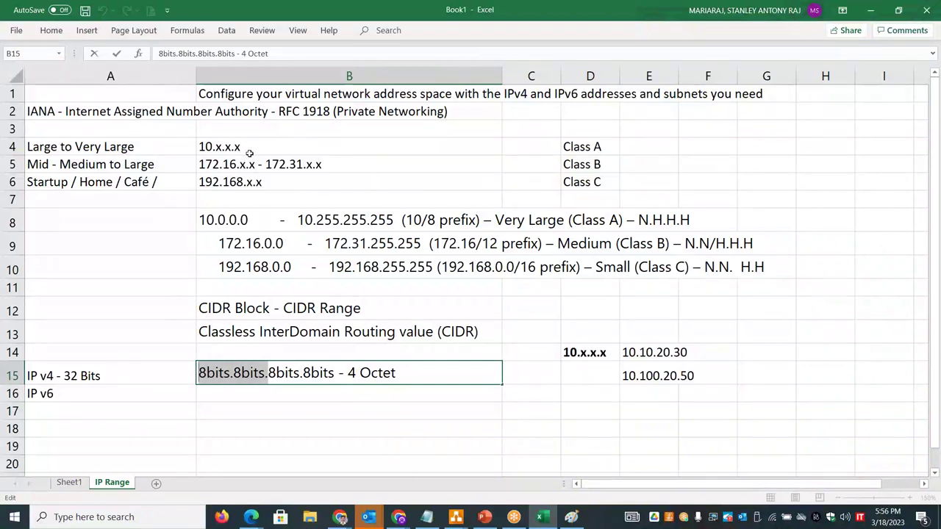
# - Highlight the 192.168 network portion of Class C, then select the range rows B8:B10 and B4:B6
pyautogui.click(240, 182)
pyautogui.doubleClick(241, 182)
pyautogui.moveTo(243, 182); pyautogui.dragTo(273, 181)
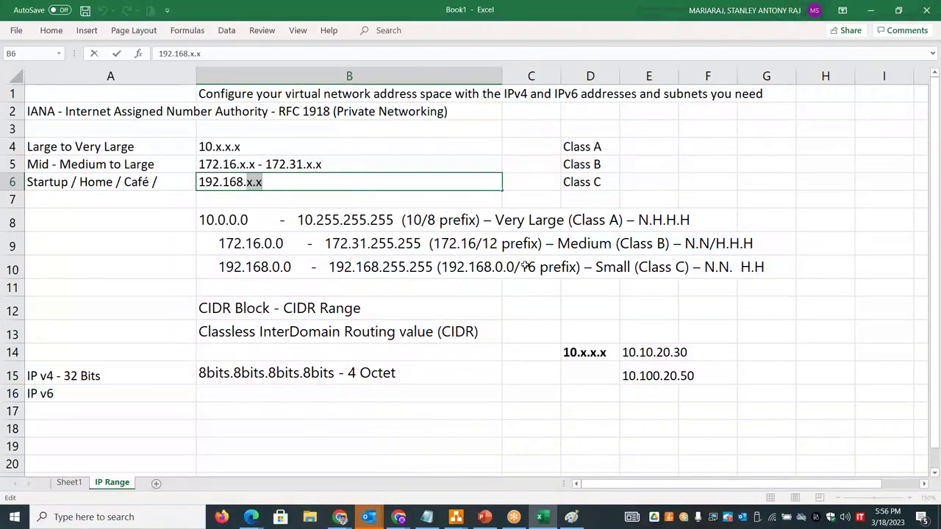
pyautogui.moveTo(316, 220); pyautogui.dragTo(311, 267)
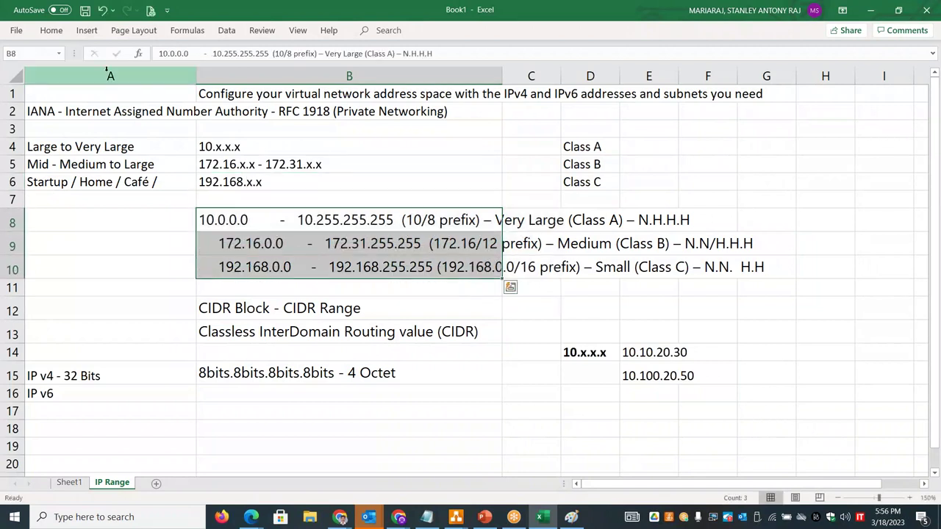
pyautogui.click(50, 30)
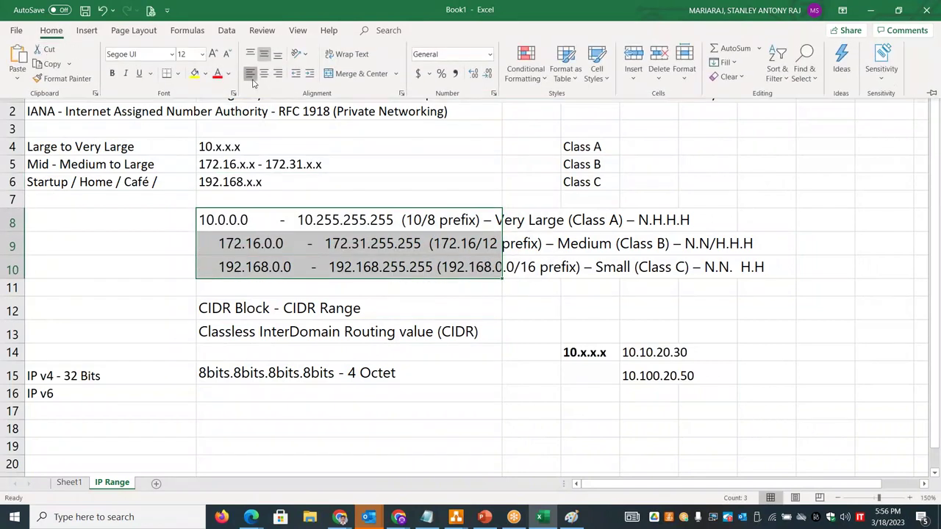
pyautogui.click(93, 302)
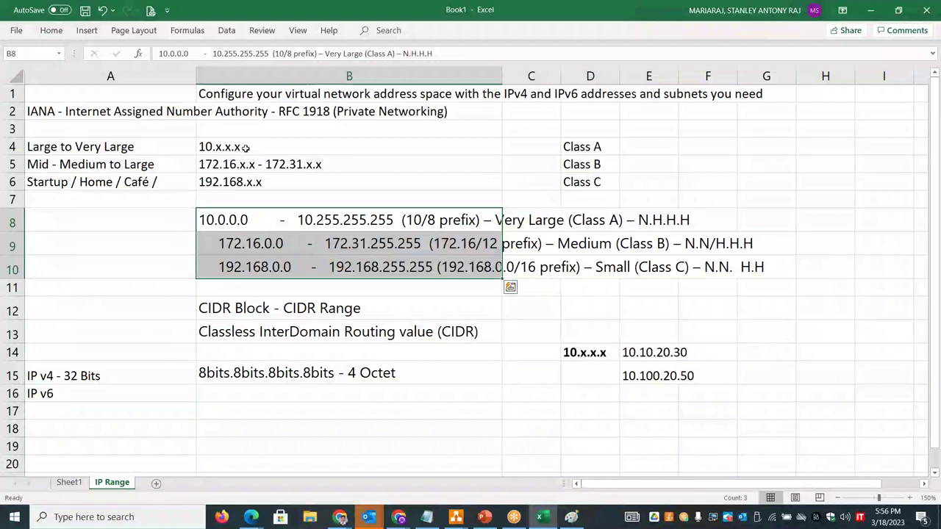
pyautogui.moveTo(245, 151); pyautogui.dragTo(244, 175)
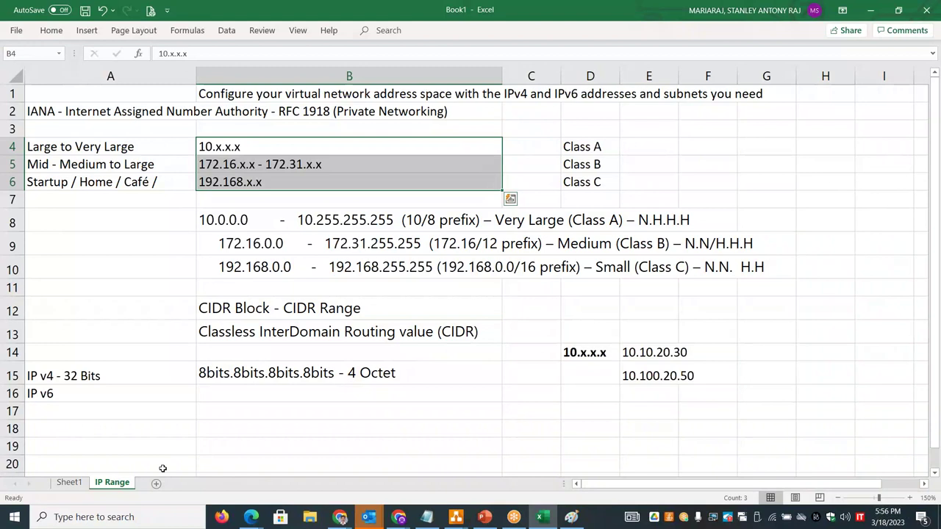
# - Add a new worksheet named 'Basic Subnetting'
pyautogui.click(156, 483)
pyautogui.write('Basic Subnetting')
pyautogui.press('Return')
pyautogui.click(186, 332)
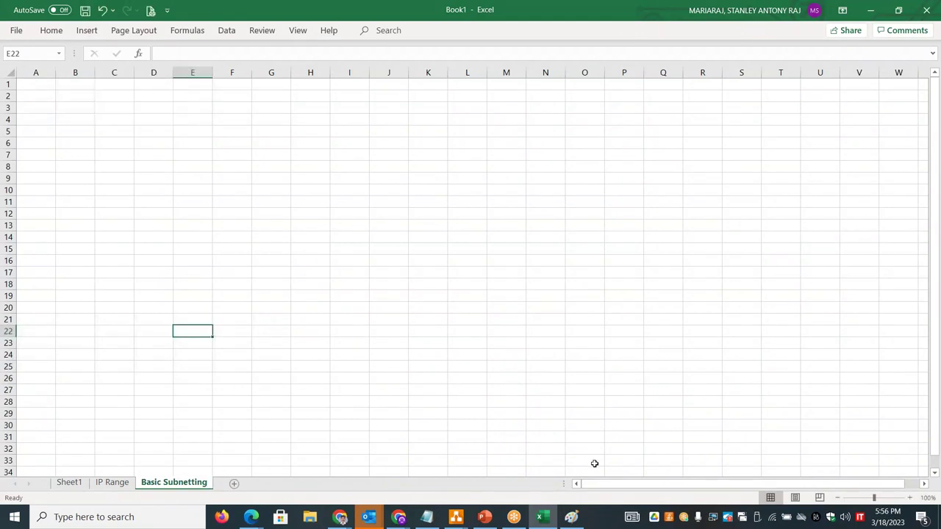
pyautogui.keyDown('ctrl'); pyautogui.scroll(4, 776, 485); pyautogui.keyUp('ctrl')
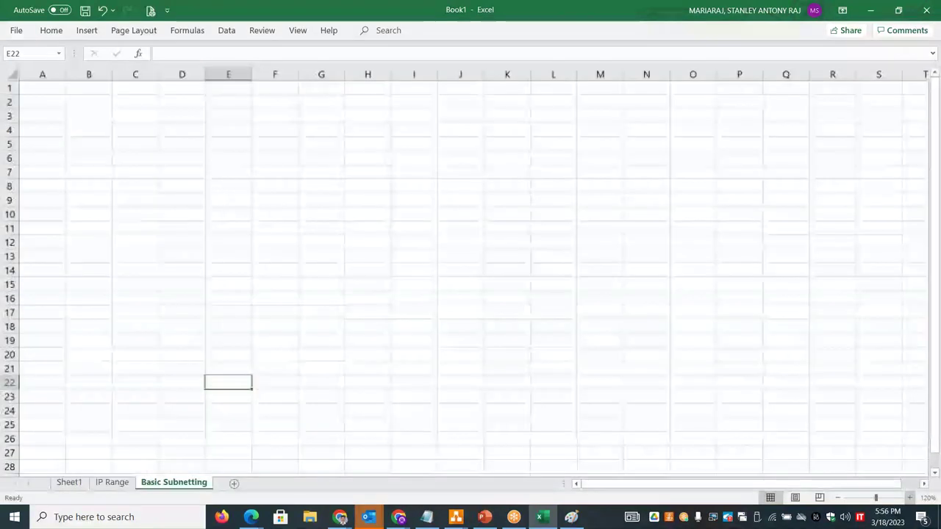
pyautogui.moveTo(936, 415); pyautogui.dragTo(935, 368)
# - Rename the first sheet to 'VNET' and go back to the Basic Subnetting sheet
pyautogui.doubleClick(69, 483)
pyautogui.write('VNET')
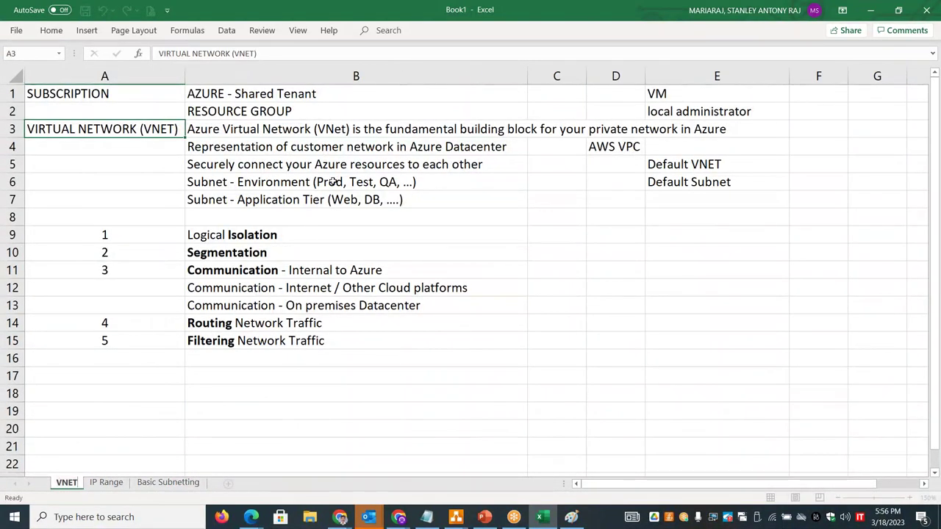
pyautogui.click(332, 182)
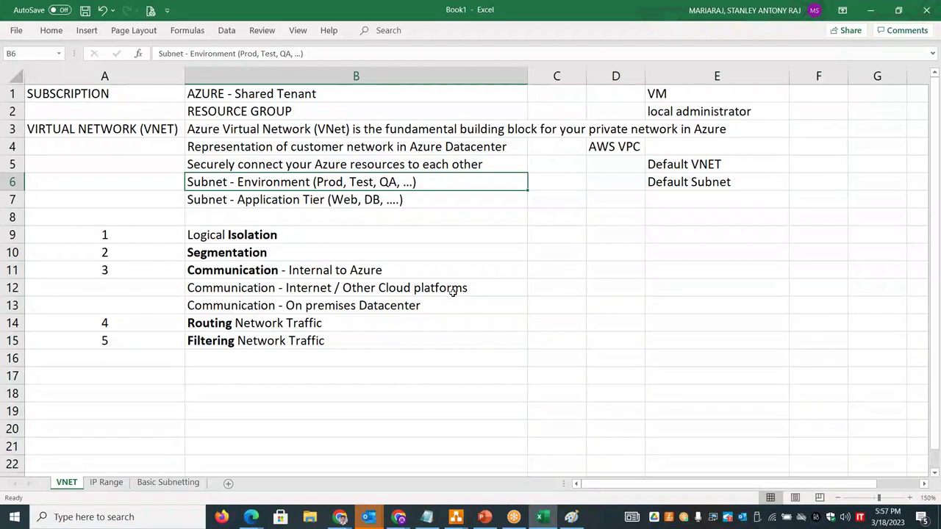
pyautogui.click(150, 489)
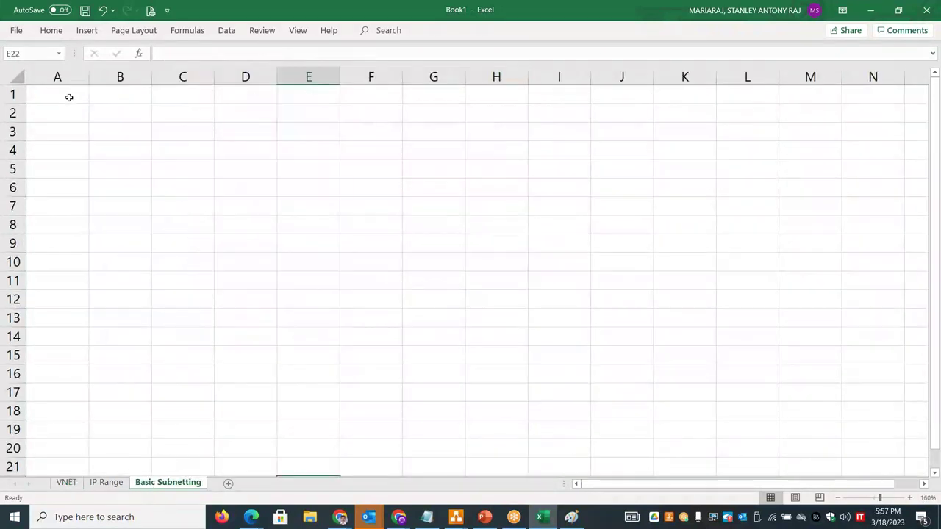
# - Enter the title VNET-STAN-01 in A1 and resize columns A through D to fit
pyautogui.click(70, 93)
pyautogui.moveTo(89, 76); pyautogui.dragTo(197, 71)
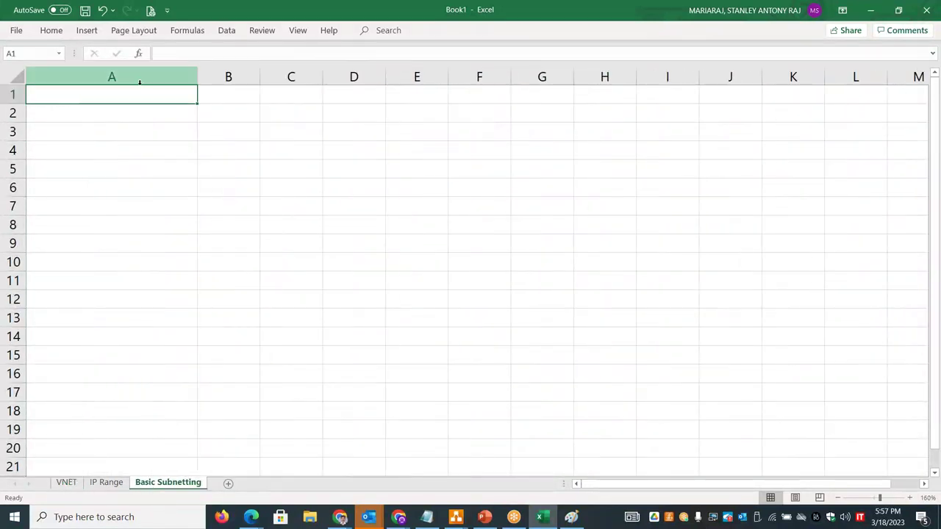
pyautogui.write('Sta')
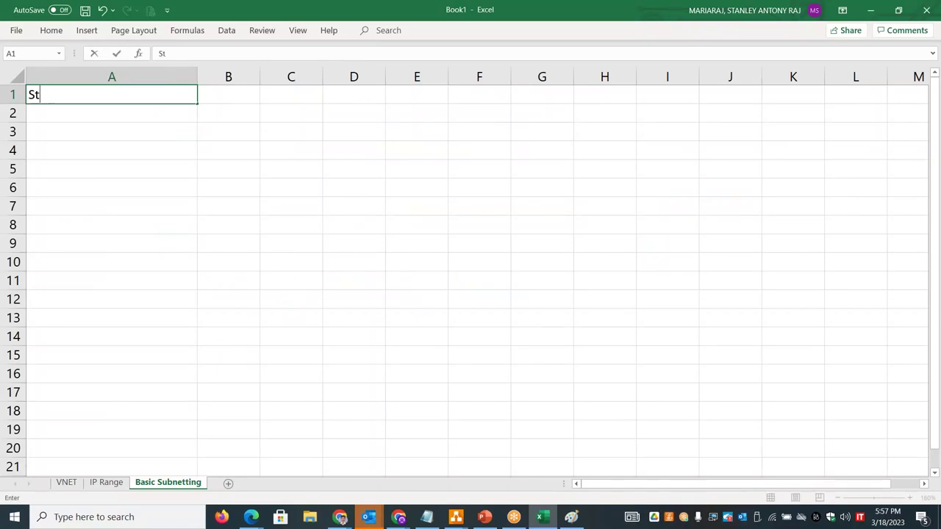
pyautogui.press('BackSpace')
pyautogui.press('BackSpace')
pyautogui.press('BackSpace')
pyautogui.write('VNET-STAN-01')
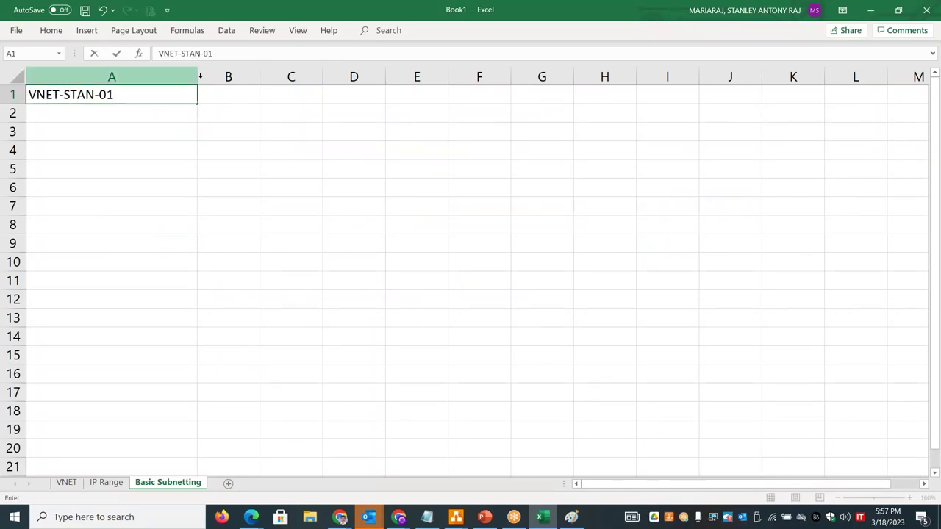
pyautogui.click(216, 105)
pyautogui.moveTo(197, 77); pyautogui.dragTo(175, 77)
pyautogui.moveTo(236, 76); pyautogui.dragTo(337, 75)
pyautogui.moveTo(401, 77); pyautogui.dragTo(453, 74)
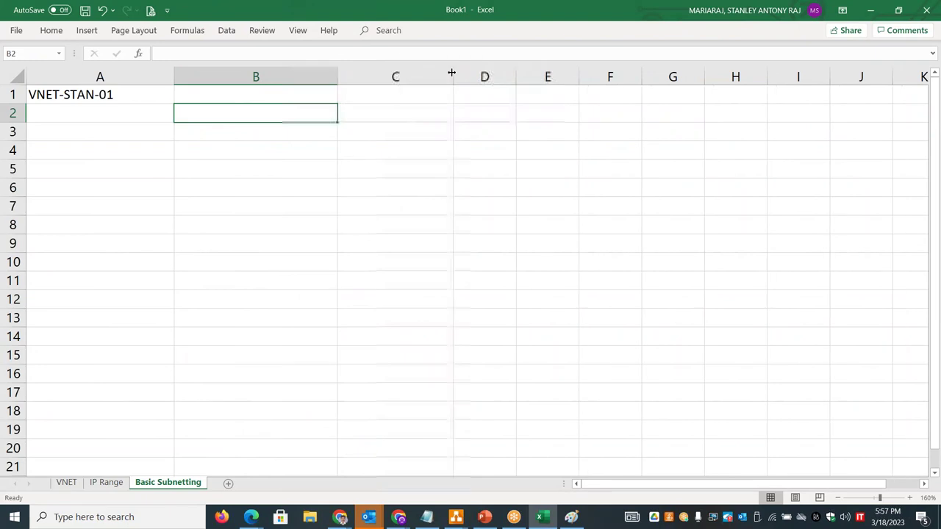
pyautogui.moveTo(516, 74); pyautogui.dragTo(572, 75)
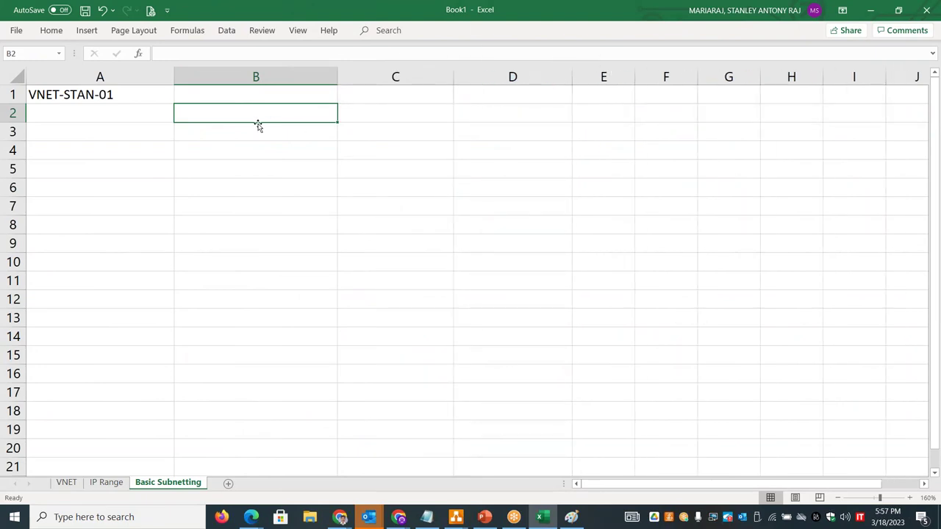
# - Label A3 as SUBNETS and enter STAN-TEST-SN-01 in B3
pyautogui.click(133, 130)
pyautogui.write('SUBNETS')
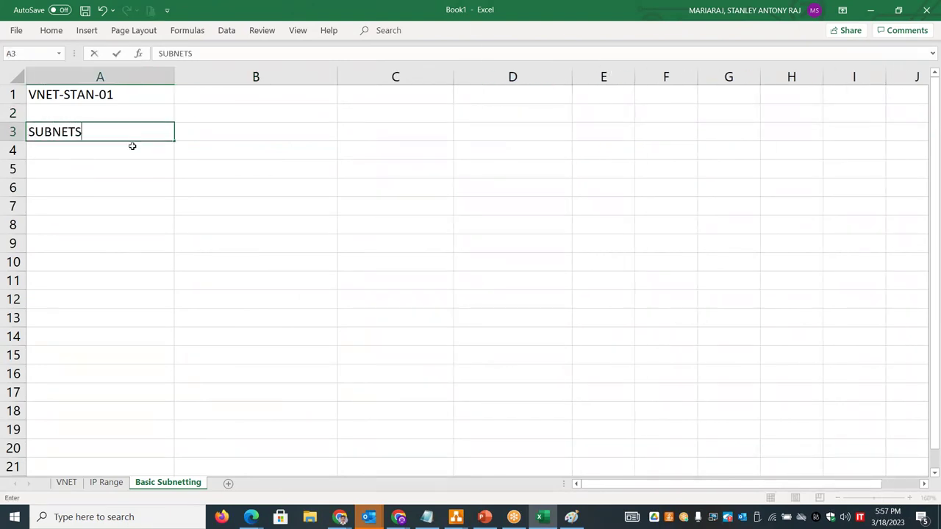
pyautogui.press('Tab')
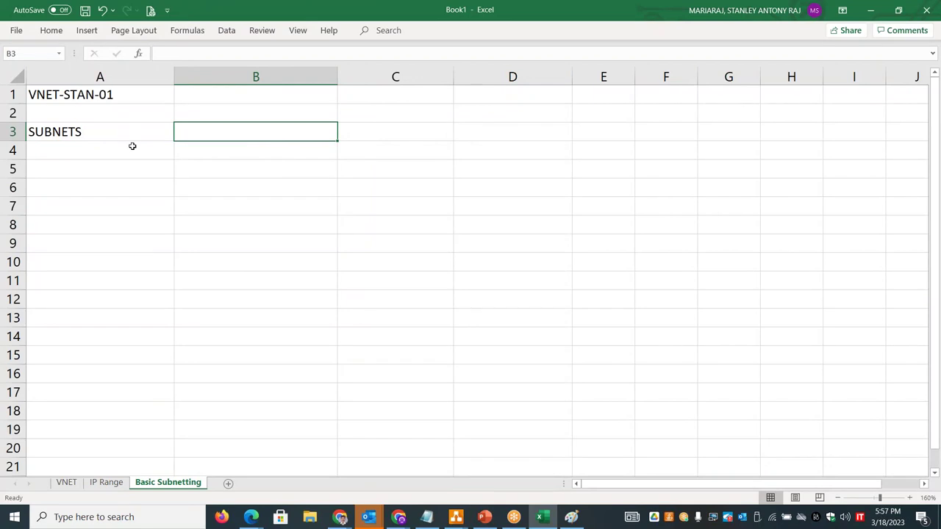
pyautogui.write('STA')
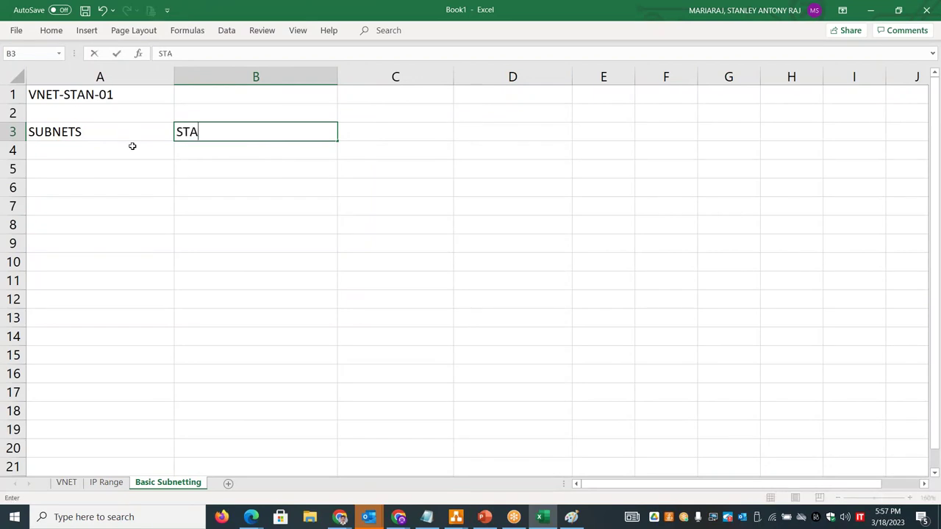
pyautogui.write('N-TEST-S')
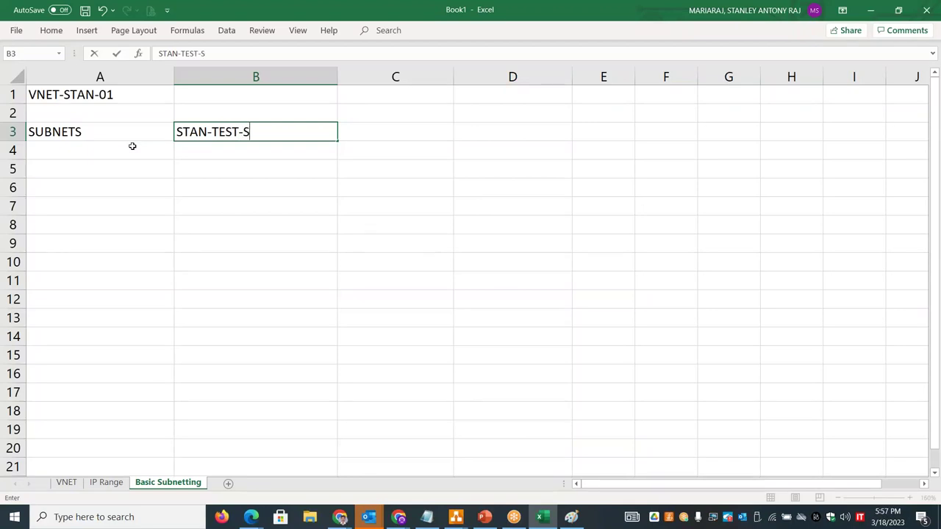
pyautogui.write('N-01')
pyautogui.click(356, 133)
# - Enter STAN-DEV-SN-01 in C3 and STAN-PRD-SN-01 in D3
pyautogui.write('STAN-TE')
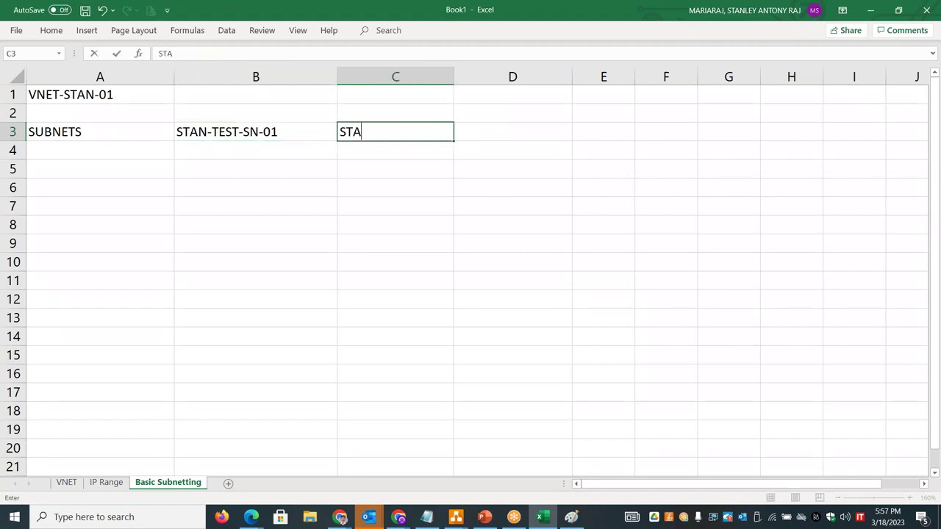
pyautogui.press('BackSpace')
pyautogui.press('BackSpace')
pyautogui.write('O')
pyautogui.press('BackSpace')
pyautogui.write('DEV-SN-01')
pyautogui.press('Tab')
pyautogui.write('STAN-PRD-SN-01')
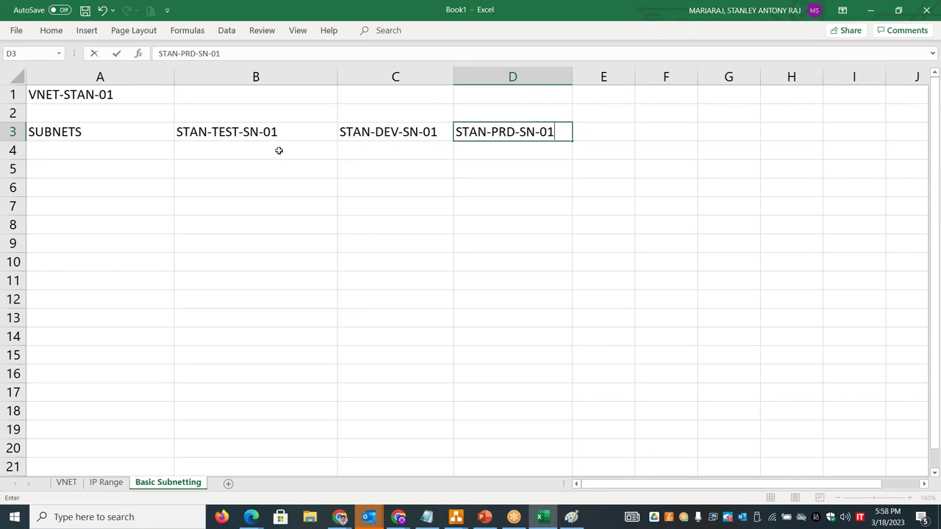
pyautogui.click(279, 151)
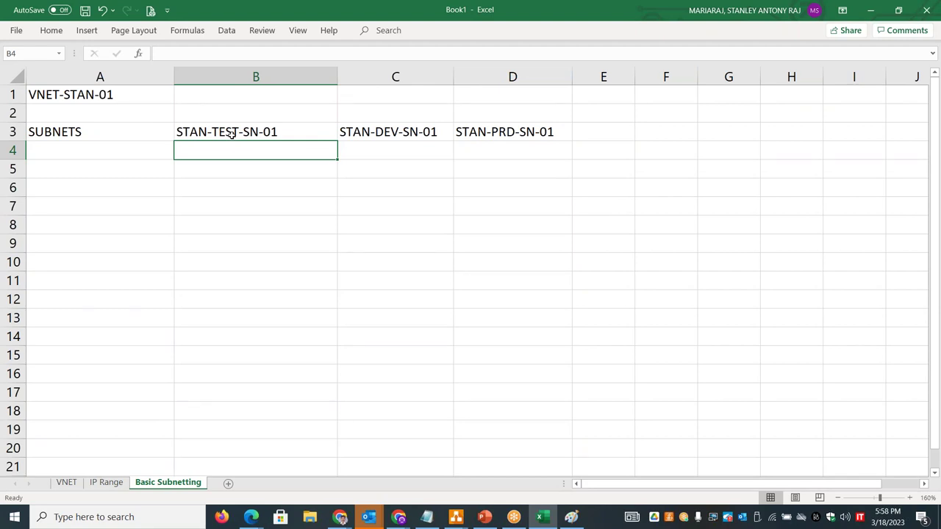
# - Add a Server label in G3, then delete it again
pyautogui.click(740, 125)
pyautogui.write('D')
pyautogui.press('BackSpace')
pyautogui.write('Server')
pyautogui.press('Return')
pyautogui.click(791, 150)
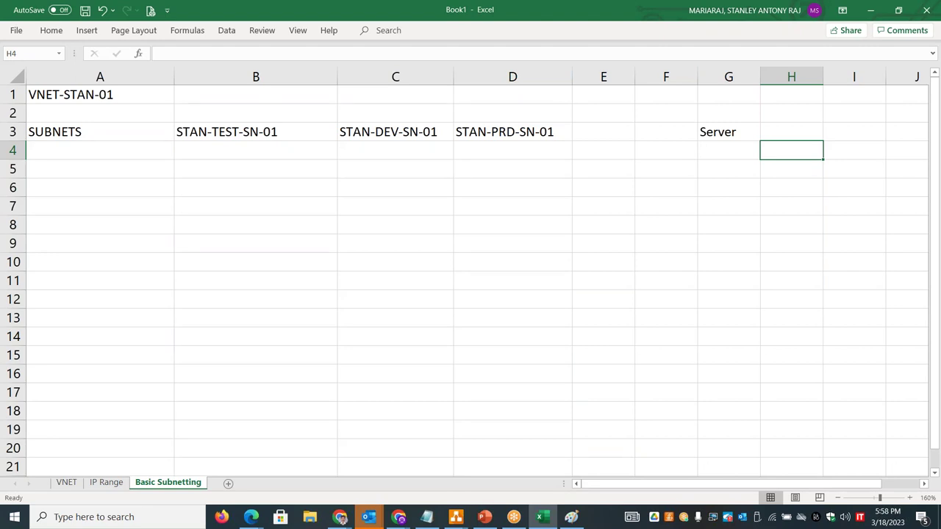
pyautogui.click(733, 132)
pyautogui.press('Delete')
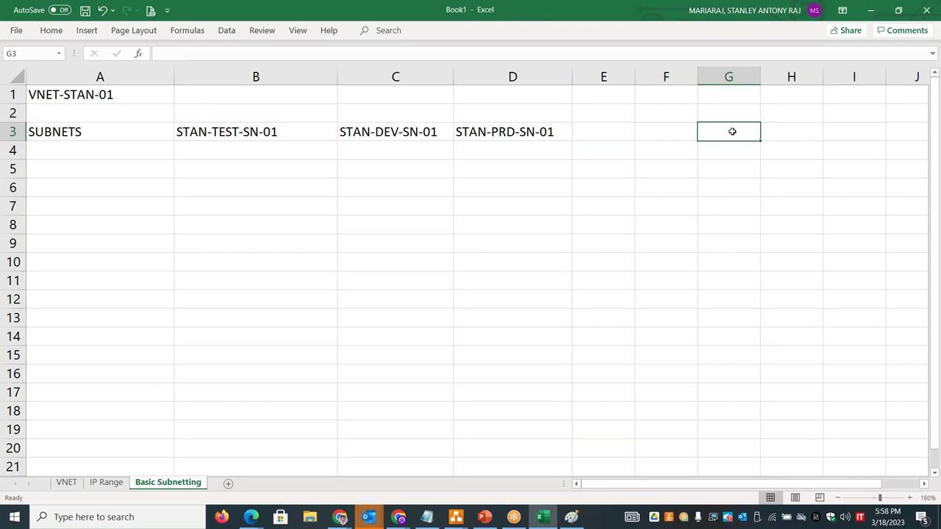
# - Enter host counts 60, 40 and 20 in B4, C4 and D4
pyautogui.click(275, 147)
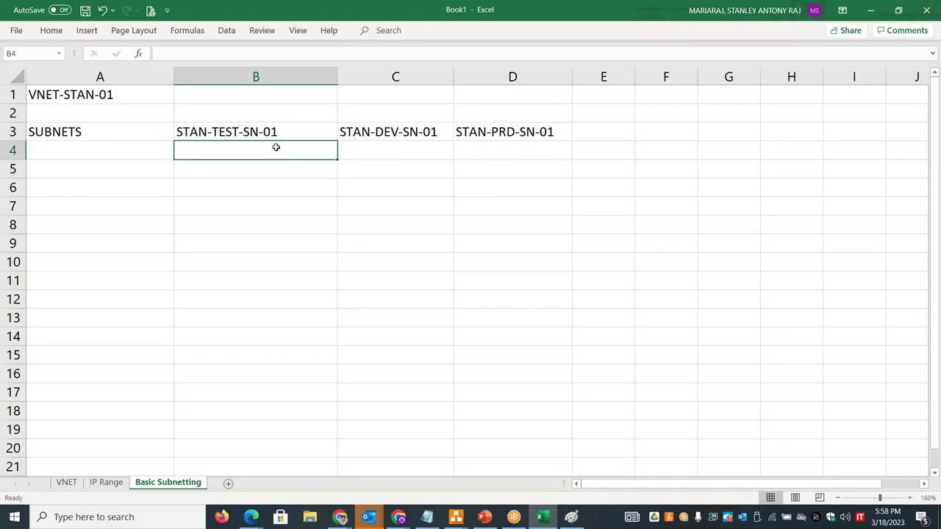
pyautogui.write('60')
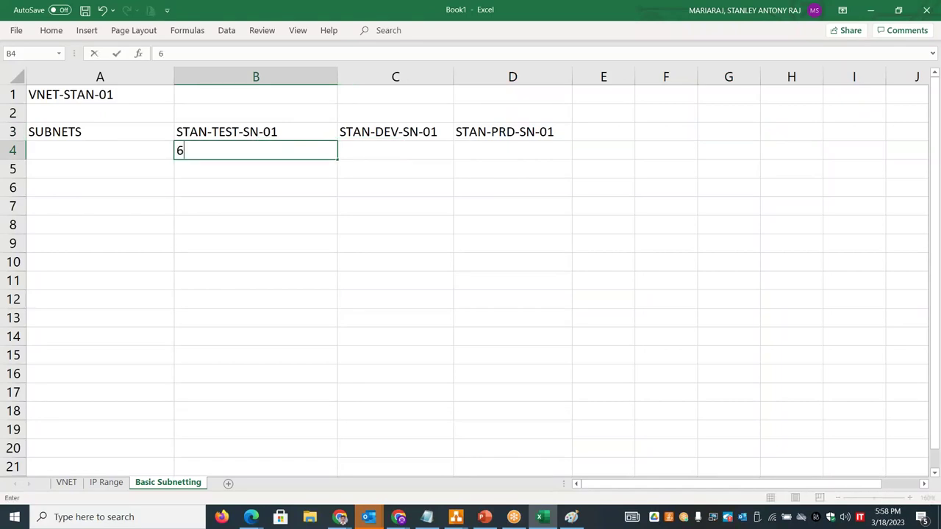
pyautogui.click(382, 153)
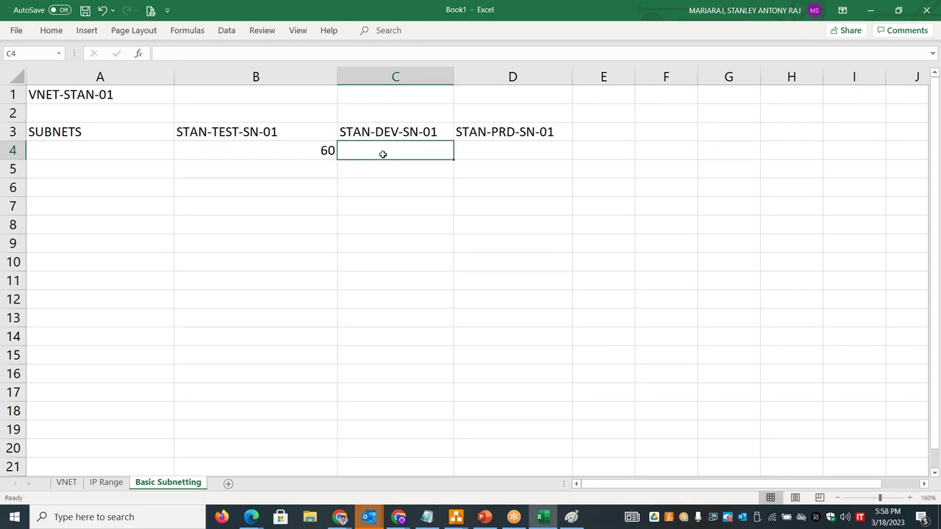
pyautogui.write('40')
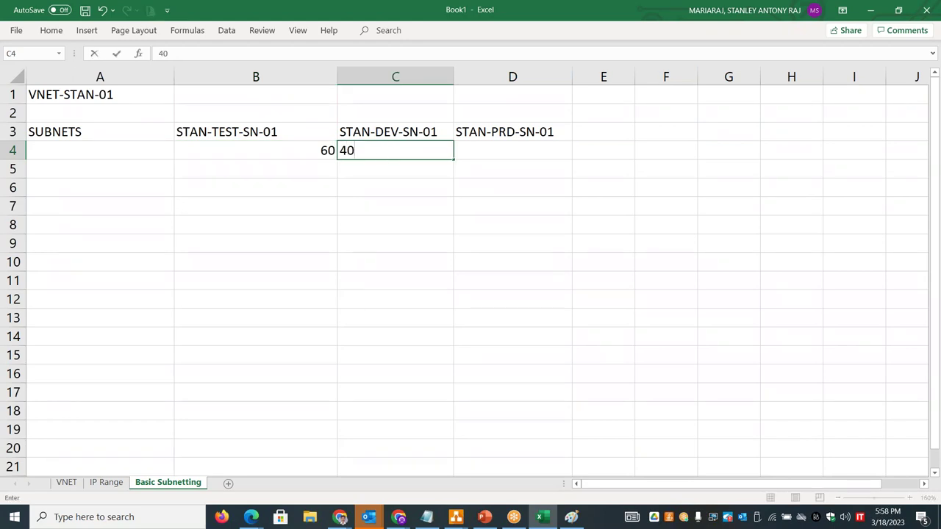
pyautogui.click(392, 132)
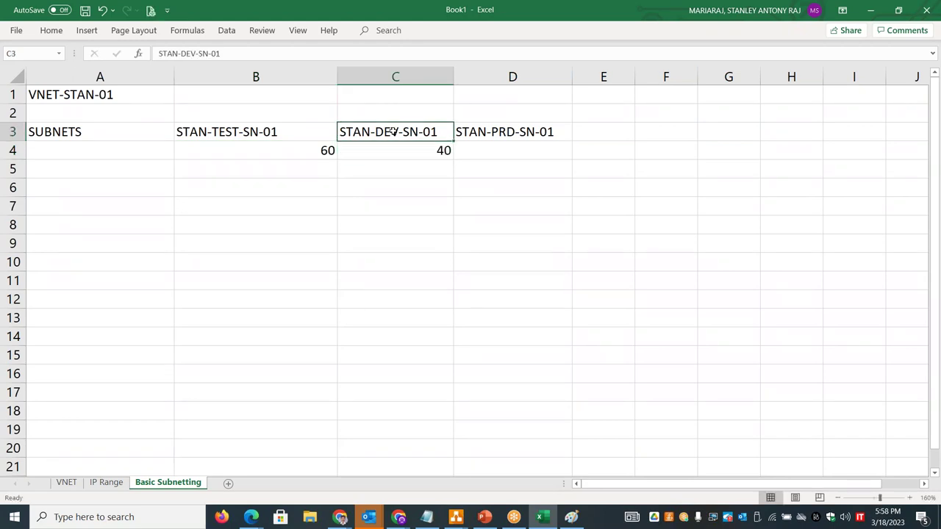
pyautogui.click(489, 147)
pyautogui.write('20')
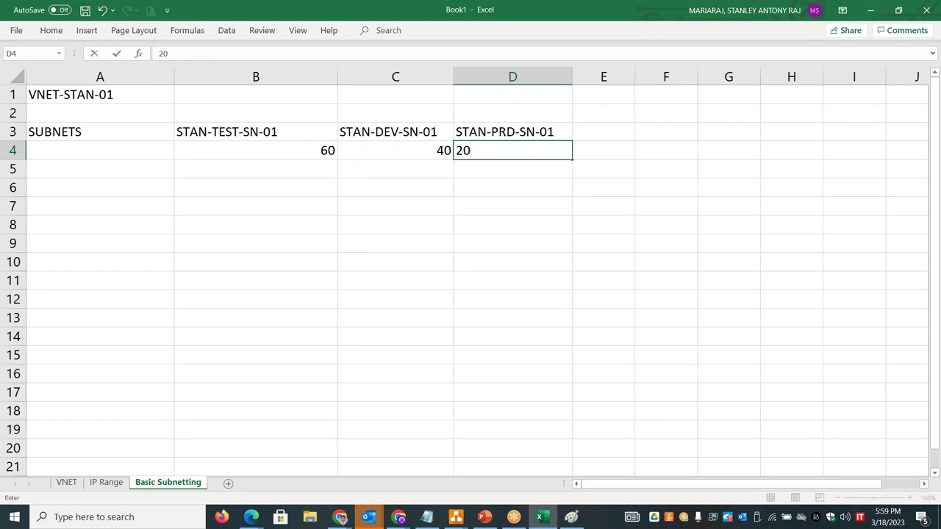
pyautogui.click(289, 148)
# - Centre the host counts across B4:D4
pyautogui.hotkey('shift', 'Right')
pyautogui.hotkey('shift', 'Right')
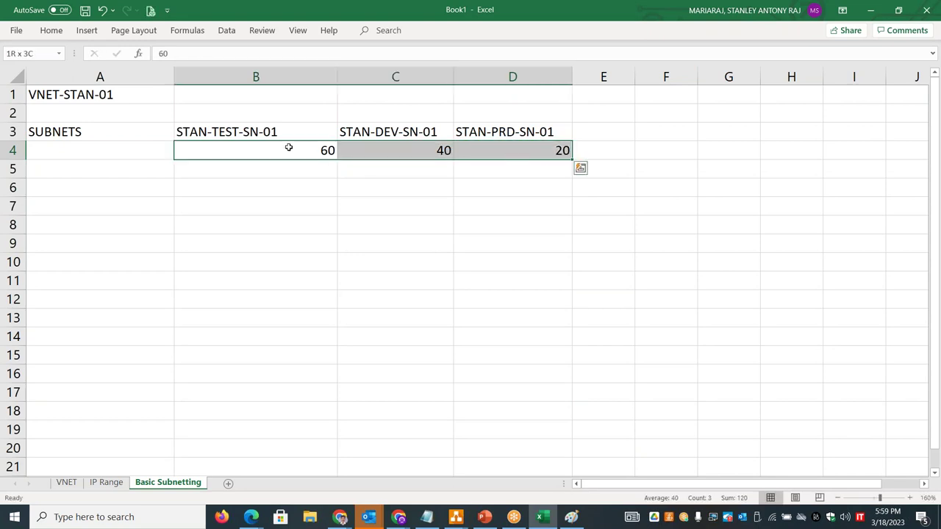
pyautogui.click(51, 31)
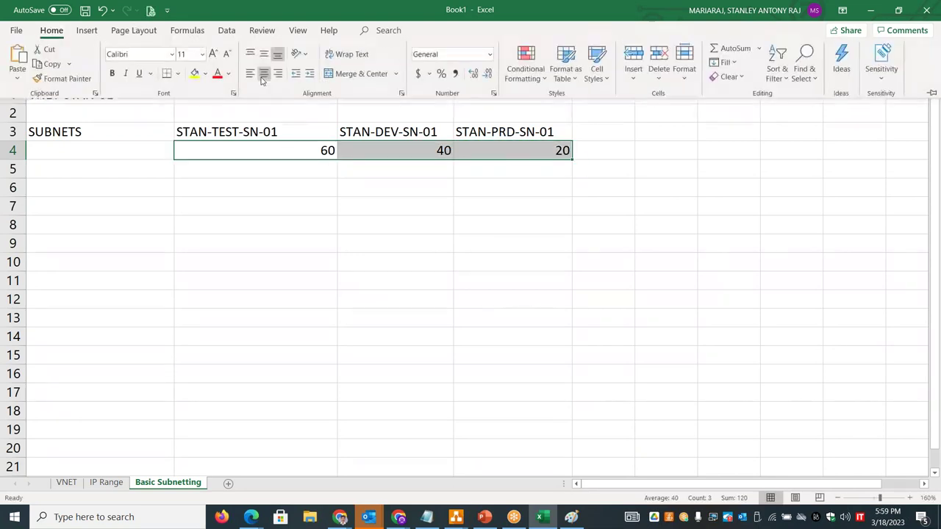
pyautogui.click(264, 77)
pyautogui.click(261, 171)
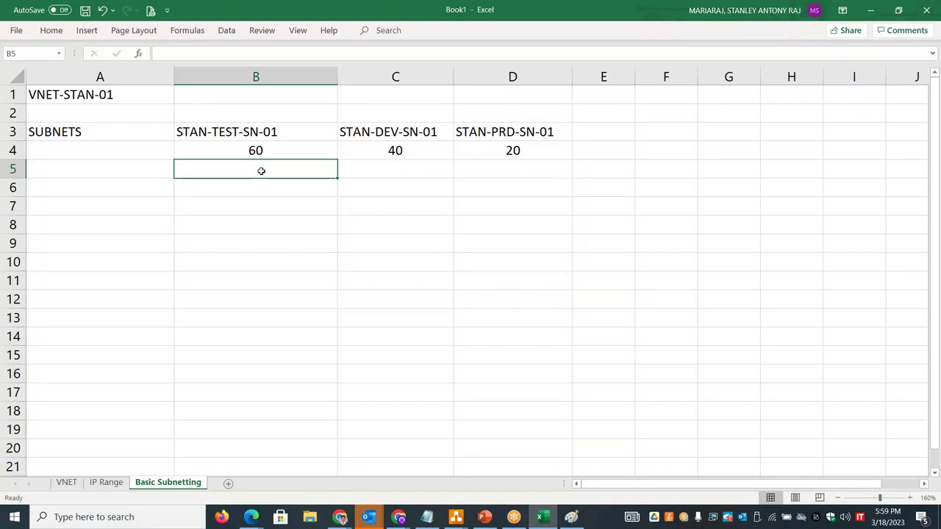
# - On the VNET sheet, pick A18 for the network address and cancel a stray entry
pyautogui.click(65, 483)
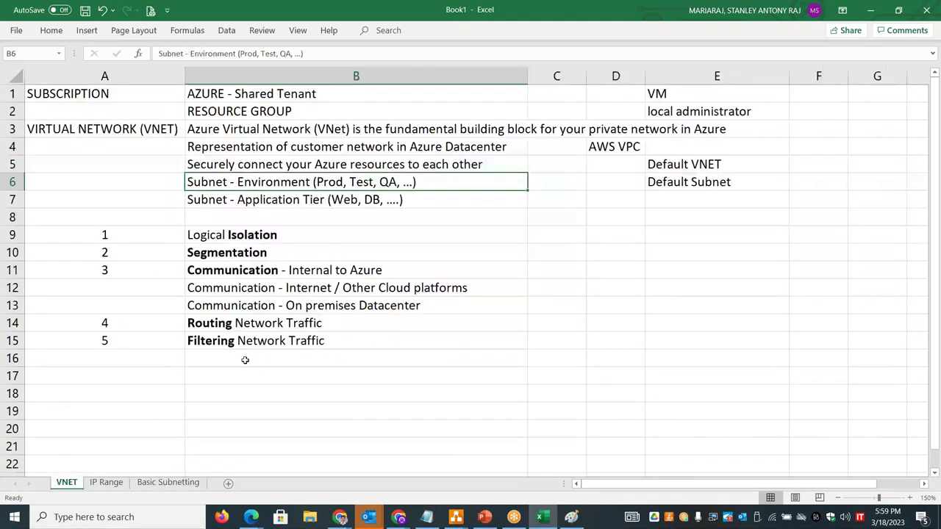
pyautogui.click(164, 401)
pyautogui.write('.')
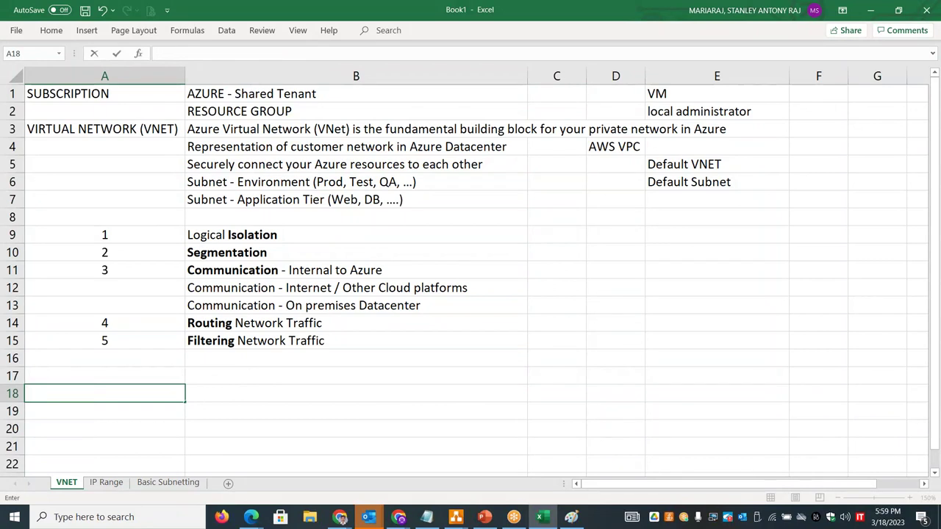
pyautogui.press('Escape')
# - Select the 192.168.0.0 address in B10 of the IP Range sheet, then return to VNET
pyautogui.click(106, 482)
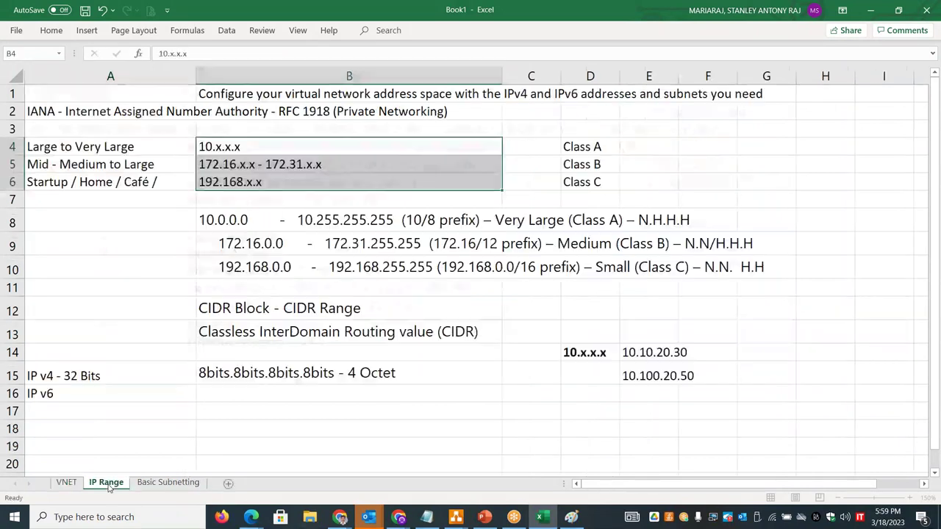
pyautogui.doubleClick(292, 267)
pyautogui.moveTo(292, 267); pyautogui.dragTo(210, 267)
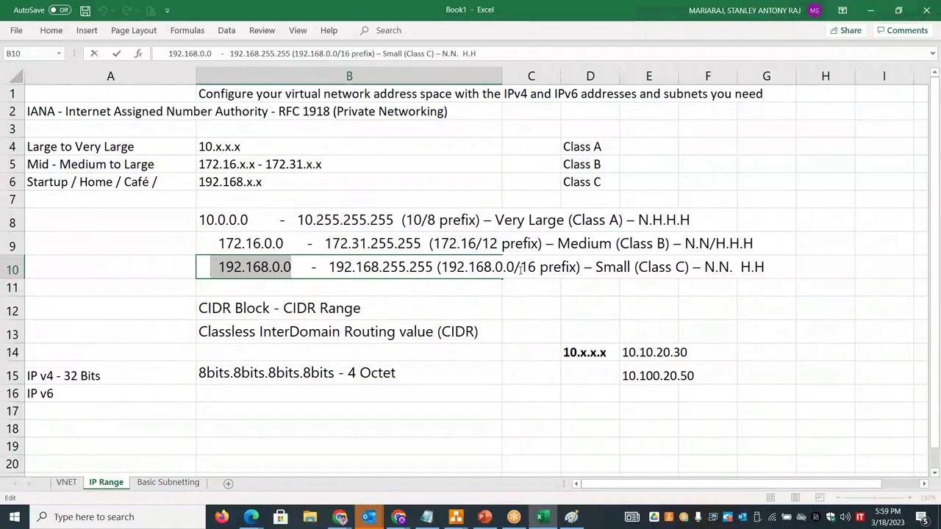
pyautogui.hotkey('shift', 'Right')
pyautogui.hotkey('shift', 'Right')
pyautogui.press('Escape')
pyautogui.click(76, 486)
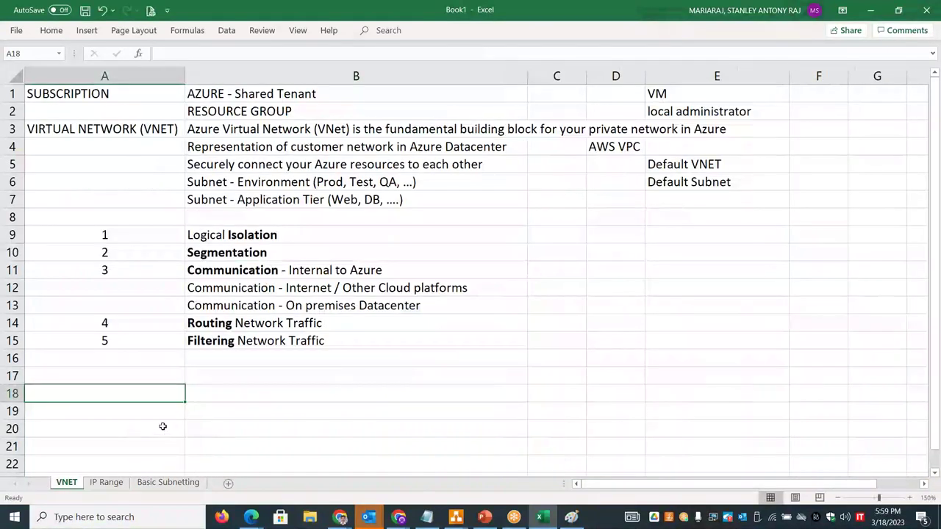
pyautogui.click(110, 483)
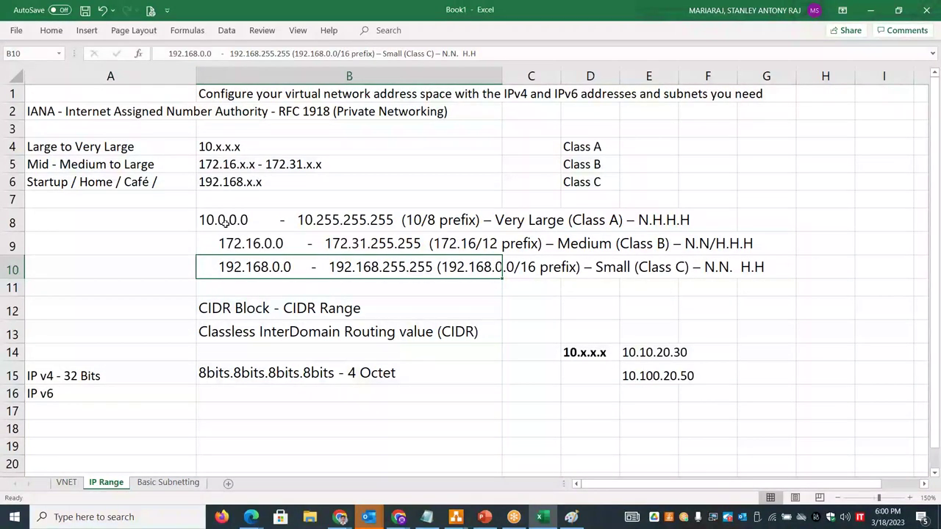
pyautogui.click(67, 483)
# - Enter 192.168.100.0 in cell A18
pyautogui.write('192.168.0.0')
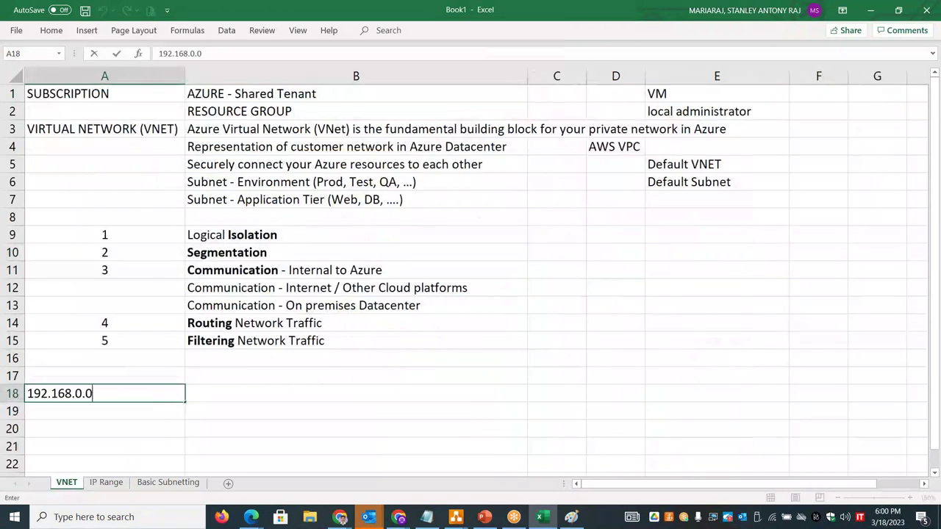
pyautogui.press('BackSpace')
pyautogui.press('BackSpace')
pyautogui.press('BackSpace')
pyautogui.write('140')
pyautogui.press('BackSpace')
pyautogui.press('BackSpace')
pyautogui.write('00.0')
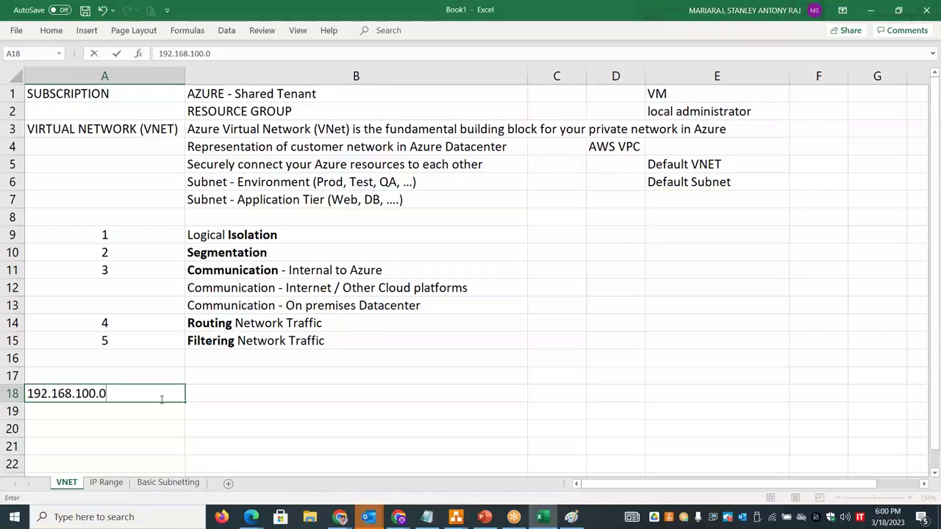
# - Describe it in B18 as '192.168.100.0 - Subnet ID / Network ID / Network Address'
pyautogui.click(210, 390)
pyautogui.write('192.')
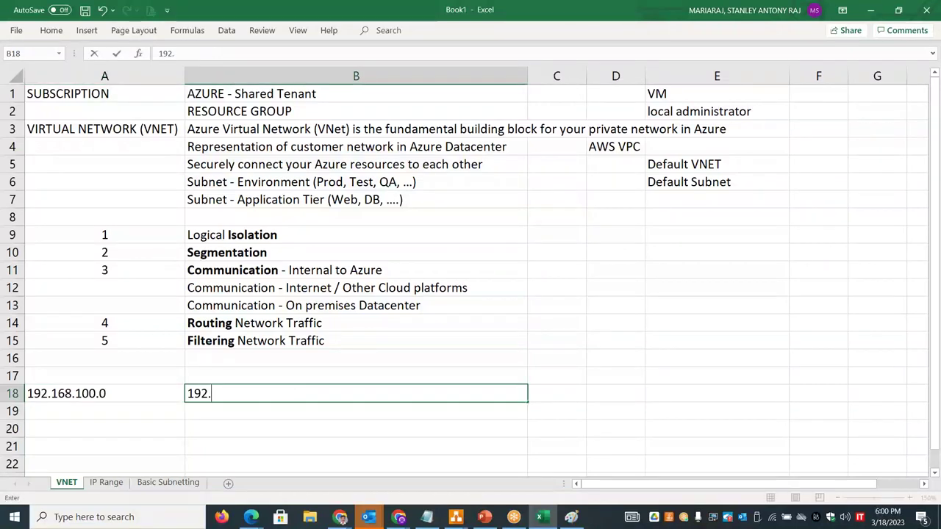
pyautogui.write('168.100')
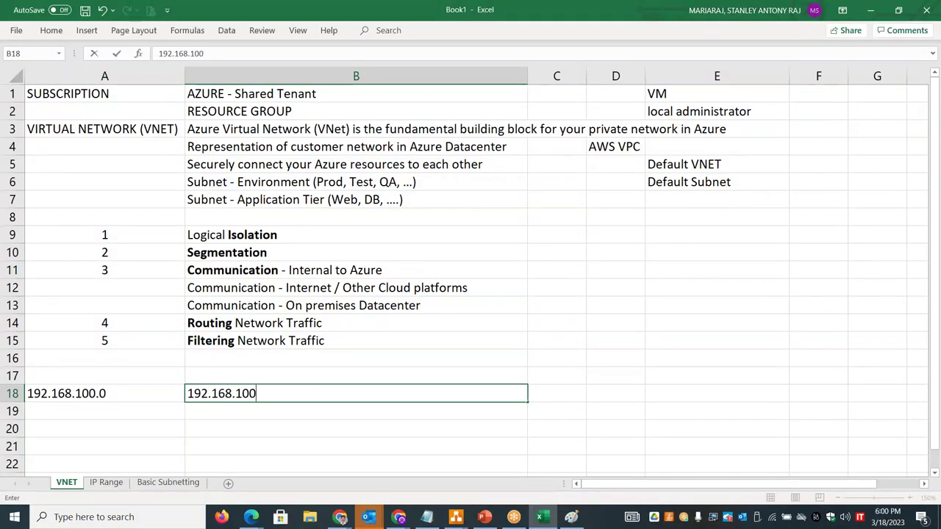
pyautogui.write('.0 - Subnet ')
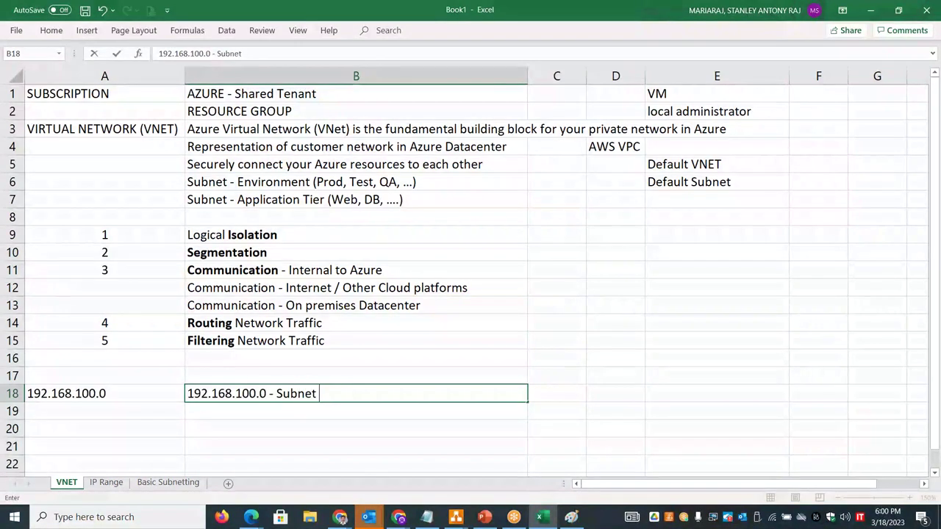
pyautogui.write('ID / Netw')
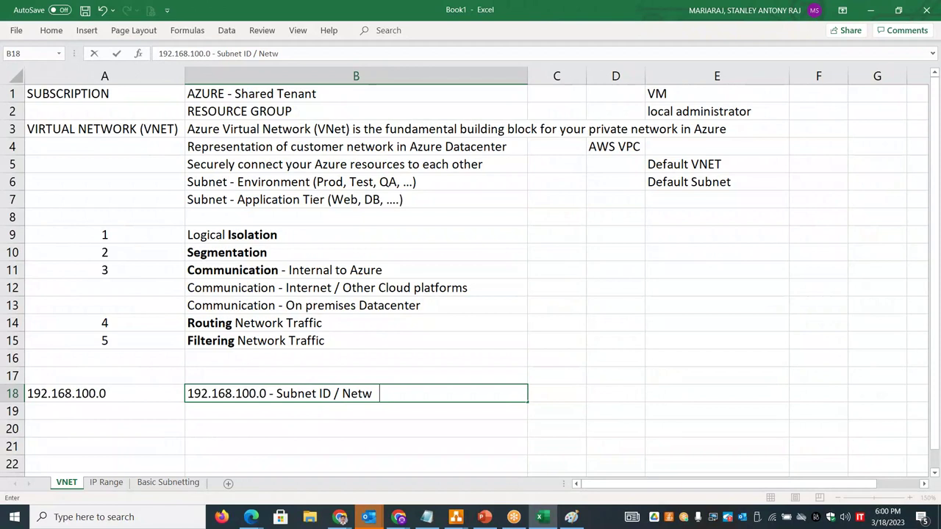
pyautogui.write('ork ID / Network Address')
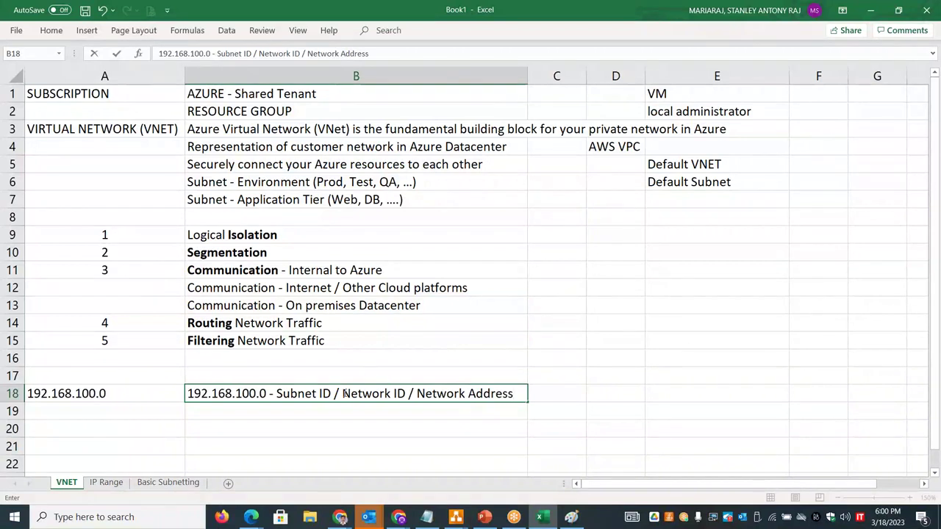
pyautogui.click(256, 415)
# - Enter '192.168.100.1 - Default Gateway - L3 Switch /Router' in B19
pyautogui.write('192')
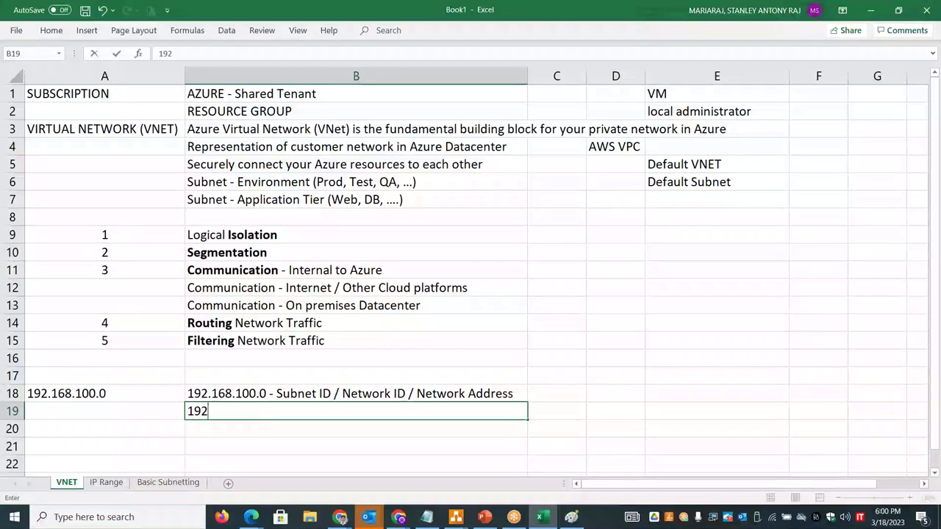
pyautogui.write('.168.100.1 - ')
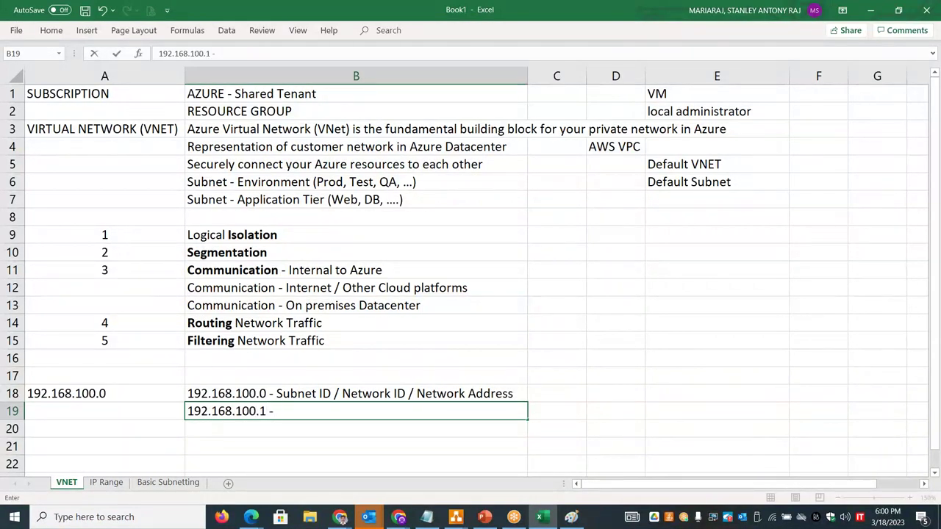
pyautogui.write('Default ')
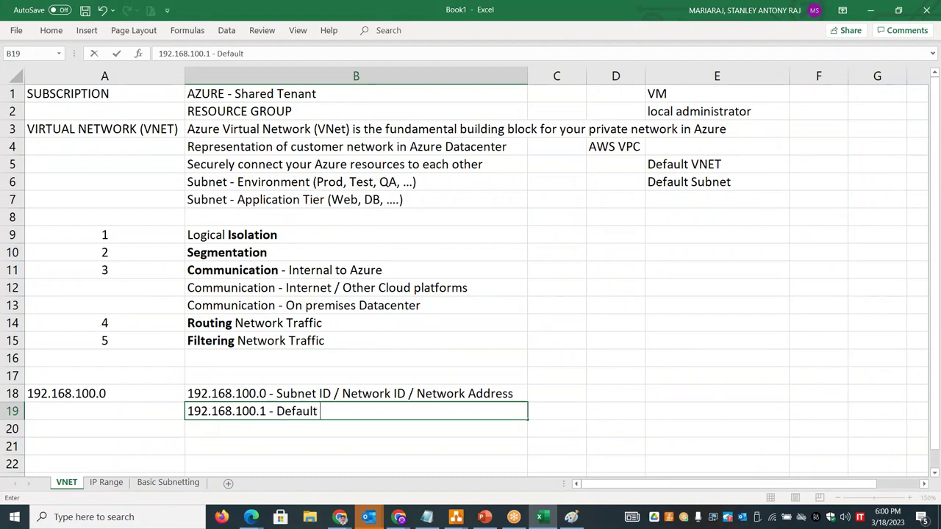
pyautogui.write('Gateway - ')
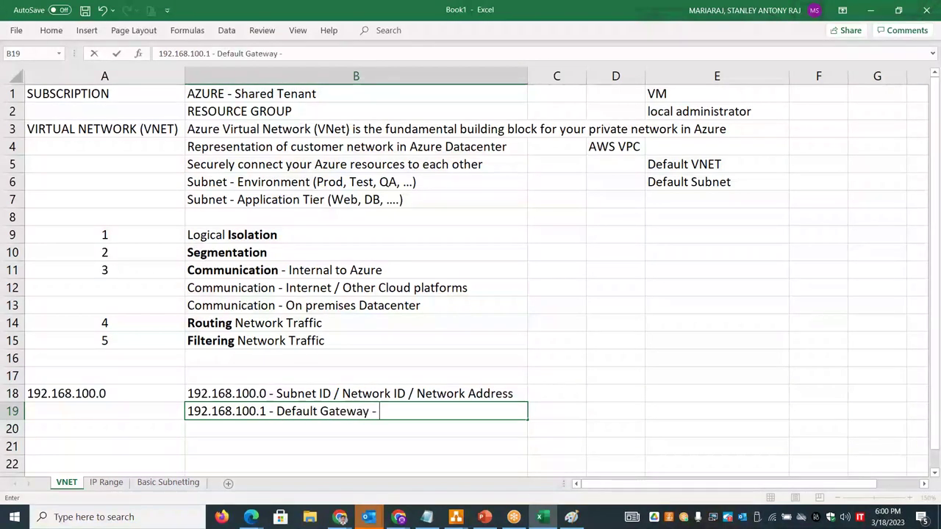
pyautogui.write('L3 Switch .')
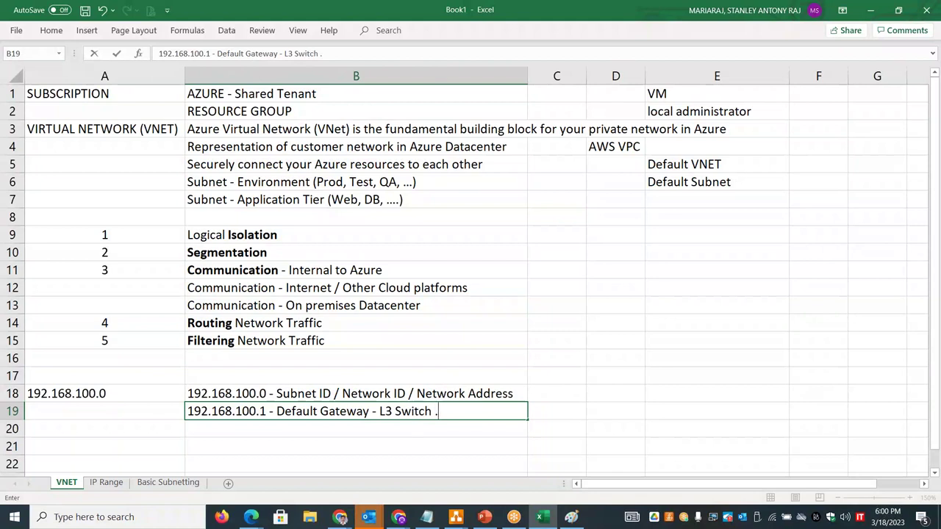
pyautogui.press('BackSpace')
pyautogui.write('/Router')
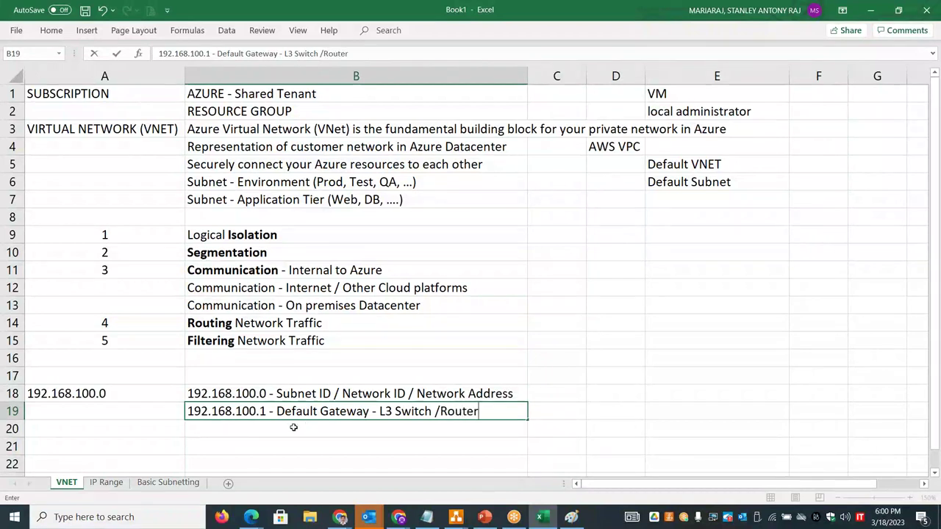
pyautogui.click(279, 424)
# - Put '192.168.100.2 & 3' in B20 and label A20 'Network reserved'
pyautogui.write('1')
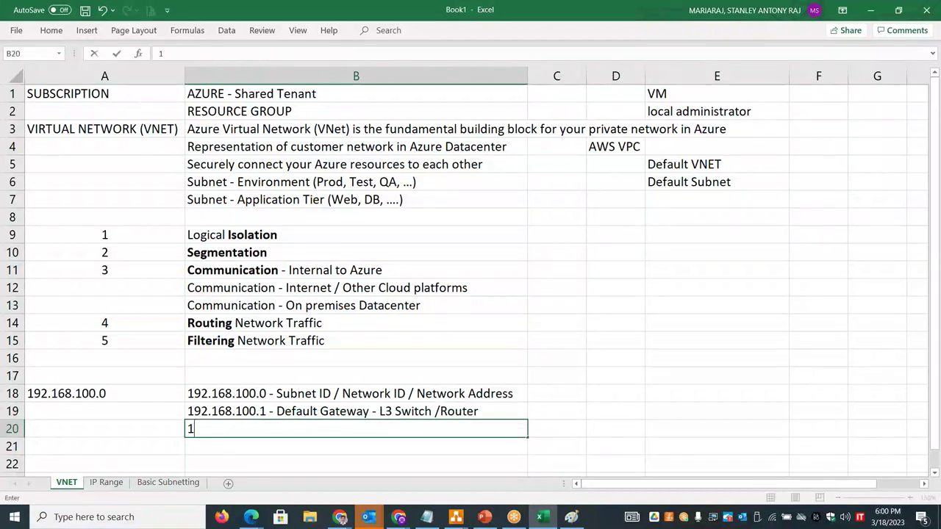
pyautogui.write('92.168.100.1')
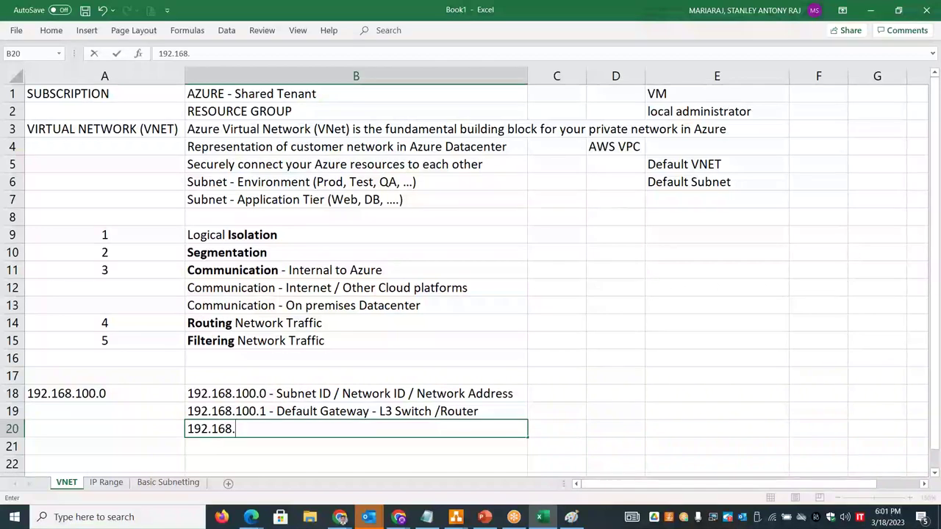
pyautogui.press('BackSpace')
pyautogui.write('2 & 3')
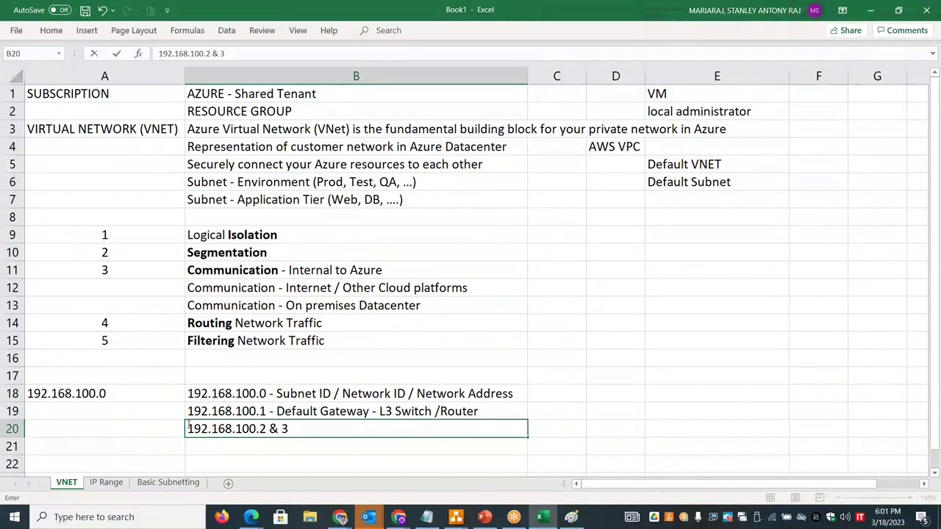
pyautogui.click(159, 427)
pyautogui.write('Network reserved')
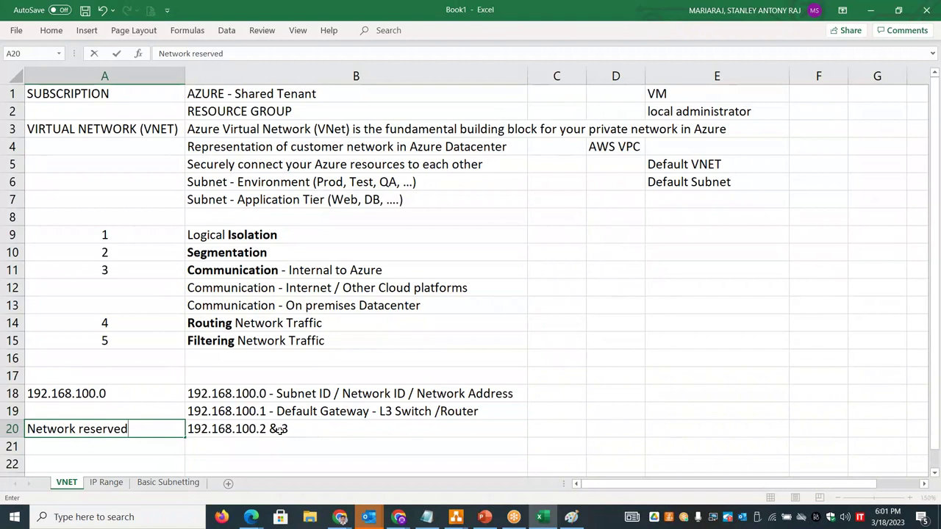
pyautogui.click(249, 440)
pyautogui.press('Down')
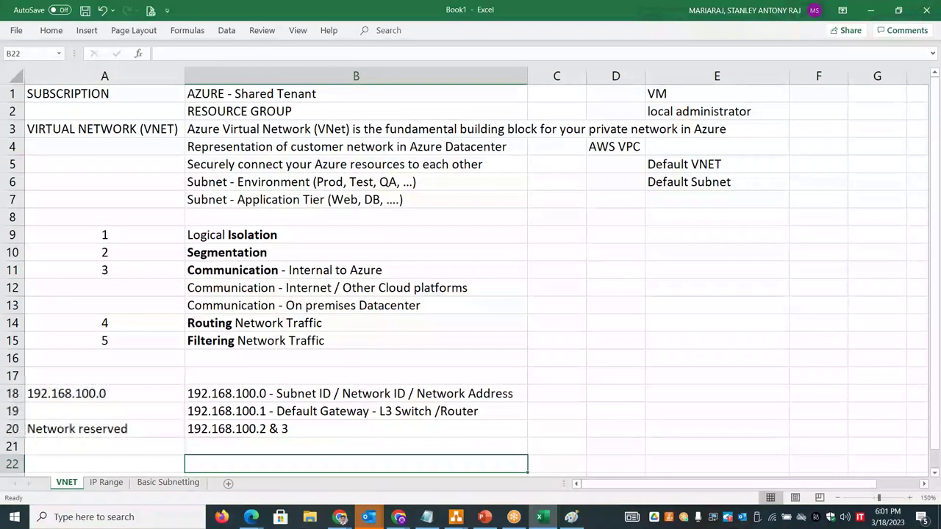
# - Append the /24 prefix to 192.168.100.0 in A18
pyautogui.scroll(-1, 470, 279)
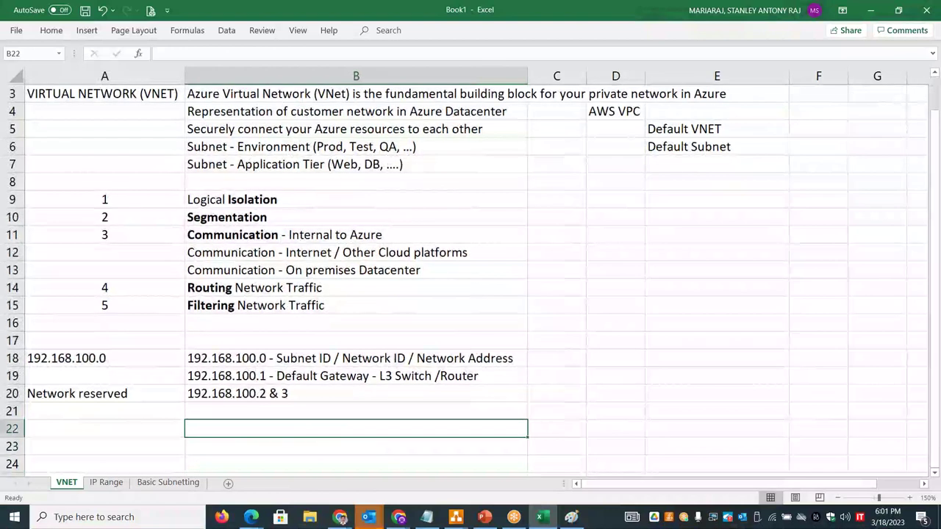
pyautogui.doubleClick(126, 359)
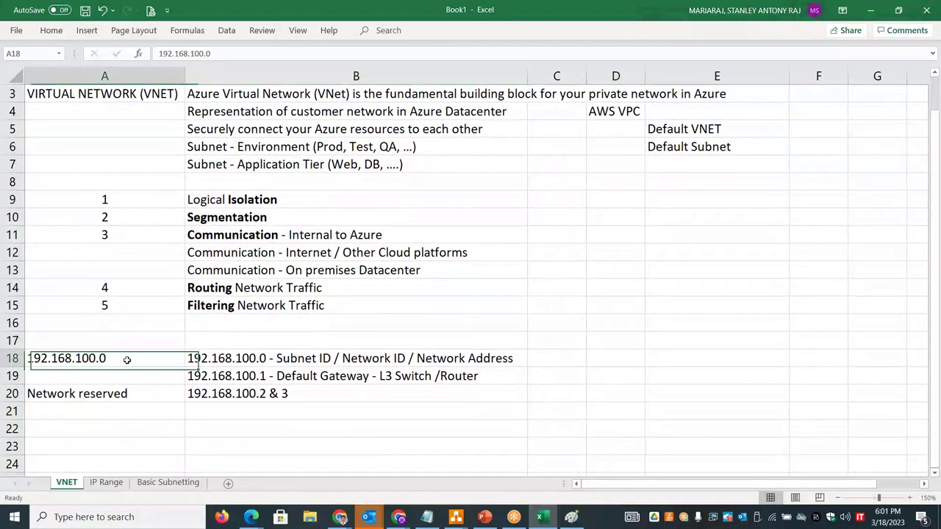
pyautogui.write('/24')
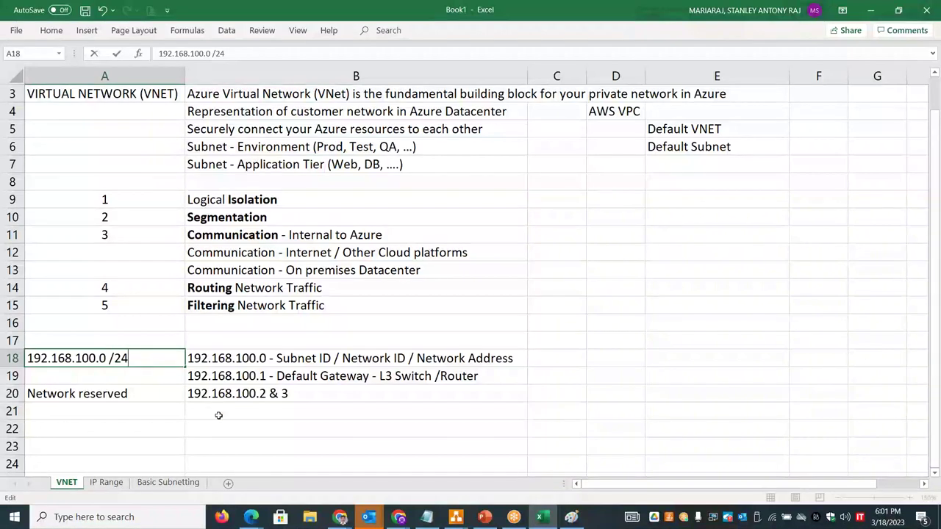
# - Type '192.168.100.255 - Network Broadcast Address' in B22
pyautogui.click(222, 429)
pyautogui.write('192.')
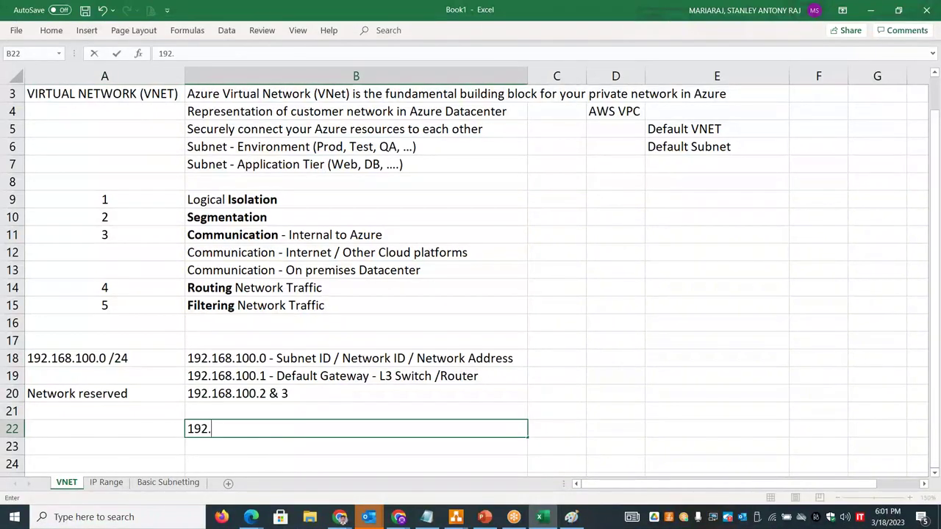
pyautogui.write('168.100')
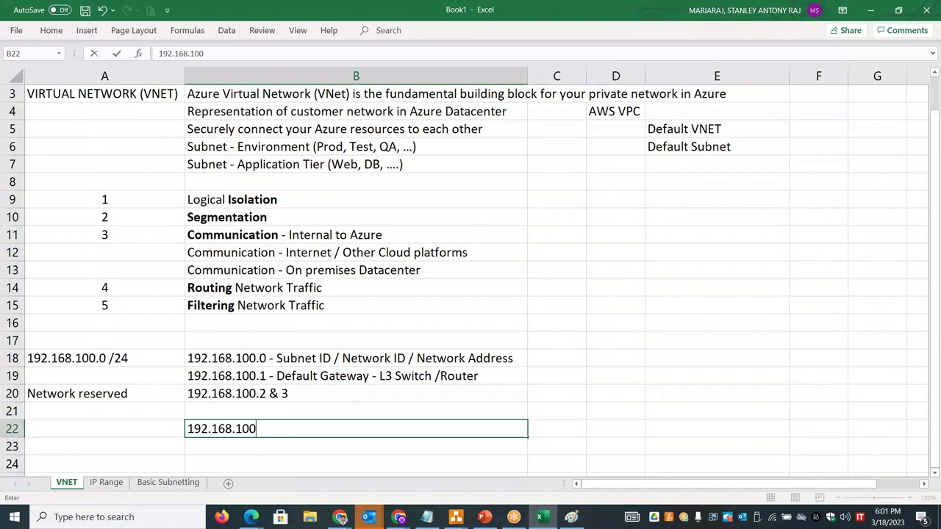
pyautogui.write('.255 - Netwo')
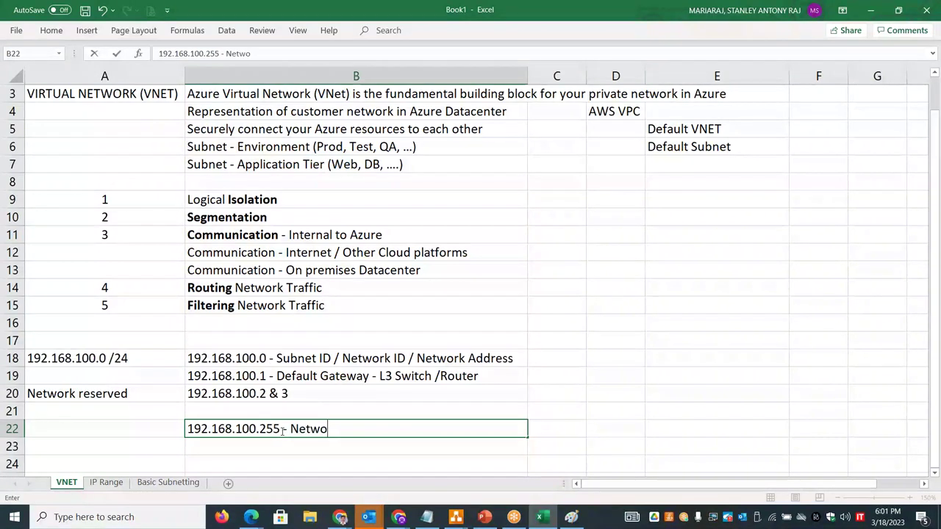
pyautogui.write('rk Broadcas')
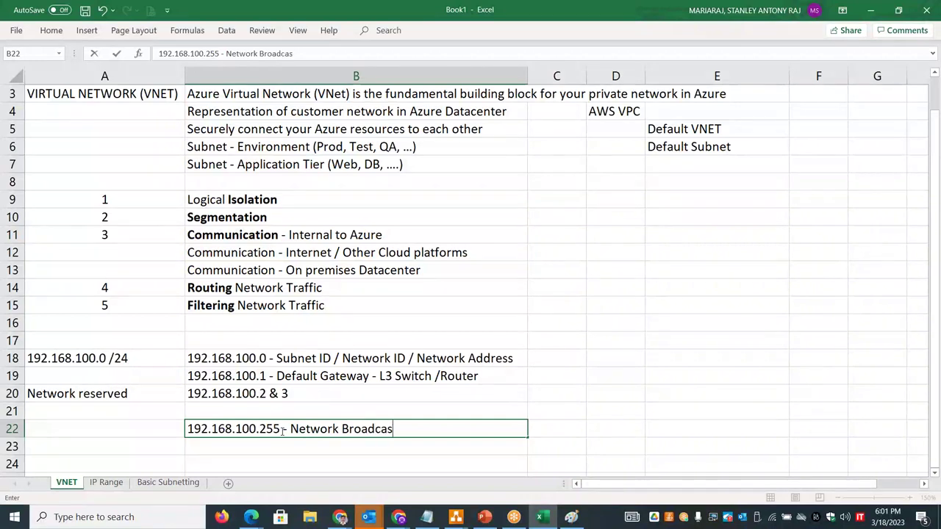
pyautogui.write('t Address')
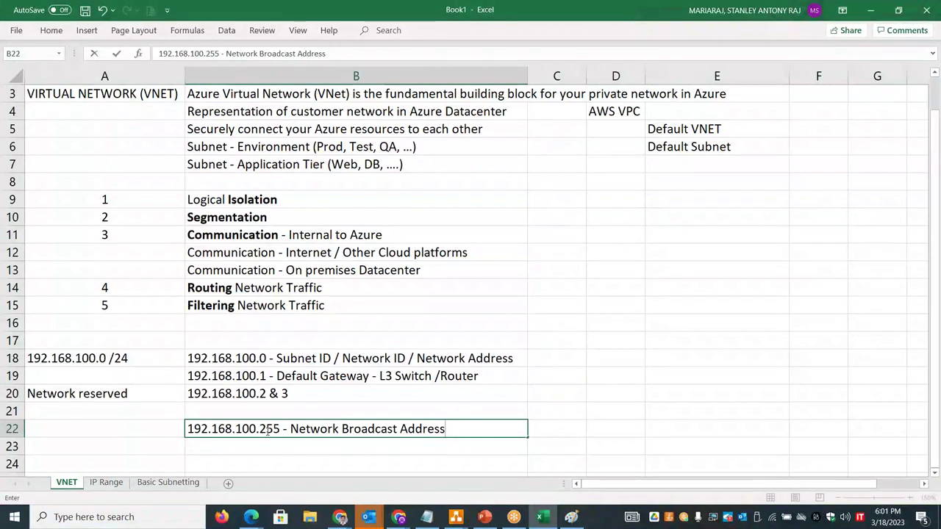
# - On the Basic Subnetting sheet, label A5 'Reservations - Azure'
pyautogui.click(168, 482)
pyautogui.click(128, 174)
pyautogui.write('Res')
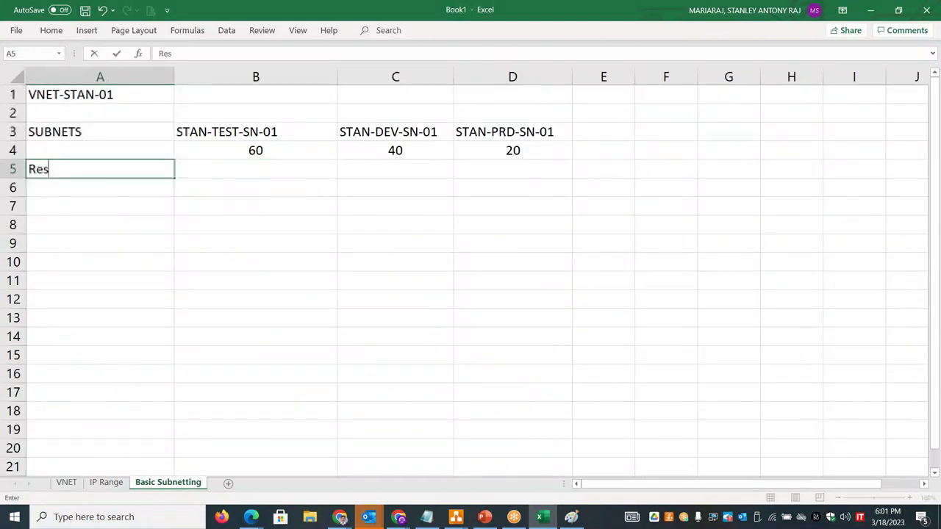
pyautogui.write('ervations - ')
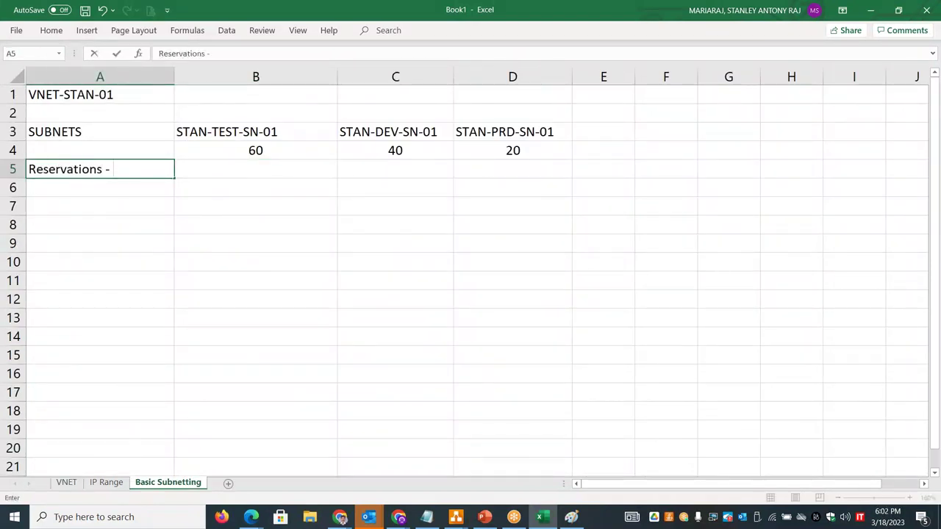
pyautogui.write('Azure')
pyautogui.press('Tab')
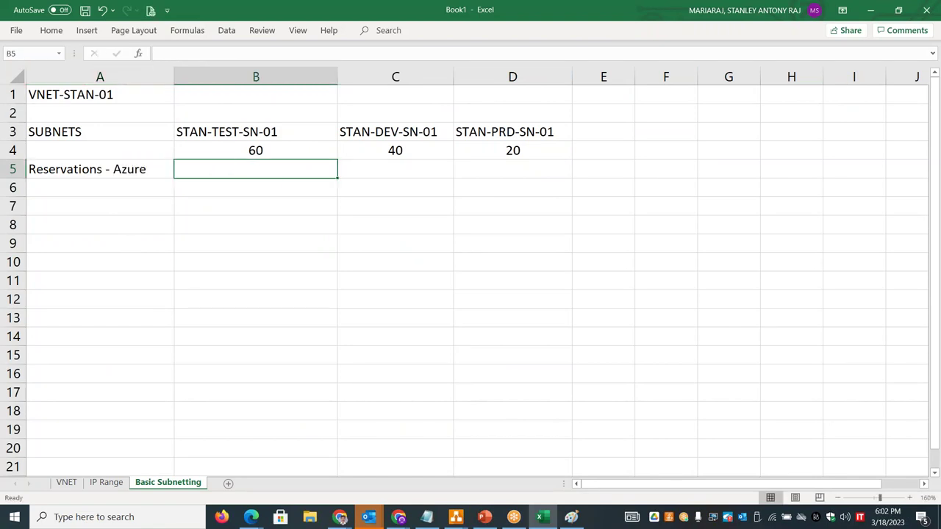
# - Enter the reservation values 65, 45 and 25 in B5:D5
pyautogui.write('"')
pyautogui.press('BackSpace')
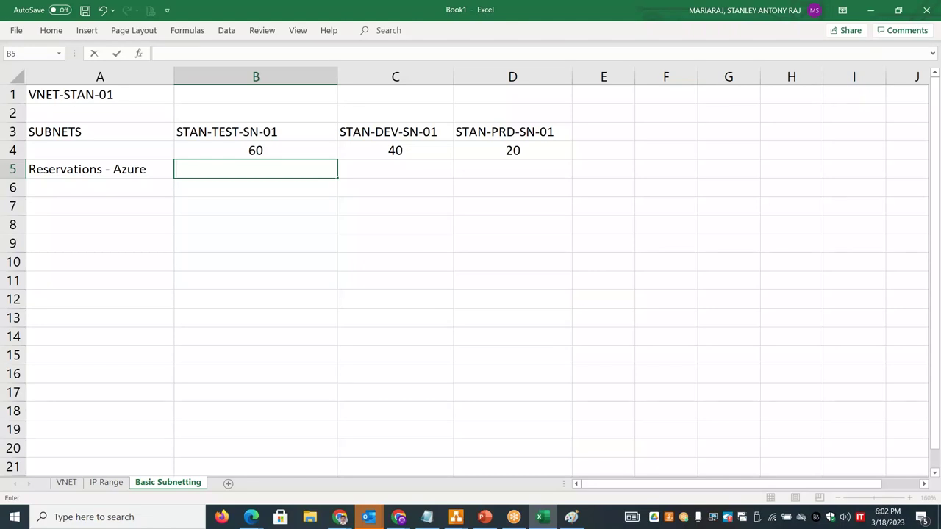
pyautogui.write('65')
pyautogui.press('Tab')
pyautogui.write('45')
pyautogui.press('Tab')
pyautogui.write('25')
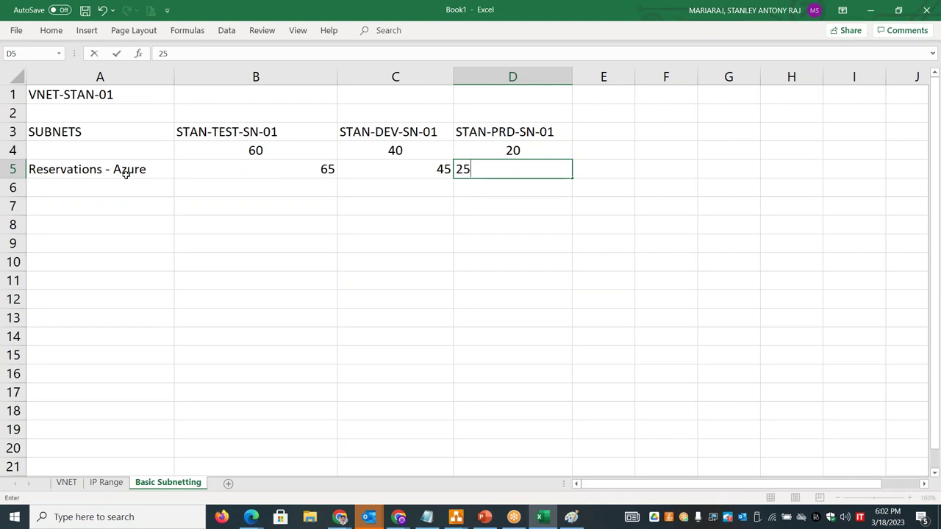
pyautogui.click(281, 172)
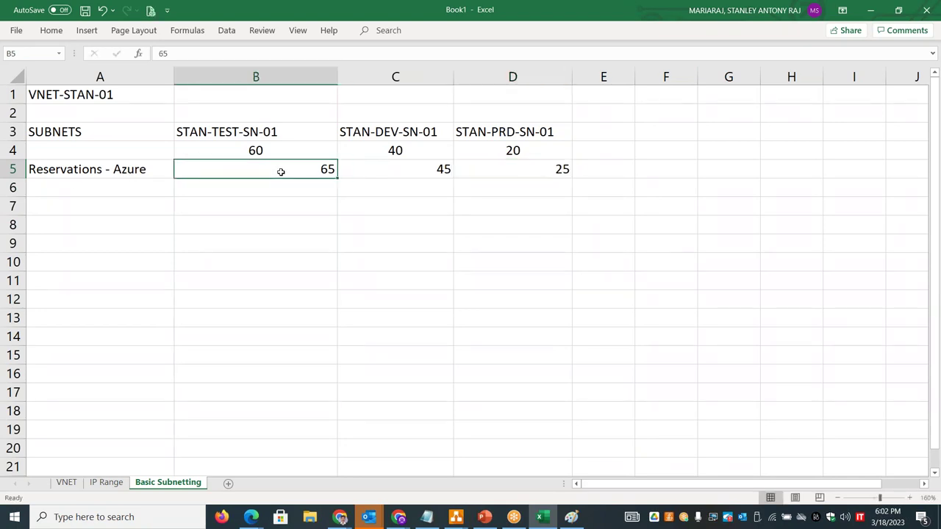
# - Centre the reservation values 65, 45 and 25 in their cells
pyautogui.hotkey('shift', 'Right')
pyautogui.hotkey('shift', 'Right')
pyautogui.click(53, 31)
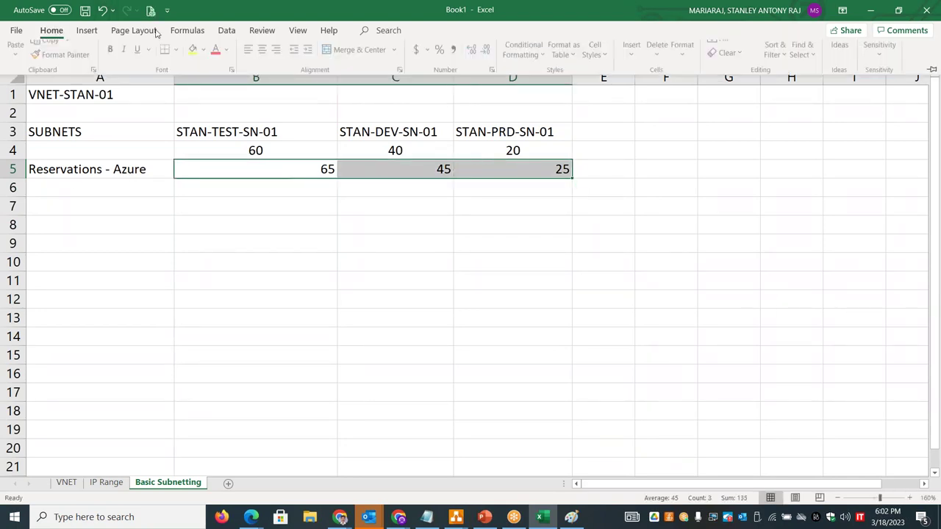
pyautogui.click(250, 74)
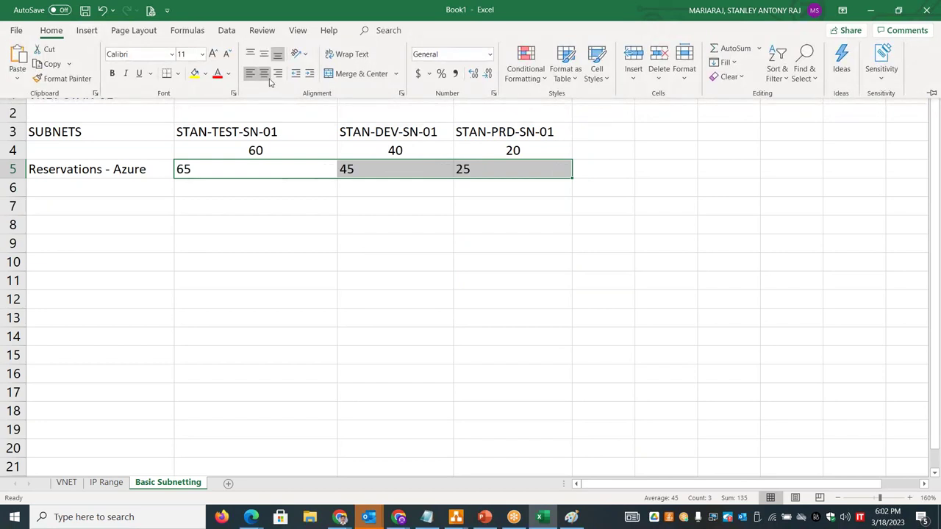
pyautogui.click(264, 73)
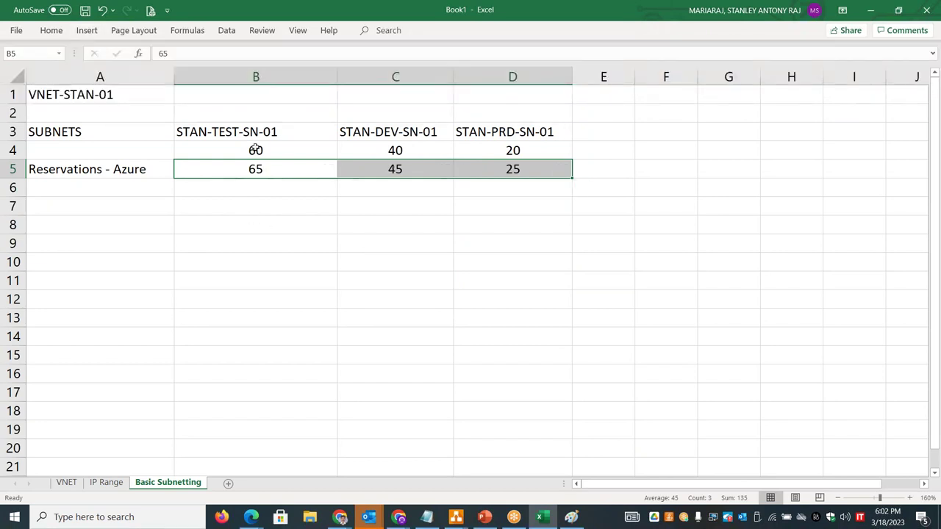
pyautogui.moveTo(250, 150); pyautogui.dragTo(485, 148)
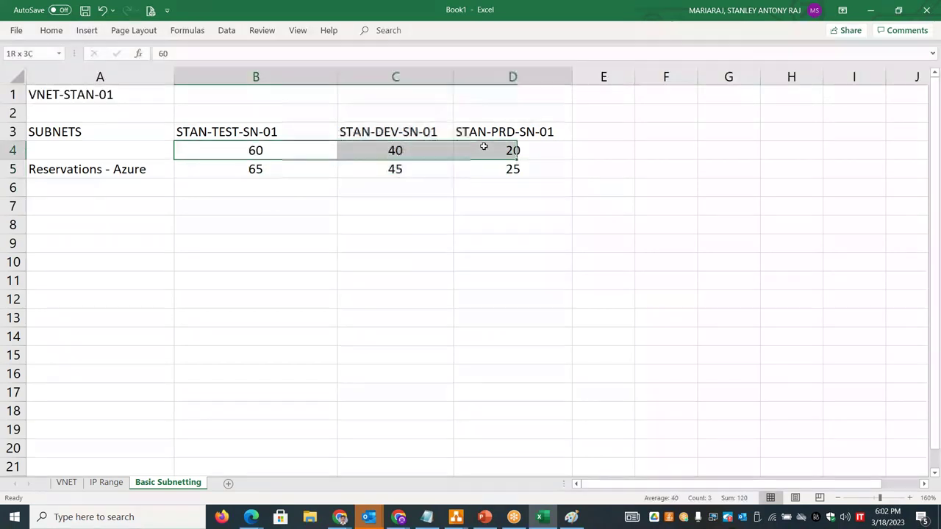
# - Append '(+5)' to the label so it reads 'Reservations - Azure (+5)'
pyautogui.click(148, 169)
pyautogui.press('F2')
pyautogui.write('(+5)')
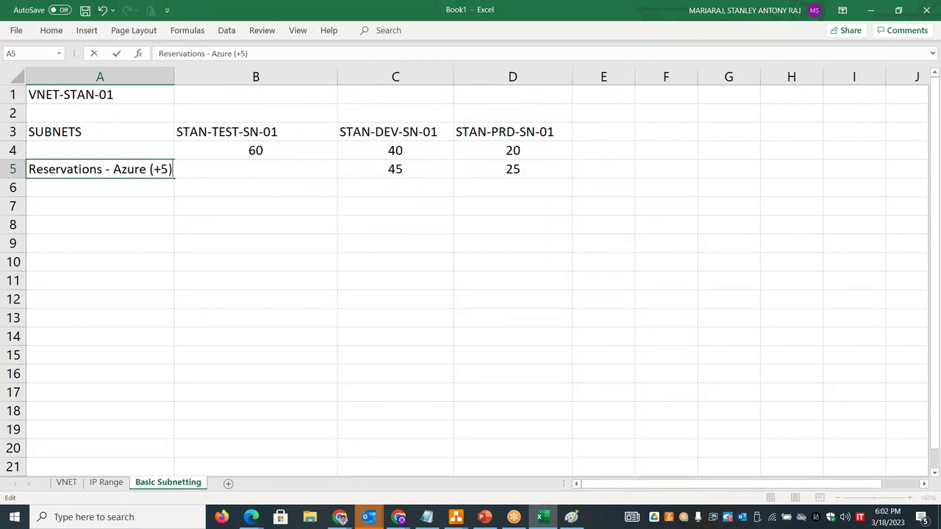
pyautogui.click(260, 190)
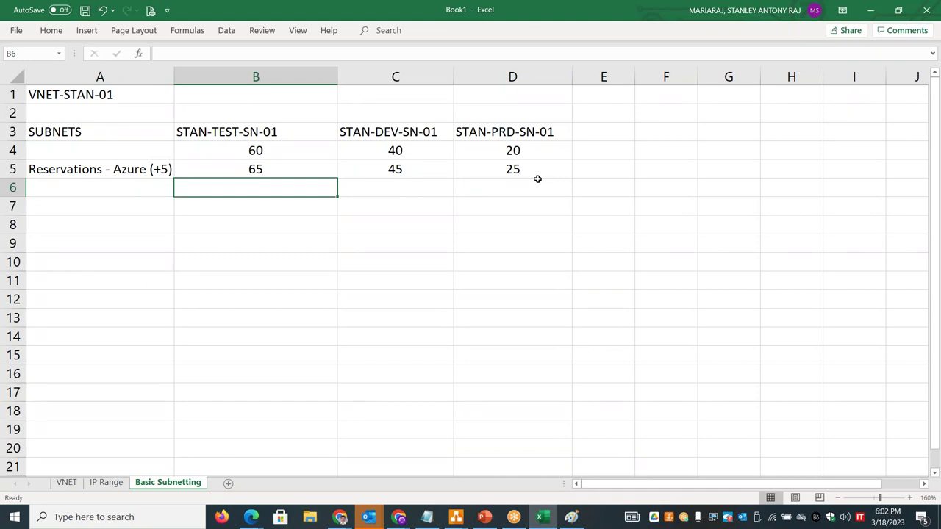
pyautogui.click(669, 98)
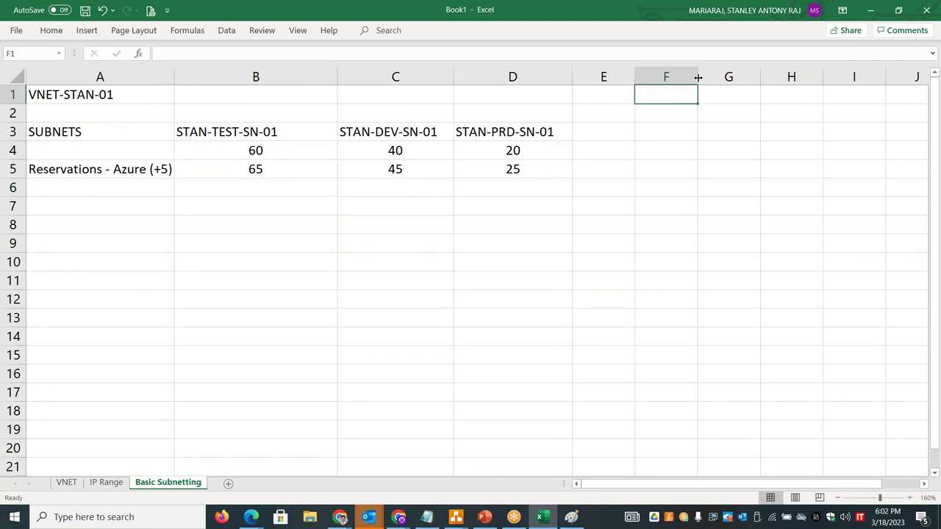
# - Add a '2 power n' heading in G1, merged and centred across G1:H1
pyautogui.click(717, 92)
pyautogui.moveTo(760, 77); pyautogui.dragTo(847, 76)
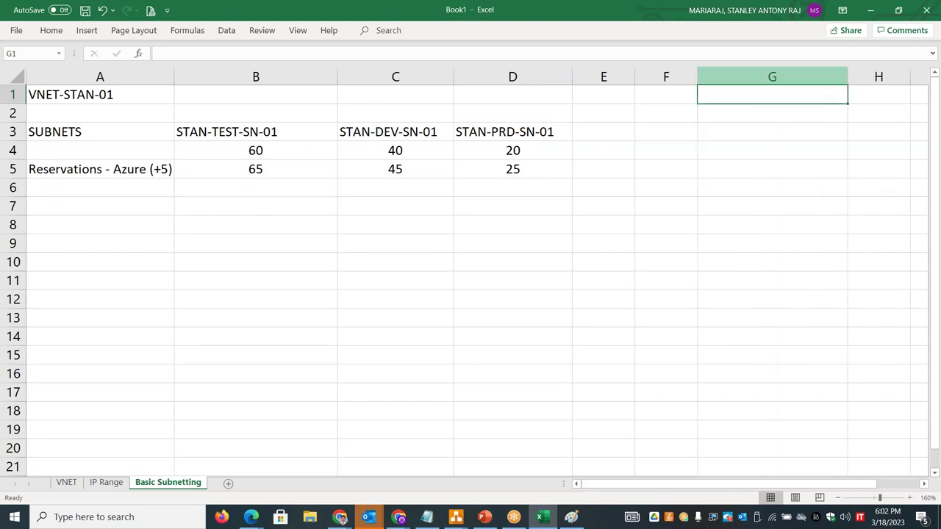
pyautogui.write('2 power n')
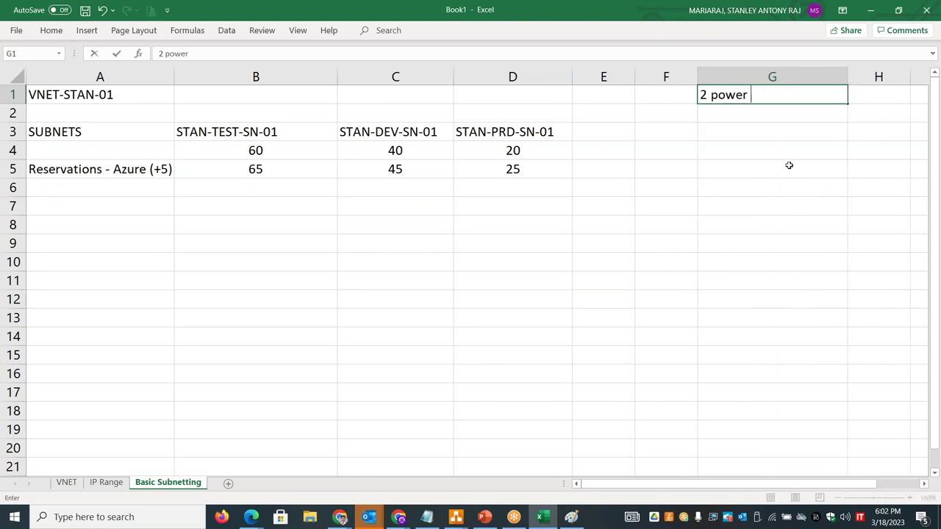
pyautogui.click(789, 170)
pyautogui.moveTo(846, 77); pyautogui.dragTo(800, 89)
pyautogui.click(740, 112)
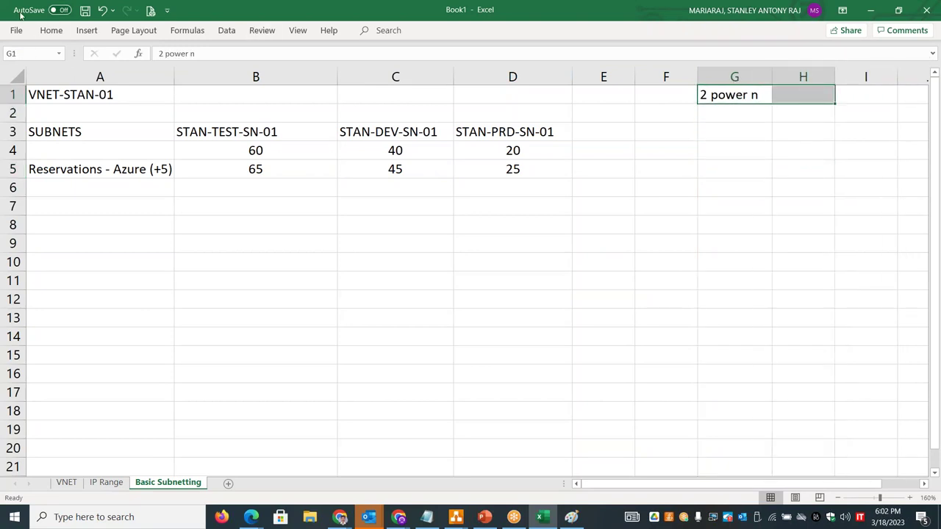
pyautogui.click(52, 31)
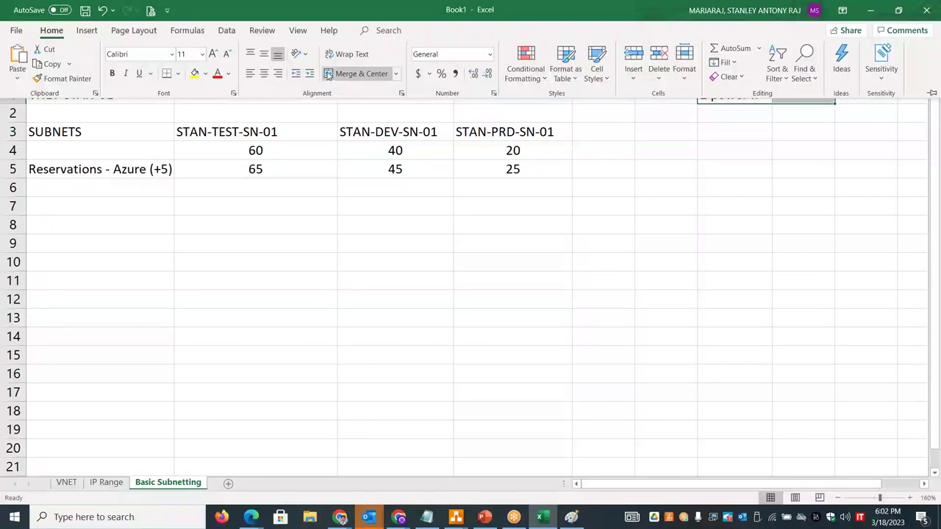
pyautogui.click(357, 73)
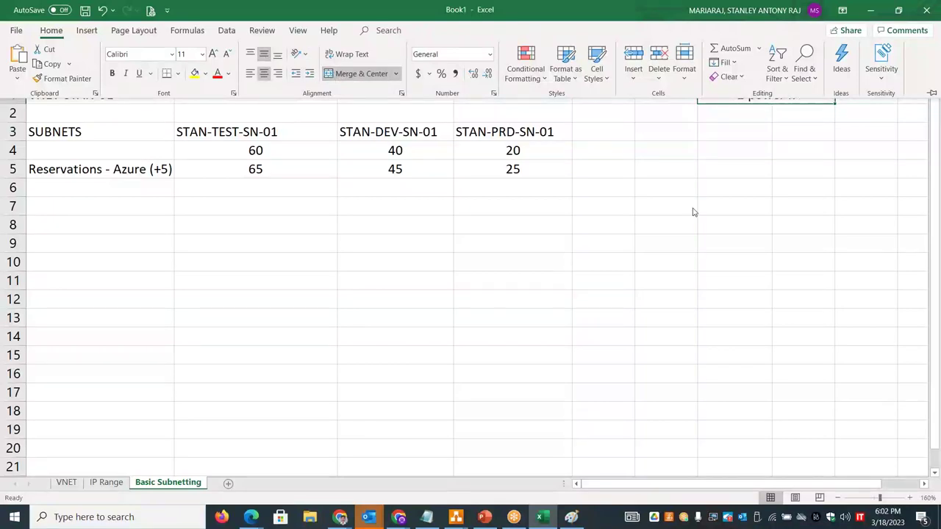
# - List '2 power 0' through '2 power 5' down column G from G2
pyautogui.click(748, 120)
pyautogui.write('2 ')
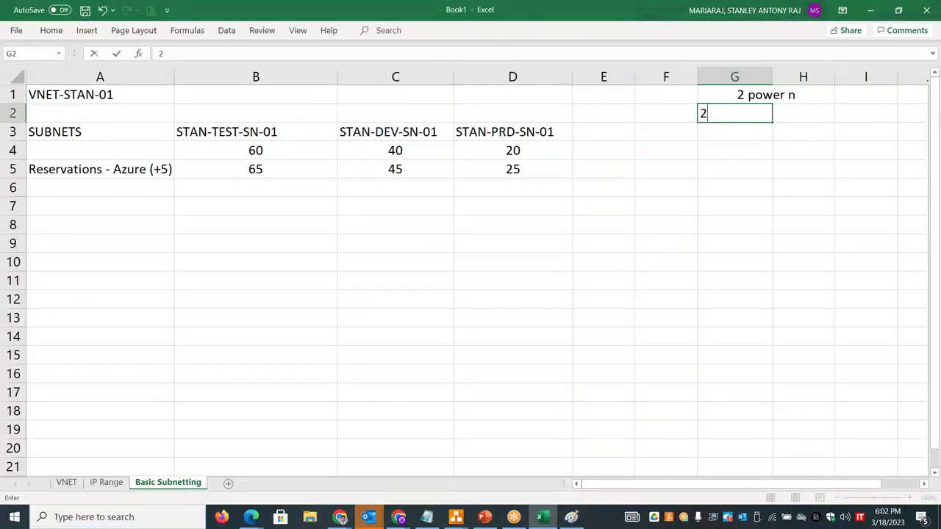
pyautogui.write('power n')
pyautogui.press('BackSpace')
pyautogui.write('0')
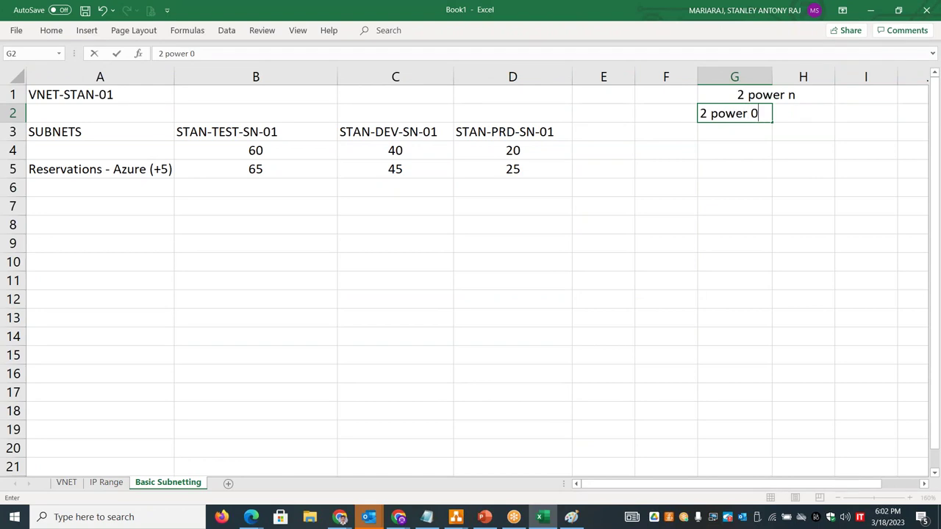
pyautogui.press('Return')
pyautogui.write('2 power 1')
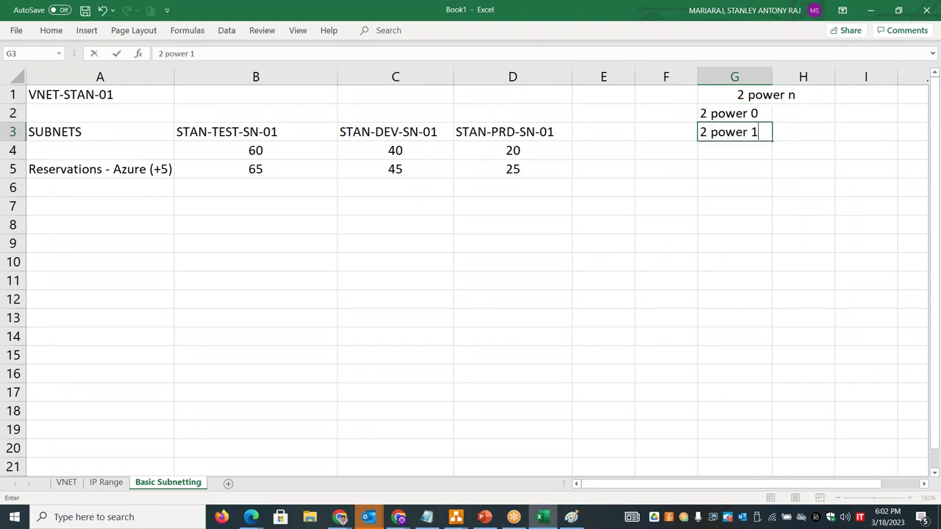
pyautogui.press('Return')
pyautogui.write('2 power 2')
pyautogui.press('Return')
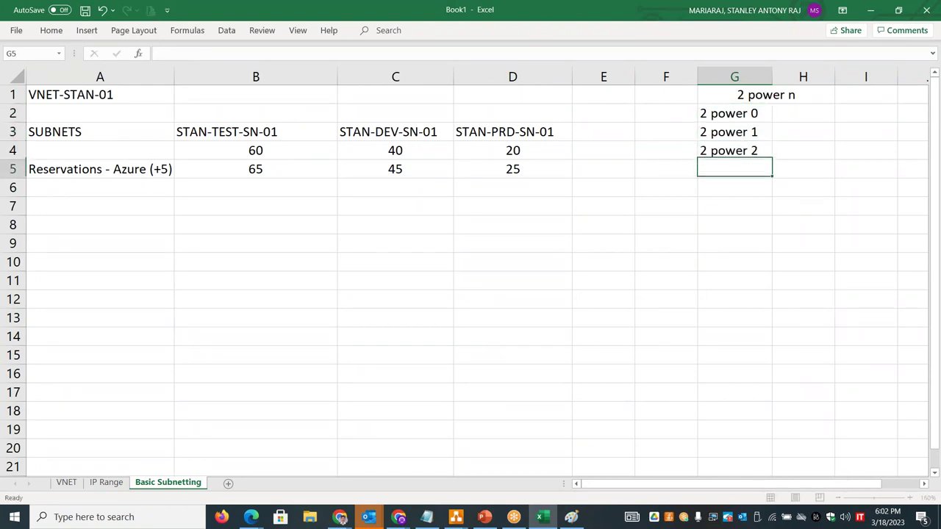
pyautogui.write('2 power 3')
pyautogui.press('Return')
pyautogui.write('2 power 4')
pyautogui.press('Return')
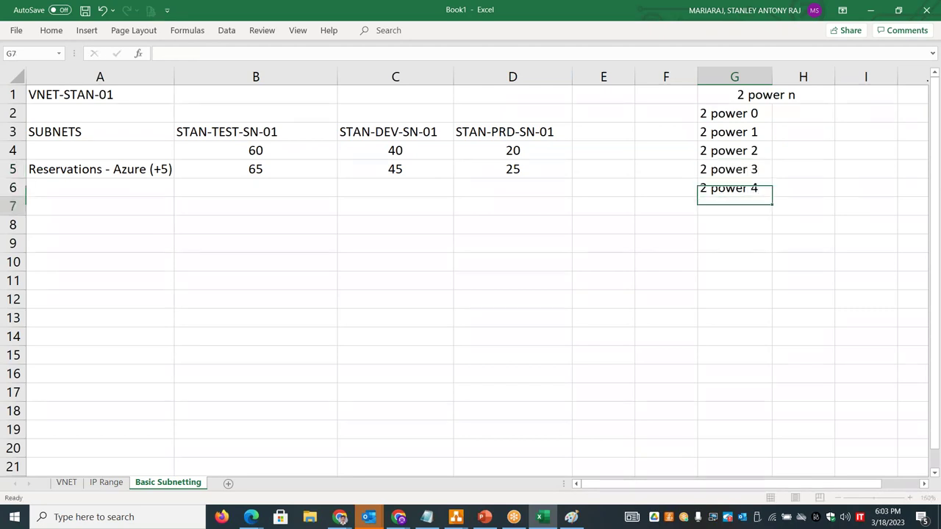
pyautogui.write('2 power 5')
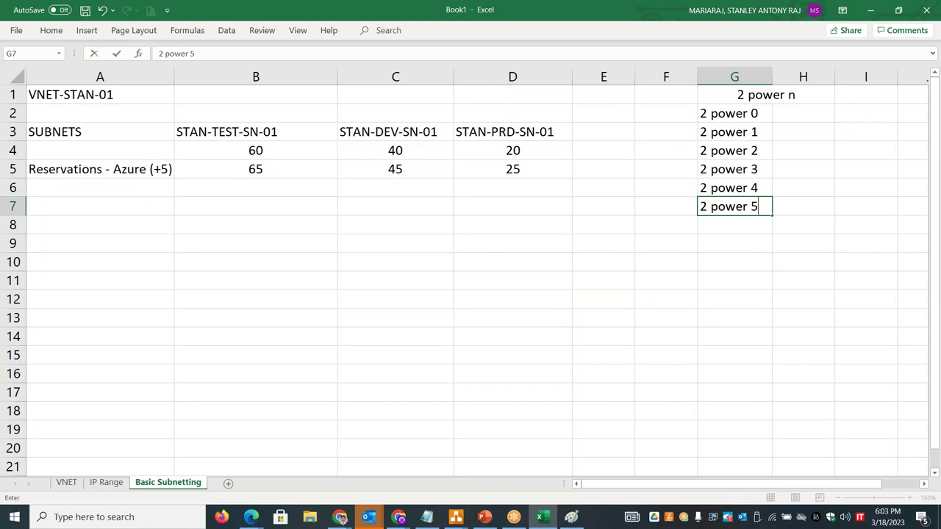
# - Continue the list with '2 power 6', '2 power 7' and '2 power 8'
pyautogui.moveTo(767, 112); pyautogui.dragTo(774, 220)
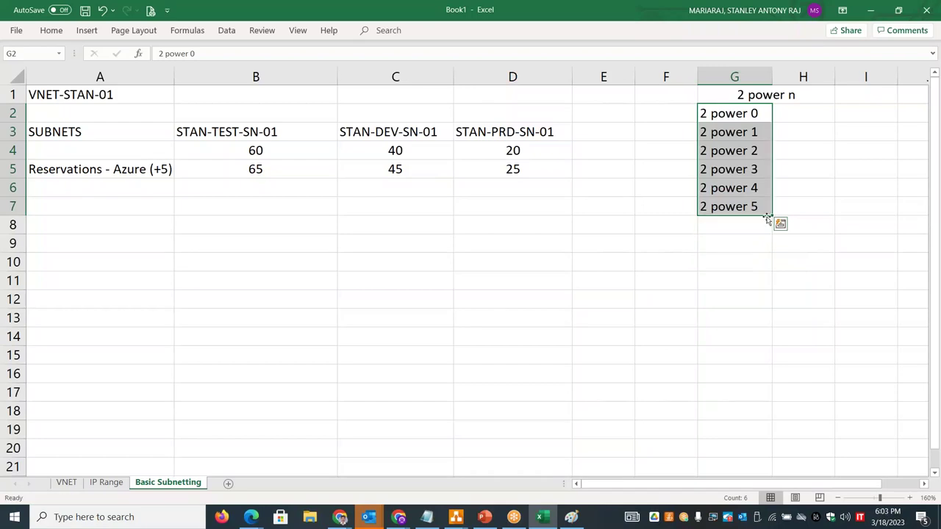
pyautogui.click(745, 228)
pyautogui.write('2 power ')
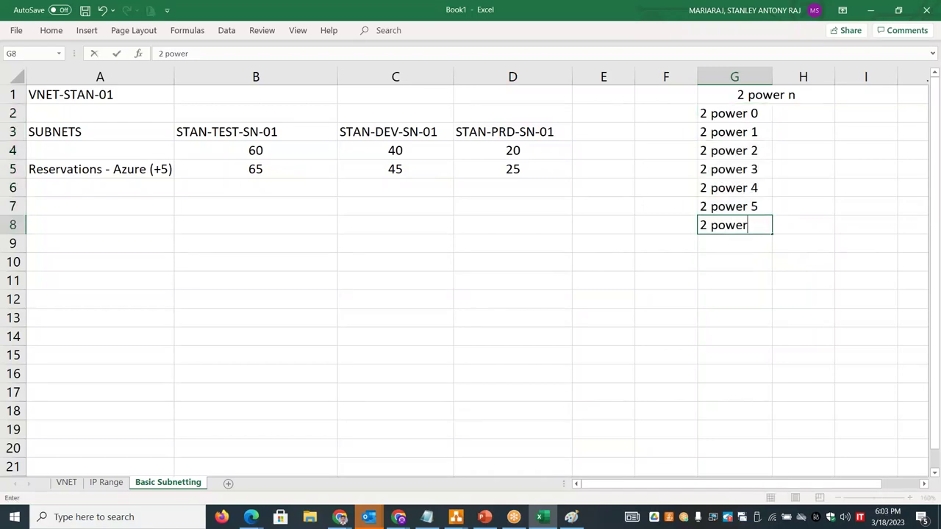
pyautogui.write('6')
pyautogui.press('Return')
pyautogui.write('2 ')
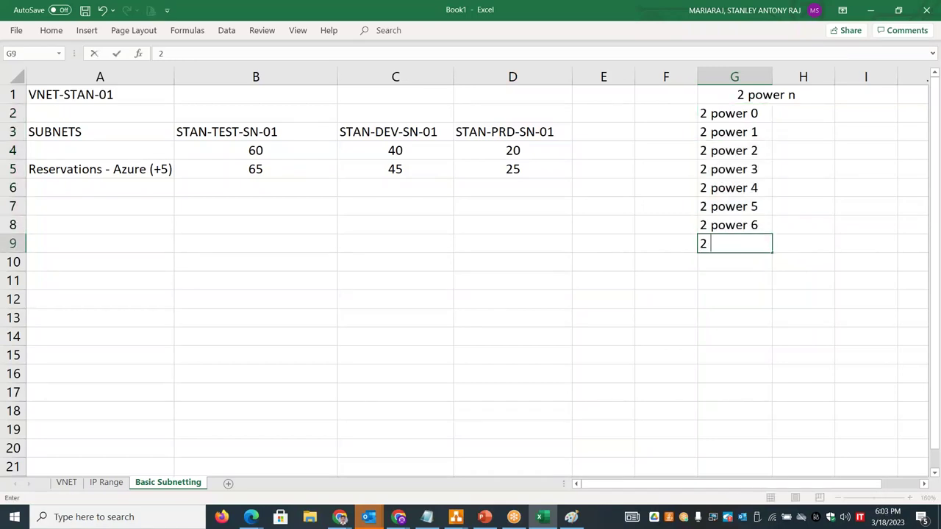
pyautogui.write('power 7')
pyautogui.press('Return')
pyautogui.write('2p')
pyautogui.press('BackSpace')
pyautogui.write('power 8')
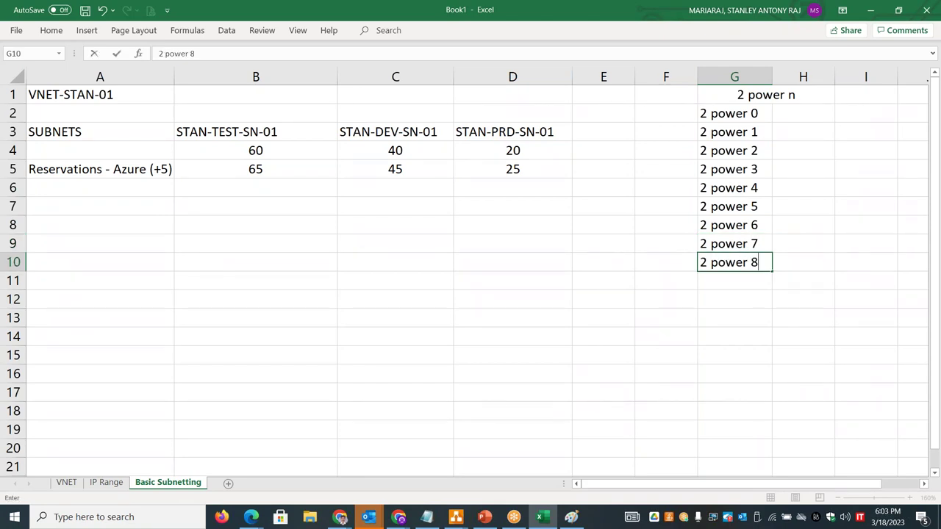
# - Enter the values 1, 2, 4, 8 and 16 in column H from H2
pyautogui.click(805, 117)
pyautogui.write('1')
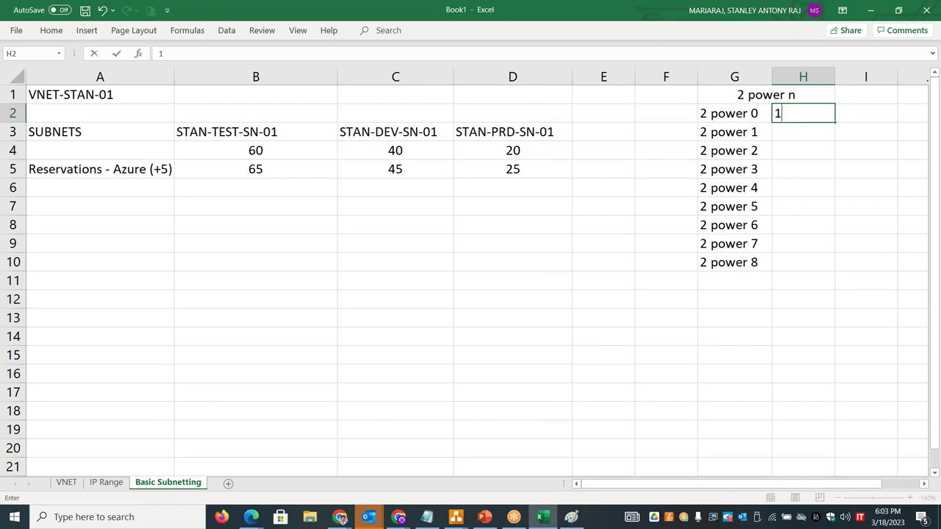
pyautogui.press('Return')
pyautogui.write('2')
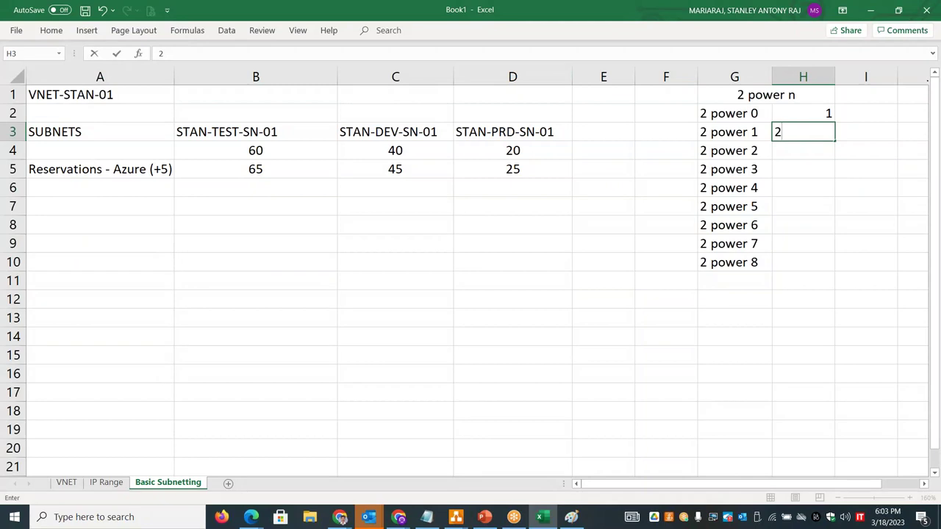
pyautogui.press('Return')
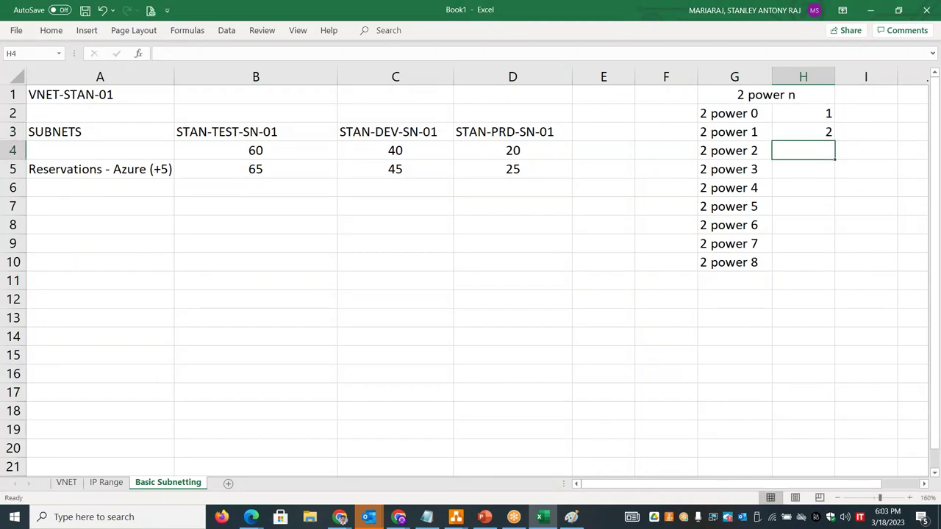
pyautogui.write('4')
pyautogui.press('Return')
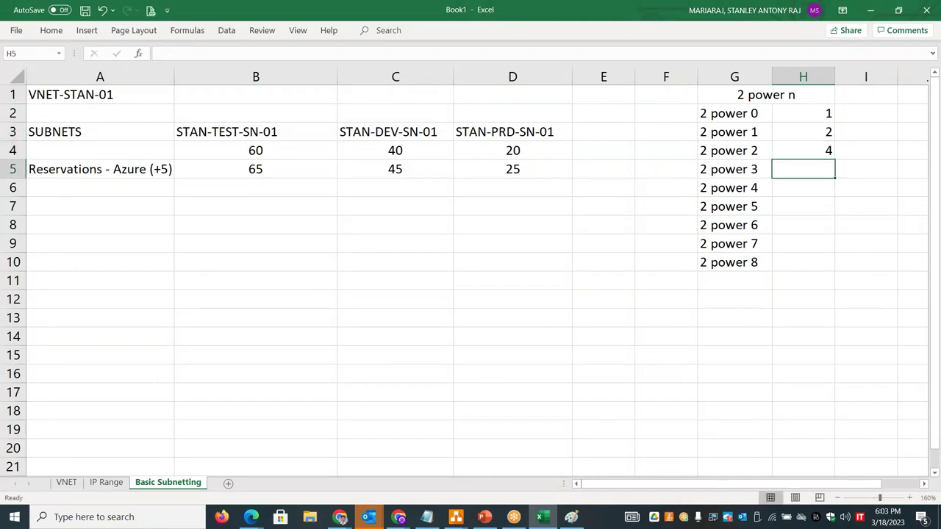
pyautogui.write('8')
pyautogui.press('Return')
pyautogui.write('16')
pyautogui.press('Return')
# - Continue column H with 32, 64, 128 and 256
pyautogui.write('32')
pyautogui.press('Return')
pyautogui.write('64')
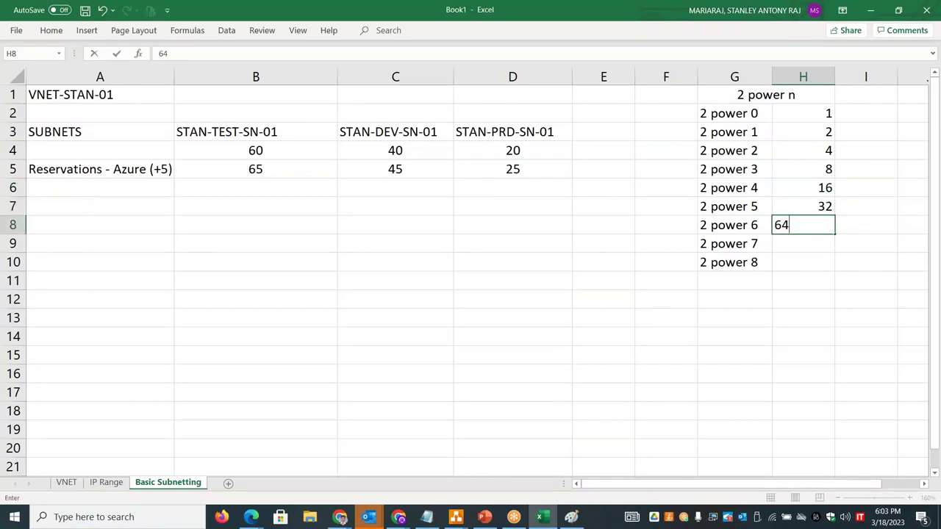
pyautogui.press('Return')
pyautogui.write('128')
pyautogui.press('Return')
pyautogui.write('256')
pyautogui.press('Return')
# - Add '2 power 9' and '2 power 10' with values 512 and 1024
pyautogui.press('Left')
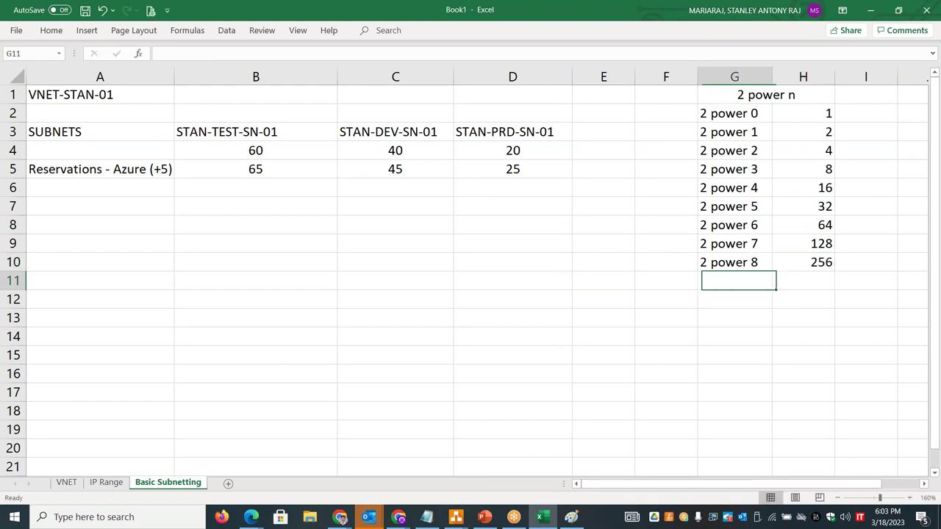
pyautogui.write('2 power 9')
pyautogui.press('Return')
pyautogui.write('2 power 10')
pyautogui.press('Right')
pyautogui.press('Up')
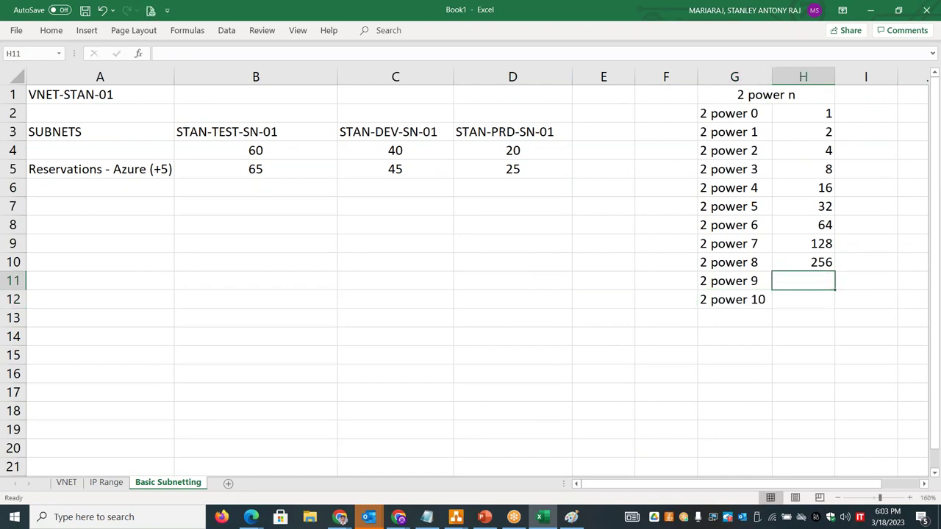
pyautogui.write('512')
pyautogui.press('Return')
pyautogui.write('10')
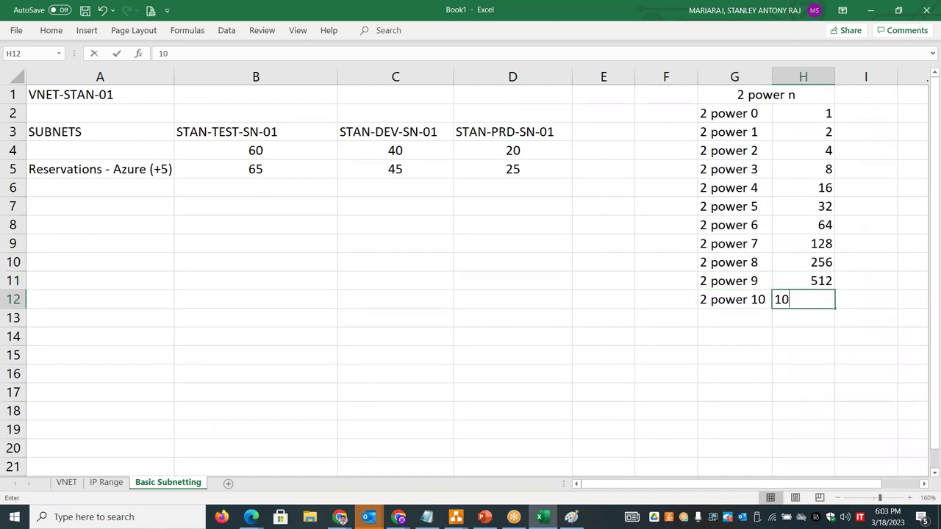
pyautogui.write('24')
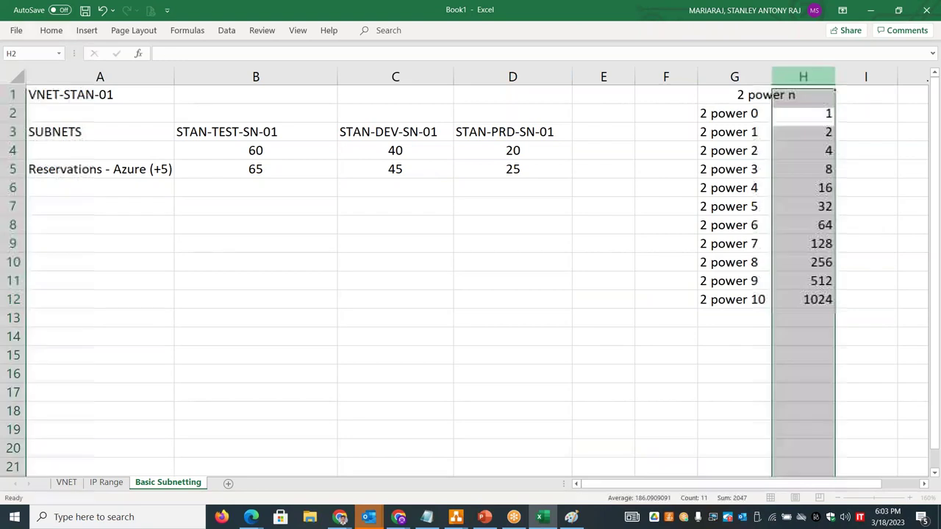
# - Centre the values in column H
pyautogui.click(806, 77)
pyautogui.click(52, 30)
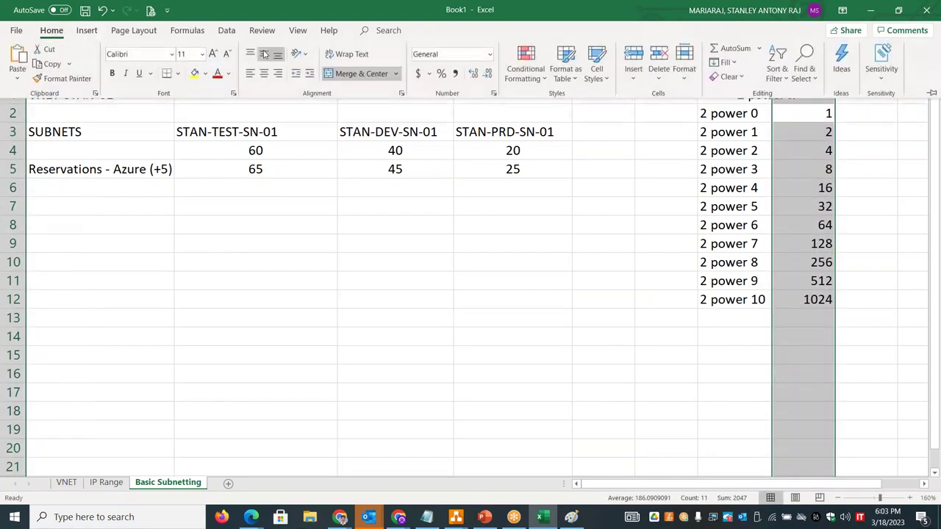
pyautogui.click(264, 74)
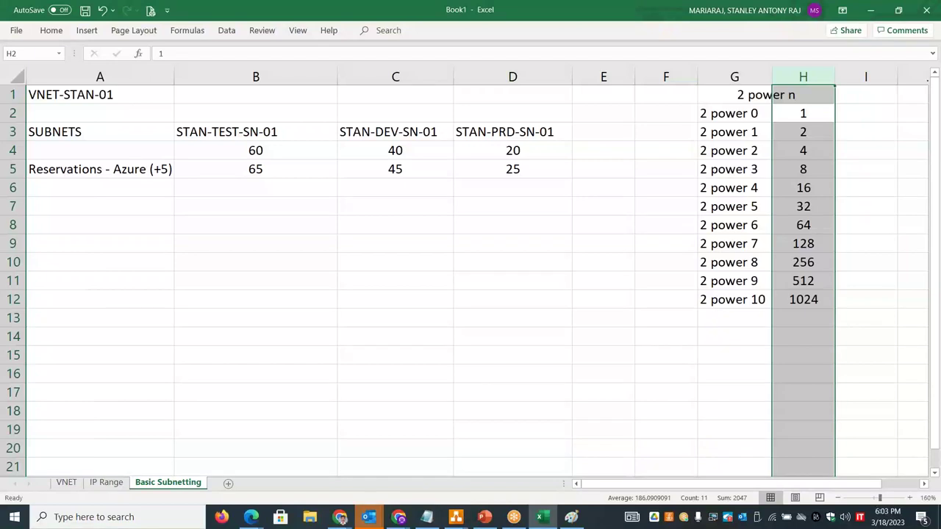
pyautogui.click(687, 409)
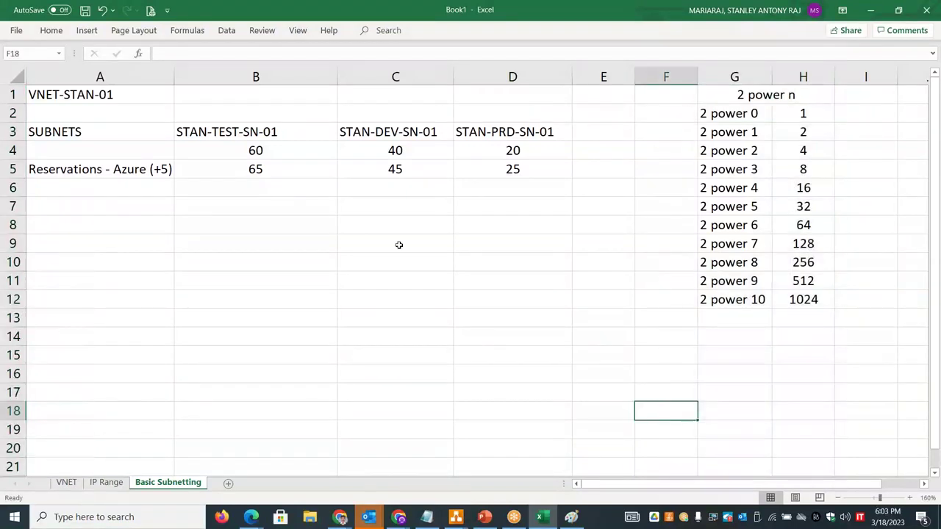
pyautogui.click(259, 170)
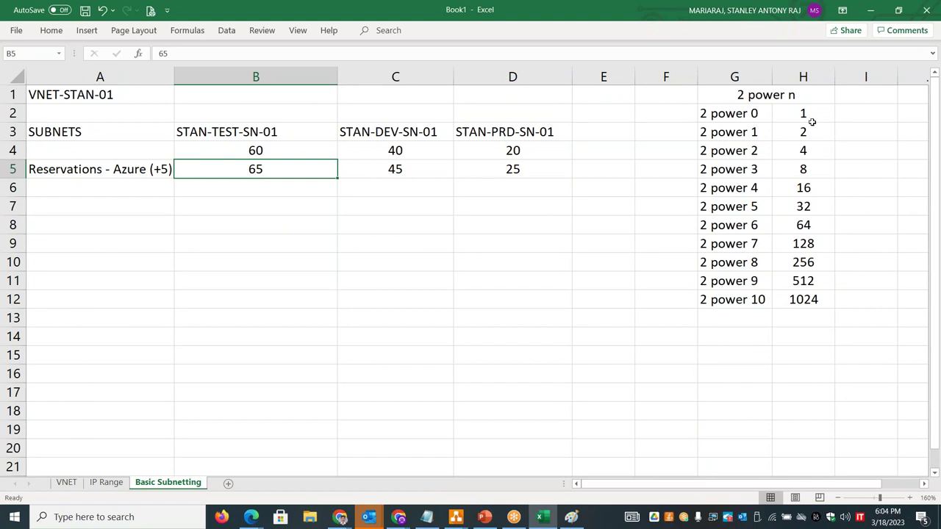
pyautogui.moveTo(807, 114); pyautogui.dragTo(799, 300)
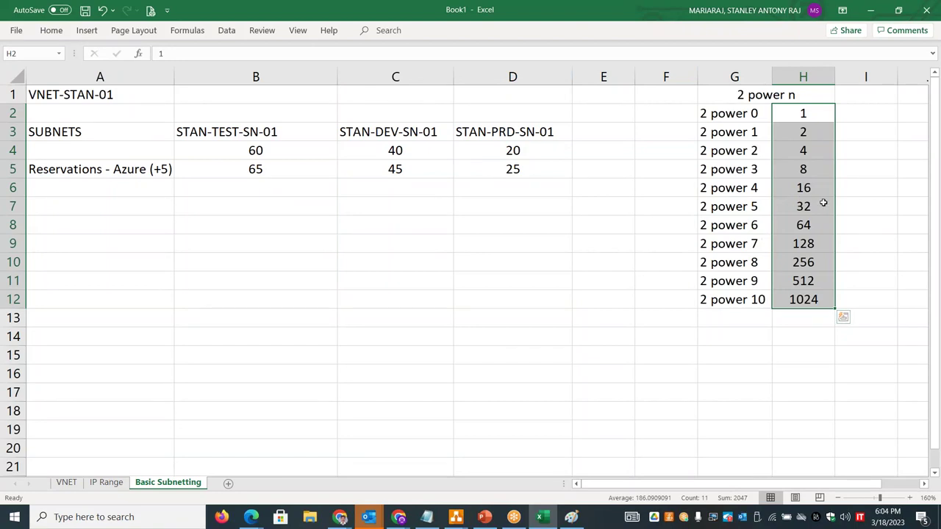
pyautogui.click(856, 219)
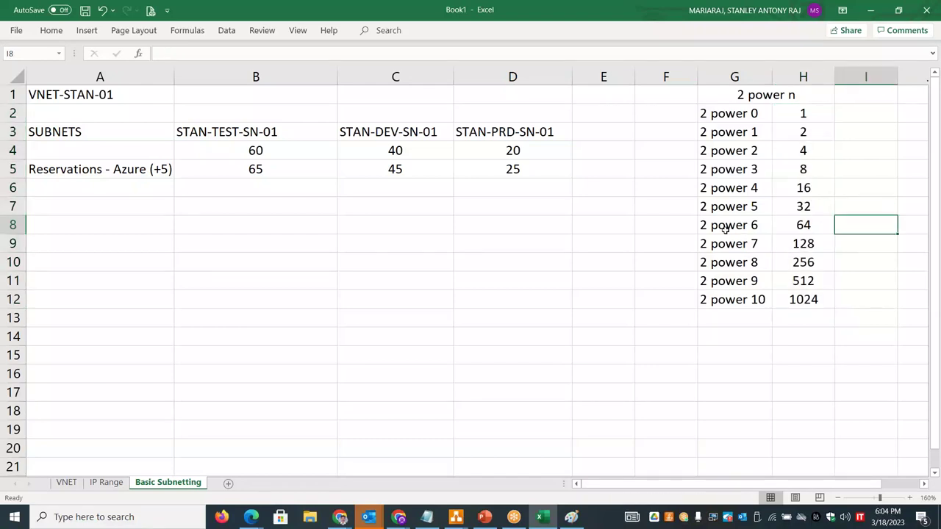
pyautogui.click(804, 225)
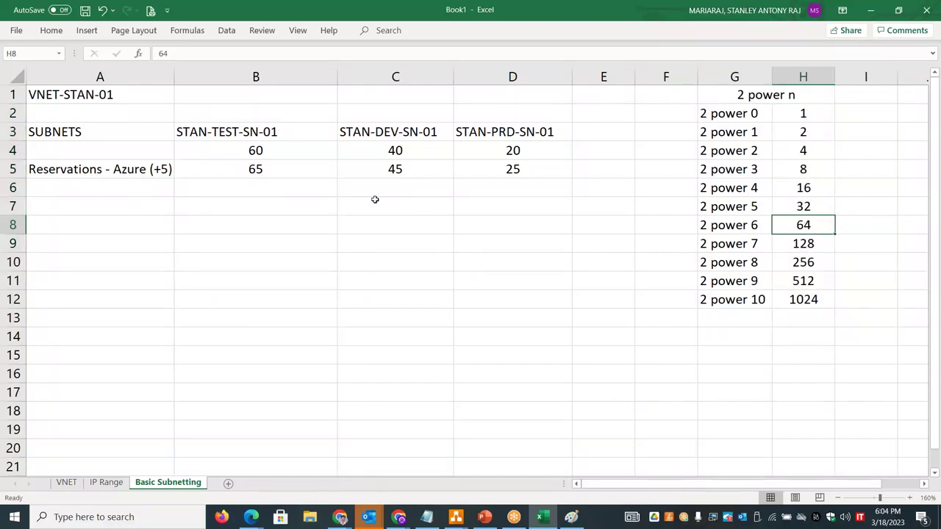
pyautogui.click(287, 171)
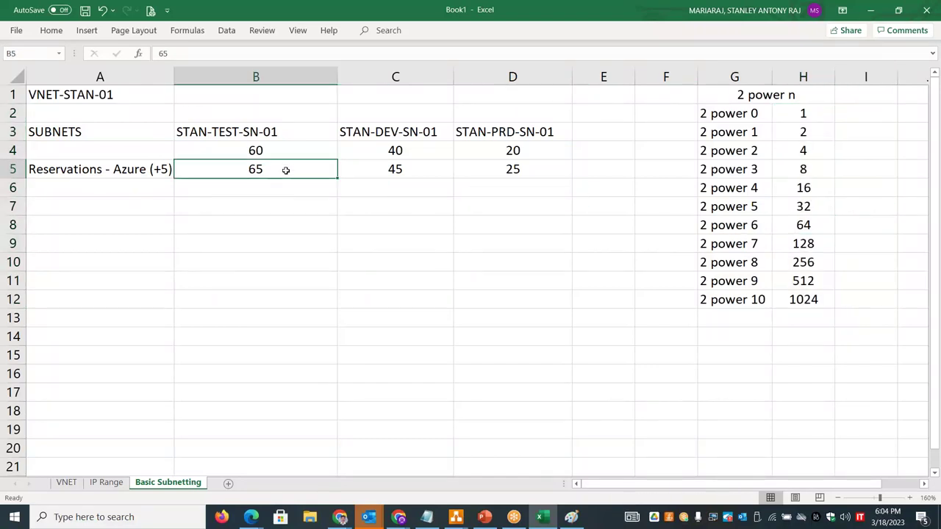
pyautogui.click(815, 209)
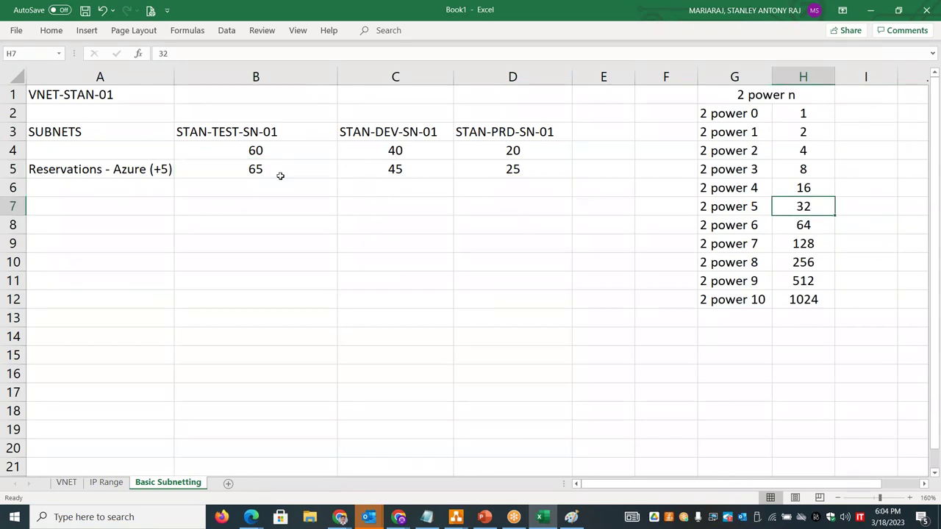
pyautogui.click(808, 242)
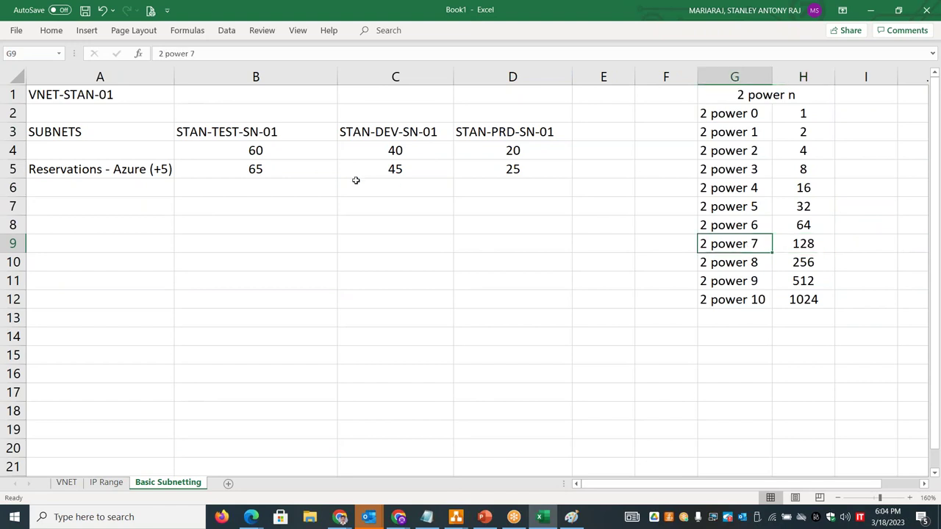
# - Type '2 power 7 - 128 IP addresses' in B6 and widen column B to fit
pyautogui.click(257, 189)
pyautogui.write('2 po')
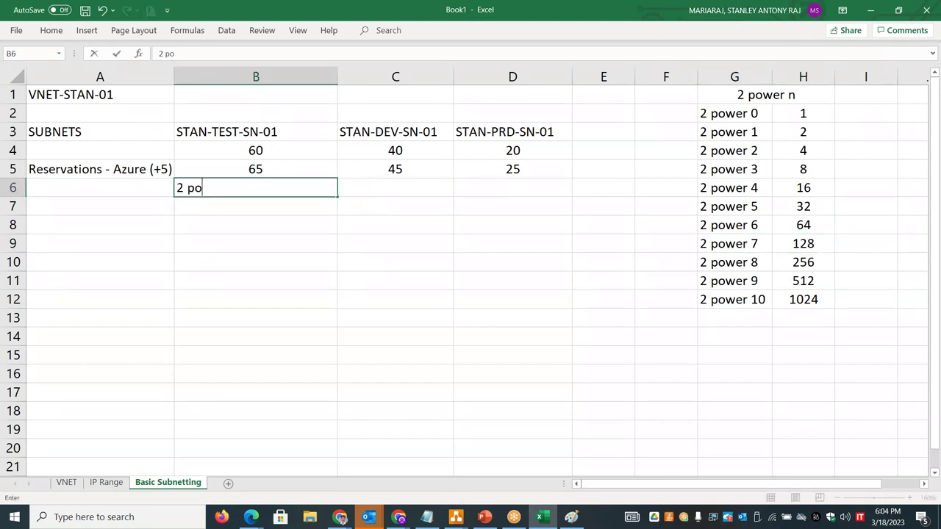
pyautogui.write('wer 7 - 128 IP addresses')
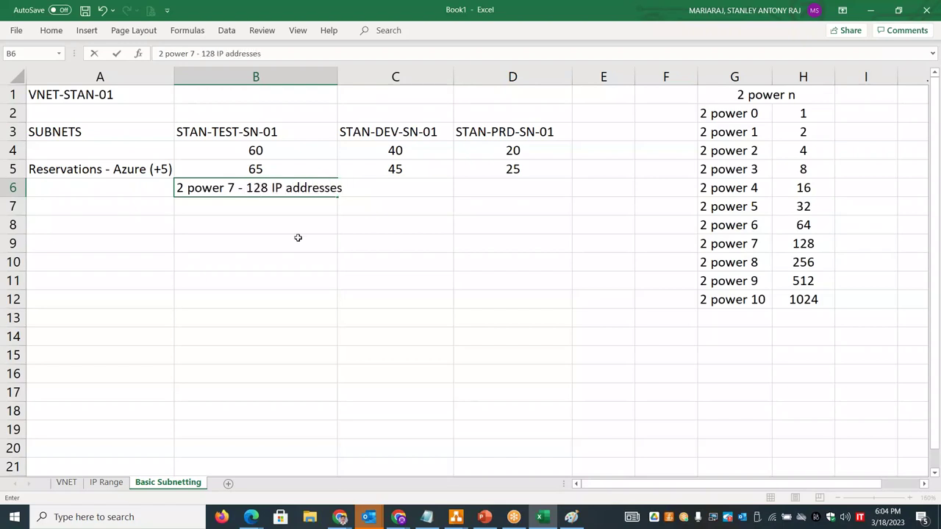
pyautogui.click(323, 88)
pyautogui.moveTo(336, 77); pyautogui.dragTo(351, 77)
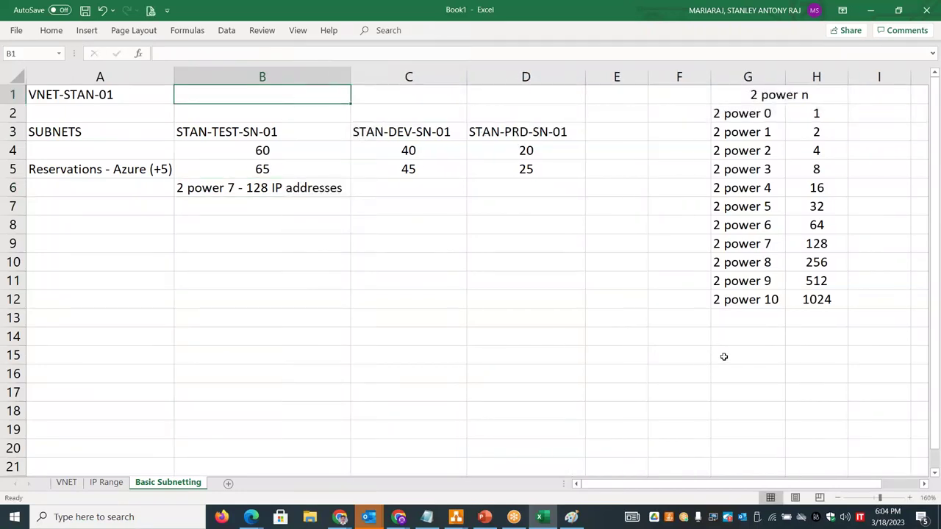
# - Point out 256 and 1024 in the powers table, then select empty space below the tables
pyautogui.click(828, 267)
pyautogui.click(829, 300)
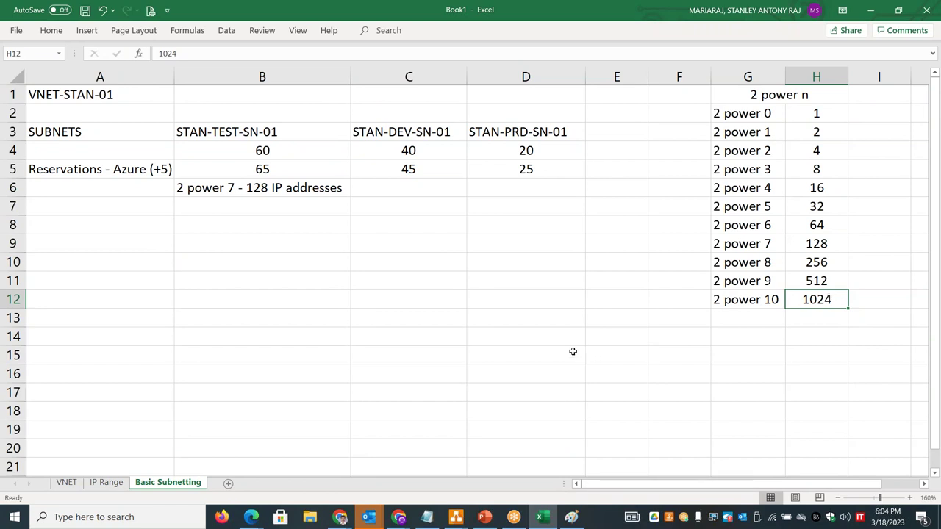
pyautogui.click(538, 334)
pyautogui.moveTo(539, 334); pyautogui.dragTo(724, 387)
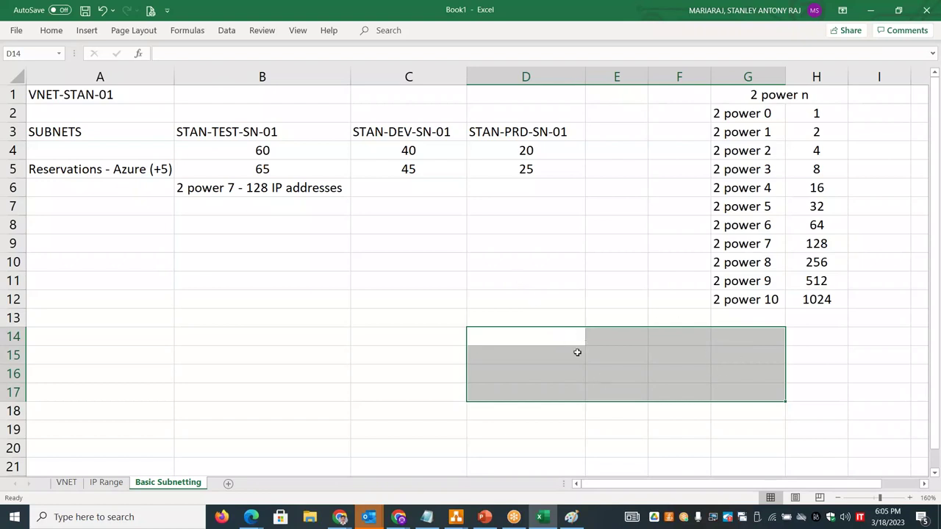
pyautogui.click(528, 333)
pyautogui.moveTo(524, 333); pyautogui.dragTo(794, 412)
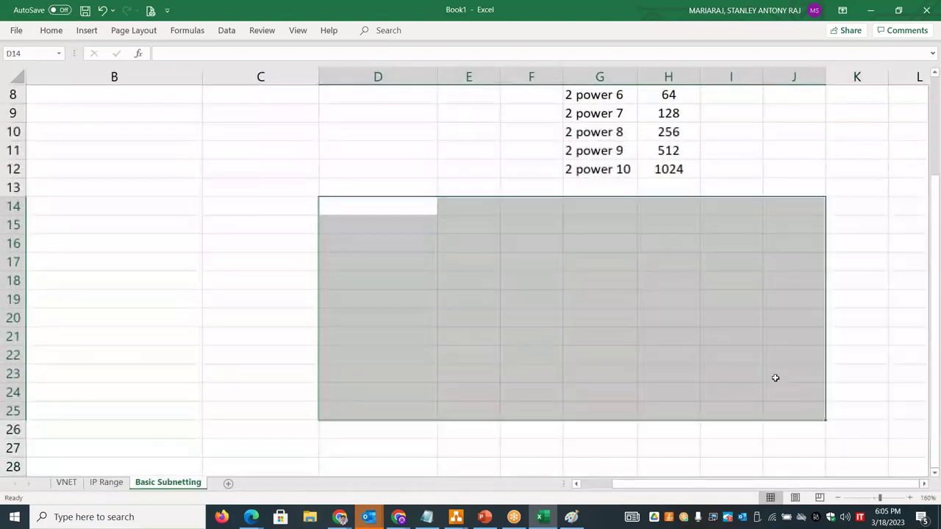
pyautogui.click(797, 168)
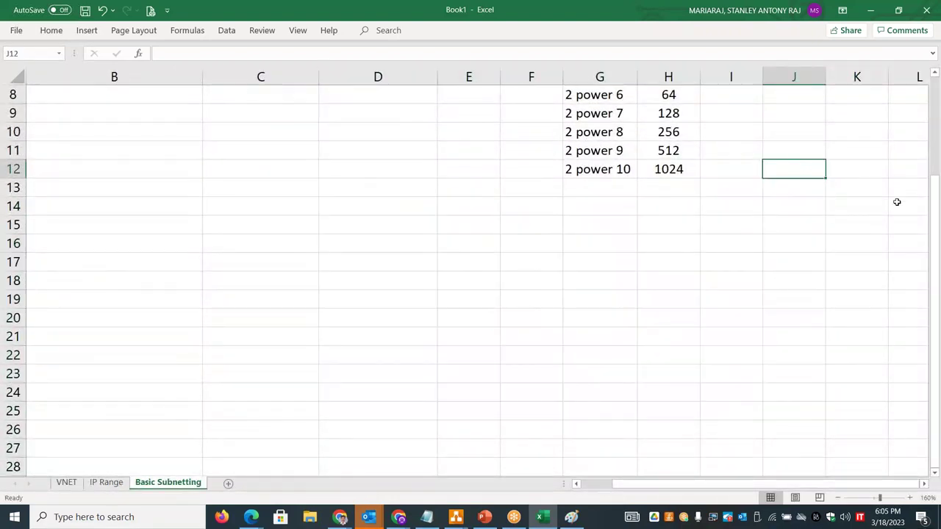
pyautogui.moveTo(936, 239); pyautogui.dragTo(938, 144)
pyautogui.moveTo(657, 483); pyautogui.dragTo(625, 483)
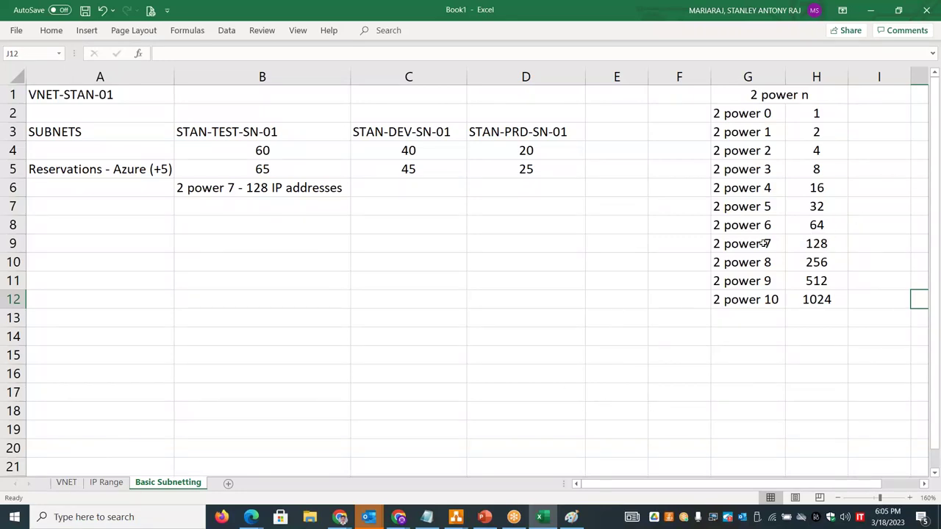
pyautogui.click(826, 245)
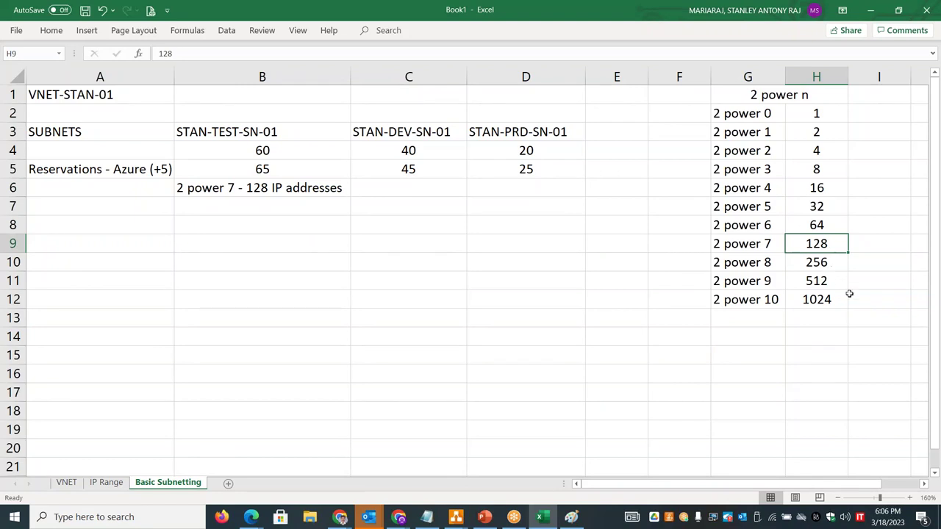
pyautogui.click(416, 171)
pyautogui.click(826, 225)
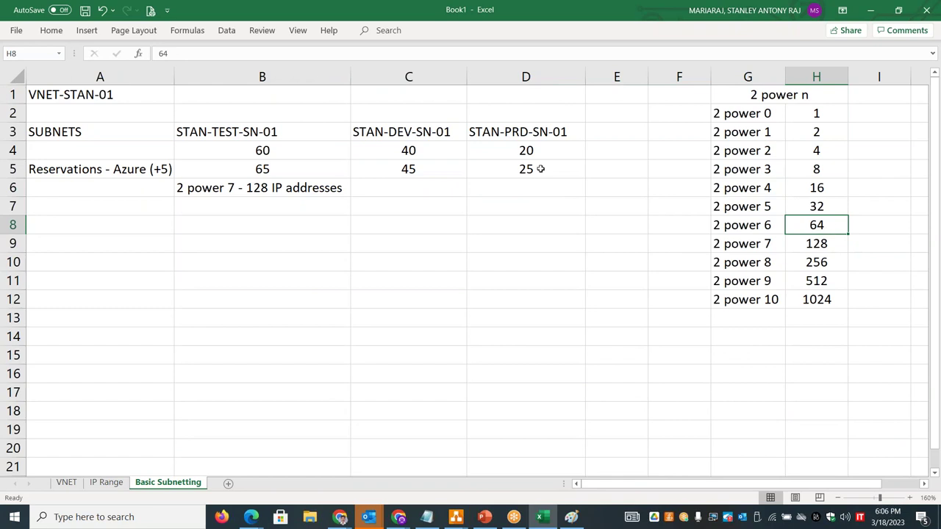
pyautogui.click(421, 188)
# - Enter '2 power 6 - 64 IP's' in C6 and '2 power 5 - 32 IP's' in D6
pyautogui.write('2 power 6 -')
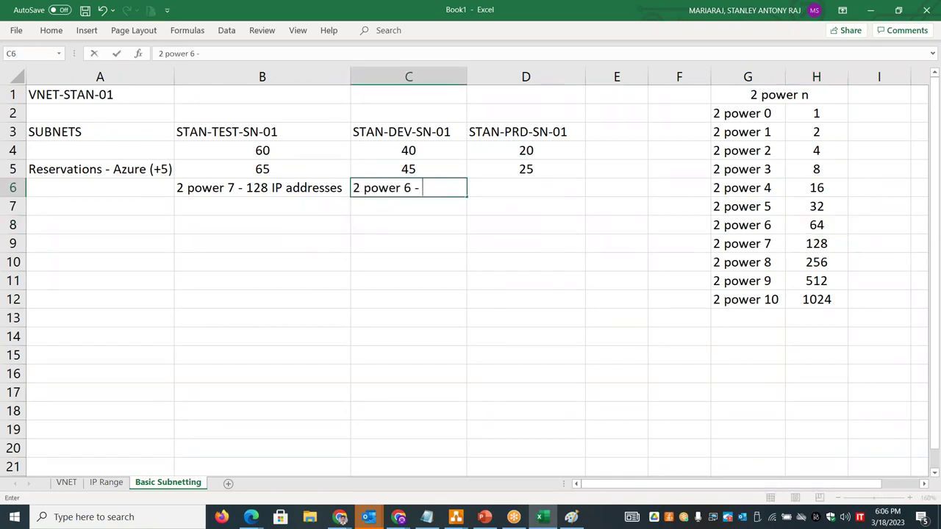
pyautogui.write(" 64 IP's")
pyautogui.press('Tab')
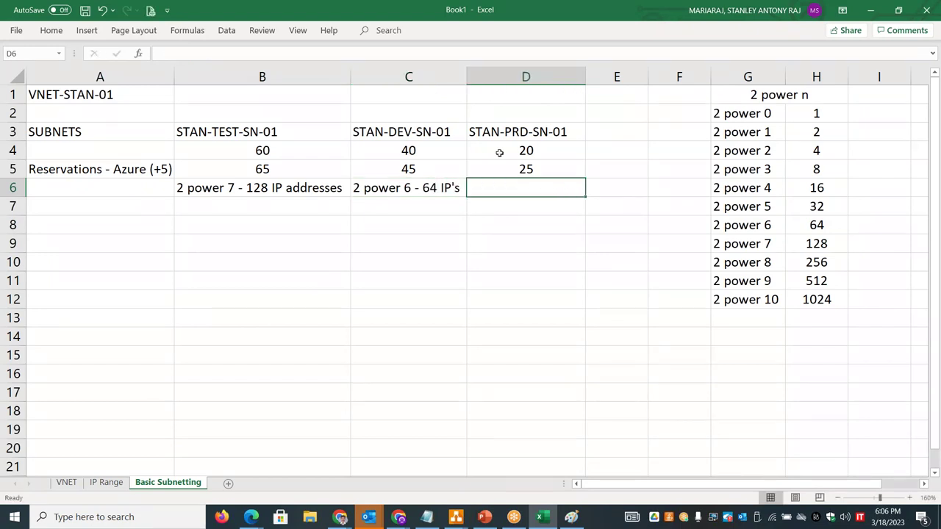
pyautogui.click(822, 210)
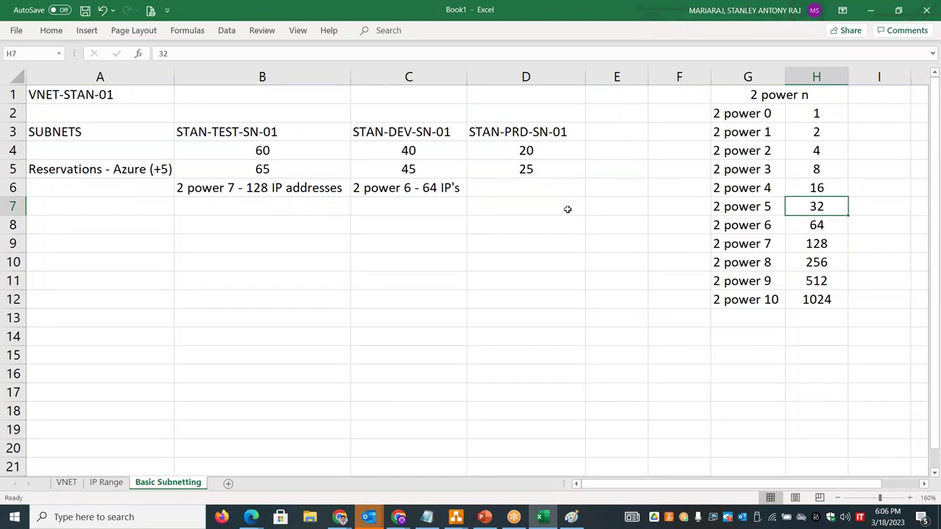
pyautogui.click(517, 191)
pyautogui.write('2 power ')
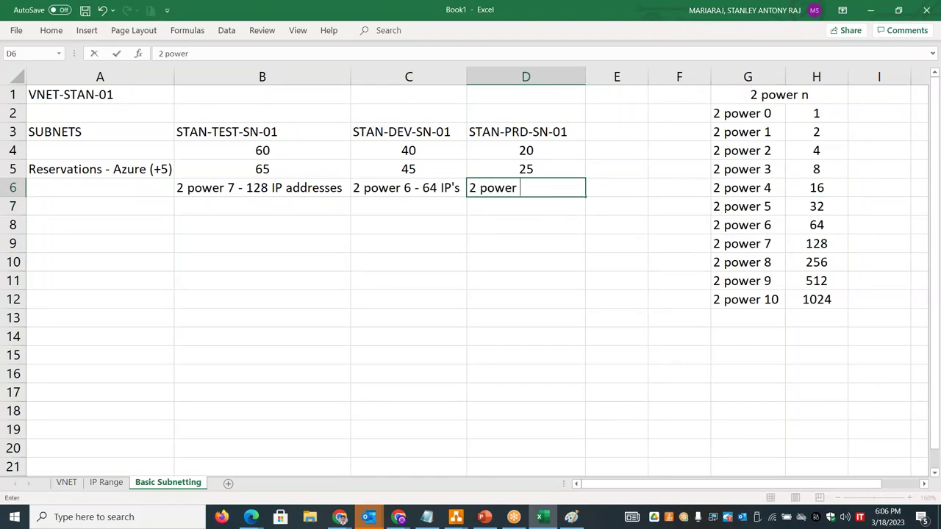
pyautogui.write('5 -')
pyautogui.click(804, 223)
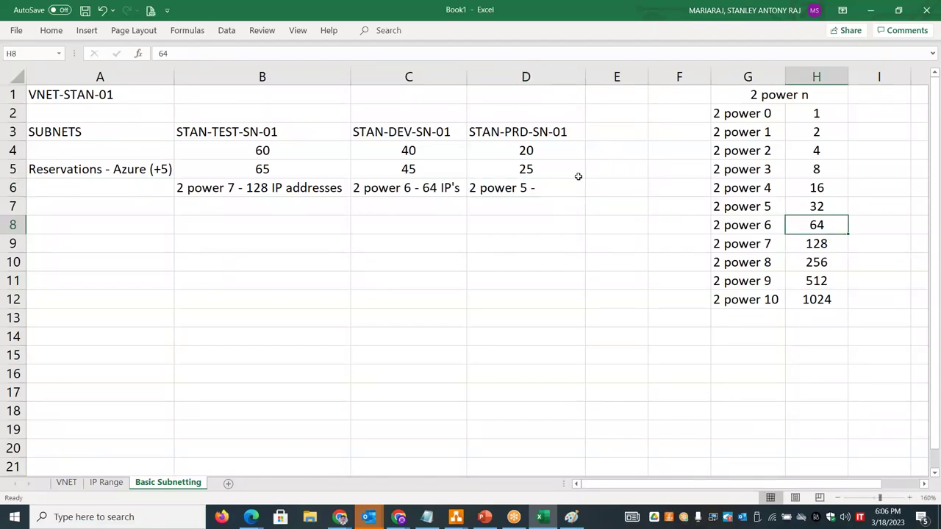
pyautogui.click(554, 185)
pyautogui.doubleClick(554, 186)
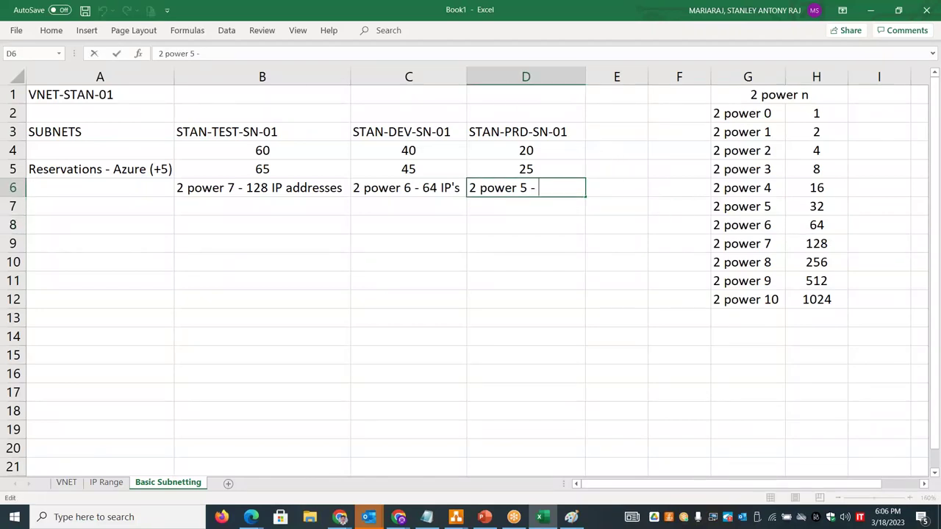
pyautogui.write("32 IP's")
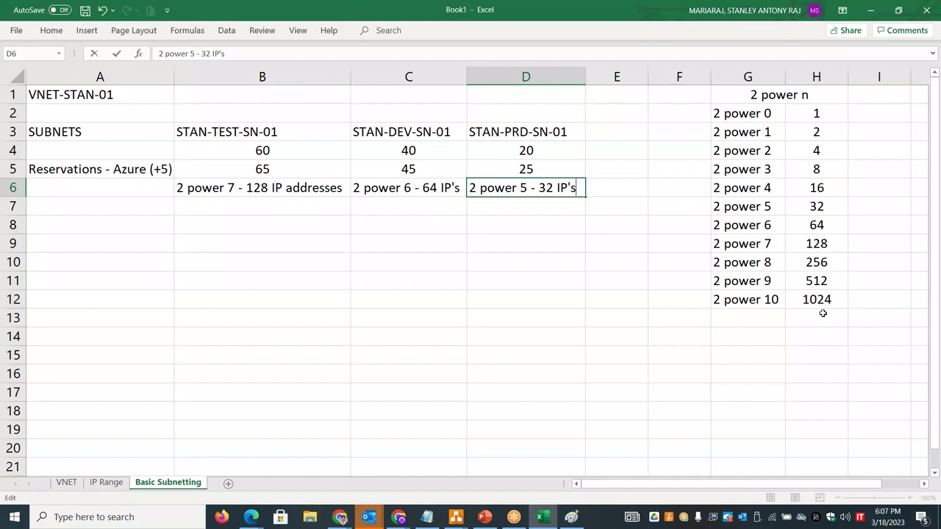
pyautogui.click(645, 389)
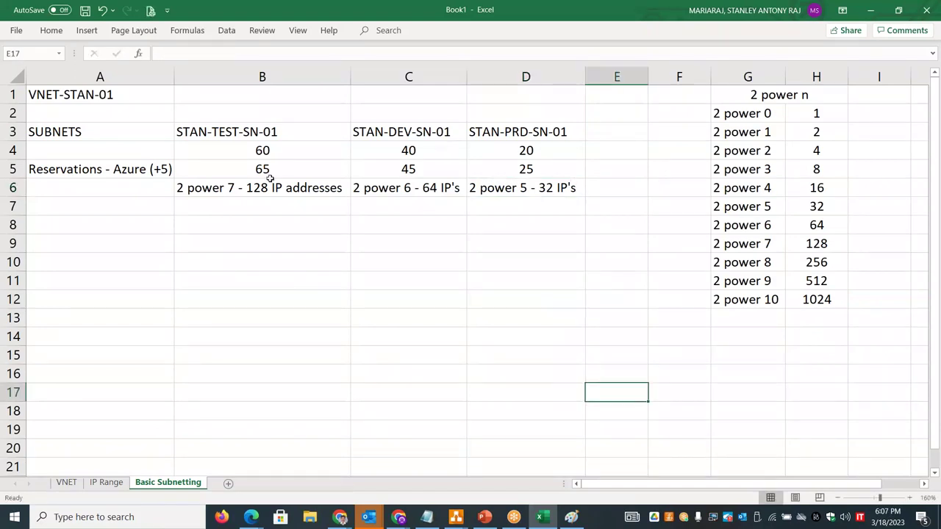
pyautogui.moveTo(745, 114); pyautogui.dragTo(750, 300)
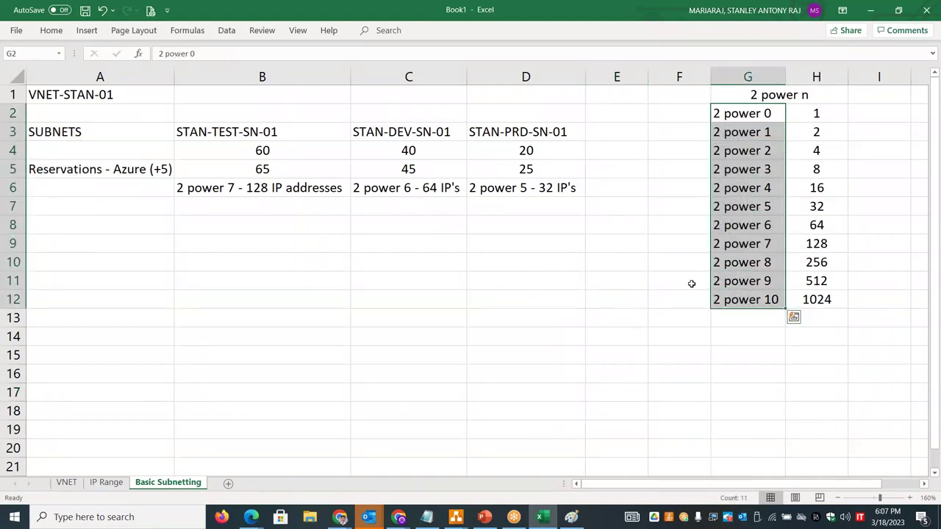
pyautogui.moveTo(302, 187); pyautogui.dragTo(528, 188)
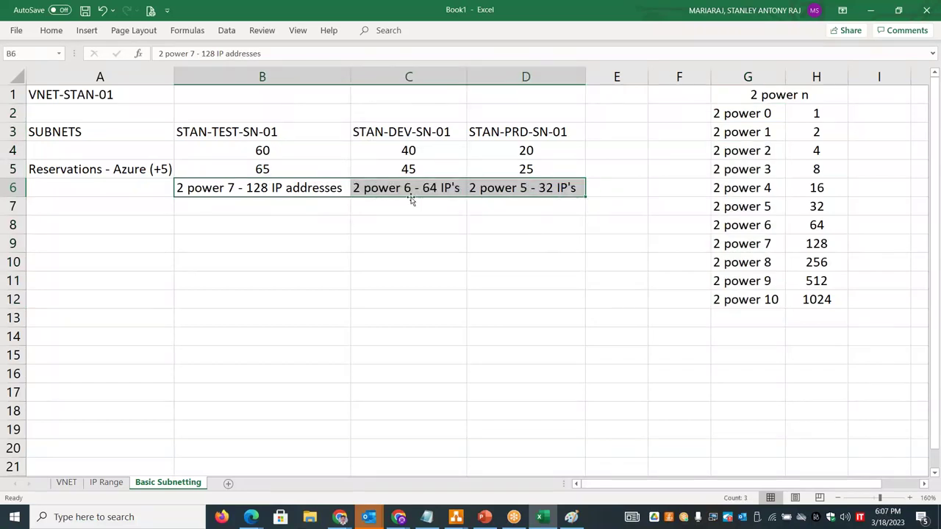
# - Type 'CIDR Value' in A7, check the IP Range sheet, then return to Basic Subnetting
pyautogui.click(147, 203)
pyautogui.write('CIDR Value')
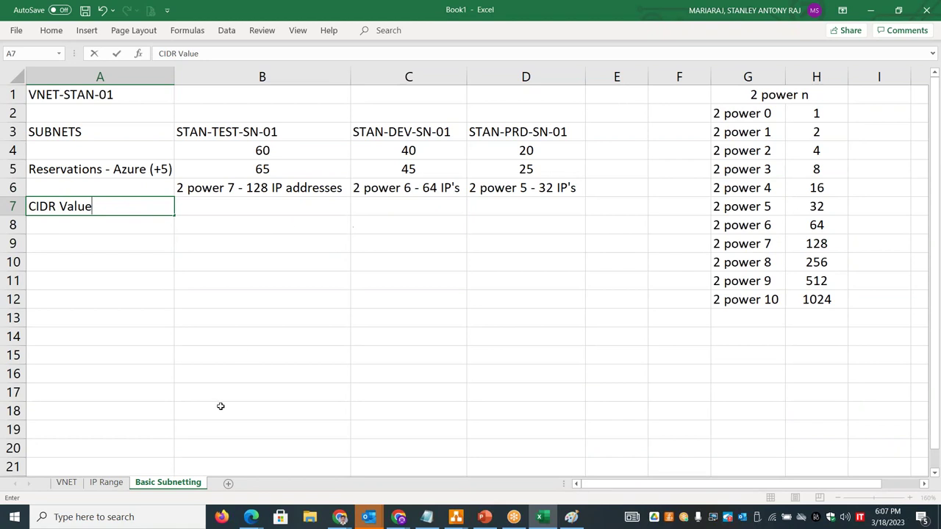
pyautogui.click(112, 487)
pyautogui.click(107, 483)
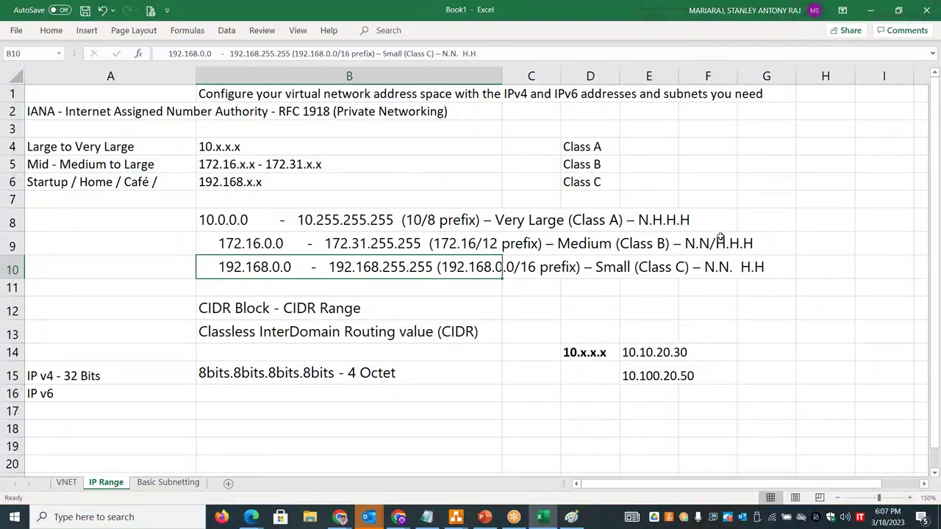
pyautogui.click(179, 485)
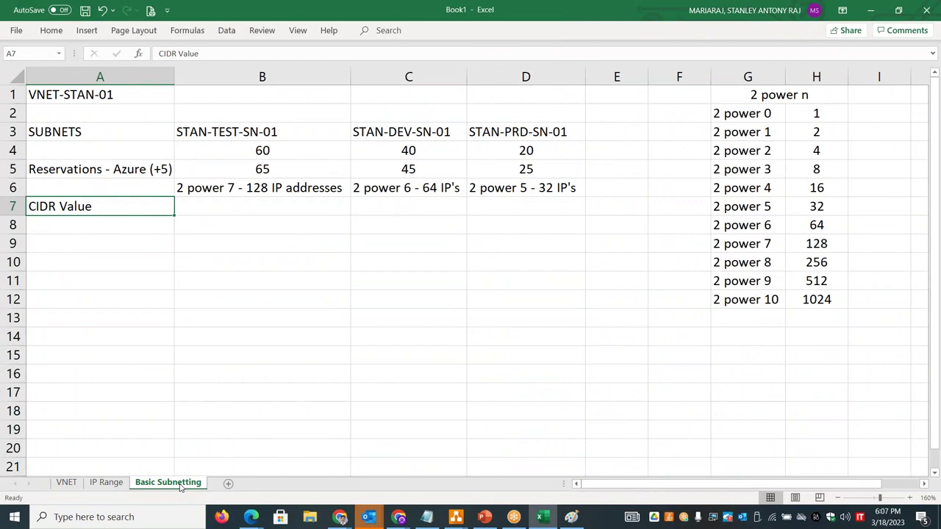
# - Type an 'N.N.H.H' note in A12, then delete it
pyautogui.click(96, 299)
pyautogui.write('N')
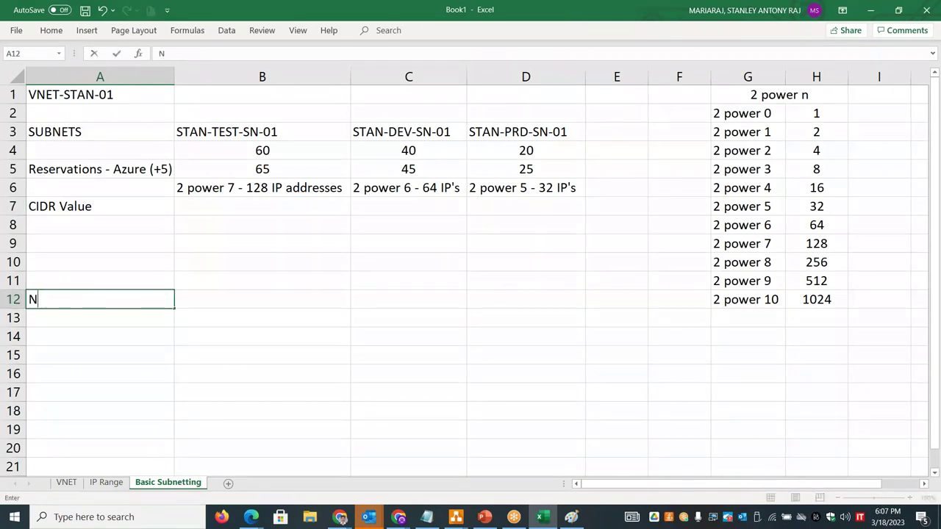
pyautogui.write('.N.H>H')
pyautogui.press('BackSpace')
pyautogui.press('BackSpace')
pyautogui.write('.H')
pyautogui.moveTo(91, 300); pyautogui.dragTo(54, 300)
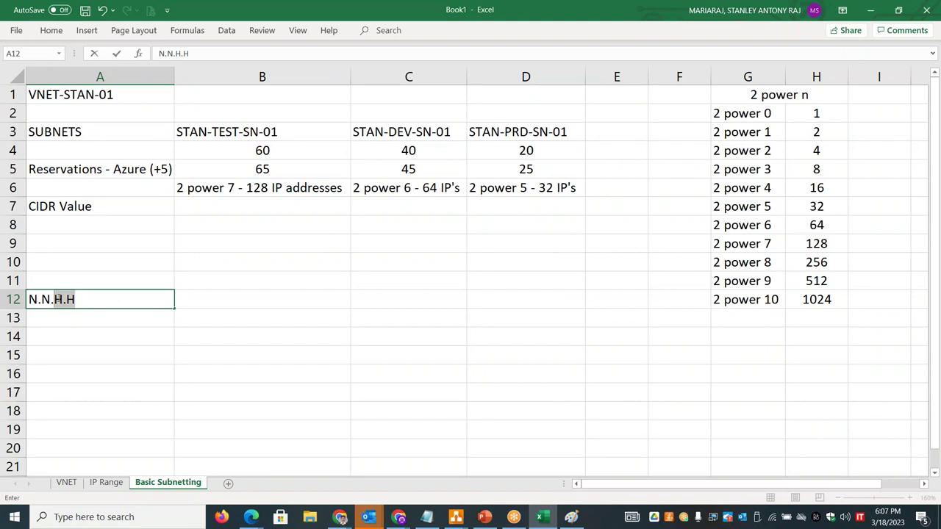
pyautogui.moveTo(52, 299); pyautogui.dragTo(16, 299)
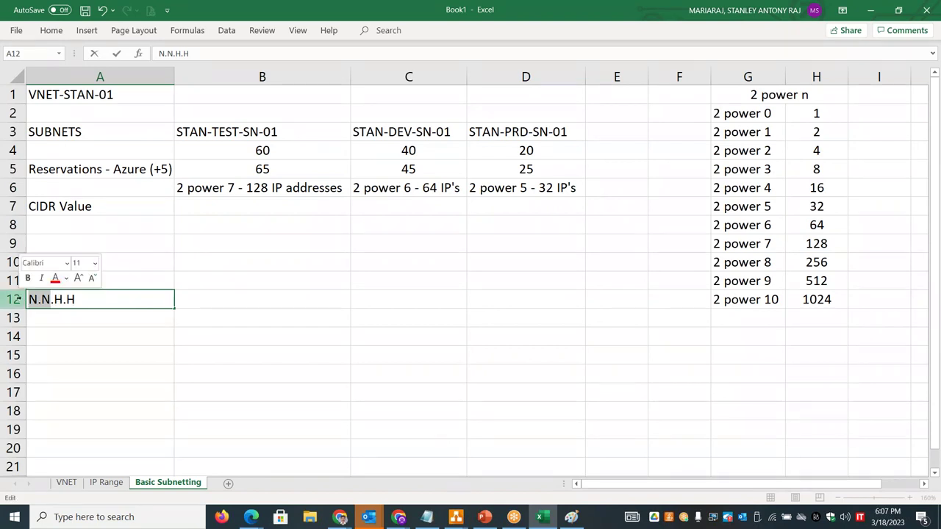
pyautogui.moveTo(87, 299); pyautogui.dragTo(28, 299)
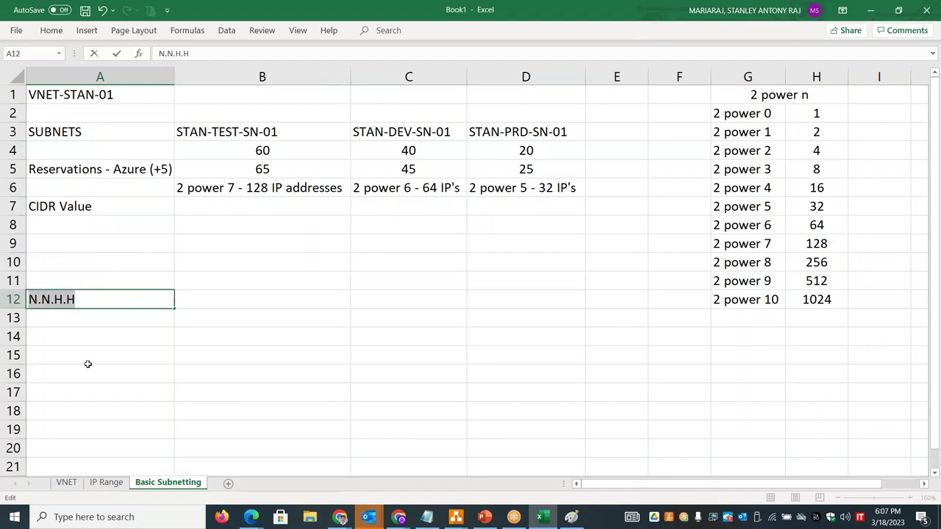
pyautogui.press('Delete')
# - Bold the exponents 7, 6 and 5 in the B6, C6 and D6 size notes
pyautogui.click(251, 210)
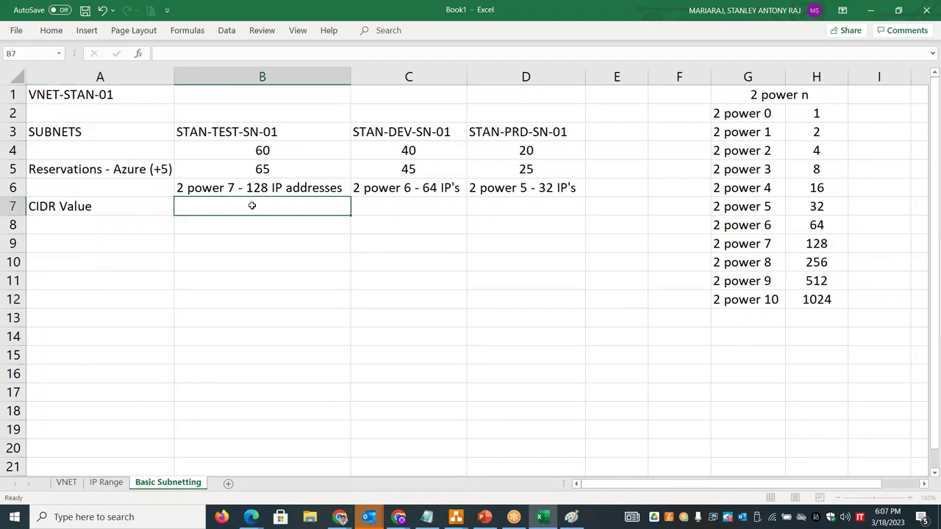
pyautogui.doubleClick(227, 189)
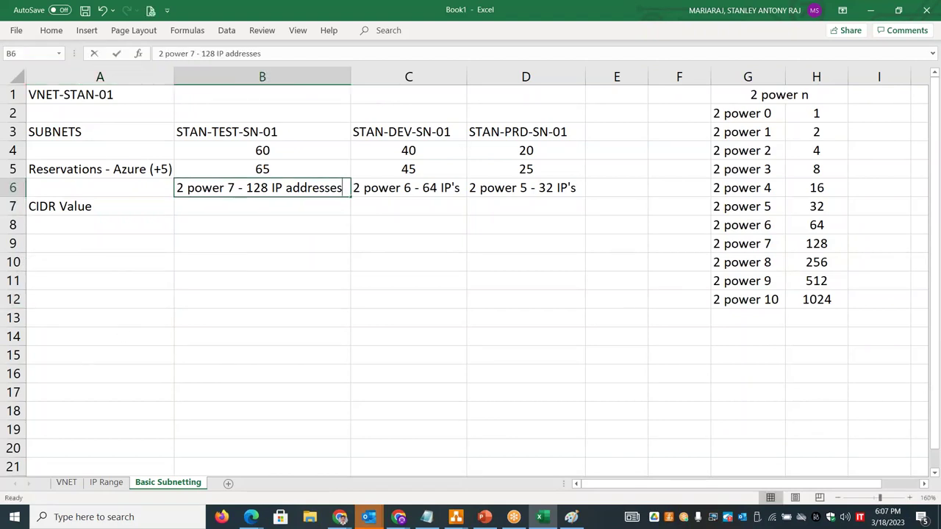
pyautogui.moveTo(227, 188); pyautogui.dragTo(234, 188)
pyautogui.hotkey('ctrl', 'b')
pyautogui.doubleClick(408, 188)
pyautogui.moveTo(404, 188); pyautogui.dragTo(415, 188)
pyautogui.hotkey('ctrl', 'b')
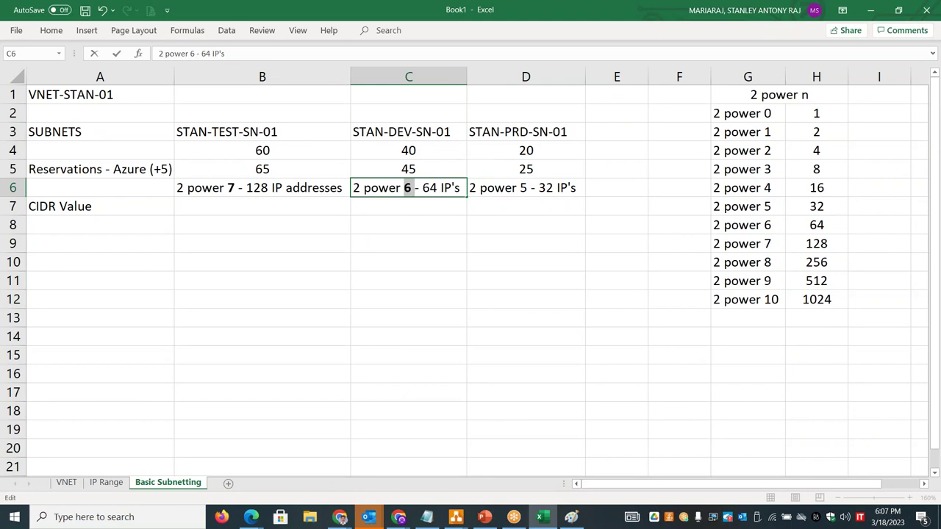
pyautogui.doubleClick(519, 188)
pyautogui.moveTo(517, 188); pyautogui.dragTo(528, 189)
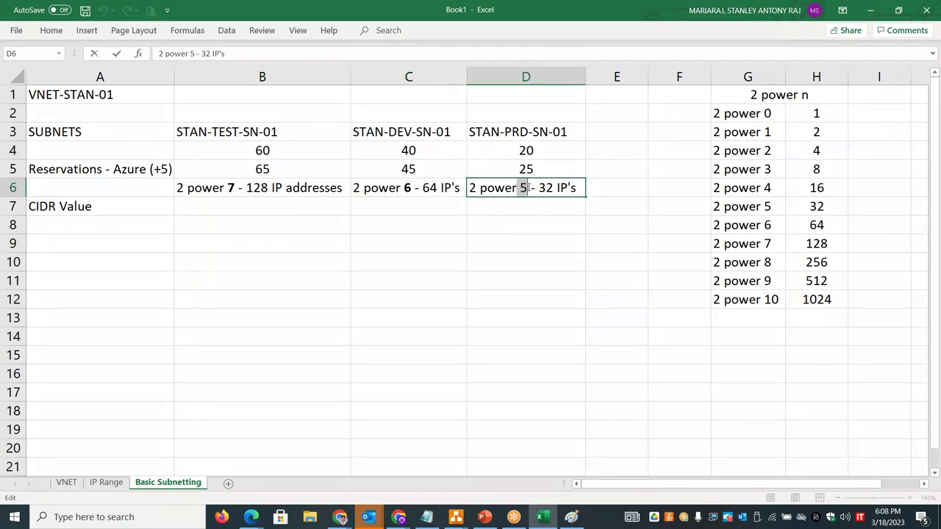
pyautogui.hotkey('ctrl', 'b')
pyautogui.click(114, 208)
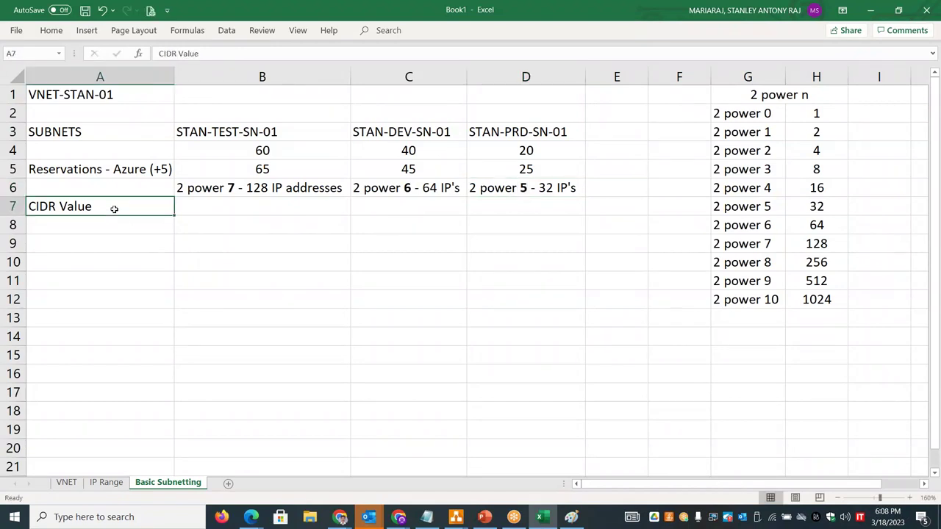
# - Enter the test subnet's CIDR value /25 in B7
pyautogui.click(246, 204)
pyautogui.write('/25')
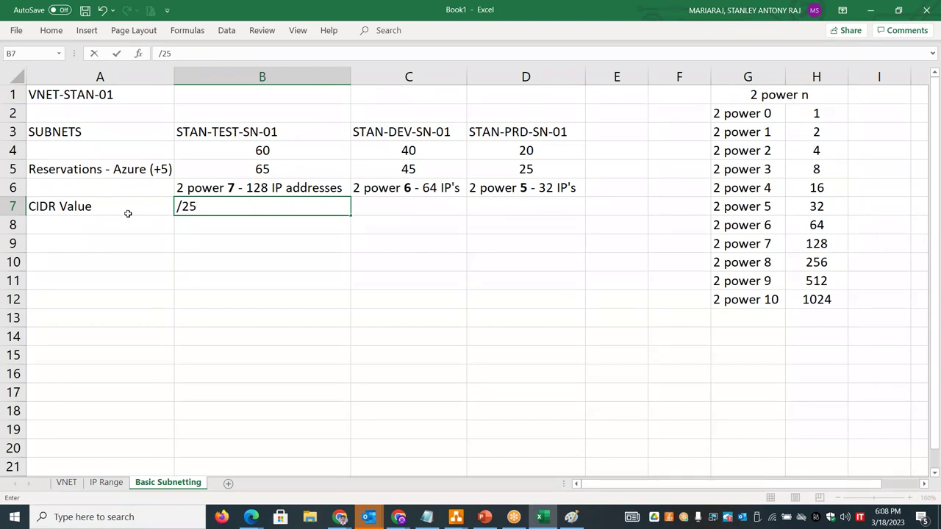
pyautogui.moveTo(223, 206); pyautogui.dragTo(175, 207)
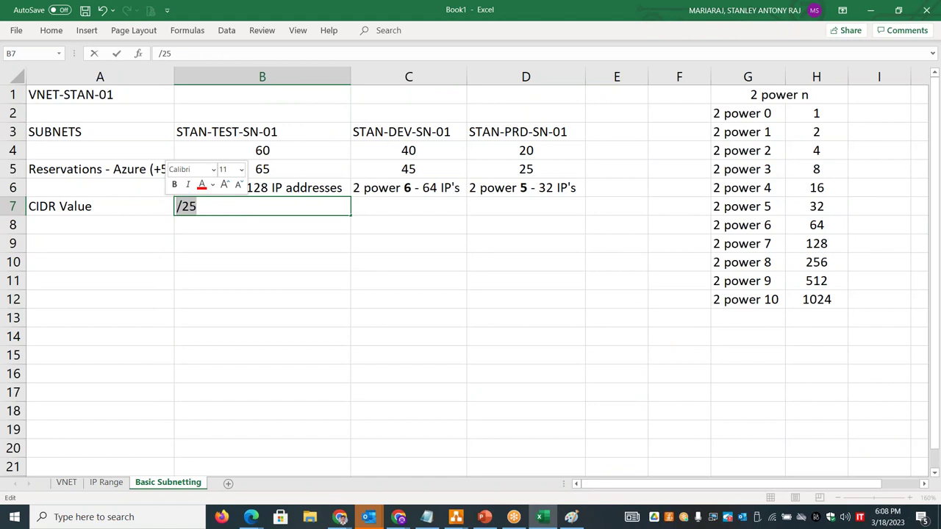
pyautogui.click(249, 311)
# - Enter the VNet address 192.168.200.0/ in B1 and select B7:D10
pyautogui.write('192.168.')
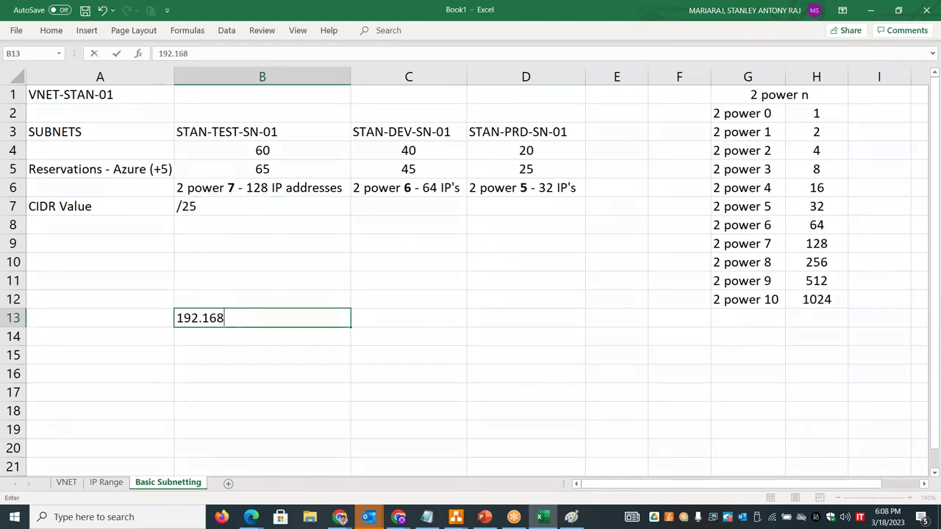
pyautogui.press('BackSpace')
pyautogui.press('BackSpace')
pyautogui.press('BackSpace')
pyautogui.press('BackSpace')
pyautogui.press('BackSpace')
pyautogui.press('BackSpace')
pyautogui.press('BackSpace')
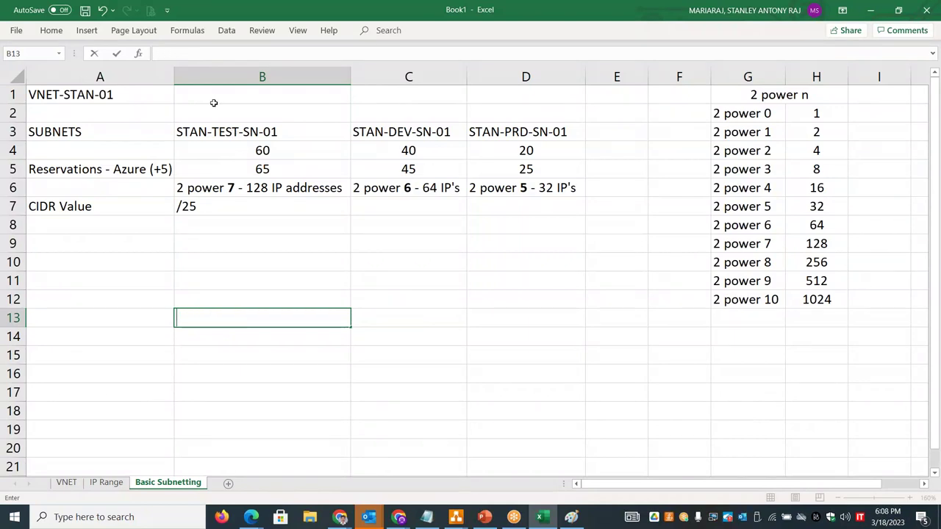
pyautogui.click(213, 99)
pyautogui.write('192.168')
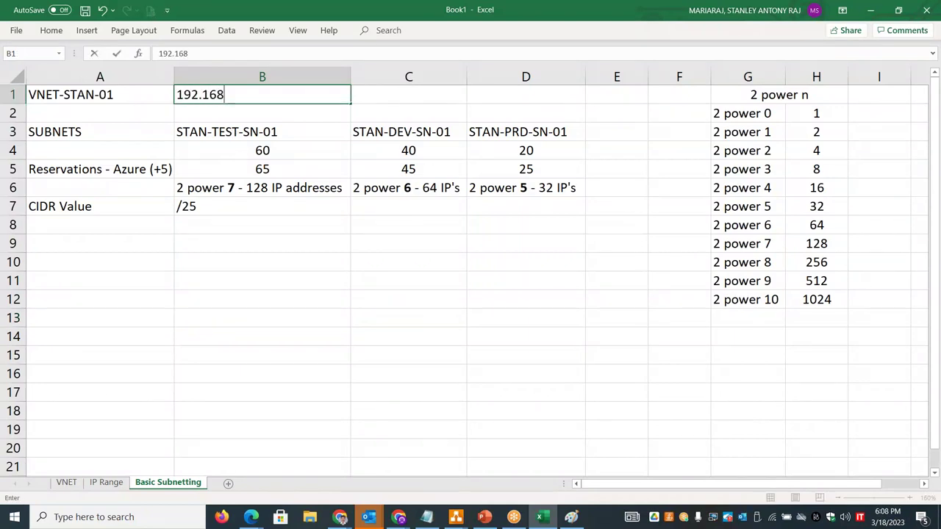
pyautogui.write('.200.0/')
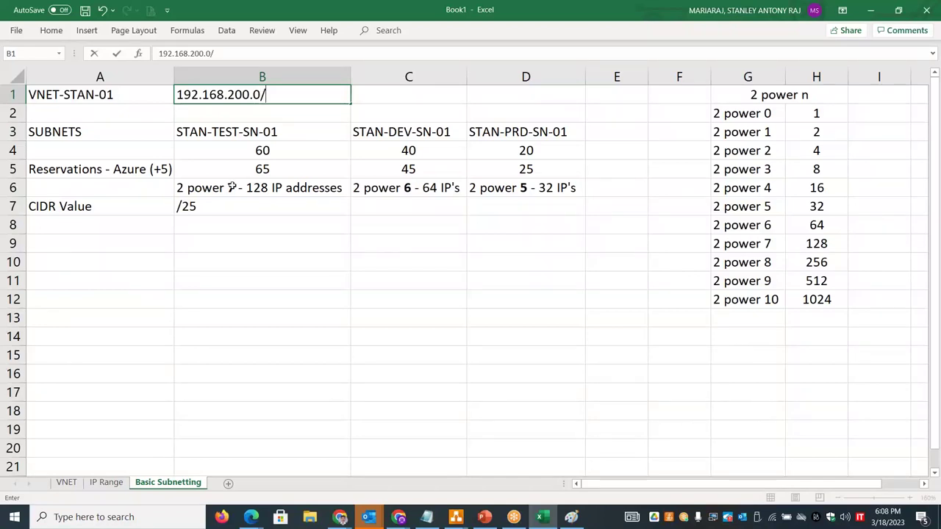
pyautogui.click(231, 209)
pyautogui.moveTo(232, 208); pyautogui.dragTo(501, 258)
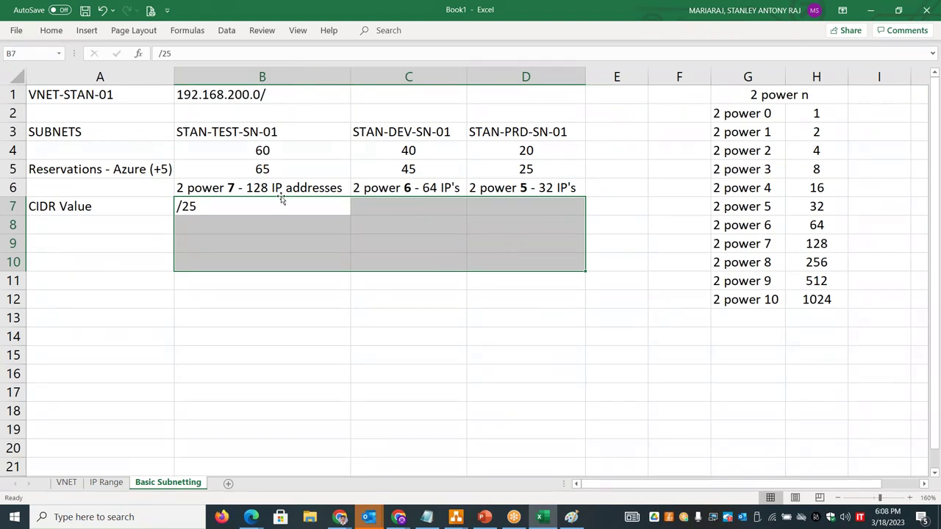
# - Centre-align the values in the selected B7:D10 range
pyautogui.click(53, 32)
pyautogui.click(263, 54)
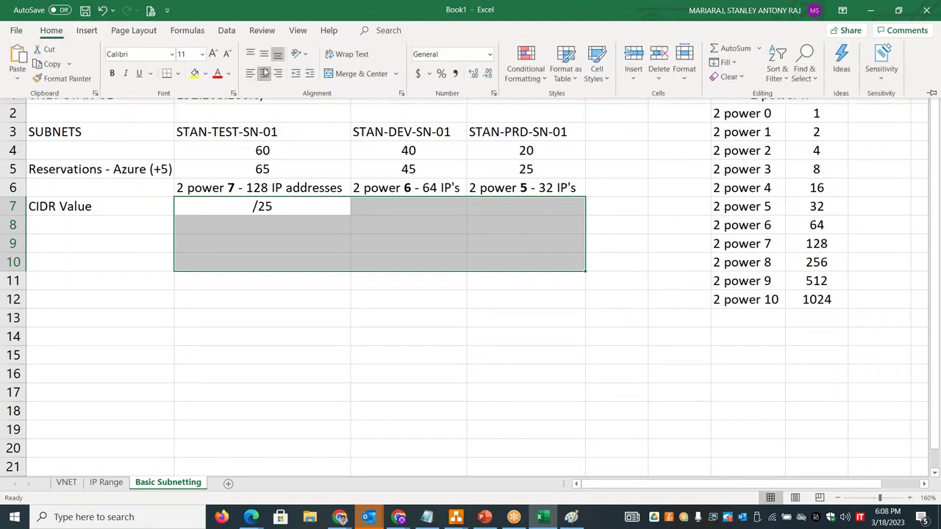
pyautogui.click(261, 193)
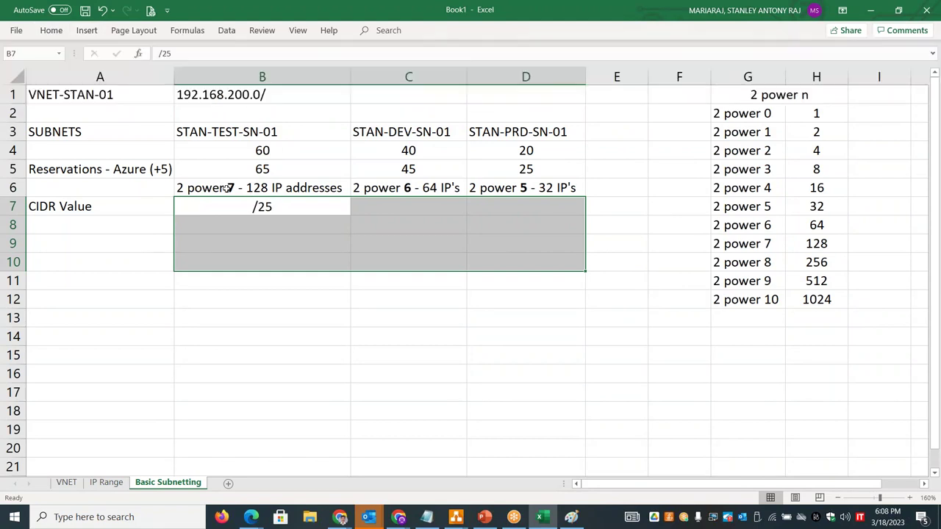
pyautogui.doubleClick(227, 188)
pyautogui.moveTo(238, 188); pyautogui.dragTo(226, 188)
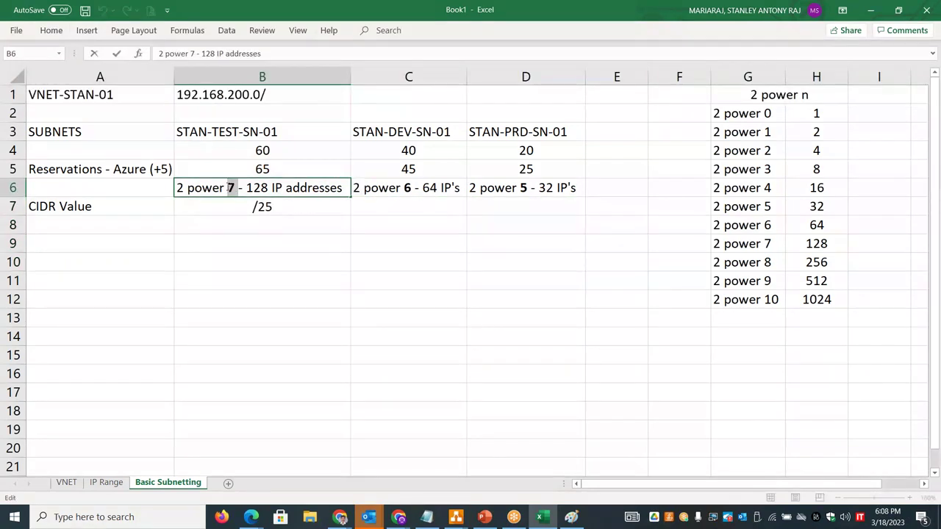
pyautogui.click(273, 207)
pyautogui.doubleClick(271, 207)
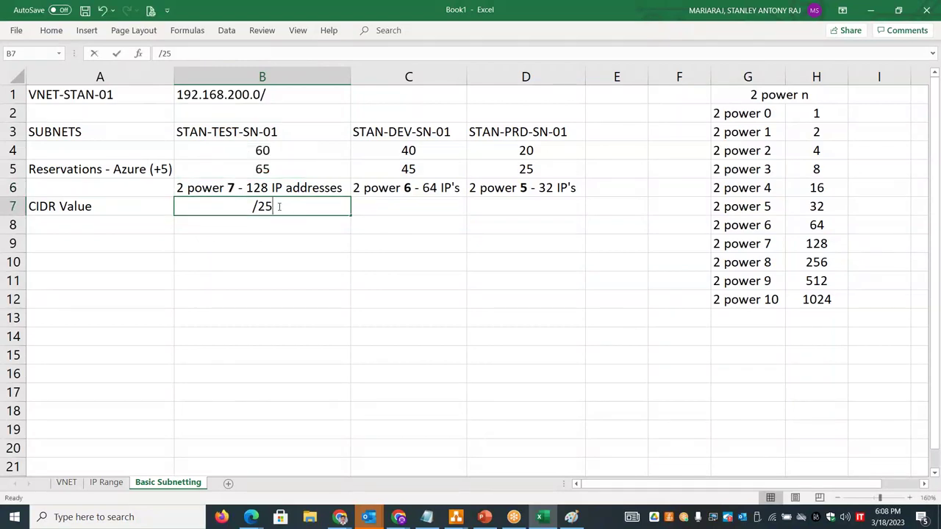
pyautogui.moveTo(272, 207); pyautogui.dragTo(254, 209)
# - Enter CIDR values /26 in C7 and /27 in D7
pyautogui.click(407, 206)
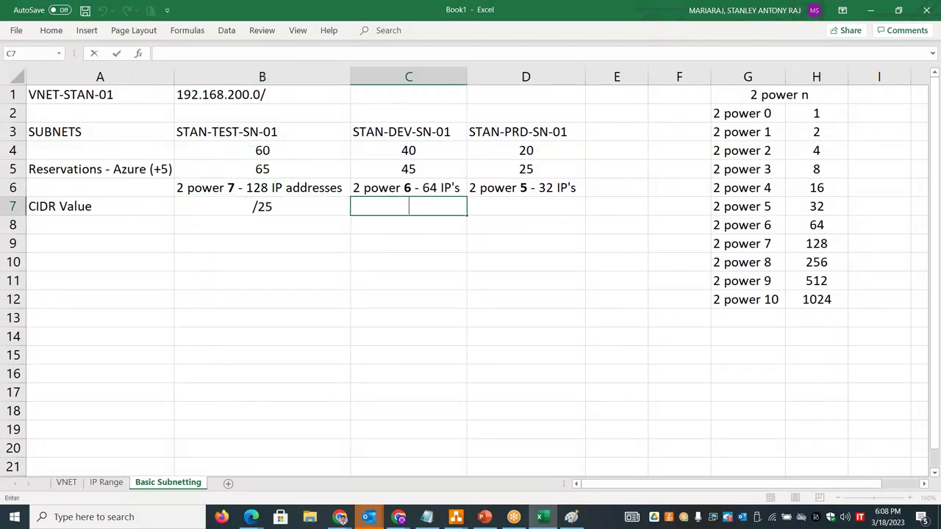
pyautogui.write('/')
pyautogui.write('26')
pyautogui.doubleClick(536, 207)
pyautogui.write('/27')
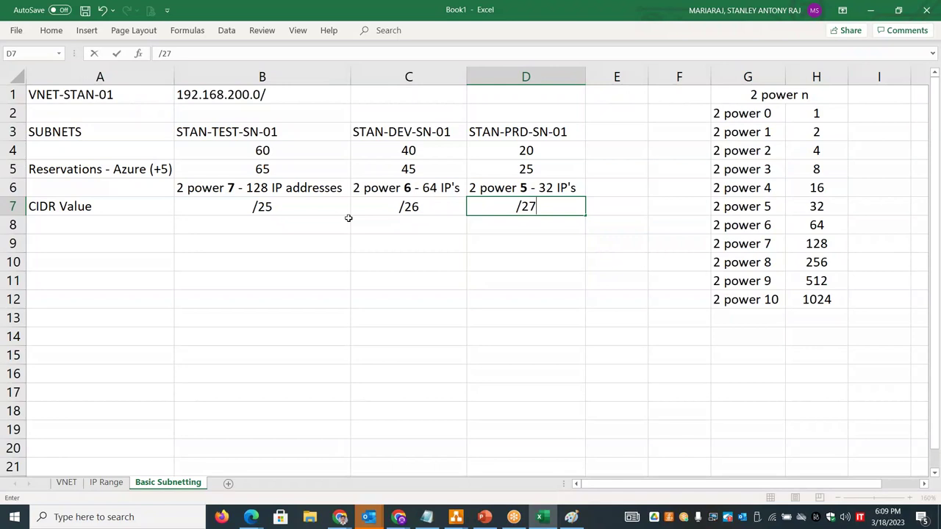
# - Extend A7 to 'CIDR Value (32 bits - host bits)' and widen columns A and C
pyautogui.doubleClick(125, 207)
pyautogui.write('(32 bit')
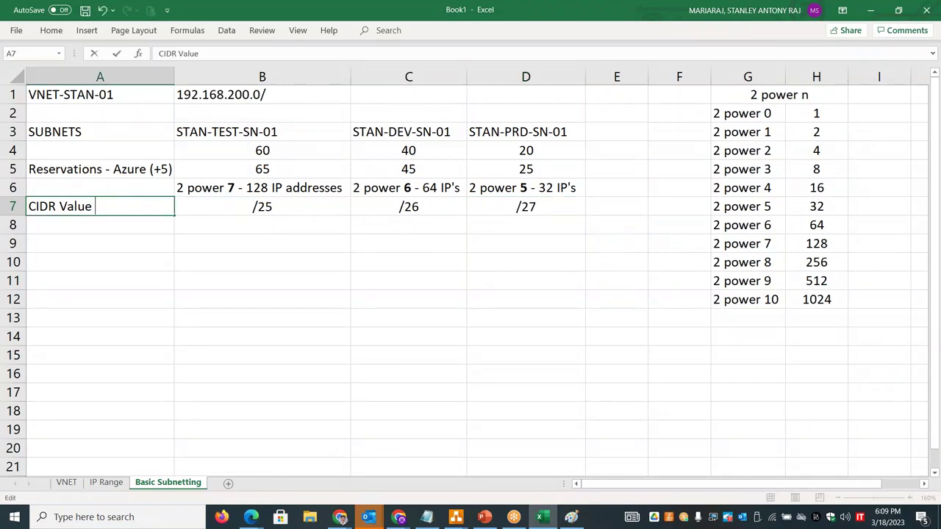
pyautogui.write('s - host bits)')
pyautogui.click(99, 262)
pyautogui.moveTo(174, 77); pyautogui.dragTo(206, 76)
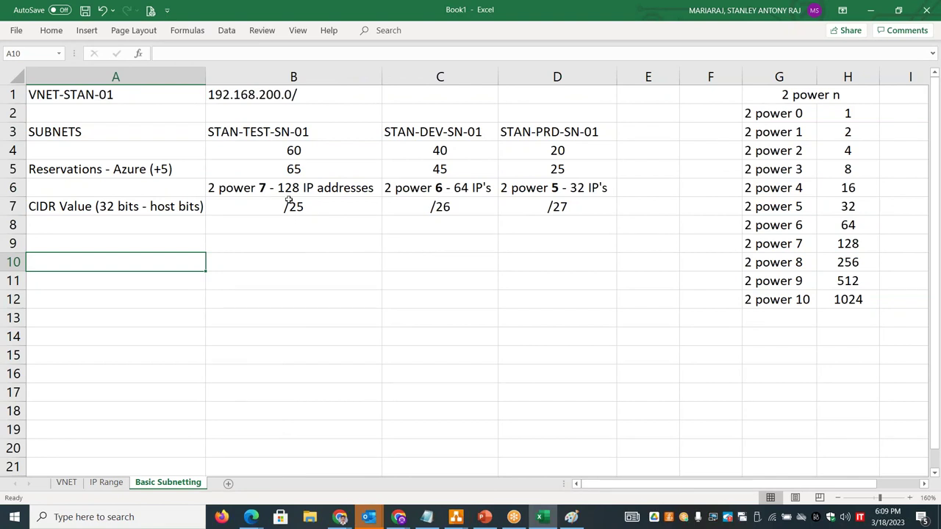
pyautogui.moveTo(499, 77); pyautogui.dragTo(506, 76)
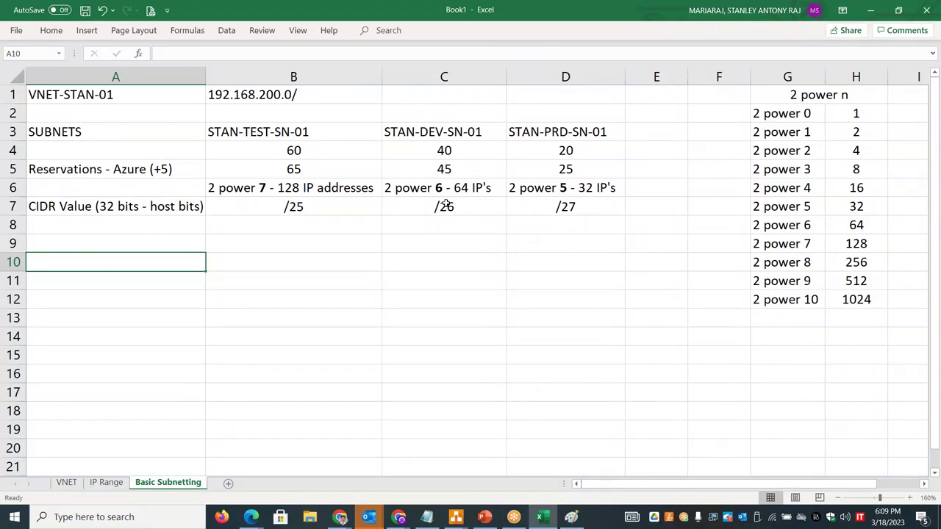
pyautogui.click(132, 242)
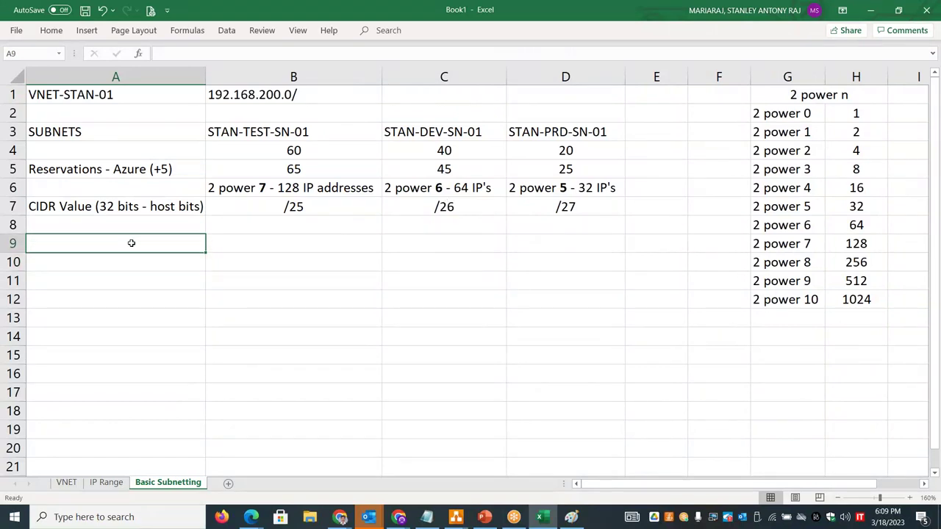
# - Label A9 'Usable IP addresses' and enter '123 IP Addresses' in B9
pyautogui.write('Usab')
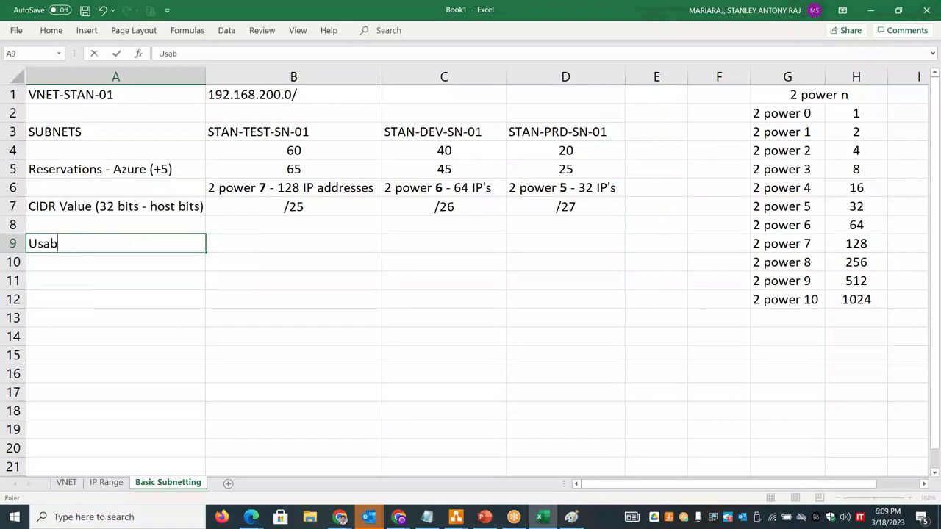
pyautogui.write('le IP addresses')
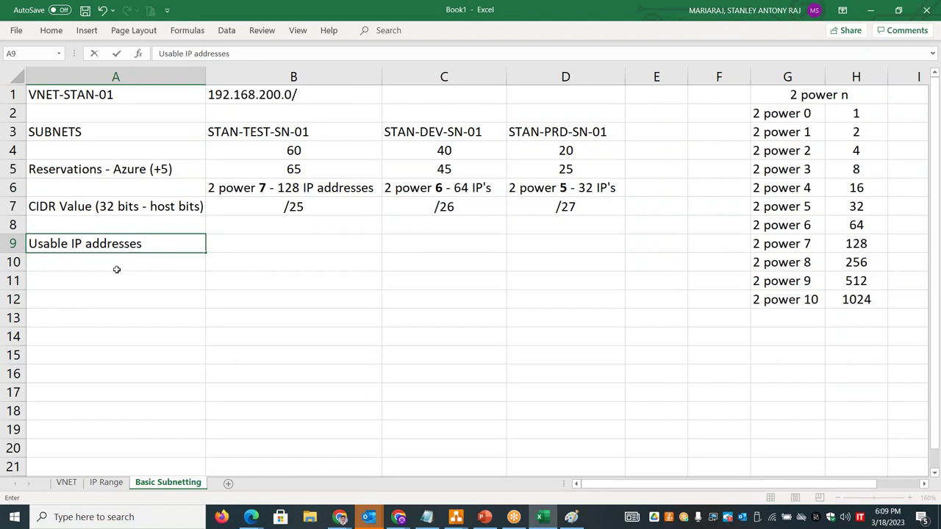
pyautogui.click(150, 281)
pyautogui.click(148, 248)
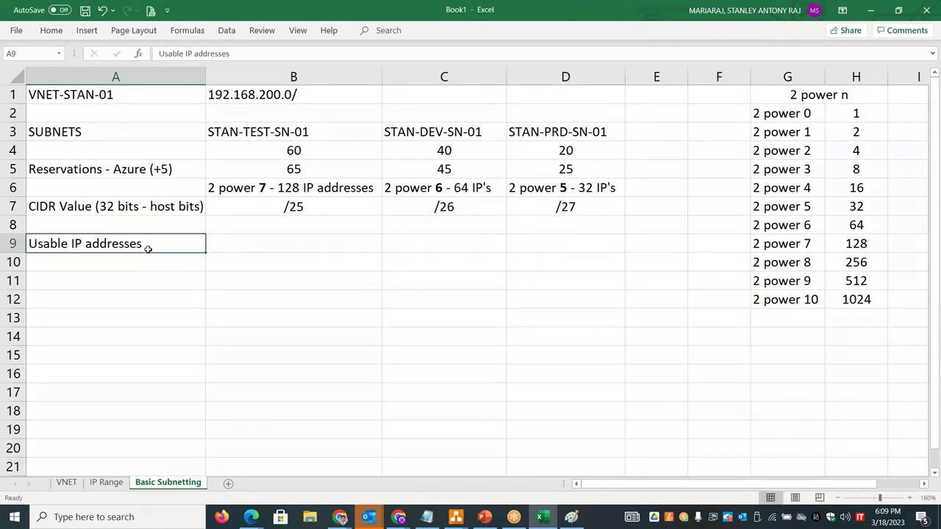
pyautogui.click(298, 186)
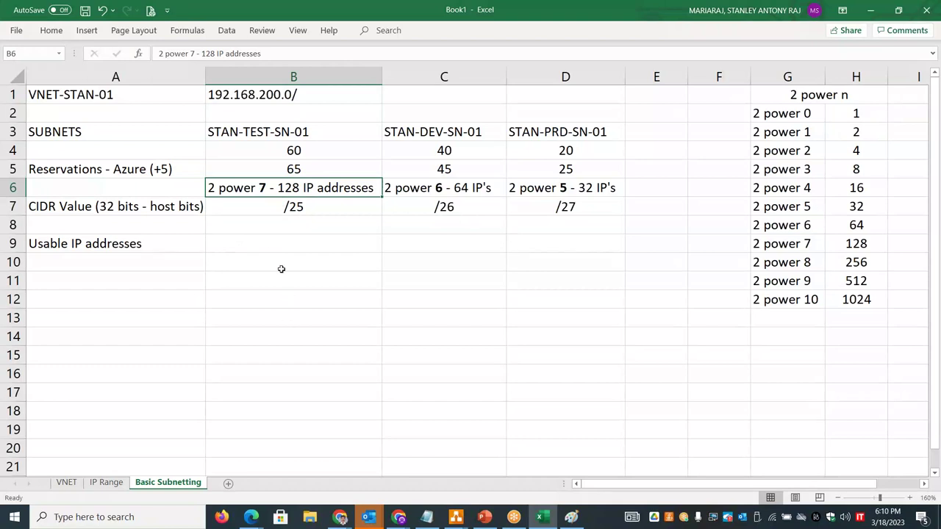
pyautogui.click(271, 228)
pyautogui.click(272, 246)
pyautogui.write('123 ')
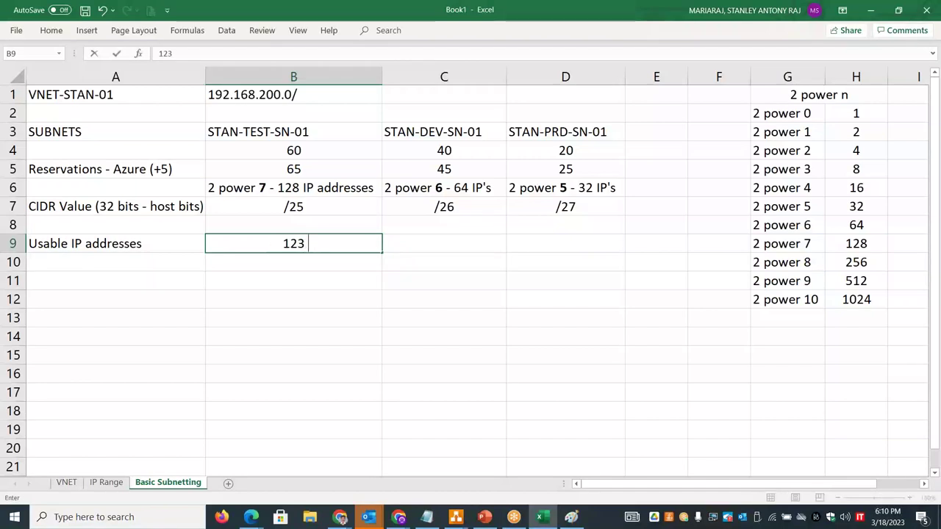
pyautogui.write('IP Addresses')
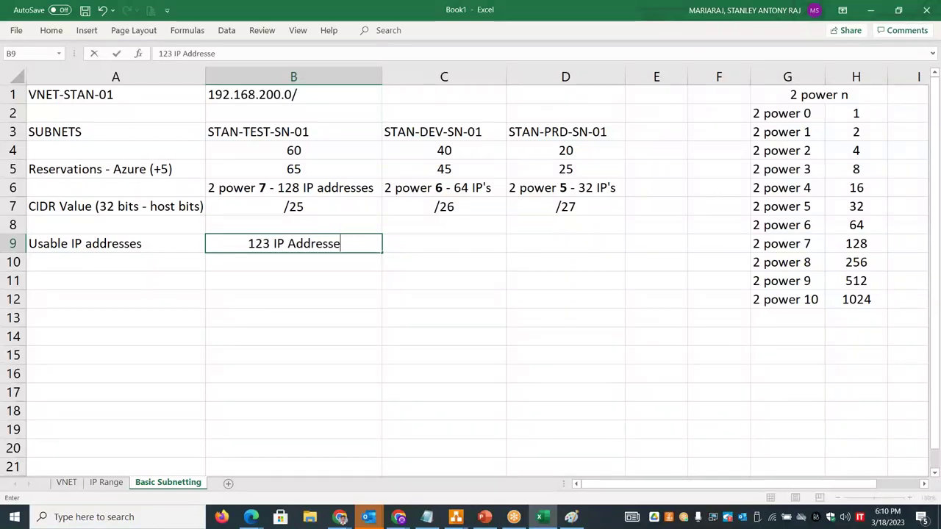
# - Label A8 'Azure Reservations (-5)'
pyautogui.click(192, 222)
pyautogui.write('Az')
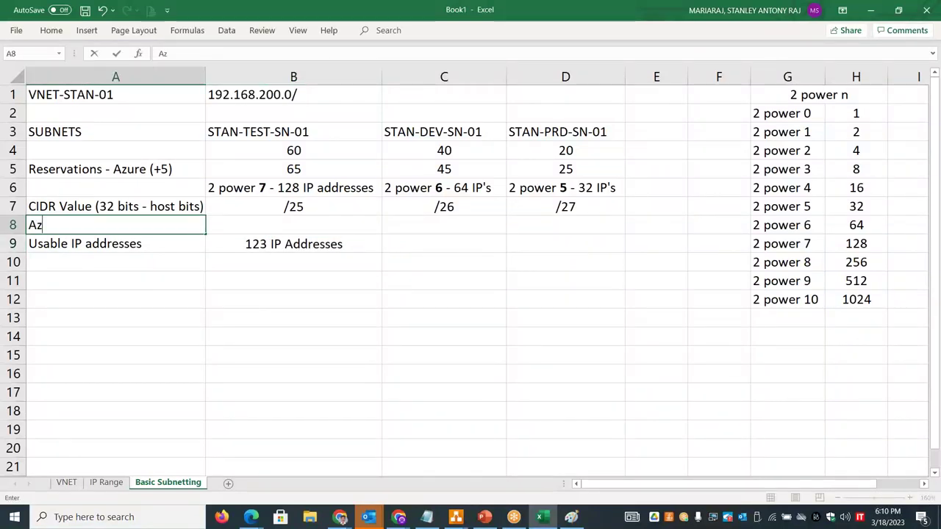
pyautogui.write('ure Reservations ')
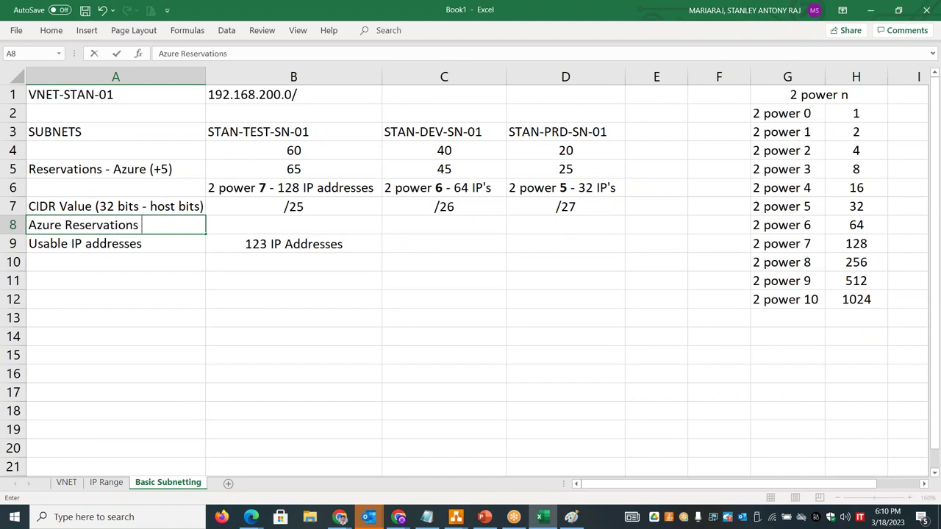
pyautogui.write('(-4')
pyautogui.press('BackSpace')
pyautogui.write('50')
pyautogui.press('BackSpace')
pyautogui.click(193, 175)
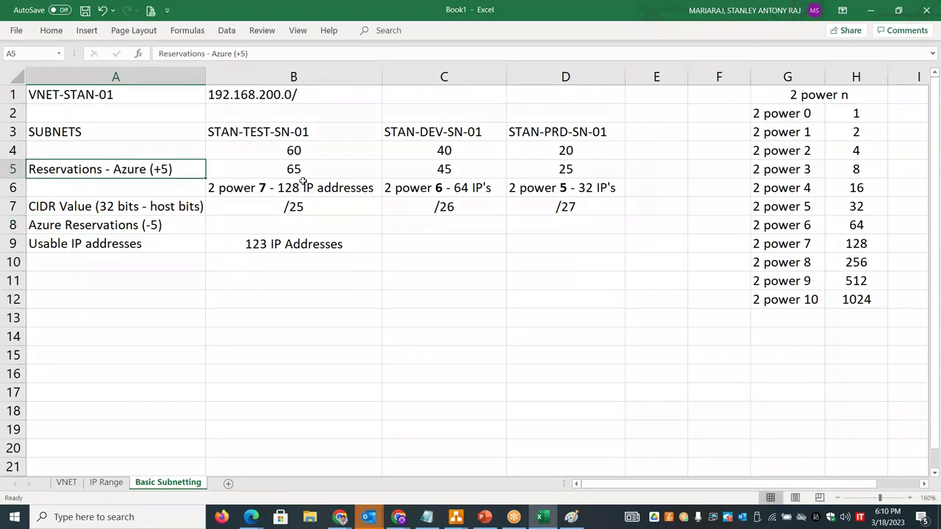
# - Enter '59 IP addresses' in C9 and '27 IP addresses' in D9
pyautogui.click(298, 230)
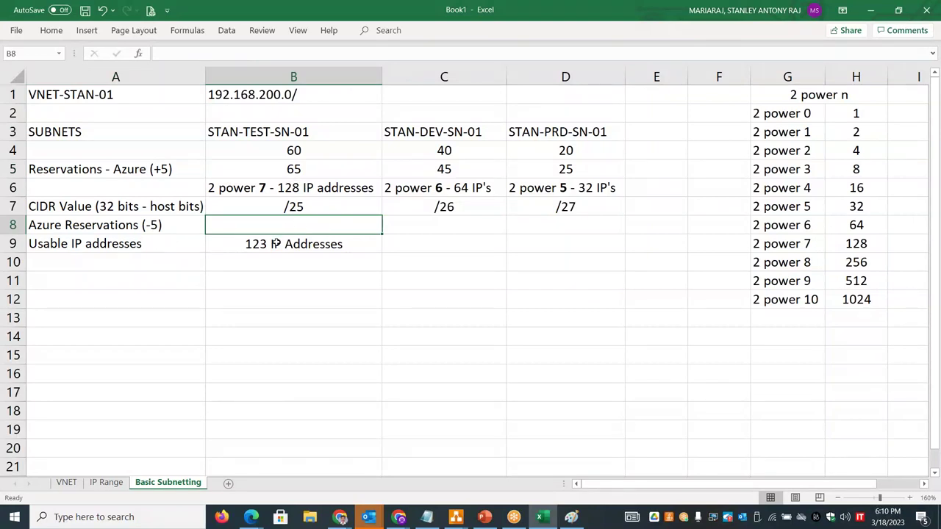
pyautogui.click(452, 190)
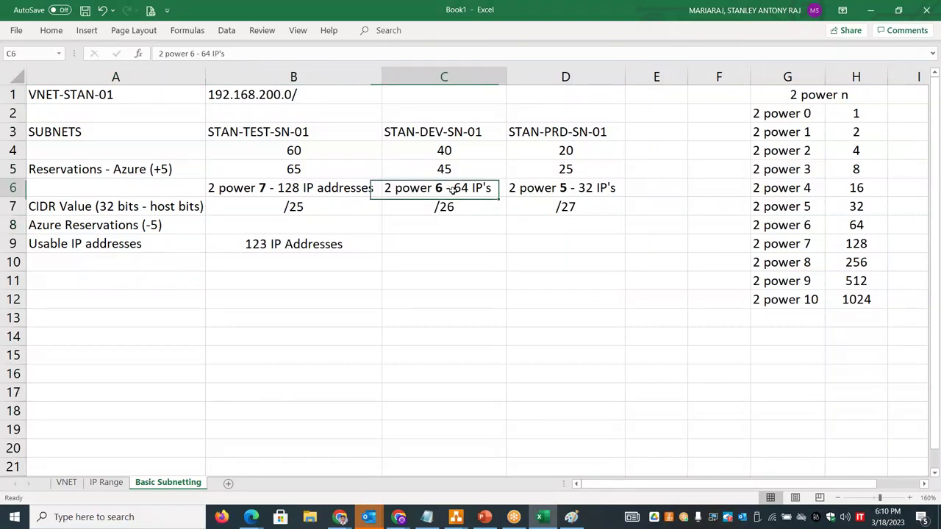
pyautogui.click(456, 227)
pyautogui.doubleClick(446, 244)
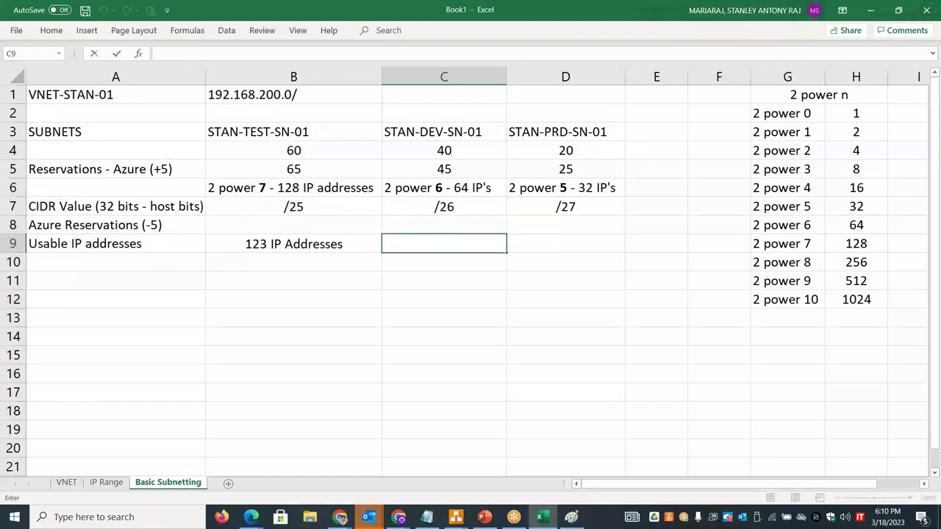
pyautogui.write('59 IP addresses')
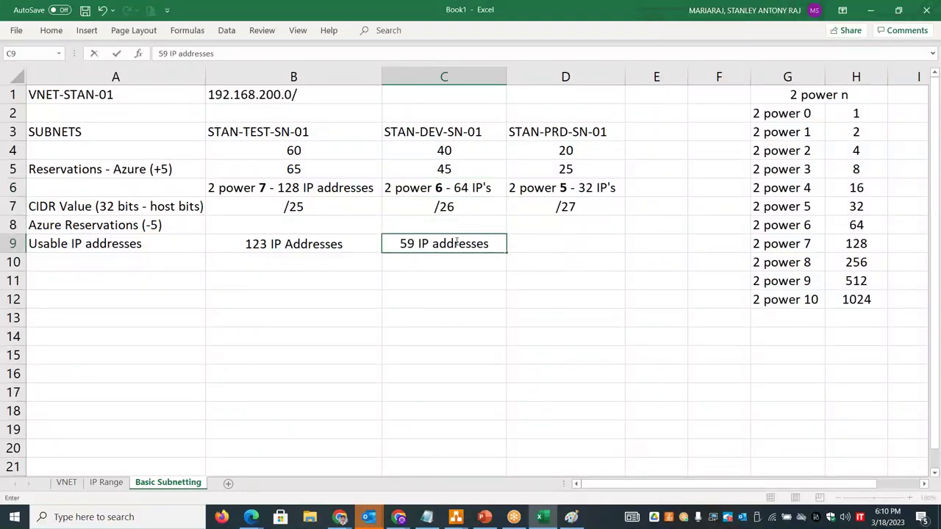
pyautogui.click(584, 192)
pyautogui.click(558, 252)
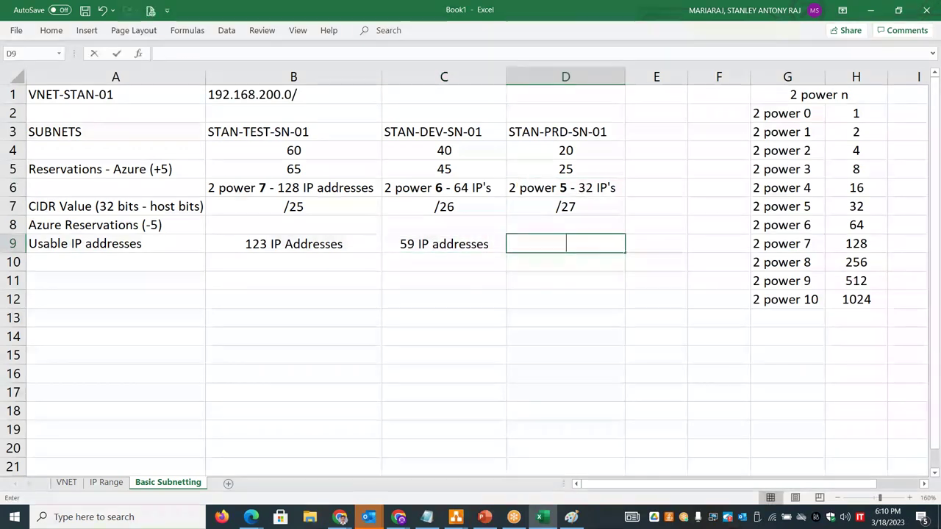
pyautogui.write('27 IP addresses')
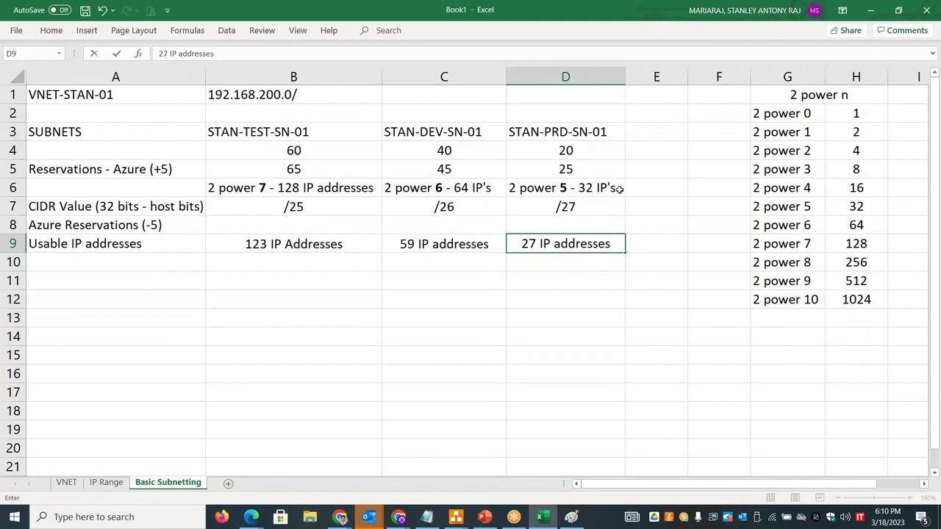
pyautogui.click(577, 170)
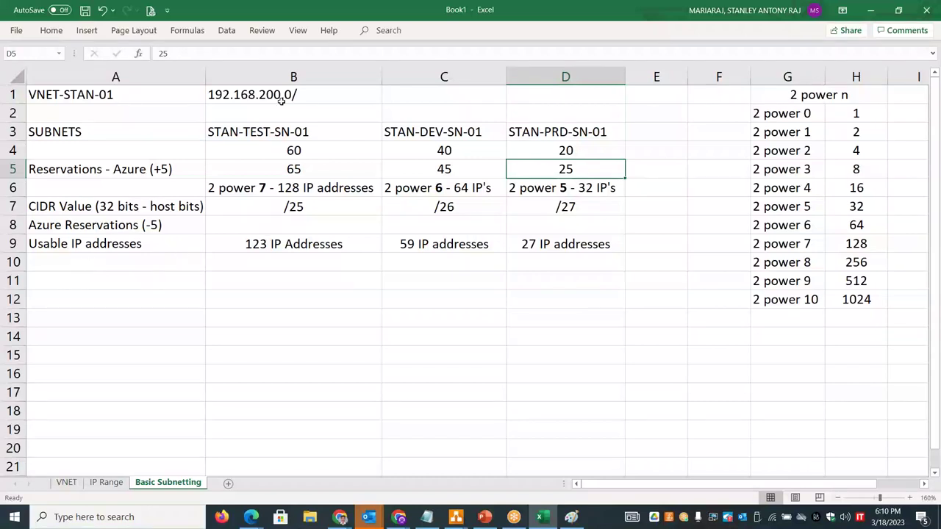
# - Label A11 'Subnet - Network ID' and put 192.168.200.0, copied from B1, in B11
pyautogui.click(144, 277)
pyautogui.write('Sub')
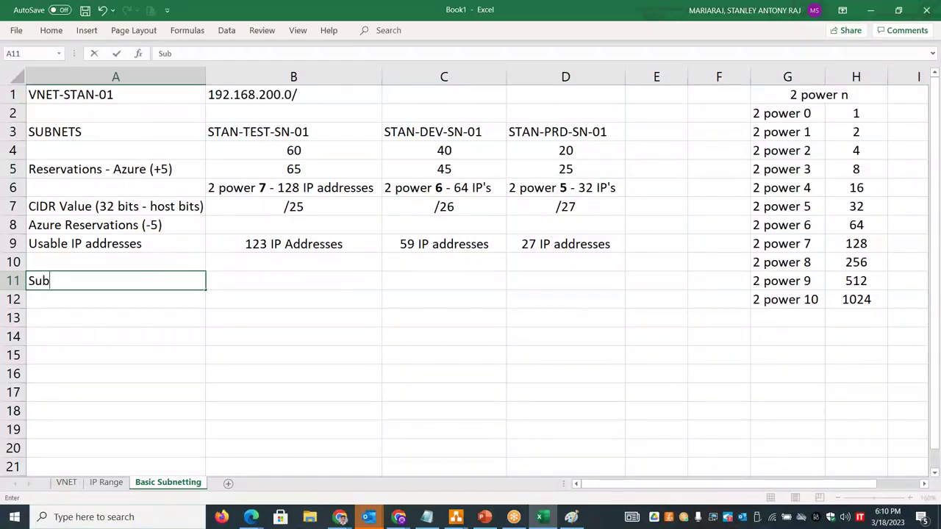
pyautogui.write('net - Network ID')
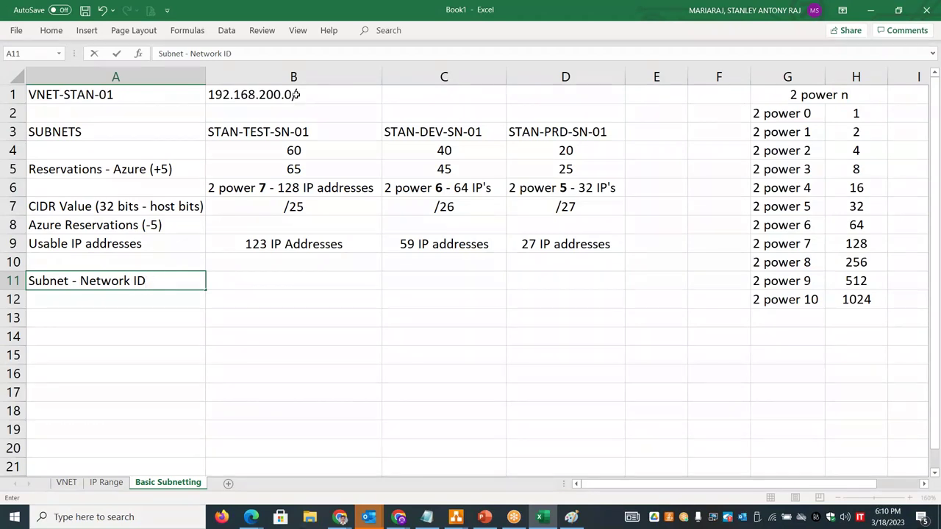
pyautogui.doubleClick(296, 95)
pyautogui.moveTo(299, 94); pyautogui.dragTo(210, 89)
pyautogui.hotkey('ctrl', 'c')
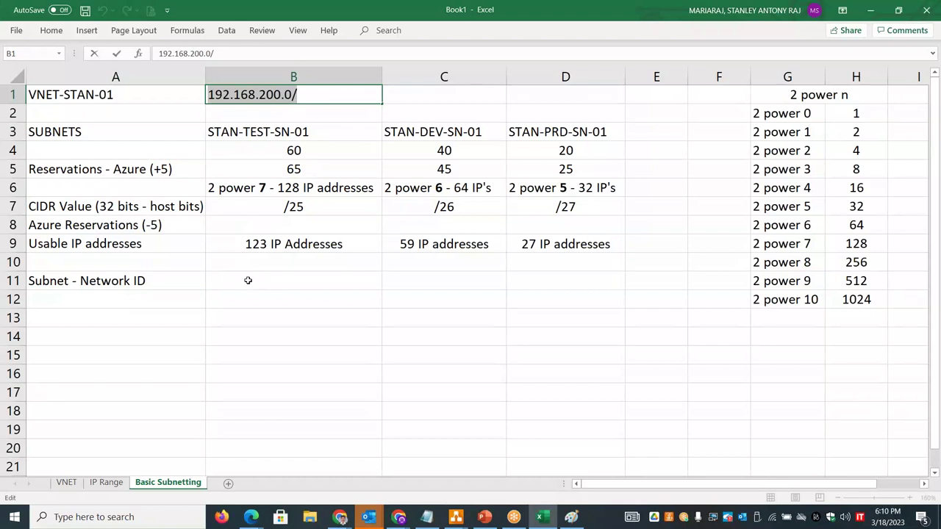
pyautogui.click(248, 280)
pyautogui.hotkey('ctrl', 'v')
pyautogui.press('BackSpace')
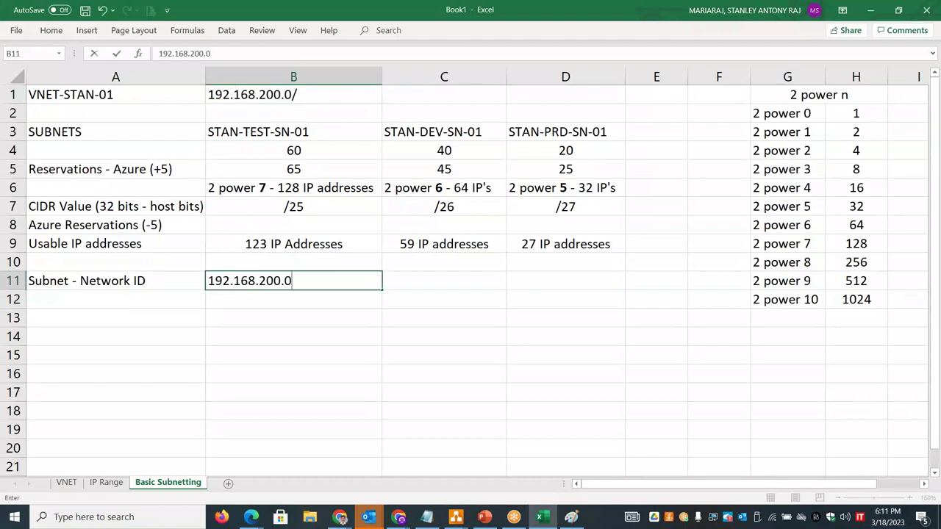
pyautogui.click(272, 299)
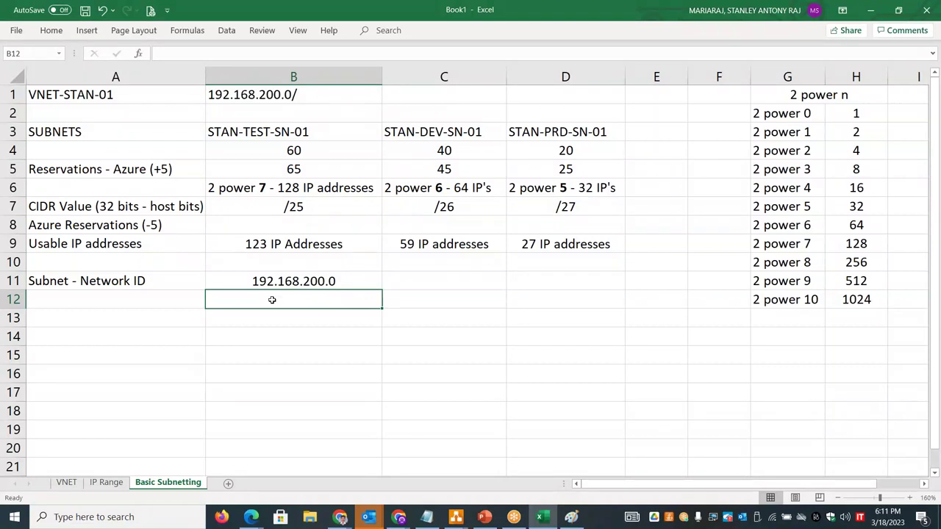
# - Enter gateway 192.168.200.1 in B12 and label A12 'Default Gateway'
pyautogui.write('192.1')
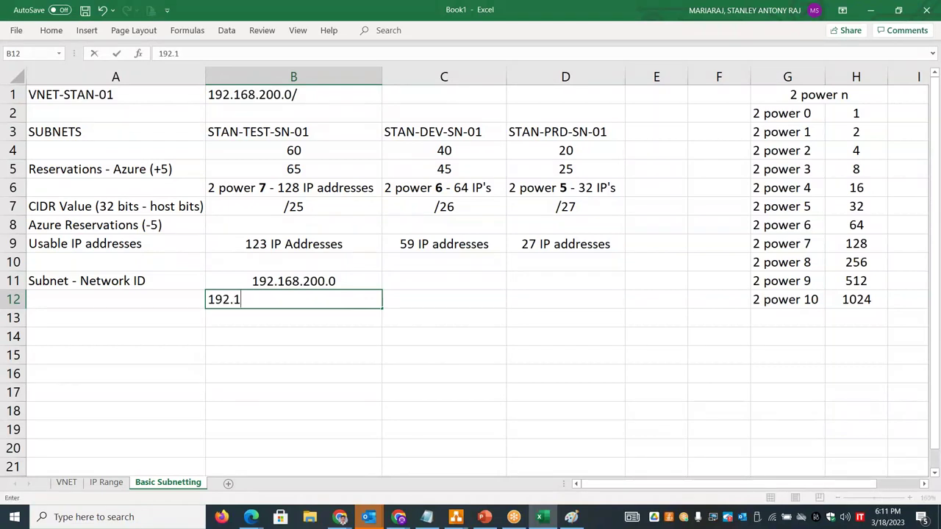
pyautogui.write('68.200.1')
pyautogui.press('BackSpace')
pyautogui.write('.1')
pyautogui.click(162, 308)
pyautogui.write('Default R')
pyautogui.press('BackSpace')
pyautogui.write('Gateway')
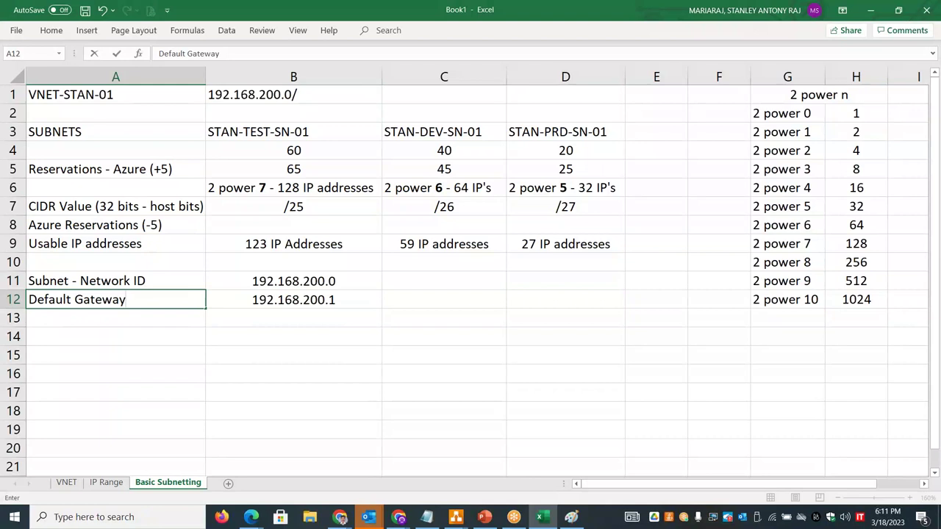
pyautogui.press('Return')
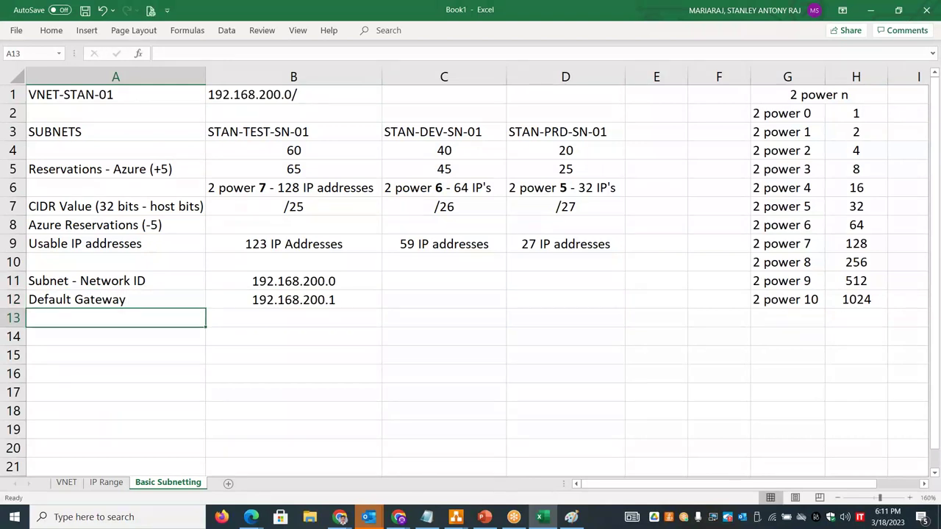
# - Type the label 'Network reserve 1' in A13
pyautogui.write('Newt')
pyautogui.press('BackSpace')
pyautogui.press('BackSpace')
pyautogui.write('towrk')
pyautogui.press('BackSpace')
pyautogui.press('BackSpace')
pyautogui.press('BackSpace')
pyautogui.write('twork reserve 1')
# - Fill 'Network reserve 2' into A14 and correct the gateway address in B12
pyautogui.moveTo(206, 325); pyautogui.dragTo(210, 347)
pyautogui.click(308, 318)
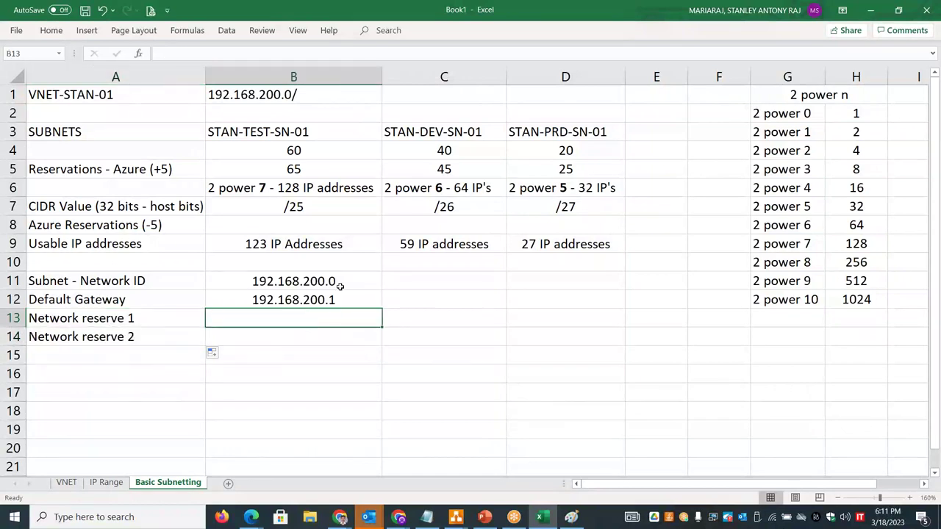
pyautogui.doubleClick(332, 300)
pyautogui.press('BackSpace')
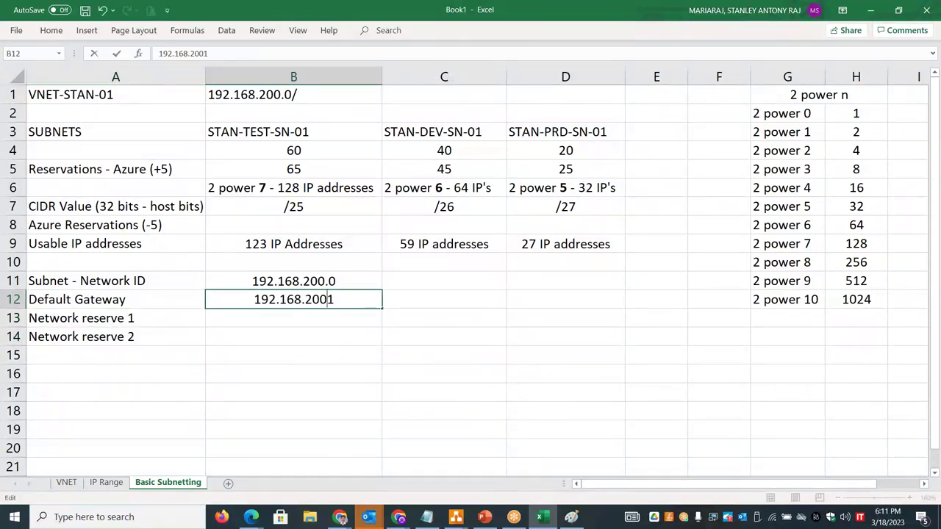
pyautogui.write('.')
pyautogui.press('Return')
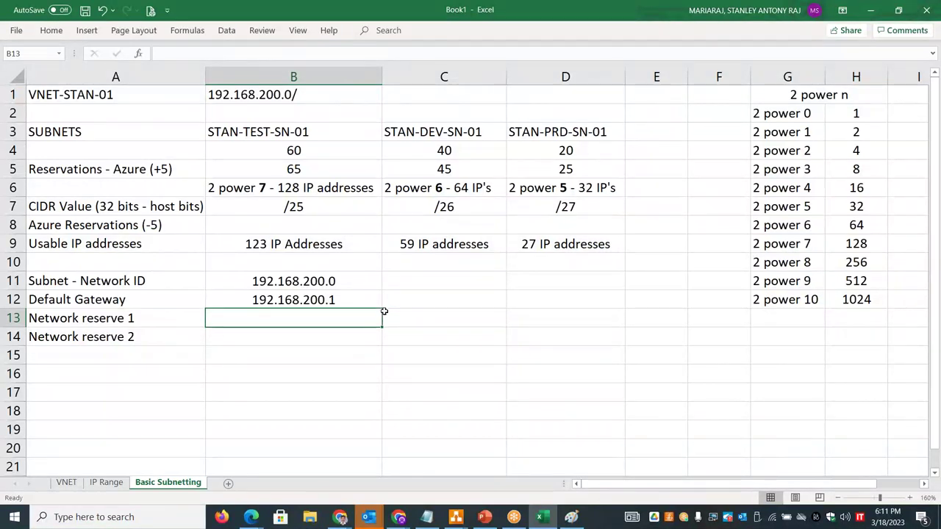
# - Extend addresses to 192.168.200.4 in B15 and label A15 'First usable IP for VM'
pyautogui.moveTo(365, 273); pyautogui.dragTo(374, 366)
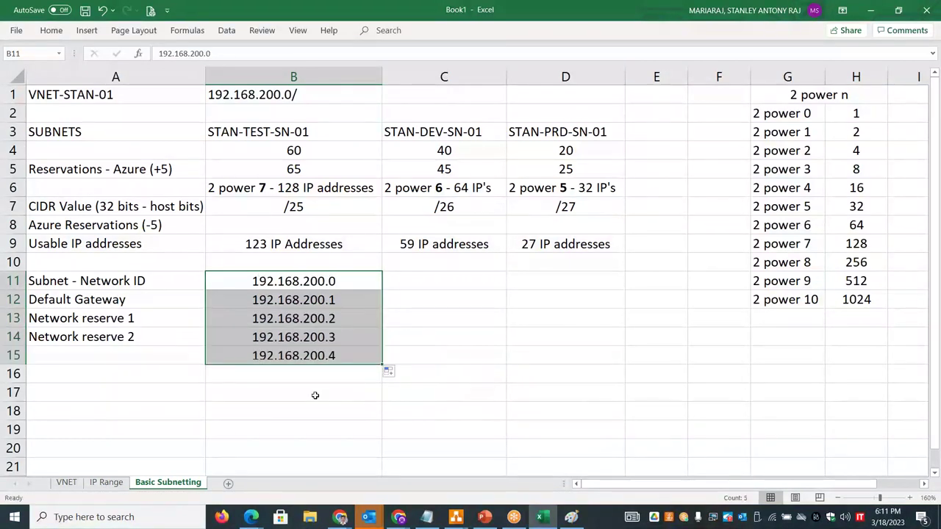
pyautogui.click(174, 357)
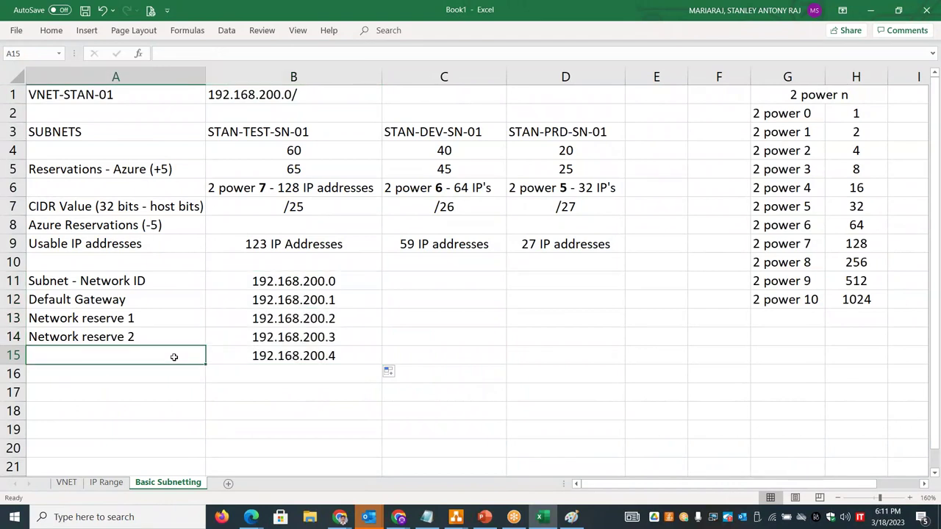
pyautogui.write('Fir')
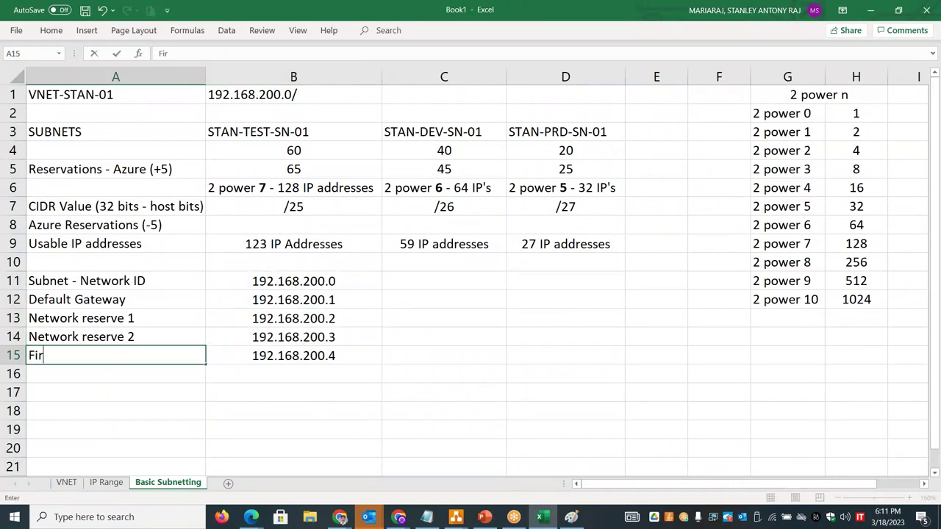
pyautogui.write('st usable IP')
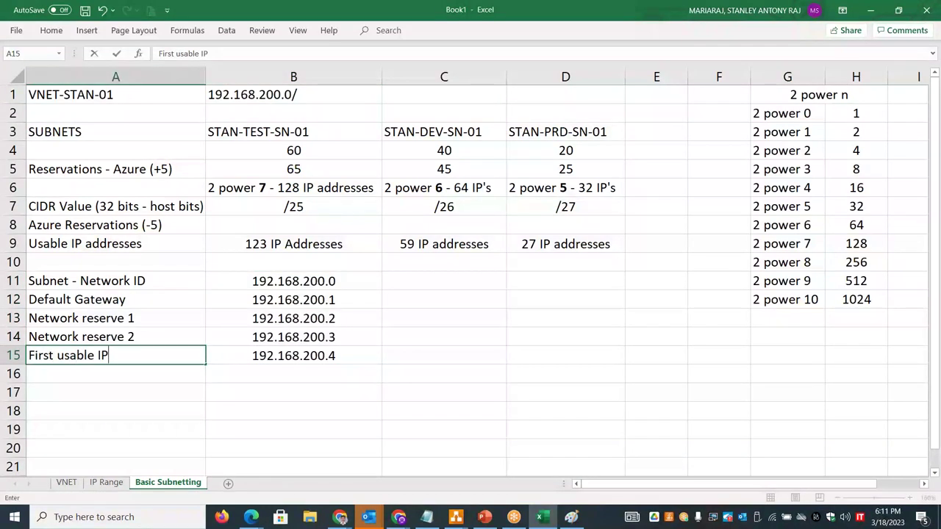
pyautogui.write(' for VM')
pyautogui.click(317, 355)
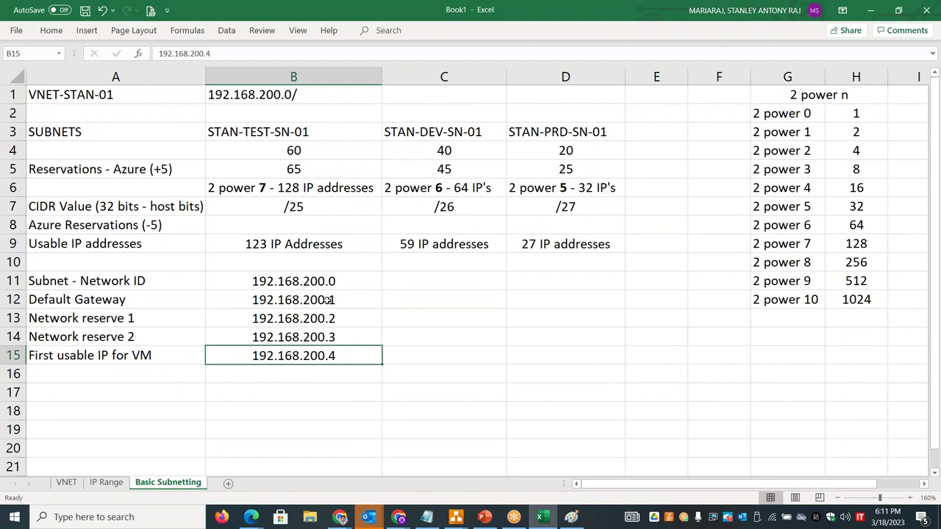
# - Bold the counts 128, 64 and 32 in B6:D6, then inspect the 192.168.200.0 network ID
pyautogui.click(288, 187)
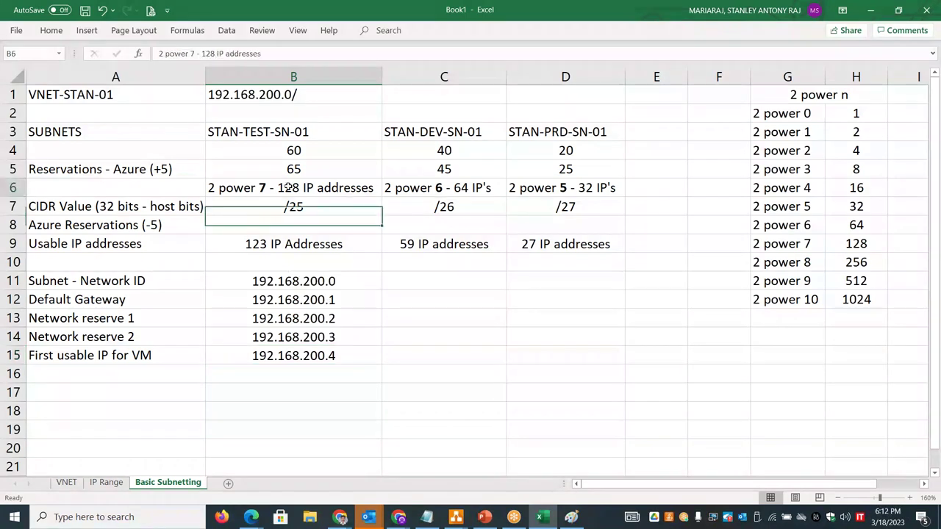
pyautogui.doubleClick(288, 187)
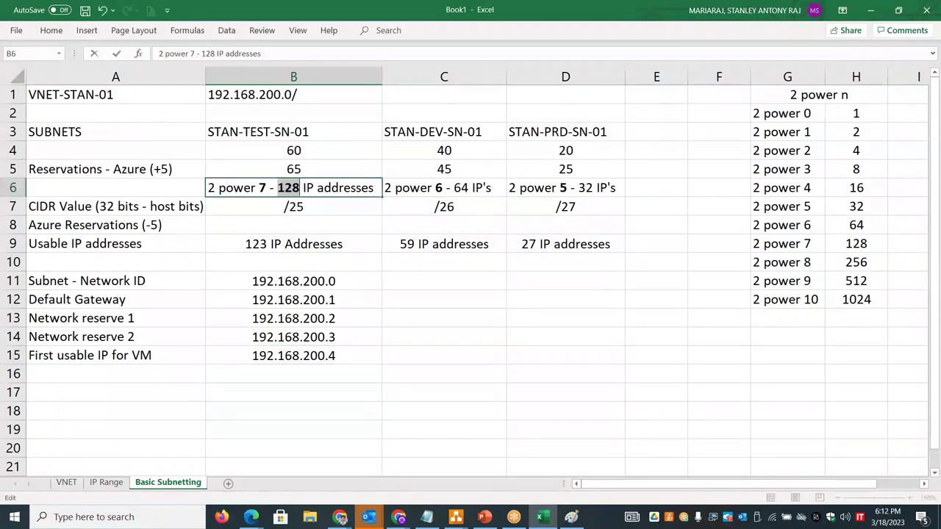
pyautogui.doubleClick(461, 187)
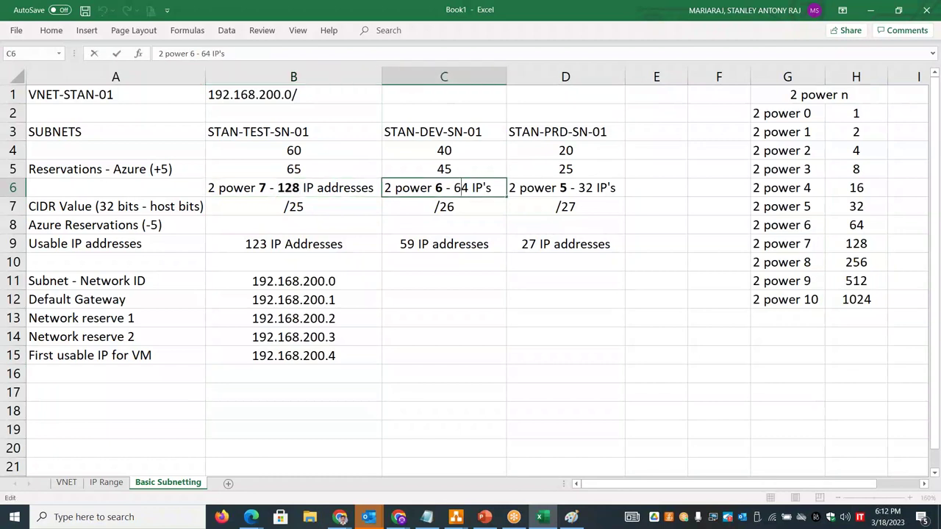
pyautogui.hotkey('ctrl', 'b')
pyautogui.doubleClick(578, 188)
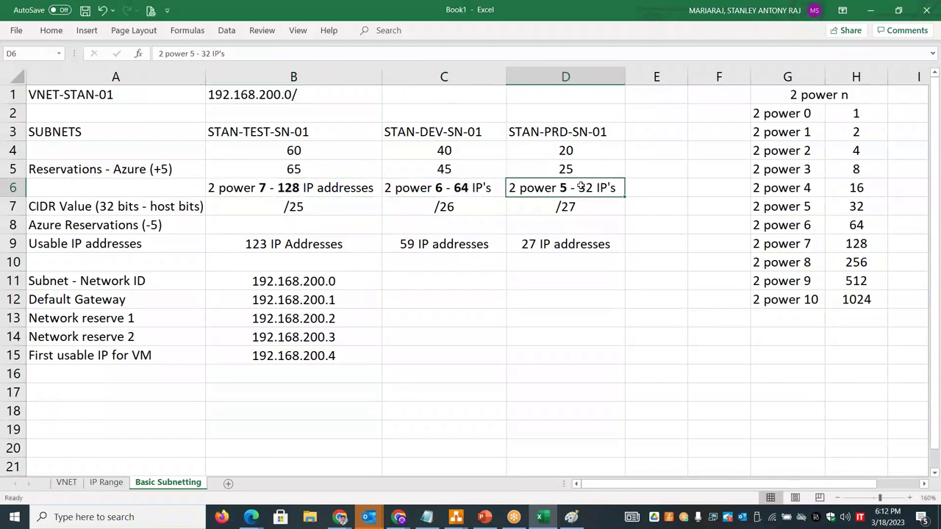
pyautogui.doubleClick(585, 187)
pyautogui.hotkey('ctrl', 'b')
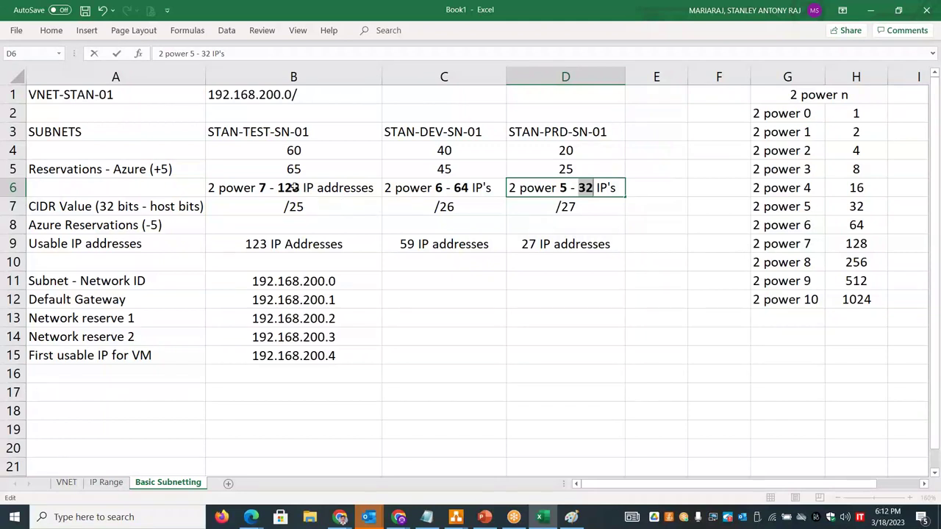
pyautogui.click(344, 300)
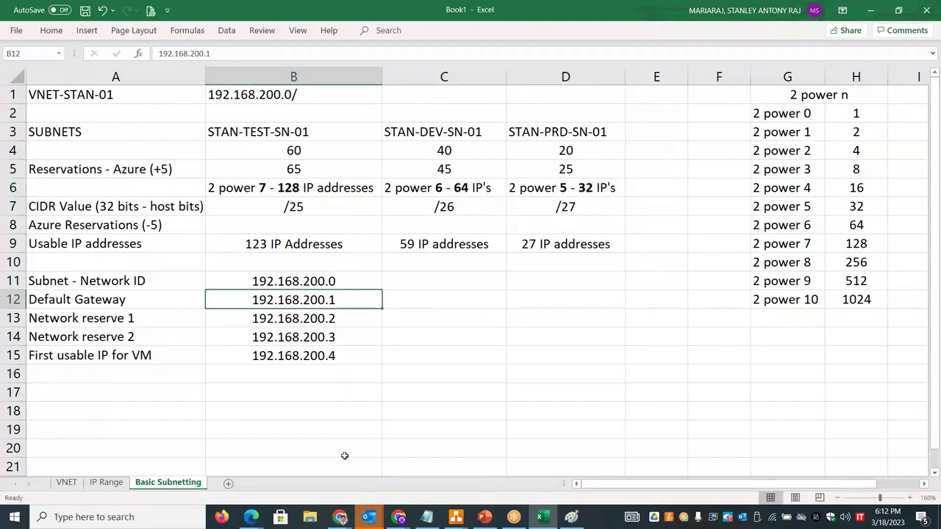
pyautogui.doubleClick(342, 281)
pyautogui.moveTo(336, 280); pyautogui.dragTo(328, 281)
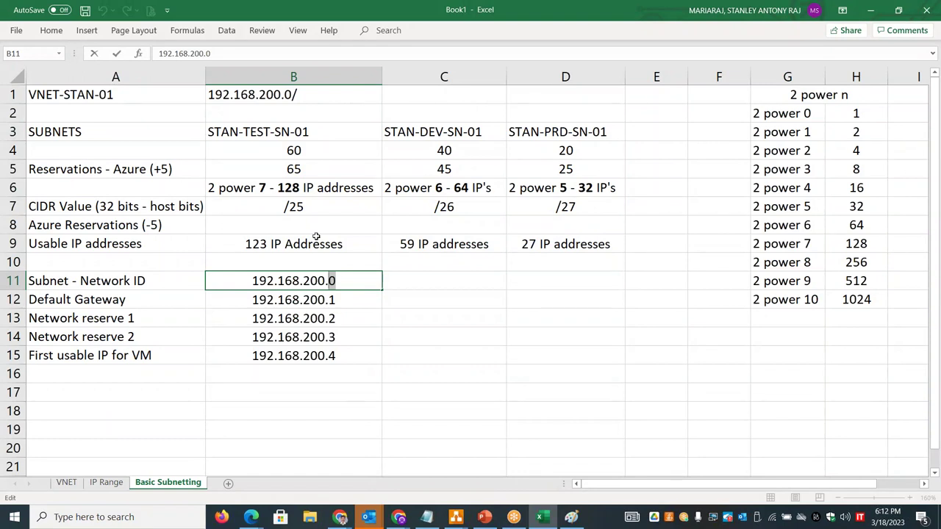
# - Label A18 'Broadcast ID' and begin typing the first subnet's broadcast address in B18
pyautogui.click(262, 405)
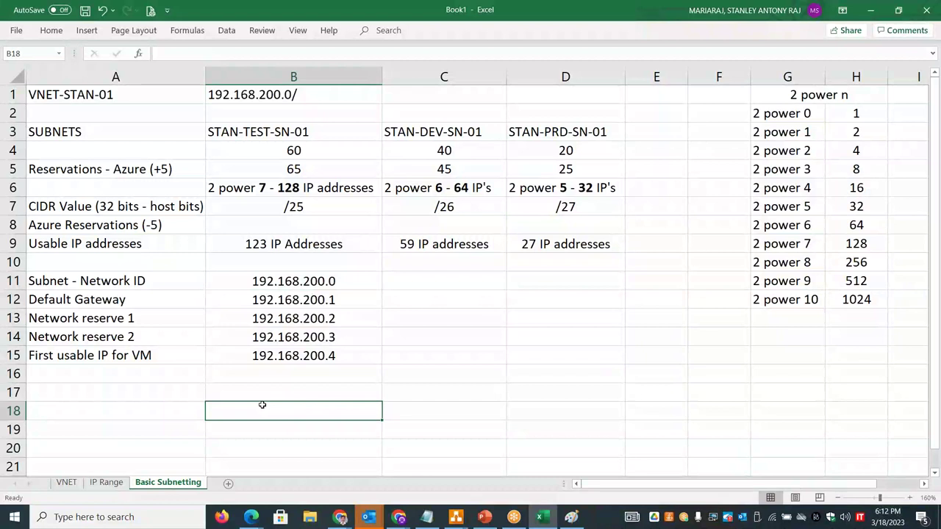
pyautogui.press('Left')
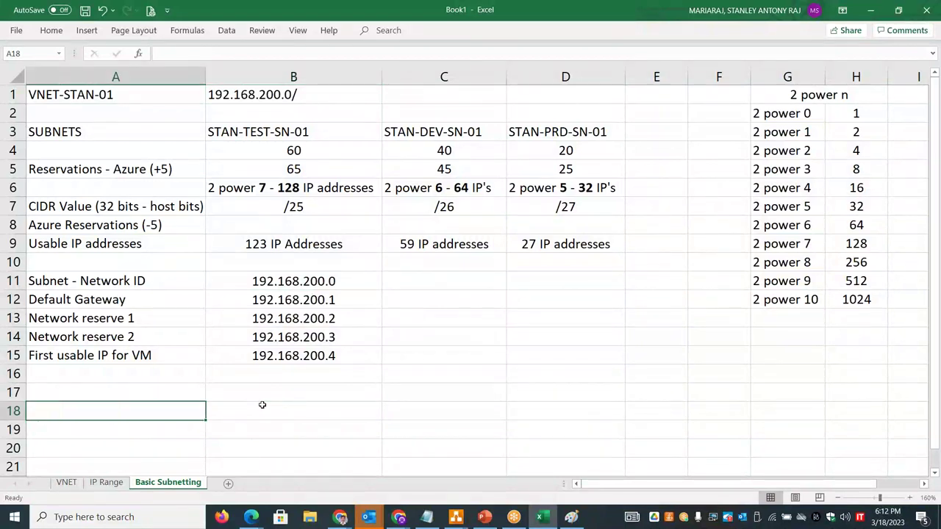
pyautogui.write('Broadcast ID')
pyautogui.press('Tab')
pyautogui.write('192.1')
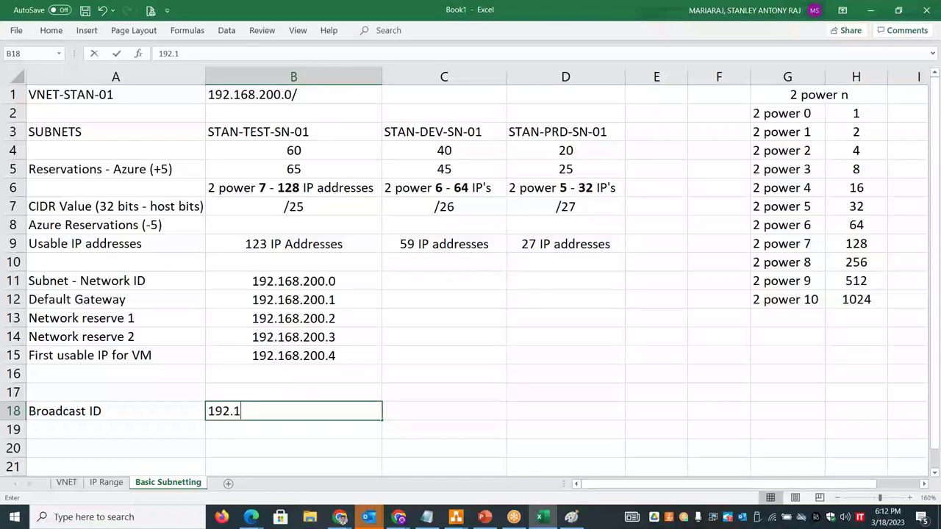
pyautogui.write('68.200.127')
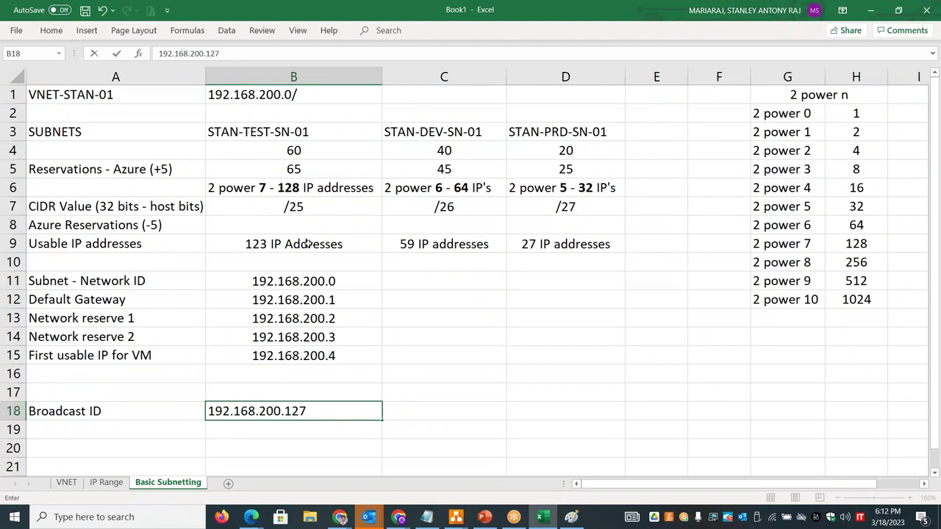
# - Enter 192.168.200.126 in B17 and label row 17 'Last Usable IP for VM'
pyautogui.click(306, 388)
pyautogui.write('192.1')
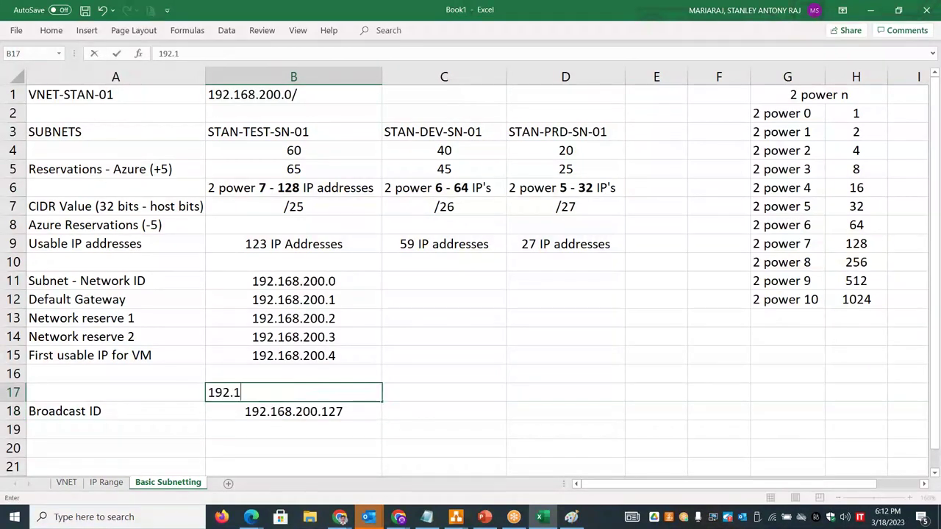
pyautogui.write('68.200')
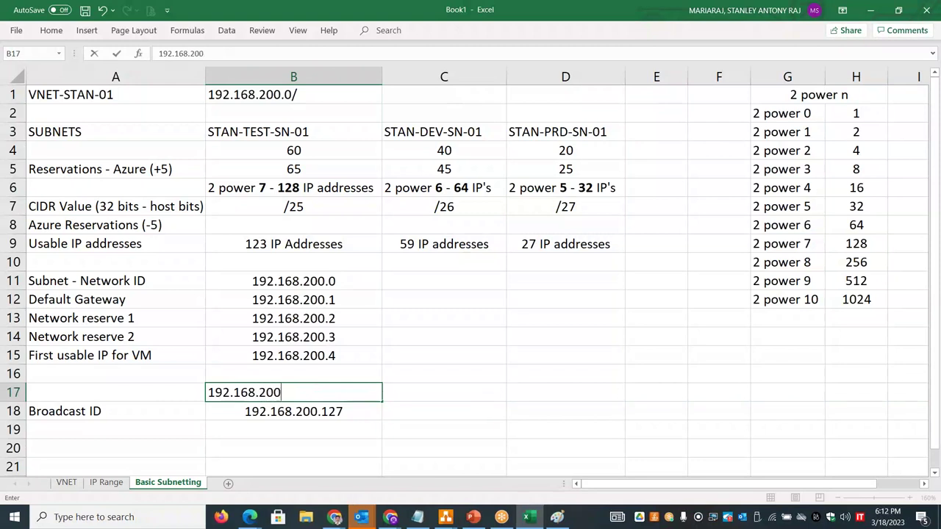
pyautogui.write('.126')
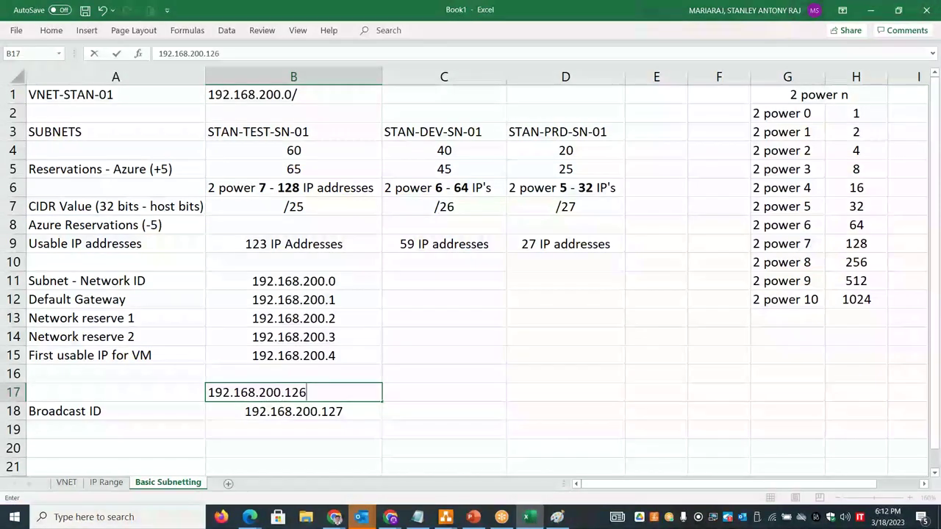
pyautogui.click(153, 391)
pyautogui.write('Last')
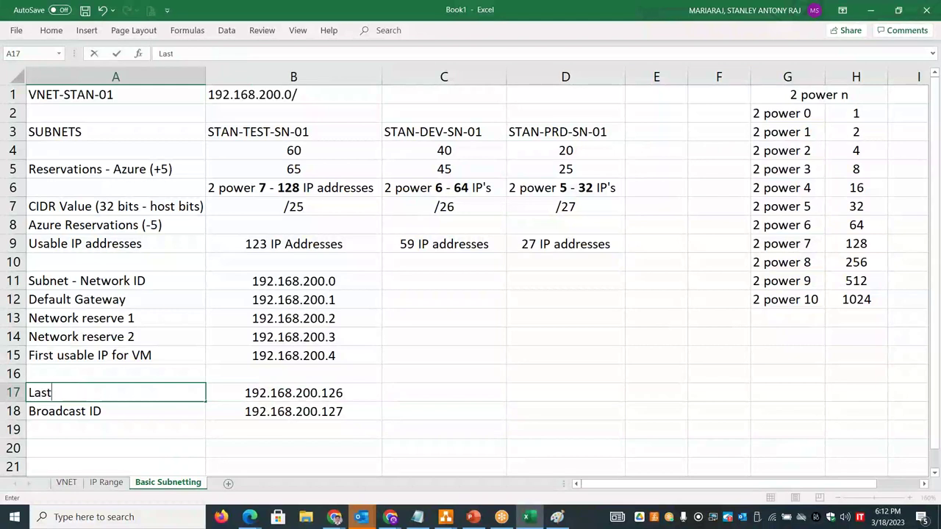
pyautogui.write(' Usable P for')
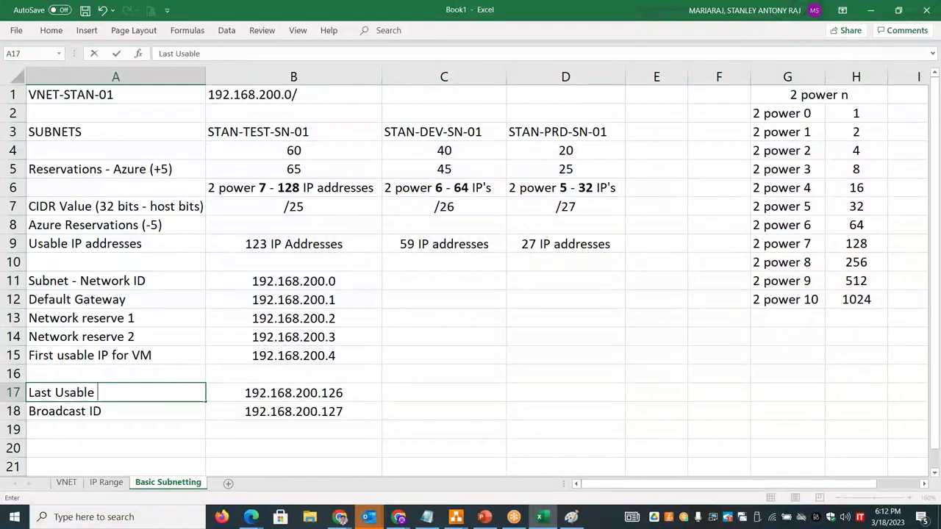
pyautogui.press('BackSpace')
pyautogui.press('BackSpace')
pyautogui.press('BackSpace')
pyautogui.press('BackSpace')
pyautogui.press('BackSpace')
pyautogui.write('IP for Vm')
pyautogui.press('BackSpace')
pyautogui.press('BackSpace')
pyautogui.write('azure resource')
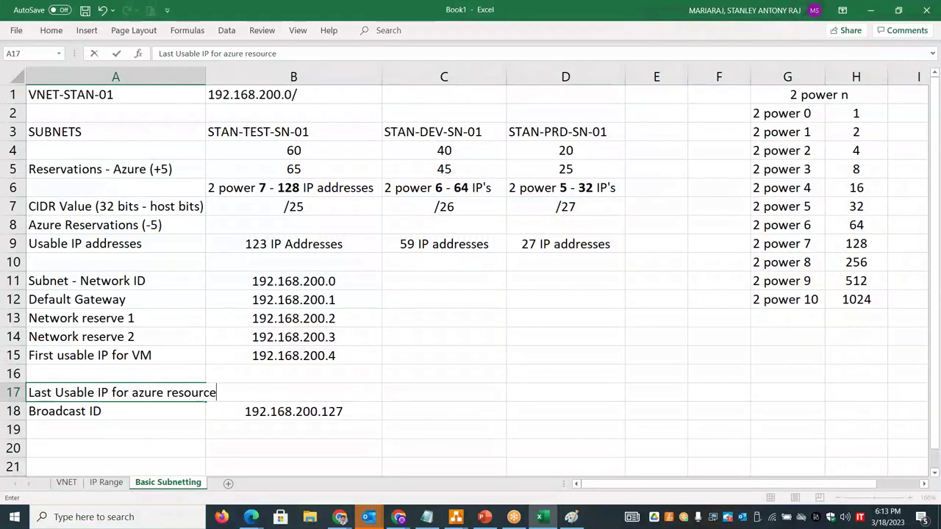
pyautogui.moveTo(132, 396); pyautogui.dragTo(217, 395)
pyautogui.write('VM')
pyautogui.click(537, 357)
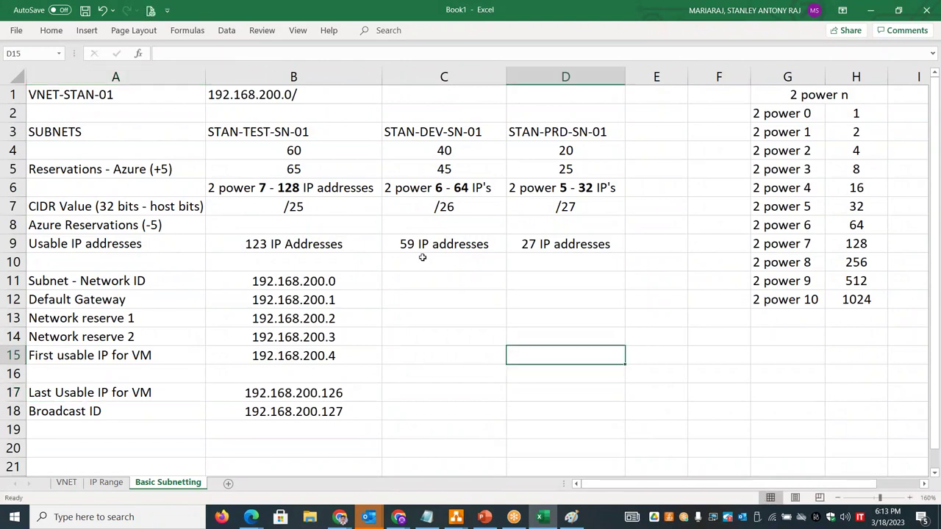
# - Fill C11:C15 with 192.168.200.128 to .132, starting from the copied broadcast address
pyautogui.click(336, 408)
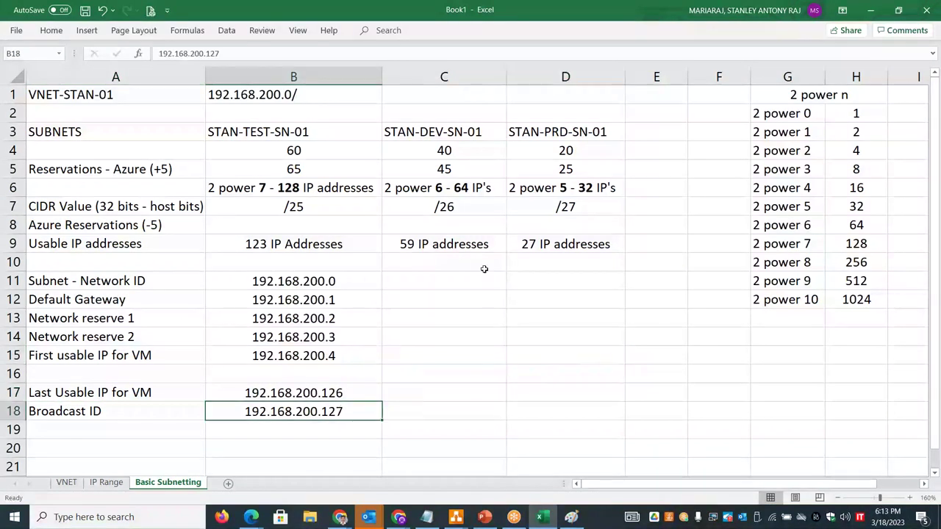
pyautogui.hotkey('ctrl', 'c')
pyautogui.doubleClick(444, 281)
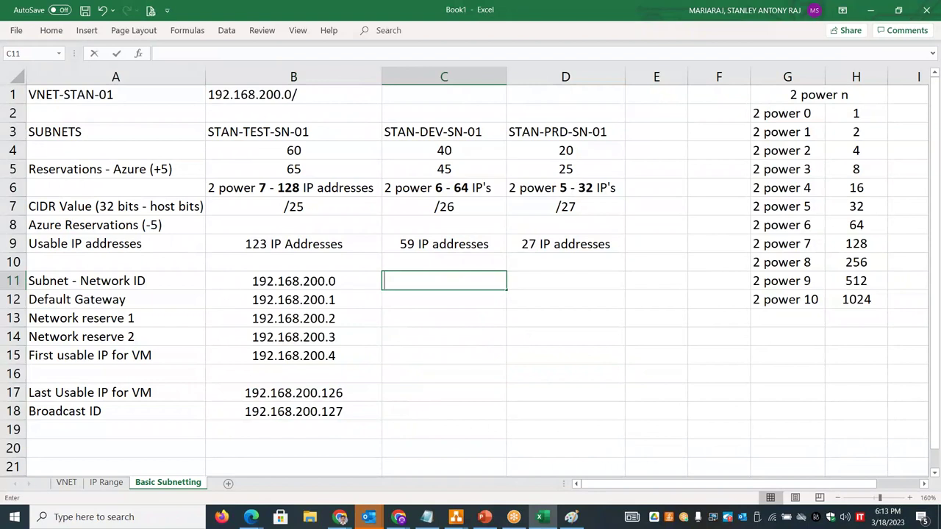
pyautogui.click(349, 415)
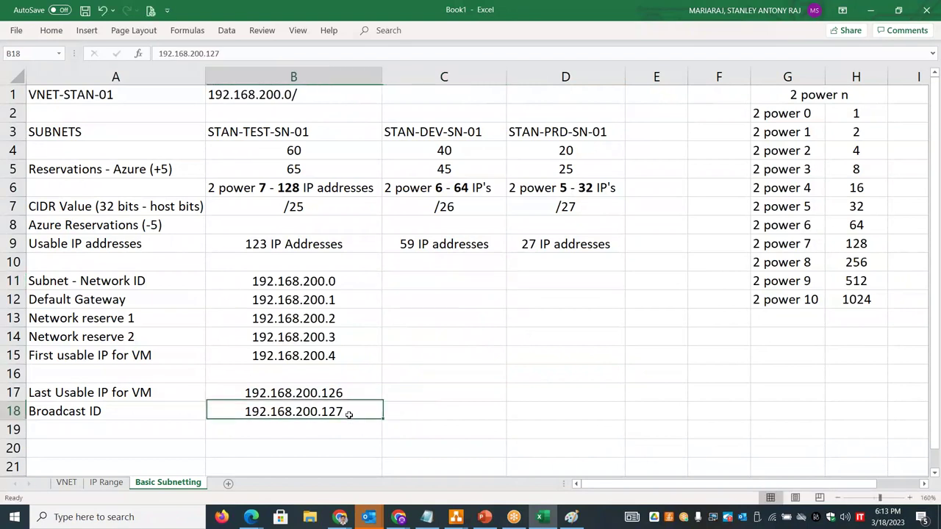
pyautogui.hotkey('ctrl', 'c')
pyautogui.click(419, 283)
pyautogui.hotkey('ctrl', 'v')
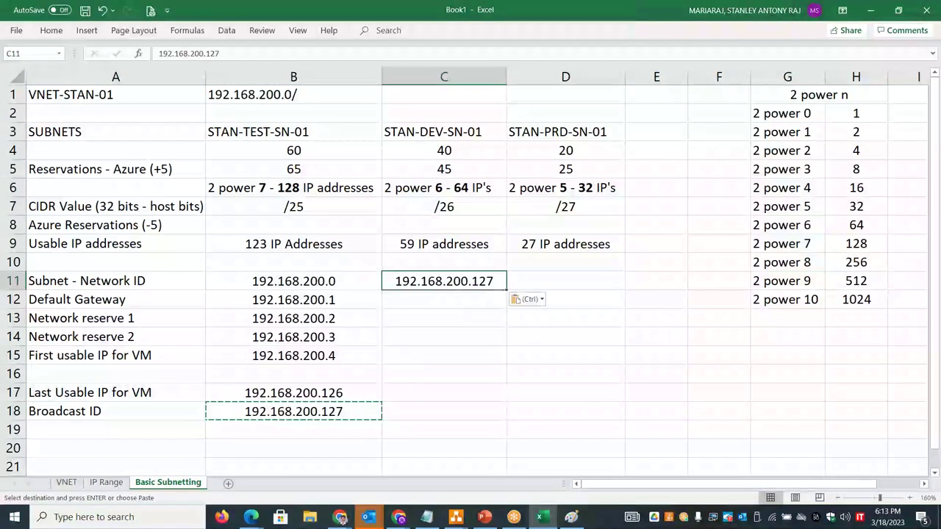
pyautogui.doubleClick(494, 281)
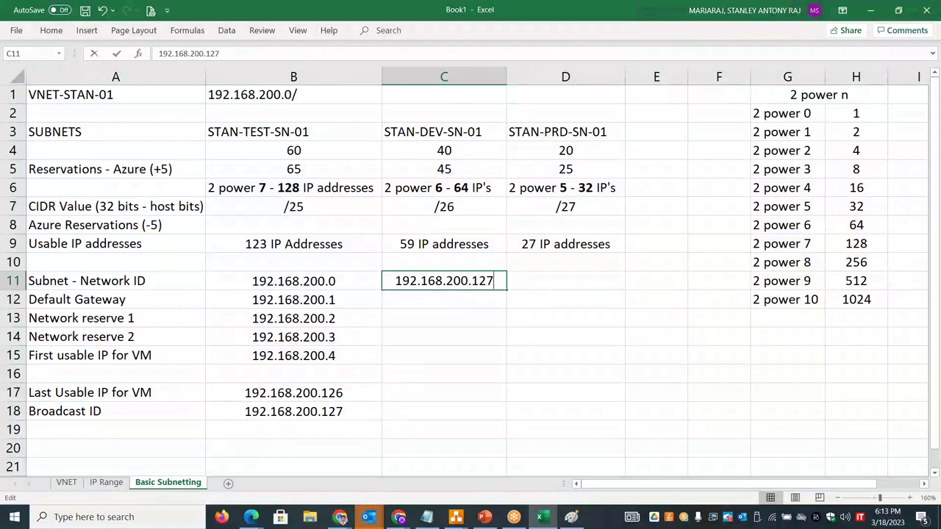
pyautogui.press('BackSpace')
pyautogui.write('8')
pyautogui.moveTo(507, 293); pyautogui.dragTo(506, 365)
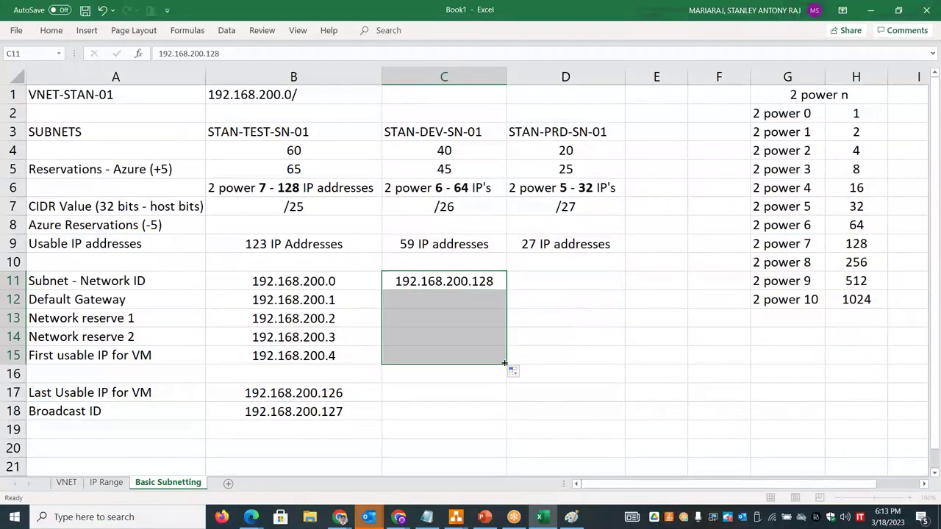
pyautogui.click(493, 280)
pyautogui.doubleClick(493, 280)
pyautogui.moveTo(493, 281); pyautogui.dragTo(471, 281)
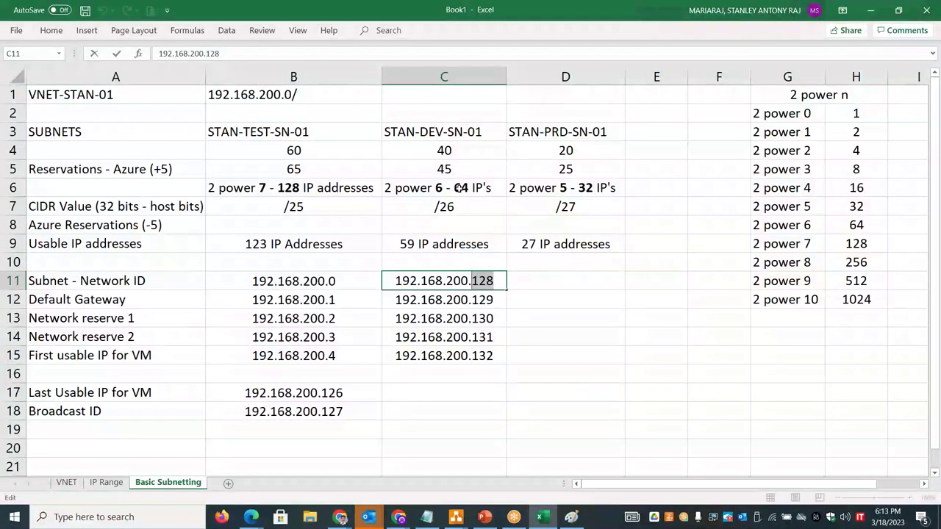
# - Check =128+64, then enter broadcast 192.168.200.191 in C18 and last usable 192.168.200.190 in C17
pyautogui.click(463, 412)
pyautogui.write('=12')
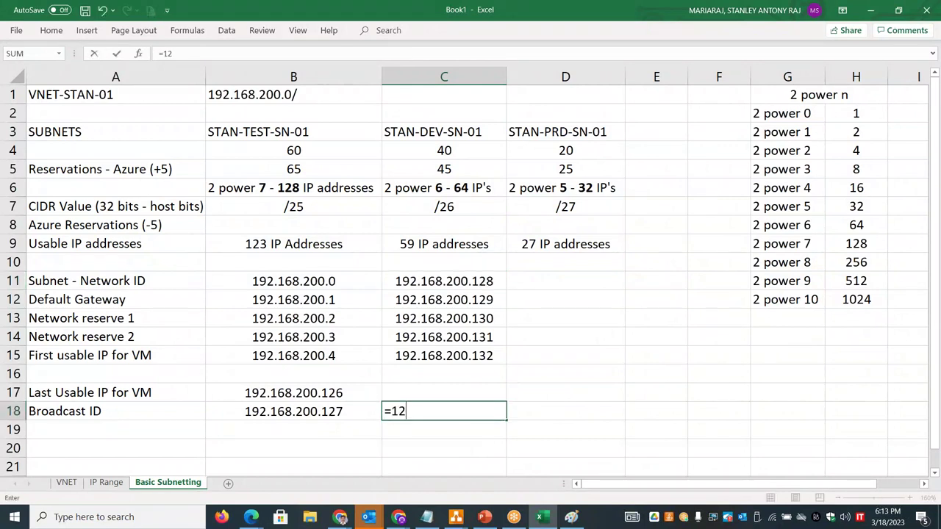
pyautogui.write('8+64')
pyautogui.press('Return')
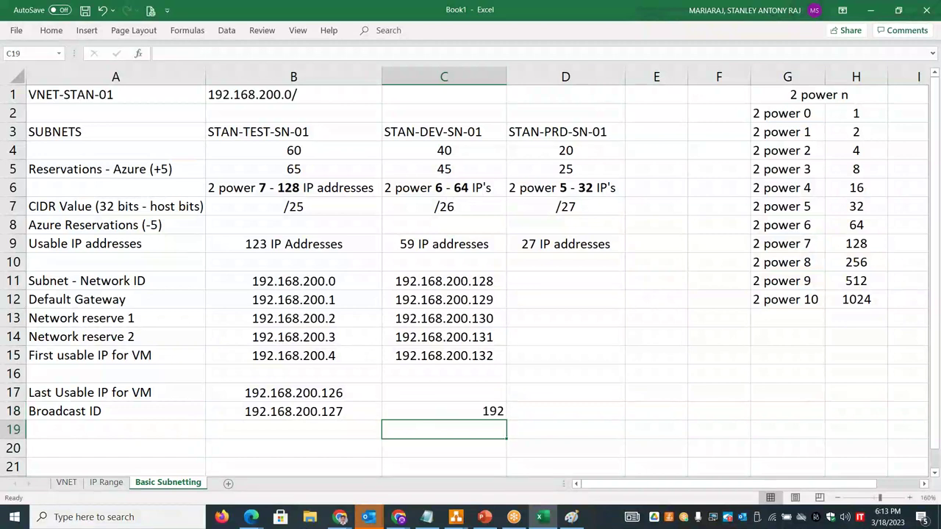
pyautogui.doubleClick(490, 411)
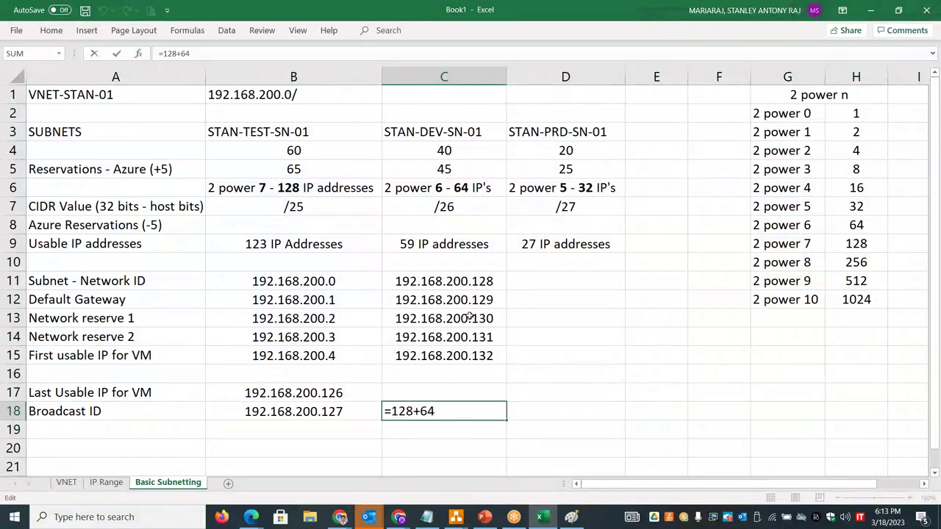
pyautogui.click(497, 280)
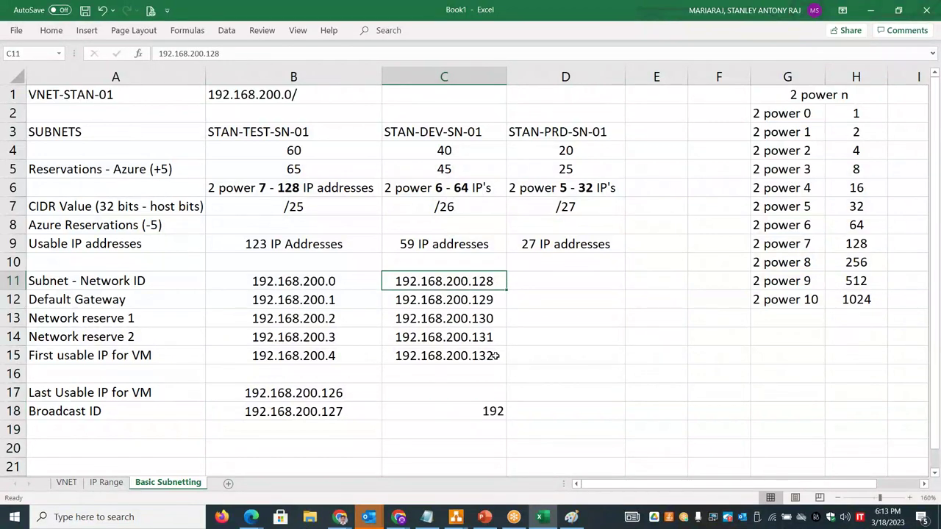
pyautogui.click(497, 413)
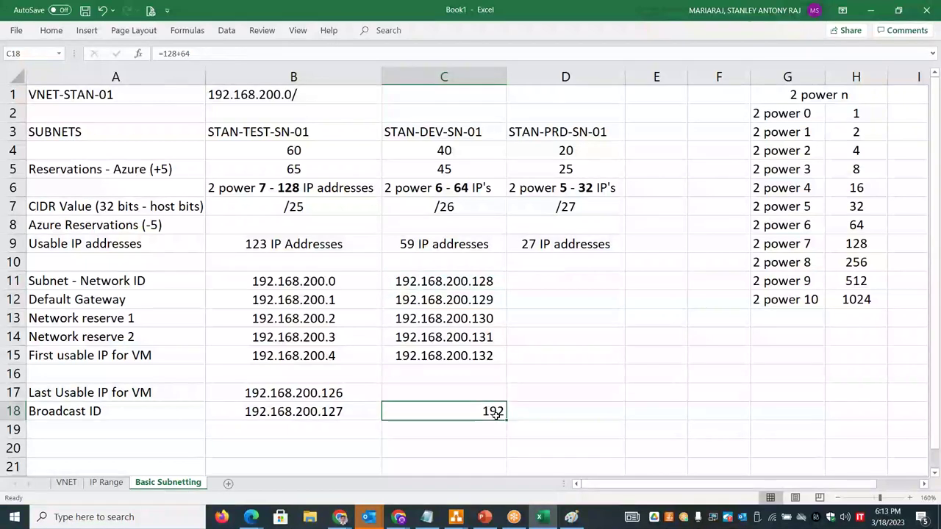
pyautogui.write('9')
pyautogui.press('BackSpace')
pyautogui.write('192.168.200.191')
pyautogui.click(454, 397)
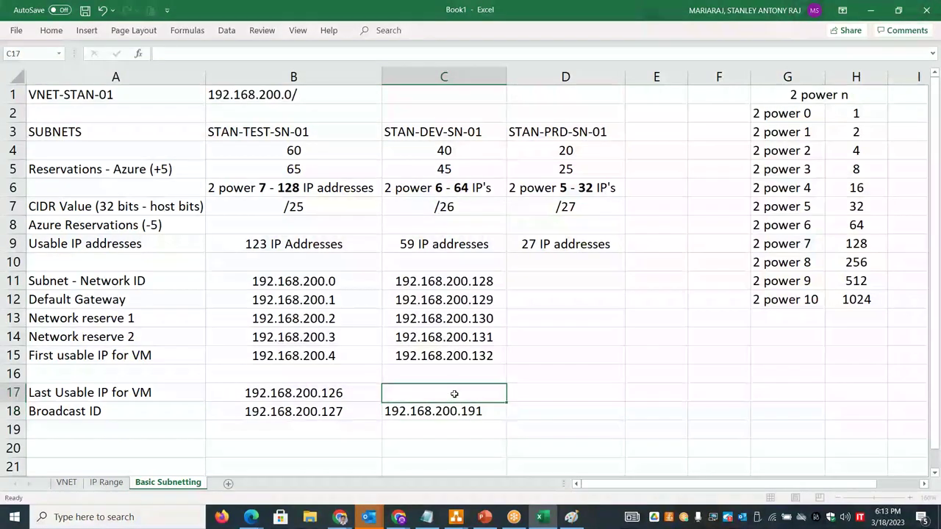
pyautogui.write('192.16')
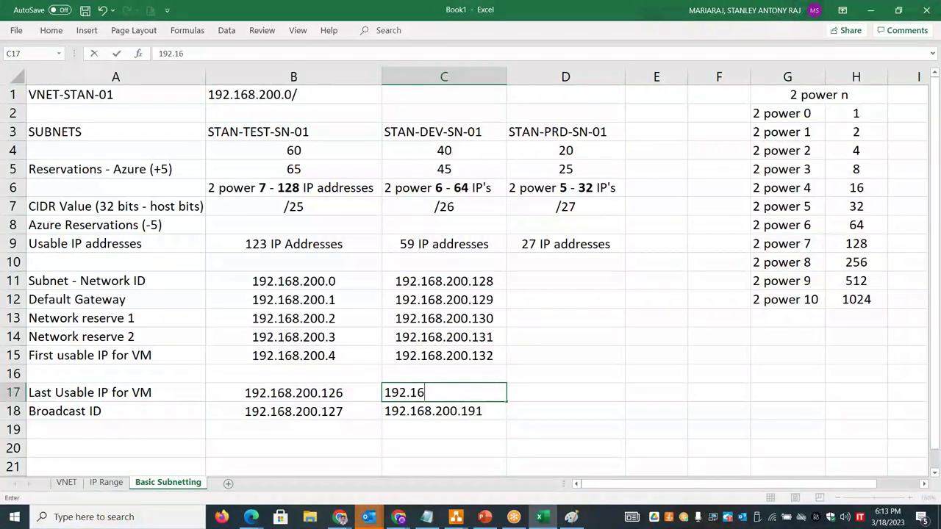
pyautogui.write('8.200.190')
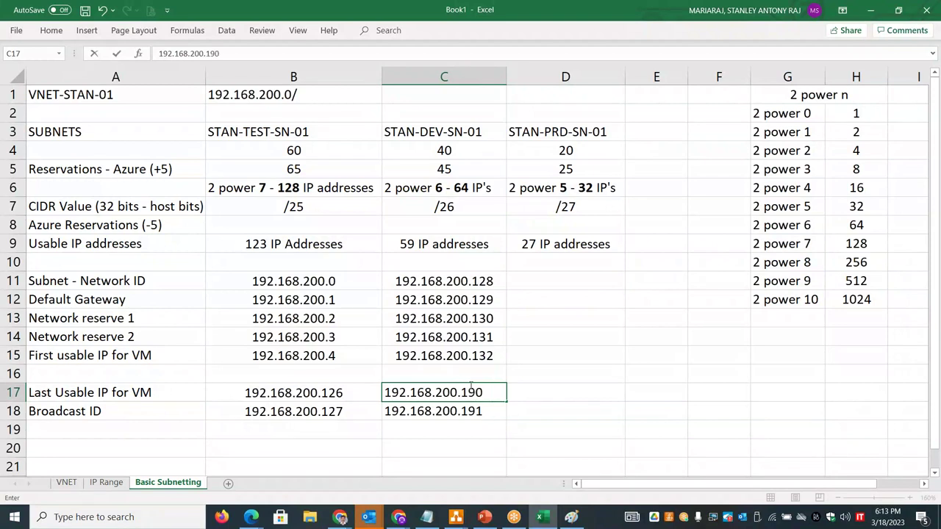
# - Fill D11:D15 with 192.168.200.192 to .196, starting from the copied C18 address
pyautogui.click(492, 412)
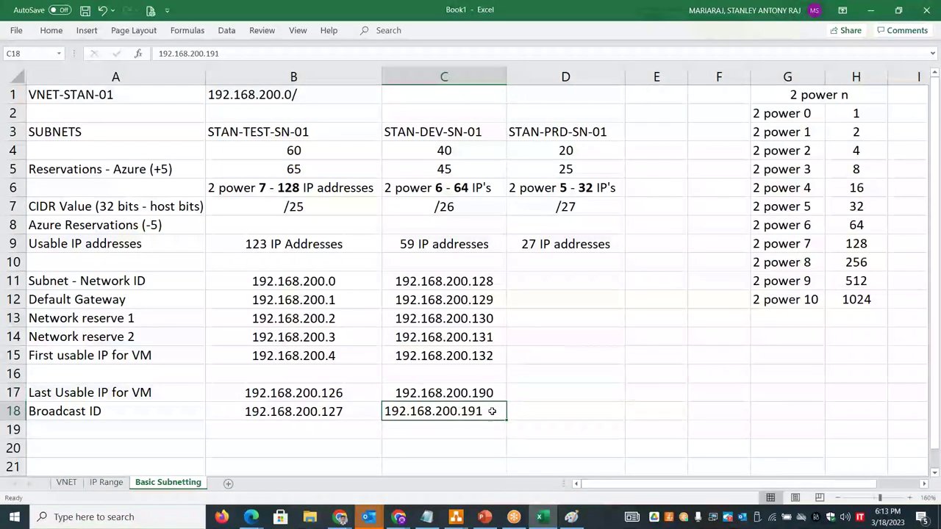
pyautogui.hotkey('ctrl', 'c')
pyautogui.click(563, 280)
pyautogui.hotkey('ctrl', 'v')
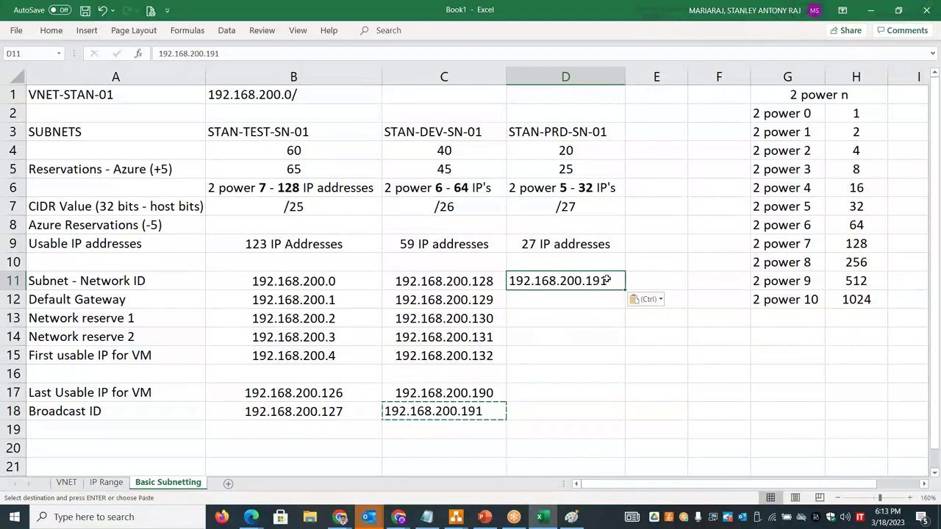
pyautogui.press('Escape')
pyautogui.press('F2')
pyautogui.press('BackSpace')
pyautogui.write('2')
pyautogui.moveTo(627, 290); pyautogui.dragTo(624, 363)
pyautogui.doubleClick(597, 281)
pyautogui.moveTo(596, 281); pyautogui.dragTo(586, 281)
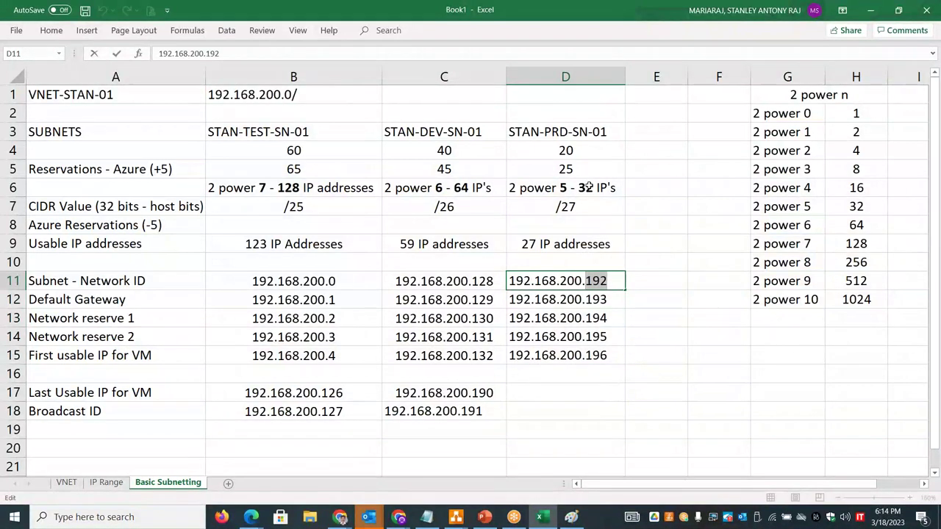
# - Enter PRD broadcast 192.168.200.223 in D18 and last usable 192.168.200.222 in D17
pyautogui.click(556, 412)
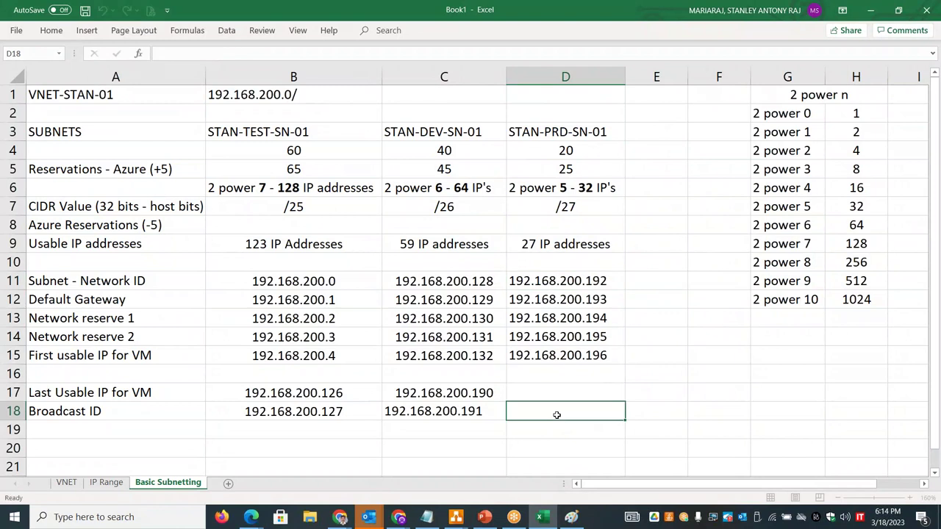
pyautogui.write('192.1')
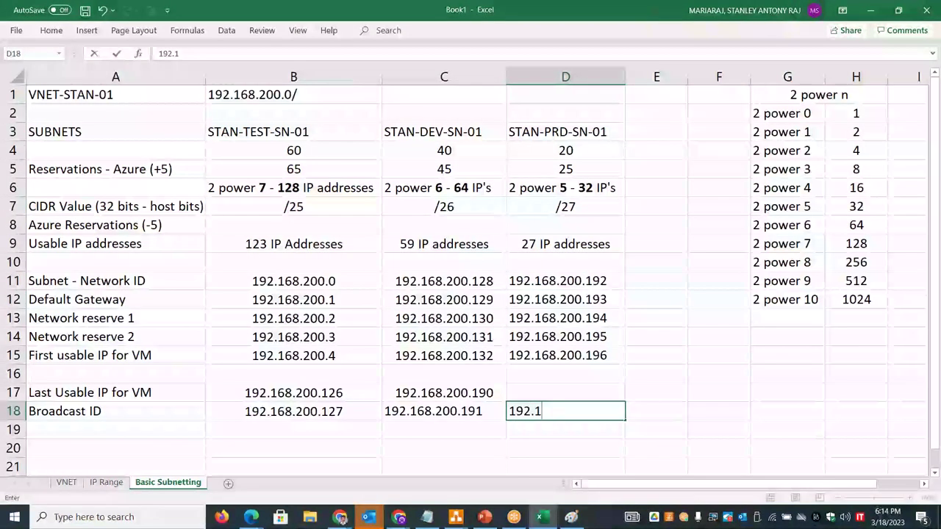
pyautogui.write('68.200.223')
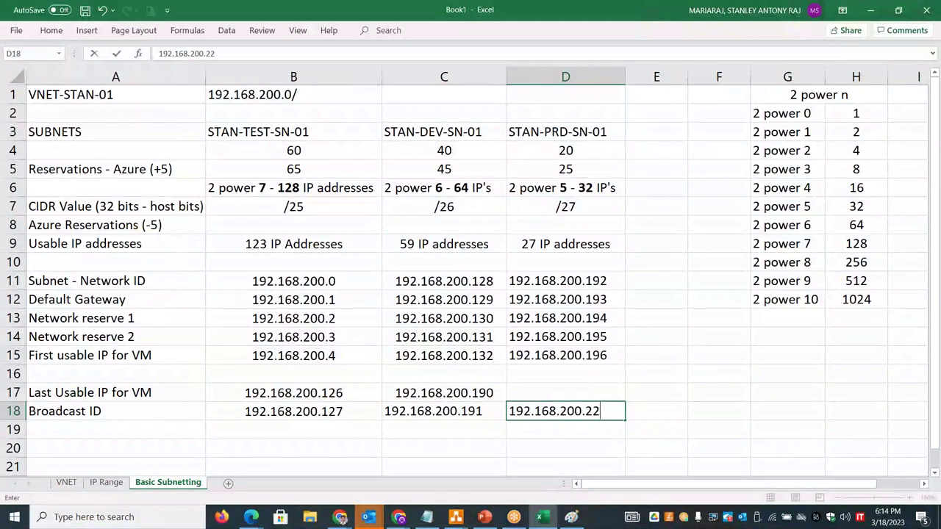
pyautogui.click(613, 287)
pyautogui.doubleClick(614, 287)
pyautogui.moveTo(613, 287); pyautogui.dragTo(593, 281)
pyautogui.click(347, 280)
pyautogui.doubleClick(336, 280)
pyautogui.moveTo(337, 281); pyautogui.dragTo(329, 280)
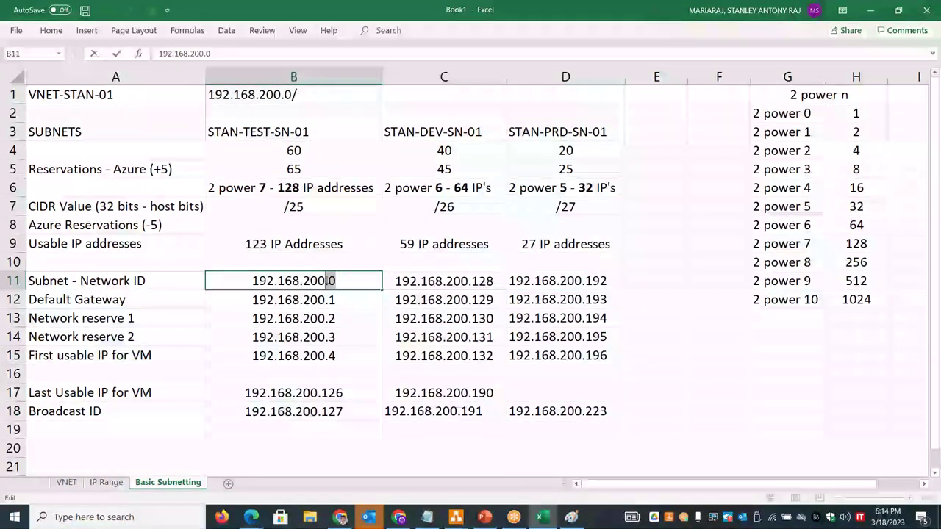
pyautogui.click(346, 414)
pyautogui.doubleClick(324, 412)
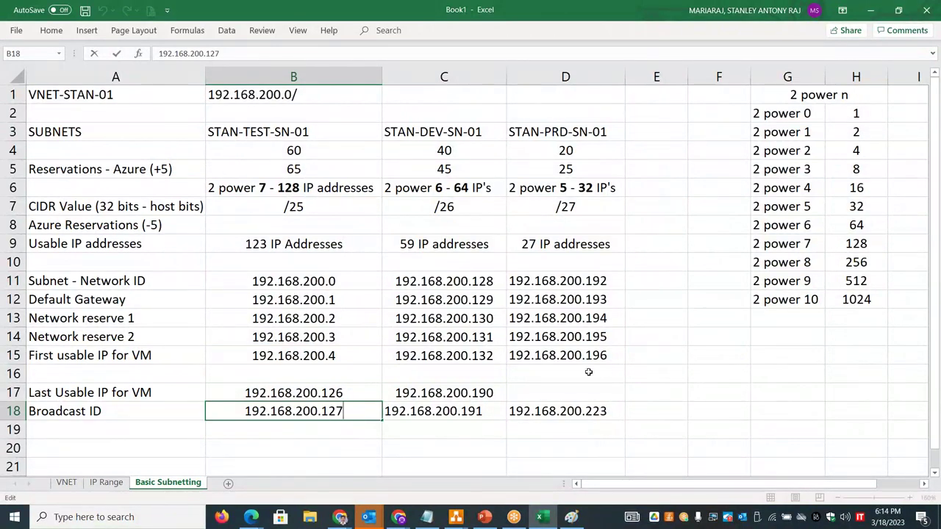
pyautogui.click(560, 391)
pyautogui.write('192.168.200.222')
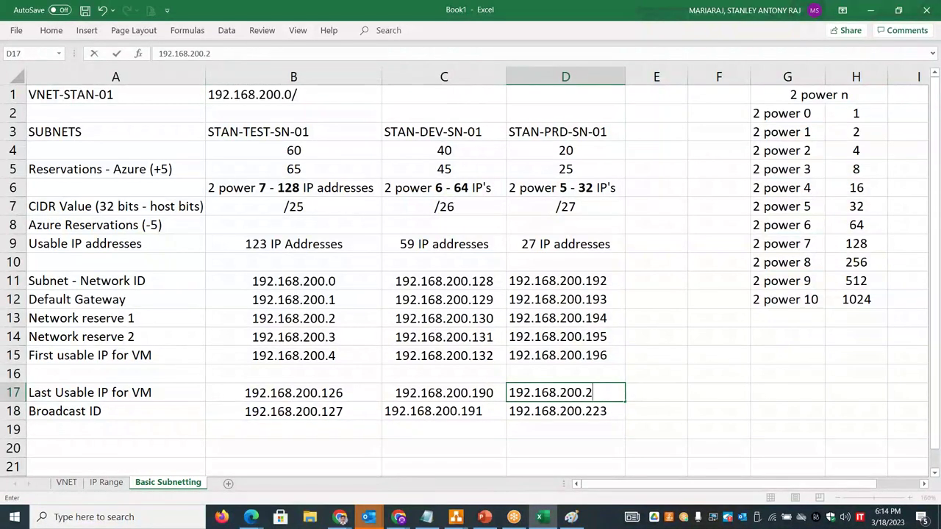
pyautogui.click(677, 397)
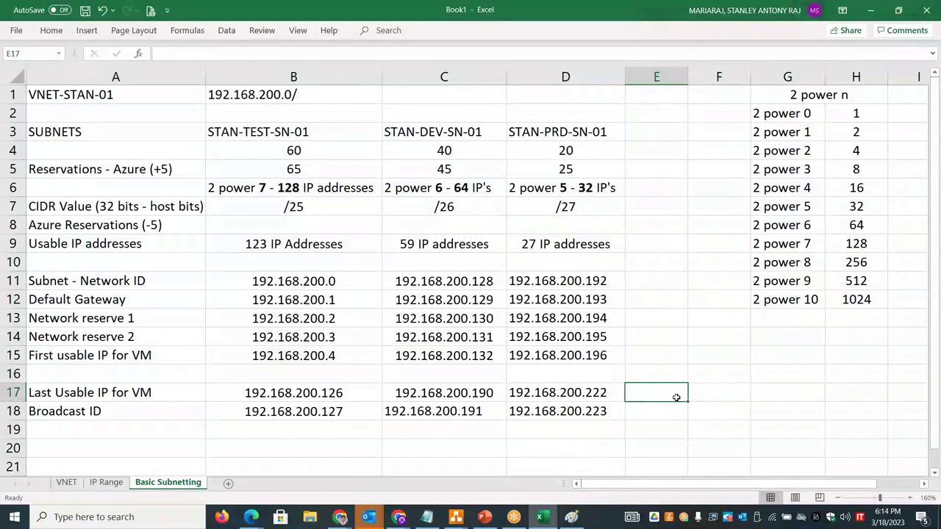
# - Center-align all the IP addresses in B11:D18 from the Home tab
pyautogui.moveTo(313, 282); pyautogui.dragTo(569, 412)
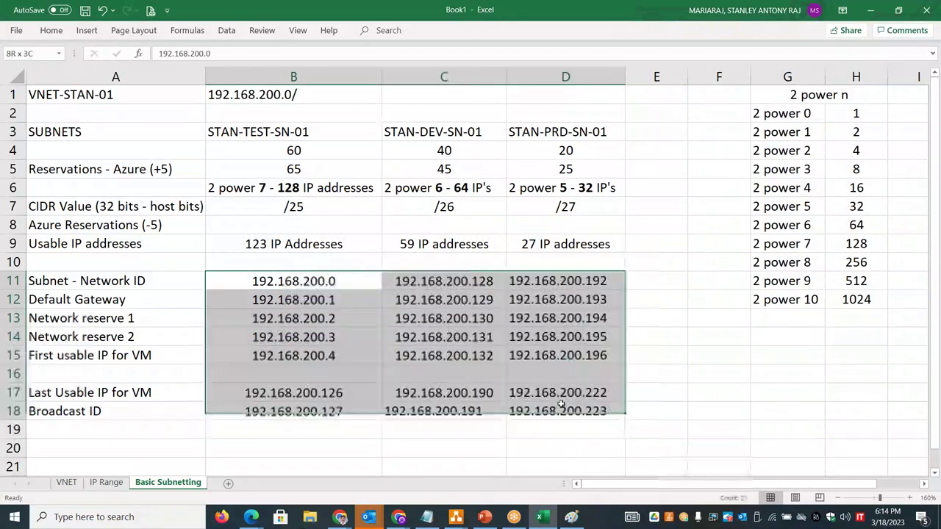
pyautogui.click(52, 30)
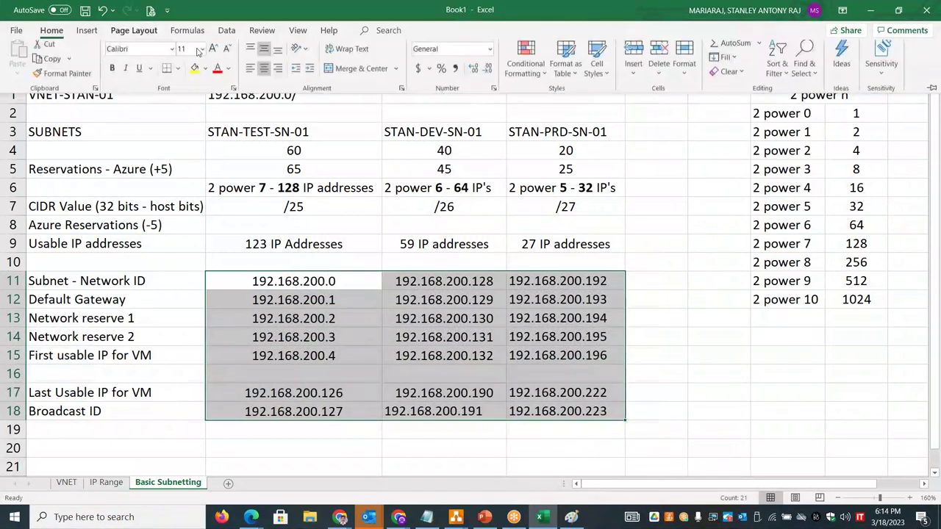
pyautogui.click(265, 75)
pyautogui.click(265, 76)
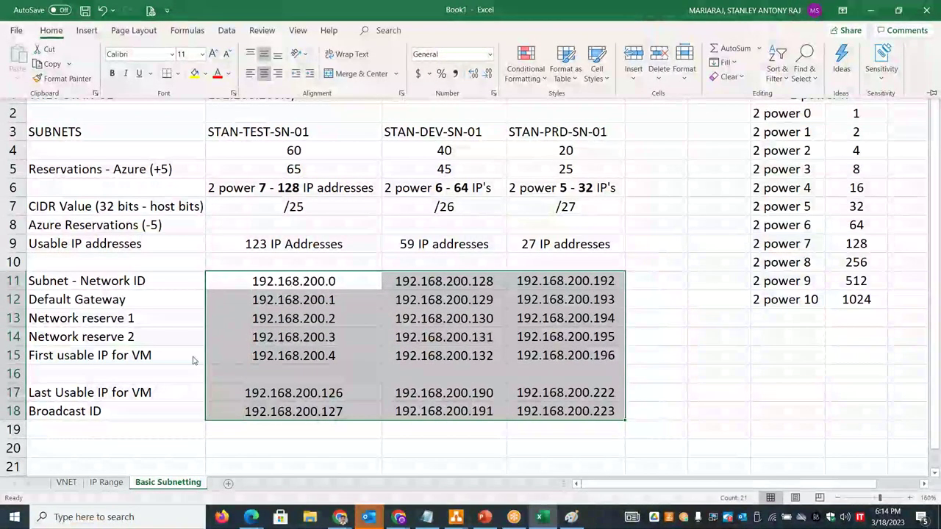
pyautogui.click(136, 432)
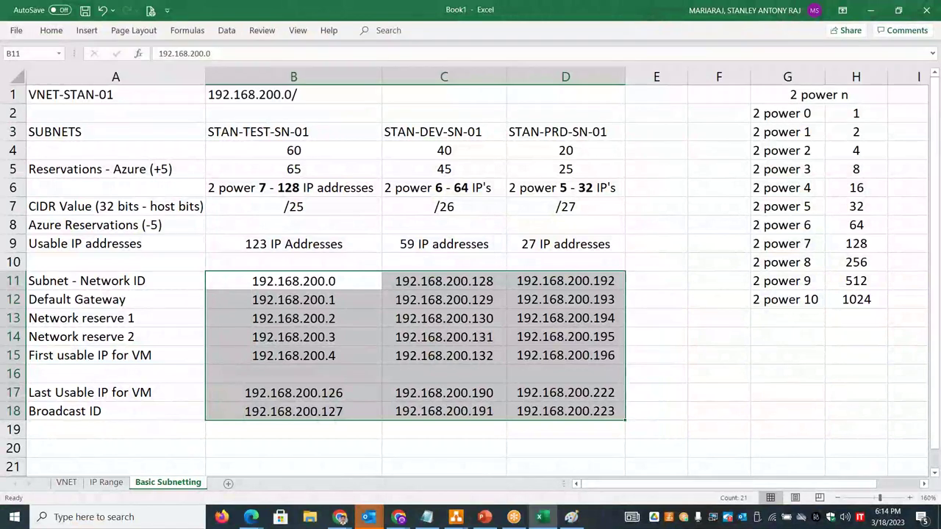
pyautogui.click(136, 445)
pyautogui.press('Down')
pyautogui.press('Down')
pyautogui.press('Down')
pyautogui.press('Down')
pyautogui.press('Down')
pyautogui.press('Down')
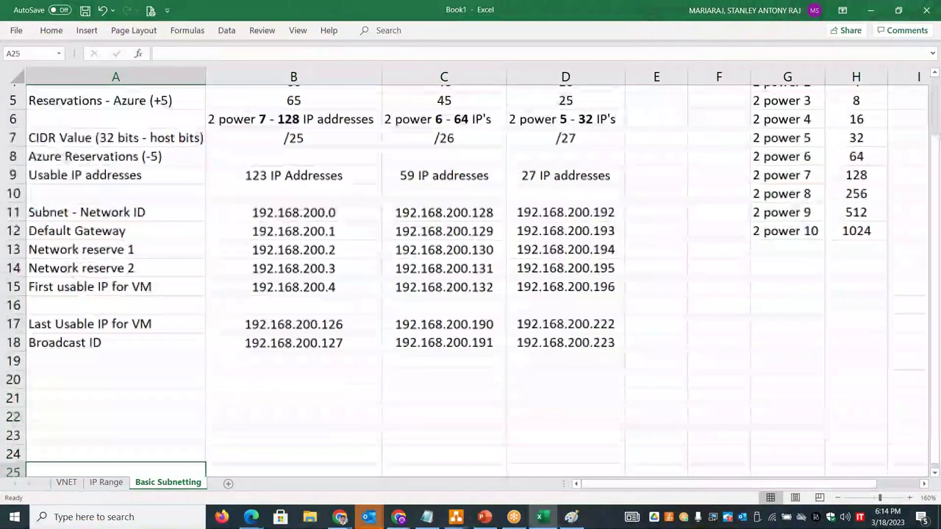
pyautogui.click(110, 112)
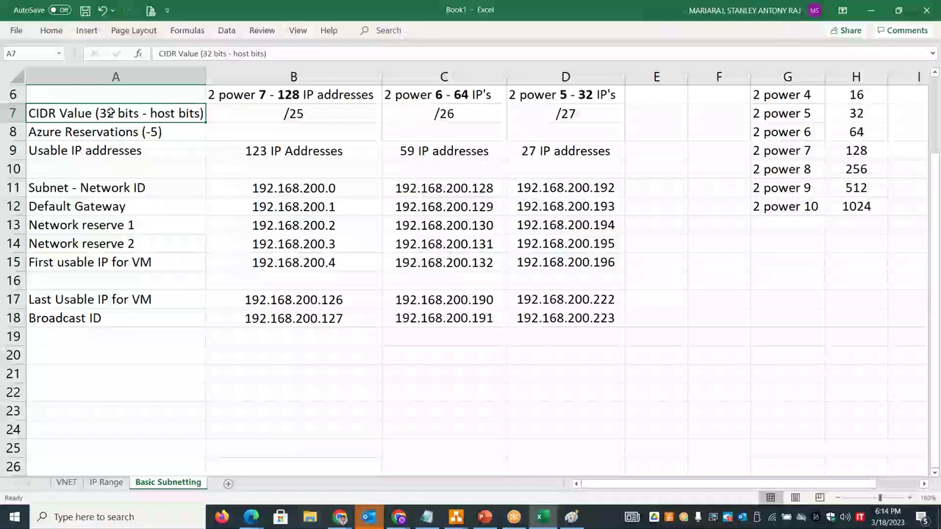
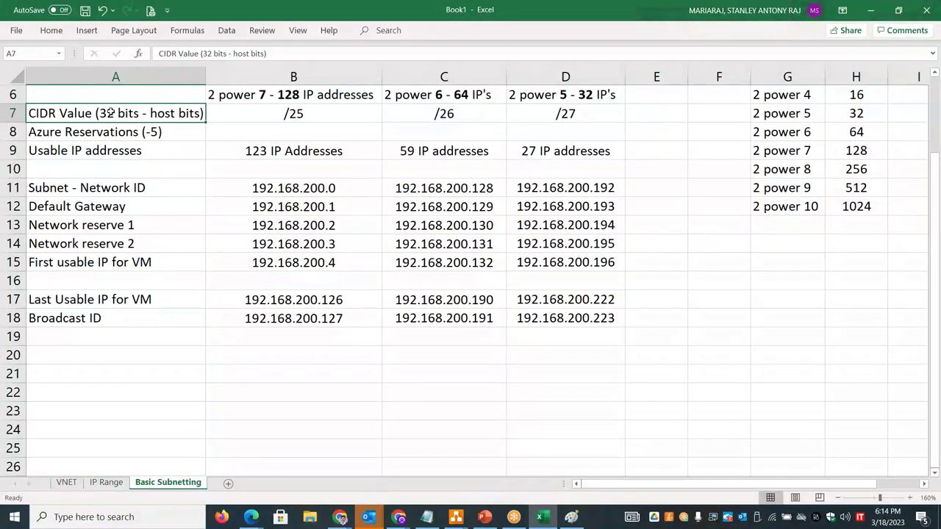
# - Label A20 'Subnet Mask' and copy the /25 value from B7 into B20
pyautogui.click(62, 353)
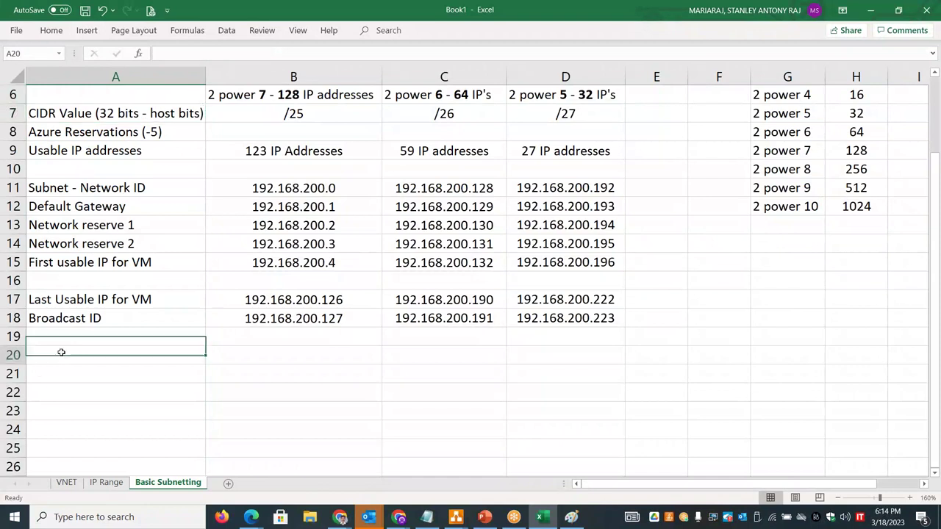
pyautogui.write('Subnet Mask')
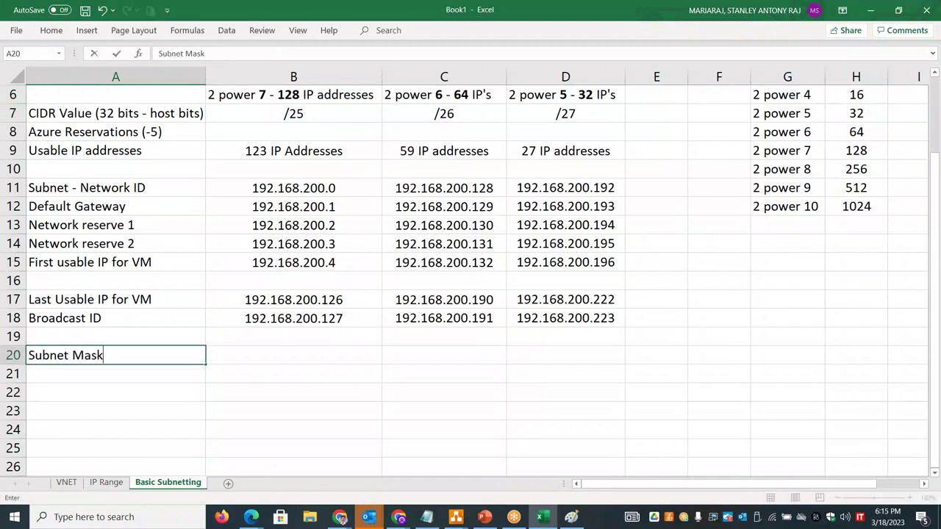
pyautogui.press('Tab')
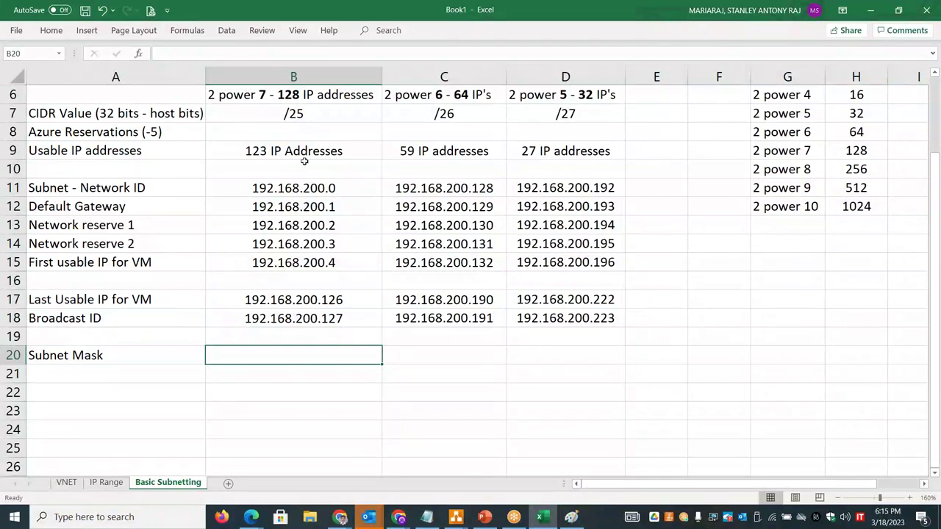
pyautogui.click(309, 133)
pyautogui.doubleClick(305, 114)
pyautogui.moveTo(306, 114); pyautogui.dragTo(281, 114)
pyautogui.hotkey('ctrl', 'c')
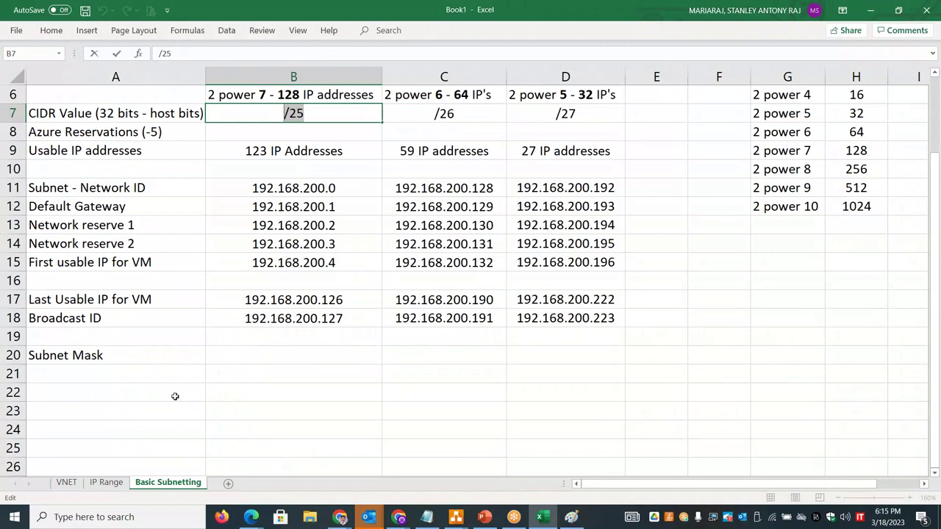
pyautogui.click(326, 357)
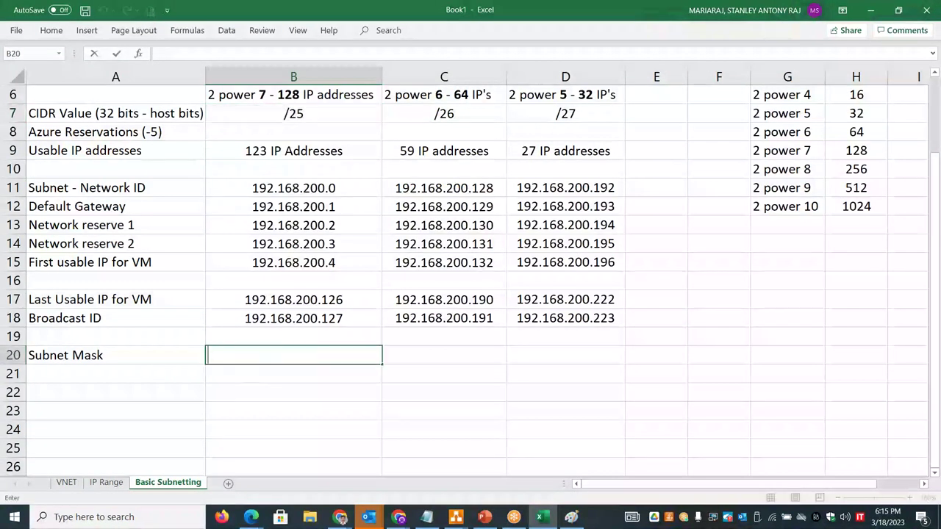
pyautogui.hotkey('ctrl', 'v')
pyautogui.press('Return')
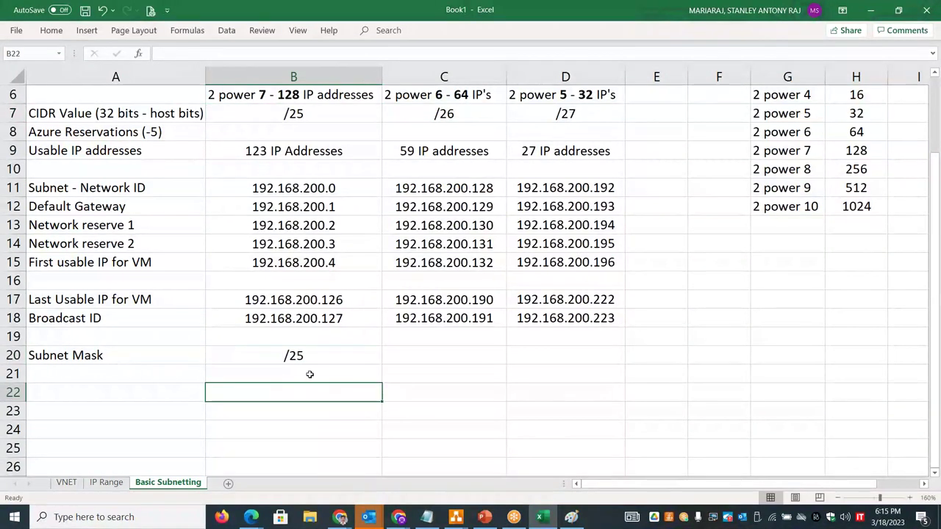
# - Enter '32 bits - 8bits.8bits.8bits.8bits' in A21 and '8bits.8bits.8bits.1bit' in B21
pyautogui.click(169, 377)
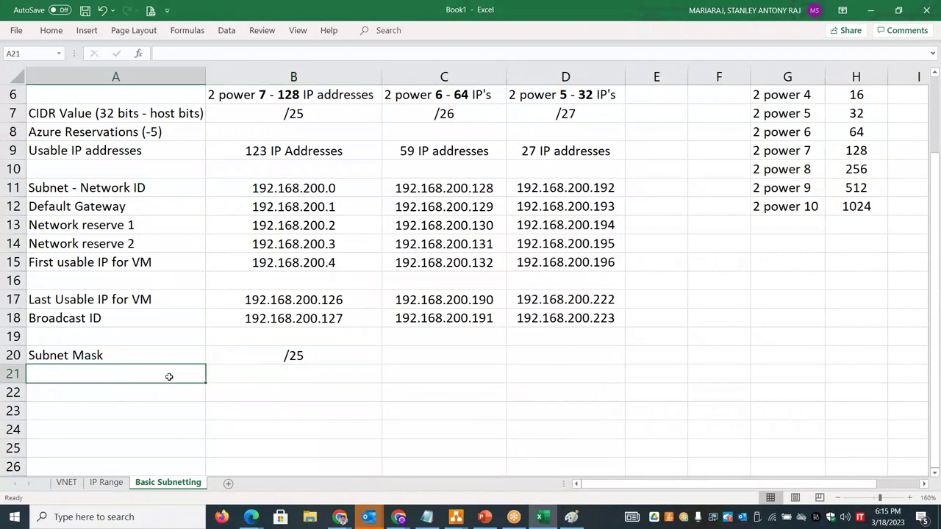
pyautogui.write('32 bits ')
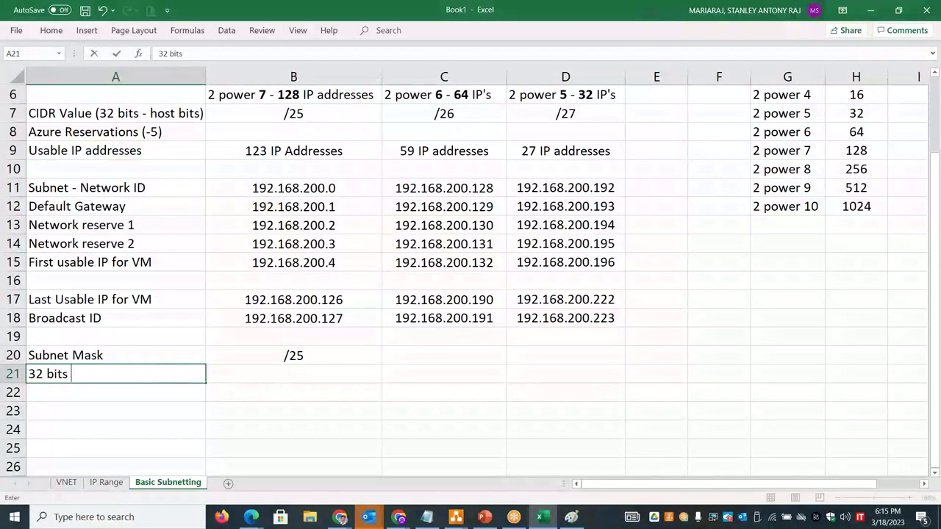
pyautogui.write('- 8bits.')
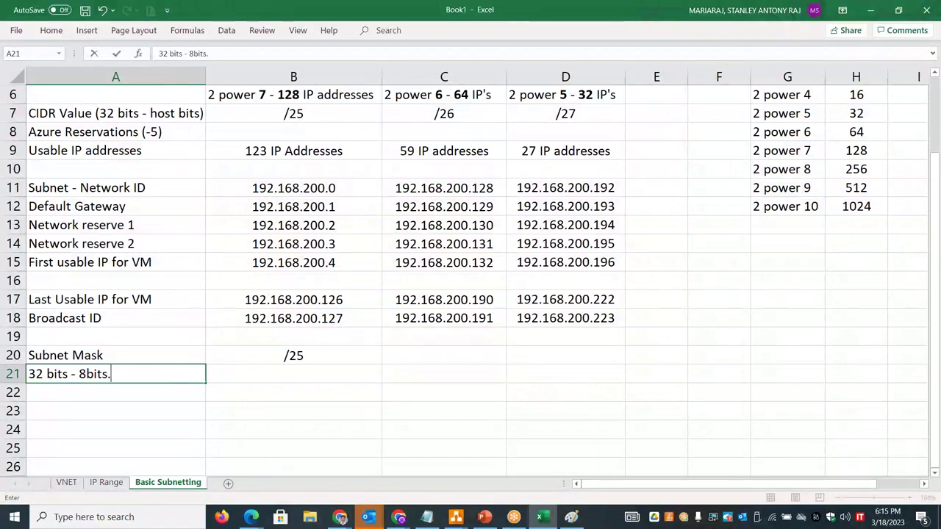
pyautogui.write('0')
pyautogui.press('BackSpace')
pyautogui.write('8bits.8bits.8b')
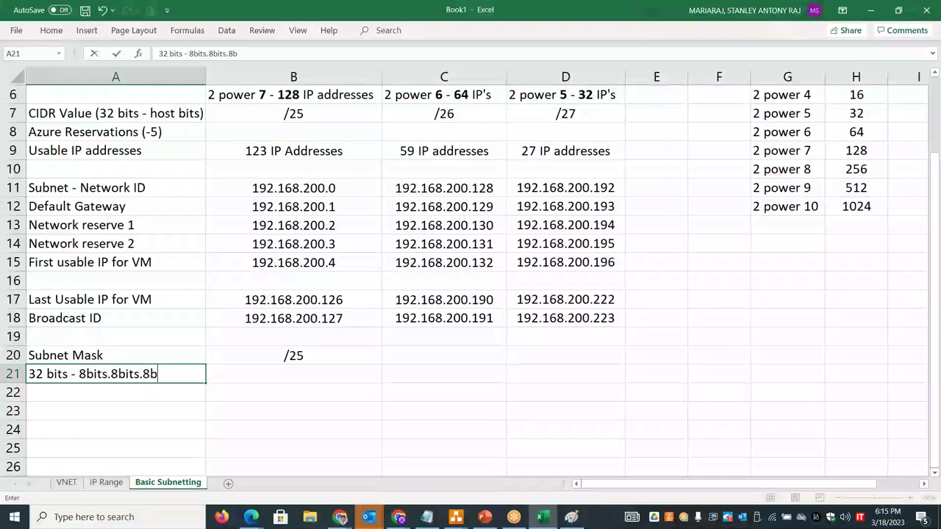
pyautogui.write('its.8bits')
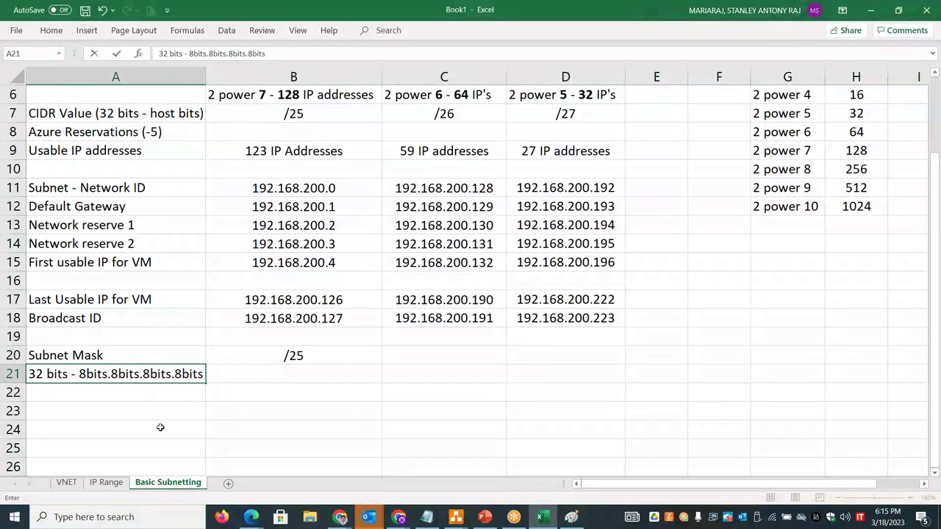
pyautogui.click(287, 375)
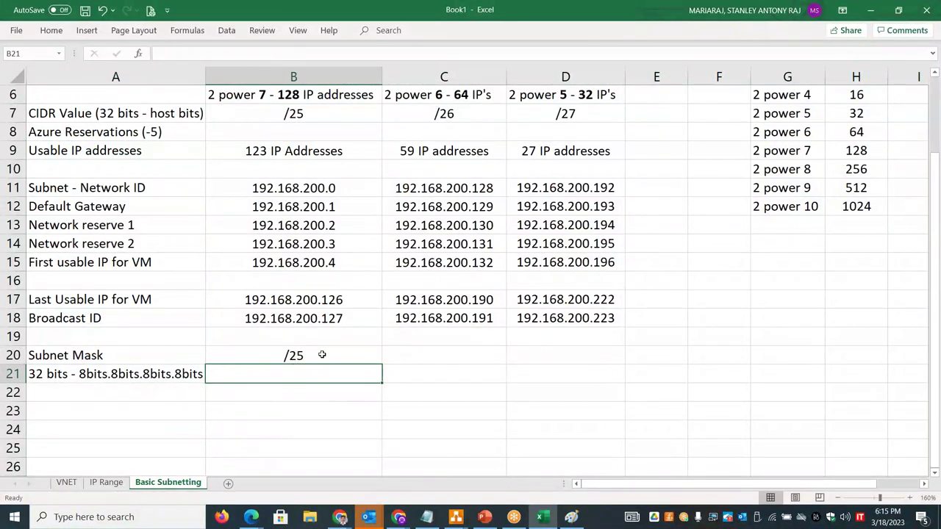
pyautogui.doubleClick(80, 375)
pyautogui.moveTo(79, 375); pyautogui.dragTo(175, 373)
pyautogui.hotkey('ctrl', 'c')
pyautogui.click(273, 374)
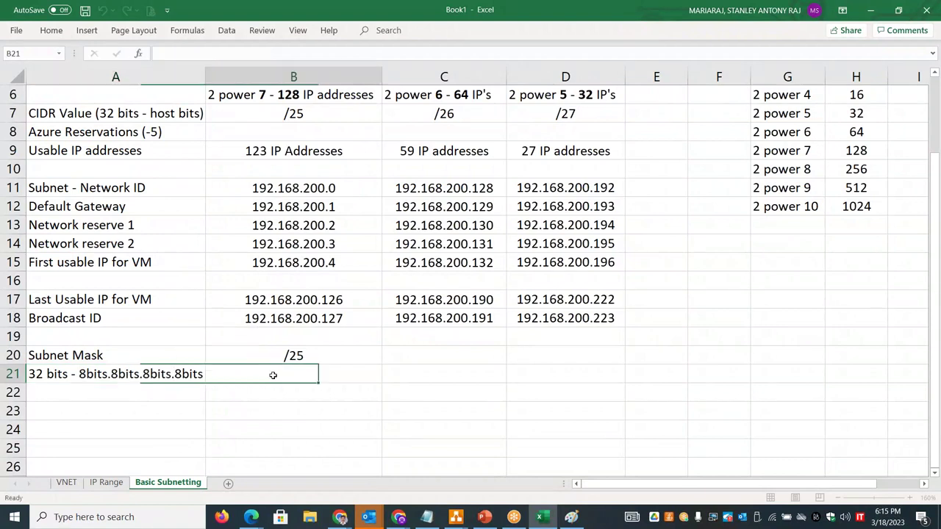
pyautogui.hotkey('ctrl', 'v')
pyautogui.write('1bi')
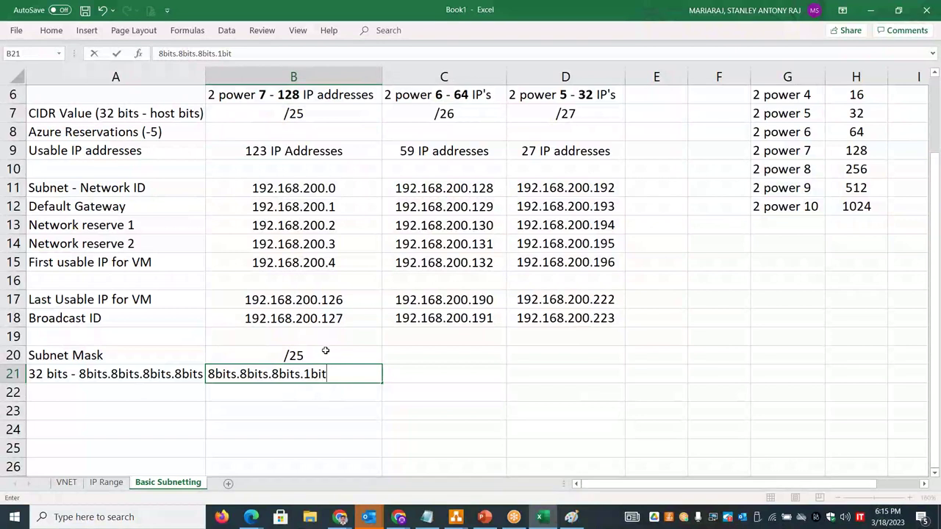
pyautogui.write('t')
pyautogui.click(323, 355)
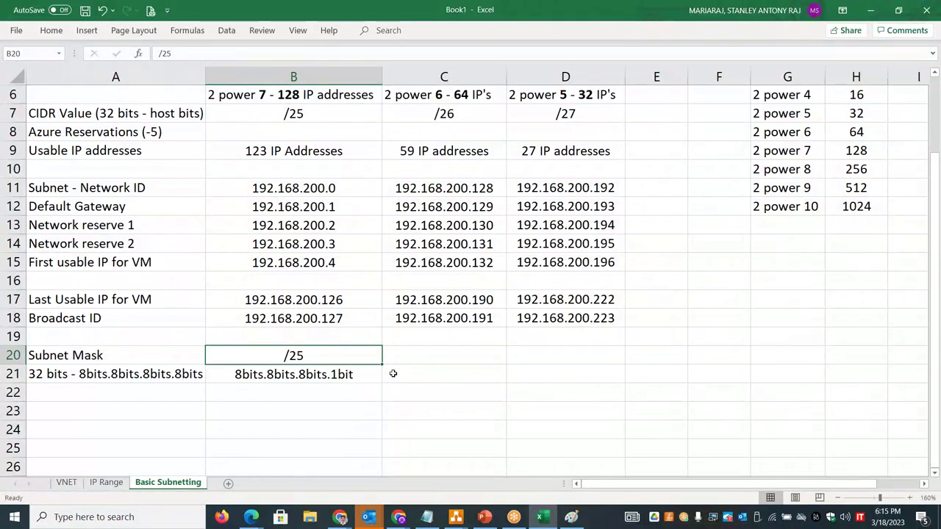
pyautogui.click(427, 357)
# - Copy the /26 and /27 CIDR values into C20:D20
pyautogui.moveTo(456, 116); pyautogui.dragTo(562, 115)
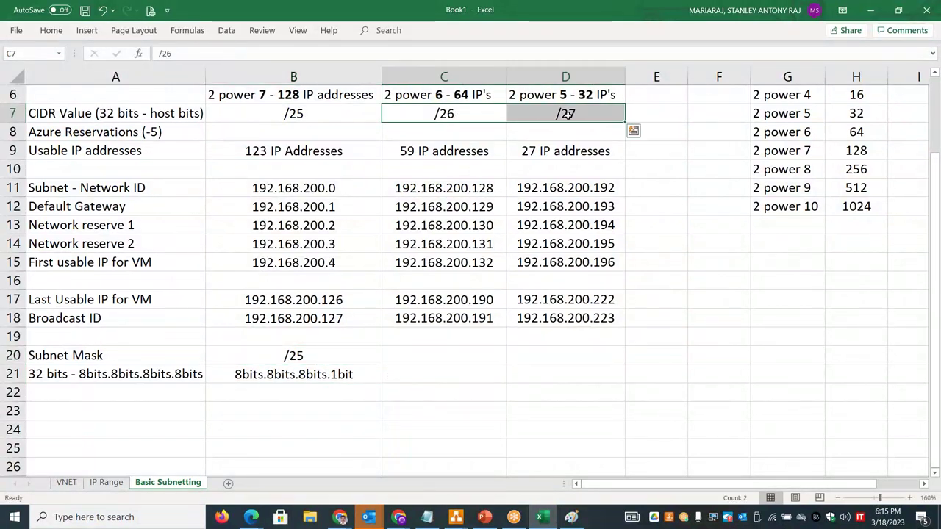
pyautogui.hotkey('ctrl', 'c')
pyautogui.click(420, 354)
pyautogui.hotkey('ctrl', 'v')
# - Enter the bit breakdowns 8bits.8bits.8bits.2bits in C21 and 8bits.8bits.8bits.3bits in D21
pyautogui.click(429, 378)
pyautogui.write('8bits.')
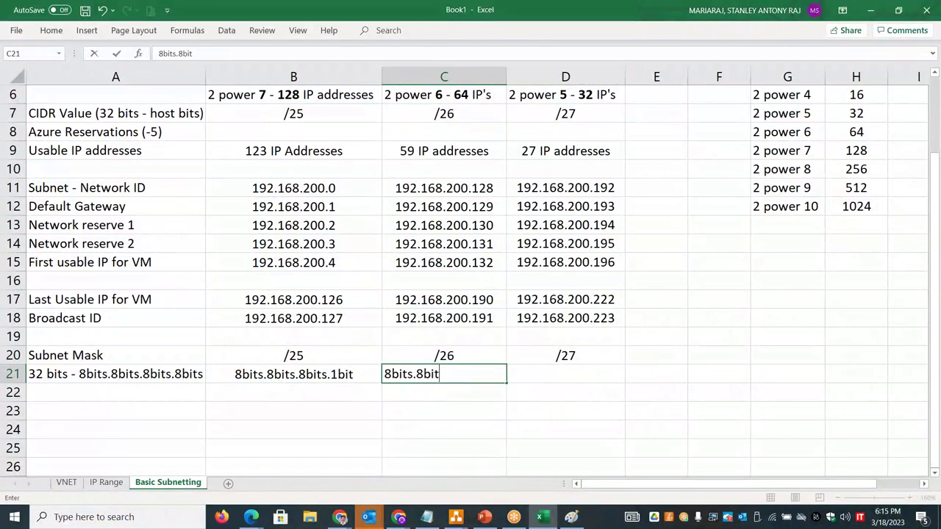
pyautogui.write('8bits.8bits.2bits')
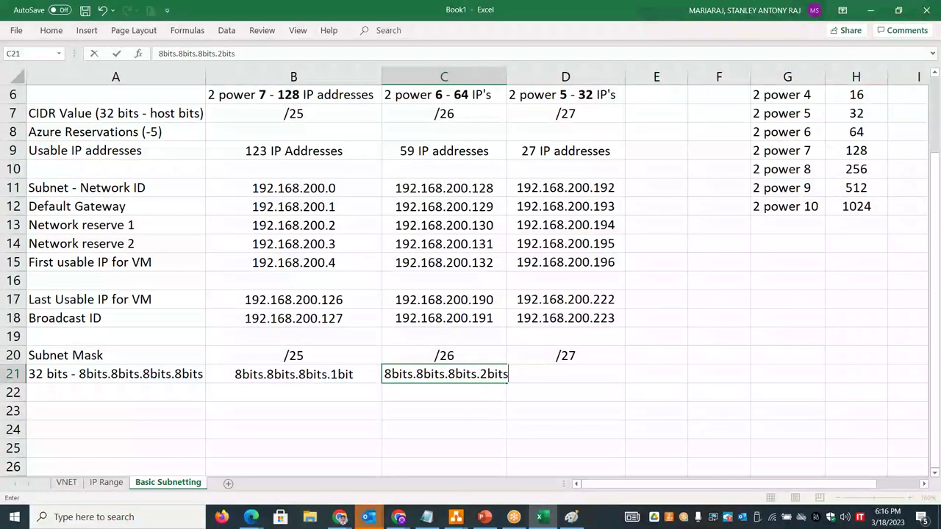
pyautogui.click(498, 407)
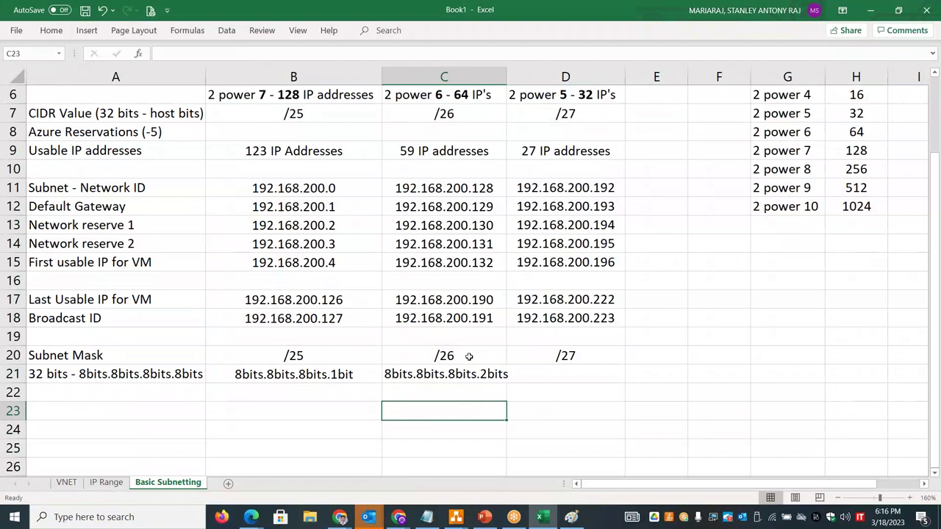
pyautogui.click(578, 373)
pyautogui.write('8bits.8')
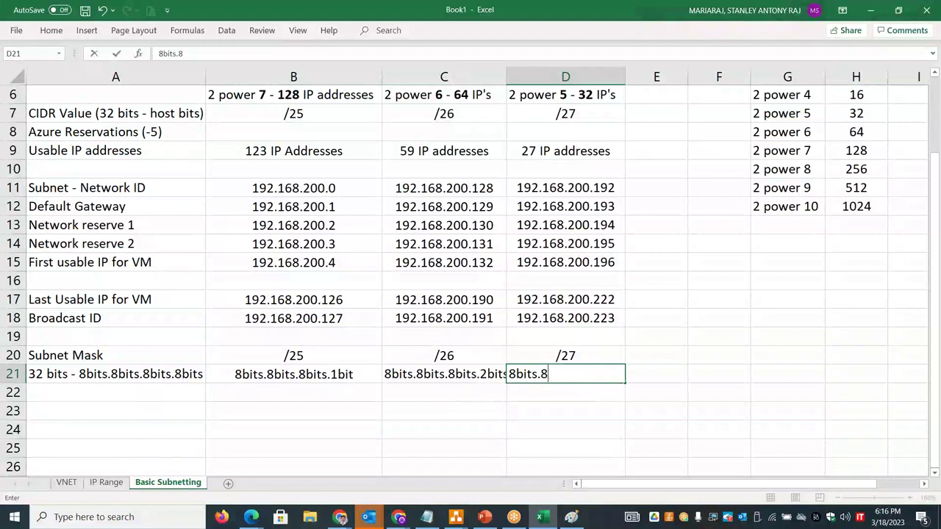
pyautogui.write('bits.8bits.3bits')
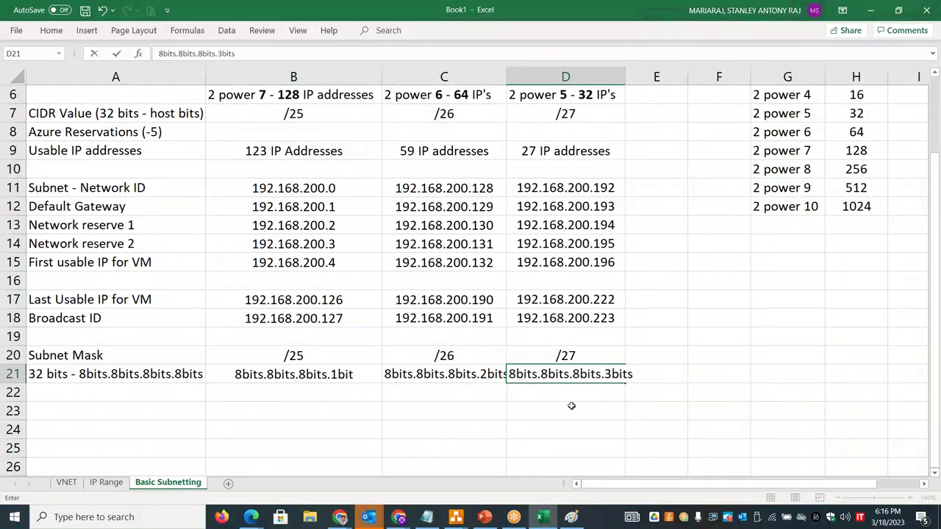
pyautogui.click(571, 406)
# - Widen columns C and D to fit their text
pyautogui.moveTo(506, 76); pyautogui.dragTo(518, 77)
pyautogui.moveTo(636, 76); pyautogui.dragTo(659, 77)
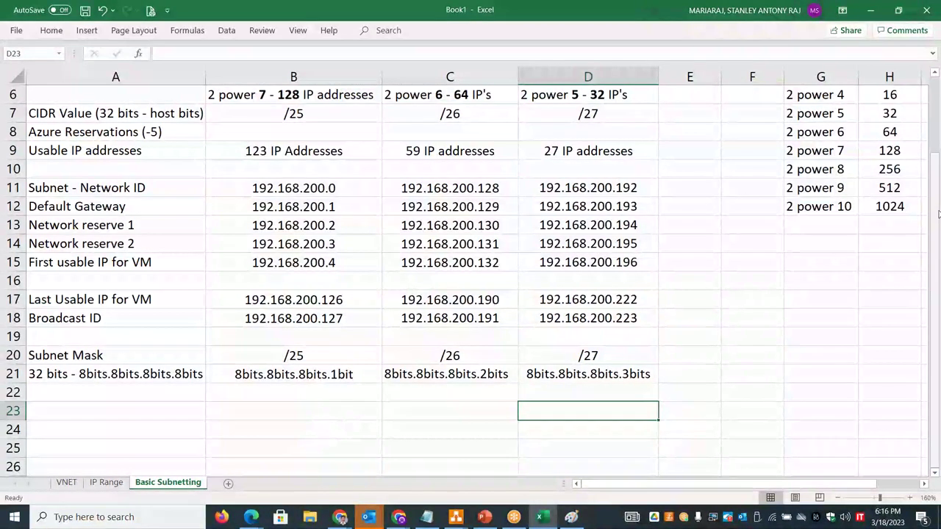
pyautogui.moveTo(939, 214); pyautogui.dragTo(939, 165)
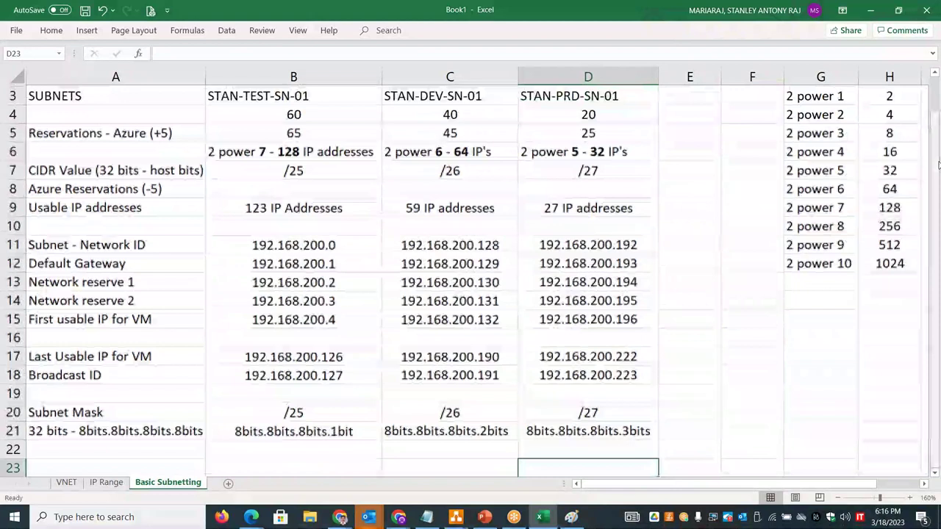
# - Copy the powers of two from 1 to 128 out of their column
pyautogui.doubleClick(264, 430)
pyautogui.moveTo(266, 430); pyautogui.dragTo(234, 430)
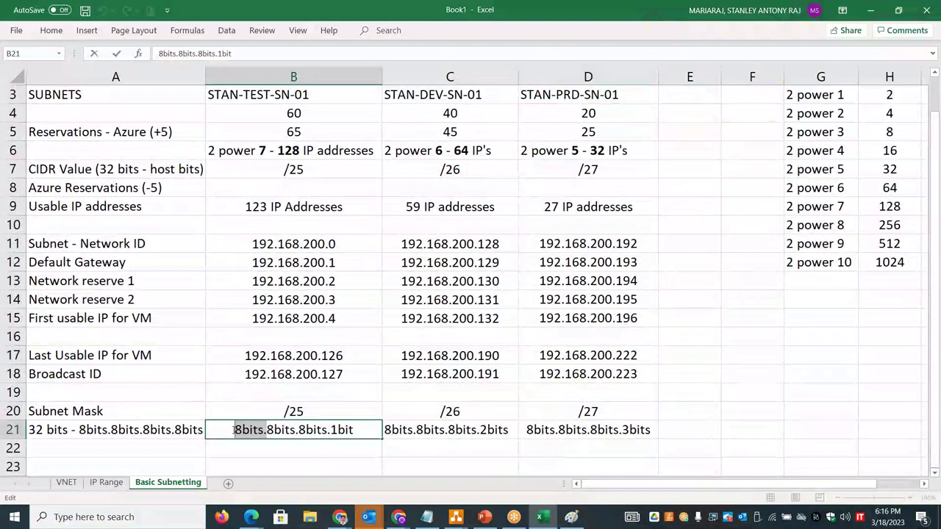
pyautogui.moveTo(884, 225); pyautogui.dragTo(890, 96)
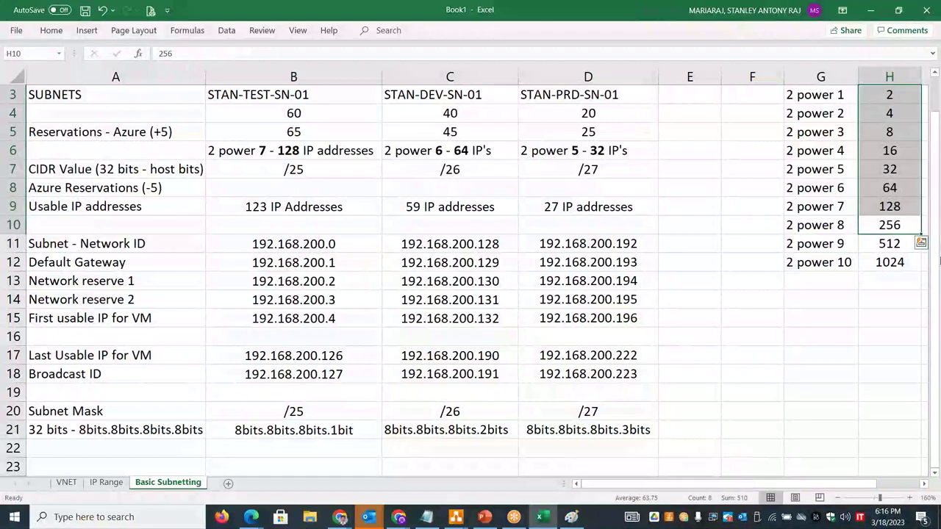
pyautogui.scroll(1, 911, 128)
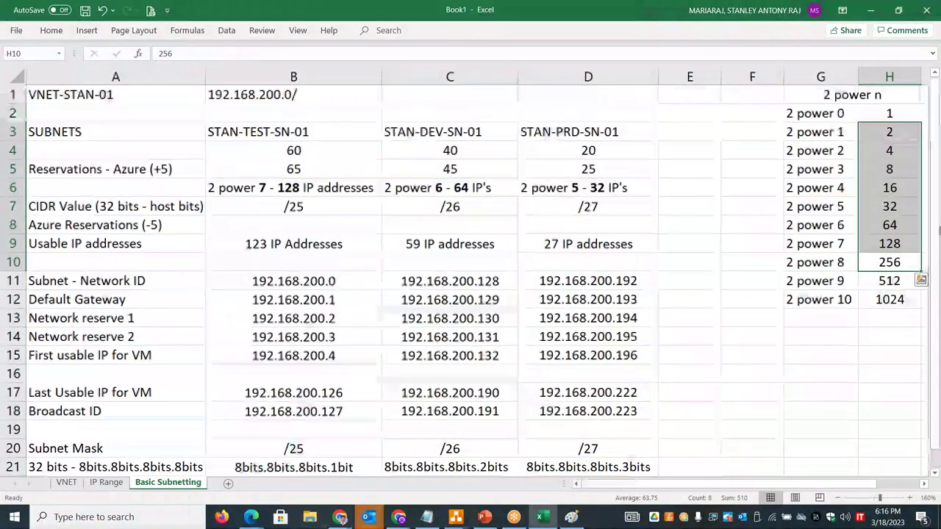
pyautogui.moveTo(901, 116); pyautogui.dragTo(894, 244)
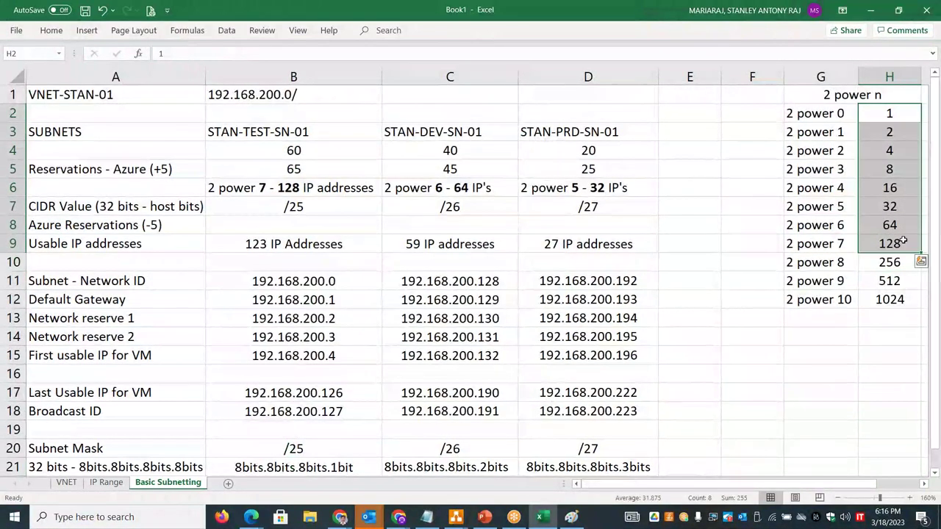
pyautogui.hotkey('ctrl', 'c')
# - Paste the powers of two at E23 using Transpose so they run across row 23
pyautogui.scroll(-1, 914, 247)
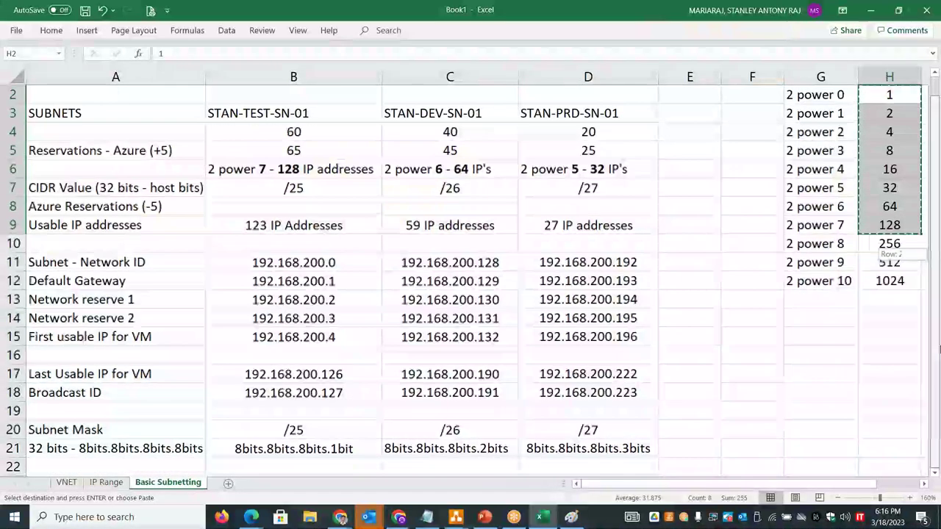
pyautogui.click(935, 474)
pyautogui.scroll(-3, 195, 297)
pyautogui.click(196, 296)
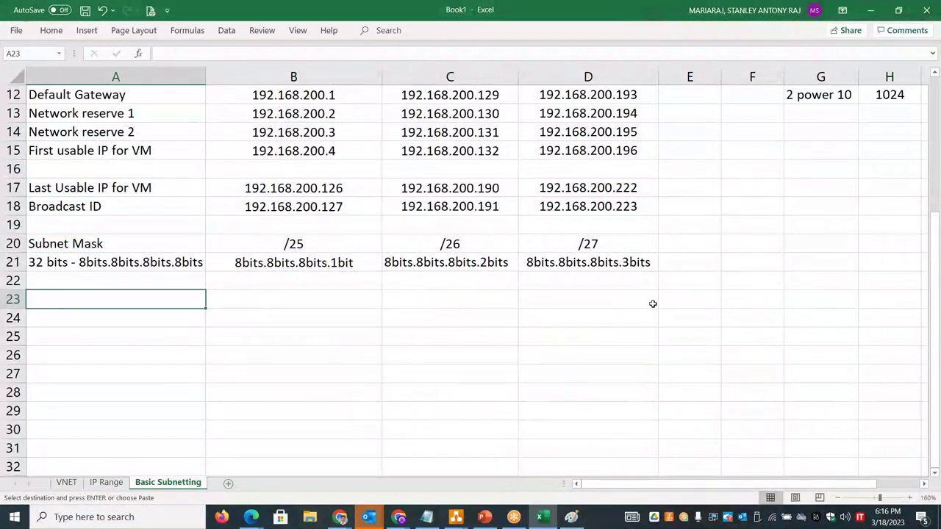
pyautogui.click(664, 300)
pyautogui.hotkey('ctrl', 'v')
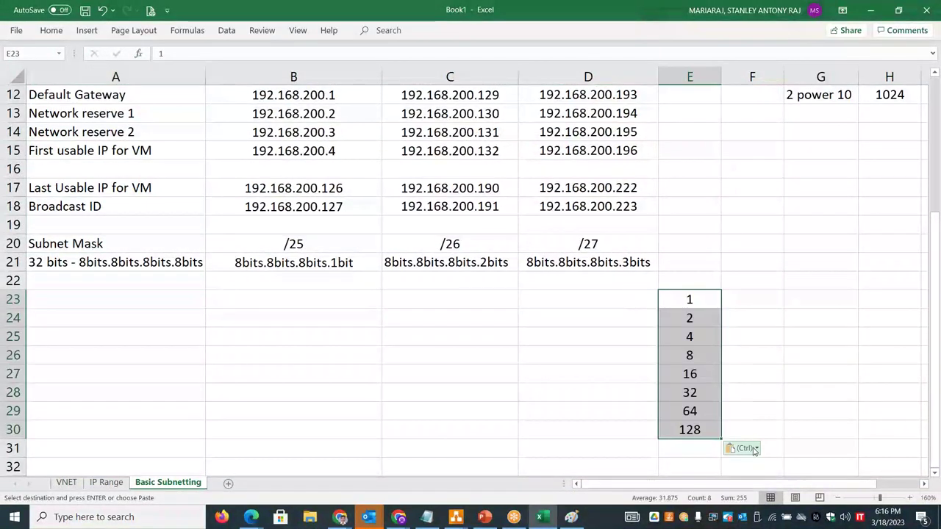
pyautogui.click(755, 448)
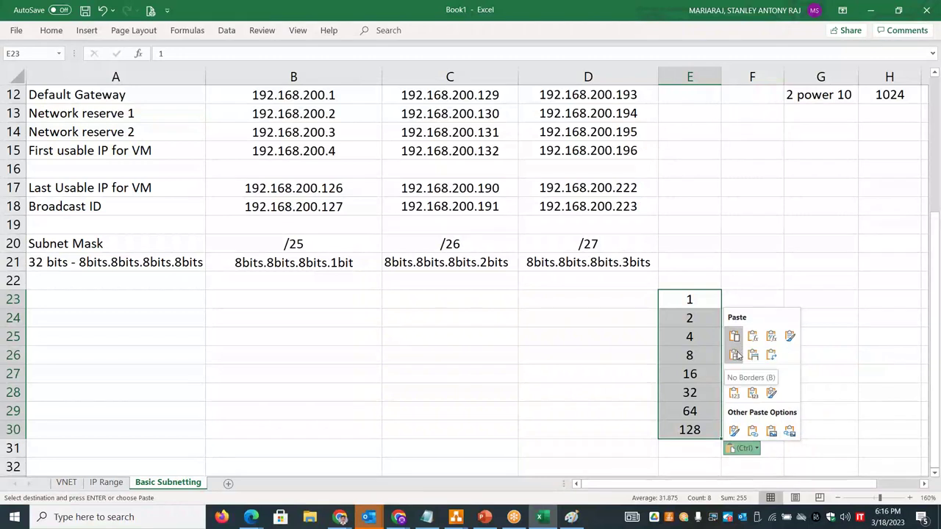
pyautogui.click(771, 356)
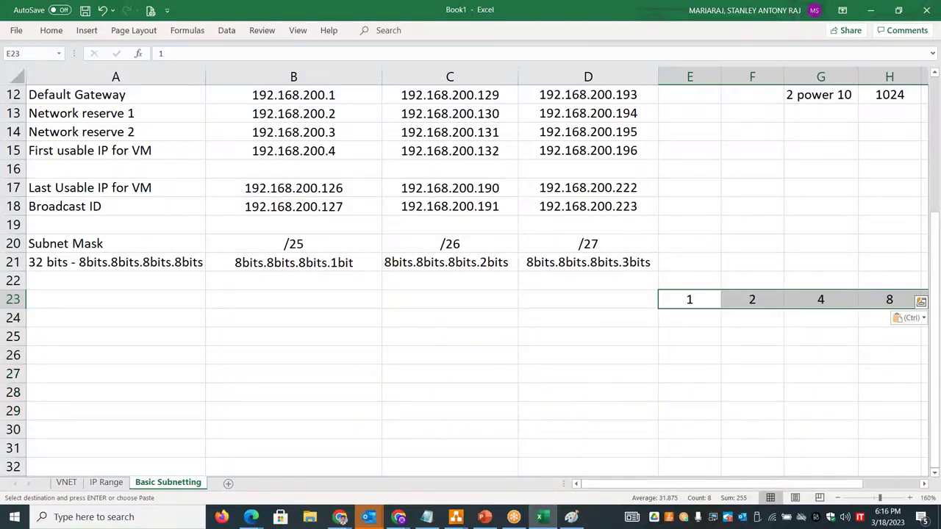
# - Move 2, 4 and 8 leftward in row 23, then place 8, 4, 2, 1 into E24:H24
pyautogui.click(755, 298)
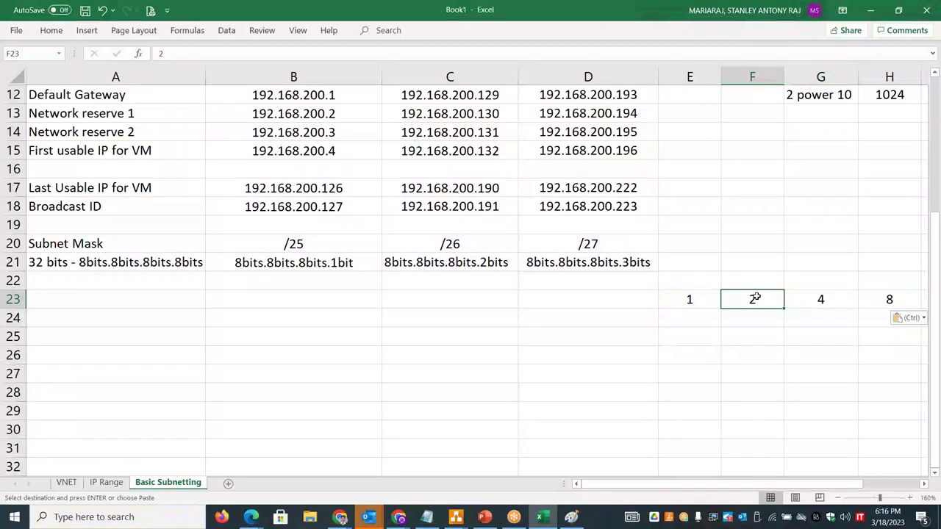
pyautogui.moveTo(756, 297); pyautogui.dragTo(588, 299)
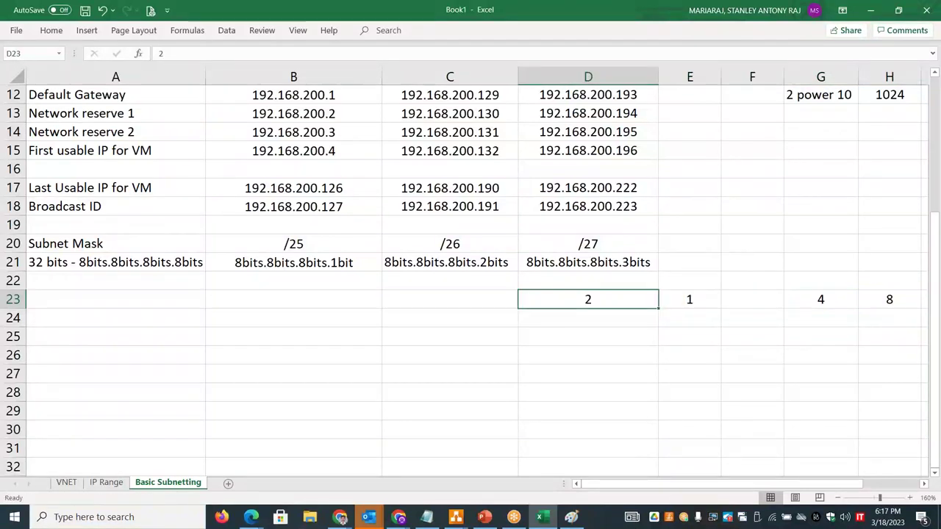
pyautogui.click(821, 297)
pyautogui.hotkey('ctrl', 'c')
pyautogui.click(502, 300)
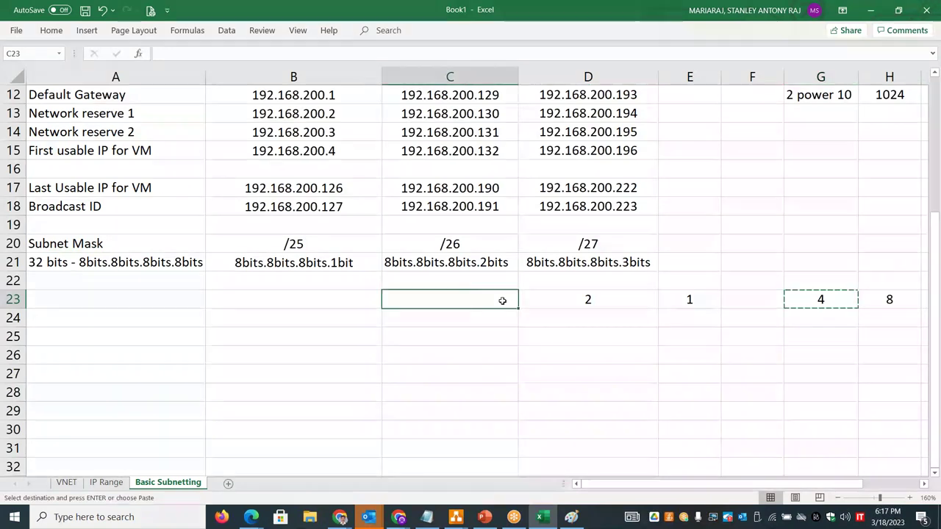
pyautogui.hotkey('ctrl', 'v')
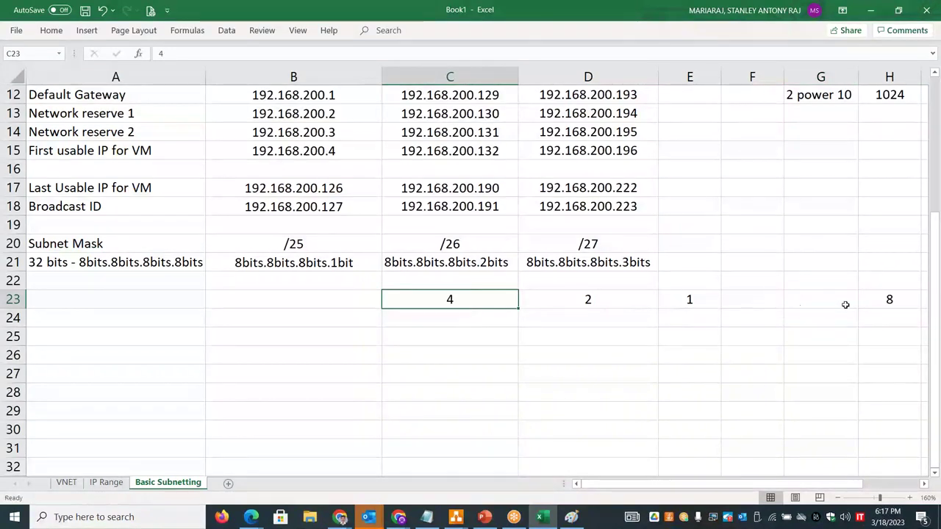
pyautogui.moveTo(845, 304); pyautogui.dragTo(859, 302)
pyautogui.click(878, 300)
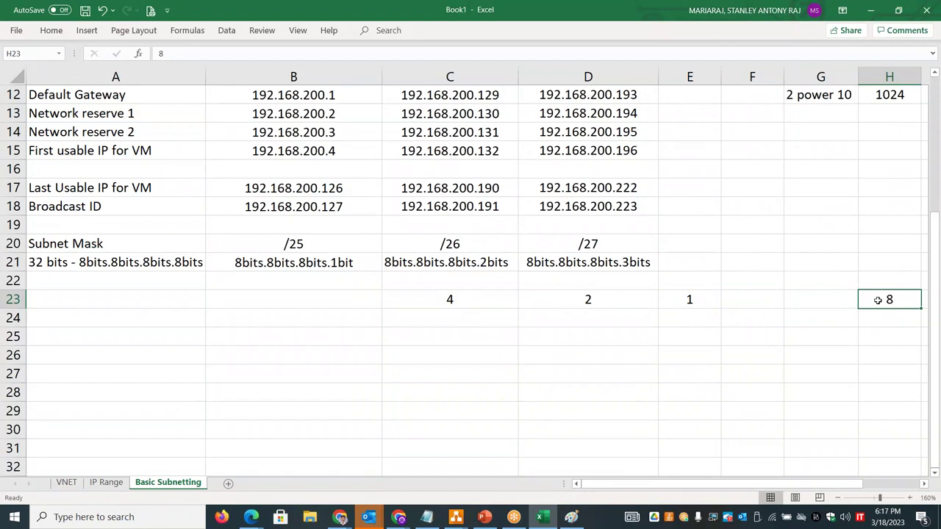
pyautogui.hotkey('ctrl', 'x')
pyautogui.click(359, 299)
pyautogui.hotkey('ctrl', 'v')
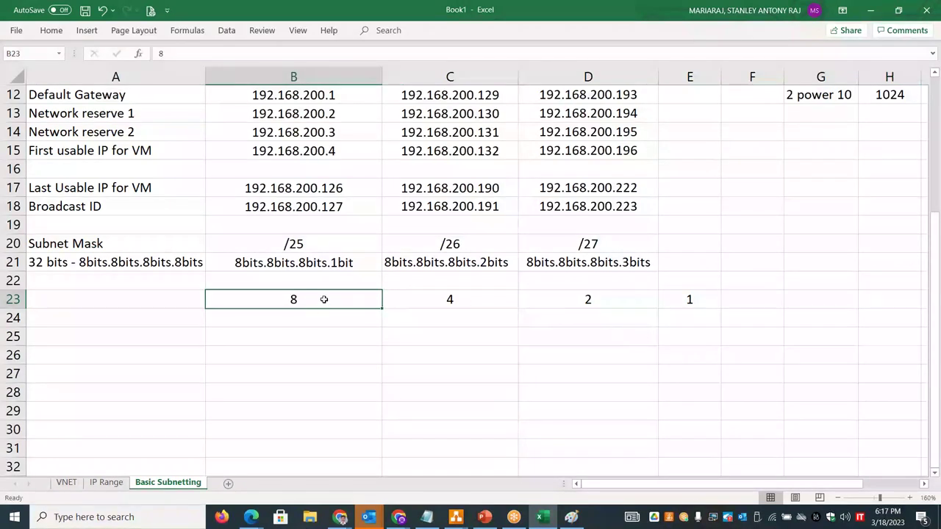
pyautogui.hotkey('shift', 'Right')
pyautogui.hotkey('shift', 'Right')
pyautogui.hotkey('shift', 'Right')
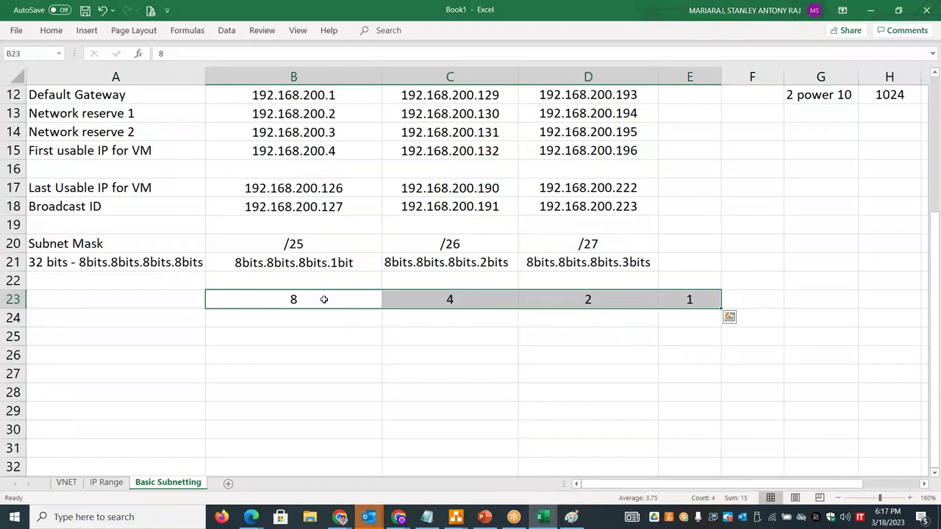
pyautogui.hotkey('ctrl', 'c')
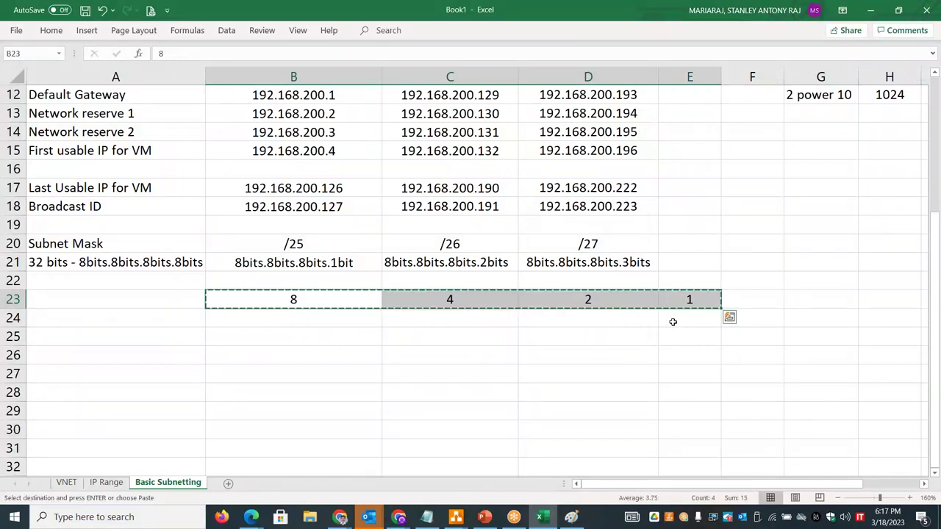
pyautogui.click(675, 322)
pyautogui.hotkey('ctrl', 'v')
pyautogui.moveTo(749, 484); pyautogui.dragTo(791, 483)
# - Move 16, 32 and 64 into D24, C24 and B24, and cut the 128
pyautogui.click(617, 301)
pyautogui.hotkey('ctrl', 'x')
pyautogui.click(273, 319)
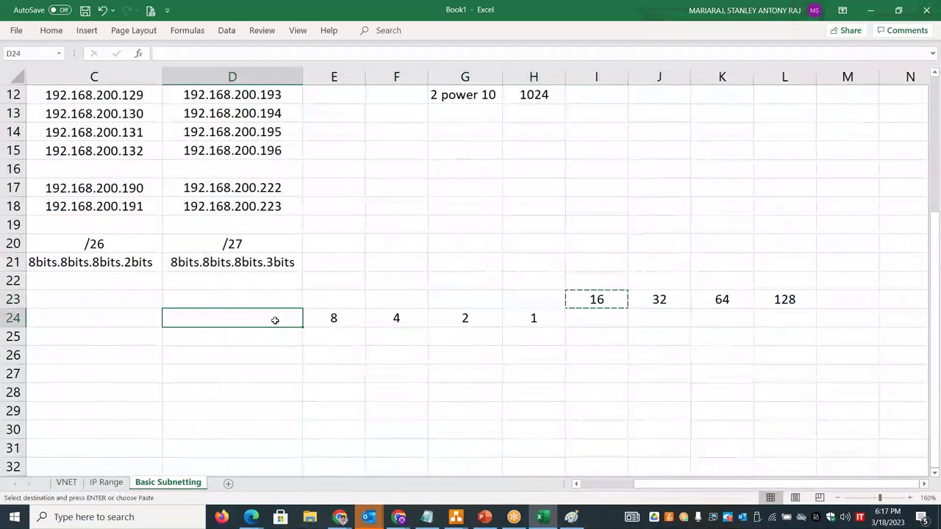
pyautogui.hotkey('ctrl', 'v')
pyautogui.click(661, 299)
pyautogui.hotkey('ctrl', 'x')
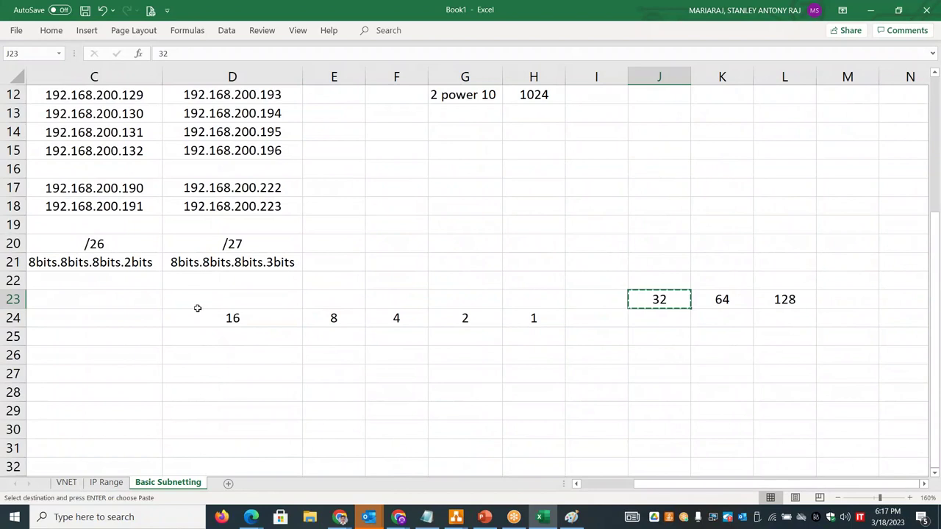
pyautogui.click(139, 322)
pyautogui.hotkey('ctrl', 'v')
pyautogui.click(738, 300)
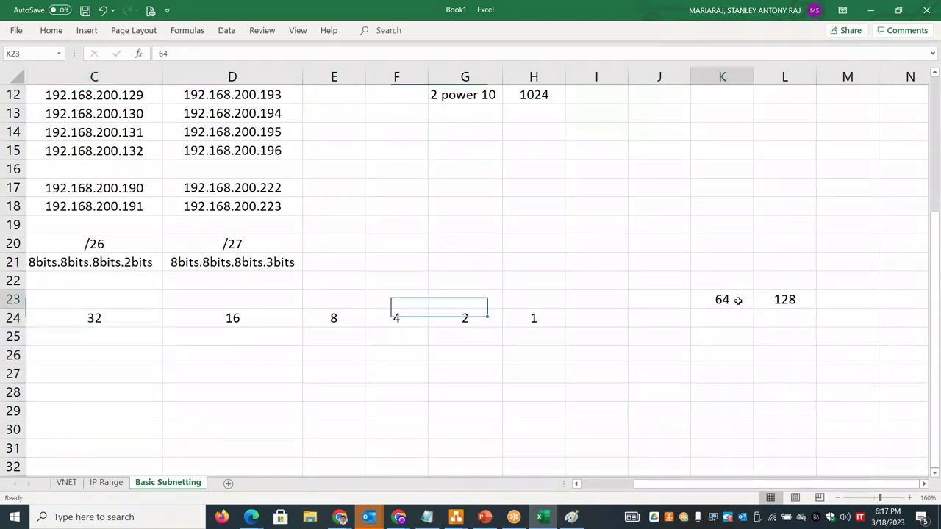
pyautogui.hotkey('ctrl', 'x')
pyautogui.moveTo(702, 483); pyautogui.dragTo(676, 483)
pyautogui.click(179, 316)
pyautogui.hotkey('ctrl', 'v')
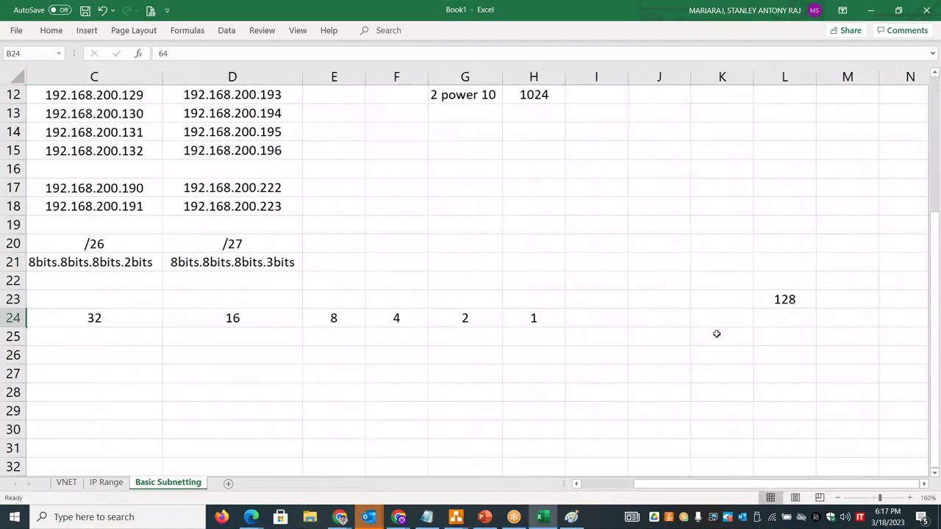
pyautogui.click(762, 293)
pyautogui.hotkey('ctrl', 'x')
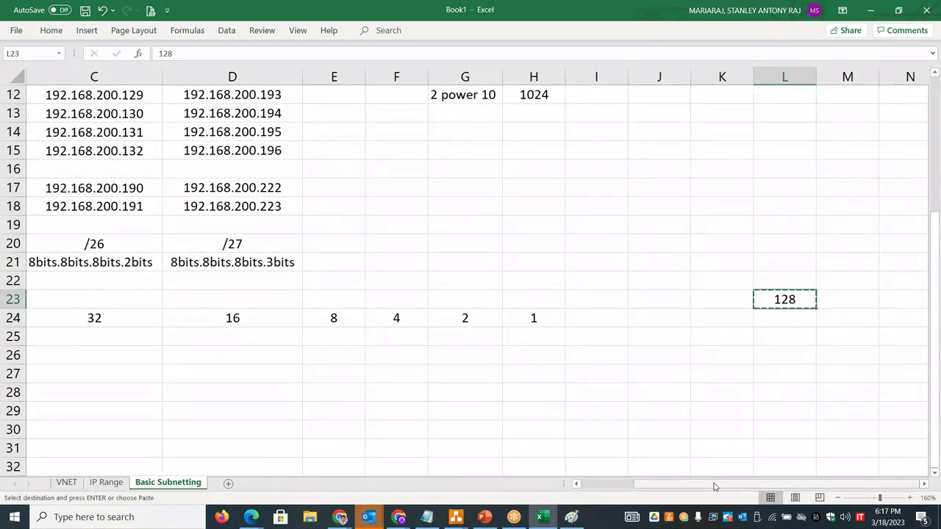
pyautogui.moveTo(654, 483); pyautogui.dragTo(636, 483)
# - Paste 128 into A24 to complete the descending row 128 to 1
pyautogui.click(163, 316)
pyautogui.hotkey('ctrl', 'v')
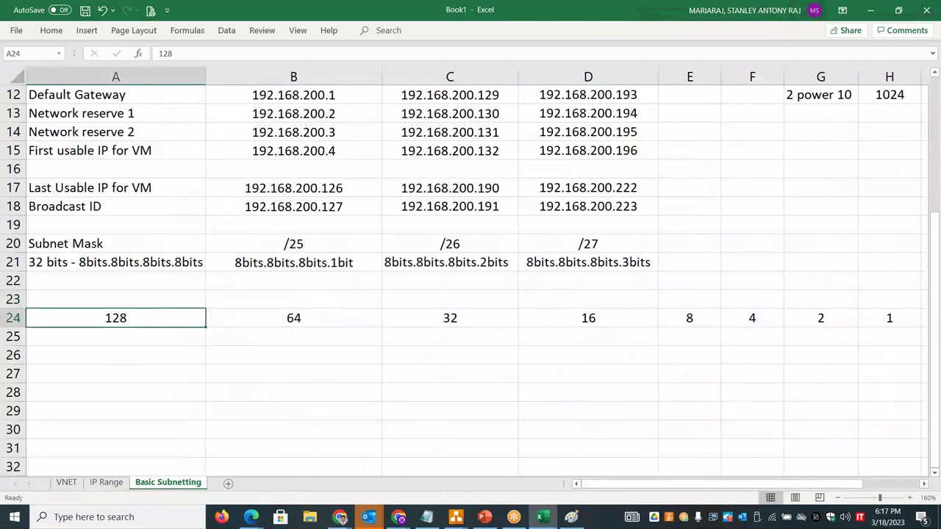
pyautogui.click(446, 398)
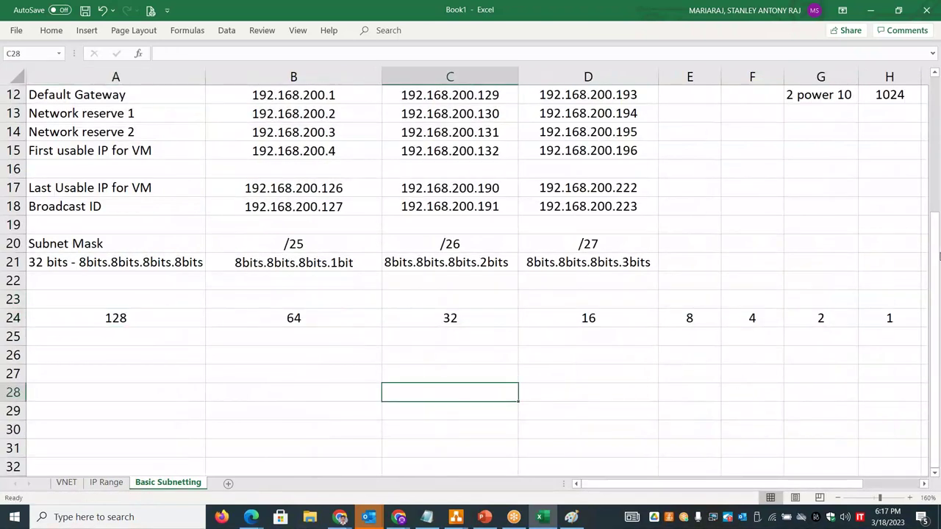
pyautogui.moveTo(940, 254); pyautogui.dragTo(938, 151)
# - Change B6 to read '2 power 7 - 128 IP's'
pyautogui.doubleClick(353, 150)
pyautogui.press('BackSpace')
pyautogui.press('BackSpace')
pyautogui.press('BackSpace')
pyautogui.press('BackSpace')
pyautogui.press('BackSpace')
pyautogui.press('BackSpace')
pyautogui.press('BackSpace')
pyautogui.press('BackSpace')
pyautogui.press('BackSpace')
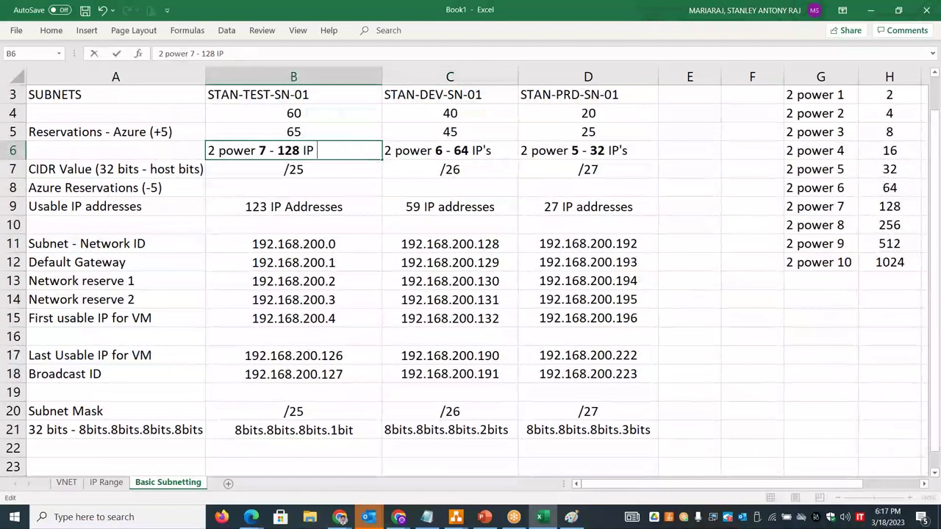
pyautogui.write("'s")
pyautogui.press('Return')
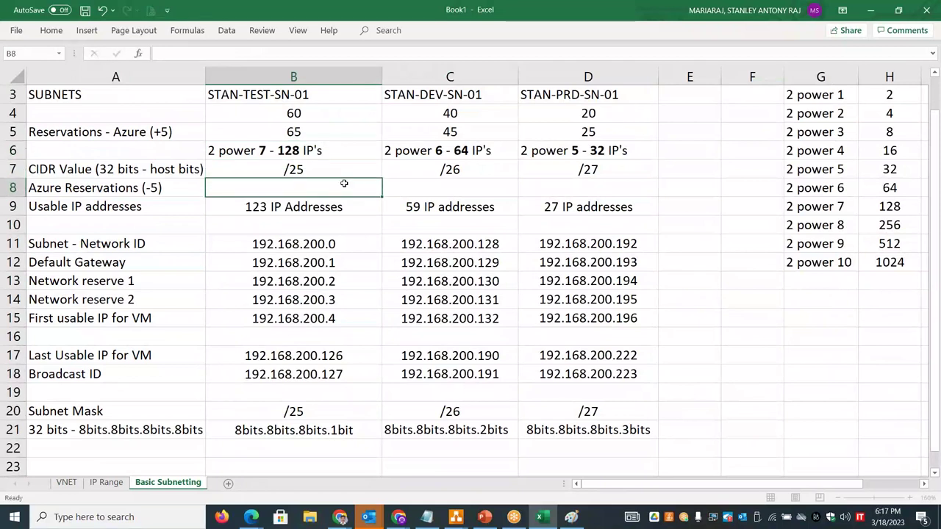
pyautogui.click(345, 185)
# - Narrow column B, autofit column D, and check the sum of row 24's bit values
pyautogui.moveTo(383, 77); pyautogui.dragTo(331, 77)
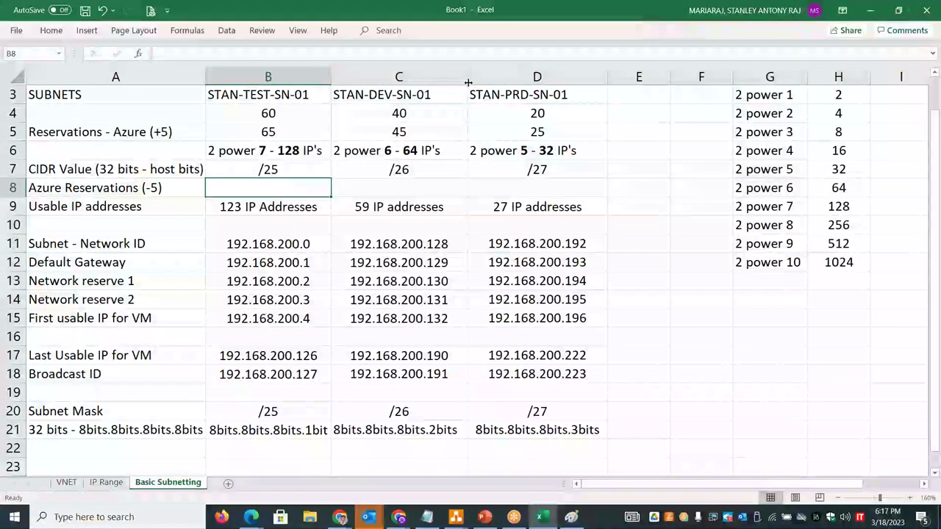
pyautogui.doubleClick(602, 76)
pyautogui.moveTo(938, 213); pyautogui.dragTo(928, 510)
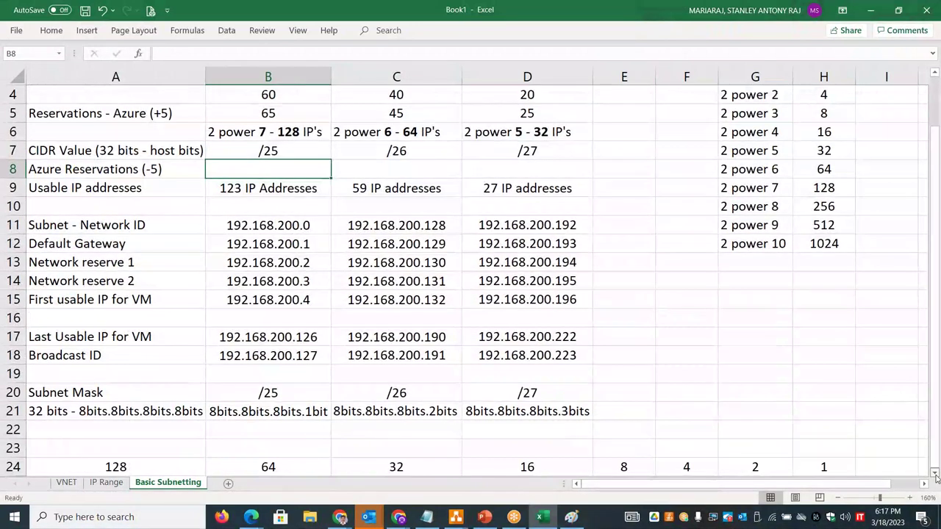
pyautogui.click(935, 475)
pyautogui.click(935, 474)
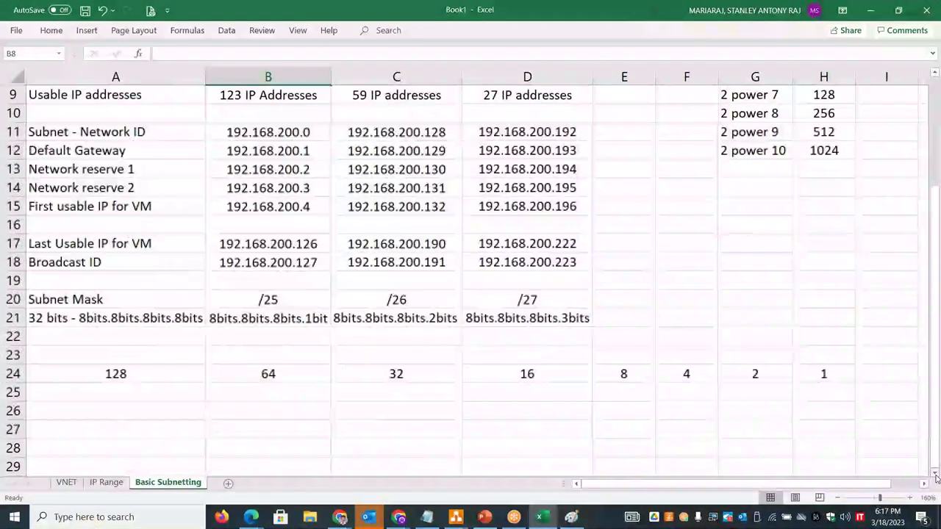
pyautogui.moveTo(161, 372); pyautogui.dragTo(824, 374)
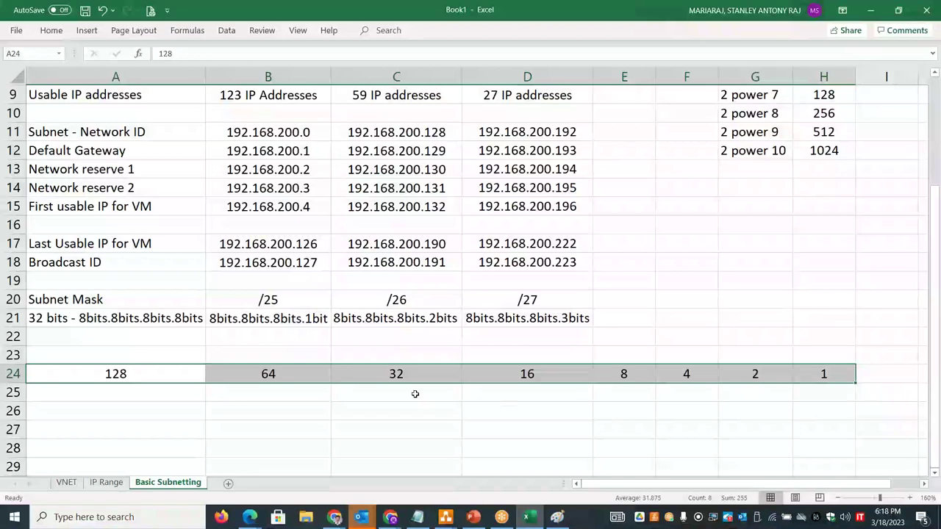
pyautogui.click(243, 336)
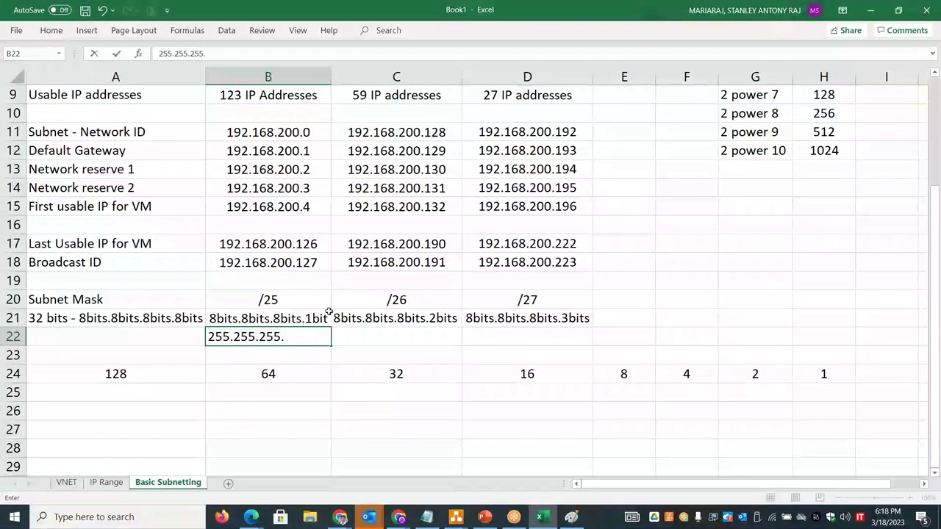
# - Complete B22 as the /25 mask 255.255.255.128
pyautogui.click(143, 371)
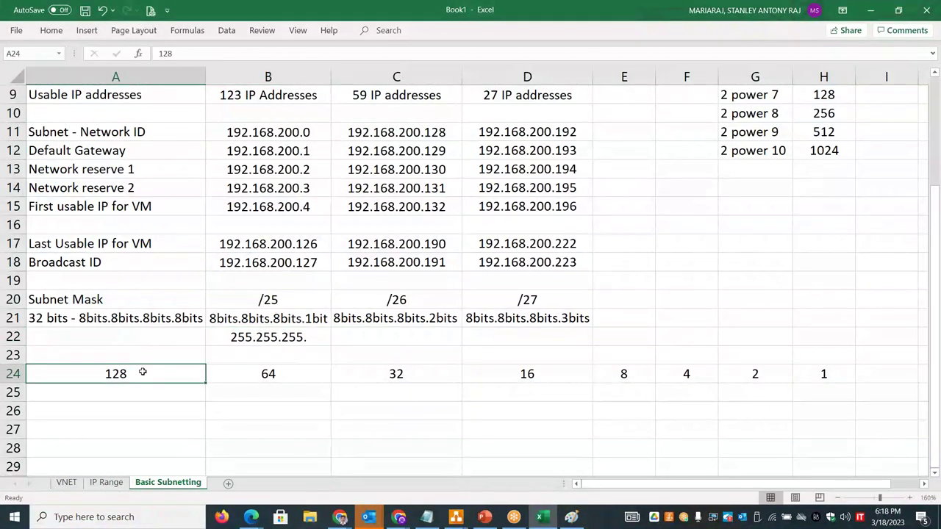
pyautogui.doubleClick(320, 340)
pyautogui.write('128')
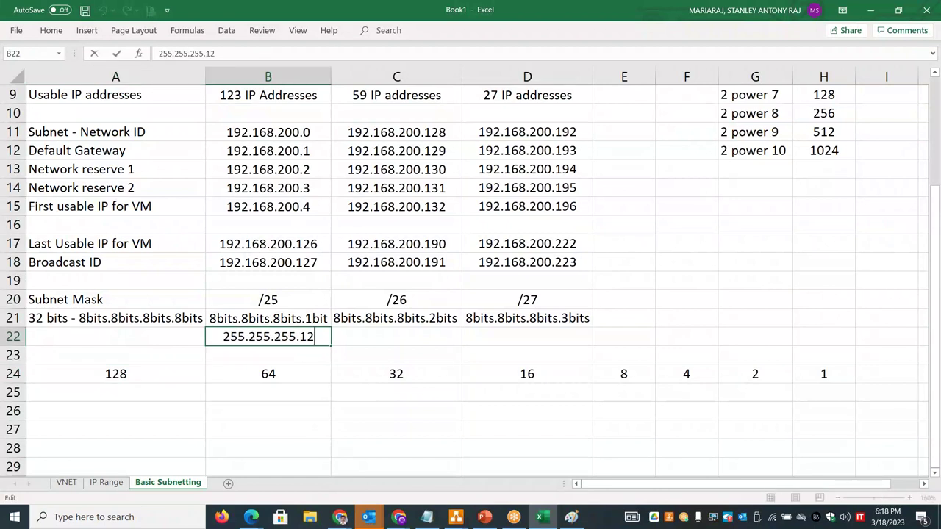
pyautogui.click(381, 336)
# - Copy the mask to C22 and change its last octet to 192 for /26
pyautogui.click(312, 337)
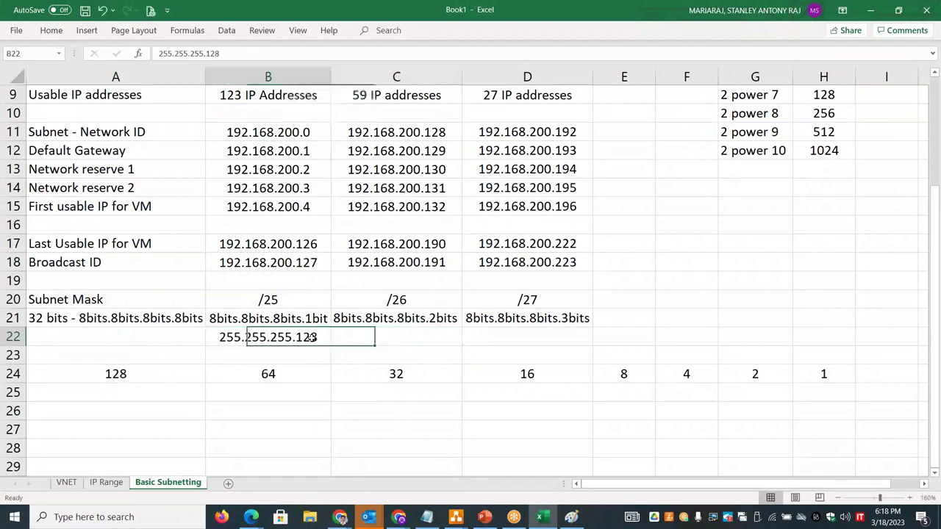
pyautogui.hotkey('ctrl', 'c')
pyautogui.click(395, 334)
pyautogui.hotkey('ctrl', 'v')
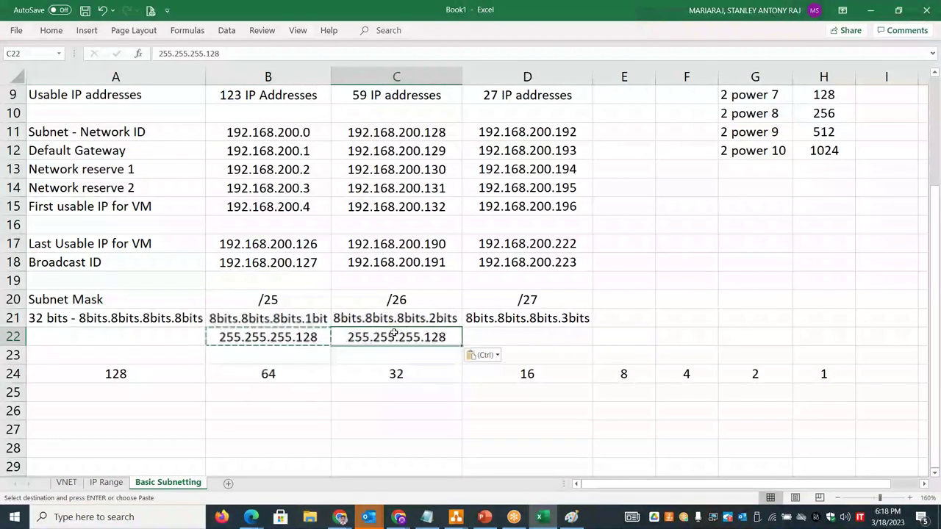
pyautogui.doubleClick(456, 337)
pyautogui.press('BackSpace')
pyautogui.press('BackSpace')
pyautogui.press('BackSpace')
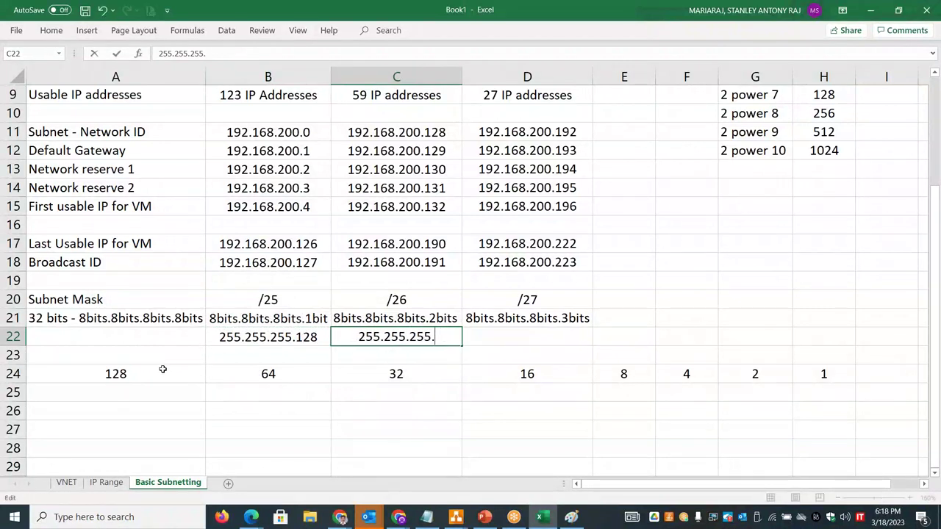
pyautogui.moveTo(162, 369); pyautogui.dragTo(264, 368)
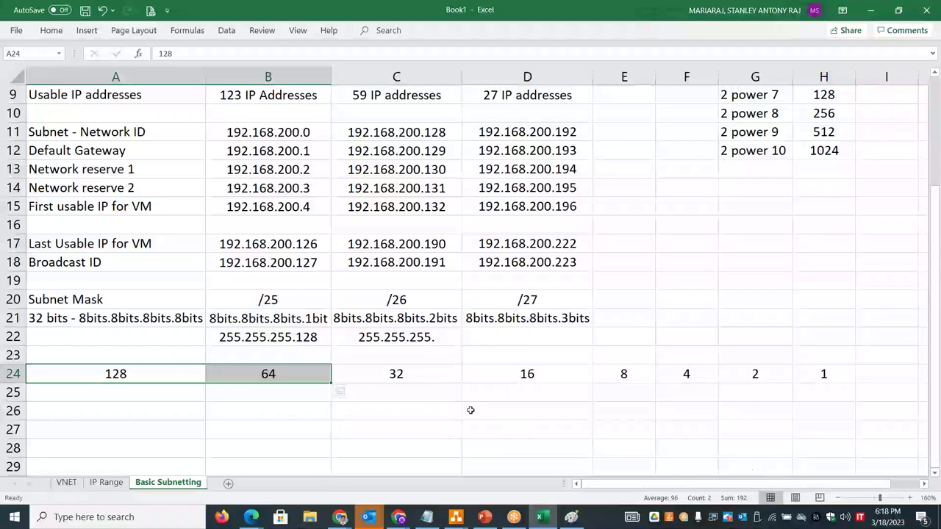
pyautogui.doubleClick(439, 338)
pyautogui.write('192')
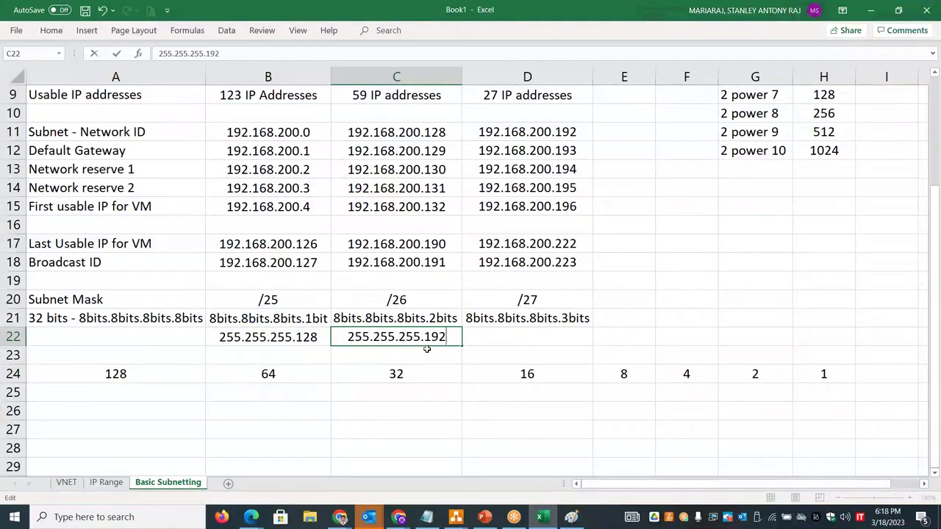
# - Enter 255.255.255.224 in D22 for /27, checking 128+64+32 sums to 224
pyautogui.moveTo(426, 338); pyautogui.dragTo(347, 337)
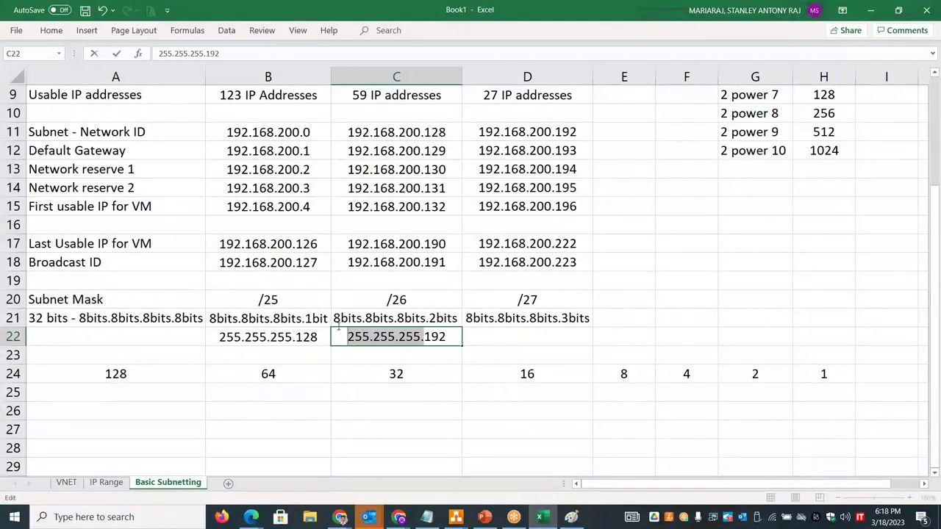
pyautogui.hotkey('ctrl', 'c')
pyautogui.doubleClick(517, 338)
pyautogui.hotkey('ctrl', 'v')
pyautogui.moveTo(139, 382); pyautogui.dragTo(381, 378)
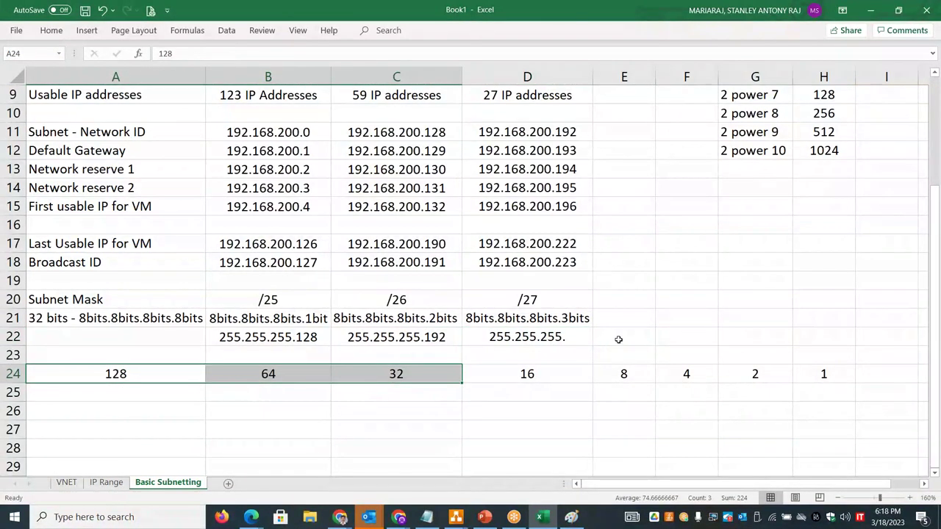
pyautogui.doubleClick(578, 337)
pyautogui.write('224')
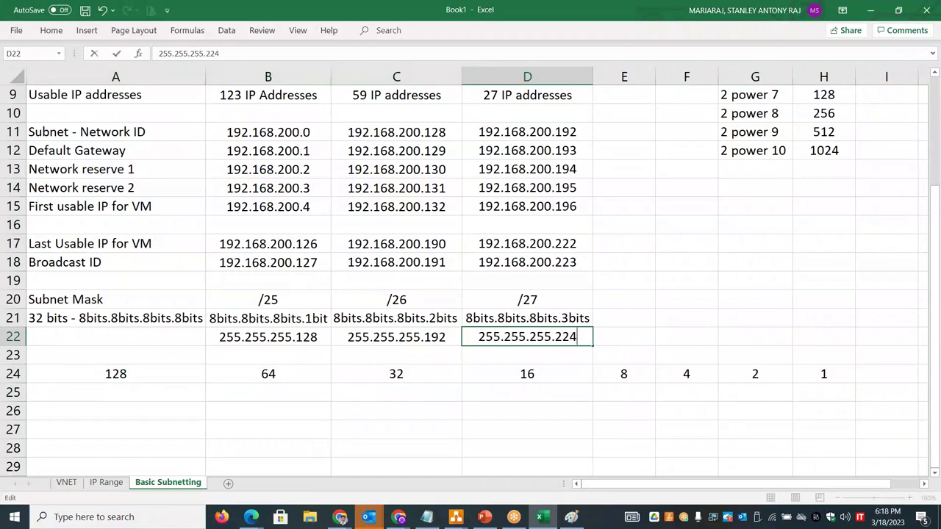
pyautogui.press('Return')
pyautogui.click(493, 437)
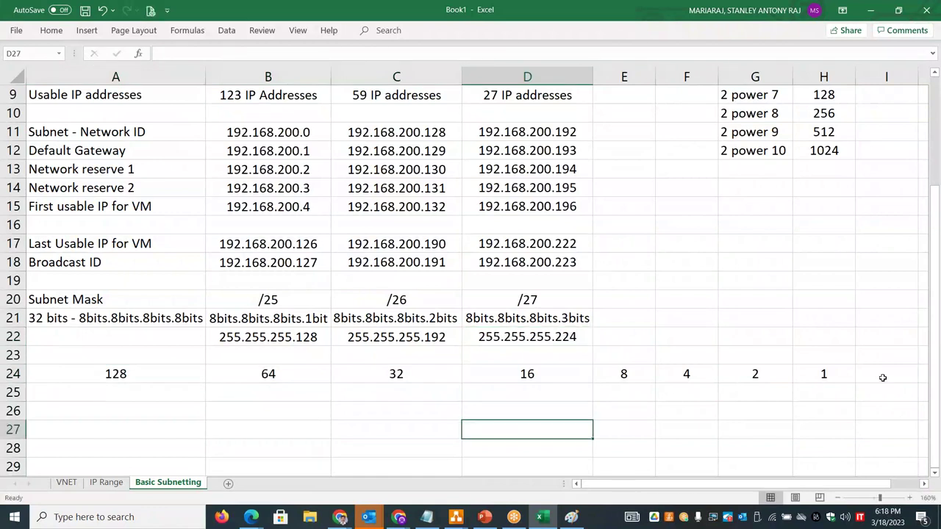
# - Put 192.168.200.0/25 in B10 from the network ID copied out of B11
pyautogui.moveTo(936, 371); pyautogui.dragTo(936, 359)
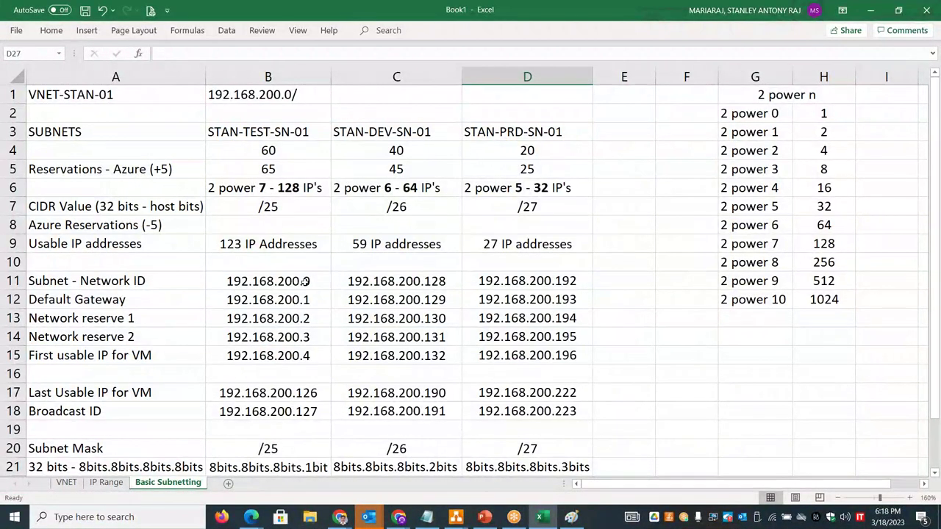
pyautogui.click(306, 281)
pyautogui.hotkey('ctrl', 'c')
pyautogui.click(316, 262)
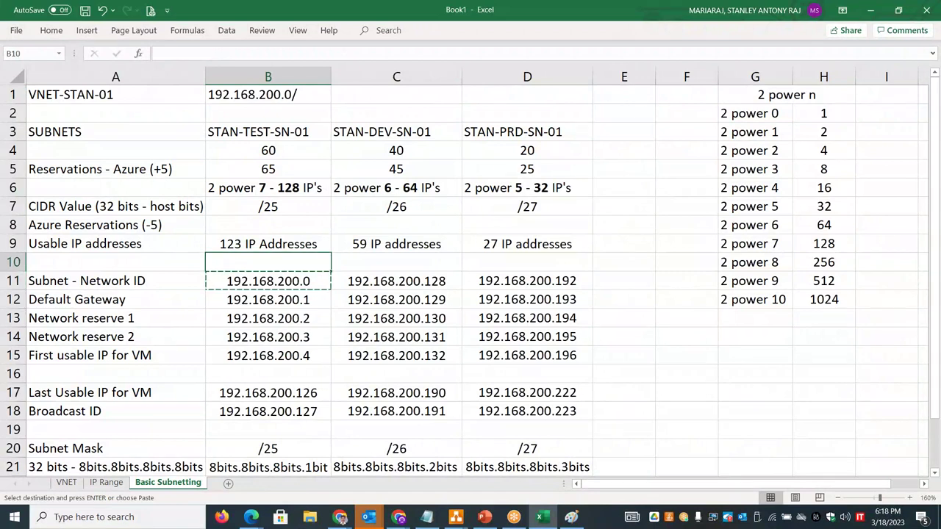
pyautogui.hotkey('ctrl', 'v')
pyautogui.doubleClick(315, 263)
pyautogui.write('/25')
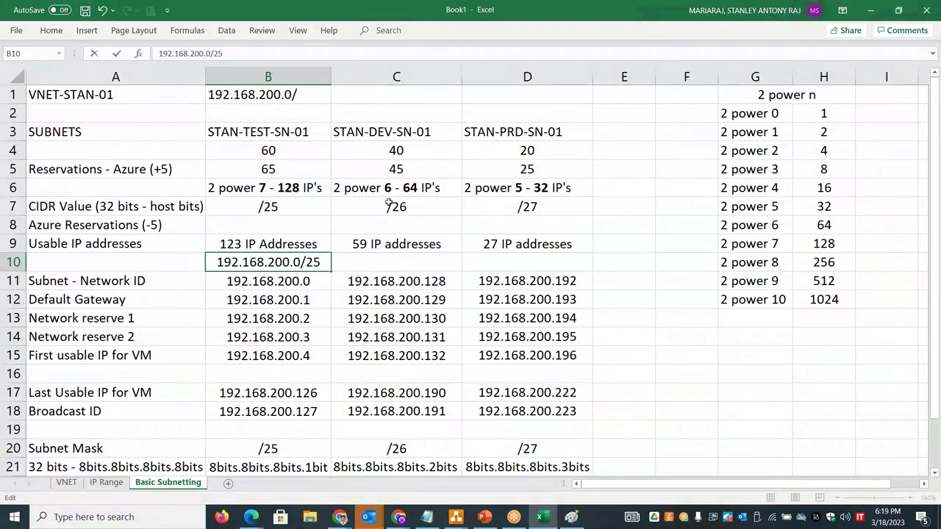
# - Enter 192.168.200.128/25 in C10 using the second network ID
pyautogui.click(451, 281)
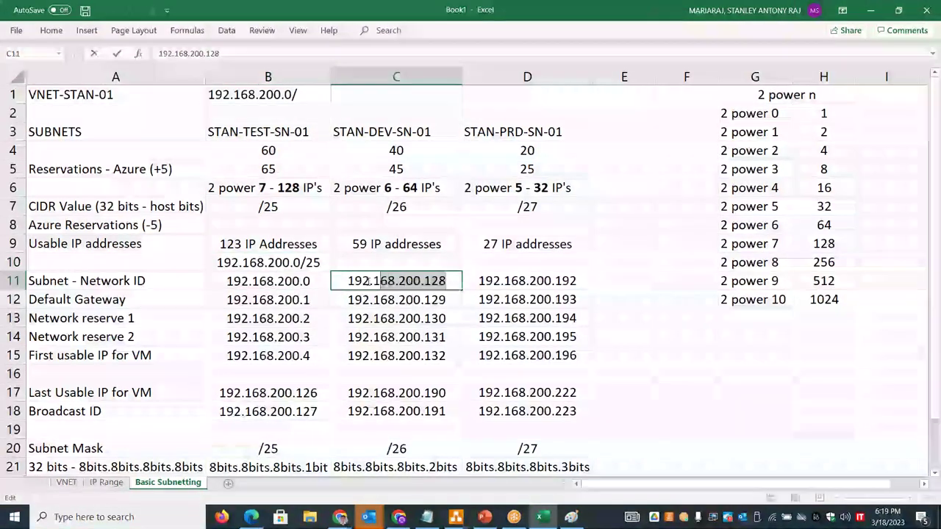
pyautogui.doubleClick(350, 281)
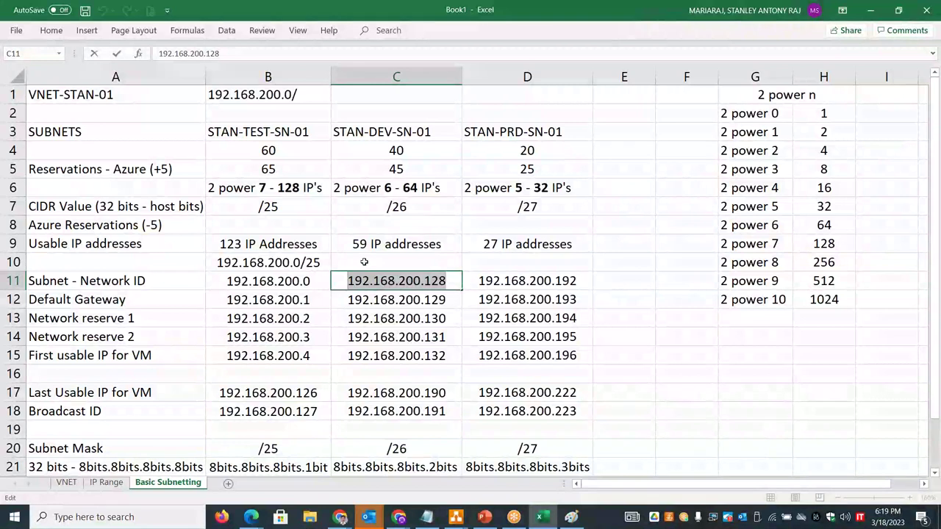
pyautogui.click(396, 263)
pyautogui.hotkey('ctrl', 'v')
pyautogui.write('/25')
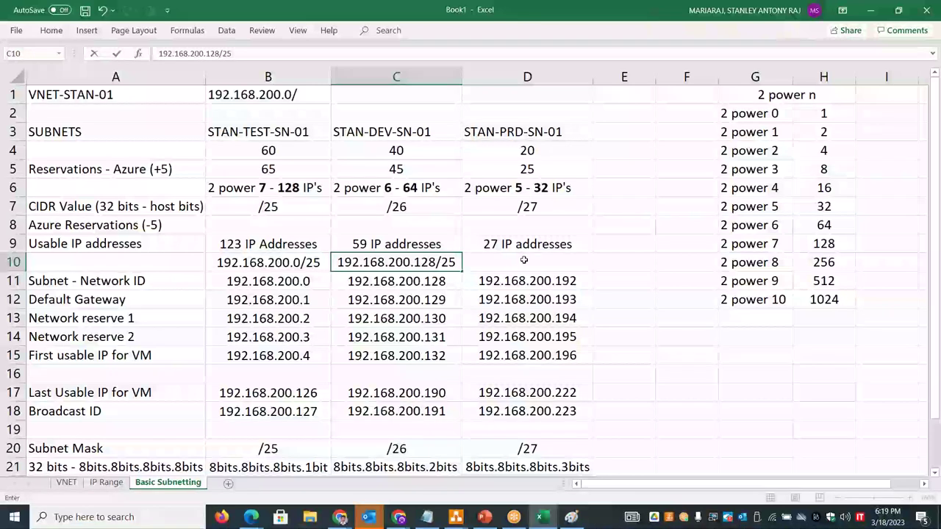
# - Copy the third network ID 192.168.200.192 from D11 into D10
pyautogui.click(476, 277)
pyautogui.doubleClick(478, 281)
pyautogui.moveTo(478, 281); pyautogui.dragTo(585, 281)
pyautogui.hotkey('ctrl', 'c')
pyautogui.click(556, 265)
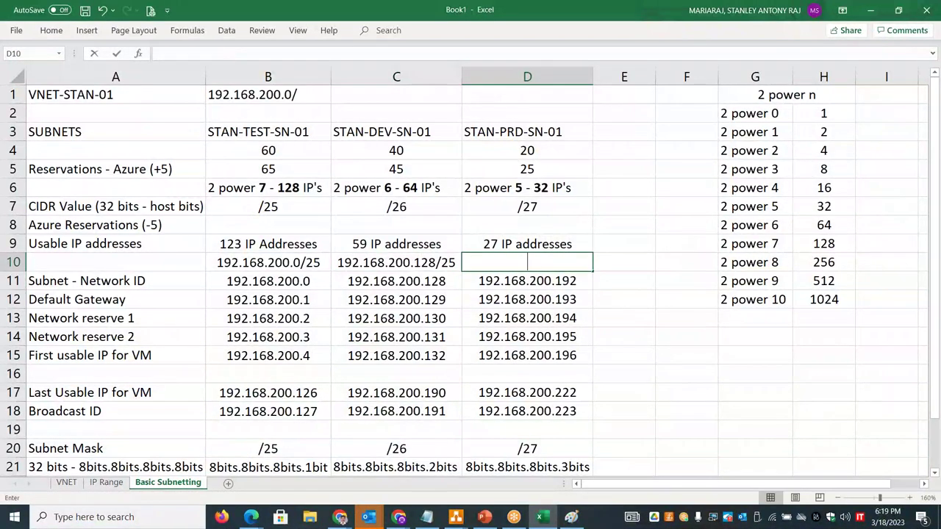
pyautogui.hotkey('ctrl', 'v')
# - Append /27 to D10, fixing the doubled slash, to read 192.168.200.192/27
pyautogui.click(559, 210)
pyautogui.doubleClick(559, 210)
pyautogui.moveTo(559, 210); pyautogui.dragTo(518, 210)
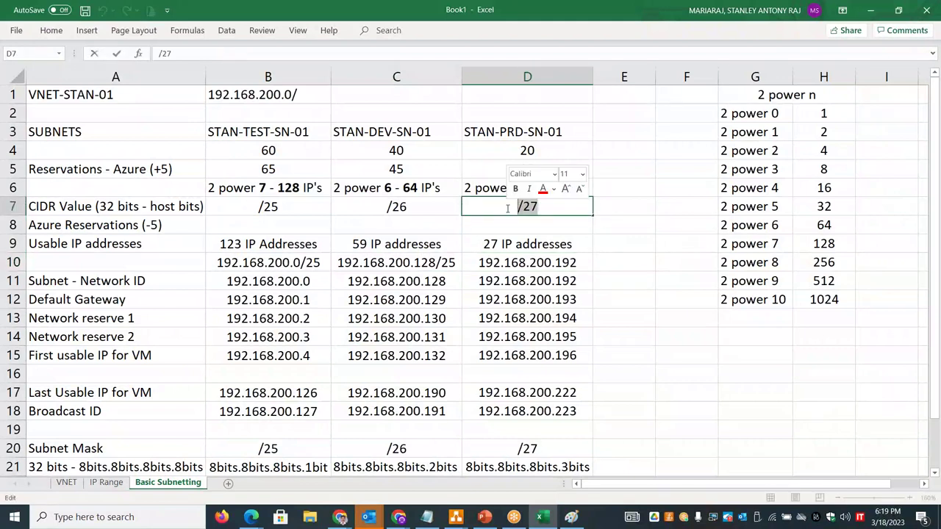
pyautogui.doubleClick(573, 261)
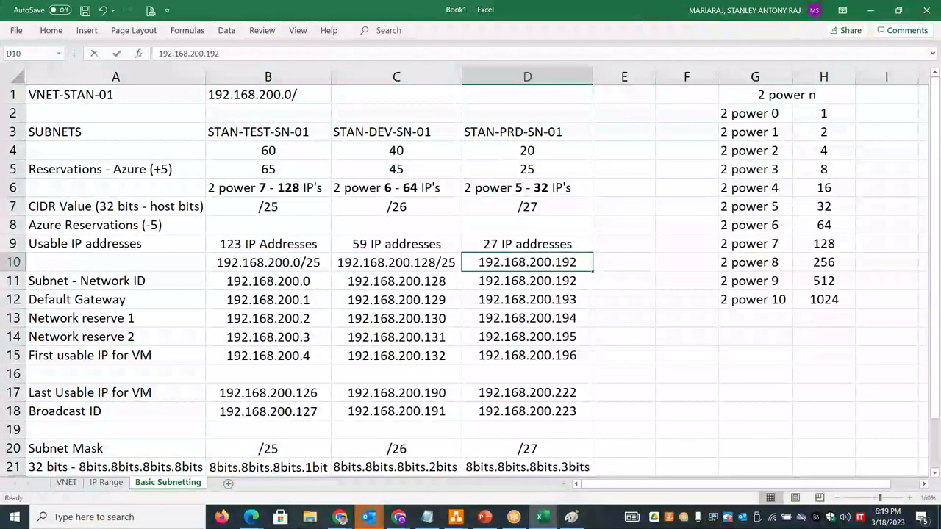
pyautogui.write('/')
pyautogui.hotkey('ctrl', 'v')
pyautogui.click(679, 338)
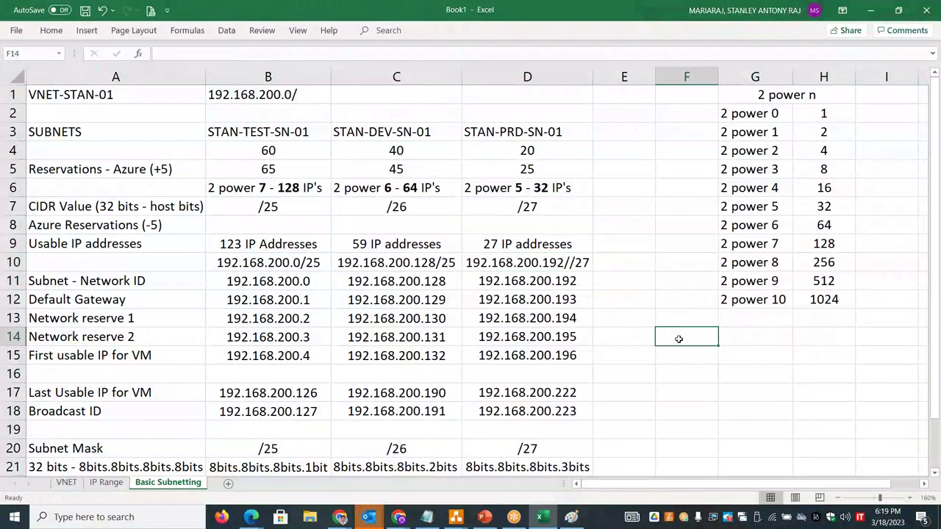
pyautogui.click(570, 264)
pyautogui.doubleClick(570, 263)
pyautogui.press('BackSpace')
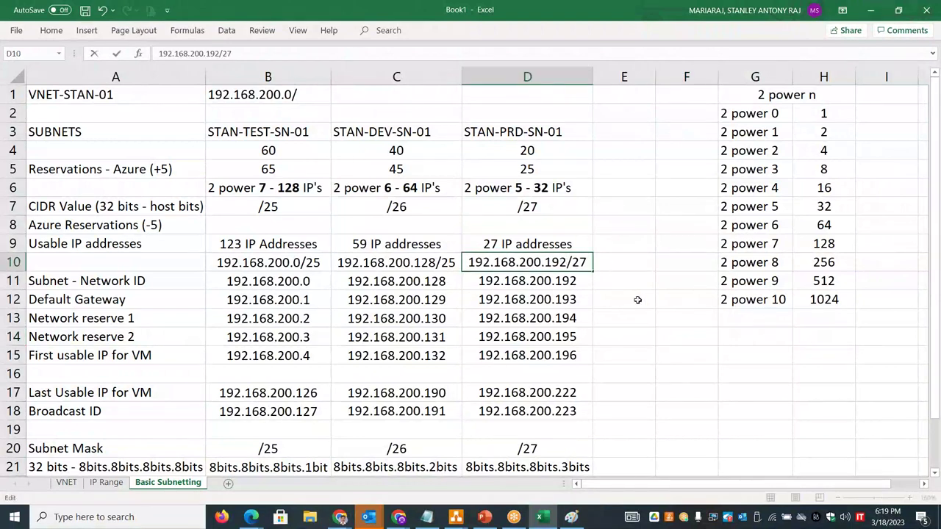
pyautogui.click(658, 338)
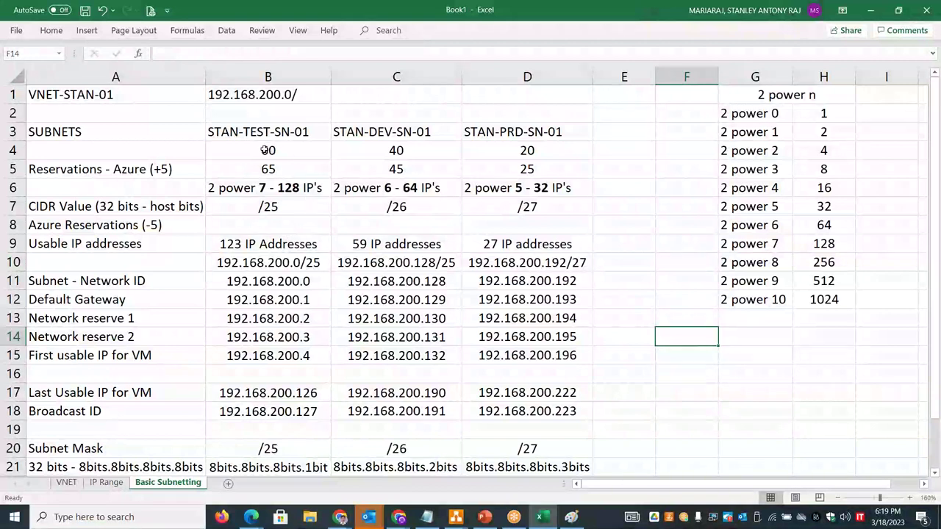
# - Review the reserved sizes, required host counts and power-of-two sizes in rows 4–6
pyautogui.moveTo(269, 169); pyautogui.dragTo(533, 169)
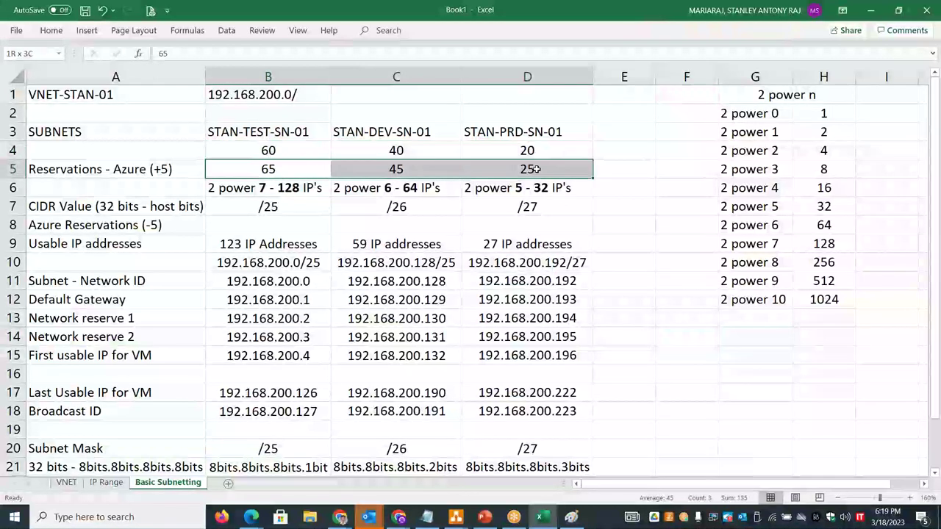
pyautogui.moveTo(300, 155); pyautogui.dragTo(493, 149)
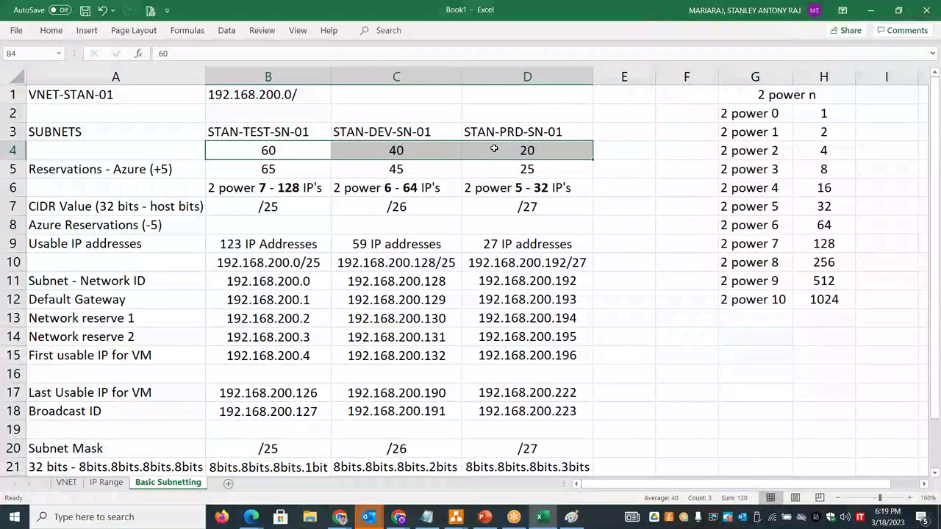
pyautogui.click(289, 188)
pyautogui.moveTo(289, 188); pyautogui.dragTo(509, 190)
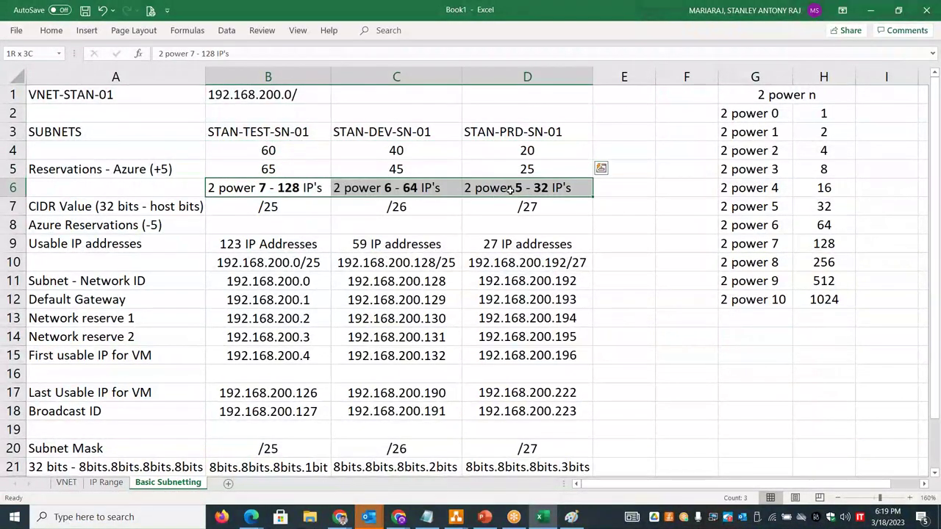
# - Enter block sizes 128, 64 and 32 across F15, G15 and H15
pyautogui.click(700, 357)
pyautogui.write('128')
pyautogui.press('Tab')
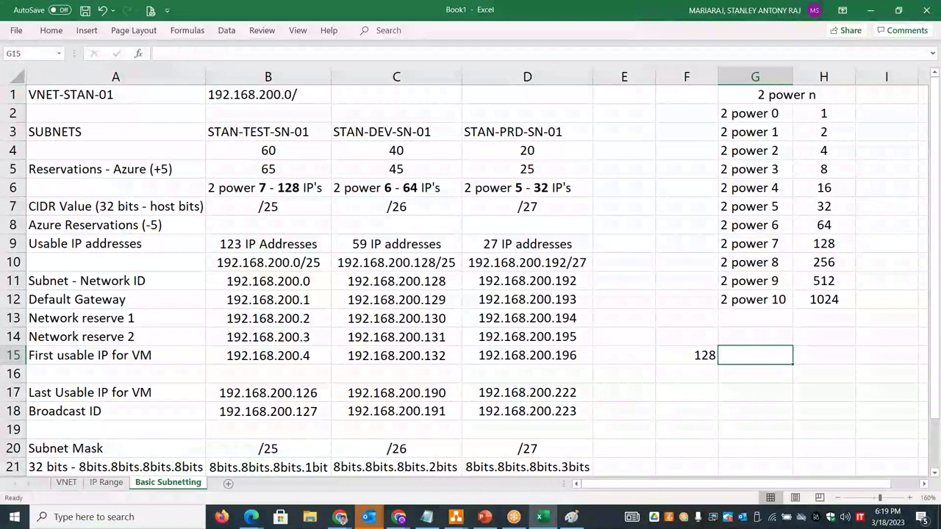
pyautogui.write('64')
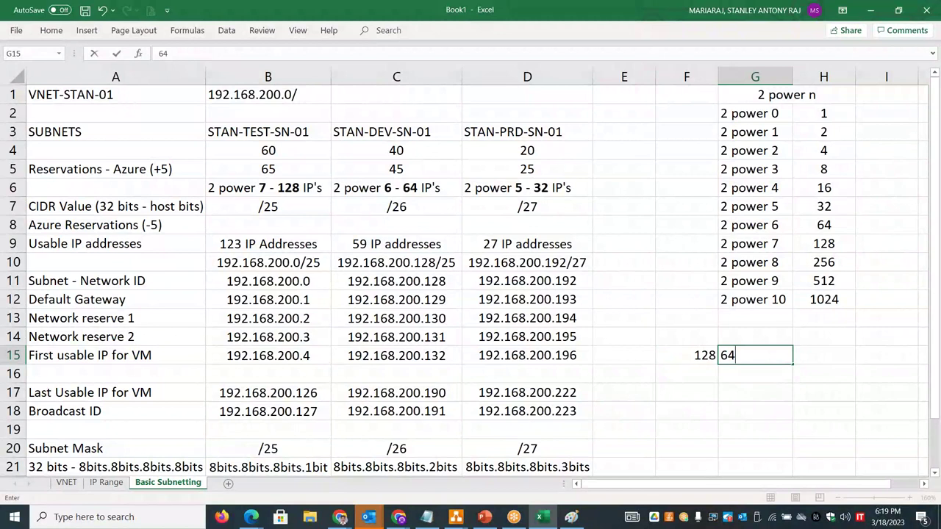
pyautogui.press('Tab')
pyautogui.write('32')
pyautogui.click(669, 358)
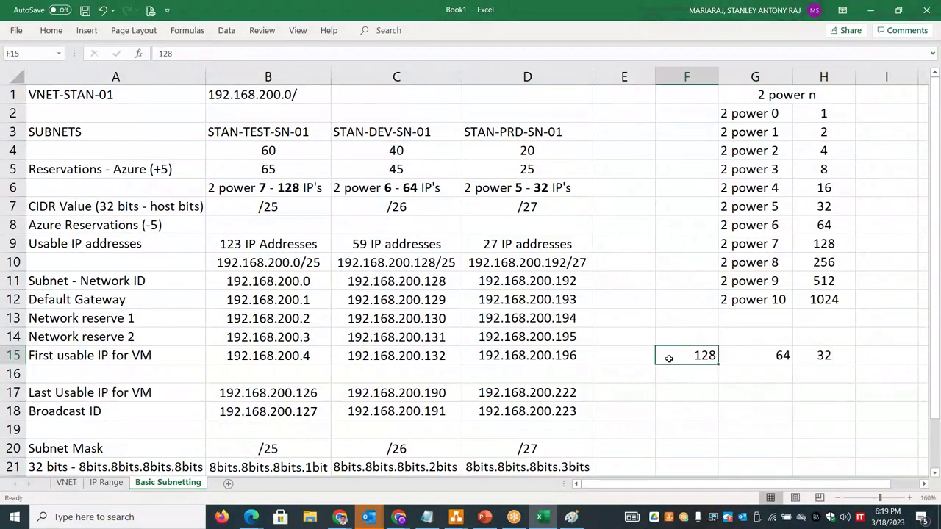
pyautogui.hotkey('shift', 'Right')
pyautogui.hotkey('shift', 'Right')
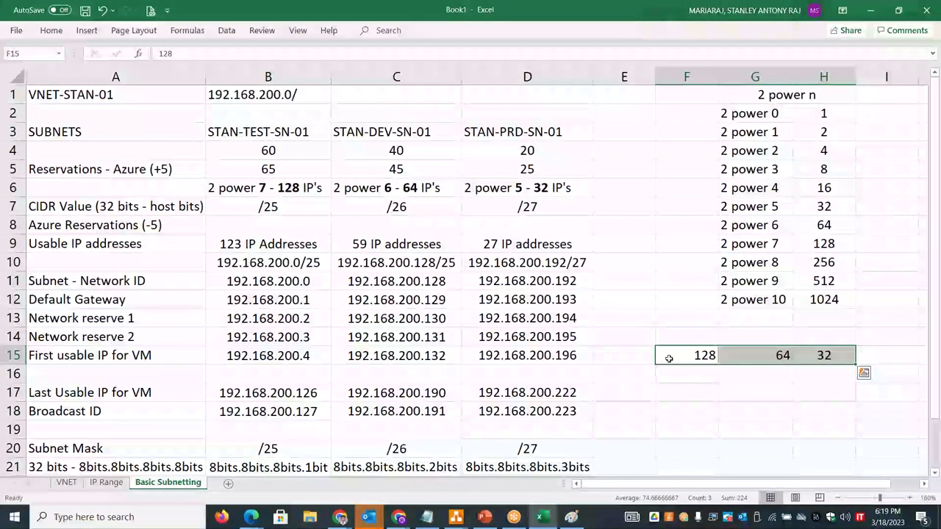
pyautogui.click(831, 264)
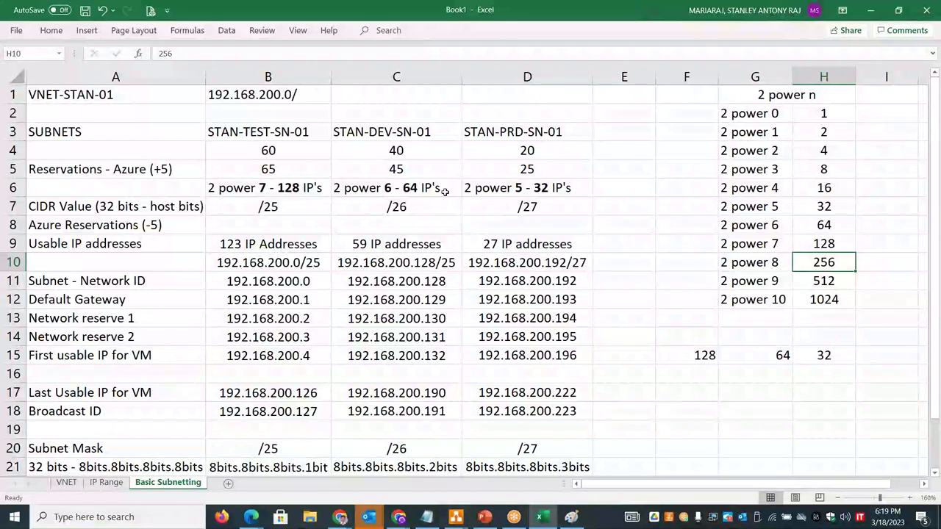
# - Type "256 IP's - 2 power 8" into B2, correcting the exponent from 7 to 8
pyautogui.click(283, 114)
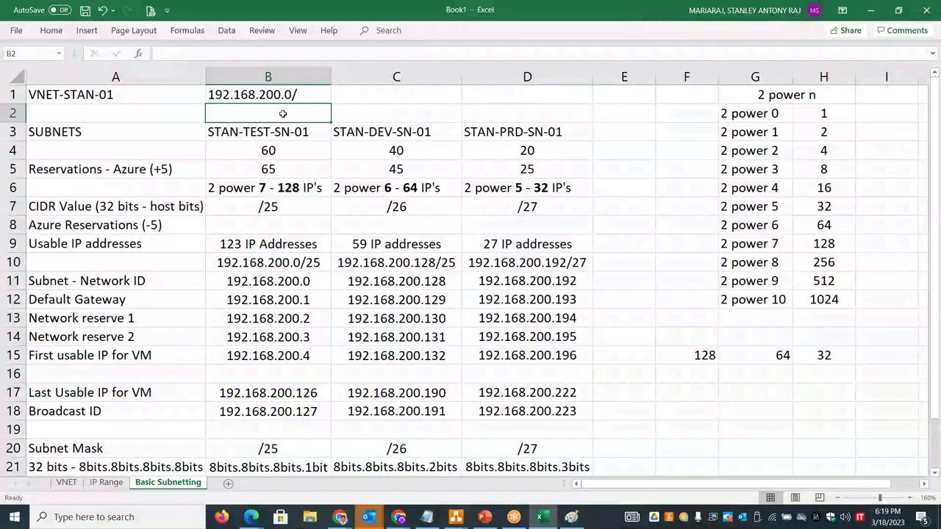
pyautogui.write('2')
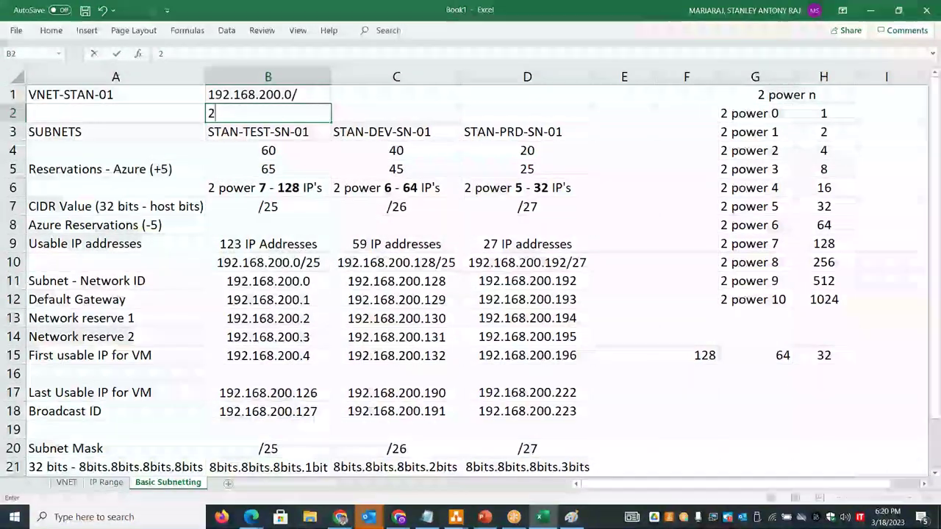
pyautogui.write('56 I')
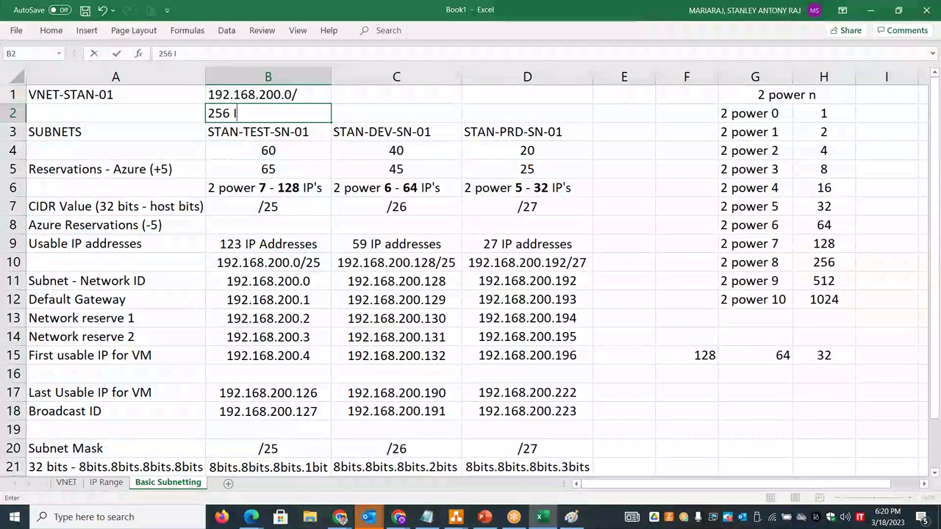
pyautogui.write("P's - 2 power ")
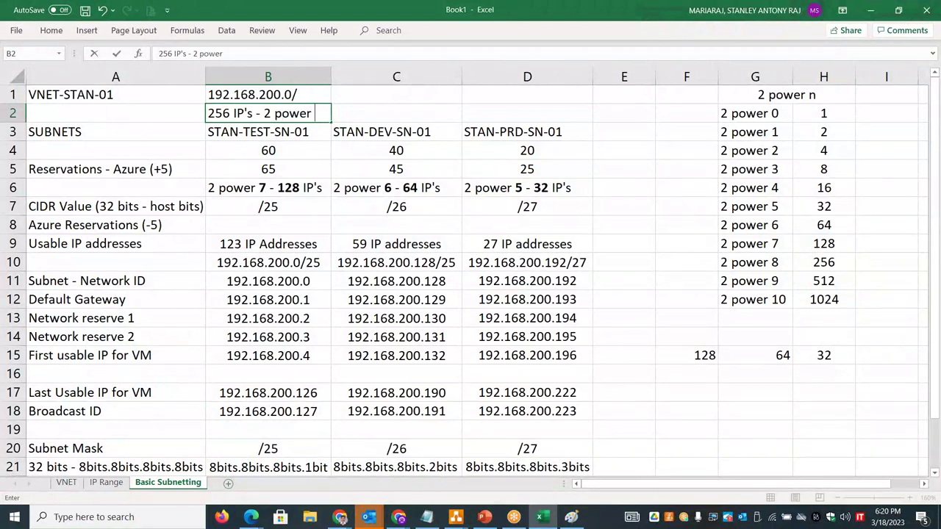
pyautogui.write('7')
pyautogui.press('BackSpace')
pyautogui.write('8')
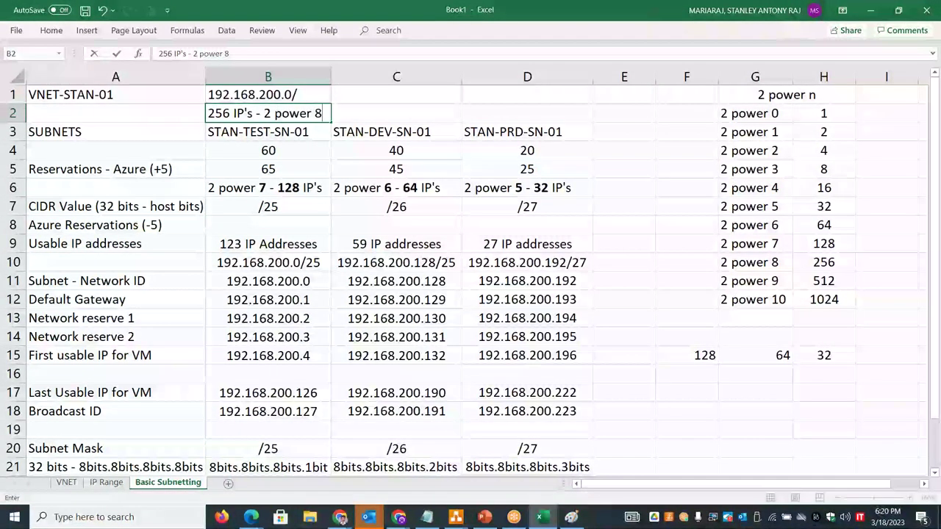
pyautogui.click(363, 111)
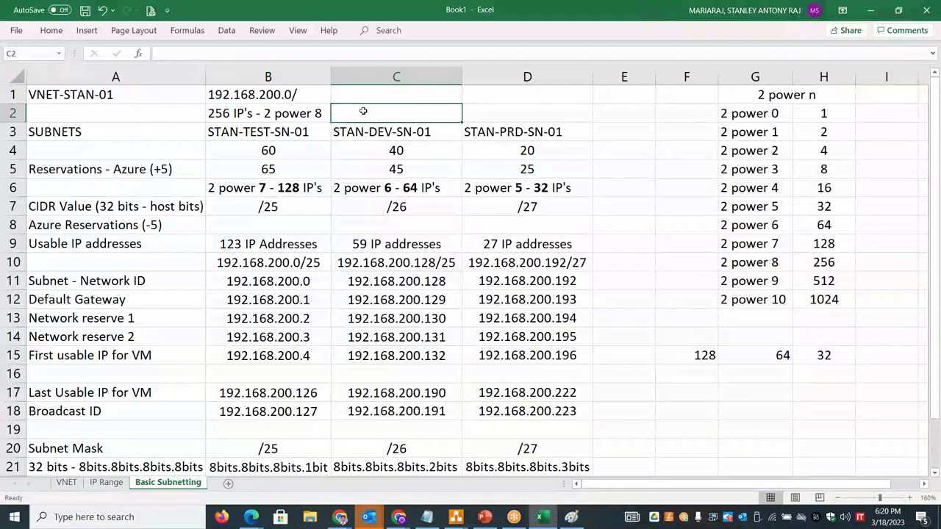
# - Start the C2 note as 'CIDR - /24 - 24 bits - Network'
pyautogui.hotkey('ctrl', 's')
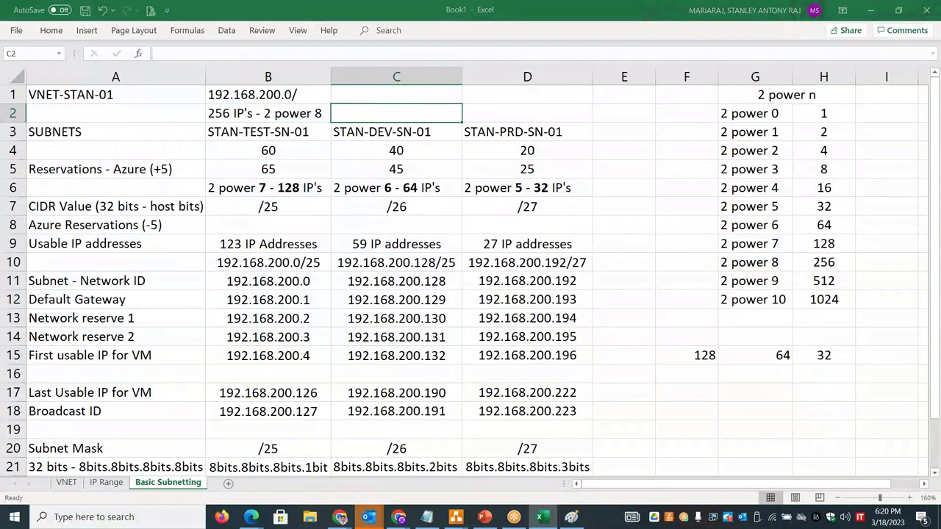
pyautogui.press('Escape')
pyautogui.write('CIDR ')
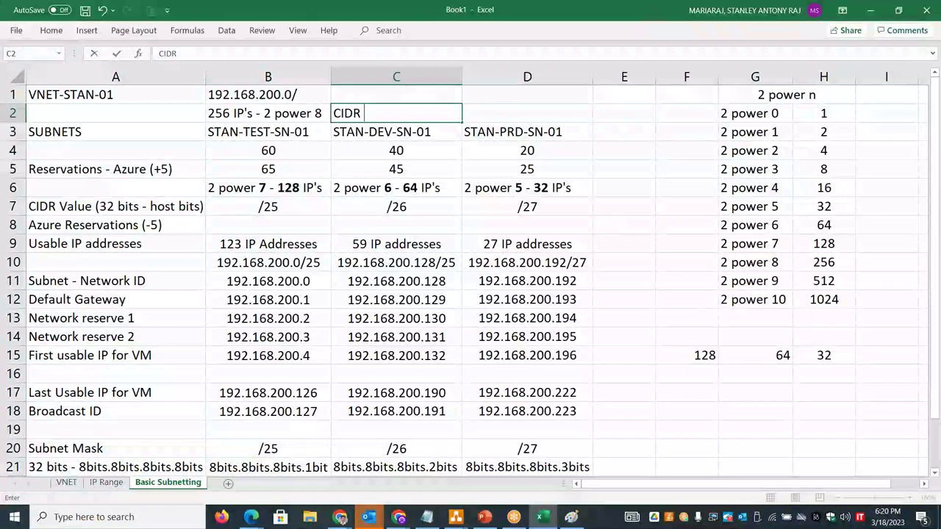
pyautogui.write('- /24')
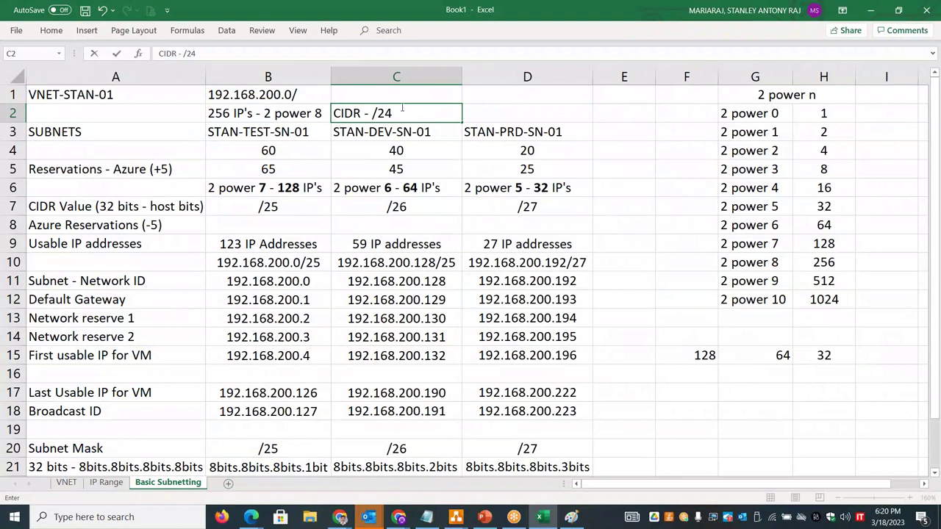
pyautogui.click(326, 108)
pyautogui.doubleClick(386, 114)
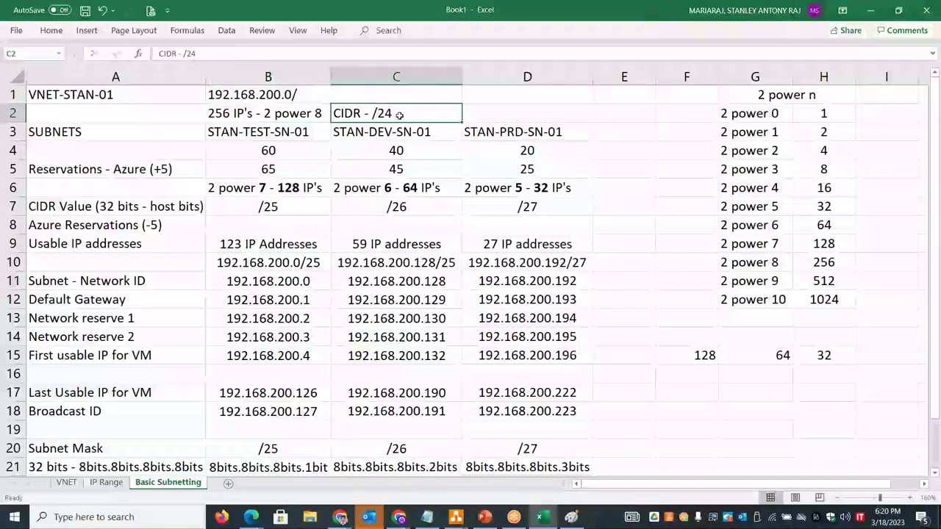
pyautogui.doubleClick(388, 114)
pyautogui.click(401, 114)
pyautogui.write('-')
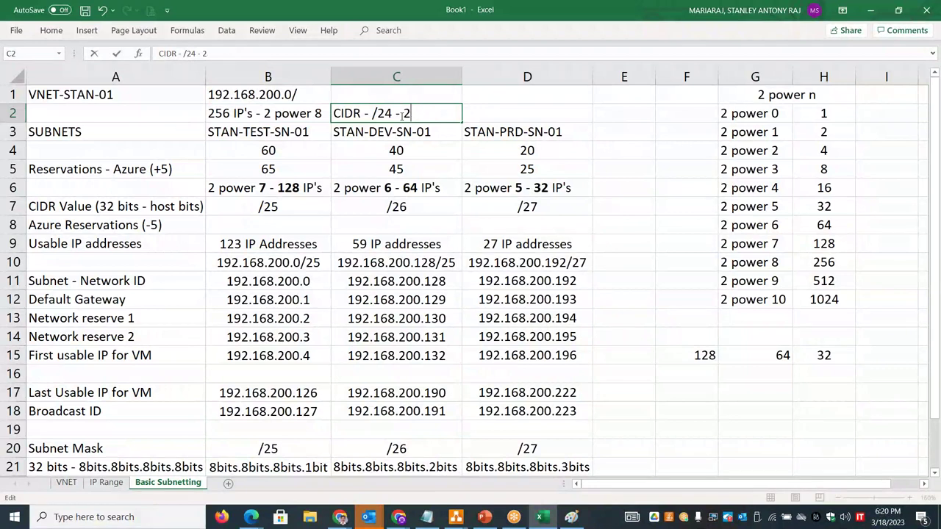
pyautogui.write(' 24 bits - Netwrk')
pyautogui.press('BackSpace')
pyautogui.press('BackSpace')
pyautogui.write('ork')
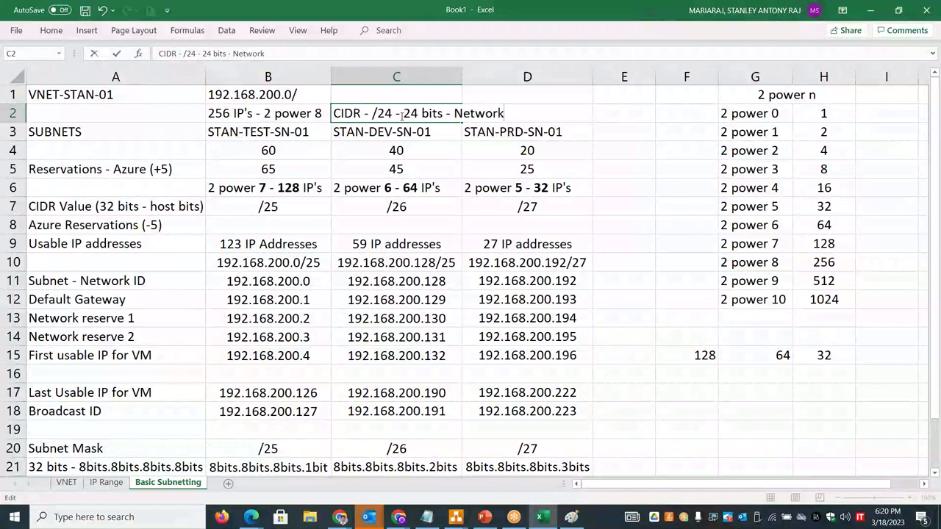
pyautogui.click(273, 98)
# - Finish the C2 note with '8 bits - host/VM/instance', fixing the typos
pyautogui.doubleClick(273, 95)
pyautogui.moveTo(278, 96); pyautogui.dragTo(207, 92)
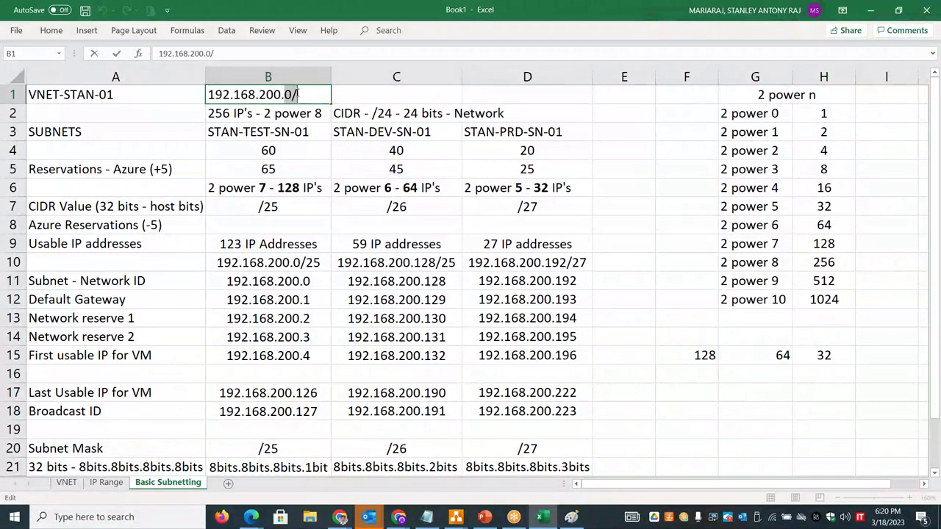
pyautogui.click(523, 113)
pyautogui.click(433, 113)
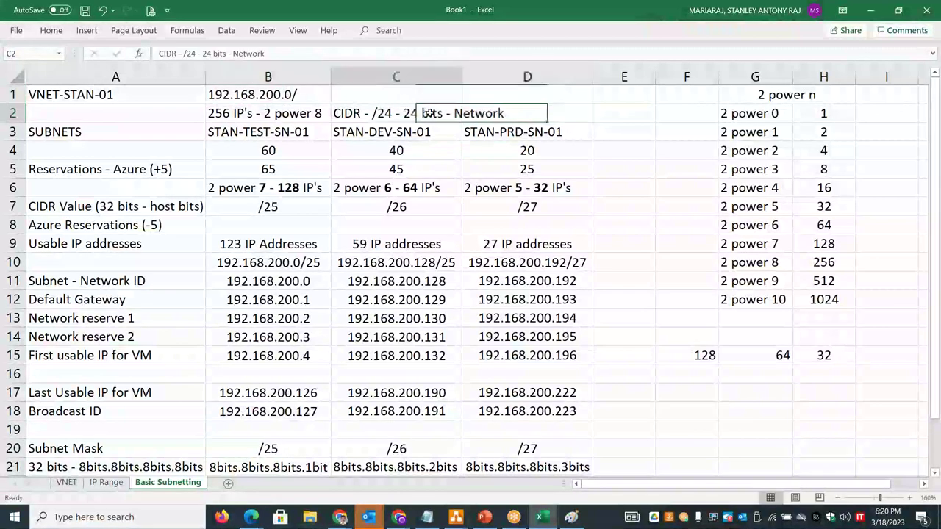
pyautogui.click(312, 55)
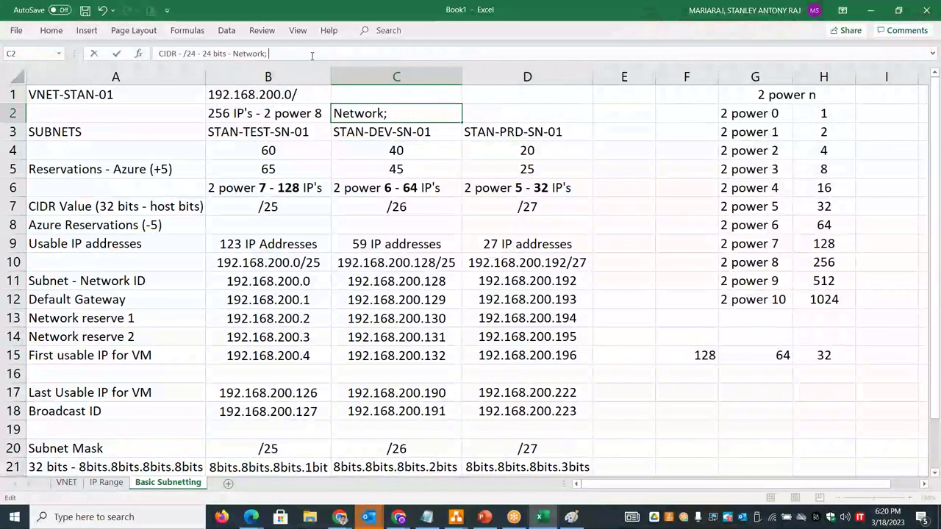
pyautogui.write('8 bits - hosts')
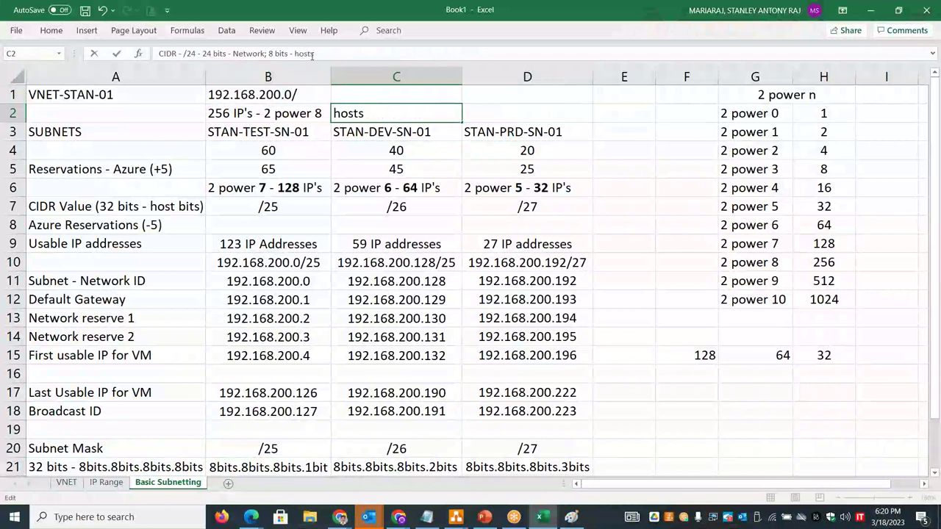
pyautogui.press('BackSpace')
pyautogui.write('/V')
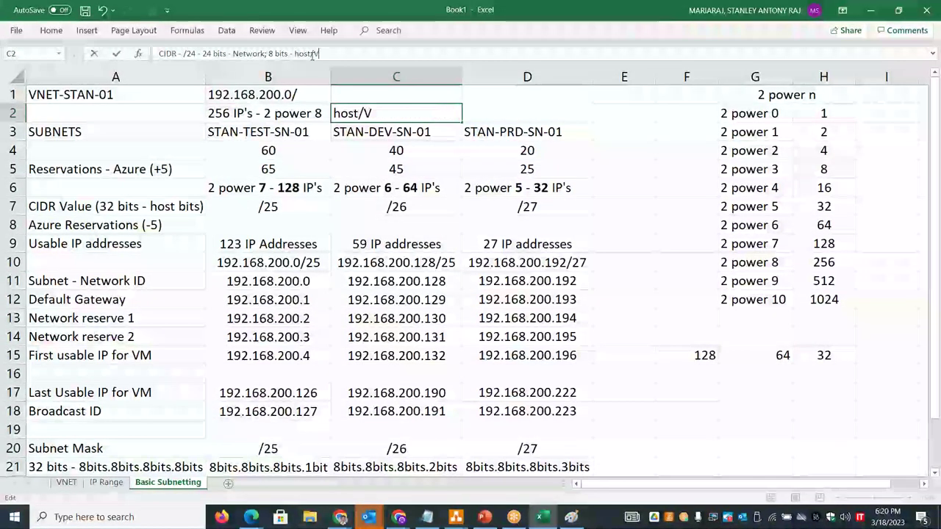
pyautogui.write('M/instan')
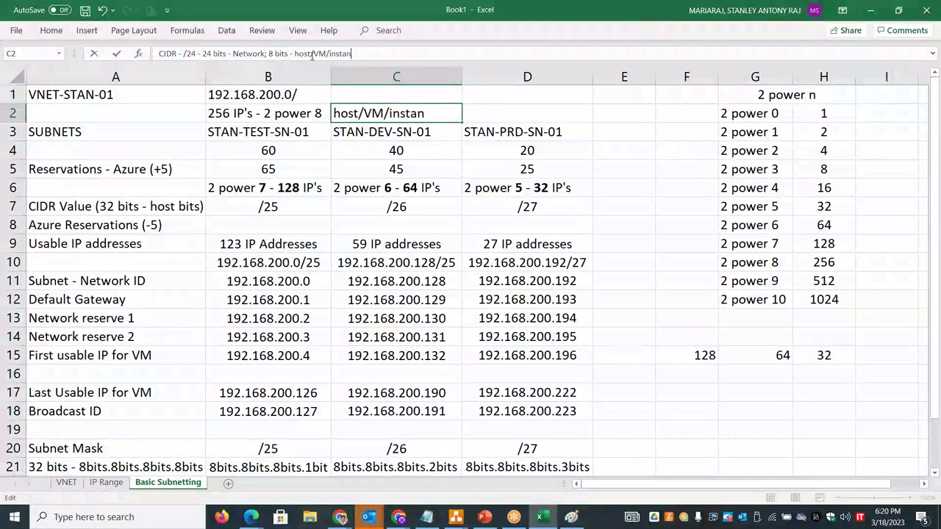
pyautogui.write('ece')
pyautogui.press('BackSpace')
pyautogui.press('BackSpace')
pyautogui.press('BackSpace')
pyautogui.write('ce')
pyautogui.click(597, 170)
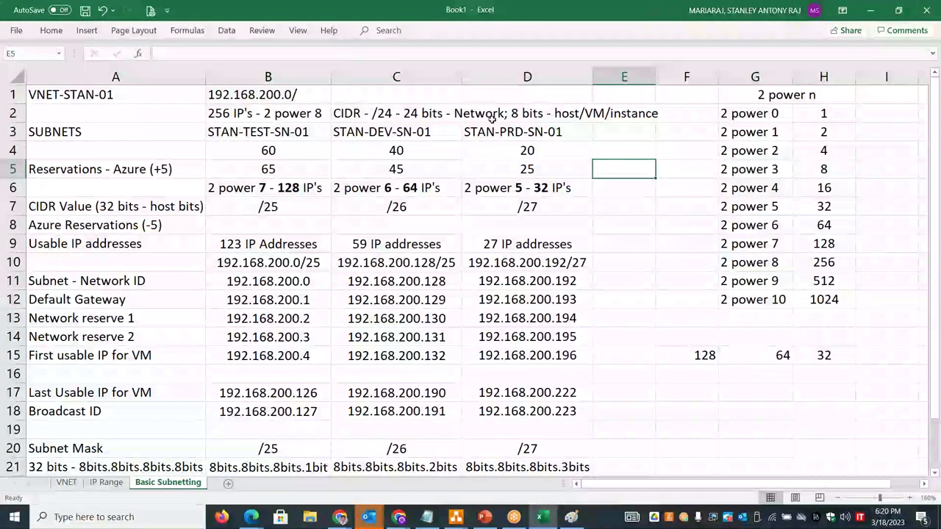
# - Complete B1 as 192.168.200.0/24 and select its text for copying
pyautogui.doubleClick(301, 95)
pyautogui.write('24')
pyautogui.click(665, 232)
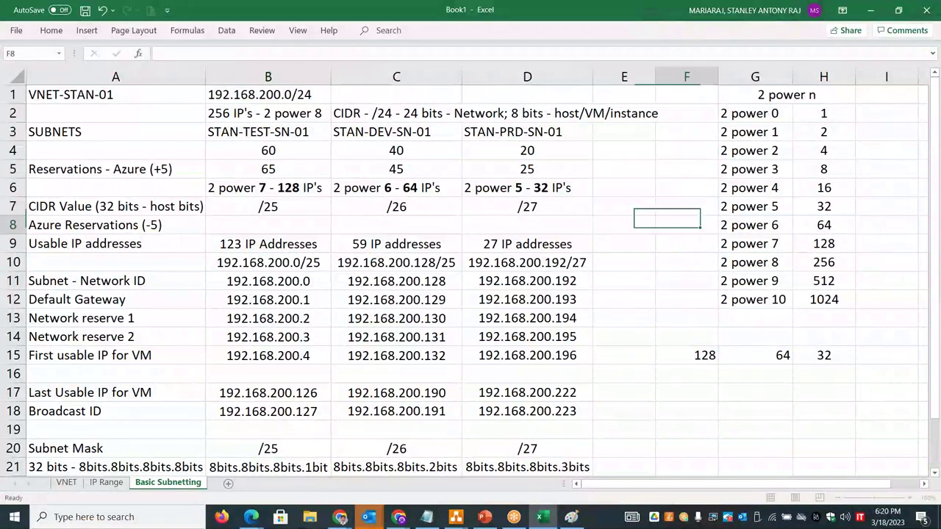
pyautogui.click(312, 93)
pyautogui.doubleClick(312, 94)
pyautogui.moveTo(311, 94); pyautogui.dragTo(208, 94)
pyautogui.hotkey('ctrl', 'c')
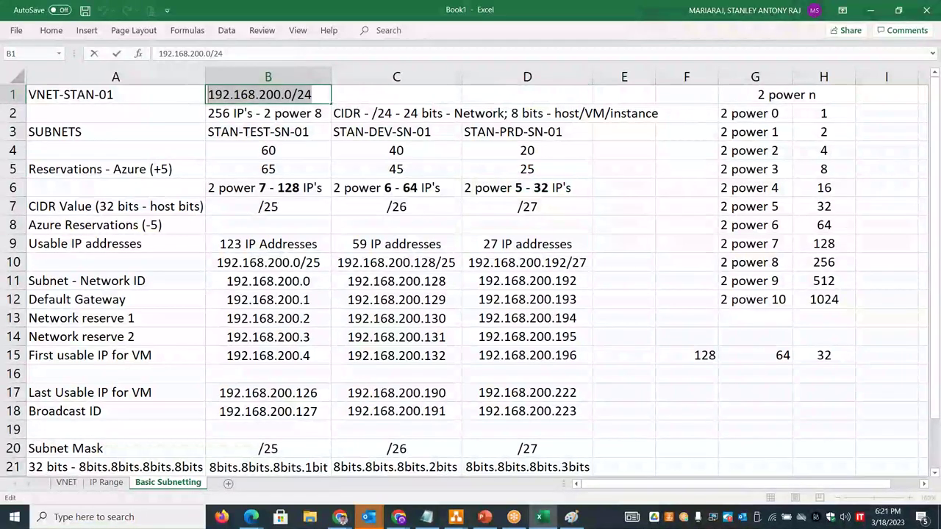
pyautogui.hotkey('alt', 'Tab')
pyautogui.hotkey('alt', 'Tab')
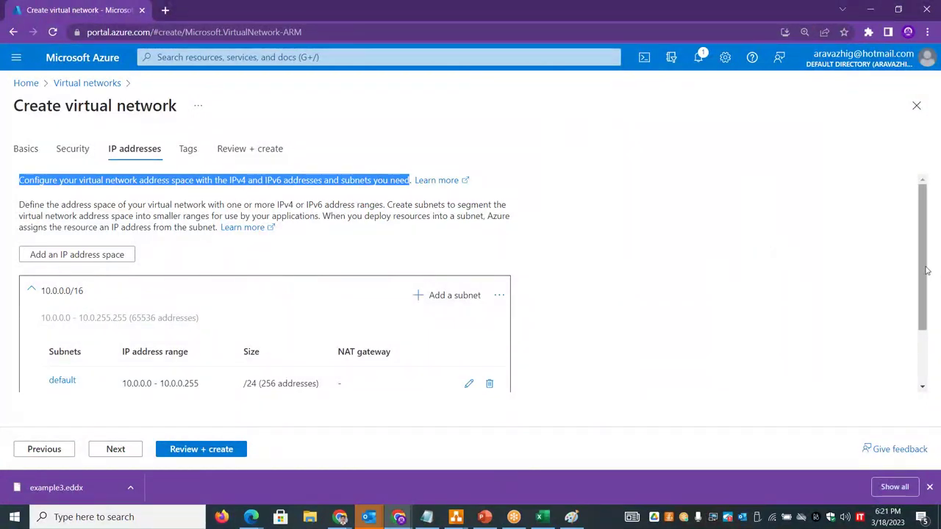
# - Set up a new IPv4 address space of size /24 (256 addresses) starting at 192.168.200.0
pyautogui.scroll(-1, 312, 296)
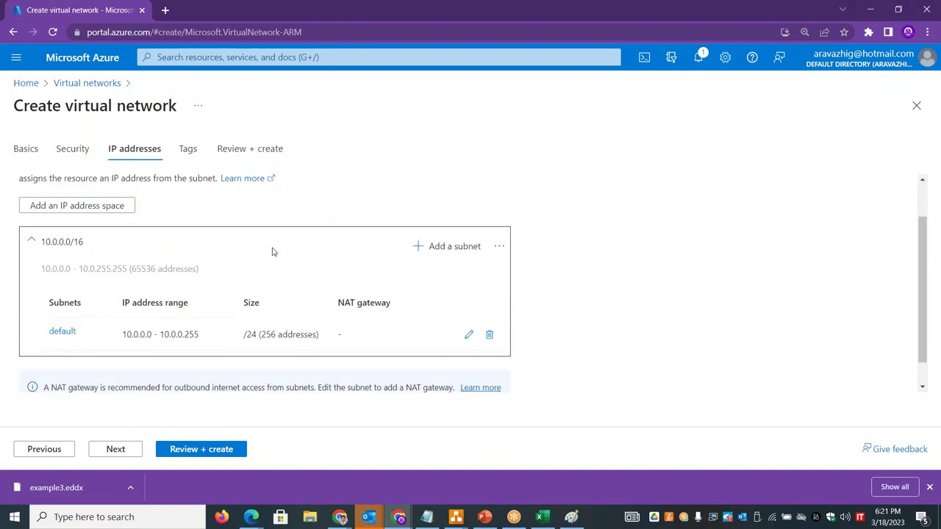
pyautogui.click(114, 208)
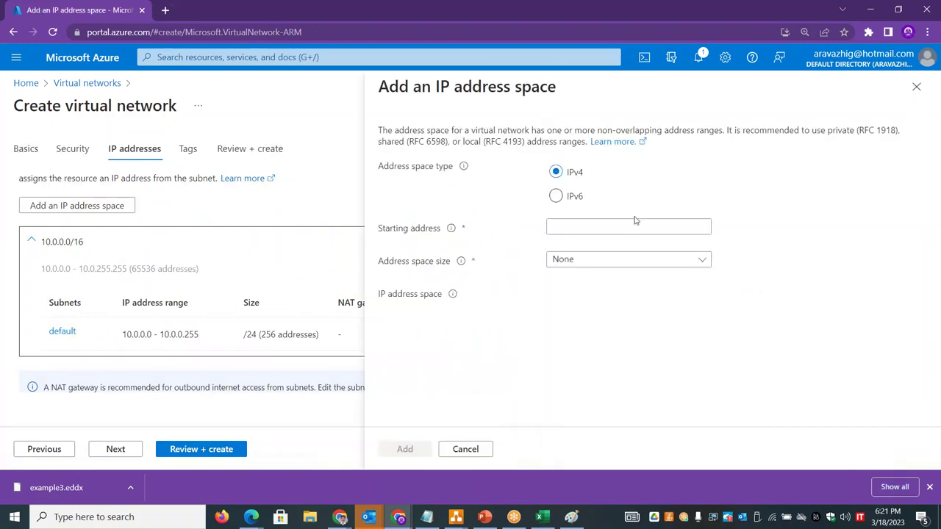
pyautogui.click(576, 230)
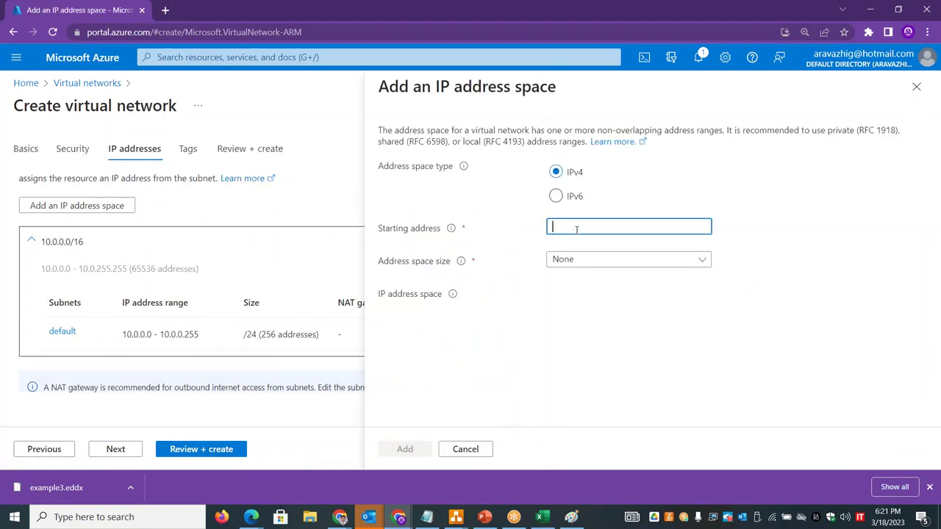
pyautogui.click(587, 263)
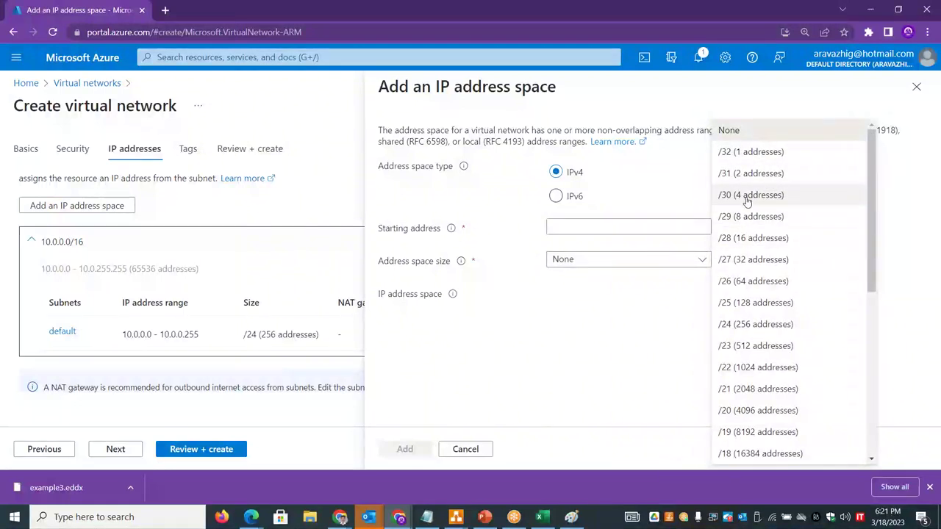
pyautogui.click(746, 329)
pyautogui.click(581, 229)
pyautogui.hotkey('ctrl', 'v')
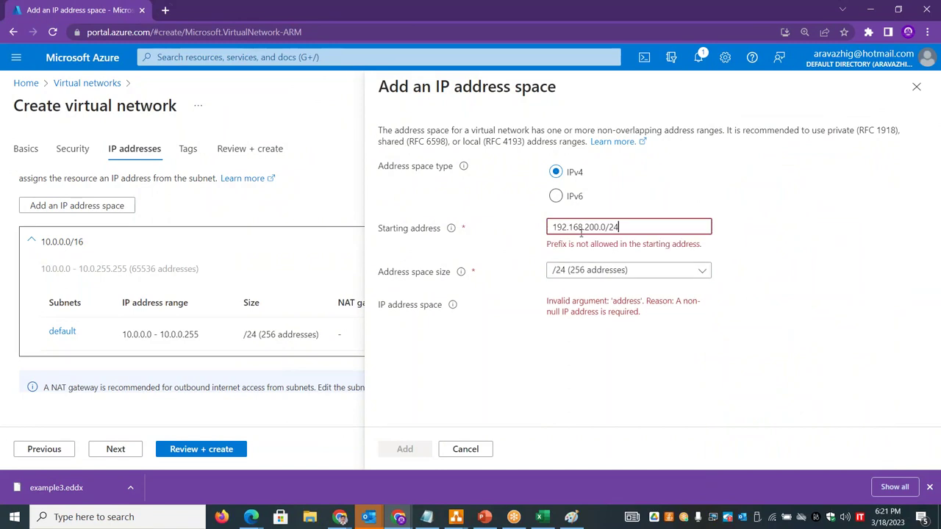
pyautogui.press('BackSpace')
pyautogui.press('BackSpace')
pyautogui.press('BackSpace')
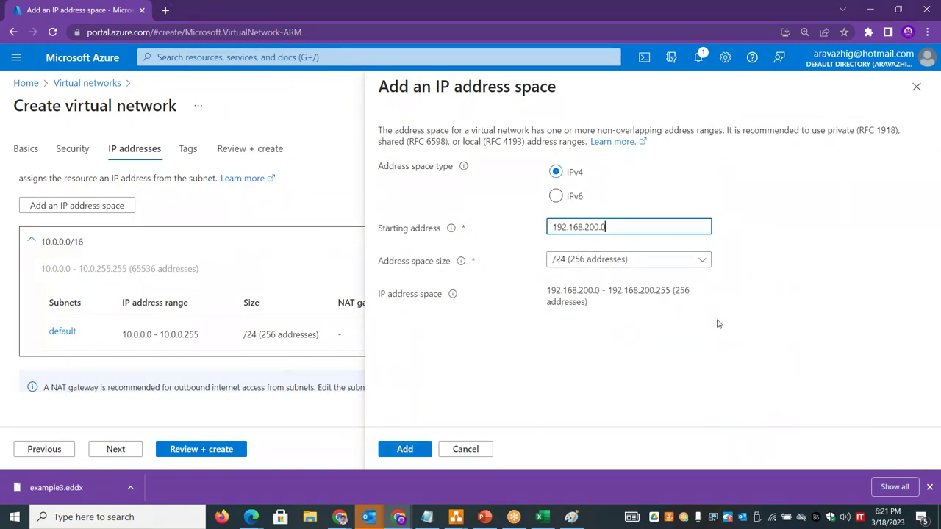
# - Compare the workbook's 256 IP's note with the panel's RFC 1918 description
pyautogui.hotkey('alt', 'Tab')
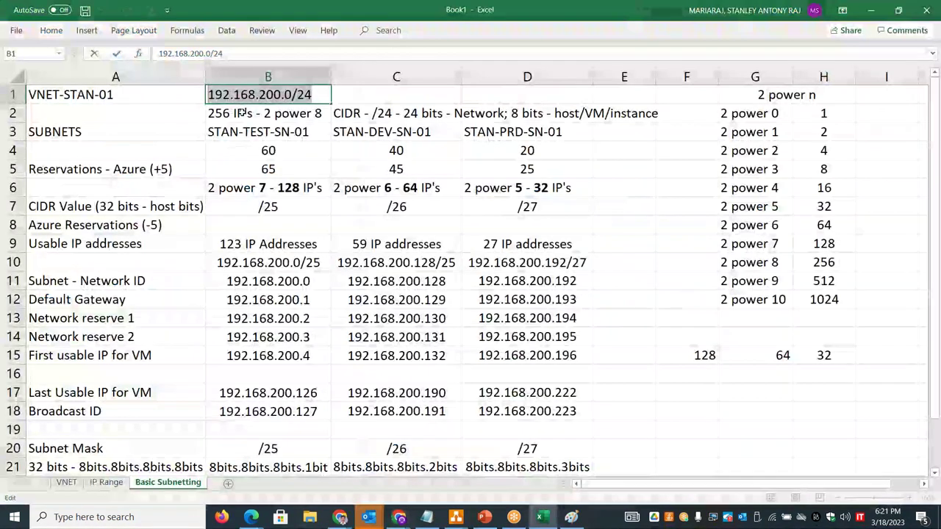
pyautogui.doubleClick(254, 113)
pyautogui.moveTo(254, 113); pyautogui.dragTo(208, 114)
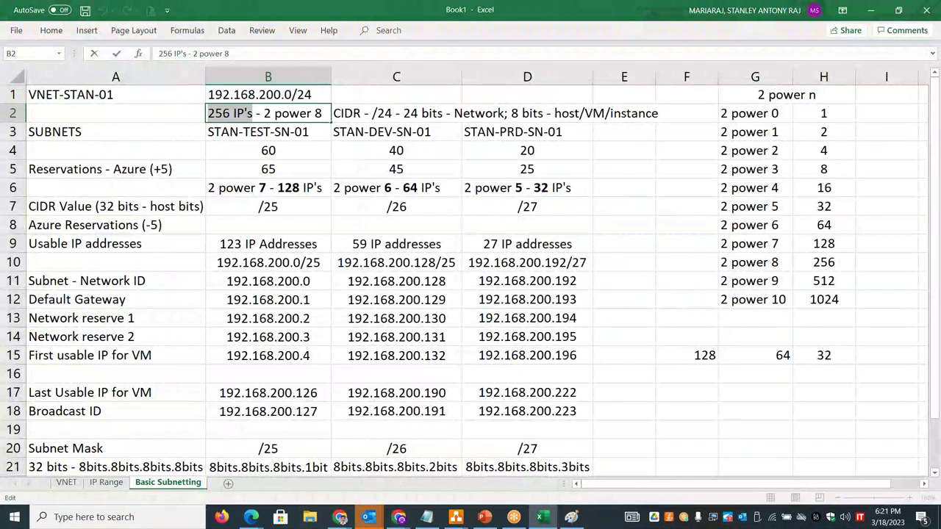
pyautogui.hotkey('alt', 'Tab')
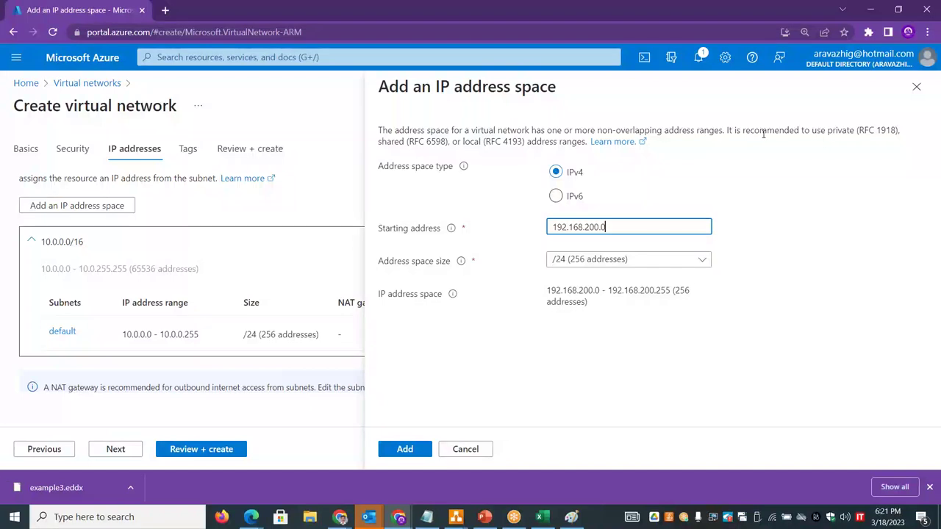
pyautogui.moveTo(859, 131); pyautogui.dragTo(898, 131)
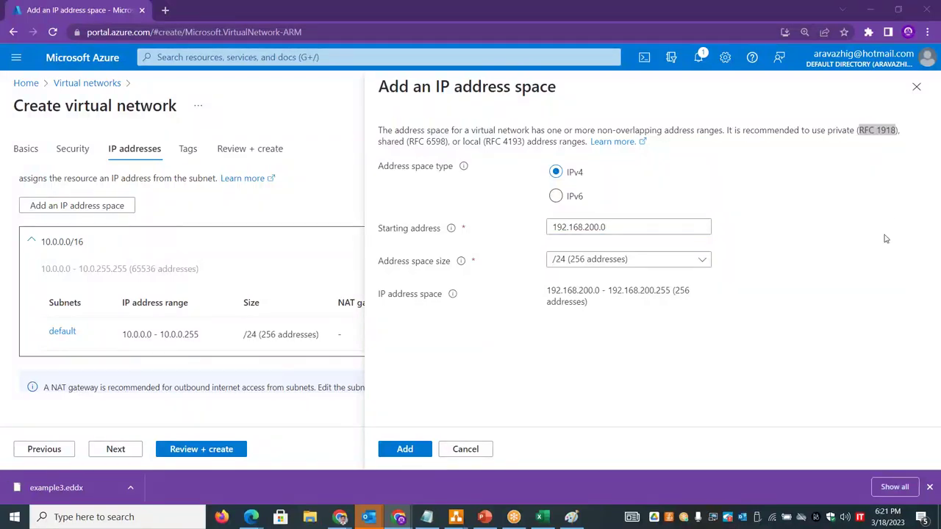
pyautogui.hotkey('alt', 'Tab')
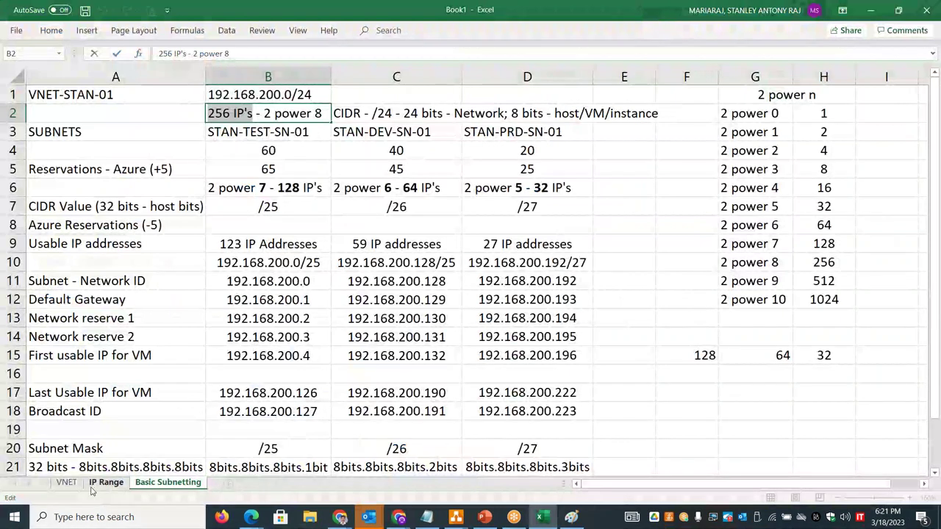
# - Match the IP Range sheet's RFC 1918 note against the Azure panel's shared and local ranges wording
pyautogui.click(105, 483)
pyautogui.doubleClick(332, 108)
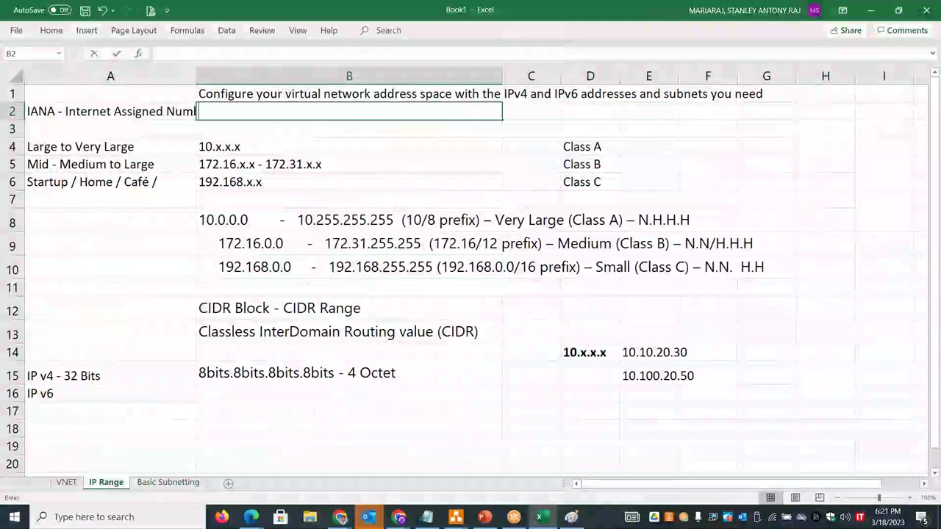
pyautogui.click(134, 116)
pyautogui.moveTo(355, 53); pyautogui.dragTo(318, 54)
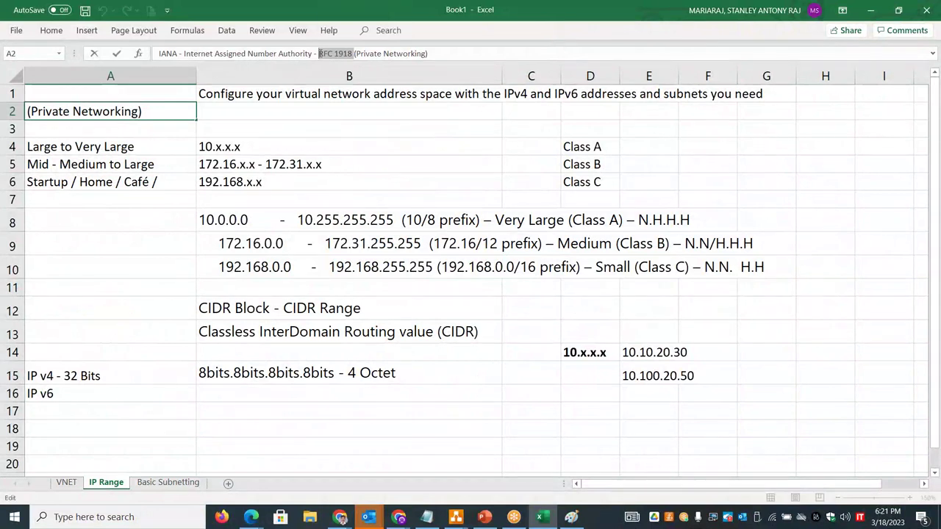
pyautogui.hotkey('alt', 'Tab')
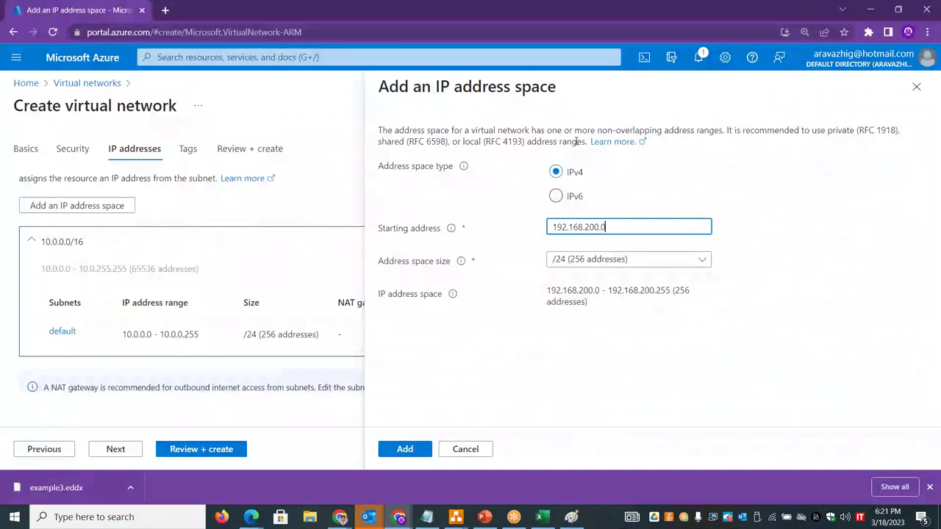
pyautogui.moveTo(586, 141); pyautogui.dragTo(381, 144)
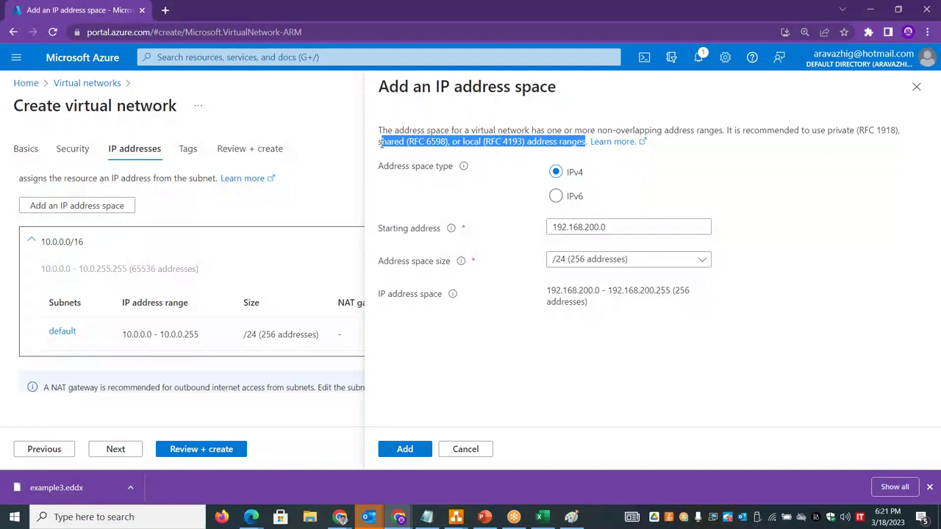
pyautogui.hotkey('alt', 'Tab')
pyautogui.press('Return')
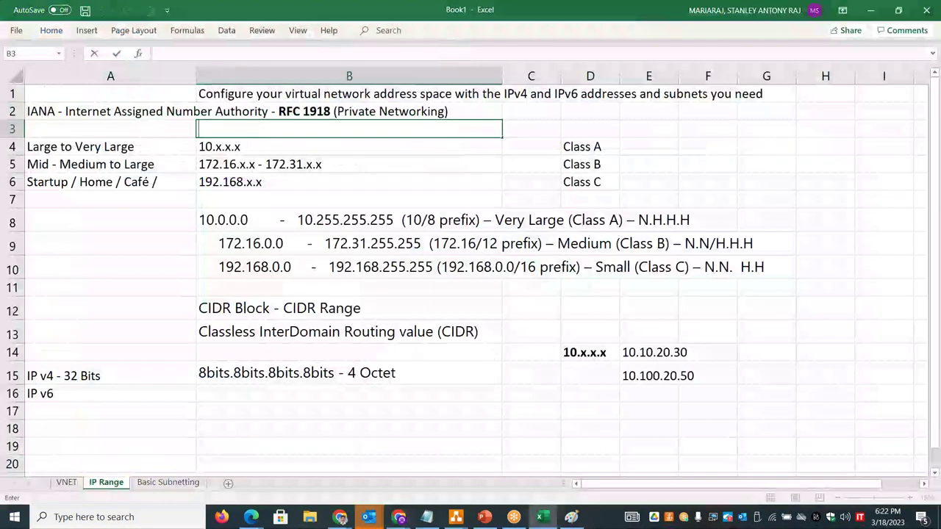
# - Paste the shared/local ranges note into B3 starting with a capital 'Shared'
pyautogui.write('shared (RFC 6598), or local (RFC 4193) address ranges')
pyautogui.click(200, 129)
pyautogui.write('S')
pyautogui.press('Delete')
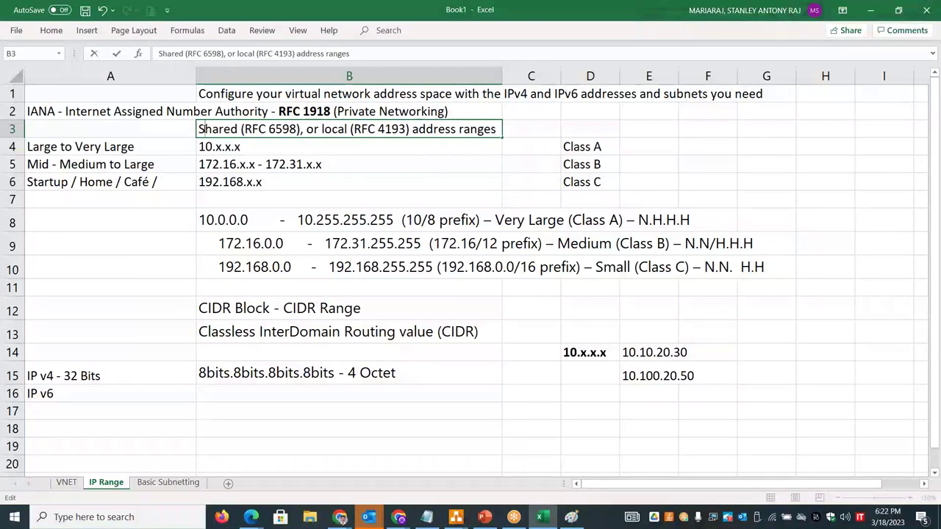
pyautogui.click(707, 158)
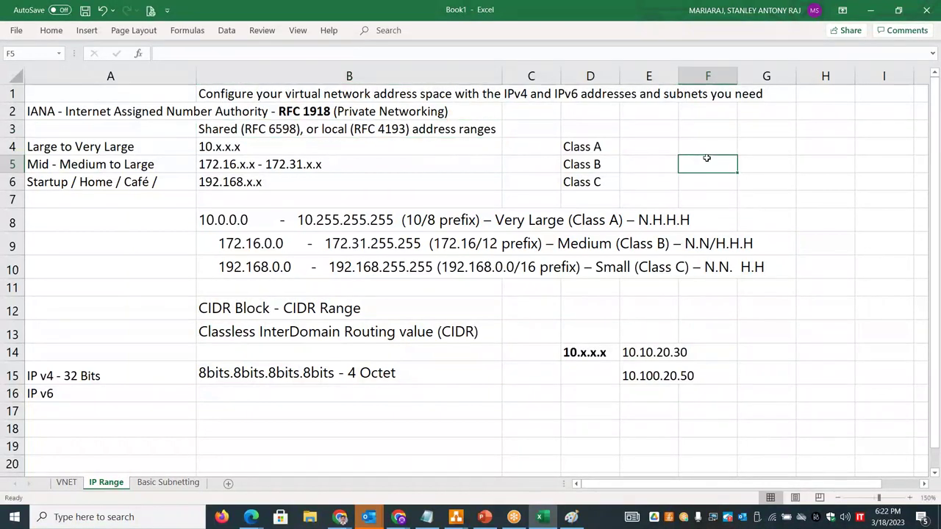
pyautogui.click(169, 482)
pyautogui.hotkey('alt', 'Tab')
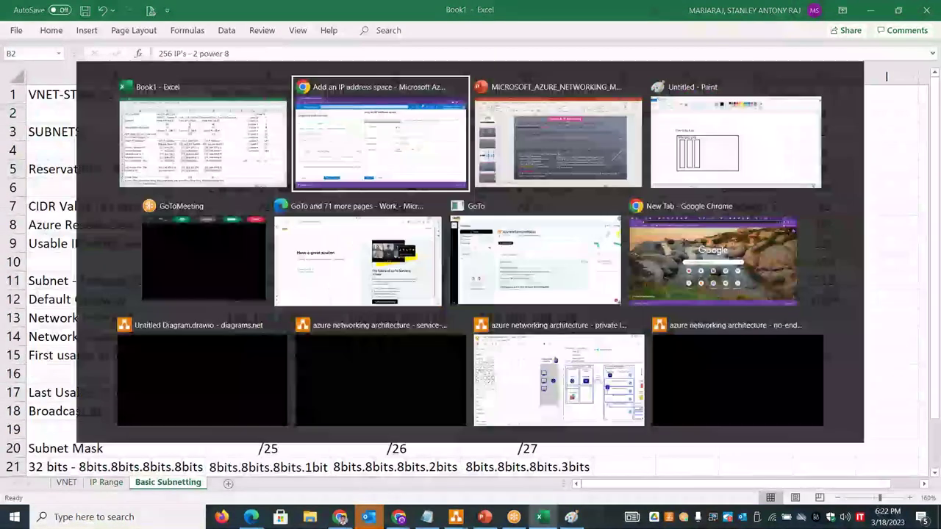
# - Add the 192.168.200.0/24 address space to the virtual network
pyautogui.click(413, 450)
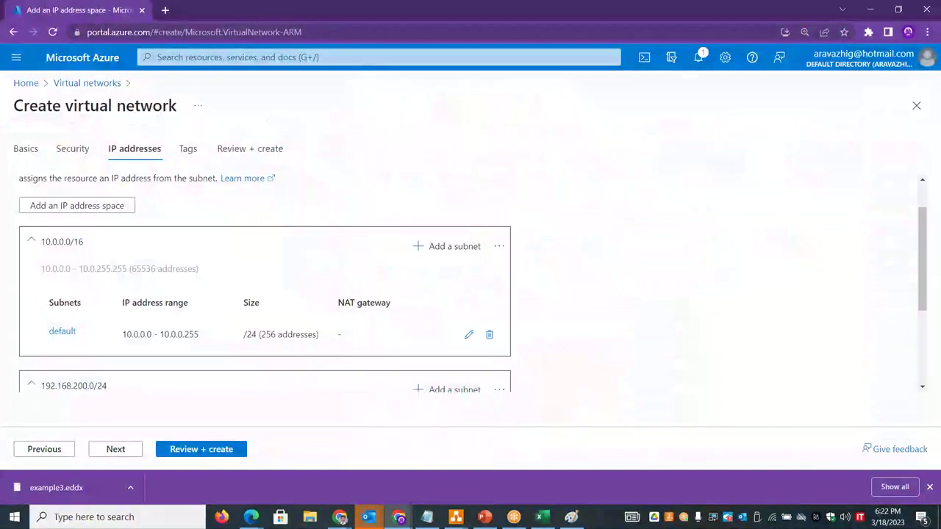
pyautogui.moveTo(931, 236); pyautogui.dragTo(937, 299)
pyautogui.scroll(1, 576, 315)
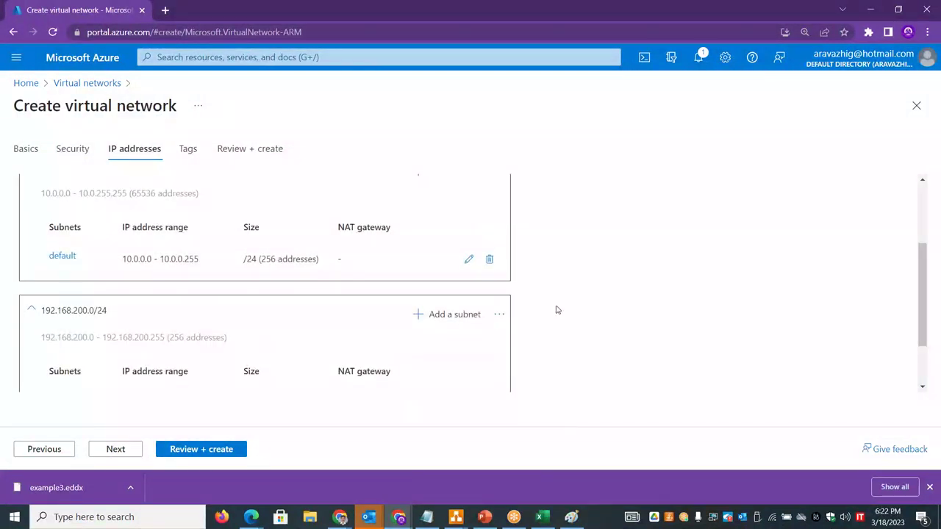
# - Delete the default subnet and the 10.0.0.0/16 address space
pyautogui.click(490, 261)
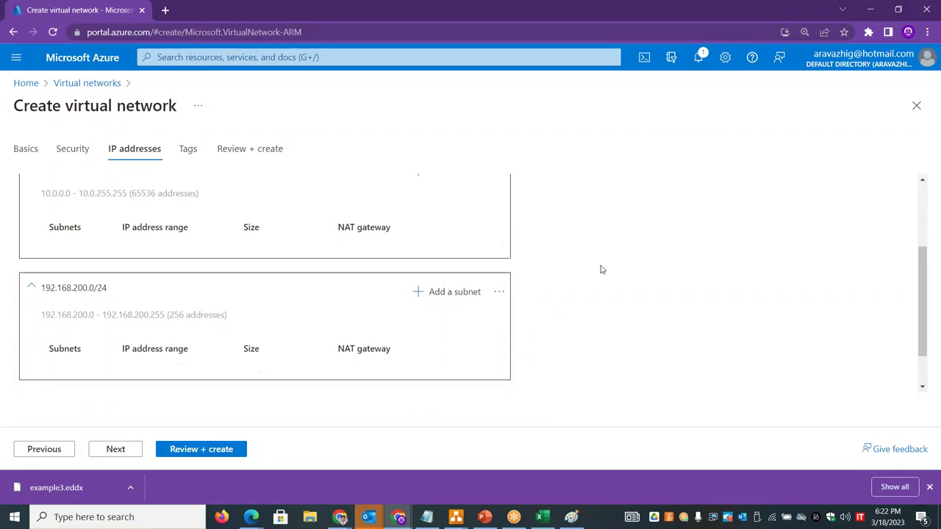
pyautogui.moveTo(924, 224); pyautogui.dragTo(928, 204)
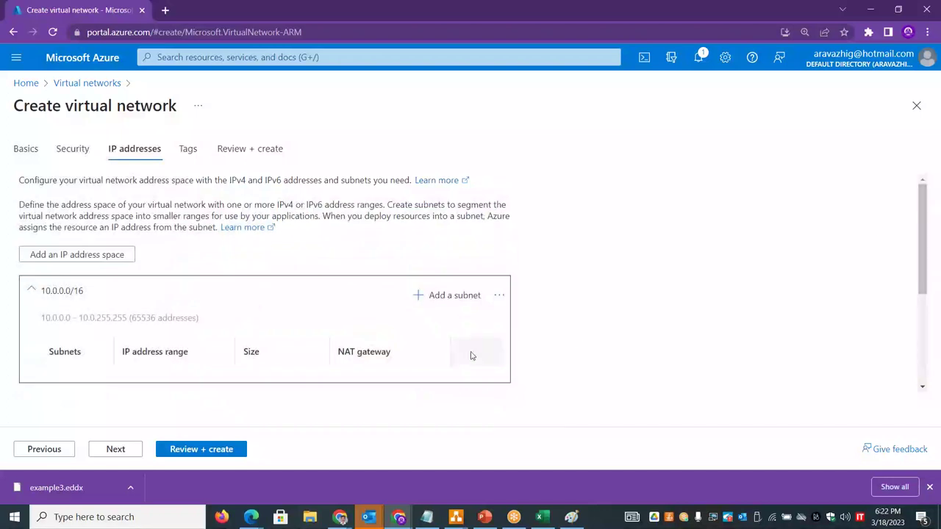
pyautogui.click(500, 296)
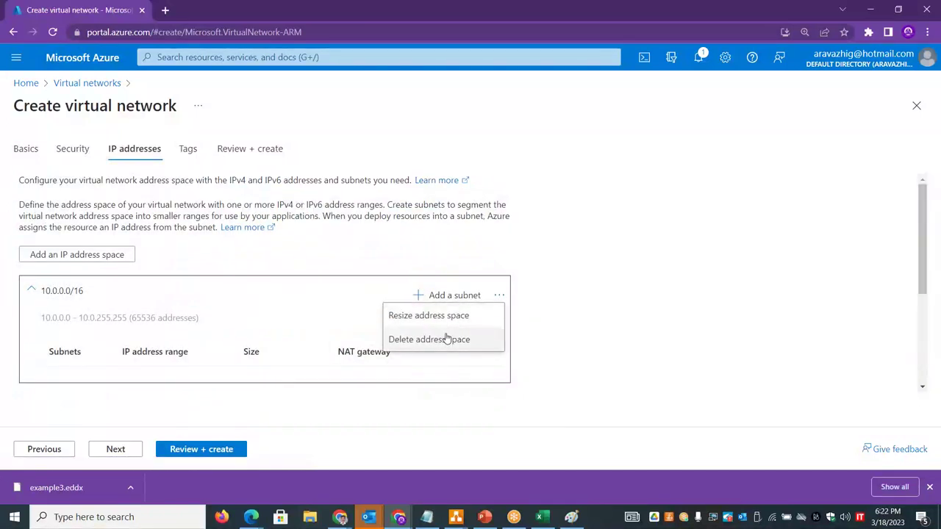
pyautogui.click(447, 340)
pyautogui.scroll(-1, 924, 250)
pyautogui.scroll(1, 934, 256)
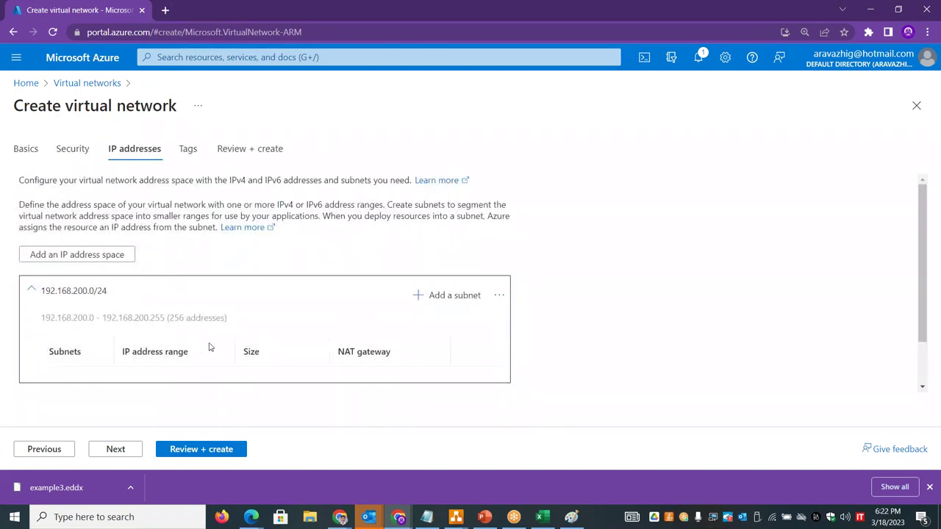
# - Start a subnet in 192.168.200.0/24 named STAN-TEST-SN-01 with the Default template
pyautogui.click(441, 303)
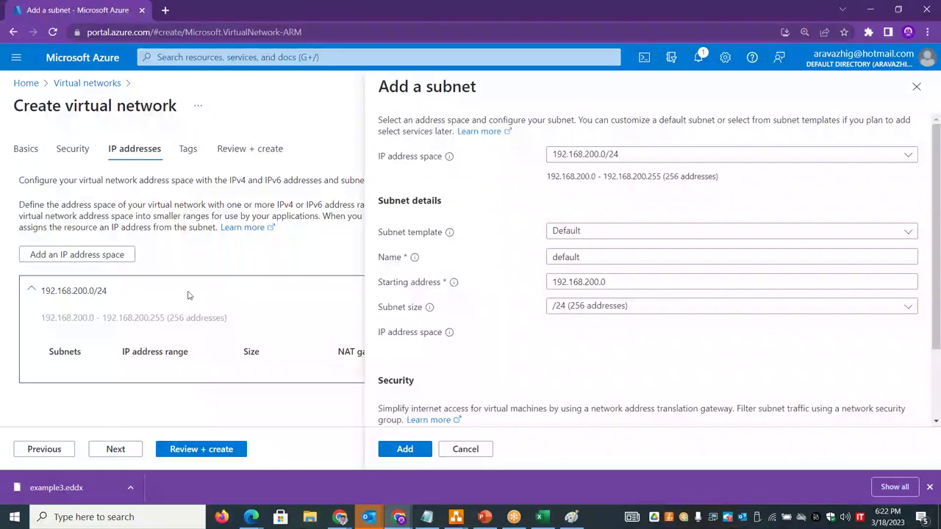
pyautogui.click(605, 156)
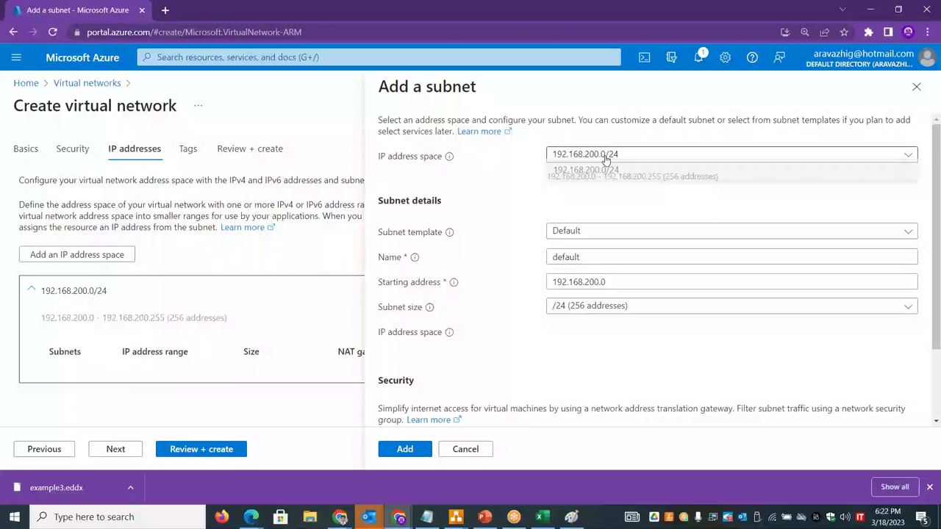
pyautogui.click(510, 196)
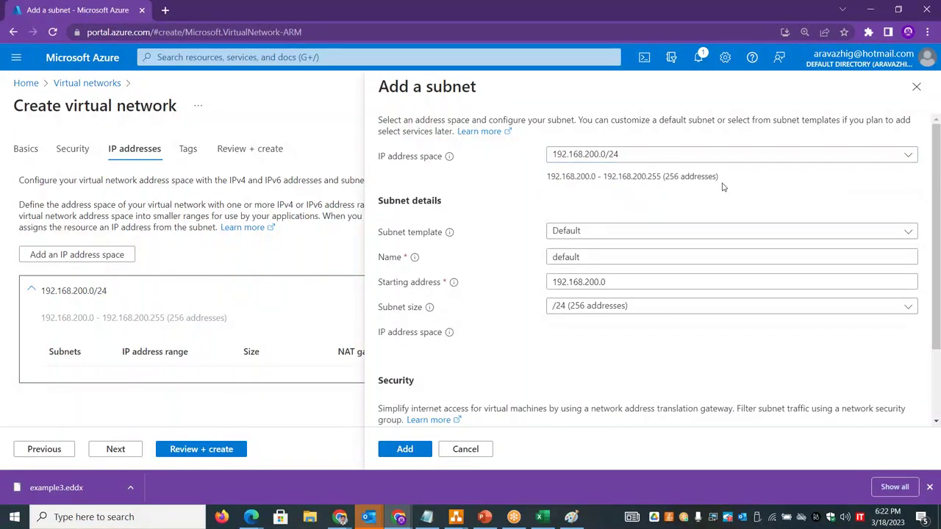
pyautogui.moveTo(721, 184); pyautogui.dragTo(546, 177)
pyautogui.click(552, 208)
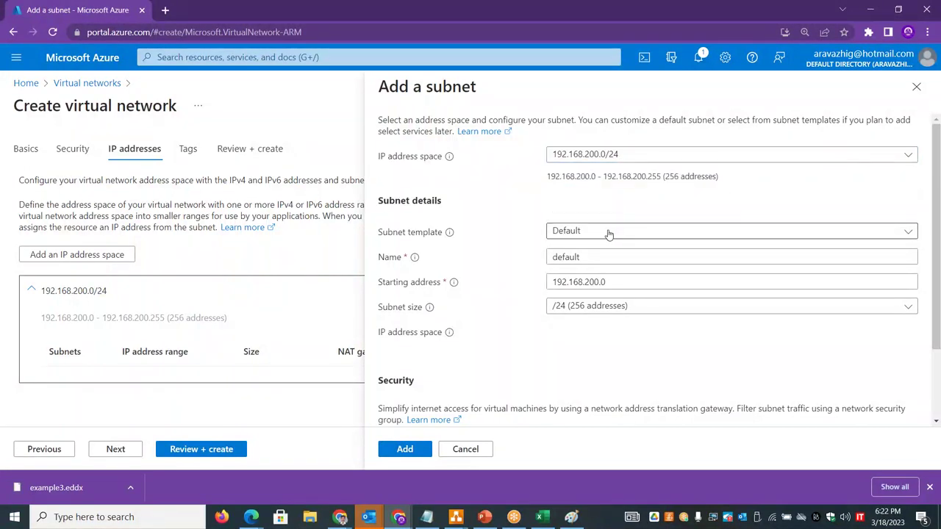
pyautogui.hotkey('alt', 'Tab')
pyautogui.doubleClick(314, 134)
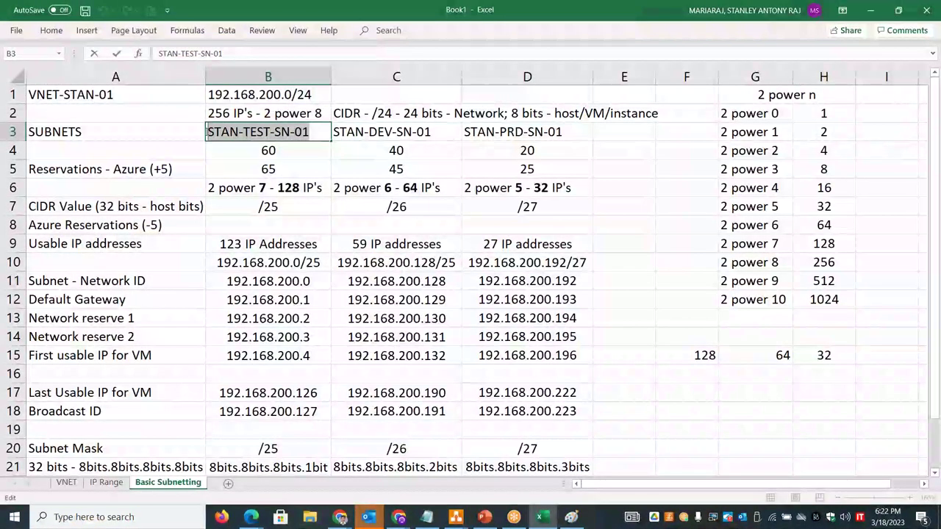
pyautogui.hotkey('alt', 'Tab')
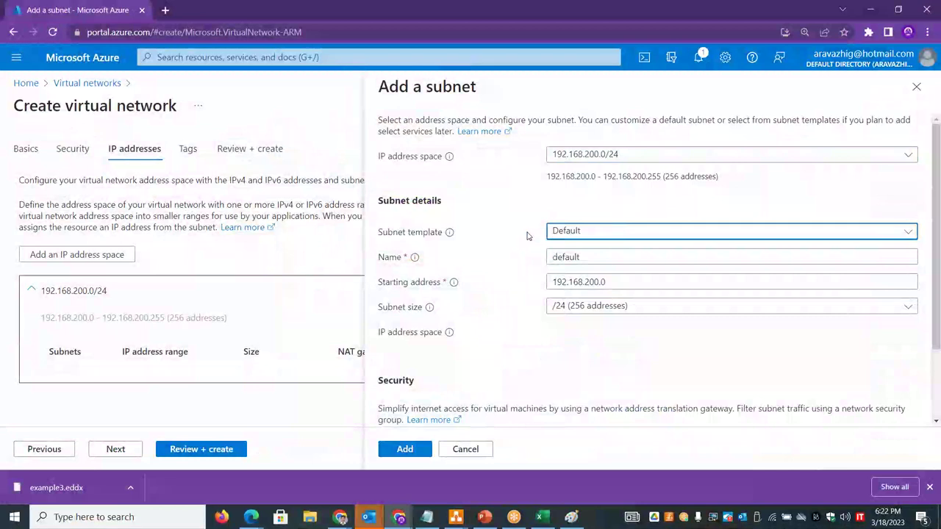
pyautogui.doubleClick(593, 257)
pyautogui.write('STAN-TEST-SN-01')
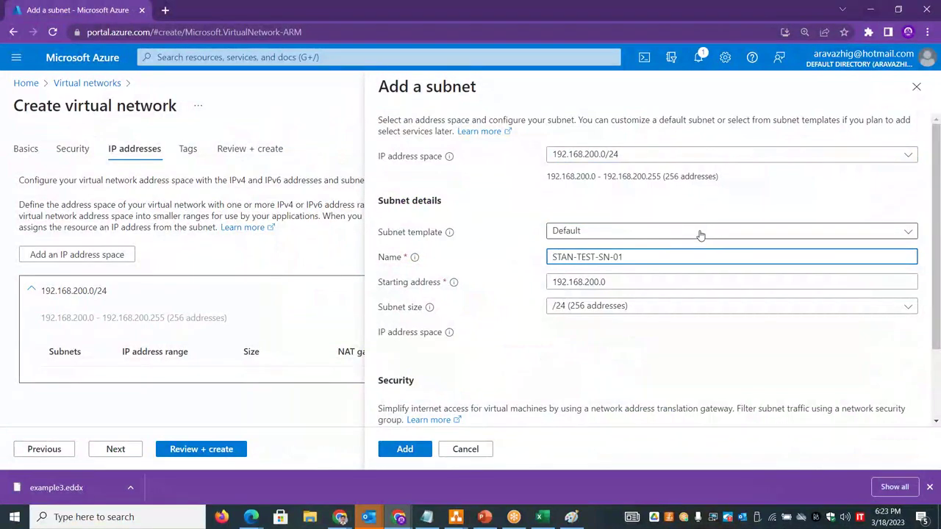
pyautogui.click(701, 235)
pyautogui.click(507, 227)
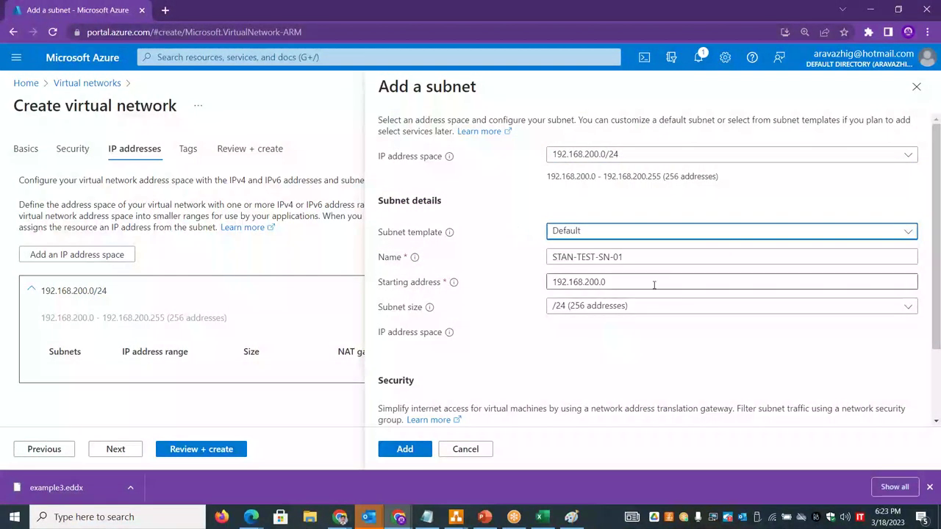
# - Set the subnet's starting address to 192.168.200.0, copied from worksheet cell B10
pyautogui.hotkey('alt', 'Tab')
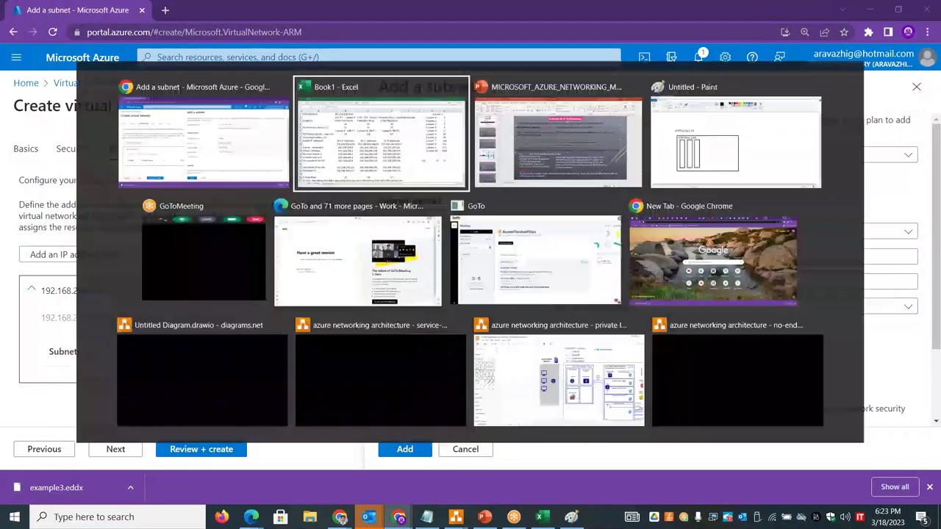
pyautogui.doubleClick(301, 263)
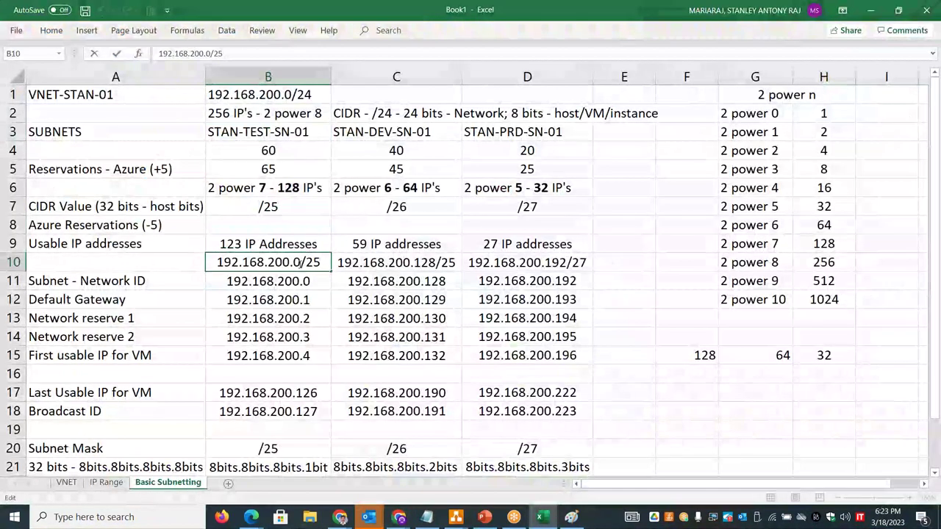
pyautogui.moveTo(302, 262); pyautogui.dragTo(217, 261)
pyautogui.hotkey('ctrl', 'c')
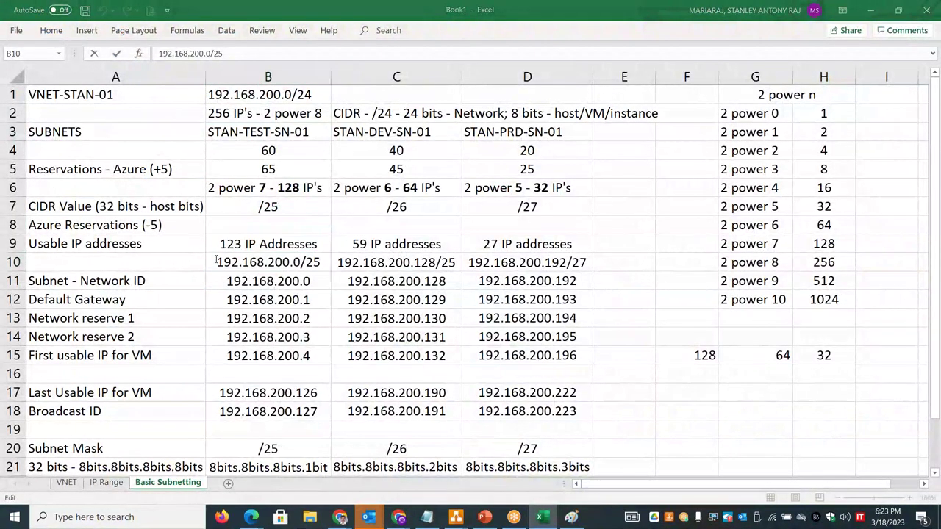
pyautogui.hotkey('alt', 'Tab')
pyautogui.doubleClick(613, 283)
pyautogui.hotkey('ctrl', 'v')
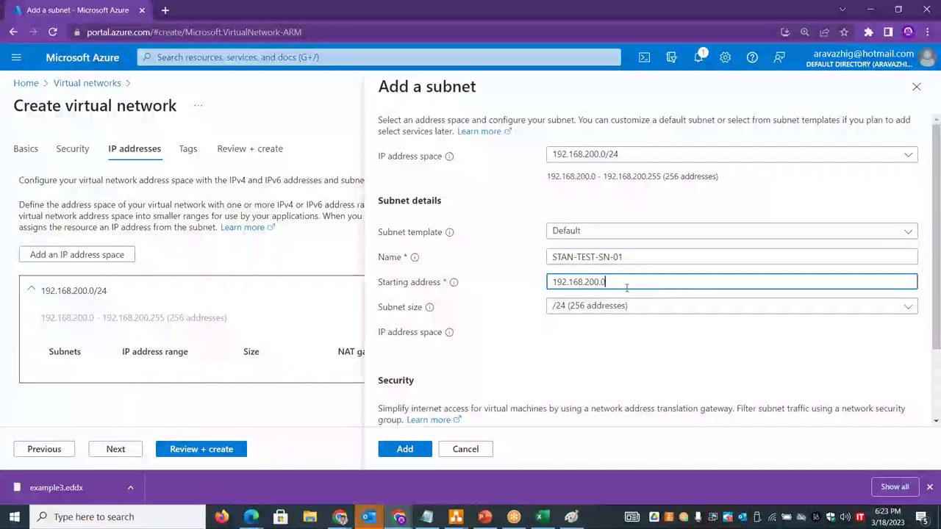
# - Size the subnet /25 (128 addresses), matching worksheet cell B6, and add it
pyautogui.click(629, 306)
pyautogui.hotkey('alt', 'Tab')
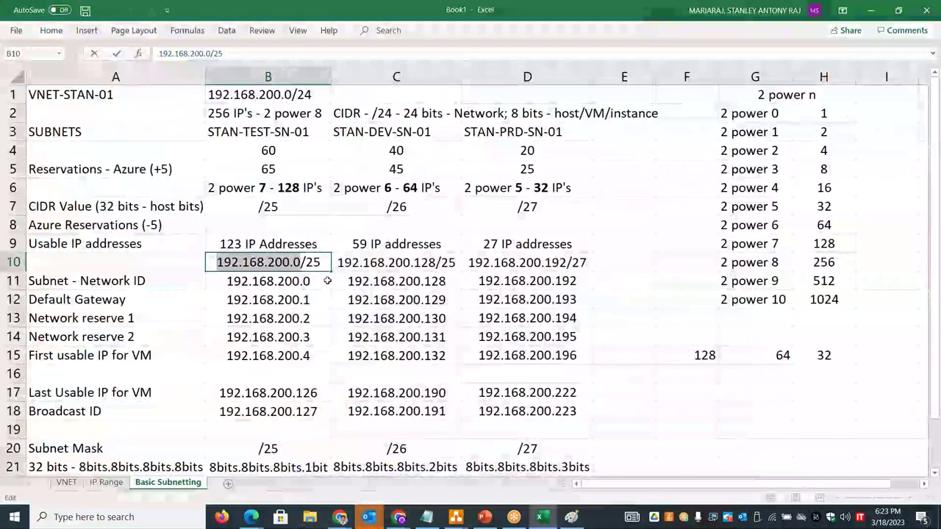
pyautogui.hotkey('alt', 'Tab')
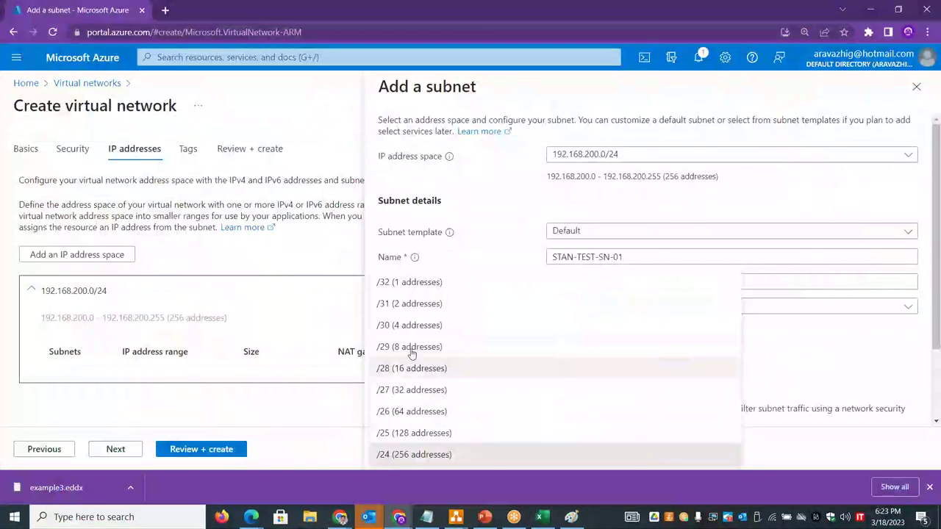
pyautogui.click(410, 433)
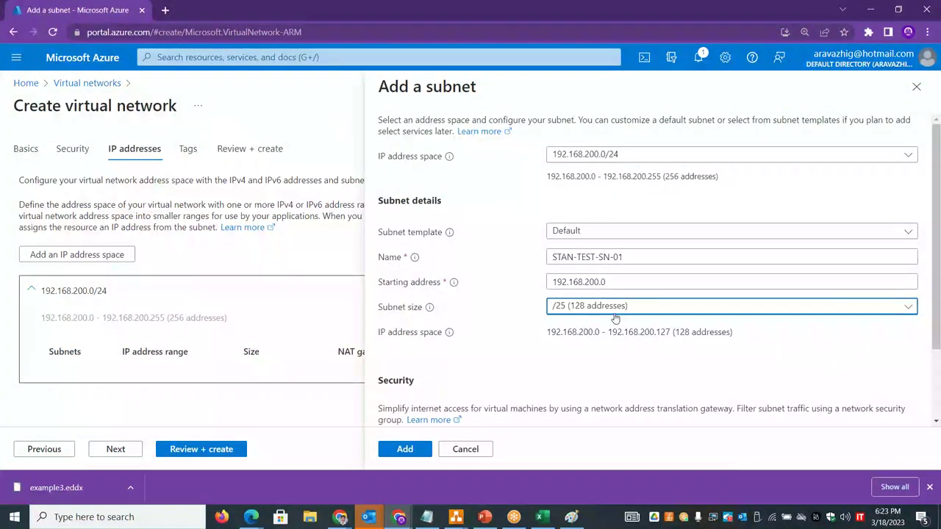
pyautogui.hotkey('alt', 'Tab')
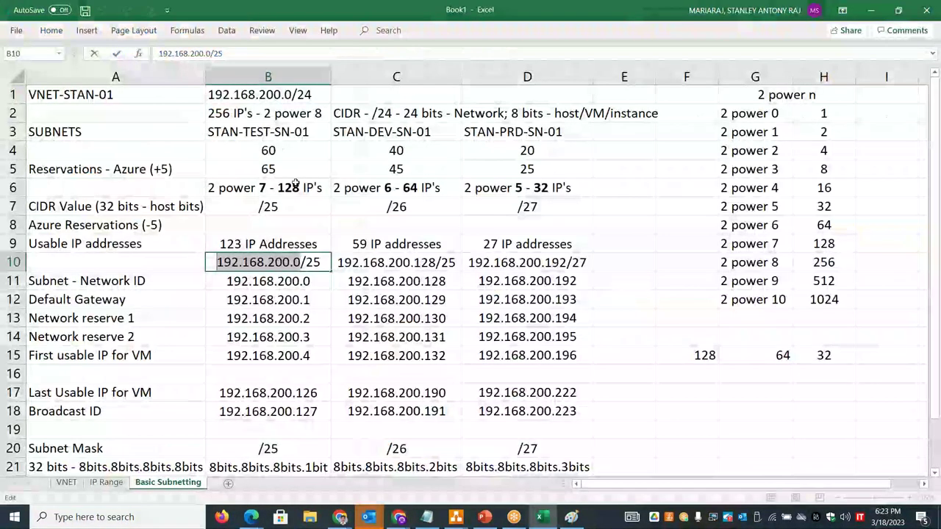
pyautogui.doubleClick(294, 185)
pyautogui.moveTo(278, 187); pyautogui.dragTo(327, 188)
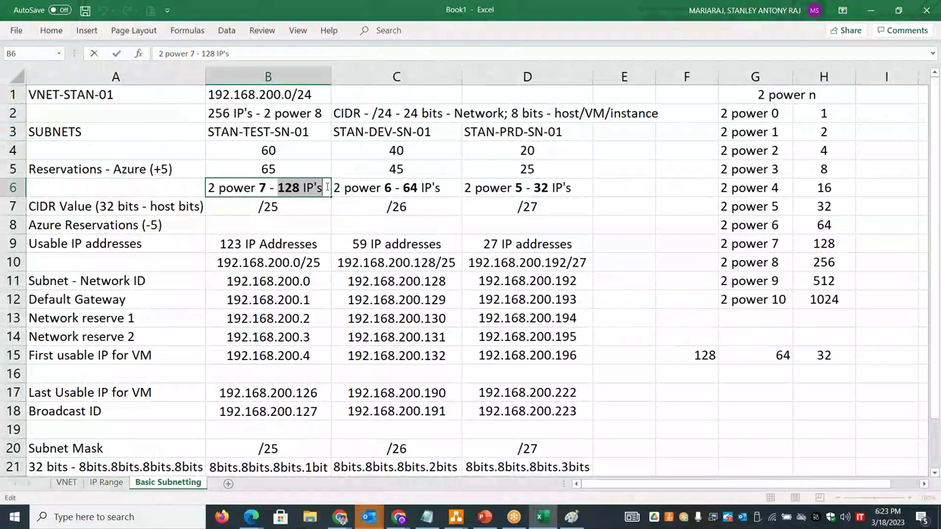
pyautogui.press('Escape')
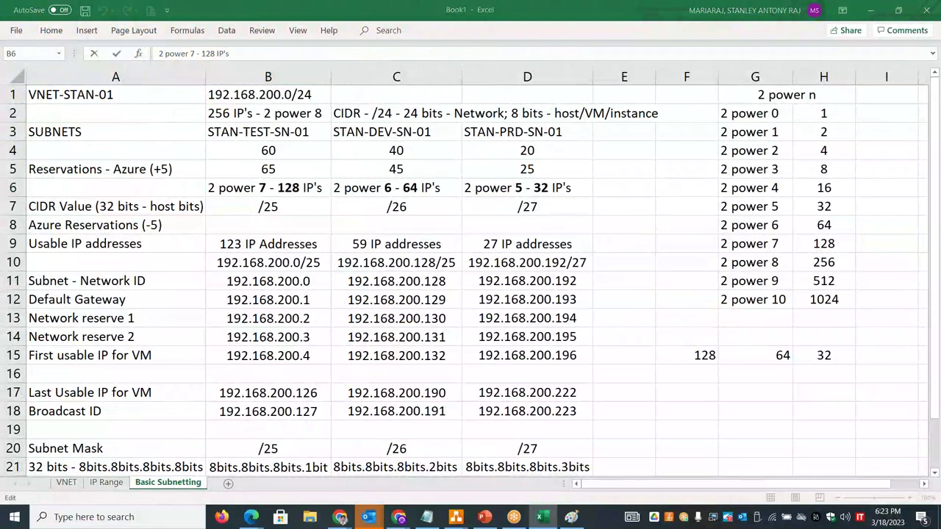
pyautogui.hotkey('alt', 'Tab')
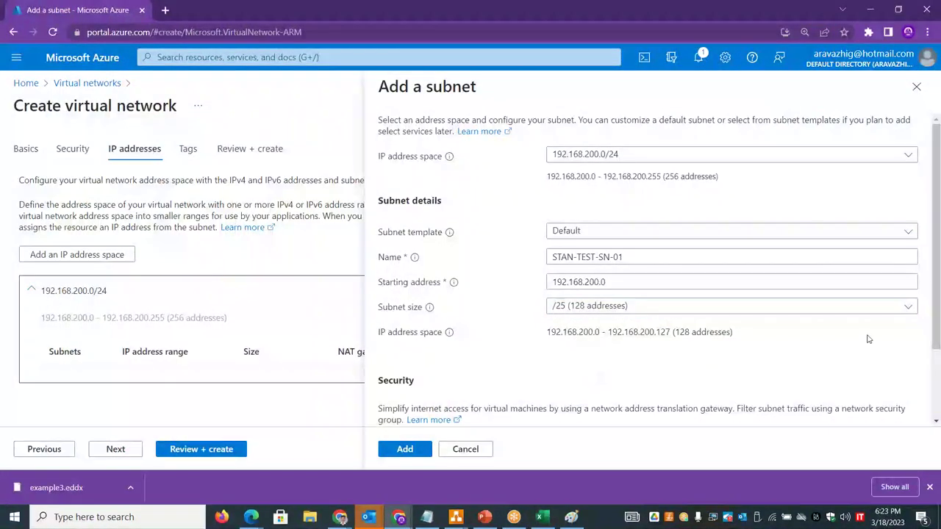
pyautogui.scroll(-1, 736, 368)
pyautogui.scroll(1, 589, 411)
pyautogui.click(405, 448)
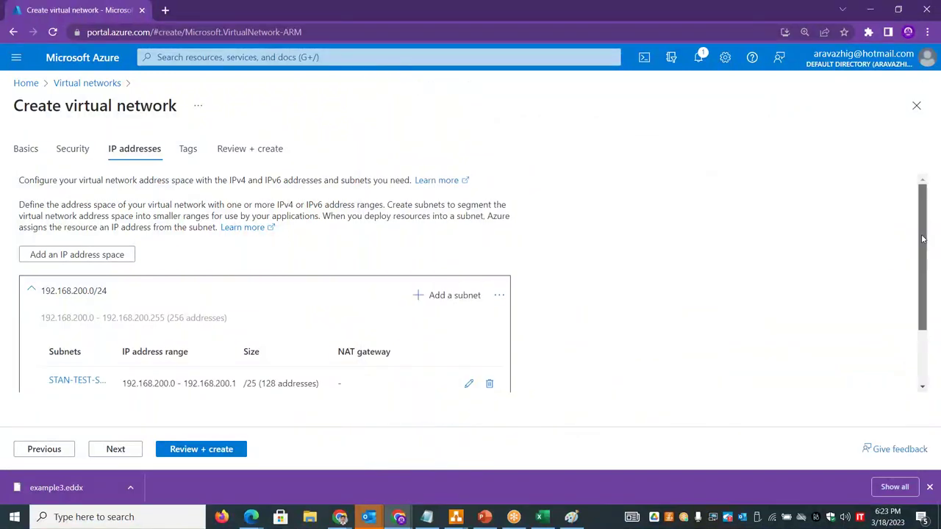
pyautogui.scroll(-1, 354, 266)
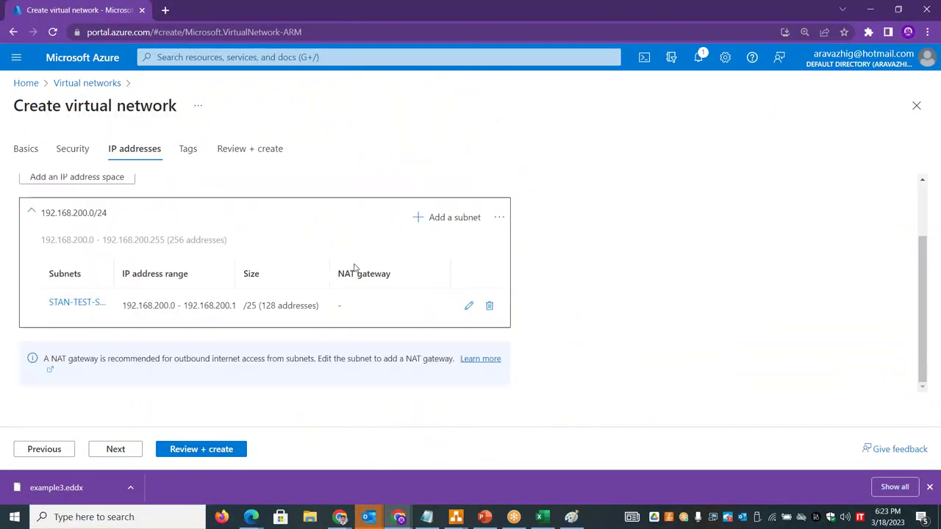
# - Add another subnet starting at 192.168.200.128 with size /25 (128 addresses)
pyautogui.click(455, 222)
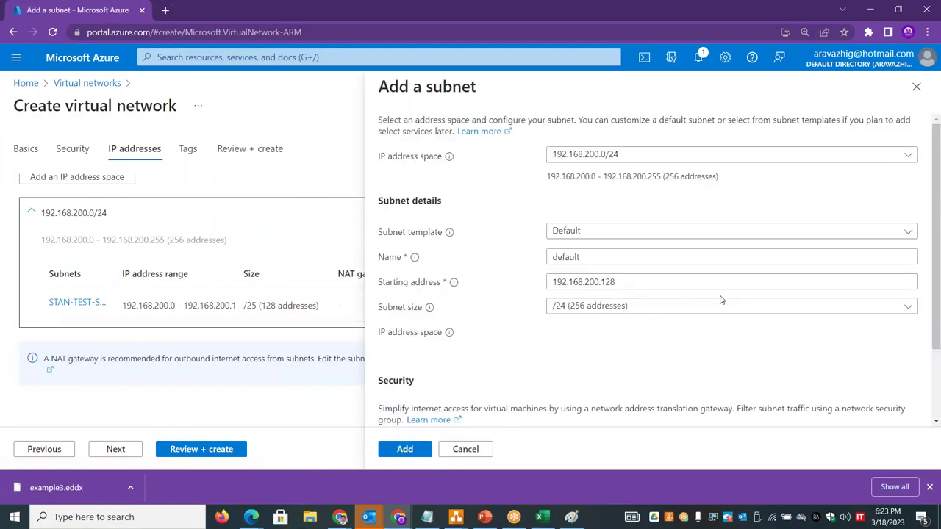
pyautogui.hotkey('alt', 'Tab')
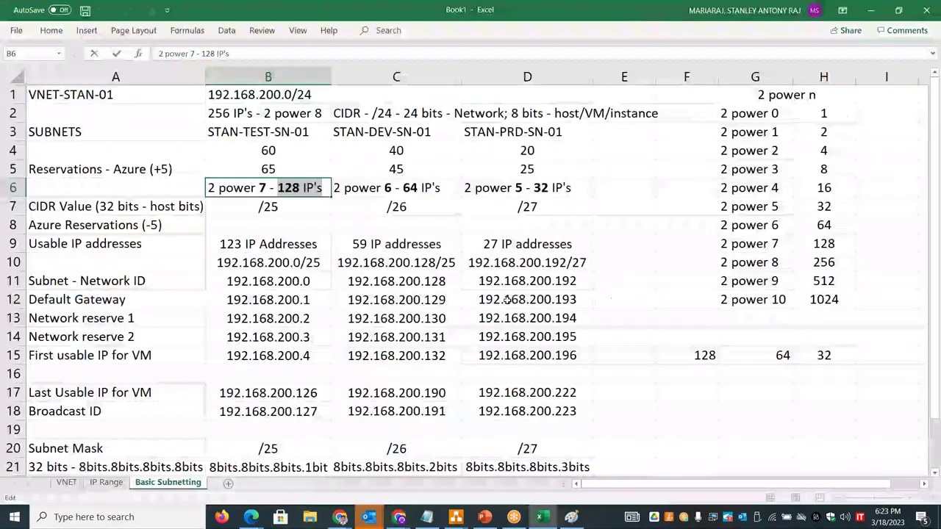
pyautogui.doubleClick(437, 263)
pyautogui.moveTo(437, 263); pyautogui.dragTo(337, 262)
pyautogui.hotkey('alt', 'Tab')
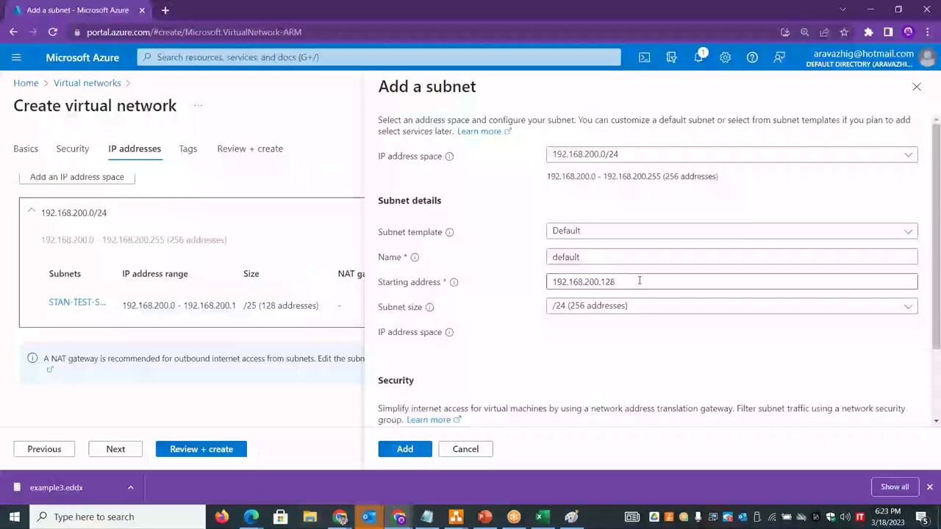
pyautogui.hotkey('alt', 'Tab')
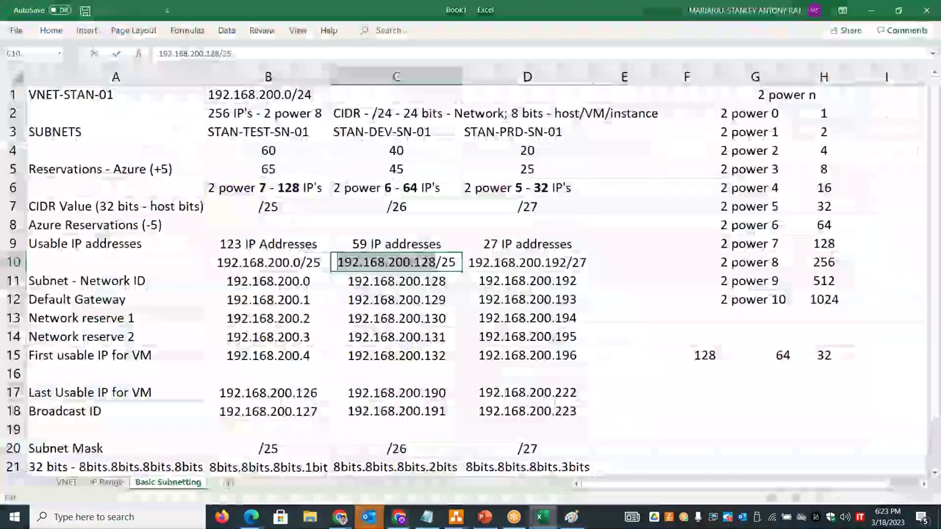
pyautogui.hotkey('alt', 'Tab')
pyautogui.click(640, 310)
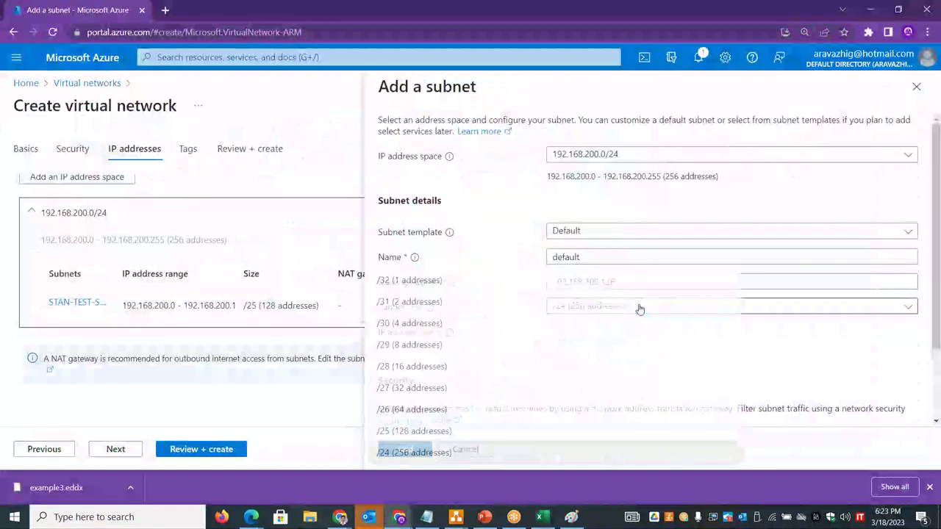
pyautogui.click(410, 433)
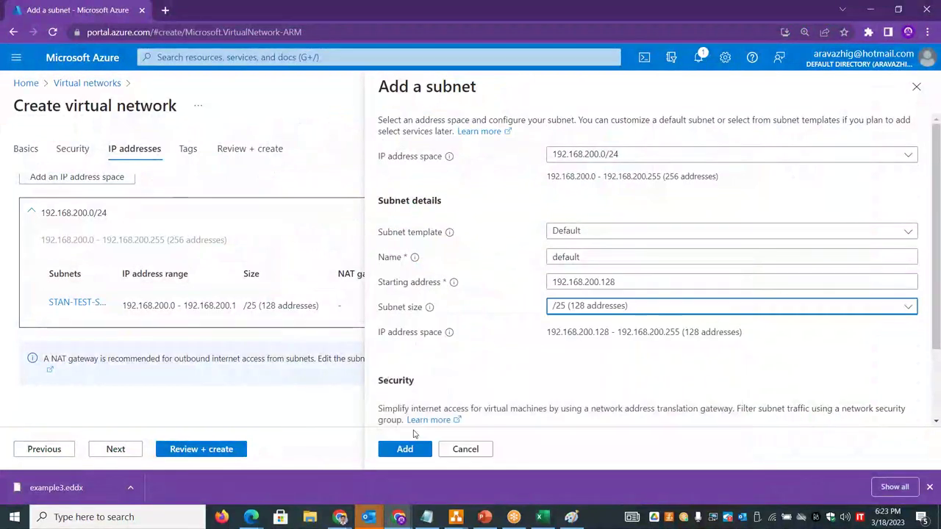
pyautogui.click(416, 452)
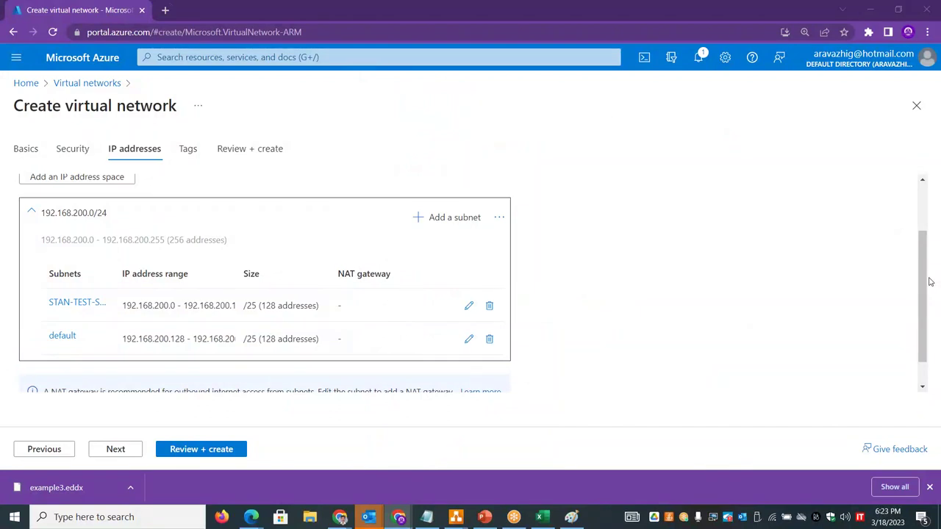
# - Change the DEV subnet prefix in worksheet cell C10 to end in 6
pyautogui.hotkey('alt', 'Tab')
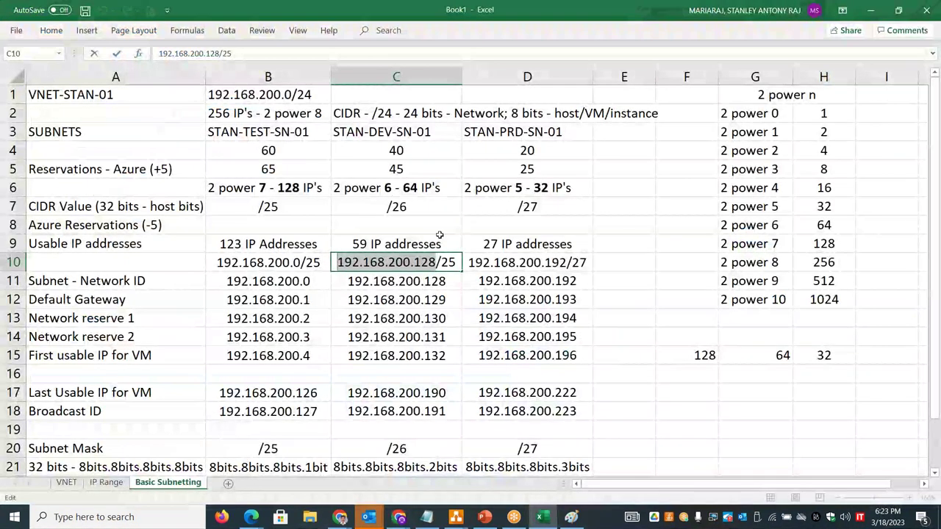
pyautogui.click(456, 263)
pyautogui.press('BackSpace')
pyautogui.write('6')
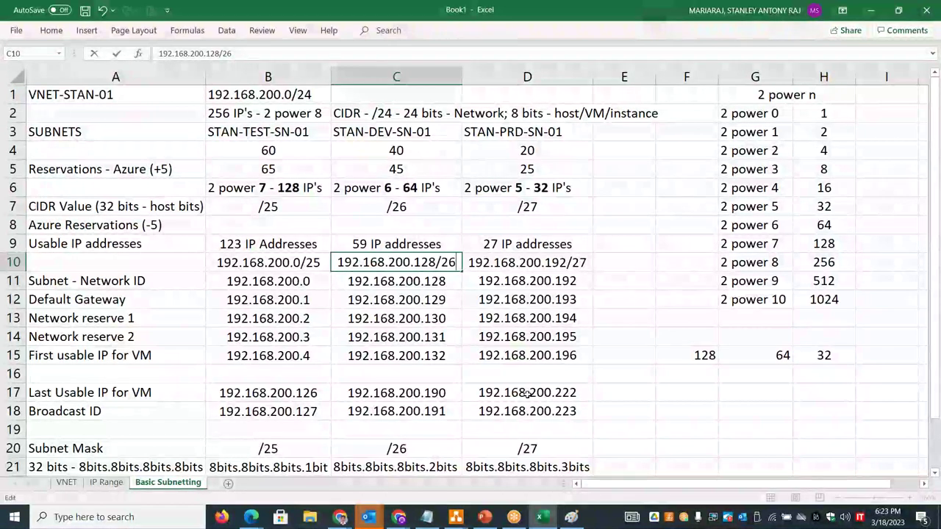
# - Resize the default subnet to /26 (64 addresses) and save it
pyautogui.hotkey('alt', 'Tab')
pyautogui.click(469, 342)
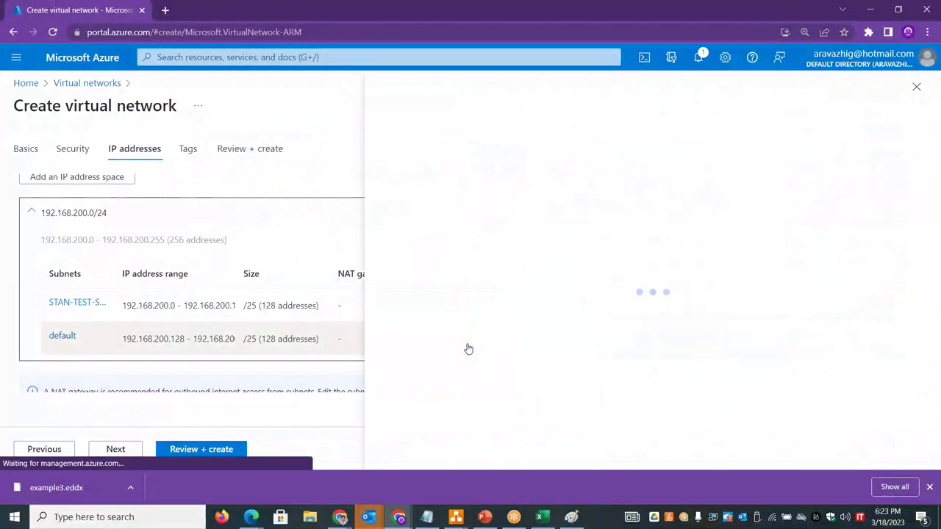
pyautogui.click(599, 306)
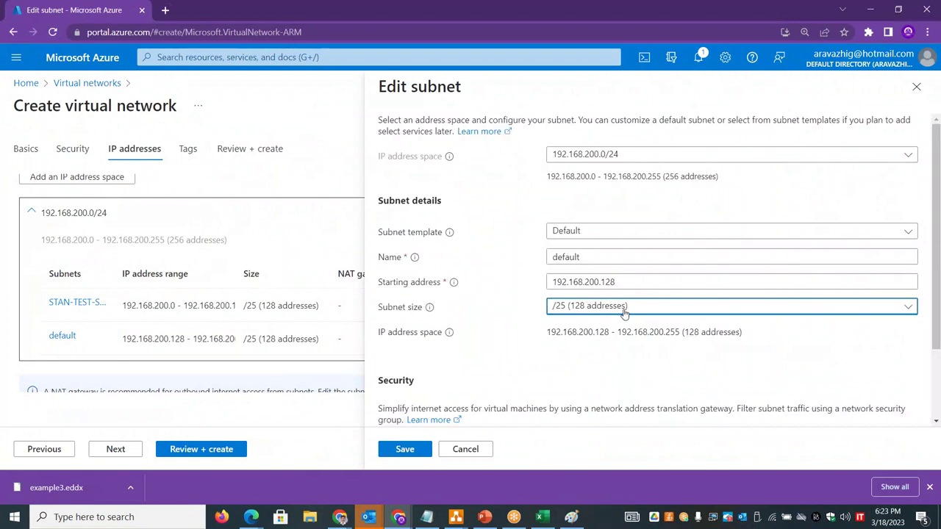
pyautogui.click(410, 411)
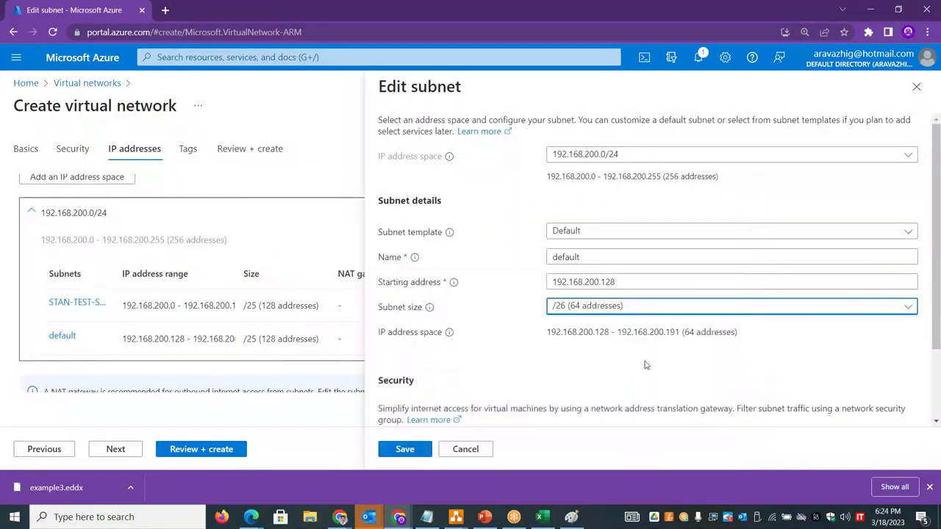
pyautogui.click(401, 448)
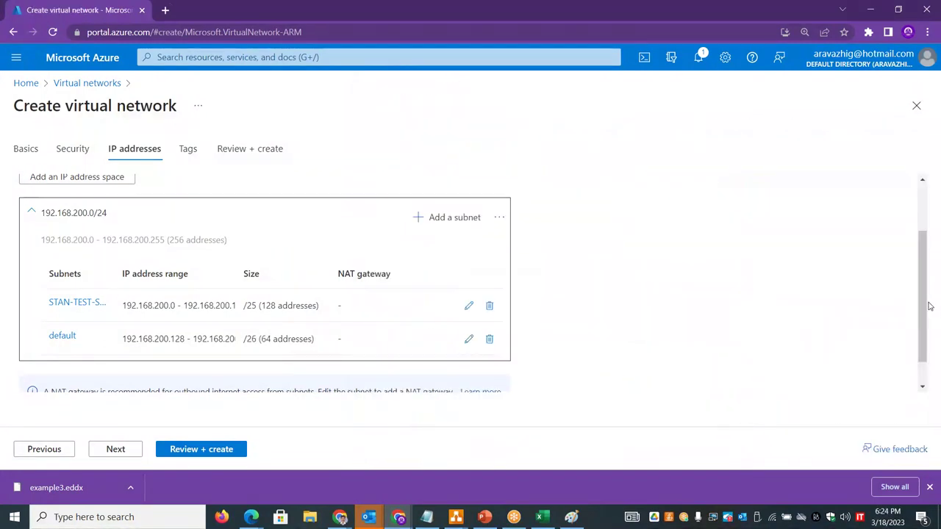
pyautogui.scroll(2, 809, 235)
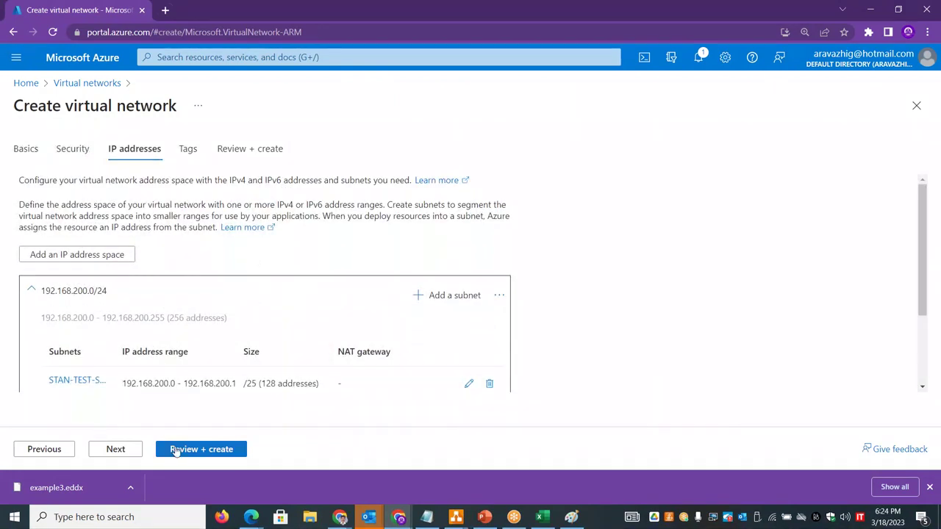
# - Validate the VNET-STAN-01 virtual network and deploy it
pyautogui.click(176, 451)
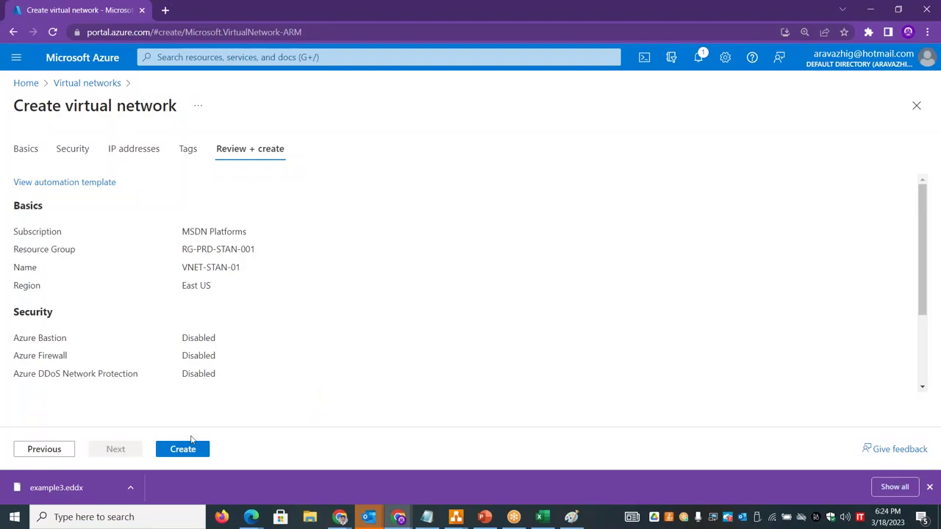
pyautogui.click(190, 447)
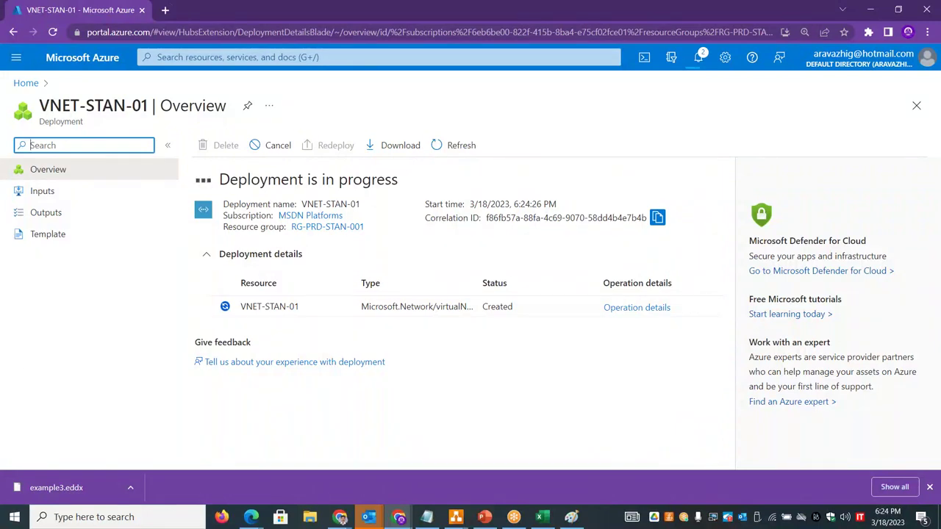
# - Open the deployed VNET-STAN-01 network's Subnets list and start a new subnet
pyautogui.click(25, 83)
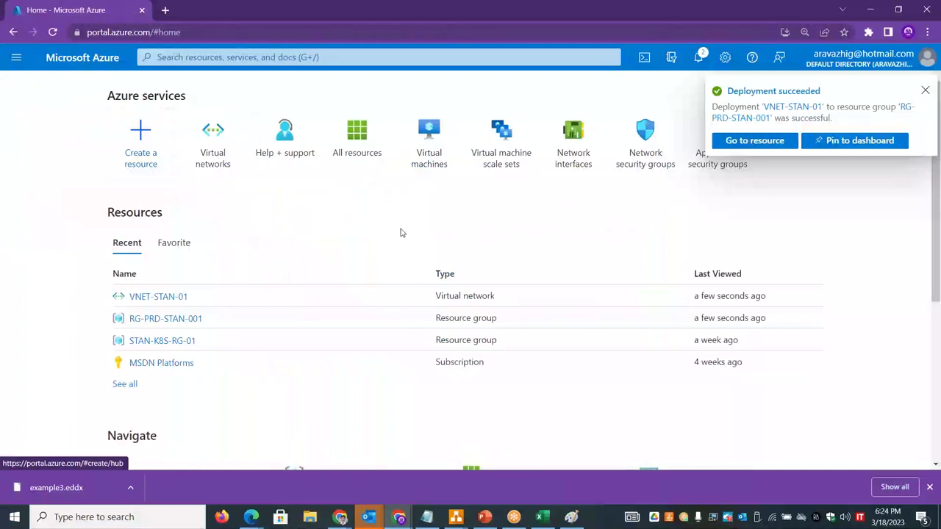
pyautogui.click(730, 143)
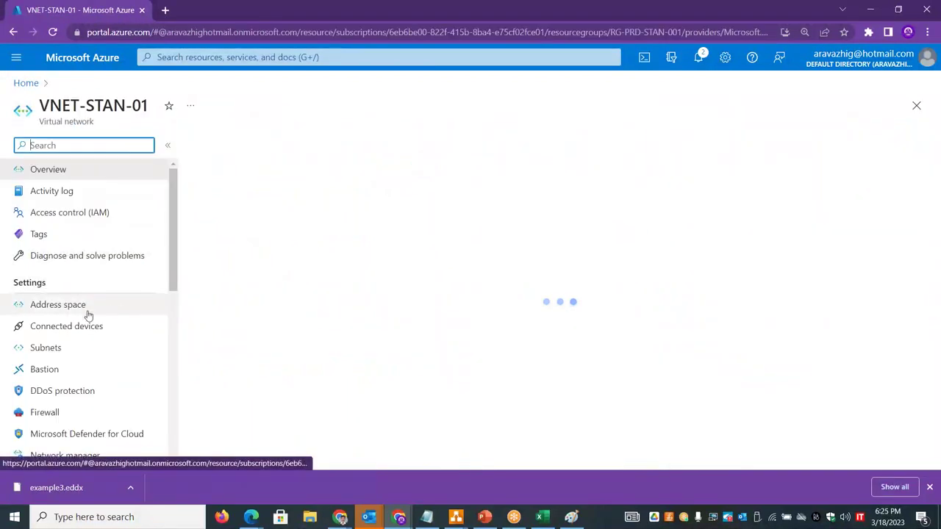
pyautogui.click(62, 311)
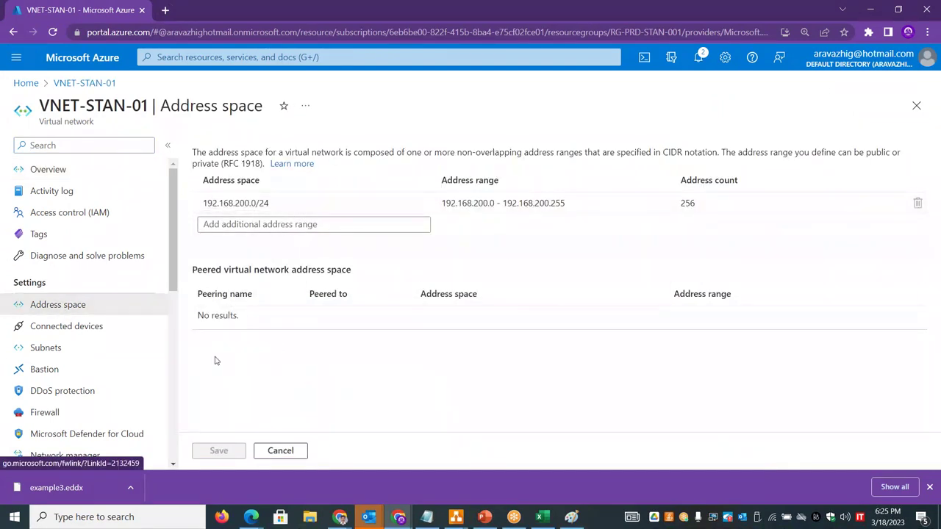
pyautogui.click(62, 353)
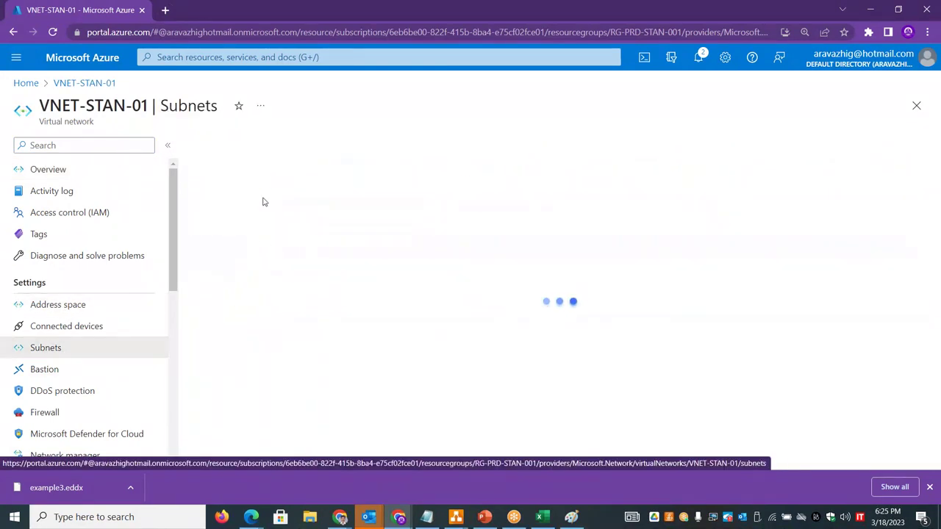
pyautogui.click(221, 145)
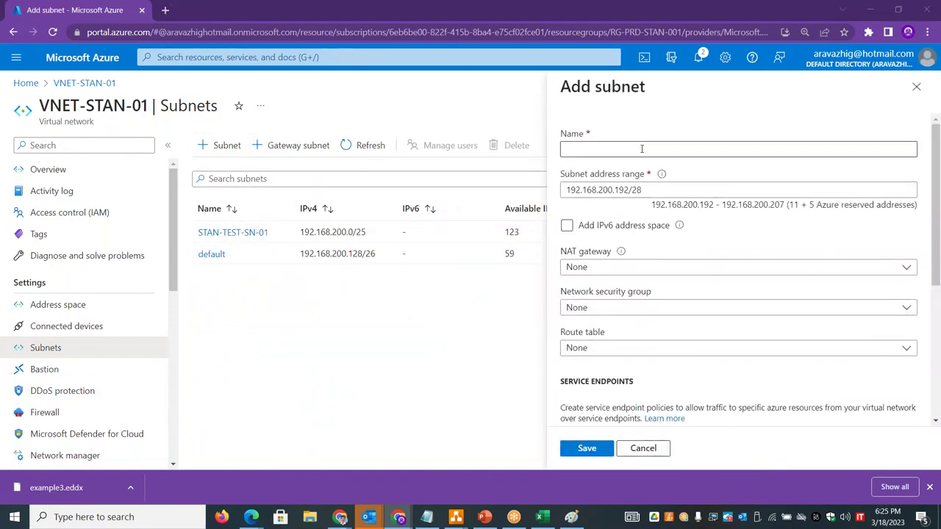
# - Name the subnet STAN-PRD-SN-01 from cell D3 and set its range to 192.168.200.192/27
pyautogui.hotkey('alt', 'Tab')
pyautogui.click(396, 263)
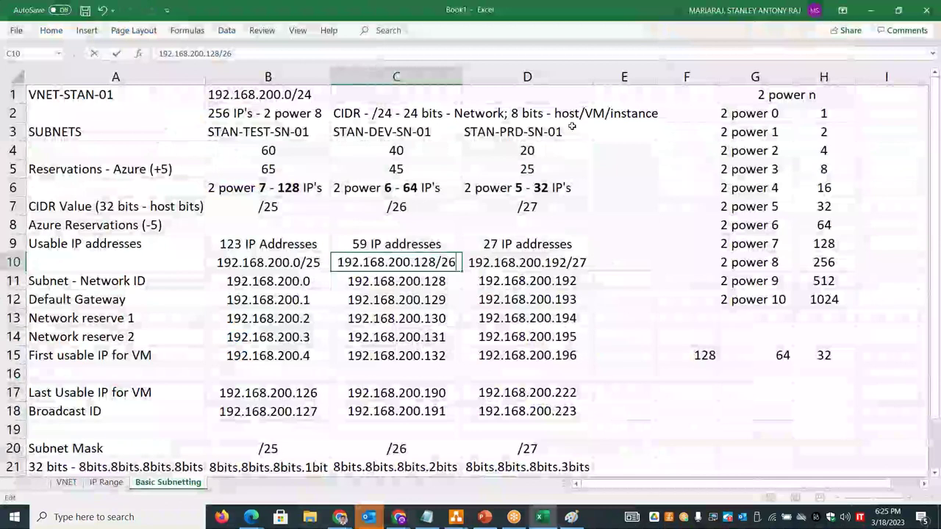
pyautogui.doubleClick(527, 131)
pyautogui.moveTo(563, 131); pyautogui.dragTo(458, 128)
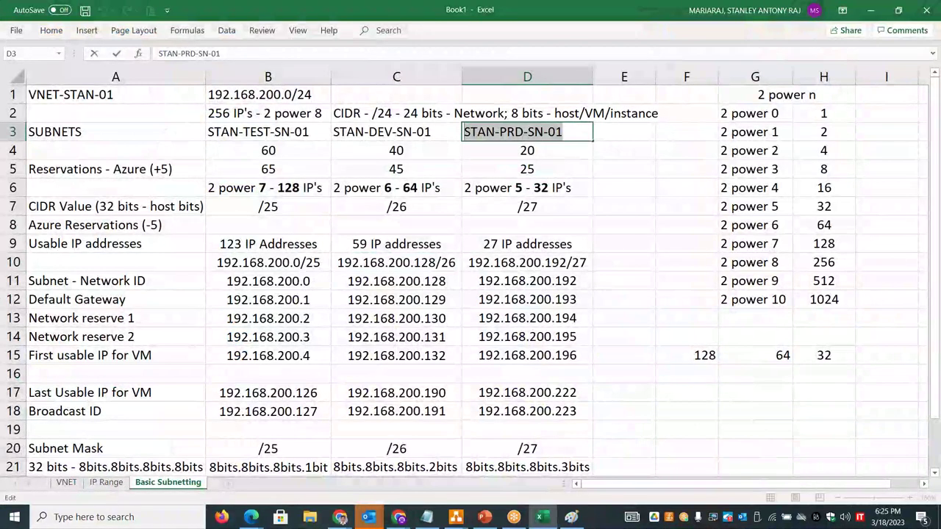
pyautogui.hotkey('alt', 'Tab')
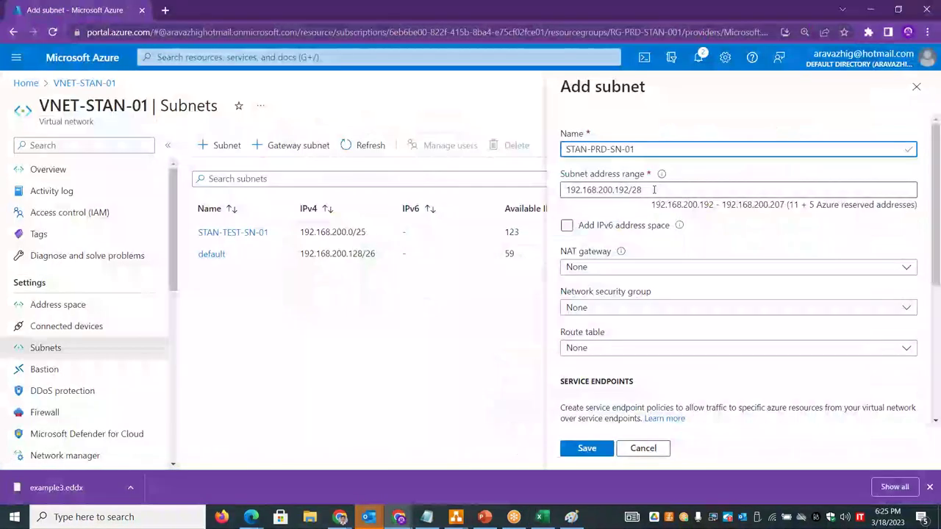
pyautogui.hotkey('alt', 'Tab')
pyautogui.hotkey('alt', 'Tab')
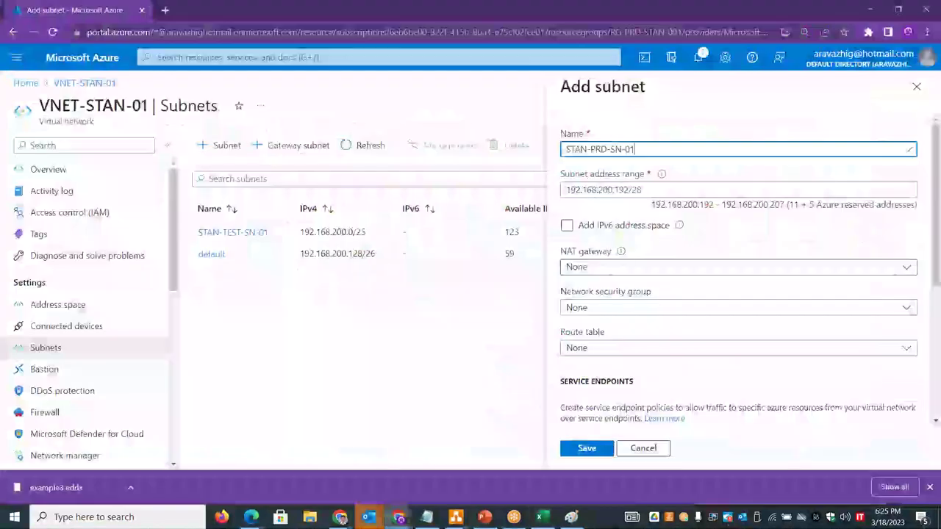
pyautogui.click(647, 190)
pyautogui.press('BackSpace')
pyautogui.write('7')
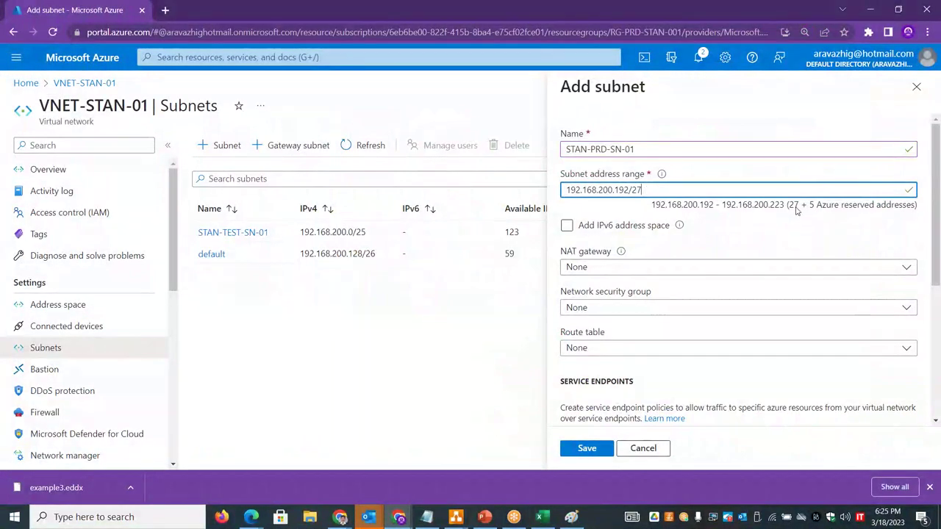
pyautogui.moveTo(788, 205); pyautogui.dragTo(916, 211)
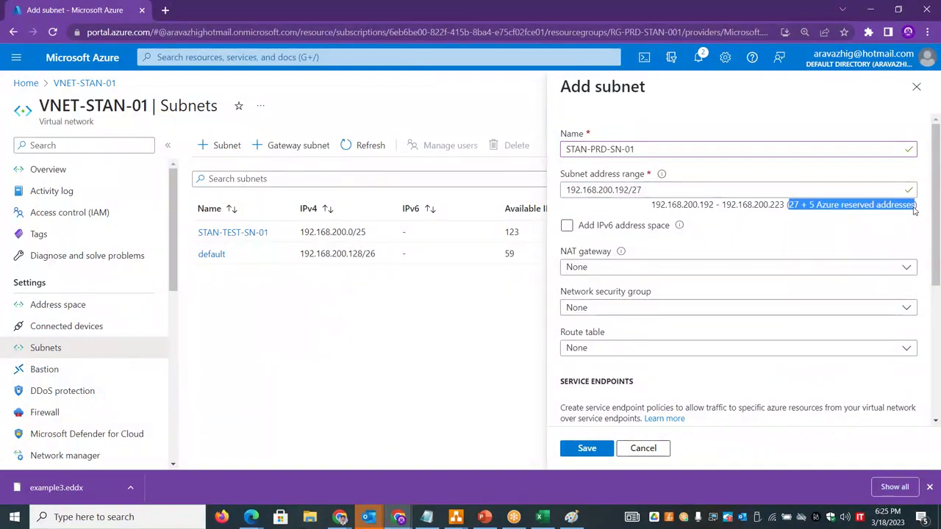
# - Confirm the 32-address, 27-usable PRD size in the sheet and save the STAN-PRD-SN-01 subnet
pyautogui.hotkey('alt', 'Tab')
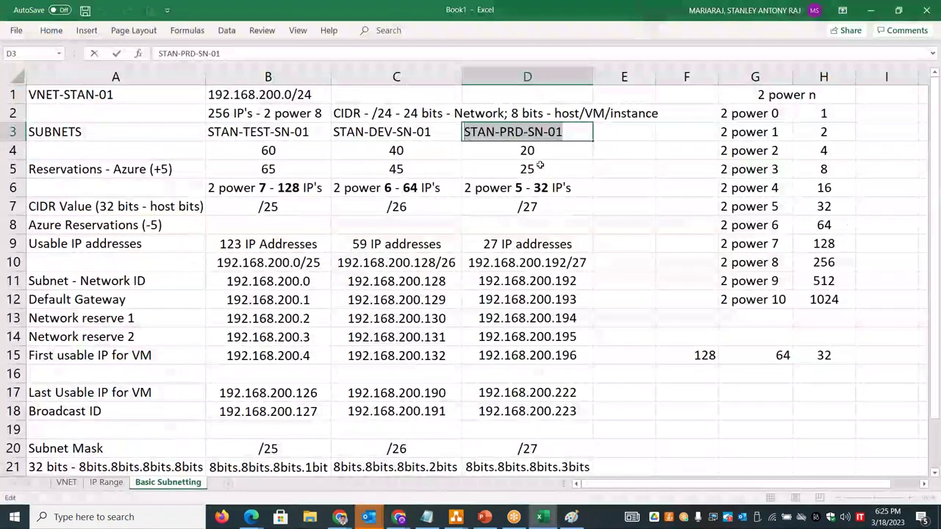
pyautogui.doubleClick(552, 181)
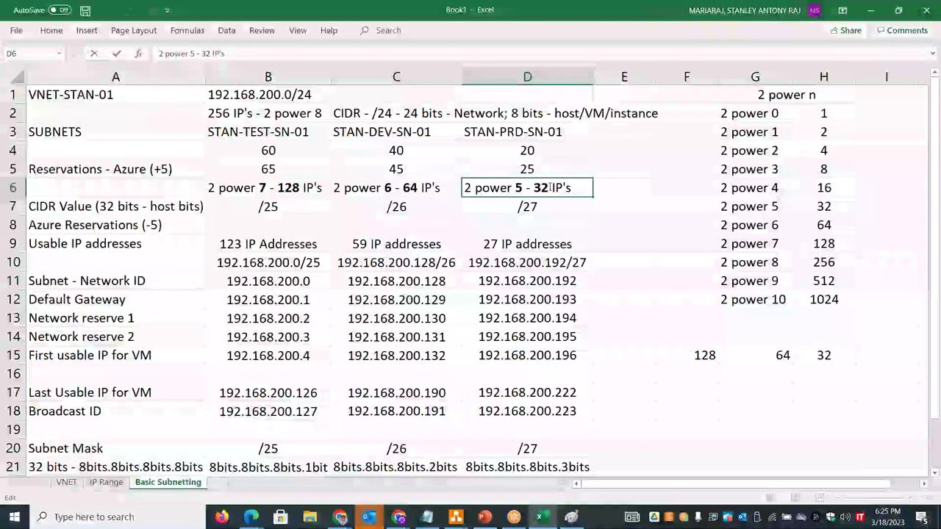
pyautogui.moveTo(524, 187); pyautogui.dragTo(549, 188)
pyautogui.click(491, 243)
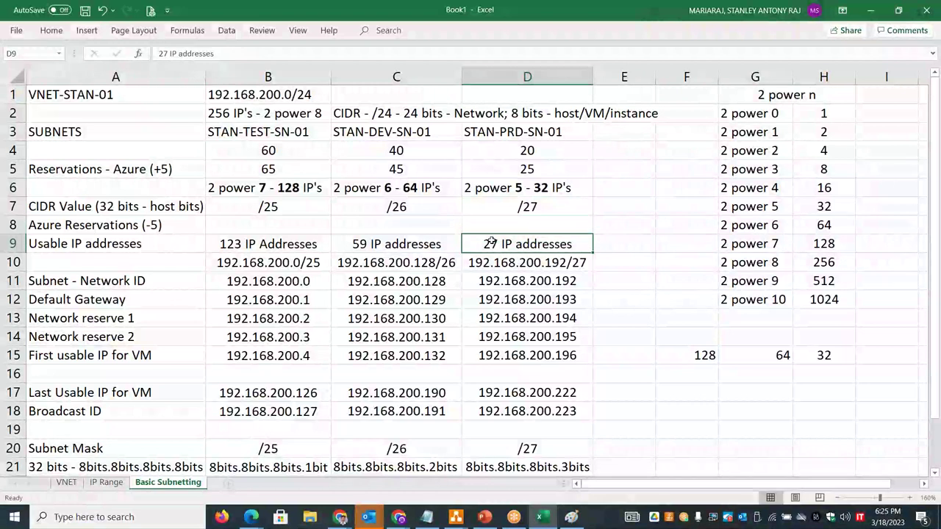
pyautogui.hotkey('alt', 'Tab')
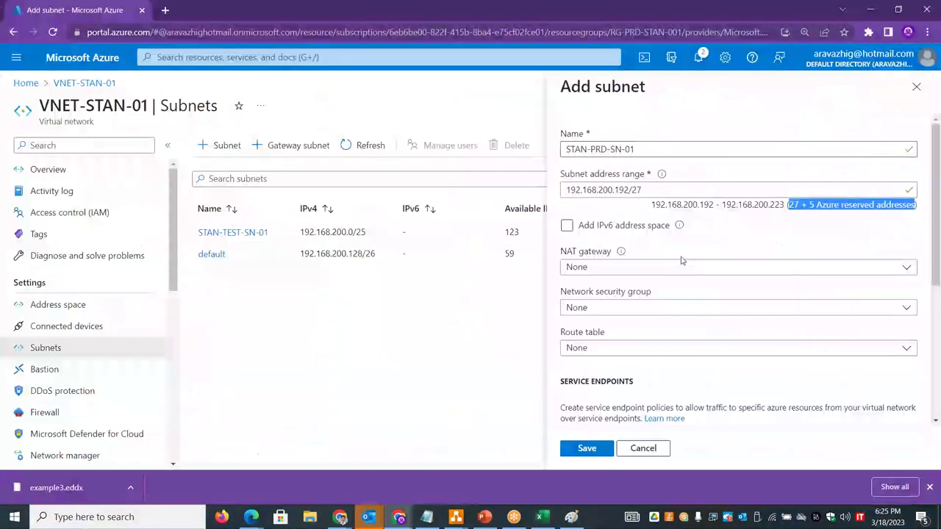
pyautogui.click(586, 450)
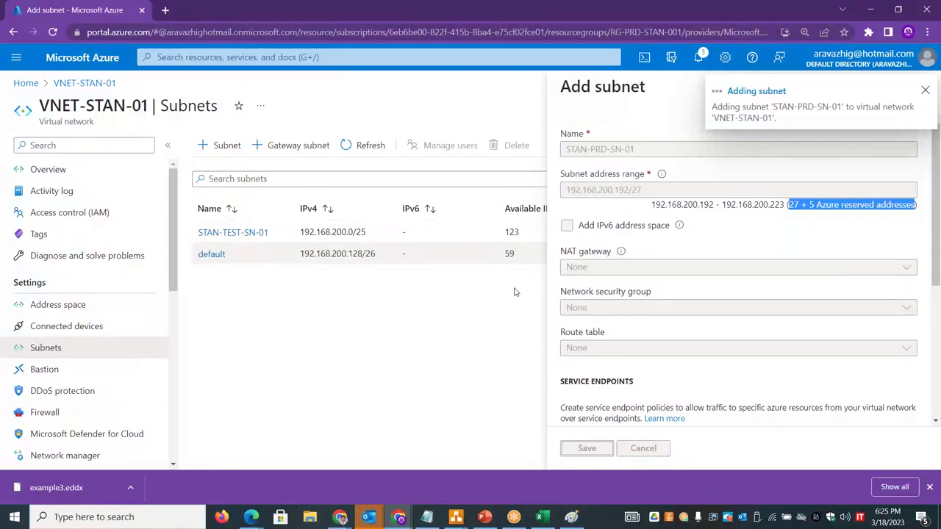
pyautogui.hotkey('alt', 'Tab')
pyautogui.moveTo(328, 243); pyautogui.dragTo(559, 245)
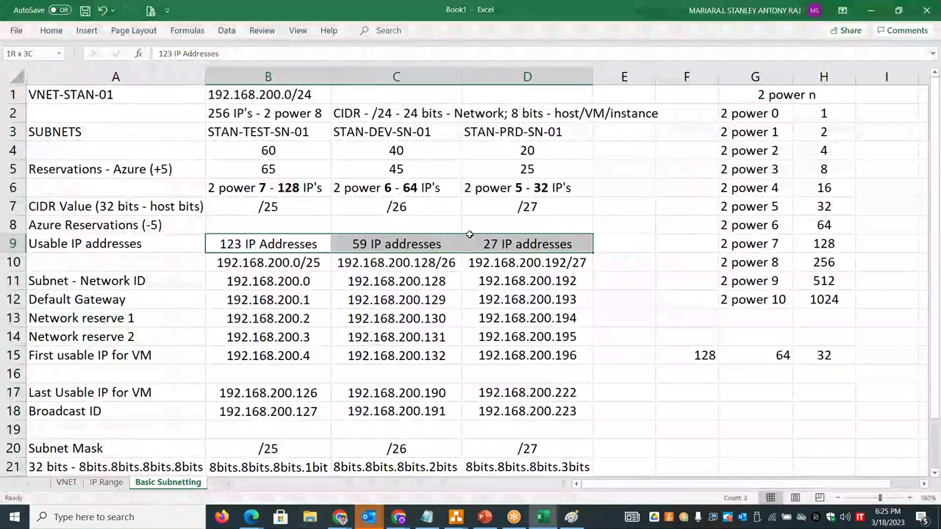
# - Bold the usable counts 123, 59 and 27 in B9:D9
pyautogui.hotkey('ctrl', 'b')
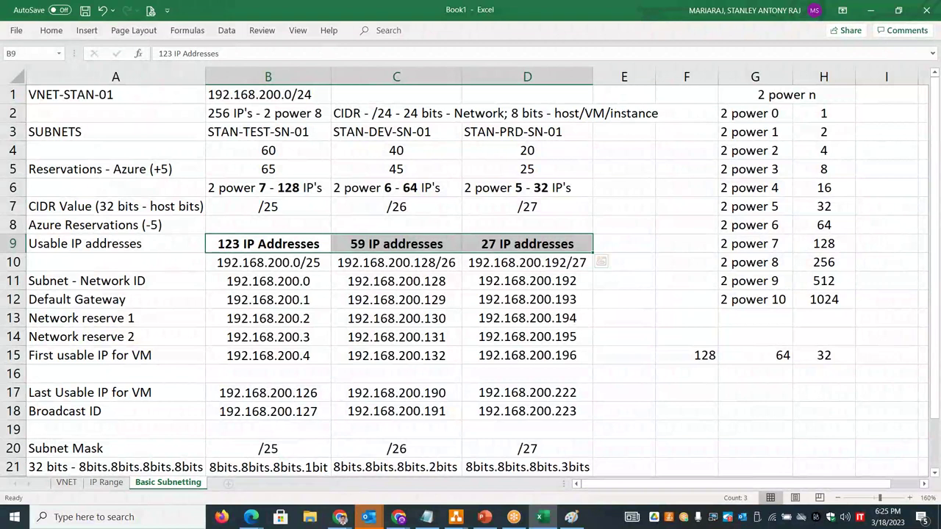
pyautogui.hotkey('alt', 'Tab')
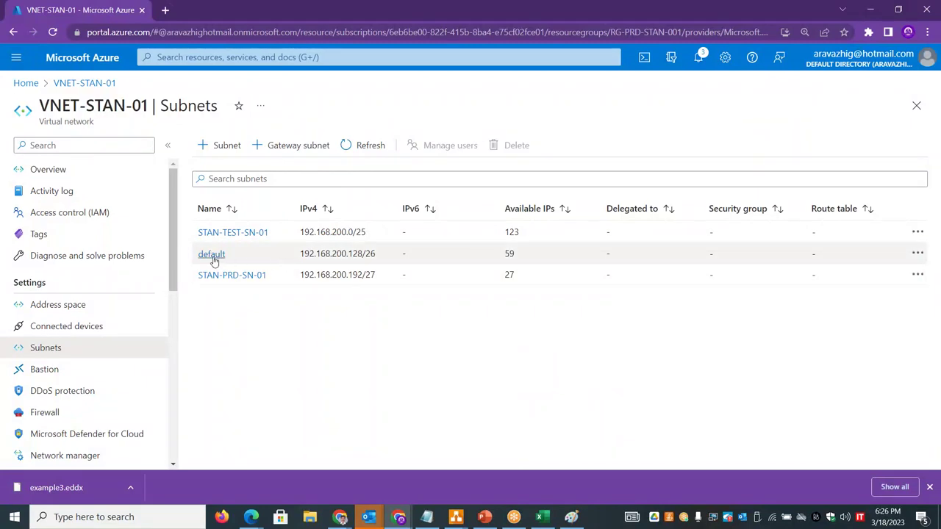
# - Inspect and close the default subnet's settings, then show the VNET-STAN-01 Overview
pyautogui.click(919, 252)
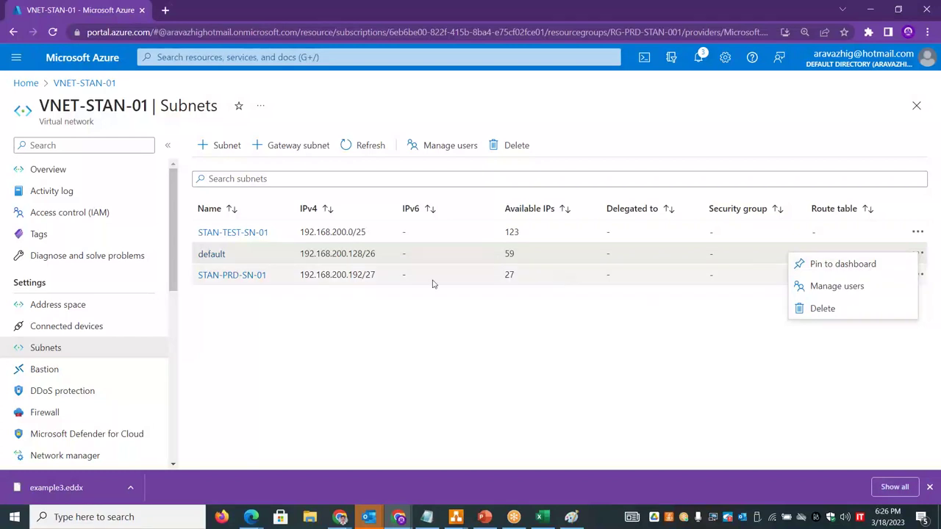
pyautogui.click(211, 253)
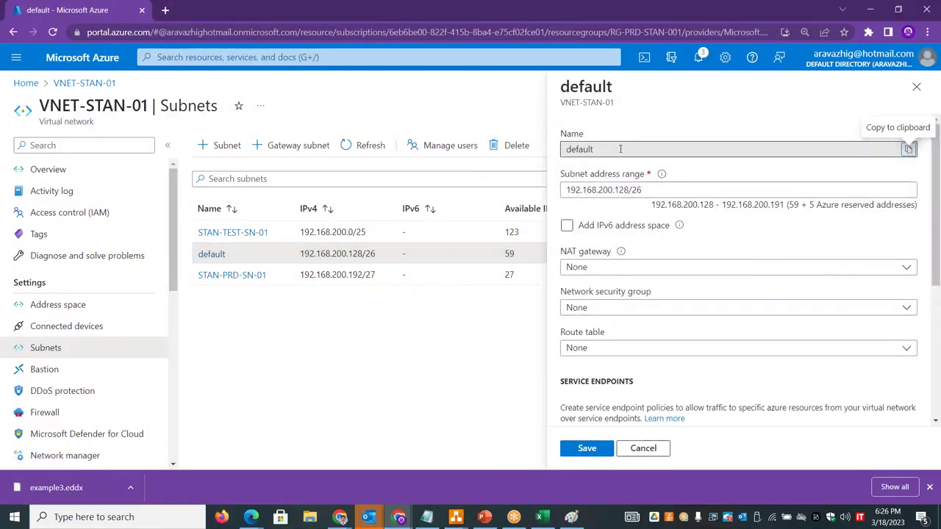
pyautogui.click(916, 86)
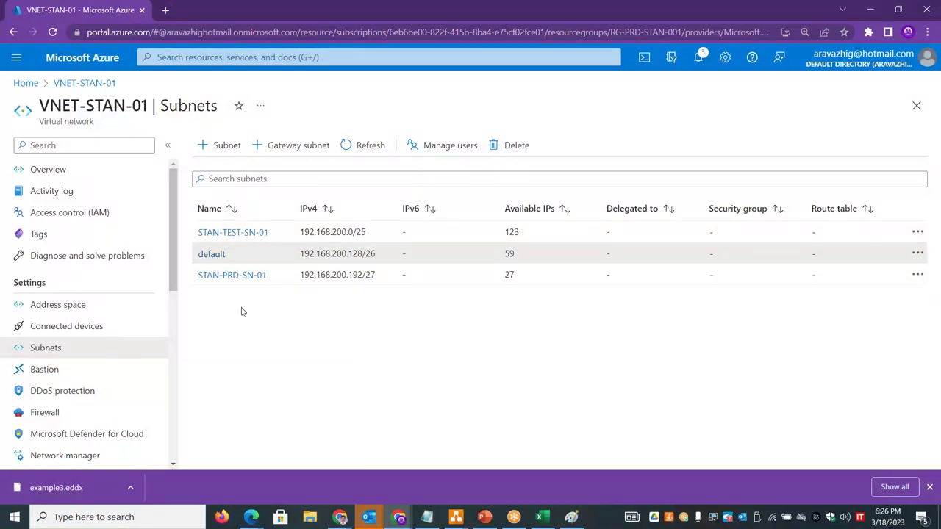
pyautogui.click(67, 170)
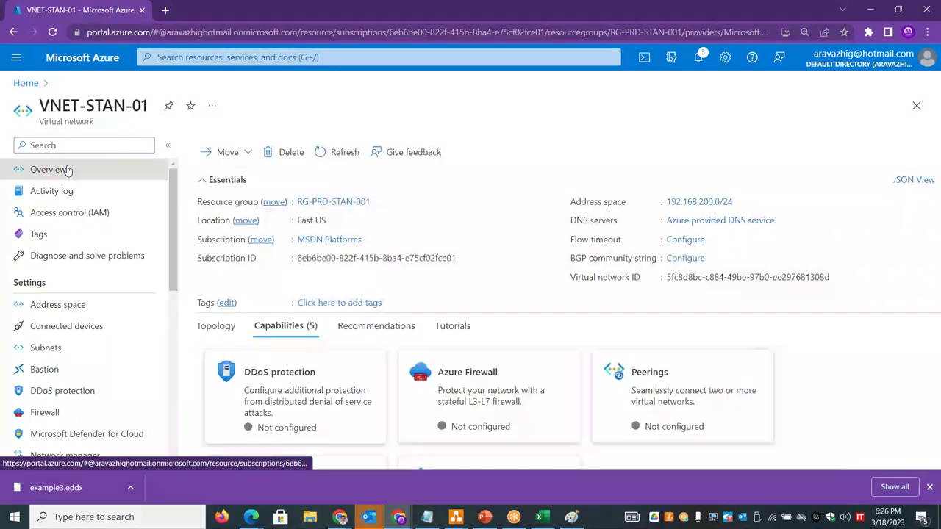
# - Start creating a new Azure virtual machine from the Virtual machines page
pyautogui.click(73, 305)
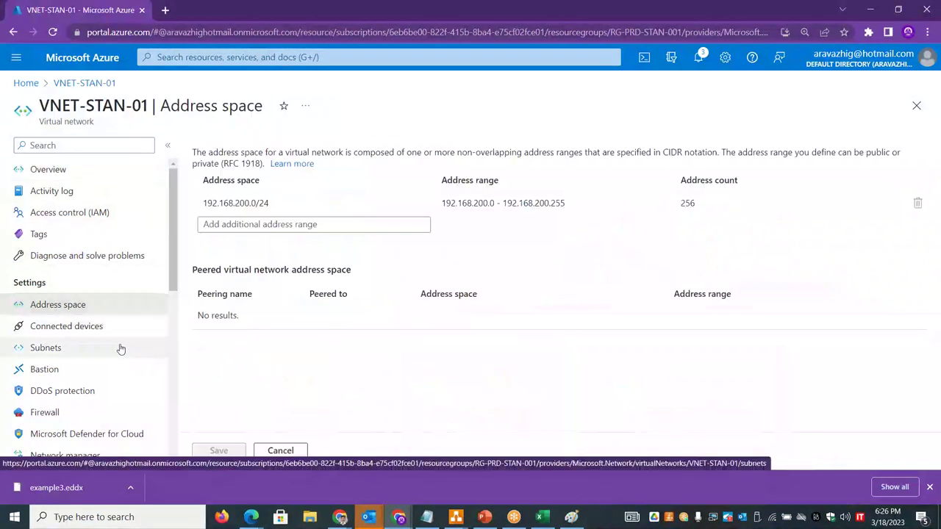
pyautogui.click(26, 85)
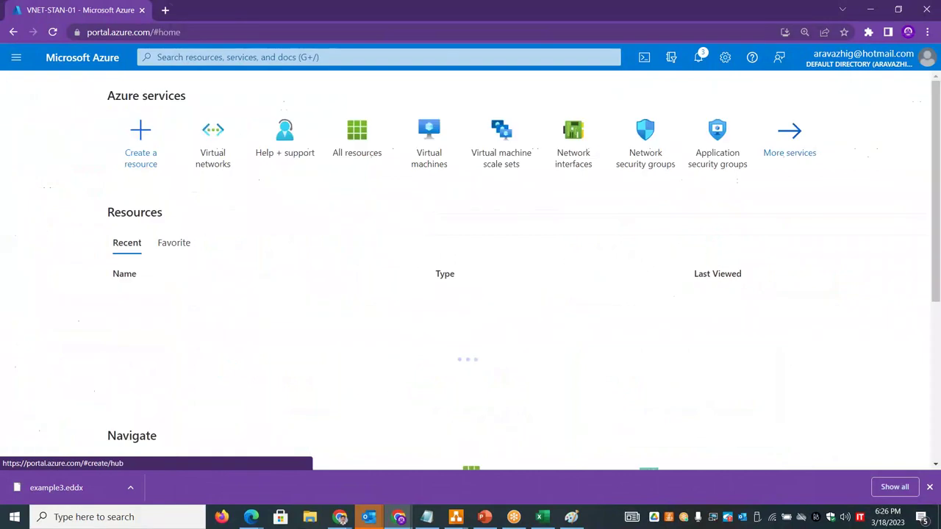
pyautogui.click(419, 165)
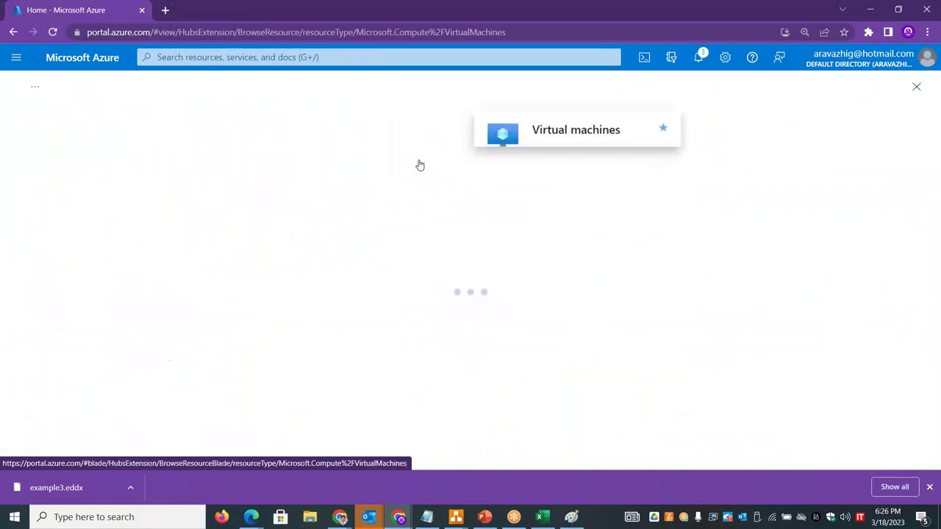
pyautogui.click(489, 439)
pyautogui.click(500, 255)
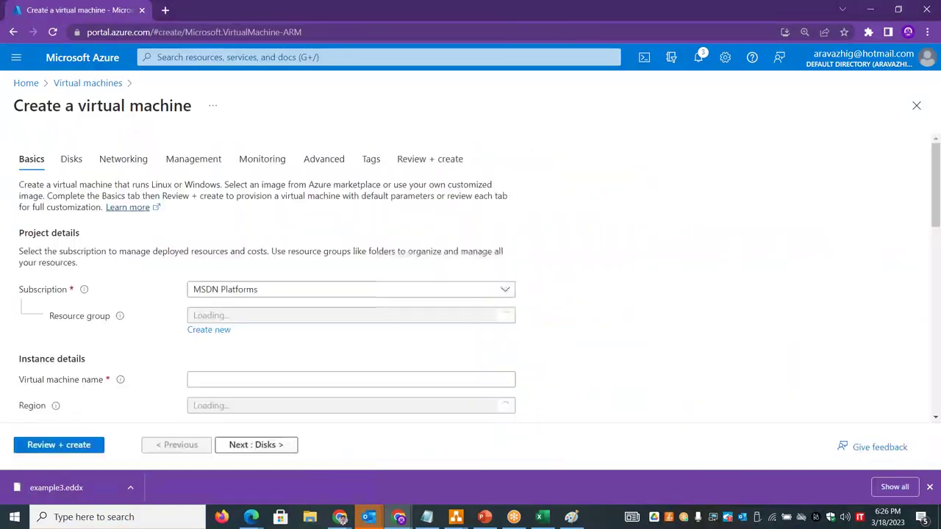
# - Put the VM in resource group RG-PRD-STAN-001 and name it stanprdvm01
pyautogui.click(263, 317)
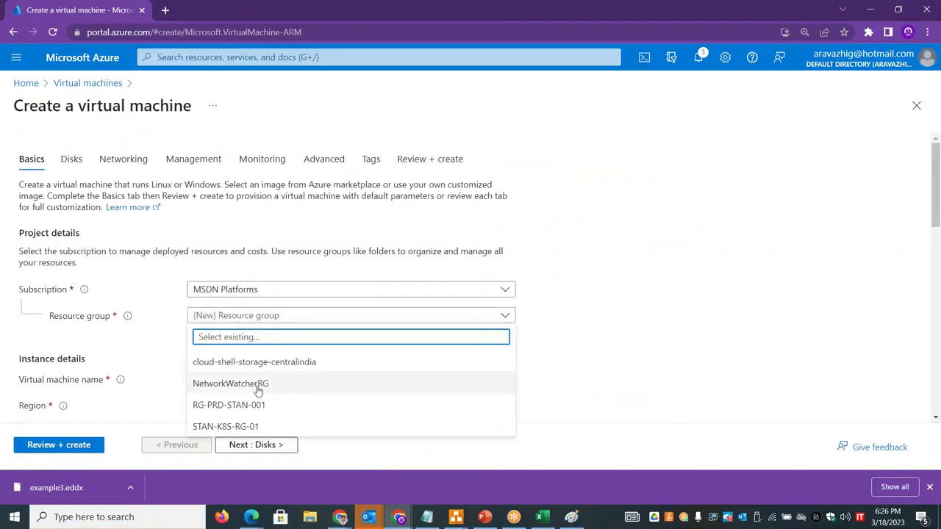
pyautogui.click(247, 405)
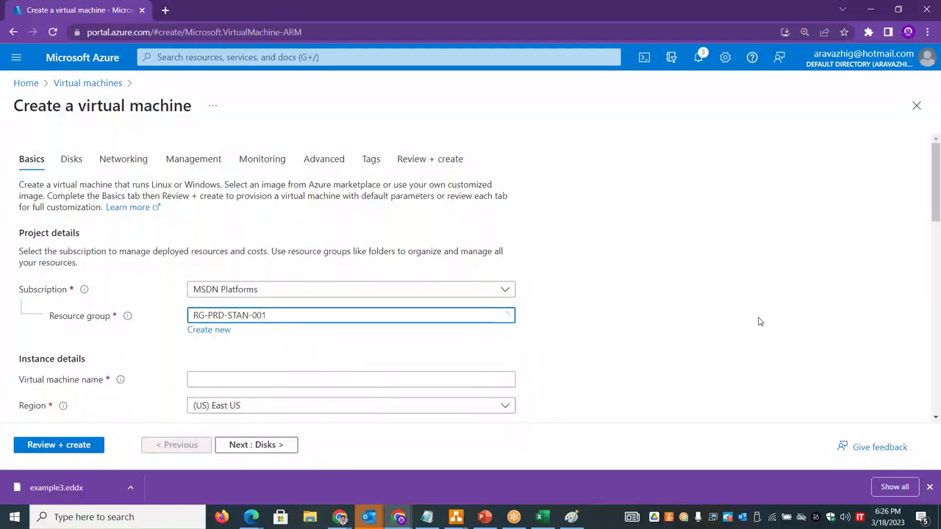
pyautogui.moveTo(937, 203); pyautogui.dragTo(938, 251)
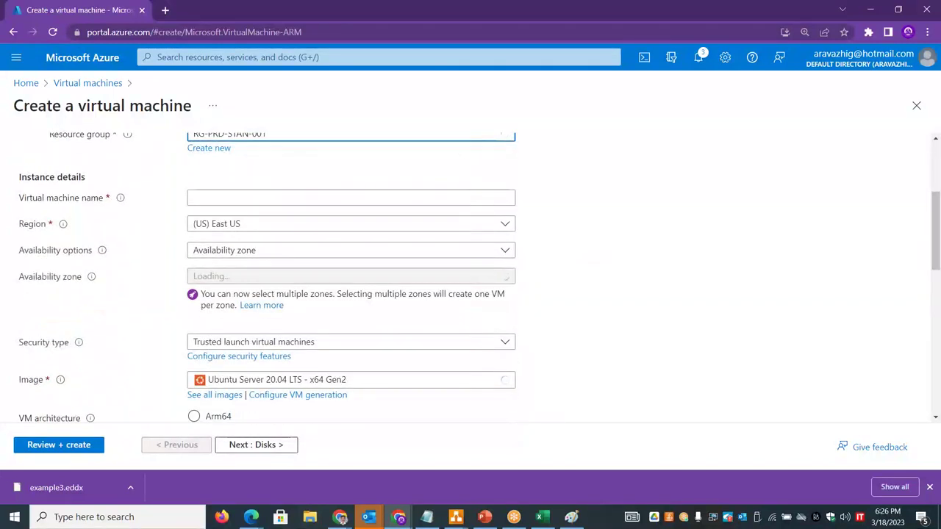
pyautogui.click(299, 200)
pyautogui.write('stanprdvm01')
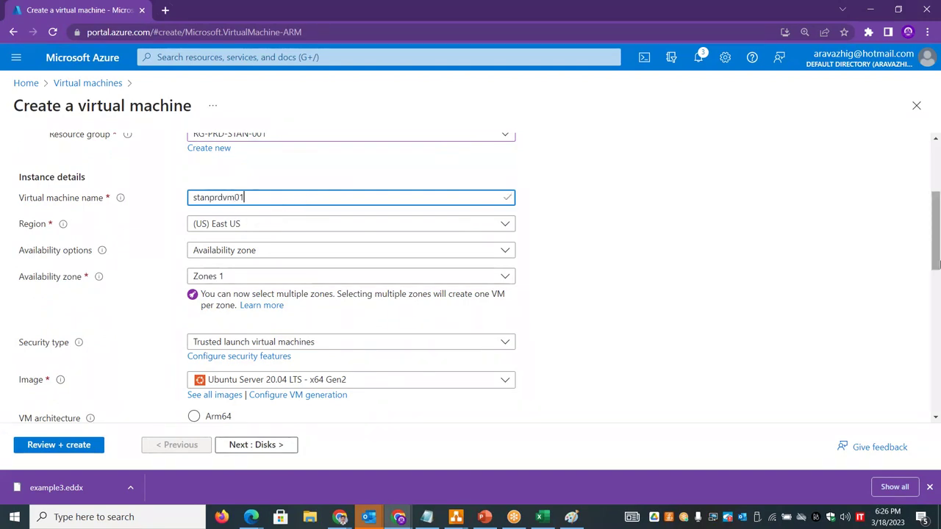
pyautogui.scroll(-2, 938, 243)
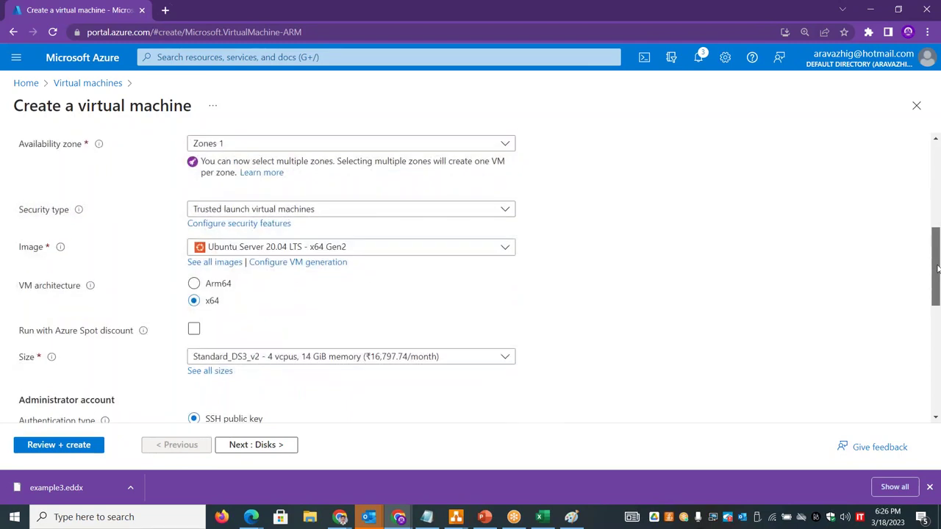
# - Choose the Windows Server 2019 Datacenter image and Standard_DS3_v2 size
pyautogui.click(406, 252)
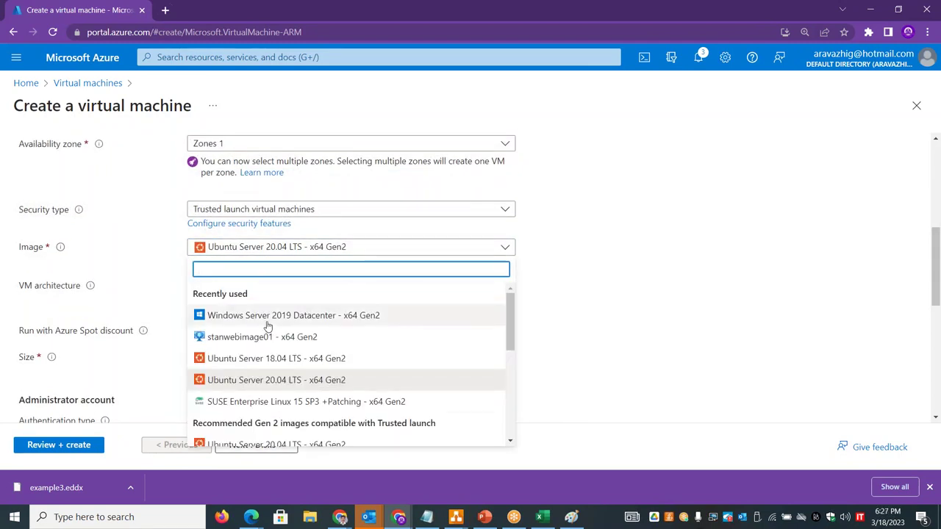
pyautogui.click(266, 314)
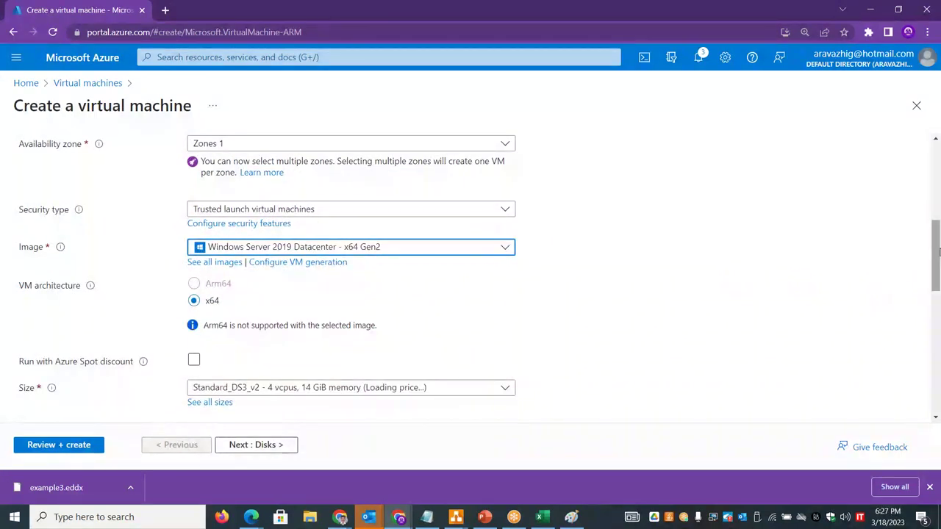
pyautogui.scroll(-1, 938, 276)
pyautogui.scroll(-2, 661, 269)
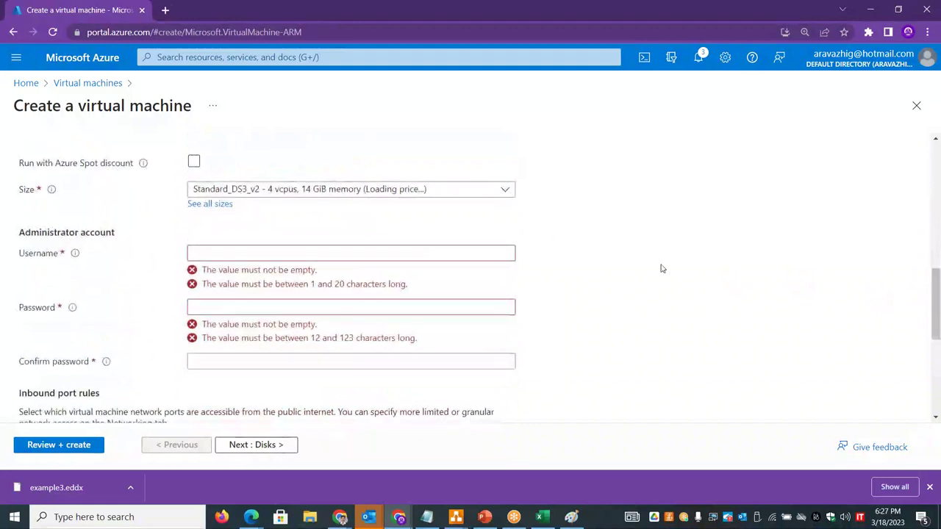
pyautogui.click(307, 190)
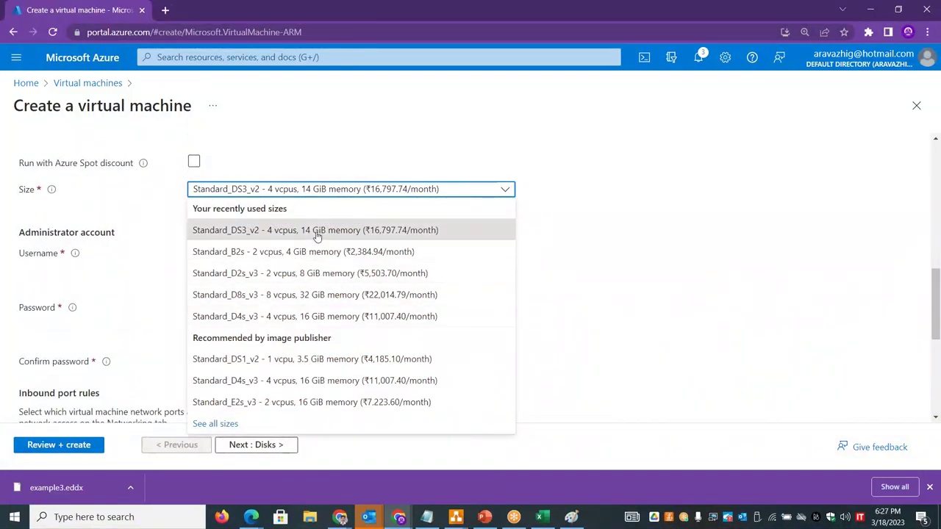
pyautogui.click(447, 229)
# - Enter the administrator username, password and password confirmation
pyautogui.click(268, 252)
pyautogui.write('stan')
pyautogui.press('Tab')
pyautogui.write('P')
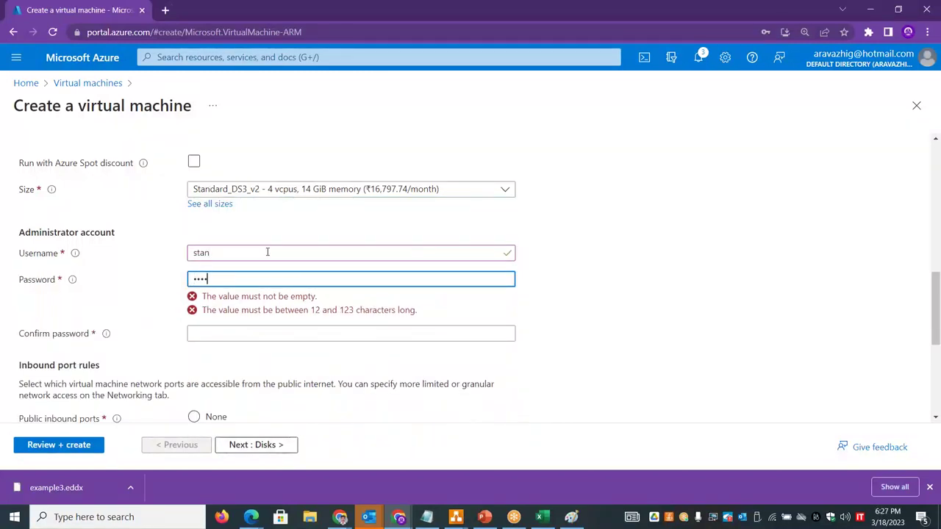
pyautogui.press('Tab')
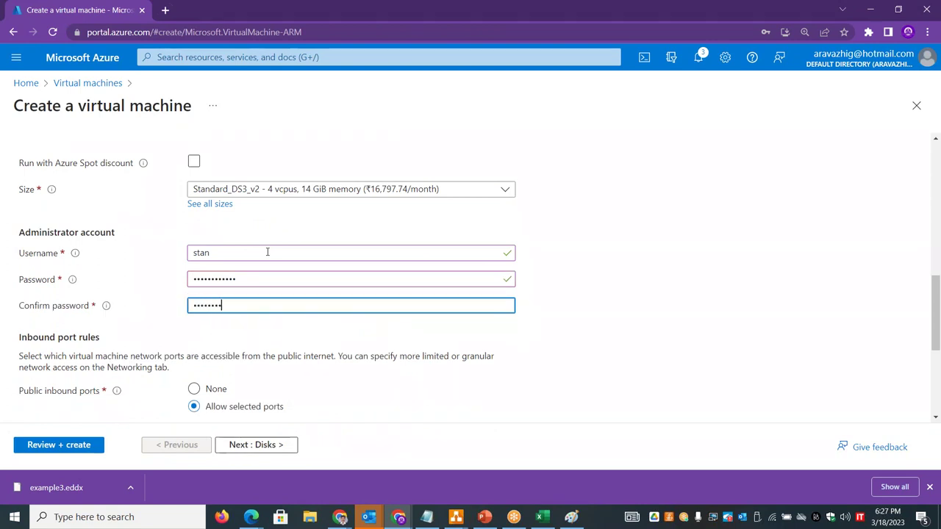
pyautogui.moveTo(937, 324); pyautogui.dragTo(938, 235)
pyautogui.scroll(10, 938, 235)
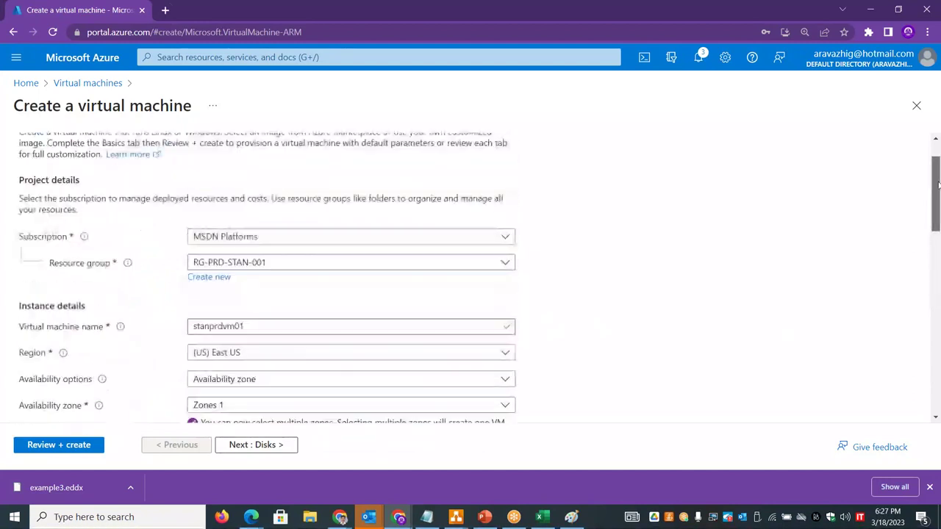
# - Place the VM on VNET-STAN-01 in subnet STAN-PRD-SN-01 under Networking
pyautogui.click(109, 159)
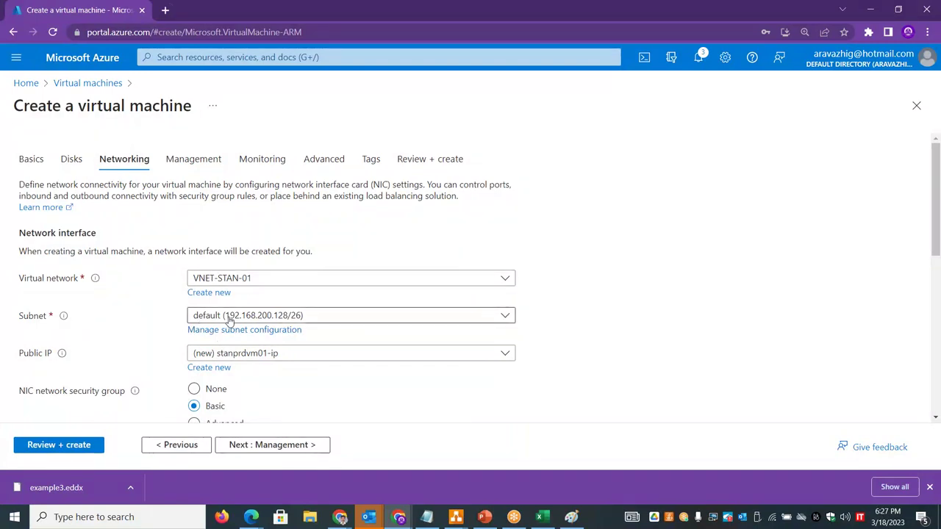
pyautogui.click(283, 281)
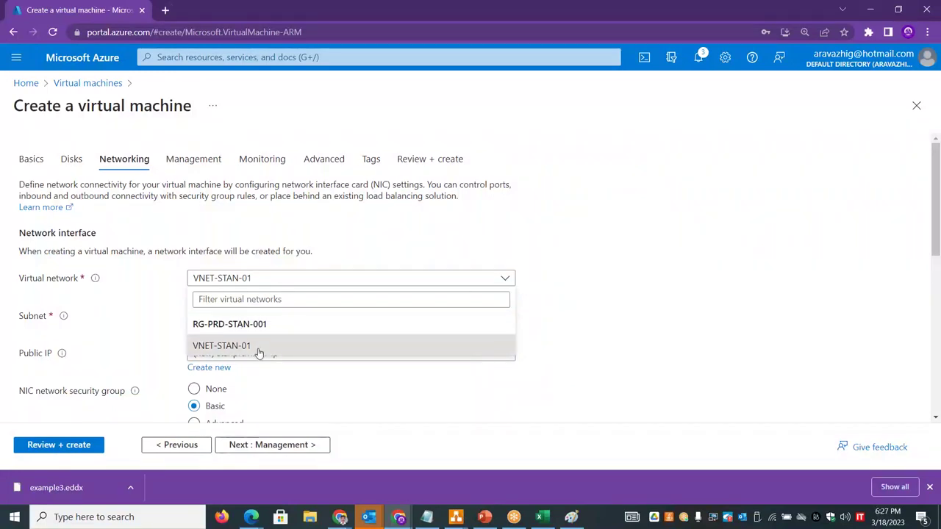
pyautogui.hotkey('alt', 'Tab')
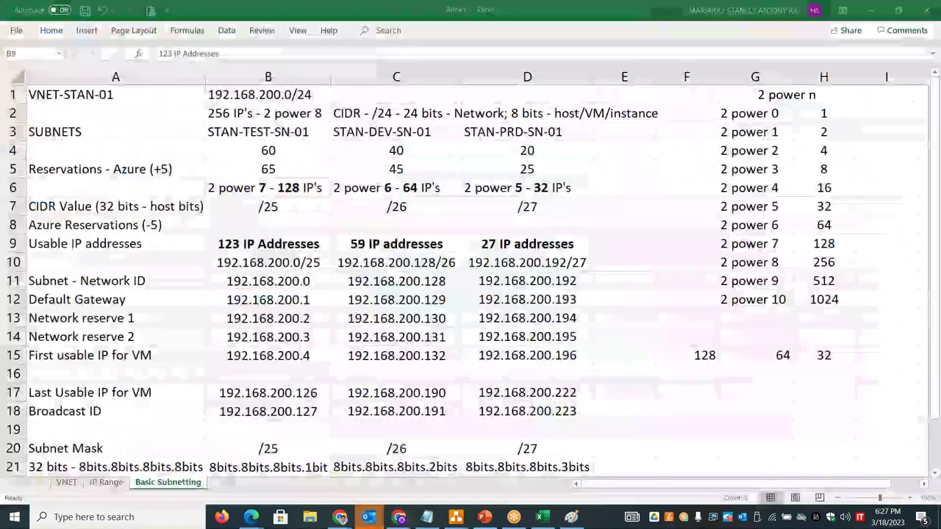
pyautogui.hotkey('alt', 'Tab')
pyautogui.click(250, 345)
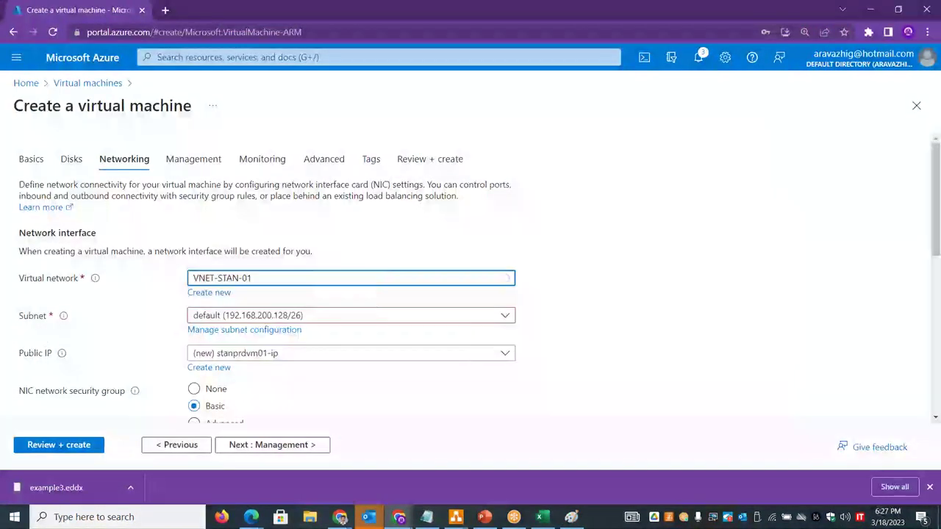
pyautogui.click(259, 320)
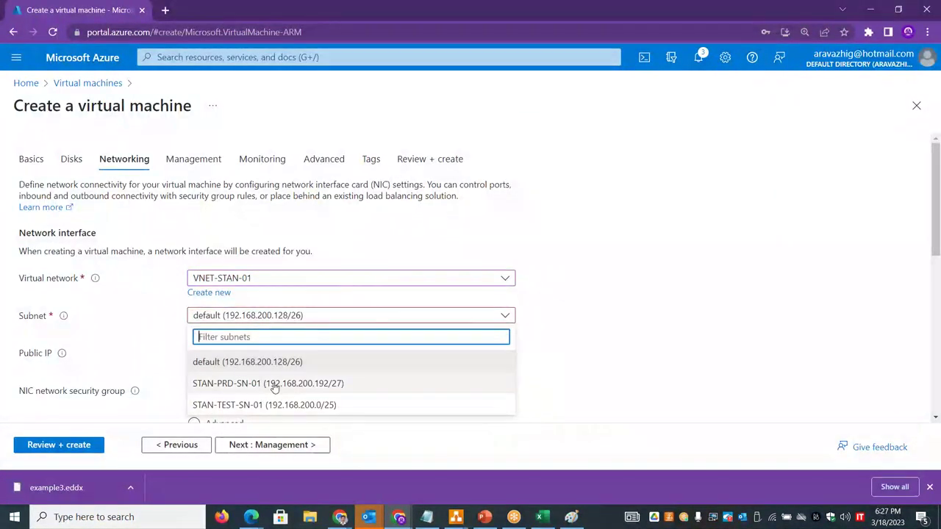
pyautogui.click(269, 384)
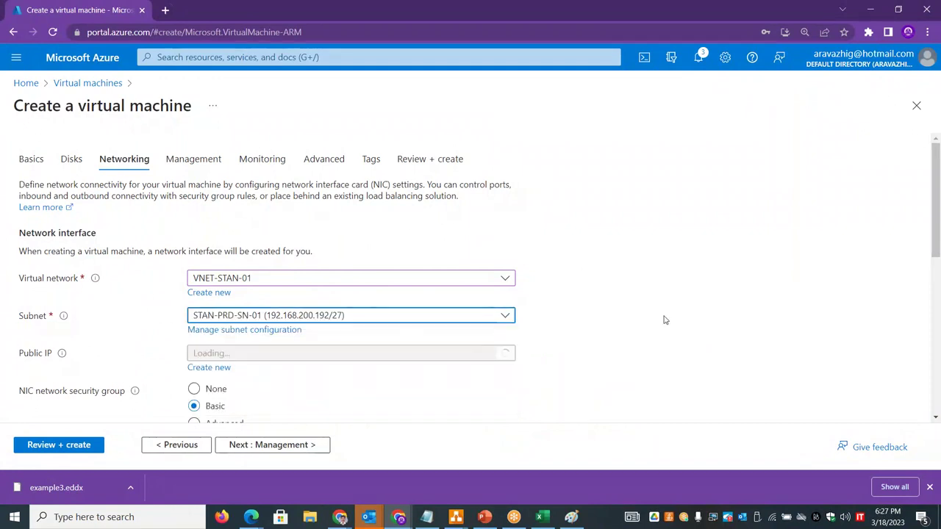
# - Double-check the STAN-PRD-SN-01 subnet and leave the new public IP unchanged
pyautogui.scroll(-2, 934, 204)
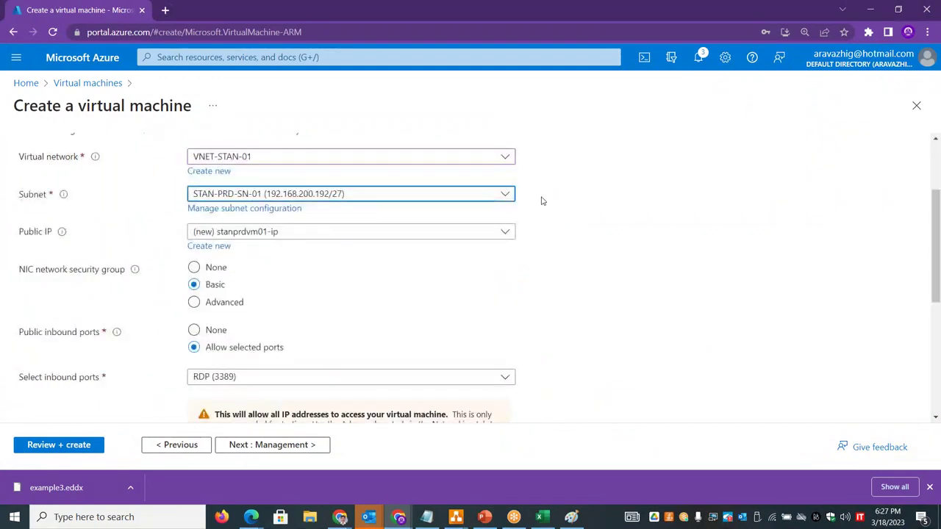
pyautogui.click(495, 194)
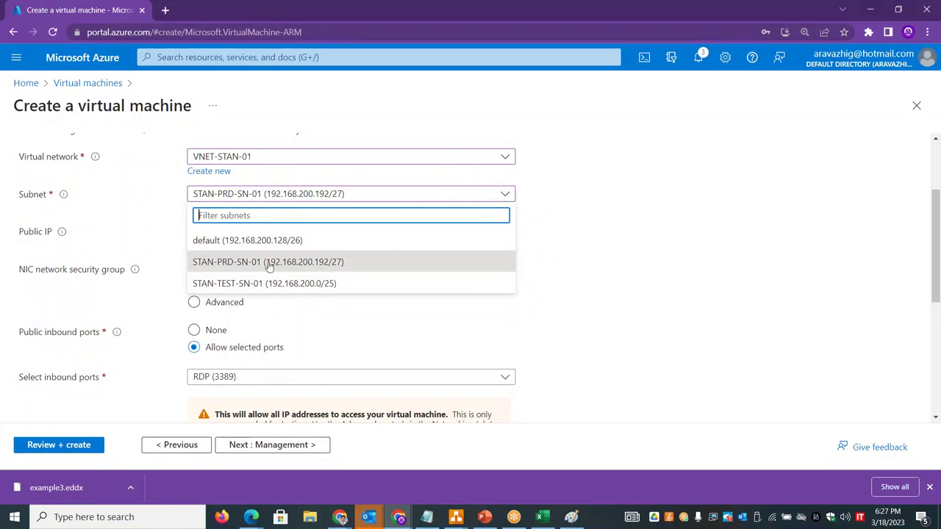
pyautogui.click(695, 292)
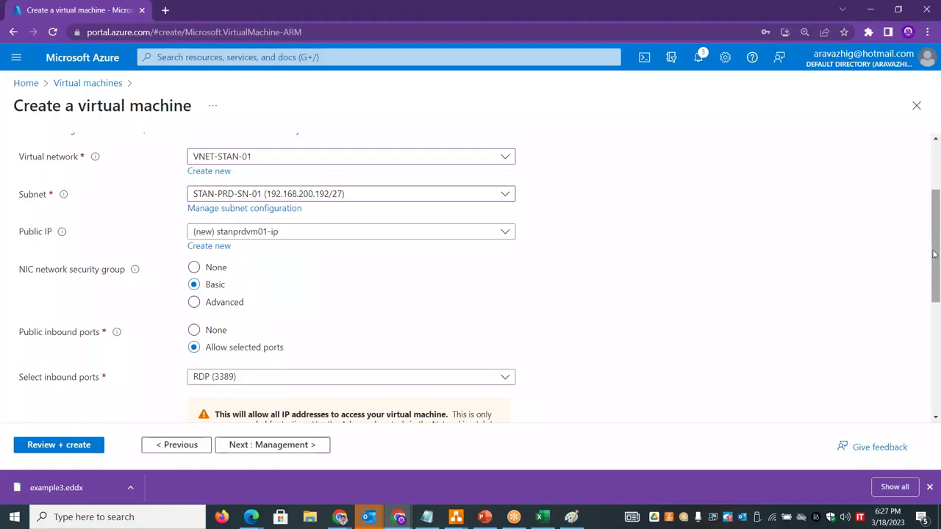
pyautogui.scroll(1, 809, 274)
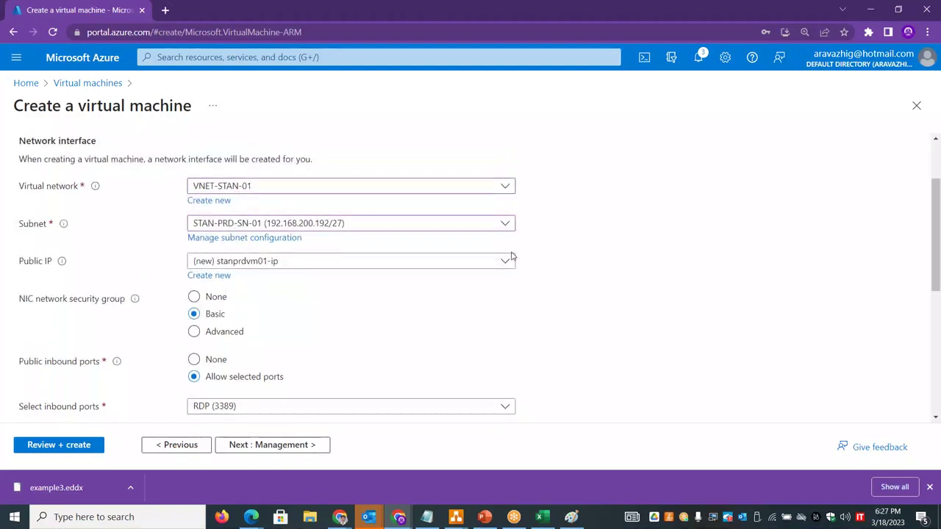
pyautogui.click(508, 260)
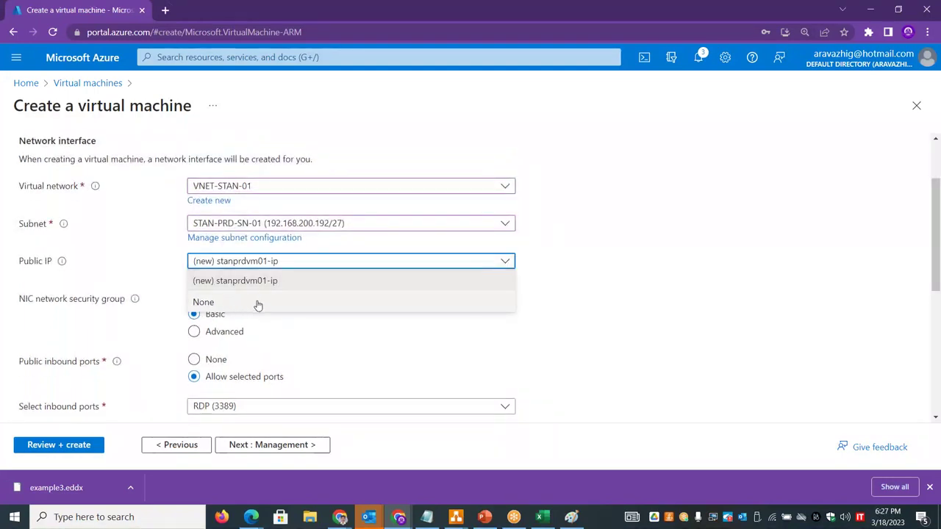
pyautogui.click(747, 289)
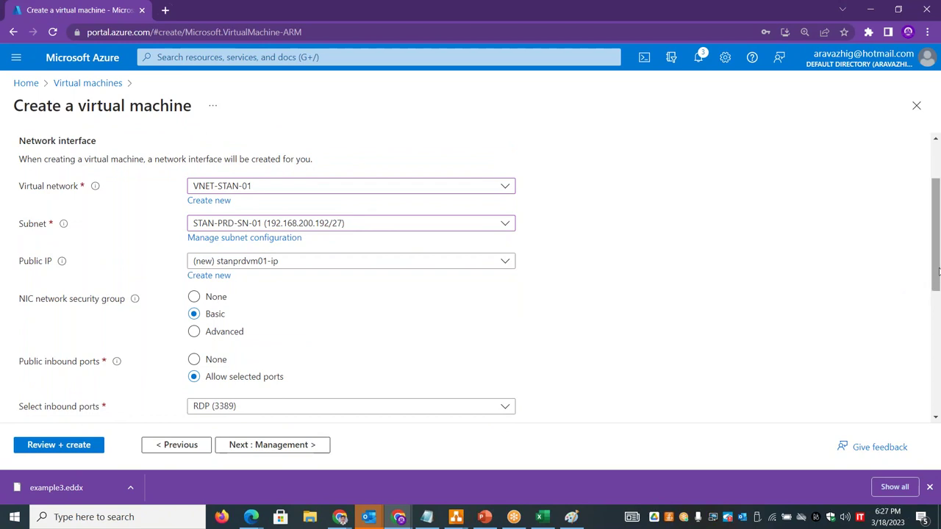
pyautogui.scroll(3, 935, 272)
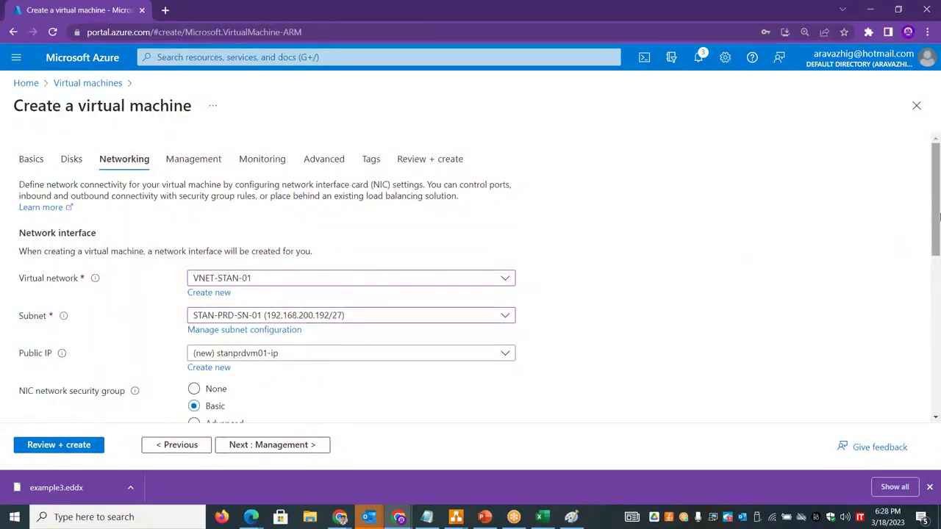
# - Copy the 'Delete public IP and NIC when VM is deleted' label into the spreadsheet clipboard
pyautogui.moveTo(937, 203); pyautogui.dragTo(937, 289)
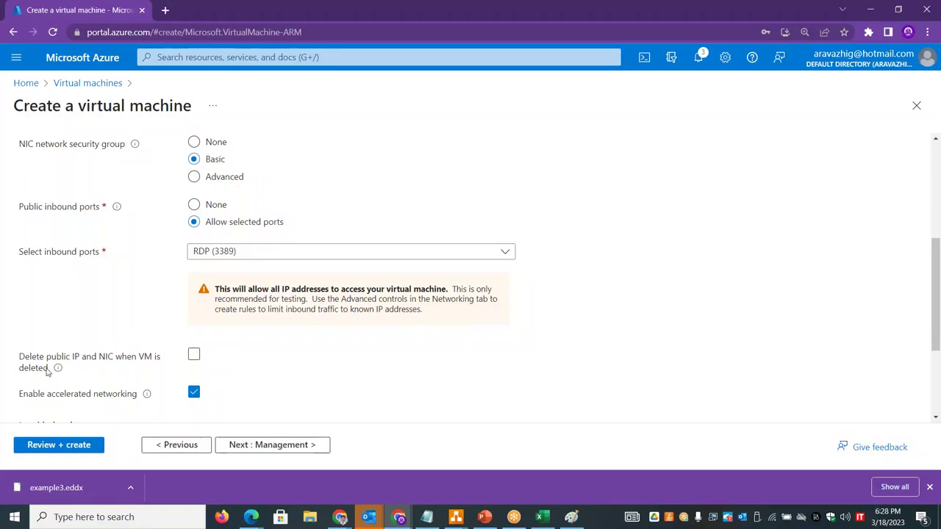
pyautogui.moveTo(48, 372); pyautogui.dragTo(20, 361)
pyautogui.hotkey('ctrl', 'c')
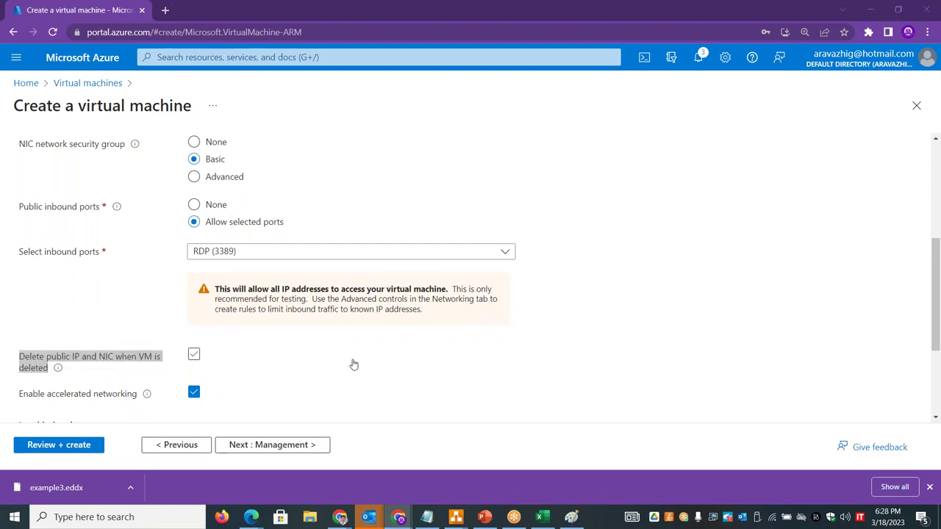
pyautogui.hotkey('alt', 'Tab')
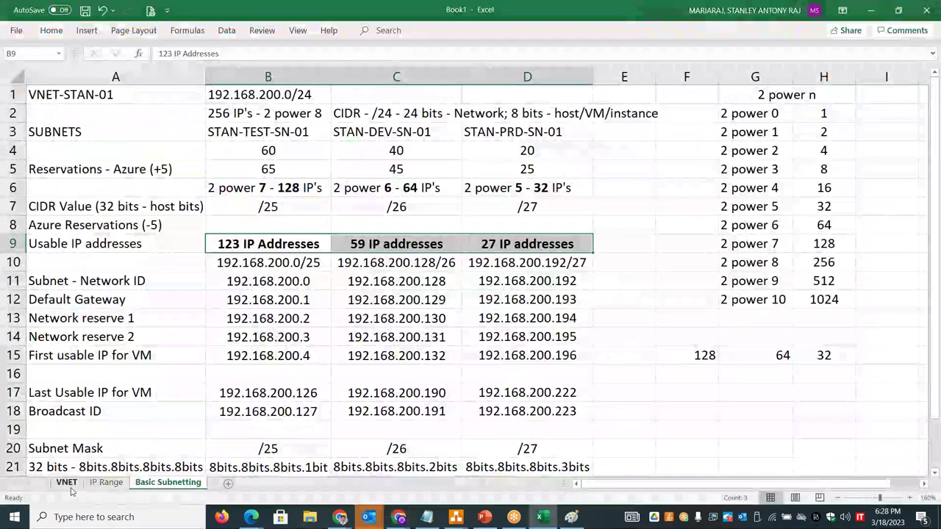
# - Paste the delete-public-IP-and-NIC wording into B24 on the VNET sheet
pyautogui.click(66, 483)
pyautogui.click(208, 460)
pyautogui.hotkey('ctrl', 'v')
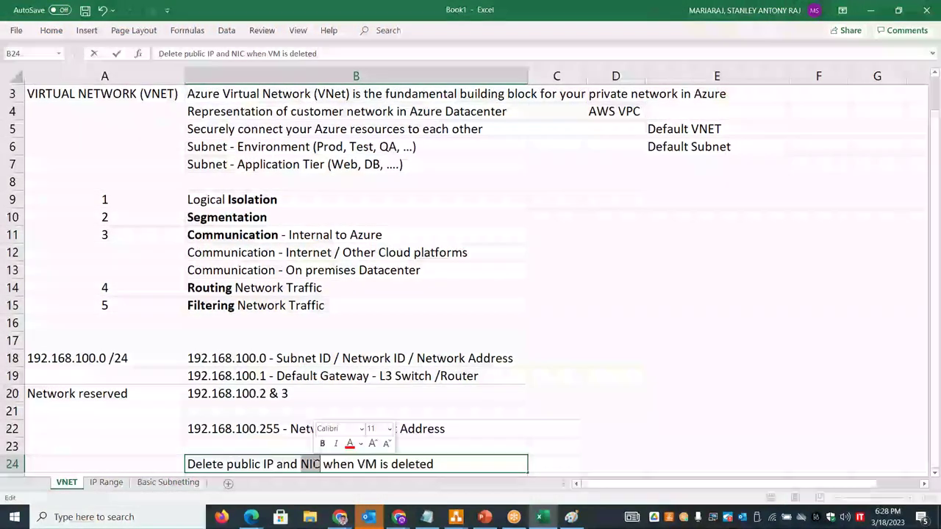
pyautogui.moveTo(277, 464); pyautogui.dragTo(225, 461)
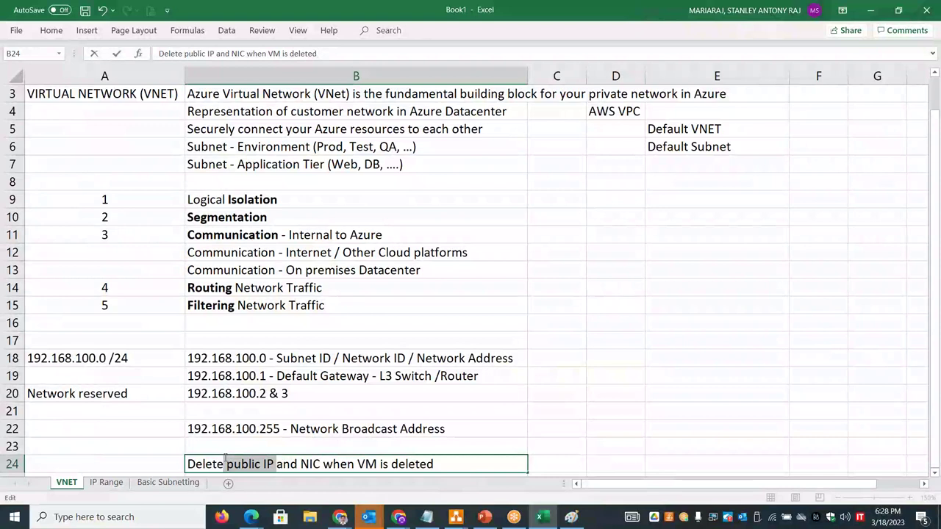
# - Add notes 'Unused Public IP - Cost is invovled' and 'Unused NIC - Limit' in D24:D25
pyautogui.click(597, 464)
pyautogui.write('U')
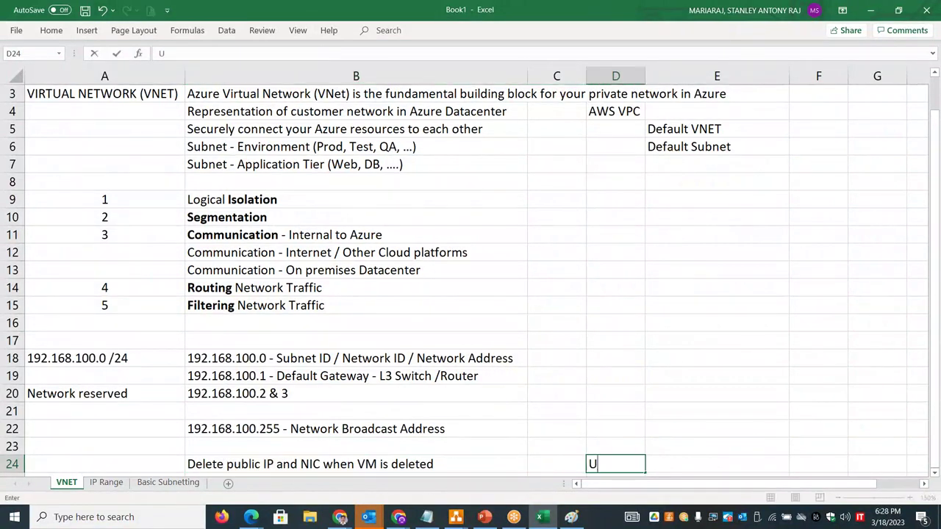
pyautogui.write('nused Public IP - Cost is invovled')
pyautogui.press('Return')
pyautogui.write('Unused NIC - ')
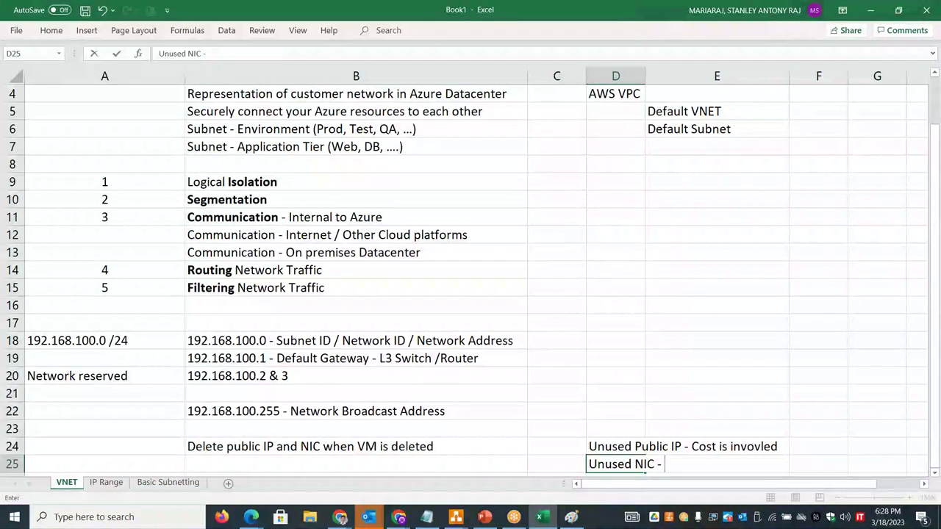
pyautogui.write('R')
pyautogui.write('imit')
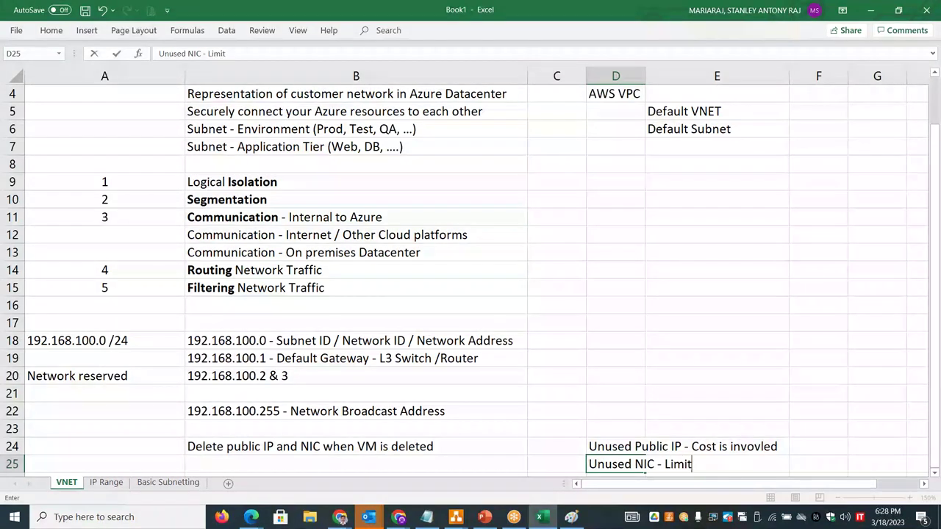
pyautogui.click(739, 326)
pyautogui.moveTo(935, 315); pyautogui.dragTo(937, 239)
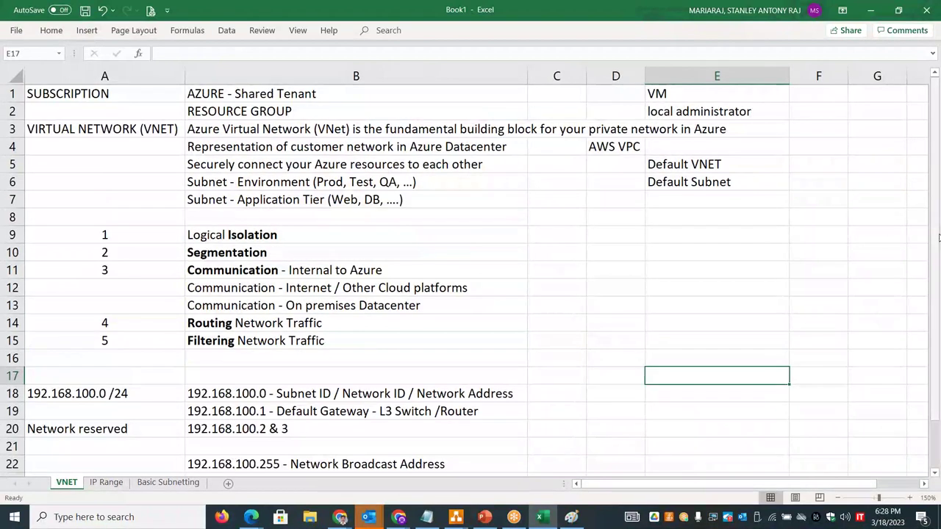
# - Send the new VM's settings to Azure's Review + create validation, then return to the Basic Subnetting sheet
pyautogui.click(166, 483)
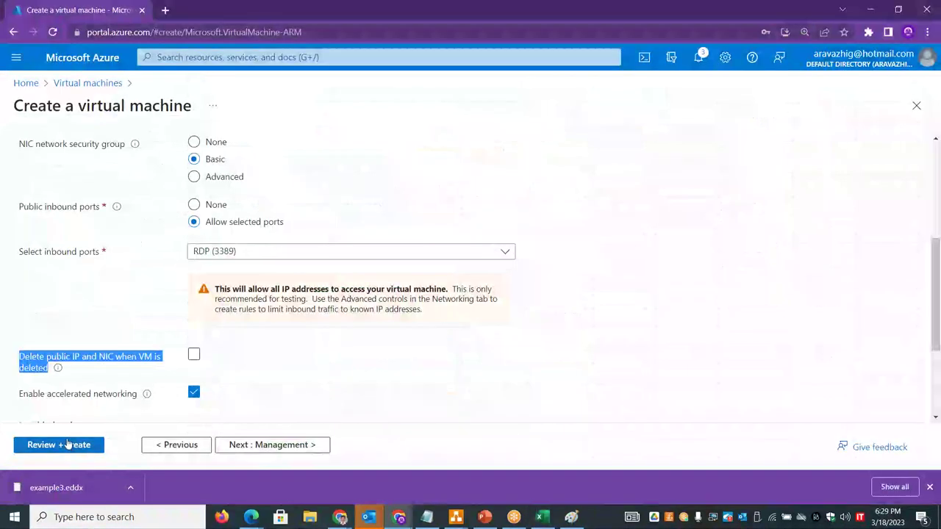
pyautogui.click(69, 446)
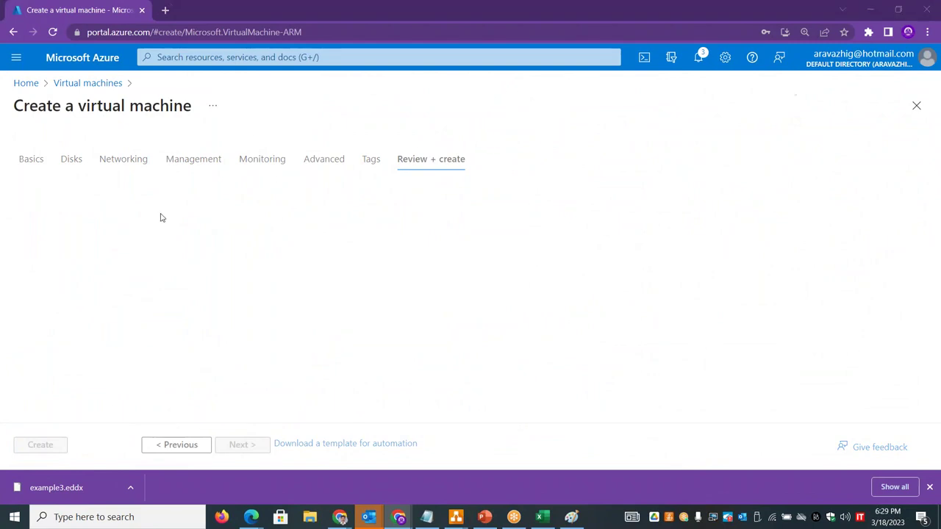
pyautogui.hotkey('alt', 'Tab')
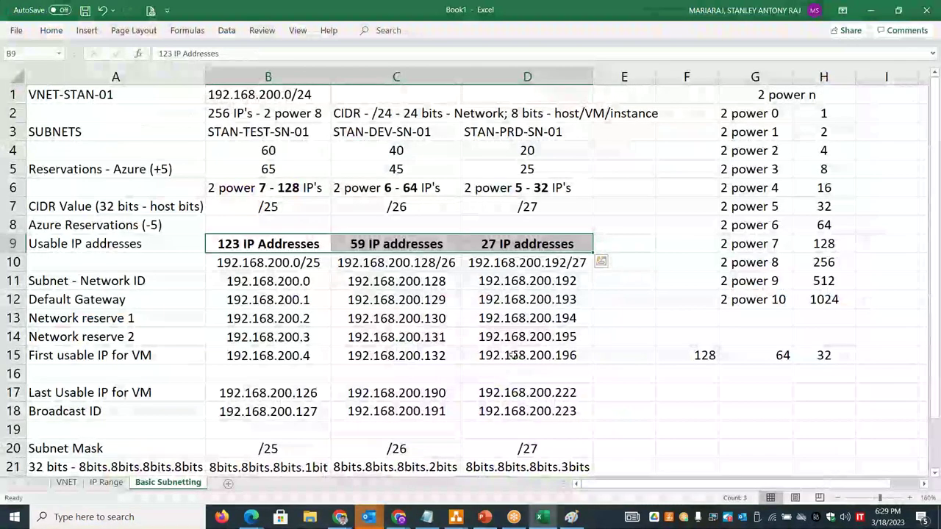
# - Bold the first and last usable IP labels in A15:A17 and the final octet 196 in D15
pyautogui.moveTo(153, 355); pyautogui.dragTo(154, 393)
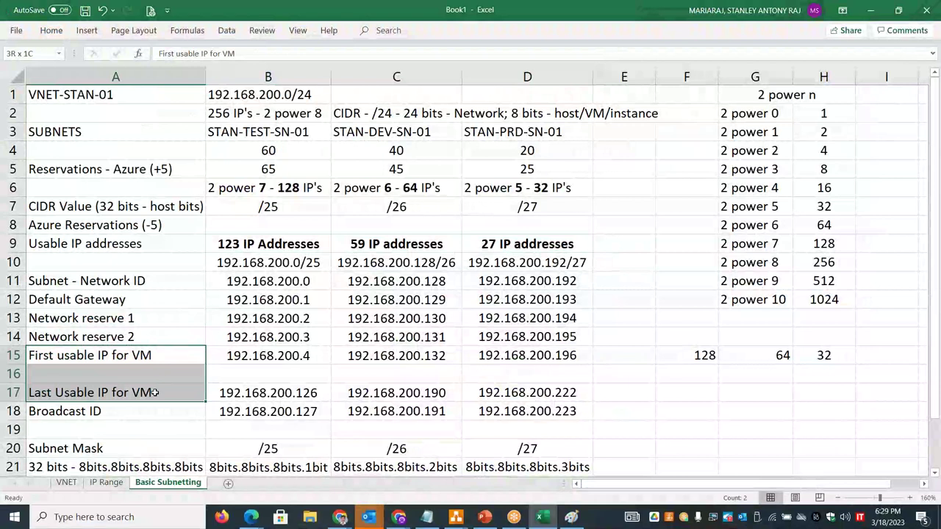
pyautogui.hotkey('ctrl', 'b')
pyautogui.moveTo(555, 357); pyautogui.dragTo(548, 394)
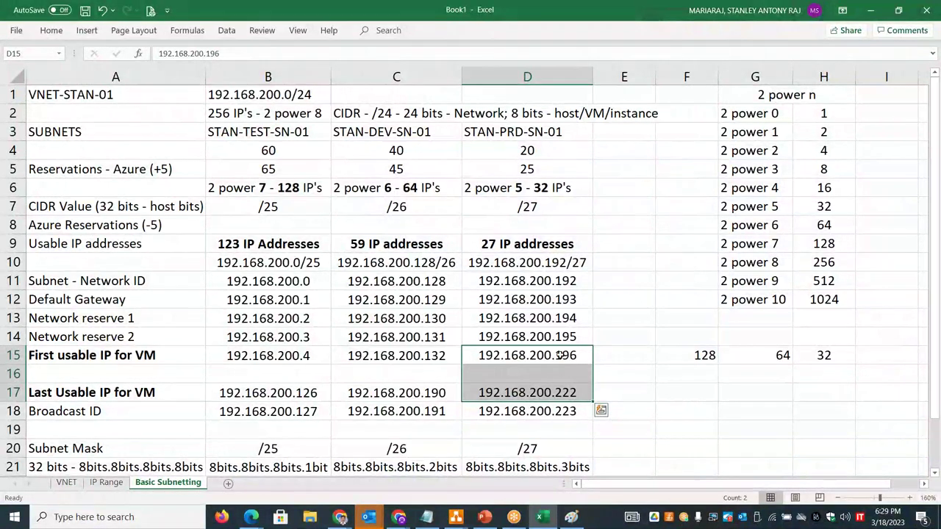
pyautogui.click(560, 355)
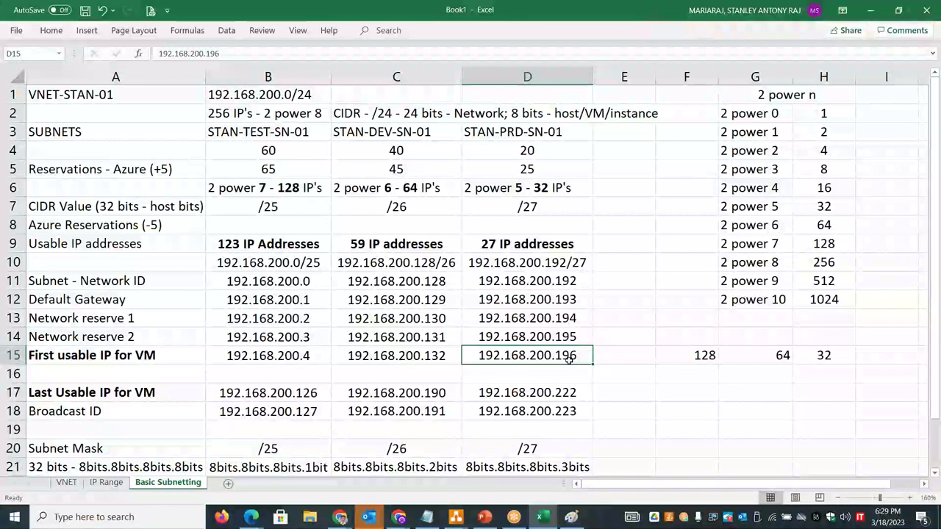
pyautogui.doubleClick(578, 355)
pyautogui.moveTo(578, 355); pyautogui.dragTo(555, 355)
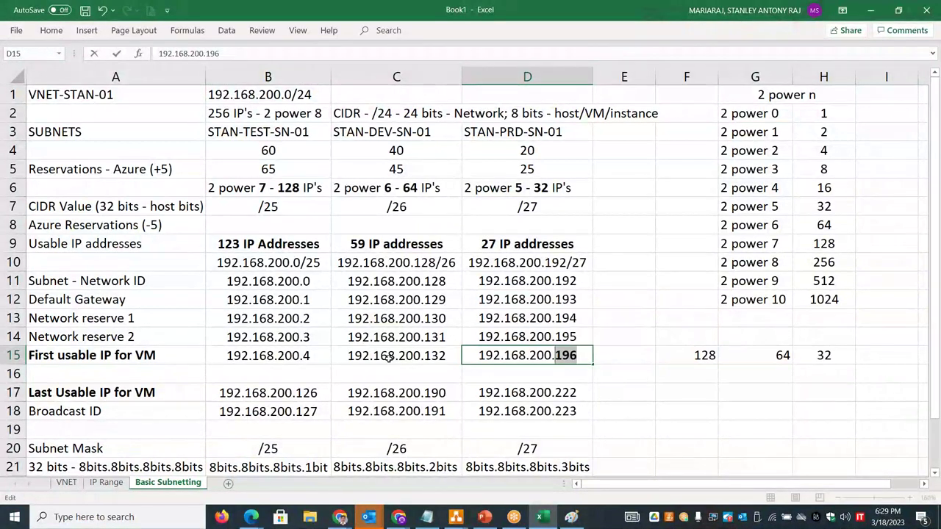
pyautogui.click(321, 357)
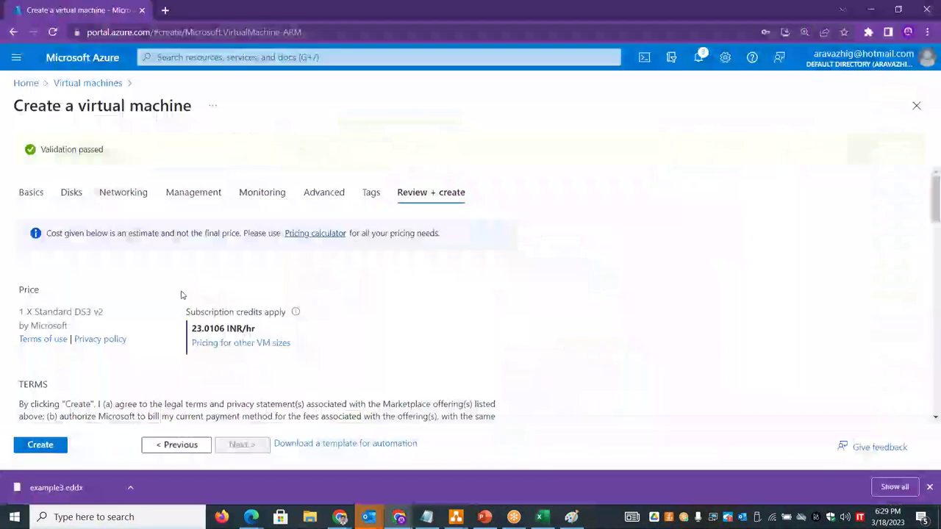
# - Submit the Azure VM for creation and bold the final octet 4 in B15
pyautogui.click(16, 447)
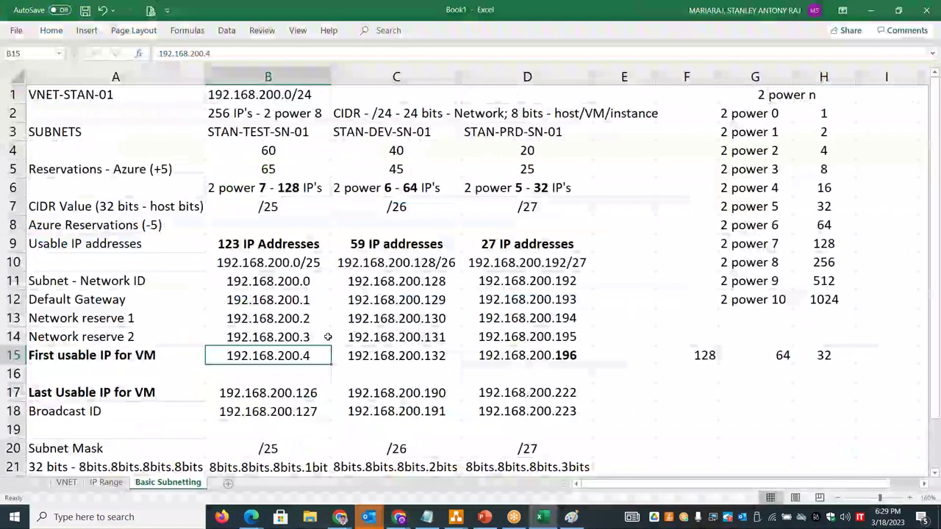
pyautogui.doubleClick(322, 358)
pyautogui.moveTo(311, 358); pyautogui.dragTo(299, 359)
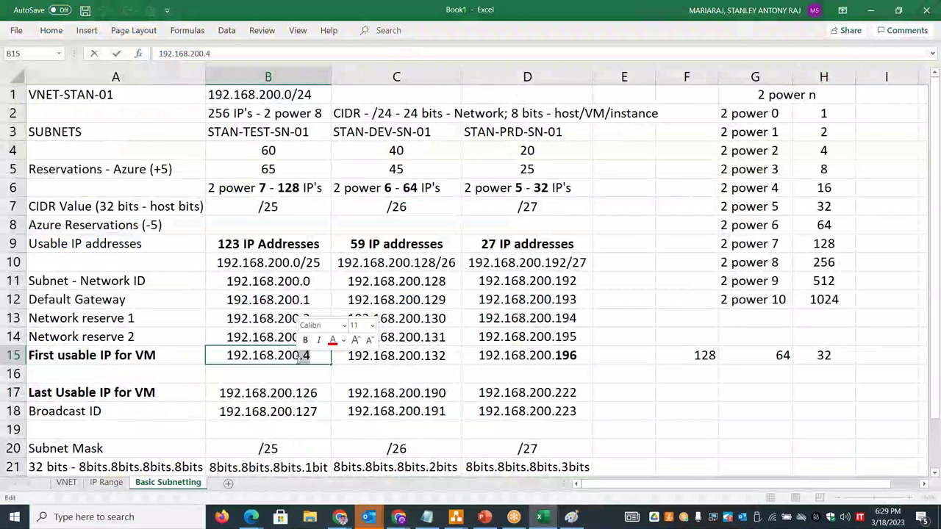
pyautogui.hotkey('ctrl', 'b')
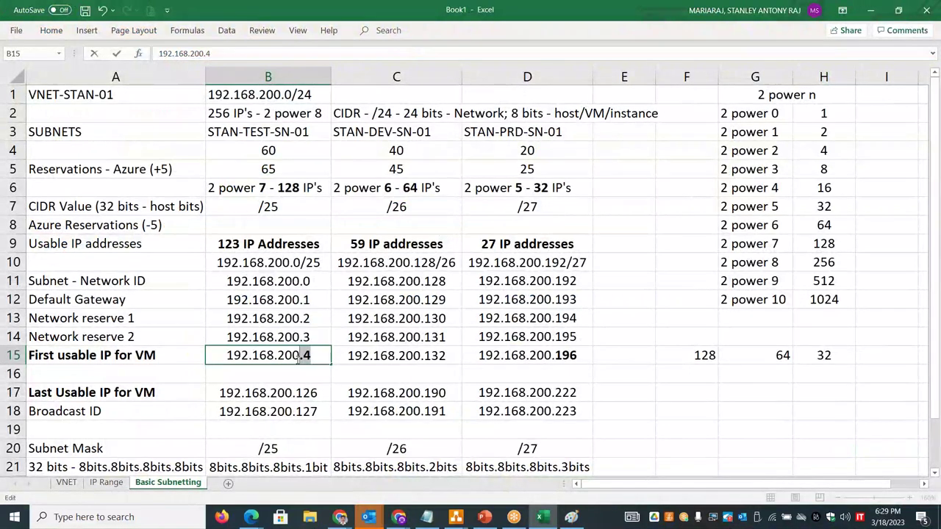
pyautogui.hotkey('alt', 'Tab')
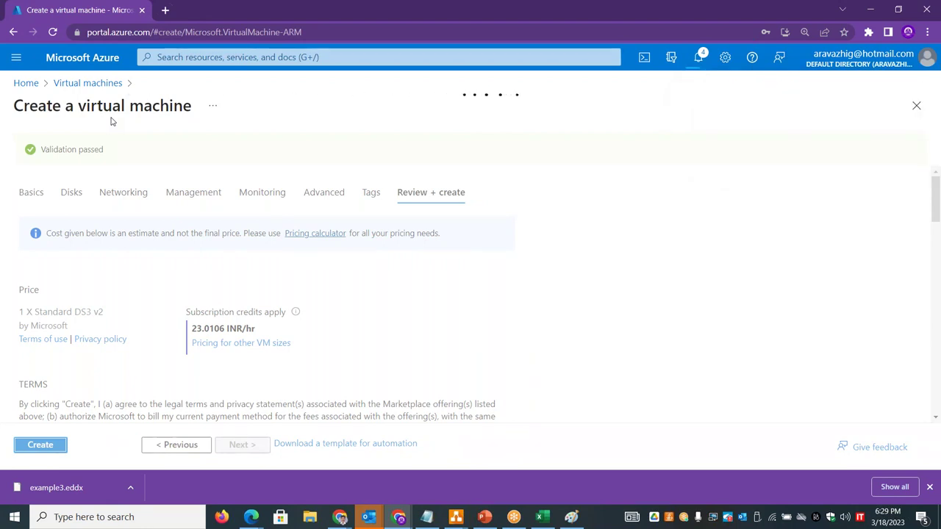
# - Start a new Azure VM named stantestvm01 in resource group RG-PRD-STAN-001
pyautogui.click(25, 85)
pyautogui.click(199, 160)
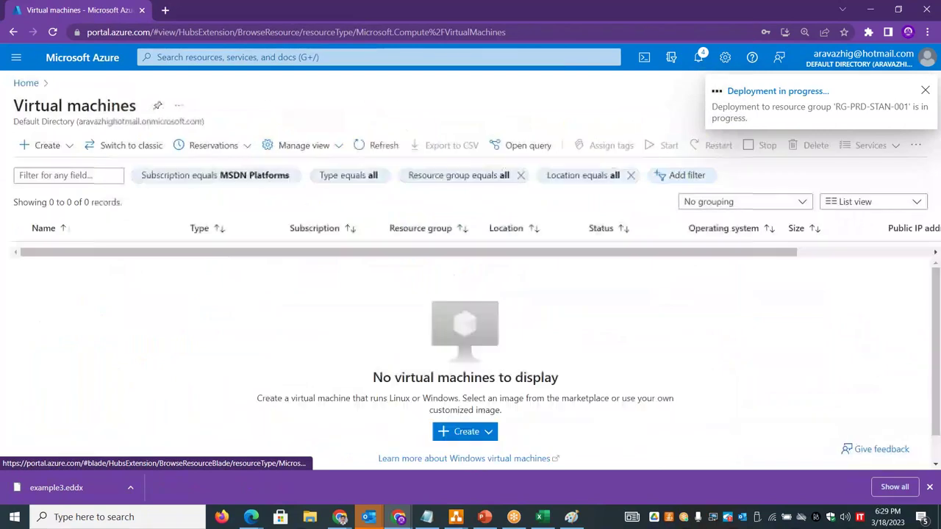
pyautogui.click(466, 431)
pyautogui.click(506, 257)
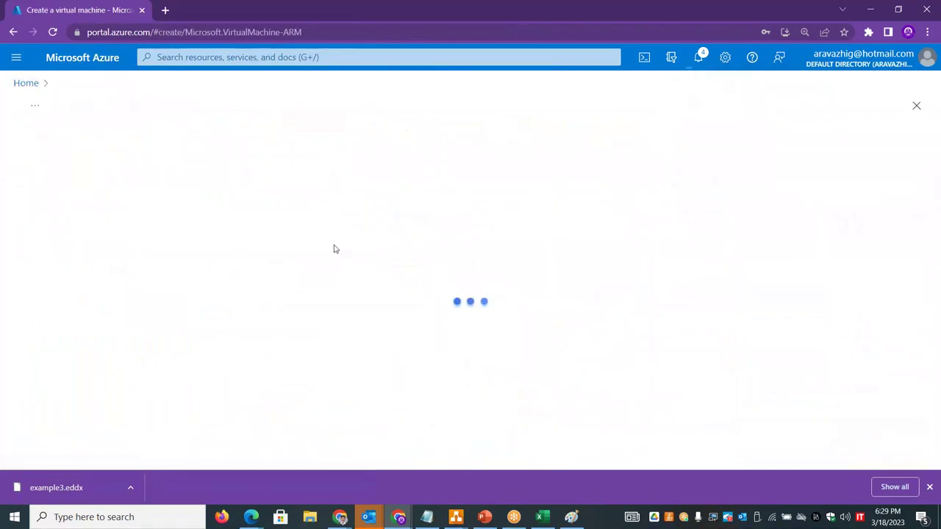
pyautogui.click(269, 316)
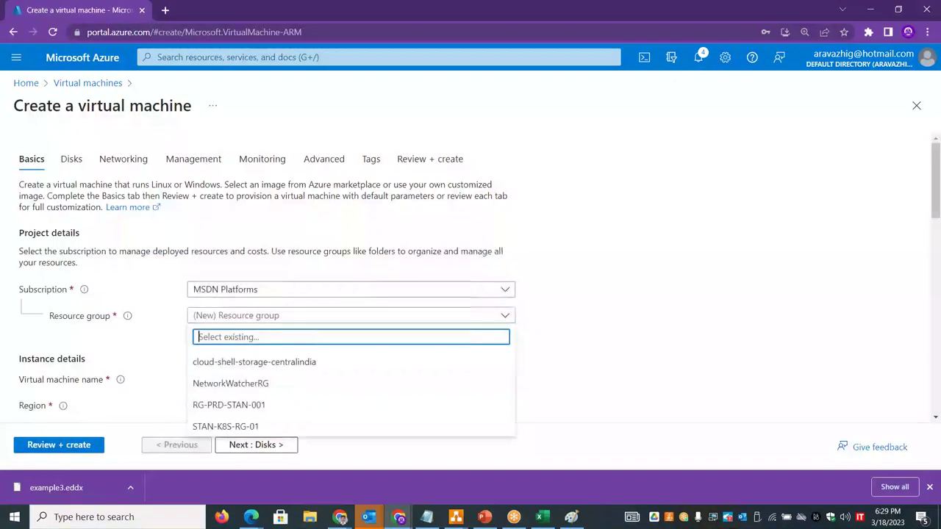
pyautogui.click(243, 414)
pyautogui.click(240, 381)
pyautogui.write('stantestvm01')
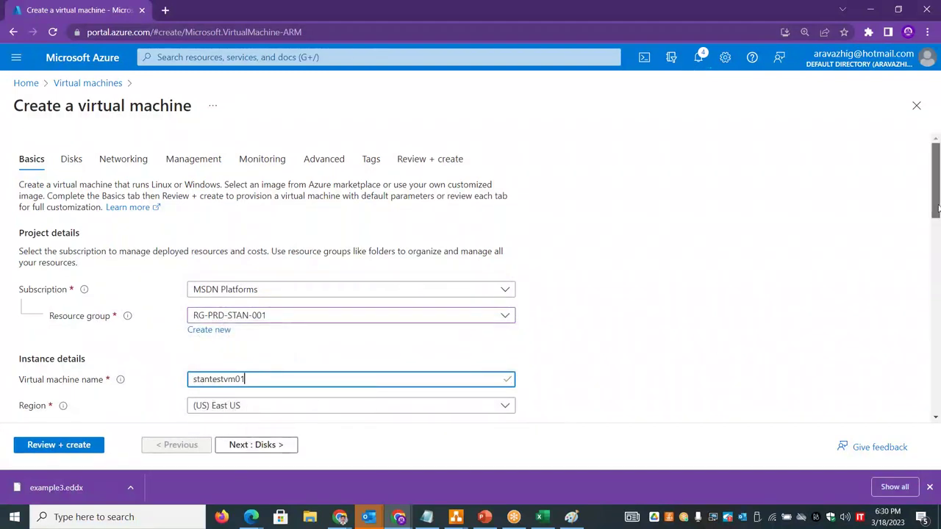
# - Enter the VM's administrator username and password with confirmation
pyautogui.moveTo(936, 212); pyautogui.dragTo(936, 350)
pyautogui.click(244, 228)
pyautogui.write('stan')
pyautogui.press('Tab')
pyautogui.write('••••••••••')
pyautogui.press('Tab')
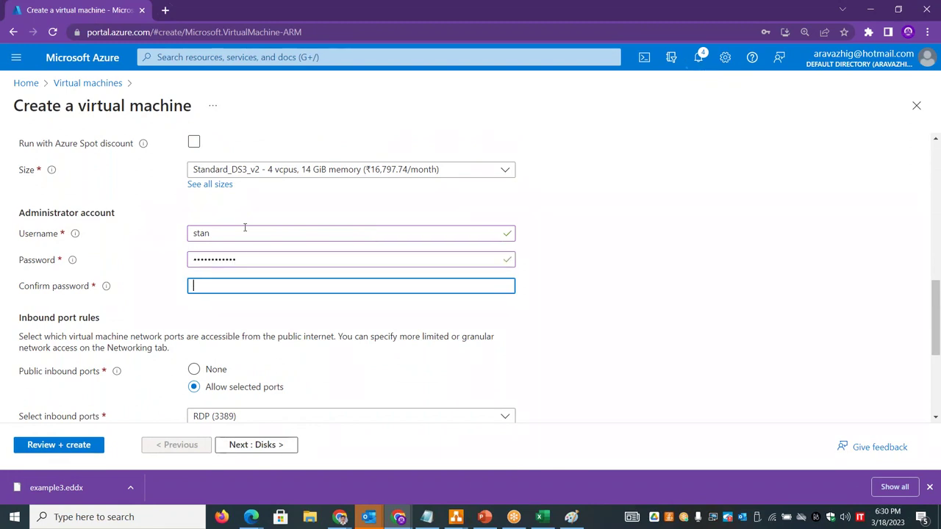
pyautogui.write('•••••••')
# - Place the VM in the STAN-PRD-SN-01 subnet on the Networking tab
pyautogui.click(254, 445)
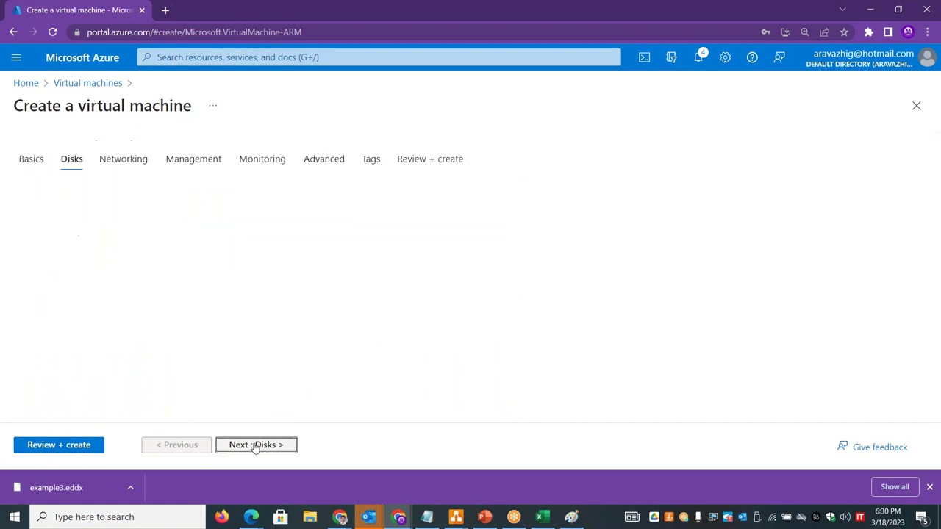
pyautogui.click(254, 445)
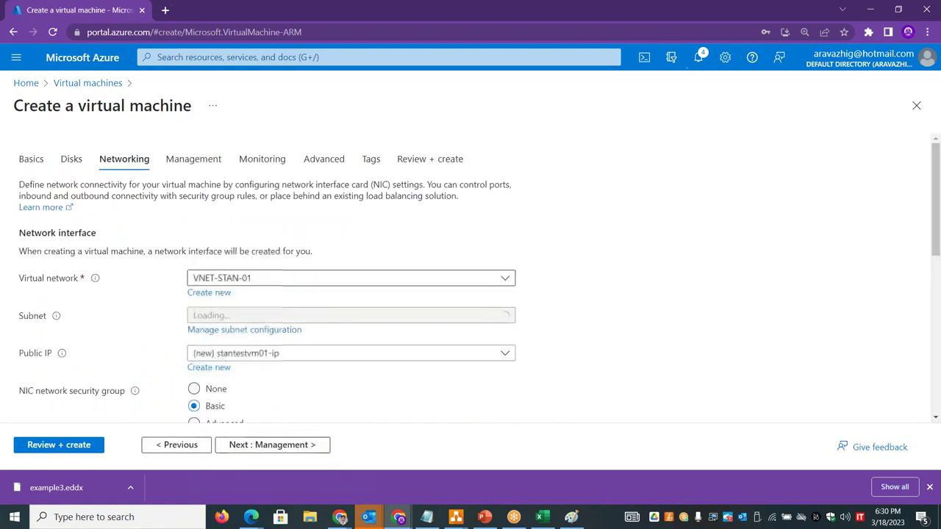
pyautogui.click(286, 315)
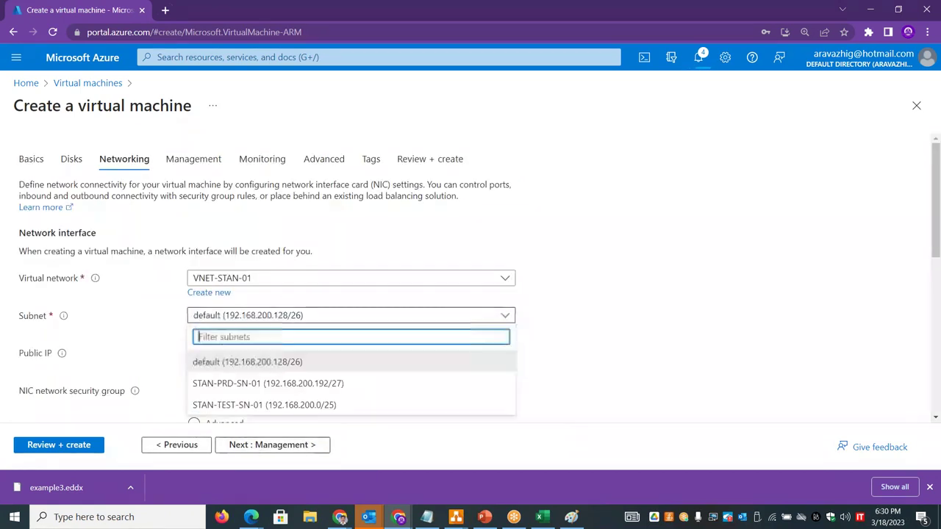
pyautogui.click(264, 405)
pyautogui.moveTo(938, 206); pyautogui.dragTo(938, 367)
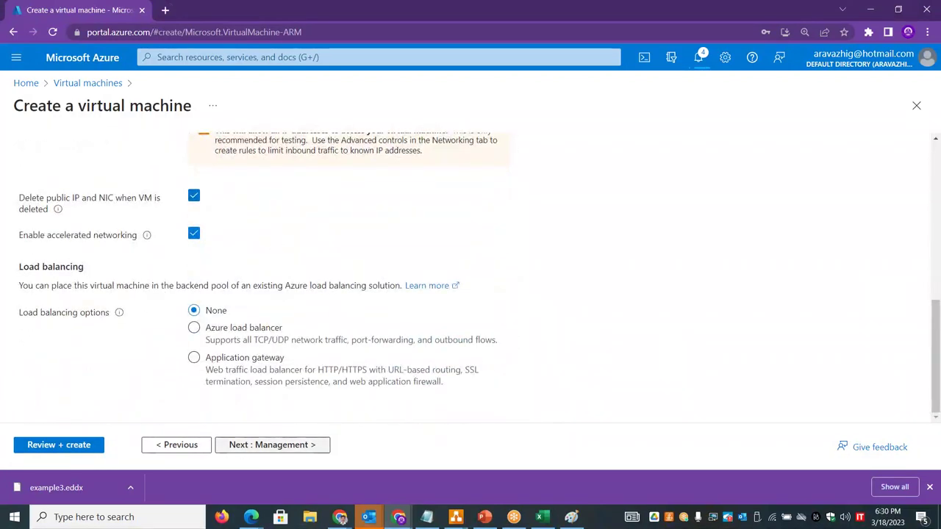
# - Pass review and validation, submit the VM for creation, and switch to the workbook
pyautogui.click(250, 446)
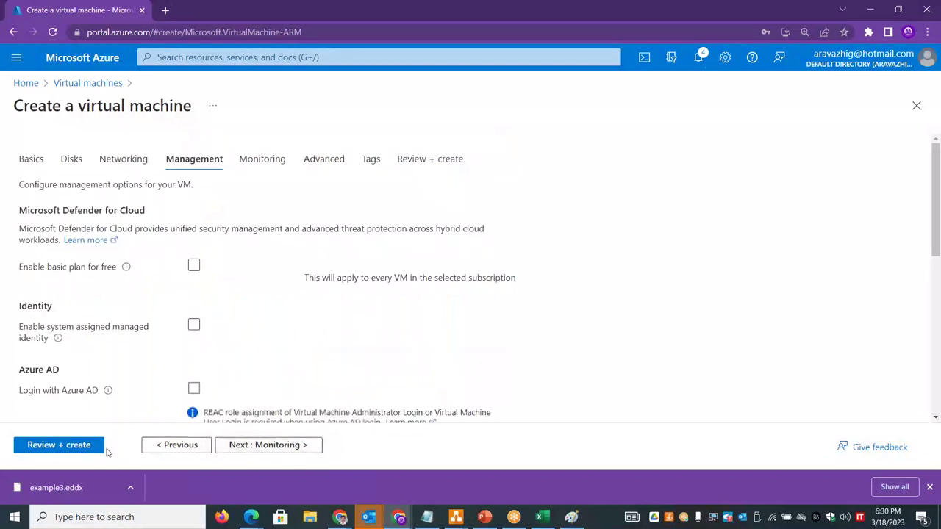
pyautogui.click(80, 445)
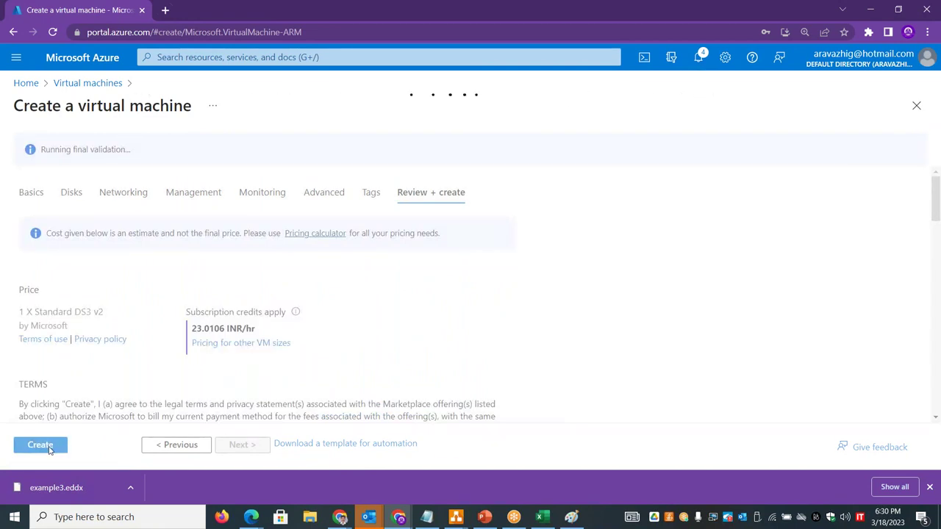
pyautogui.click(49, 450)
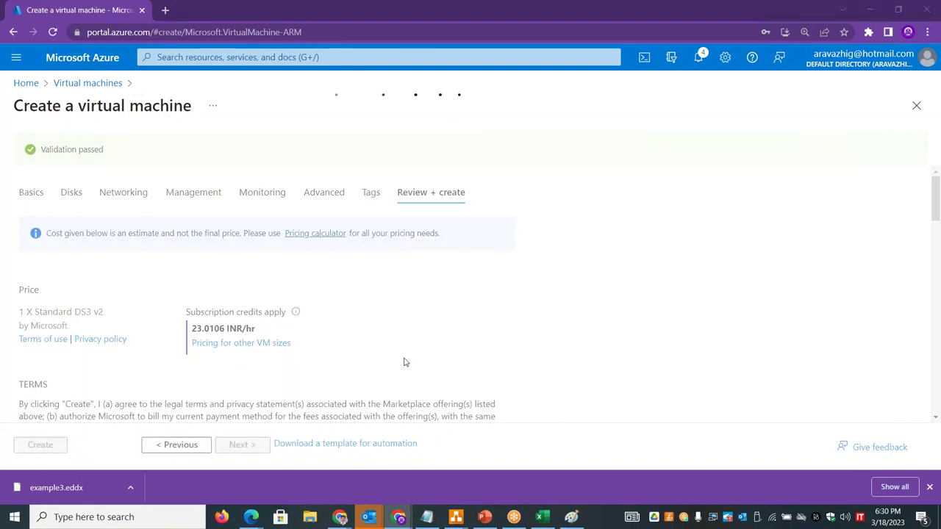
pyautogui.hotkey('alt', 'Tab')
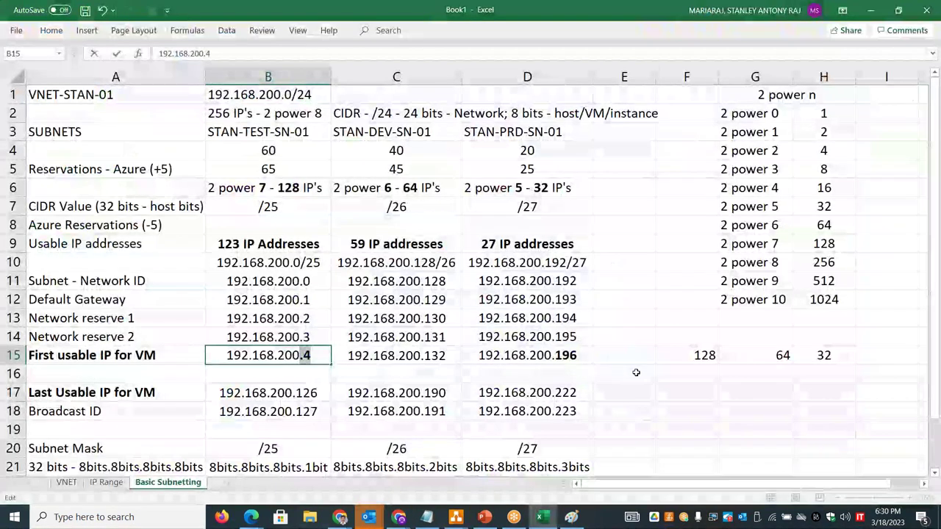
# - Check the PRD last usable IP 192.168.200.222 in D17, then return to the Azure deployment
pyautogui.click(636, 373)
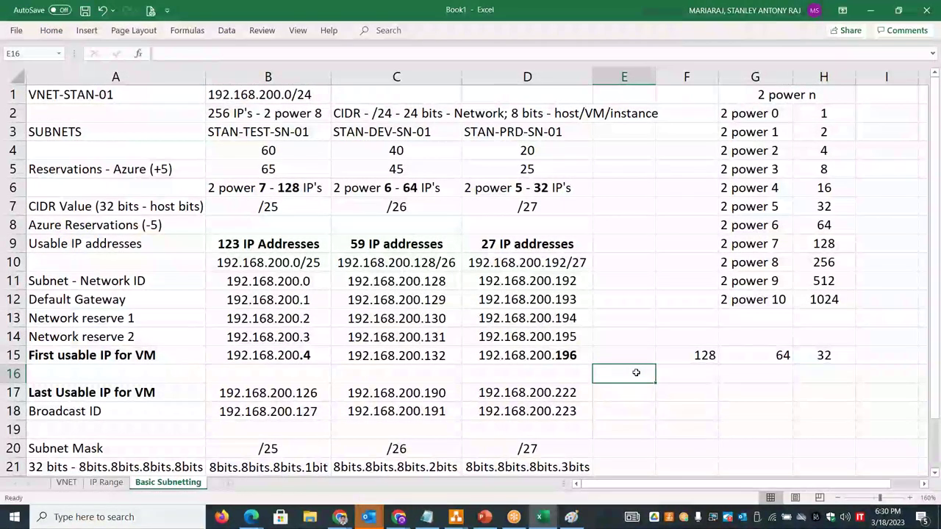
pyautogui.click(581, 391)
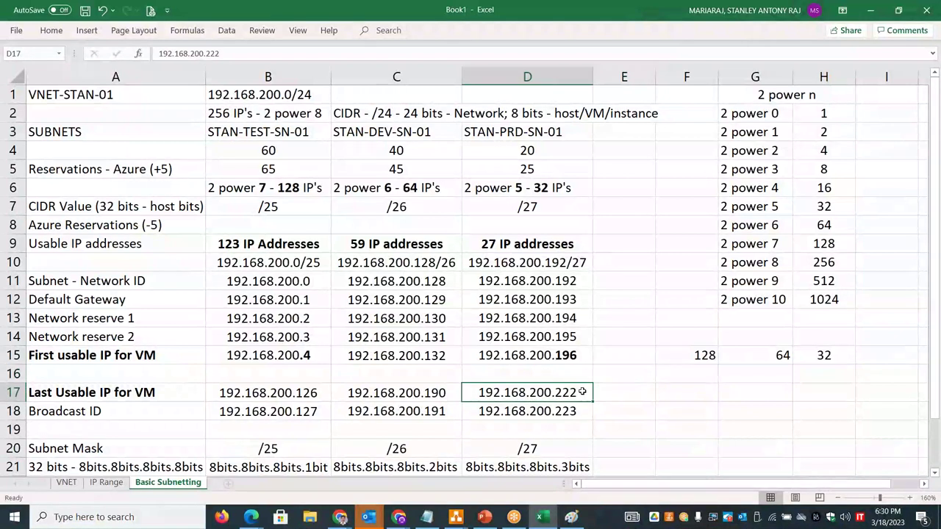
pyautogui.moveTo(578, 393); pyautogui.dragTo(476, 393)
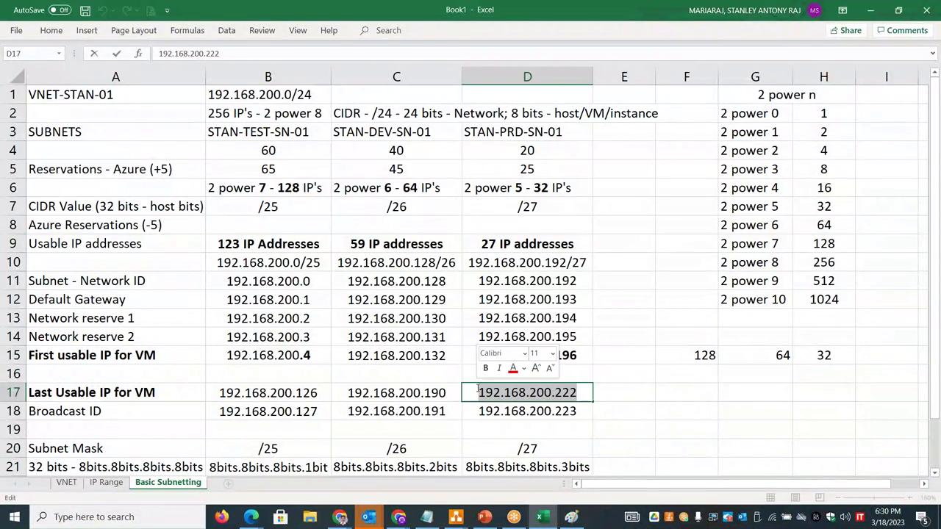
pyautogui.click(670, 398)
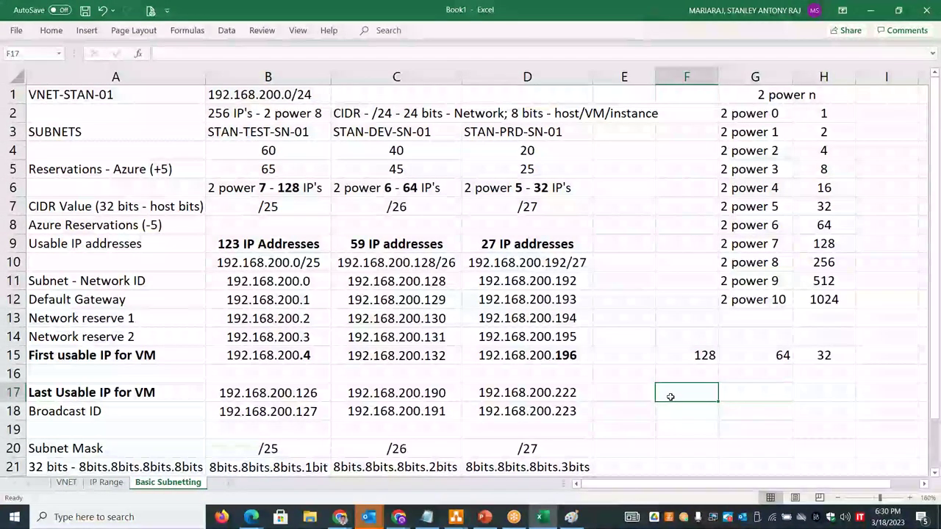
pyautogui.hotkey('alt', 'Tab')
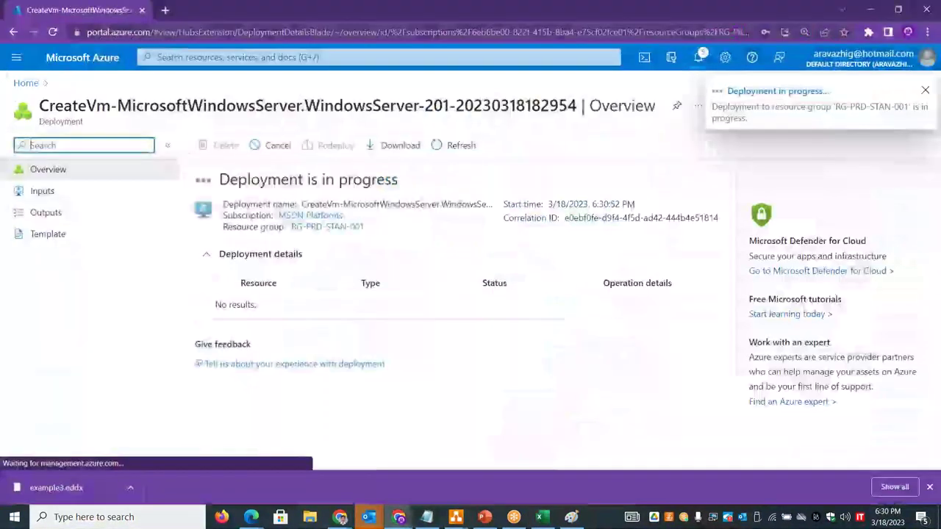
# - Open stanprdvm01, note its private IP 192.168.200.196, and view its networking details
pyautogui.click(26, 82)
pyautogui.click(211, 151)
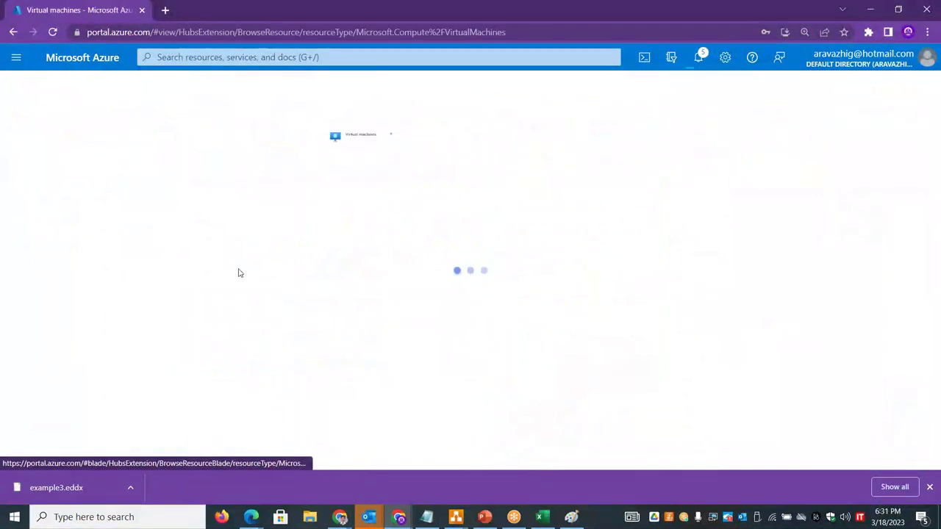
pyautogui.click(74, 252)
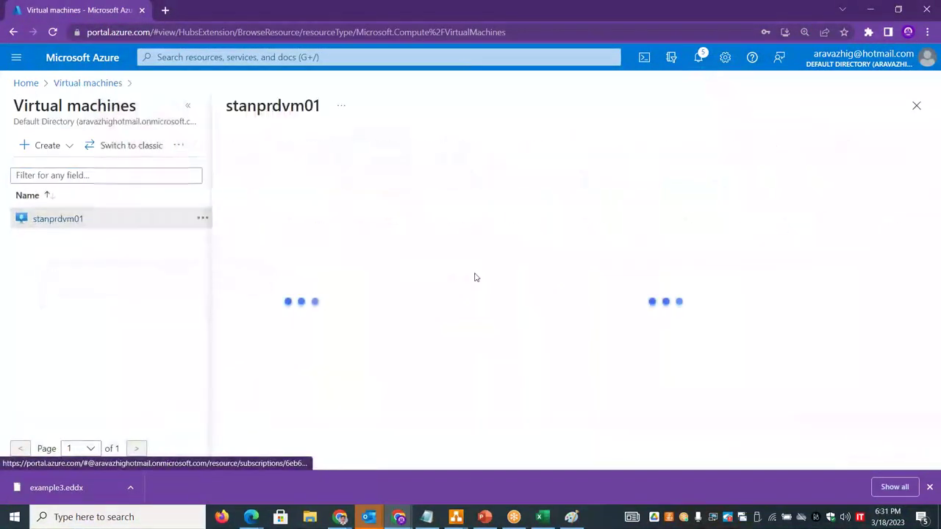
pyautogui.click(187, 105)
pyautogui.moveTo(938, 241); pyautogui.dragTo(939, 298)
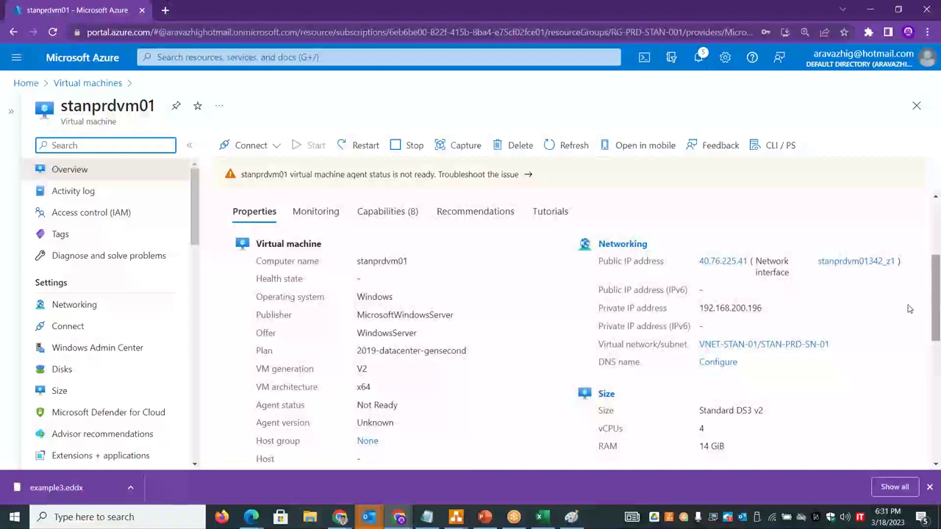
pyautogui.moveTo(702, 309); pyautogui.dragTo(757, 308)
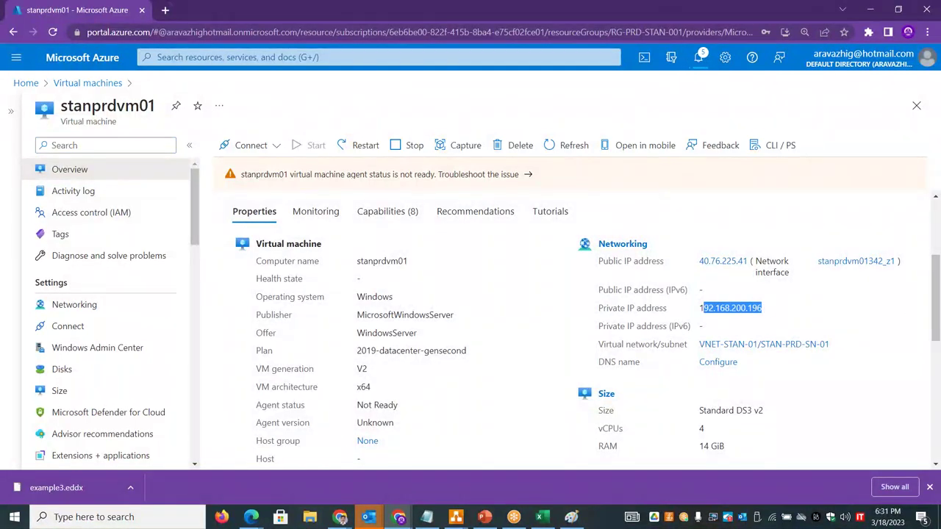
pyautogui.click(90, 305)
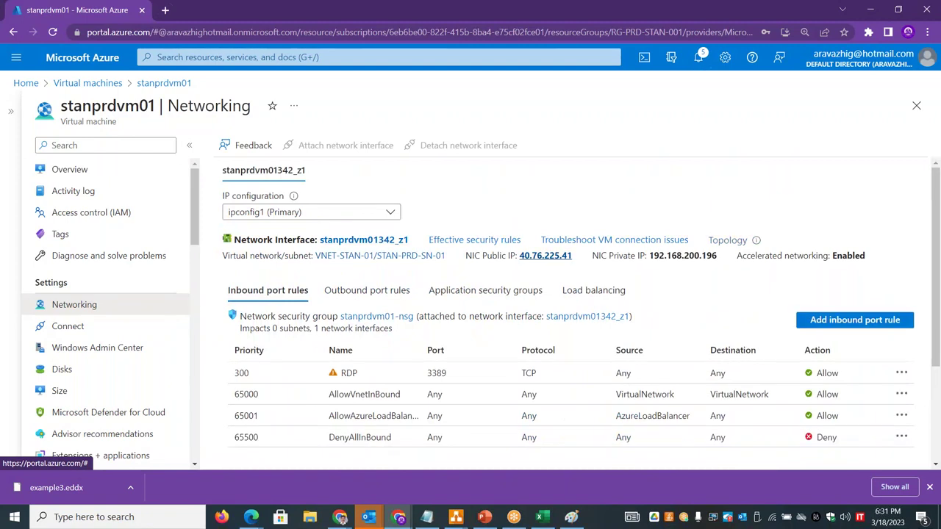
# - Launch Remote Desktop via mstsc and connect to the public IP 40.76.225.41
pyautogui.press('super+r')
pyautogui.write('mstsc')
pyautogui.press('Return')
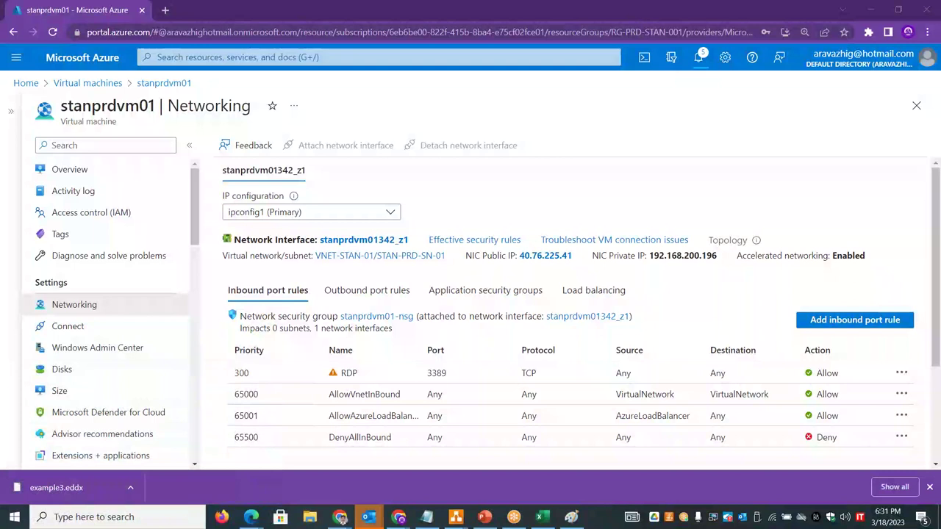
pyautogui.moveTo(573, 256); pyautogui.dragTo(524, 258)
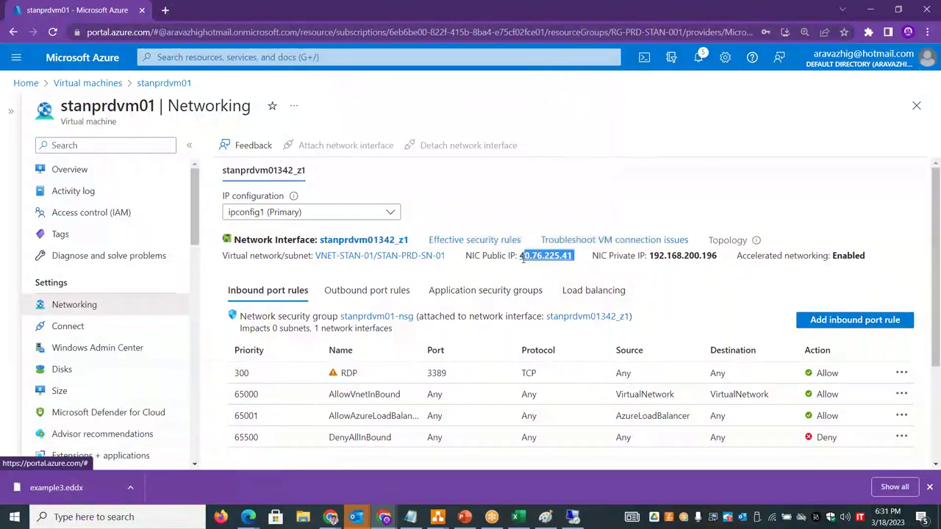
pyautogui.click(572, 517)
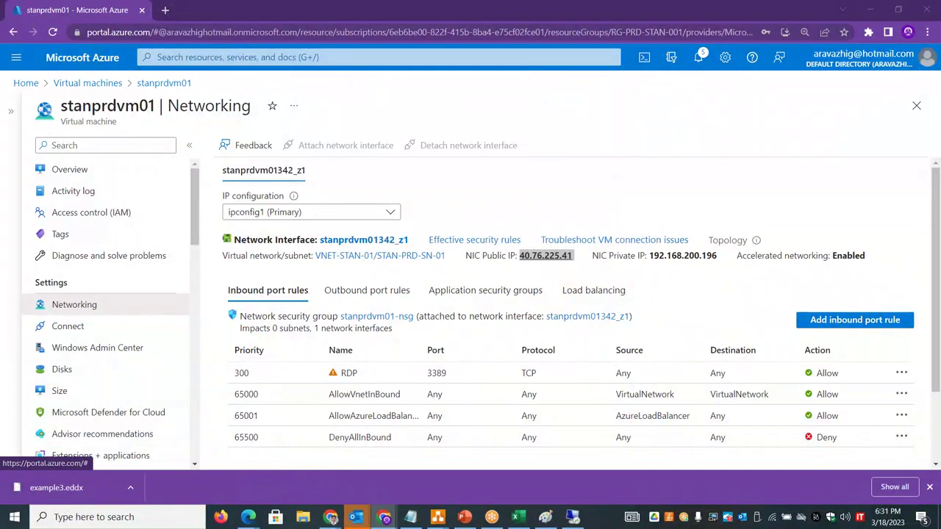
pyautogui.write('40.76.225.41')
pyautogui.click(520, 227)
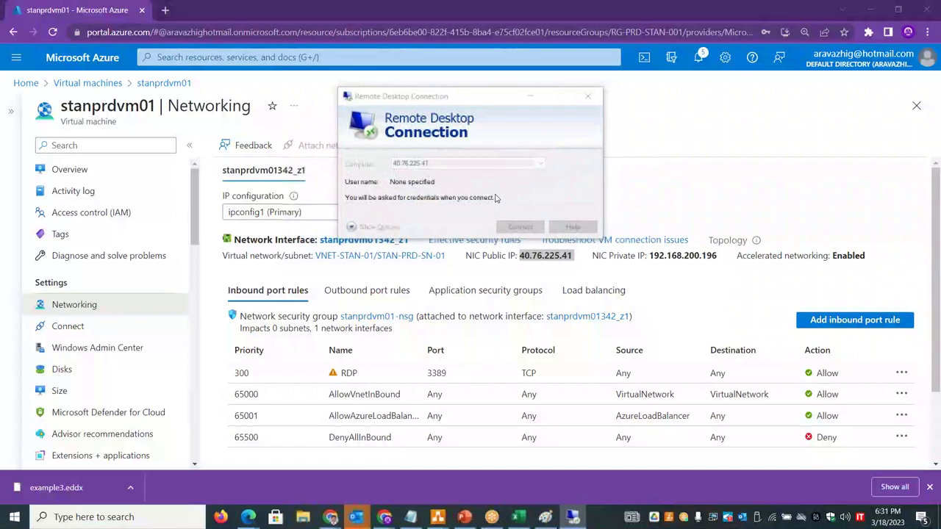
# - Sign in with the VM administrator's username and password and accept the certificate warning
pyautogui.click(387, 215)
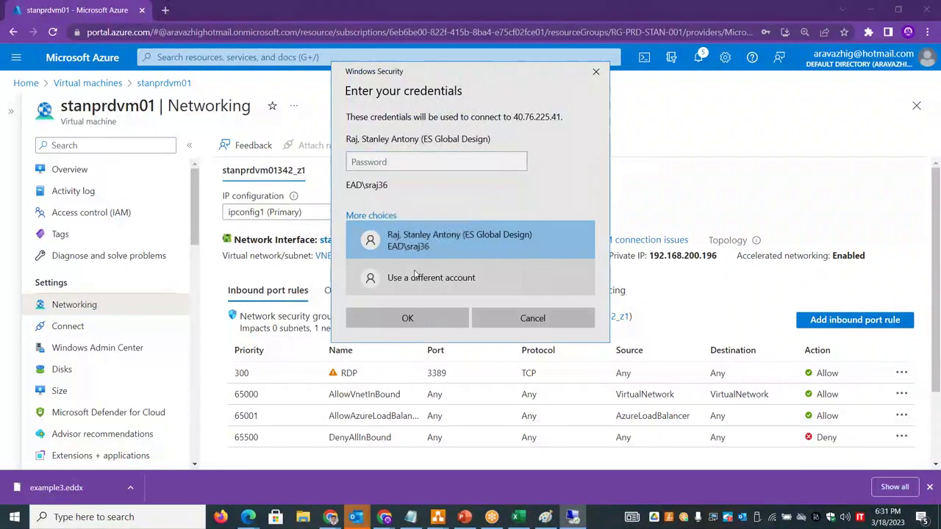
pyautogui.click(419, 283)
pyautogui.write('stan')
pyautogui.press('Tab')
pyautogui.write('•••••••')
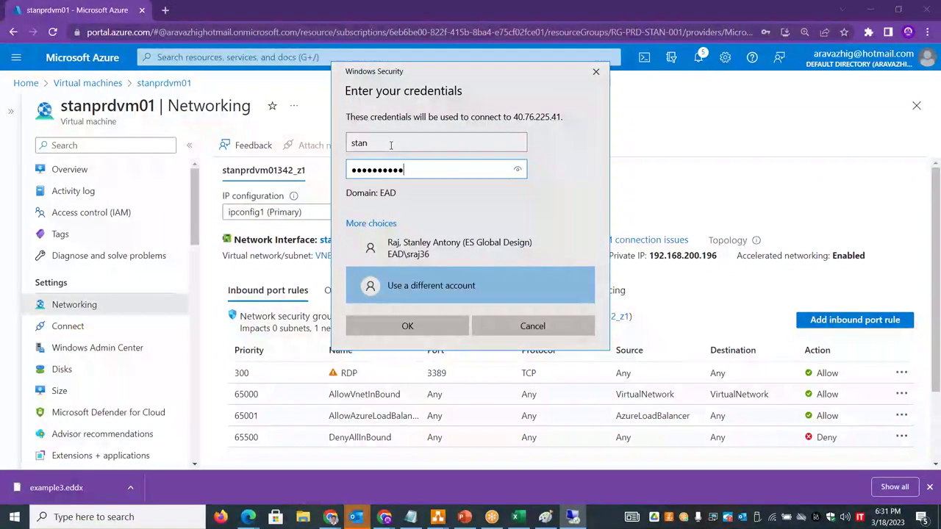
pyautogui.press('Return')
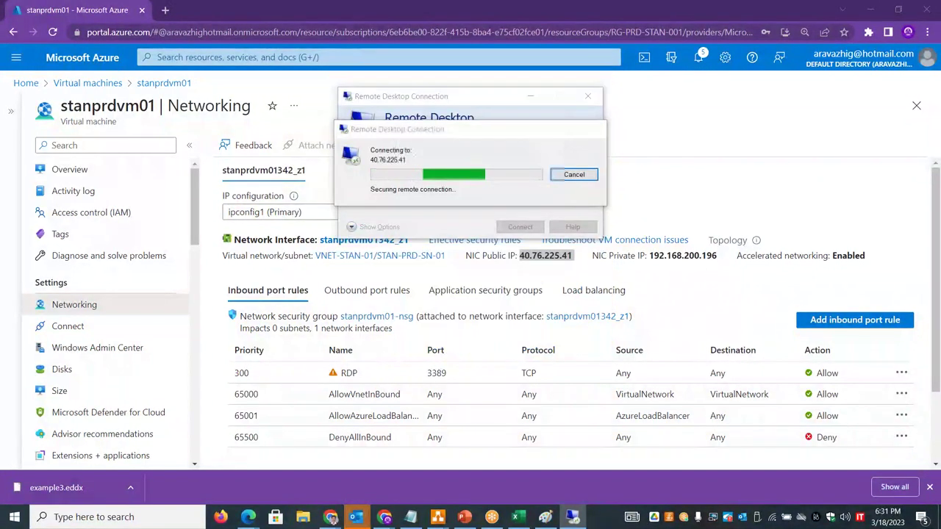
pyautogui.press('Left')
pyautogui.press('Return')
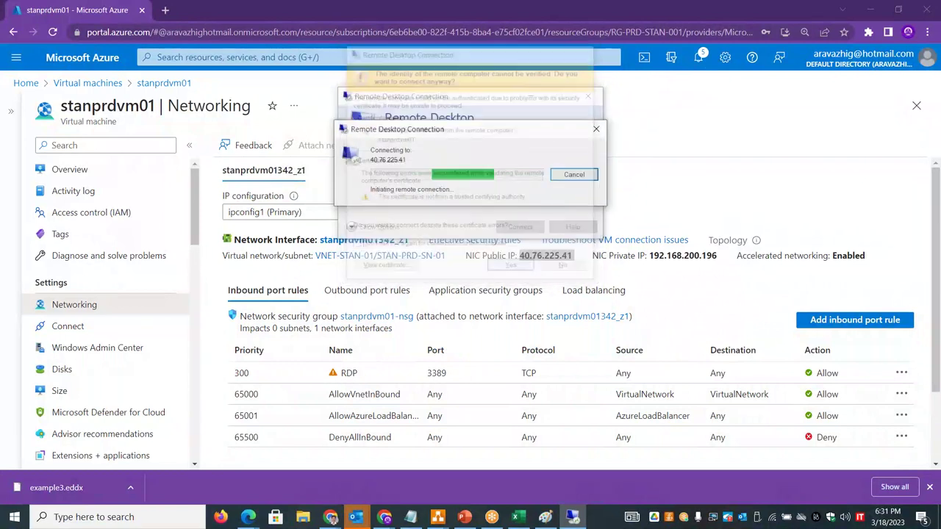
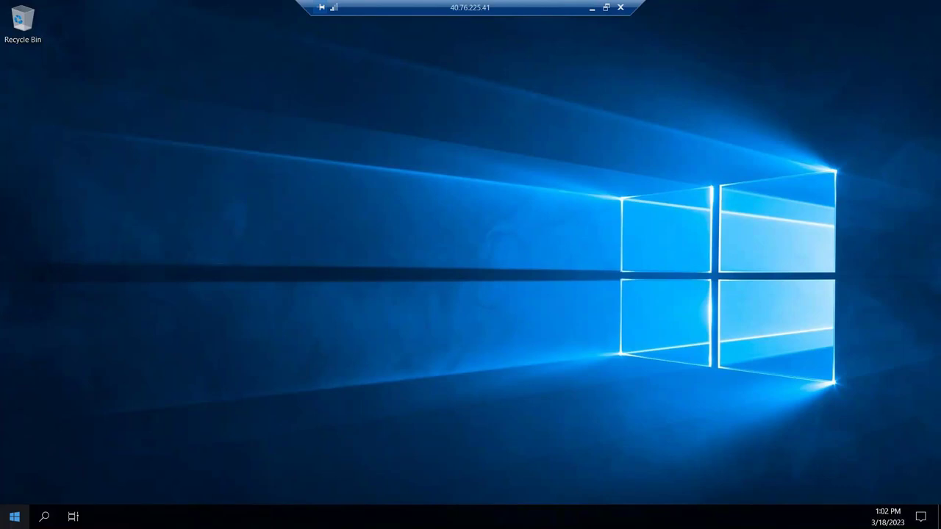
# - Launch an administrator command prompt on the server with Run and cmd
pyautogui.rightClick(16, 517)
pyautogui.click(45, 455)
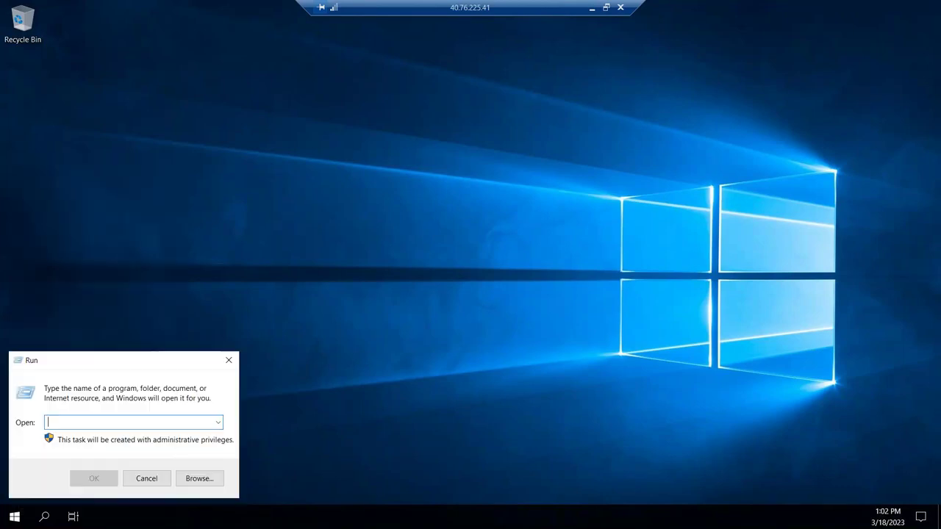
pyautogui.write('cmd')
pyautogui.press('Return')
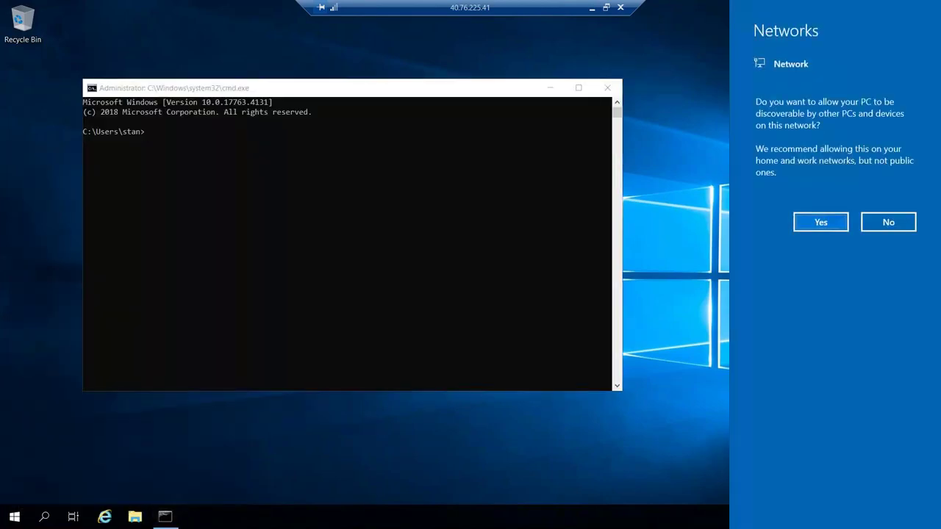
pyautogui.click(821, 228)
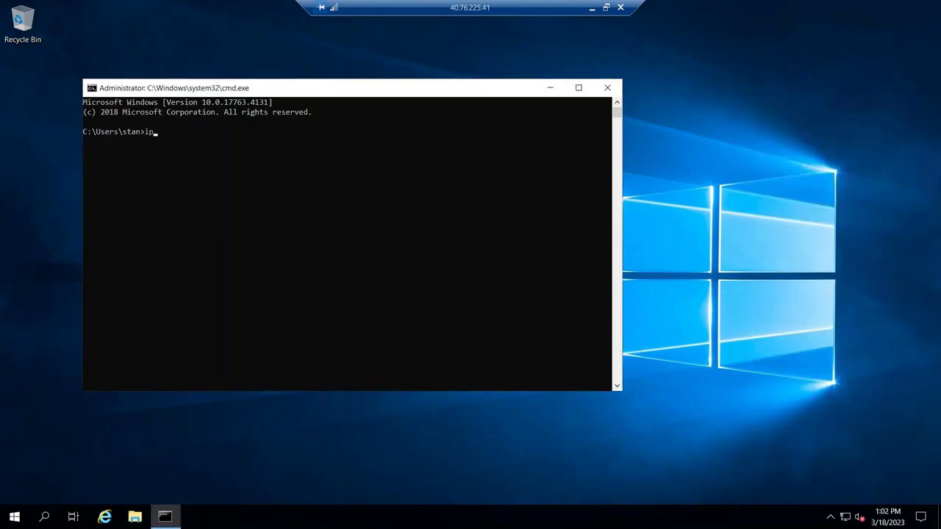
# - Copy the IPv4 192.168.200.196, mask 255.255.255.224 and gateway 192.168.200.193 lines
pyautogui.write('cofn')
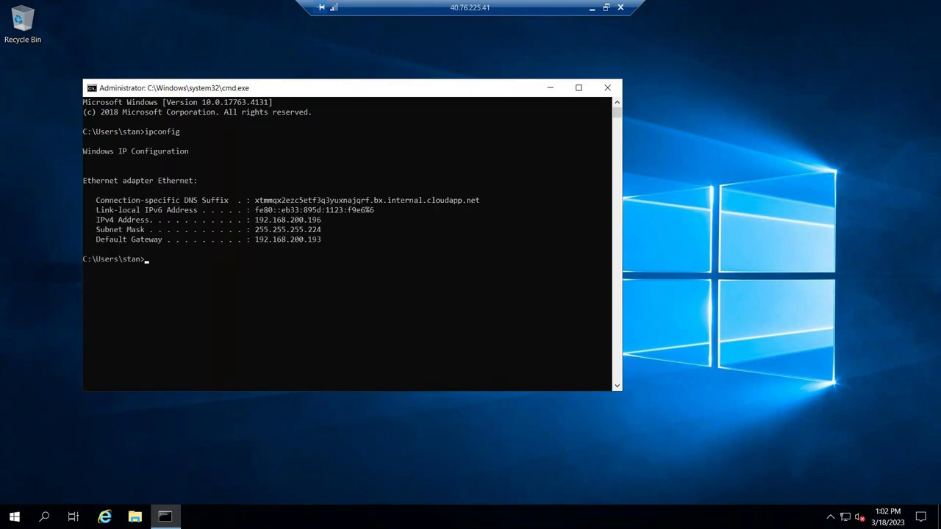
pyautogui.moveTo(97, 220); pyautogui.dragTo(322, 239)
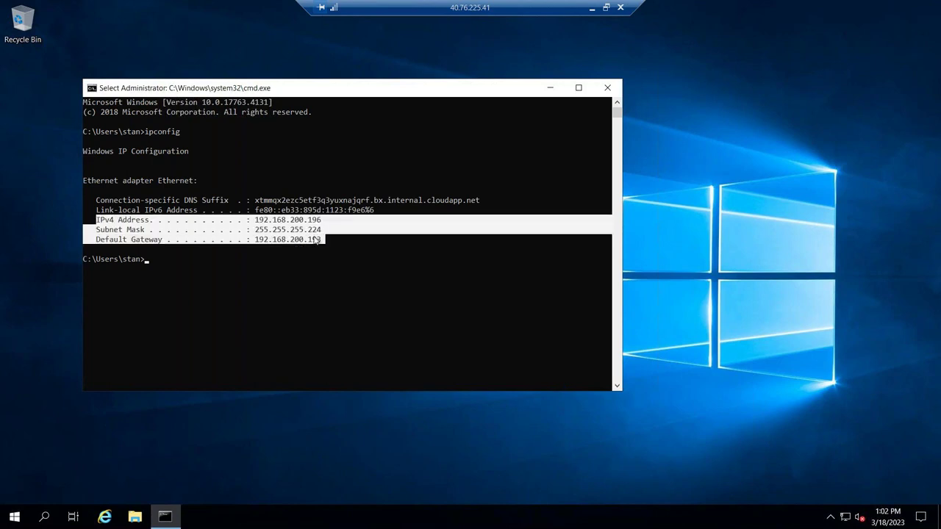
pyautogui.hotkey('ctrl', 'c')
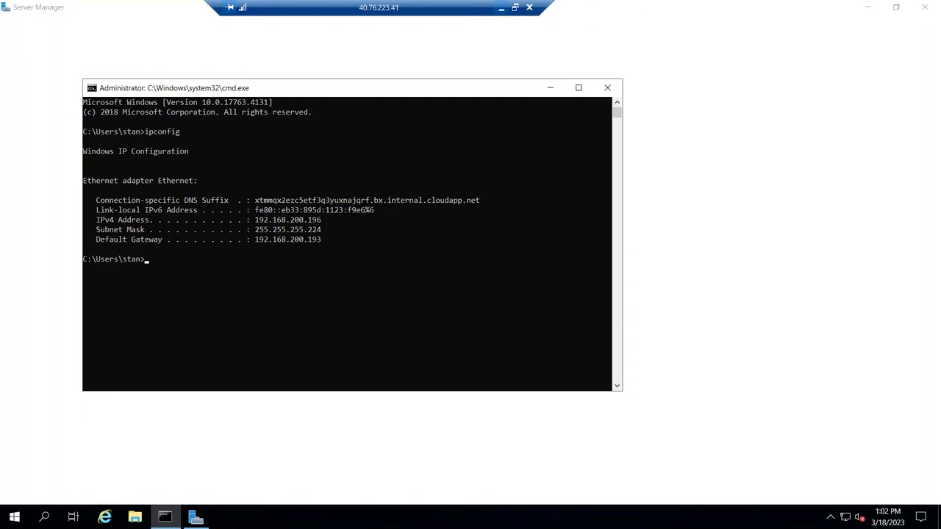
# - Paste the copied ipconfig lines into F17:F19 of the Basic Subnetting sheet
pyautogui.hotkey('alt', 'Tab')
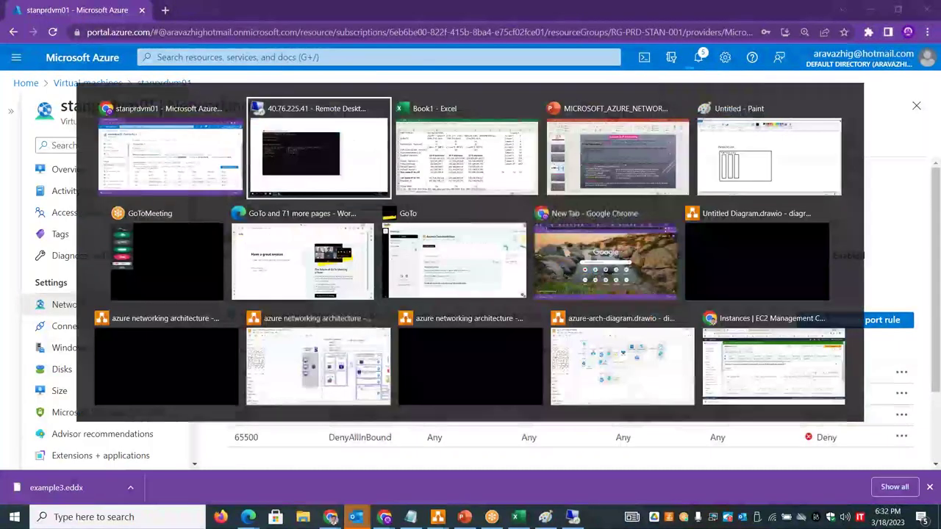
pyautogui.hotkey('alt', 'Tab')
pyautogui.hotkey('ctrl', 'v')
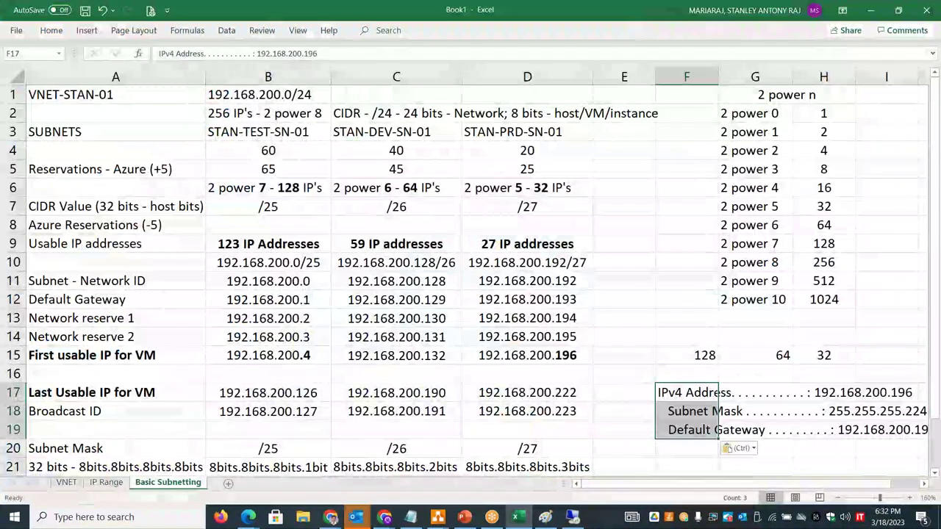
pyautogui.moveTo(666, 486); pyautogui.dragTo(706, 486)
# - Compare the pasted IPv4, mask and gateway with the PRD figures in D15, D22 and D12
pyautogui.doubleClick(391, 355)
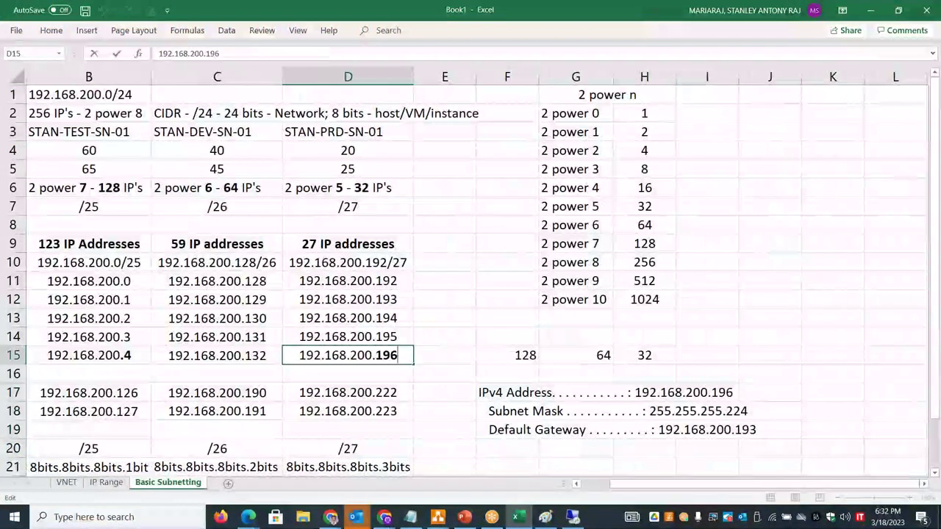
pyautogui.click(391, 465)
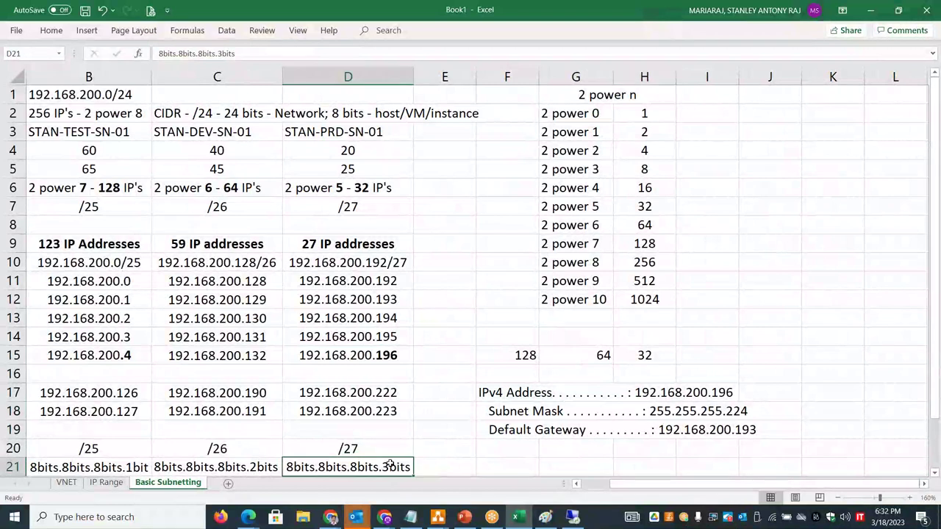
pyautogui.press('Down')
pyautogui.press('Down')
pyautogui.press('Down')
pyautogui.press('Down')
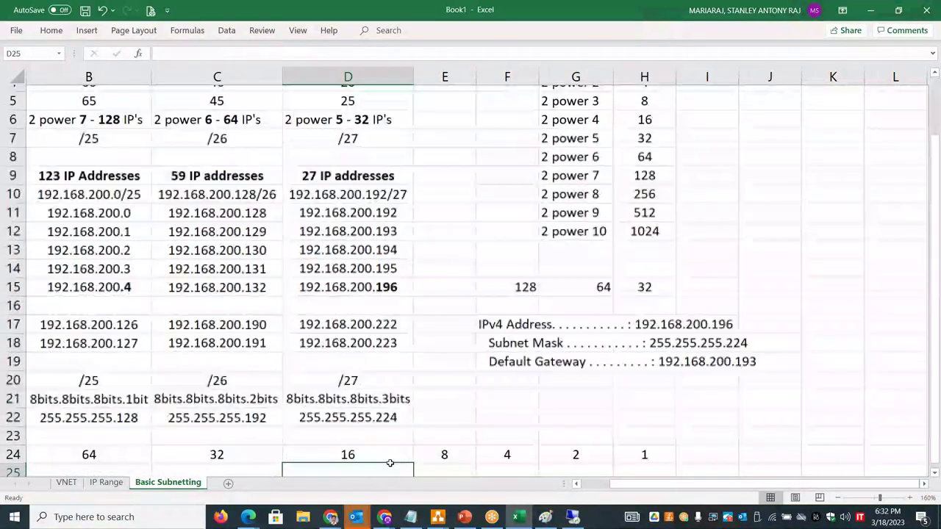
pyautogui.press('Up')
pyautogui.press('Up')
pyautogui.press('Up')
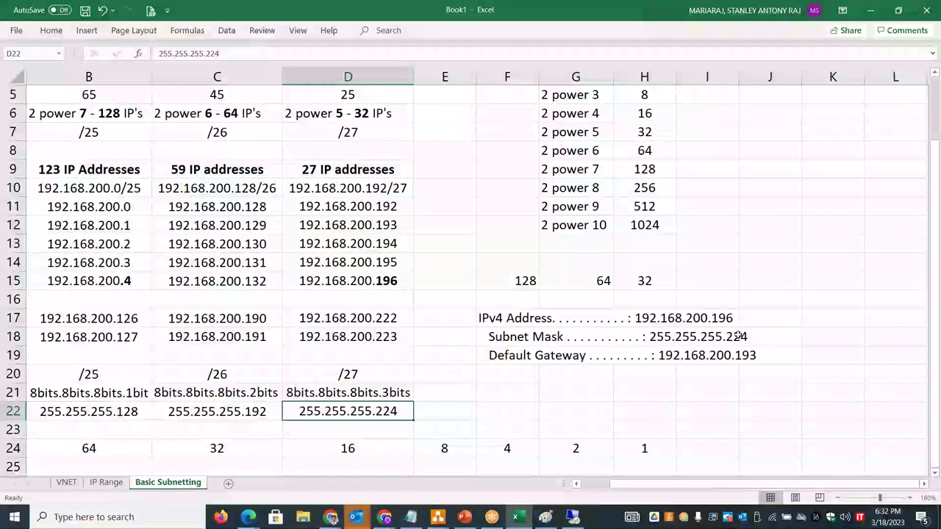
pyautogui.click(509, 357)
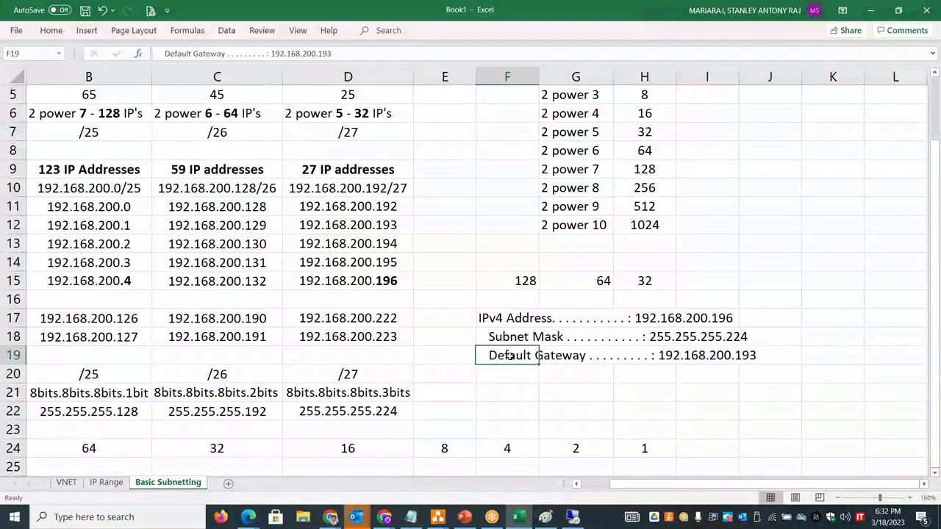
pyautogui.doubleClick(395, 225)
pyautogui.moveTo(397, 225); pyautogui.dragTo(307, 224)
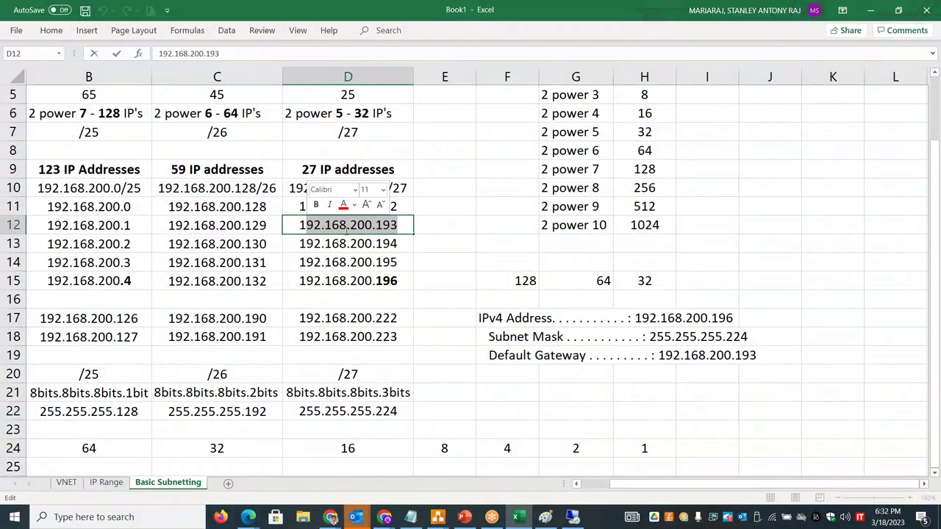
pyautogui.moveTo(508, 318); pyautogui.dragTo(515, 358)
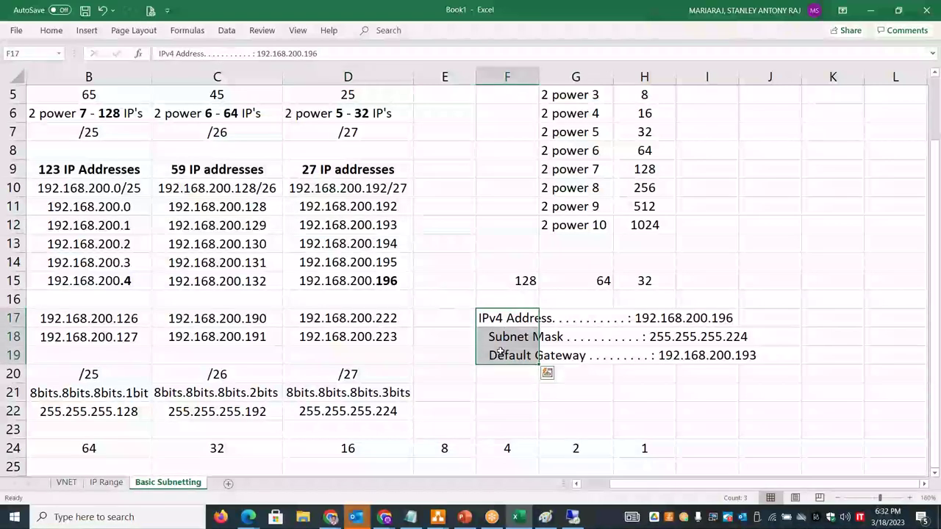
pyautogui.click(51, 30)
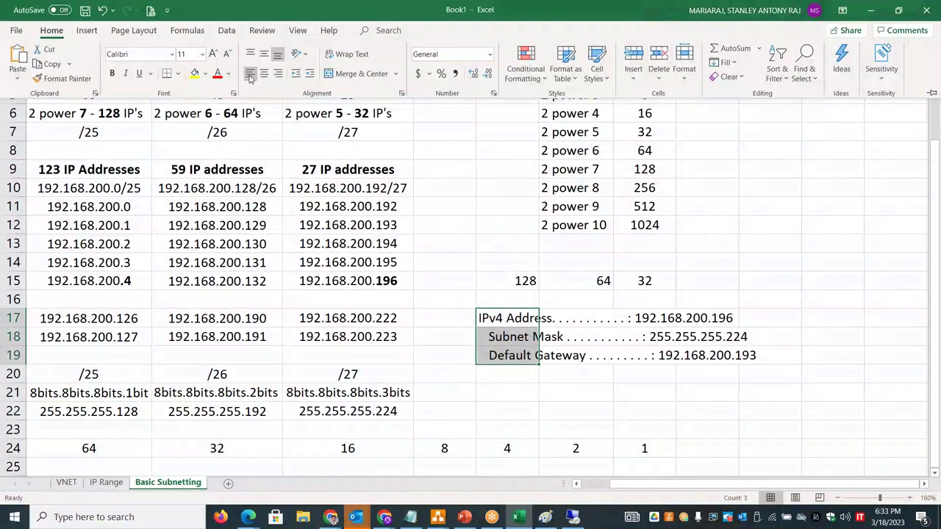
pyautogui.hscroll(-6, 713, 481)
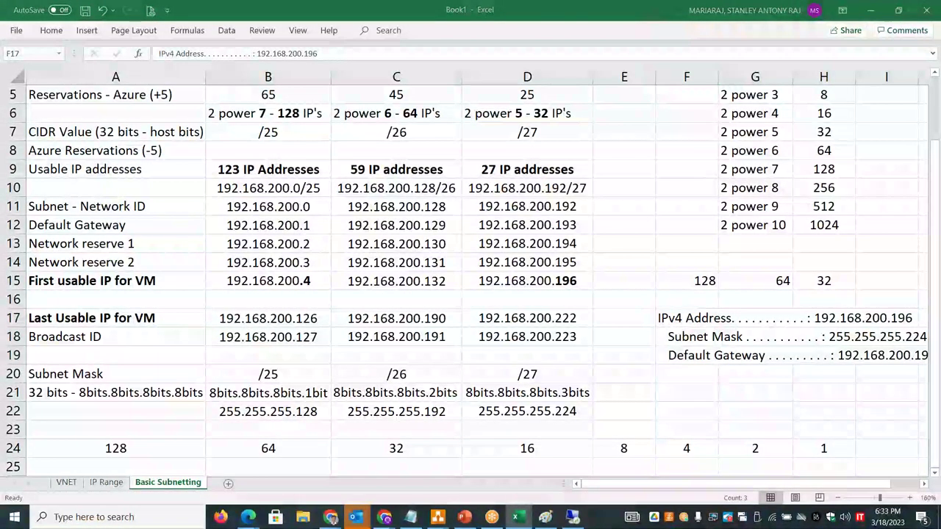
pyautogui.hotkey('alt', 'Tab')
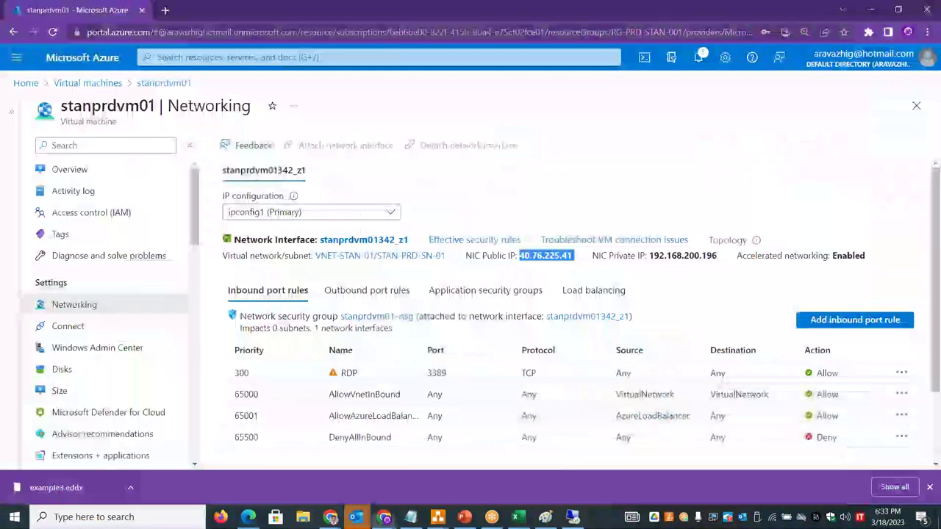
# - Refresh the Virtual machines list and open the stantestvm01 overview
pyautogui.click(74, 84)
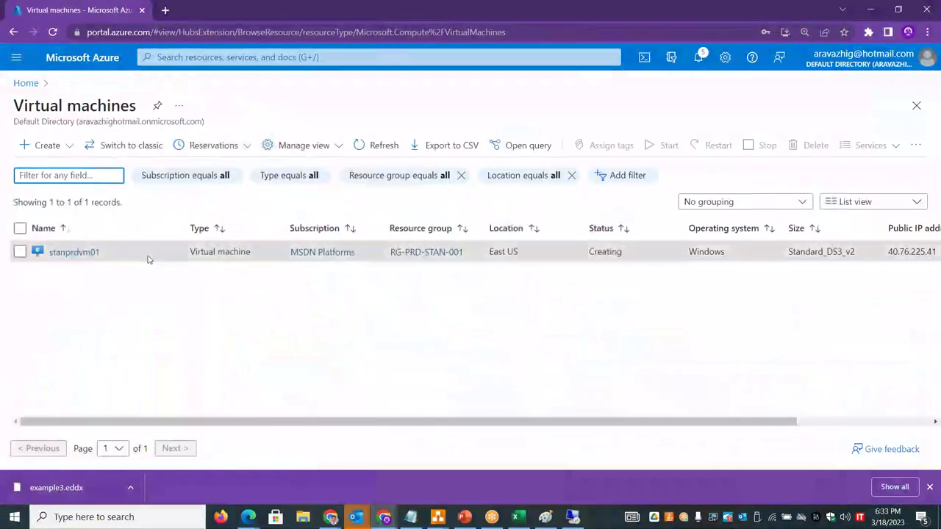
pyautogui.click(361, 146)
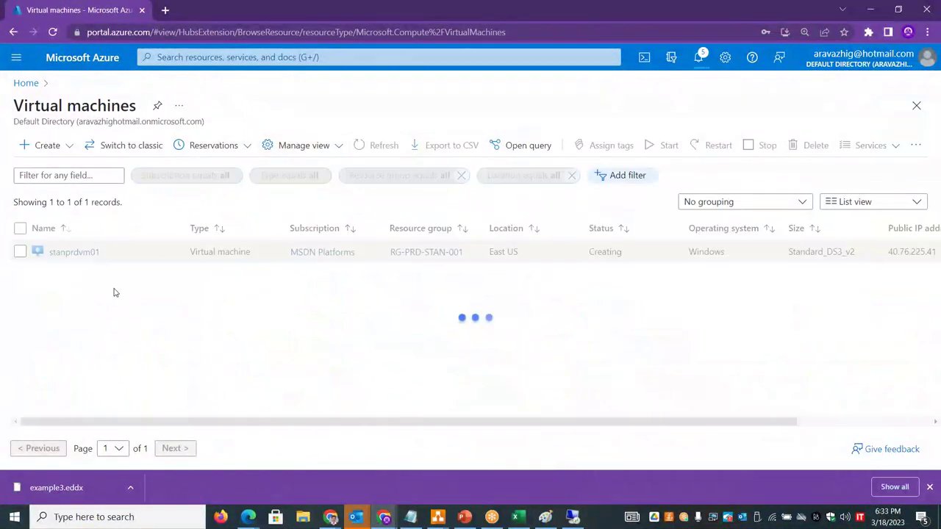
pyautogui.click(75, 274)
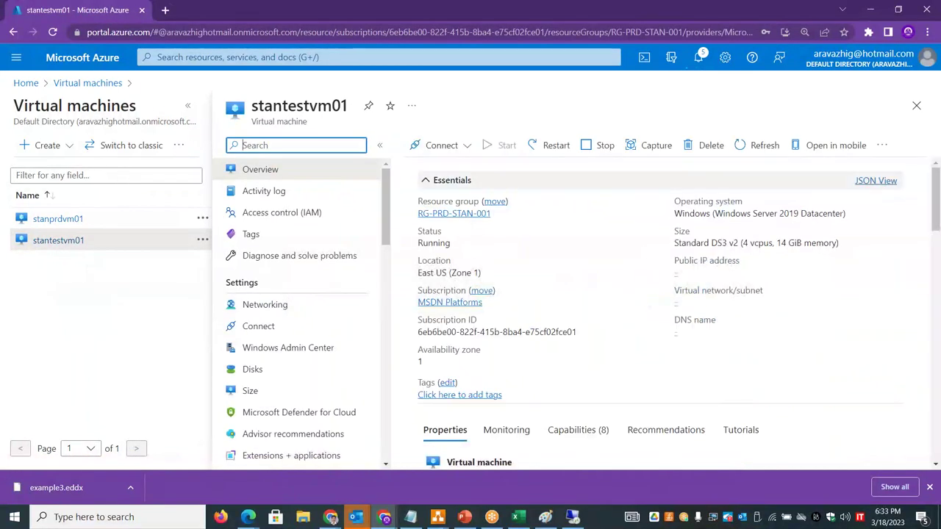
pyautogui.click(926, 91)
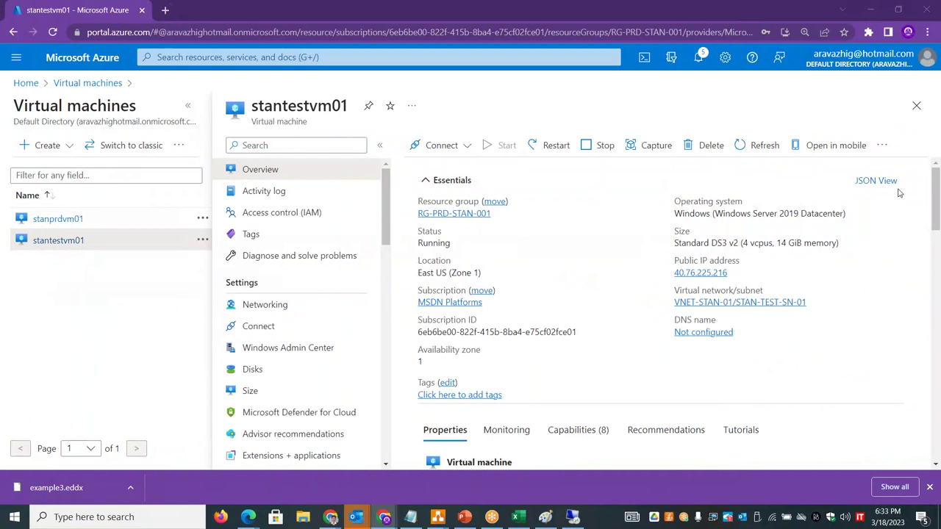
pyautogui.moveTo(675, 213); pyautogui.dragTo(939, 269)
pyautogui.click(919, 267)
pyautogui.scroll(-1, 936, 206)
pyautogui.moveTo(936, 206); pyautogui.dragTo(938, 257)
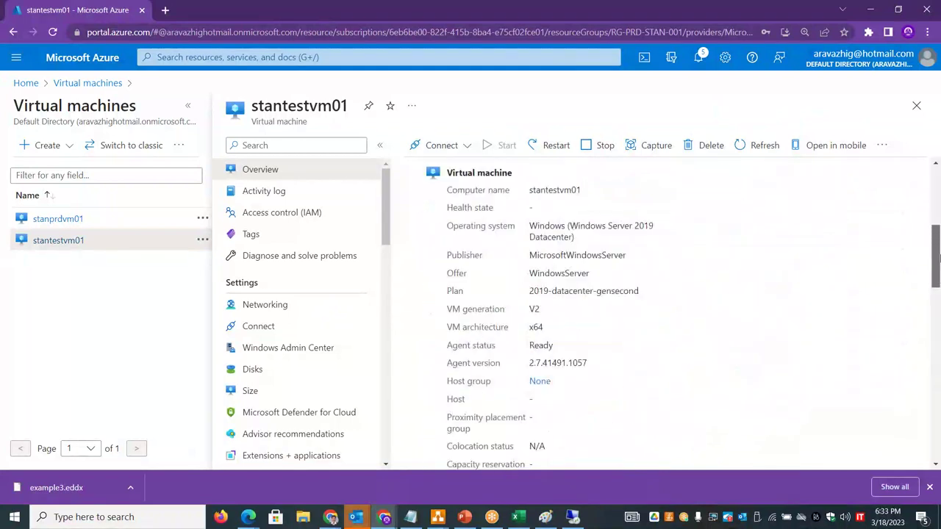
# - Copy the NIC public IP 40.76.225.216 from stantestvm01's Networking page
pyautogui.click(309, 305)
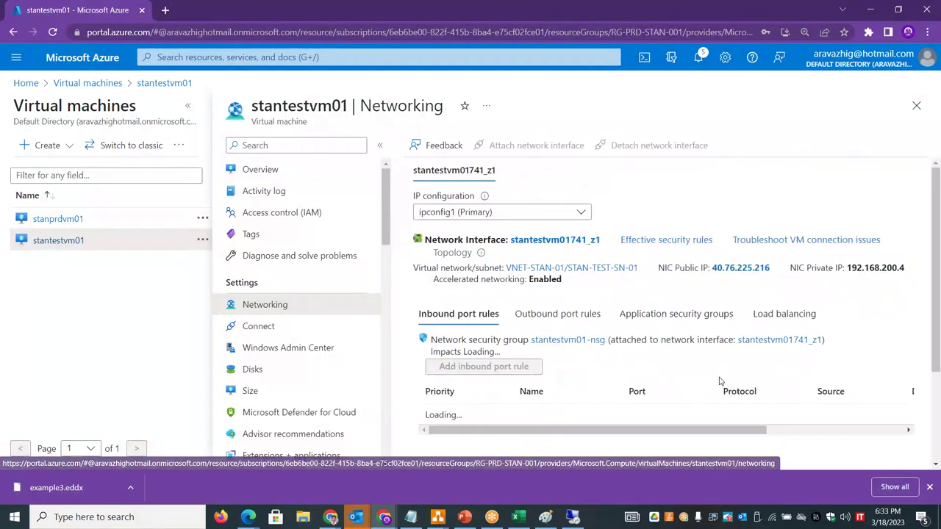
pyautogui.moveTo(879, 267); pyautogui.dragTo(844, 268)
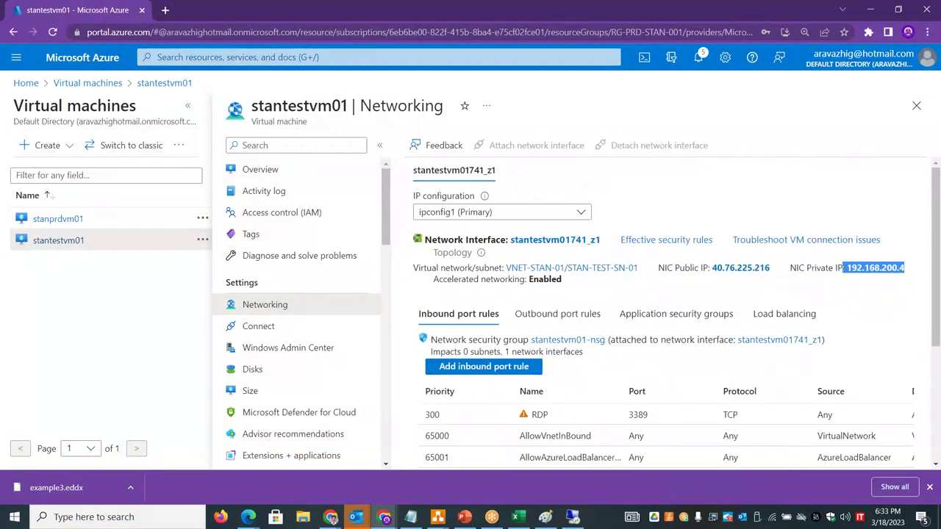
pyautogui.moveTo(774, 267); pyautogui.dragTo(711, 268)
pyautogui.hotkey('ctrl', 'c')
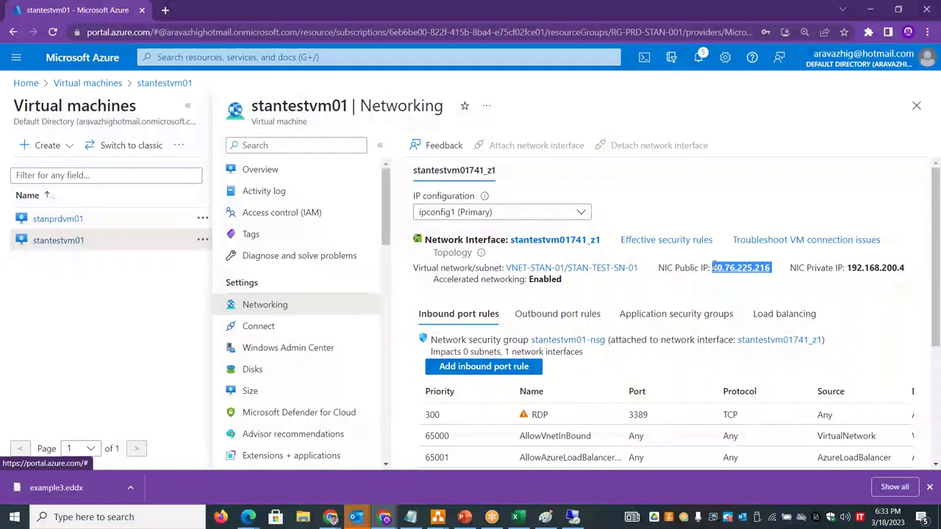
pyautogui.hotkey('alt', 'Tab')
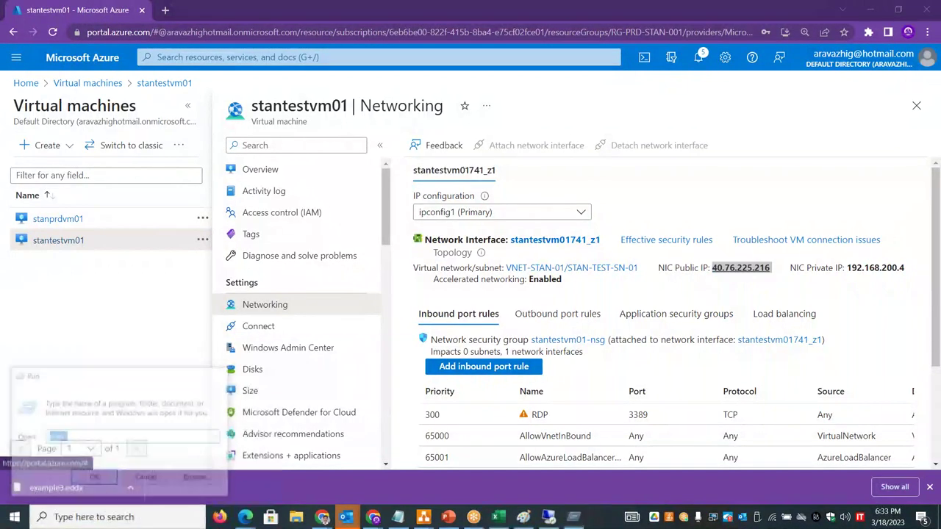
# - Start a Remote Desktop connection to 40.76.225.216 using a different account
pyautogui.hotkey('ctrl', 'v')
pyautogui.press('Return')
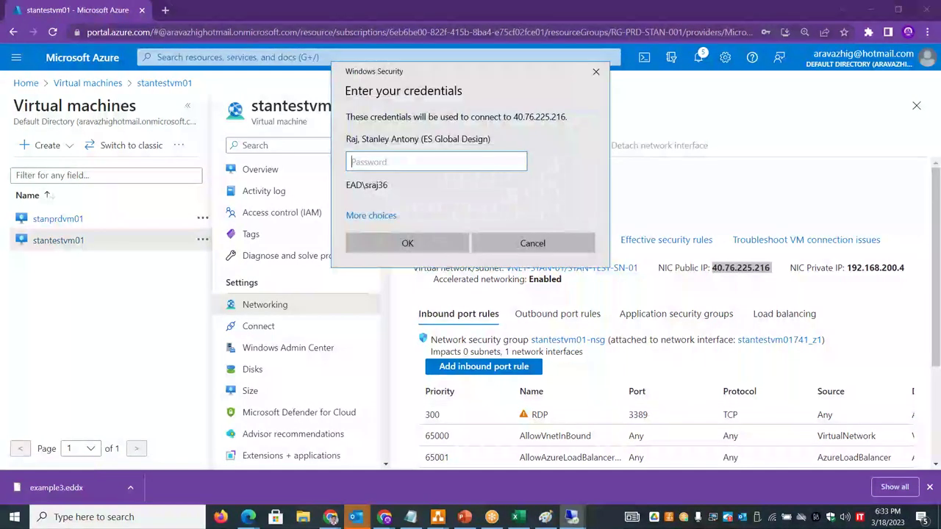
pyautogui.click(378, 215)
pyautogui.click(431, 272)
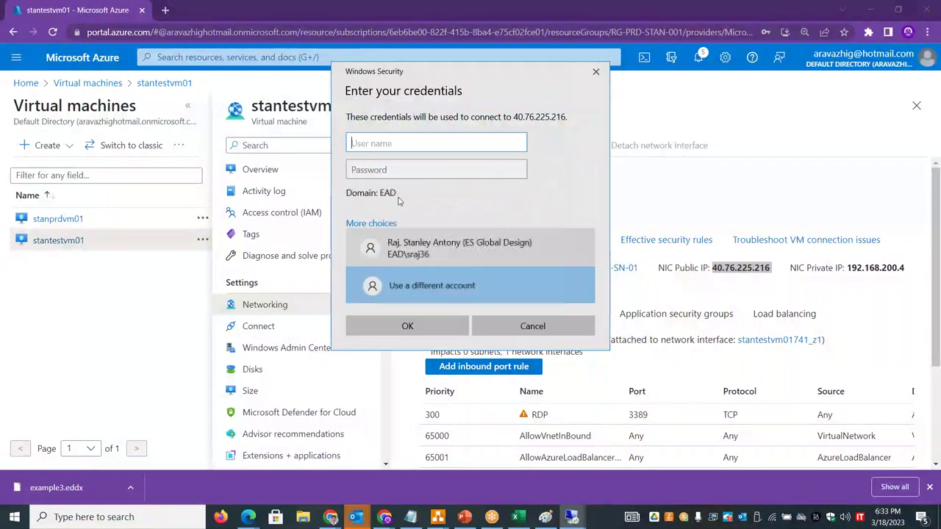
# - Sign in with the account's username and password, accept the certificate, and minimize the session
pyautogui.write('stan')
pyautogui.press('Tab')
pyautogui.write('***********')
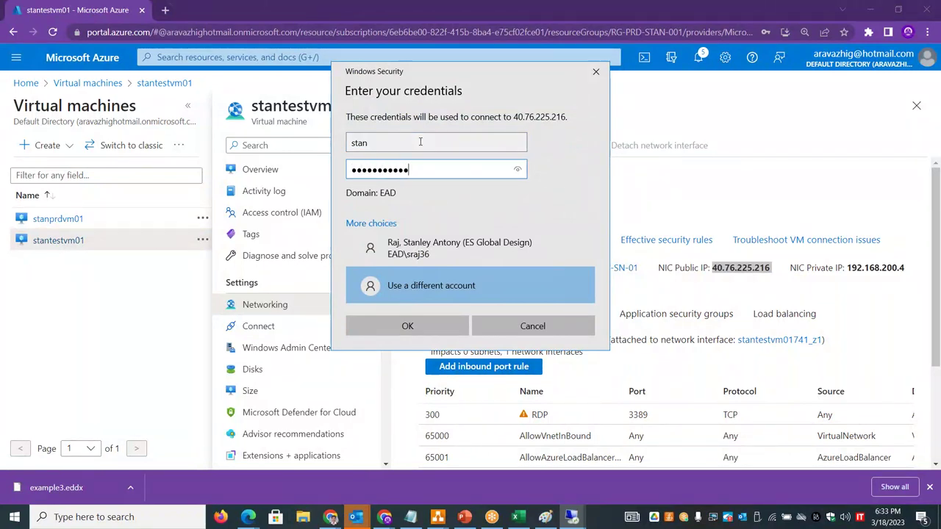
pyautogui.click(409, 326)
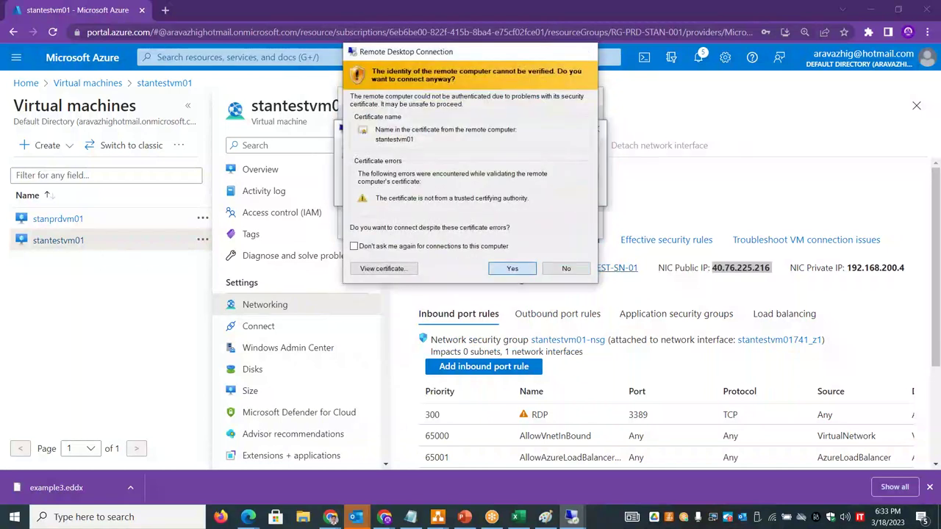
pyautogui.click(566, 268)
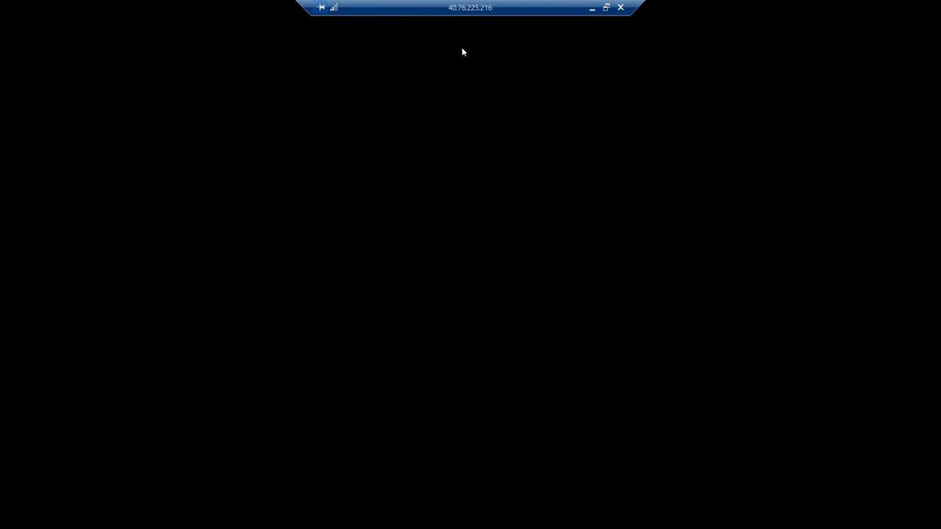
pyautogui.moveTo(507, 7); pyautogui.dragTo(402, 6)
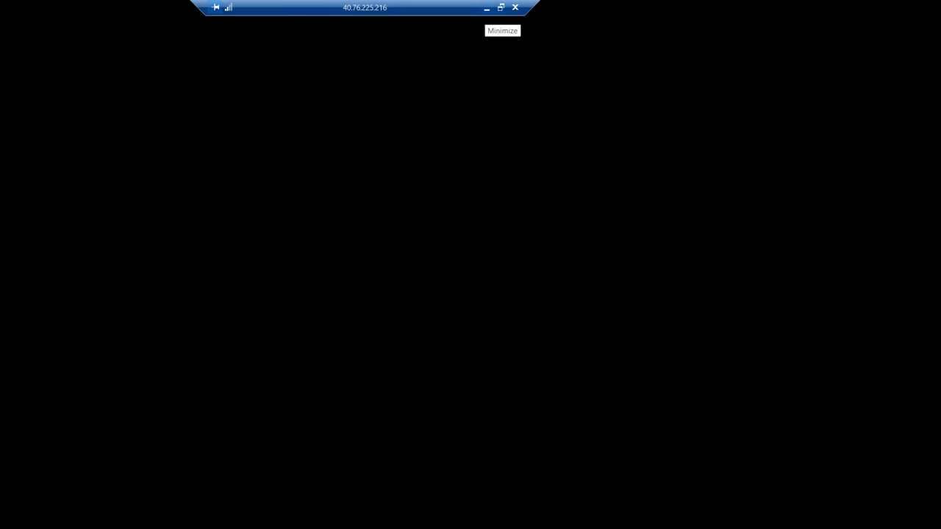
pyautogui.click(486, 7)
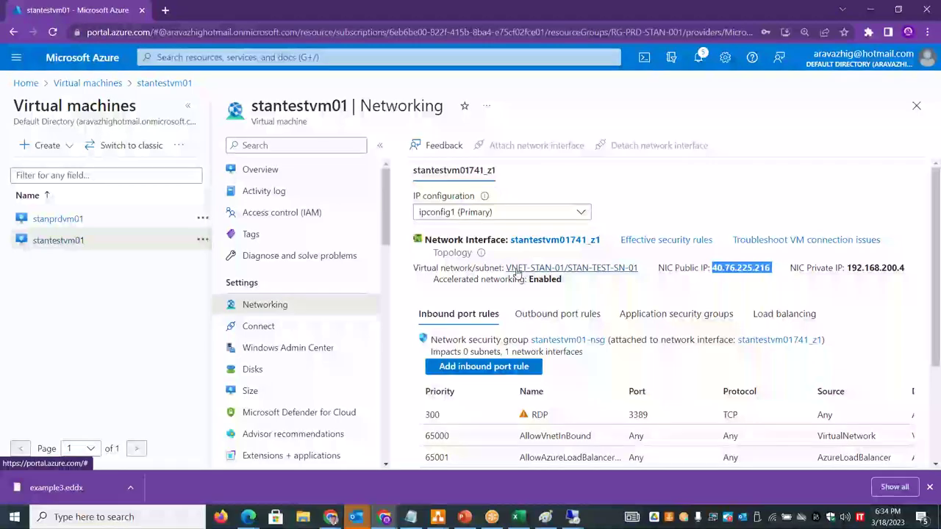
# - Open Virtual networks from Azure Home and select the VNET-STAN-01 name
pyautogui.hotkey('alt', 'Tab')
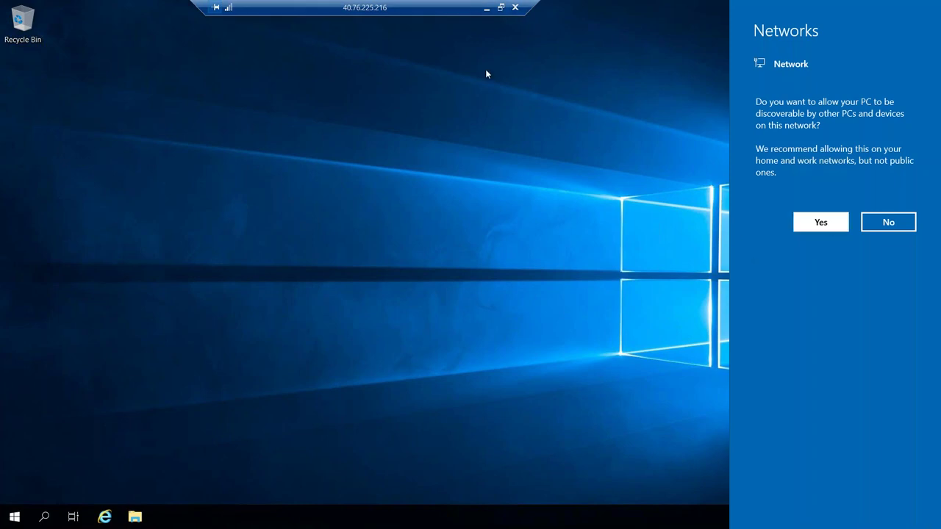
pyautogui.click(486, 7)
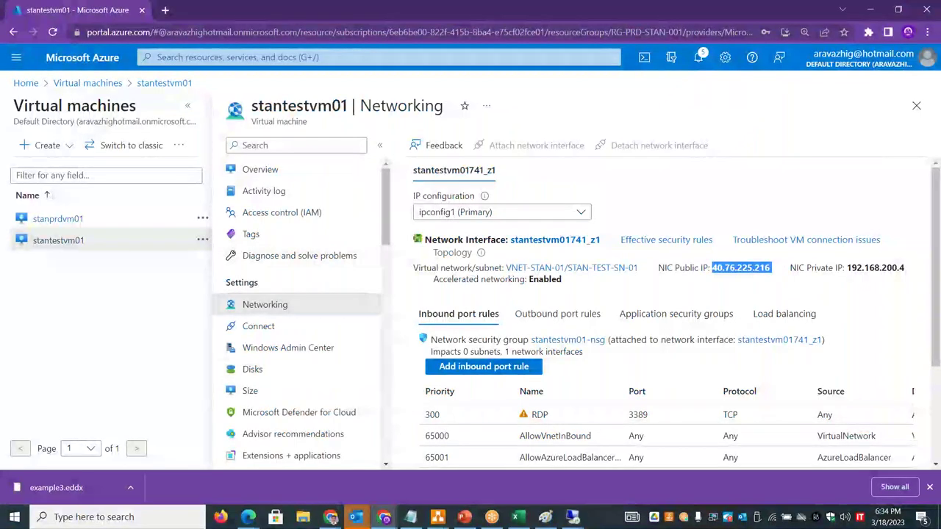
pyautogui.click(37, 84)
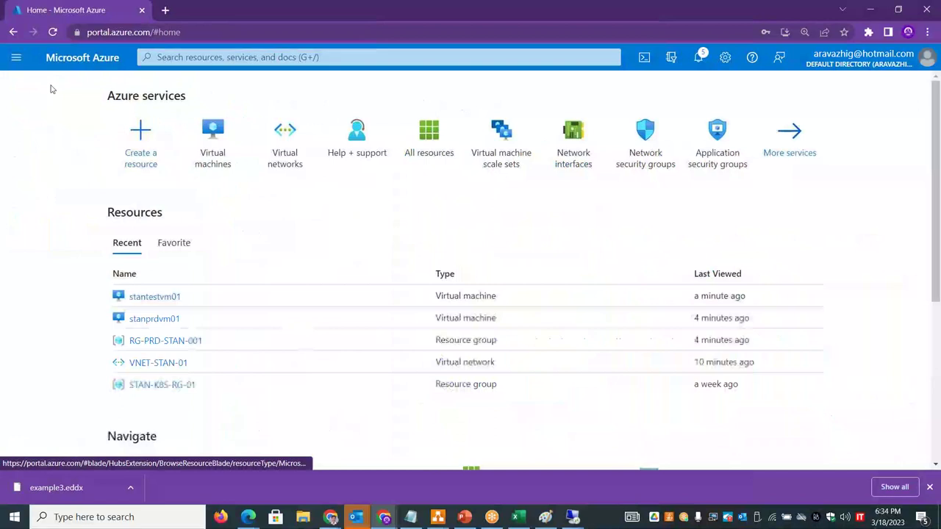
pyautogui.click(287, 147)
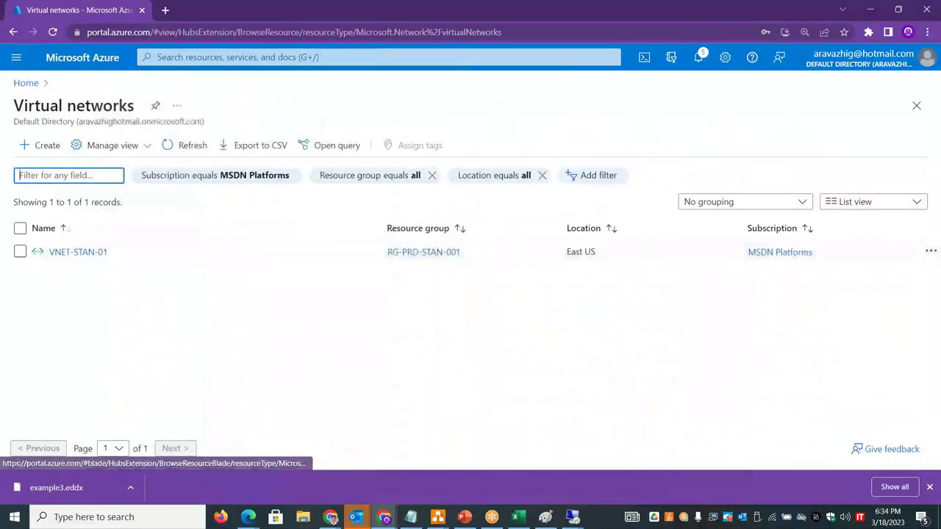
pyautogui.moveTo(118, 256); pyautogui.dragTo(53, 253)
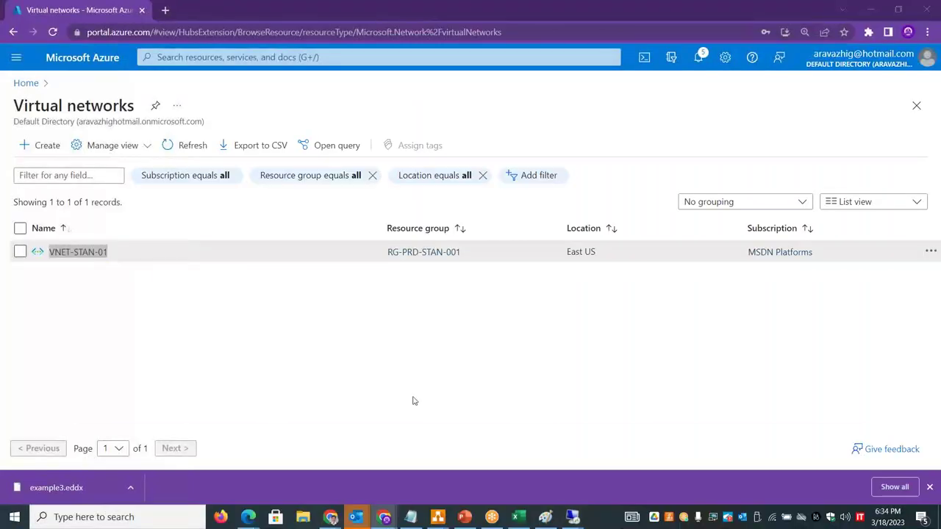
pyautogui.hotkey('alt', 'Tab')
pyautogui.hotkey('alt', 'Tab')
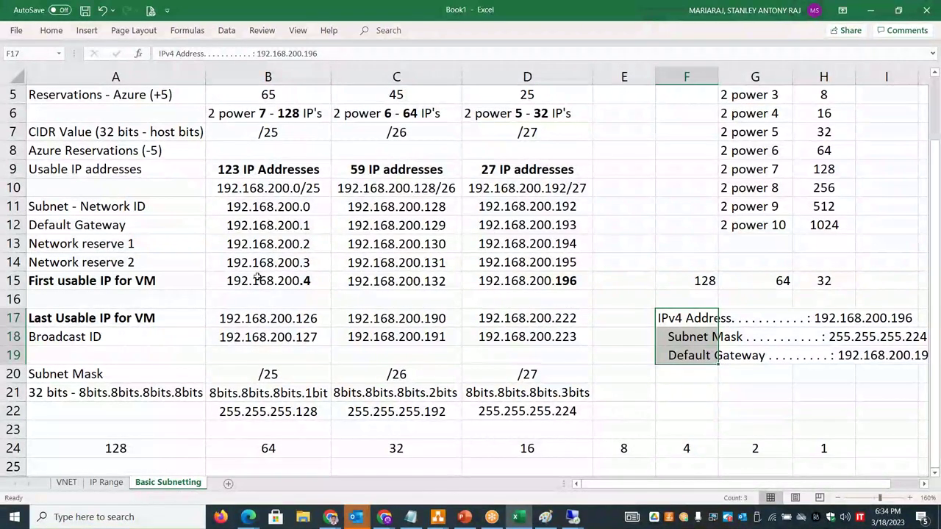
# - Select the /25 usable range B15:B17 (192.168.200.4 to 192.168.200.126), then return to the server
pyautogui.moveTo(257, 278); pyautogui.dragTo(263, 318)
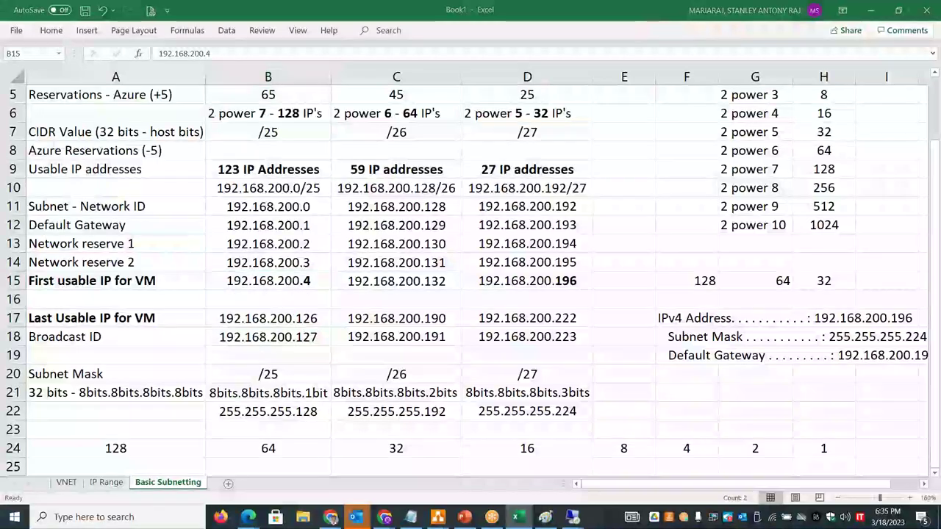
pyautogui.hotkey('alt', 'Tab')
pyautogui.hotkey('alt', 'Tab')
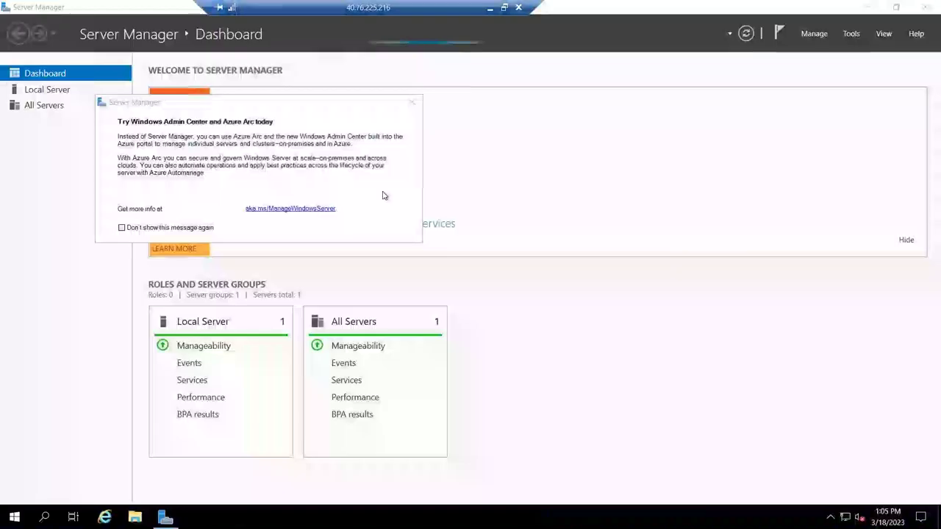
# - Dismiss the Windows Admin Center pop-up and launch an administrator command prompt
pyautogui.click(414, 104)
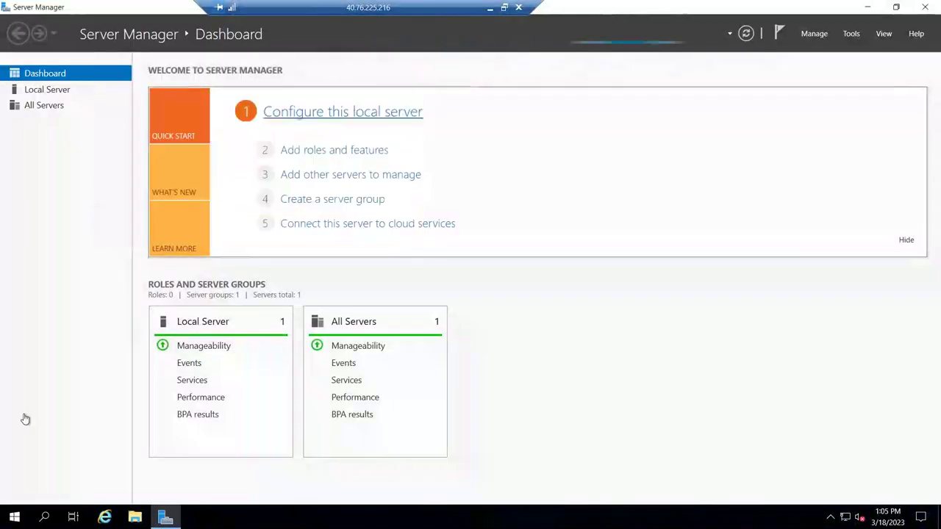
pyautogui.rightClick(28, 508)
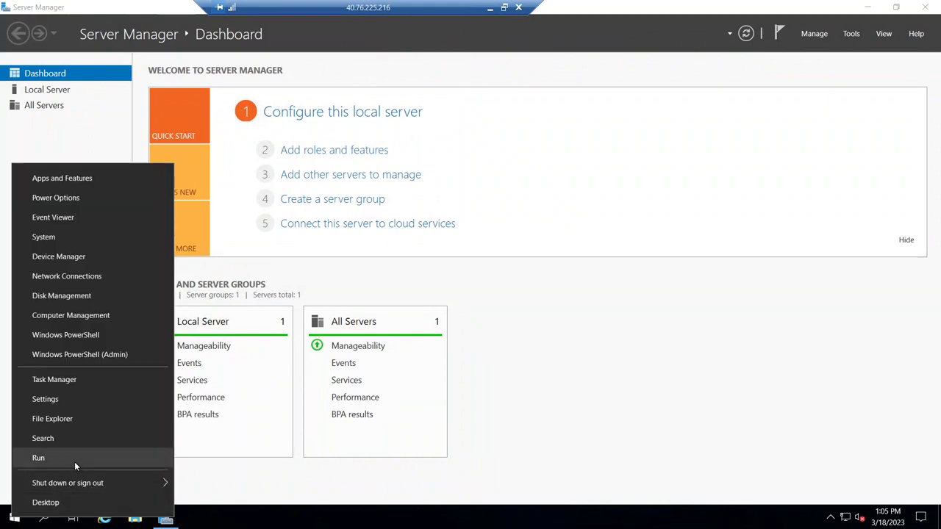
pyautogui.click(74, 462)
pyautogui.write('cmd')
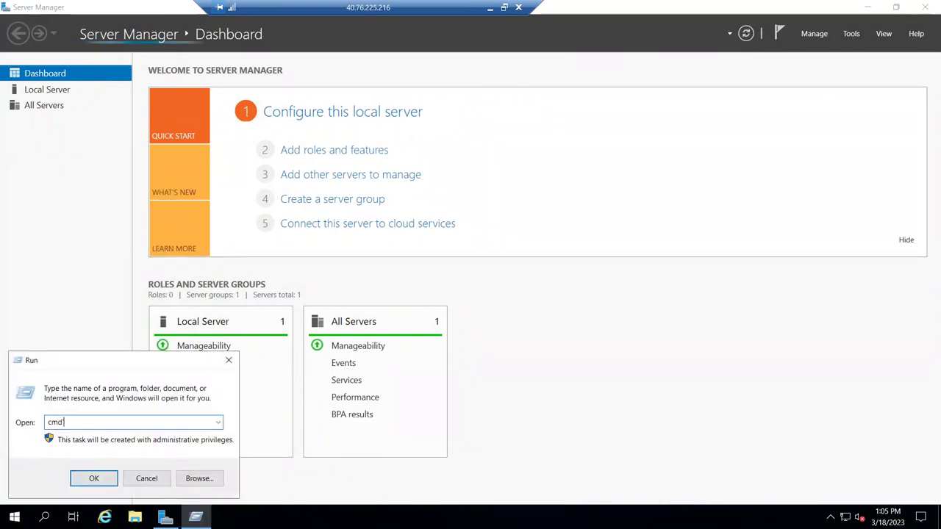
pyautogui.press('Return')
# - Run ipconfig and mark the IPv4 address 192.168.200.4 with mask 255.255.255.128
pyautogui.write('ipconfig')
pyautogui.press('Return')
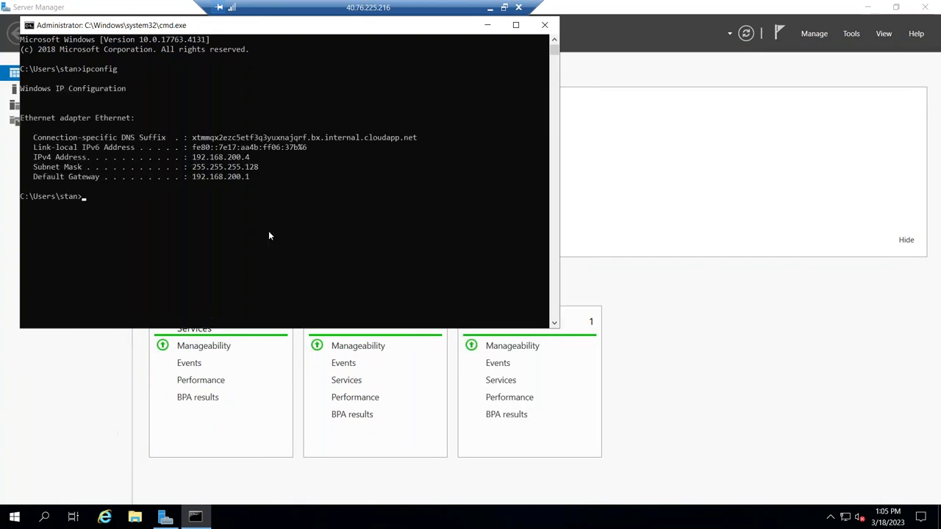
pyautogui.moveTo(227, 157); pyautogui.dragTo(246, 175)
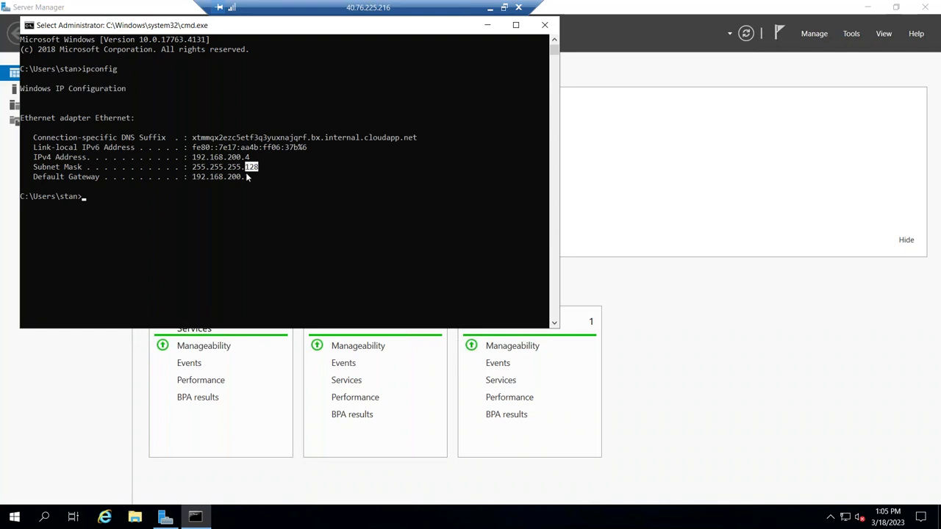
pyautogui.click(488, 7)
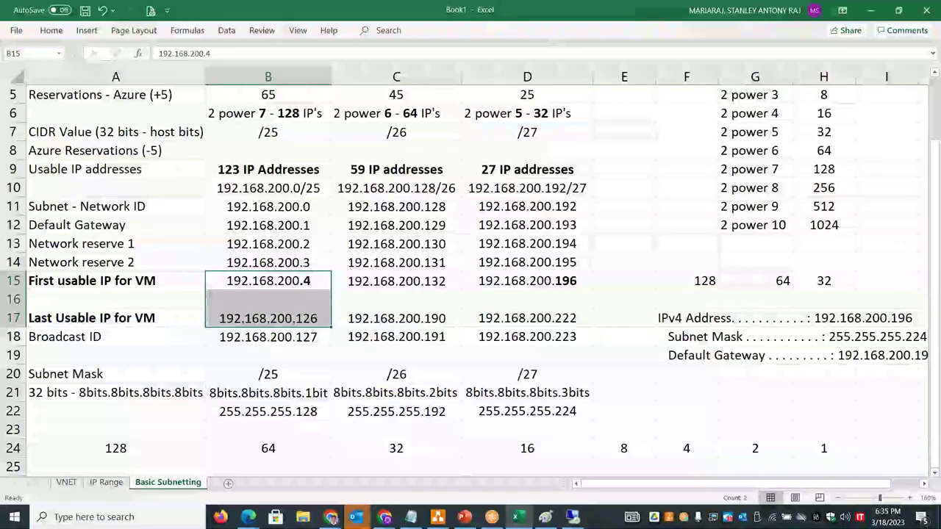
pyautogui.doubleClick(306, 225)
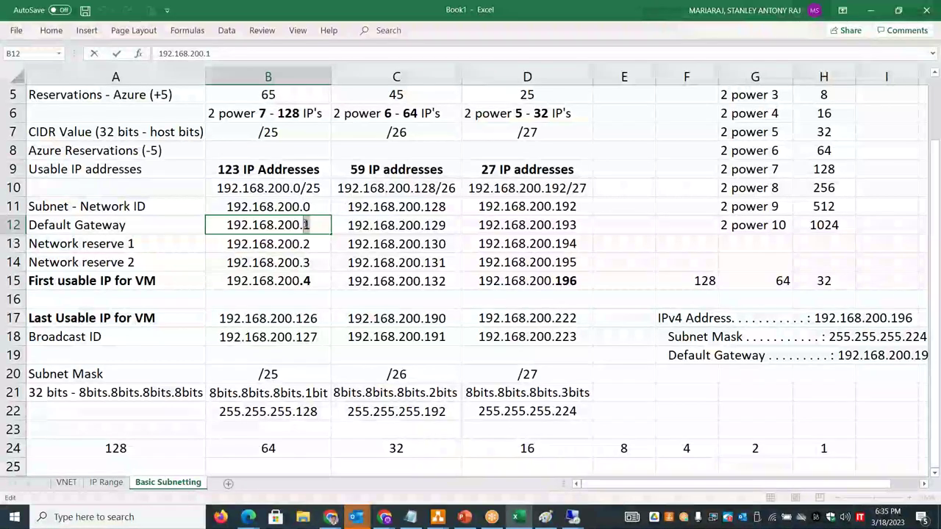
pyautogui.doubleClick(318, 412)
pyautogui.moveTo(318, 411); pyautogui.dragTo(295, 413)
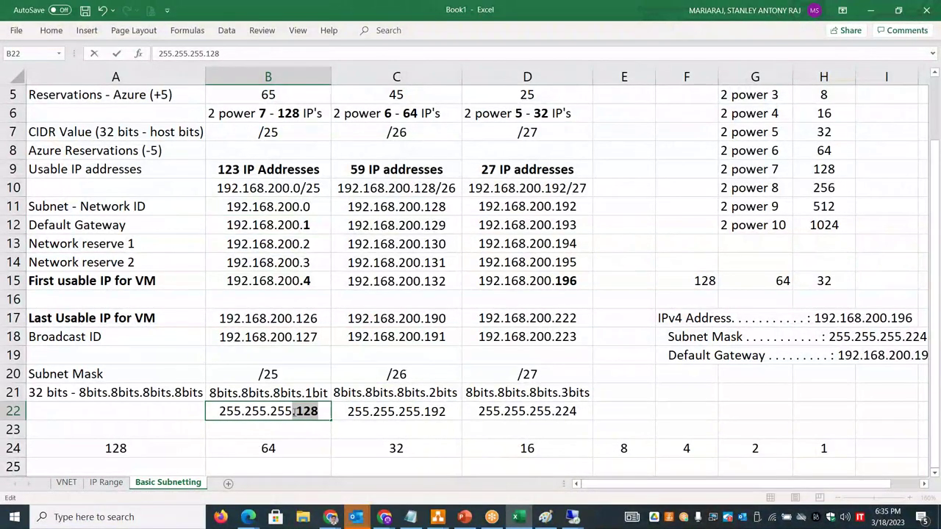
pyautogui.hotkey('alt', 'Tab')
pyautogui.click(319, 209)
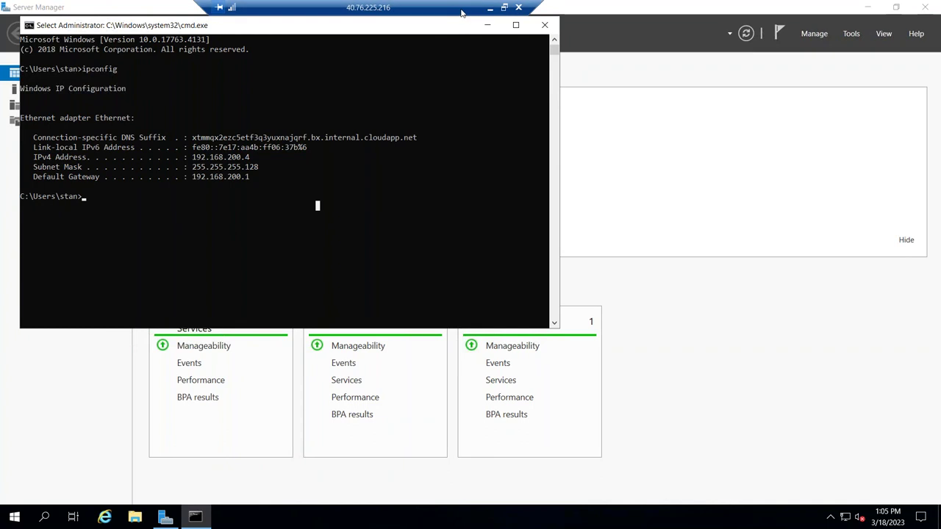
pyautogui.click(491, 9)
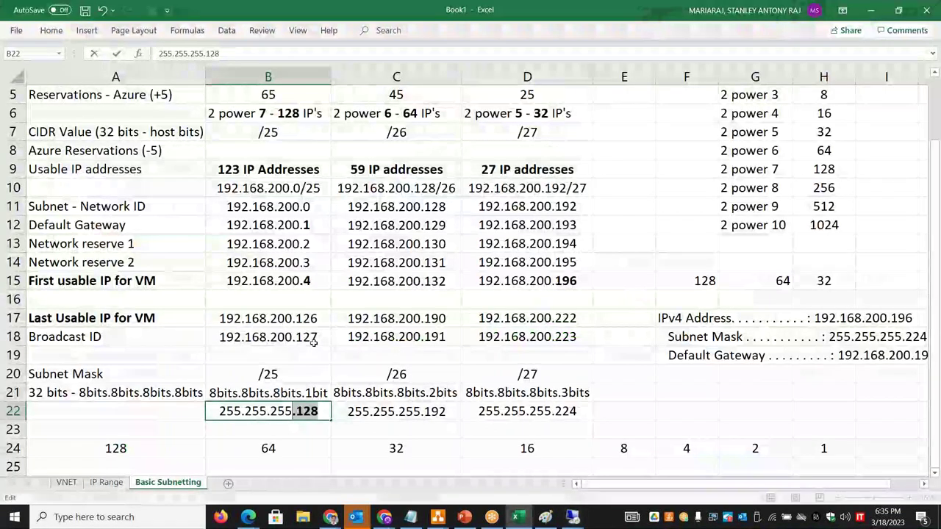
pyautogui.click(311, 287)
pyautogui.moveTo(307, 310); pyautogui.dragTo(308, 311)
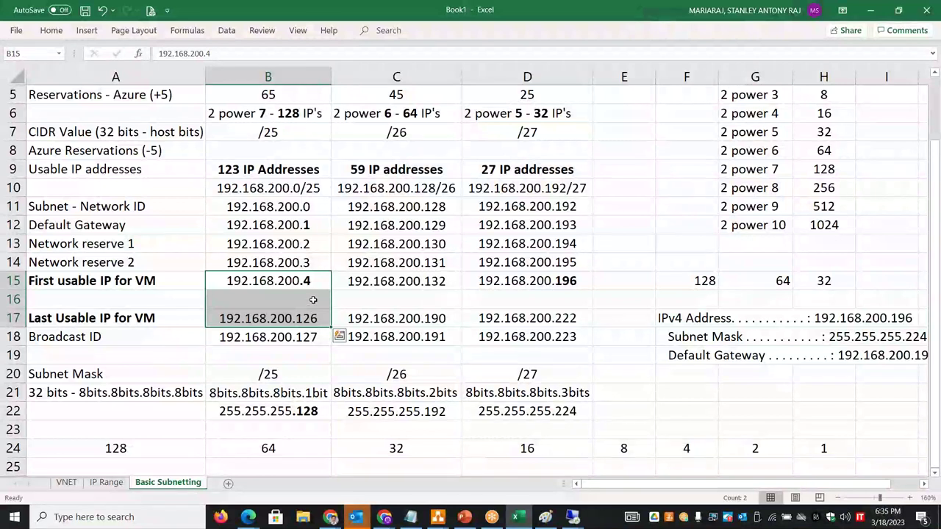
pyautogui.hotkey('alt', 'Tab')
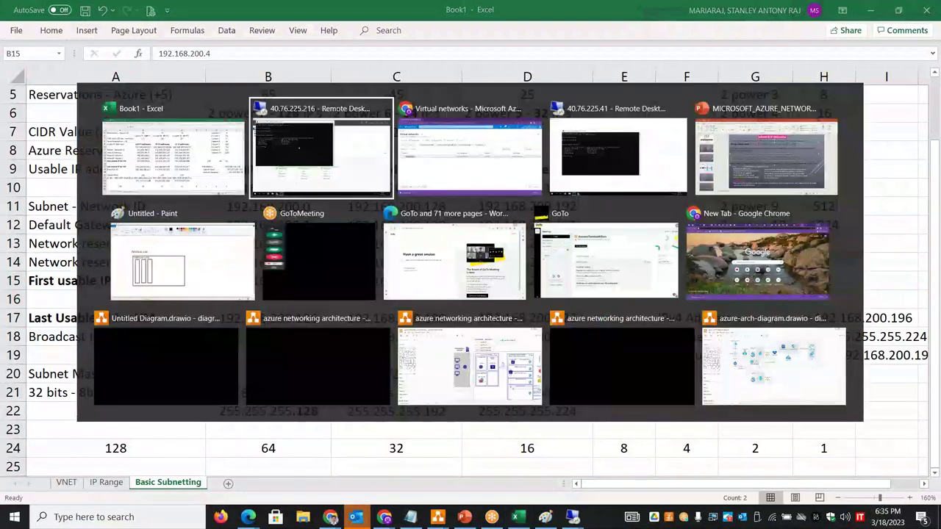
# - Open stantestvm01's Networking page from the Virtual machines list
pyautogui.hotkey('alt', 'Tab')
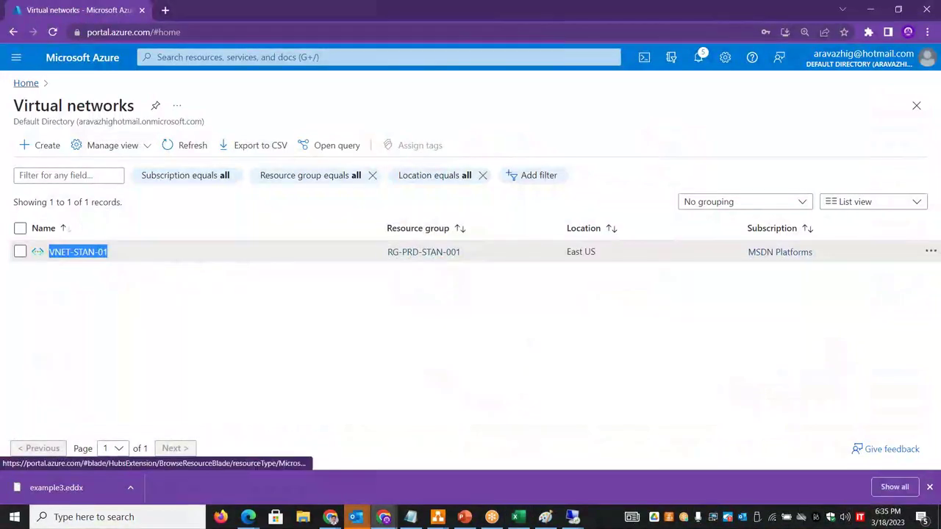
pyautogui.click(301, 161)
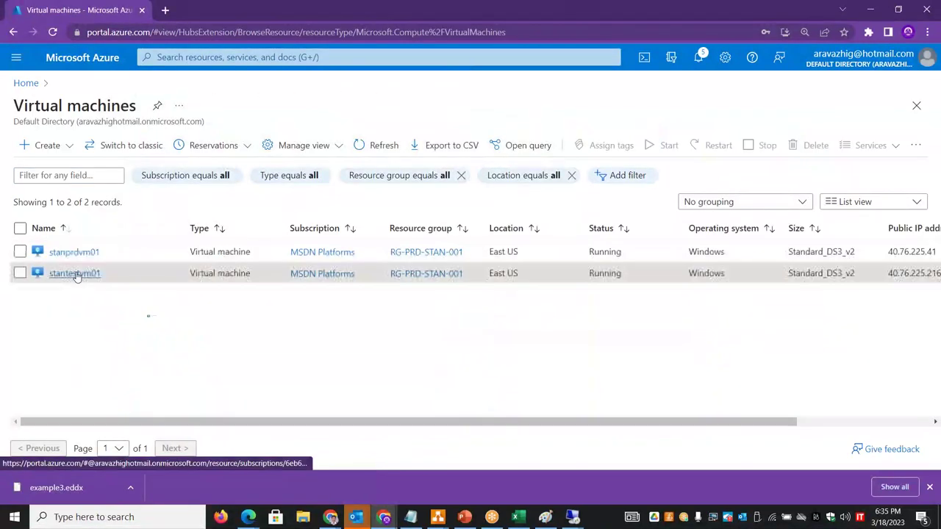
pyautogui.click(74, 273)
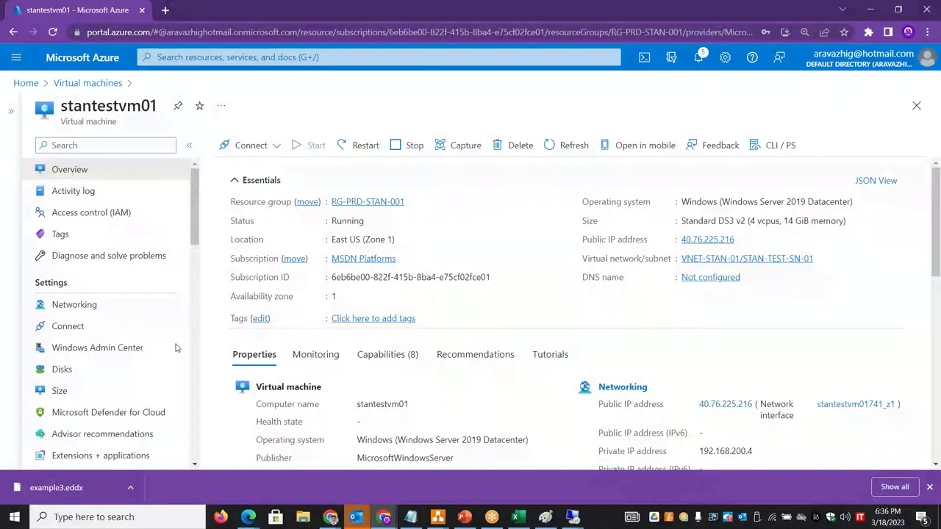
pyautogui.click(109, 308)
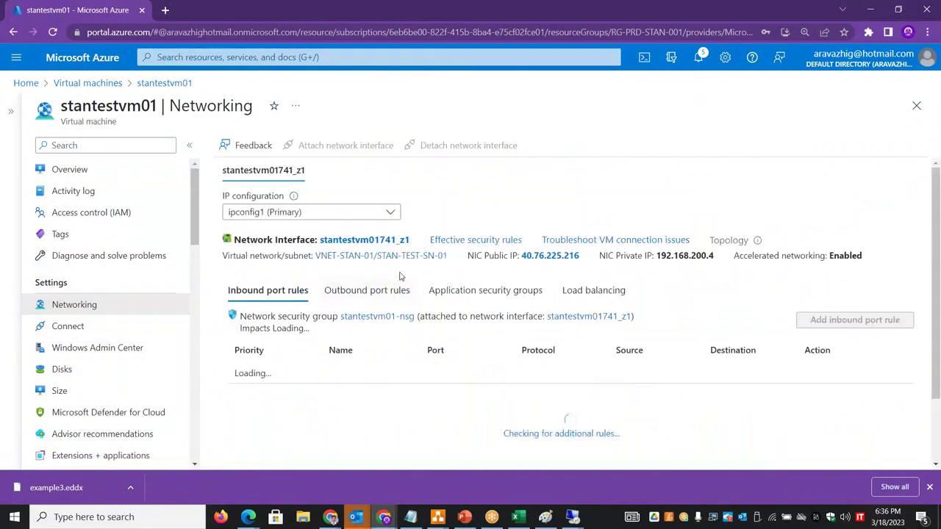
# - Open ipconfig1 under IP configurations of NIC stantestvm01741_z1
pyautogui.click(351, 244)
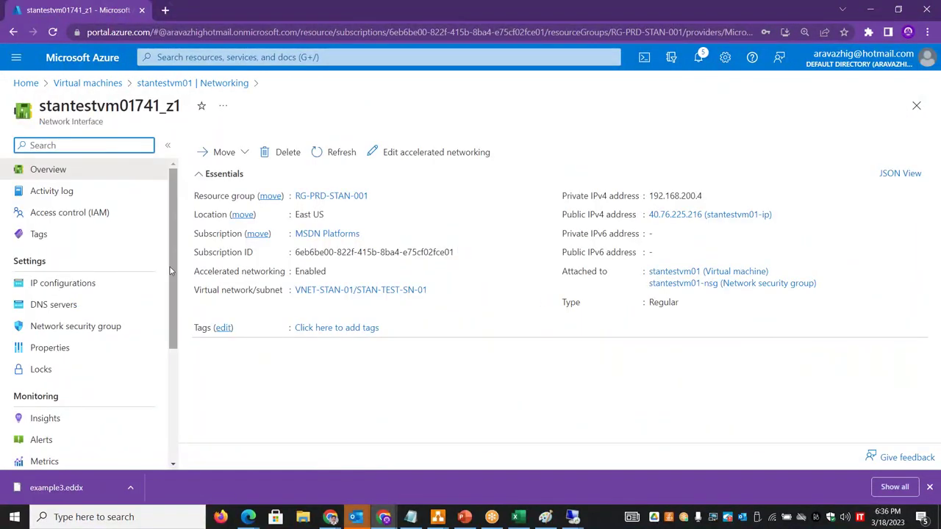
pyautogui.click(108, 287)
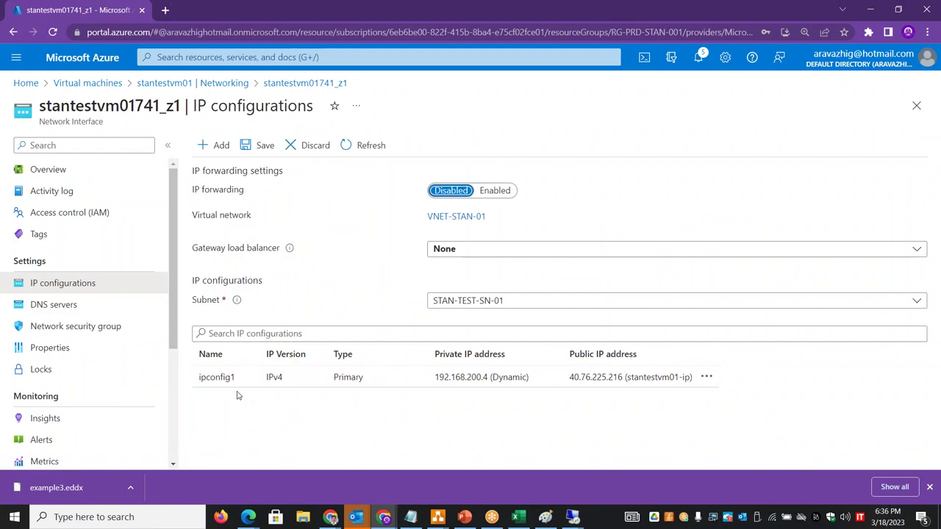
pyautogui.moveTo(237, 377); pyautogui.dragTo(198, 382)
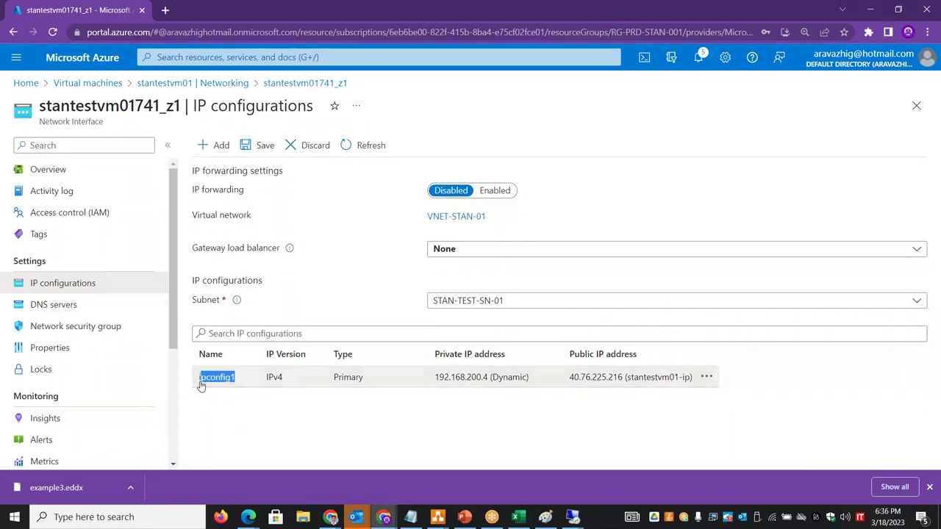
pyautogui.click(707, 376)
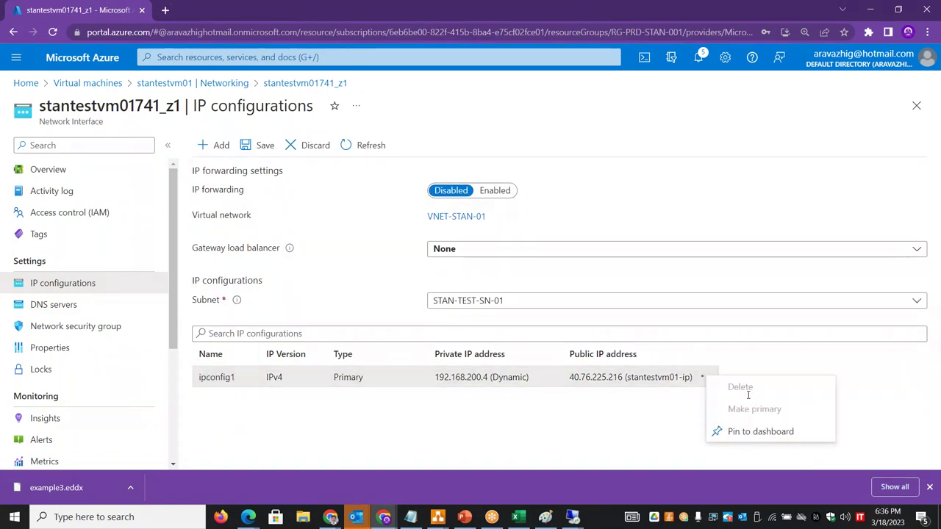
pyautogui.click(524, 380)
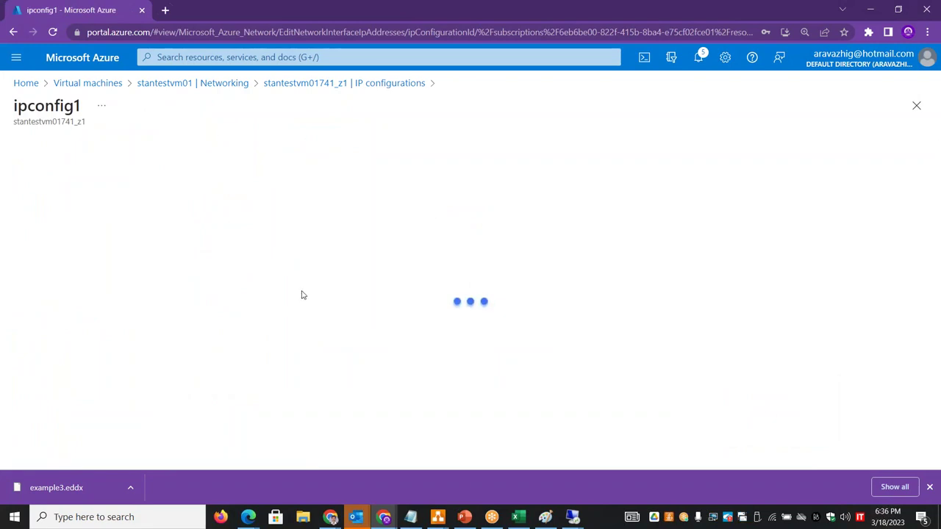
# - Set ipconfig1's private IP to Static 192.168.200.100 and select the VM restart warning text
pyautogui.click(81, 344)
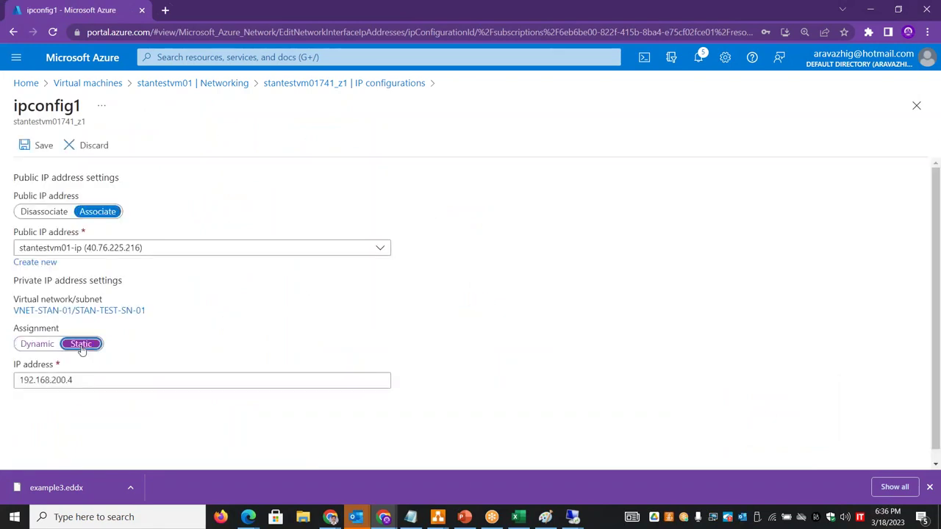
pyautogui.click(71, 380)
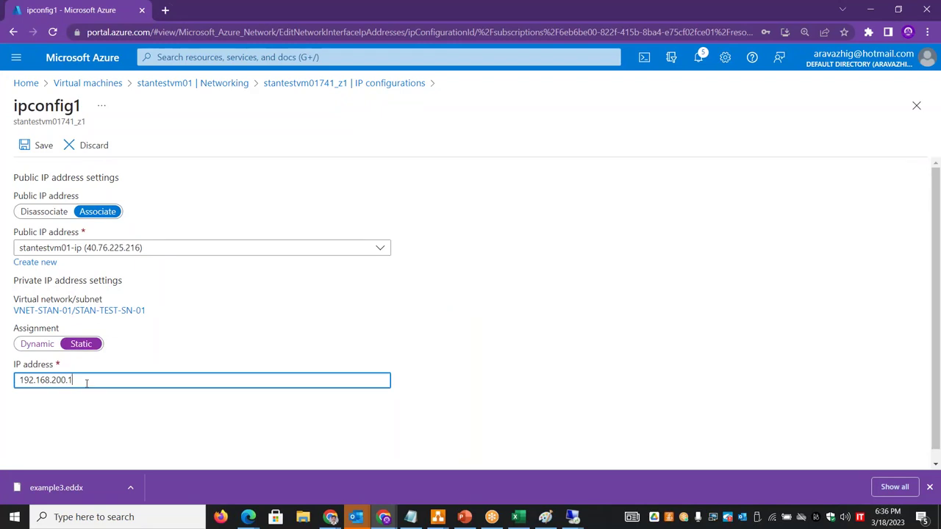
pyautogui.write('00')
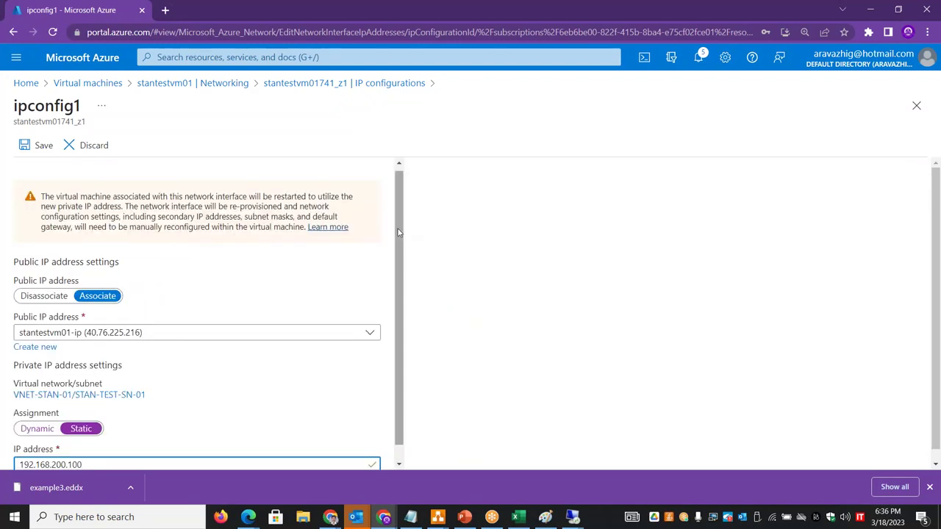
pyautogui.scroll(-1, 135, 206)
pyautogui.moveTo(40, 191); pyautogui.dragTo(286, 222)
pyautogui.hotkey('ctrl', 'c')
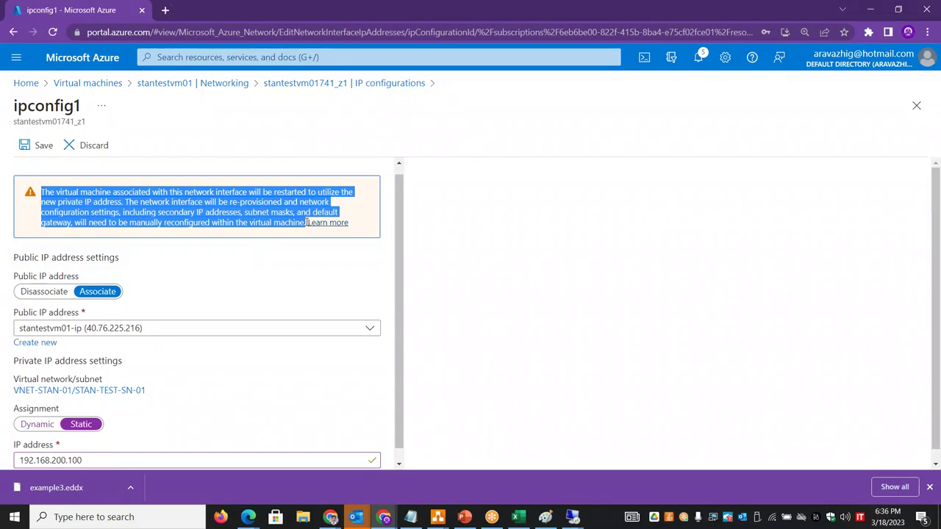
pyautogui.hotkey('alt', 'Tab')
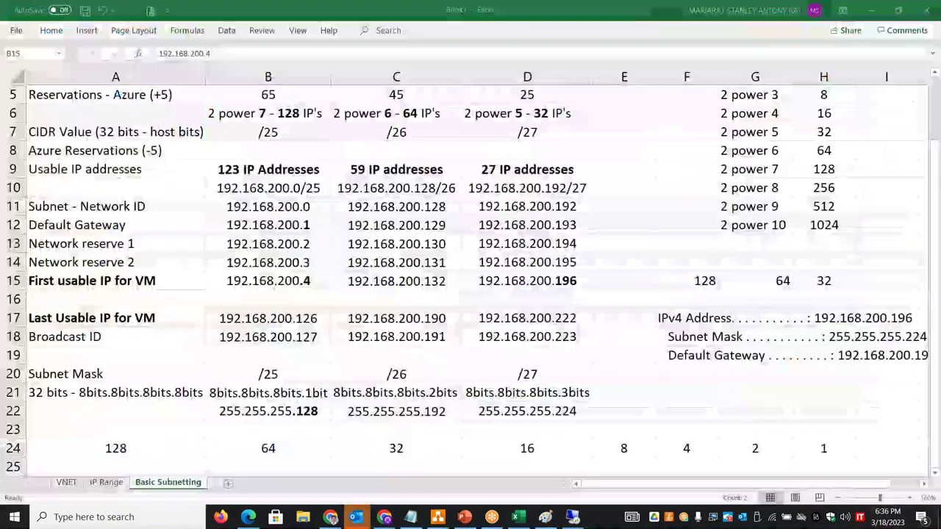
# - Add a new worksheet named 'Network change'
pyautogui.click(257, 484)
pyautogui.doubleClick(223, 482)
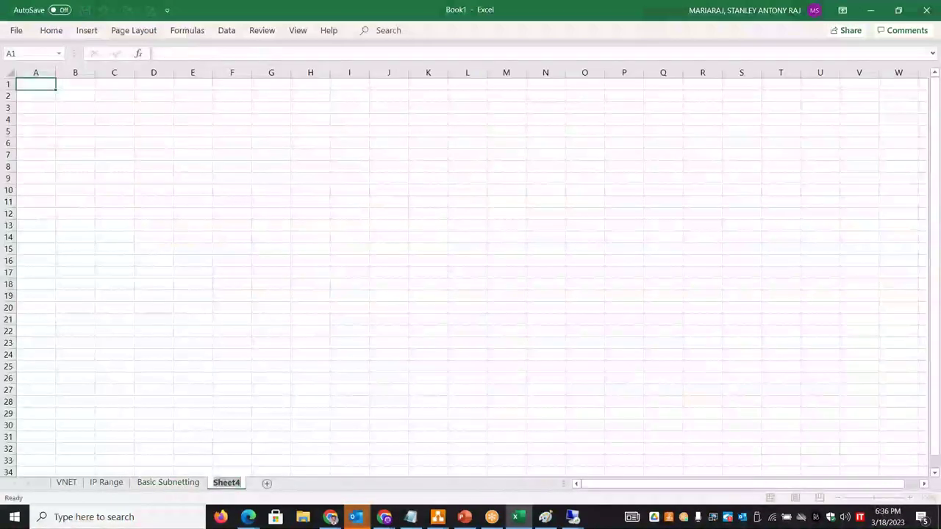
pyautogui.write('Network')
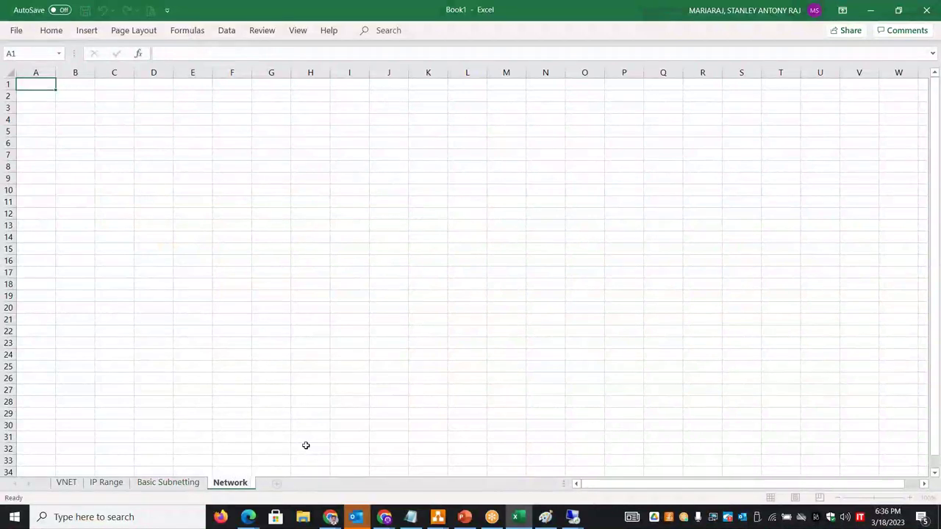
pyautogui.write(' changes')
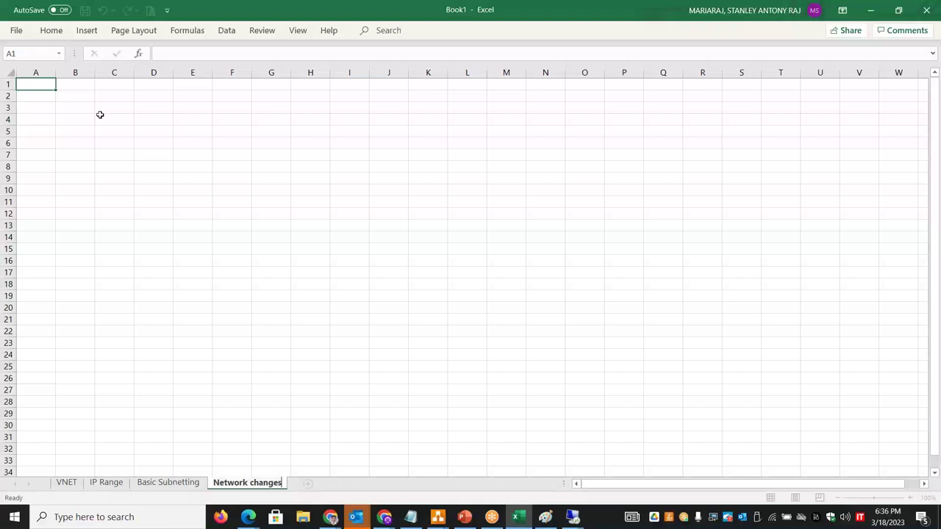
# - Paste the restart warning into B1 and move its second sentence into B2
pyautogui.doubleClick(87, 87)
pyautogui.hotkey('ctrl', 'v')
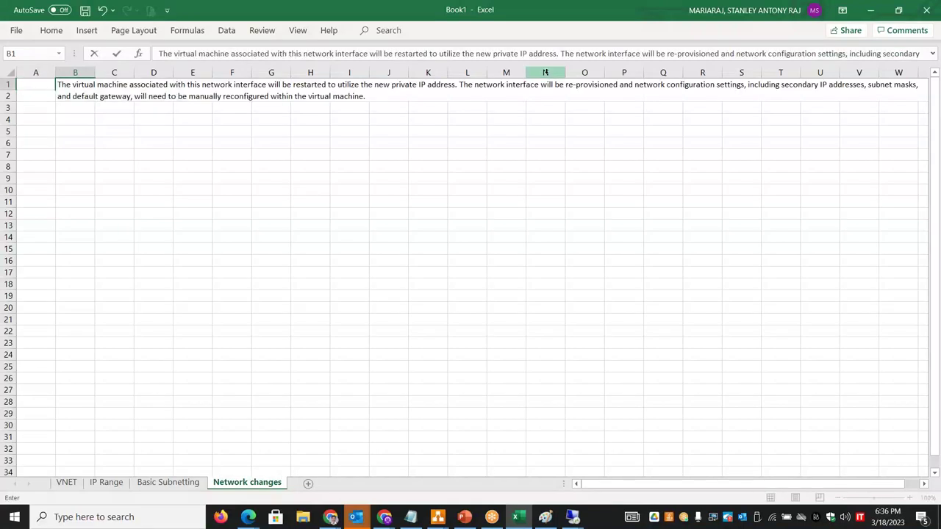
pyautogui.moveTo(461, 84); pyautogui.dragTo(508, 124)
pyautogui.hotkey('ctrl', 'c')
pyautogui.press('BackSpace')
pyautogui.click(80, 95)
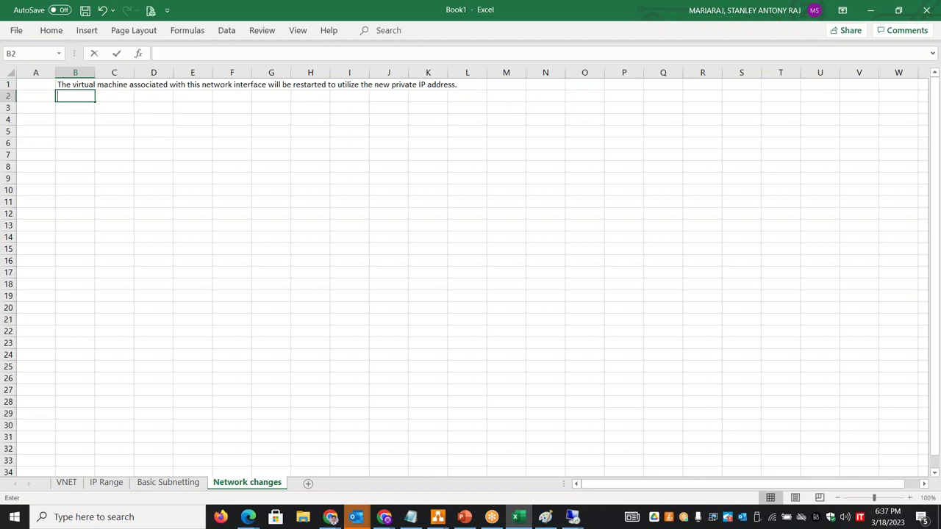
pyautogui.hotkey('ctrl', 'v')
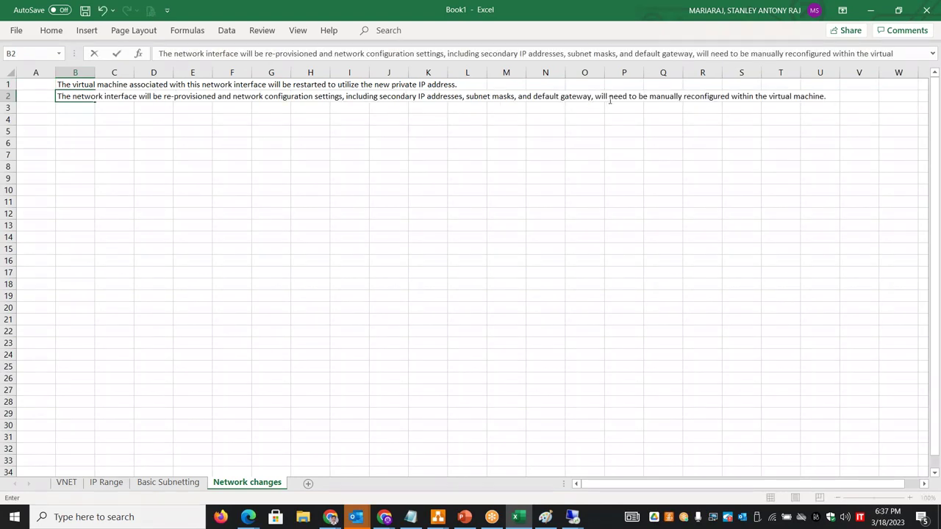
pyautogui.click(428, 167)
# - Widen column B, adjust the B1:B2 font size, and zoom the sheet to 130%
pyautogui.moveTo(95, 77); pyautogui.dragTo(501, 72)
pyautogui.moveTo(210, 84); pyautogui.dragTo(168, 94)
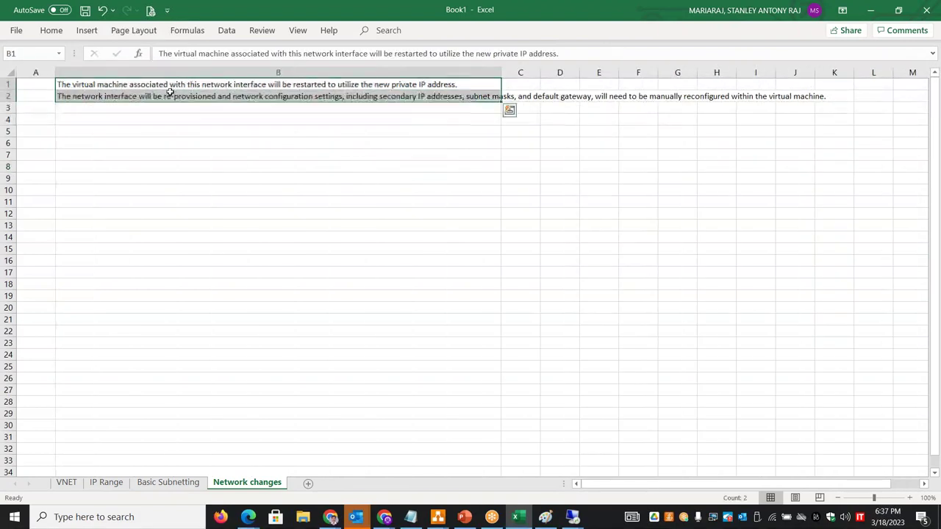
pyautogui.click(53, 32)
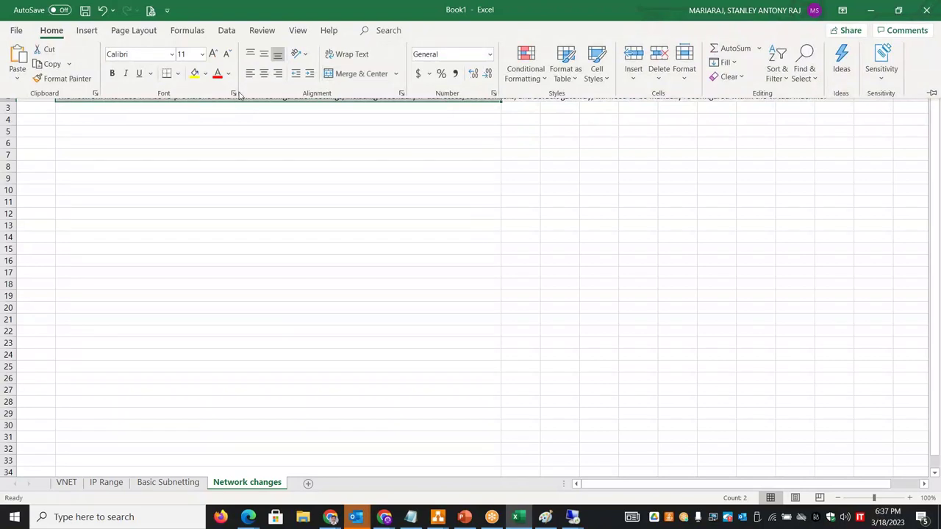
pyautogui.click(213, 54)
pyautogui.click(213, 54)
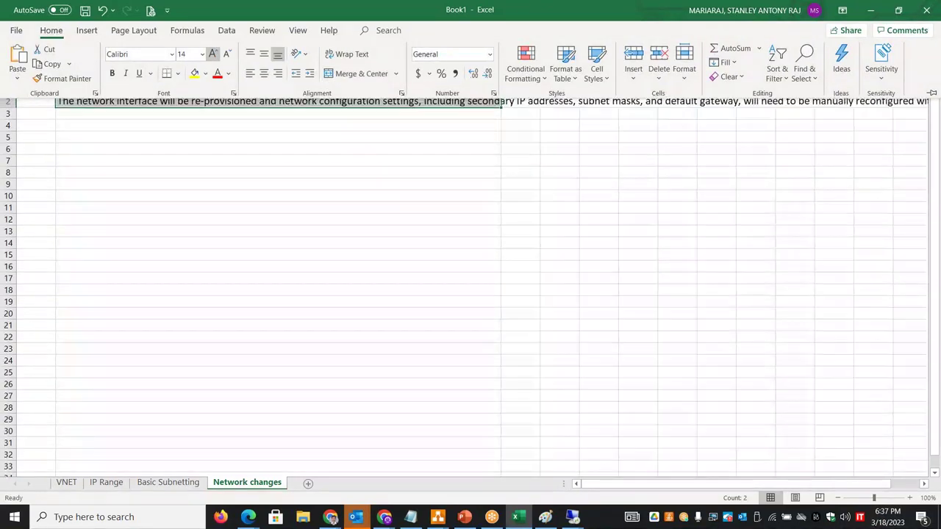
pyautogui.click(286, 245)
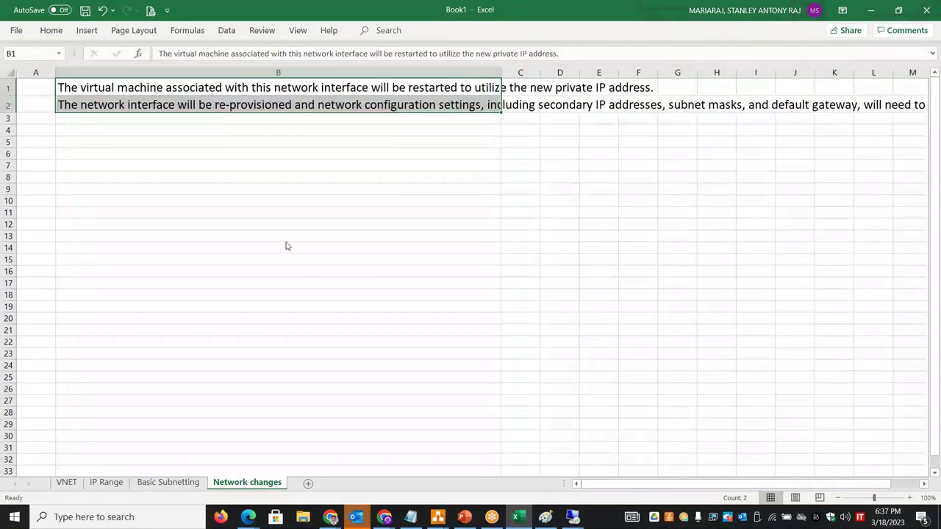
pyautogui.click(911, 499)
pyautogui.click(911, 499)
pyautogui.click(911, 499)
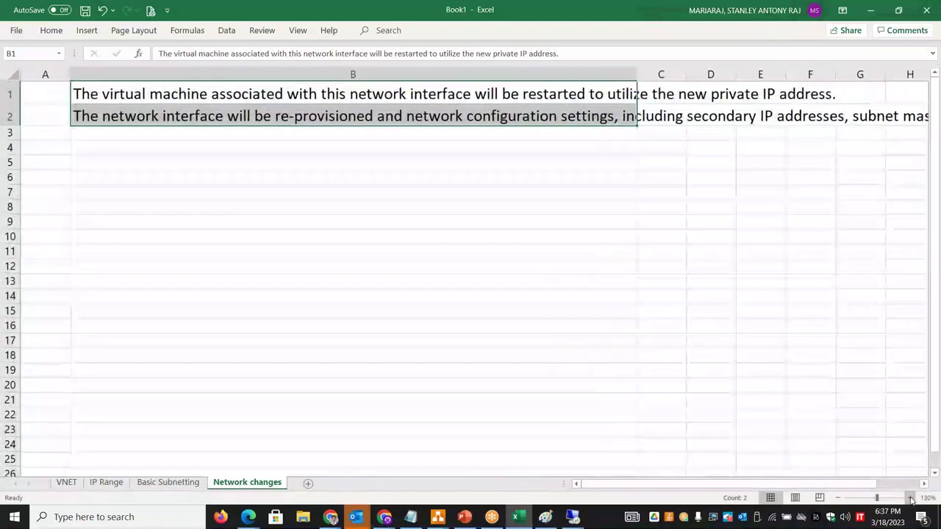
pyautogui.click(51, 31)
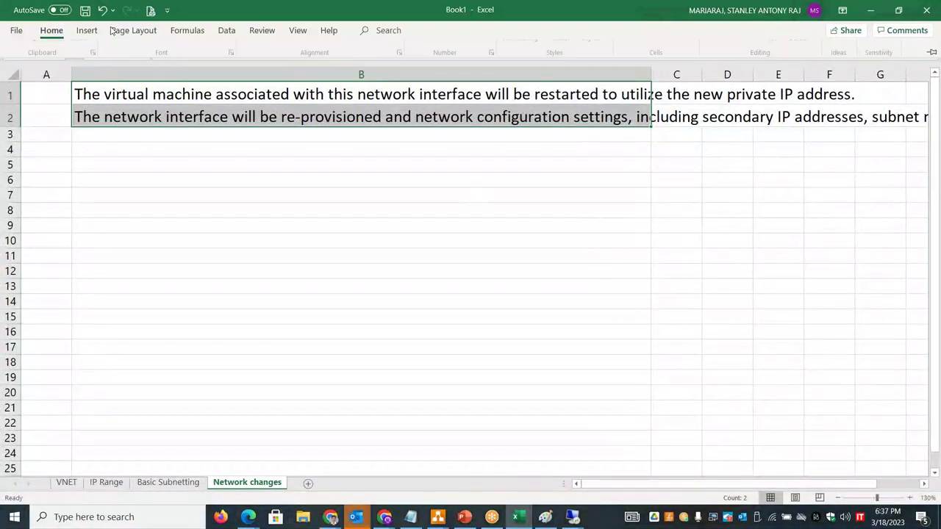
pyautogui.click(228, 56)
pyautogui.click(227, 56)
pyautogui.click(228, 56)
pyautogui.click(228, 56)
# - Restore the reconnecting 40.76.225.216 RDP session, then bring up the 40.76.225.41 session
pyautogui.hotkey('alt', 'Tab')
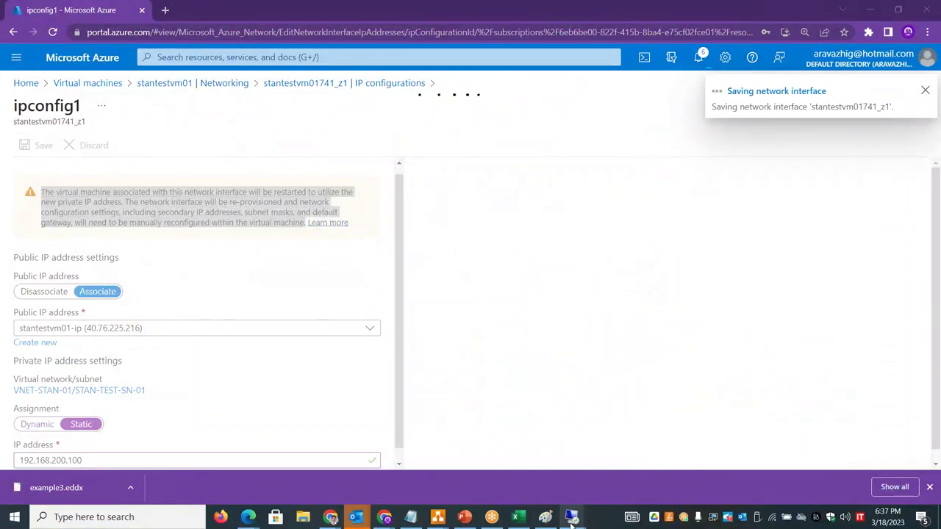
pyautogui.moveTo(573, 517)
pyautogui.moveTo(536, 477)
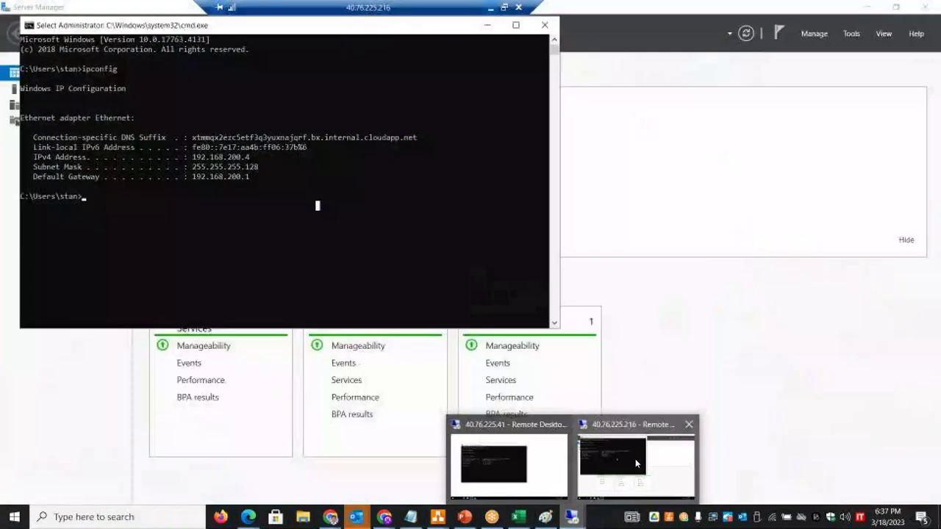
pyautogui.click(635, 459)
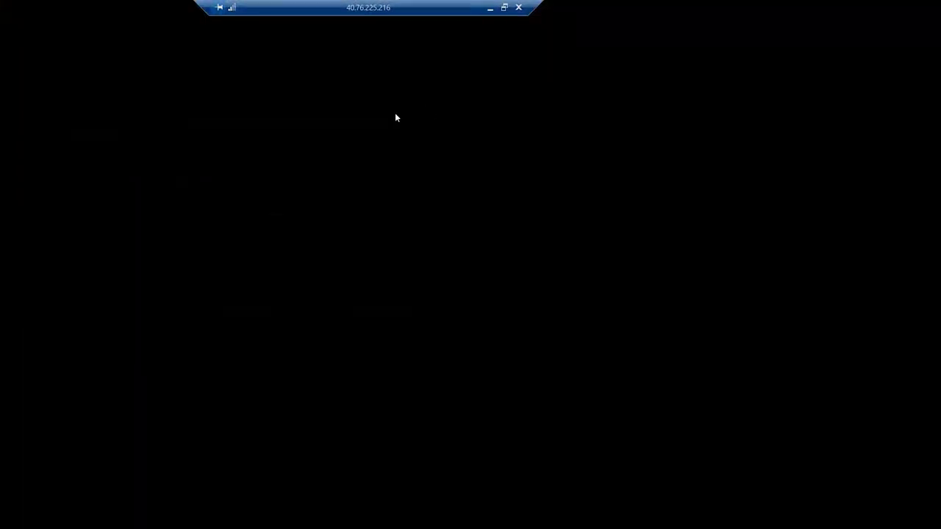
pyautogui.click(505, 10)
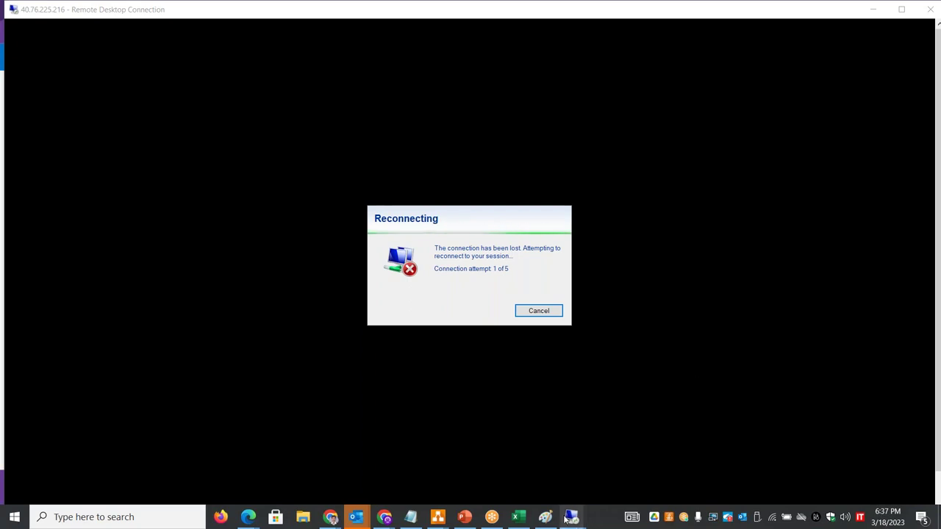
pyautogui.moveTo(571, 517)
pyautogui.click(464, 433)
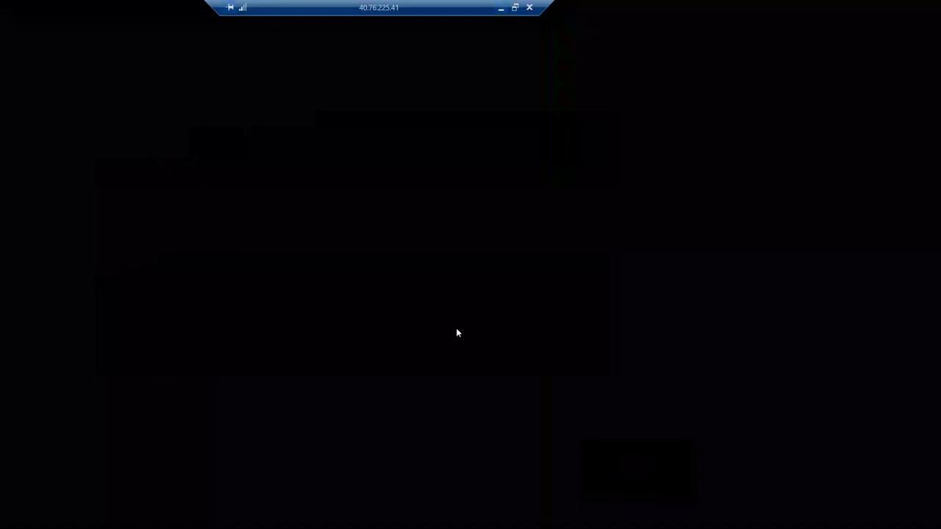
# - From the 40.76.225.41 VM, run 'ping 192.168.200.100 -t', which keeps timing out
pyautogui.click(515, 7)
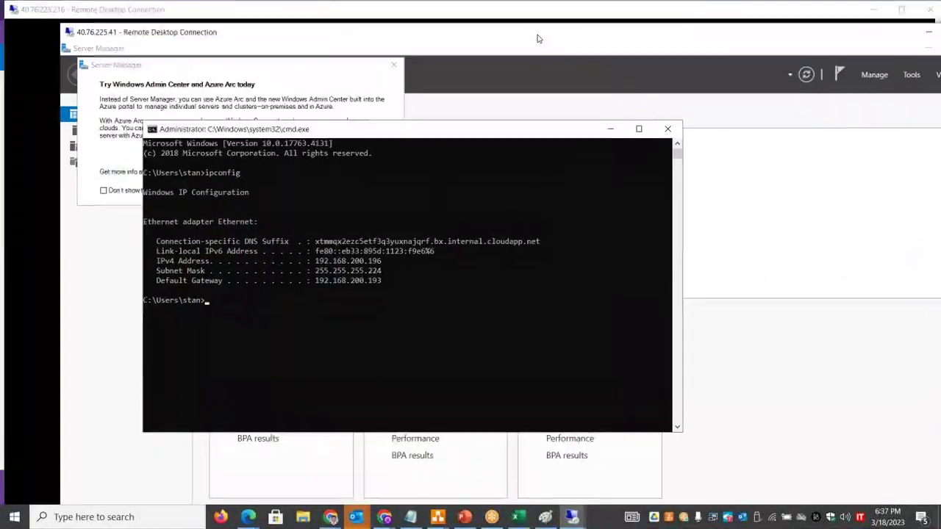
pyautogui.moveTo(369, 26); pyautogui.dragTo(619, 58)
pyautogui.write('ping 192.168.200.100 ')
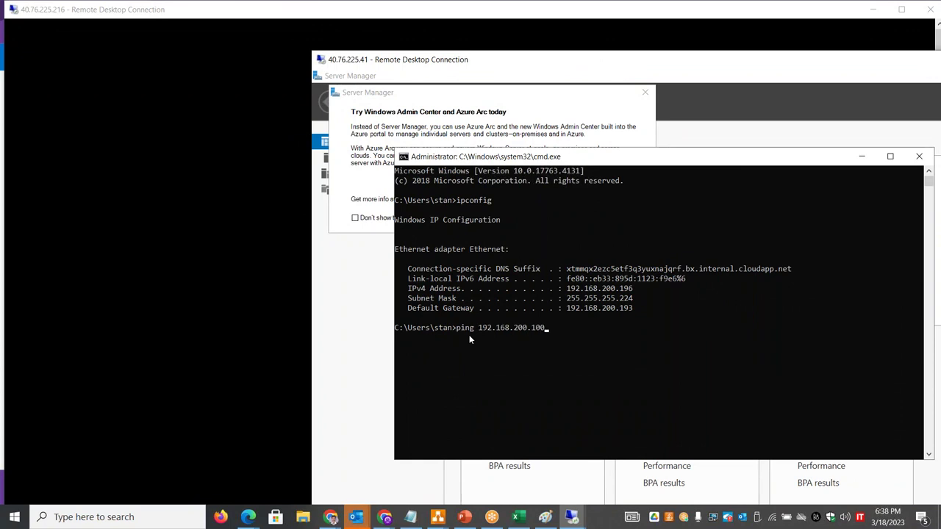
pyautogui.write('-t')
pyautogui.press('Return')
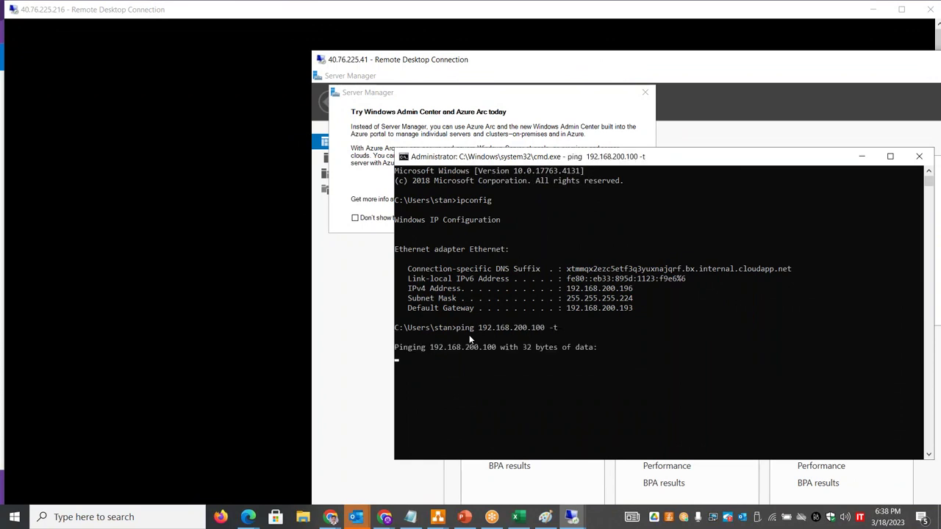
pyautogui.moveTo(474, 66); pyautogui.dragTo(597, 40)
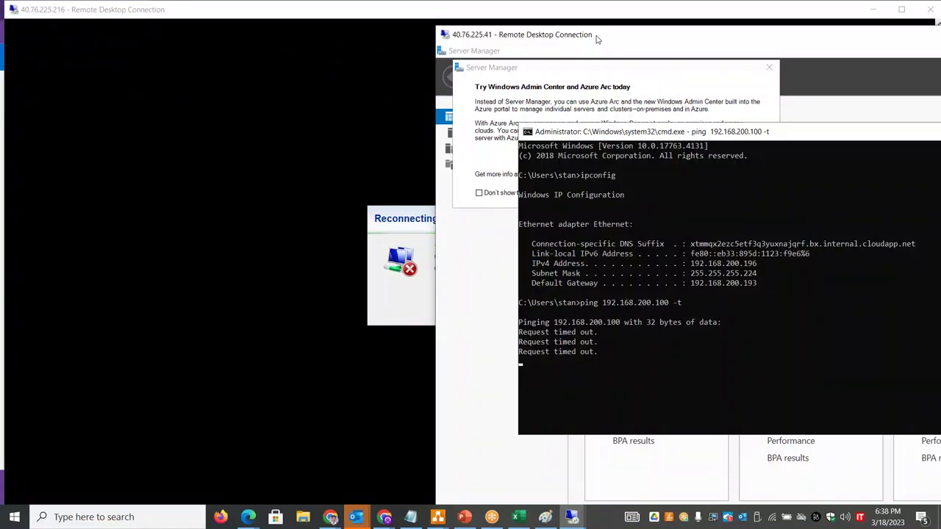
pyautogui.press('super+r')
# - Launch Paint from the Run prompt and draw a rectangle left of centre
pyautogui.write('mstsc')
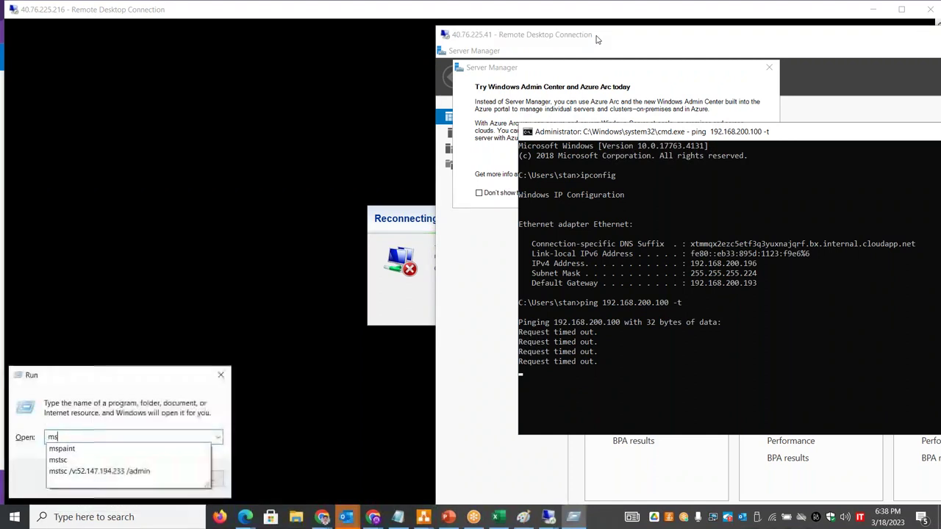
pyautogui.press('Return')
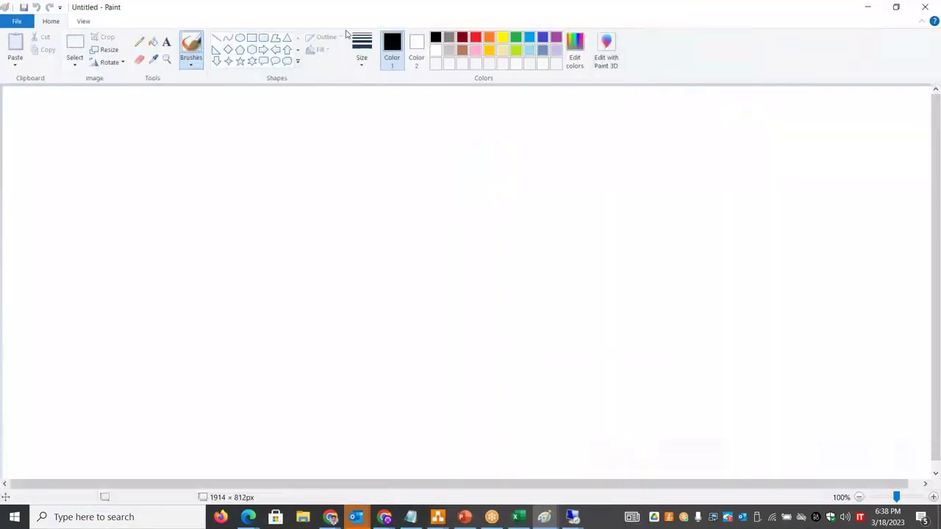
pyautogui.click(251, 40)
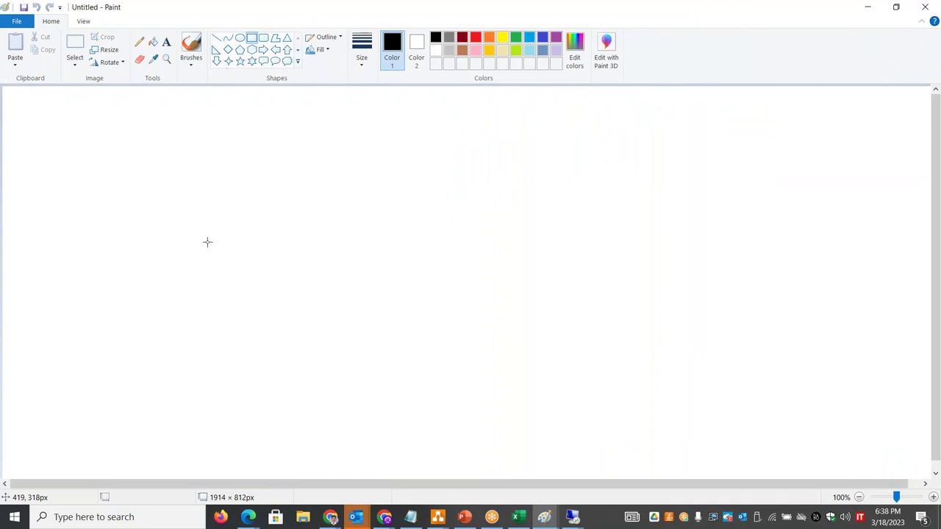
pyautogui.moveTo(143, 280); pyautogui.dragTo(197, 341)
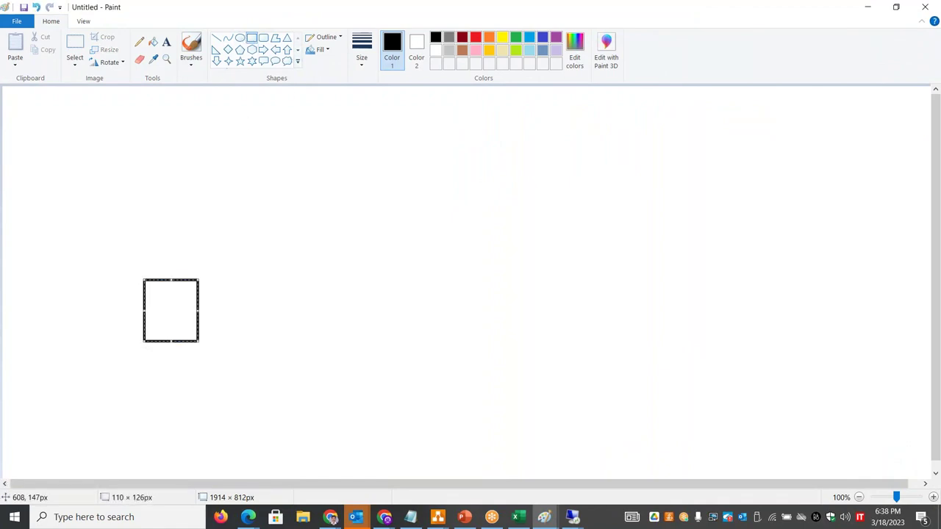
pyautogui.hotkey('ctrl', 'z')
pyautogui.moveTo(160, 243); pyautogui.dragTo(277, 357)
# - Label the rectangle 'OS Level FW' with 'Windows Firewall' below it
pyautogui.click(166, 41)
pyautogui.click(168, 246)
pyautogui.write('OS ')
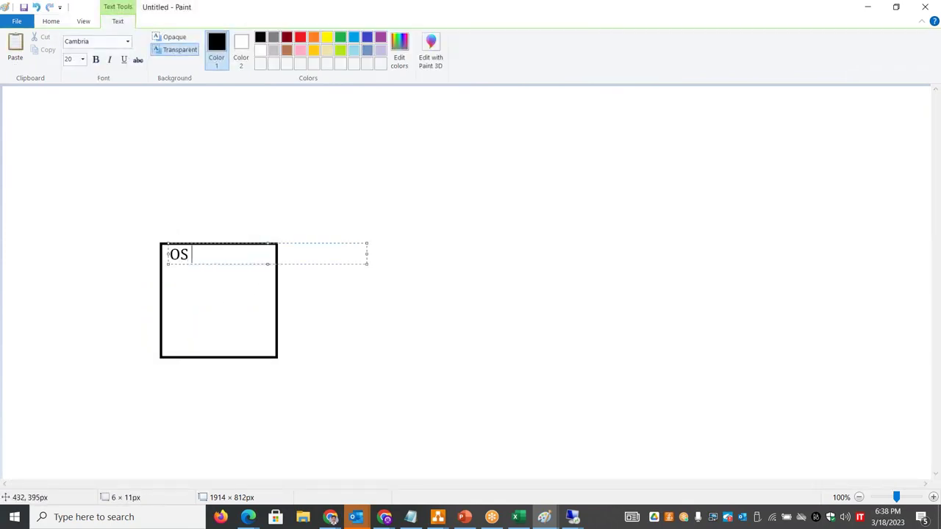
pyautogui.write('Level FW')
pyautogui.press('Return')
pyautogui.press('Return')
pyautogui.write('Windows')
pyautogui.press('Return')
pyautogui.write('F')
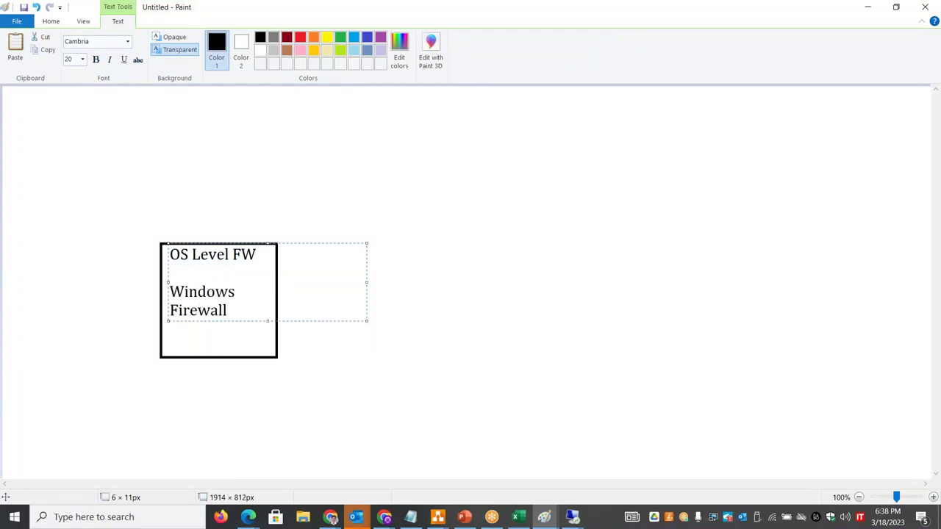
pyautogui.write('irewall')
pyautogui.click(458, 281)
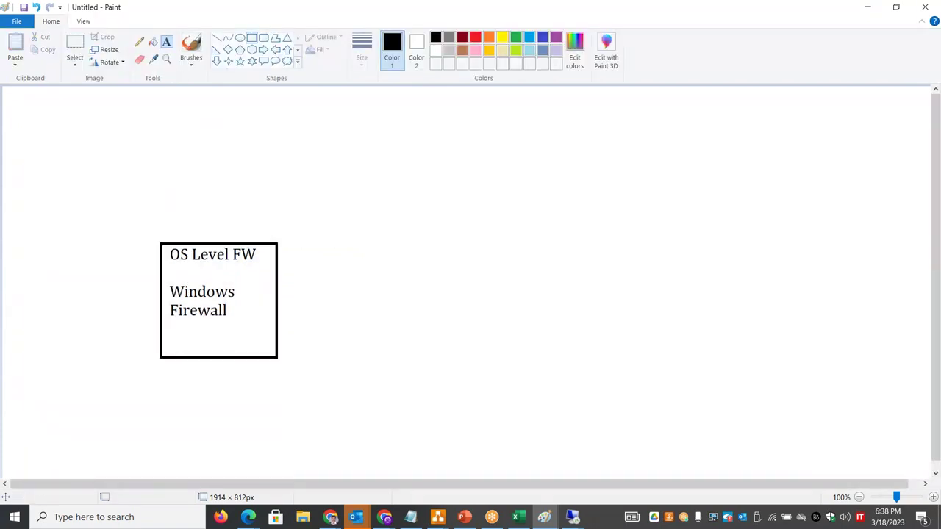
# - Draw a larger box around the firewall box and label it 'VM - NSG'
pyautogui.moveTo(137, 213); pyautogui.dragTo(310, 384)
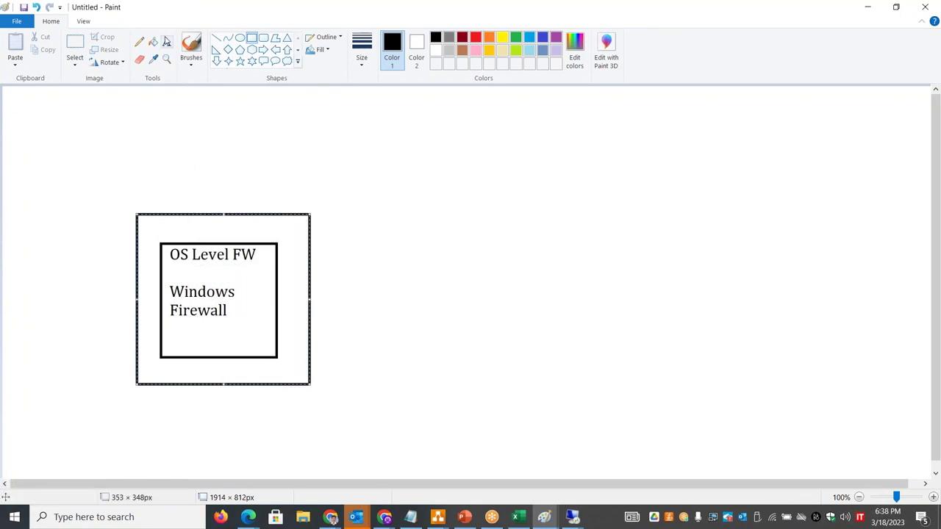
pyautogui.click(167, 41)
pyautogui.click(150, 221)
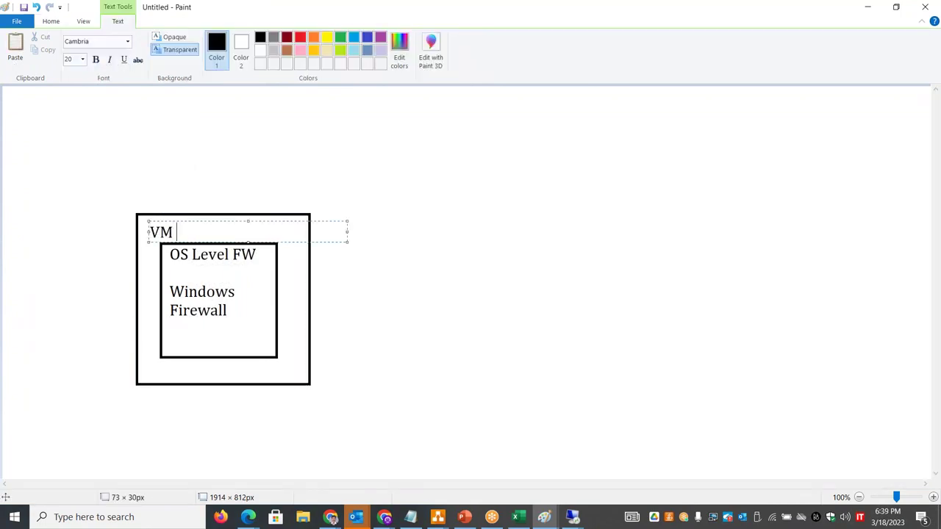
pyautogui.write('VM - NSG')
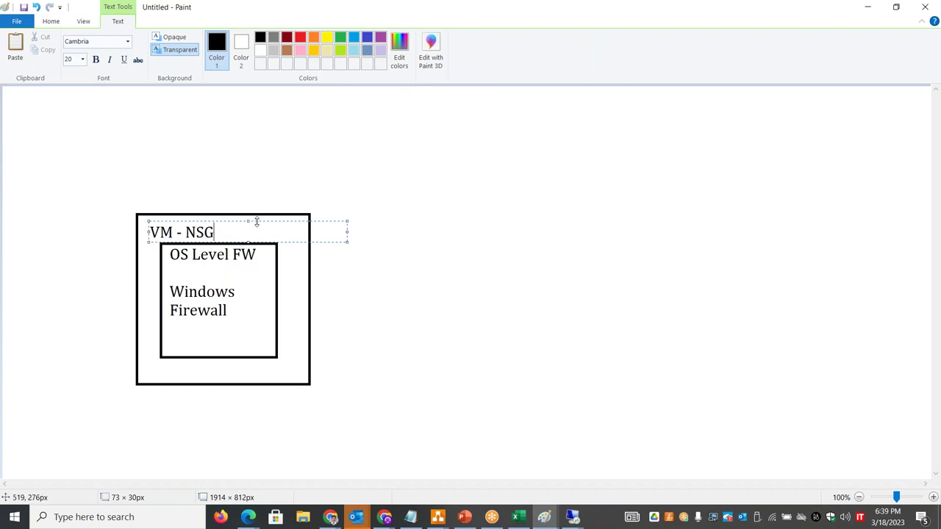
pyautogui.moveTo(258, 221); pyautogui.dragTo(257, 217)
pyautogui.click(470, 224)
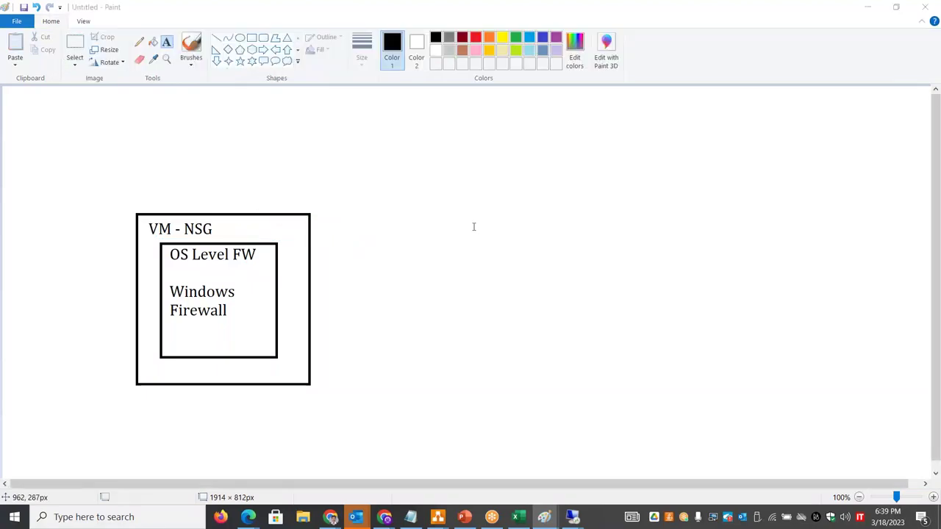
pyautogui.hotkey('alt', 'Tab')
pyautogui.hotkey('alt', 'Tab')
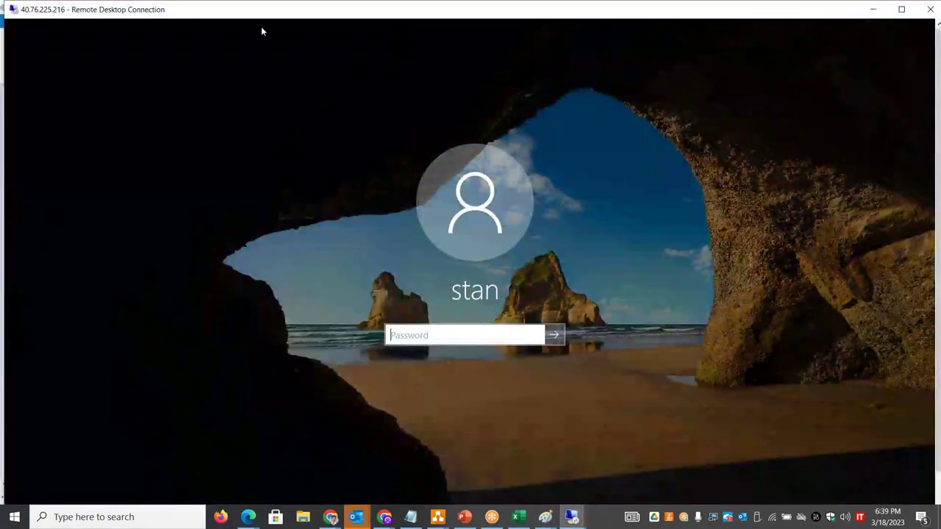
# - Sign in to the 40.76.225.216 server with the account password and go full screen
pyautogui.click(437, 334)
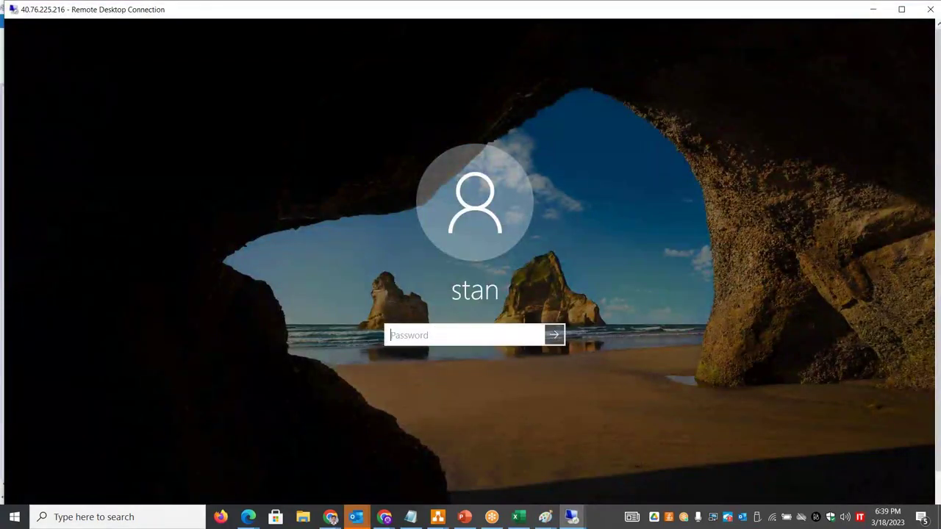
pyautogui.write('••')
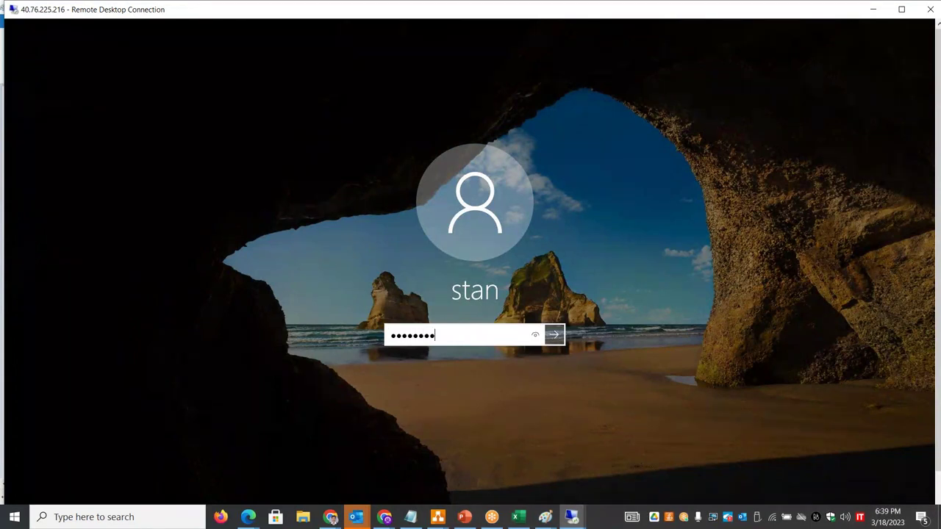
pyautogui.press('Return')
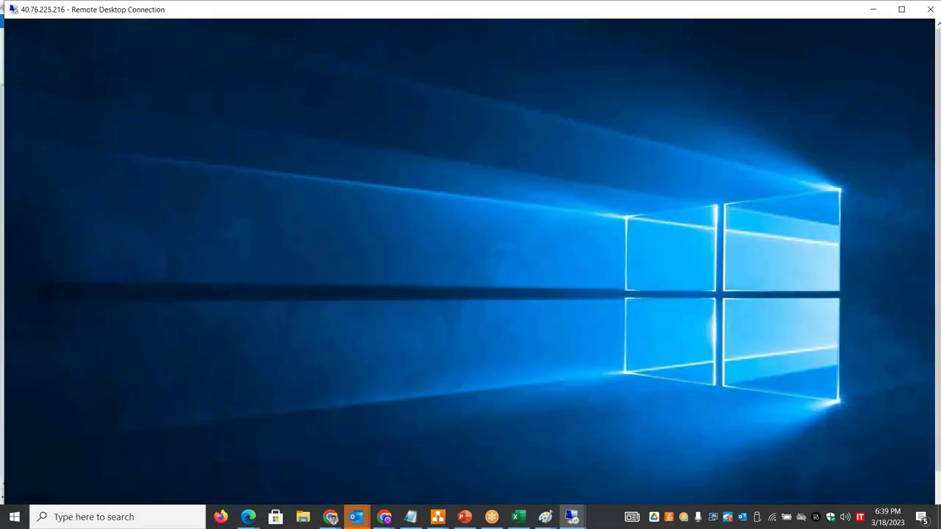
pyautogui.moveTo(239, 13); pyautogui.dragTo(342, 1)
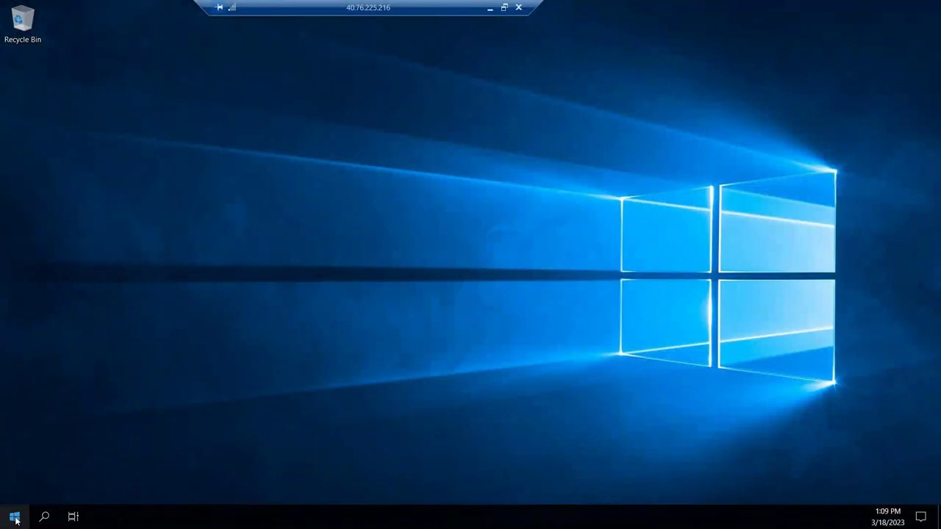
# - Open an administrator command prompt on the server and run uptime
pyautogui.rightClick(15, 518)
pyautogui.click(42, 457)
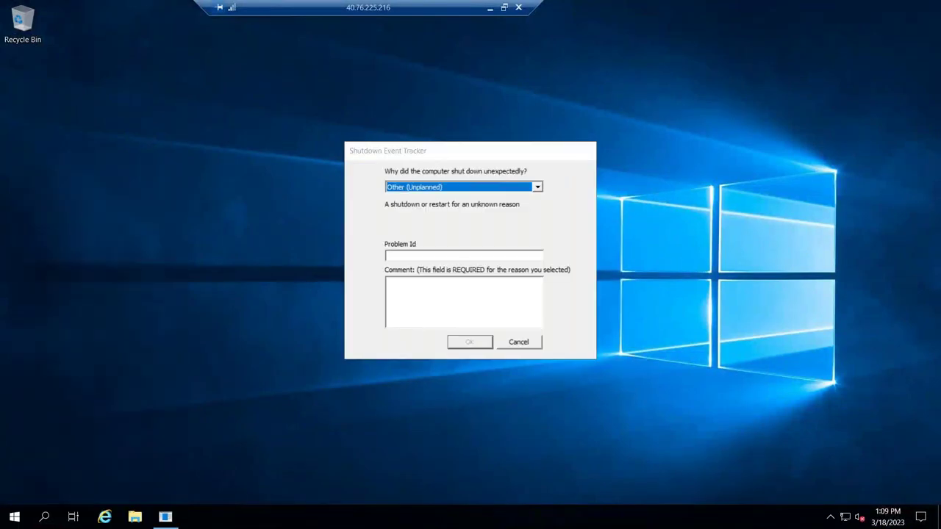
pyautogui.press('Escape')
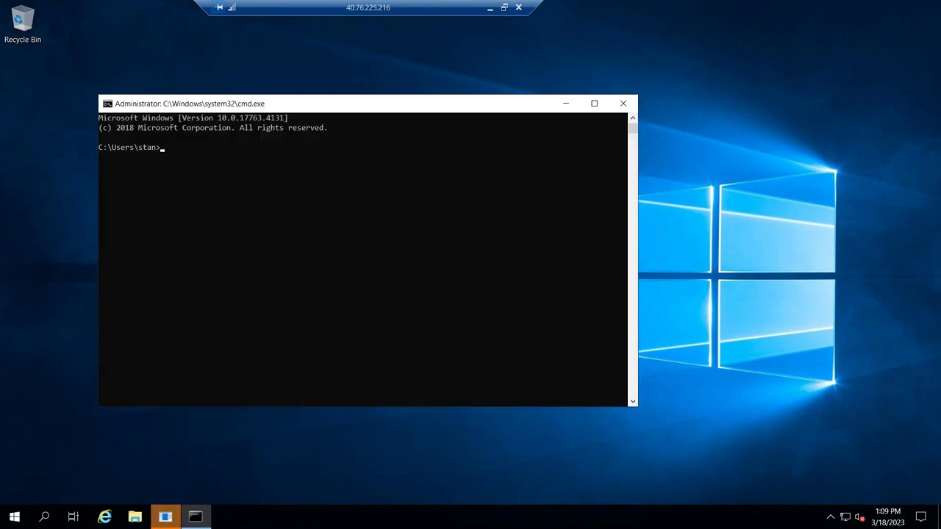
pyautogui.click(299, 233)
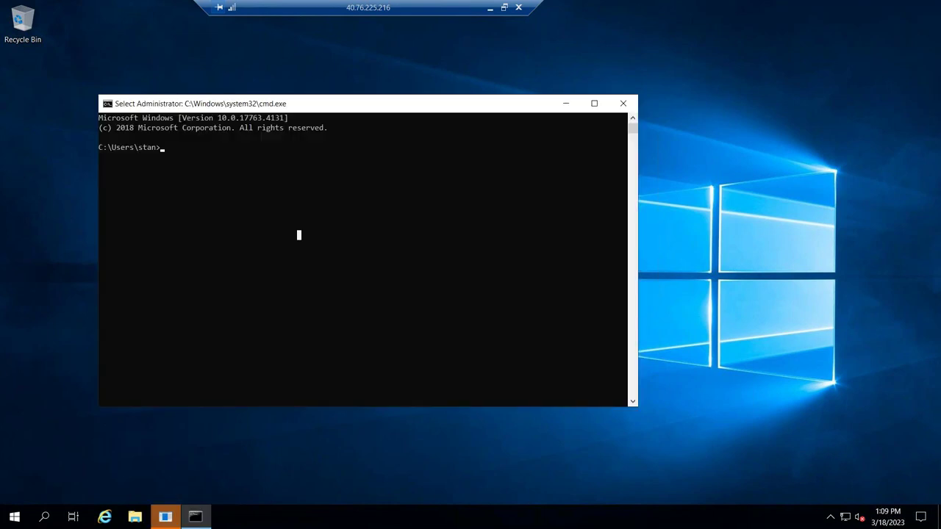
pyautogui.write('uptime')
pyautogui.press('Return')
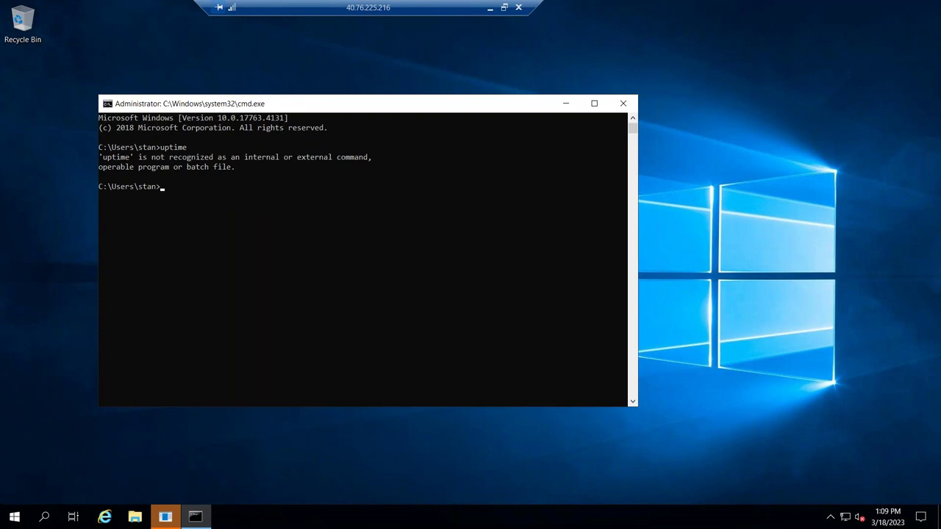
# - Run ipconfig, showing 192.168.200.100 with mask 255.255.255.128, then minimise the session
pyautogui.moveTo(393, 104); pyautogui.dragTo(326, 152)
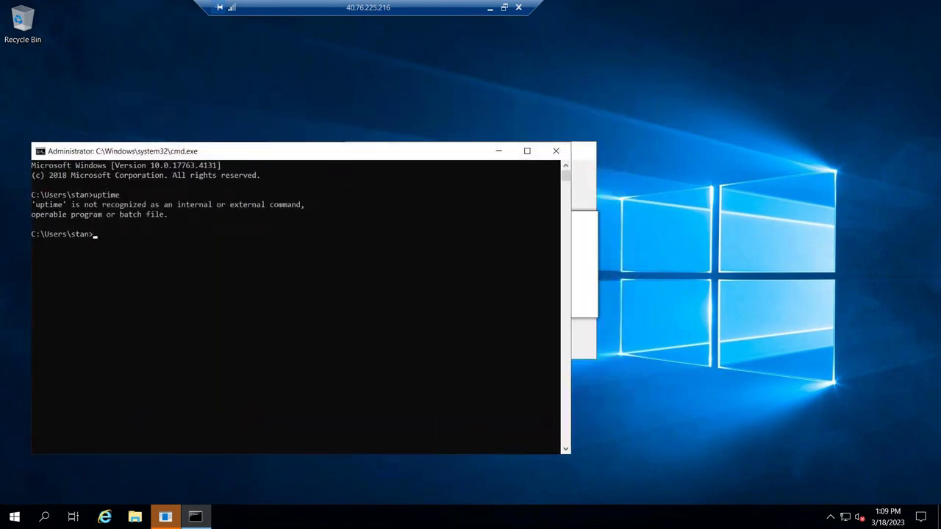
pyautogui.click(372, 152)
pyautogui.moveTo(372, 152); pyautogui.dragTo(521, 91)
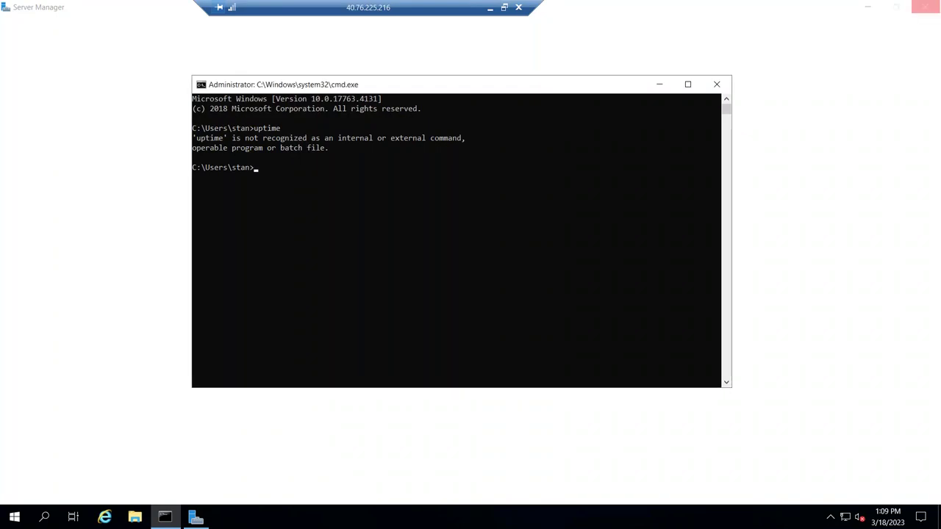
pyautogui.write('ipconfig')
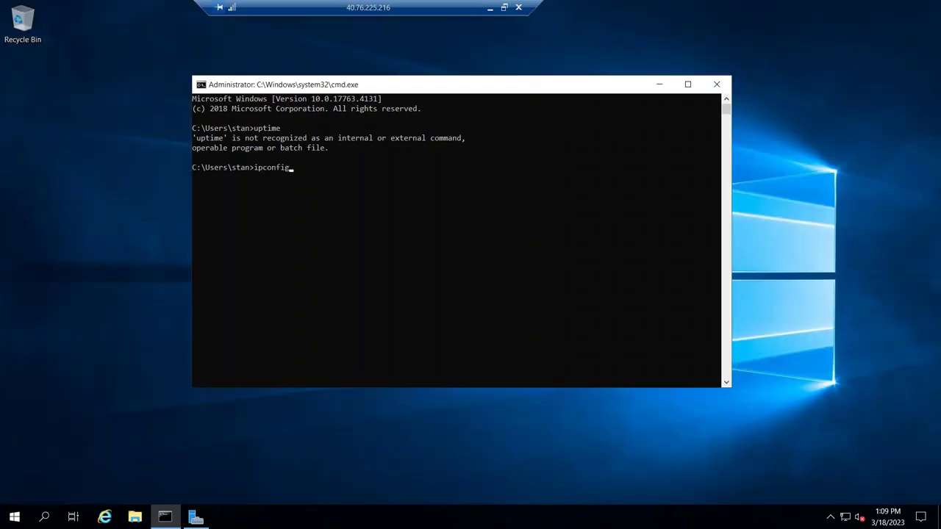
pyautogui.press('Return')
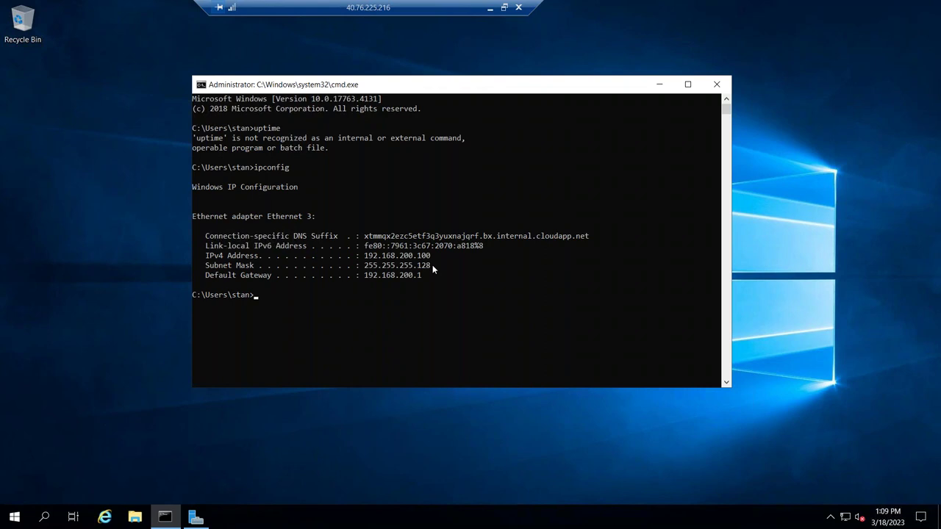
pyautogui.click(492, 11)
pyautogui.click(572, 517)
pyautogui.click(618, 471)
pyautogui.click(453, 344)
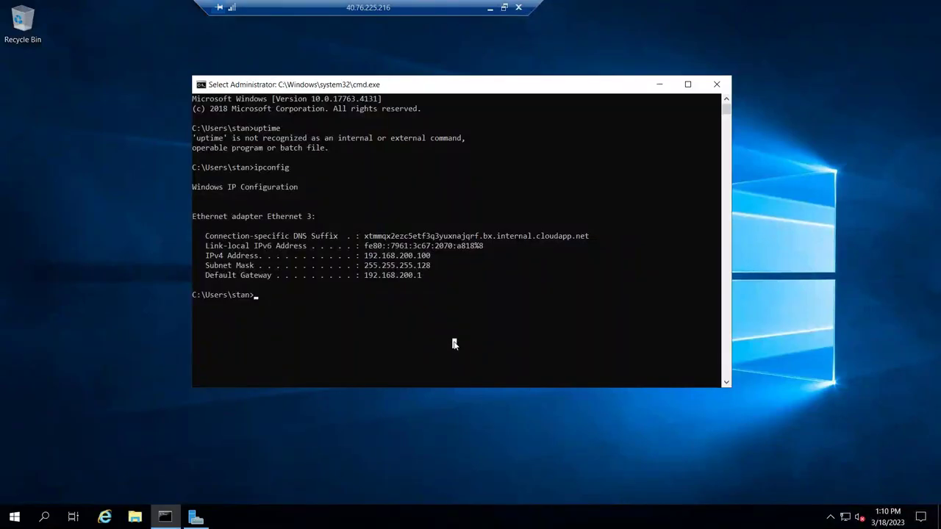
pyautogui.click(492, 8)
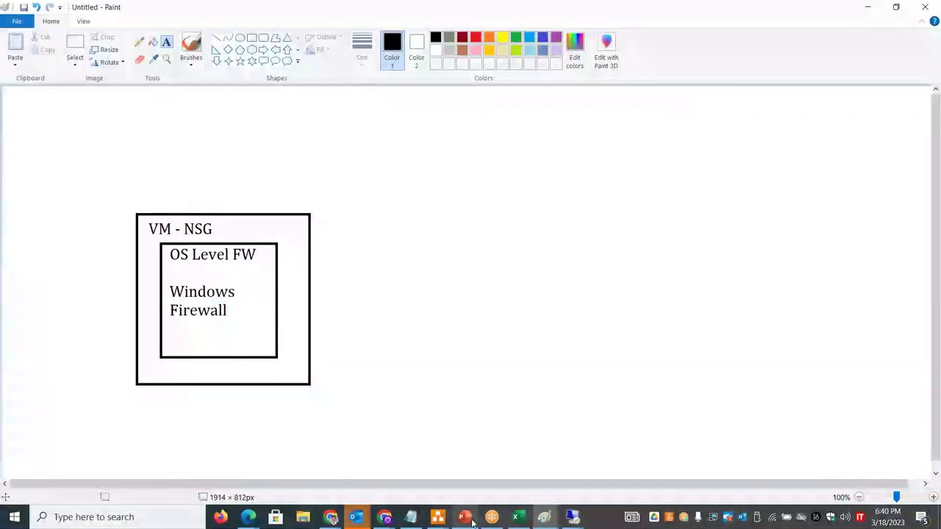
# - Glance at the 40.76.225.41 ping session, then return to the 40.76.225.216 session
pyautogui.click(572, 517)
pyautogui.click(516, 489)
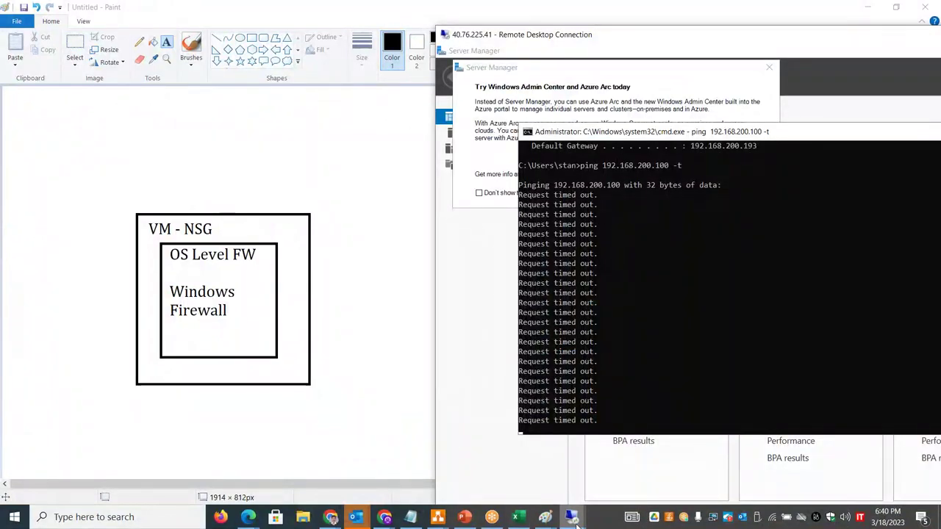
pyautogui.moveTo(577, 523)
pyautogui.click(623, 460)
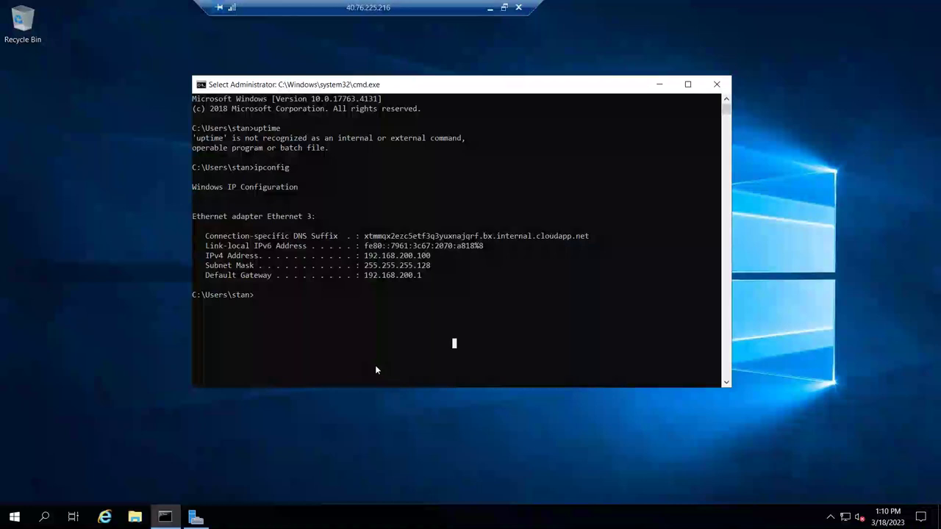
# - Run firewall.cpl and turn off Windows Defender Firewall for private and public networks
pyautogui.write('firewall.cpl')
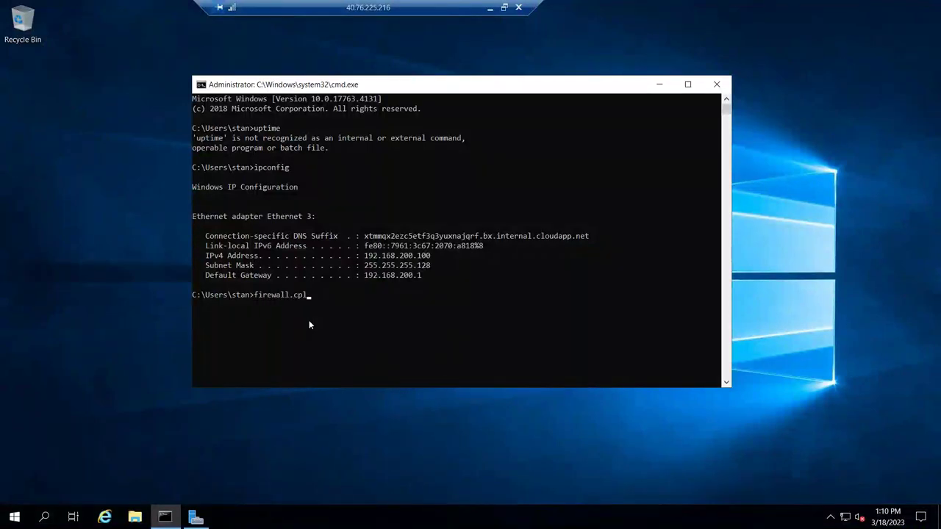
pyautogui.press('Return')
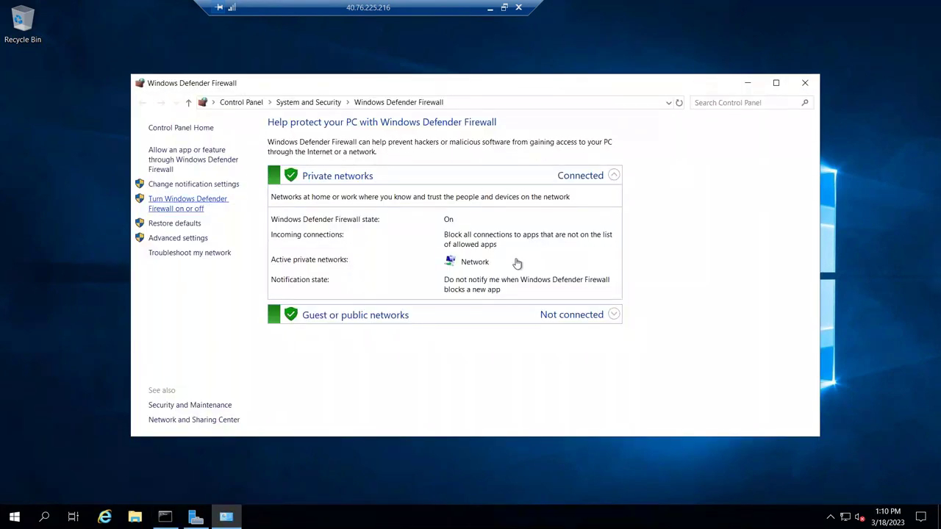
pyautogui.click(404, 220)
pyautogui.click(384, 296)
pyautogui.click(578, 424)
pyautogui.click(805, 82)
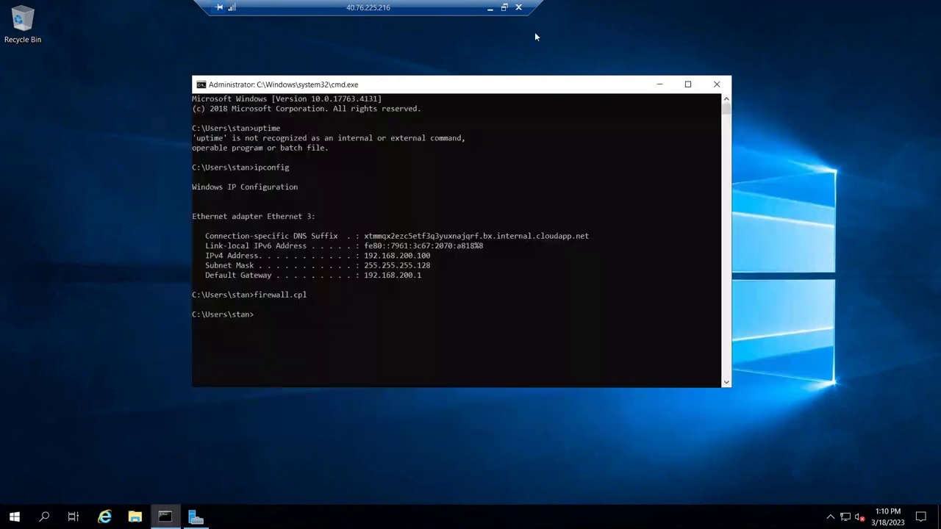
# - Confirm pings to 192.168.200.100 now get replies, close the ping window, and return to Azure
pyautogui.click(504, 7)
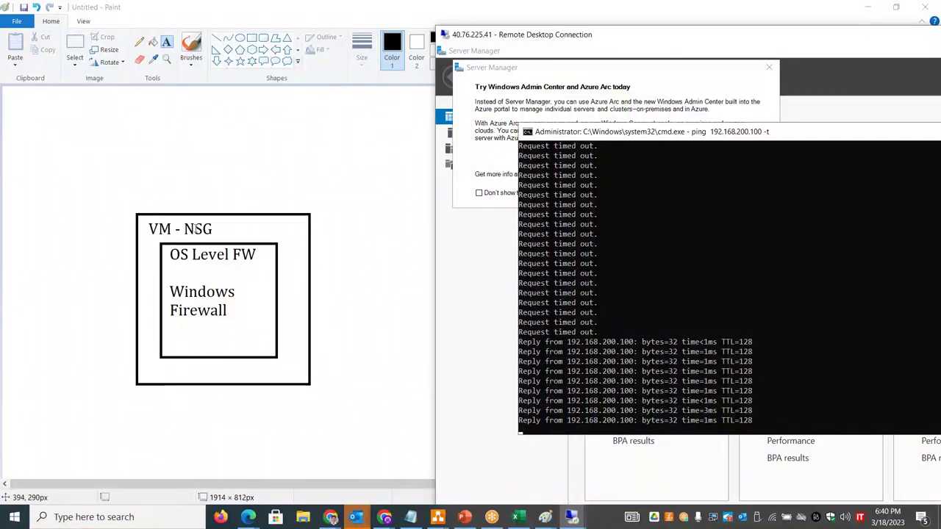
pyautogui.click(640, 303)
pyautogui.press('Escape')
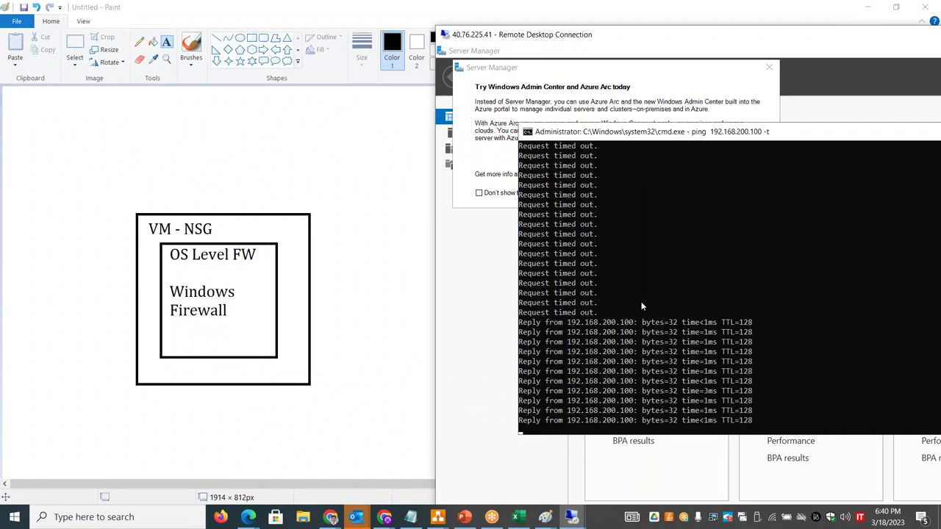
pyautogui.moveTo(713, 133); pyautogui.dragTo(573, 164)
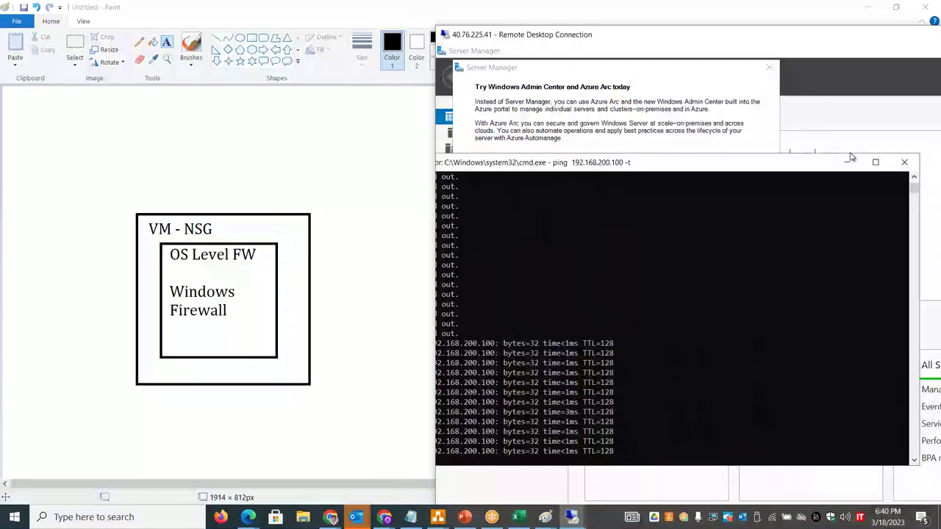
pyautogui.click(905, 161)
pyautogui.moveTo(652, 37)
pyautogui.mouseDown()
pyautogui.moveTo(567, 32)
pyautogui.moveTo(485, 78)
pyautogui.moveTo(294, 78)
pyautogui.mouseUp()
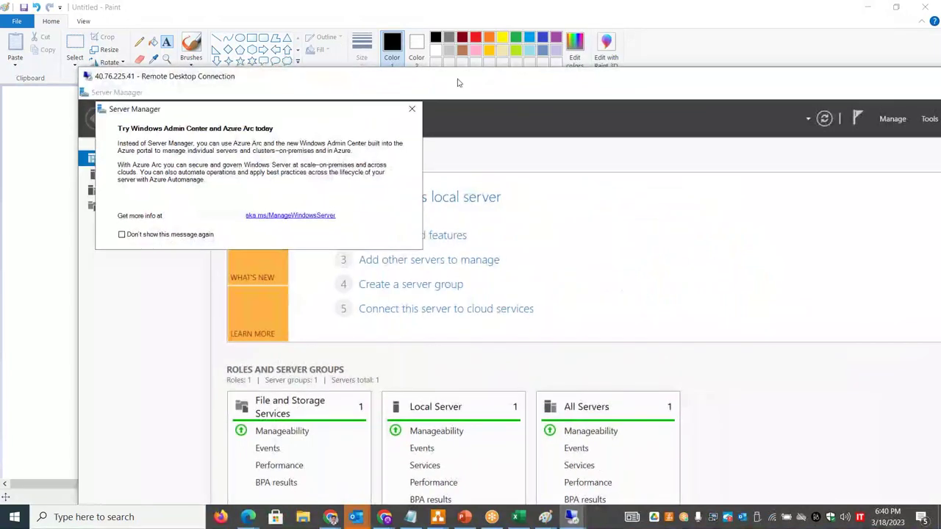
pyautogui.doubleClick(457, 80)
pyautogui.click(670, 39)
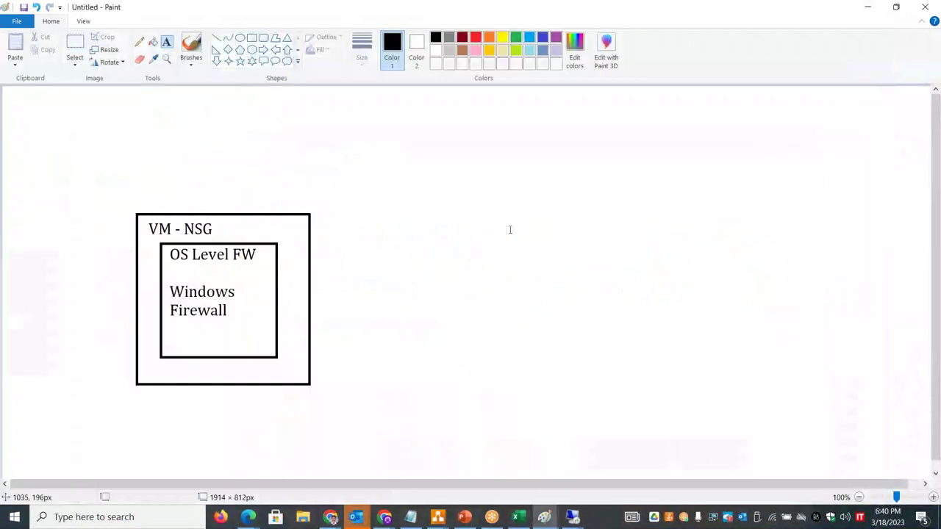
pyautogui.hotkey('alt', 'Tab')
pyautogui.hotkey('alt', 'Tab')
pyautogui.hotkey('alt', 'Tab')
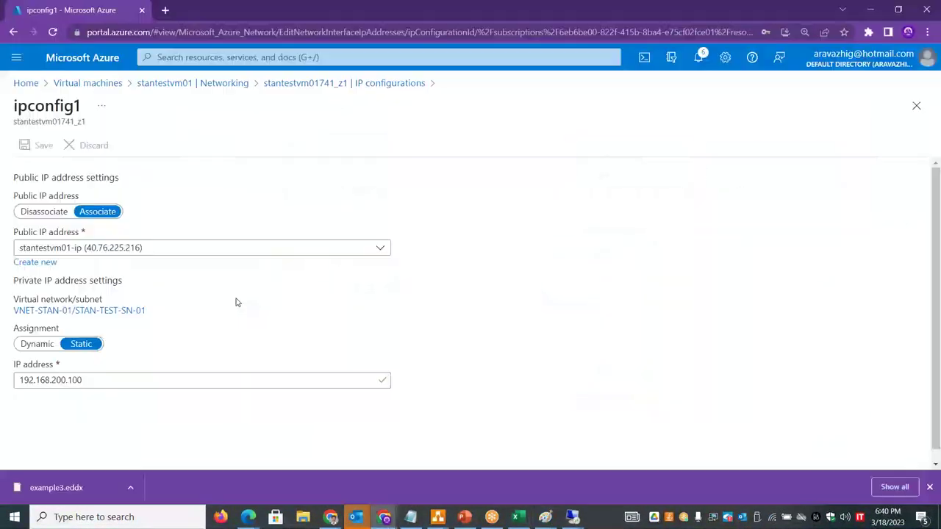
# - On the NIC's IP configurations, add a new configuration named ipconfig2
pyautogui.click(350, 83)
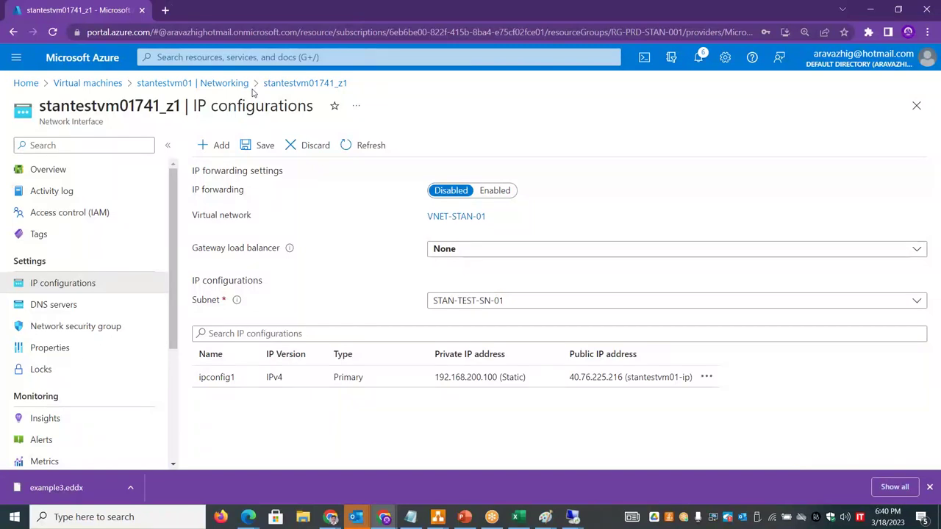
pyautogui.click(219, 147)
pyautogui.write('ipconfig2')
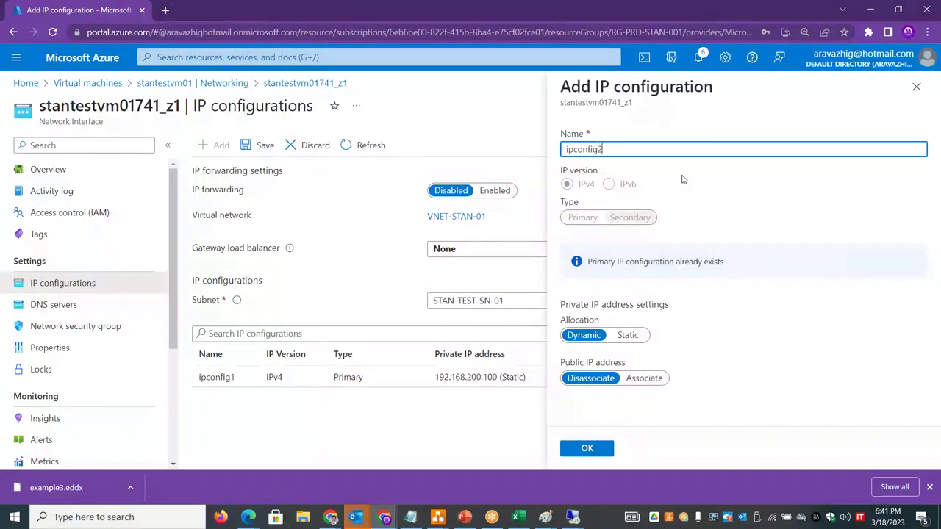
pyautogui.hotkey('alt', 'Tab')
pyautogui.hotkey('alt', 'Tab')
pyautogui.hotkey('alt', 'Tab')
pyautogui.hotkey('alt', 'Tab')
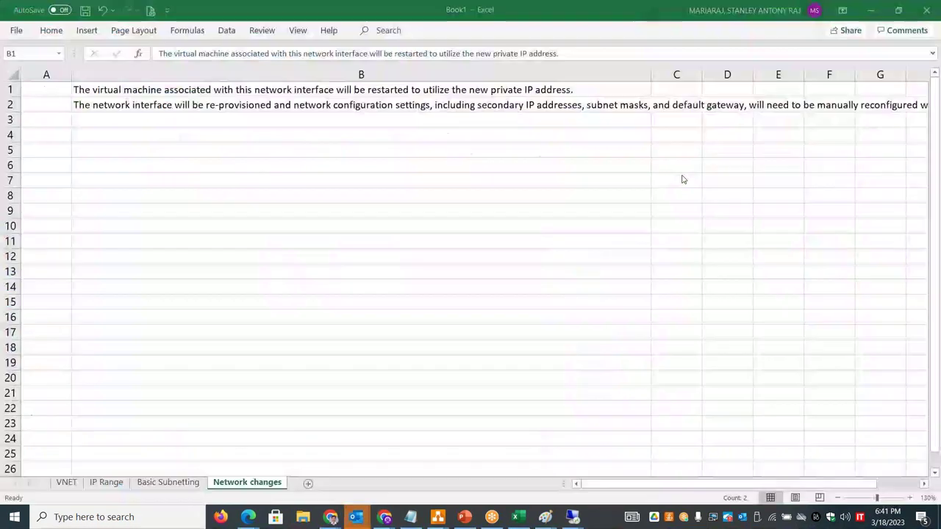
# - Look up the first usable address 192.168.200.132 in C15 of the Basic Subnetting sheet
pyautogui.click(147, 484)
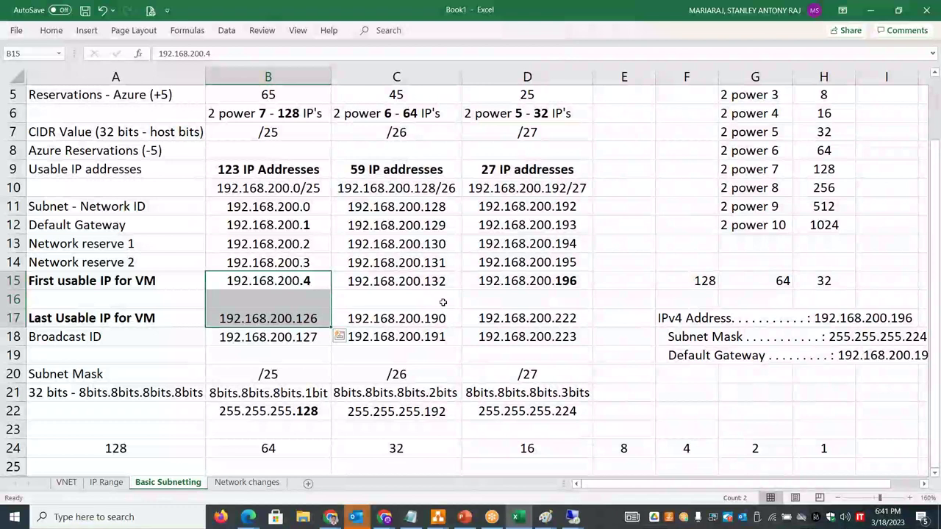
pyautogui.click(336, 276)
pyautogui.doubleClick(337, 278)
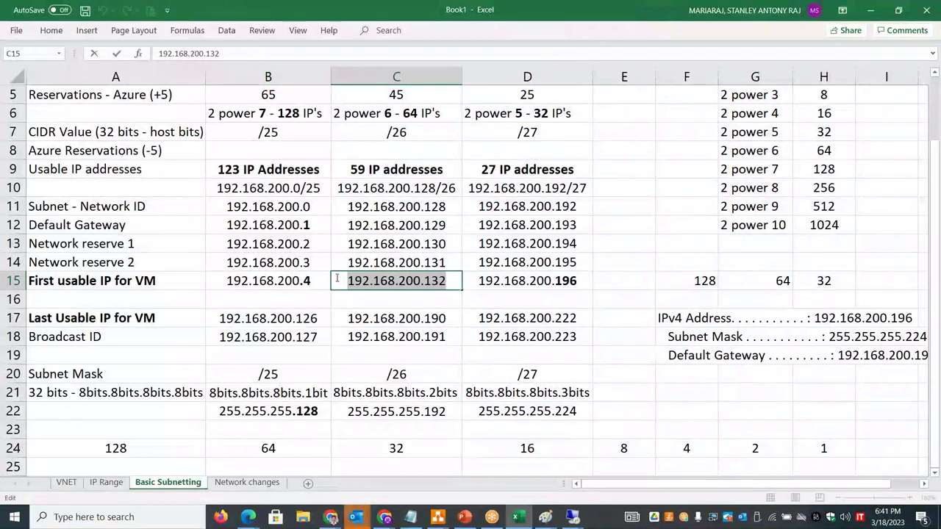
pyautogui.hotkey('alt', 'Tab')
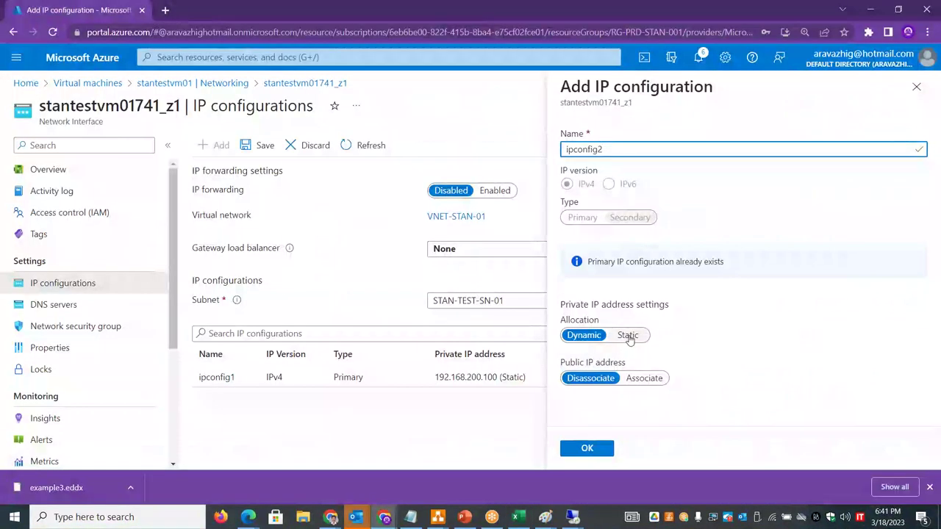
# - Set ipconfig2 to Static at 192.168.200.150, which Azure rejects as outside 192.168.200.0/25
pyautogui.click(630, 338)
pyautogui.click(589, 371)
pyautogui.write('192.168.2')
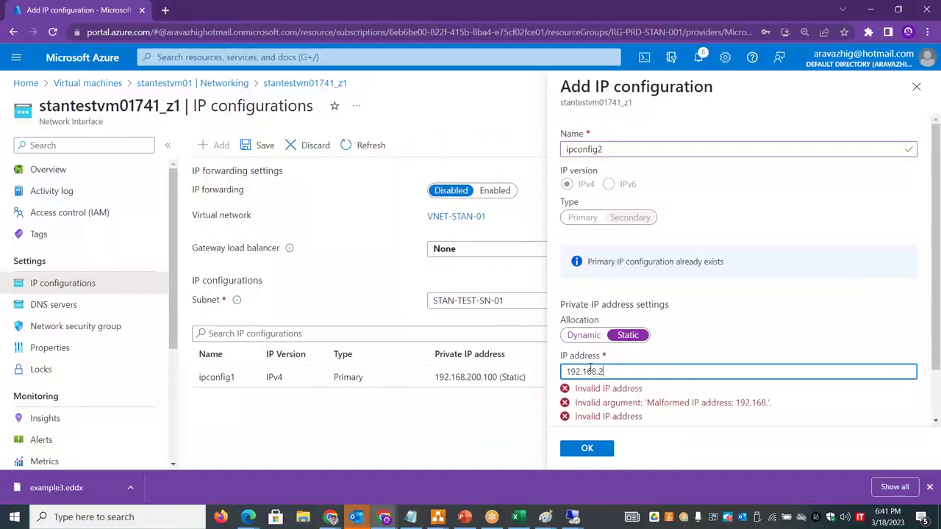
pyautogui.write('00.150')
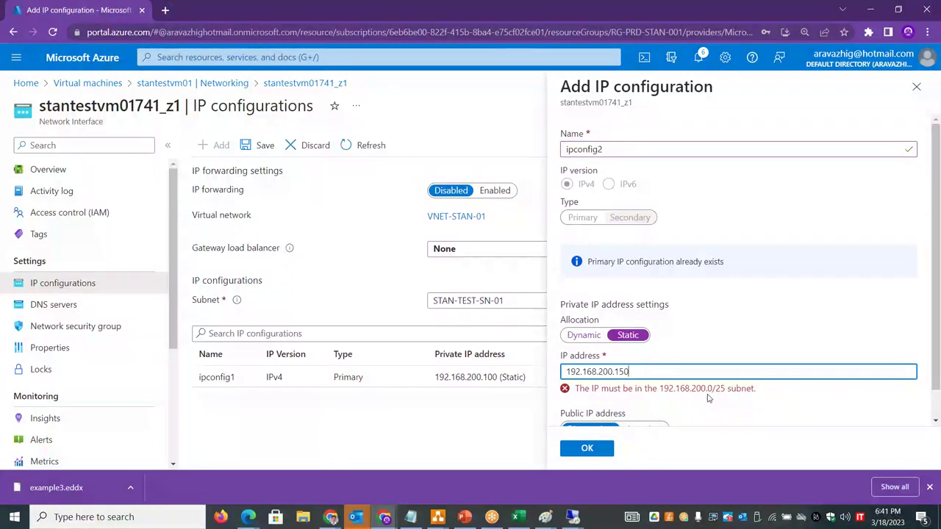
pyautogui.hotkey('alt', 'Tab')
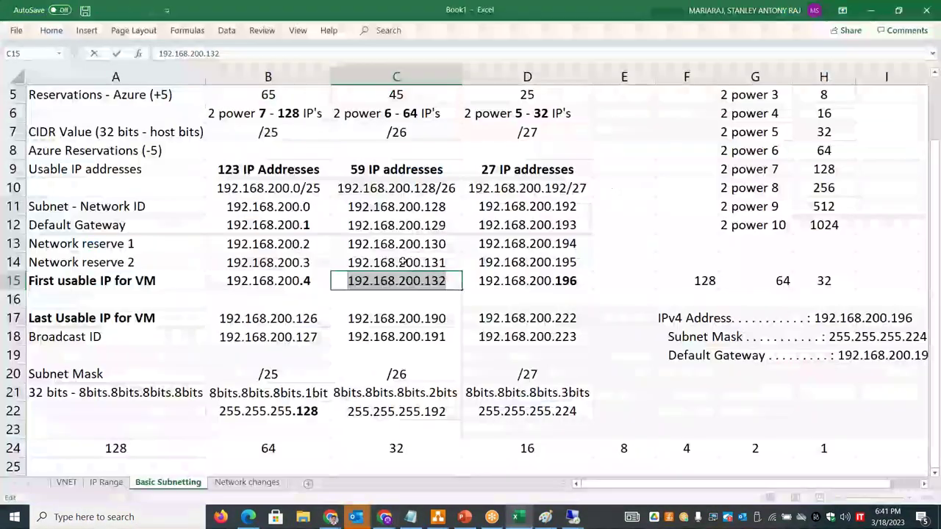
pyautogui.doubleClick(318, 188)
pyautogui.moveTo(319, 188); pyautogui.dragTo(214, 176)
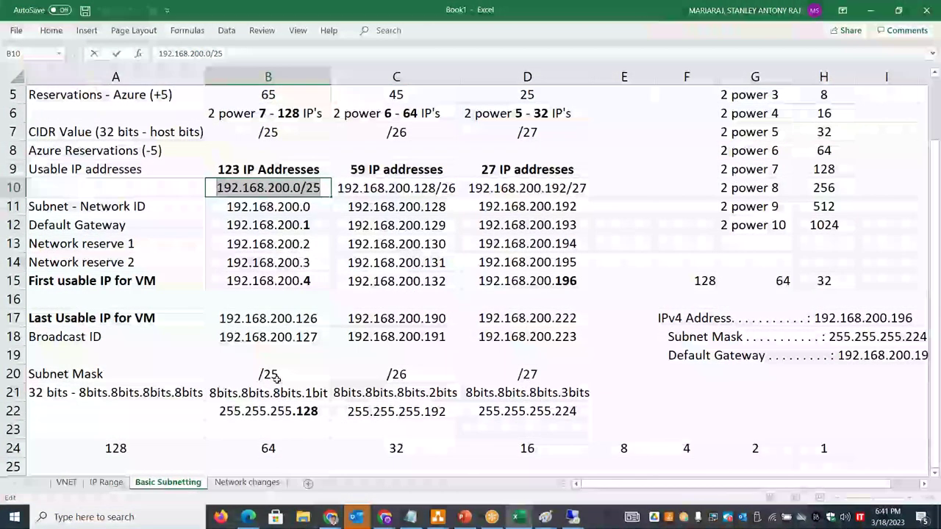
pyautogui.hotkey('alt', 'Tab')
pyautogui.hotkey('alt', 'Tab')
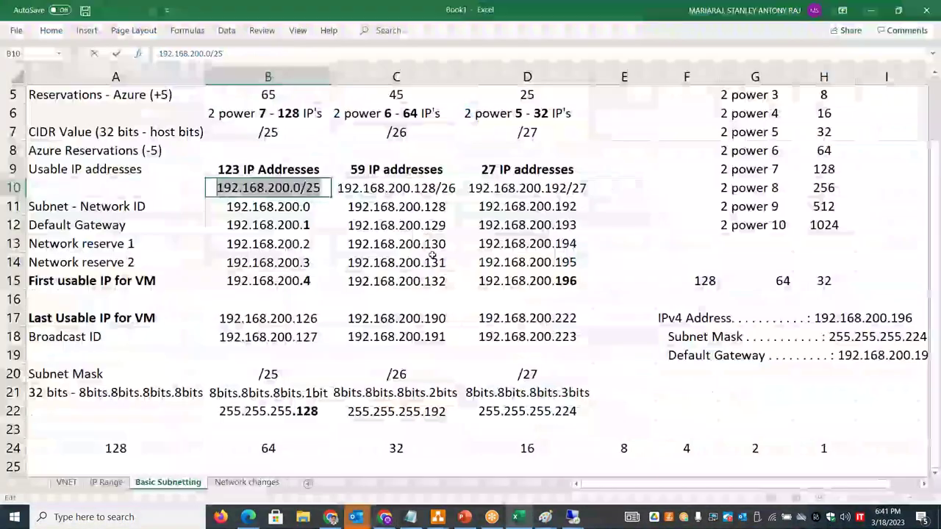
pyautogui.click(435, 187)
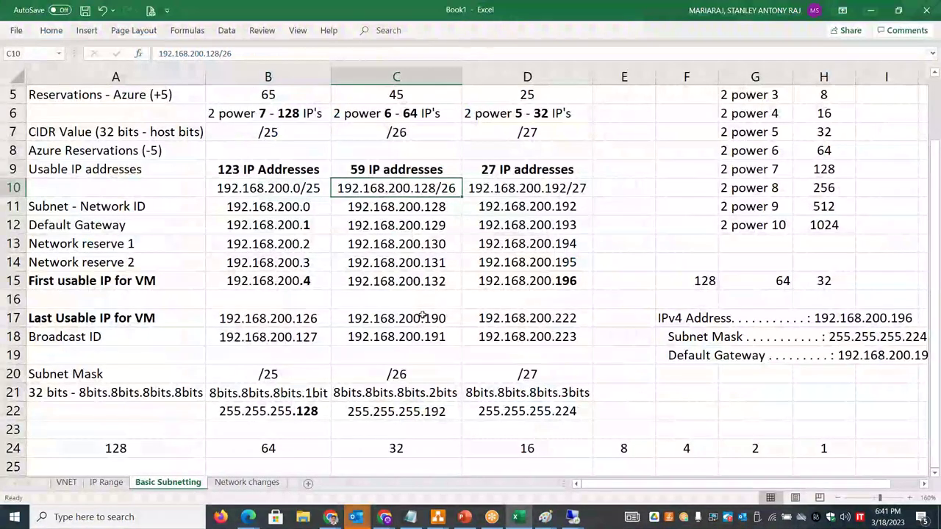
pyautogui.hotkey('alt', 'Tab')
pyautogui.hotkey('alt', 'Tab')
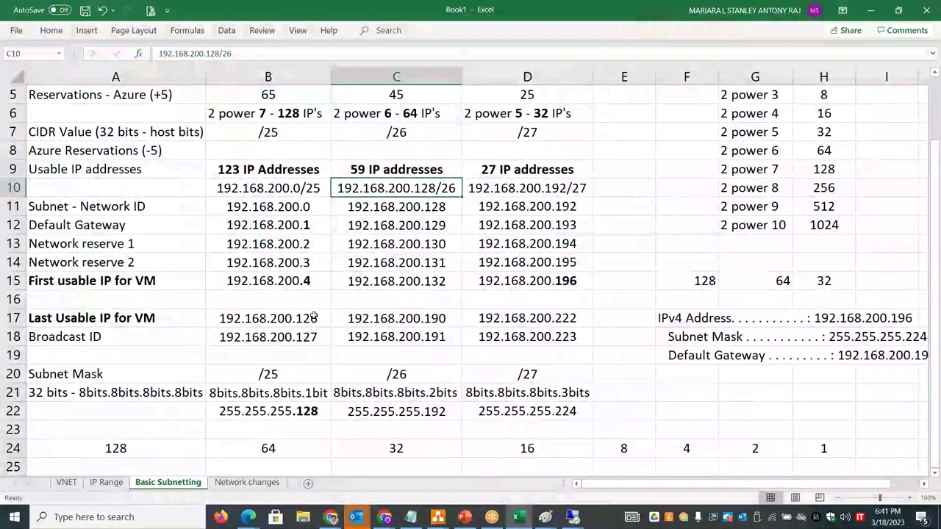
pyautogui.hotkey('alt', 'Tab')
# - Change ipconfig2's address to 192.168.200.111, add it, and save the network interface
pyautogui.press('BackSpace')
pyautogui.press('BackSpace')
pyautogui.write('192.168.200.11168.200.111')
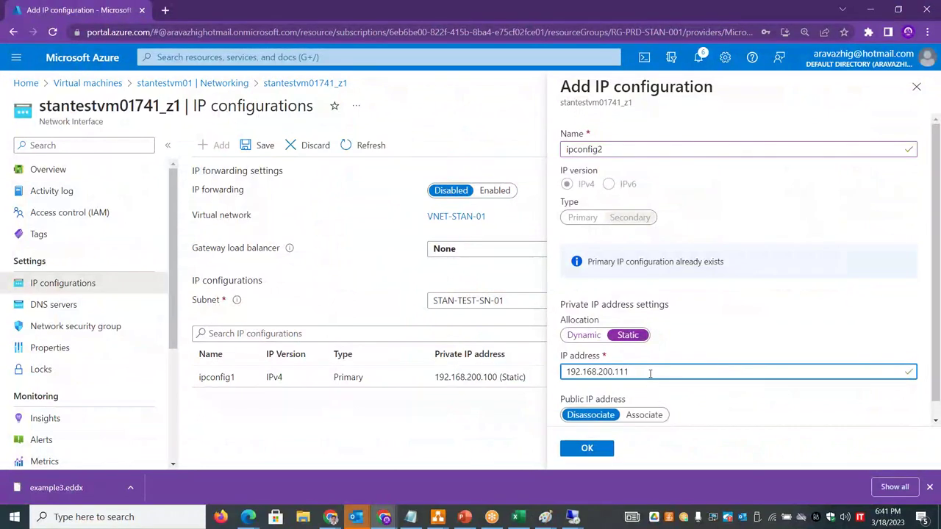
pyautogui.click(588, 449)
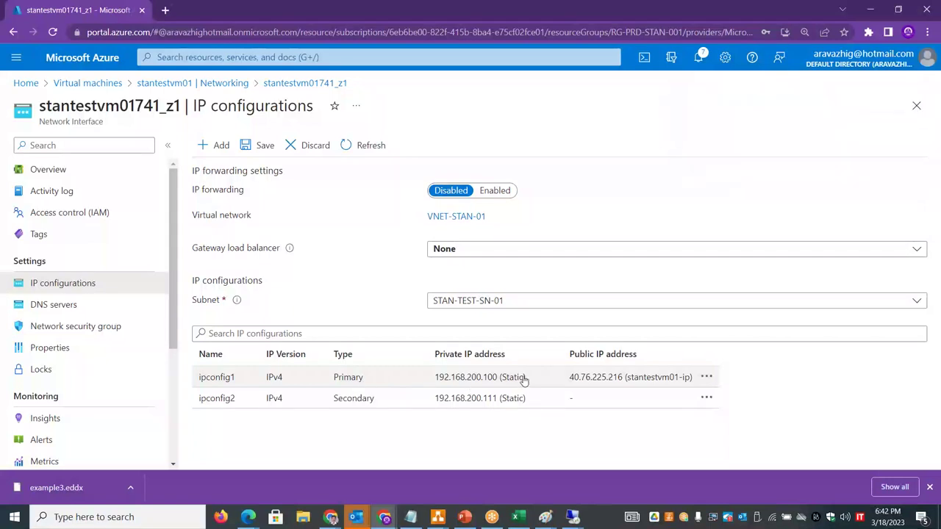
pyautogui.moveTo(497, 379); pyautogui.dragTo(448, 381)
pyautogui.moveTo(498, 397); pyautogui.dragTo(437, 401)
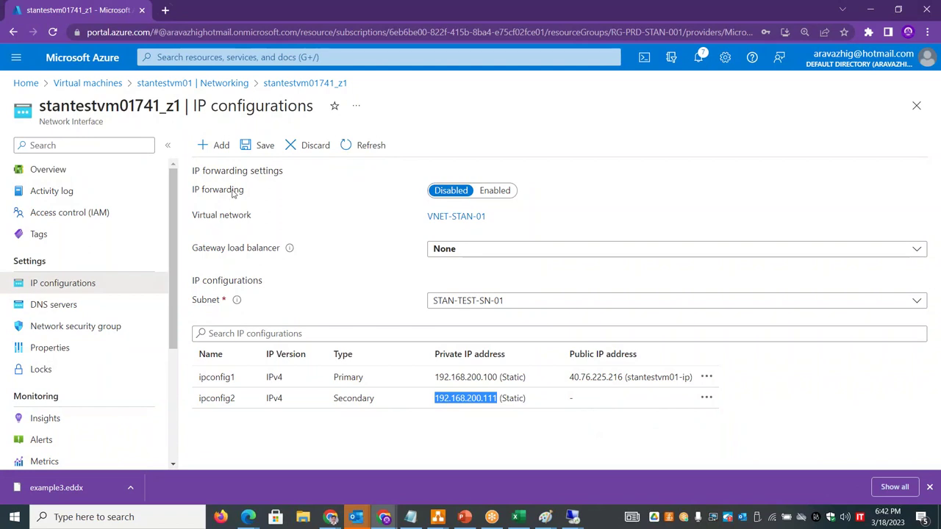
pyautogui.click(259, 146)
# - Run ipconfig /all on the server, which still lists only 192.168.200.100
pyautogui.hotkey('alt', 'Tab')
pyautogui.press('Tab')
pyautogui.press('Tab')
pyautogui.press('Tab')
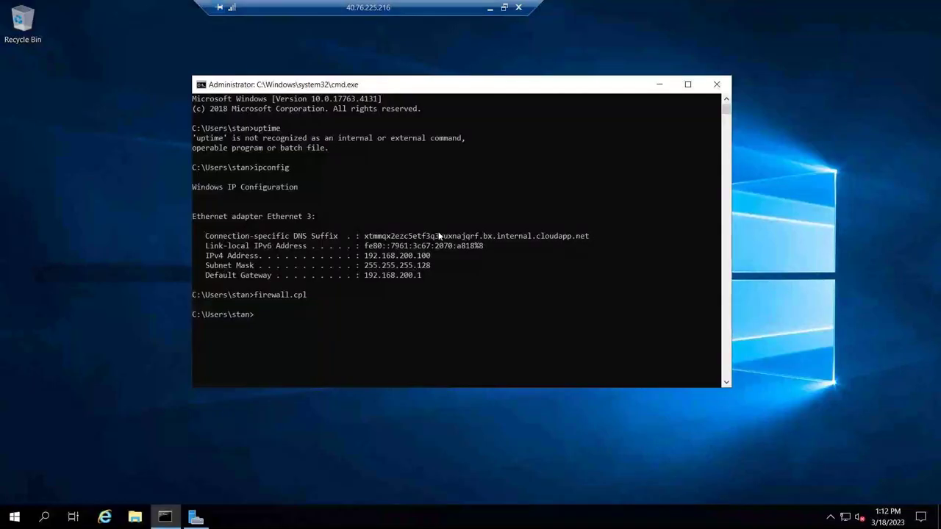
pyautogui.click(414, 315)
pyautogui.write('ipconfig /all')
pyautogui.press('Return')
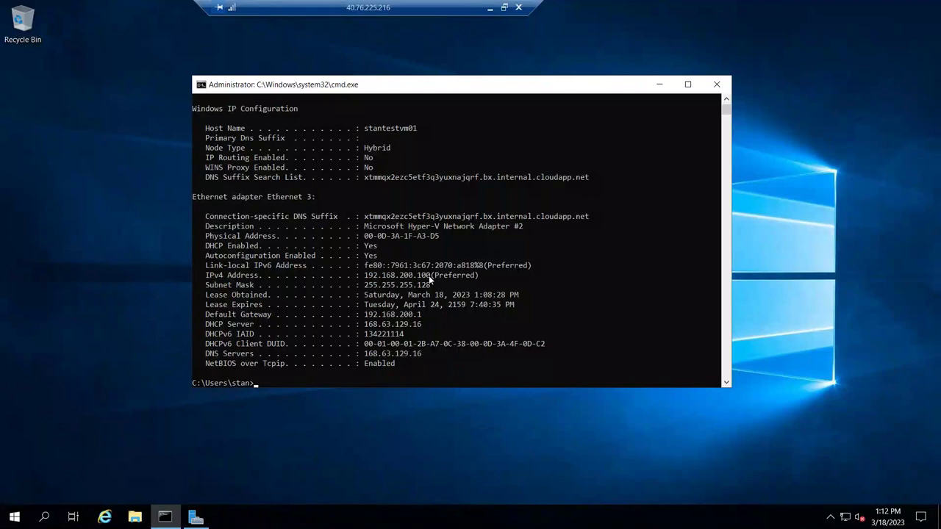
pyautogui.click(492, 7)
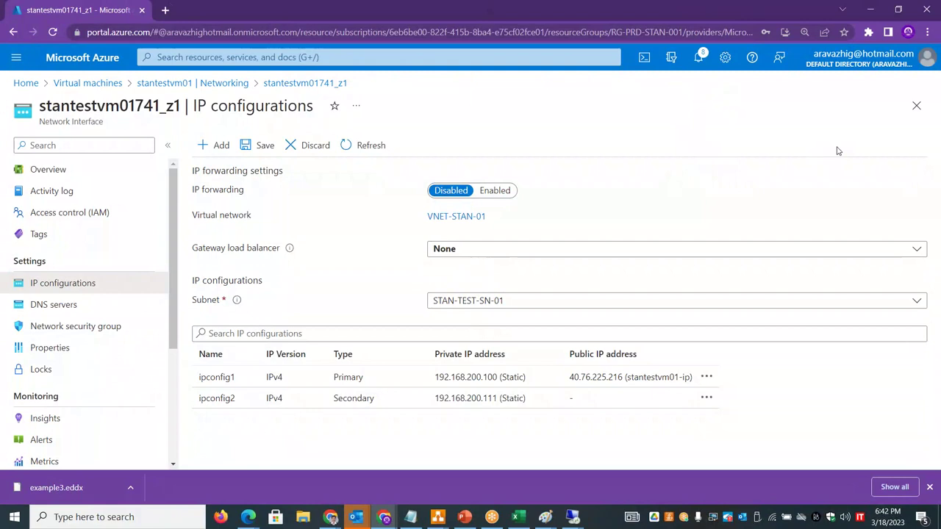
# - Review stantestvm01's networking and the stantestvm01741_z1 interface's IP configurations
pyautogui.click(921, 105)
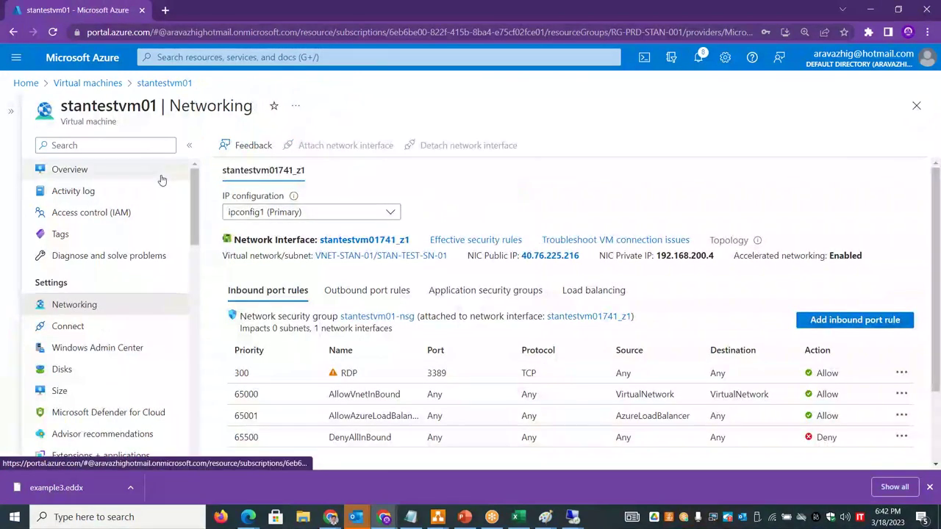
pyautogui.click(126, 170)
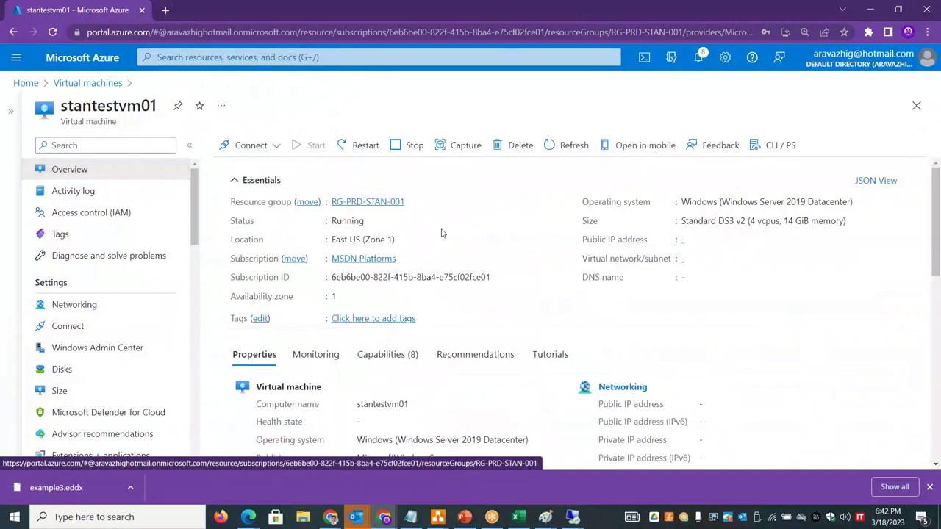
pyautogui.click(120, 309)
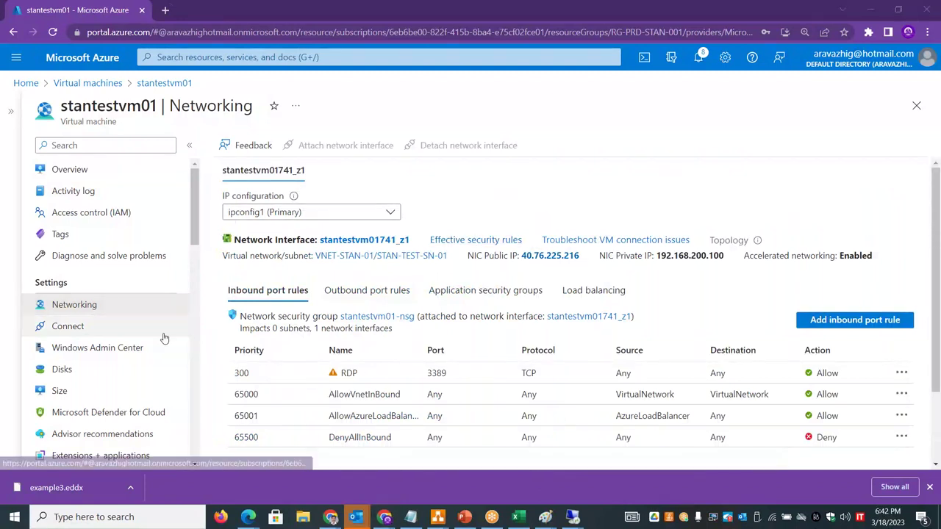
pyautogui.click(364, 239)
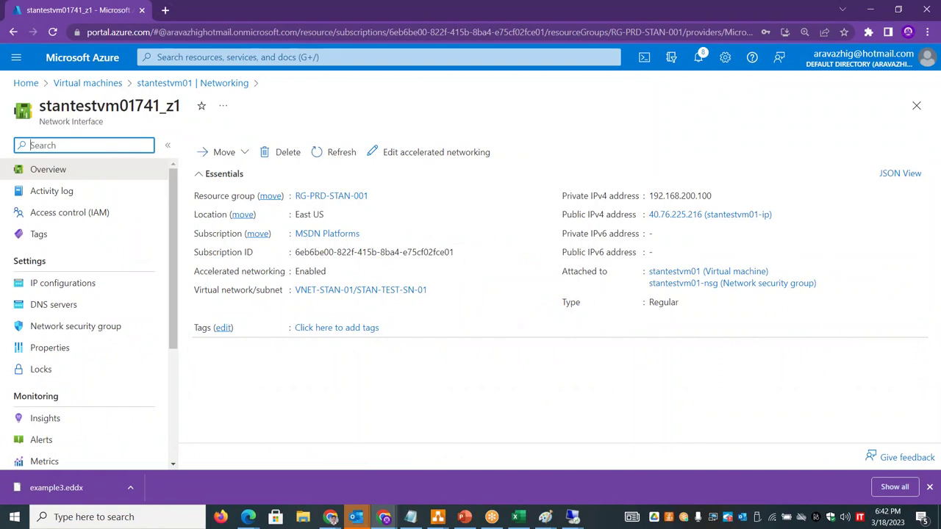
pyautogui.click(85, 286)
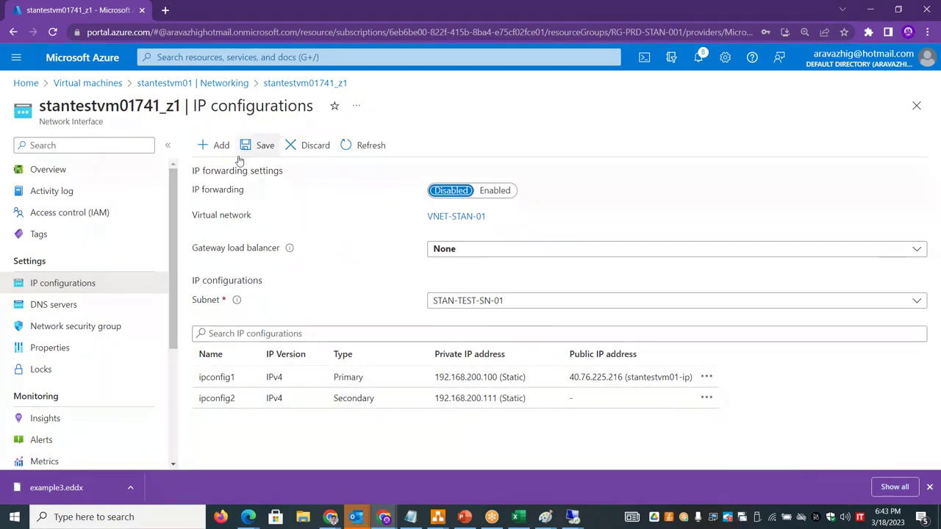
# - Go back to the VM's Networking page and switch to the remote session's command window
pyautogui.click(229, 84)
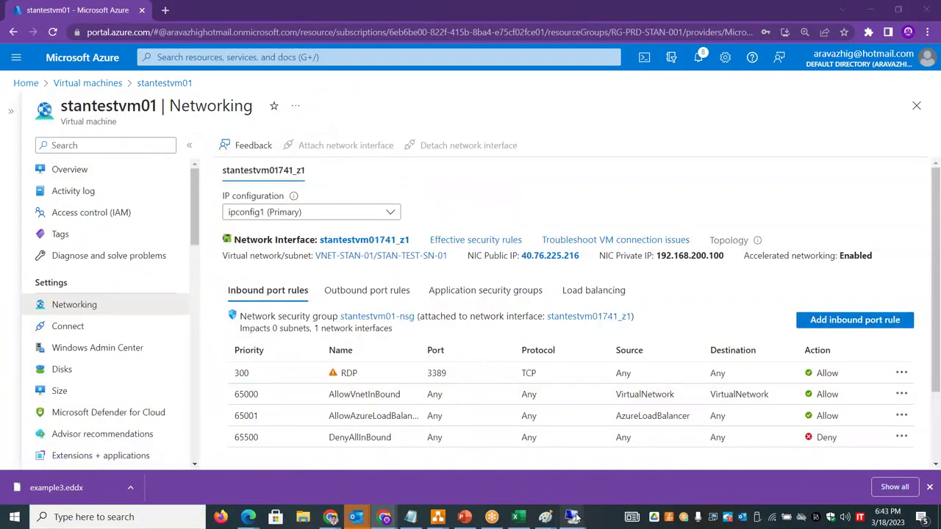
pyautogui.moveTo(575, 517)
pyautogui.click(616, 475)
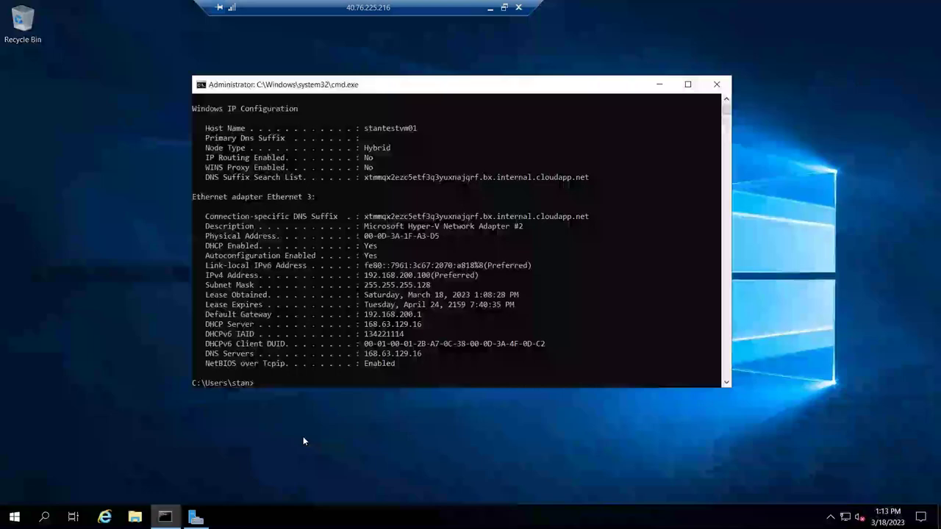
# - Run ncpa.cpl and inspect Ethernet 3's IPv4 and advanced TCP/IP settings
pyautogui.click(273, 374)
pyautogui.write('ncpa.cpl')
pyautogui.press('Return')
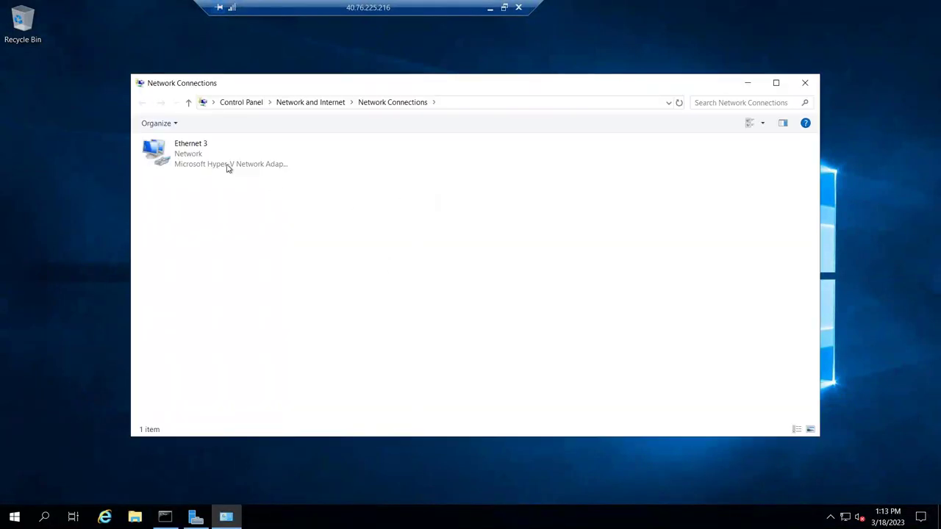
pyautogui.click(228, 169)
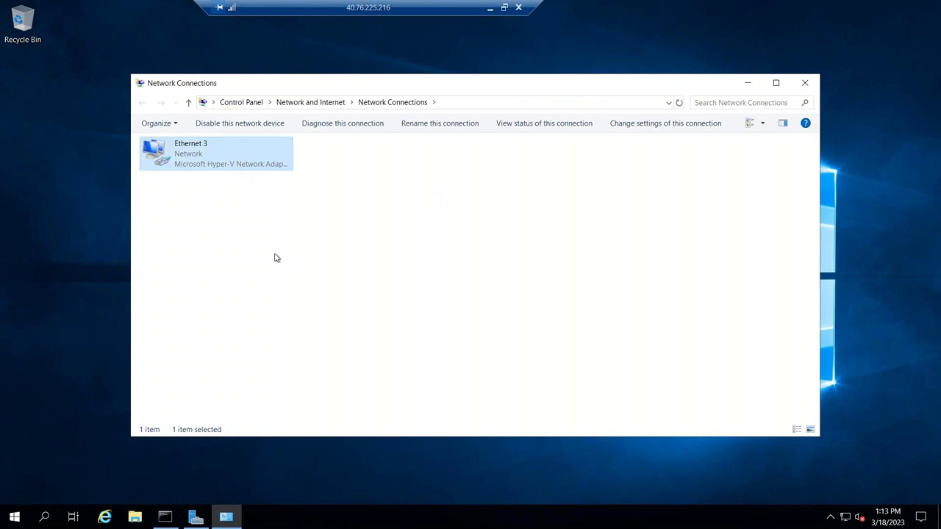
pyautogui.hotkey('shift', 'F10')
pyautogui.click(294, 284)
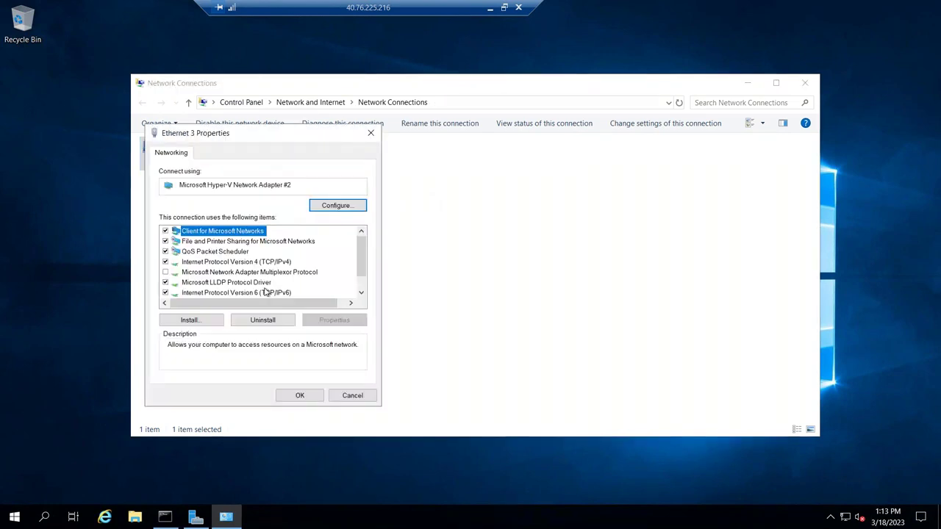
pyautogui.click(262, 264)
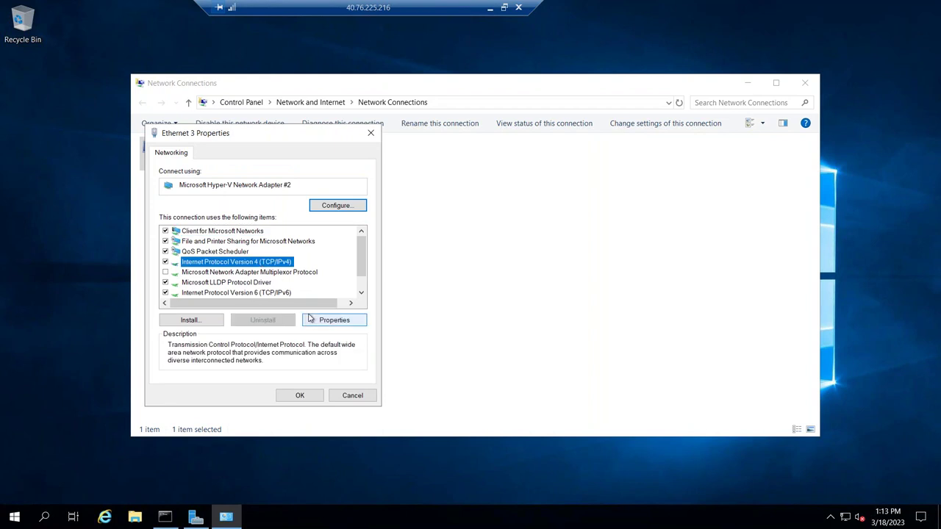
pyautogui.click(334, 321)
pyautogui.click(345, 406)
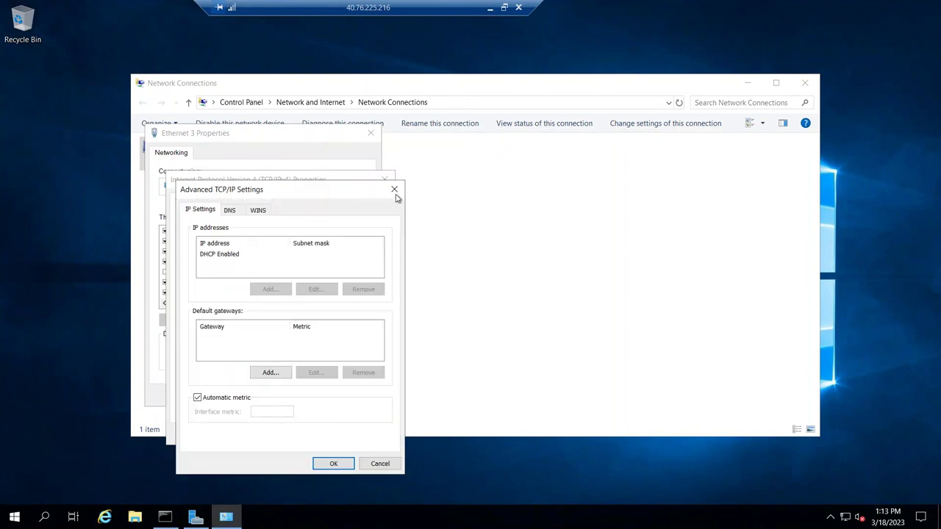
# - Close the Ethernet 3 dialogs, then minimise Network Connections and the remote session
pyautogui.click(395, 190)
pyautogui.click(249, 200)
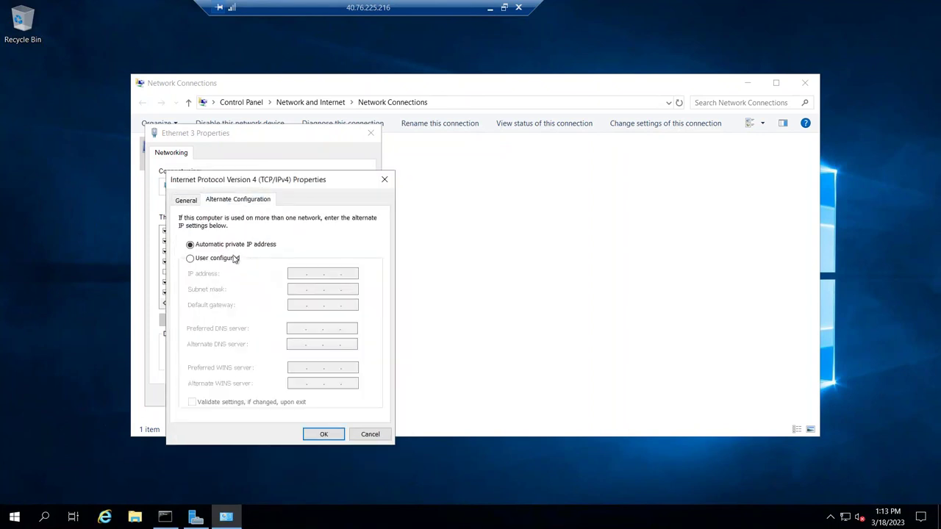
pyautogui.click(384, 180)
pyautogui.click(370, 134)
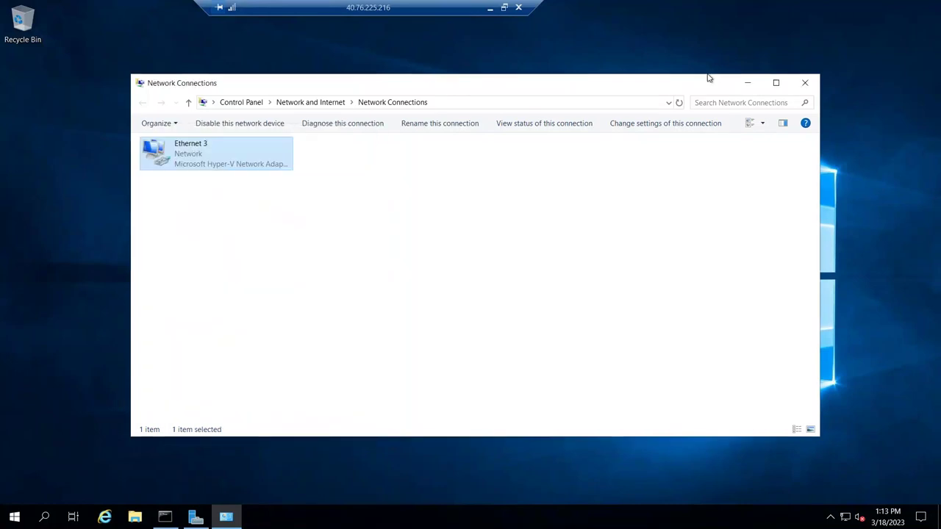
pyautogui.click(748, 82)
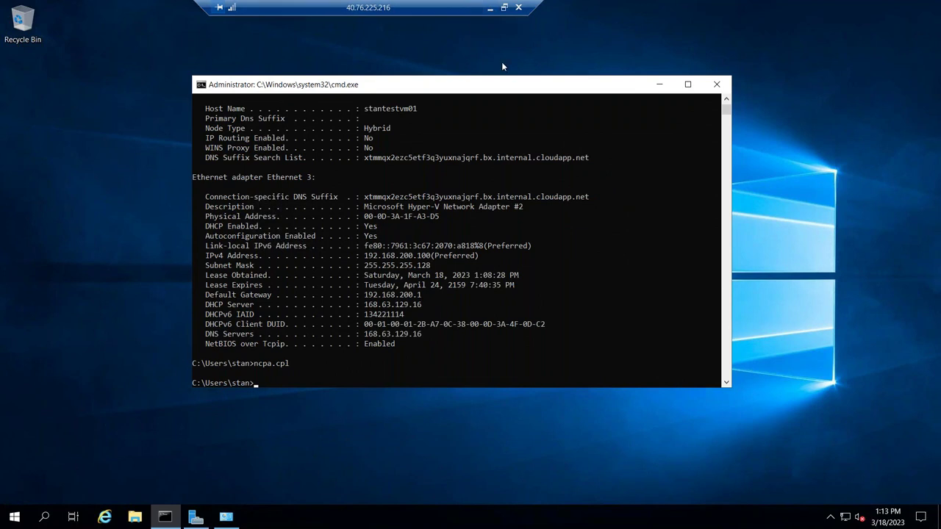
pyautogui.click(490, 9)
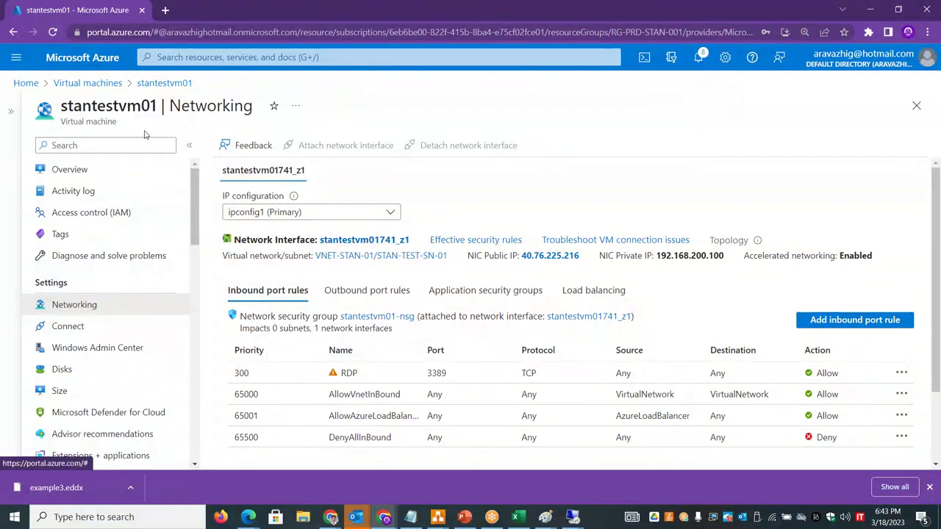
# - Stop stantestvm01 from its overview, confirm with Yes, and return to its Networking page
pyautogui.click(164, 83)
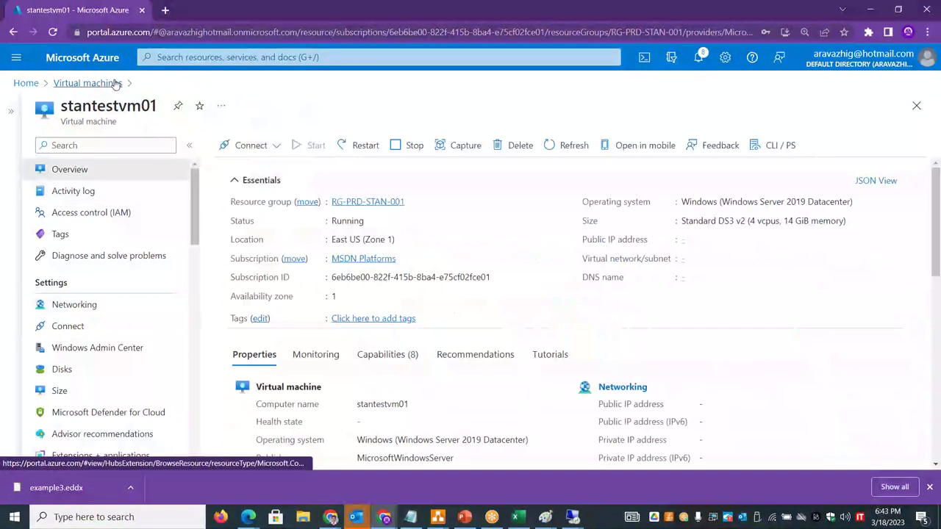
pyautogui.click(410, 147)
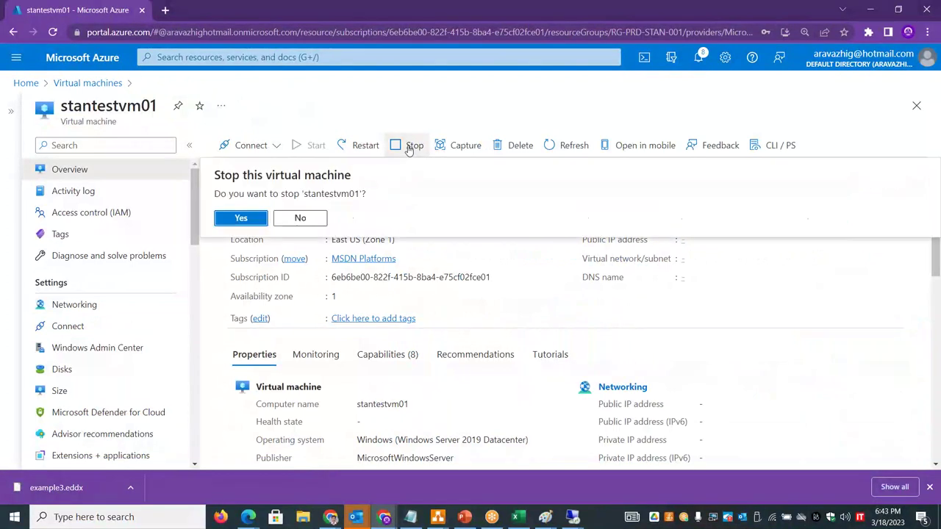
pyautogui.click(248, 219)
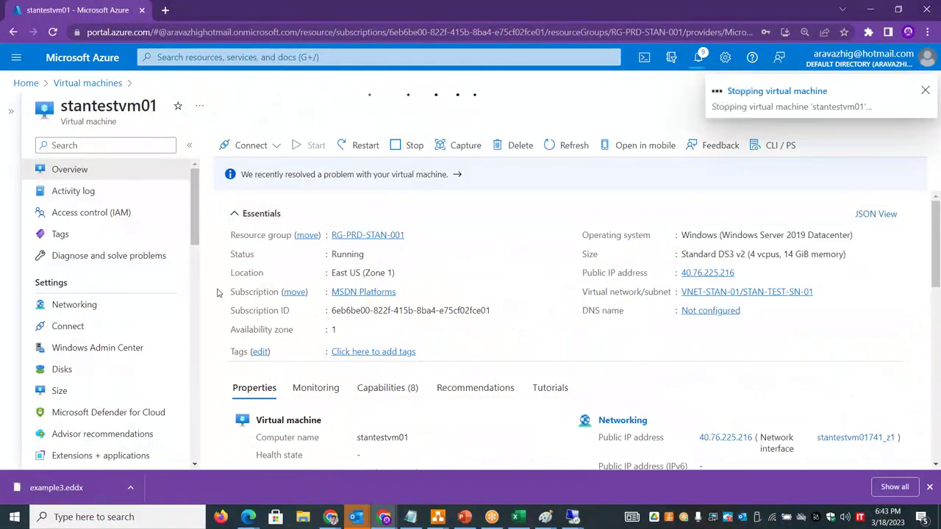
pyautogui.click(107, 306)
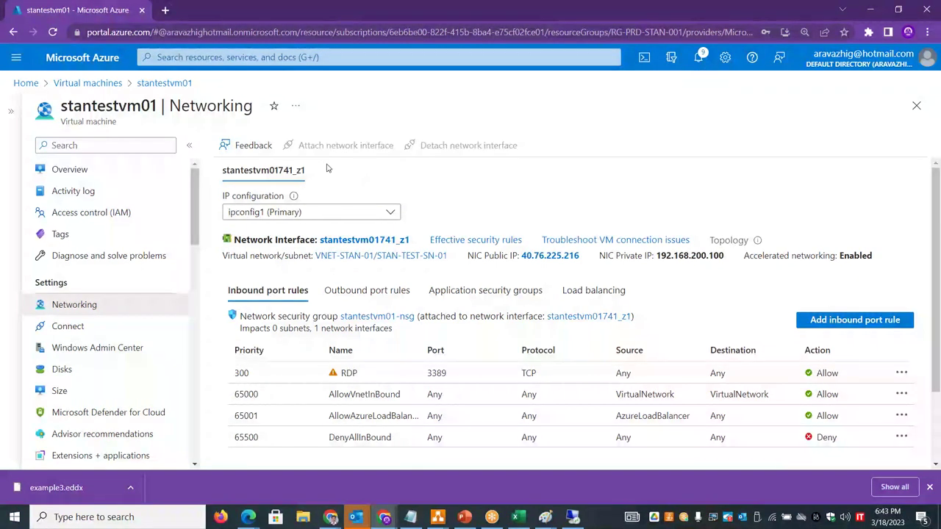
# - Find Network interfaces in the portal search and start creating a new one
pyautogui.click(187, 57)
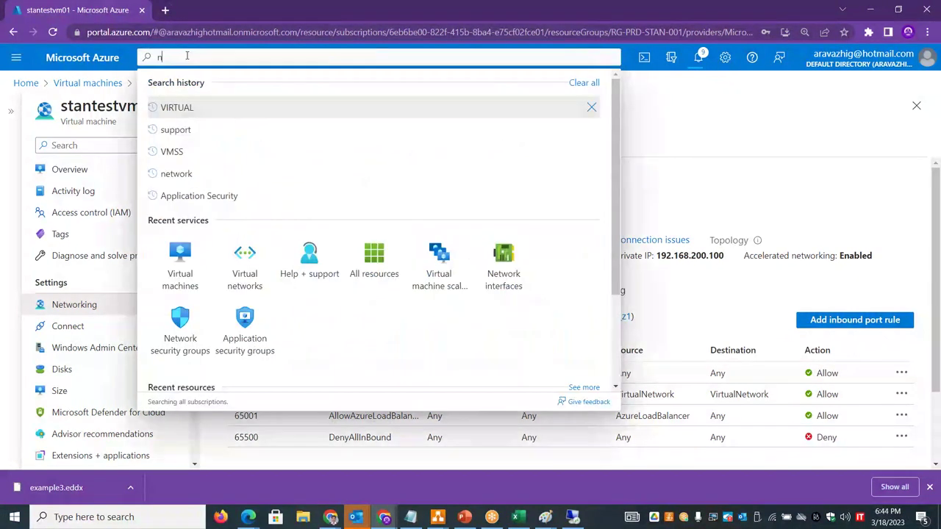
pyautogui.write('network interface')
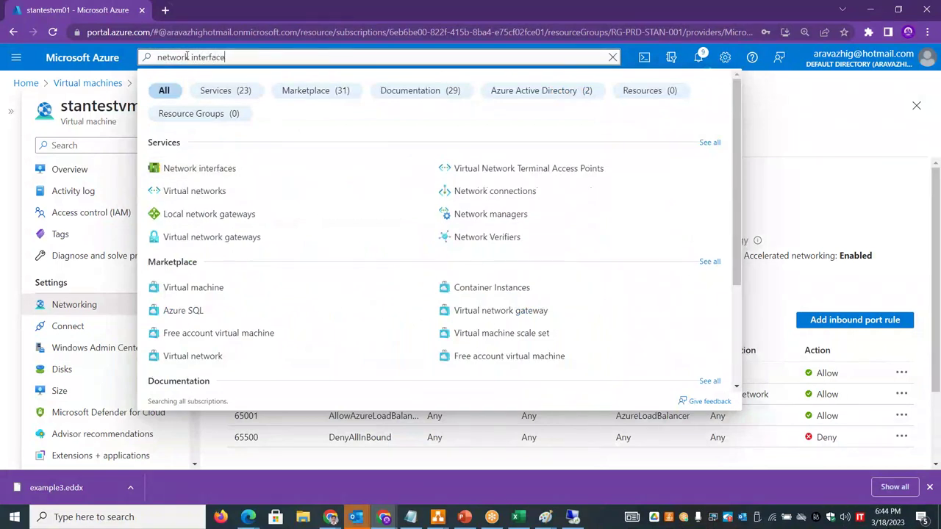
pyautogui.click(198, 163)
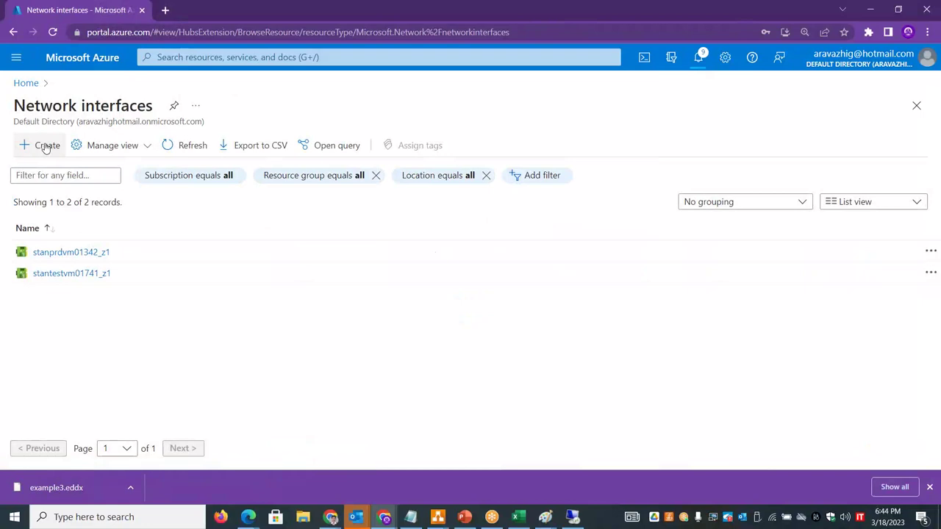
pyautogui.click(44, 145)
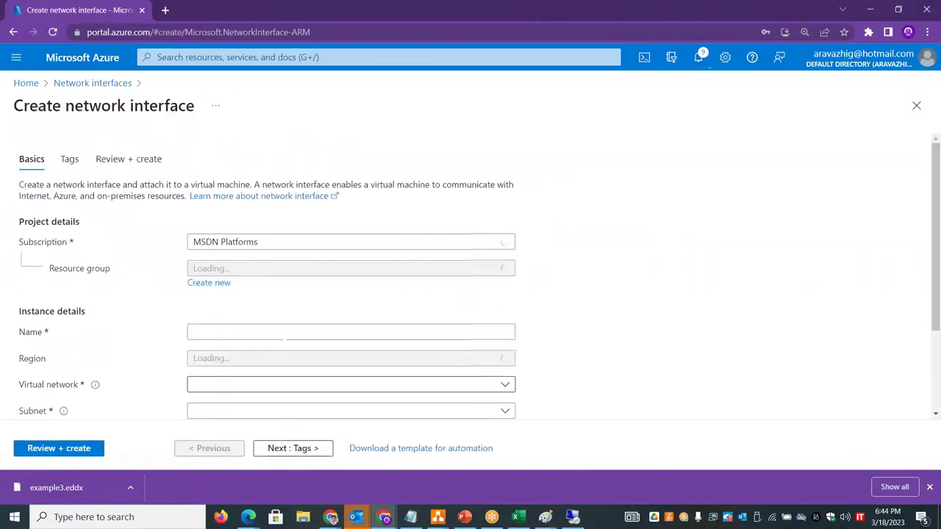
# - Name the interface stantestvm01nic02 in resource group RG-PRD-STAN-001
pyautogui.click(270, 333)
pyautogui.write('stan')
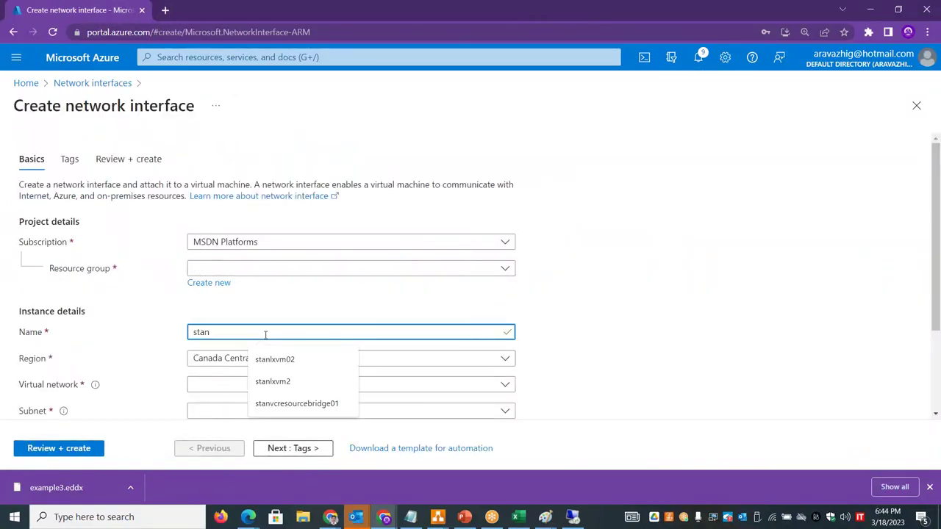
pyautogui.write('test')
pyautogui.click(299, 269)
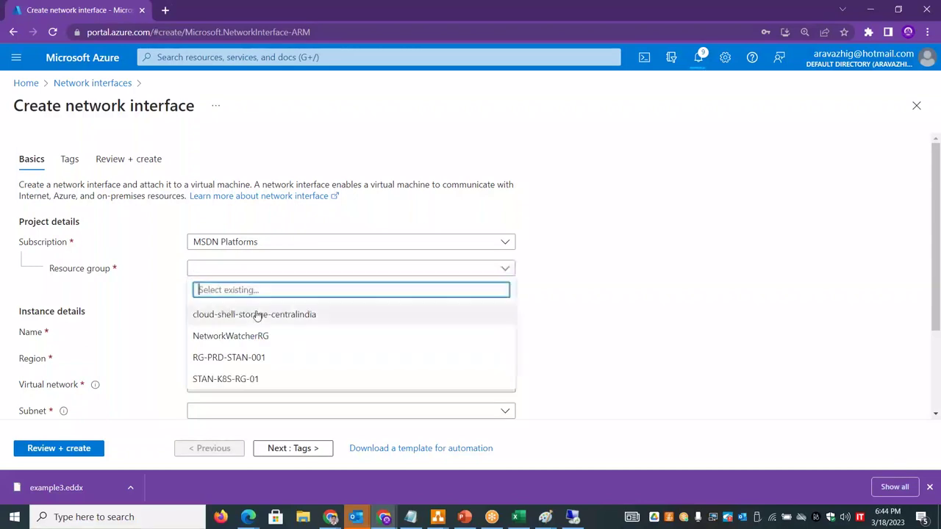
pyautogui.click(245, 358)
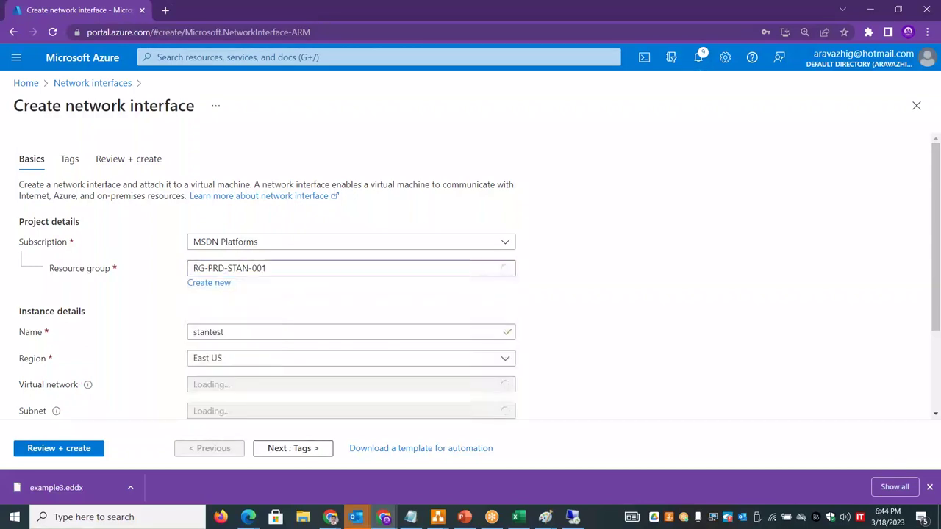
pyautogui.click(246, 333)
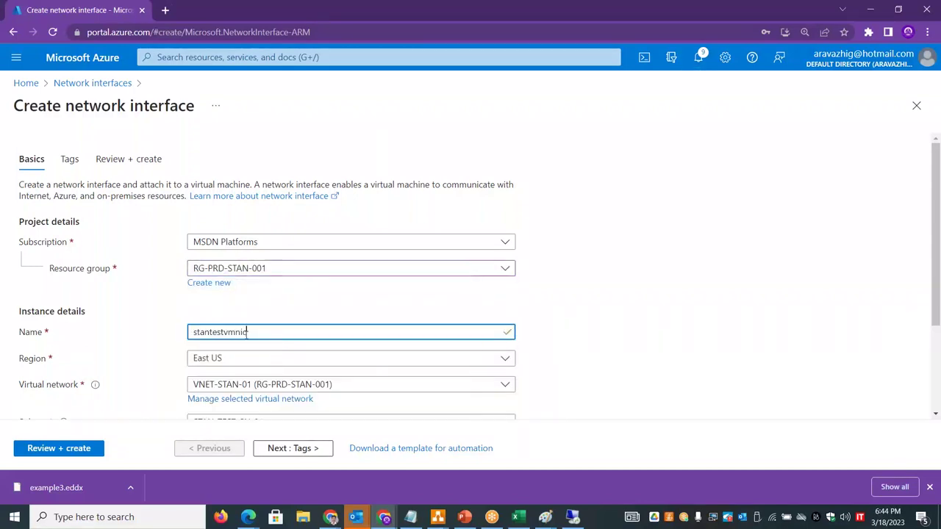
pyautogui.press('BackSpace')
pyautogui.press('BackSpace')
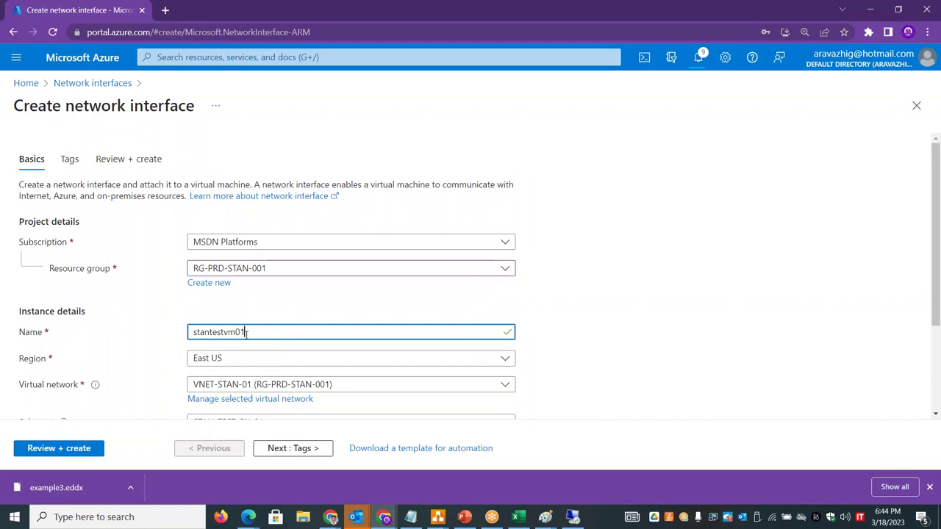
pyautogui.write('c02')
pyautogui.moveTo(938, 259); pyautogui.dragTo(939, 344)
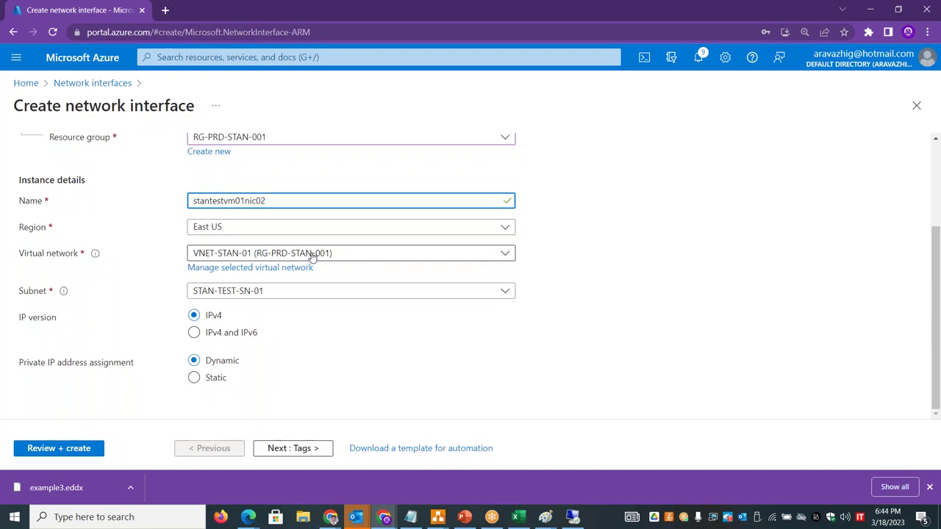
# - Place it on VNET-STAN-01, subnet STAN-PRD-SN-01, with static private IP assignment
pyautogui.click(313, 255)
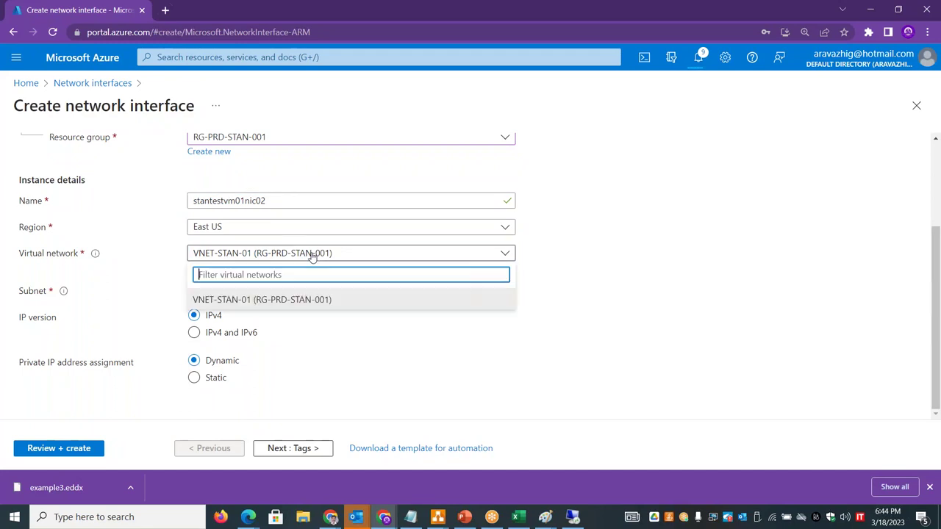
pyautogui.click(580, 273)
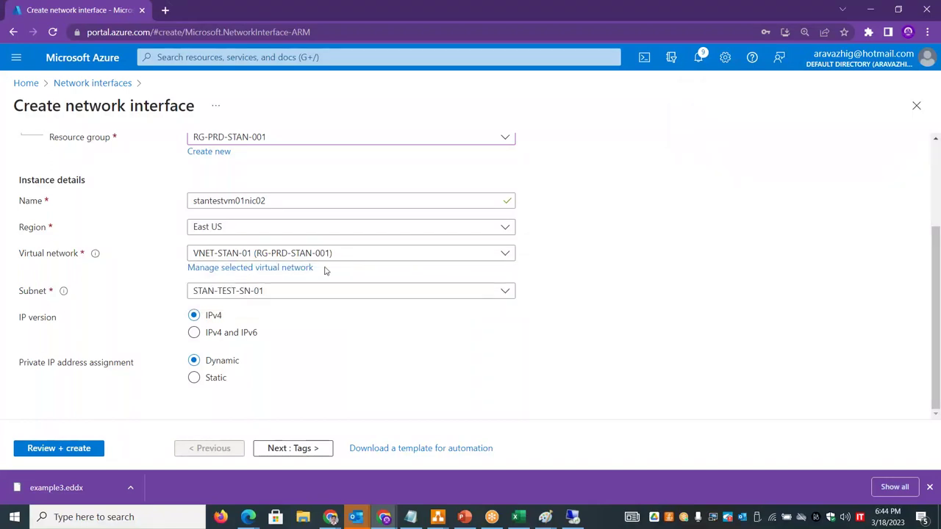
pyautogui.click(301, 295)
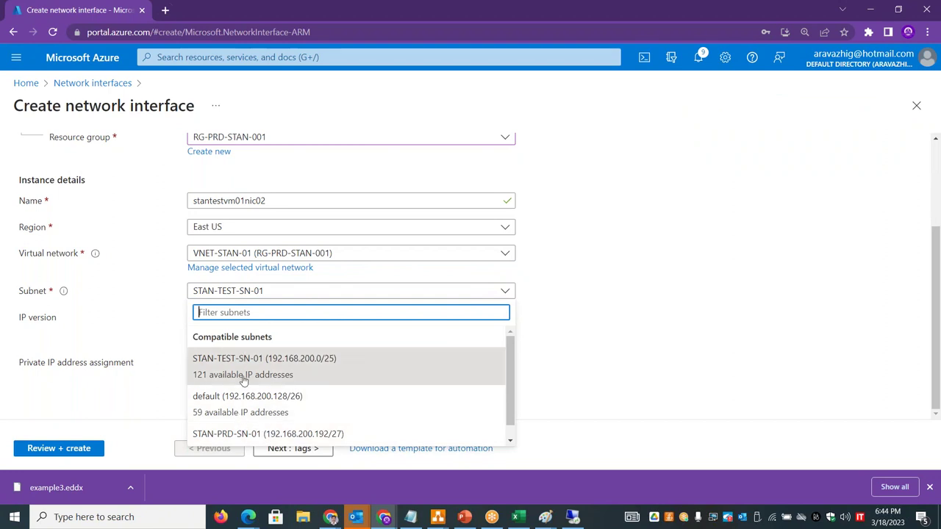
pyautogui.click(262, 433)
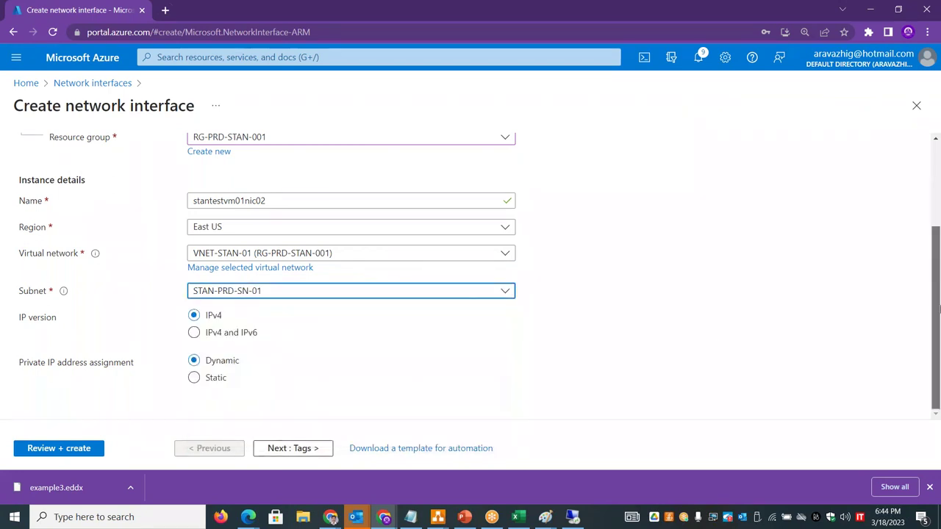
pyautogui.click(194, 377)
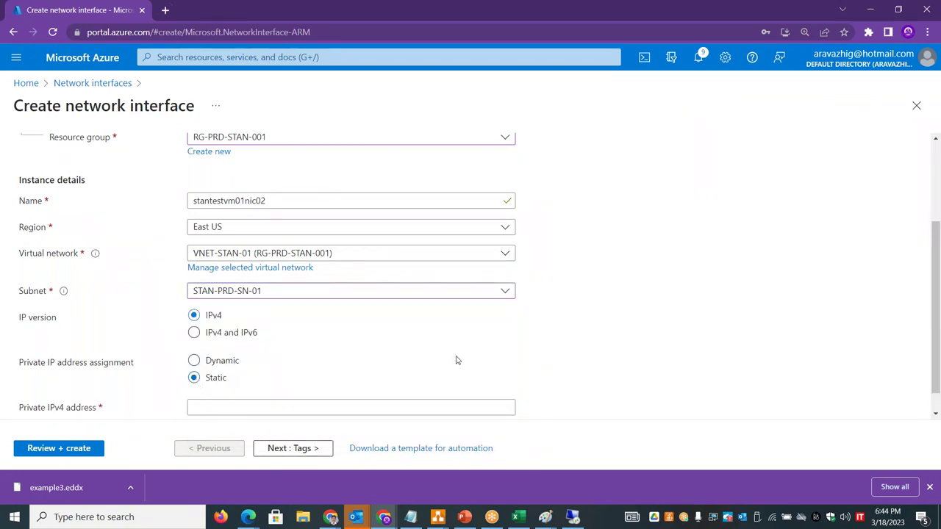
# - Enter private IP 192.168.200.200 after checking the subnetting spreadsheet, then run Review + create
pyautogui.hotkey('alt', 'Tab')
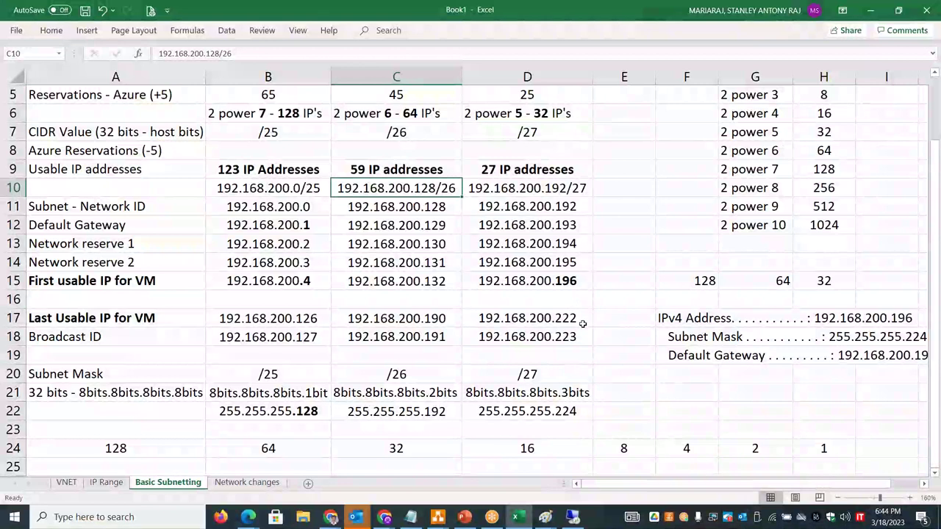
pyautogui.hotkey('alt', 'Tab')
pyautogui.click(222, 407)
pyautogui.write('1')
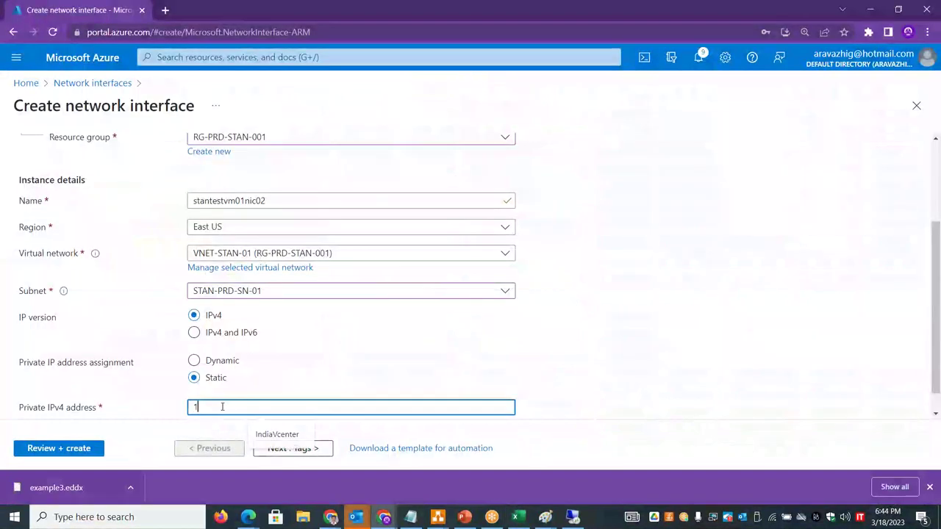
pyautogui.write('92.168.1')
pyautogui.press('BackSpace')
pyautogui.write('200.200')
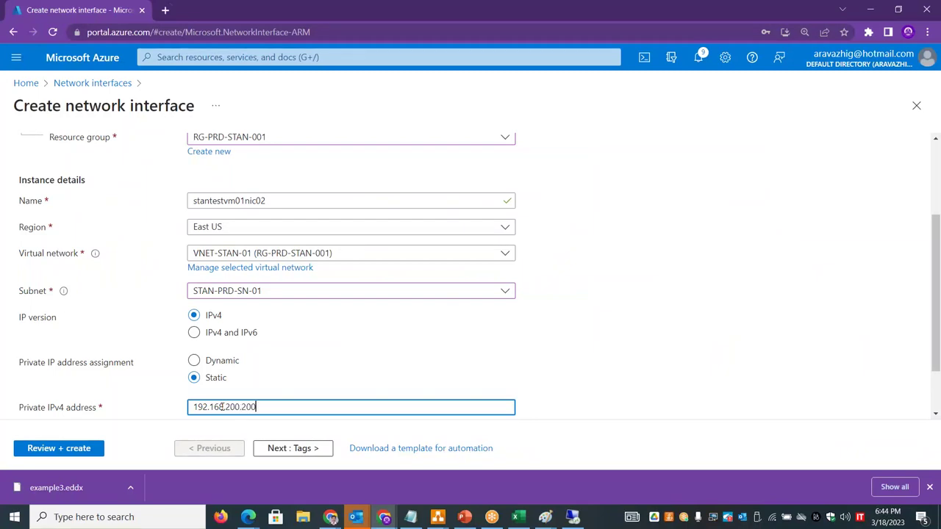
pyautogui.scroll(-1, 924, 362)
pyautogui.click(100, 448)
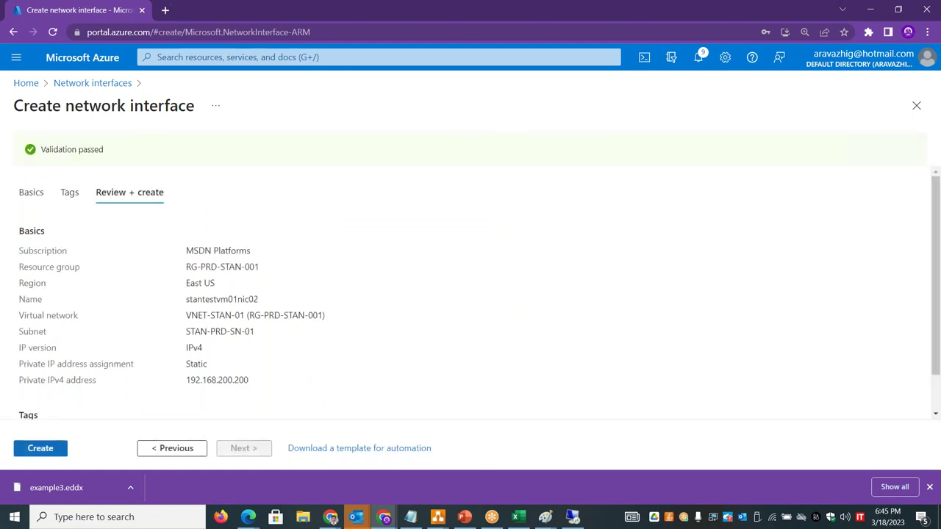
# - Create stantestvm01nic02 and open stantestvm01 from the Virtual machines list
pyautogui.click(59, 450)
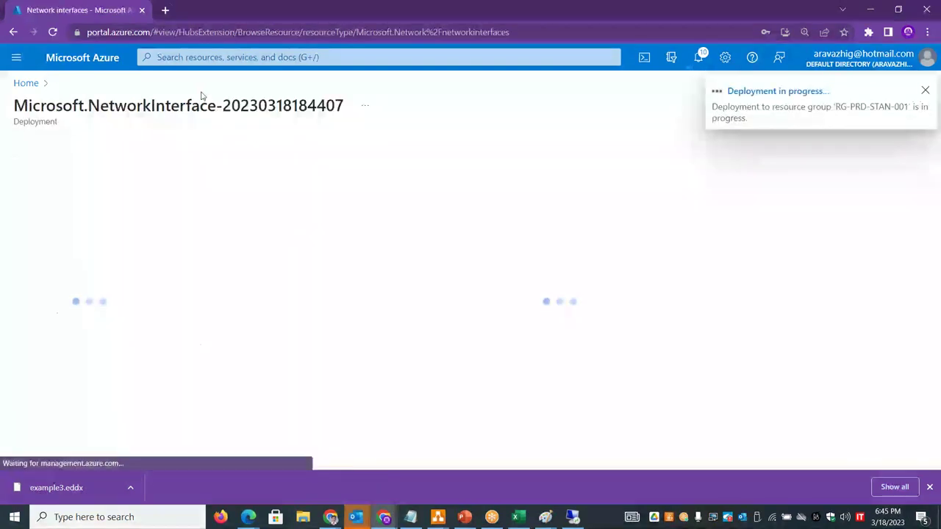
pyautogui.click(25, 83)
pyautogui.click(285, 152)
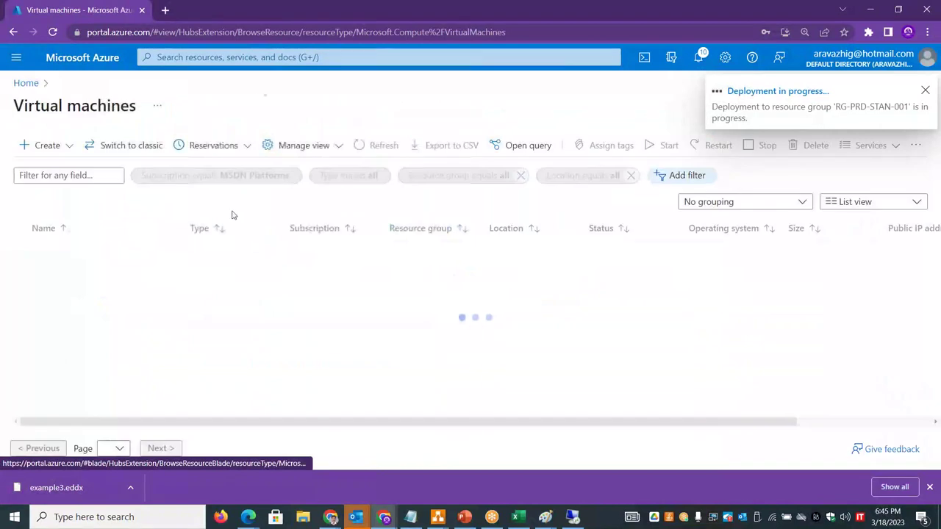
pyautogui.moveTo(147, 315); pyautogui.dragTo(139, 309)
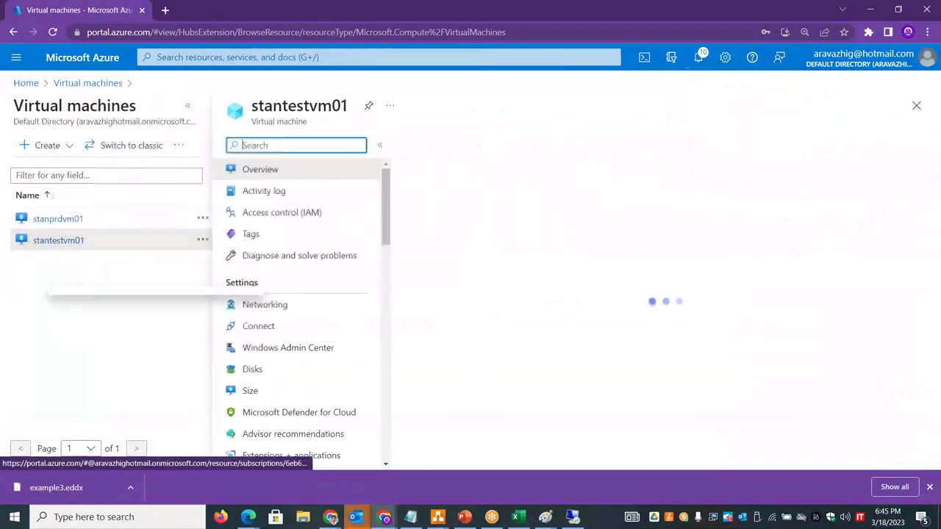
# - Confirm stantestvm01 is Stopped (deallocated) and begin attaching an existing network interface
pyautogui.click(272, 304)
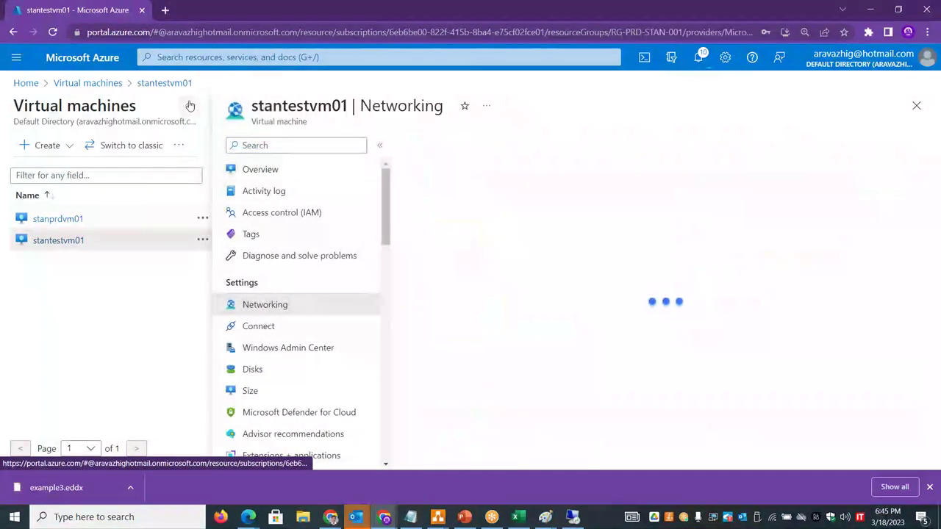
pyautogui.click(187, 105)
pyautogui.click(106, 177)
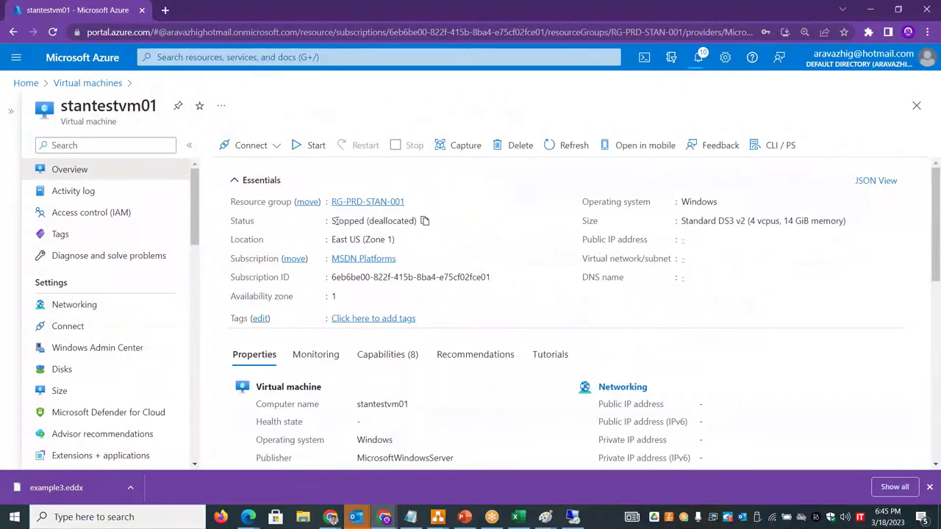
pyautogui.moveTo(335, 220); pyautogui.dragTo(412, 221)
pyautogui.click(64, 304)
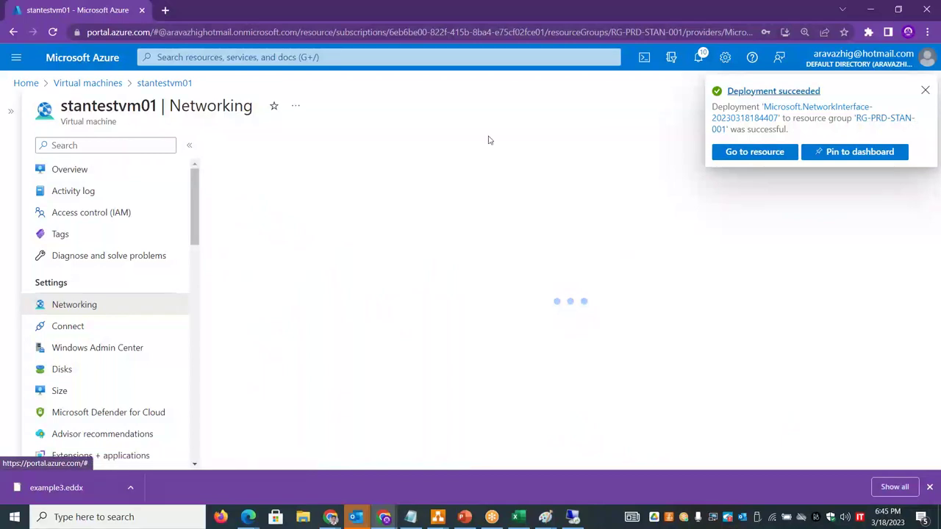
pyautogui.click(345, 145)
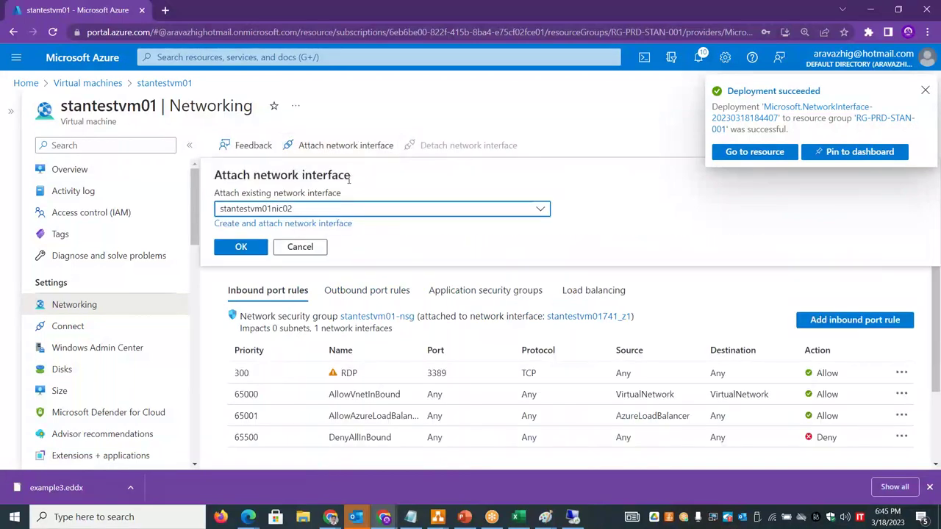
# - Attach stantestvm01nic02 to stantestvm01 and check both interface tabs
pyautogui.click(342, 210)
pyautogui.click(297, 254)
pyautogui.click(243, 246)
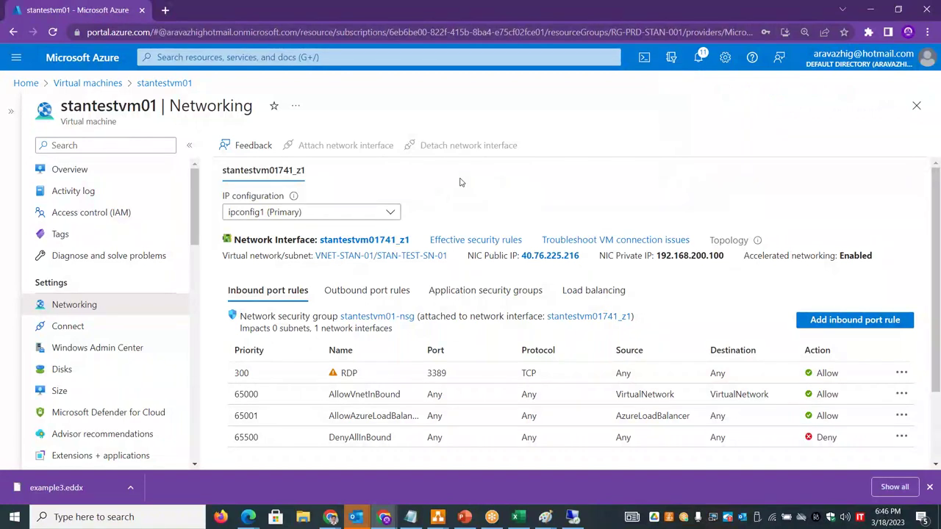
pyautogui.click(360, 192)
pyautogui.click(279, 193)
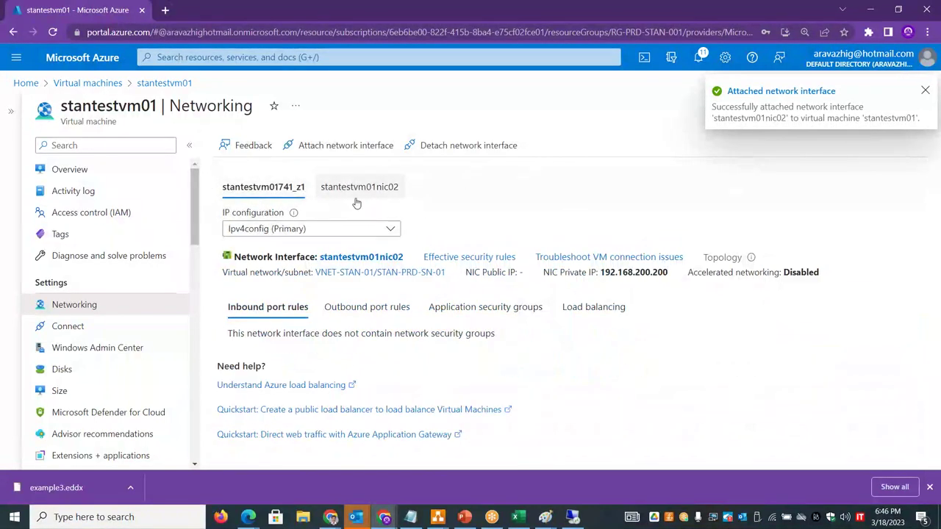
# - Start stantestvm01 and select its public IP 40.76.225.216 on the Networking page
pyautogui.click(134, 169)
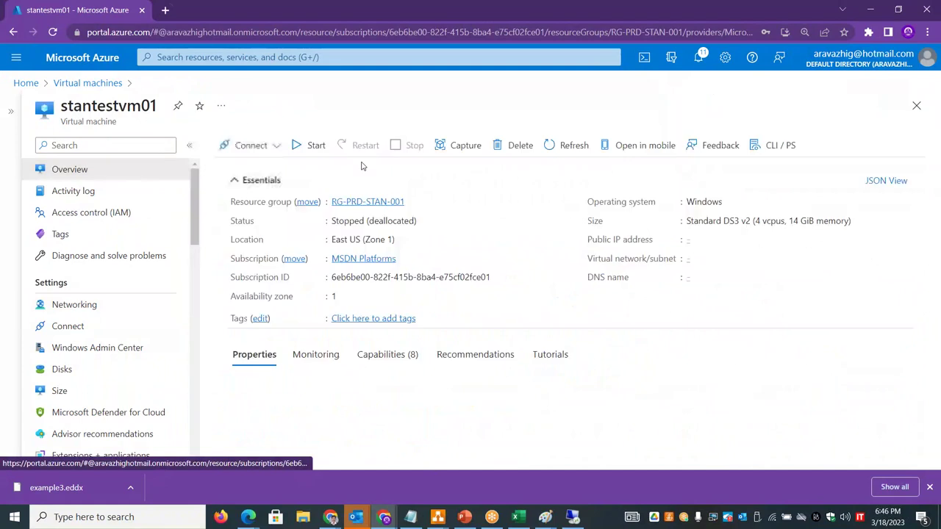
pyautogui.click(309, 147)
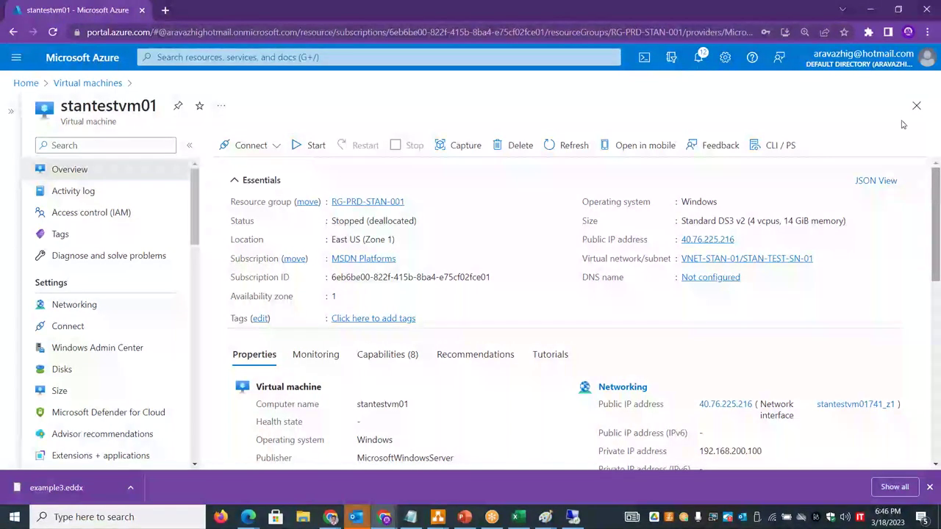
pyautogui.moveTo(938, 198)
pyautogui.mouseDown()
pyautogui.moveTo(938, 397)
pyautogui.moveTo(939, 191)
pyautogui.mouseUp()
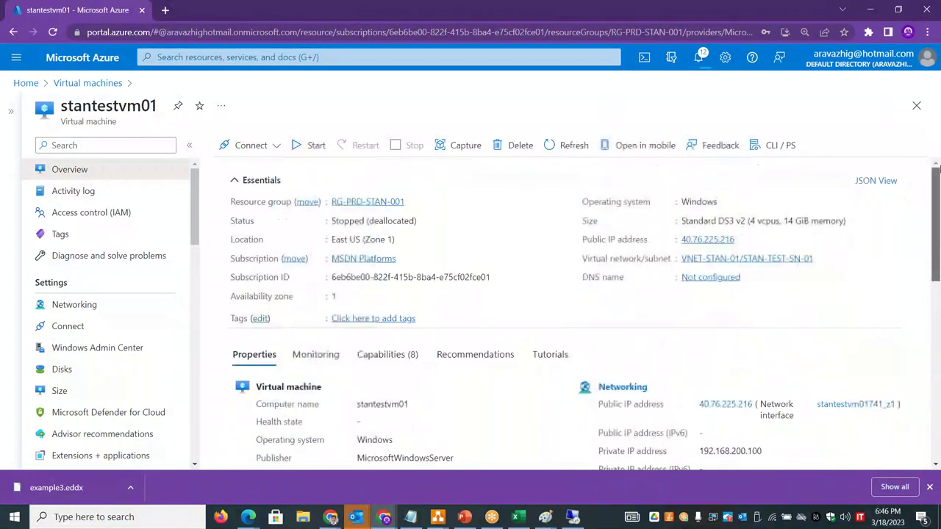
pyautogui.click(113, 310)
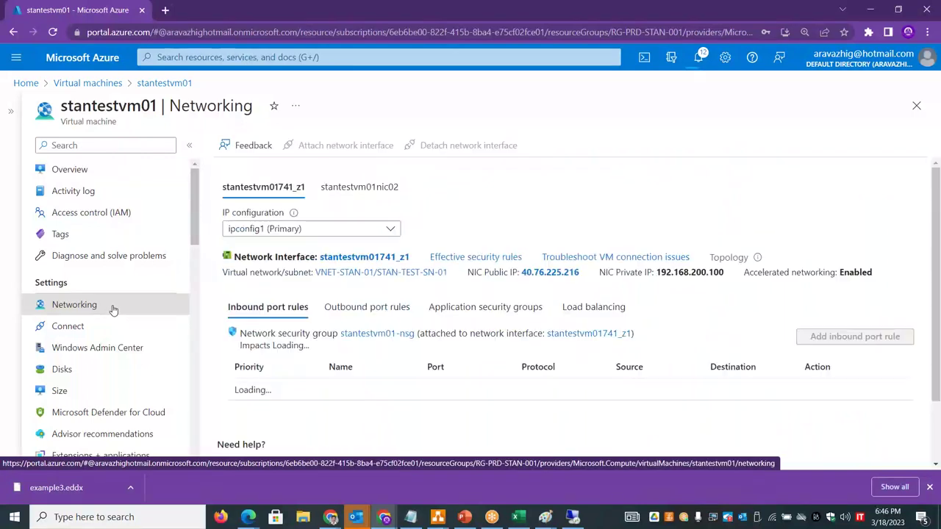
pyautogui.moveTo(587, 277); pyautogui.dragTo(523, 275)
pyautogui.hotkey('ctrl', 'c')
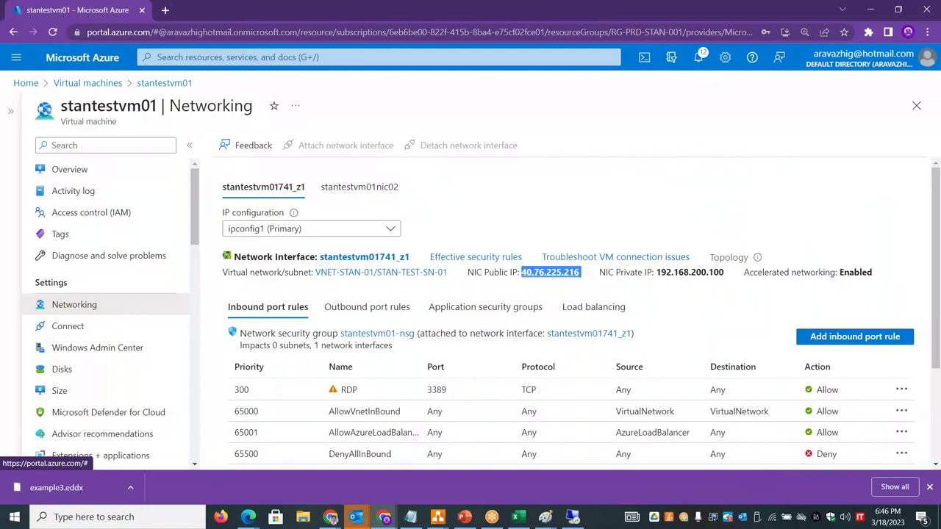
# - Connect with mstsc to 40.76.225.216, enter the account password, and accept the certificate warning
pyautogui.press('super+r')
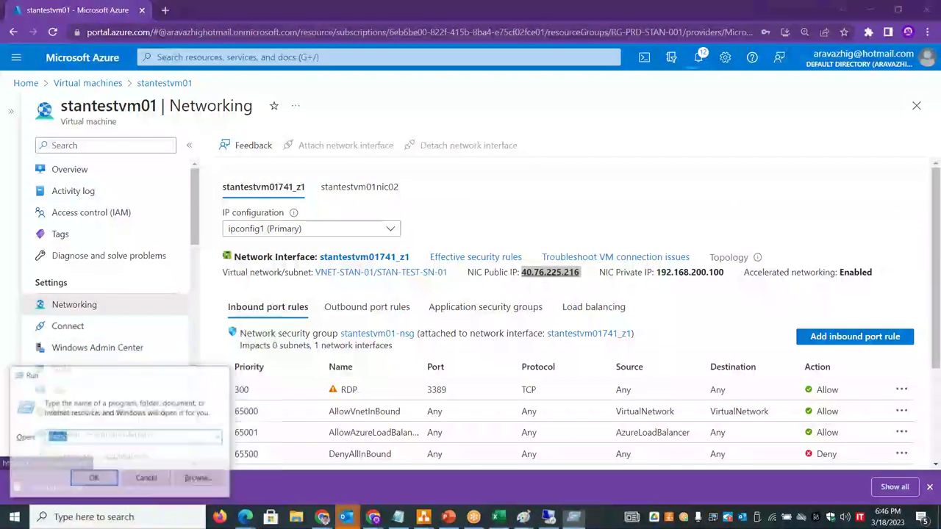
pyautogui.press('Return')
pyautogui.hotkey('ctrl', 'v')
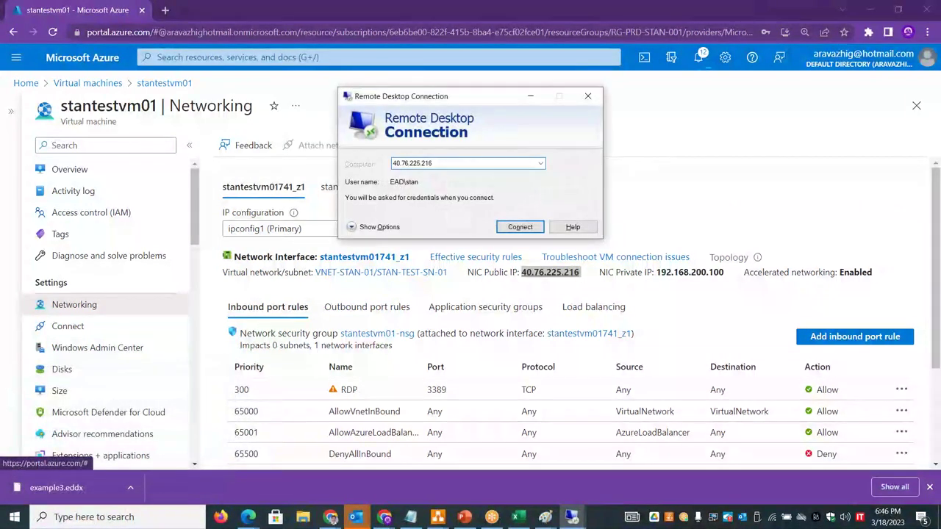
pyautogui.press('Return')
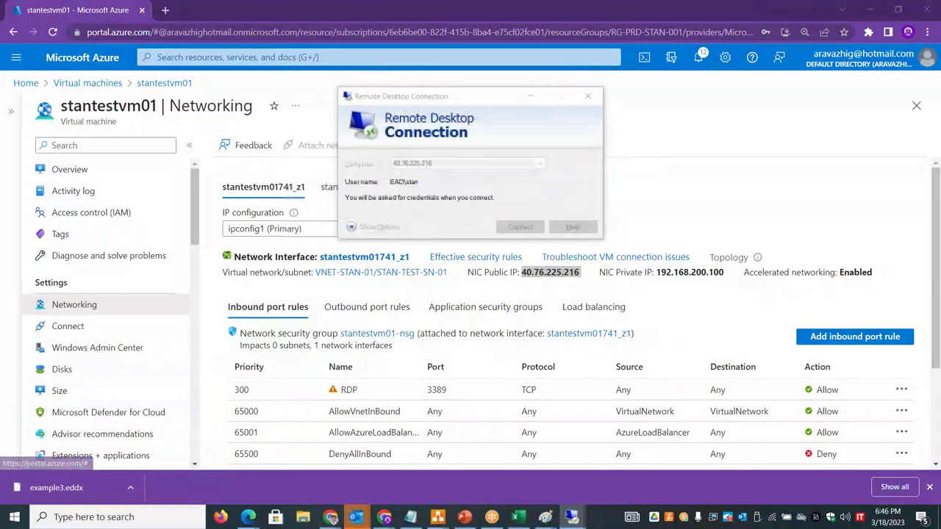
pyautogui.write('••••')
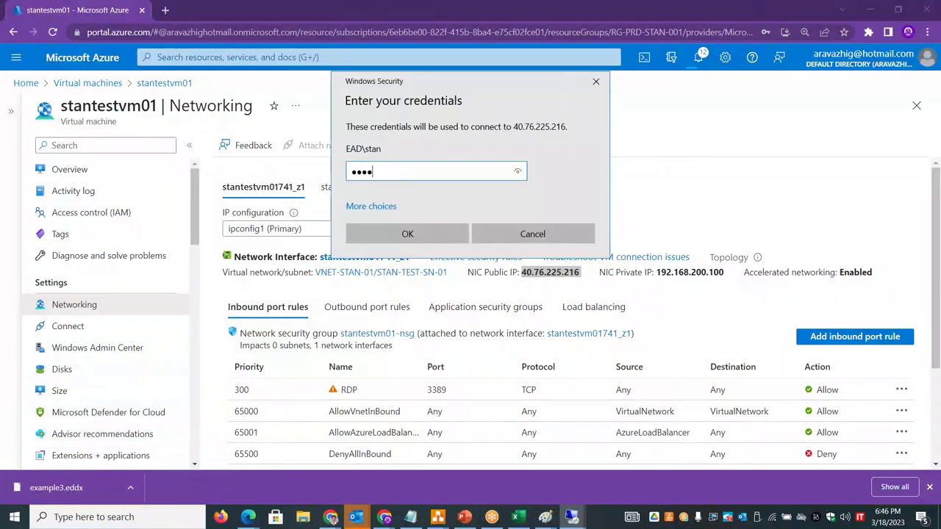
pyautogui.write('•••••••••')
pyautogui.press('Return')
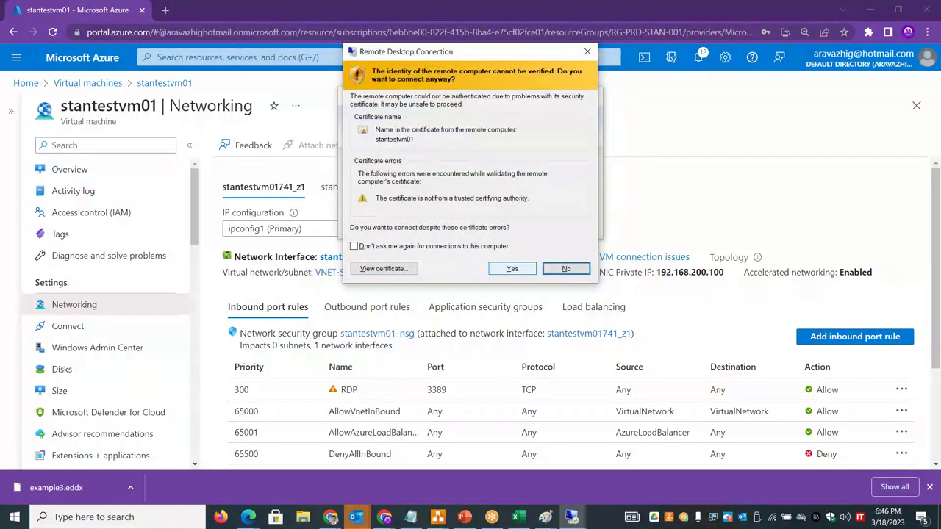
pyautogui.click(512, 269)
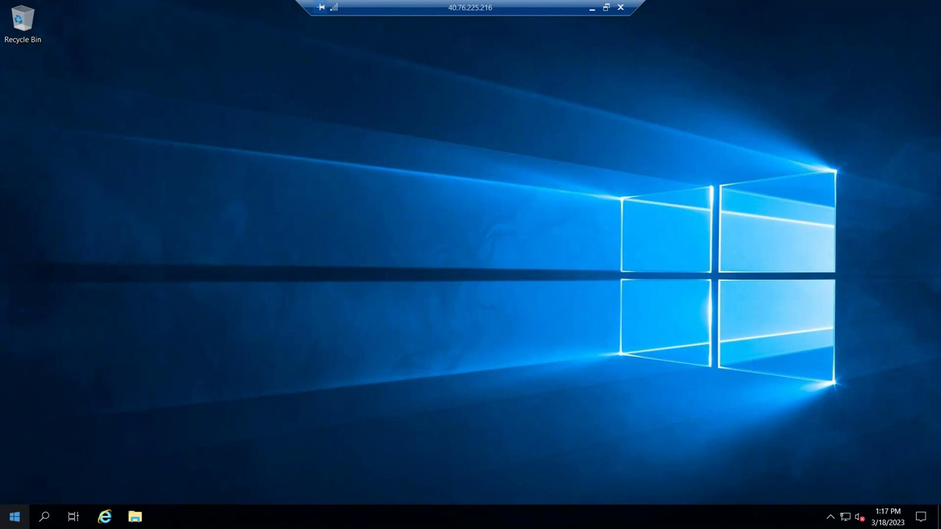
# - Open Network Connections on the server through the Run box
pyautogui.rightClick(14, 517)
pyautogui.click(38, 452)
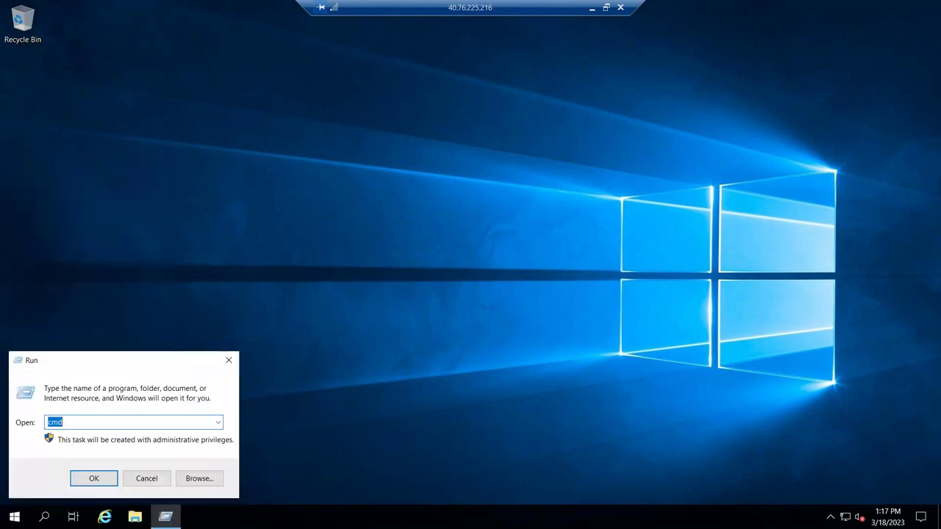
pyautogui.write('regedit')
pyautogui.press('Return')
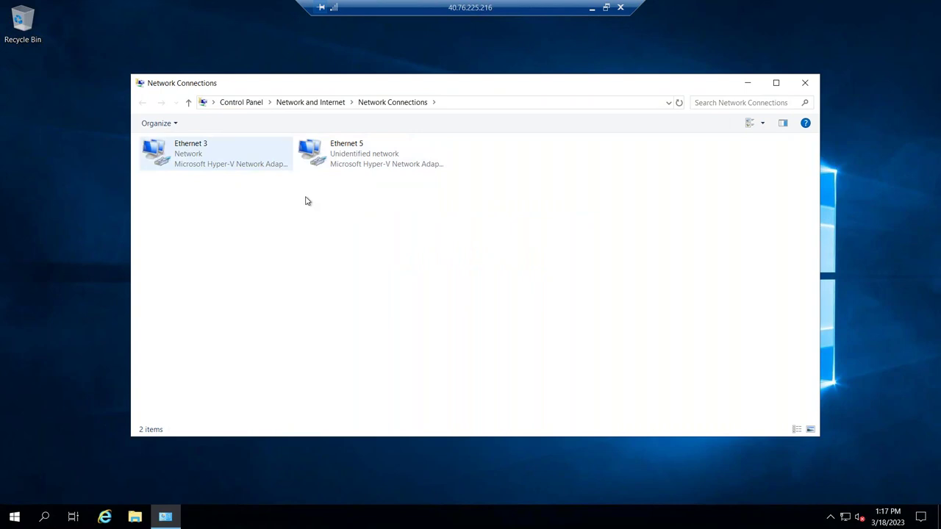
# - Run ipconfig in an administrator prompt, highlighting Ethernet 3's and Ethernet 5's .200 addresses
pyautogui.rightClick(14, 519)
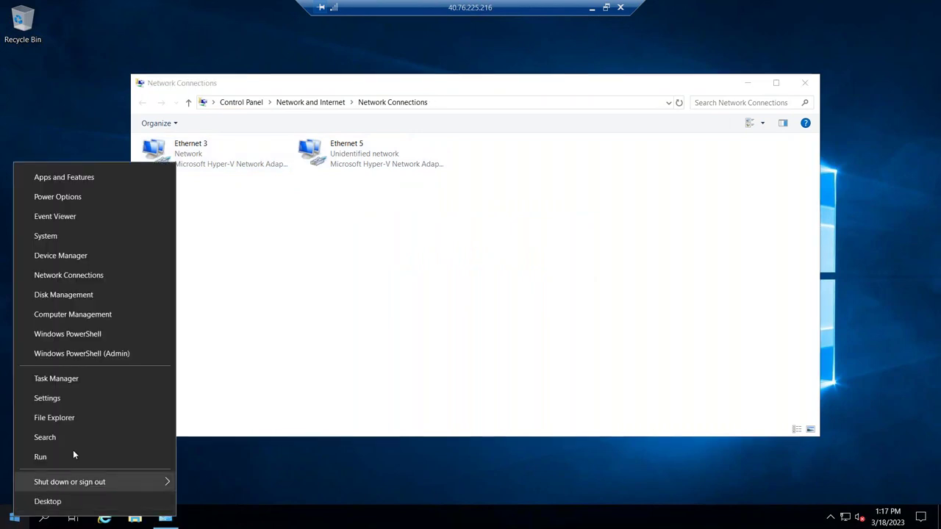
pyautogui.click(74, 450)
pyautogui.write('cmd')
pyautogui.press('Return')
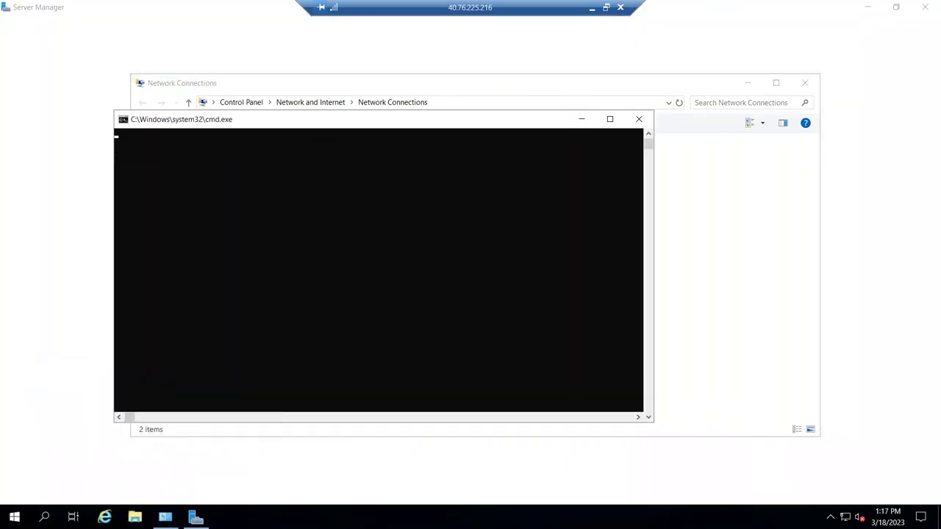
pyautogui.write('ipconfig')
pyautogui.press('Return')
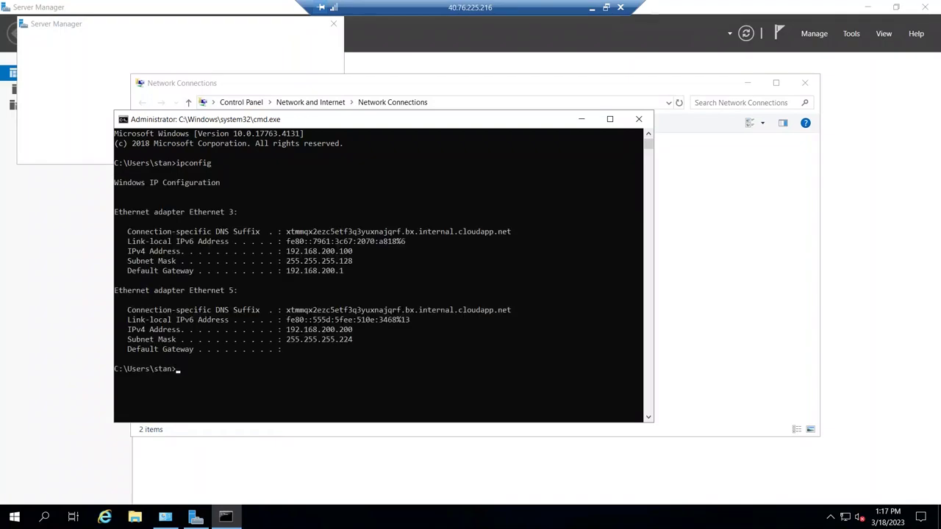
pyautogui.moveTo(295, 250); pyautogui.dragTo(352, 251)
pyautogui.moveTo(335, 331); pyautogui.dragTo(353, 330)
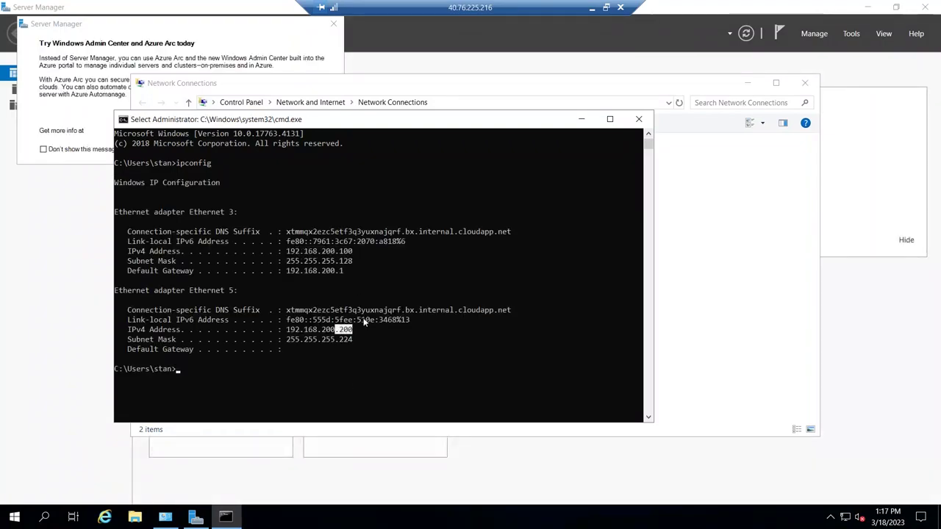
# - Run ipconfig /all and enlarge the console window
pyautogui.press('Up')
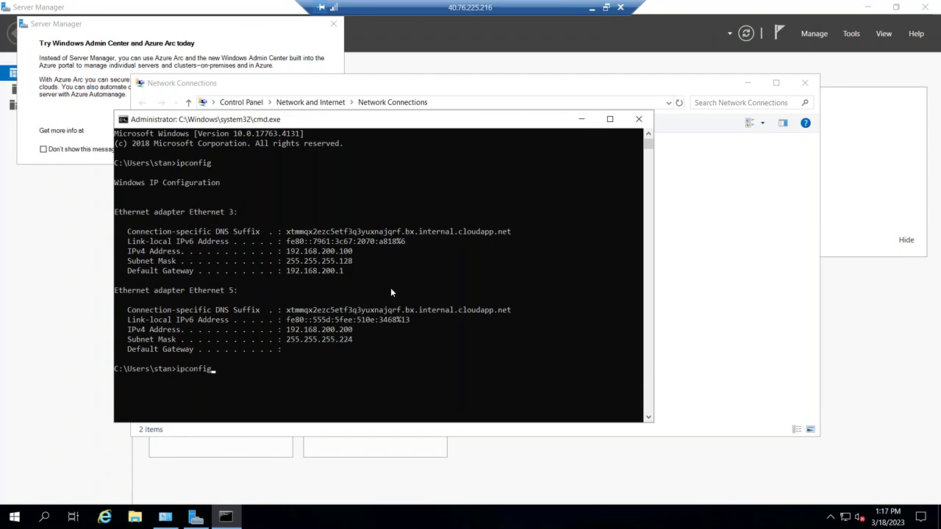
pyautogui.write('/all')
pyautogui.press('Return')
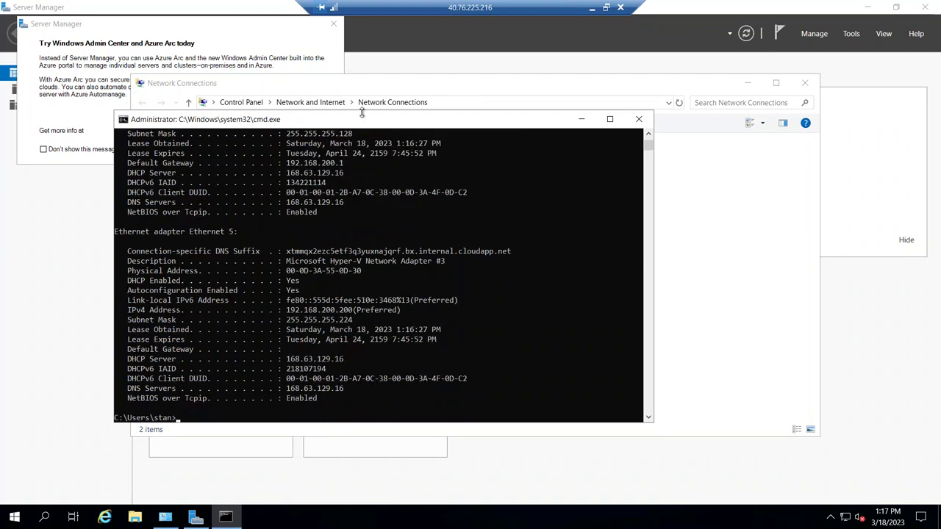
pyautogui.moveTo(352, 62); pyautogui.dragTo(351, 51)
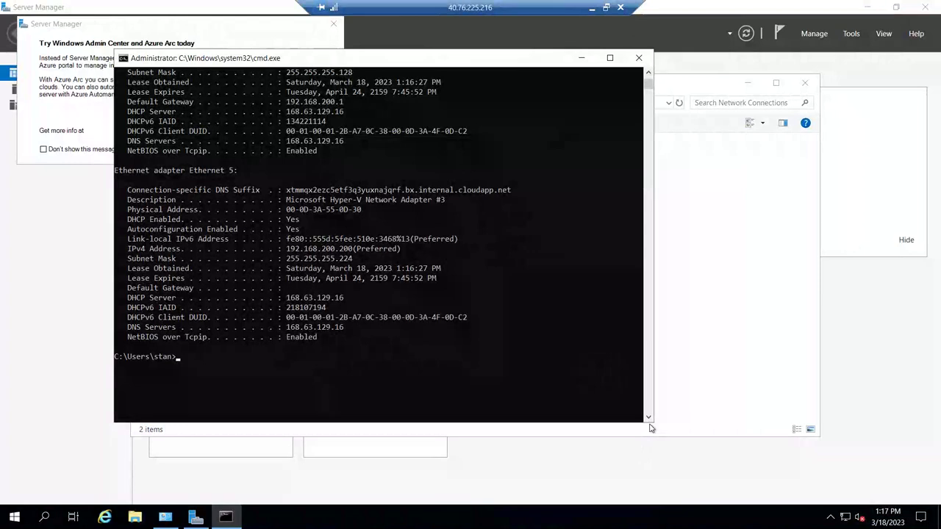
pyautogui.moveTo(652, 423); pyautogui.dragTo(664, 489)
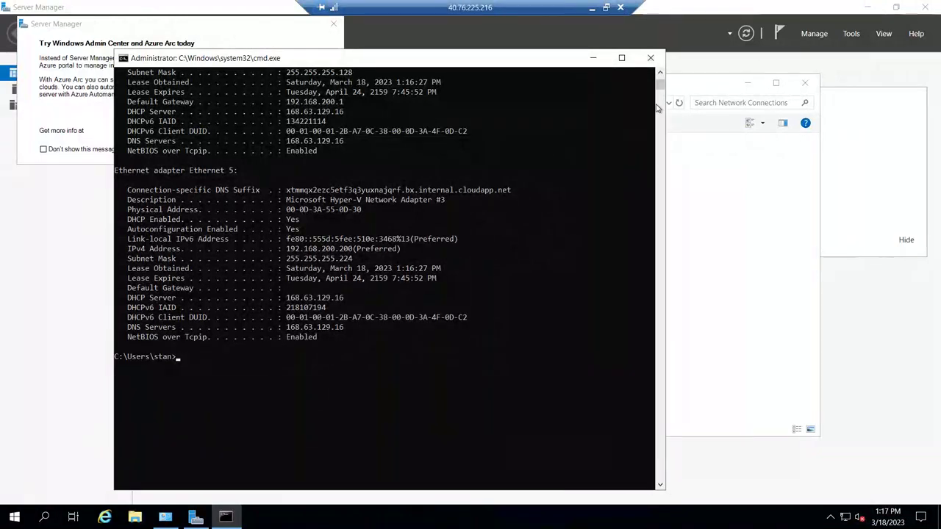
pyautogui.click(660, 76)
pyautogui.click(661, 75)
pyautogui.click(660, 76)
pyautogui.click(660, 76)
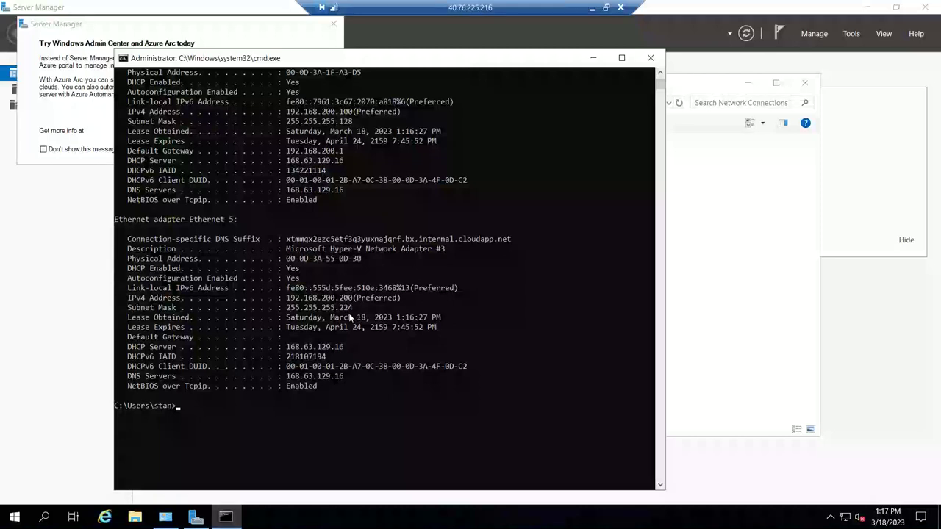
pyautogui.click(28, 28)
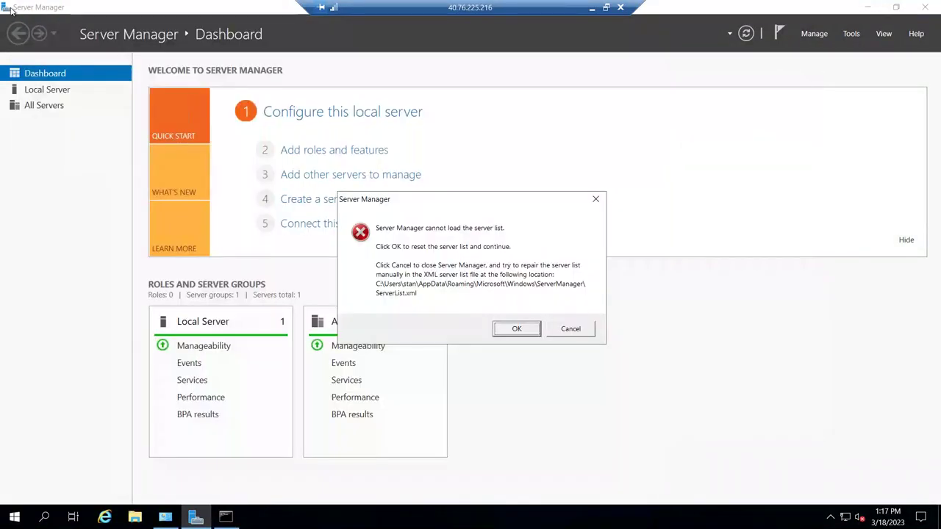
pyautogui.click(594, 199)
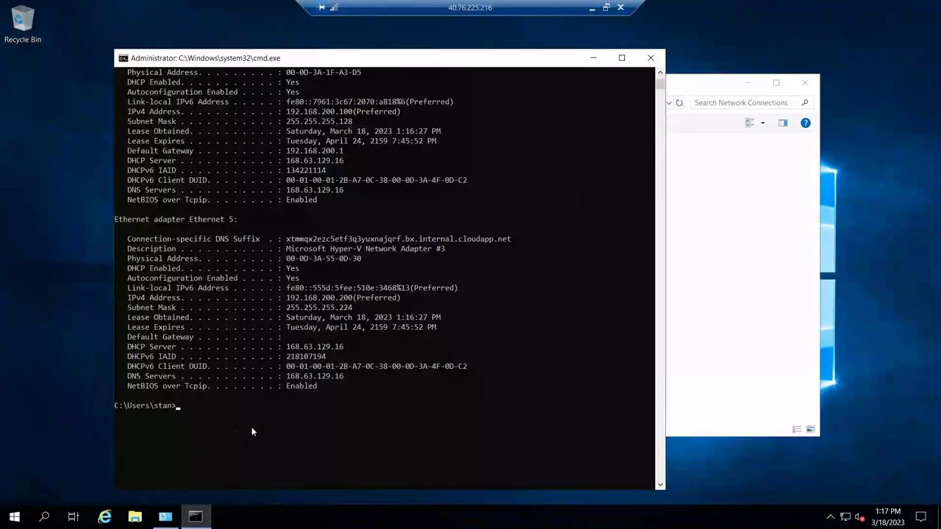
pyautogui.write('route print')
# - Run route print, highlight the 192.168.200.0 route, and bring Network Connections forward
pyautogui.press('Return')
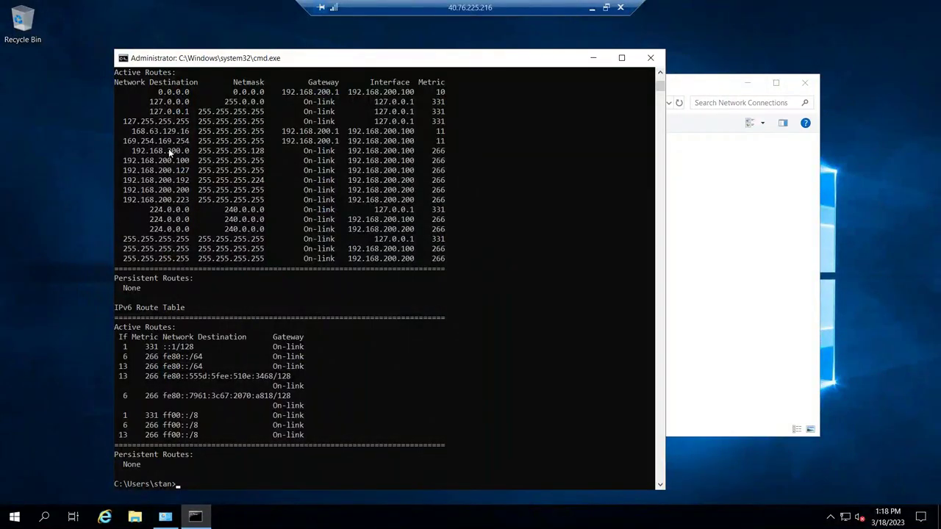
pyautogui.moveTo(169, 150); pyautogui.dragTo(186, 147)
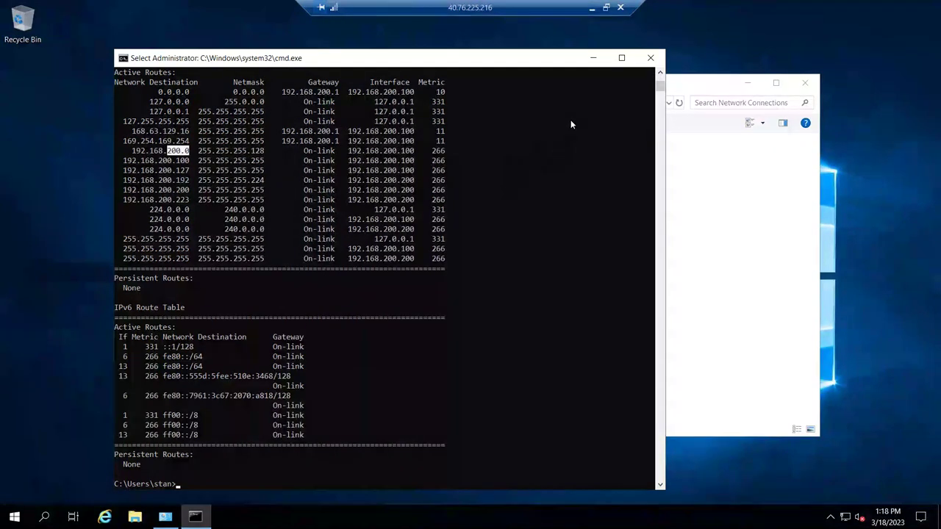
pyautogui.click(593, 57)
pyautogui.moveTo(478, 86); pyautogui.dragTo(278, 104)
# - Check Ethernet 5's details: 192.168.200.200 with mask 255.255.255.224
pyautogui.rightClick(209, 163)
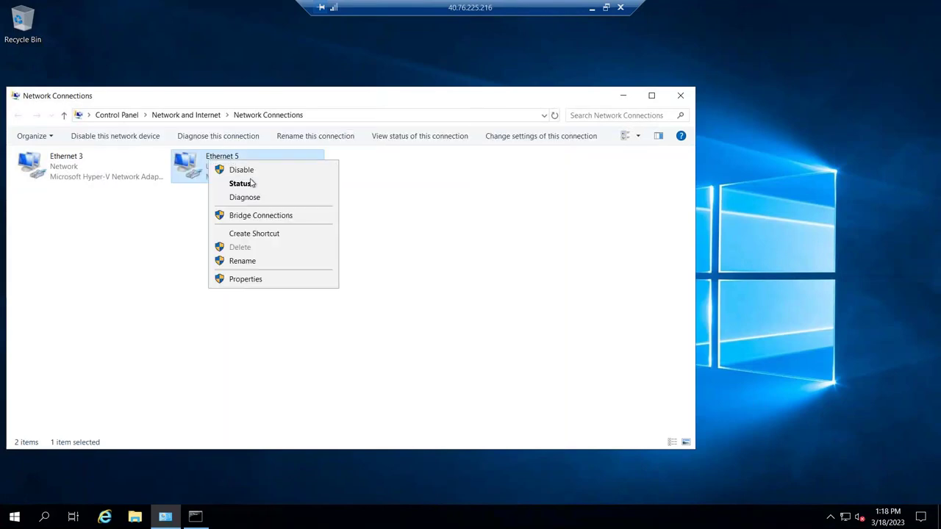
pyautogui.click(246, 184)
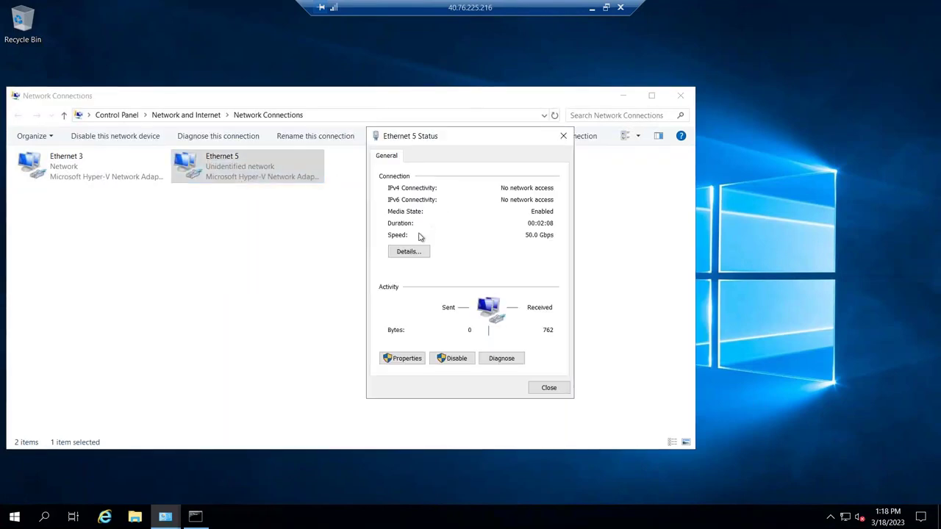
pyautogui.click(413, 252)
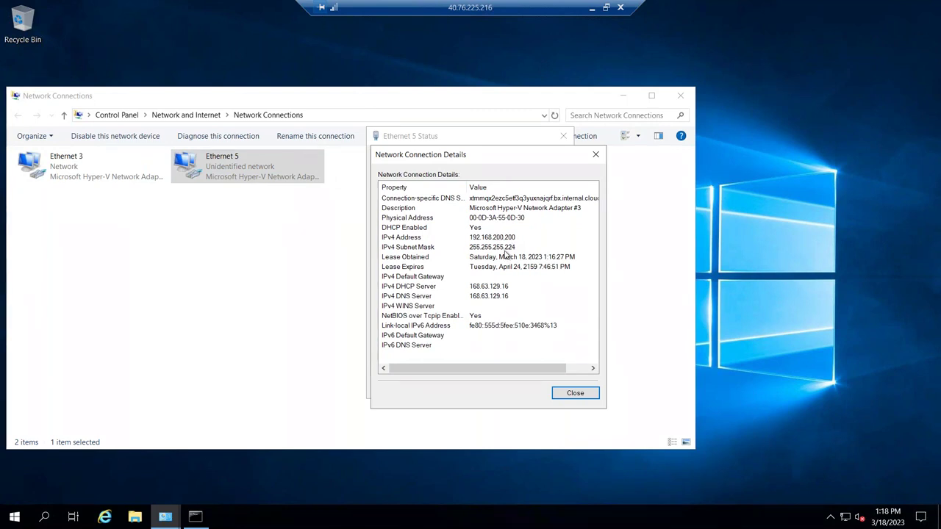
pyautogui.click(590, 155)
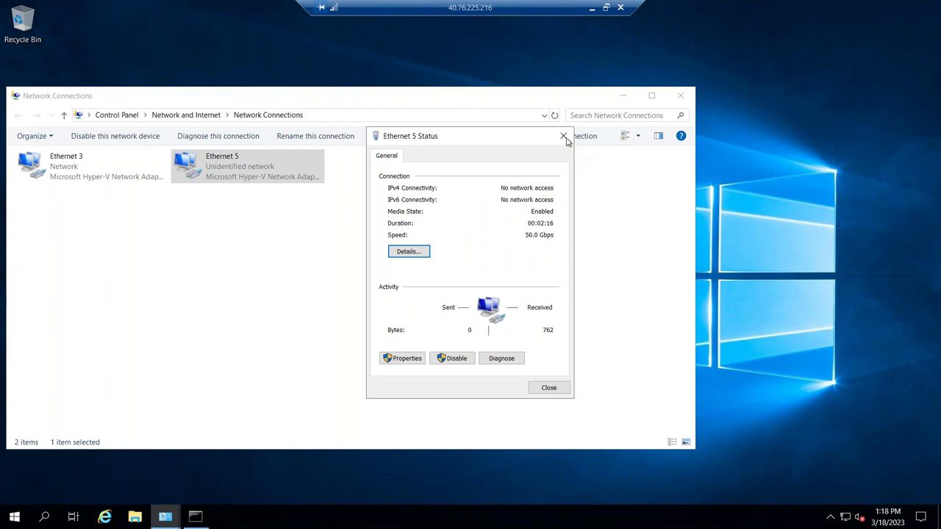
pyautogui.click(564, 136)
# - Minimise Network Connections and the remote session to return to the Azure portal
pyautogui.click(623, 96)
pyautogui.moveTo(500, 13); pyautogui.dragTo(343, 13)
pyautogui.click(433, 10)
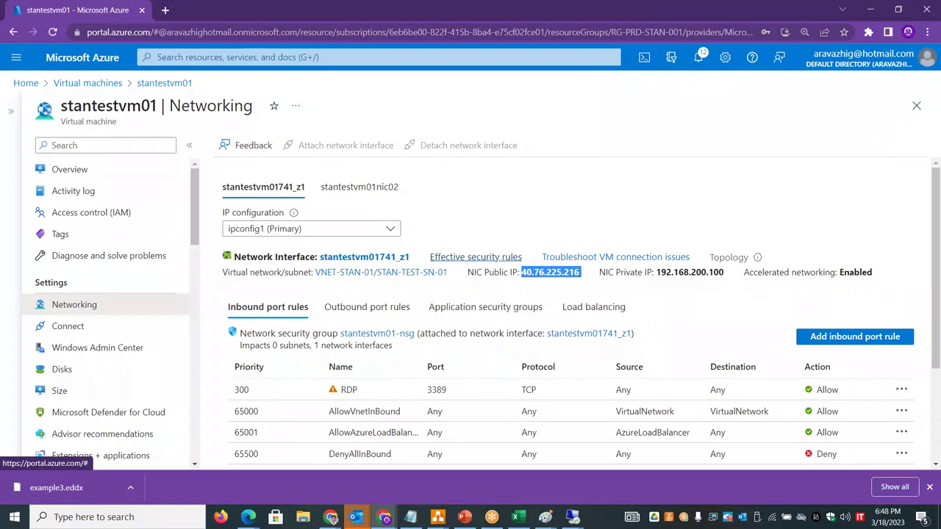
# - Check the subnet rows in the Excel workbook, then return to stantestvm01's overview page
pyautogui.click(524, 184)
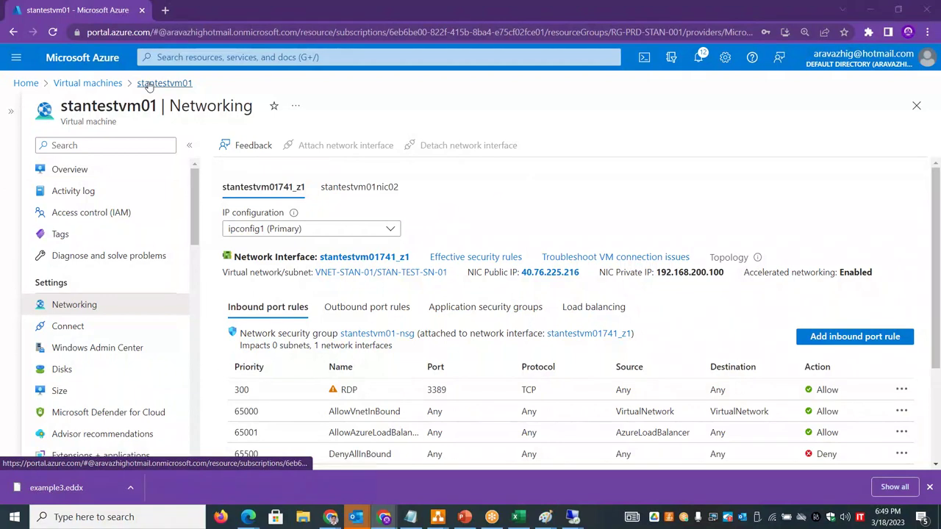
pyautogui.hotkey('alt', 'Tab')
pyautogui.hotkey('alt', 'Tab')
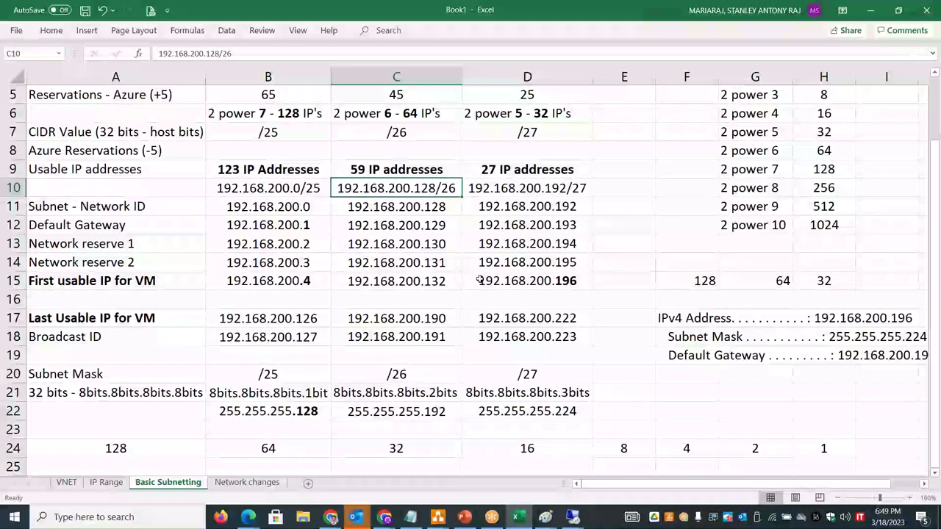
pyautogui.click(274, 436)
pyautogui.press('Down')
pyautogui.press('Down')
pyautogui.press('Down')
pyautogui.press('Down')
pyautogui.press('Down')
pyautogui.press('Down')
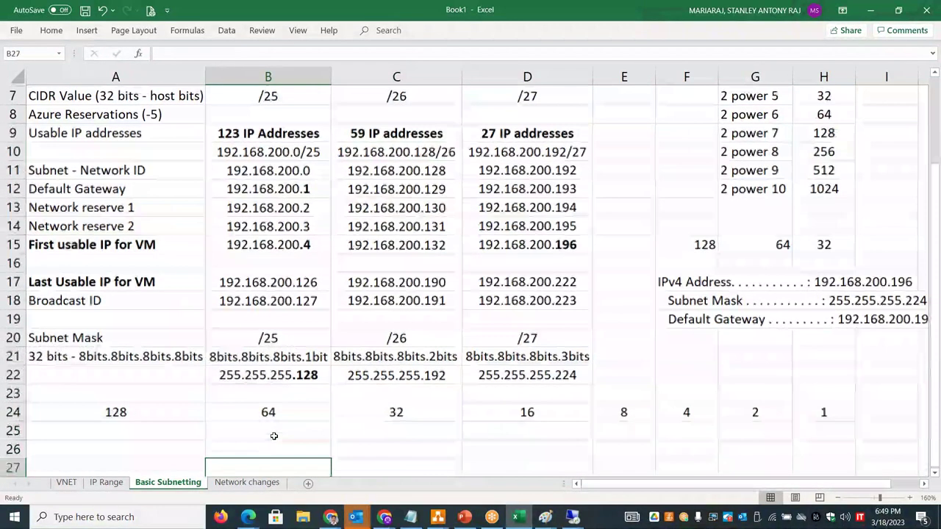
pyautogui.press('Up')
pyautogui.press('Up')
pyautogui.press('Up')
pyautogui.press('Up')
pyautogui.press('Up')
pyautogui.press('Up')
pyautogui.press('Up')
pyautogui.press('Up')
pyautogui.press('Up')
pyautogui.press('Up')
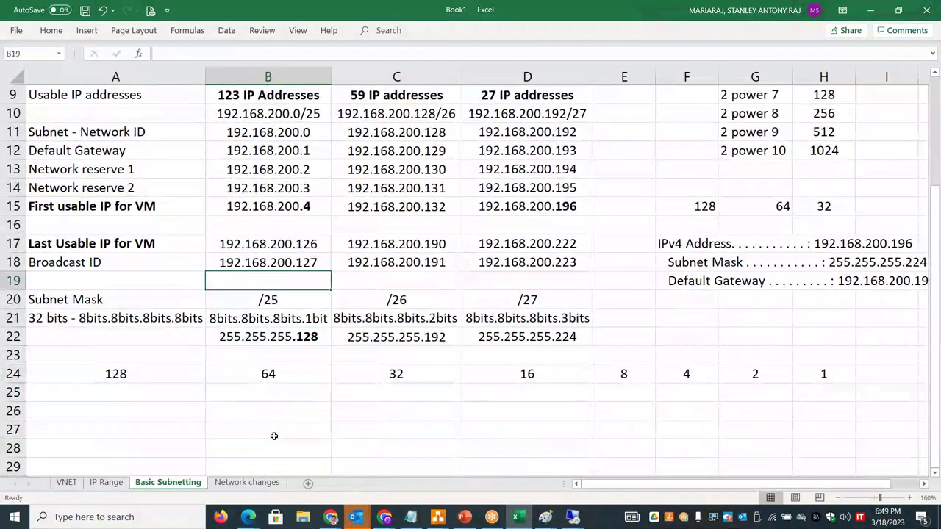
pyautogui.hotkey('alt', 'Tab')
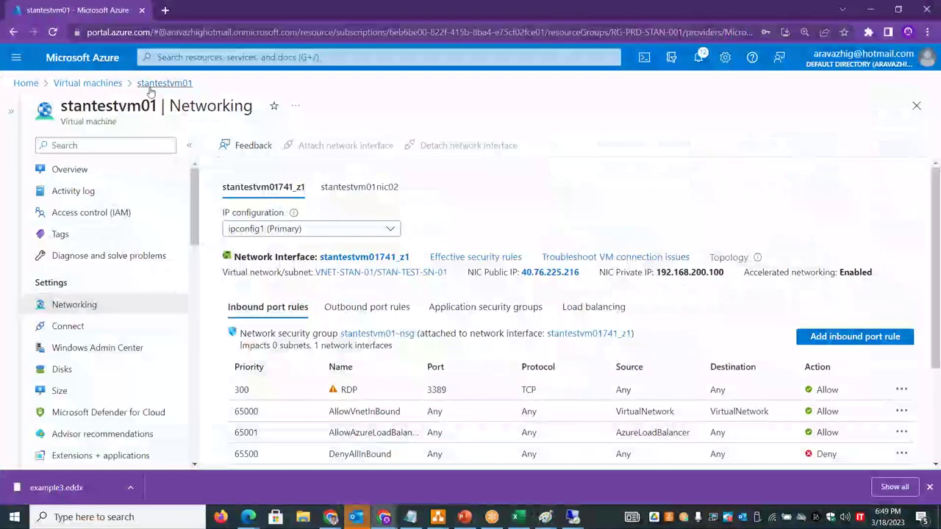
pyautogui.click(147, 83)
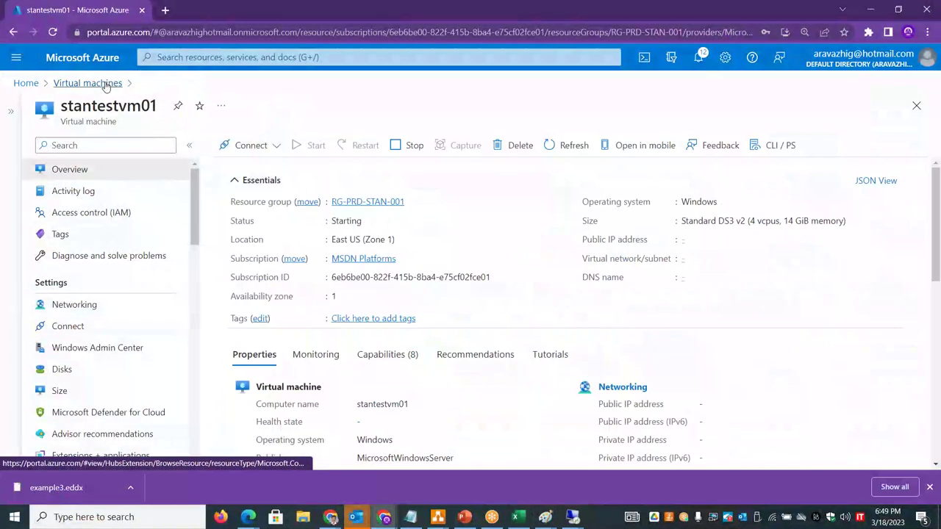
pyautogui.click(95, 83)
# - Open the Network interfaces list and check the first usable IP (.196) in the workbook
pyautogui.click(24, 83)
pyautogui.click(186, 57)
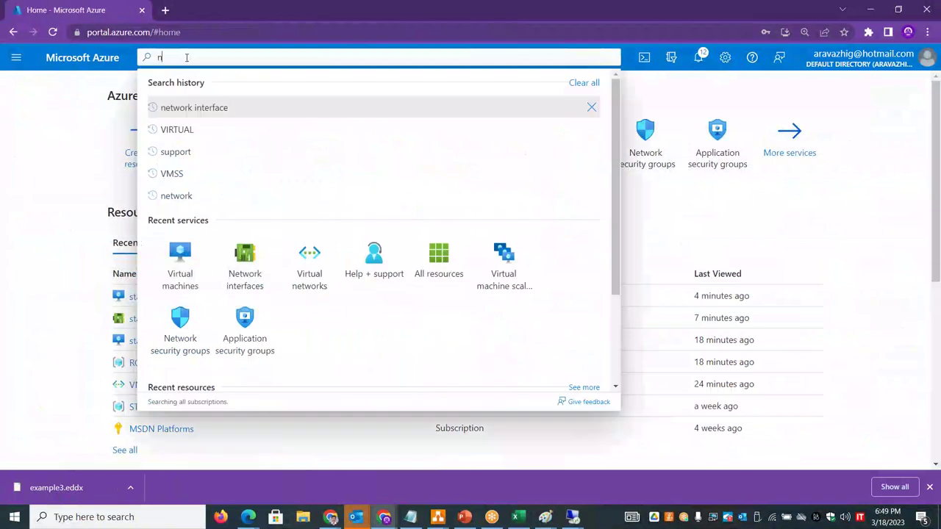
pyautogui.write('network interface')
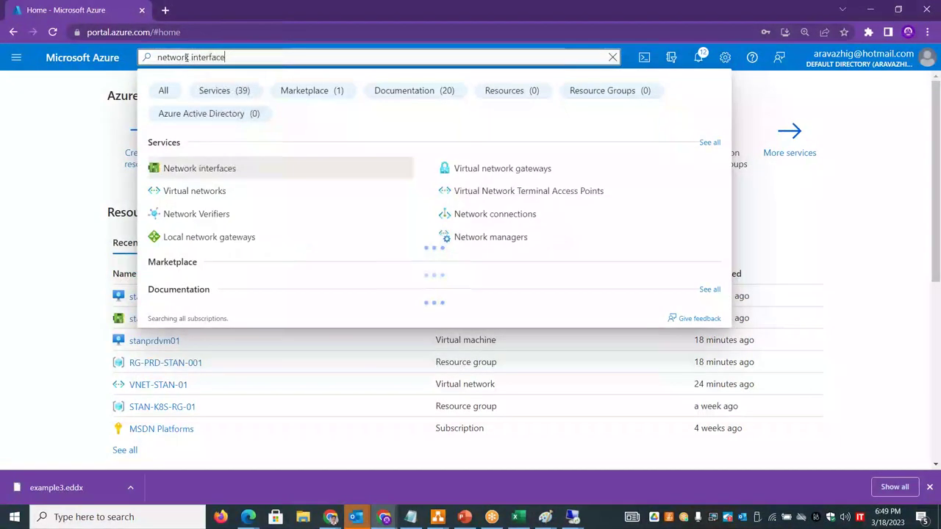
pyautogui.click(206, 168)
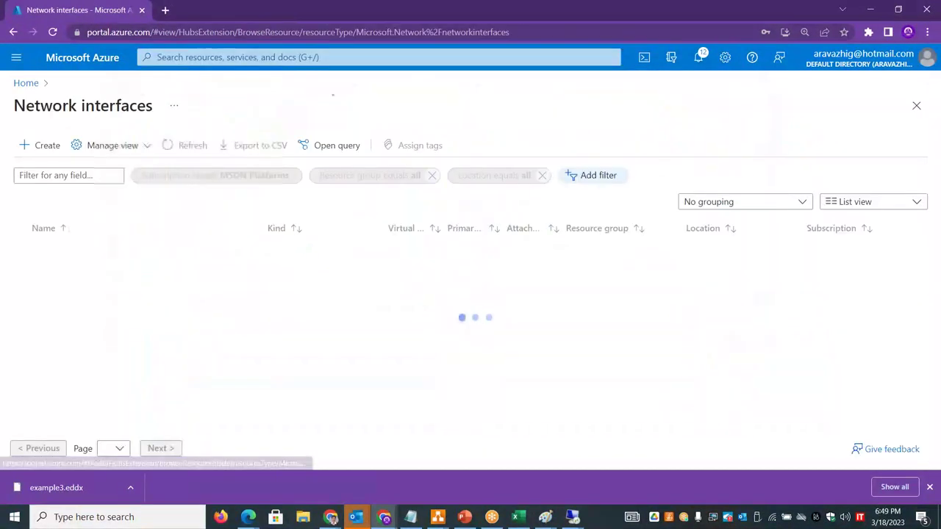
pyautogui.hotkey('alt', 'Tab')
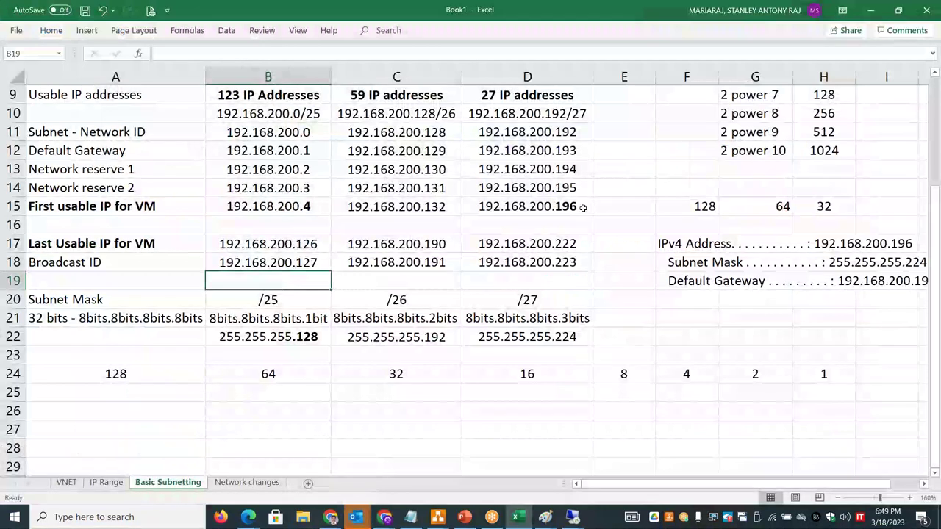
pyautogui.doubleClick(574, 207)
pyautogui.moveTo(577, 206); pyautogui.dragTo(553, 206)
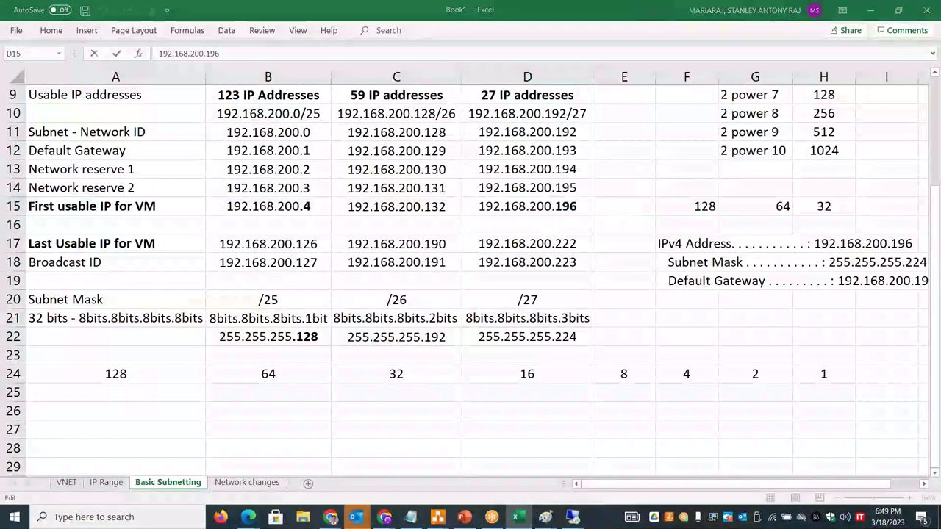
pyautogui.hotkey('alt', 'Tab')
# - Fill in a new NIC: RG-PRD-STAN-001, name stanprodvm01nic02, subnet STAN-PRD-SN-01, then review
pyautogui.click(47, 146)
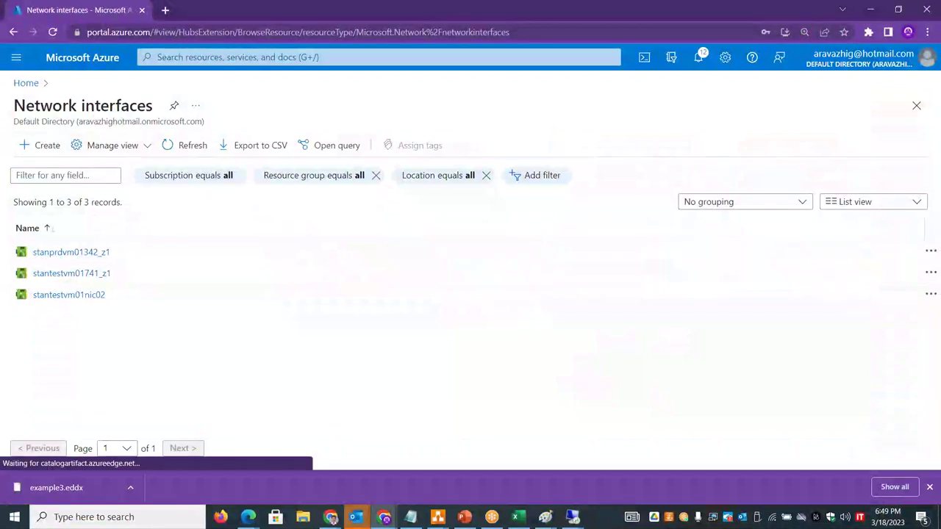
pyautogui.click(267, 268)
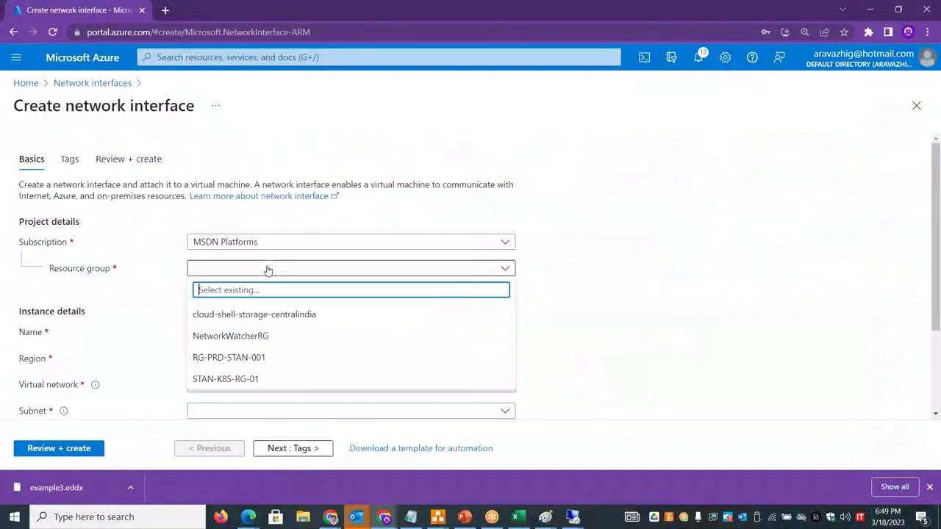
pyautogui.click(248, 360)
pyautogui.click(220, 333)
pyautogui.write('stanprodvm01nic02')
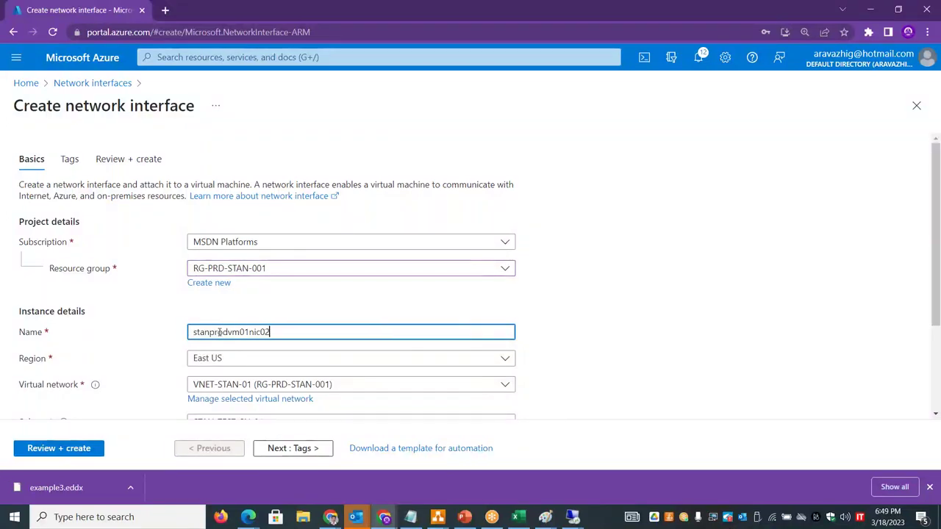
pyautogui.click(588, 367)
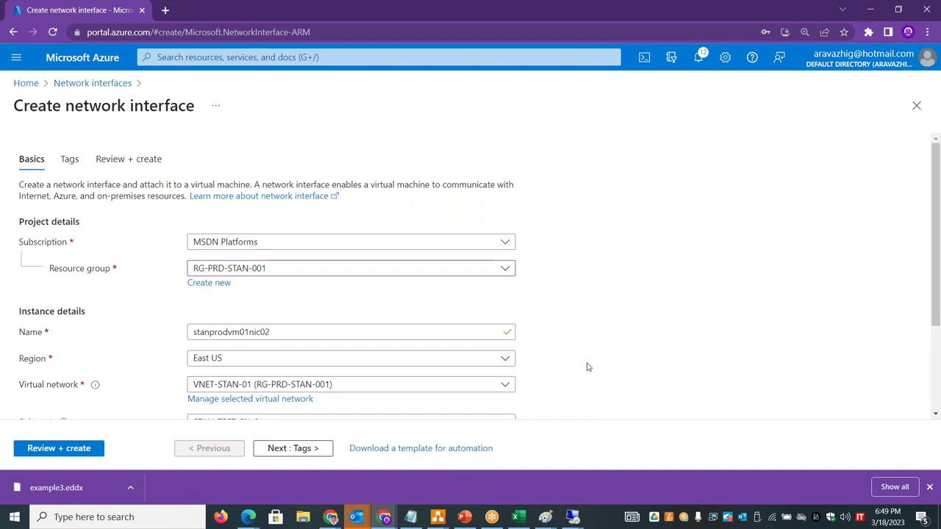
pyautogui.scroll(-3, 588, 367)
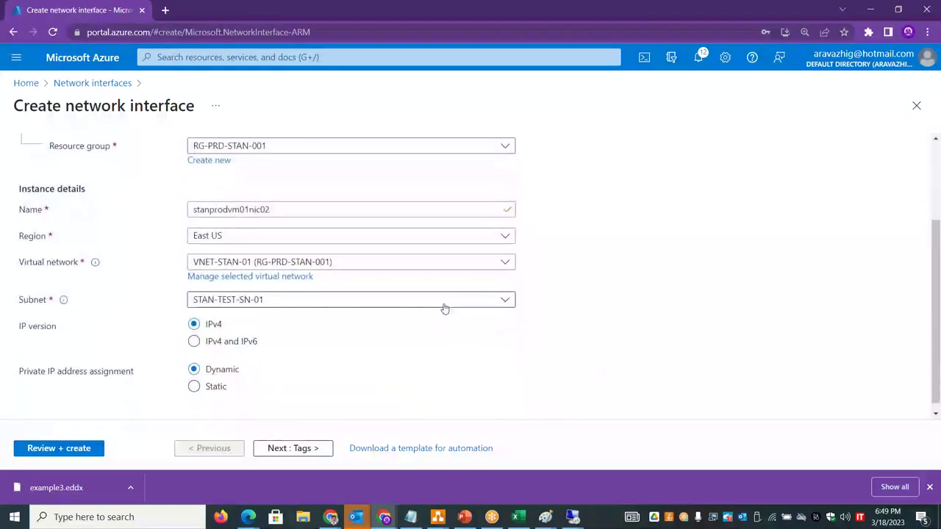
pyautogui.click(442, 303)
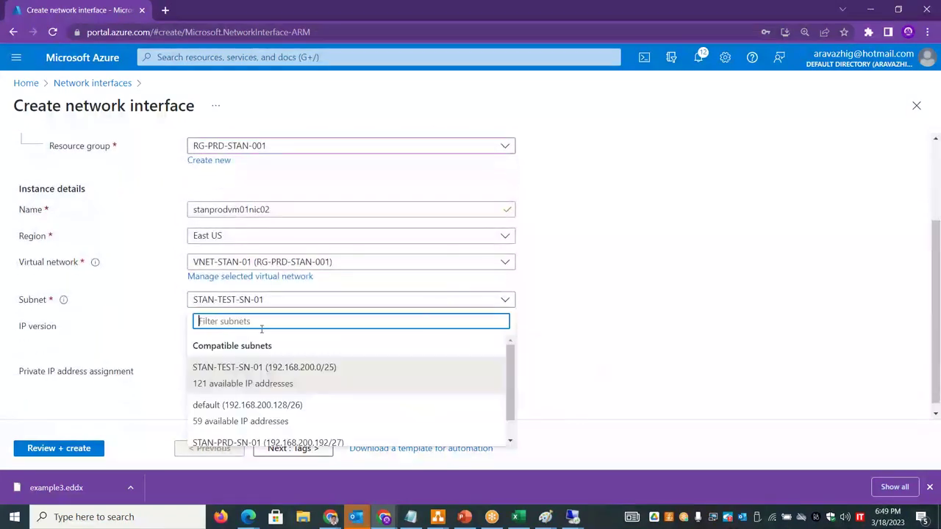
pyautogui.click(250, 439)
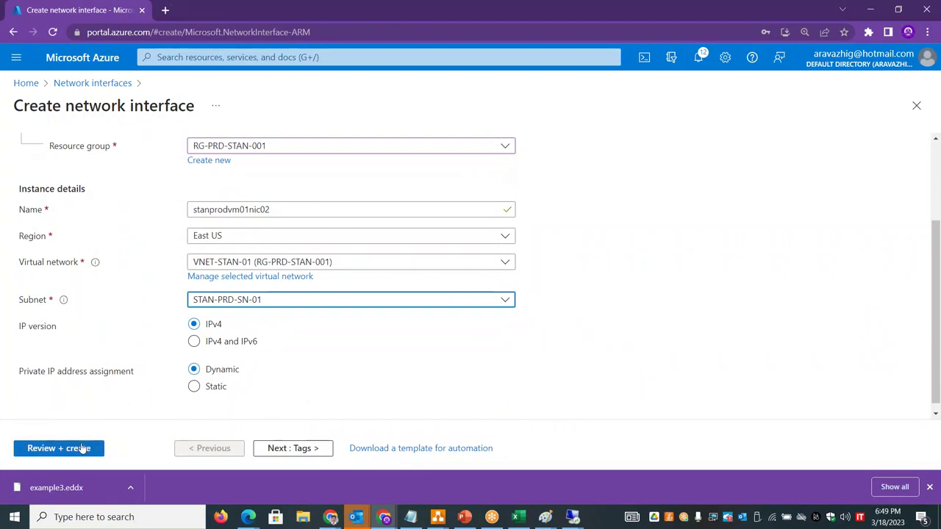
pyautogui.click(85, 447)
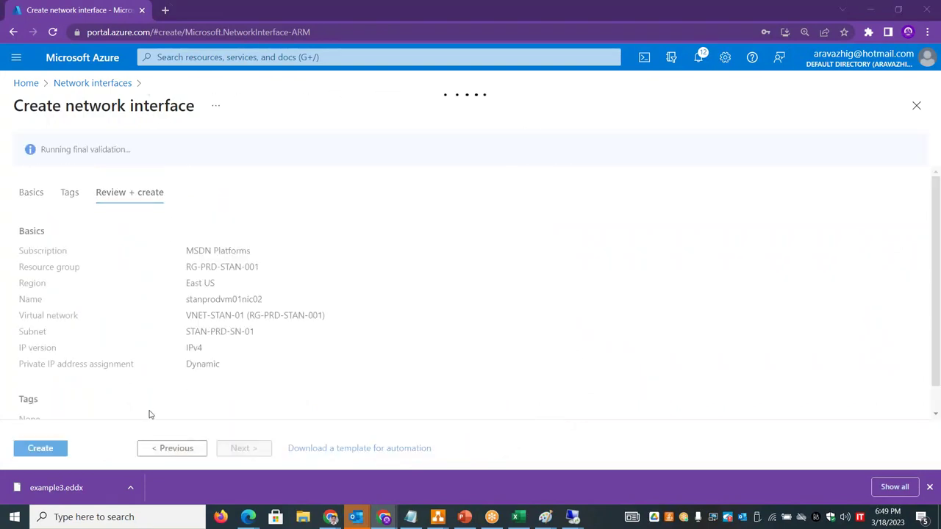
# - Create stanprodvm01nic02, then open the VNET-STAN-01 virtual network from Virtual networks
pyautogui.hotkey('alt', 'Tab')
pyautogui.hotkey('alt', 'Tab')
pyautogui.click(40, 447)
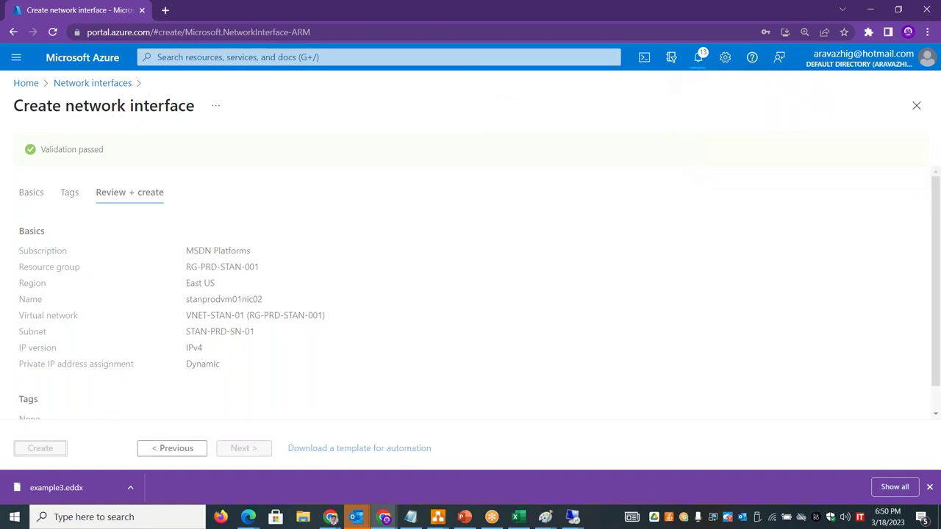
pyautogui.click(26, 84)
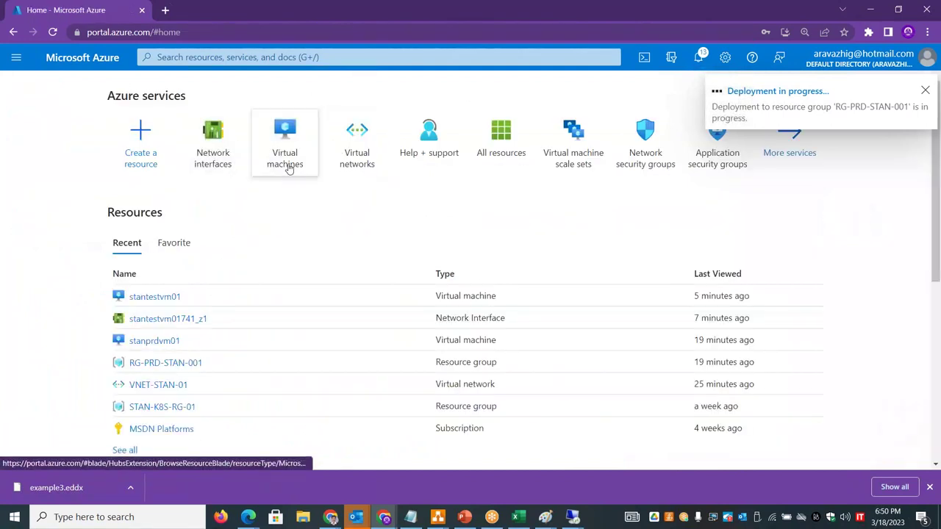
pyautogui.click(373, 154)
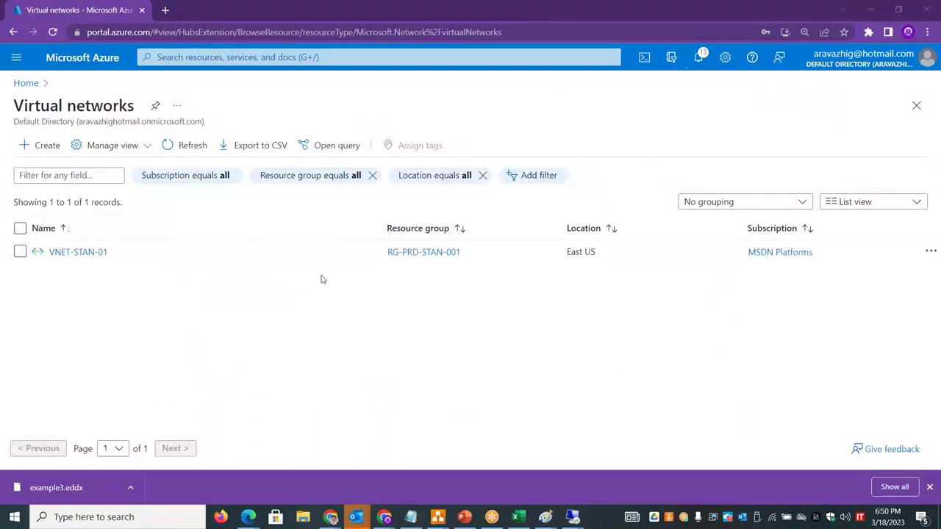
pyautogui.click(97, 254)
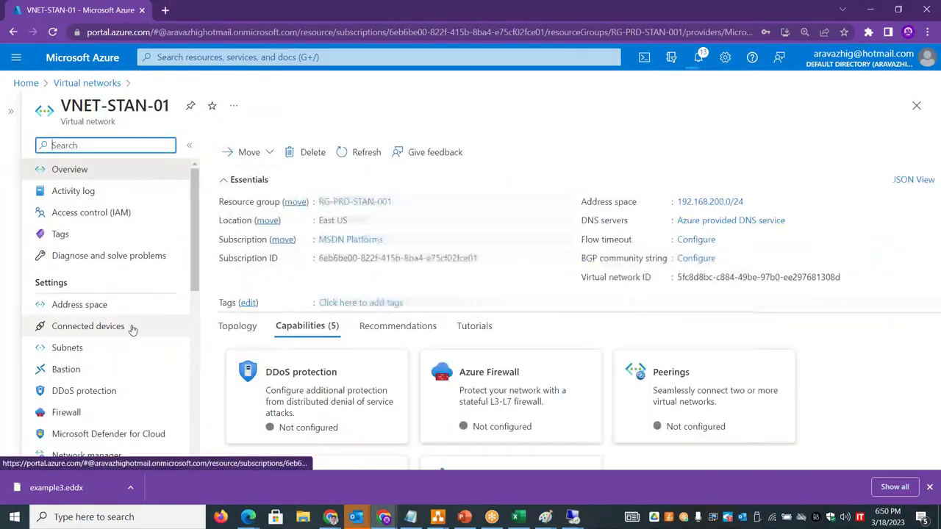
# - List VNET-STAN-01's connected devices and confirm stanprodvm01nic02 has 192.168.200.197 against the workbook
pyautogui.click(131, 328)
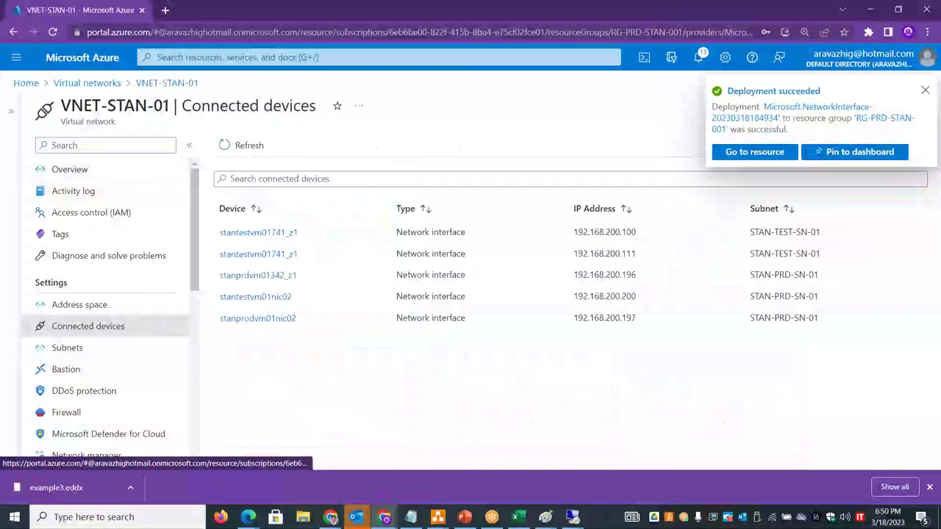
pyautogui.moveTo(638, 232); pyautogui.dragTo(573, 232)
pyautogui.moveTo(637, 253); pyautogui.dragTo(572, 253)
pyautogui.moveTo(636, 275); pyautogui.dragTo(605, 275)
pyautogui.moveTo(640, 319); pyautogui.dragTo(631, 319)
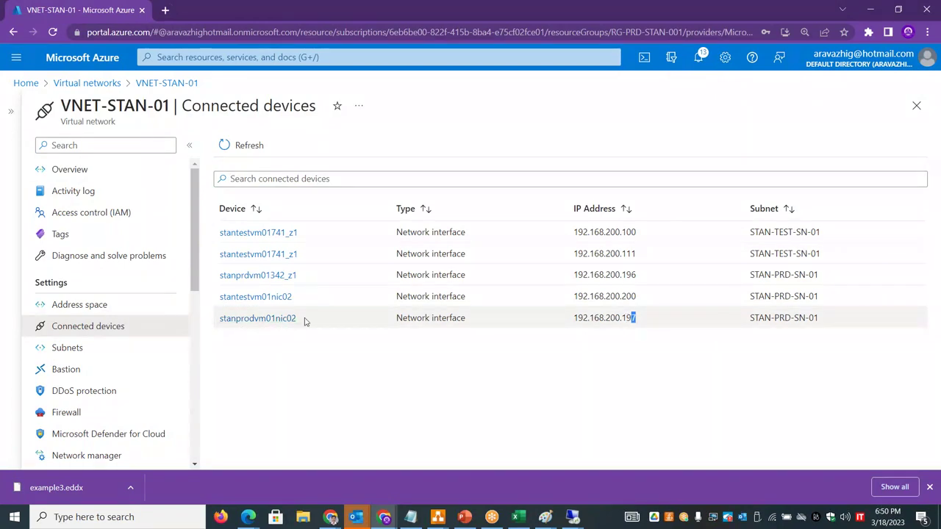
pyautogui.moveTo(298, 318); pyautogui.dragTo(266, 318)
pyautogui.moveTo(637, 319); pyautogui.dragTo(609, 319)
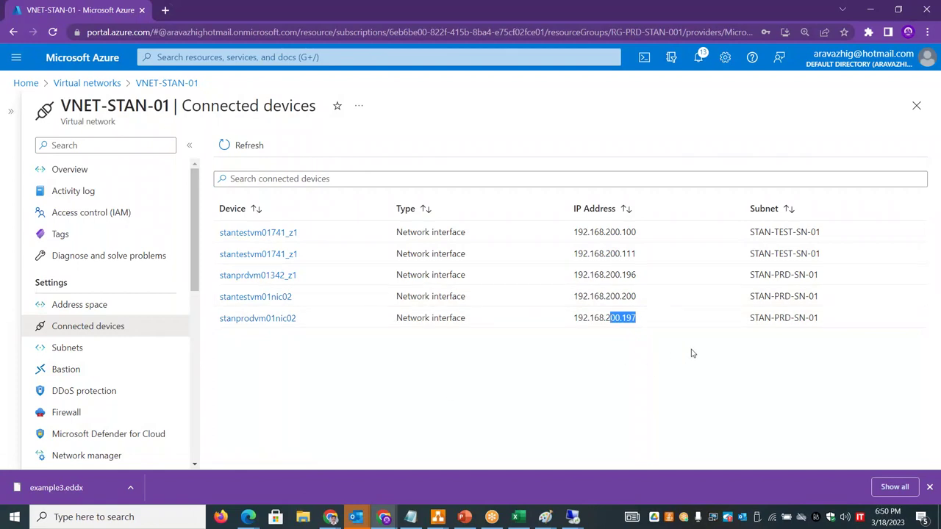
pyautogui.hotkey('alt', 'Tab')
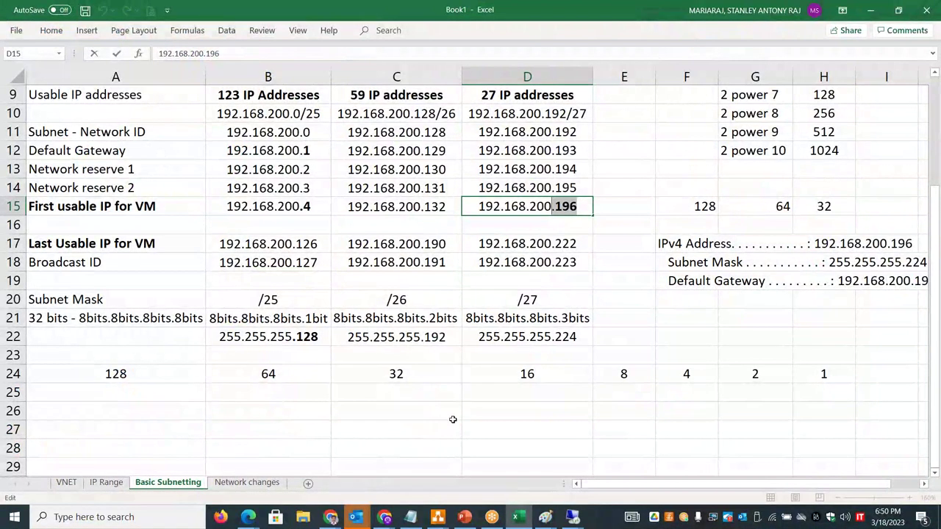
pyautogui.hotkey('alt', 'Tab')
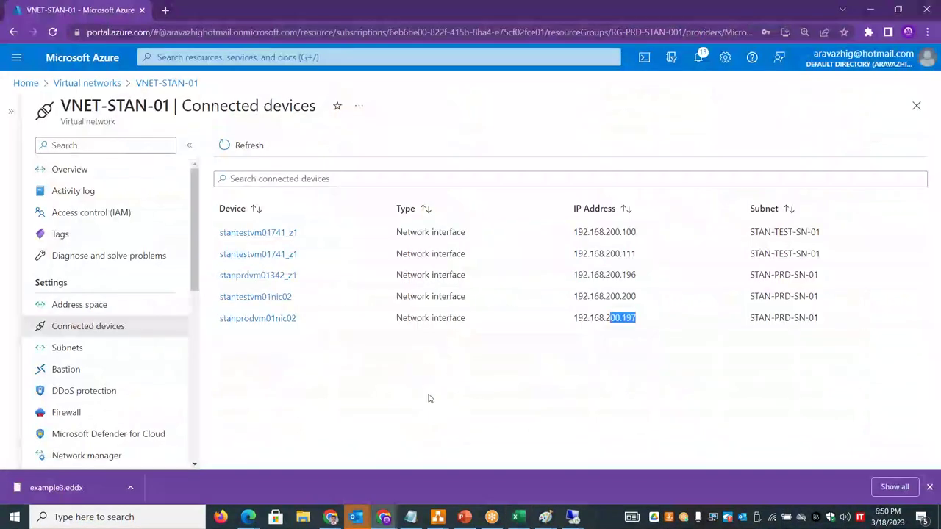
pyautogui.click(429, 399)
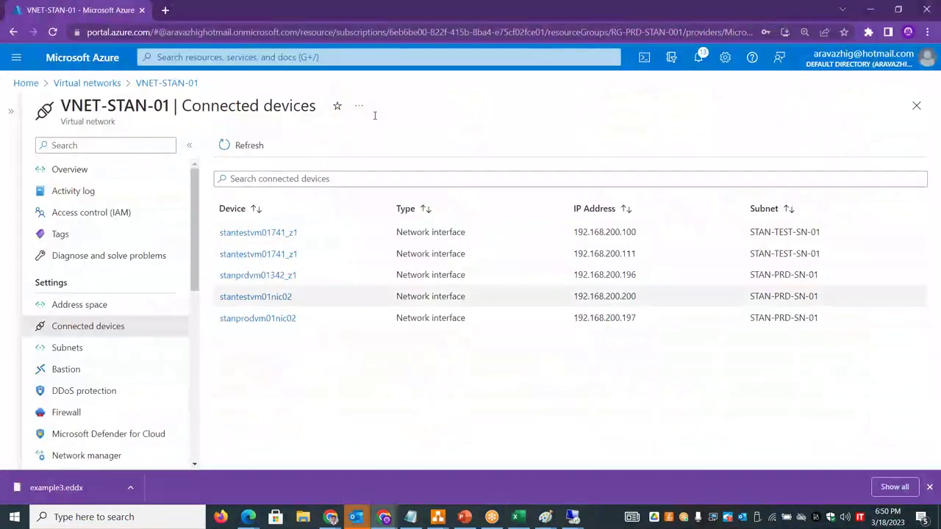
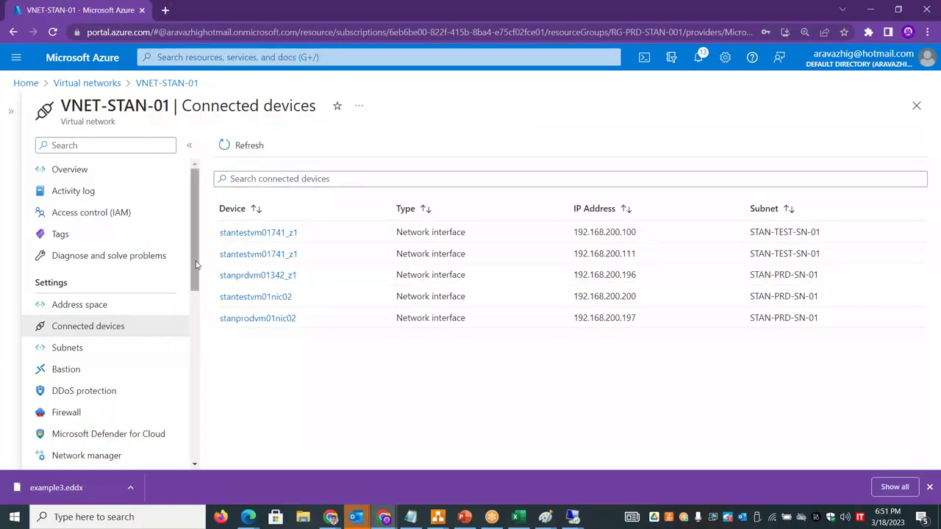
# - Check VNET-STAN-01's address space and overview, then view the 192.168.200.0/24 subnetting sheet in Excel
pyautogui.click(99, 306)
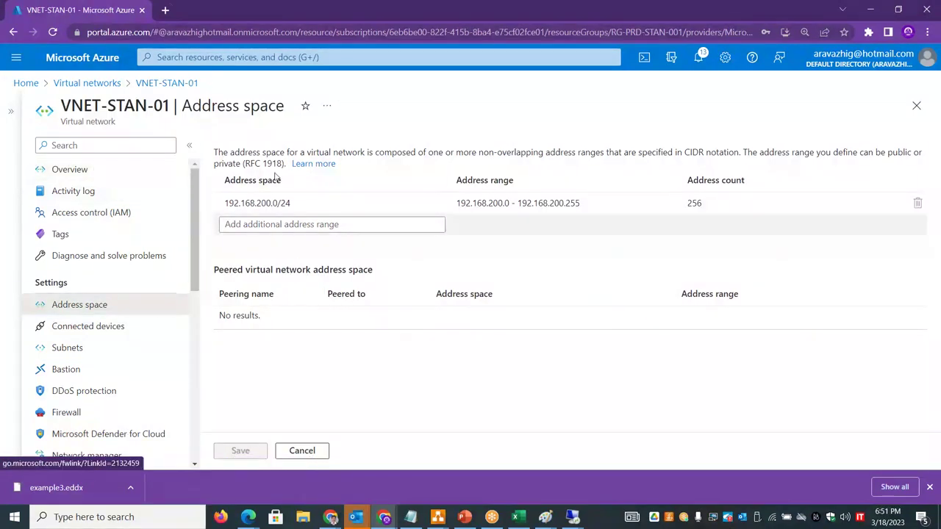
pyautogui.click(163, 84)
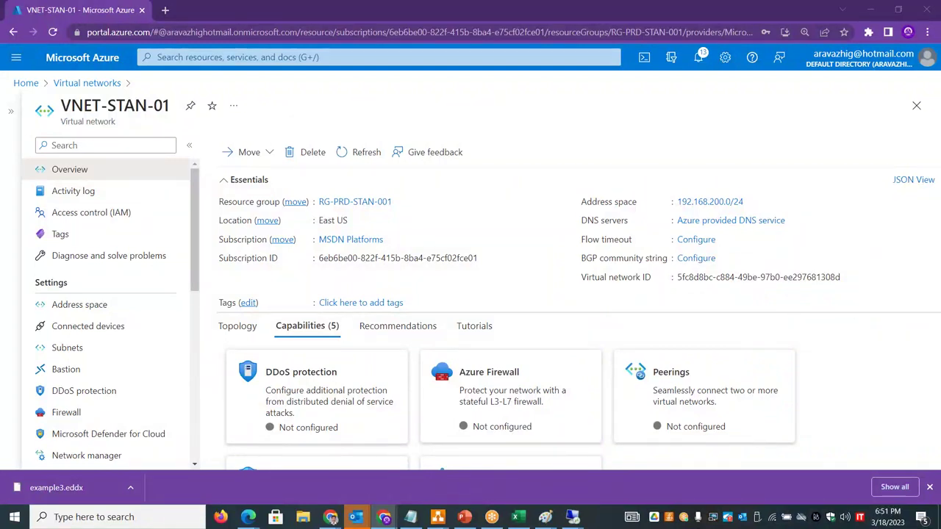
pyautogui.hotkey('alt', 'Tab')
pyautogui.moveTo(934, 239); pyautogui.dragTo(938, 111)
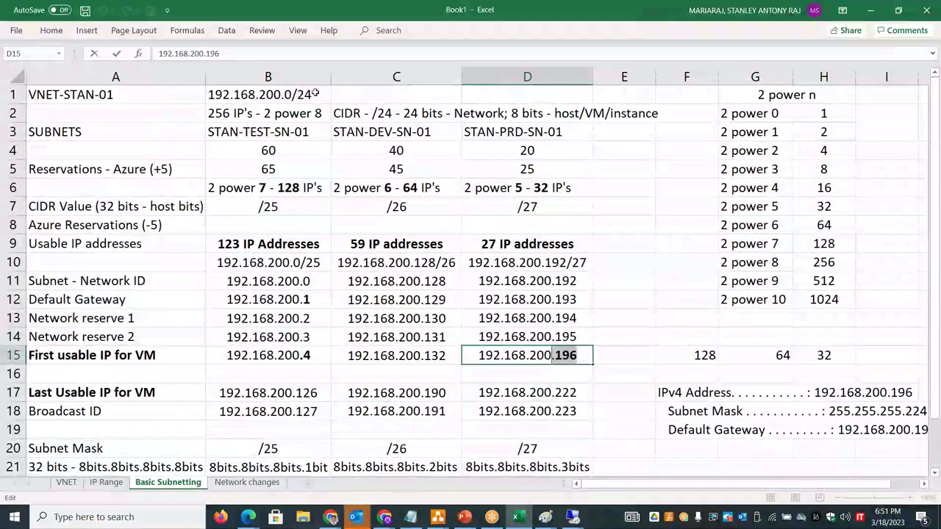
# - Enter 192.168.201.0/24 in D1 and check the 172.16.0.0 private range on the IP Range sheet
pyautogui.click(475, 93)
pyautogui.write('192.')
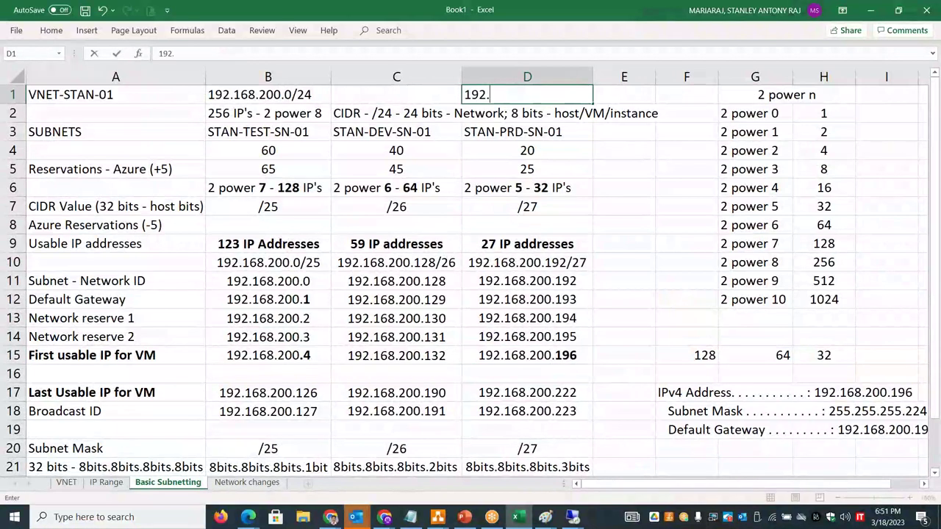
pyautogui.write('168.201.')
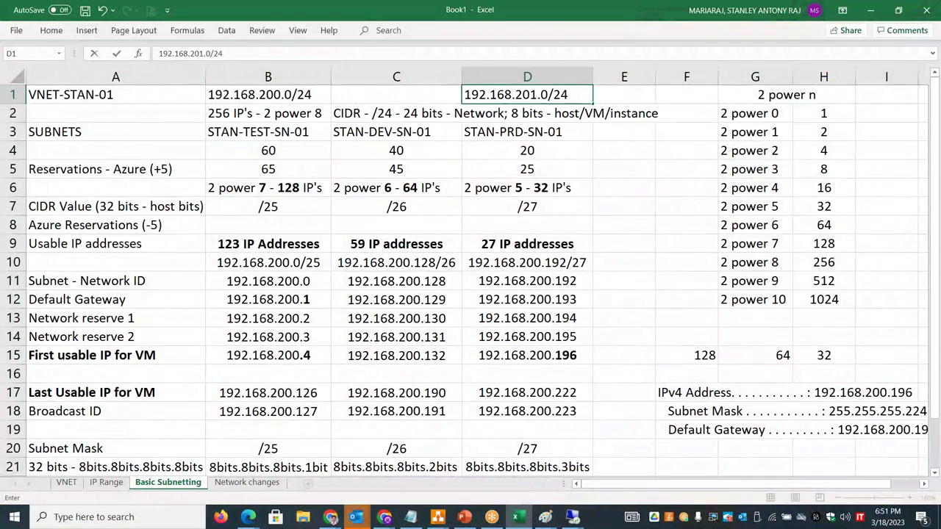
pyautogui.write('0/24')
pyautogui.click(625, 150)
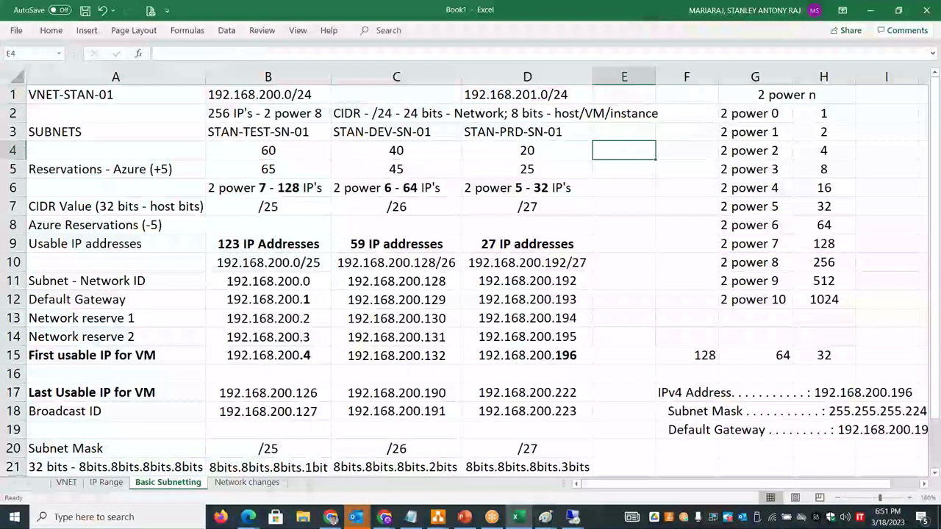
pyautogui.click(107, 483)
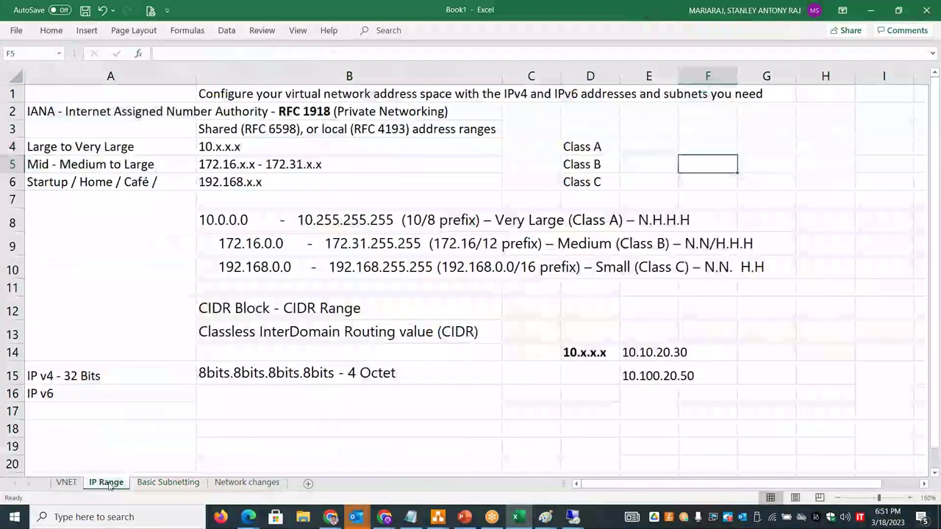
pyautogui.click(235, 246)
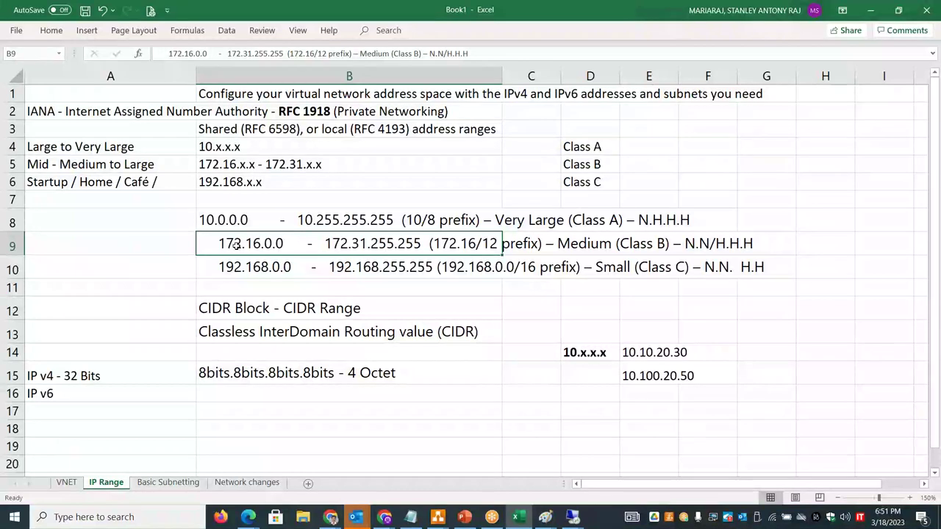
pyautogui.click(168, 483)
# - Enter 172.16.150.0/24 in E1 and copy the 192.168.201.0/24 range from D1 for the portal
pyautogui.click(624, 94)
pyautogui.write('1')
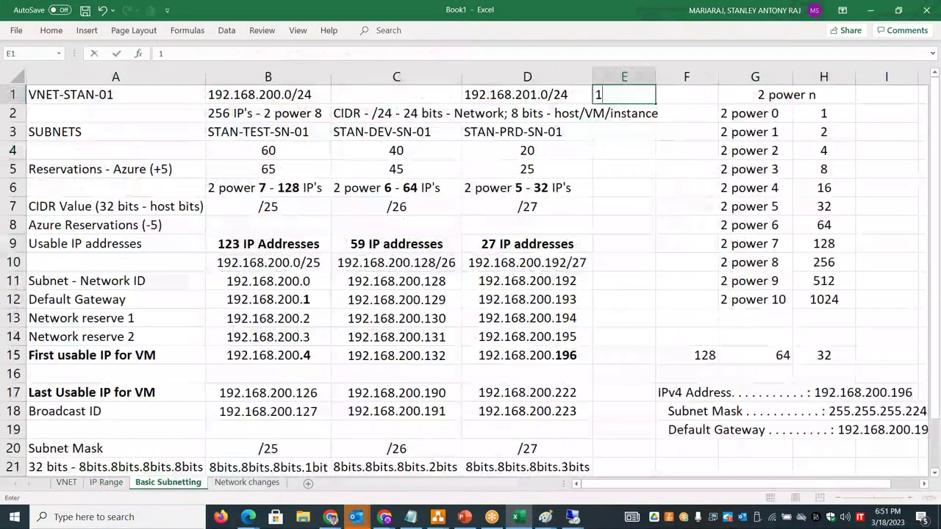
pyautogui.write('72.16.1')
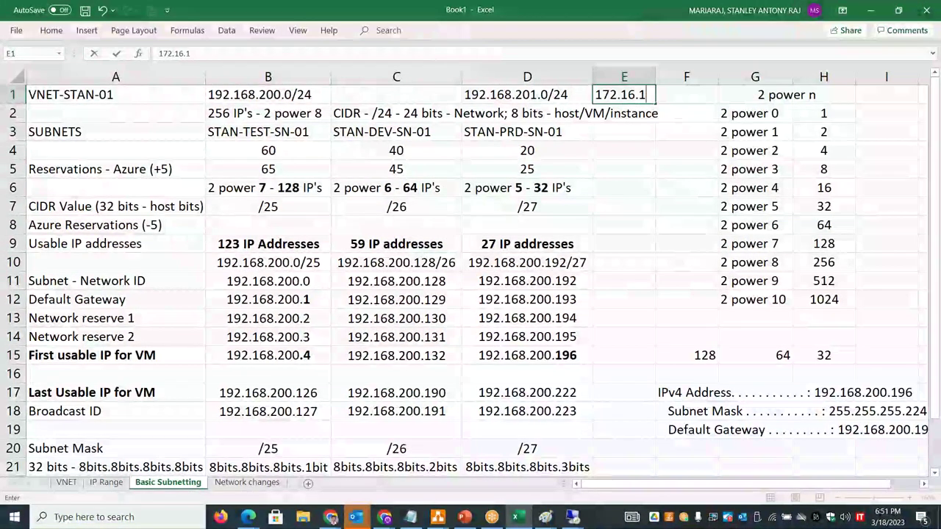
pyautogui.press('BackSpace')
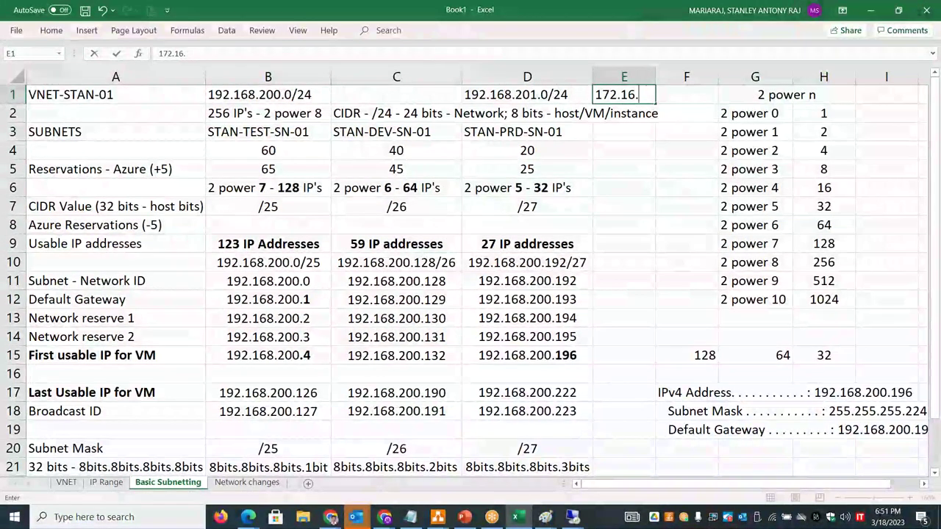
pyautogui.write('150.0/24')
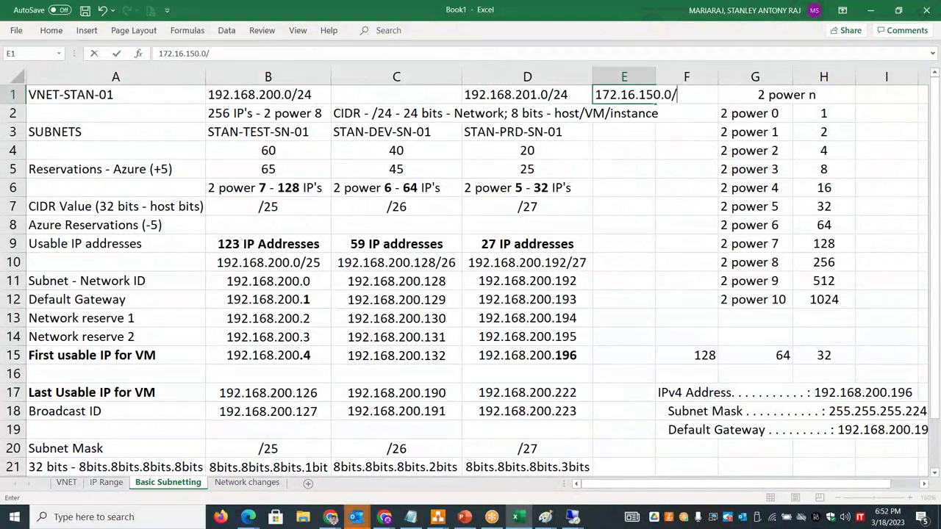
pyautogui.doubleClick(575, 90)
pyautogui.hotkey('shift', 'Home')
pyautogui.hotkey('ctrl', 'c')
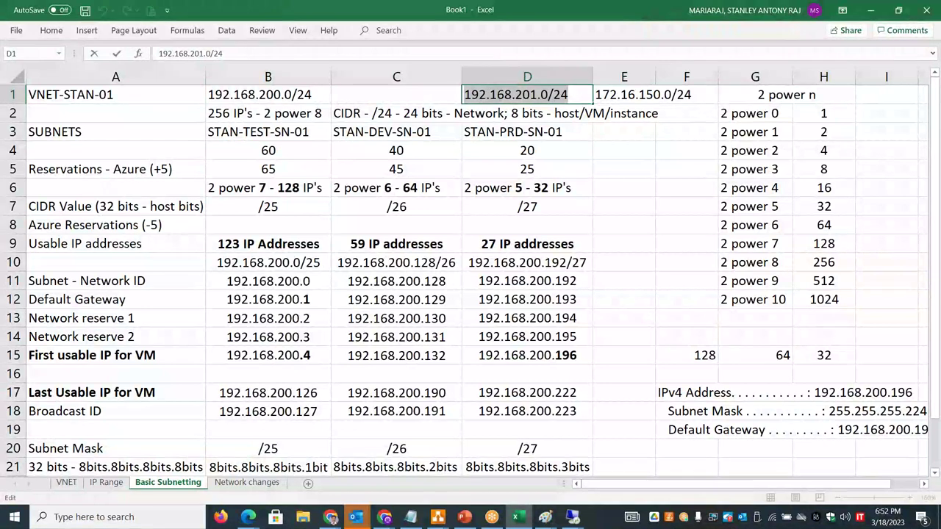
pyautogui.hotkey('alt', 'Tab')
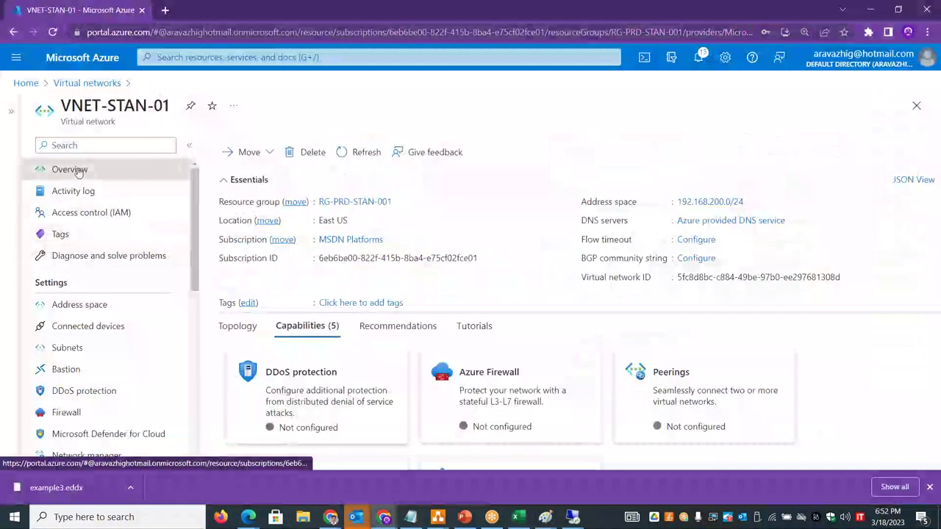
# - Paste 192.168.201.0/24 as a new address range of VNET-STAN-01
pyautogui.click(96, 307)
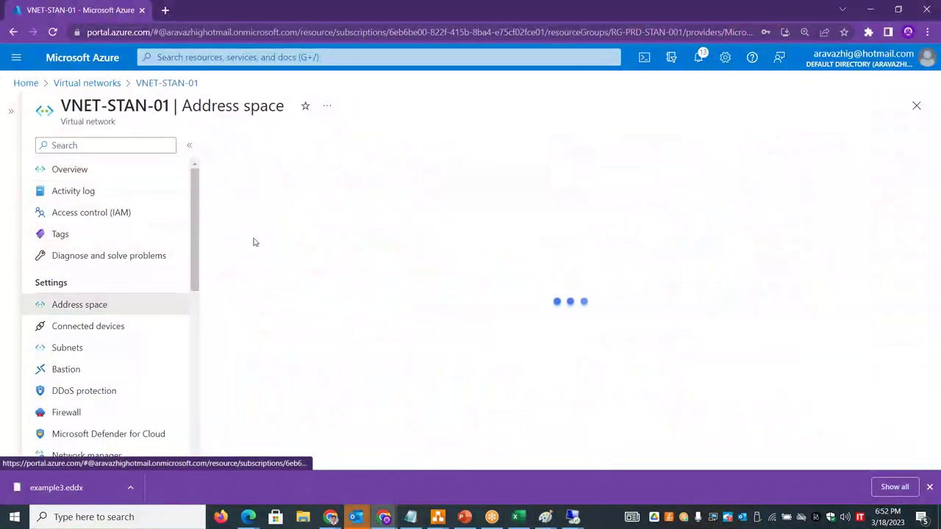
pyautogui.click(284, 226)
pyautogui.hotkey('ctrl', 'v')
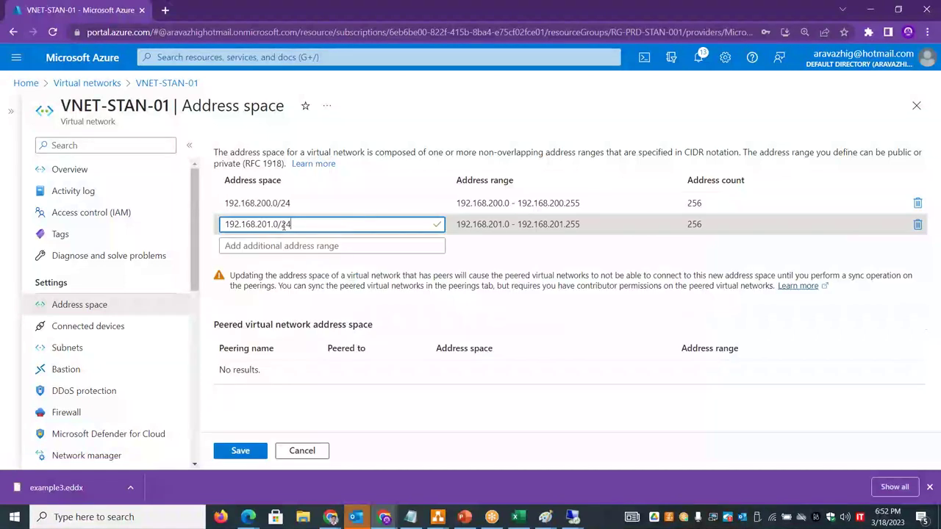
# - Copy 172.16.150.0/24 from Excel, add it as another address range, and save
pyautogui.hotkey('alt', 'Tab')
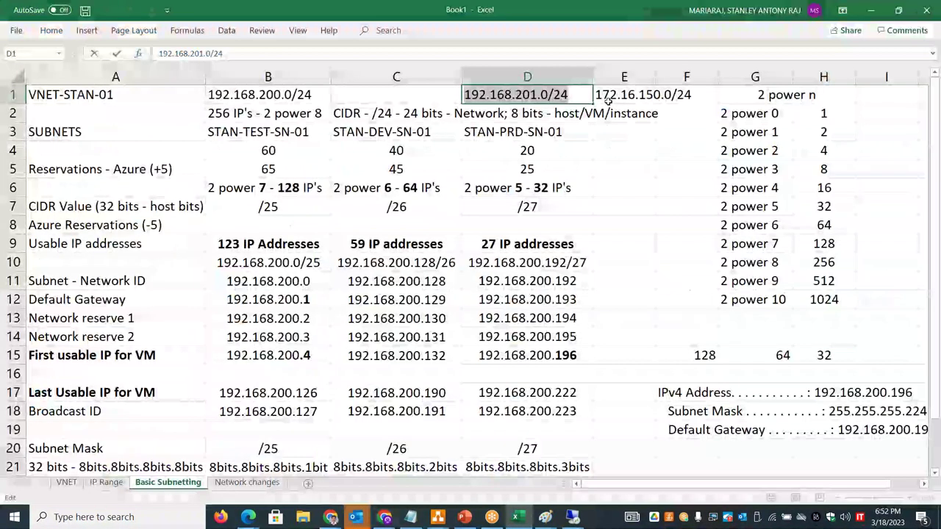
pyautogui.click(598, 97)
pyautogui.moveTo(598, 98); pyautogui.dragTo(695, 100)
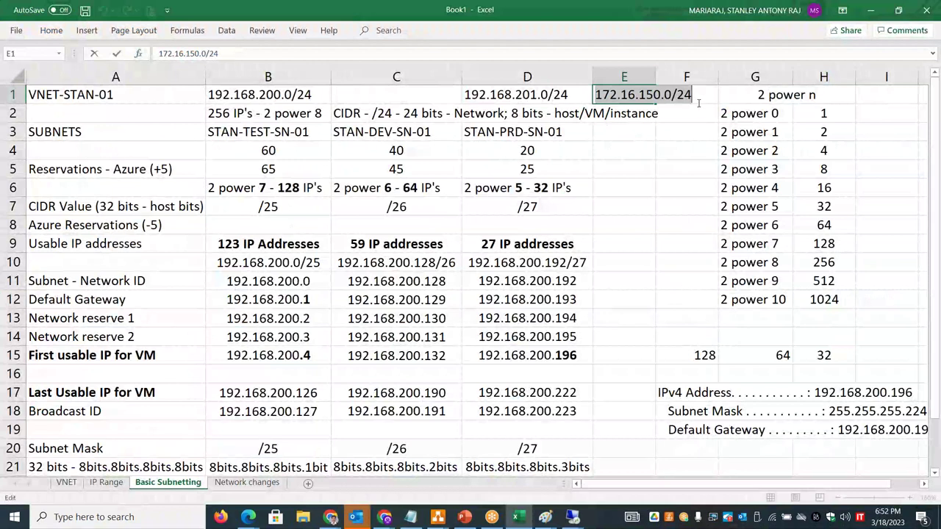
pyautogui.hotkey('ctrl', 'c')
pyautogui.hotkey('alt', 'Tab')
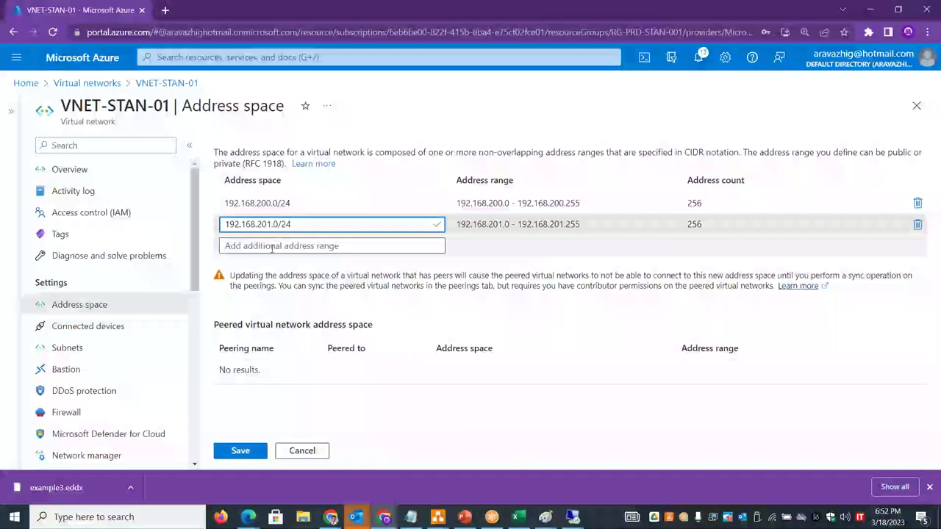
pyautogui.click(273, 245)
pyautogui.hotkey('ctrl', 'v')
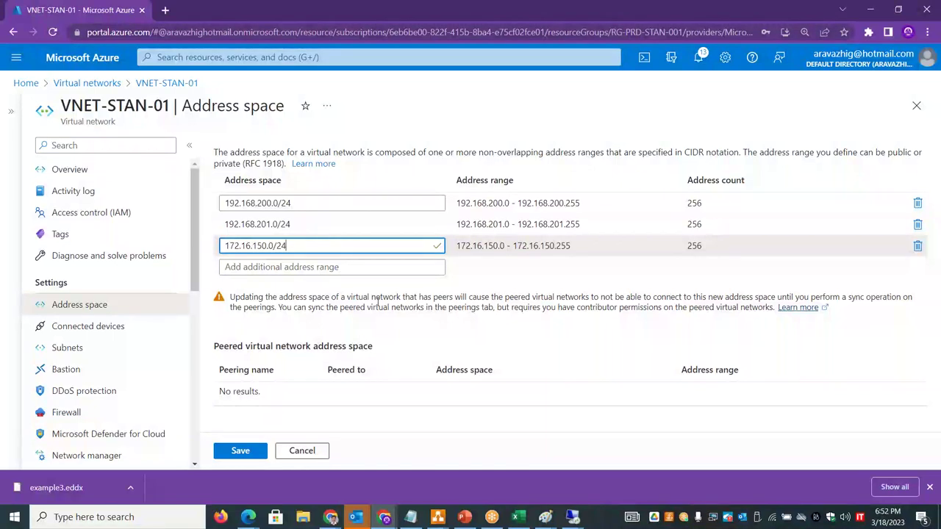
pyautogui.moveTo(411, 297); pyautogui.dragTo(692, 297)
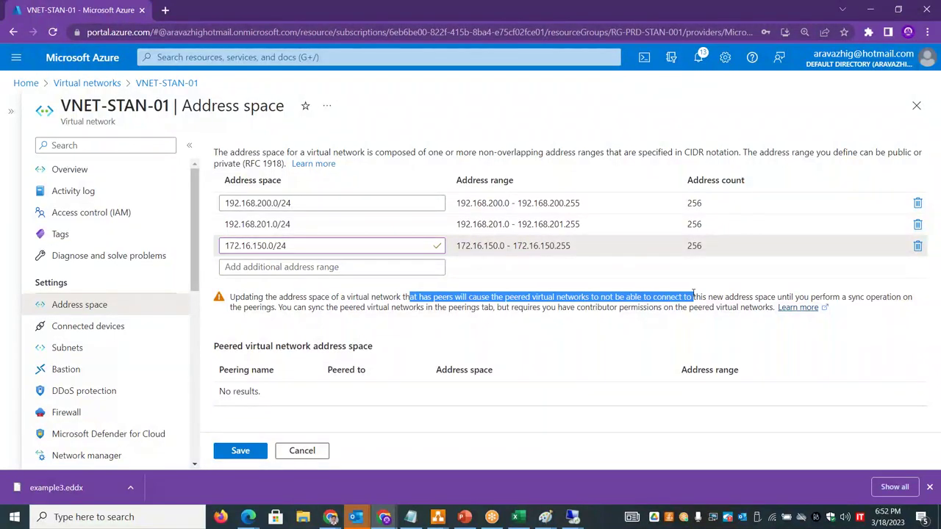
pyautogui.click(247, 450)
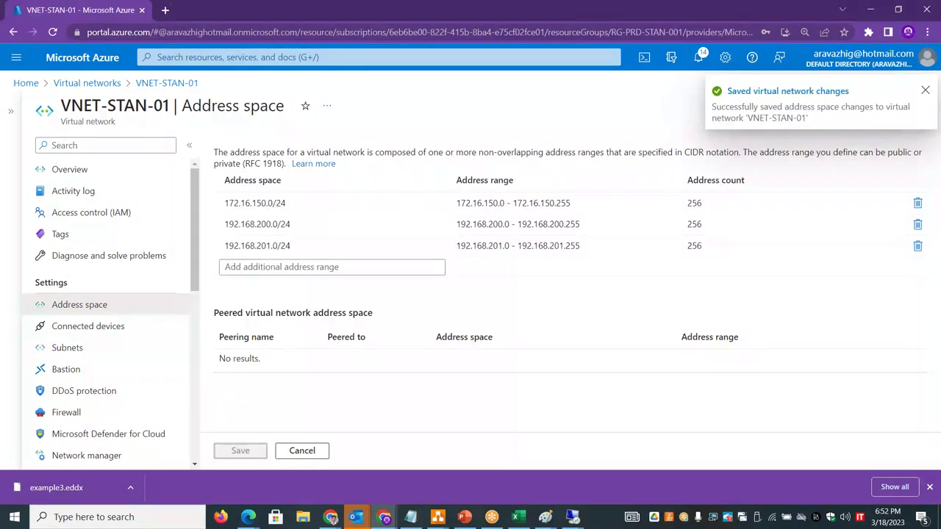
# - Enter 10.0.101.0/24 as a fourth address range and save it
pyautogui.click(272, 267)
pyautogui.write('10.0.1')
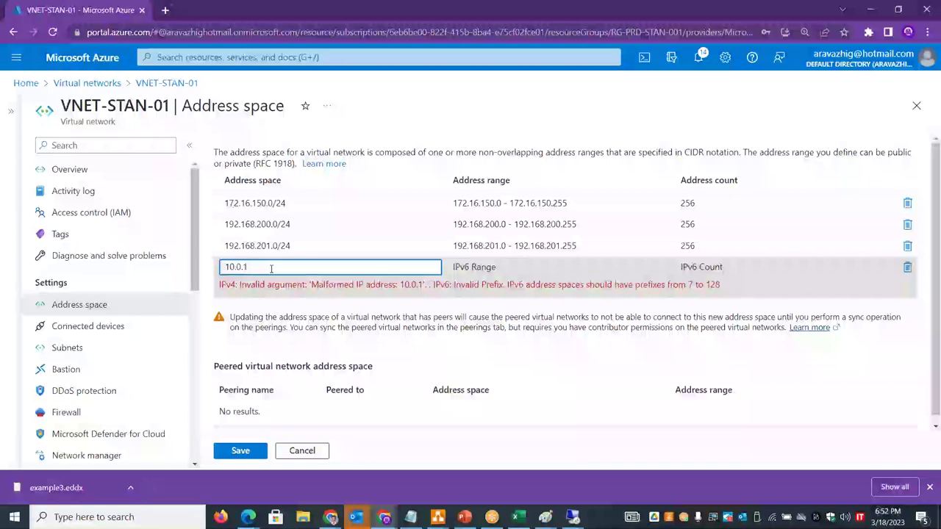
pyautogui.write('01.0/')
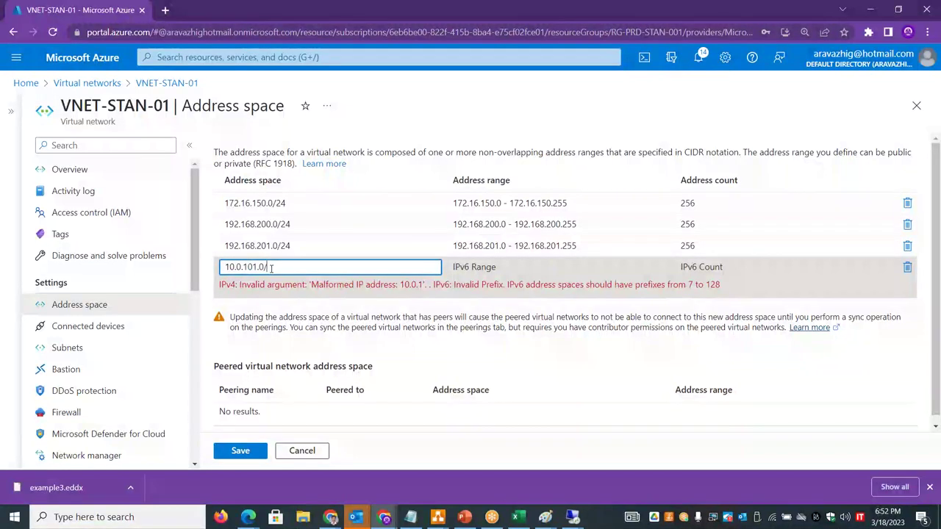
pyautogui.write('24')
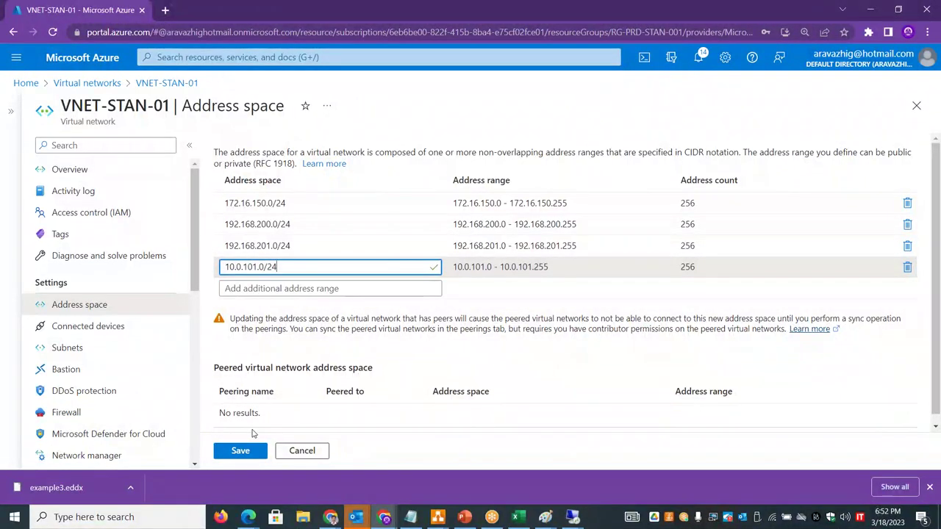
pyautogui.click(248, 450)
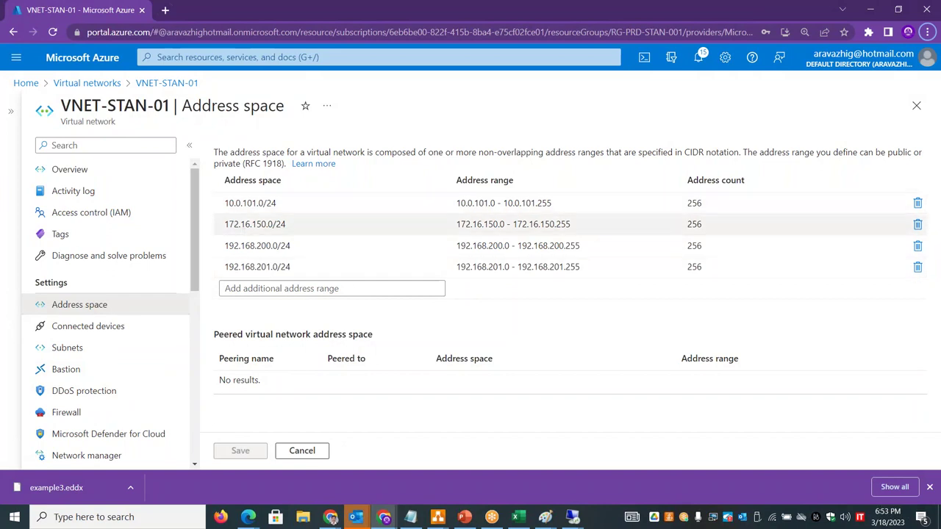
# - In B4 of the Network changes sheet, write 'You can add any IP address range from any class into the same VNET / Subnet range'
pyautogui.hotkey('alt', 'Tab')
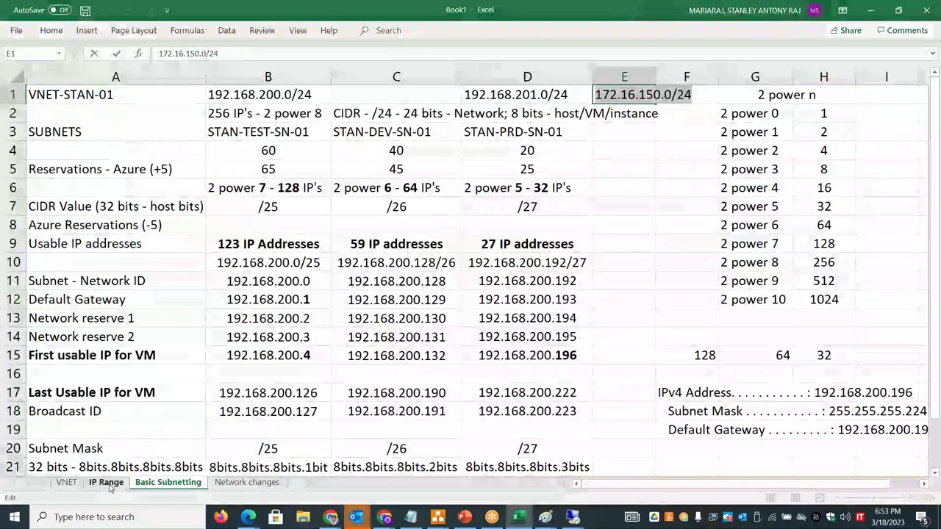
pyautogui.click(266, 431)
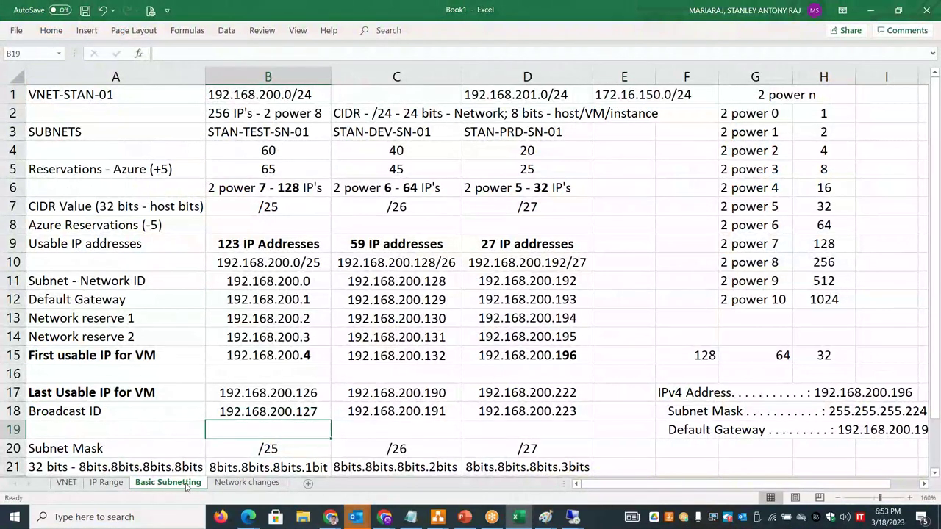
pyautogui.click(247, 483)
pyautogui.doubleClick(166, 135)
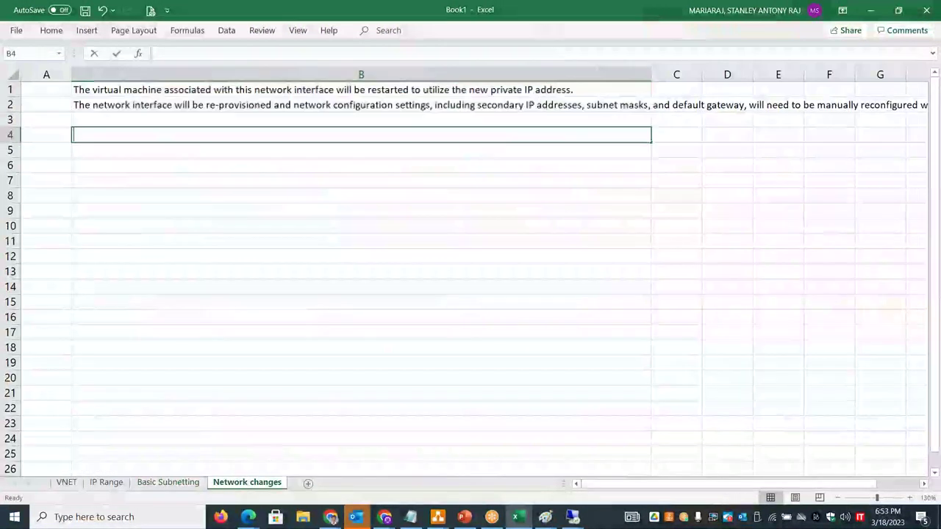
pyautogui.write('You can add any IP addre')
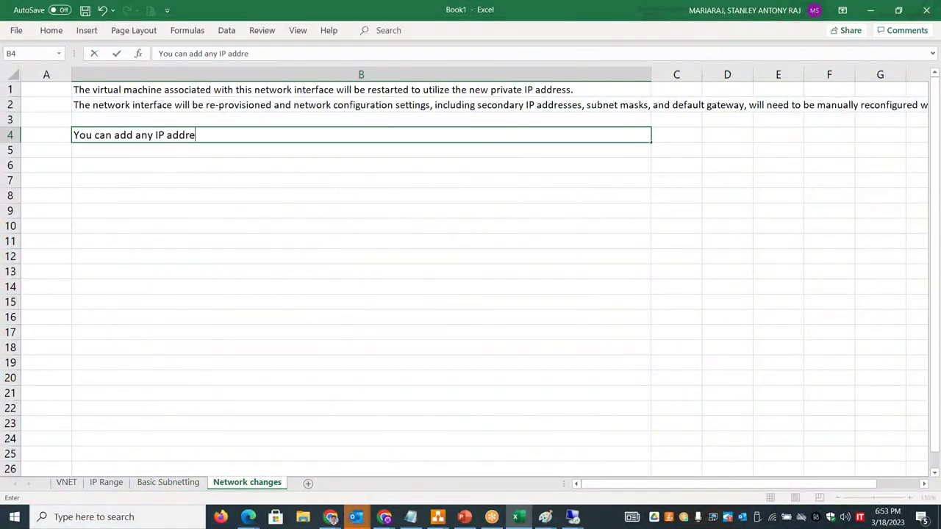
pyautogui.write('ss range from any ')
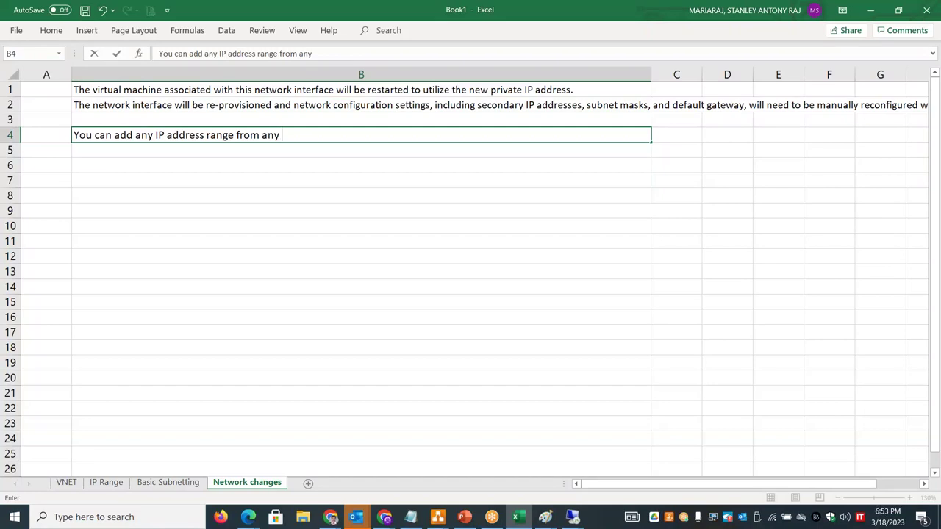
pyautogui.write('claa')
pyautogui.press('BackSpace')
pyautogui.write('ss into the same VNET / Subne')
pyautogui.press('BackSpace')
pyautogui.write('et range')
pyautogui.hotkey('alt', 'Tab')
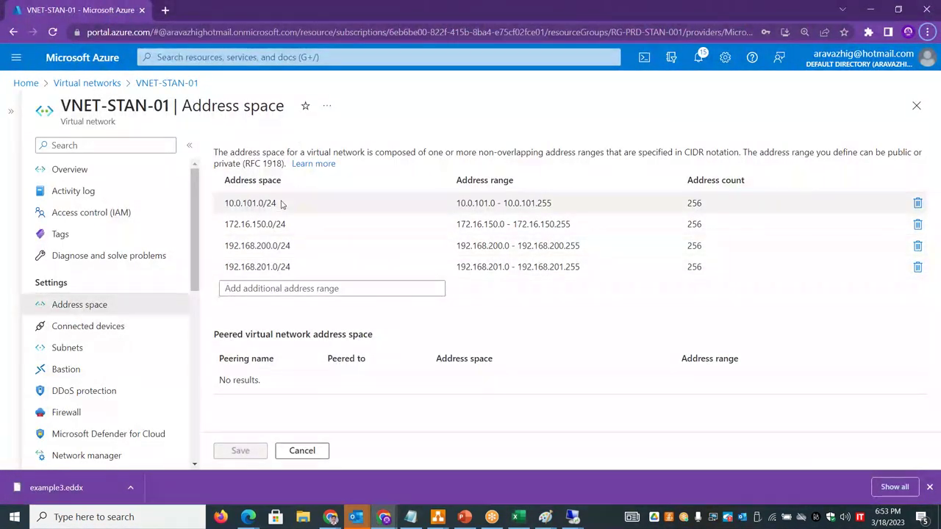
# - Create subnet STAN-QA-SN-01 with prefix changed from /24 to 172.16.150.0/26, then view the overview
pyautogui.tripleClick(291, 226)
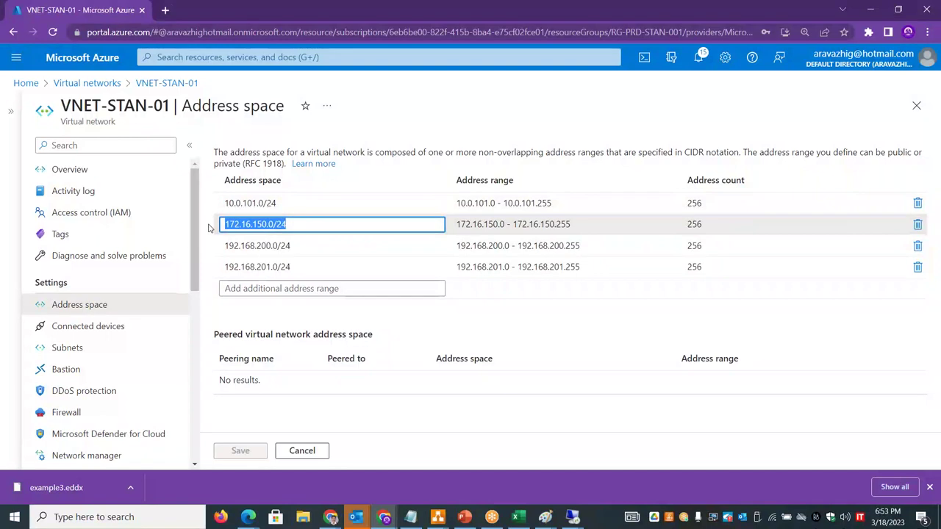
pyautogui.click(100, 345)
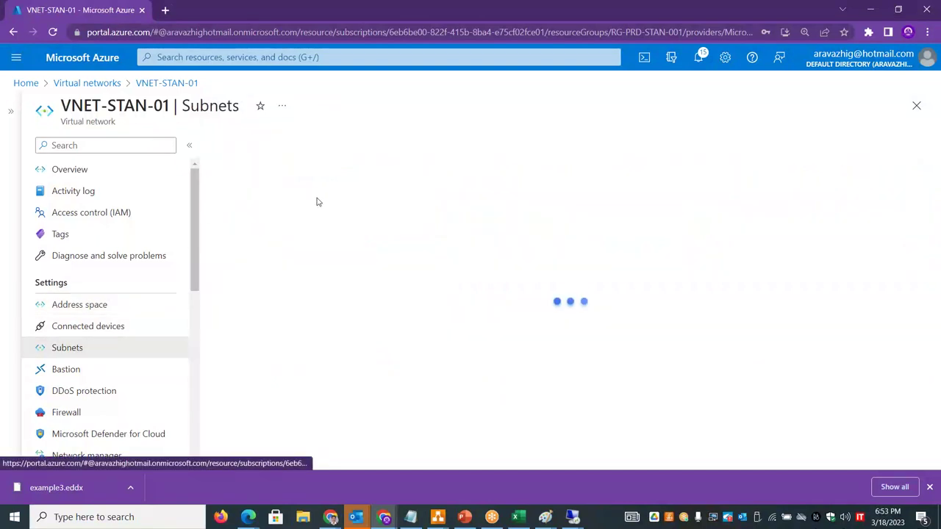
pyautogui.click(246, 146)
pyautogui.click(628, 150)
pyautogui.write('STAN-QA-SN-01')
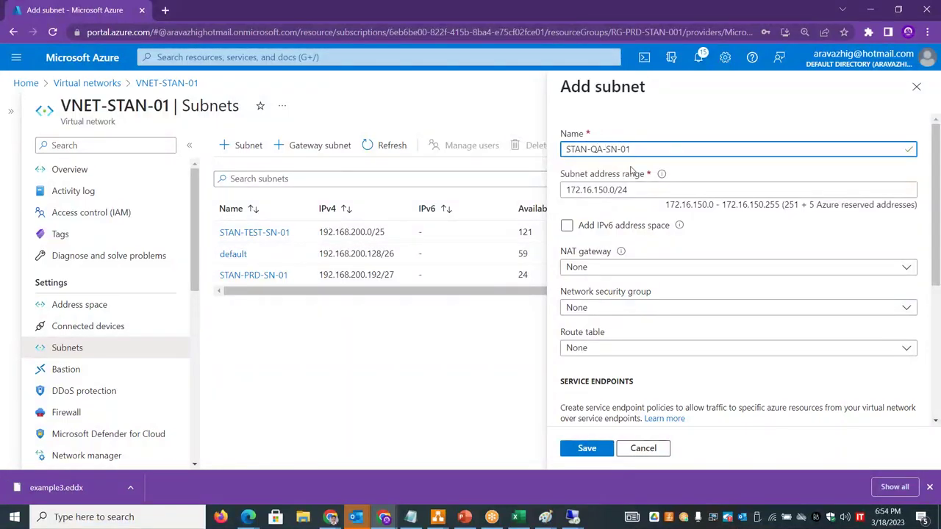
pyautogui.moveTo(629, 190); pyautogui.dragTo(557, 189)
pyautogui.press('End')
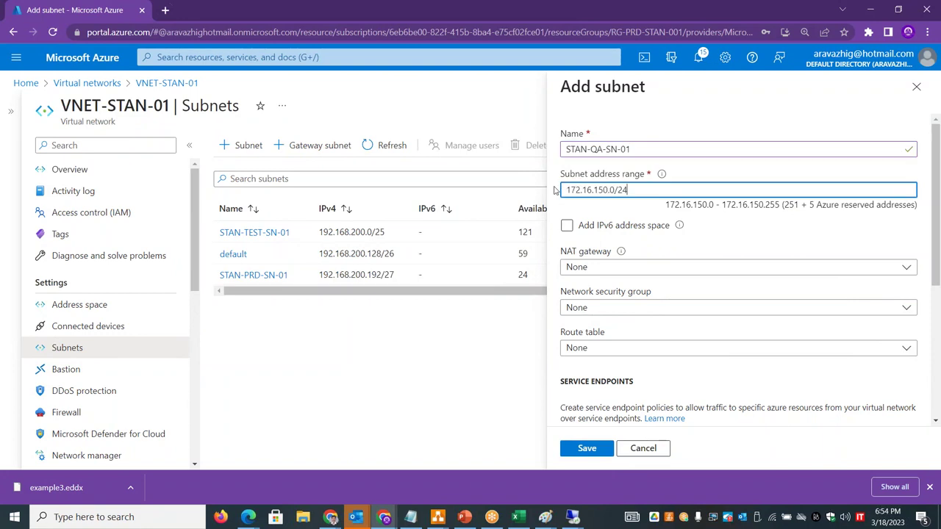
pyautogui.moveTo(619, 190); pyautogui.dragTo(656, 190)
pyautogui.write('26')
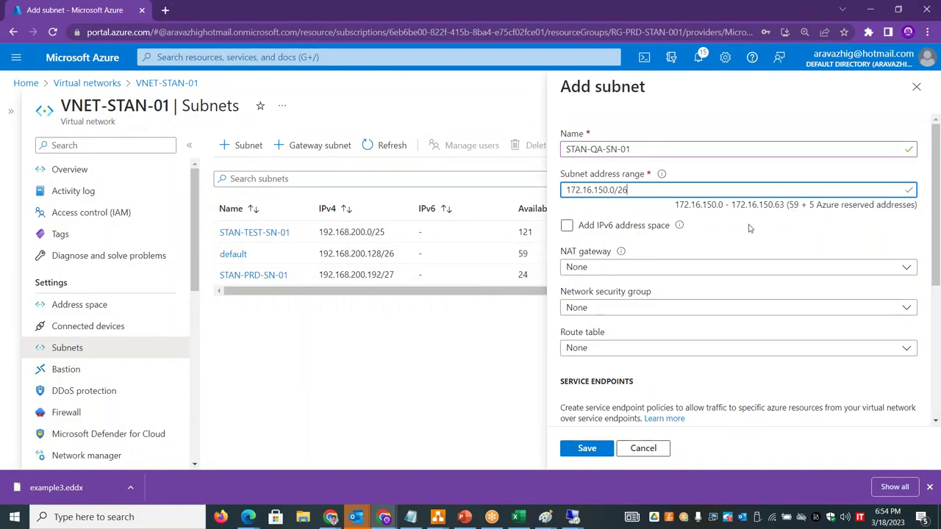
pyautogui.click(587, 449)
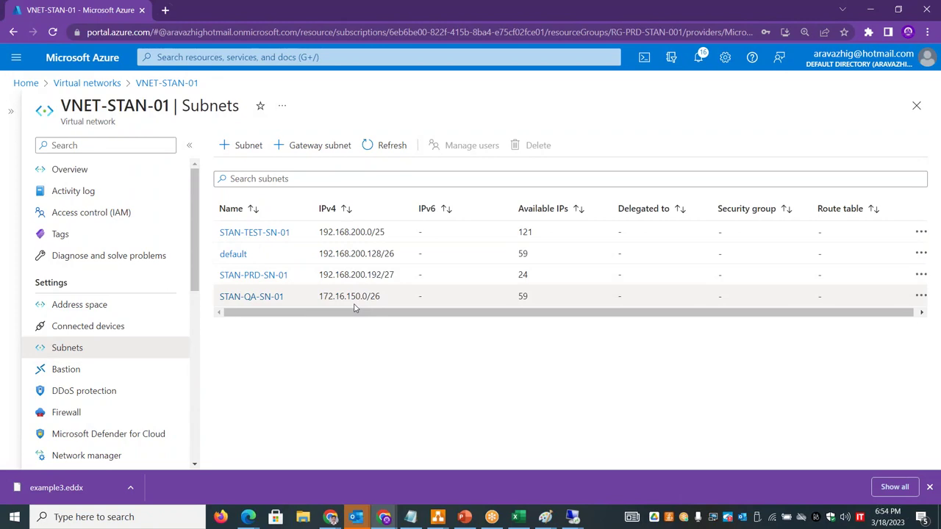
pyautogui.click(102, 176)
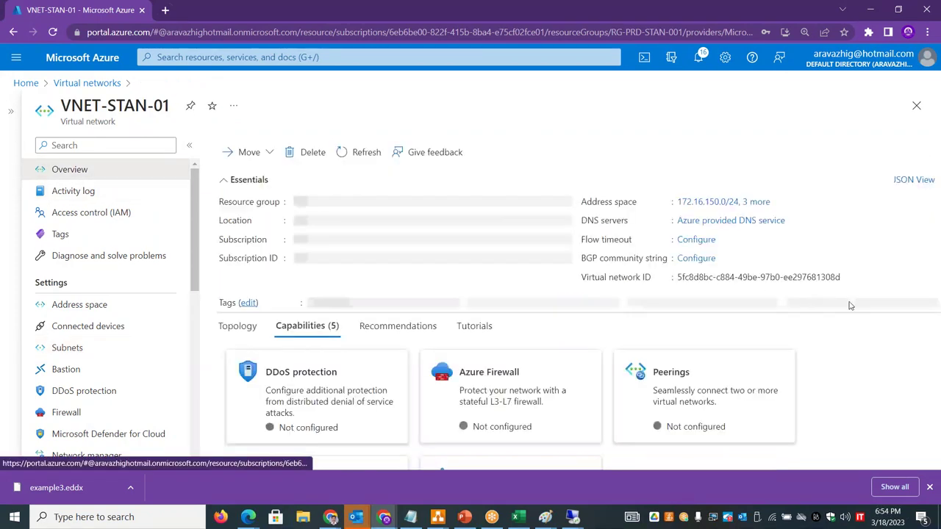
# - Remove the 10.0.101.0/24 range from VNET-STAN-01's address space and save
pyautogui.click(95, 312)
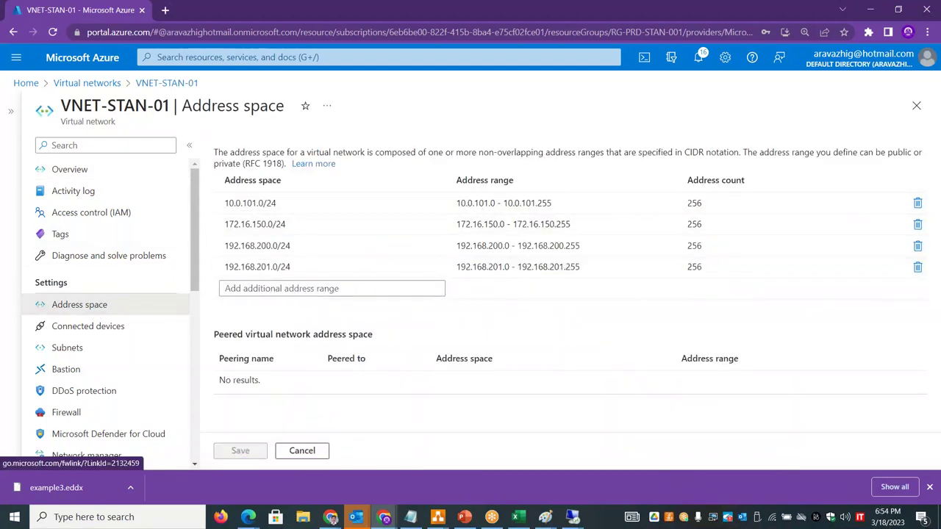
pyautogui.click(918, 203)
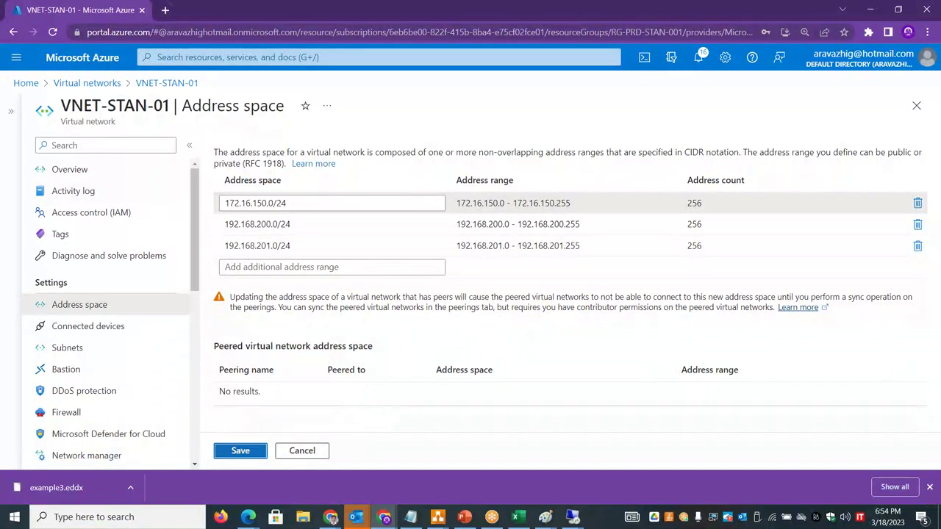
pyautogui.click(240, 451)
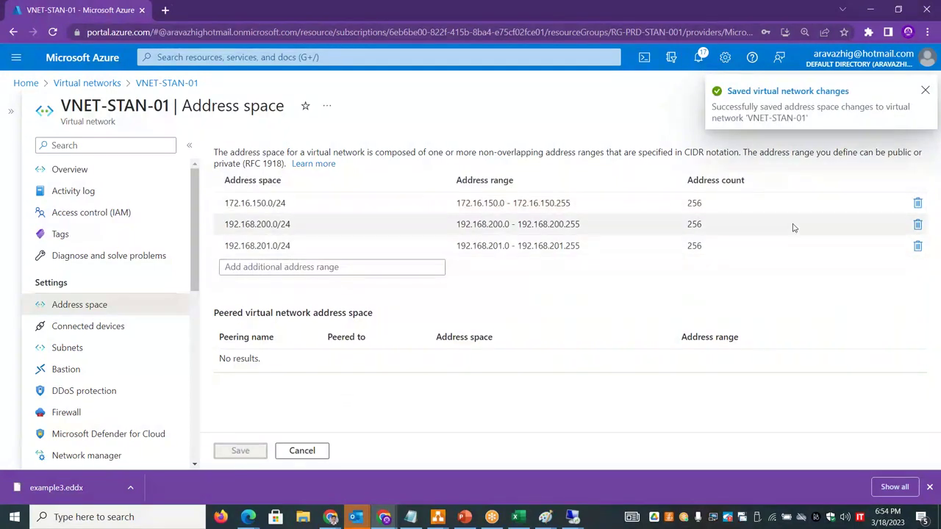
# - Attempt removing 172.16.150.0/24 (save fails), then remove 192.168.201.0/24 and save
pyautogui.click(917, 203)
pyautogui.click(237, 453)
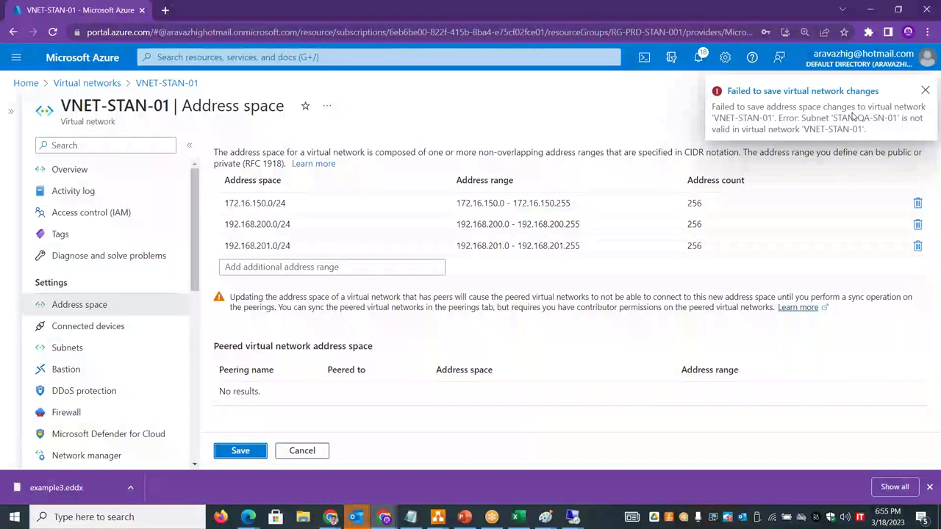
pyautogui.click(924, 93)
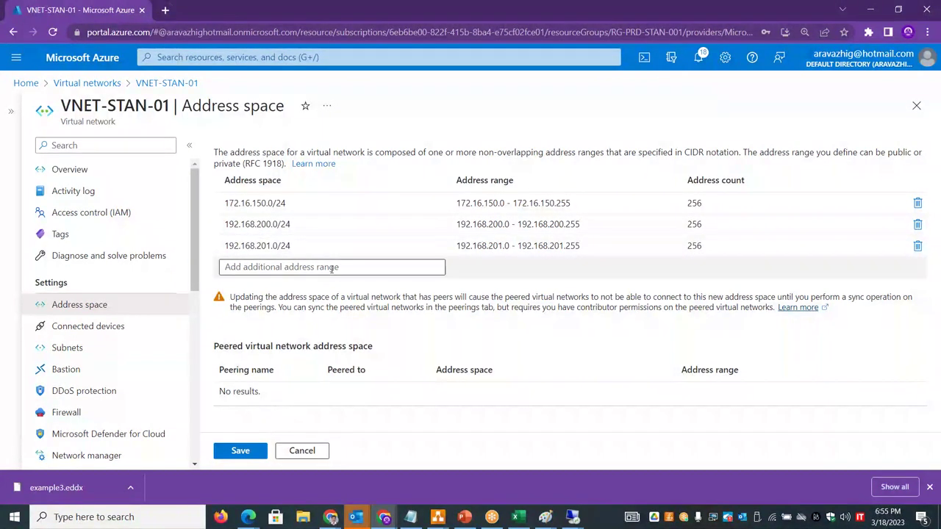
pyautogui.click(918, 245)
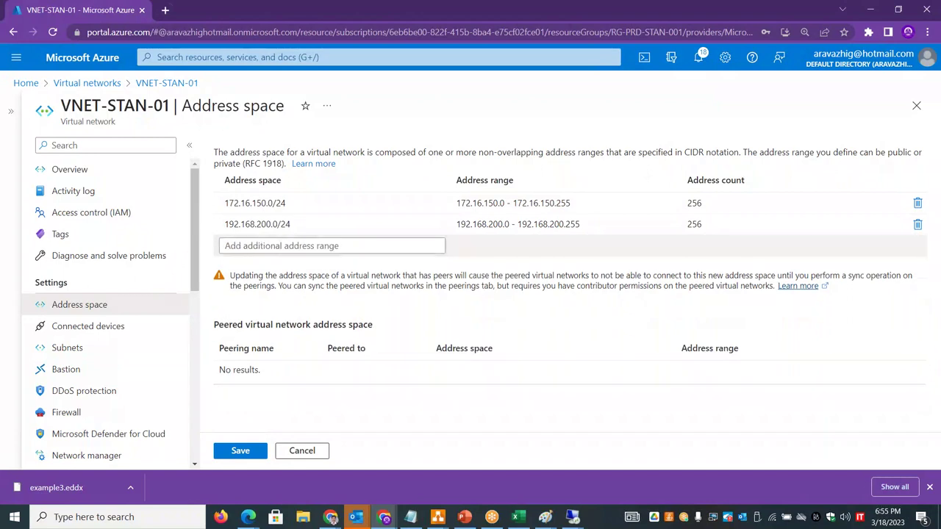
pyautogui.click(242, 451)
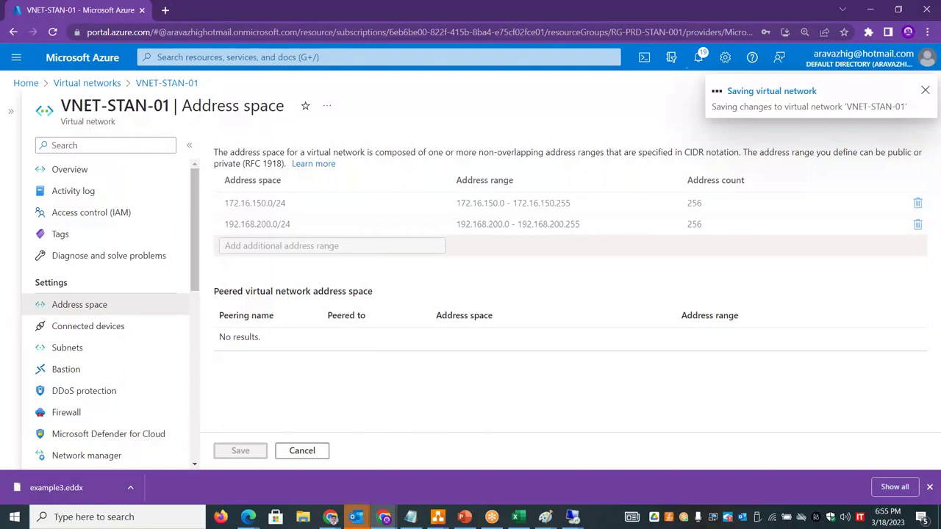
pyautogui.click(114, 171)
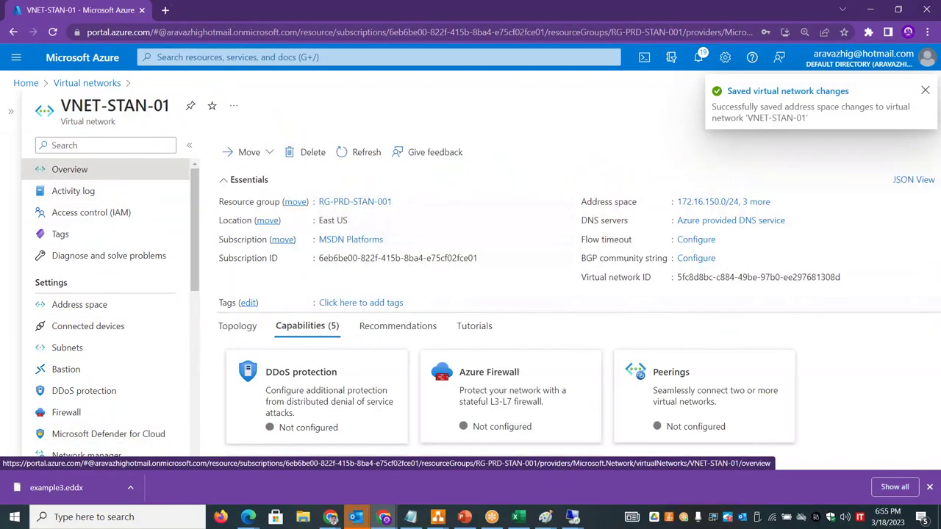
# - Delete subnet STAN-QA-SN-01 from the Subnets list and reopen VNET-STAN-01's address space
pyautogui.scroll(-2, 193, 225)
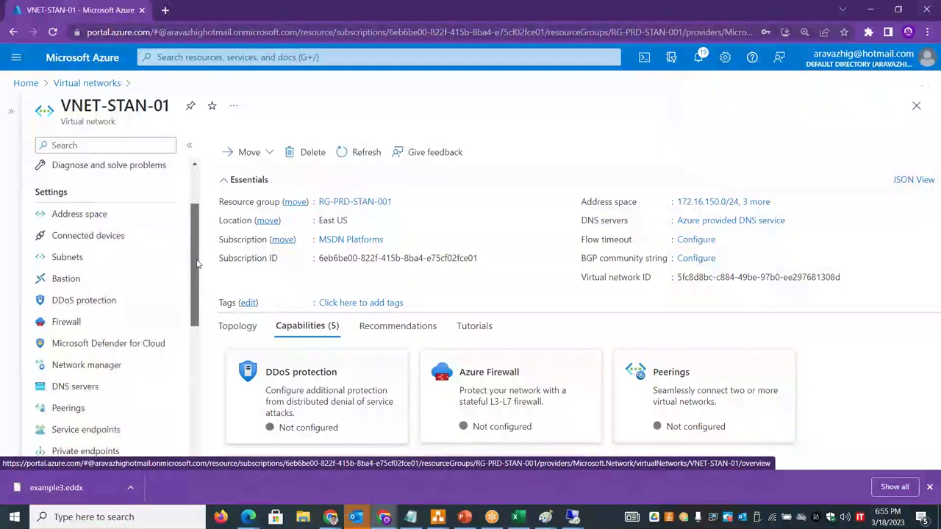
pyautogui.scroll(2, 200, 225)
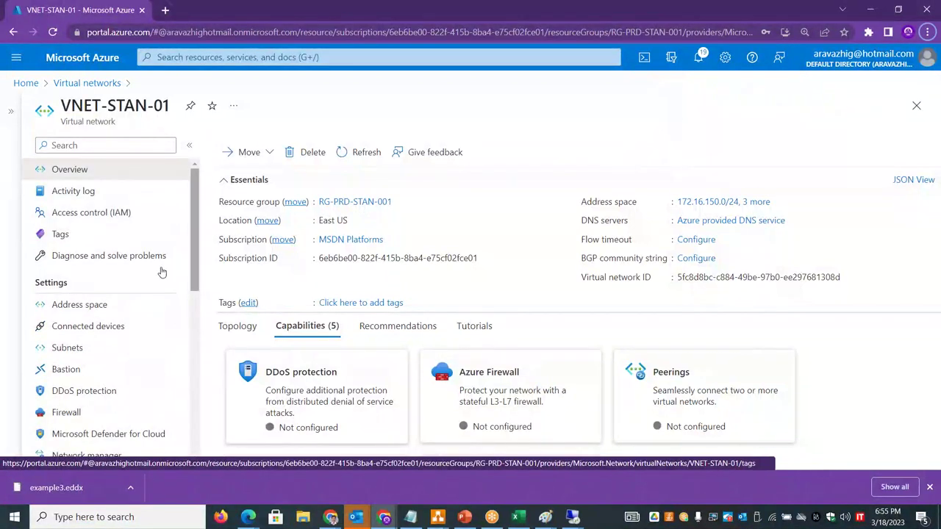
pyautogui.click(108, 333)
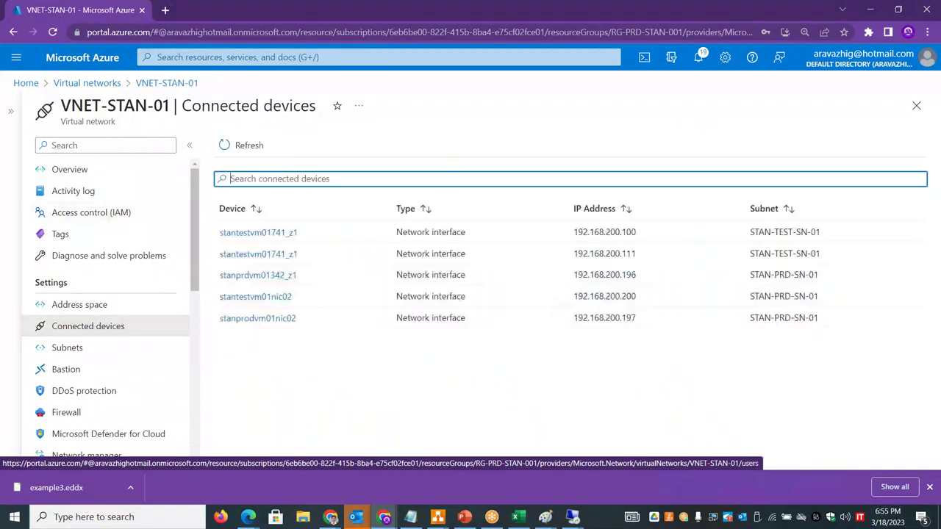
pyautogui.click(83, 350)
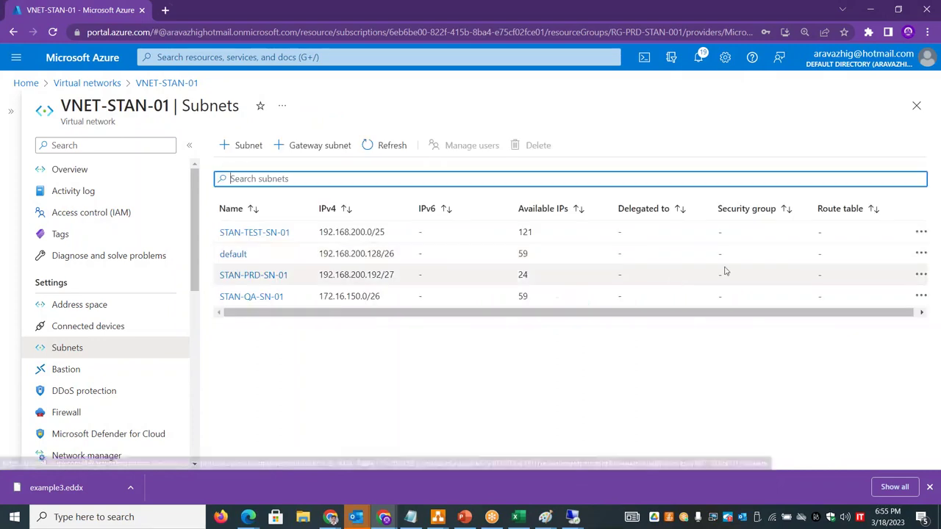
pyautogui.click(920, 296)
pyautogui.click(825, 352)
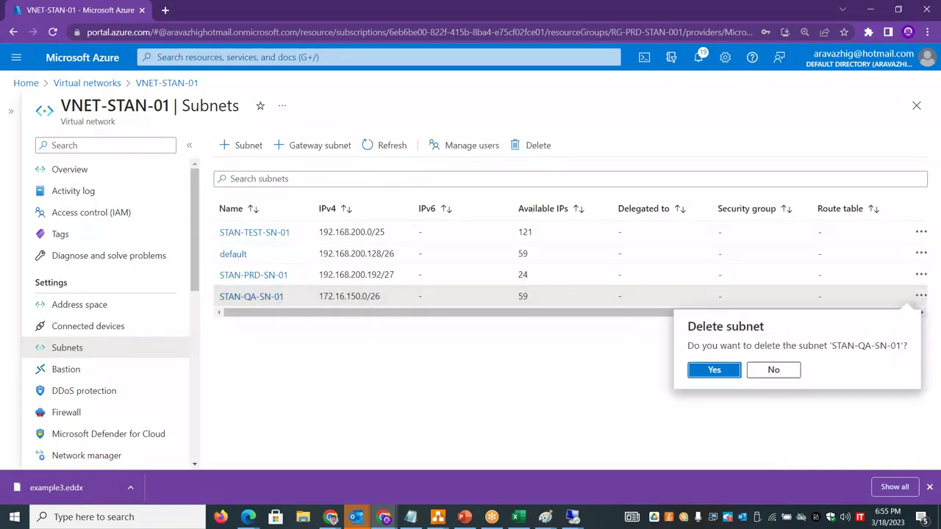
pyautogui.click(713, 370)
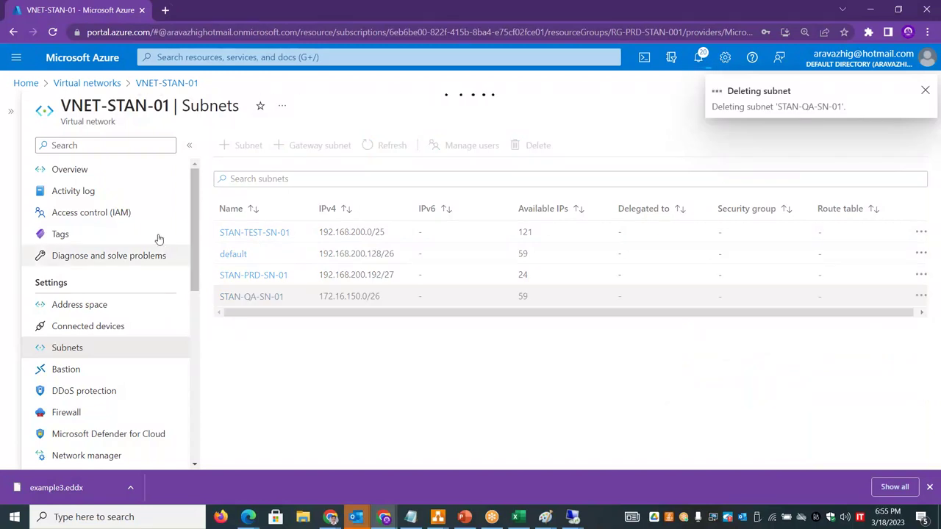
pyautogui.click(114, 172)
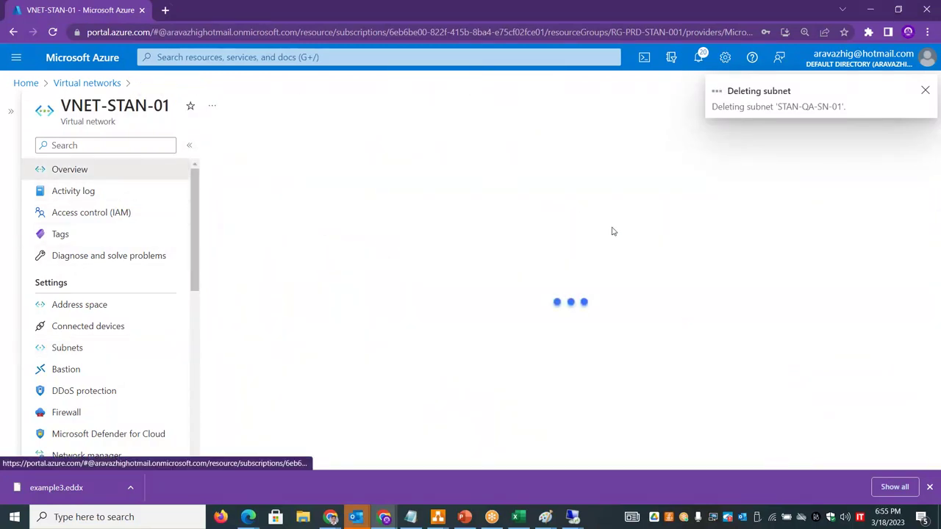
pyautogui.click(81, 304)
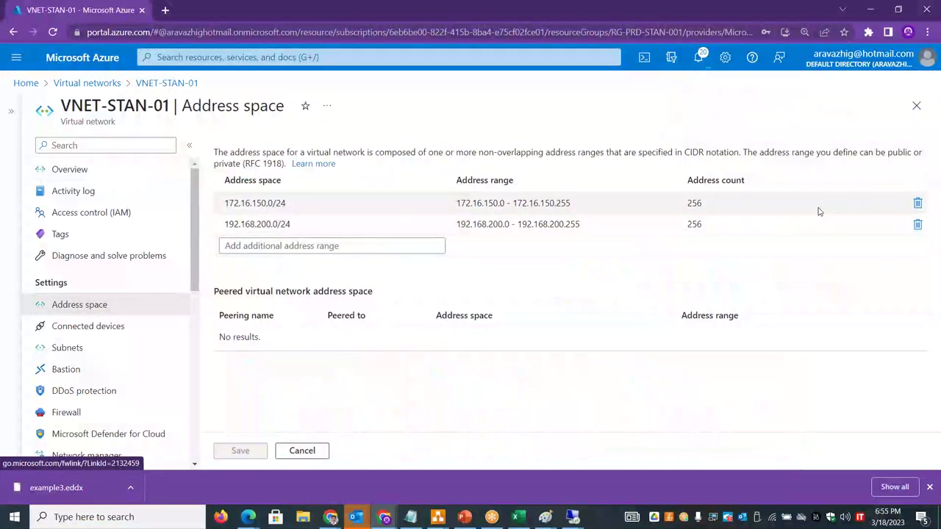
# - Remove 172.16.150.0/24 and save, then refresh the overview and reopen the address space
pyautogui.click(918, 205)
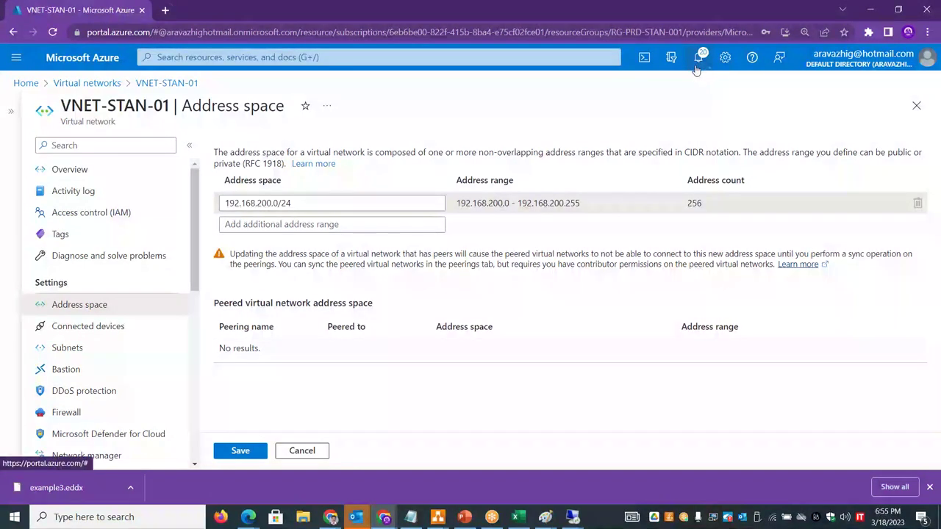
pyautogui.click(240, 452)
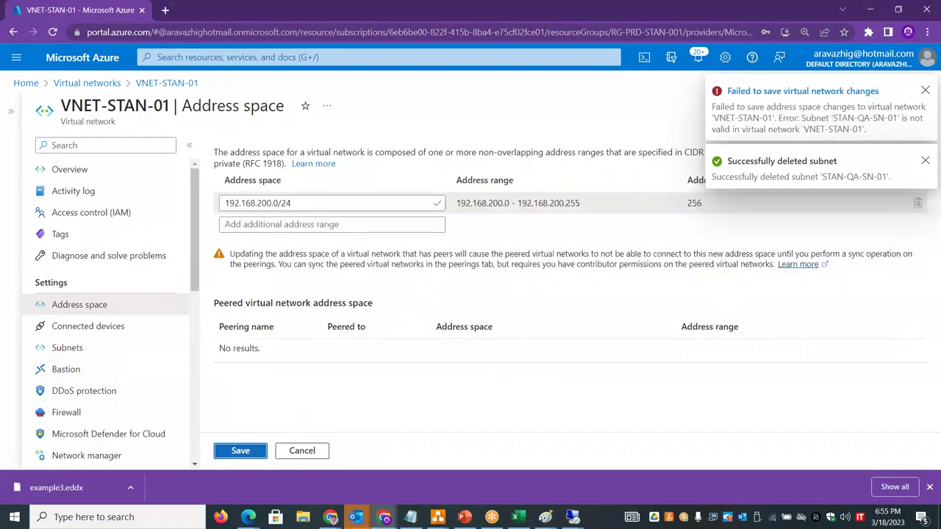
pyautogui.click(227, 456)
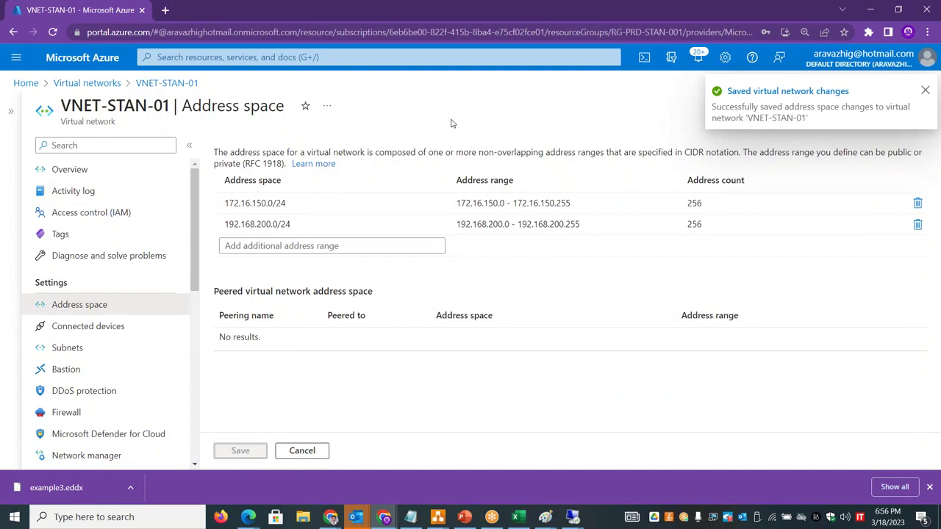
pyautogui.click(109, 304)
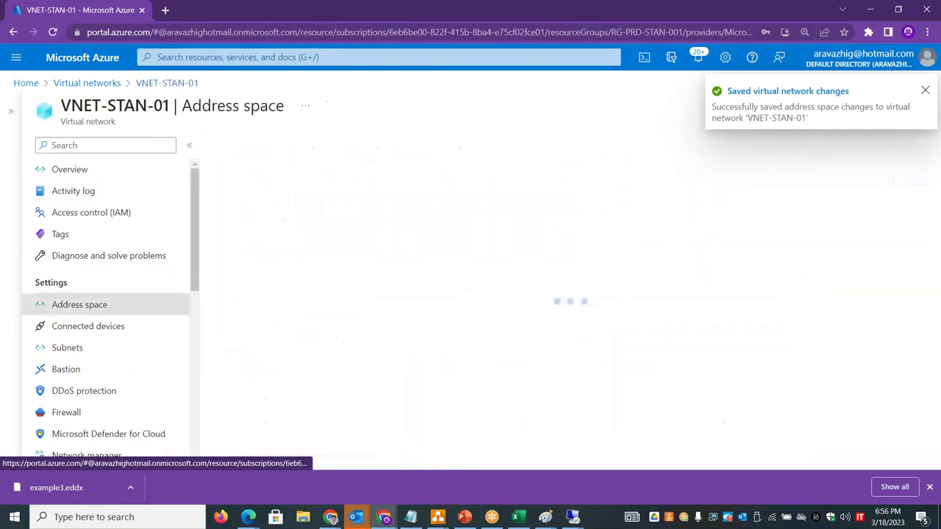
pyautogui.click(119, 171)
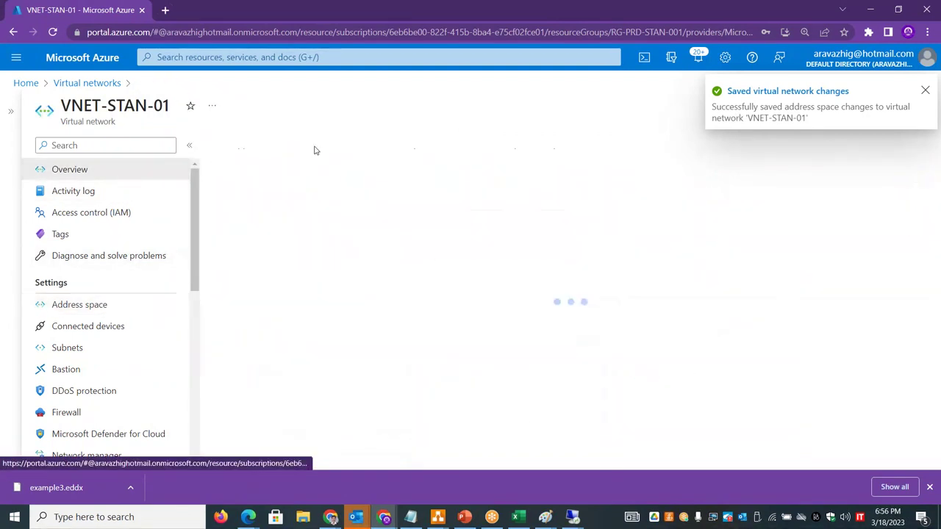
pyautogui.click(344, 153)
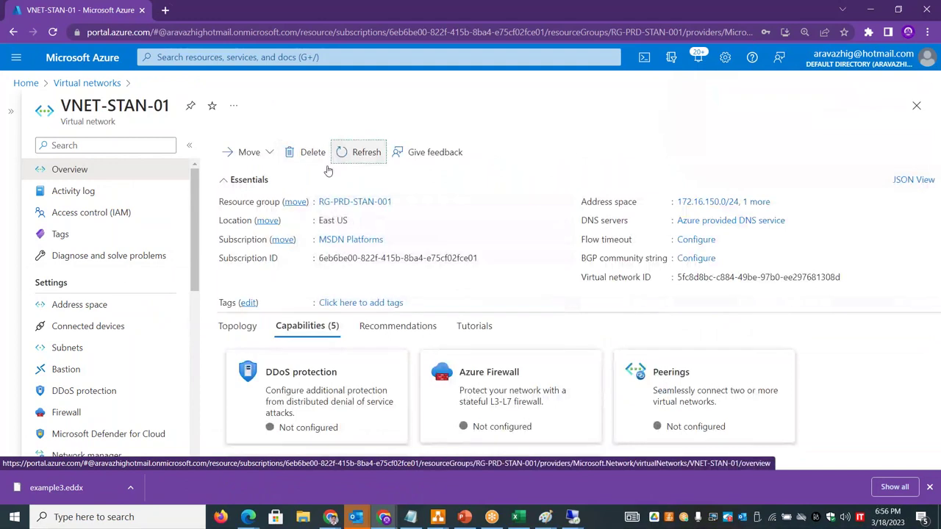
pyautogui.click(81, 304)
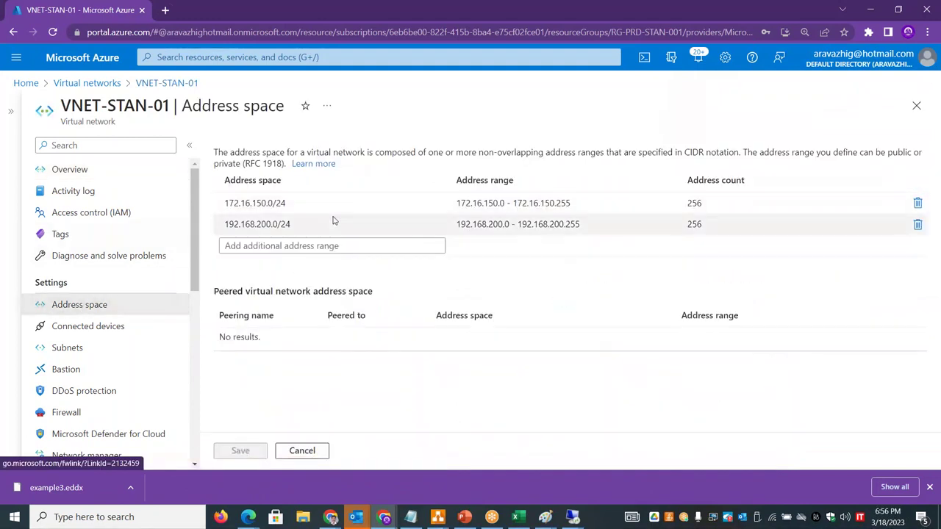
# - Delete 172.16.150.0/24 again and save, leaving only 192.168.200.0/24
pyautogui.click(918, 203)
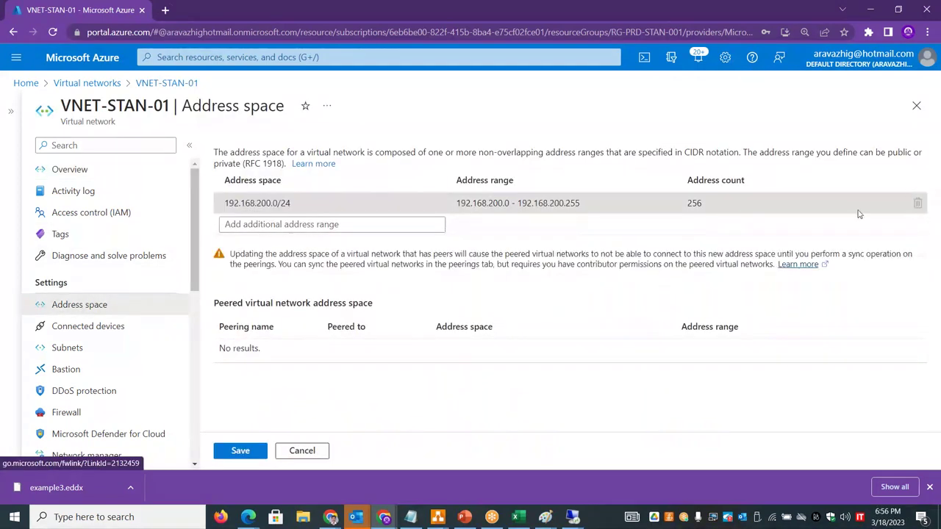
pyautogui.click(254, 451)
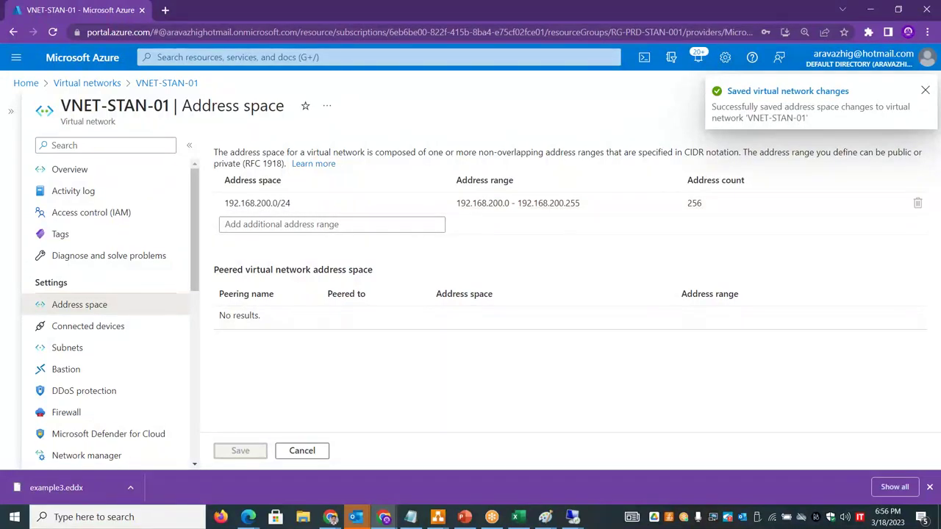
pyautogui.click(930, 487)
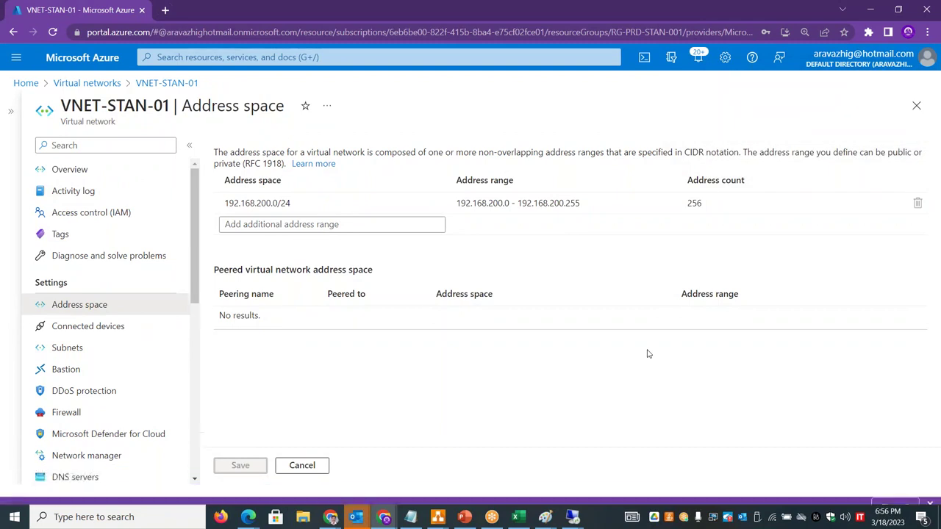
pyautogui.click(94, 175)
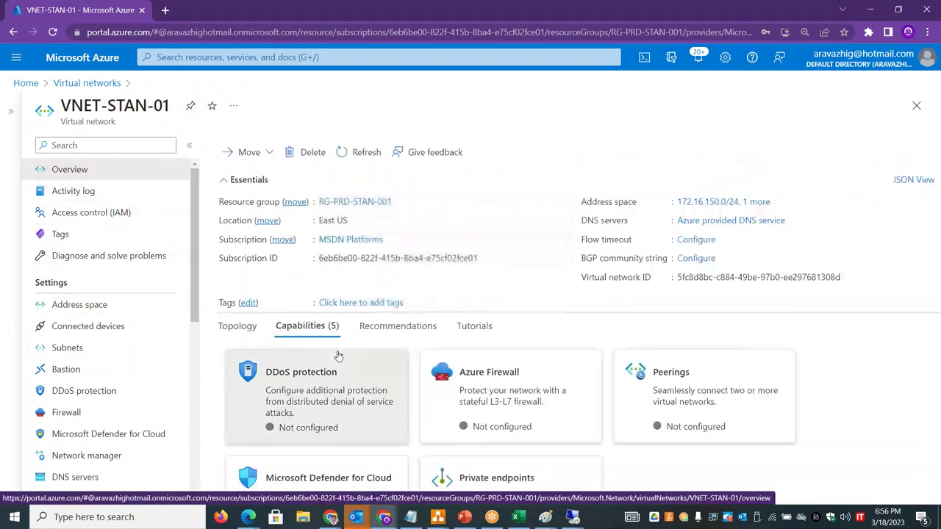
# - Launch Paint from the Run box and draw a large rectangle for the virtual network
pyautogui.press('super+r')
pyautogui.write('mstsc')
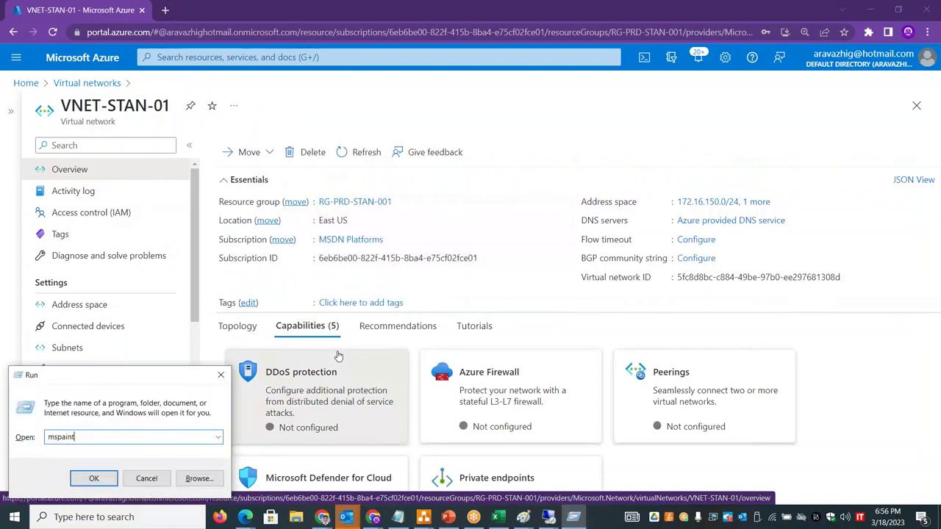
pyautogui.press('Return')
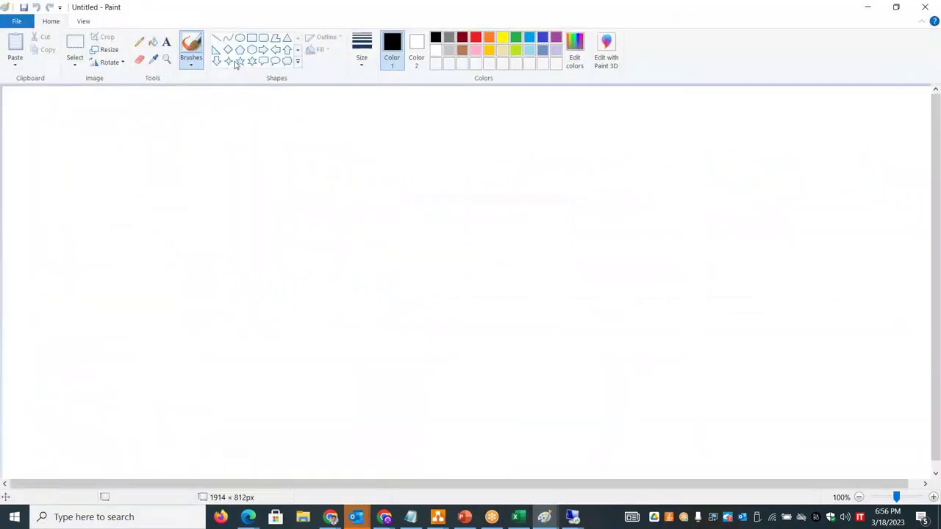
pyautogui.click(252, 38)
pyautogui.moveTo(202, 184)
pyautogui.mouseDown()
pyautogui.moveTo(351, 292)
pyautogui.moveTo(454, 417)
pyautogui.moveTo(578, 444)
pyautogui.mouseUp()
# - Title the rectangle 'Virtual Network - VNET' at its top-left corner
pyautogui.click(166, 41)
pyautogui.click(206, 193)
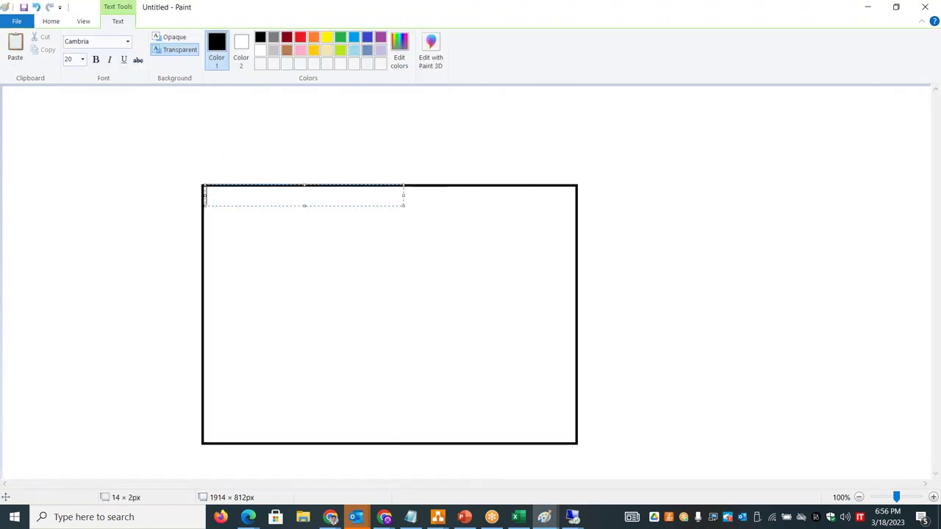
pyautogui.write('Virtual Netw')
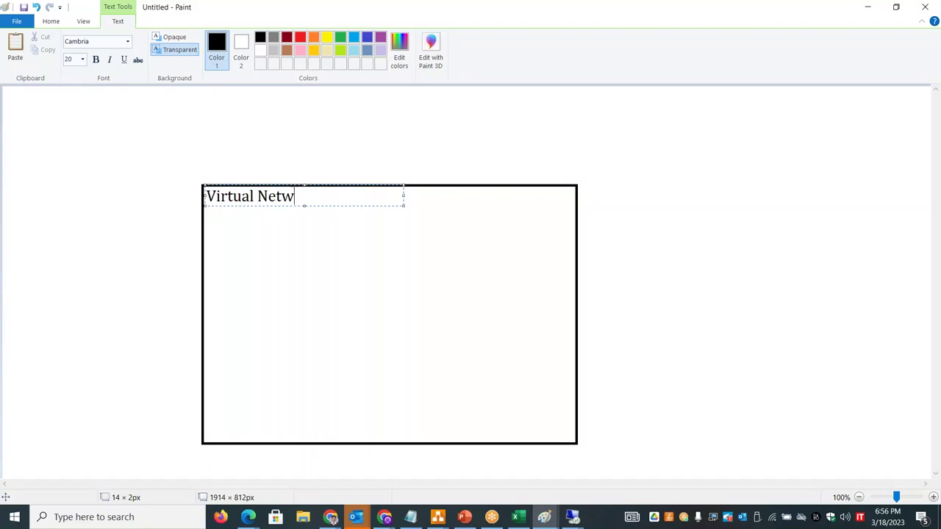
pyautogui.write('ork - VNET')
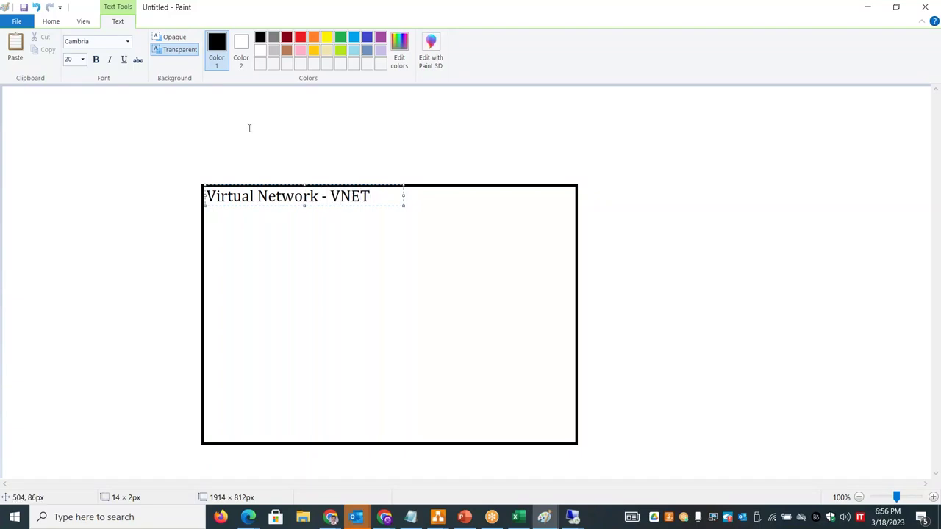
pyautogui.click(248, 129)
# - Draw three rounded subnet boxes side by side inside the VNET rectangle
pyautogui.click(262, 38)
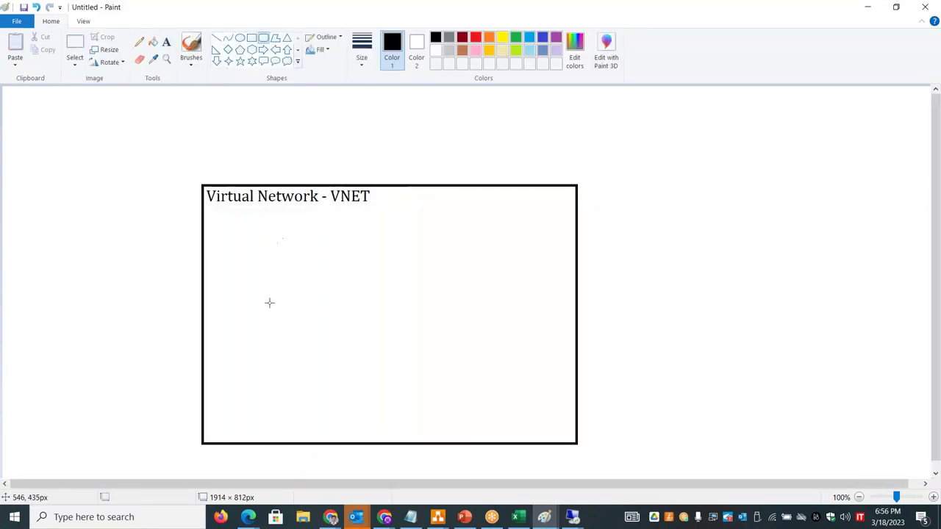
pyautogui.moveTo(241, 237)
pyautogui.mouseDown()
pyautogui.moveTo(294, 390)
pyautogui.moveTo(313, 395)
pyautogui.mouseUp()
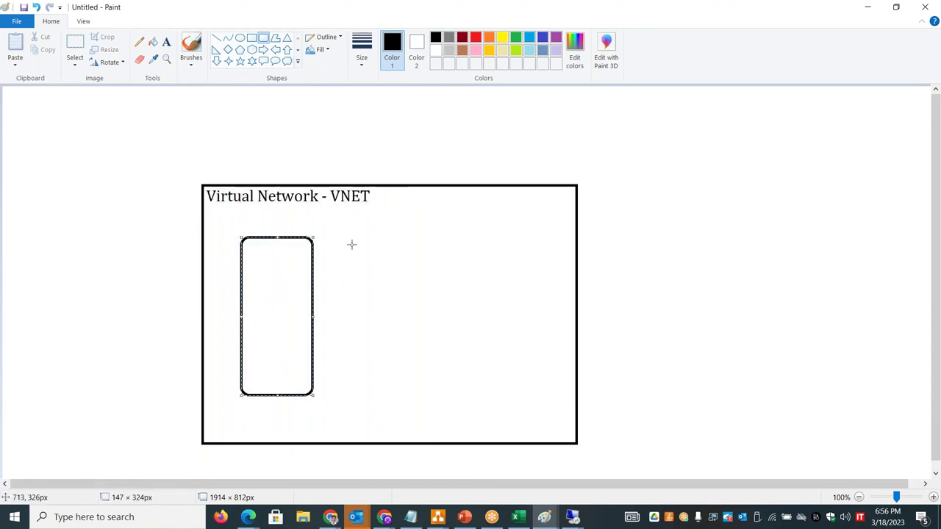
pyautogui.moveTo(347, 239); pyautogui.dragTo(426, 393)
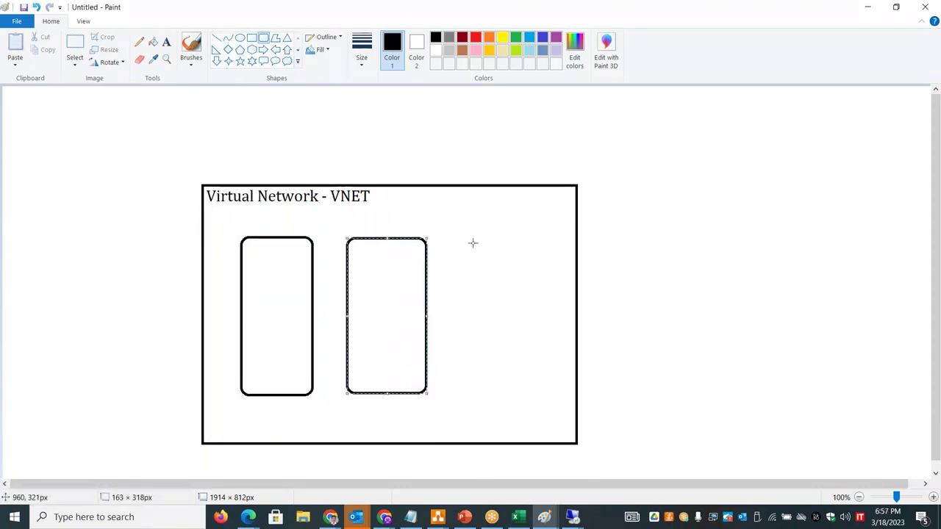
pyautogui.moveTo(465, 241); pyautogui.dragTo(542, 391)
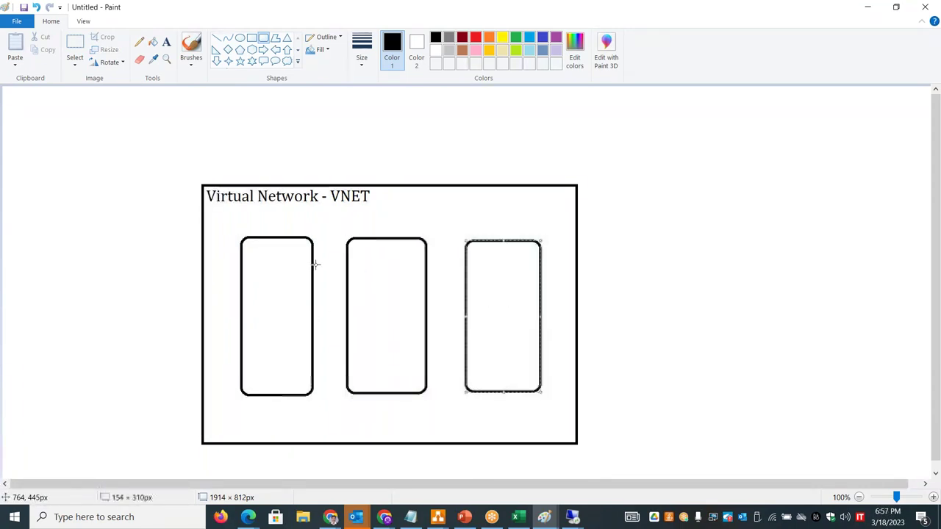
# - Label the three boxes Web Subnet, App Subnet and DB Subnet on two lines each
pyautogui.click(167, 42)
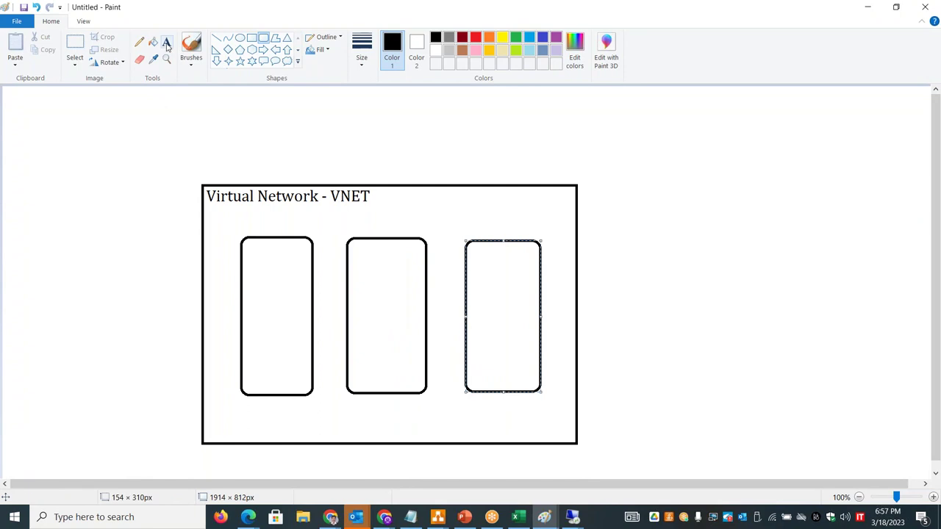
pyautogui.click(251, 245)
pyautogui.write('Web')
pyautogui.press('Return')
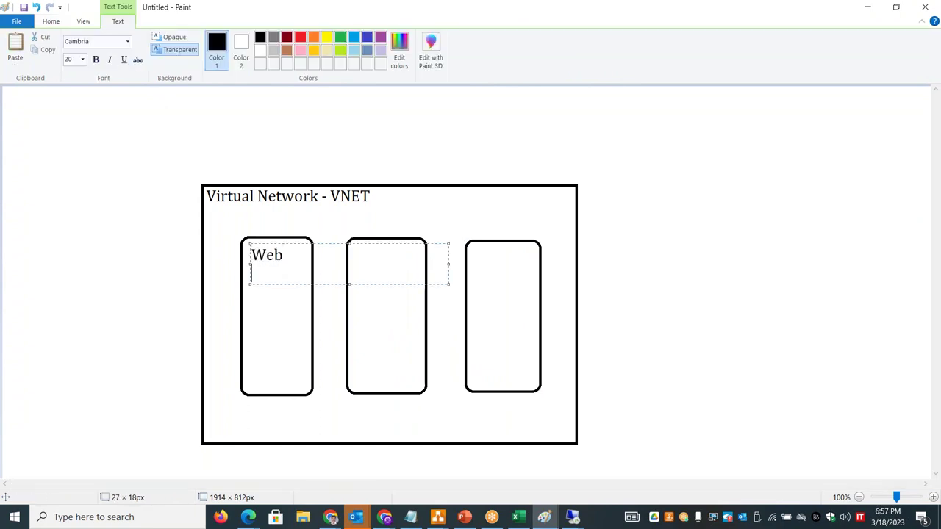
pyautogui.write('Subnet')
pyautogui.click(365, 249)
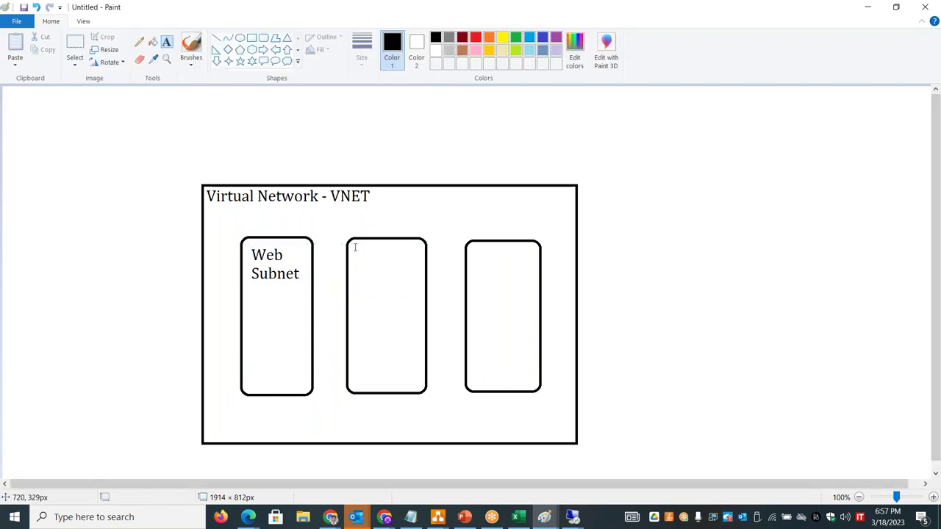
pyautogui.click(353, 247)
pyautogui.write('App')
pyautogui.press('Return')
pyautogui.write('Subnet')
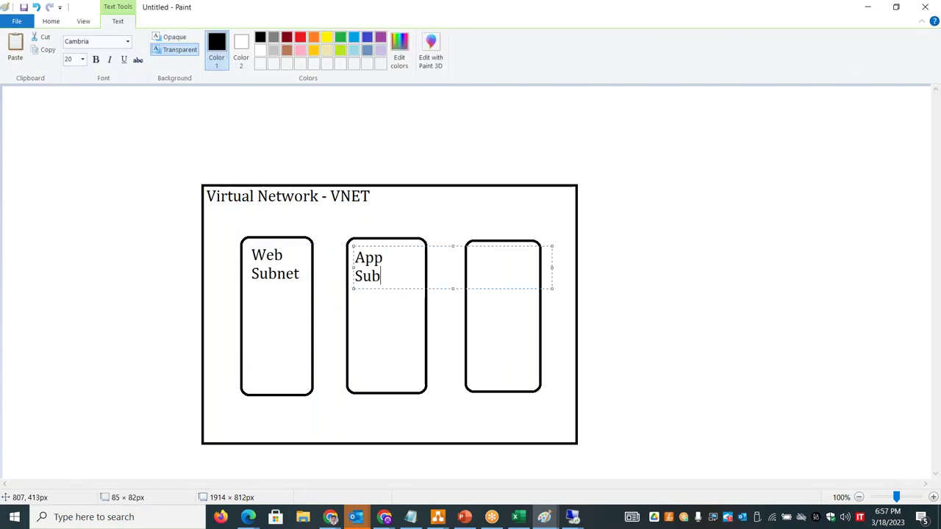
pyautogui.click(508, 246)
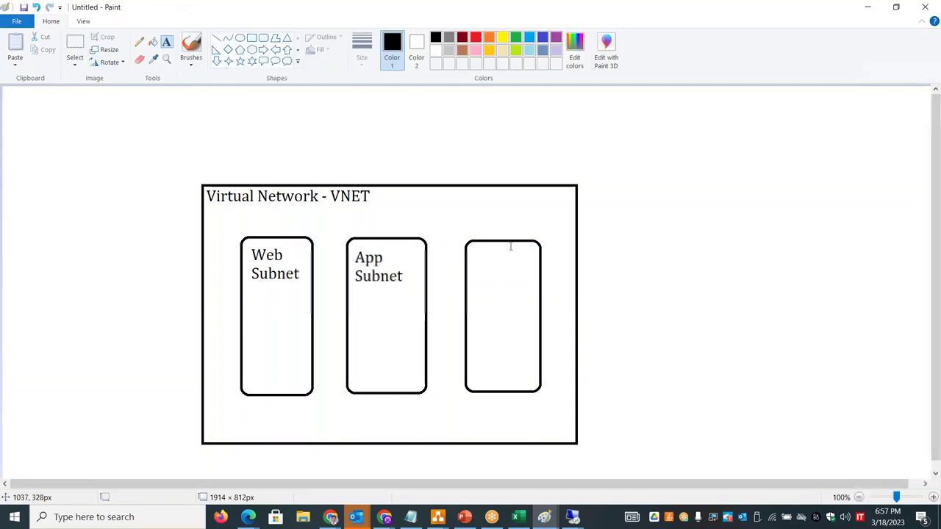
pyautogui.click(473, 250)
pyautogui.write('DB')
pyautogui.press('Return')
pyautogui.write('Subnet')
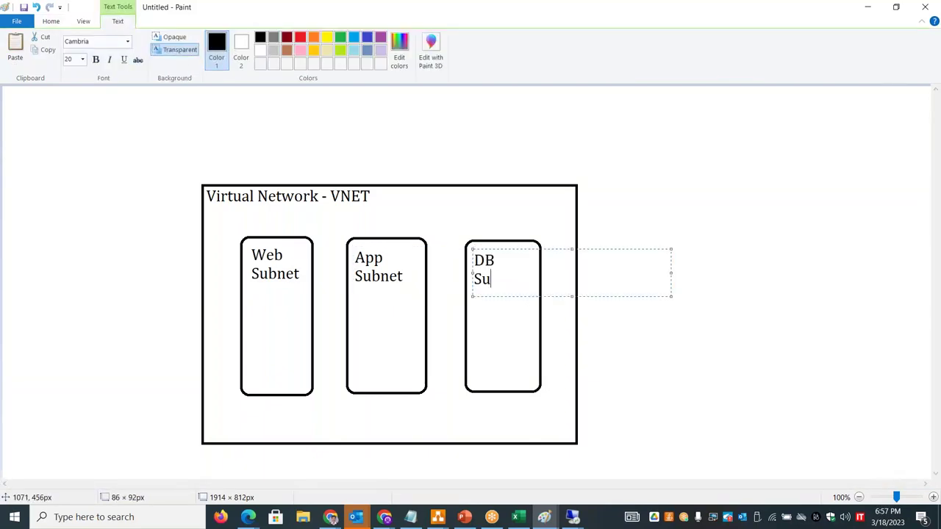
pyautogui.click(702, 208)
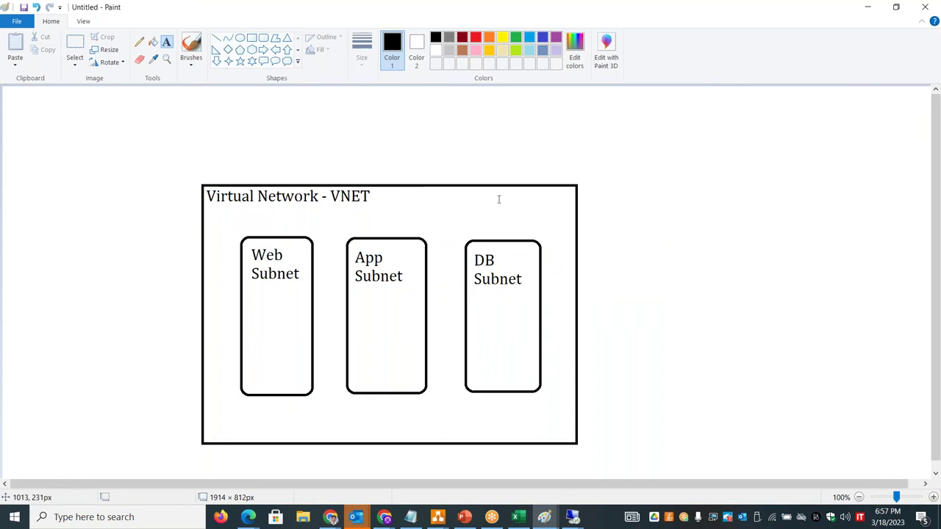
pyautogui.hotkey('alt', 'Tab')
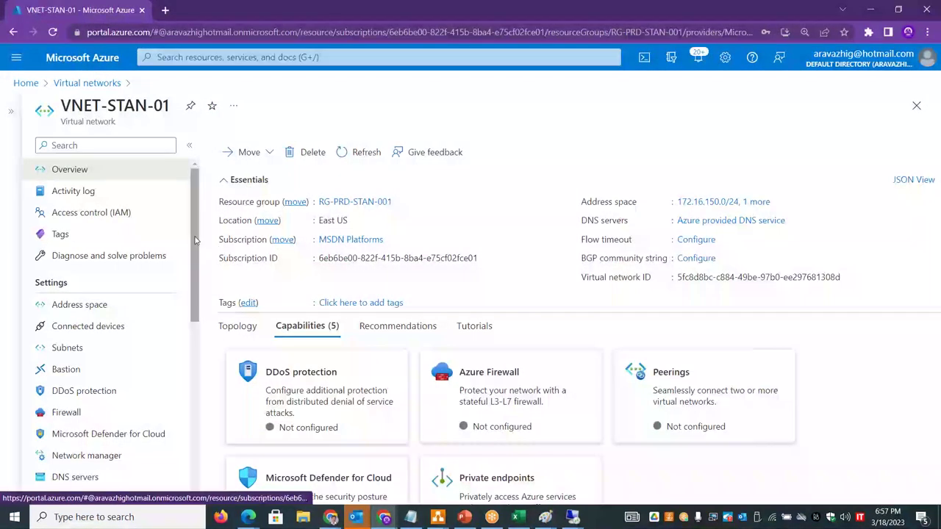
# - Go from Azure Home to the Virtual networks list showing VNET-STAN-01 in RG-PRD-STAN-001, East US
pyautogui.scroll(-1, 199, 248)
pyautogui.scroll(-3, 199, 248)
pyautogui.scroll(4, 199, 248)
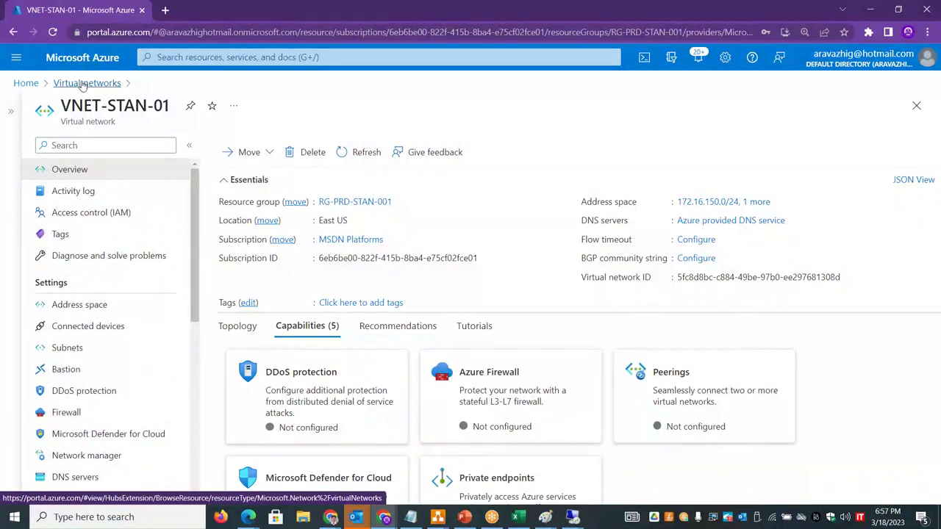
pyautogui.click(86, 83)
pyautogui.click(26, 81)
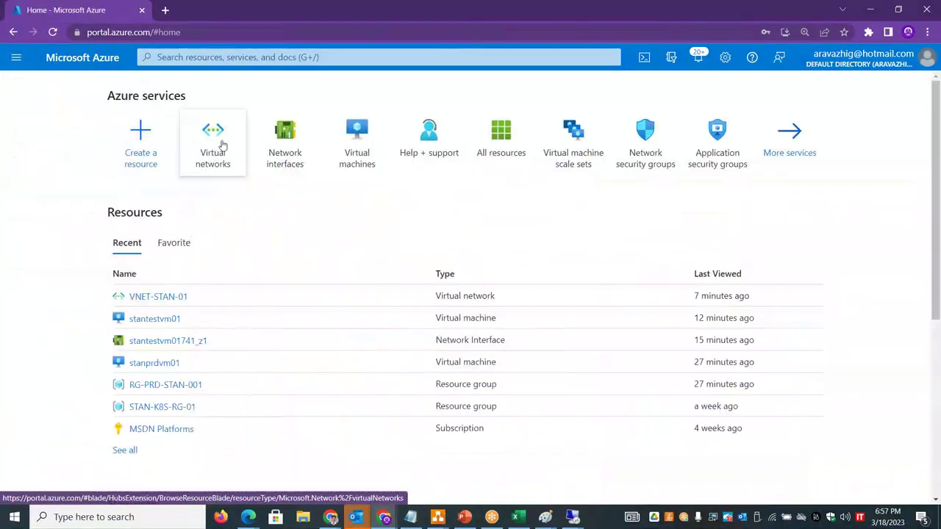
pyautogui.click(212, 143)
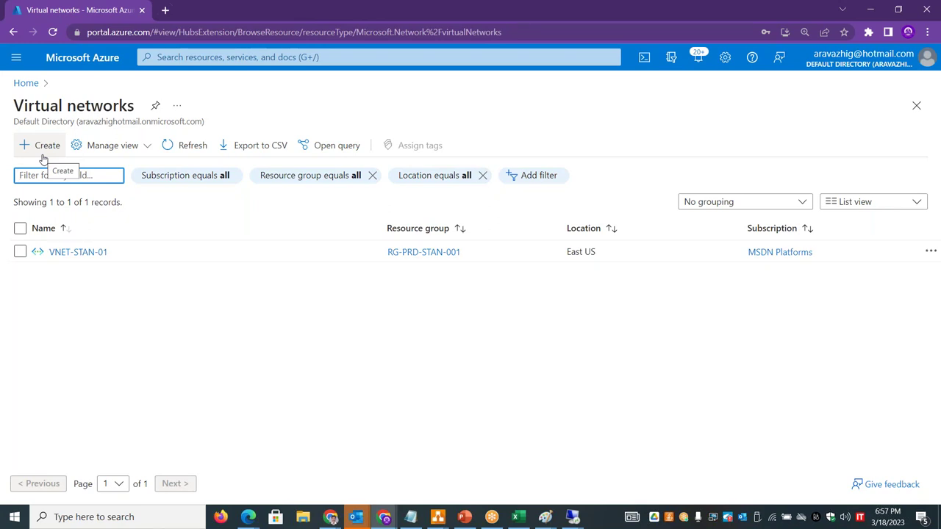
pyautogui.click(187, 314)
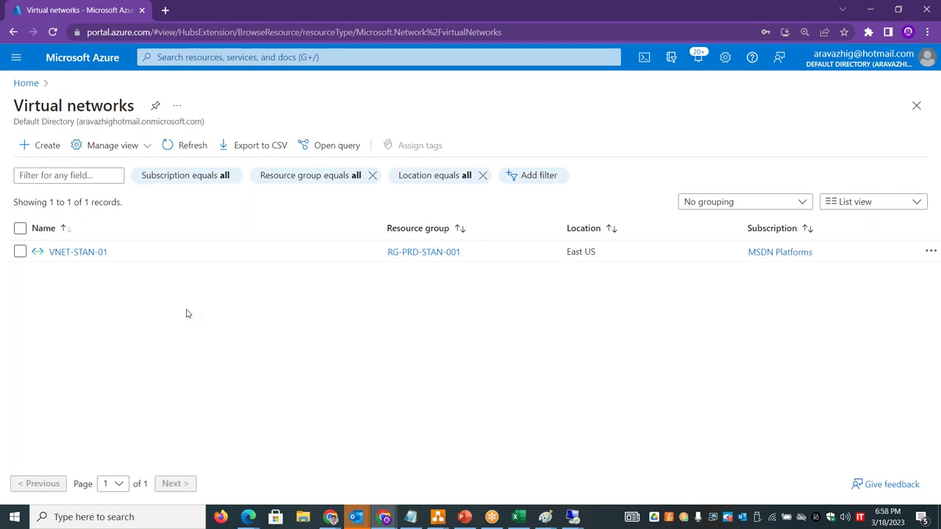
pyautogui.hotkey('alt', 'Tab')
pyautogui.press('Tab')
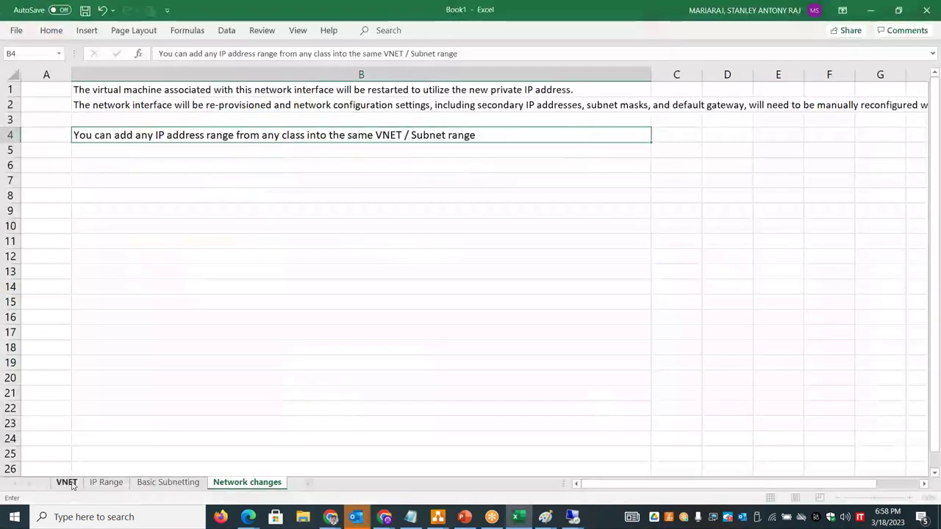
# - Add a new sheet at the front of the workbook named 'Azure Networking'
pyautogui.click(70, 483)
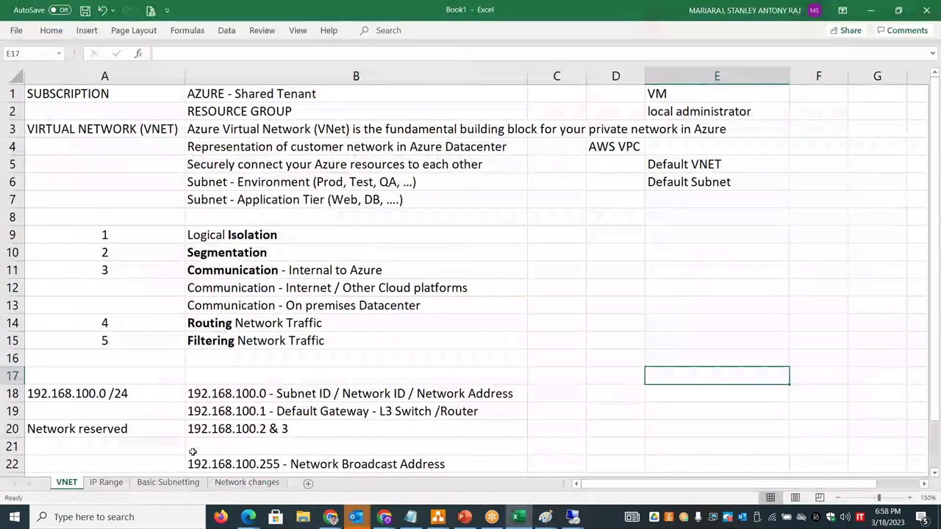
pyautogui.click(309, 486)
pyautogui.moveTo(101, 483); pyautogui.dragTo(53, 487)
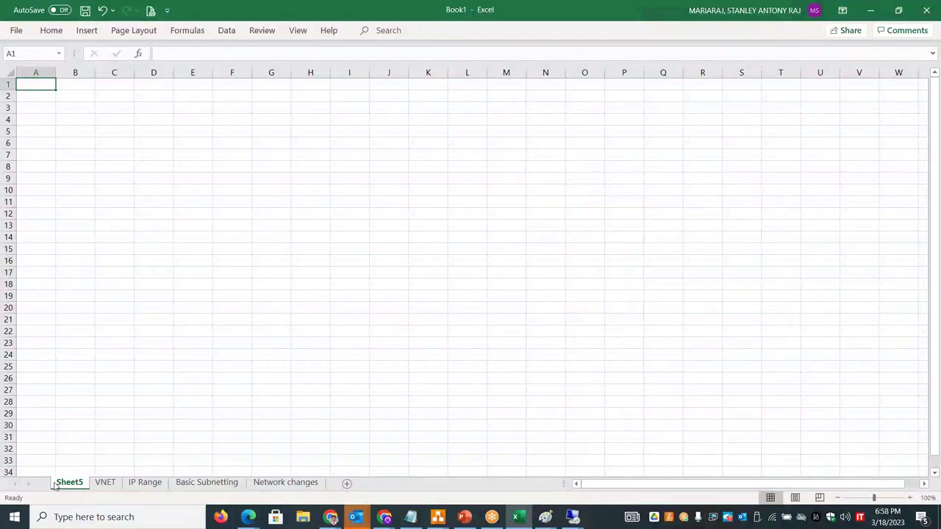
pyautogui.doubleClick(56, 484)
pyautogui.write('Networking')
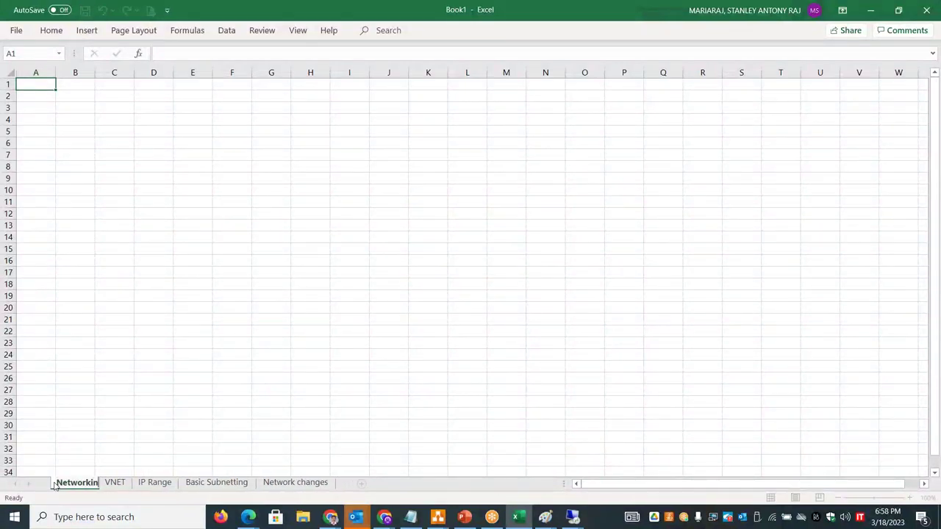
pyautogui.click(58, 483)
pyautogui.write('Azure')
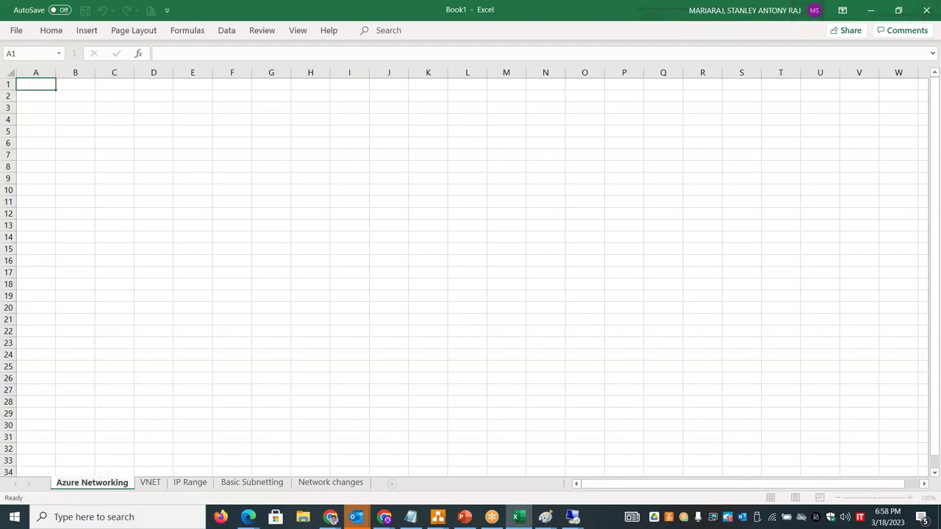
pyautogui.click(92, 93)
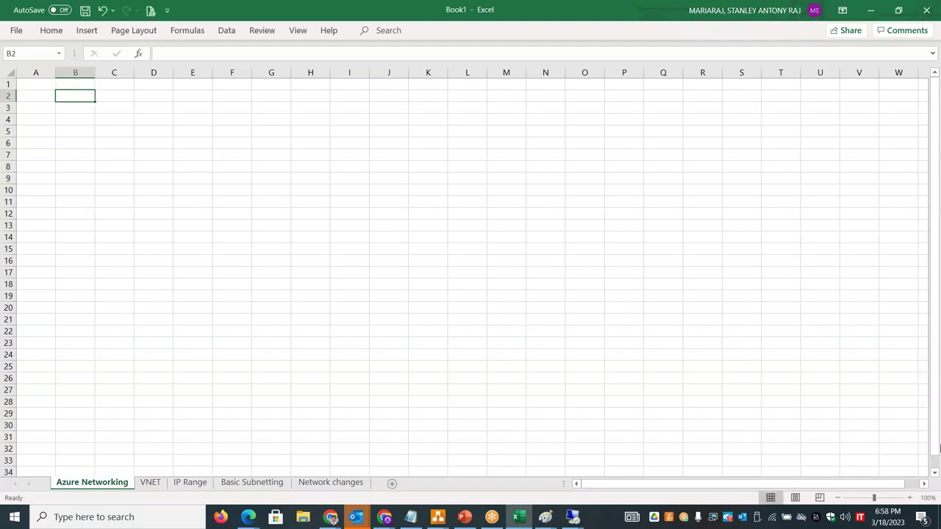
# - Zoom in, widen column B, and enter 'Connectivity / Communication' in B2
pyautogui.click(909, 498)
pyautogui.click(910, 498)
pyautogui.click(909, 498)
pyautogui.click(910, 498)
pyautogui.click(910, 498)
pyautogui.click(910, 498)
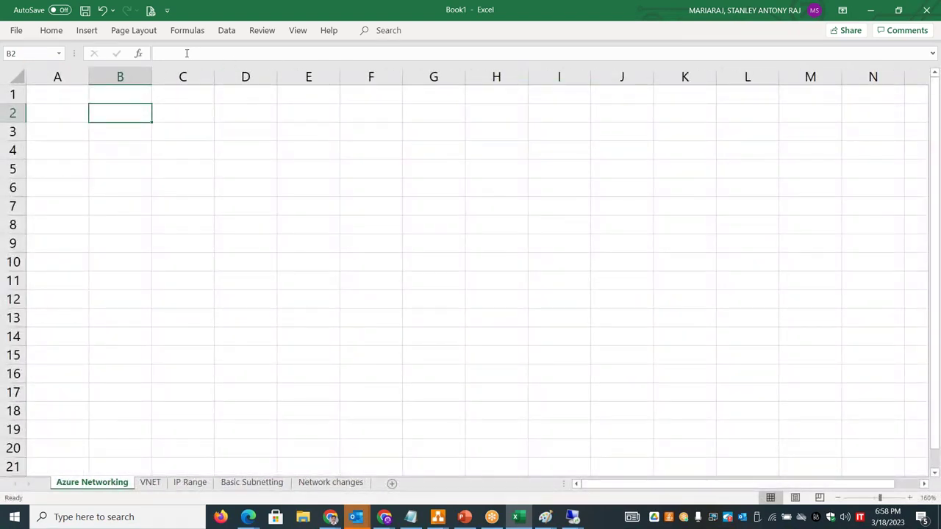
pyautogui.moveTo(155, 71); pyautogui.dragTo(298, 72)
pyautogui.write('Co')
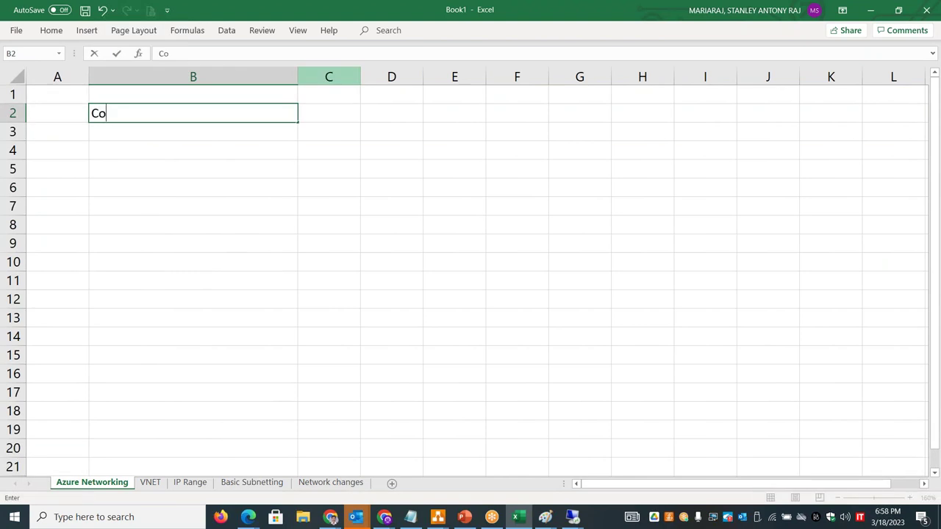
pyautogui.write('nnectivity / Com')
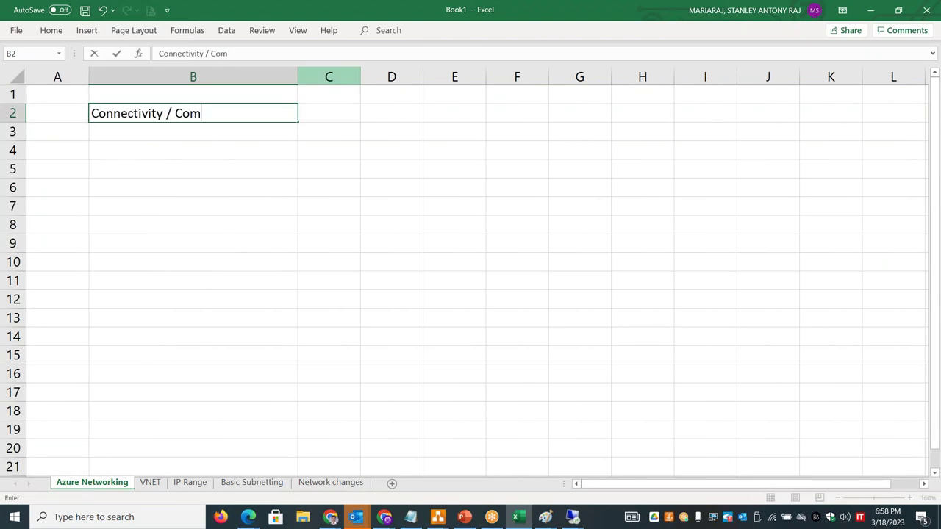
pyautogui.write('munic')
pyautogui.press('BackSpace')
pyautogui.press('BackSpace')
pyautogui.press('BackSpace')
pyautogui.write('nication')
pyautogui.press('Tab')
# - Enter VNET, Subnet and NAT GW across row 2 beside the category
pyautogui.write('VNET')
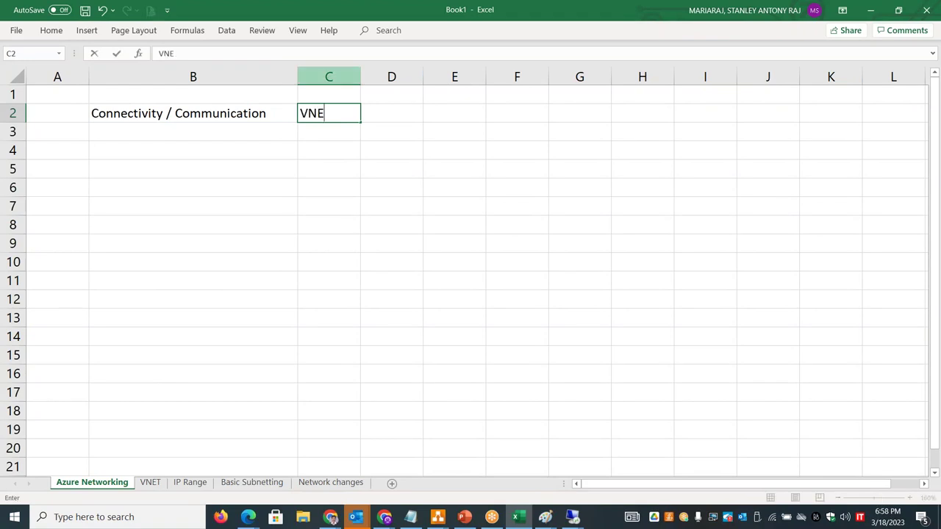
pyautogui.press('Tab')
pyautogui.write('Subnet')
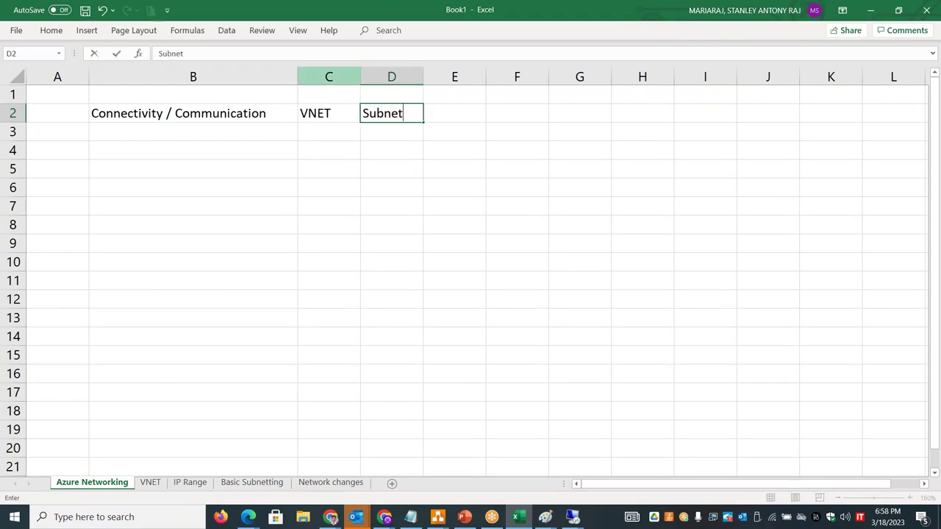
pyautogui.press('Tab')
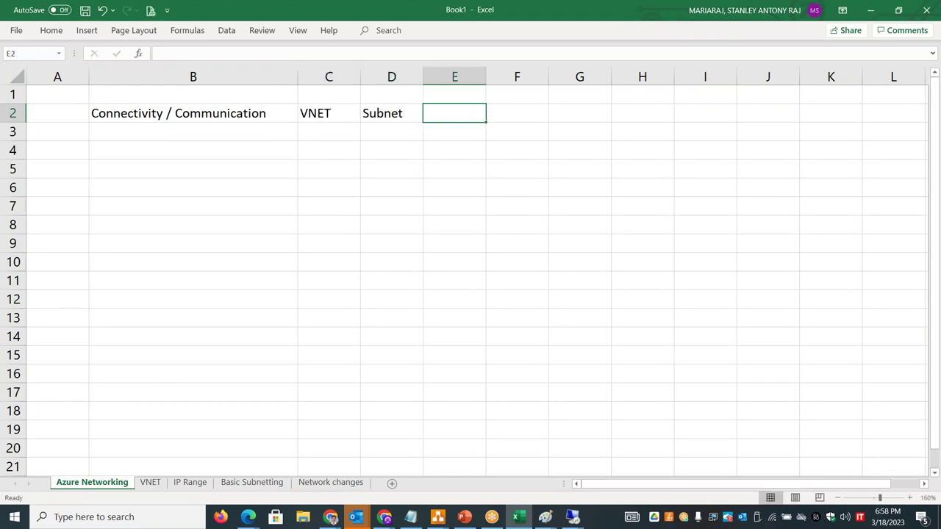
pyautogui.write('NAT Gw')
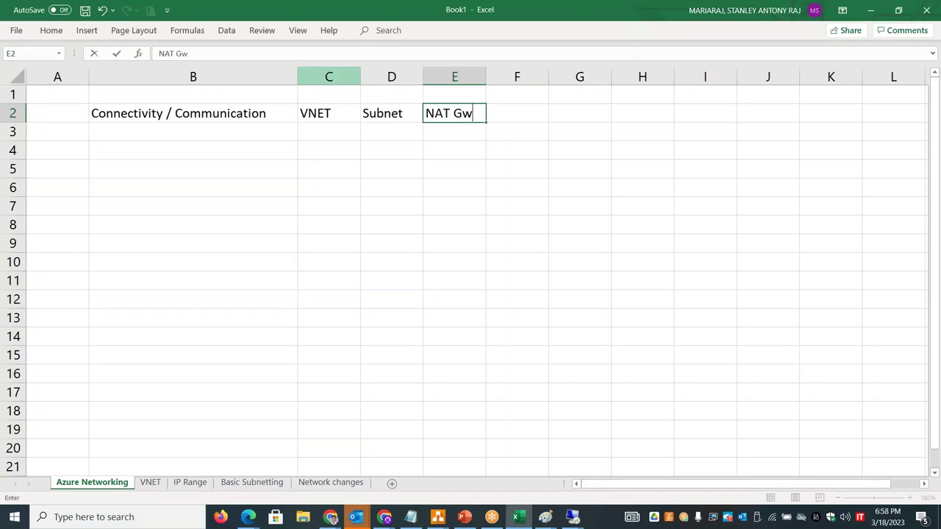
pyautogui.press('BackSpace')
pyautogui.write('W')
pyautogui.click(252, 130)
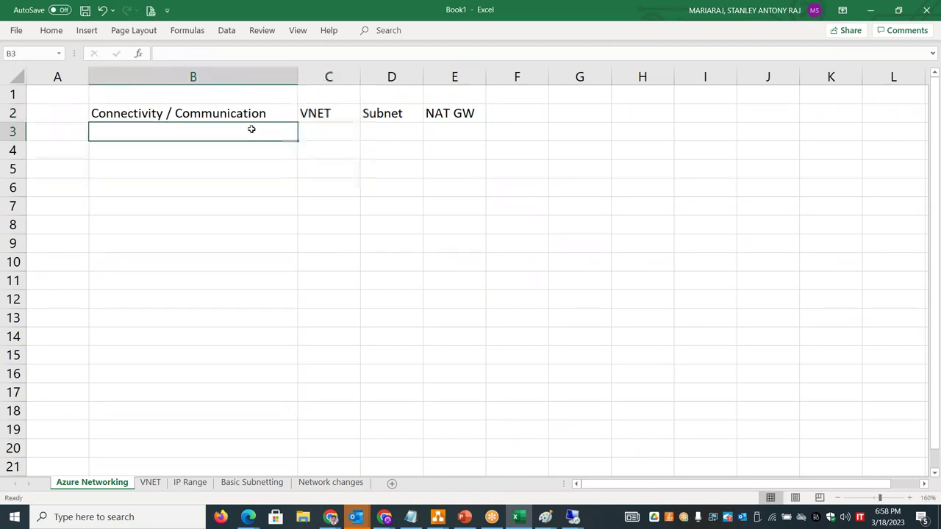
# - Enter S2S VPN, ExpressRoute and P2S VPN in C3:E3, widening column D
pyautogui.click(327, 125)
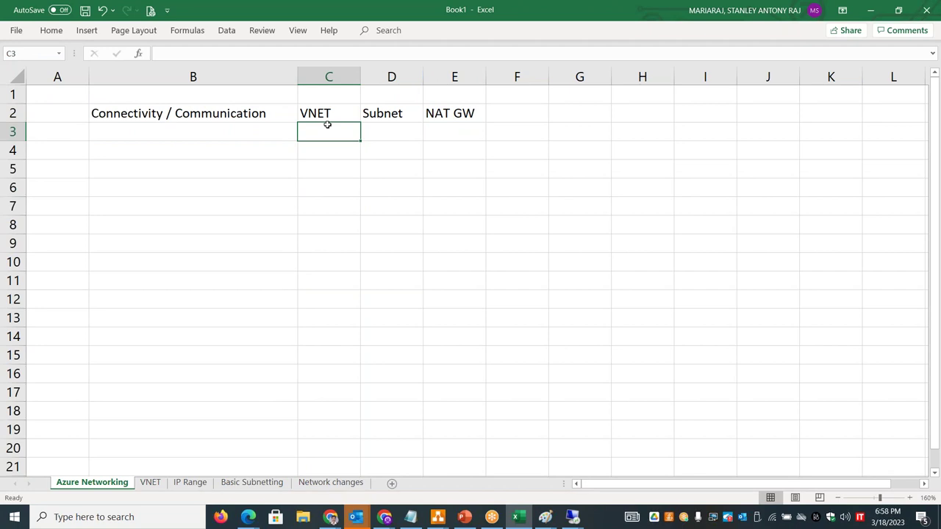
pyautogui.write('S3')
pyautogui.press('BackSpace')
pyautogui.write('2S VPN')
pyautogui.click(391, 131)
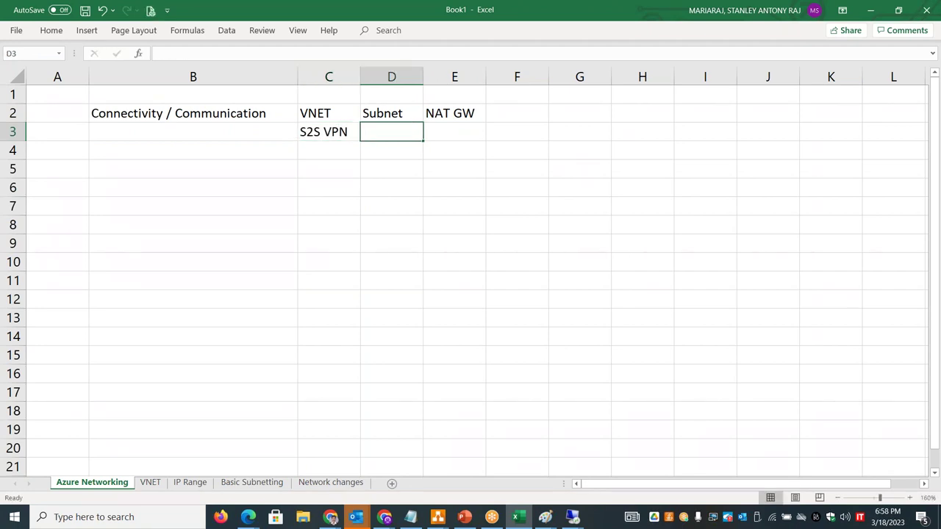
pyautogui.write('Expre')
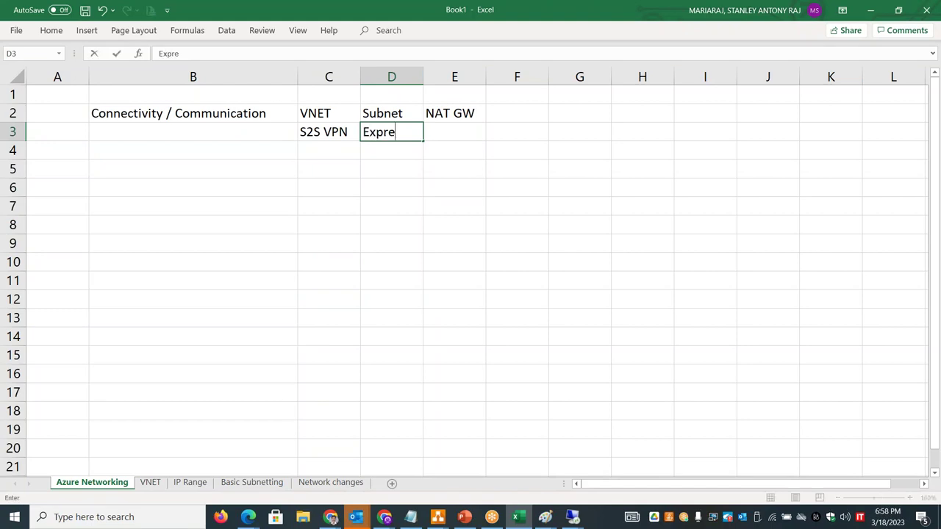
pyautogui.write('ssRoute')
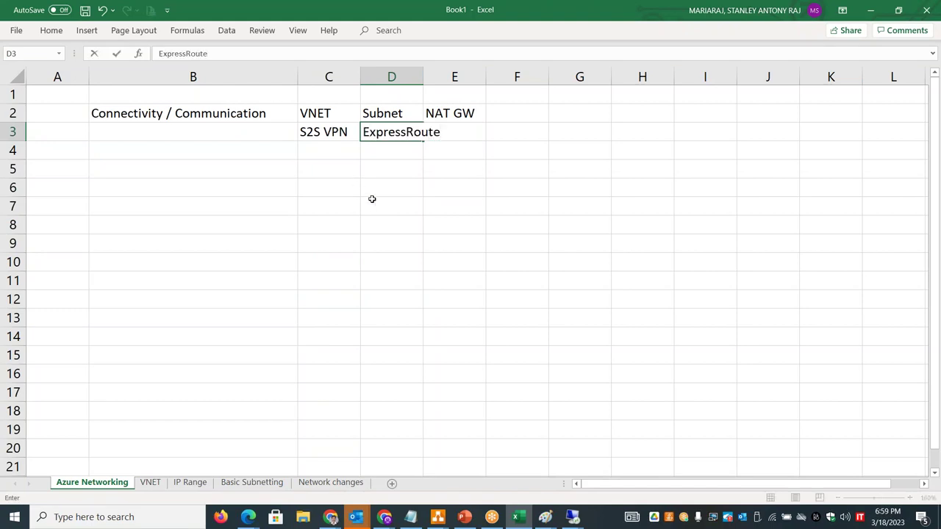
pyautogui.click(372, 200)
pyautogui.moveTo(423, 77); pyautogui.dragTo(486, 76)
pyautogui.click(504, 136)
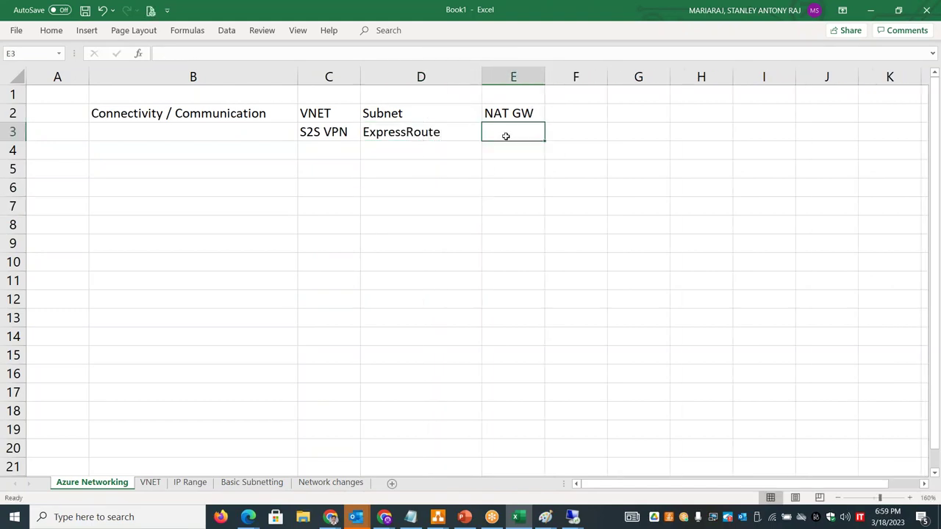
pyautogui.write('P2S VPN')
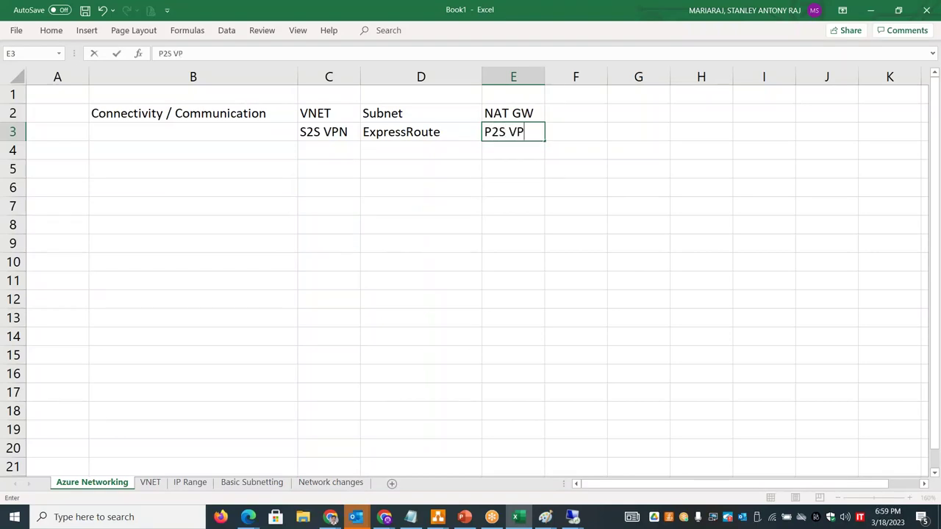
pyautogui.click(345, 129)
pyautogui.click(484, 133)
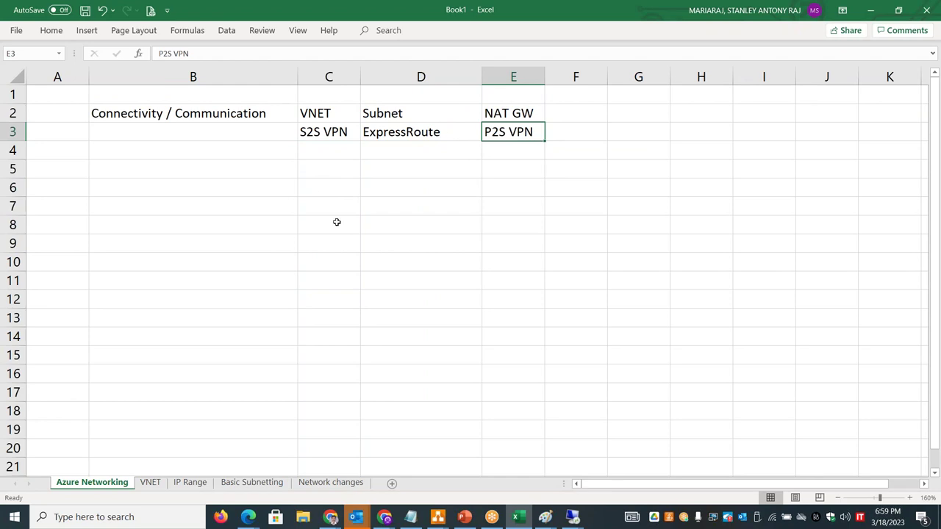
pyautogui.click(171, 148)
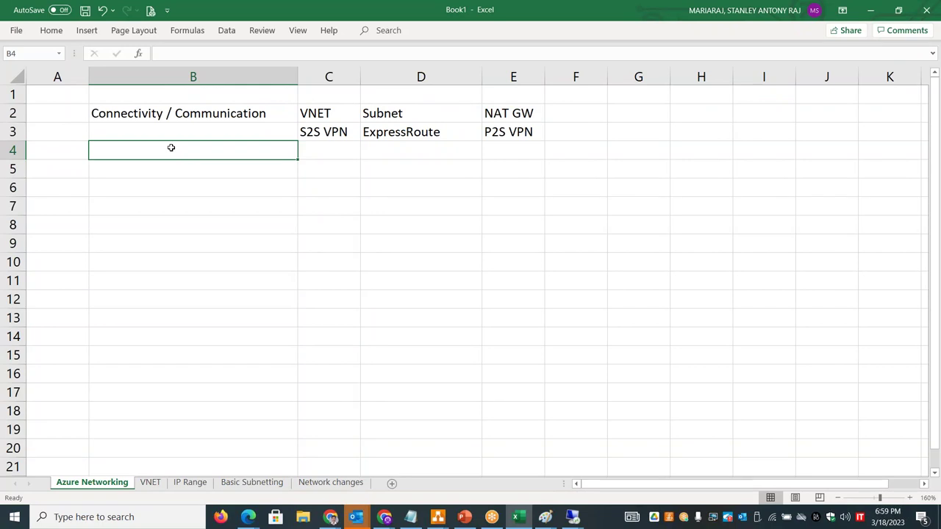
# - Enter Delivery in B4 with LB, TM, CDN, FrontDoor and AG across row 4
pyautogui.write('Delivery')
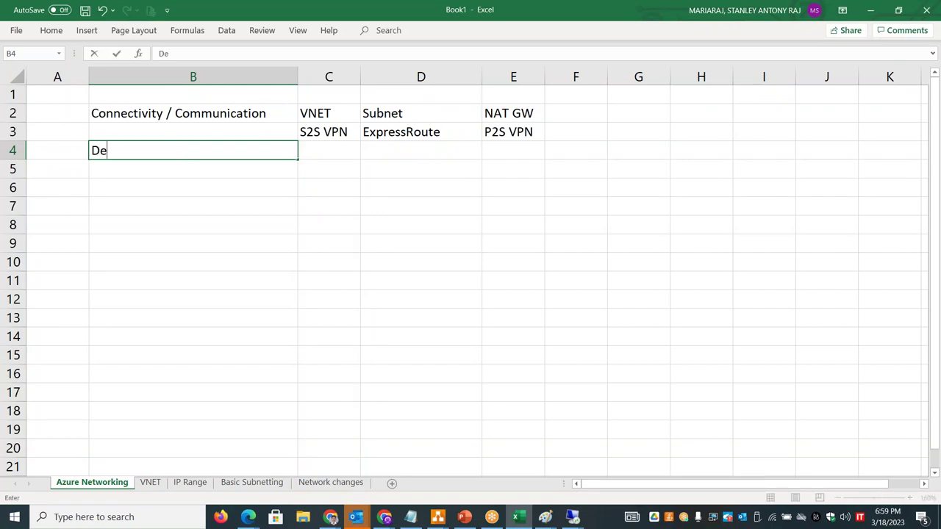
pyautogui.click(349, 152)
pyautogui.write('Load')
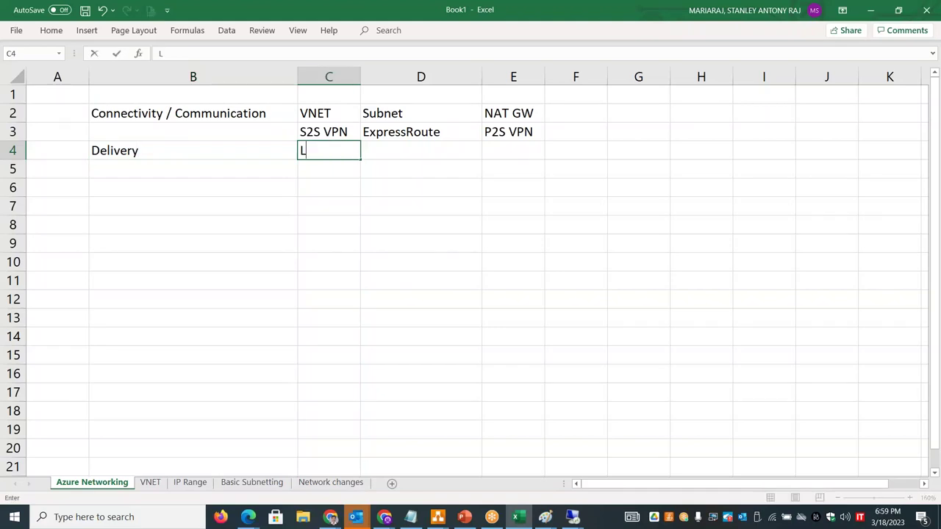
pyautogui.press('BackSpace')
pyautogui.press('BackSpace')
pyautogui.press('BackSpace')
pyautogui.write('B')
pyautogui.press('Tab')
pyautogui.write('TM')
pyautogui.press('Tab')
pyautogui.write('Clou')
pyautogui.press('BackSpace')
pyautogui.press('BackSpace')
pyautogui.press('BackSpace')
pyautogui.write('DN')
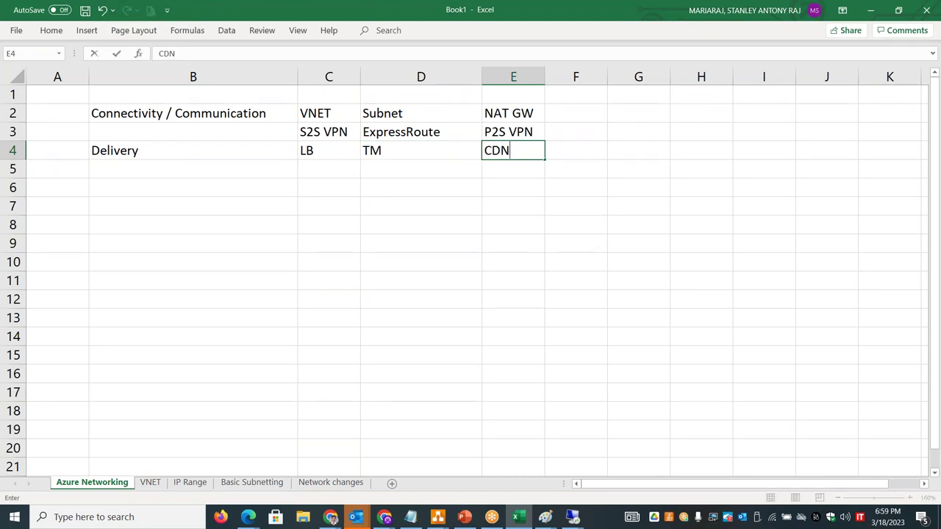
pyautogui.press('Tab')
pyautogui.write('FrontDoor')
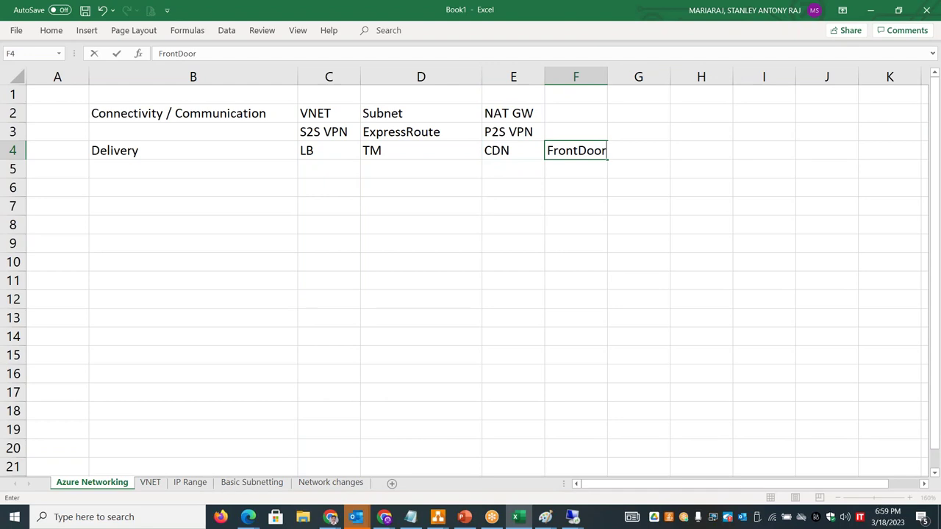
pyautogui.press('Tab')
pyautogui.write('AG')
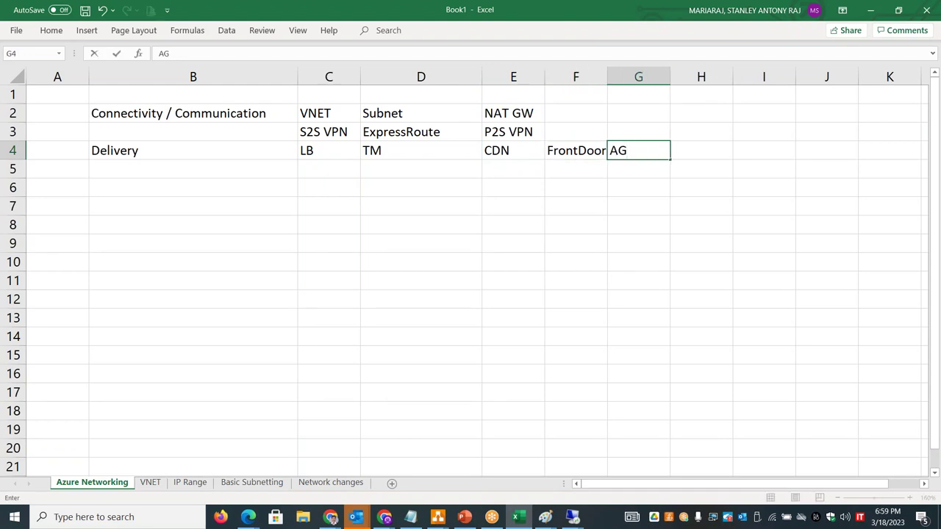
pyautogui.click(87, 152)
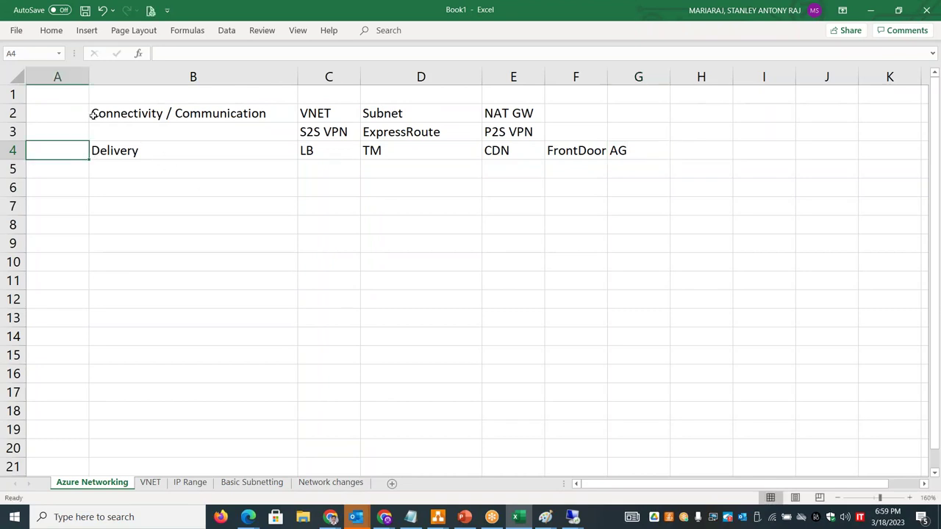
# - Widen column A, then enter Monitoring in B5 and 'Azure MOnitor, Network watcher, Expressroute monitor, network TAP...etc' in C5
pyautogui.moveTo(89, 84); pyautogui.dragTo(125, 84)
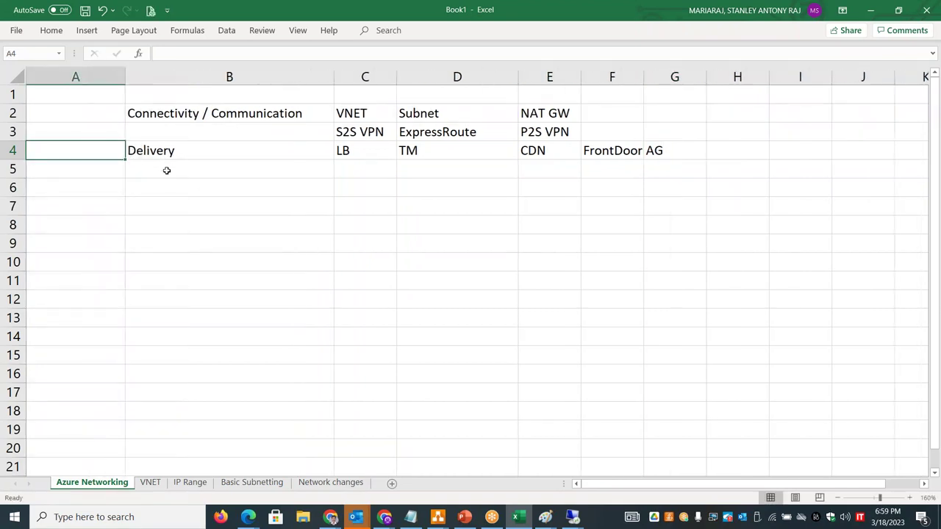
pyautogui.click(167, 171)
pyautogui.write('Monitoring')
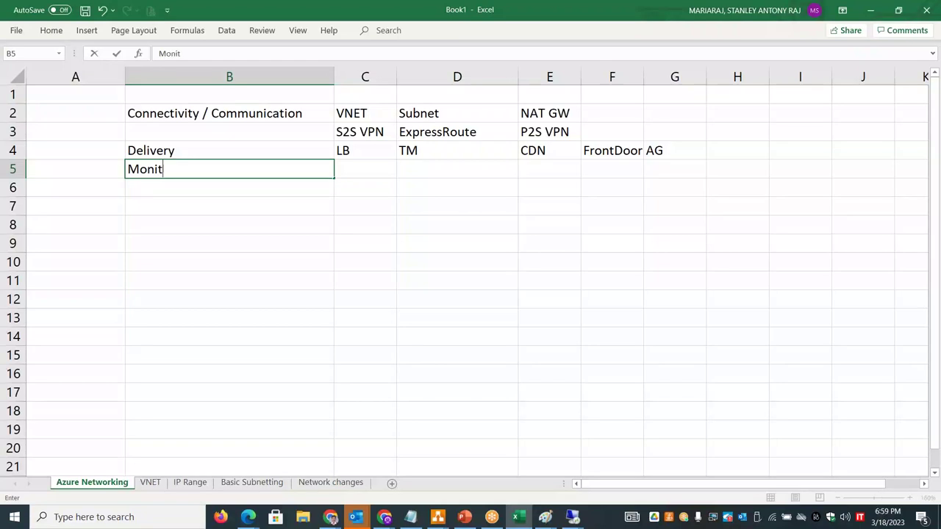
pyautogui.press('Tab')
pyautogui.write('Azure MOnitor, Network watcher, Exper')
pyautogui.press('BackSpace')
pyautogui.press('BackSpace')
pyautogui.write('ressroute monitor, network TAP...etc')
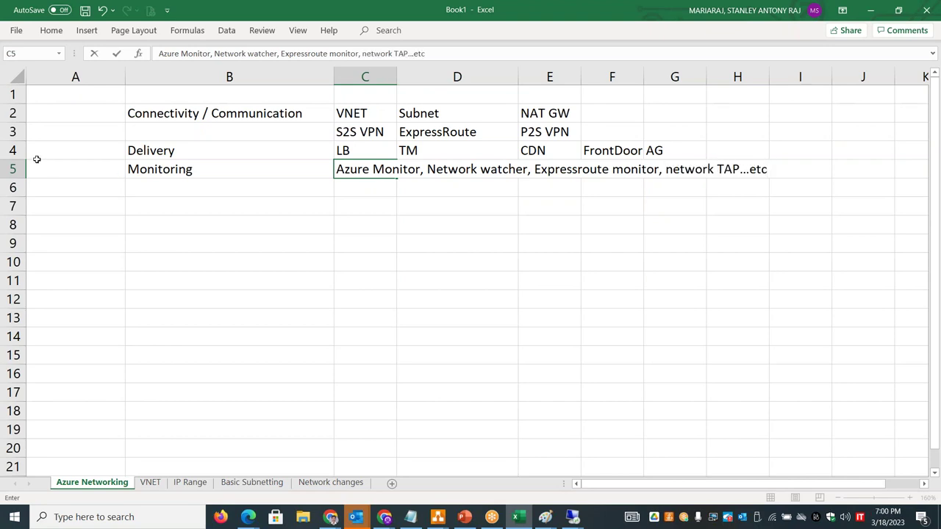
pyautogui.click(164, 191)
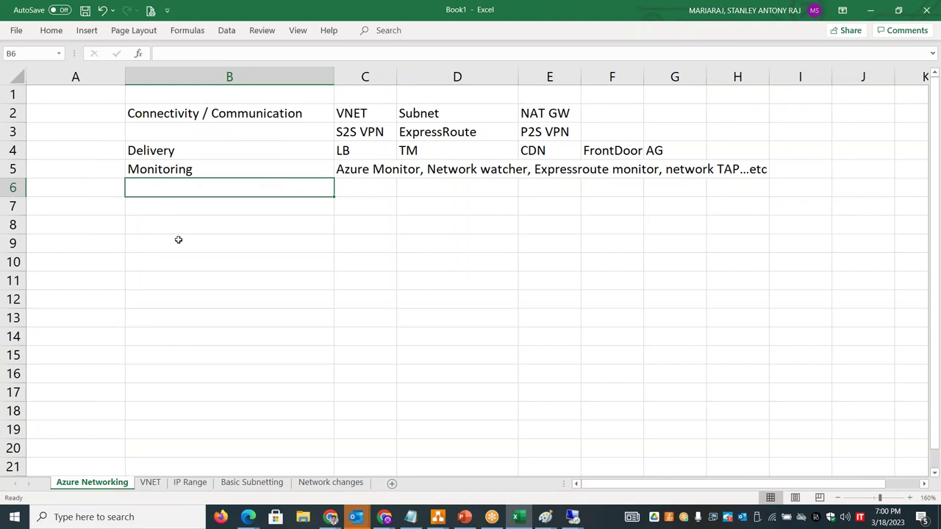
# - Enter Security in B6 and 'NSG, Route tables, DDOS, WAF, Azure FW, Private Endpoints...etc' in C6
pyautogui.write('Securit')
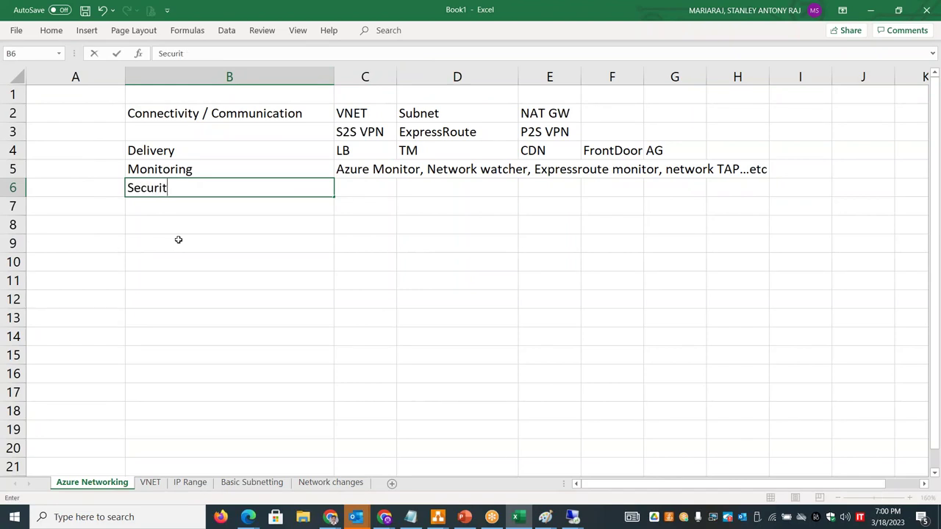
pyautogui.write('y')
pyautogui.press('Tab')
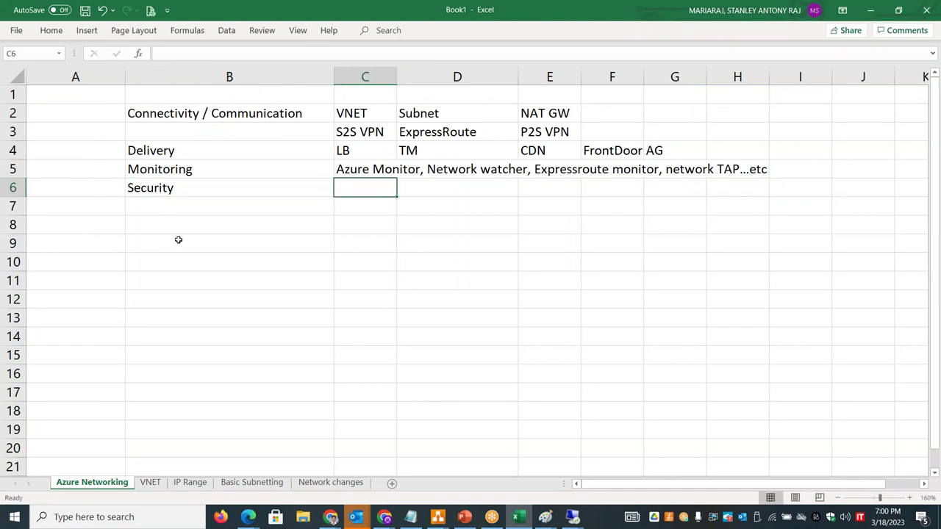
pyautogui.write('NSG, Route ')
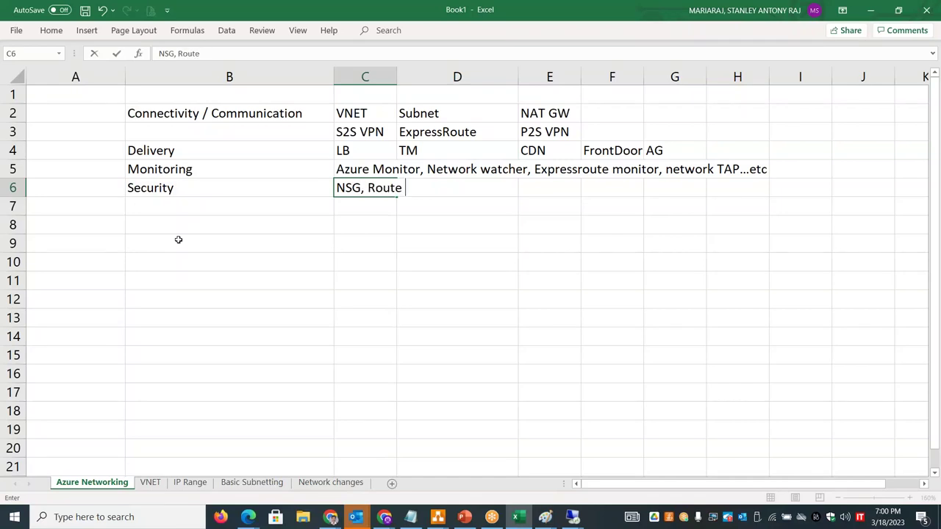
pyautogui.write('tables, DDOS, WAF,Azure FW, Private Endpoints...etc')
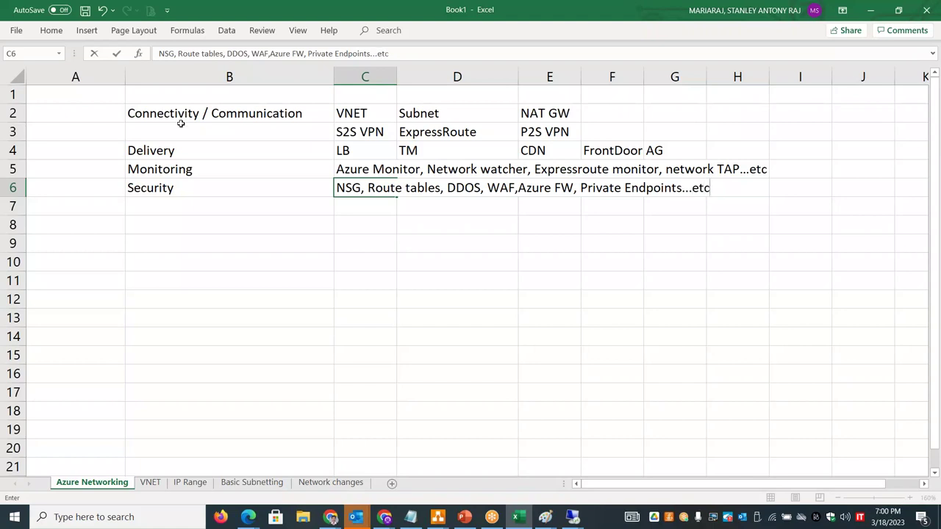
pyautogui.click(186, 110)
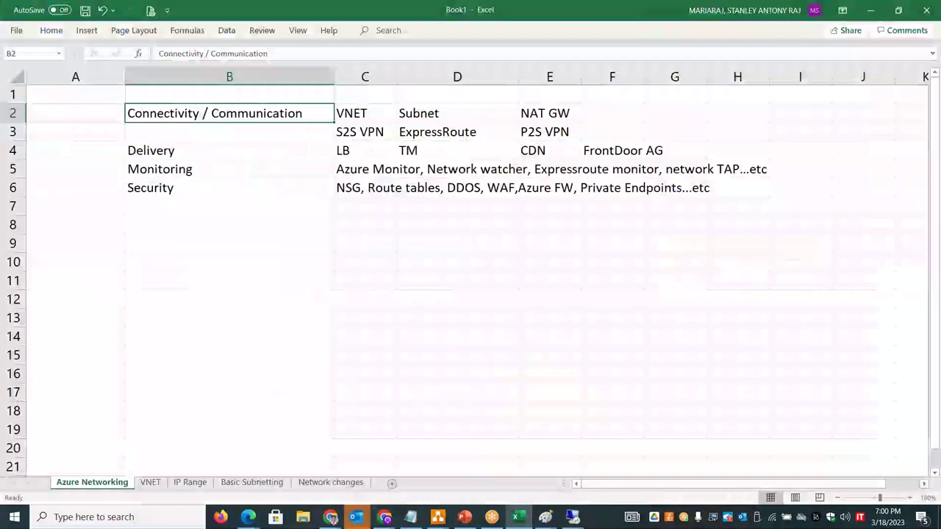
# - Bold the category labels in B2:B6, then briefly check the VNET sheet and return
pyautogui.click(218, 208)
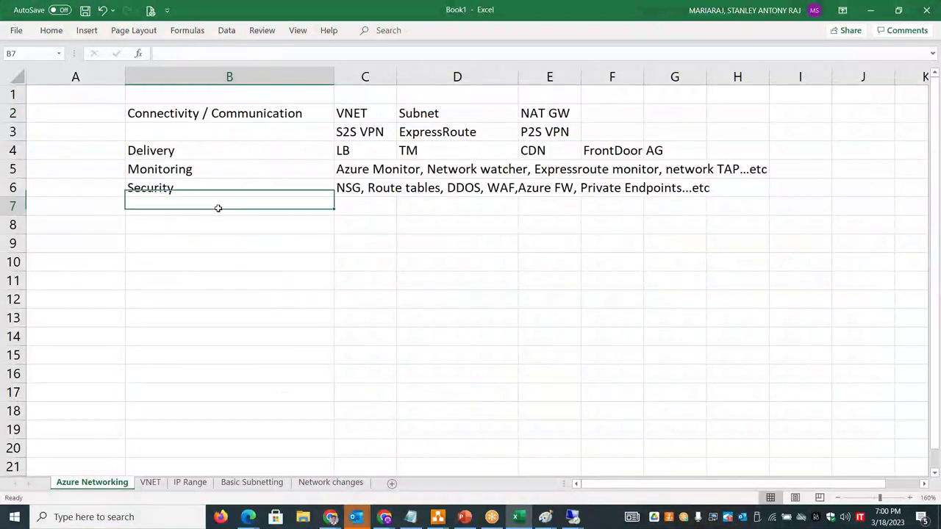
pyautogui.moveTo(203, 110); pyautogui.dragTo(204, 192)
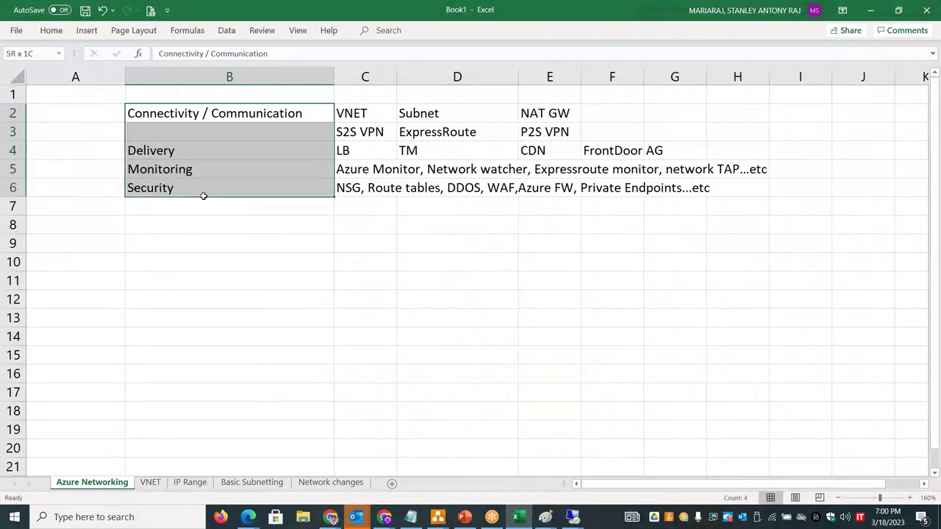
pyautogui.click(52, 32)
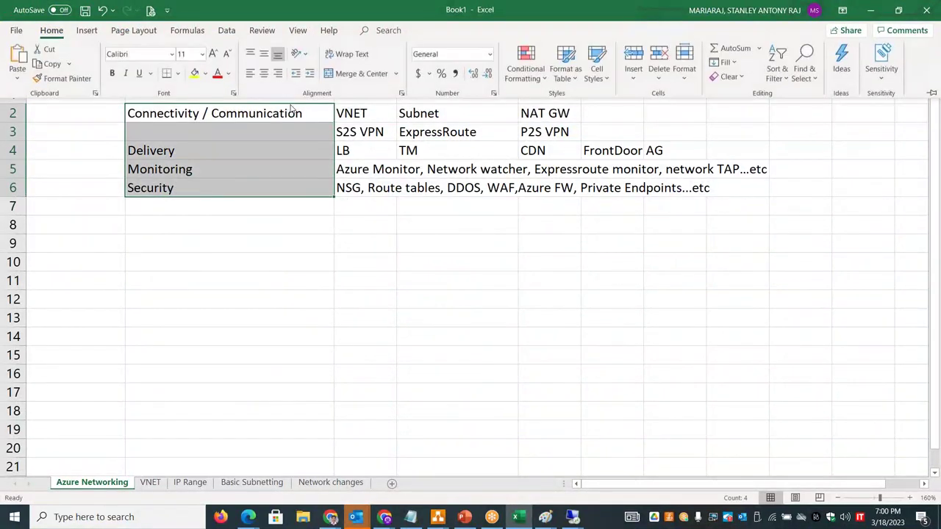
pyautogui.click(111, 74)
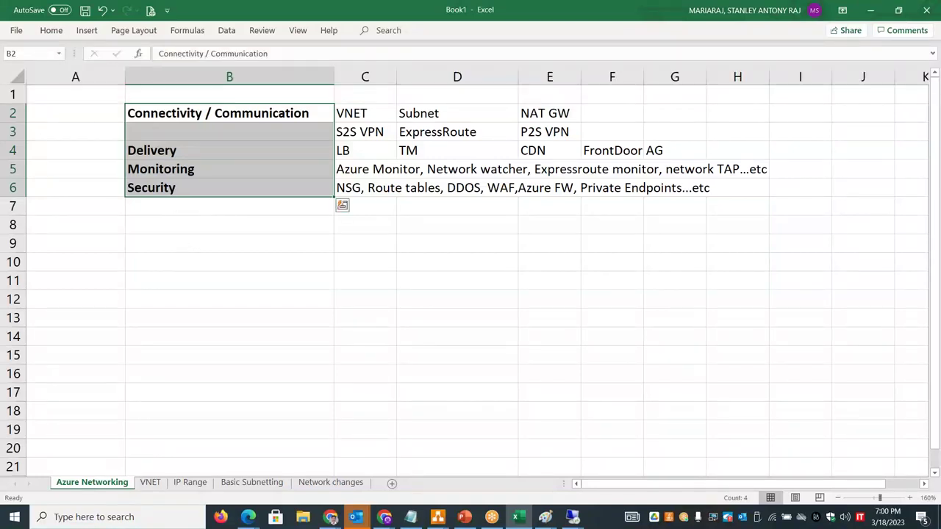
pyautogui.click(150, 483)
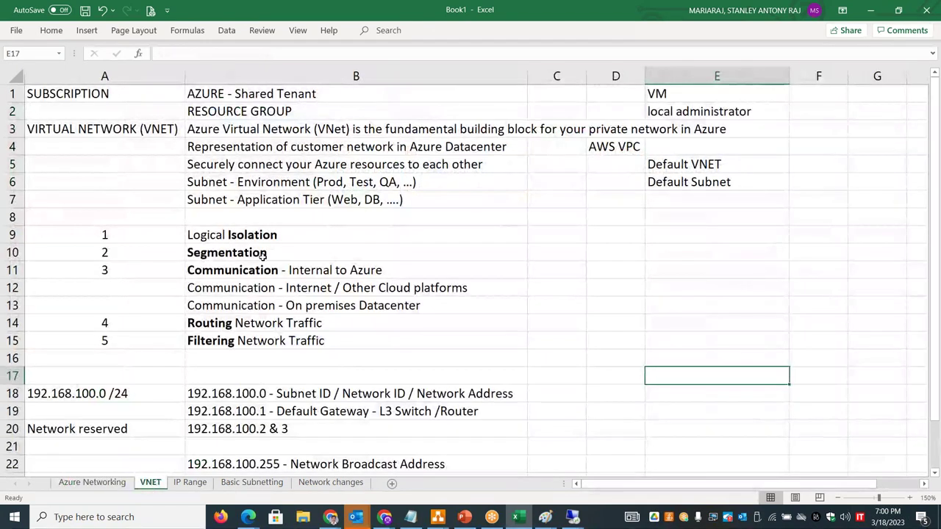
pyautogui.click(96, 483)
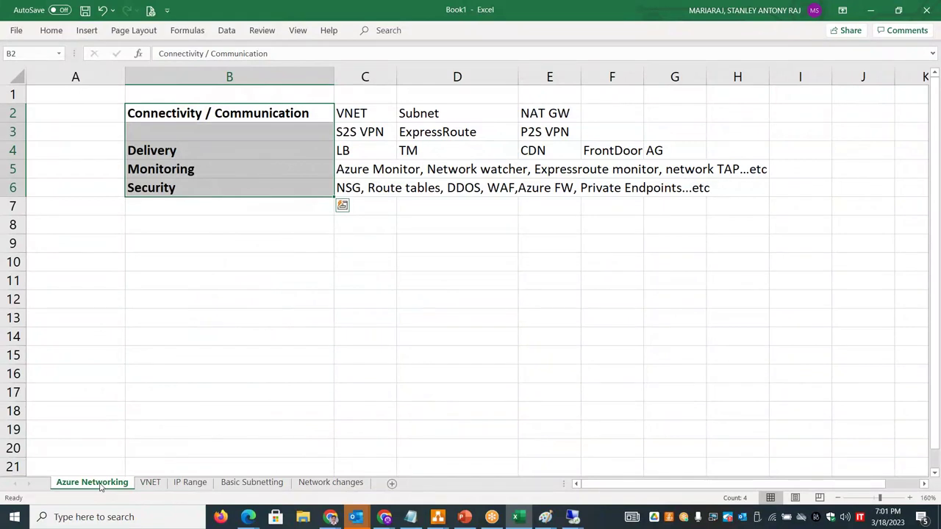
pyautogui.hotkey('alt', 'Tab')
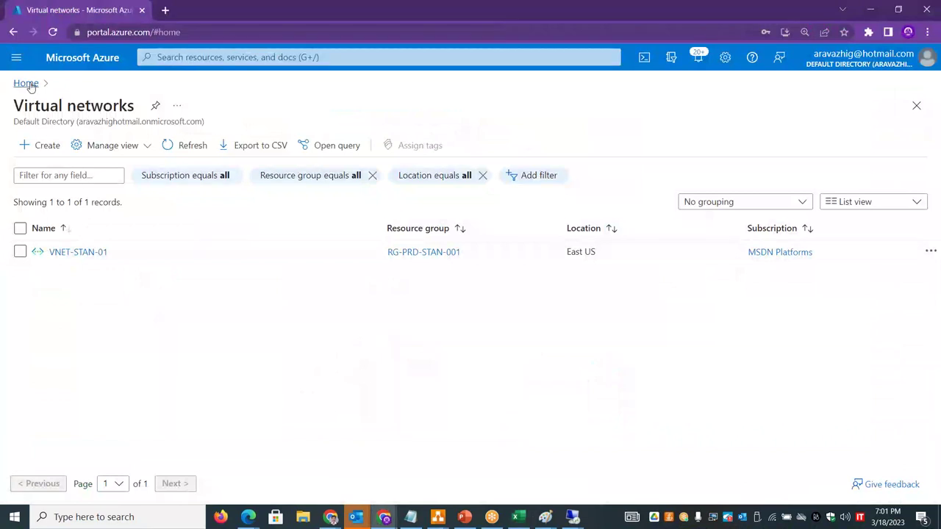
# - Find the Public IP addresses service and start creating a new public IP
pyautogui.click(27, 83)
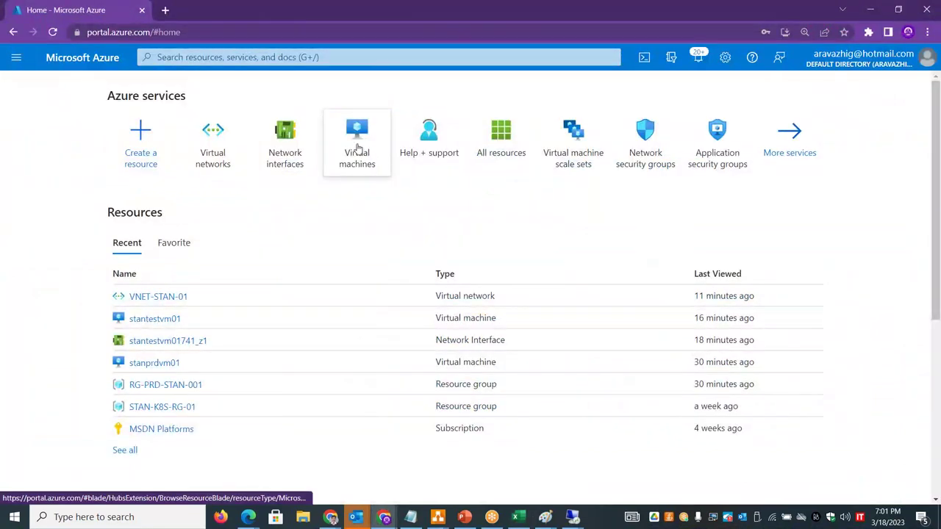
pyautogui.click(234, 59)
pyautogui.write('public ip addresses')
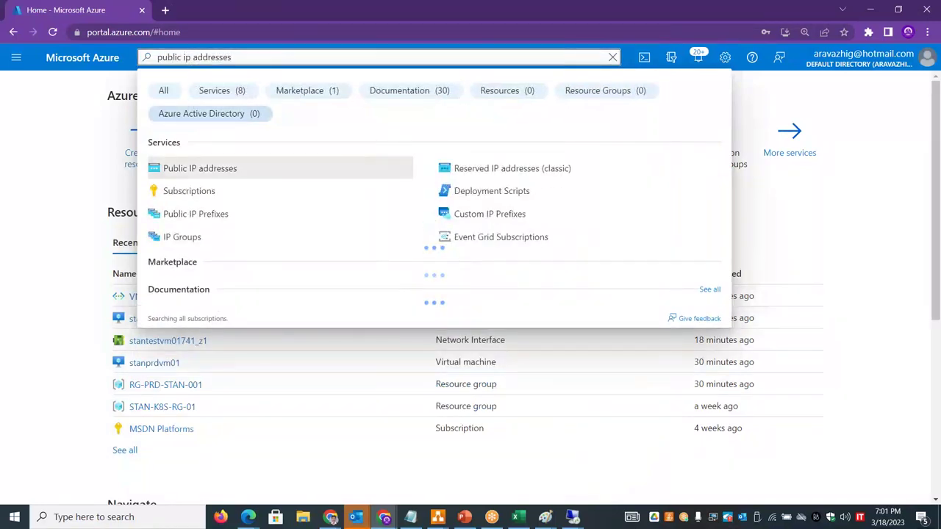
pyautogui.click(217, 167)
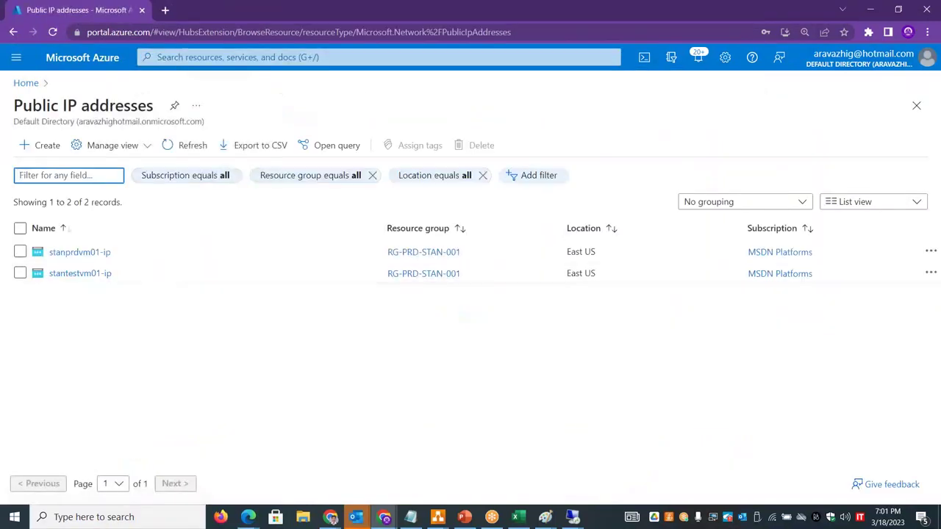
pyautogui.click(41, 146)
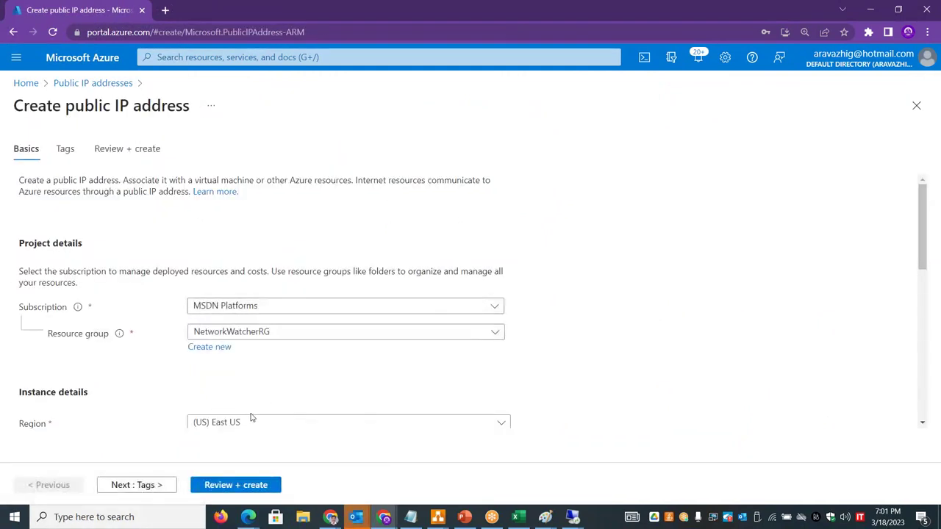
# - Set resource group RG-PRD-STAN-001 and name stanprodvm01pip02, keeping Standard/Static, and validate it
pyautogui.click(467, 334)
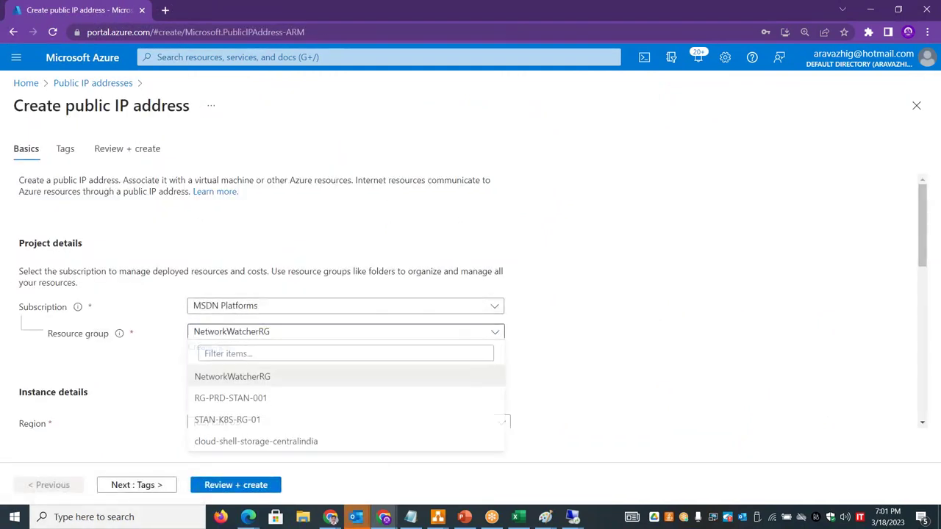
pyautogui.click(227, 401)
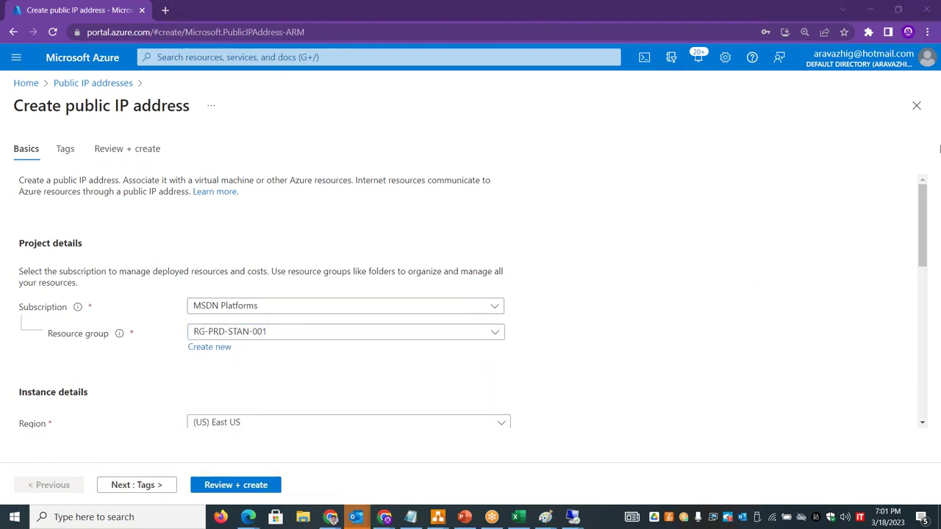
pyautogui.scroll(-3, 932, 284)
pyautogui.click(244, 286)
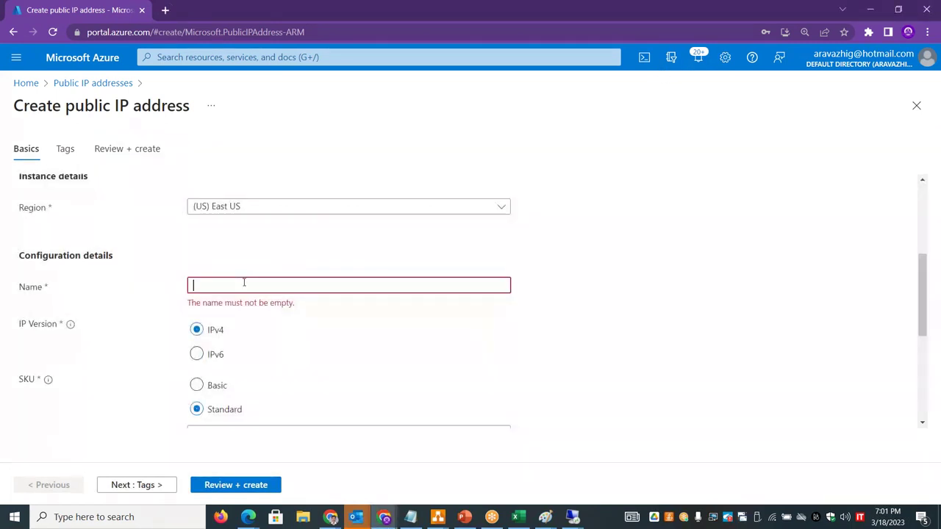
pyautogui.write('stanprodvm01pip02')
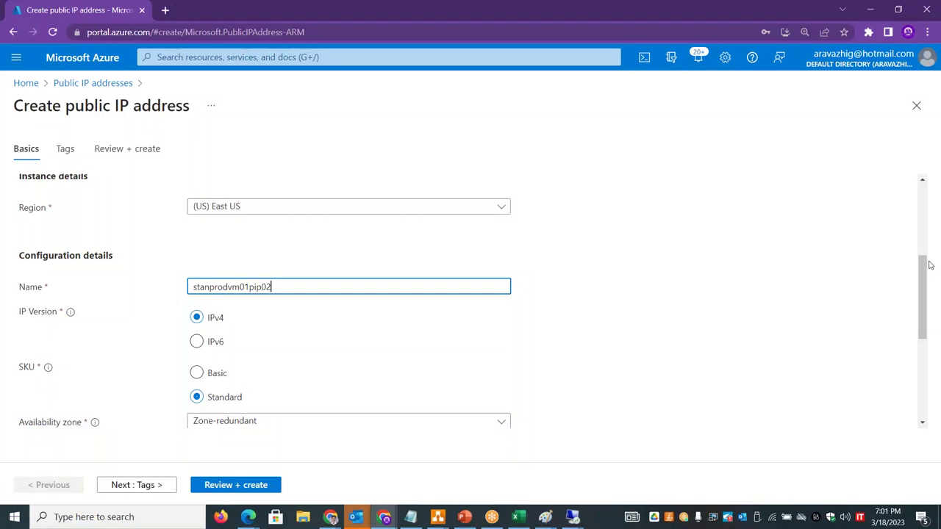
pyautogui.moveTo(930, 265); pyautogui.dragTo(931, 306)
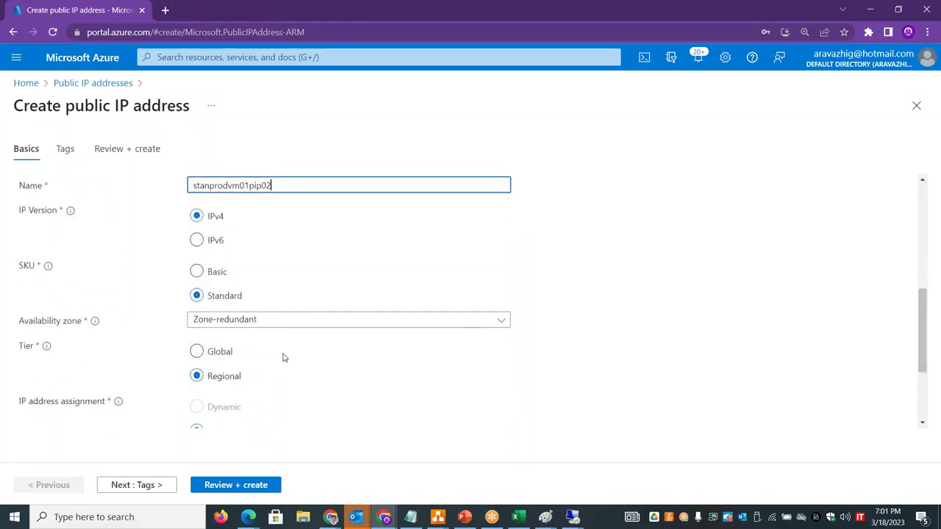
pyautogui.moveTo(934, 308); pyautogui.dragTo(928, 328)
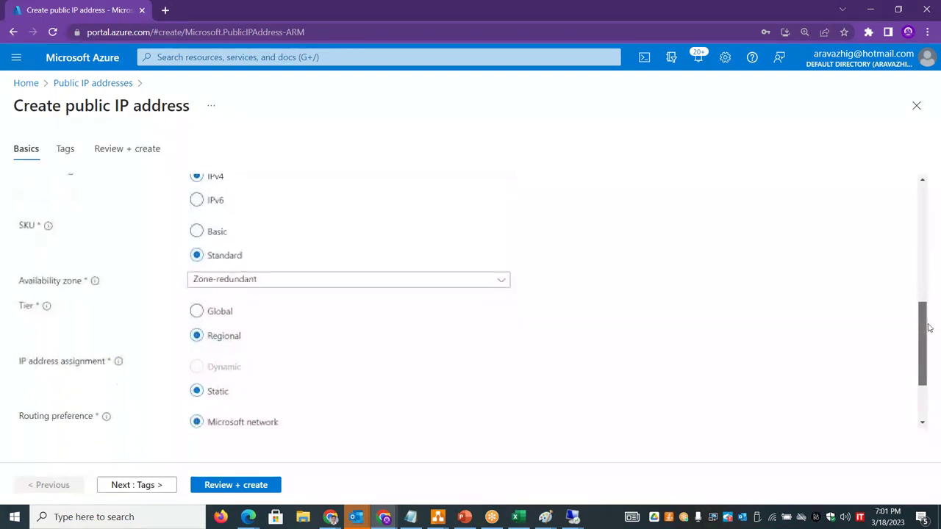
pyautogui.scroll(-2, 931, 338)
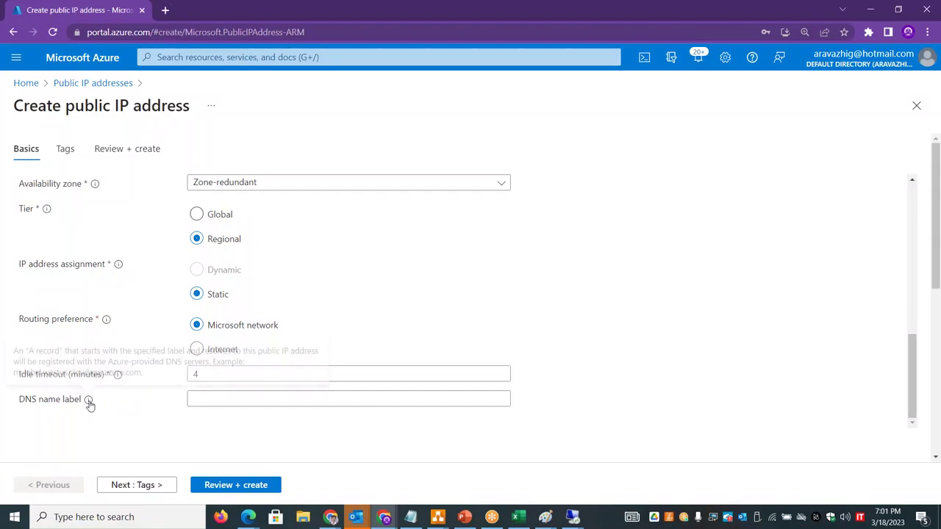
pyautogui.click(208, 487)
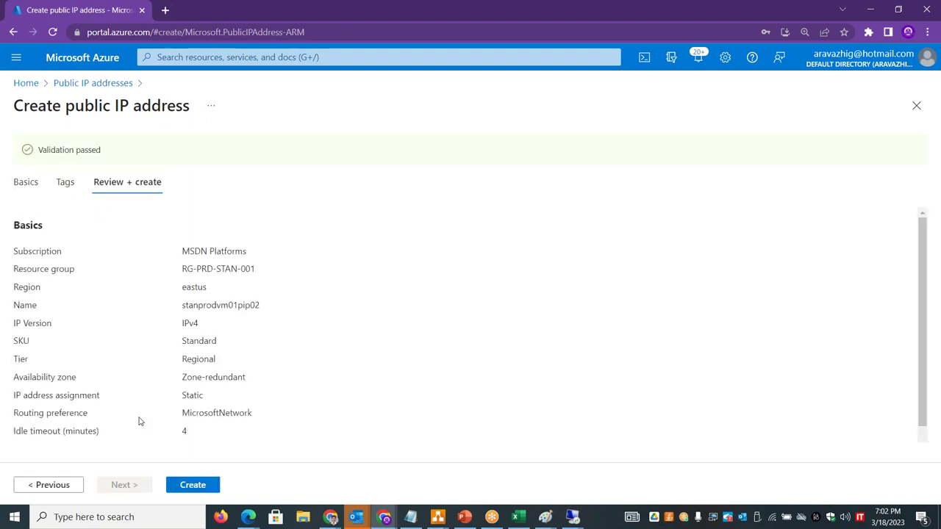
# - Create the validated public IP stanprodvm01pip02 to start its deployment
pyautogui.click(193, 486)
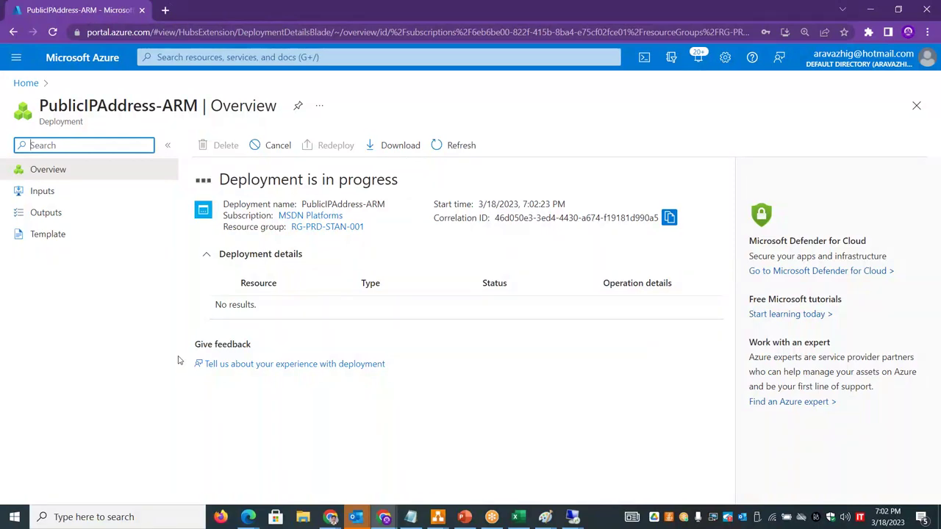
# - Open the new public IP resource and copy its address 20.241.131.145
pyautogui.click(24, 83)
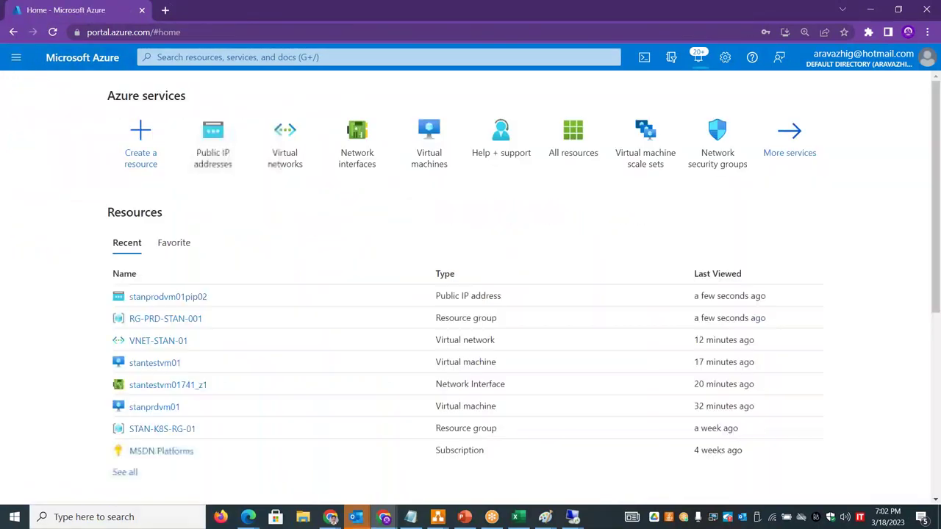
pyautogui.click(218, 152)
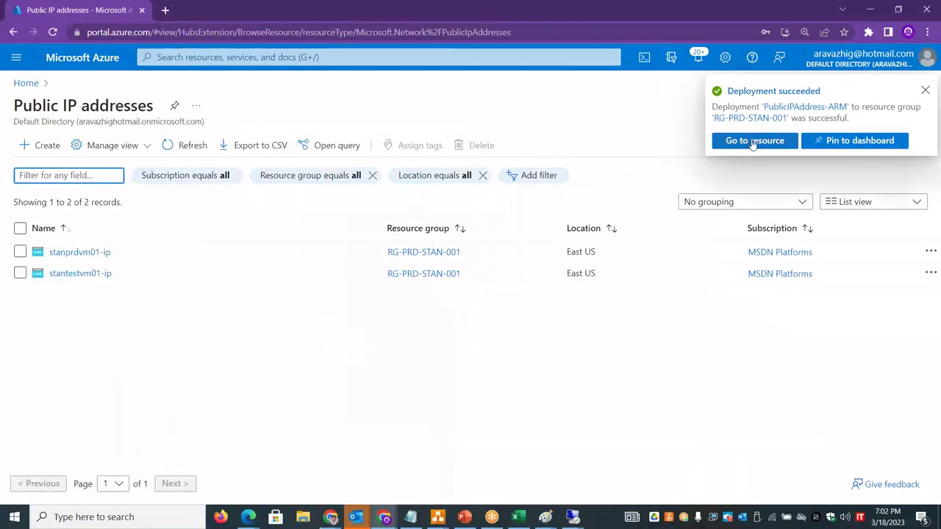
pyautogui.click(751, 141)
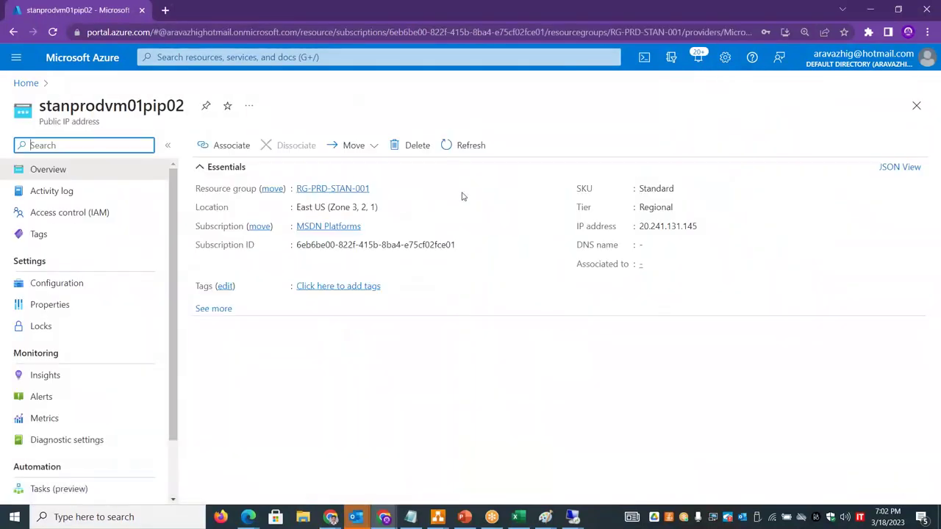
pyautogui.click(705, 225)
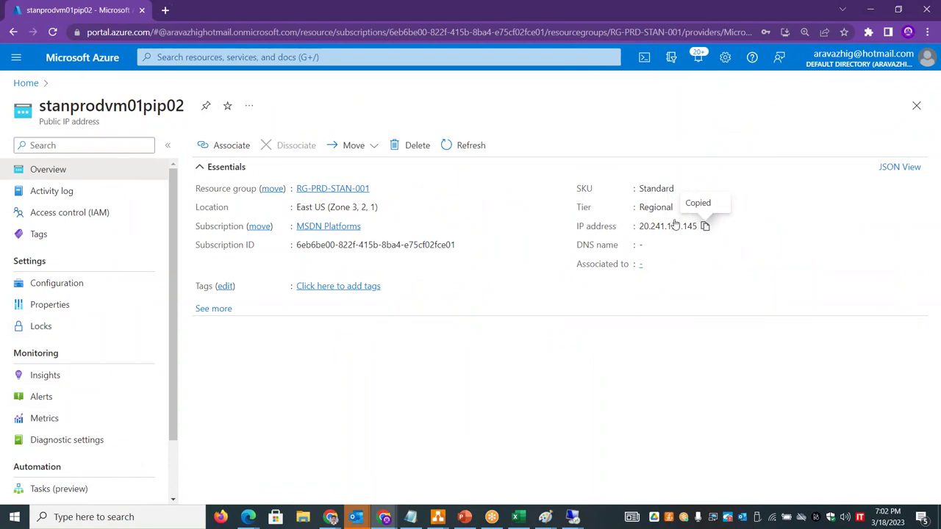
# - Review stanprdvm01's Networking page, then open the stantestvm01 virtual machine at full width
pyautogui.click(26, 83)
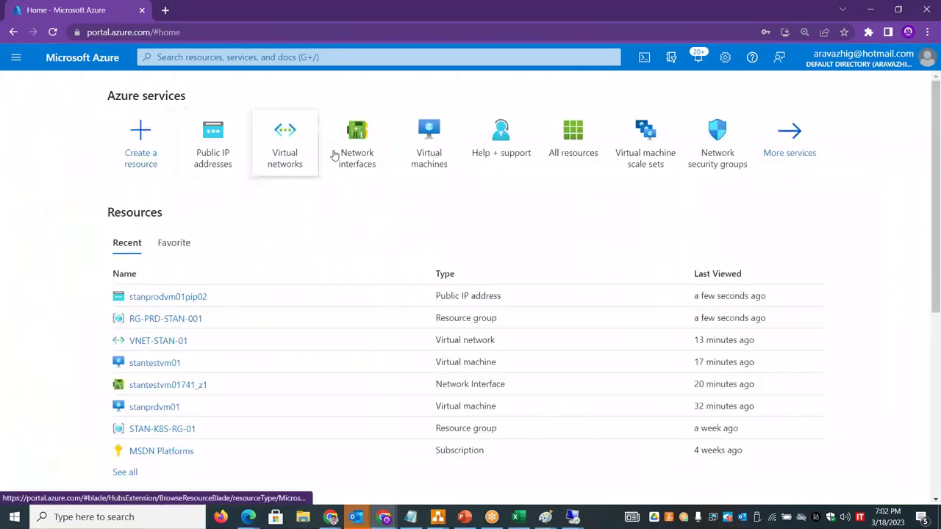
pyautogui.click(426, 150)
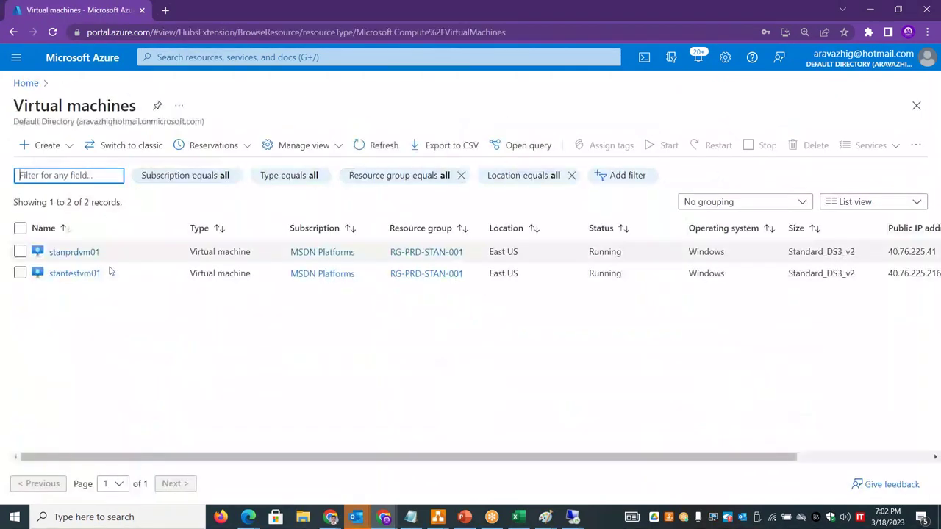
pyautogui.click(74, 252)
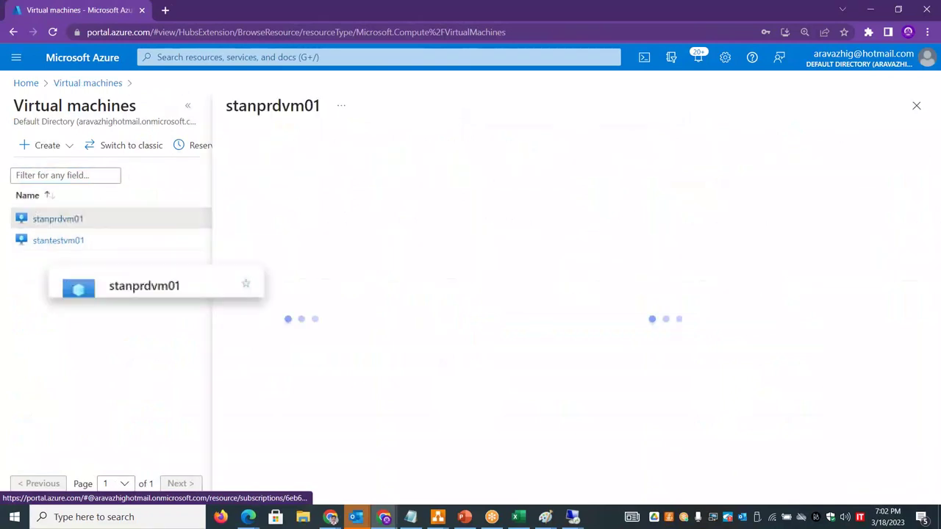
pyautogui.click(186, 109)
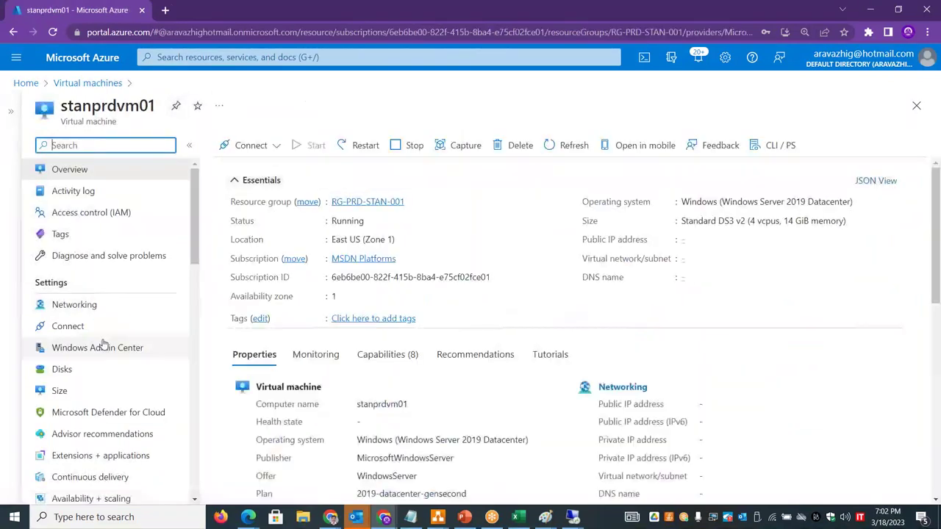
pyautogui.click(73, 305)
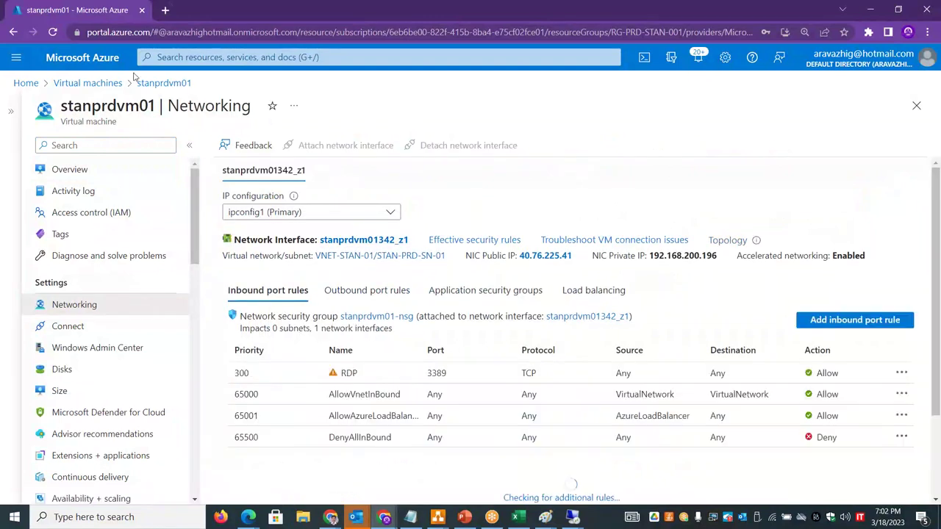
pyautogui.click(110, 84)
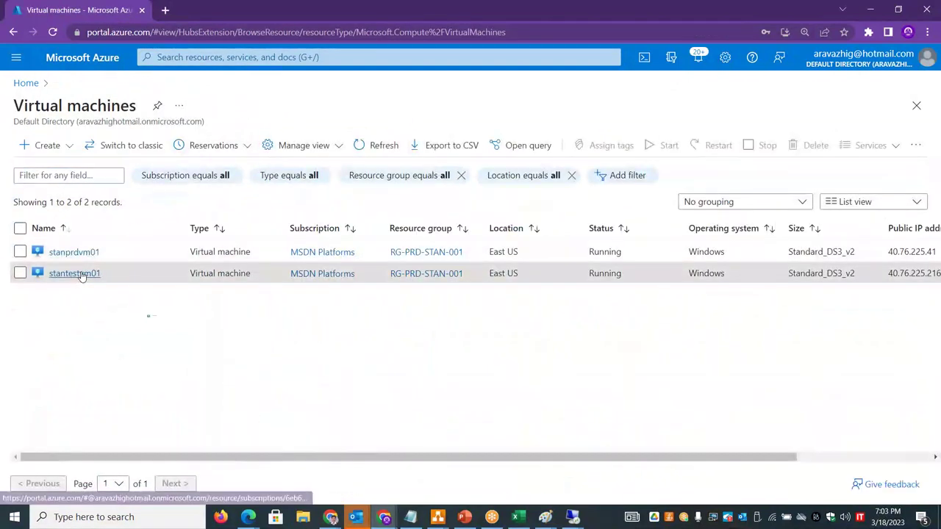
pyautogui.click(79, 274)
pyautogui.click(188, 106)
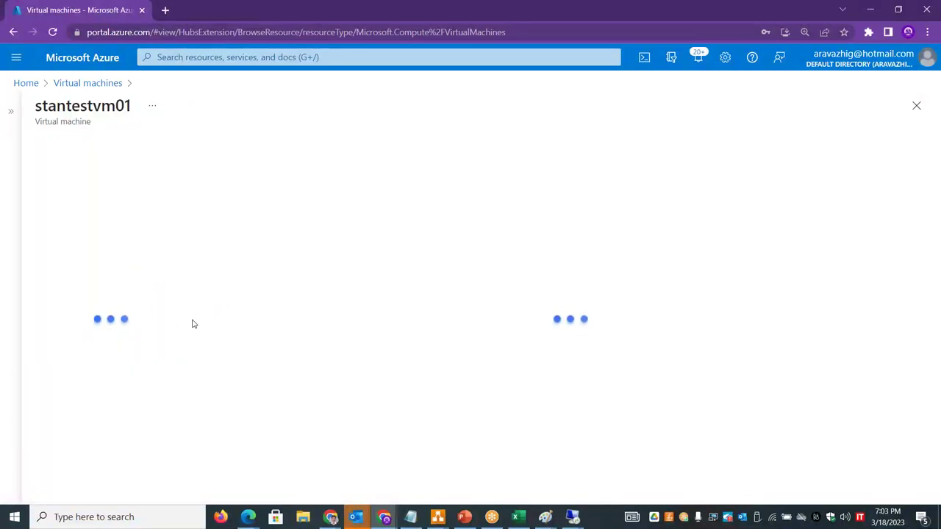
# - Open the stanprodvm01pip02 resource from the Public IP addresses list
pyautogui.click(27, 83)
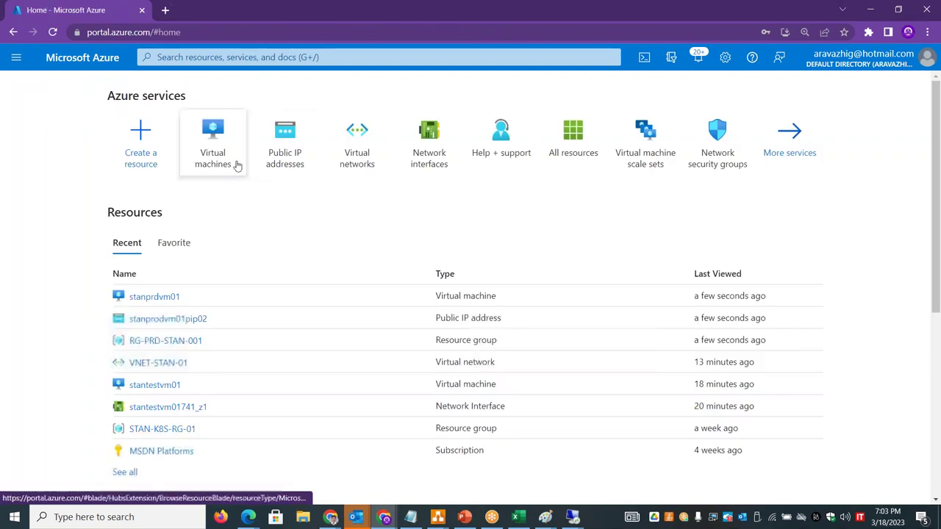
pyautogui.click(296, 151)
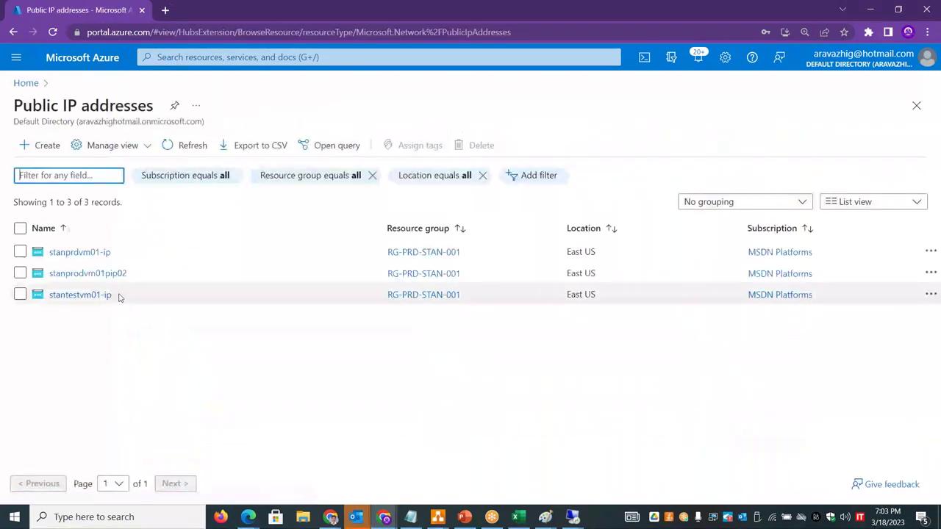
pyautogui.rightClick(111, 276)
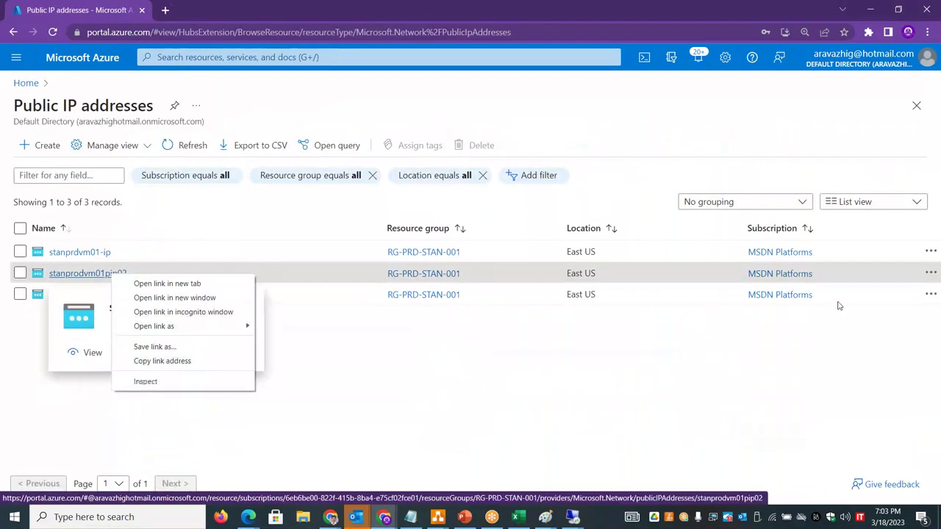
pyautogui.click(929, 273)
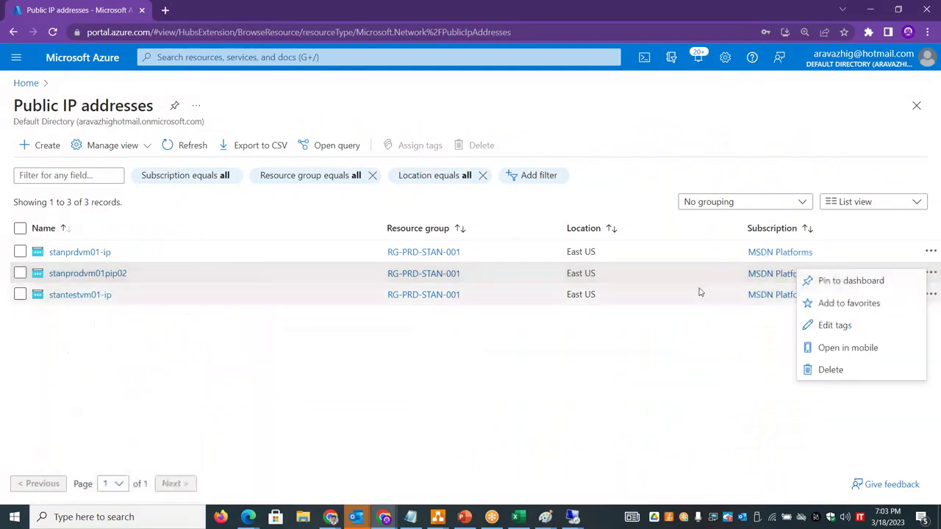
pyautogui.click(679, 374)
pyautogui.click(121, 275)
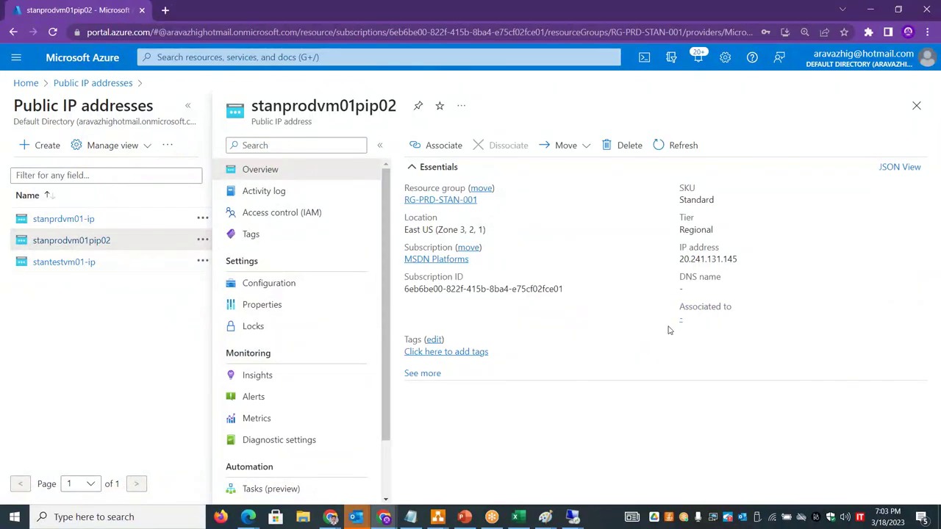
# - Review the public IP's Configuration and Properties pages, including the DNS label settings
pyautogui.click(305, 284)
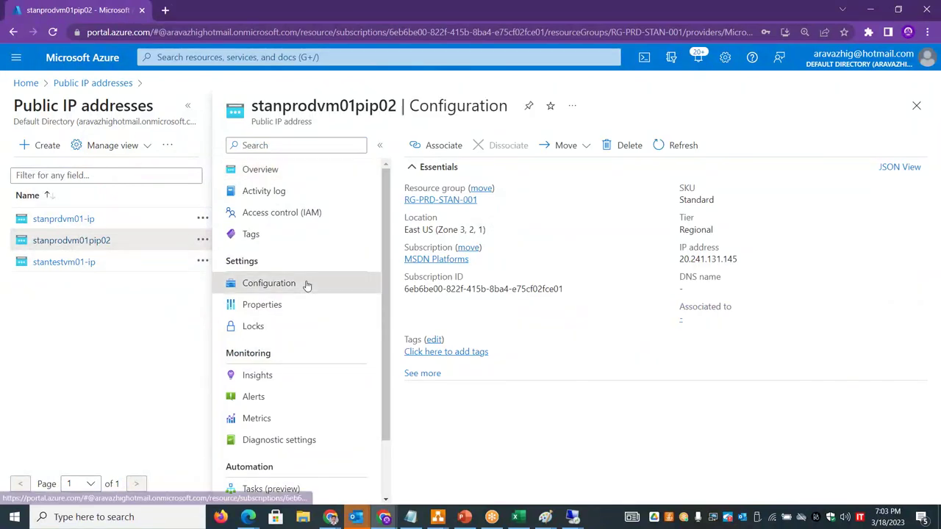
pyautogui.click(298, 312)
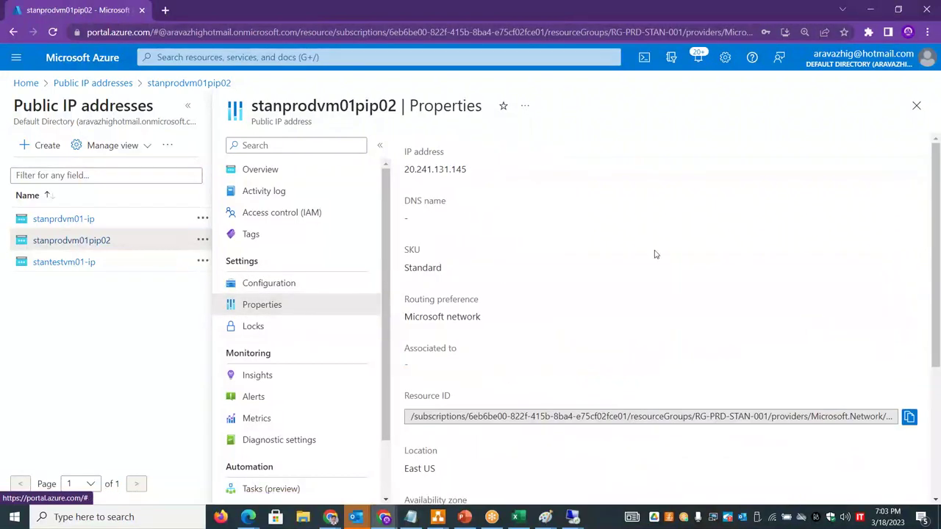
pyautogui.moveTo(938, 240); pyautogui.dragTo(939, 356)
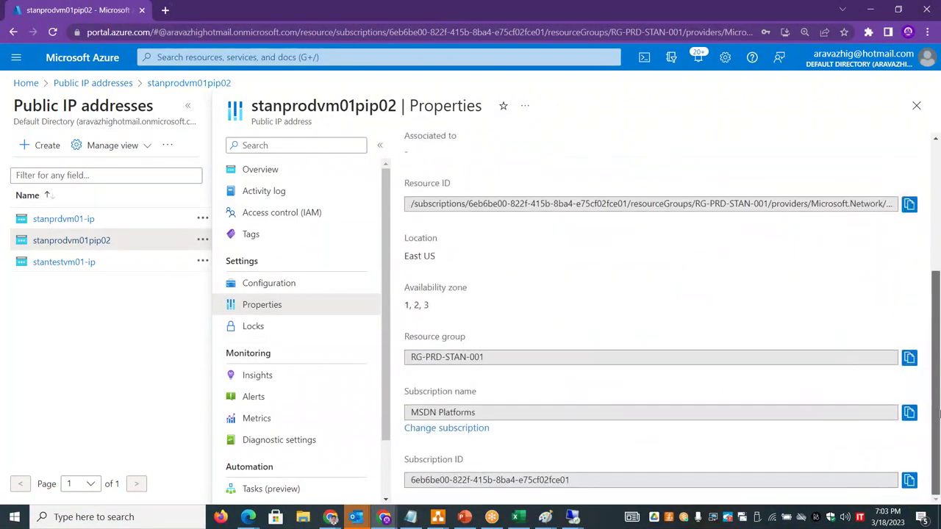
pyautogui.click(270, 283)
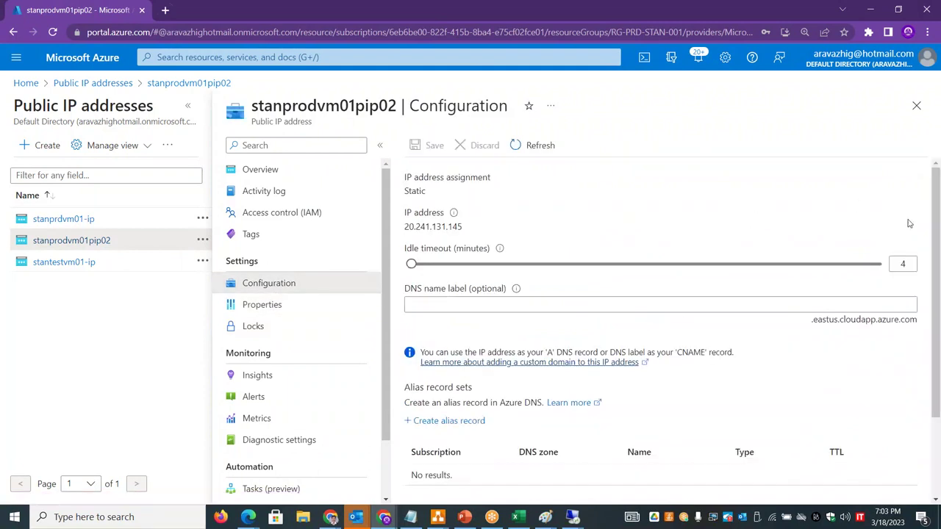
pyautogui.moveTo(939, 217); pyautogui.dragTo(939, 446)
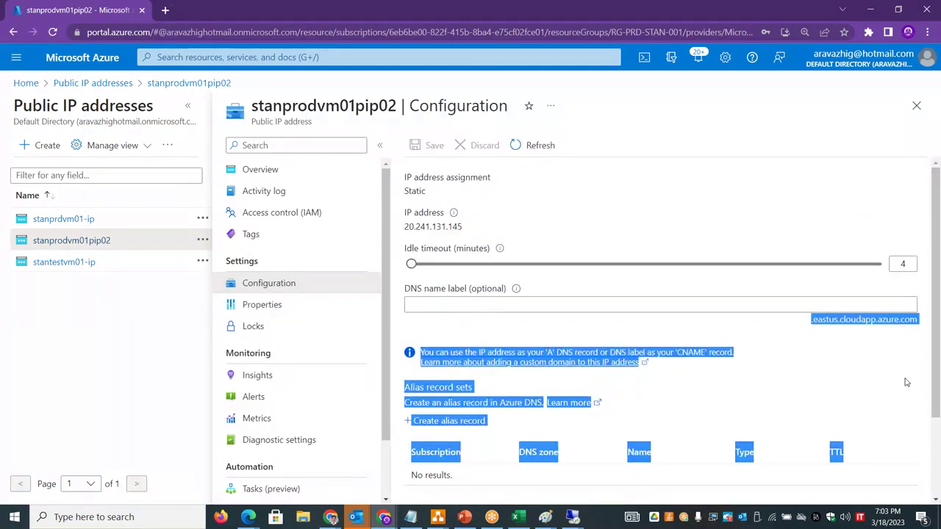
pyautogui.moveTo(938, 360); pyautogui.dragTo(936, 445)
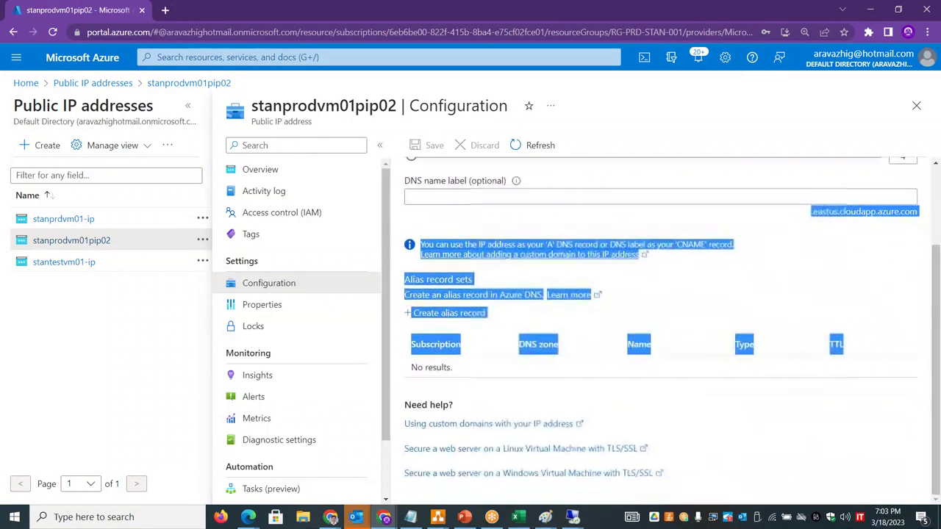
# - Navigate back through the breadcrumbs to Azure Home, briefly visiting Virtual machines
pyautogui.click(180, 84)
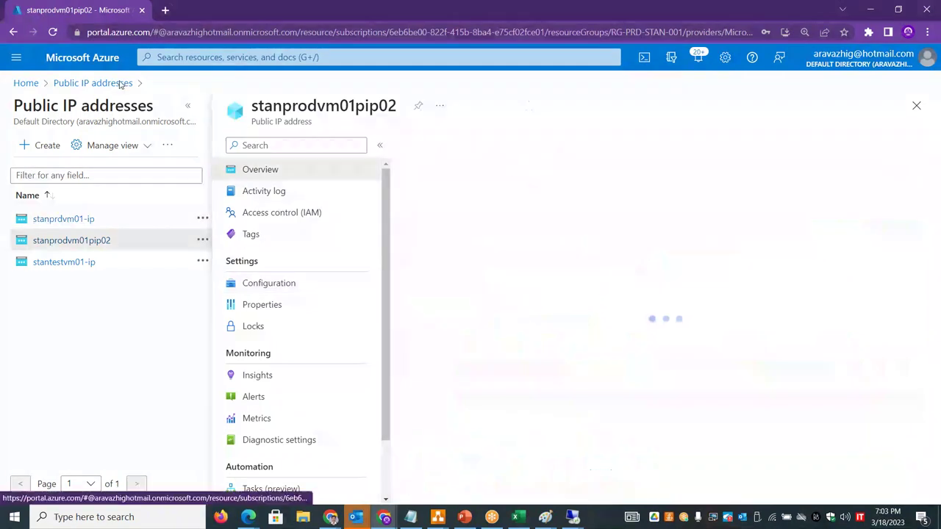
pyautogui.click(116, 83)
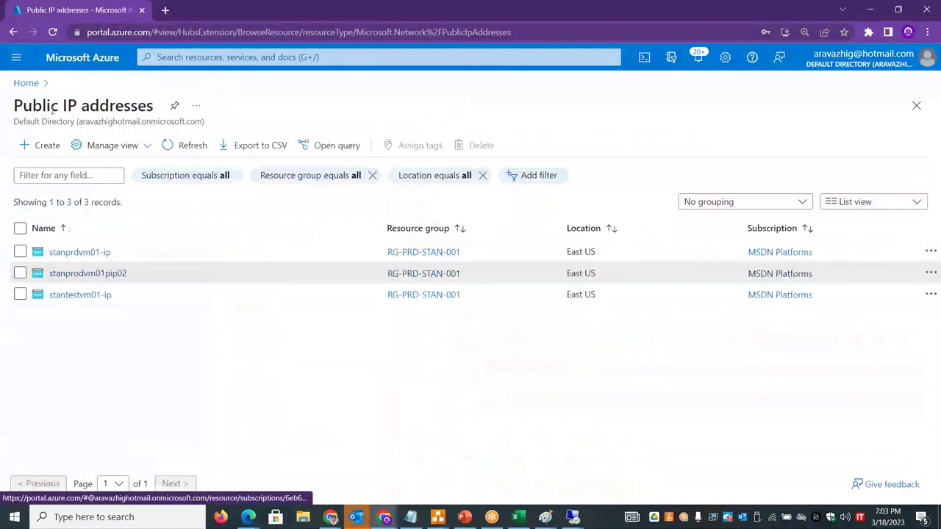
pyautogui.click(26, 83)
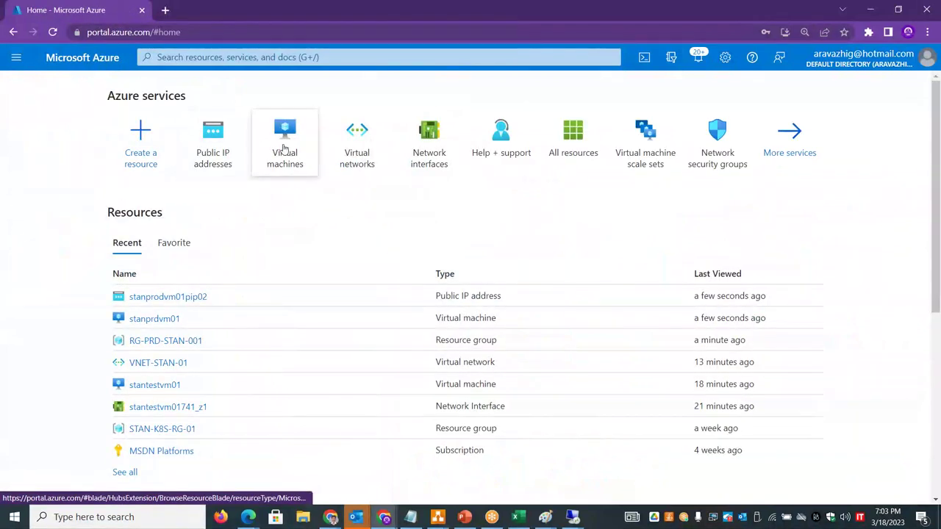
pyautogui.click(281, 132)
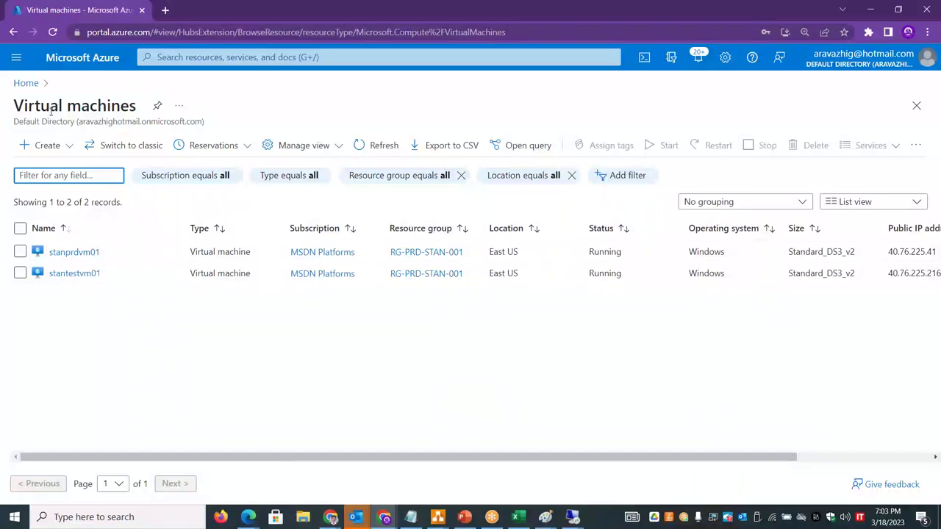
pyautogui.click(32, 90)
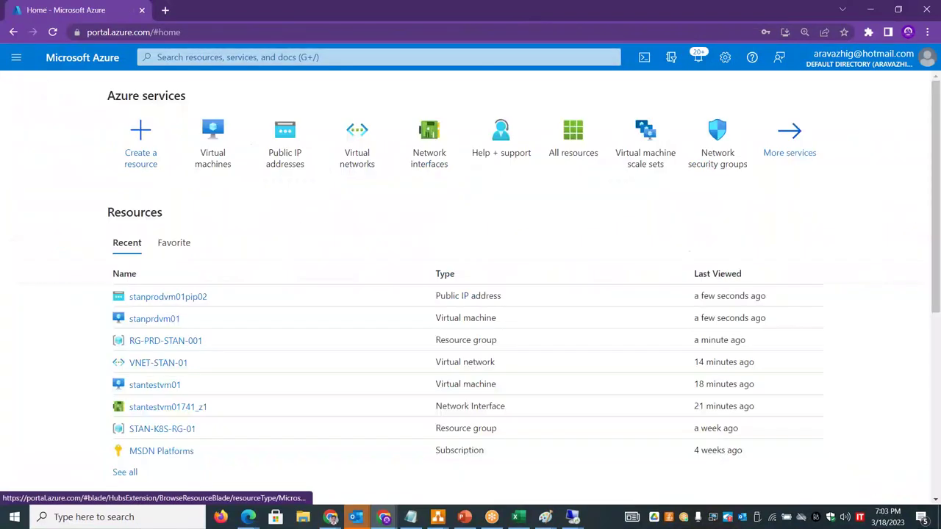
# - Open the IP configurations of network interface stantestvm01nic02 in full-width view
pyautogui.click(418, 153)
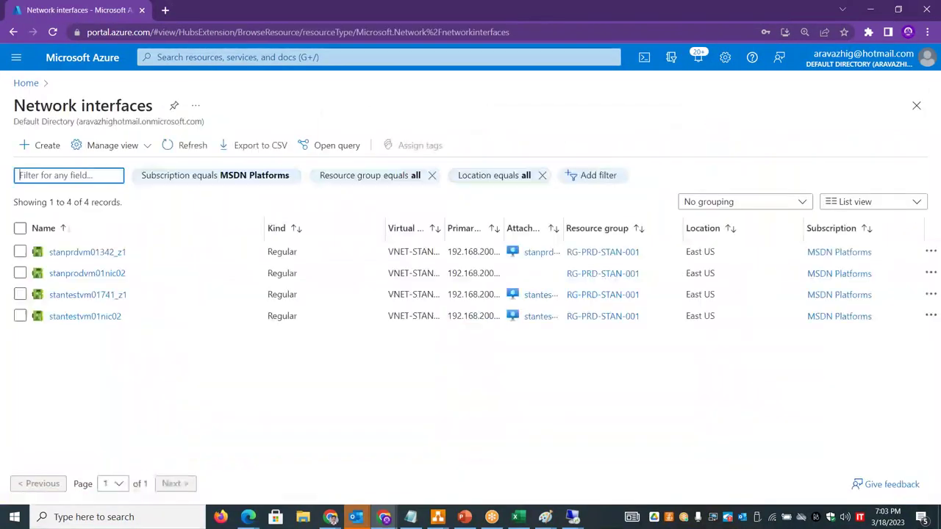
pyautogui.click(95, 317)
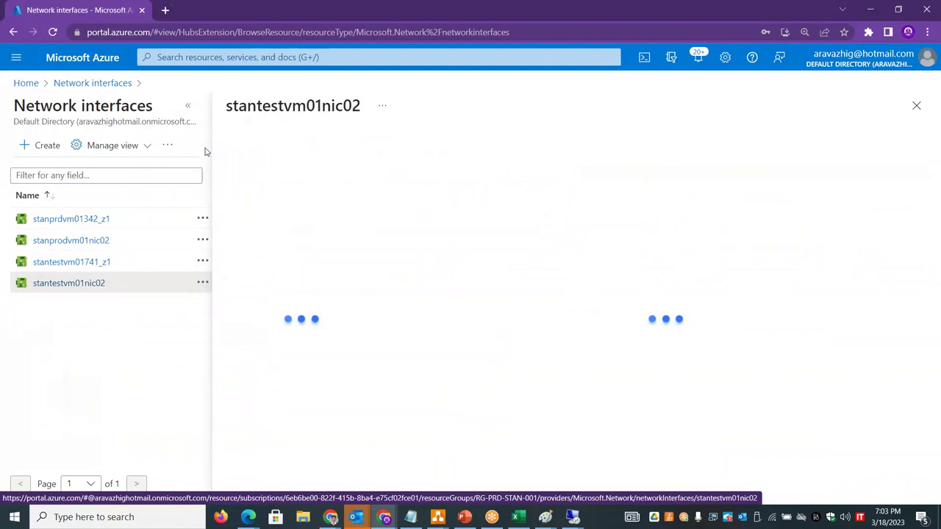
pyautogui.click(187, 105)
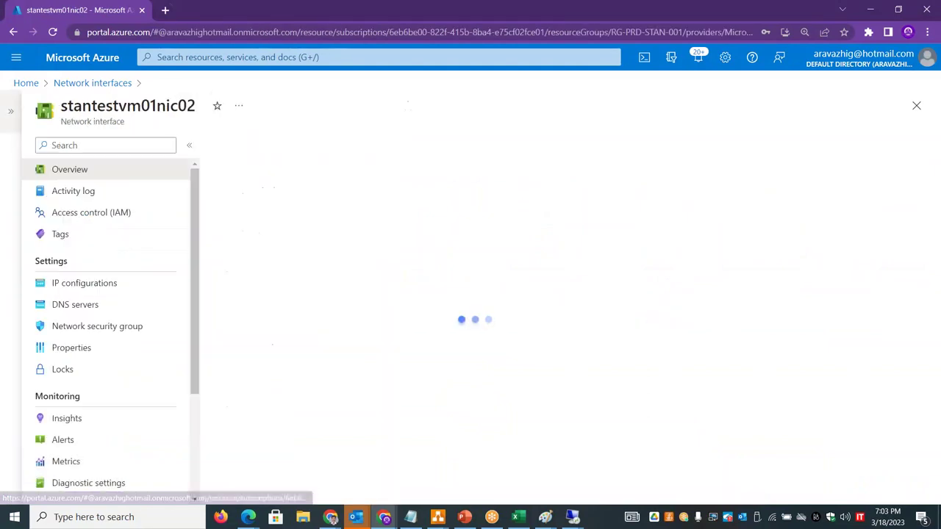
pyautogui.click(93, 287)
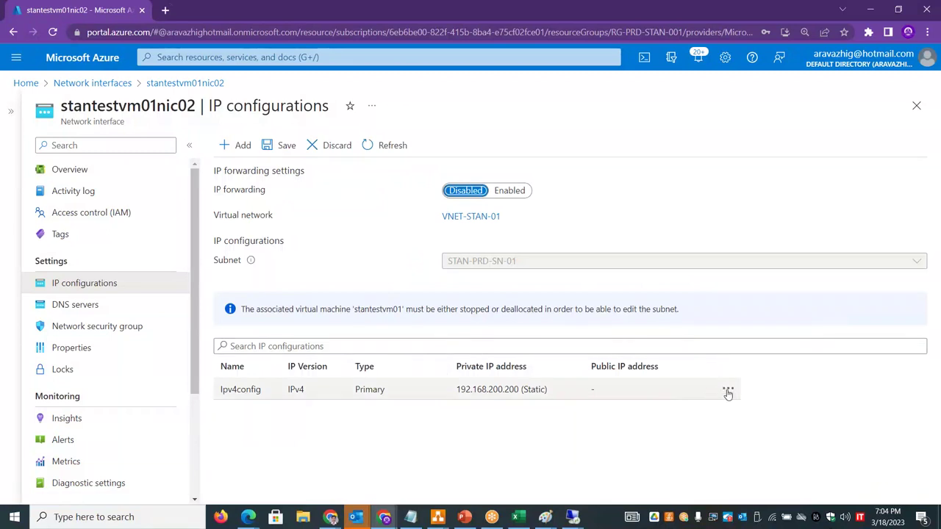
# - Associate public IP stanprodvm01pip02 with Ipv4config, save, and return to the IP configurations list
pyautogui.click(730, 390)
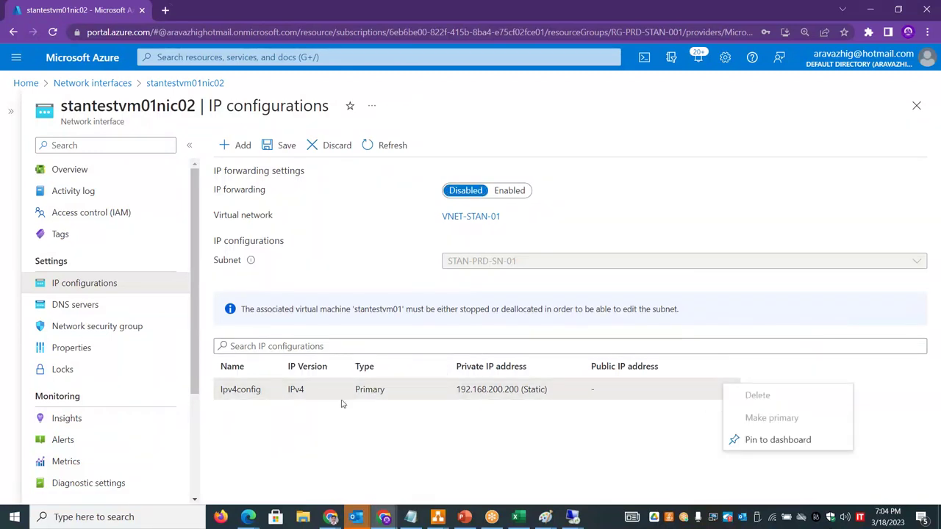
pyautogui.click(343, 397)
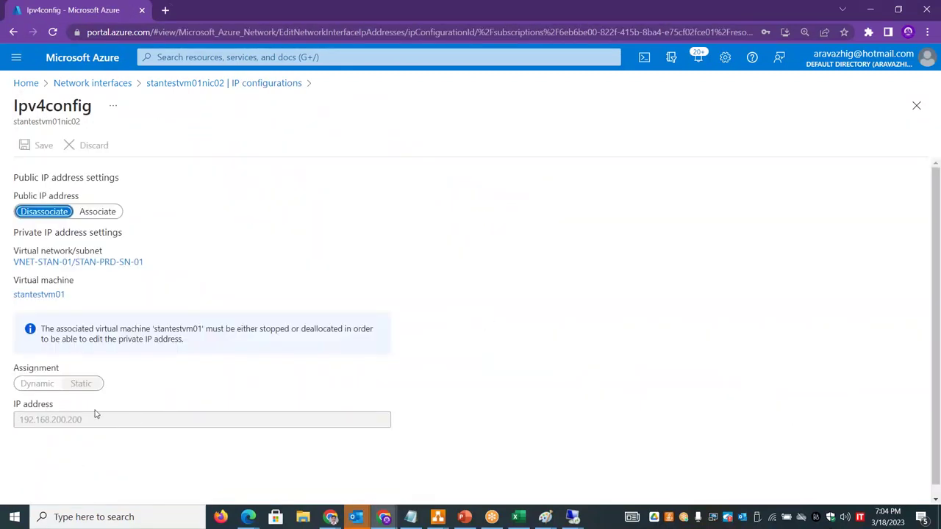
pyautogui.click(107, 212)
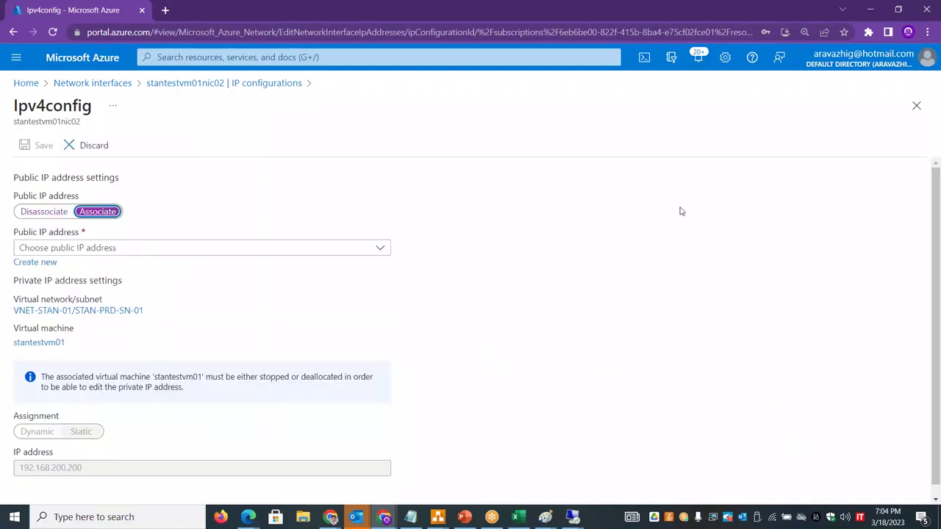
pyautogui.scroll(-1, 414, 408)
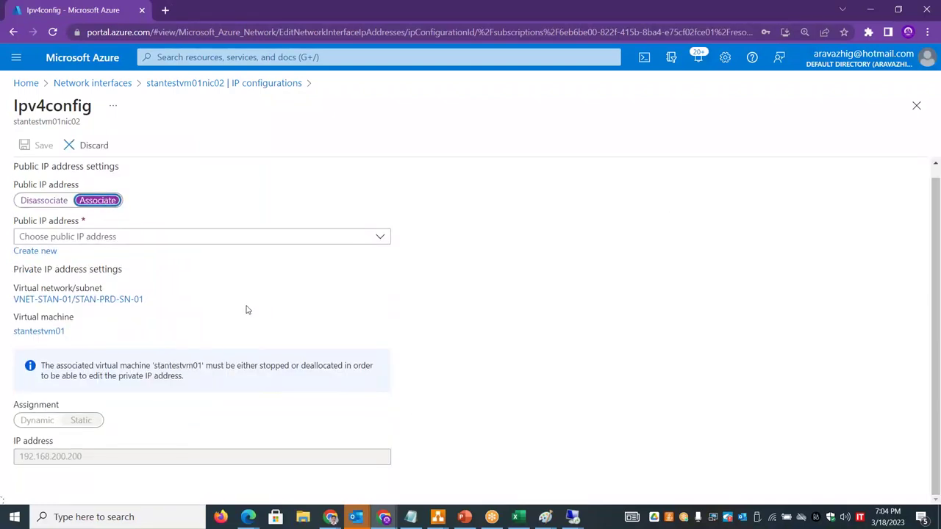
pyautogui.click(127, 235)
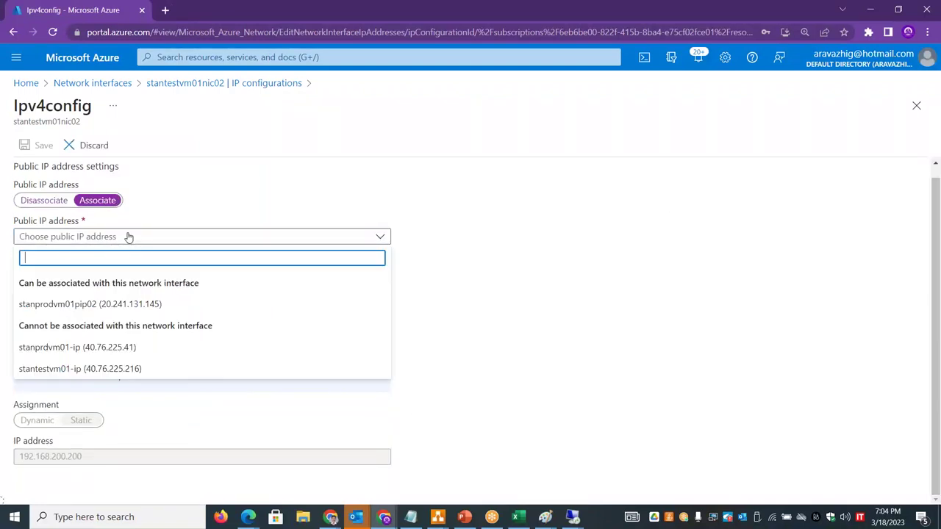
pyautogui.click(79, 309)
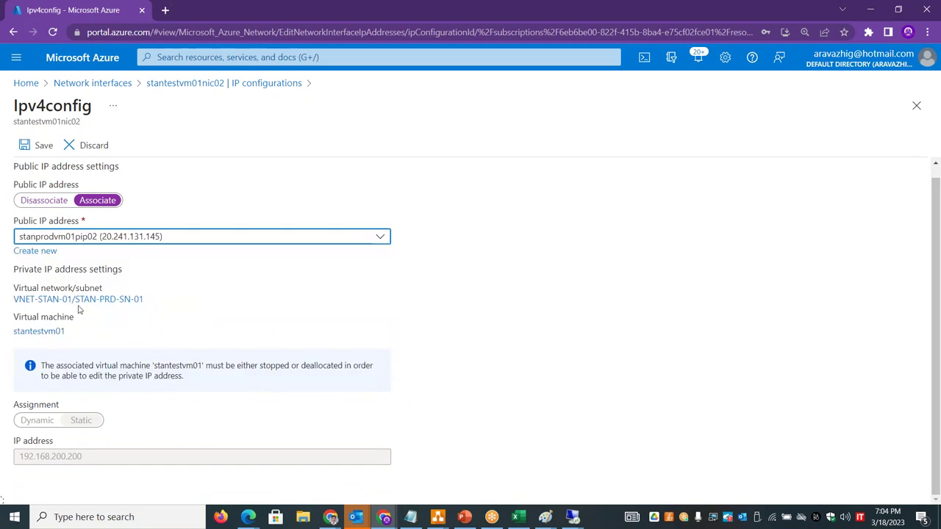
pyautogui.click(36, 144)
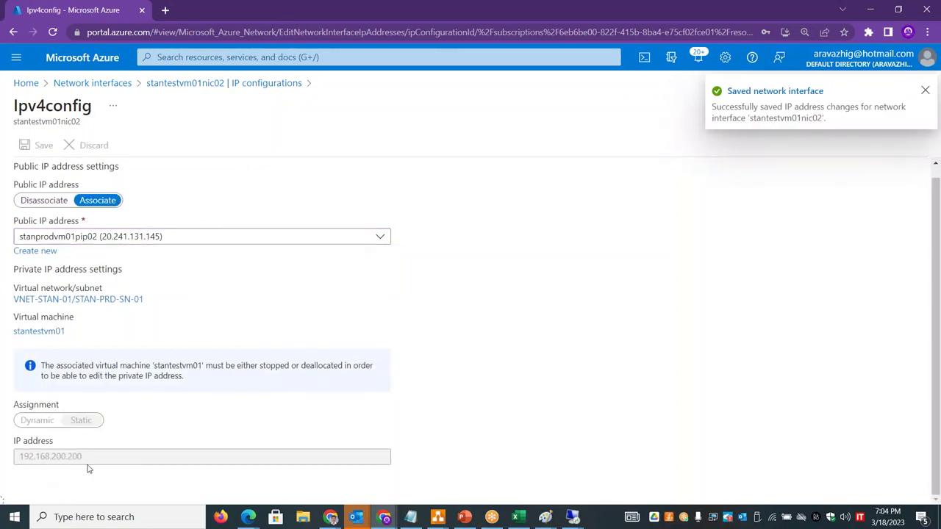
pyautogui.click(194, 83)
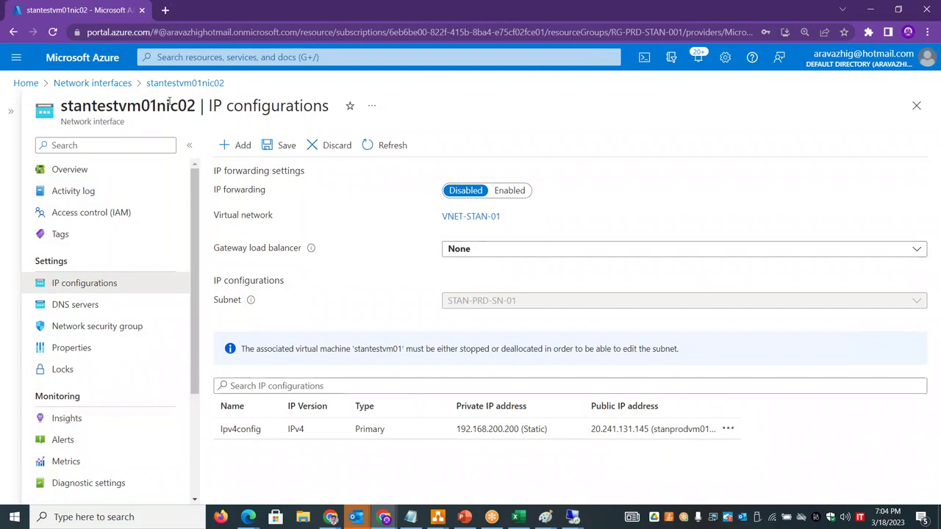
# - Go from Home to the stantestvm01 virtual machine's Networking page, recovering from a page crash
pyautogui.click(133, 84)
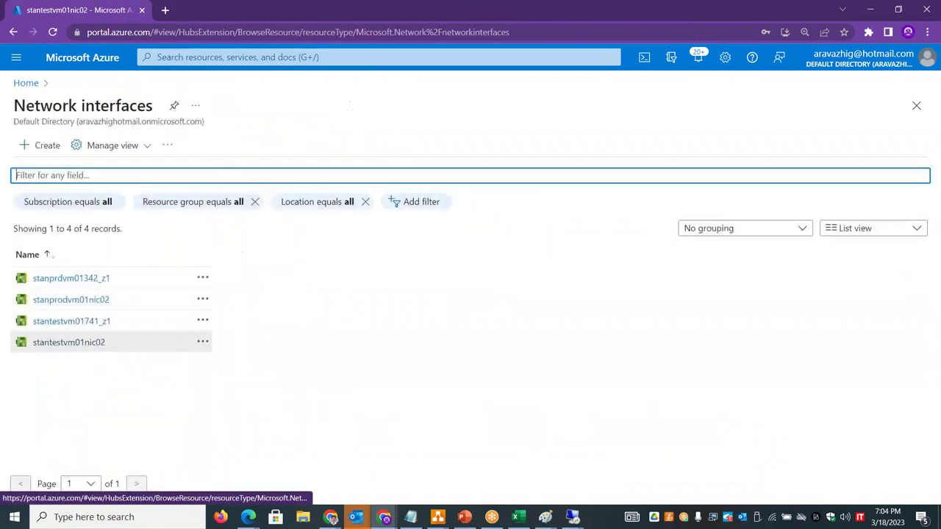
pyautogui.click(26, 83)
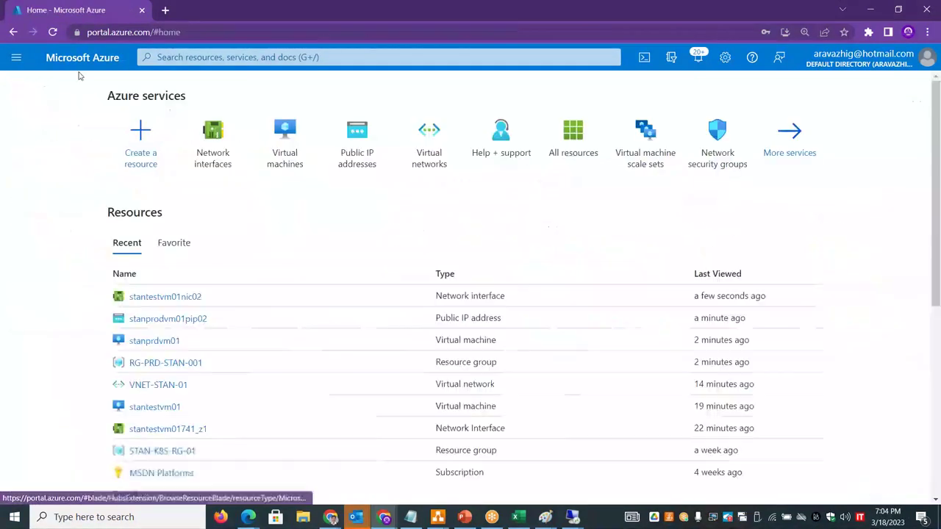
pyautogui.click(287, 139)
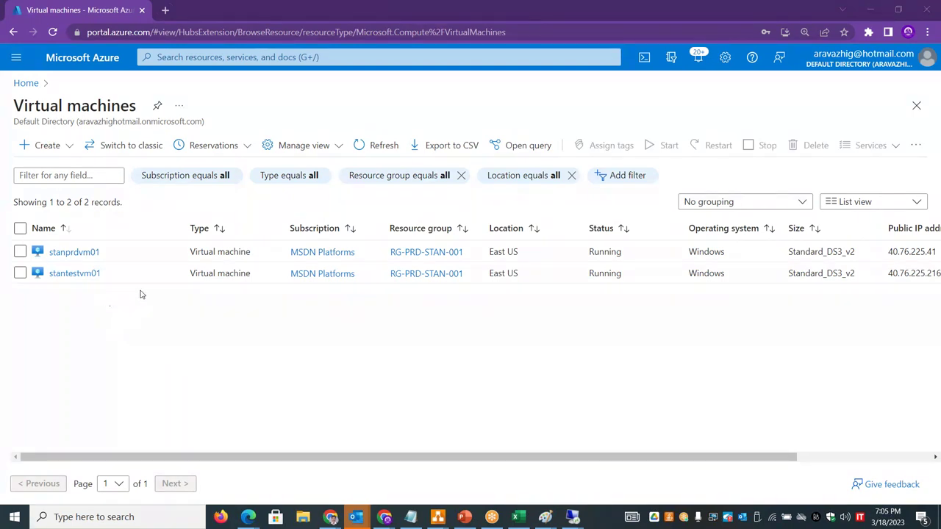
pyautogui.click(81, 274)
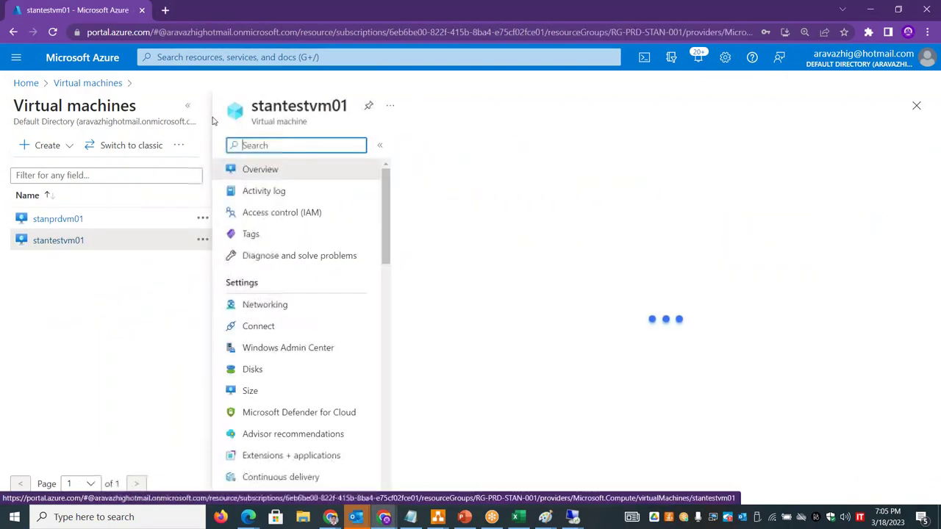
pyautogui.click(45, 306)
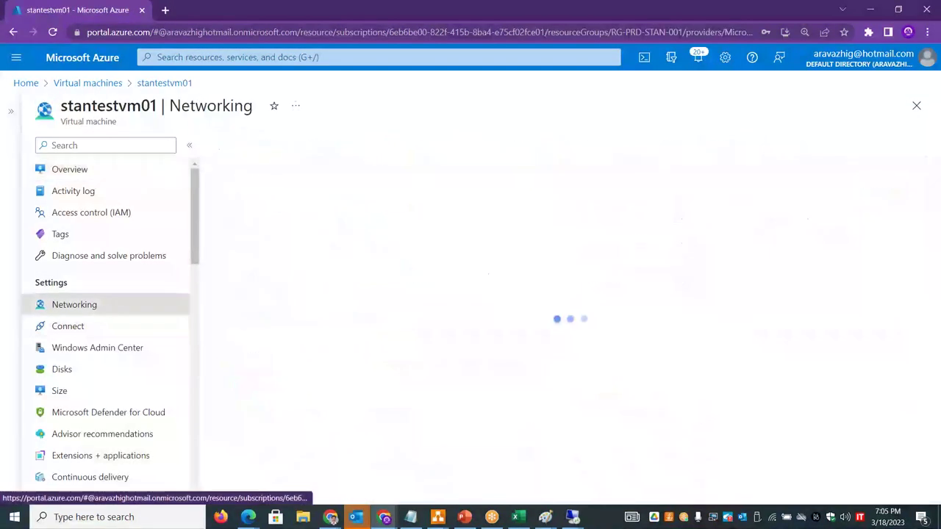
pyautogui.click(88, 83)
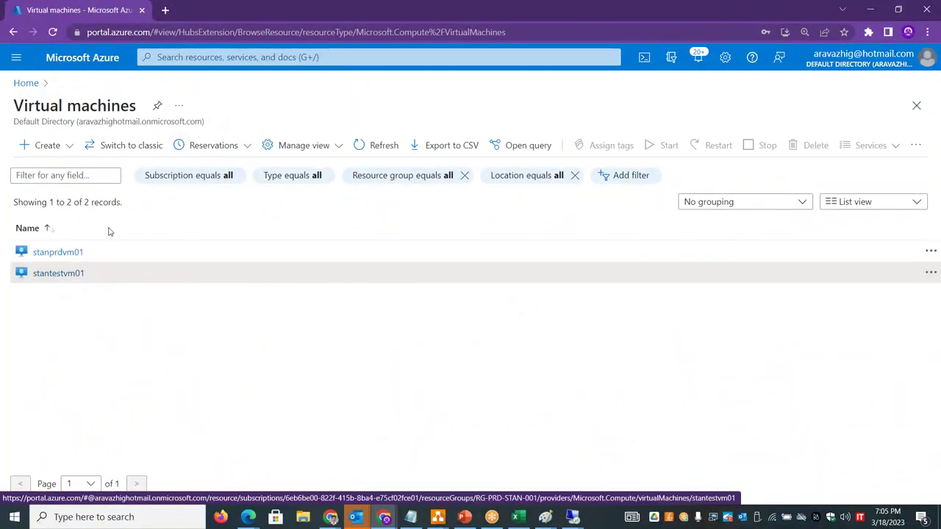
pyautogui.click(13, 32)
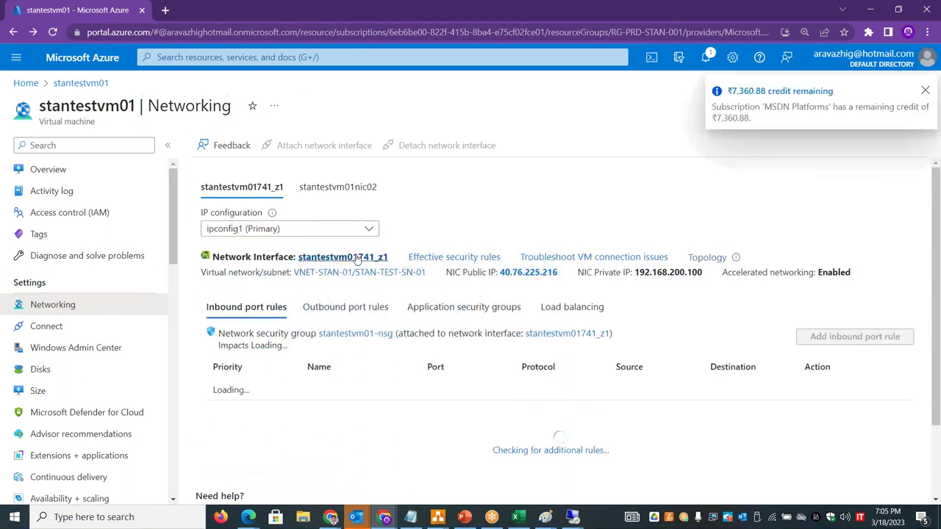
# - Open ipconfig2 under IP configurations of NIC stantestvm01741_z1
pyautogui.click(339, 340)
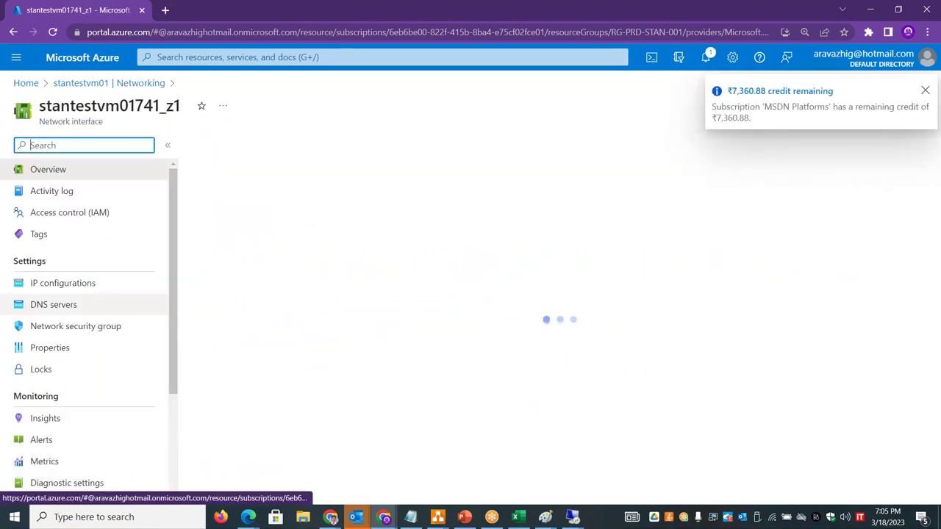
pyautogui.click(97, 289)
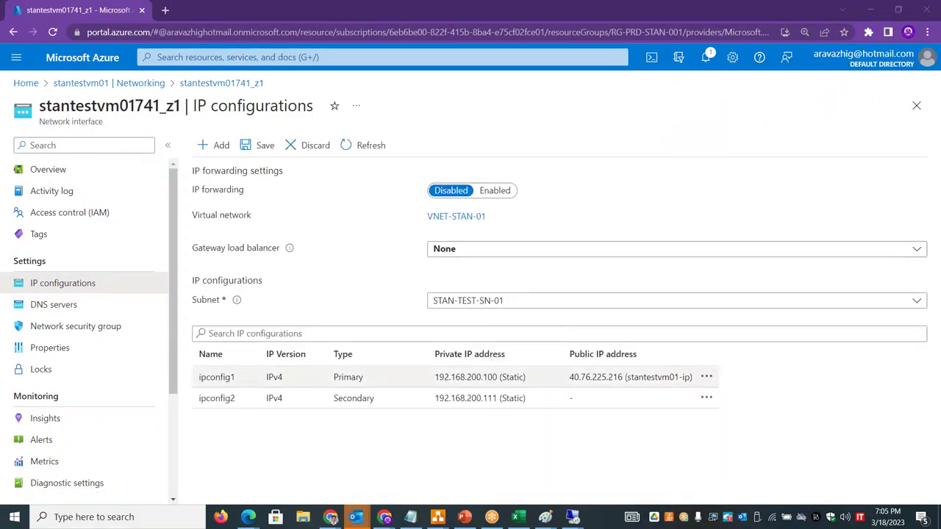
pyautogui.click(238, 399)
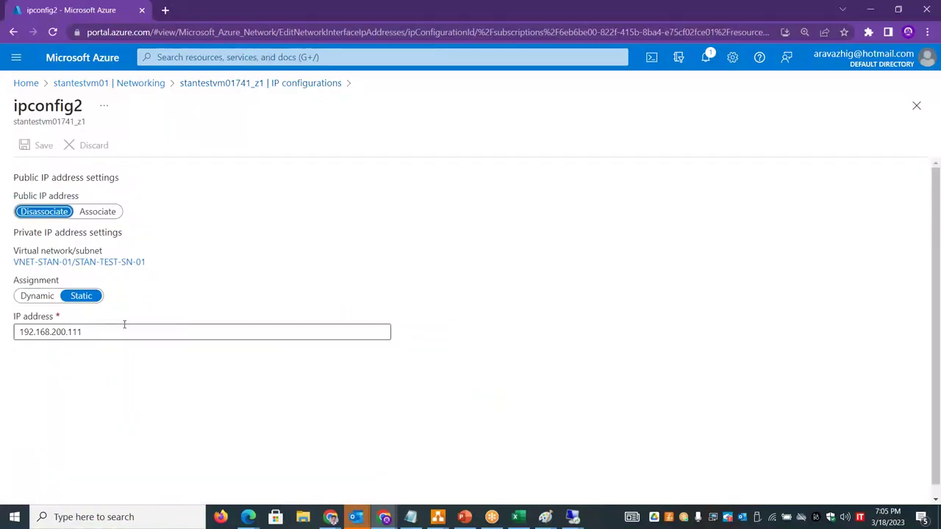
# - Attach a new Basic public IP perichipip02 to ipconfig2 and save, which fails on SKU mismatch
pyautogui.click(92, 212)
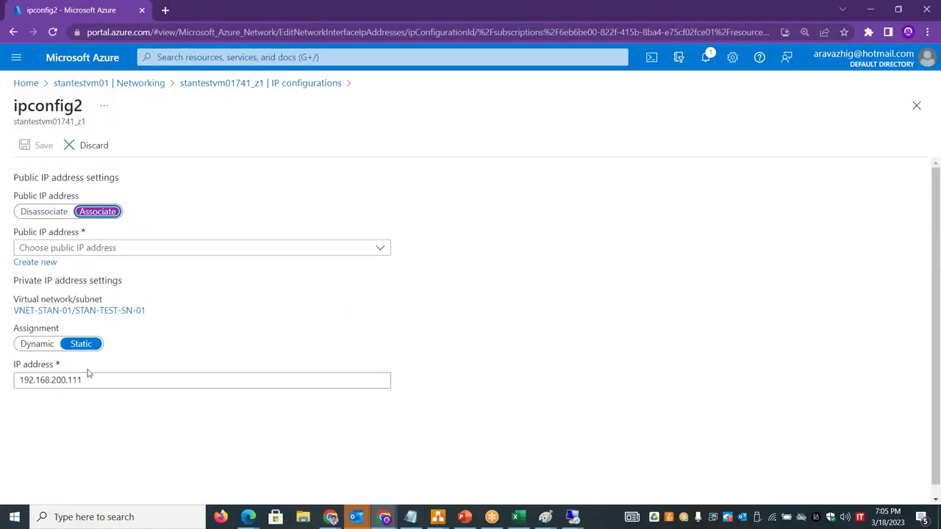
pyautogui.click(93, 247)
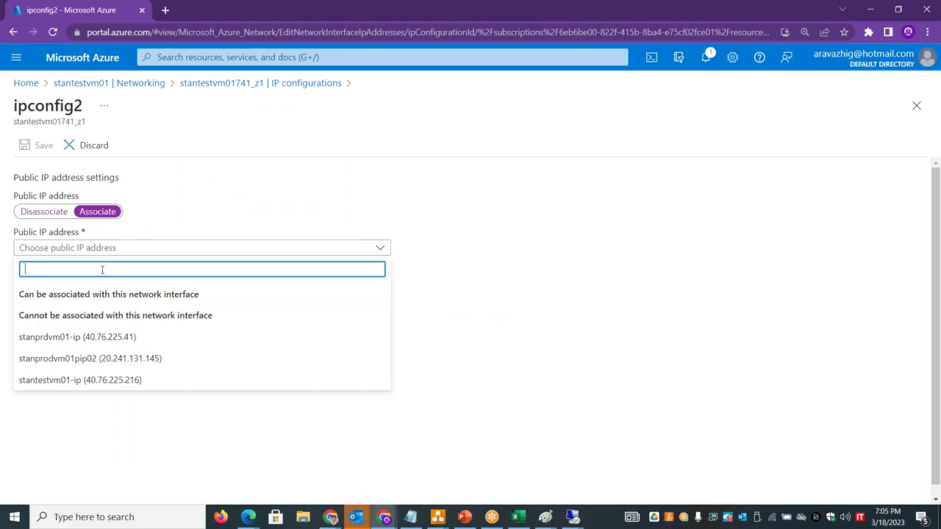
pyautogui.click(349, 191)
pyautogui.click(54, 262)
pyautogui.click(150, 313)
pyautogui.write('perichi')
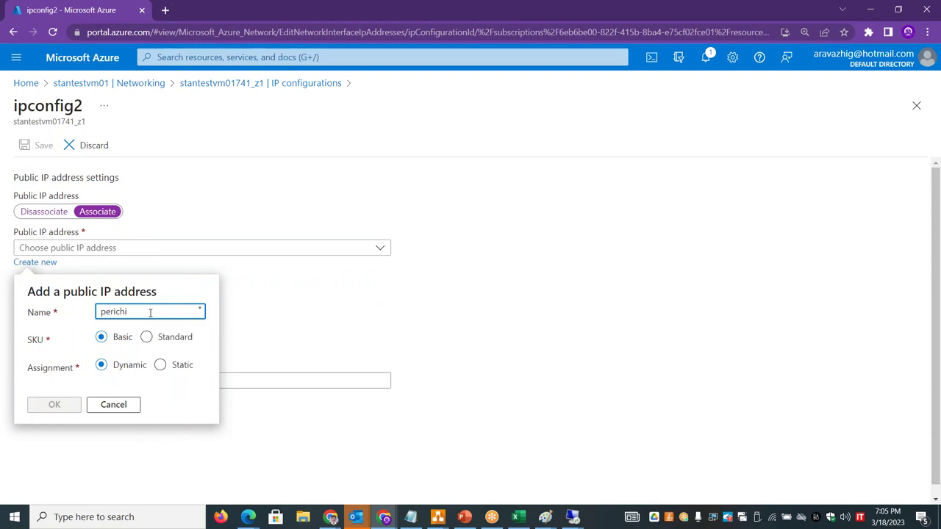
pyautogui.write('pip02')
pyautogui.click(53, 405)
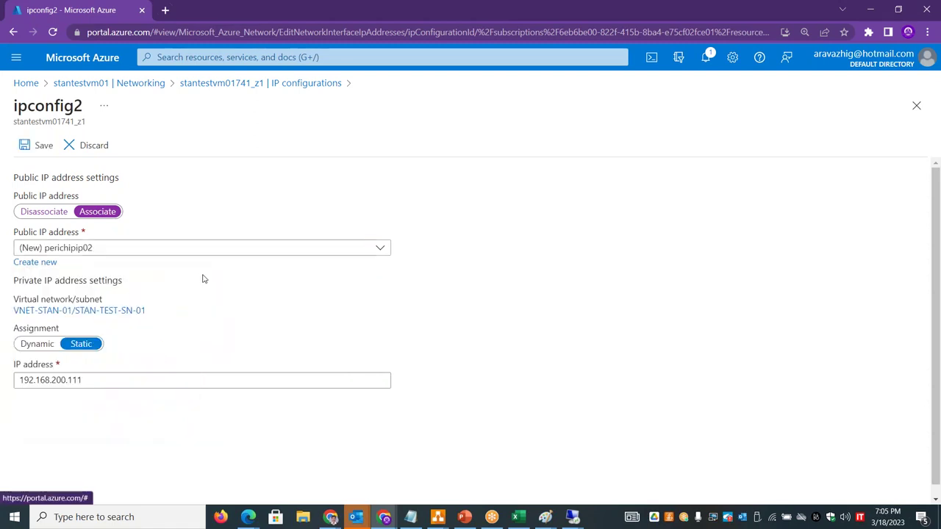
pyautogui.click(39, 145)
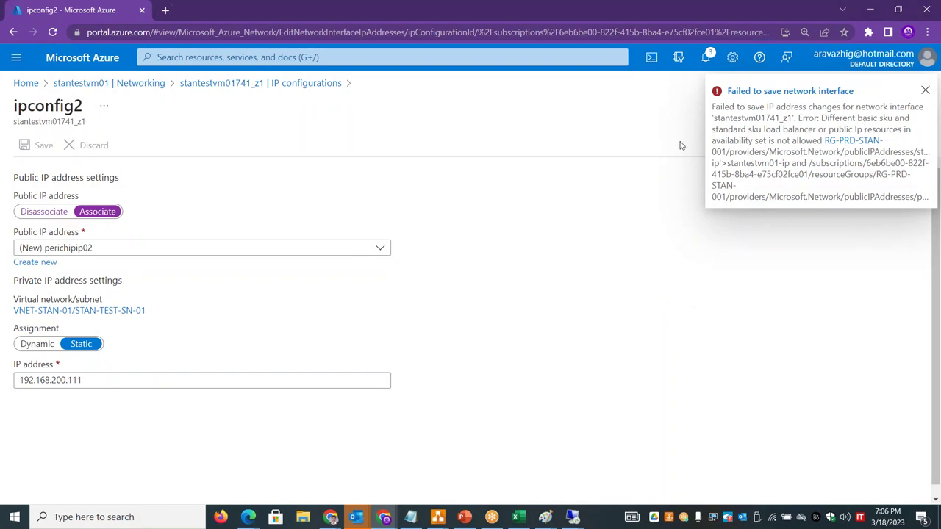
pyautogui.click(49, 264)
# - Make the new public IP Standard SKU, rename it perichipip03 after the name conflict, and confirm
pyautogui.click(150, 340)
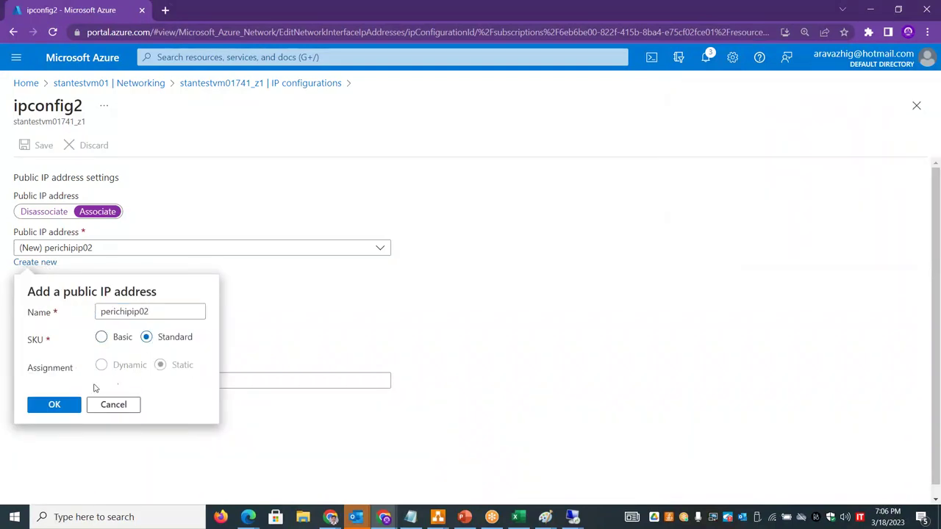
pyautogui.click(52, 404)
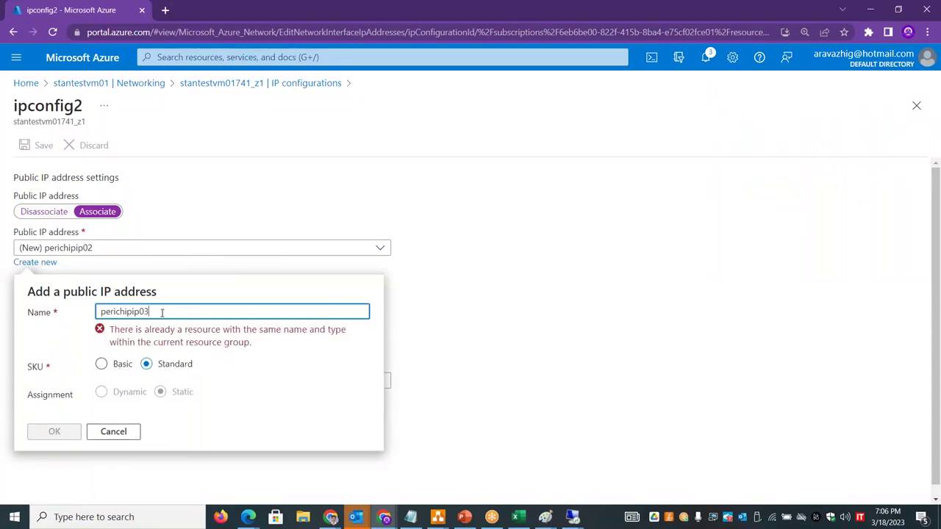
pyautogui.click(72, 405)
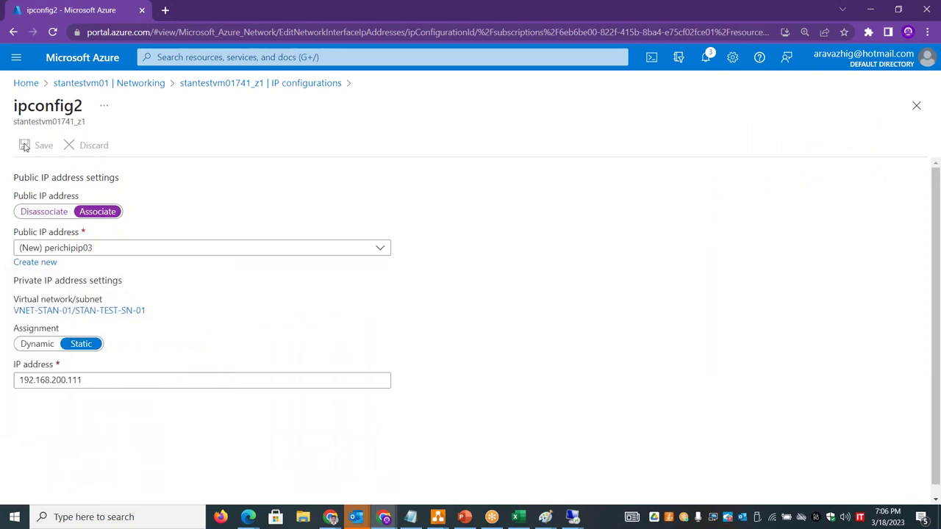
pyautogui.click(271, 84)
# - Discard the unsaved ipconfig2 edits and open the Public IP addresses list from Home
pyautogui.click(530, 102)
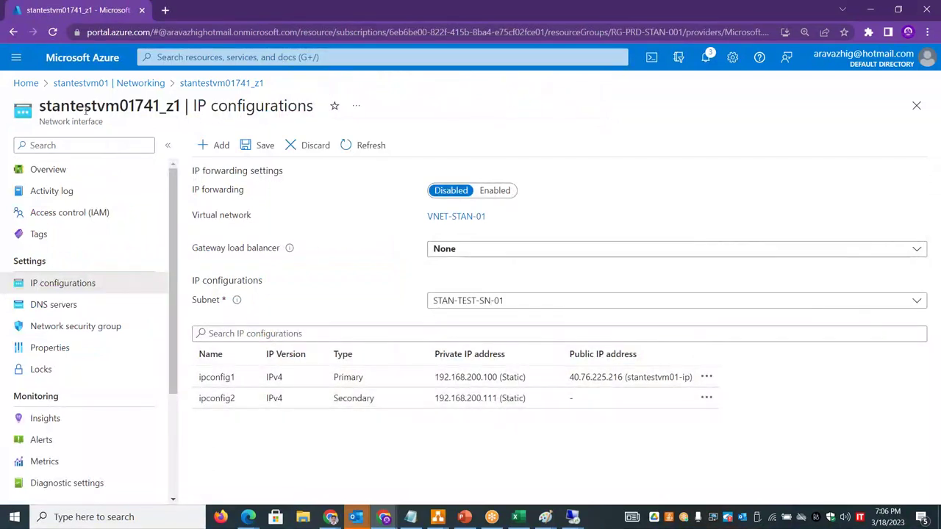
pyautogui.click(25, 83)
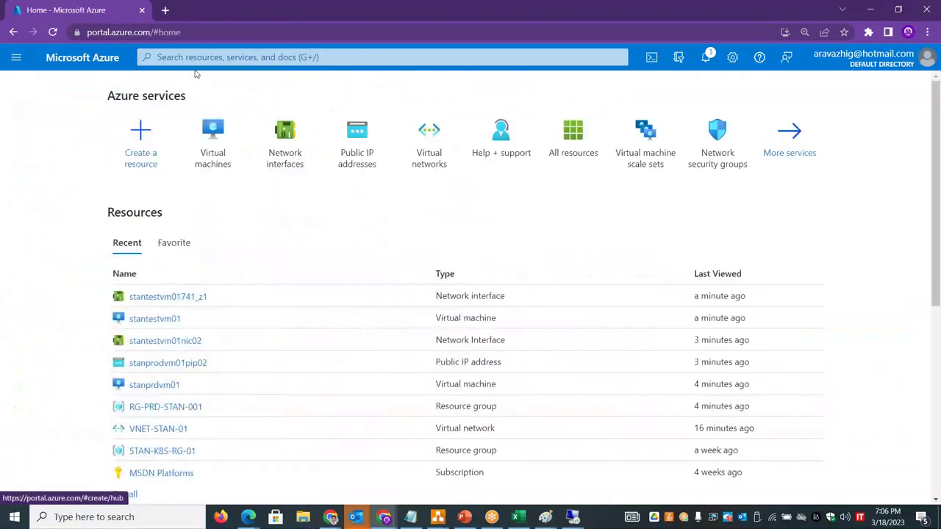
pyautogui.click(356, 144)
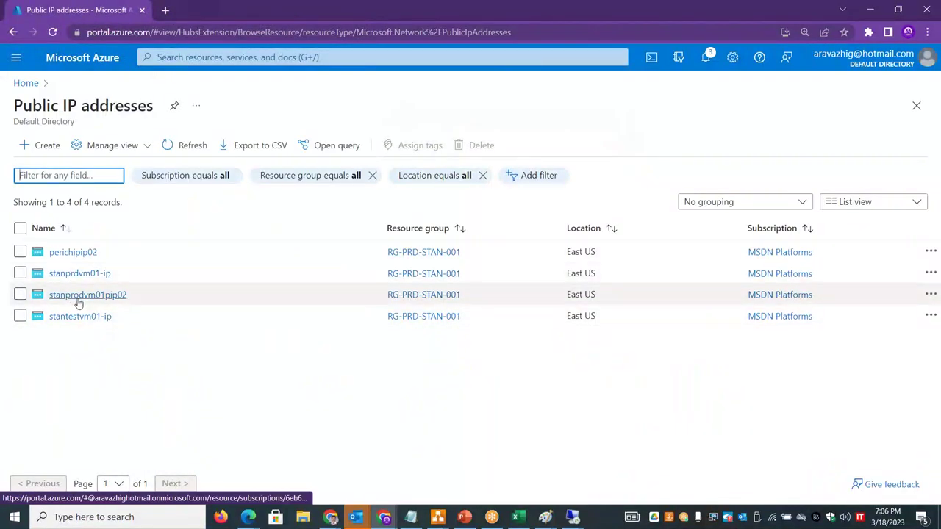
# - Inspect perichipip02's properties, confirming its Basic SKU, then open its row actions menu
pyautogui.click(77, 254)
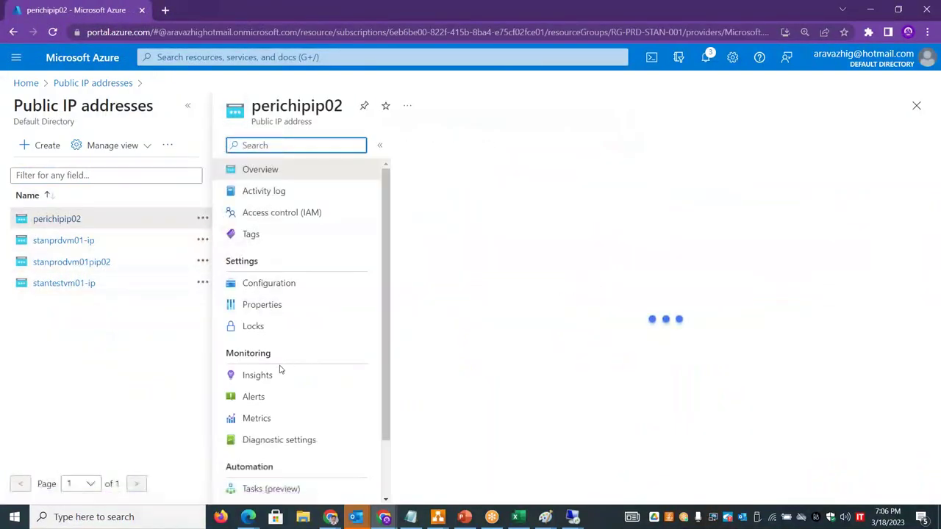
pyautogui.click(296, 287)
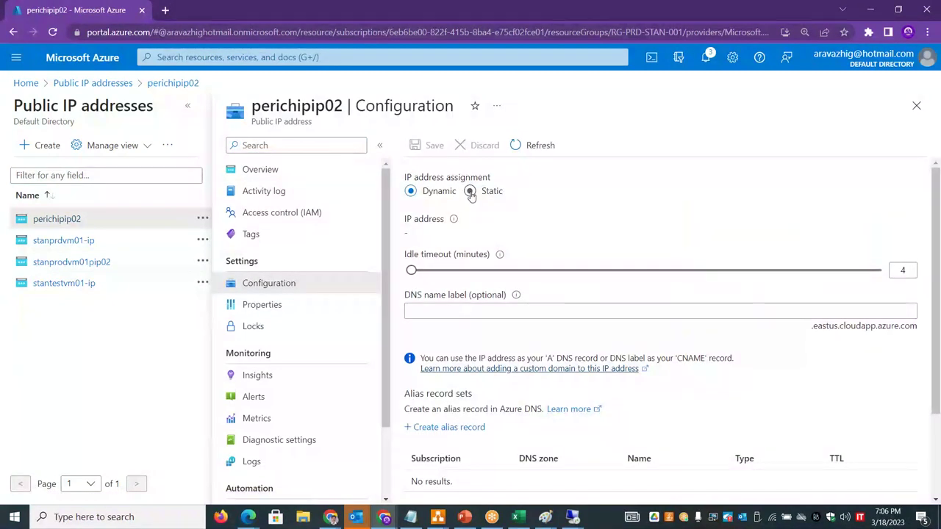
pyautogui.moveTo(939, 286)
pyautogui.mouseDown()
pyautogui.moveTo(938, 368)
pyautogui.moveTo(938, 301)
pyautogui.mouseUp()
pyautogui.click(303, 315)
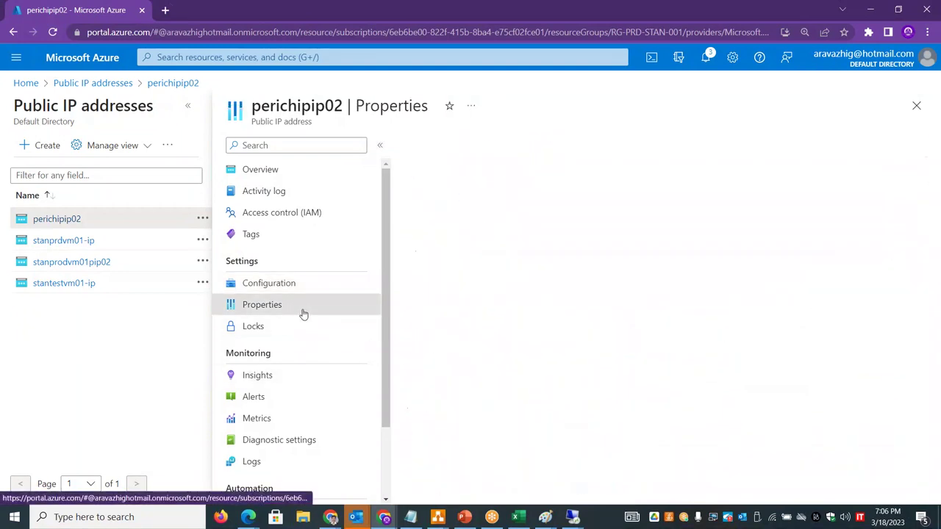
pyautogui.click(298, 170)
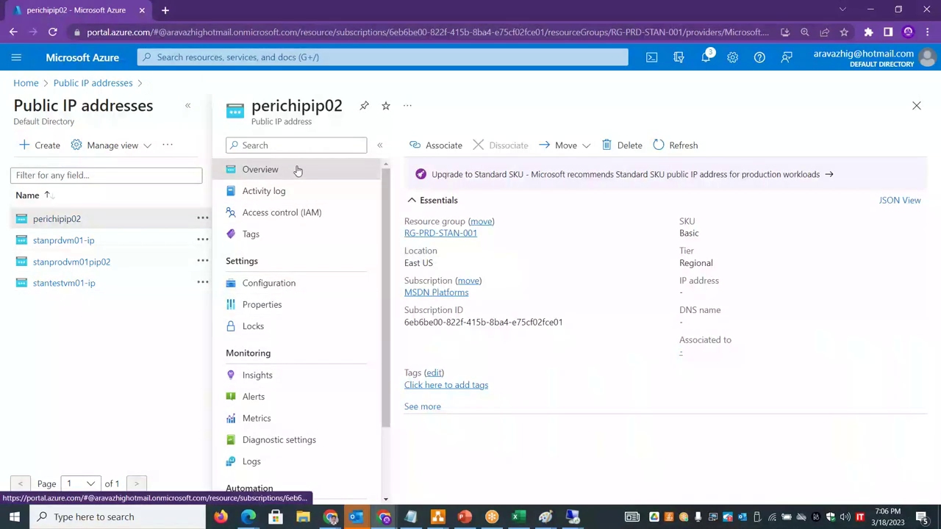
pyautogui.click(274, 304)
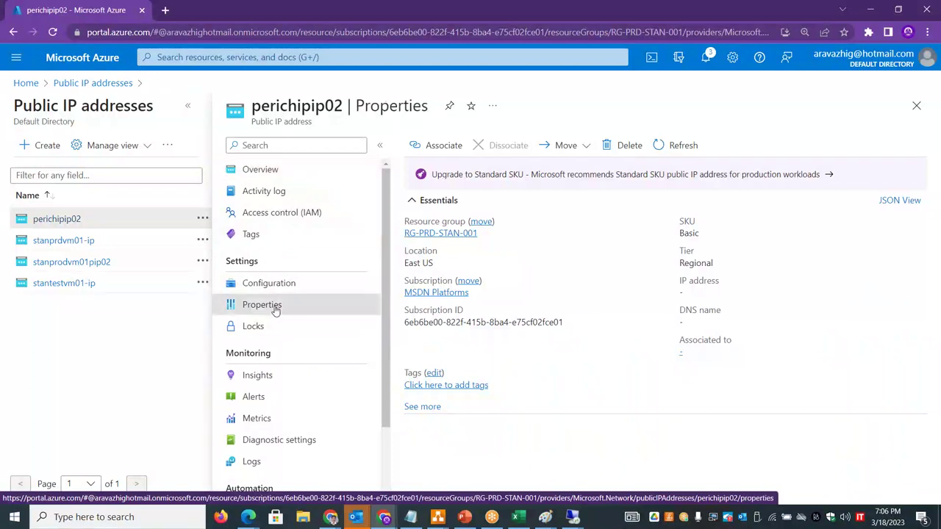
pyautogui.moveTo(441, 271); pyautogui.dragTo(403, 268)
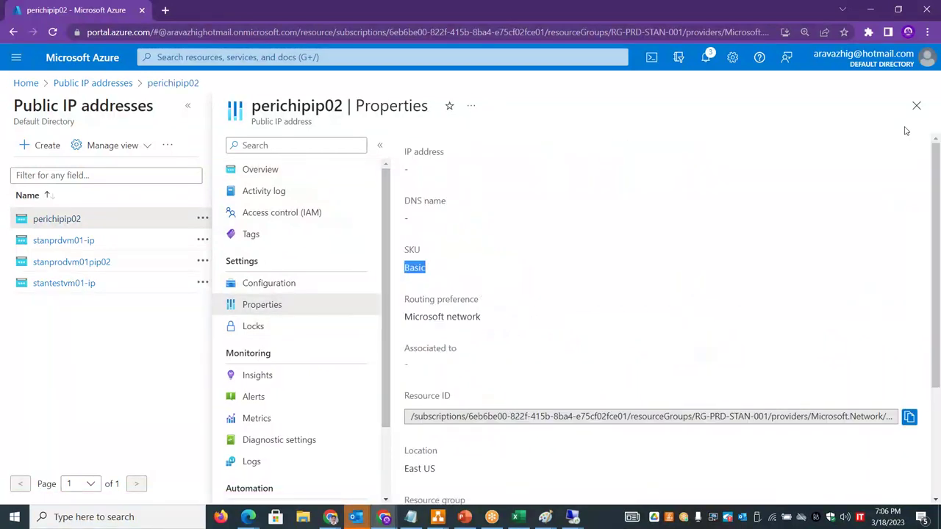
pyautogui.click(917, 106)
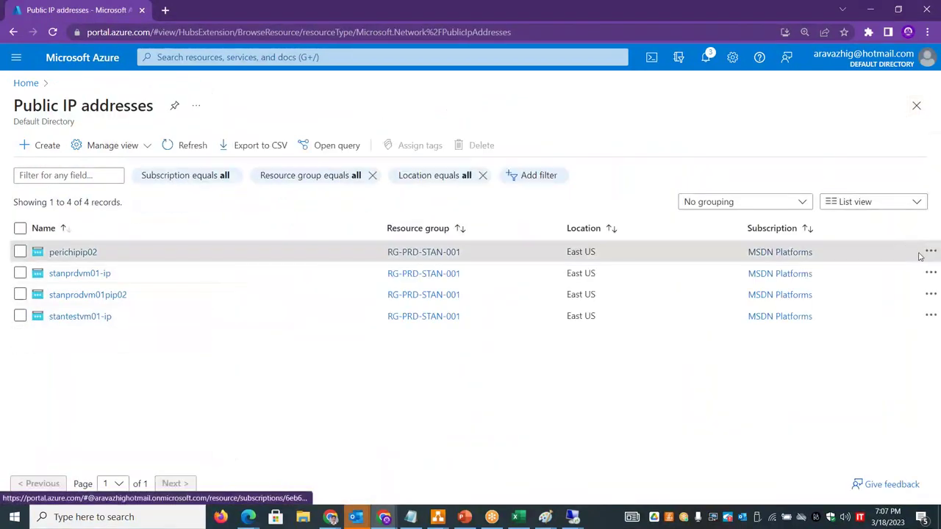
pyautogui.click(930, 251)
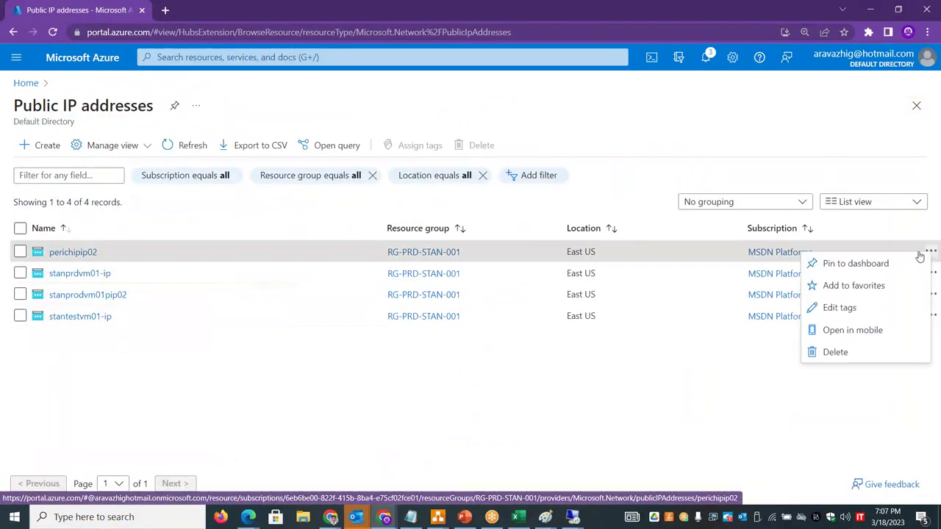
# - Delete the public IP perichipip02, answering the confirmation prompt
pyautogui.click(836, 352)
pyautogui.write('yes')
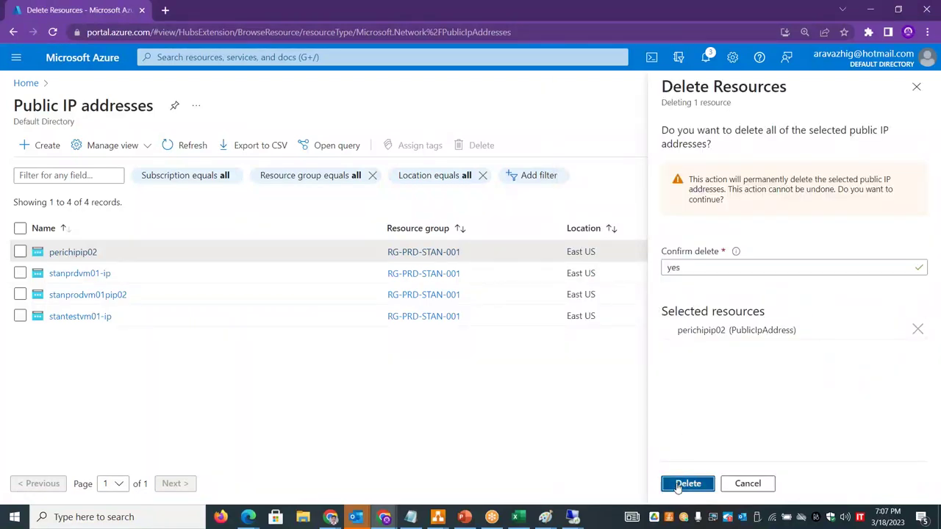
pyautogui.click(682, 483)
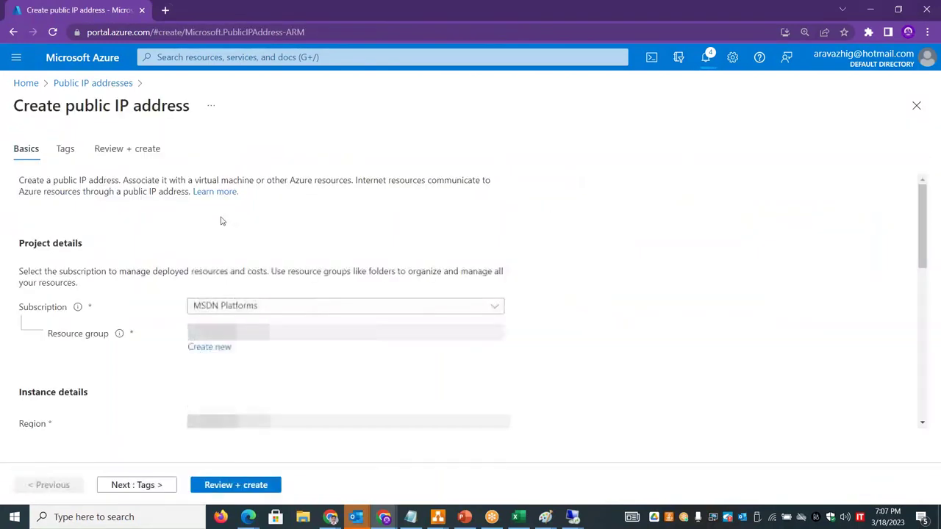
# - Create Standard static public IP stantestvm01nic01pip02 in resource group RG-PRD-STAN-001 via Review + create
pyautogui.click(270, 332)
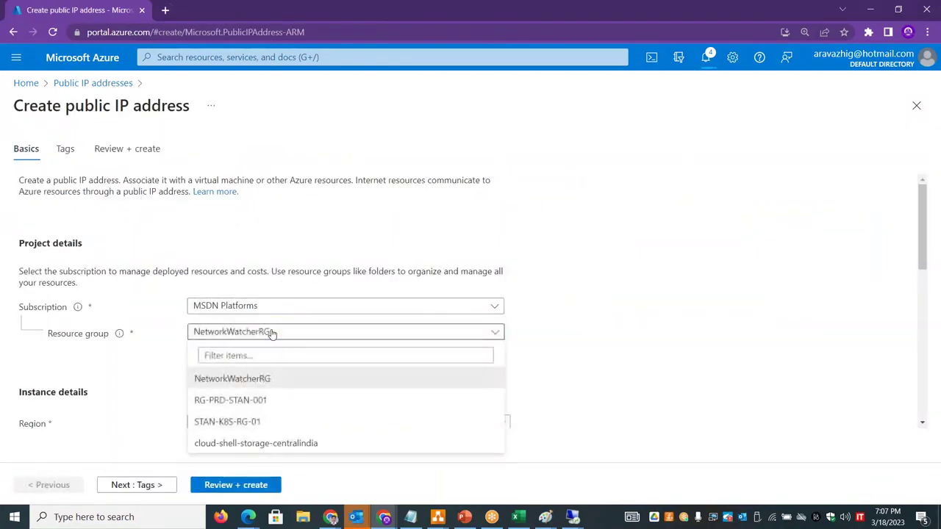
pyautogui.click(253, 406)
pyautogui.moveTo(926, 233); pyautogui.dragTo(925, 279)
pyautogui.click(236, 368)
pyautogui.write('p')
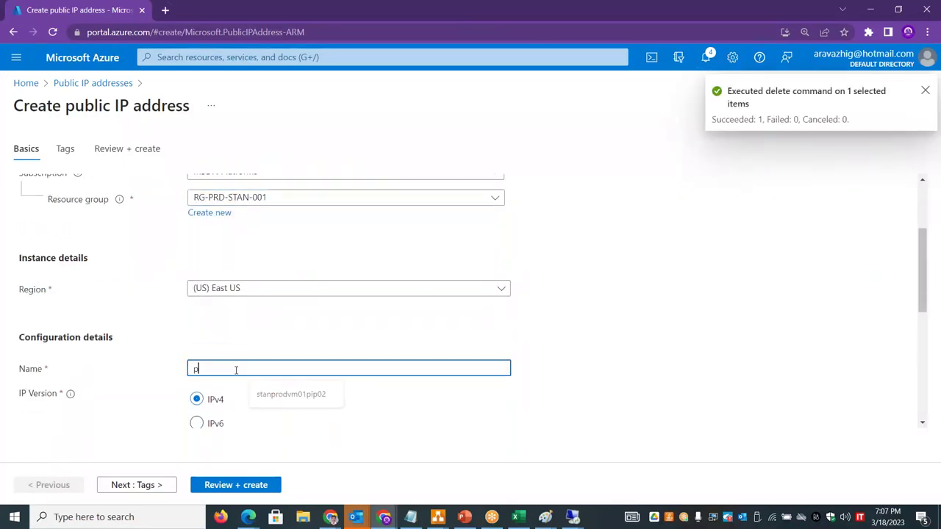
pyautogui.press('BackSpace')
pyautogui.write('stant')
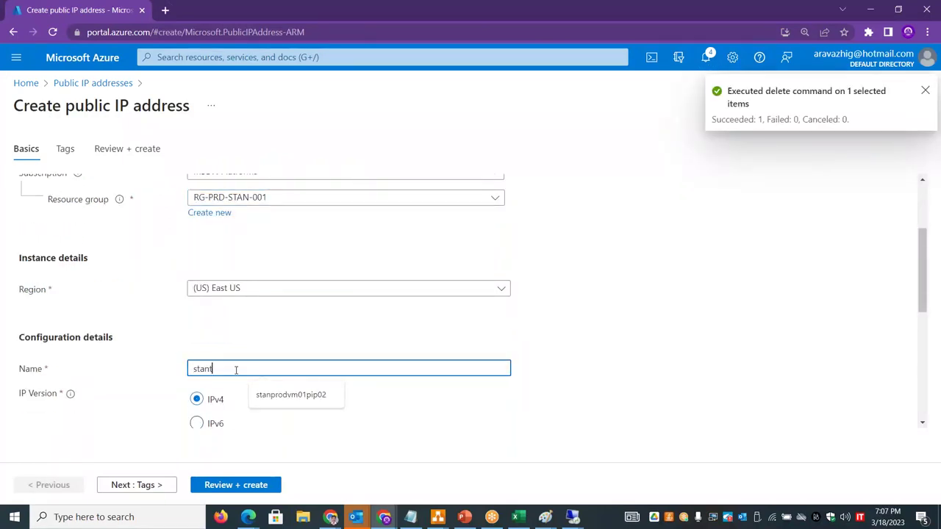
pyautogui.write('estvm01nic01pip02')
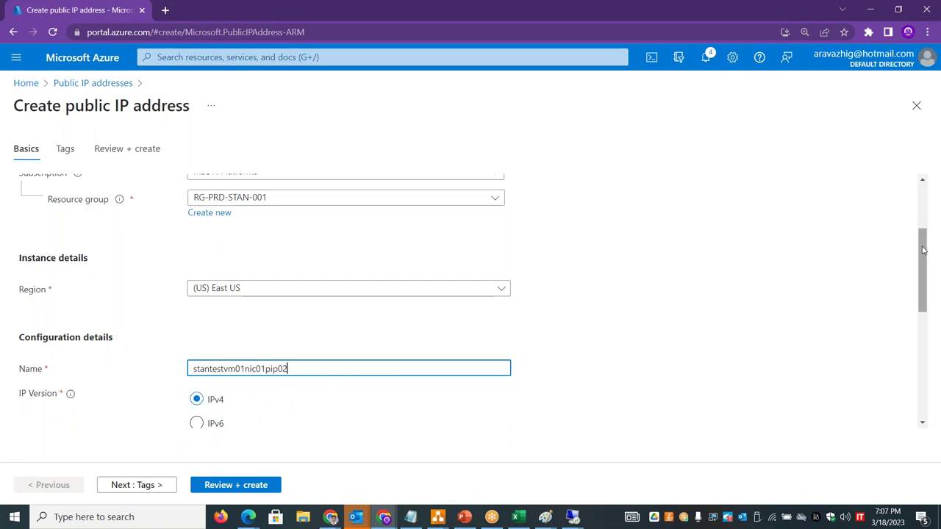
pyautogui.moveTo(931, 243); pyautogui.dragTo(934, 366)
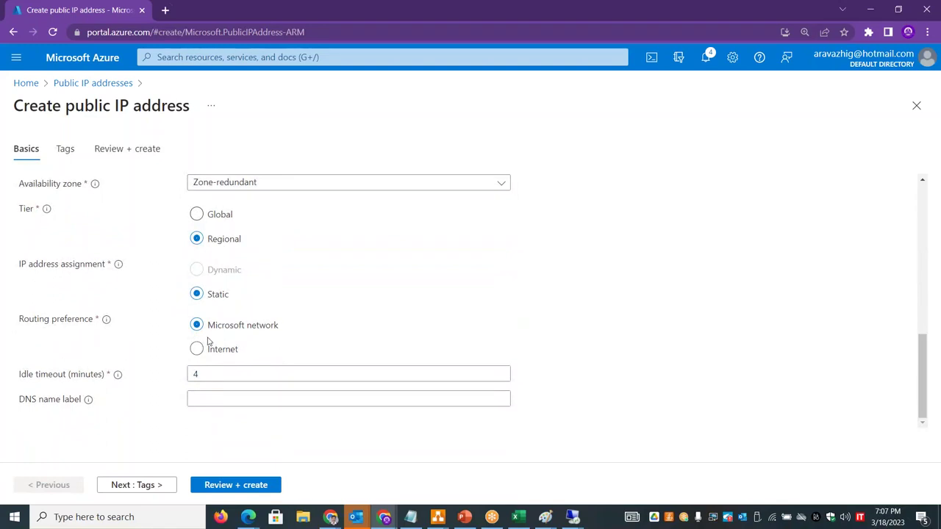
pyautogui.click(224, 485)
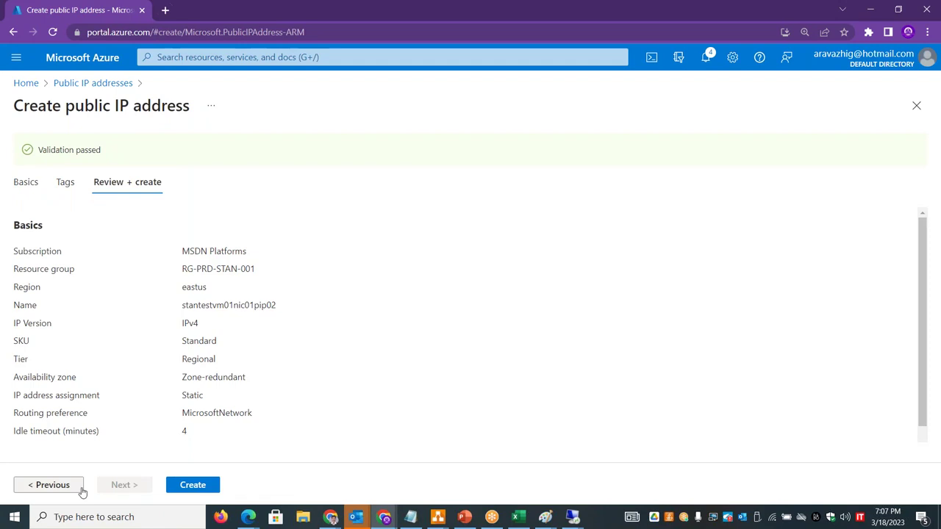
pyautogui.click(190, 484)
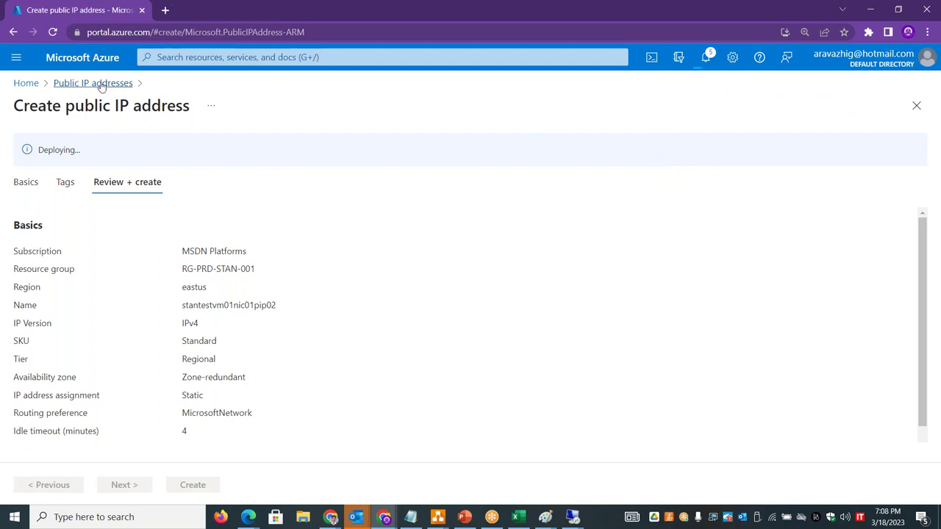
# - Navigate from Virtual machines to stantestvm01's NIC stantestvm01741_z1 and open its ipconfig2 settings
pyautogui.click(22, 84)
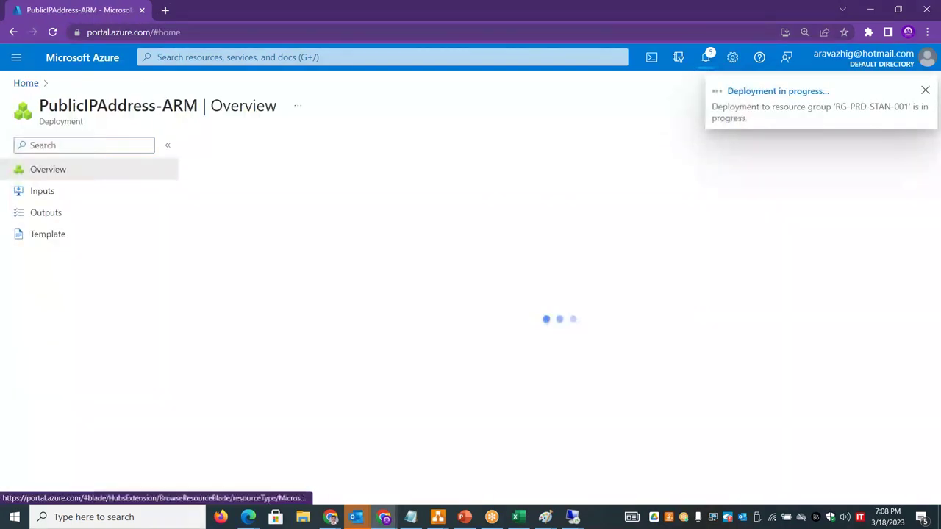
pyautogui.click(291, 162)
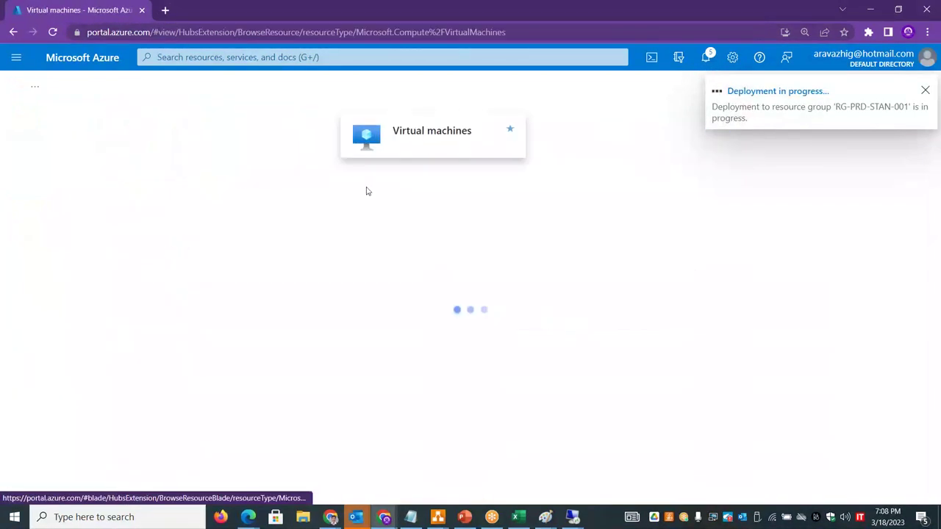
pyautogui.click(82, 274)
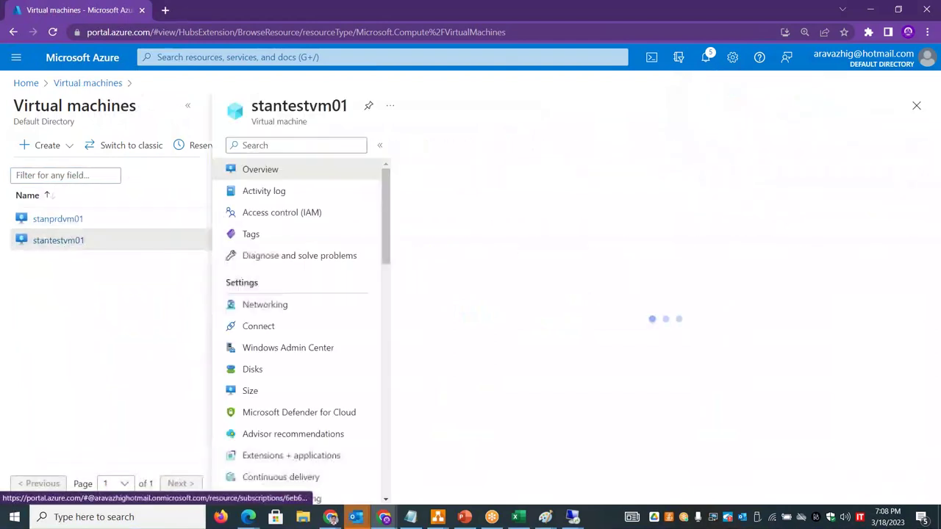
pyautogui.click(265, 304)
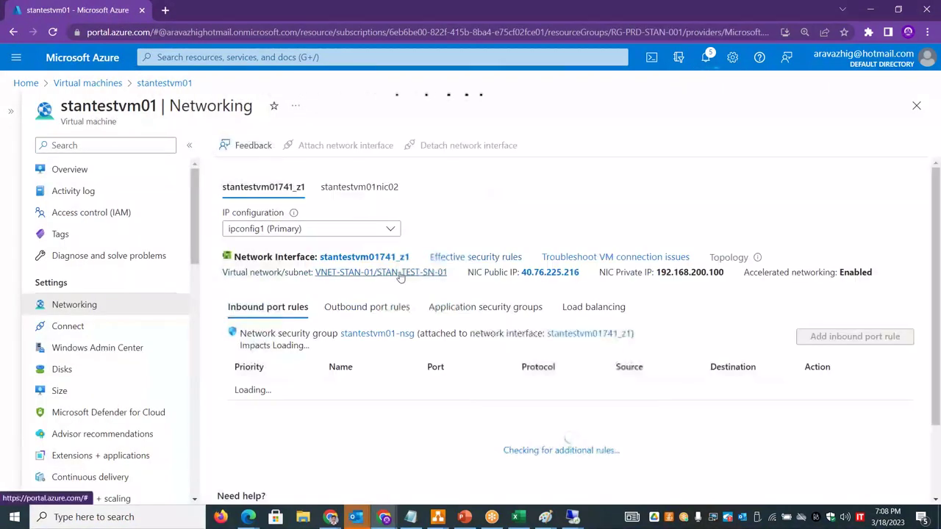
pyautogui.click(353, 258)
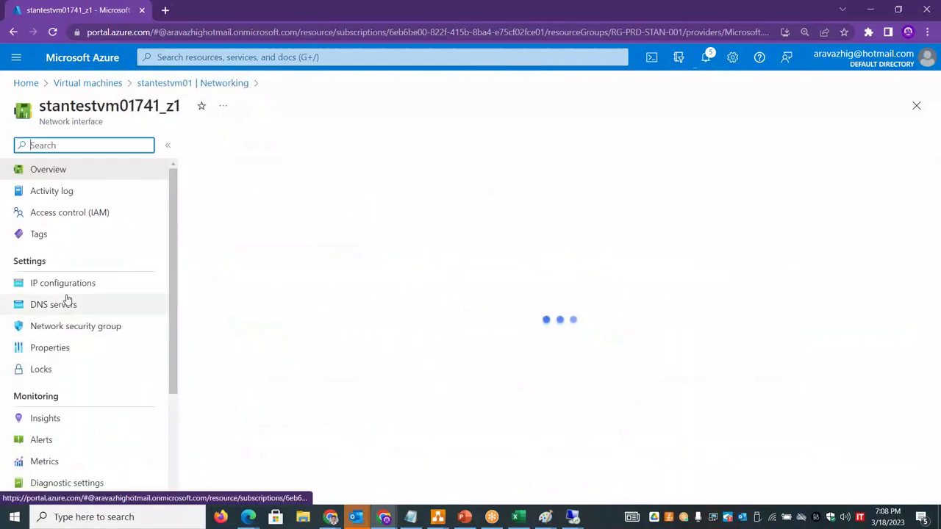
pyautogui.click(64, 287)
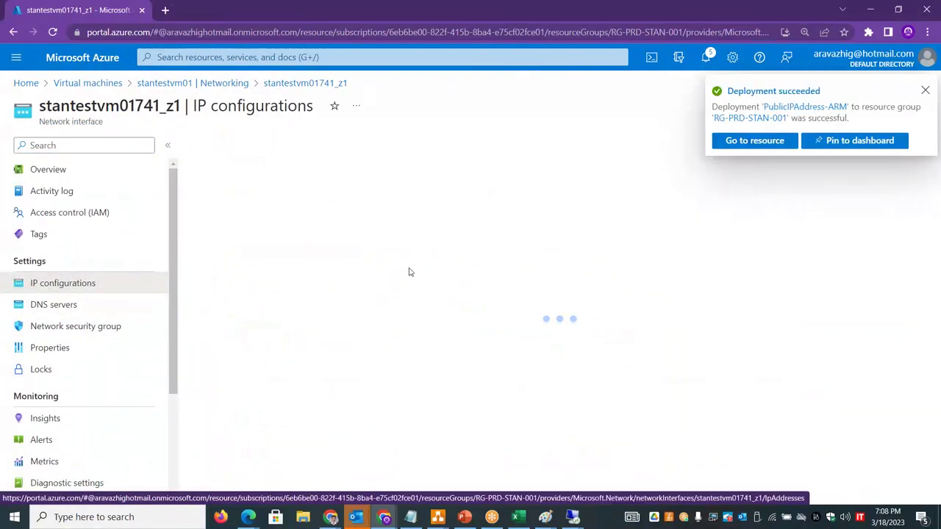
pyautogui.click(926, 91)
pyautogui.click(251, 398)
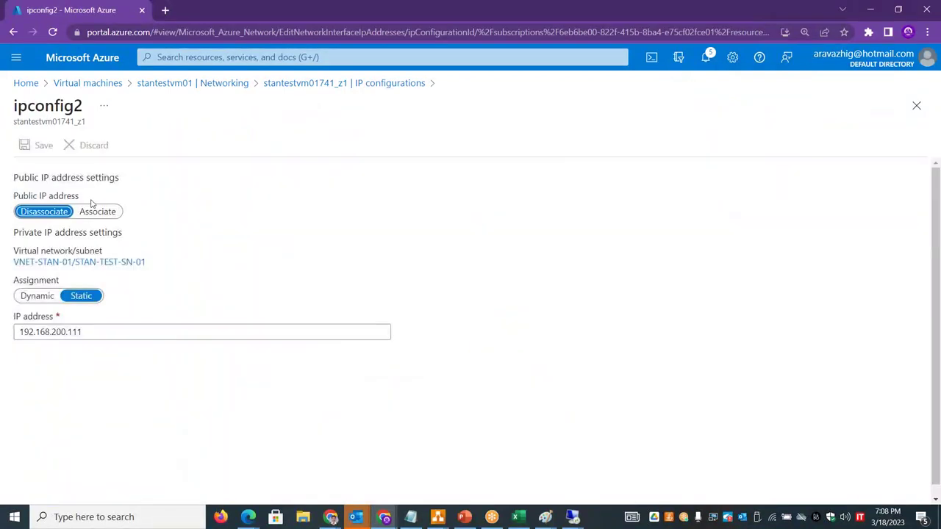
# - Associate stantestvm01nic01pip02 with ipconfig2, save, and go back to IP configurations
pyautogui.click(94, 212)
pyautogui.click(79, 247)
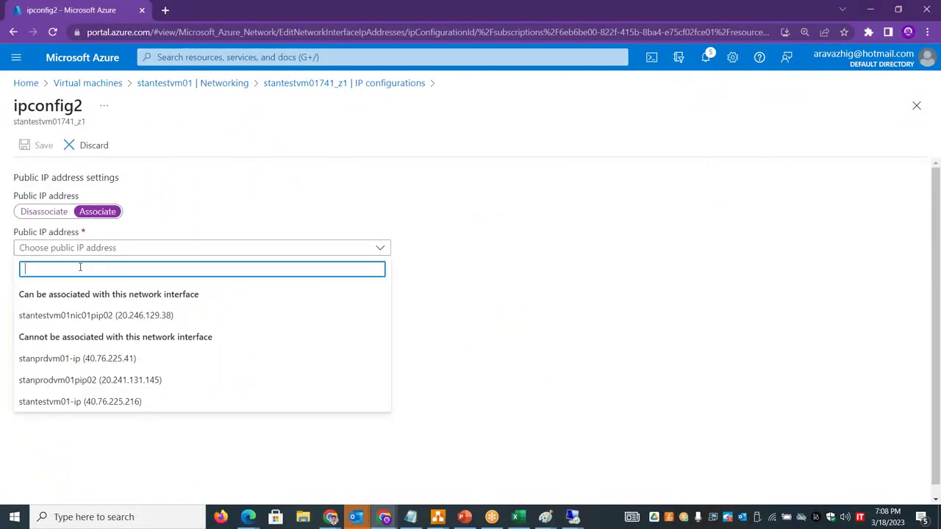
pyautogui.click(74, 321)
pyautogui.click(39, 145)
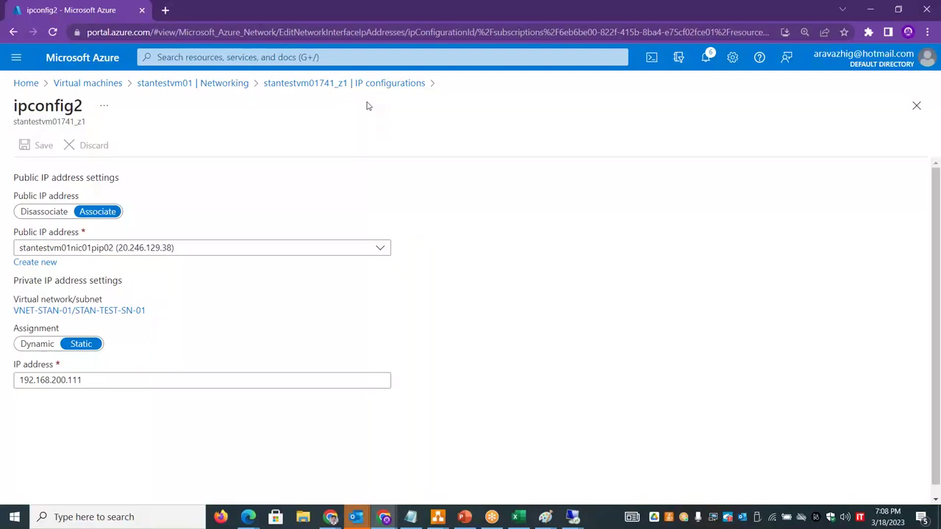
pyautogui.click(365, 85)
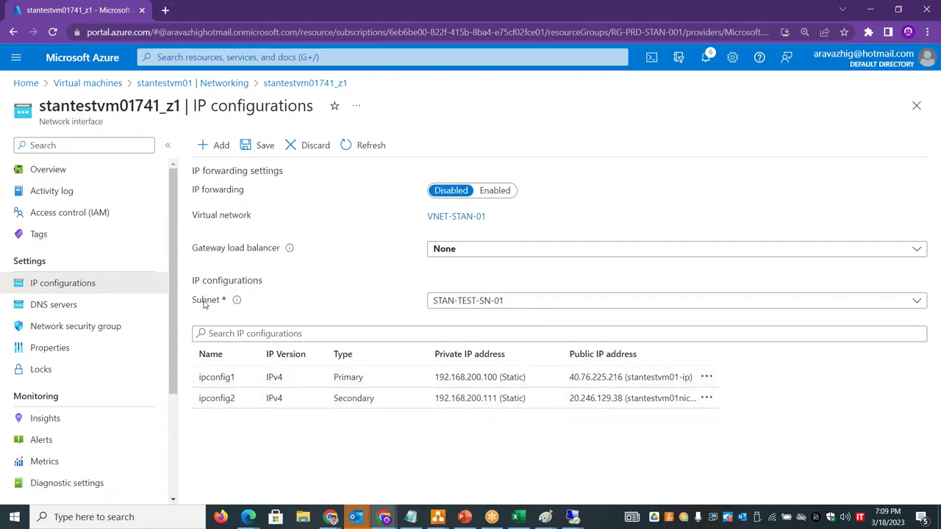
# - Review both stantestvm01 network interfaces on Networking, then go back via Virtual machines to Home
pyautogui.moveTo(180, 109); pyautogui.dragTo(41, 110)
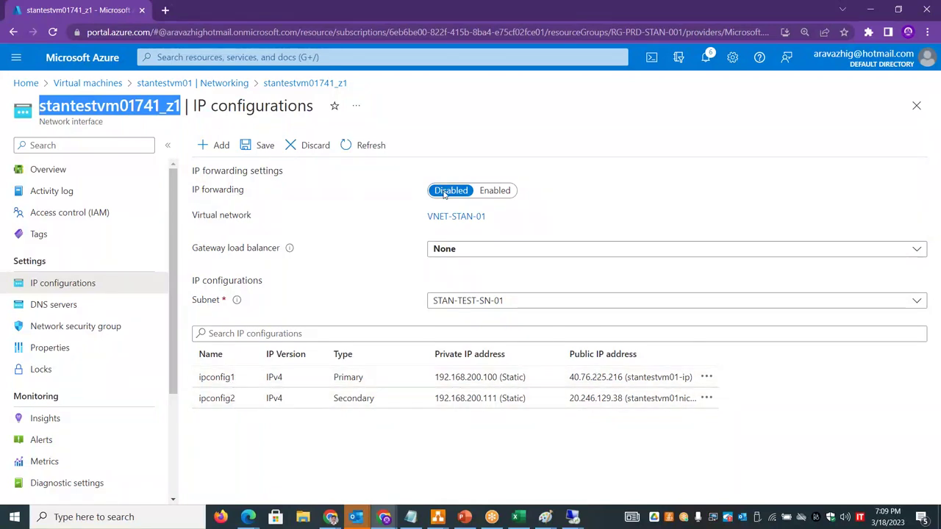
pyautogui.click(229, 84)
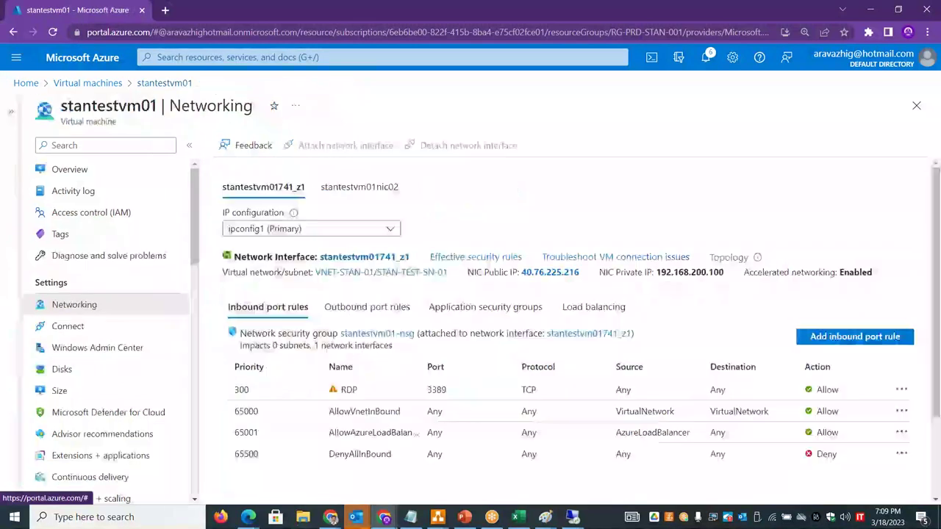
pyautogui.click(341, 188)
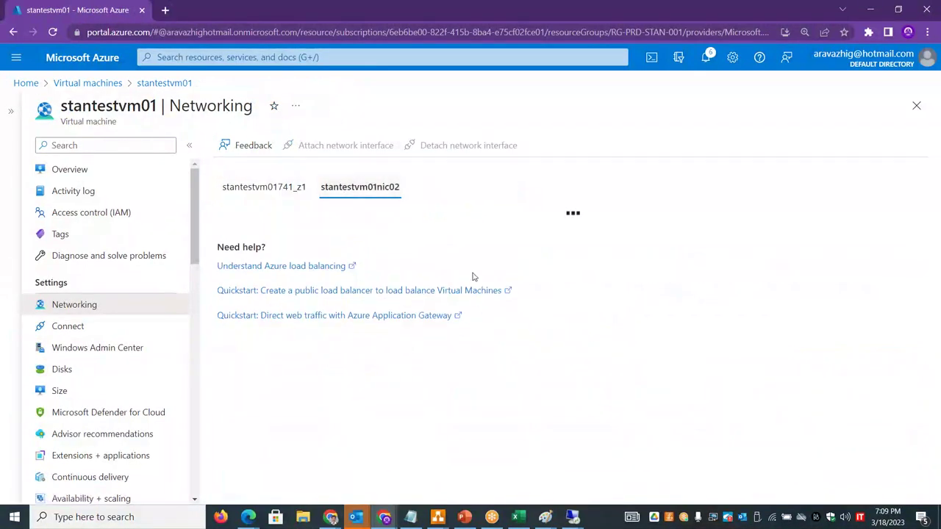
pyautogui.click(268, 189)
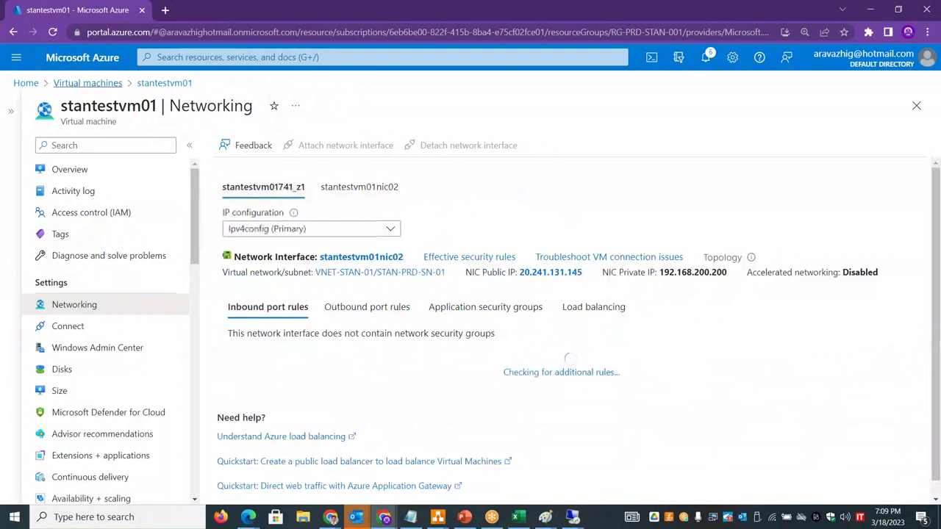
pyautogui.click(88, 83)
pyautogui.click(28, 82)
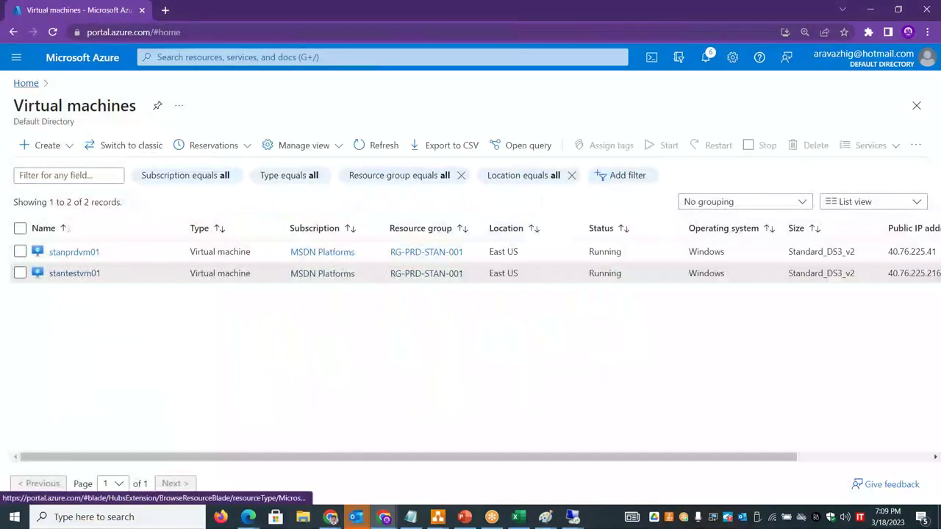
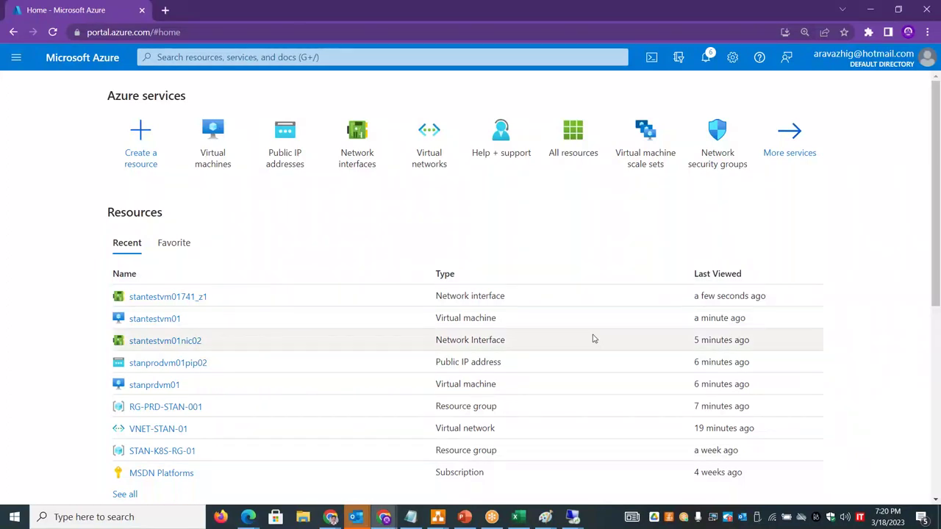
# - On Excel's VNET sheet, enter VNET in D9 and Subnet in D10, then return to the Paint diagram
pyautogui.hotkey('alt', 'Tab')
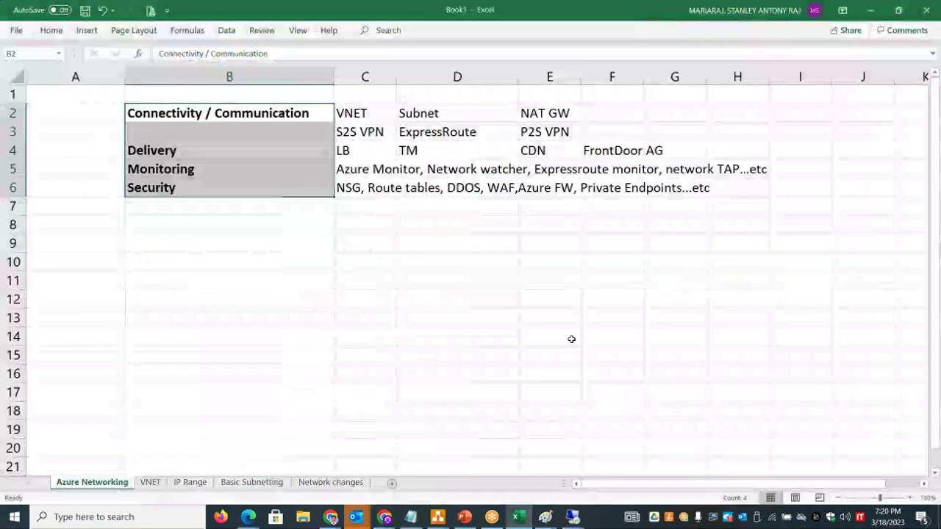
pyautogui.click(146, 485)
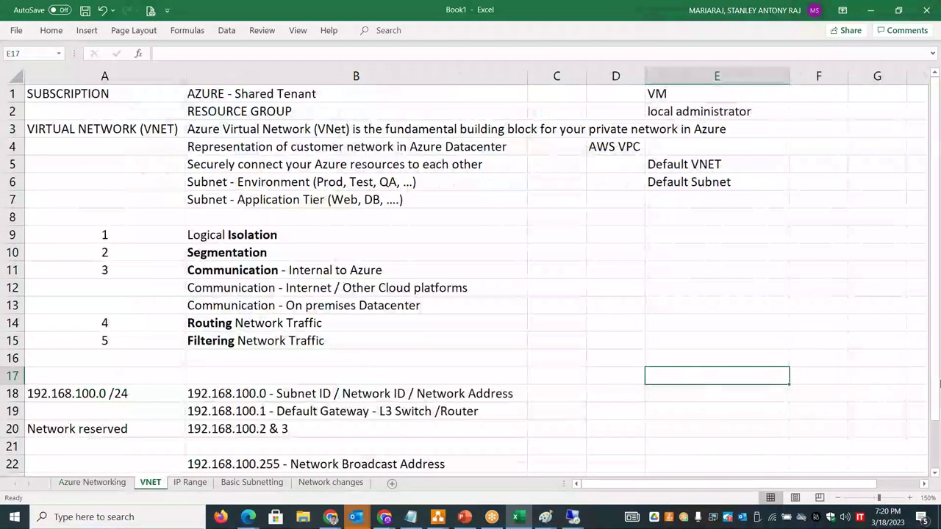
pyautogui.click(268, 234)
pyautogui.click(592, 234)
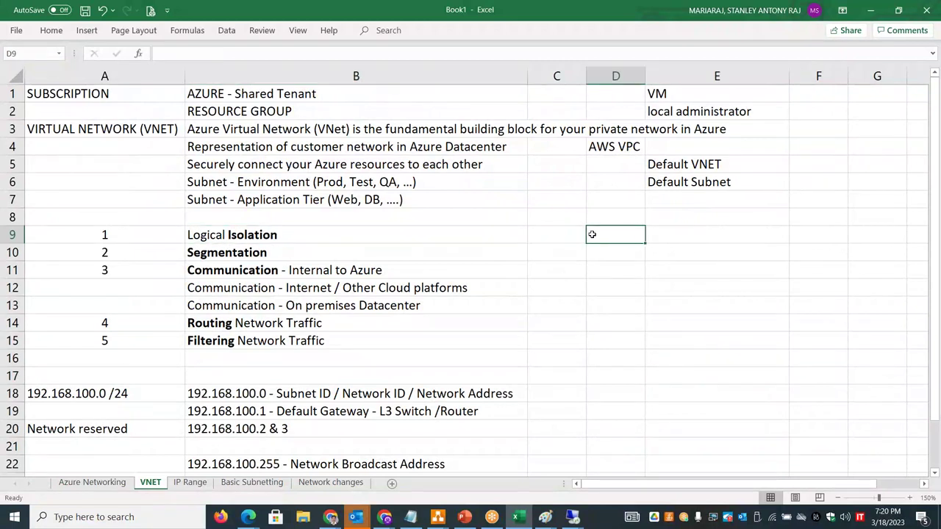
pyautogui.write('VNET')
pyautogui.press('Return')
pyautogui.write('Subnet')
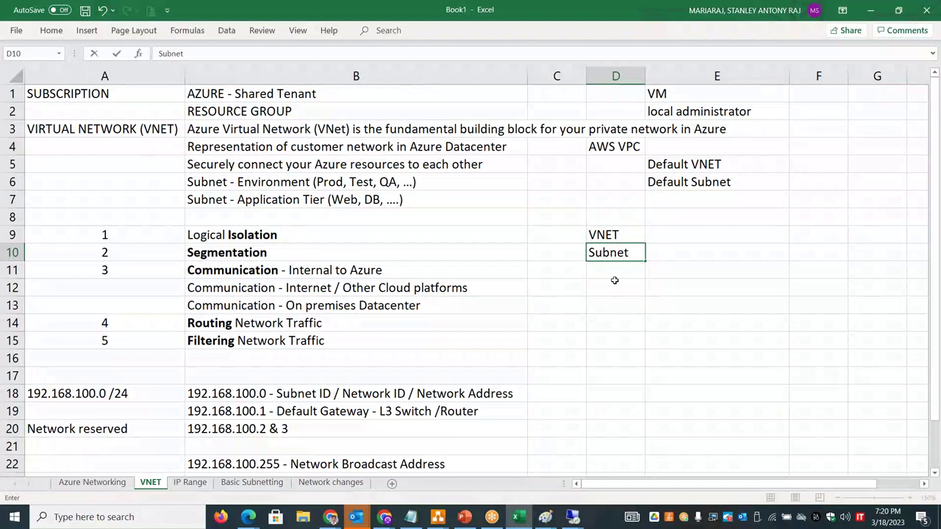
pyautogui.click(615, 274)
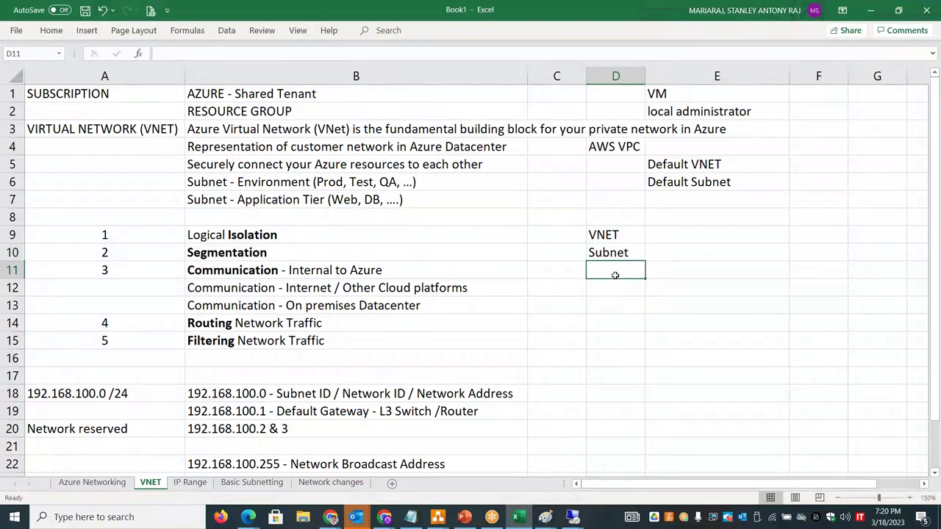
pyautogui.click(545, 517)
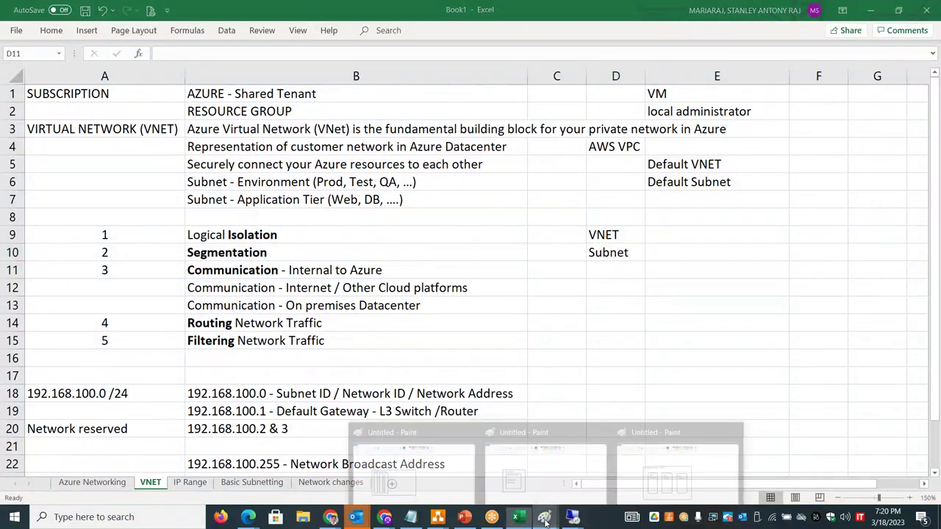
pyautogui.click(661, 464)
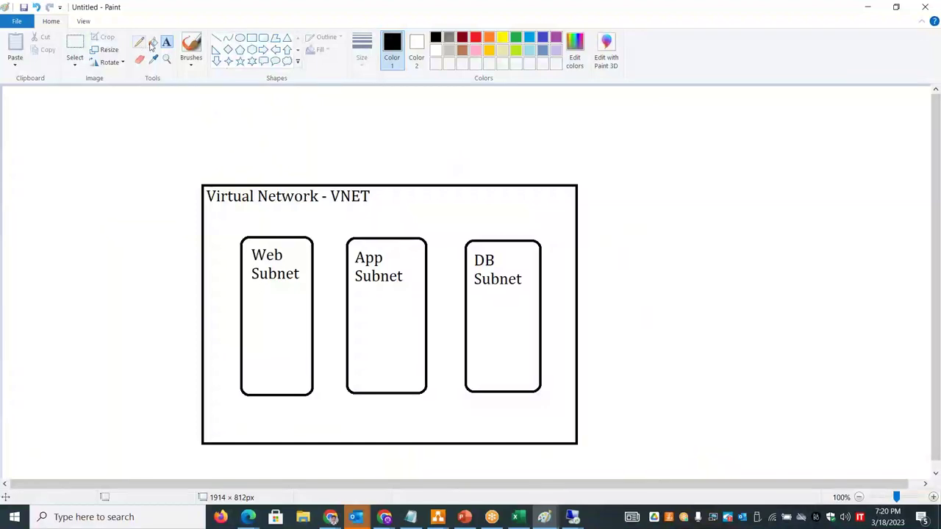
# - Move the VNET diagram to the canvas top-left and label it STAN-VNET-01
pyautogui.click(75, 46)
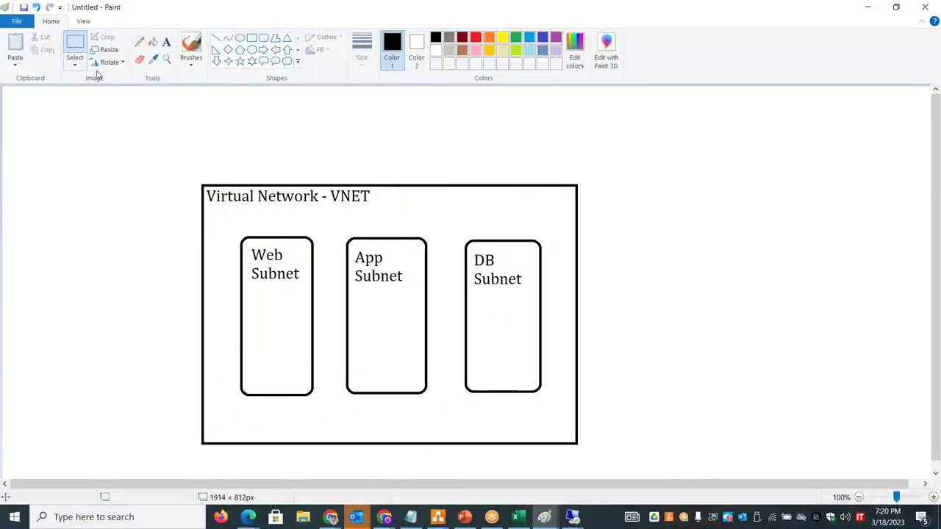
pyautogui.moveTo(195, 173); pyautogui.dragTo(586, 455)
pyautogui.moveTo(531, 410); pyautogui.dragTo(352, 350)
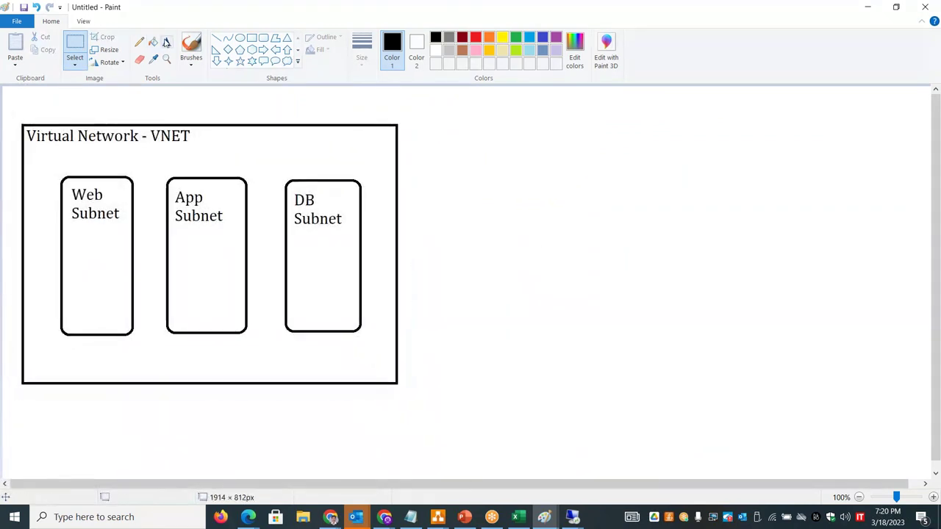
pyautogui.click(167, 42)
pyautogui.click(44, 100)
pyautogui.write('STAN-VNET-01')
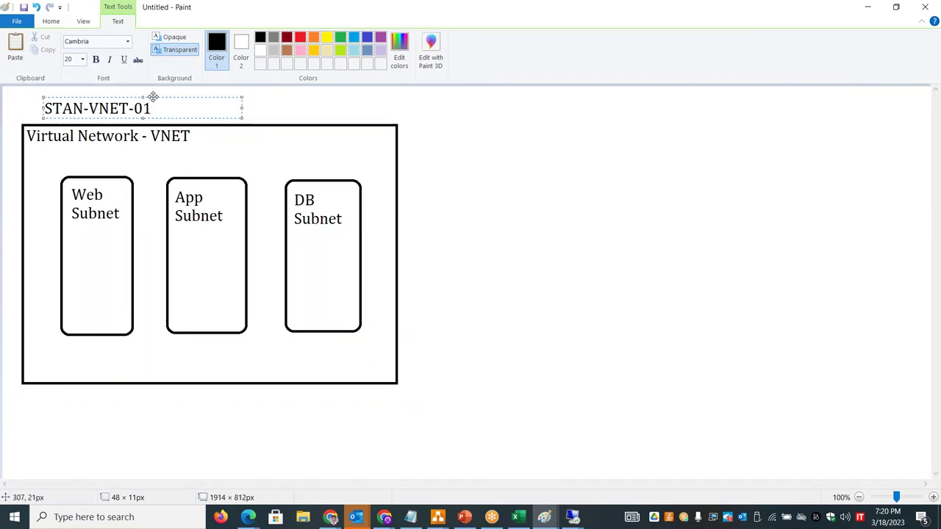
pyautogui.moveTo(151, 97); pyautogui.dragTo(134, 97)
pyautogui.click(502, 209)
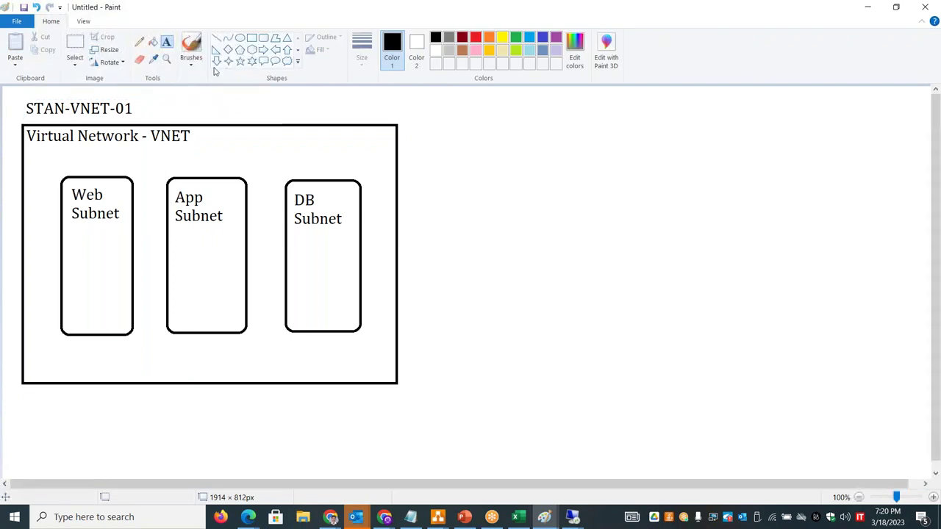
# - Draw a second large box on the right and a cloud linked by a line to the VNET box
pyautogui.click(251, 37)
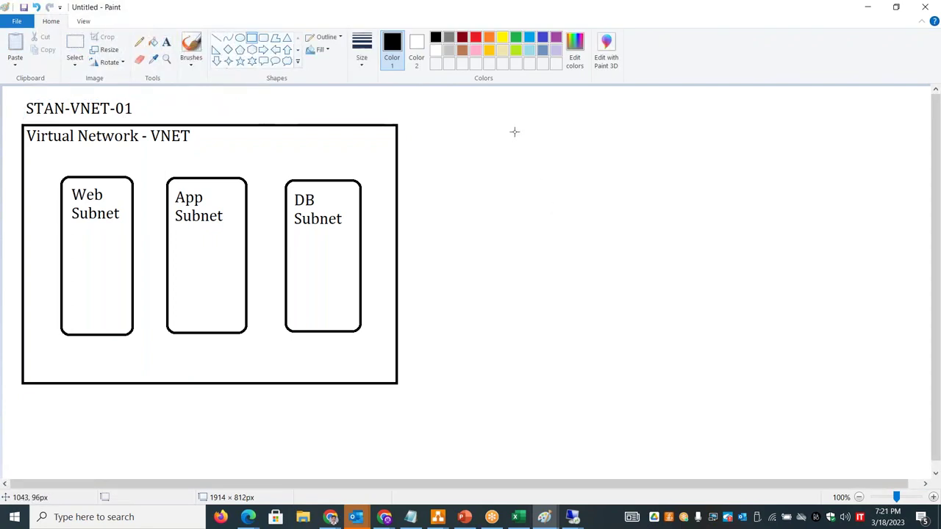
pyautogui.moveTo(574, 124); pyautogui.dragTo(906, 360)
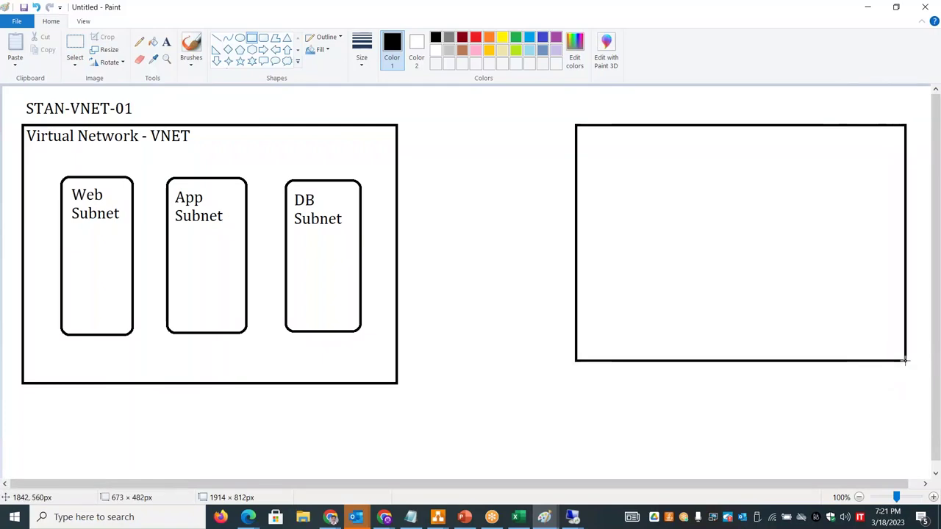
pyautogui.click(287, 61)
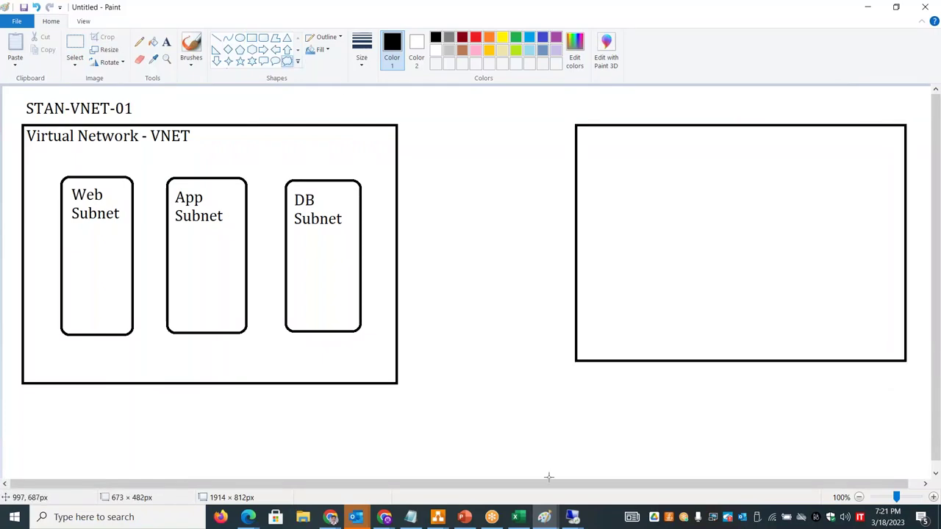
pyautogui.click(520, 401)
pyautogui.moveTo(562, 412); pyautogui.dragTo(707, 455)
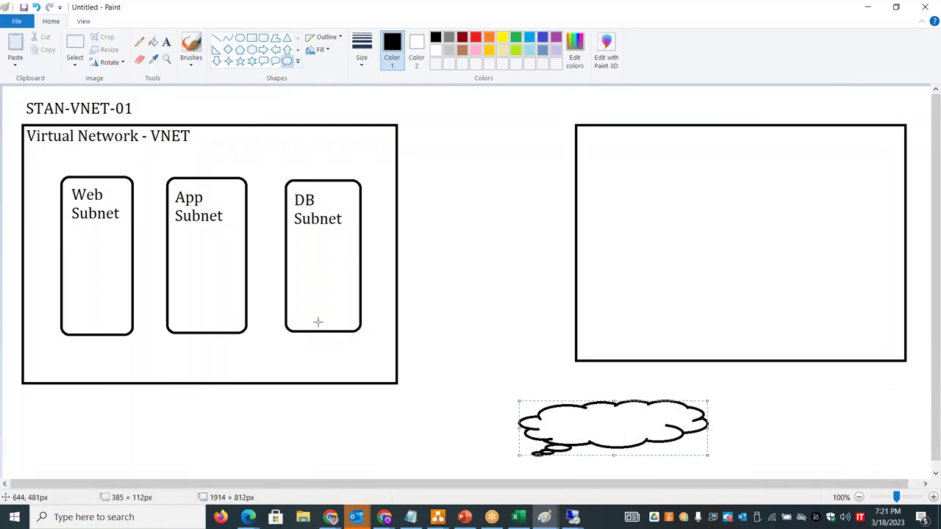
pyautogui.click(216, 37)
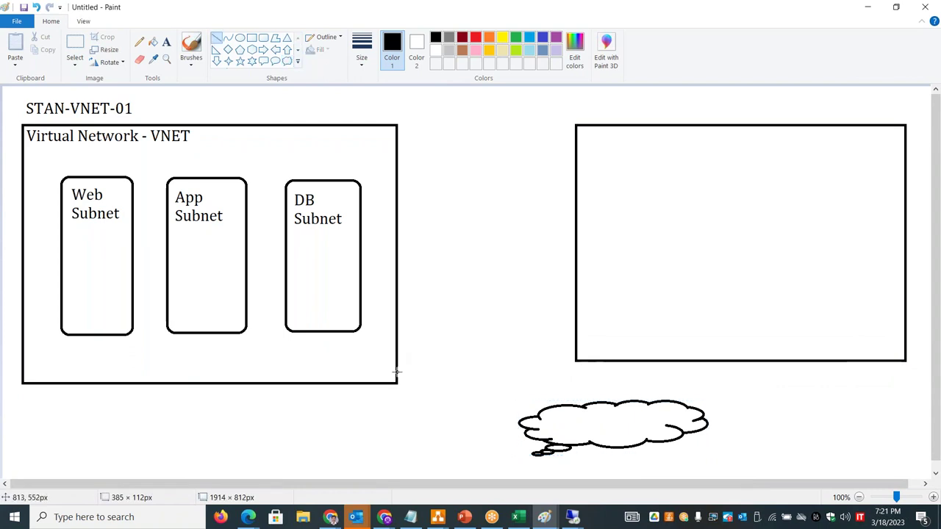
pyautogui.moveTo(396, 383); pyautogui.dragTo(535, 455)
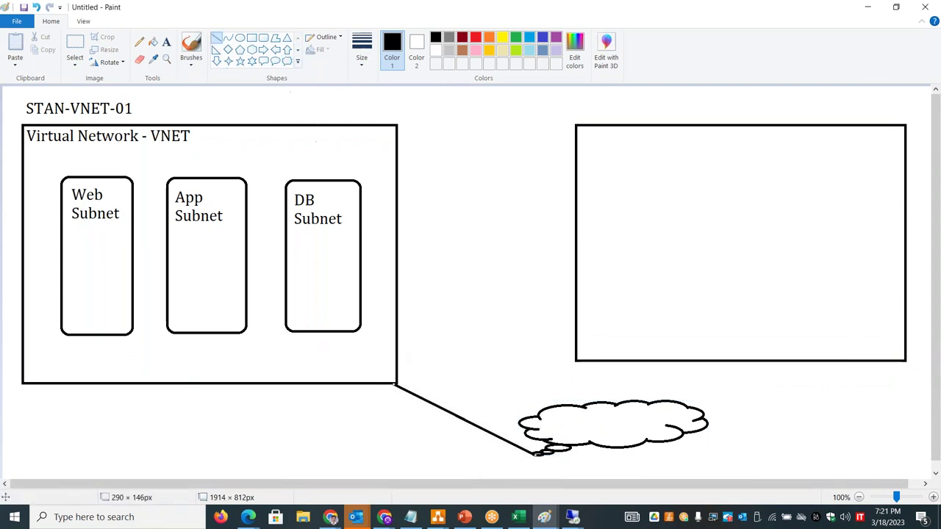
pyautogui.click(166, 42)
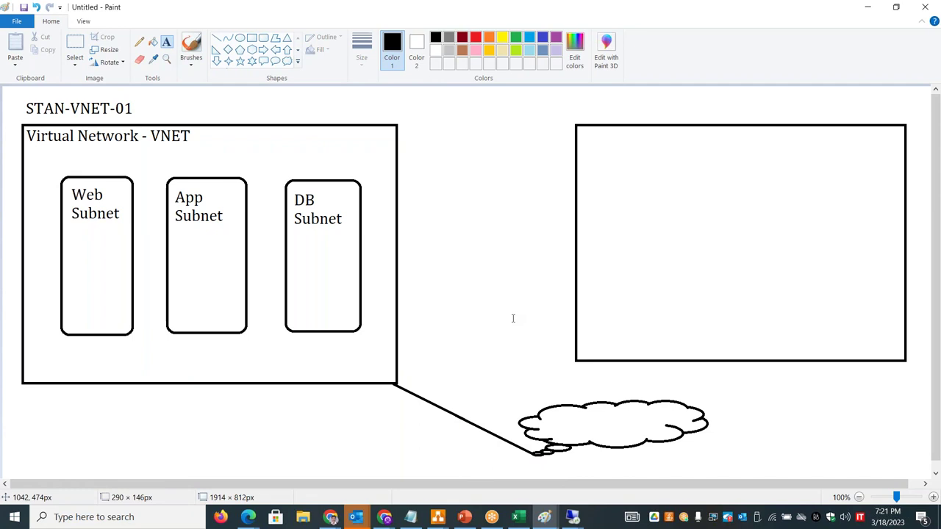
pyautogui.moveTo(557, 413); pyautogui.dragTo(589, 427)
# - Label the cloud INTERNET and the right-hand box ANTO-VNET-01
pyautogui.write('INTERNET')
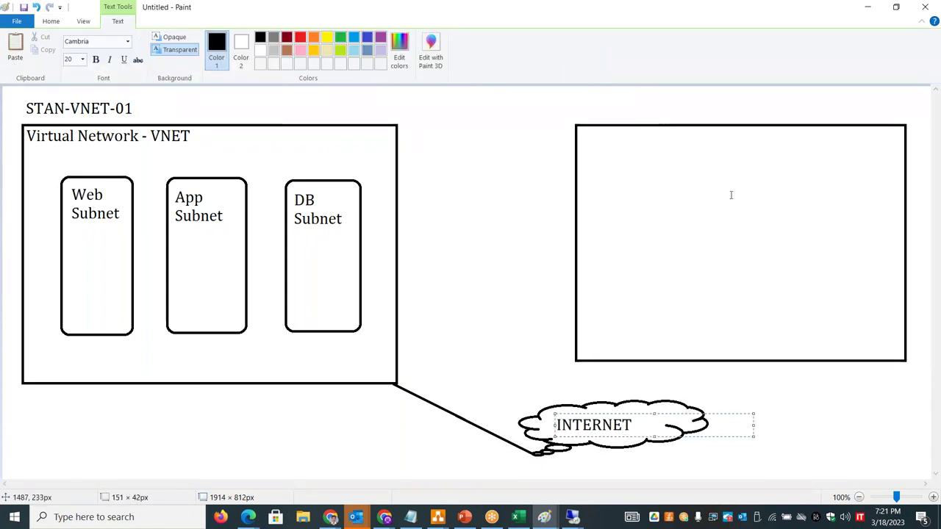
pyautogui.click(580, 107)
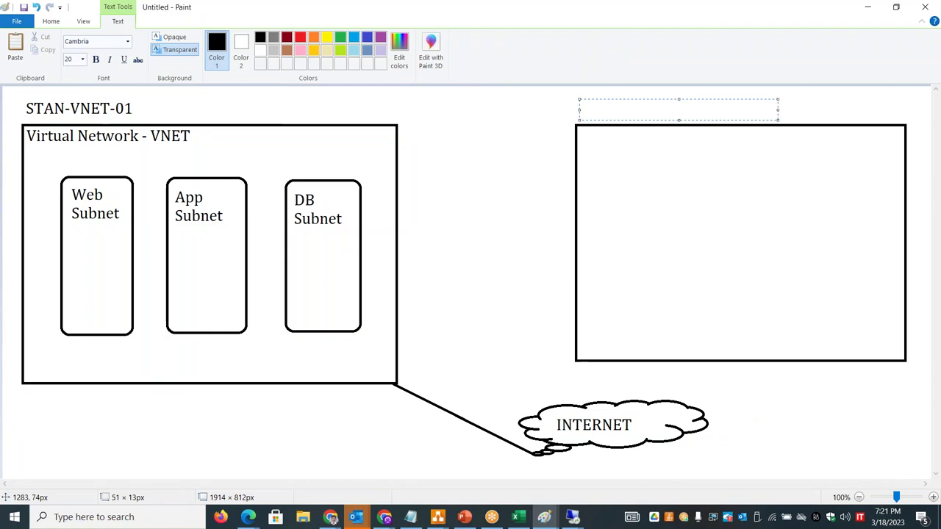
pyautogui.write('ANTO-VNET-01')
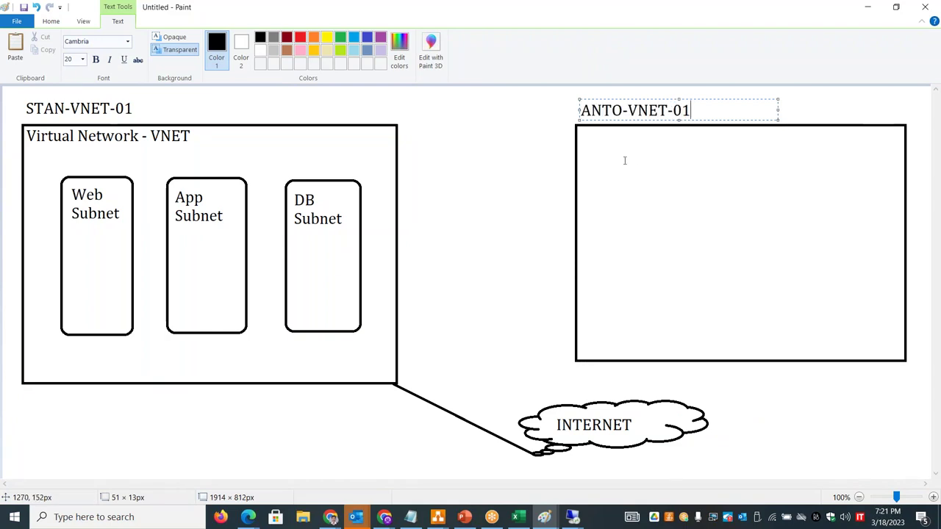
pyautogui.click(625, 160)
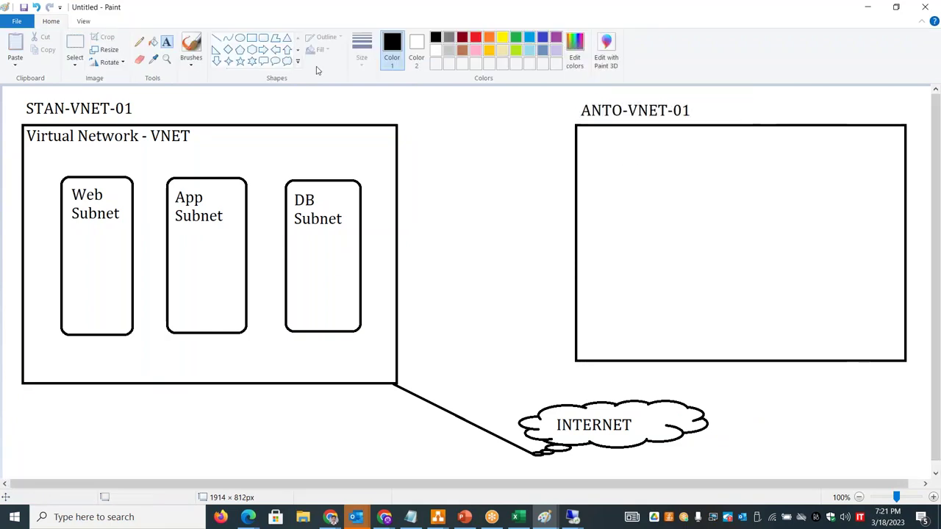
# - Draw two rounded-rectangle subnet boxes inside ANTO-VNET-01
pyautogui.click(263, 39)
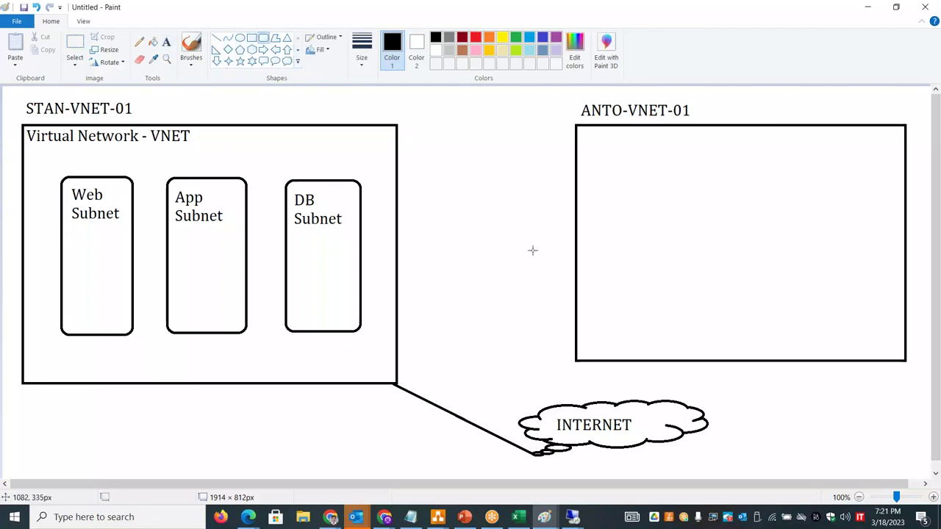
pyautogui.moveTo(610, 177)
pyautogui.mouseDown()
pyautogui.moveTo(633, 319)
pyautogui.moveTo(675, 322)
pyautogui.mouseUp()
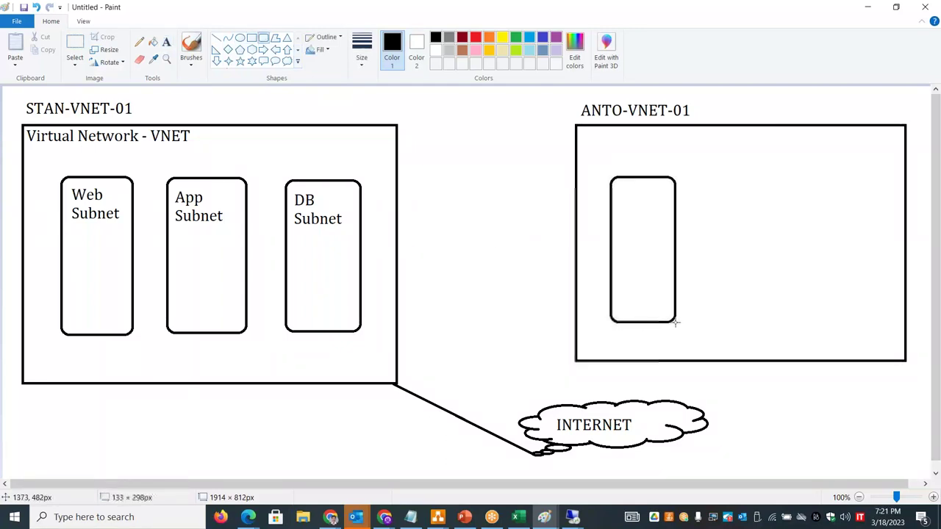
pyautogui.moveTo(713, 177)
pyautogui.mouseDown()
pyautogui.moveTo(758, 311)
pyautogui.moveTo(778, 323)
pyautogui.mouseUp()
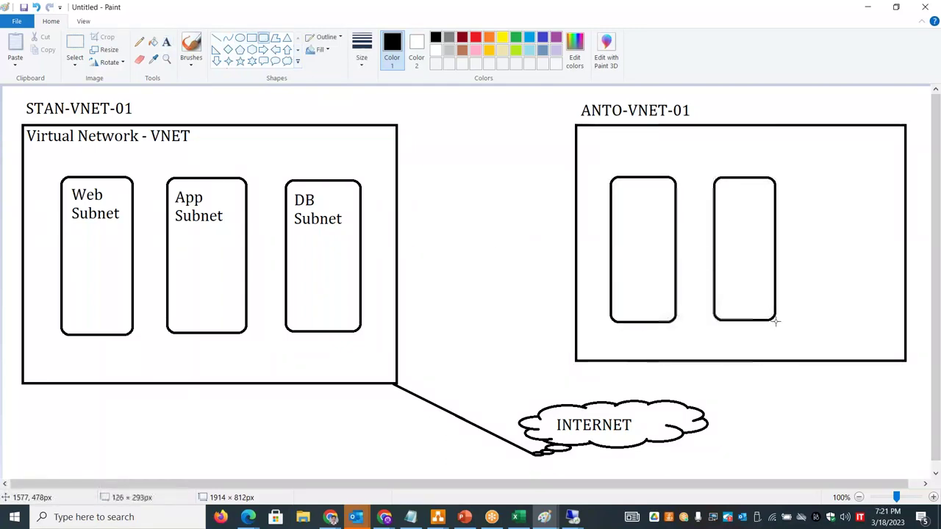
pyautogui.click(537, 205)
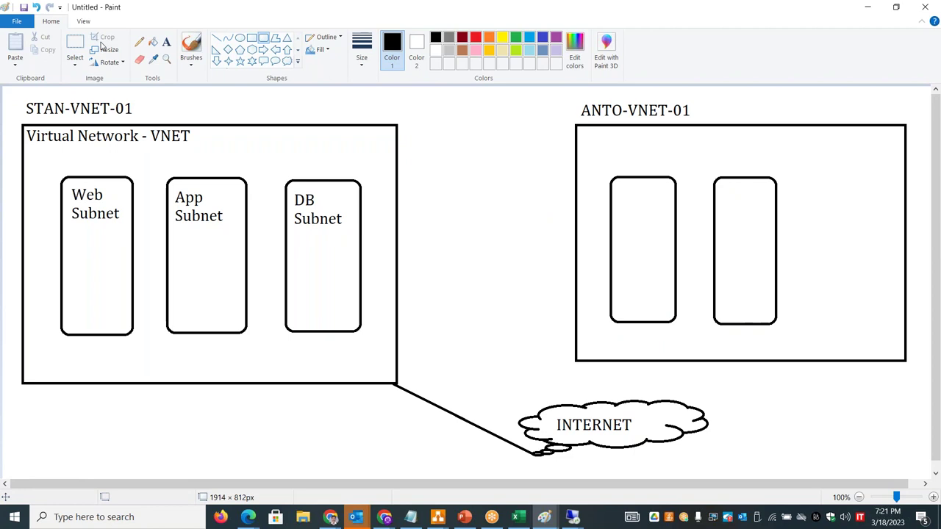
# - Move the Web, App and DB Subnet labels into ANTO-VNET-01 and box the DB Subnet
pyautogui.click(75, 44)
pyautogui.moveTo(70, 189)
pyautogui.mouseDown()
pyautogui.moveTo(123, 224)
pyautogui.moveTo(479, 198)
pyautogui.moveTo(654, 217)
pyautogui.mouseUp()
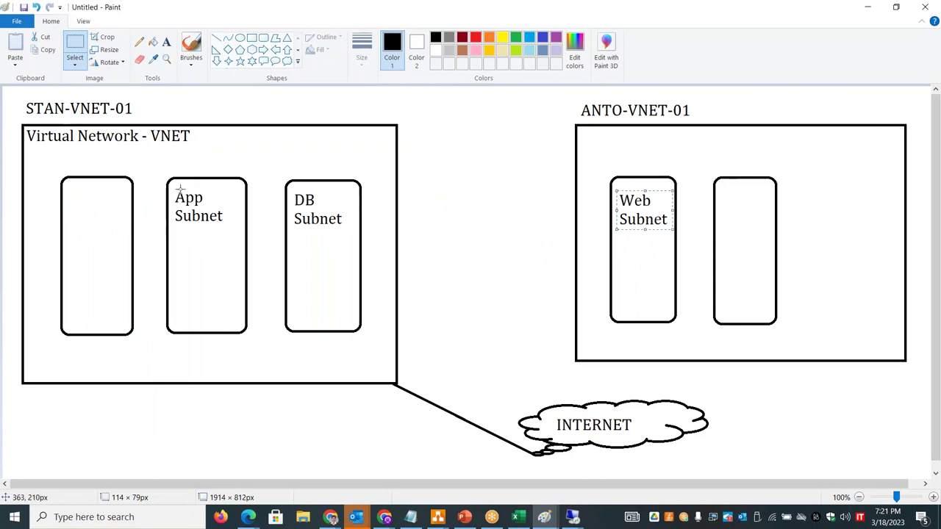
pyautogui.moveTo(174, 188); pyautogui.dragTo(753, 214)
pyautogui.moveTo(292, 193); pyautogui.dragTo(845, 209)
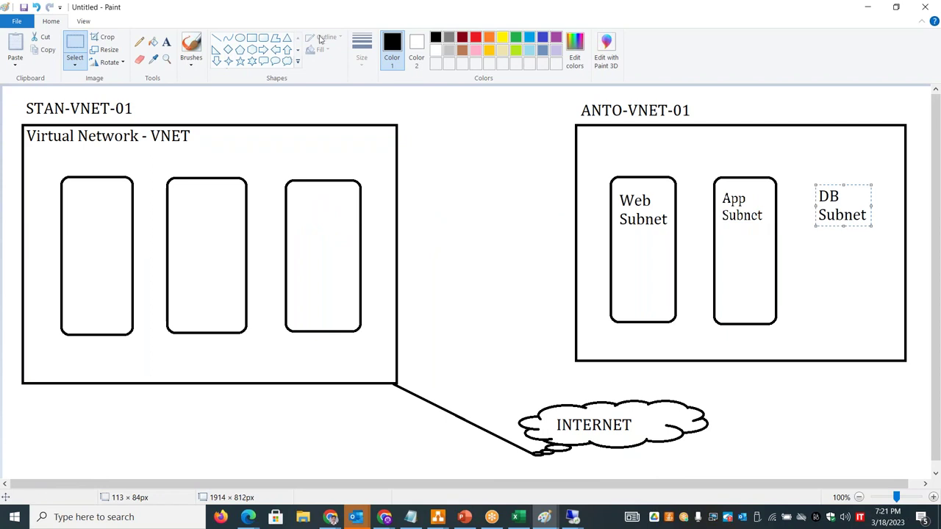
pyautogui.click(263, 38)
pyautogui.moveTo(805, 172); pyautogui.dragTo(879, 325)
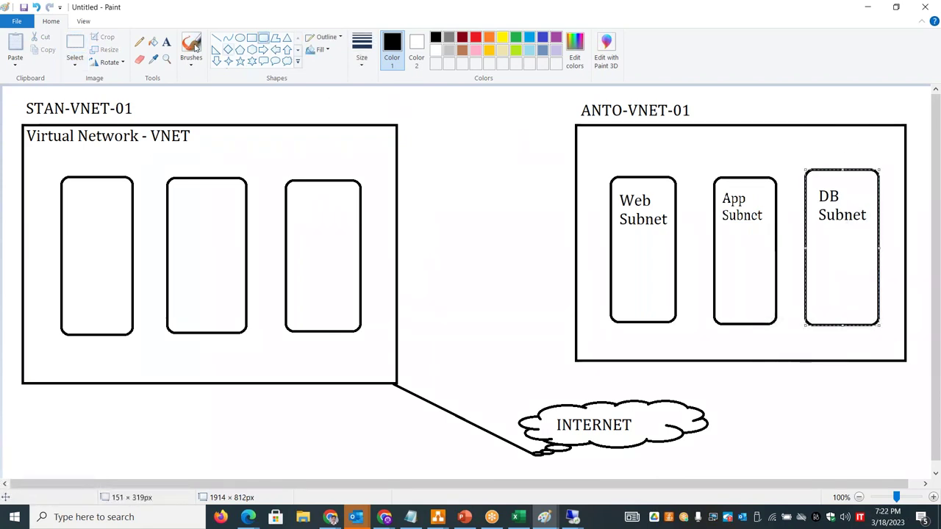
# - Label the third and middle STAN-VNET-01 subnet boxes TEST Subnet and Dev Subnet
pyautogui.click(166, 42)
pyautogui.click(294, 183)
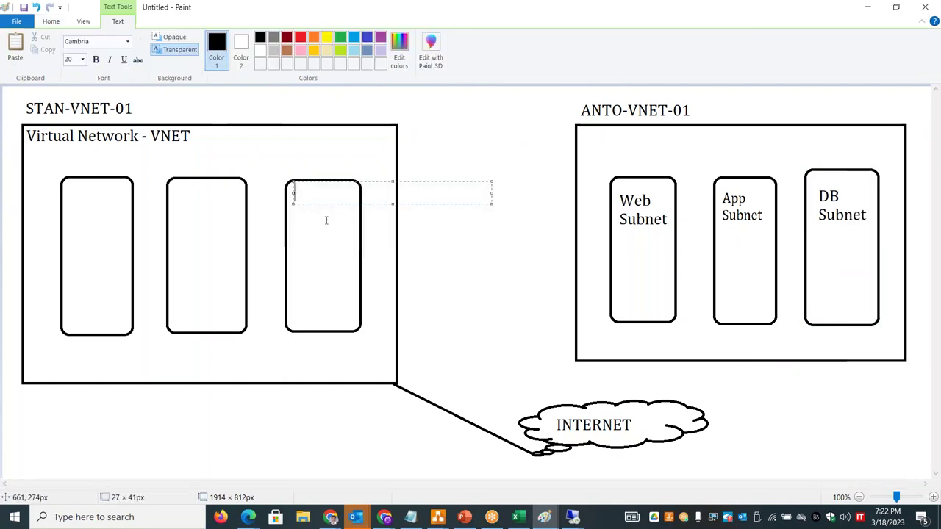
pyautogui.write('TEST')
pyautogui.press('Return')
pyautogui.write('Subnet')
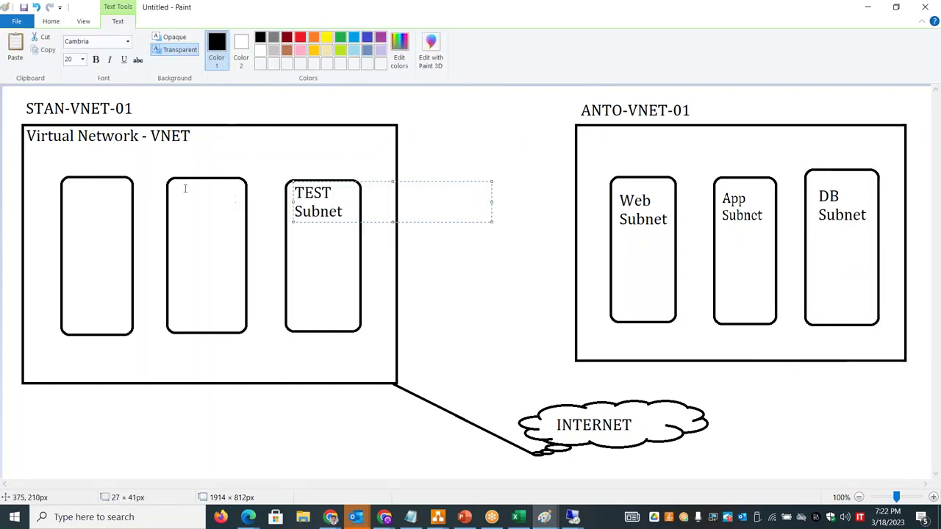
pyautogui.click(173, 186)
pyautogui.write('Prod')
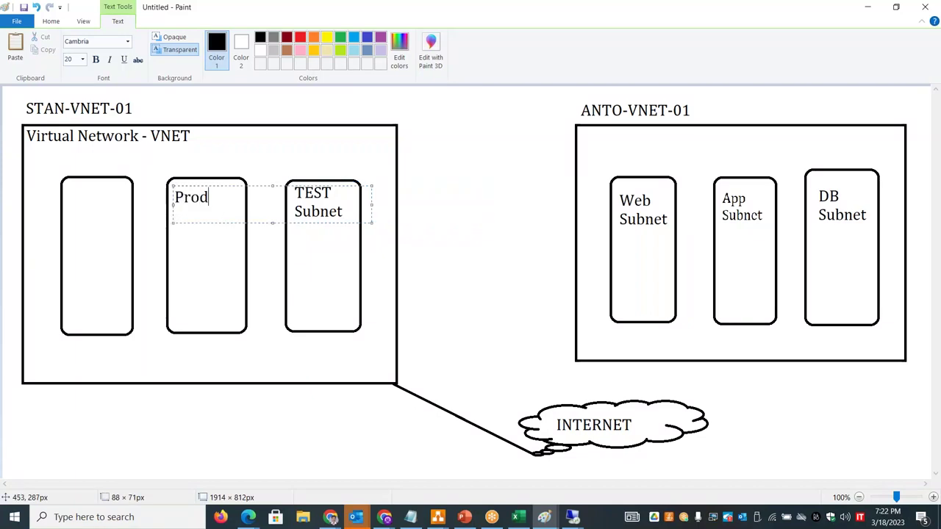
pyautogui.press('BackSpace')
pyautogui.press('BackSpace')
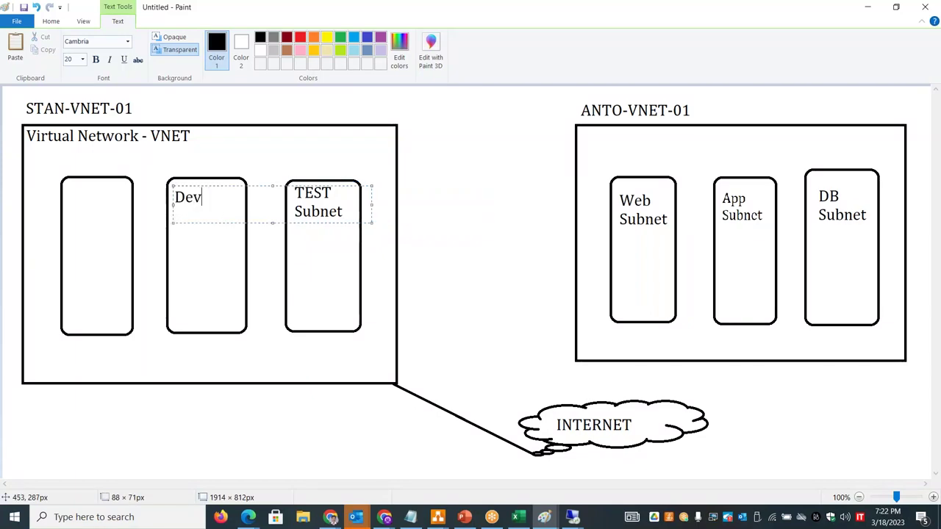
pyautogui.write('Subnet')
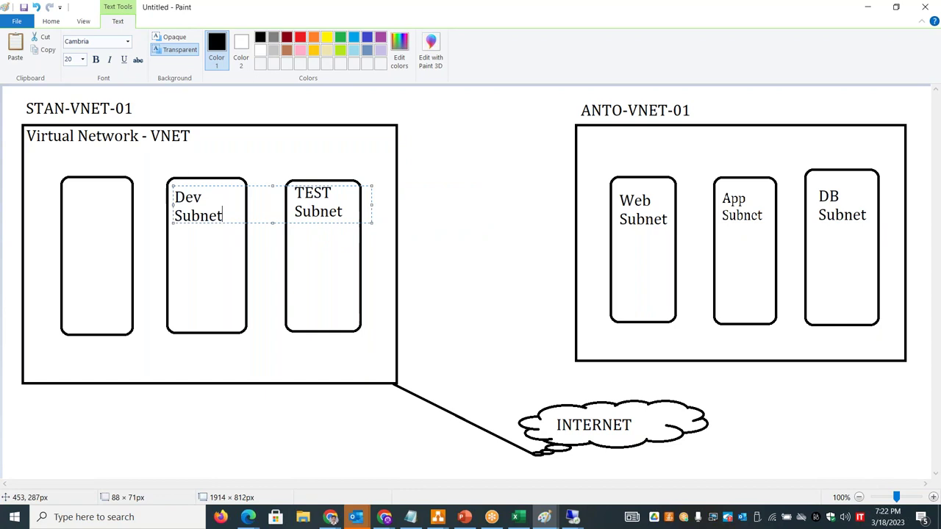
# - Label the first subnet box Prod Subnet
pyautogui.moveTo(64, 186); pyautogui.dragTo(94, 210)
pyautogui.write('Prod')
pyautogui.press('Return')
pyautogui.write('Subnet')
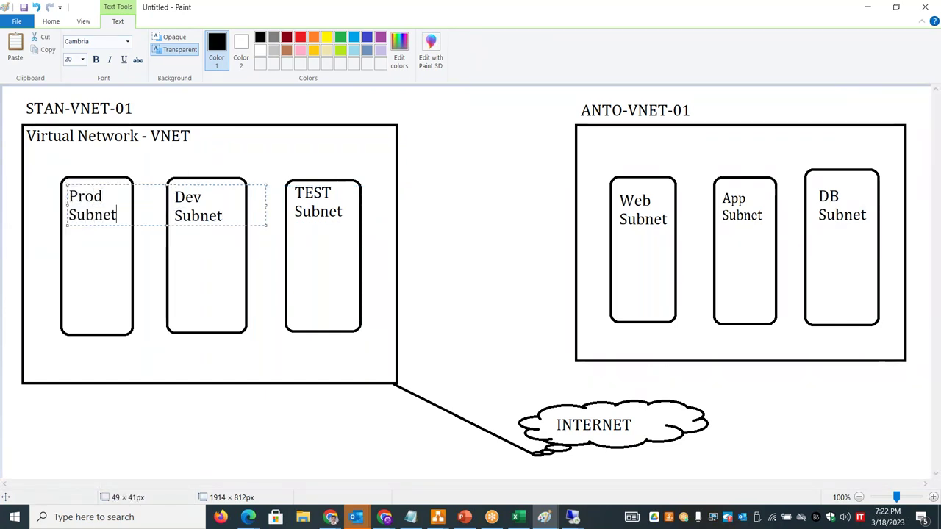
pyautogui.click(451, 203)
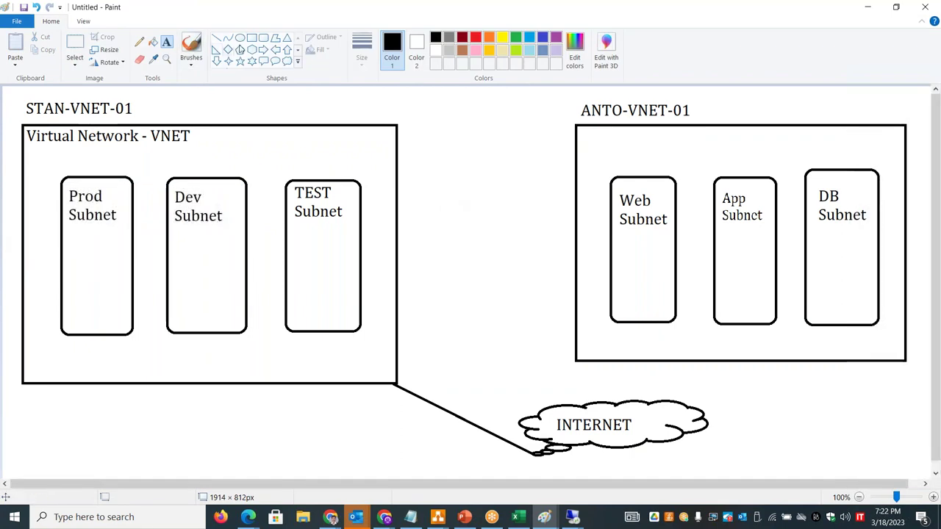
# - Add small VM boxes labelled VM1 in TEST Subnet and PVM1 in Prod Subnet
pyautogui.click(264, 37)
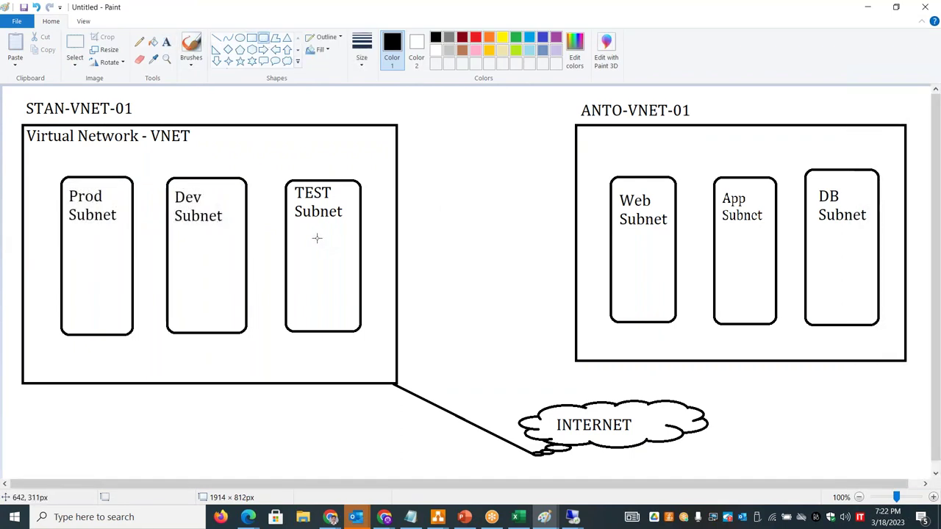
pyautogui.moveTo(298, 226); pyautogui.dragTo(339, 261)
pyautogui.moveTo(79, 227); pyautogui.dragTo(122, 262)
pyautogui.click(167, 42)
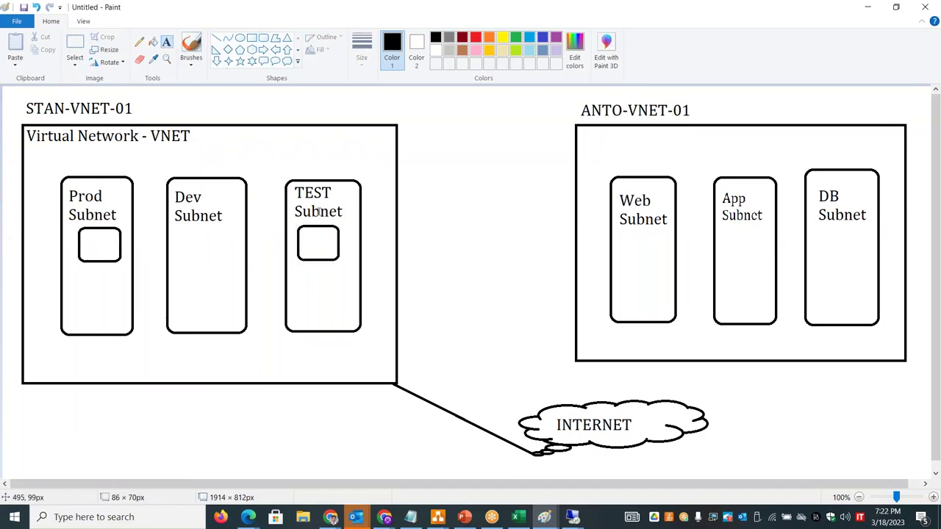
pyautogui.click(304, 236)
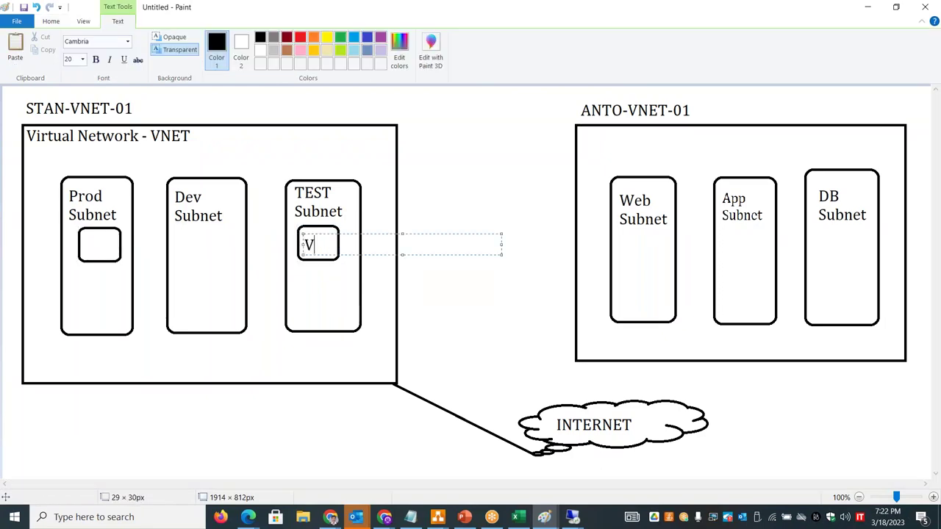
pyautogui.click(85, 240)
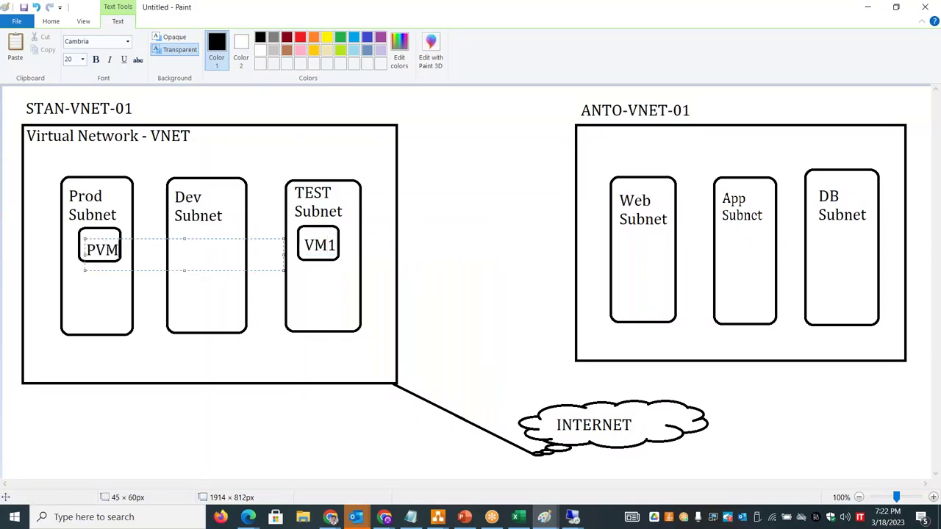
pyautogui.moveTo(161, 240); pyautogui.dragTo(151, 258)
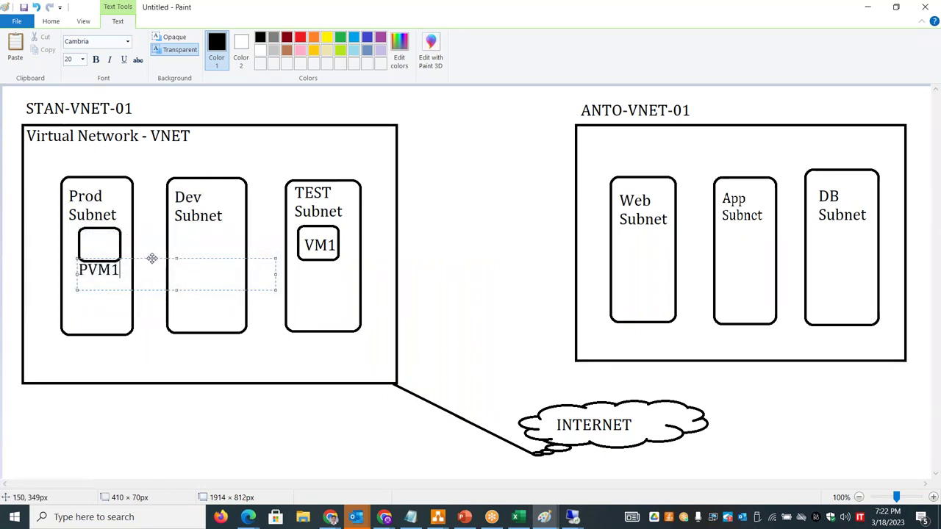
pyautogui.click(433, 273)
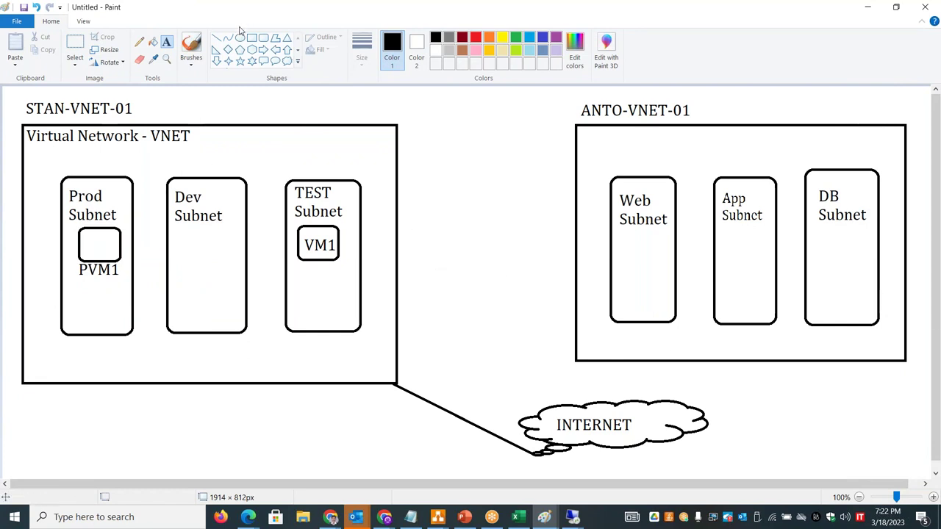
# - Draw a line connecting PVM1 to VM1, then switch to Excel
pyautogui.click(218, 39)
pyautogui.moveTo(125, 242); pyautogui.dragTo(299, 245)
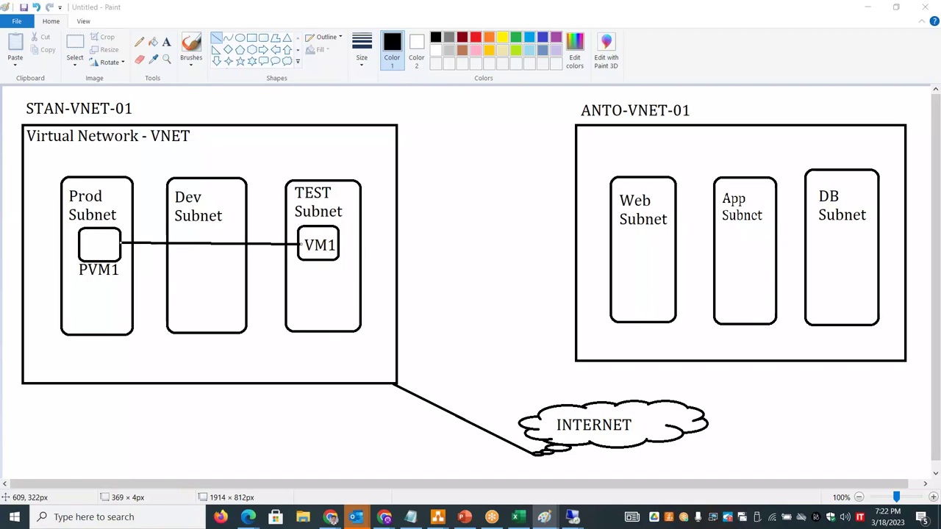
pyautogui.hotkey('alt', 'Tab')
# - Enter 'Route Table - Local RT' in D14 beside Routing Network Traffic
pyautogui.click(604, 324)
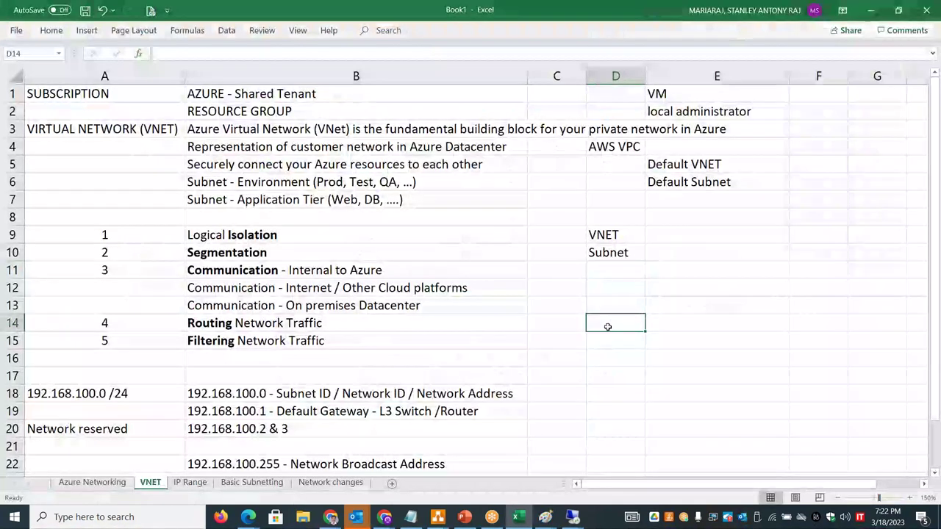
pyautogui.write('Route Table')
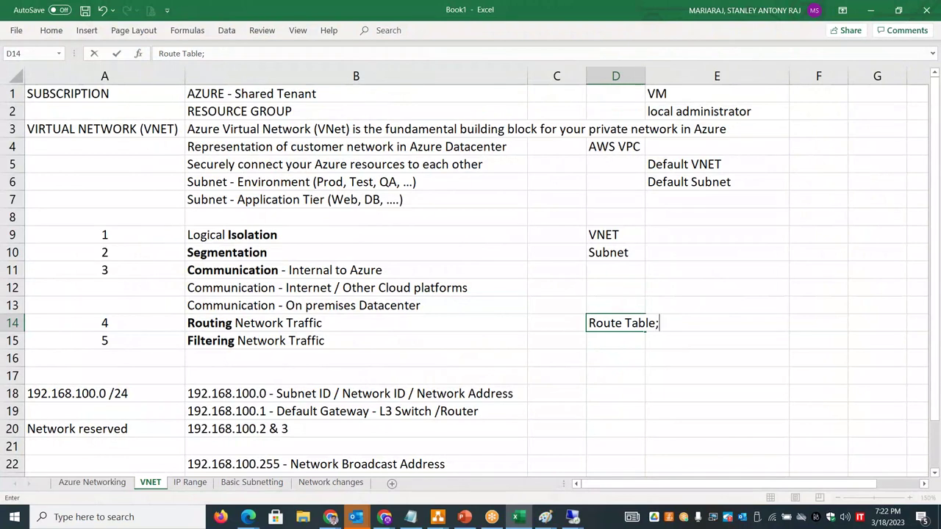
pyautogui.write(' - Local RT')
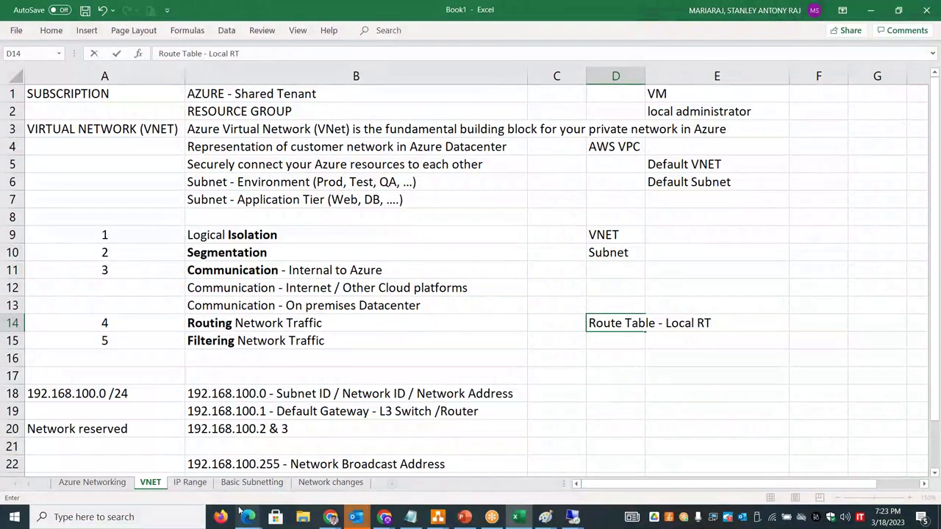
# - On Network changes B7, note that VMs in the same virtual network connect using default local route
pyautogui.click(317, 484)
pyautogui.click(140, 182)
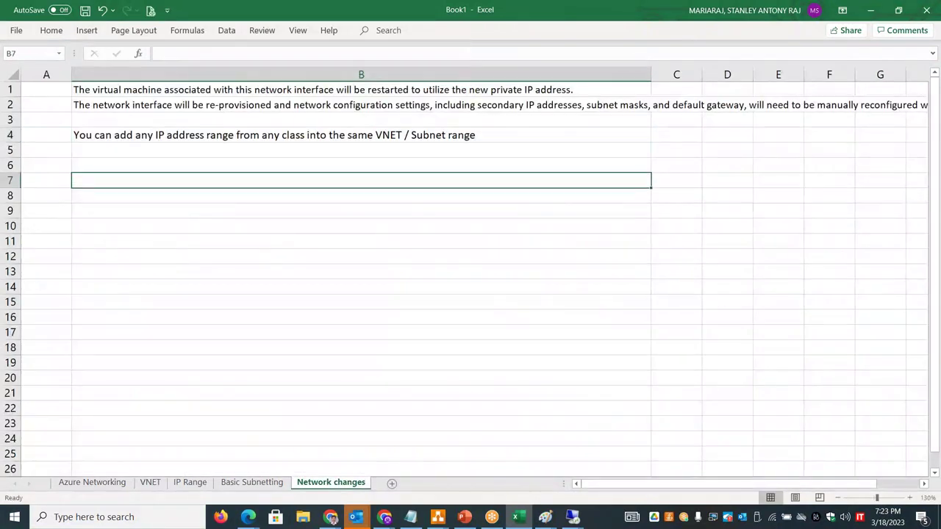
pyautogui.write("VM's within the sam")
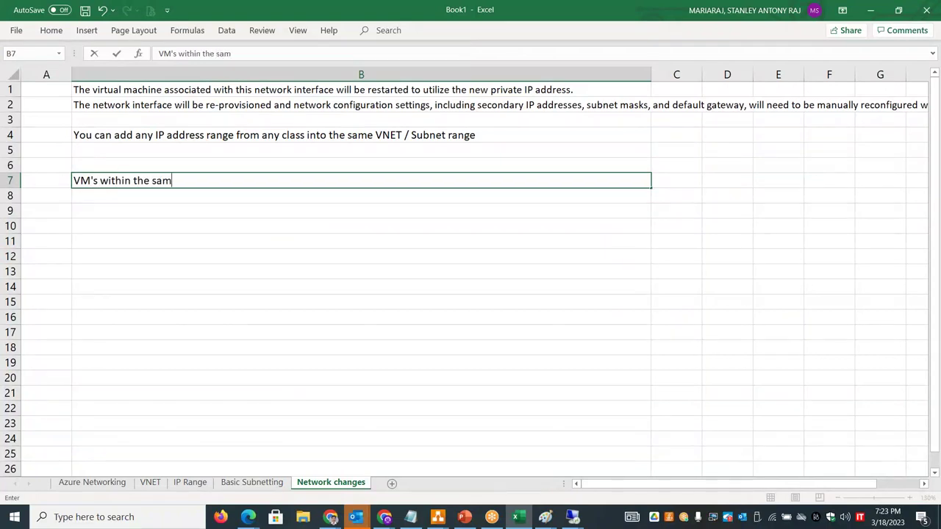
pyautogui.write('e Virtual network will conn')
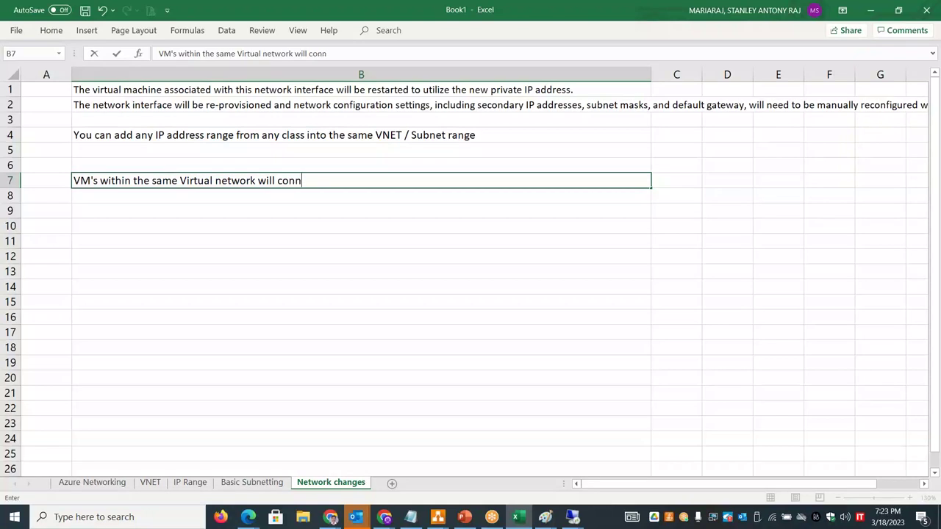
pyautogui.write('ect with each other by def')
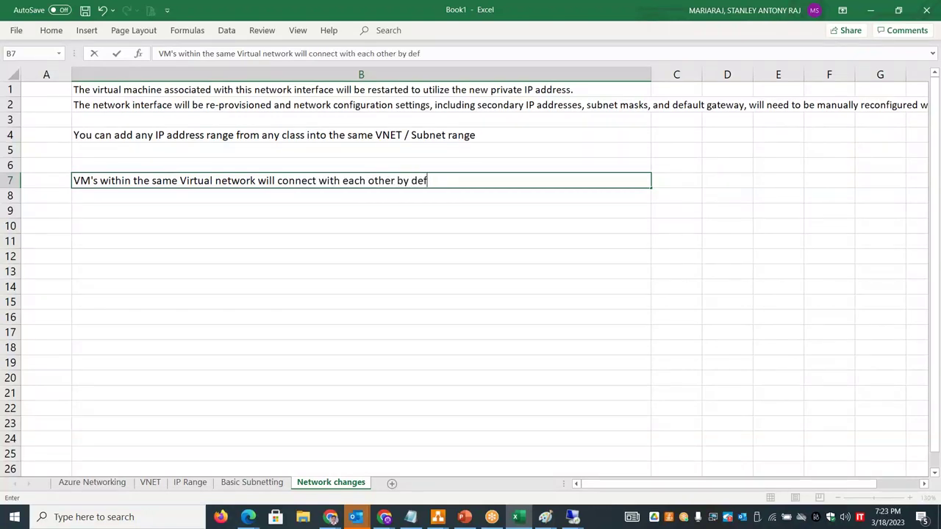
pyautogui.press('BackSpace')
pyautogui.write('ng default local route (')
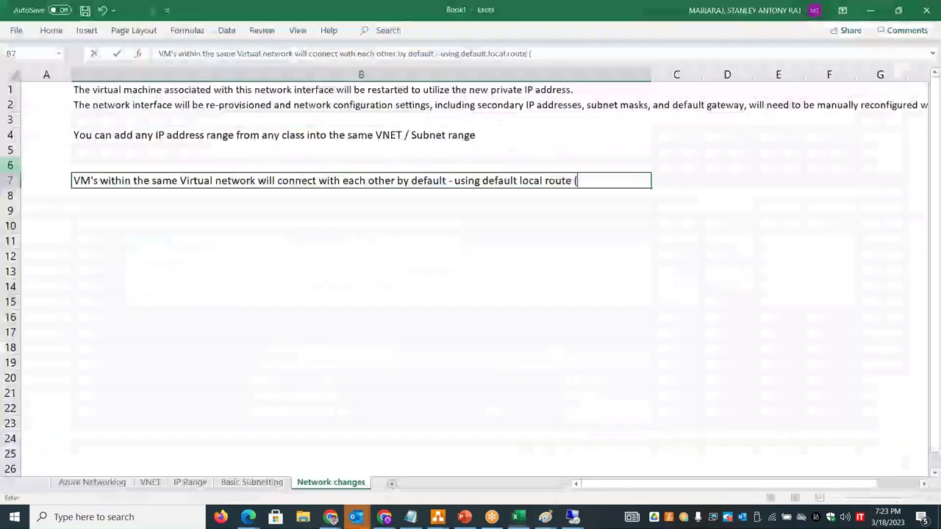
# - Paste 192.168.200.0/24 from Basic Subnetting B1 into the B7 note, then bring up the remote desktop
pyautogui.click(151, 483)
pyautogui.click(252, 483)
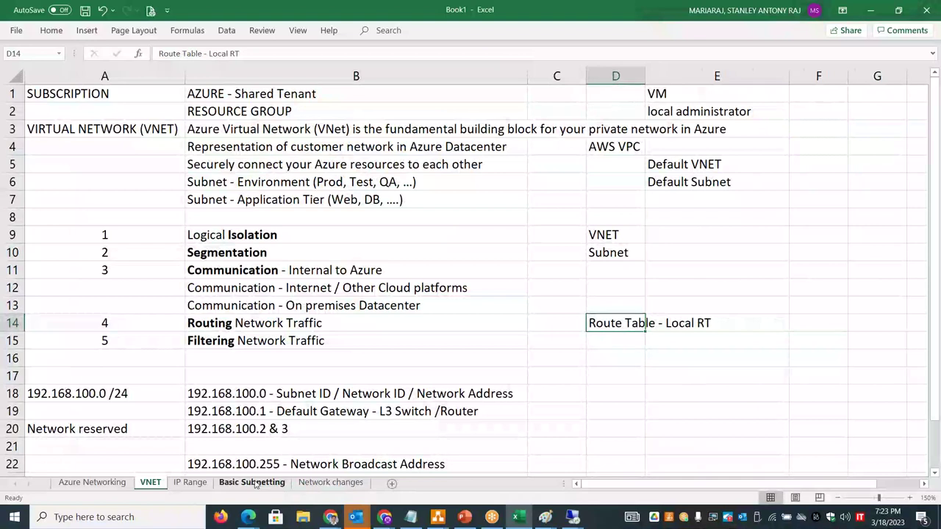
pyautogui.click(268, 187)
pyautogui.doubleClick(269, 95)
pyautogui.moveTo(209, 95); pyautogui.dragTo(312, 94)
pyautogui.hotkey('ctrl', 'c')
pyautogui.click(209, 94)
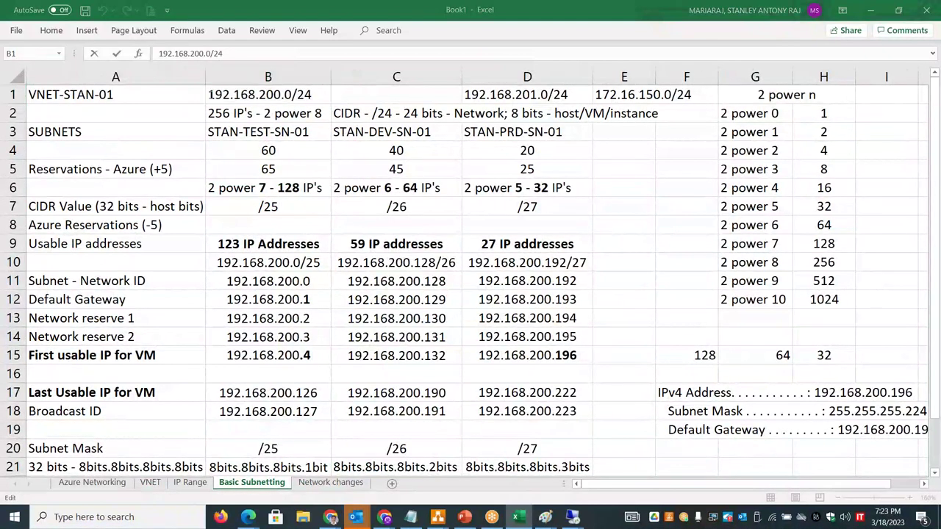
pyautogui.click(329, 483)
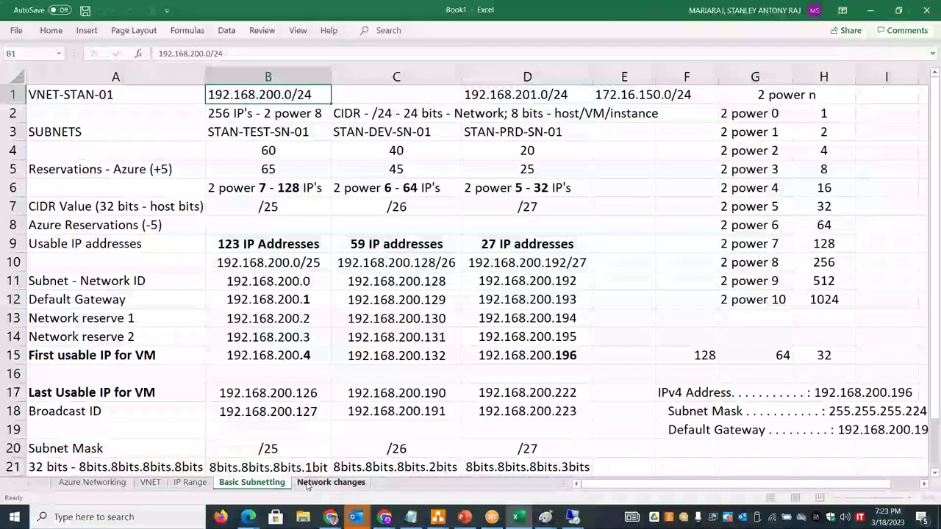
pyautogui.doubleClick(584, 181)
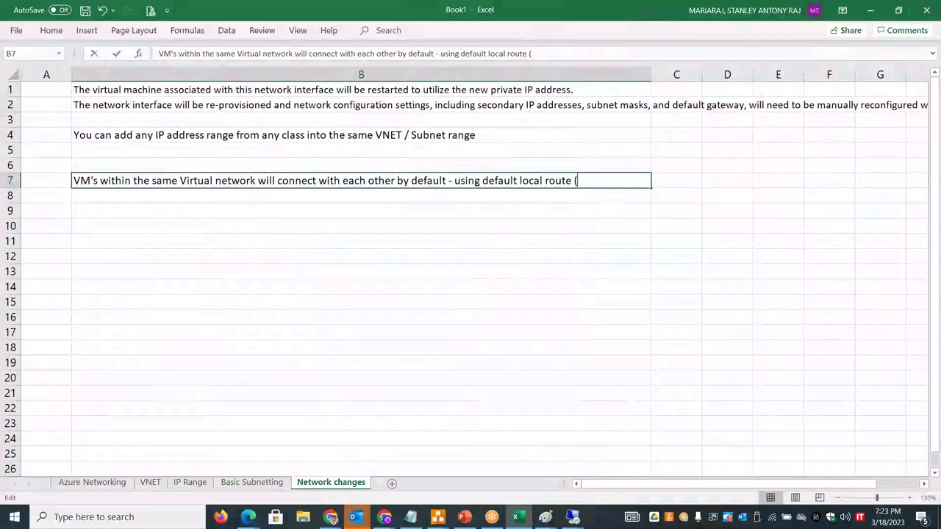
pyautogui.hotkey('ctrl', 'v')
pyautogui.write(')')
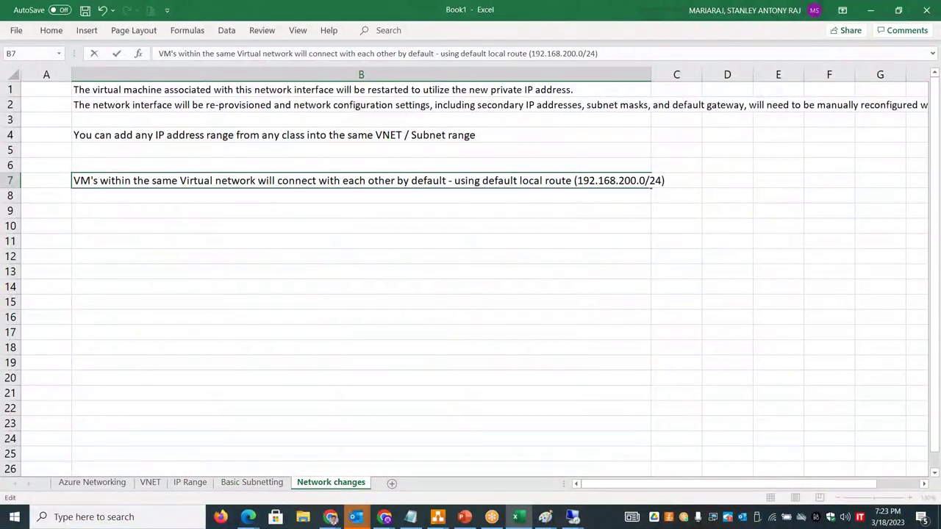
pyautogui.moveTo(577, 515)
pyautogui.click(606, 481)
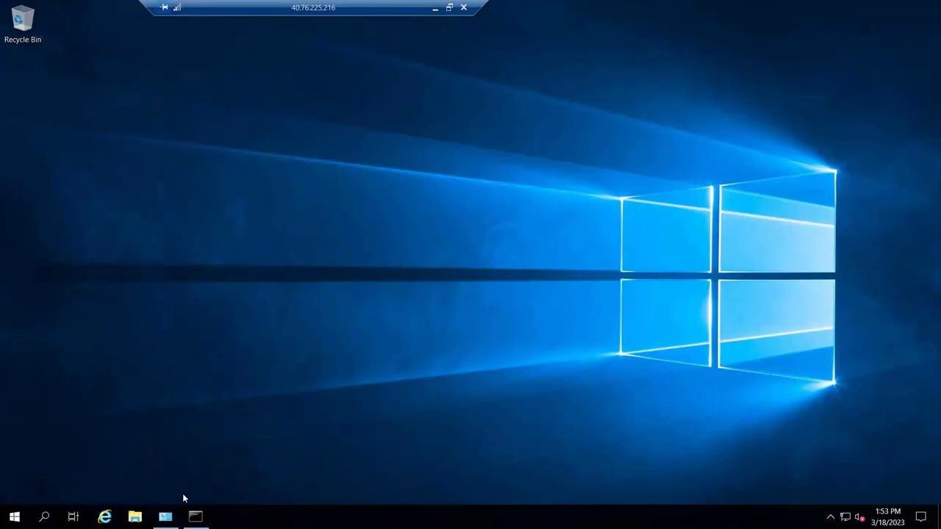
# - Clear the remote command prompt with cls, let the ping finish, and minimize the remote session
pyautogui.click(194, 516)
pyautogui.click(342, 385)
pyautogui.write('cls')
pyautogui.press('Return')
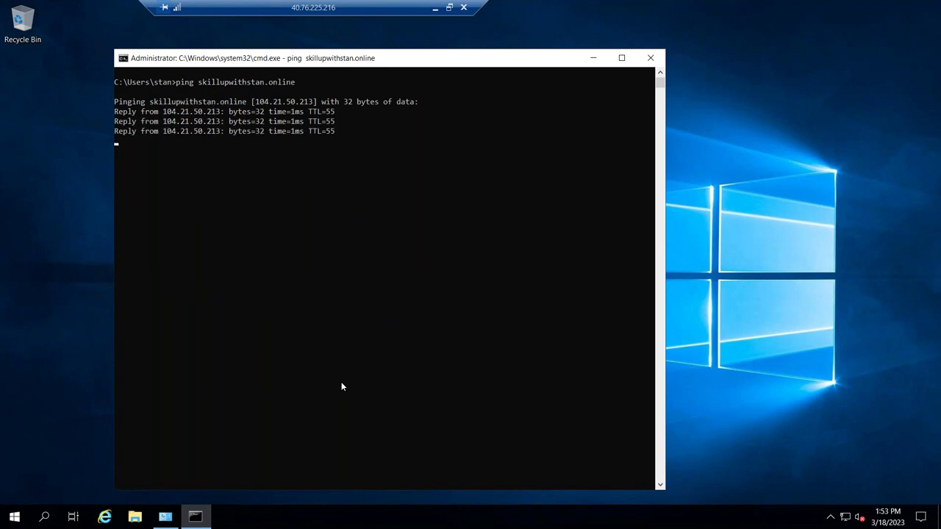
pyautogui.click(435, 7)
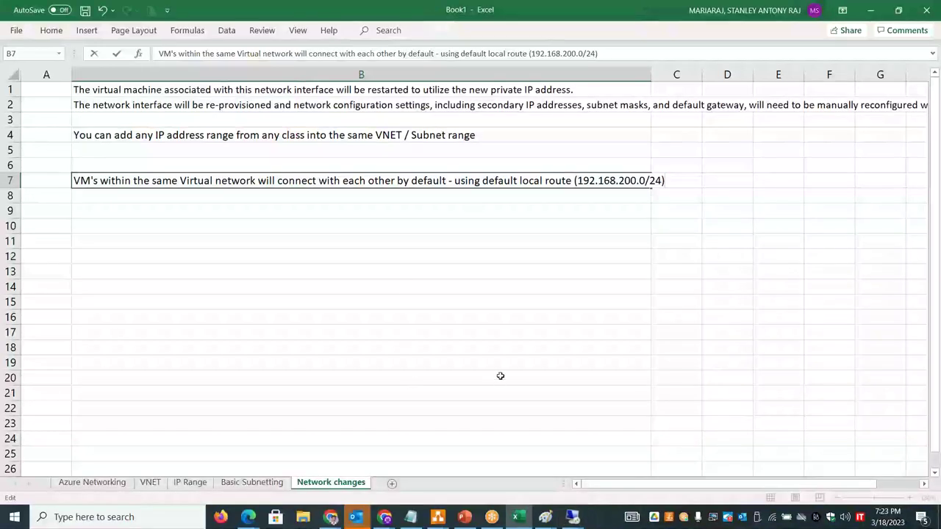
# - Draw a hexagon at the STAN-VNET-01 box's lower-right corner where the INTERNET line leaves
pyautogui.hotkey('alt', 'Tab')
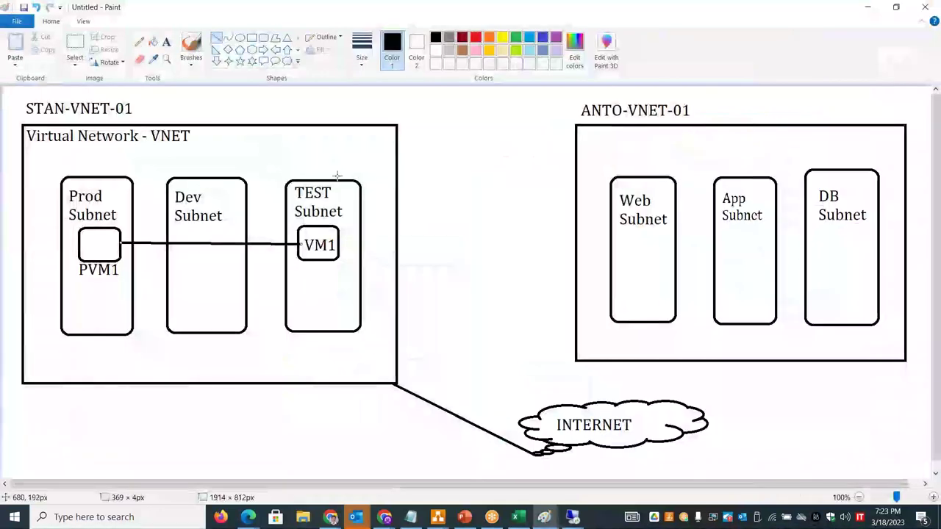
pyautogui.click(240, 37)
pyautogui.click(251, 49)
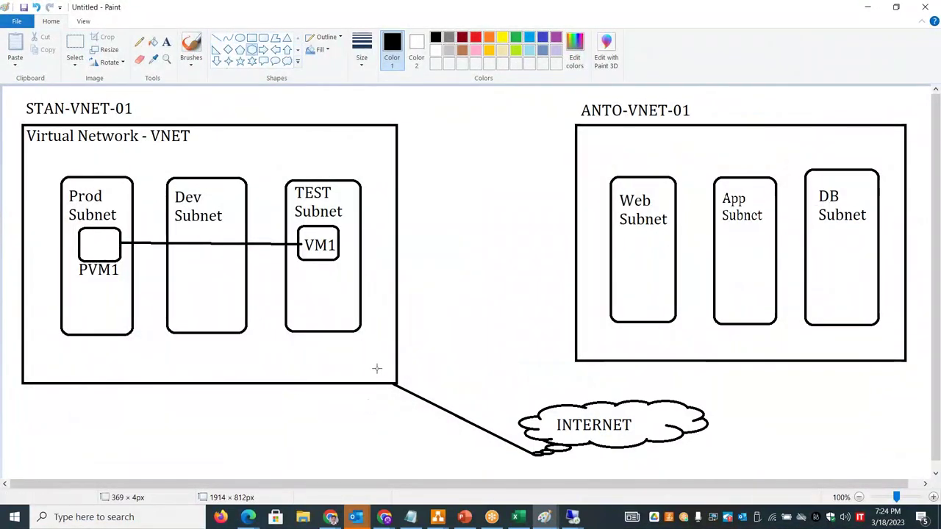
pyautogui.moveTo(363, 366)
pyautogui.mouseDown()
pyautogui.moveTo(410, 404)
pyautogui.moveTo(428, 401)
pyautogui.mouseUp()
pyautogui.click(342, 424)
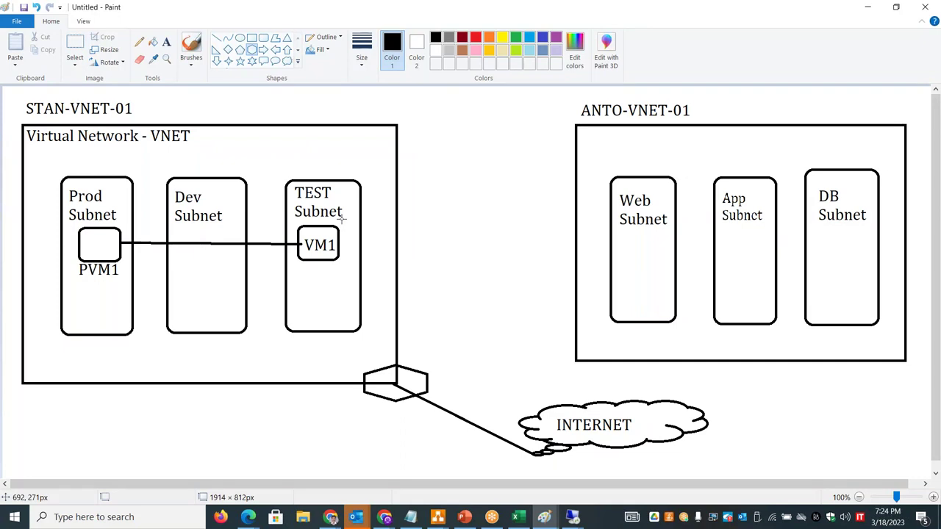
# - Cycle through open windows and bring the Azure portal in Chrome to the front
pyautogui.hotkey('alt', 'Tab')
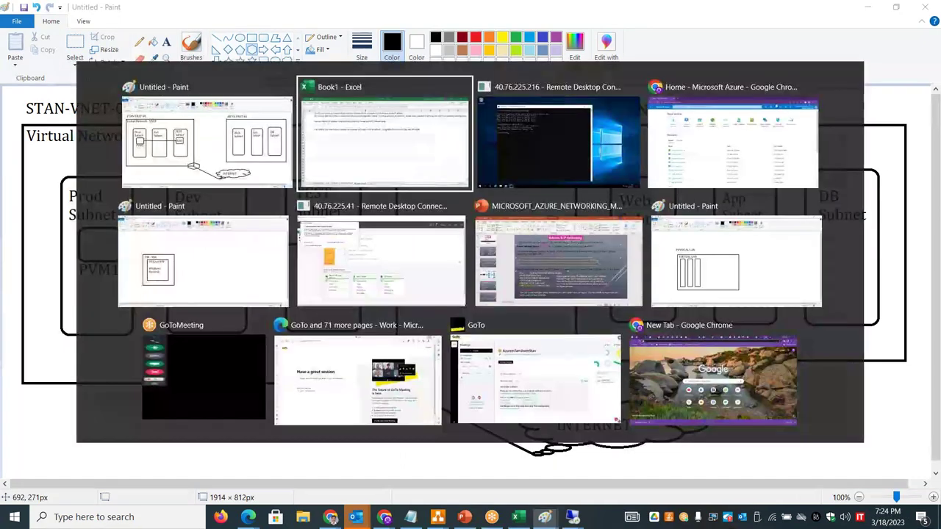
pyautogui.hotkey('alt', 'Tab')
pyautogui.hotkey('alt', 'shift', 'Tab')
pyautogui.hotkey('alt', 'shift', 'Tab')
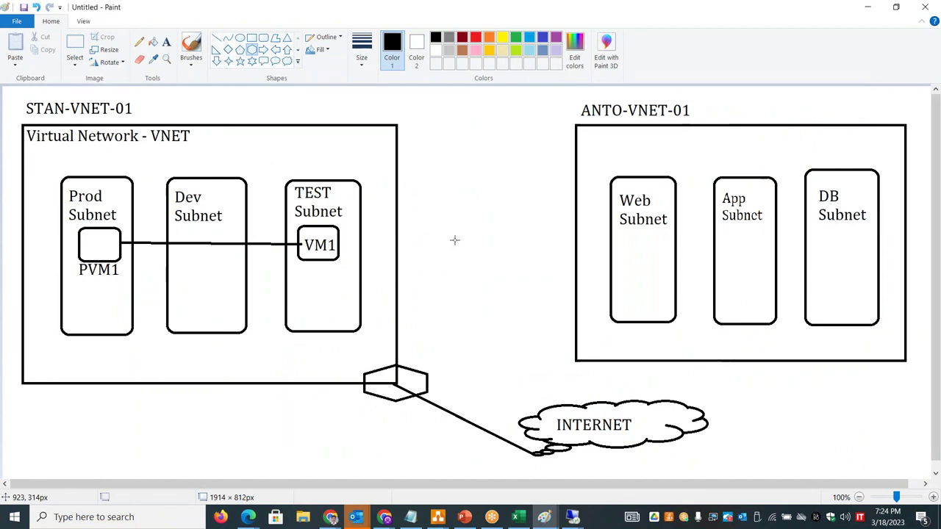
pyautogui.hotkey('alt', 'Tab')
pyautogui.hotkey('alt', 'Tab')
pyautogui.hotkey('alt', 'Tab')
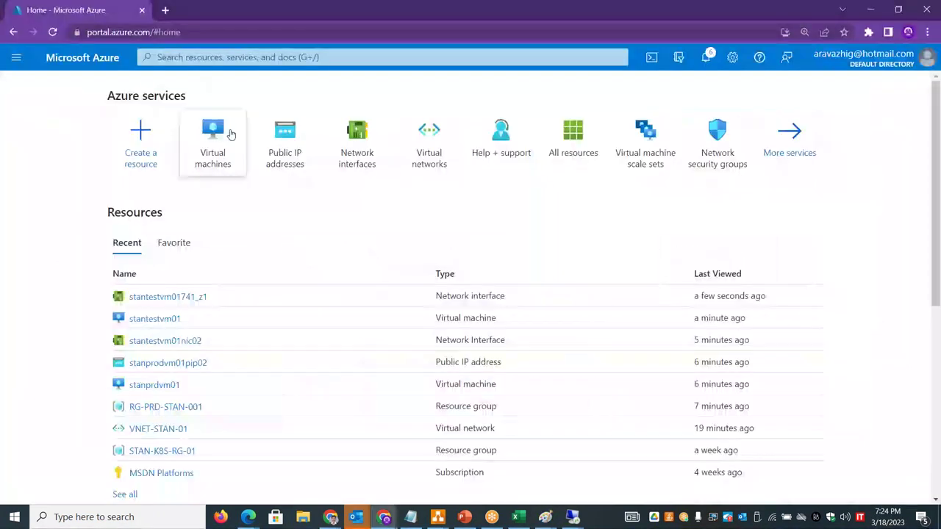
# - Start a new virtual network named ANTO-VNET-01 in resource group RG-PRD-STAN-001
pyautogui.click(442, 161)
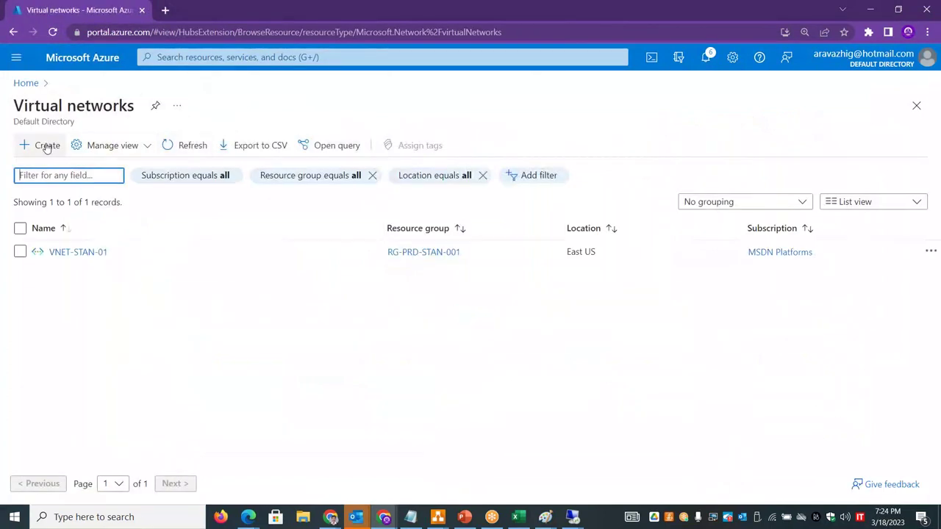
pyautogui.click(46, 146)
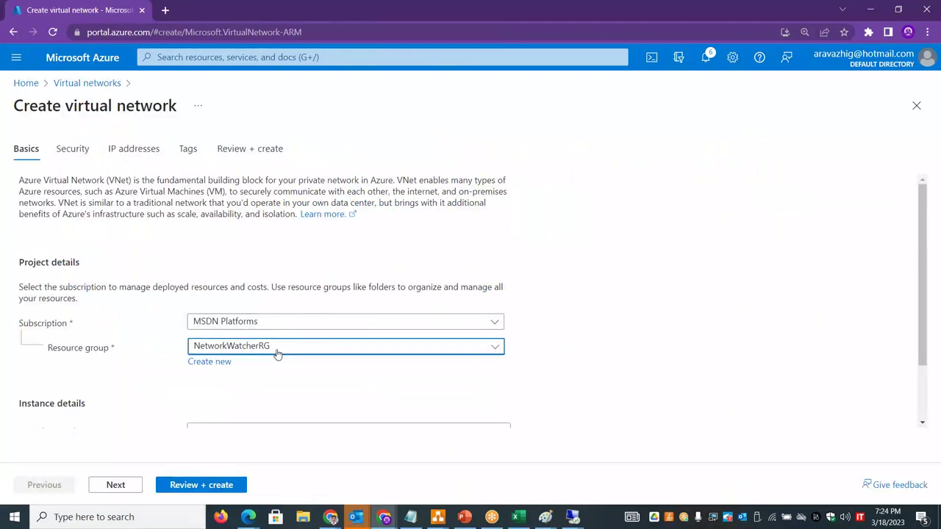
pyautogui.click(278, 354)
pyautogui.click(244, 414)
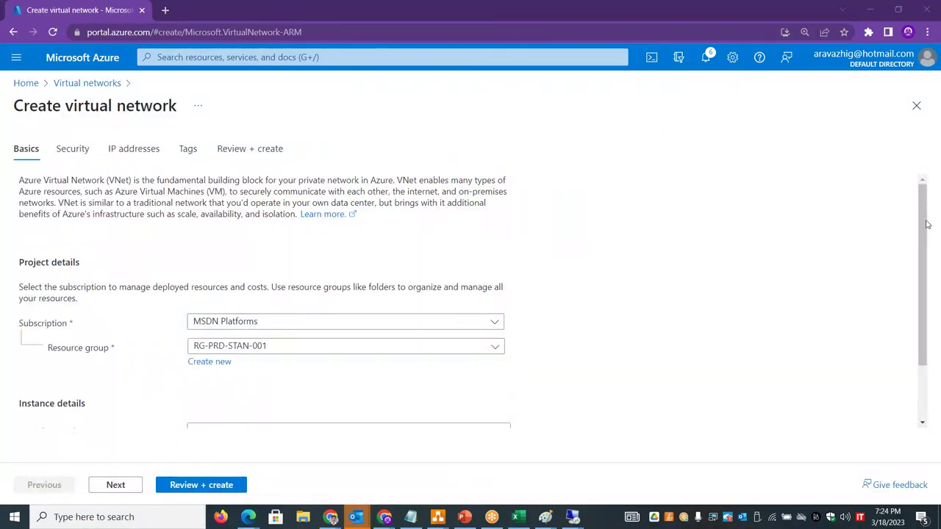
pyautogui.scroll(-1, 928, 224)
pyautogui.click(335, 358)
pyautogui.write('ANTO-VNET')
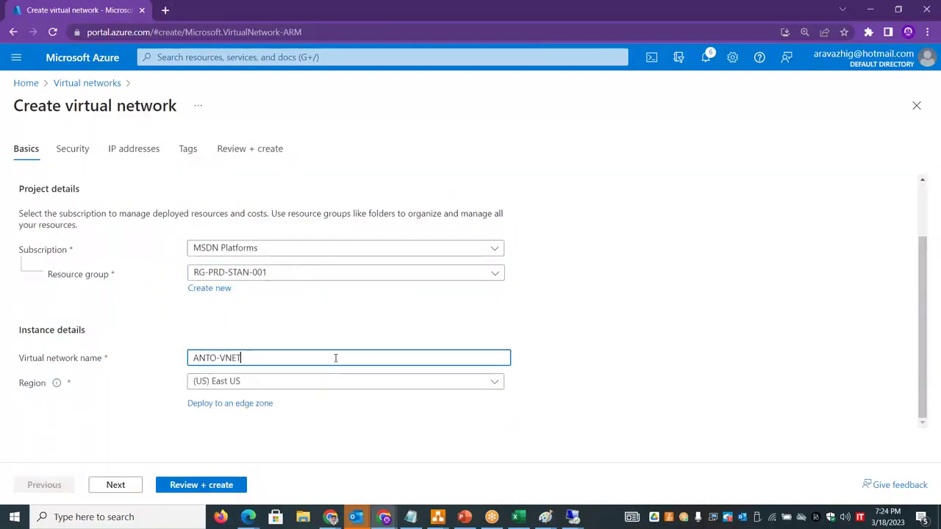
pyautogui.write('-01')
pyautogui.click(708, 359)
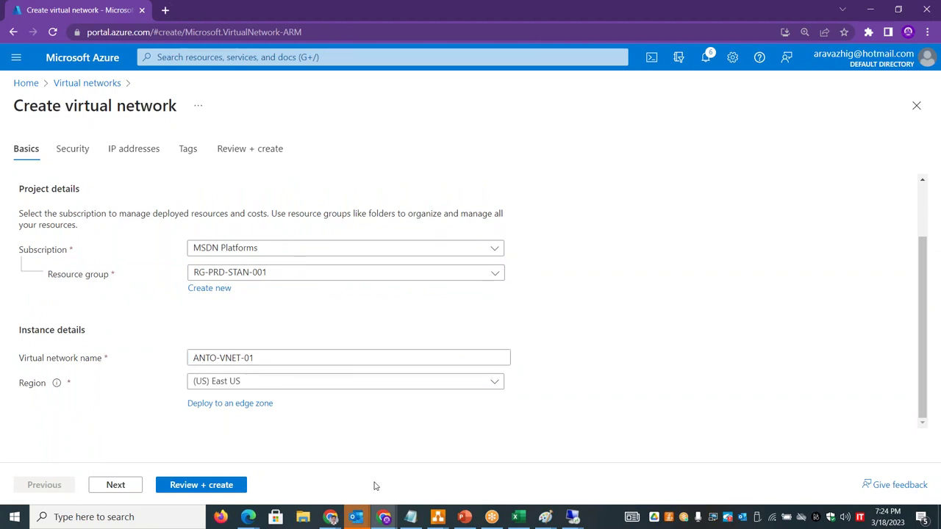
# - Set the region to (Europe) UK South, keep default addressing, and create the network
pyautogui.click(347, 388)
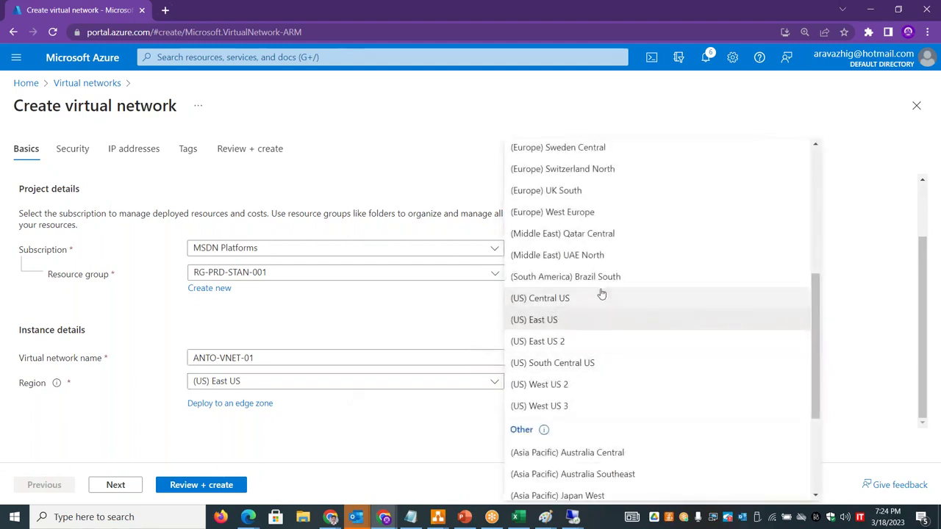
pyautogui.moveTo(814, 314); pyautogui.dragTo(816, 383)
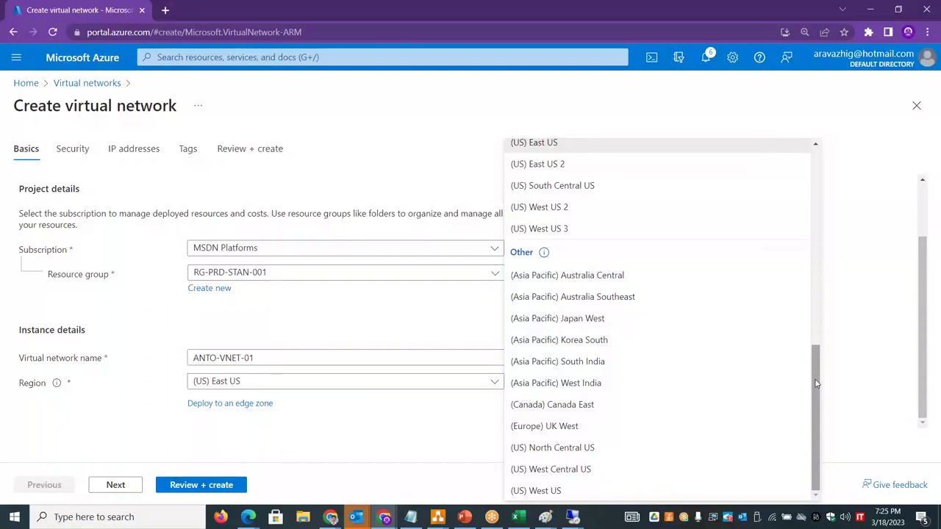
pyautogui.moveTo(813, 385); pyautogui.dragTo(826, 235)
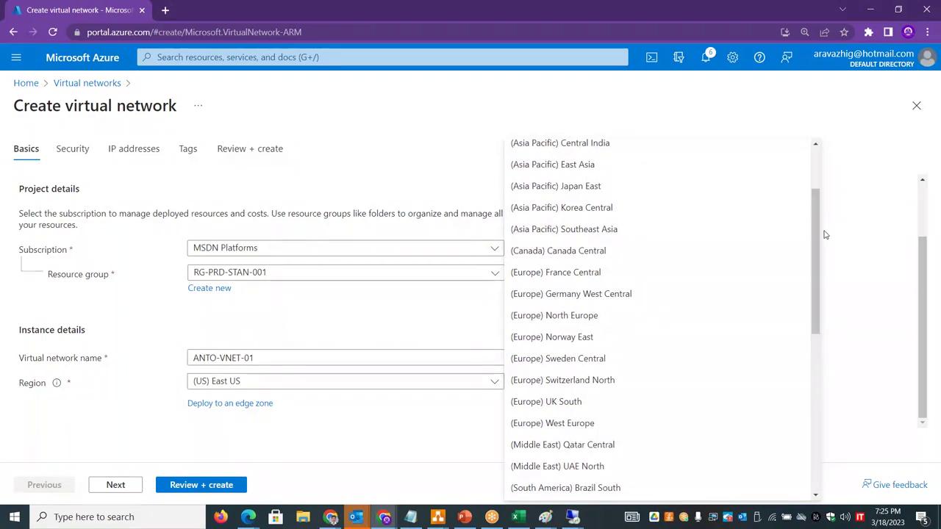
pyautogui.click(593, 403)
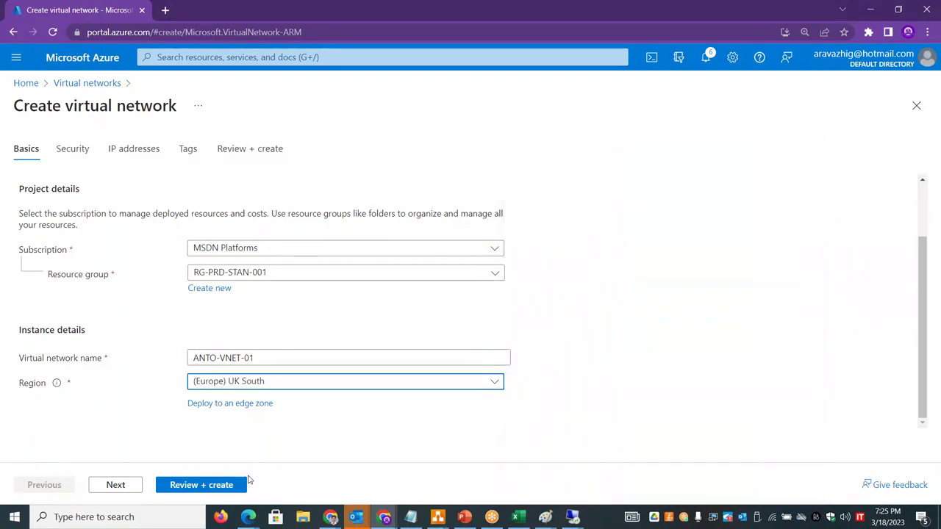
pyautogui.click(132, 487)
pyautogui.click(131, 487)
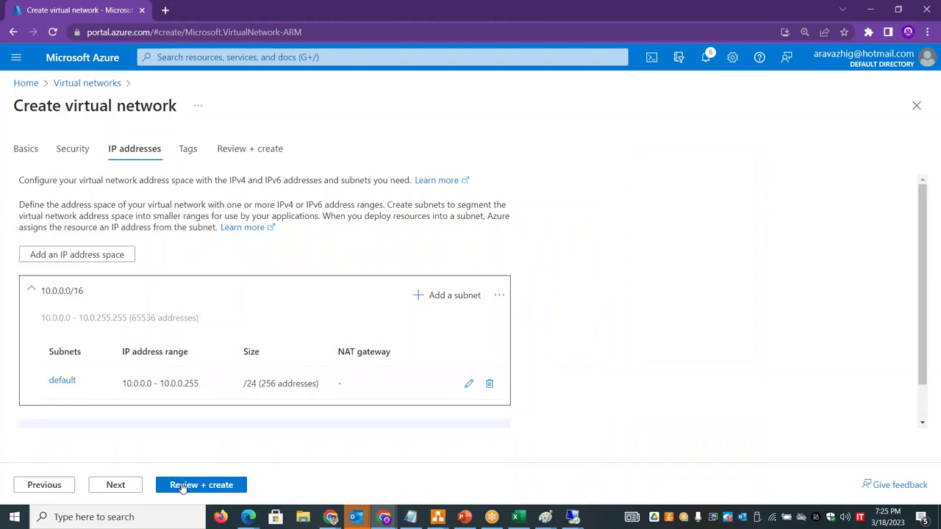
pyautogui.click(183, 488)
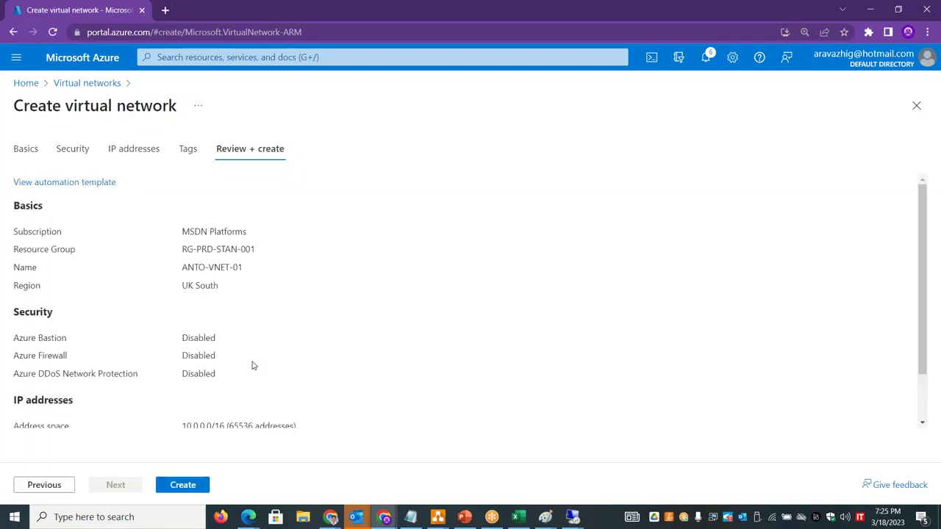
pyautogui.click(175, 487)
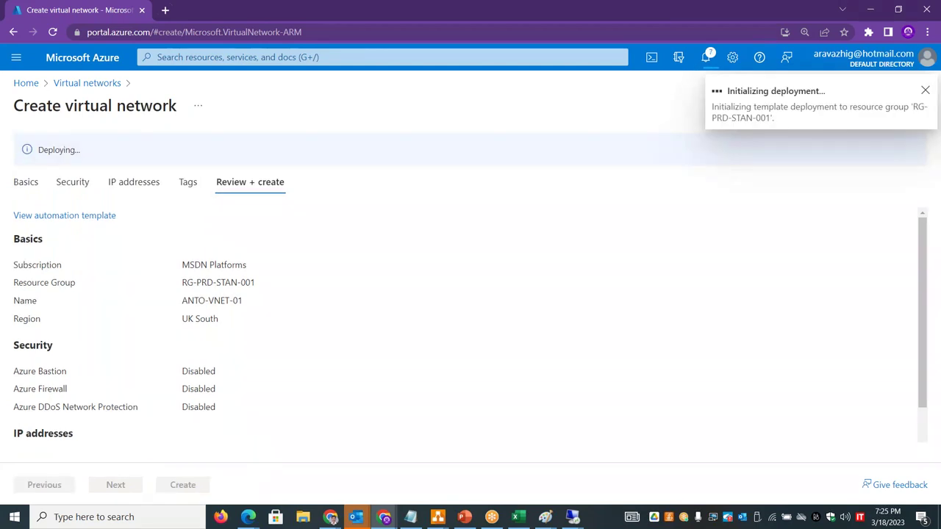
pyautogui.hotkey('alt', 'Tab')
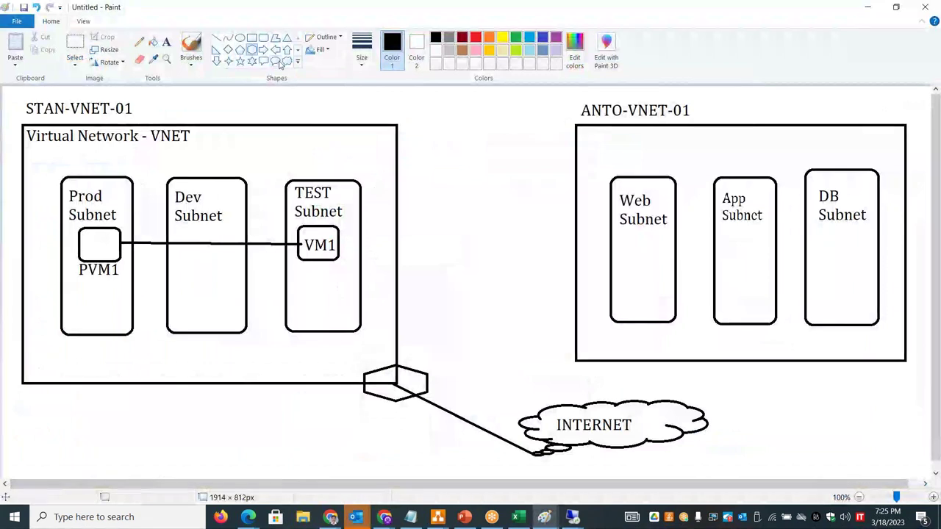
# - Add an (East US) region label beside STAN-VNET-01
pyautogui.click(166, 42)
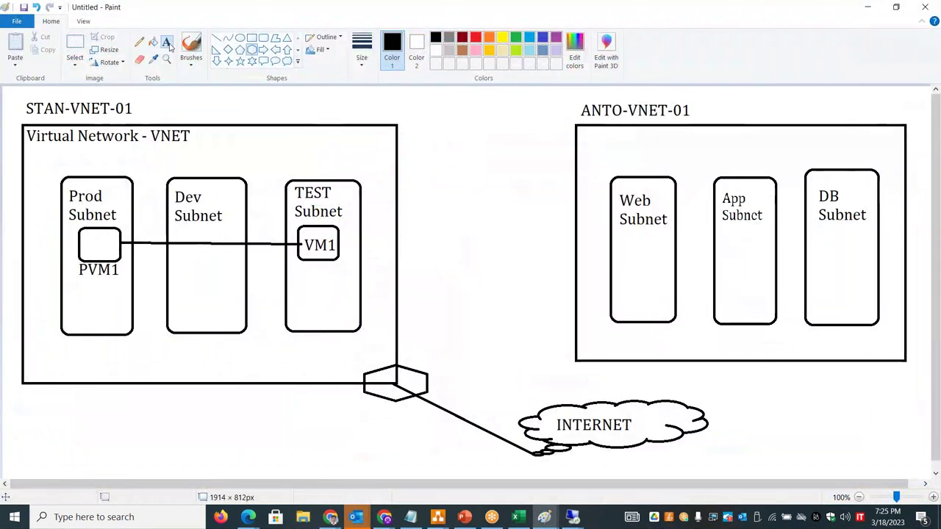
pyautogui.click(152, 101)
pyautogui.write('(East US)')
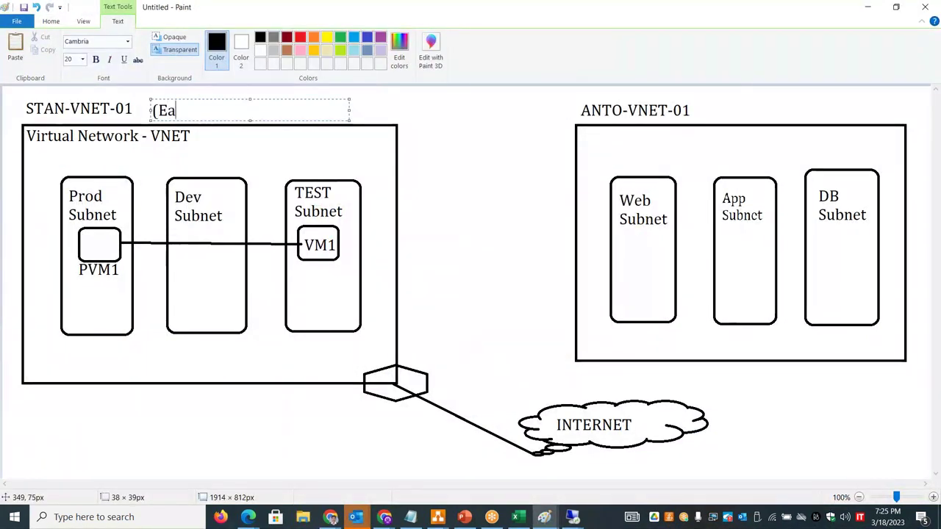
pyautogui.click(708, 99)
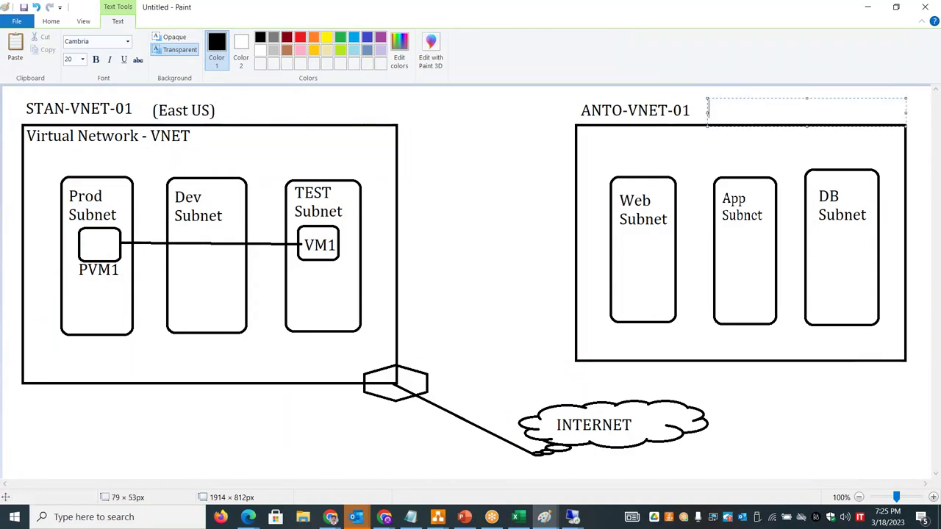
# - Check the Azure virtual networks list, refreshing it to look for ANTO-VNET-01
pyautogui.hotkey('alt', 'Tab')
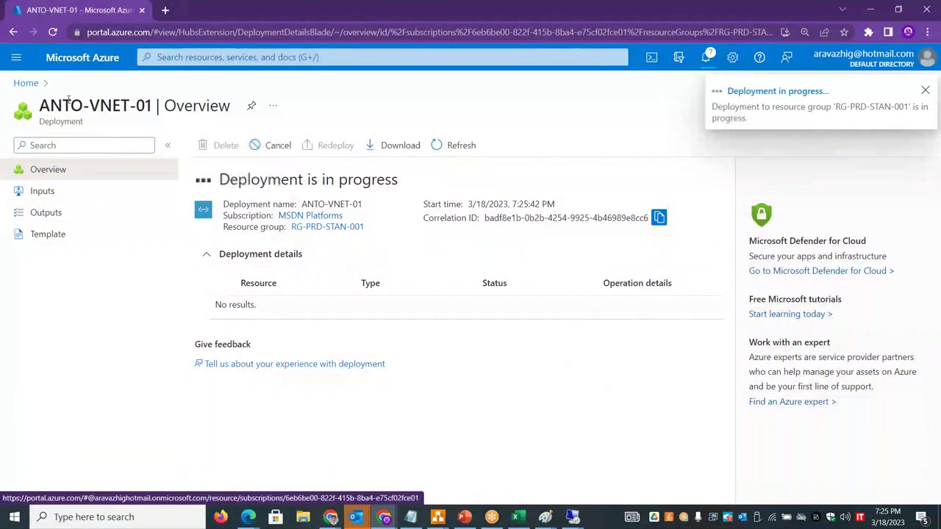
pyautogui.click(29, 85)
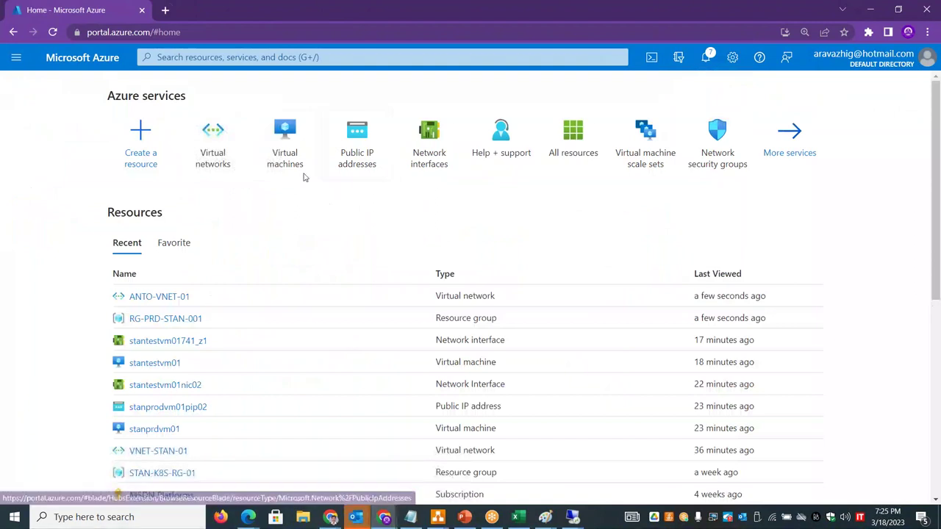
pyautogui.click(212, 156)
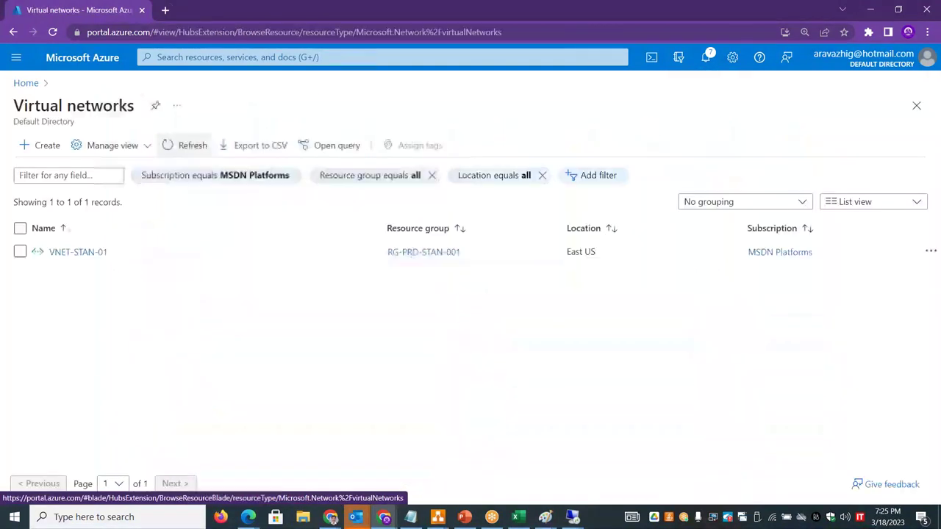
pyautogui.click(186, 145)
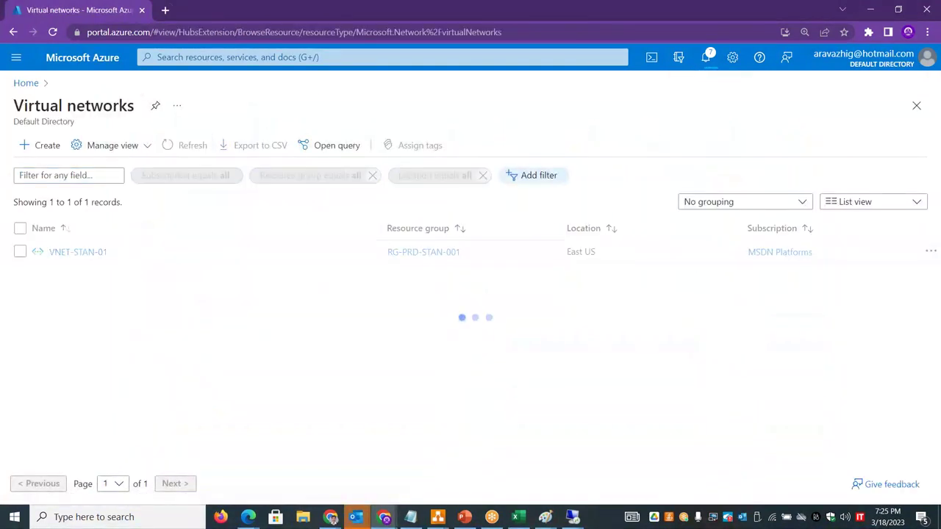
pyautogui.hotkey('alt', 'Tab')
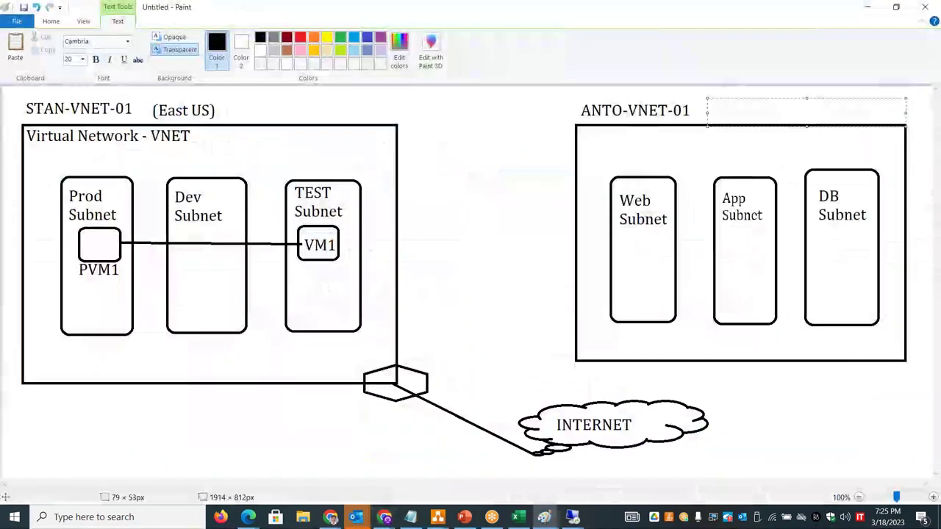
# - Add a (UK South) label beside ANTO-VNET-01, then return to the Azure portal
pyautogui.write('UK South')
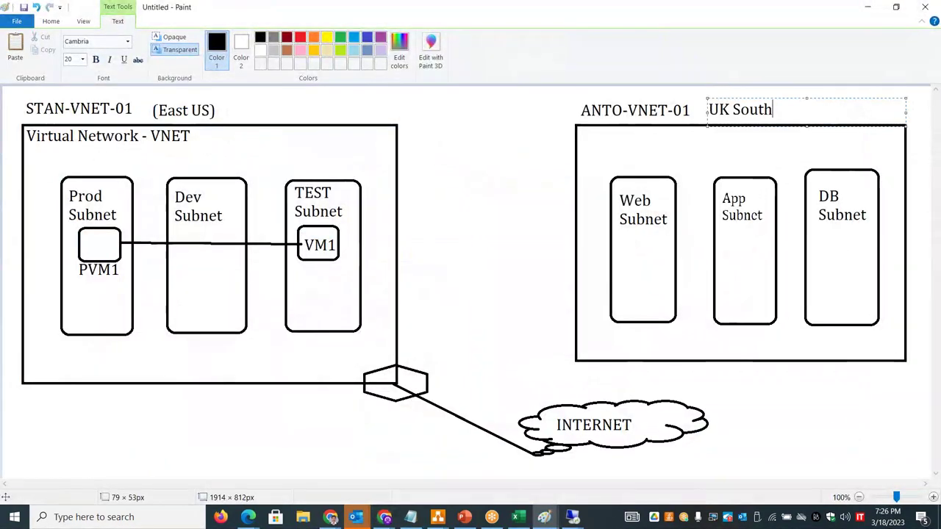
pyautogui.write(')')
pyautogui.click(710, 109)
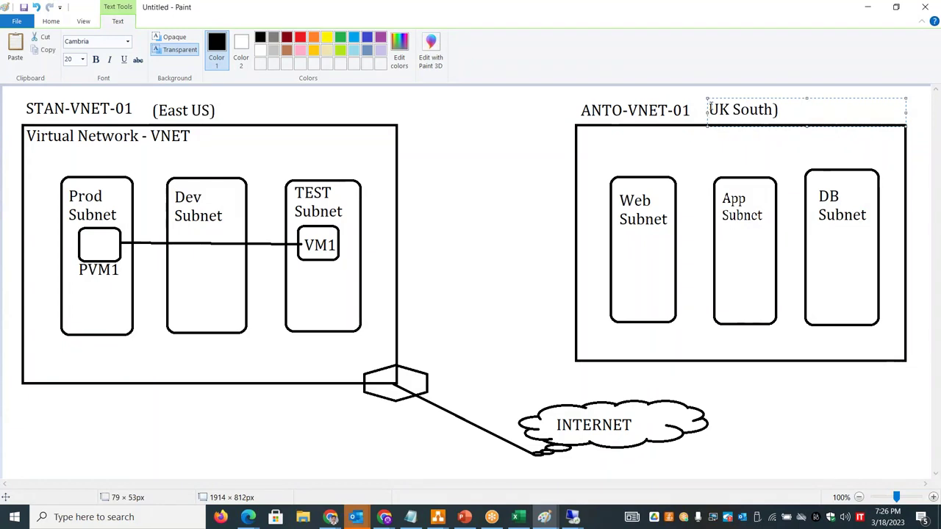
pyautogui.write('(')
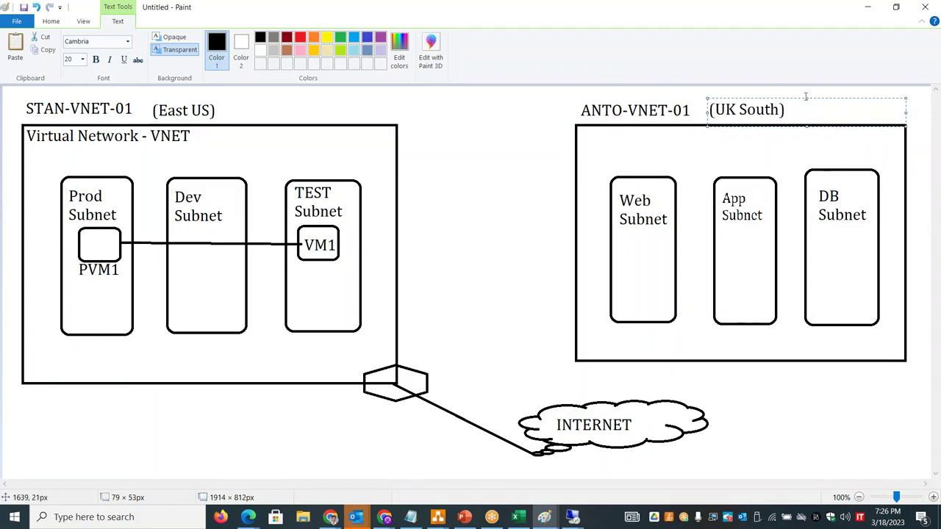
pyautogui.moveTo(818, 98); pyautogui.dragTo(803, 100)
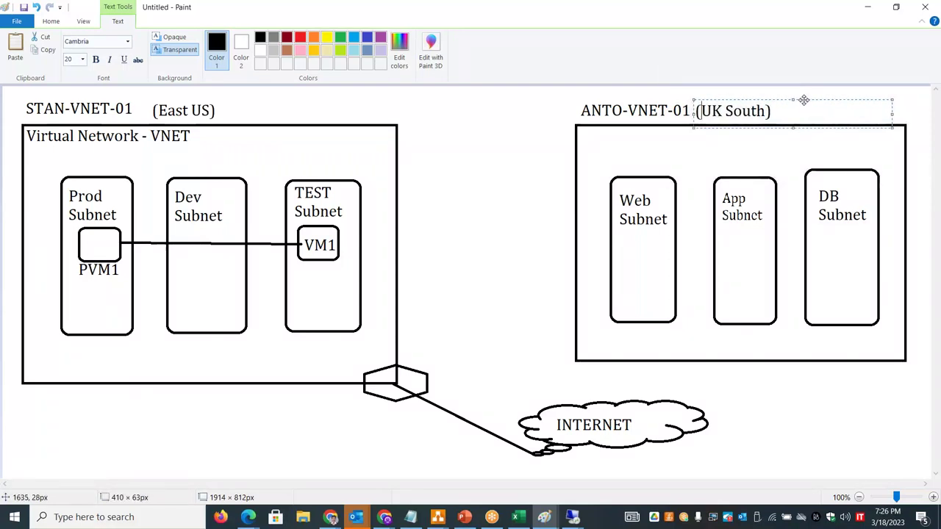
pyautogui.click(488, 137)
pyautogui.hotkey('alt', 'Tab')
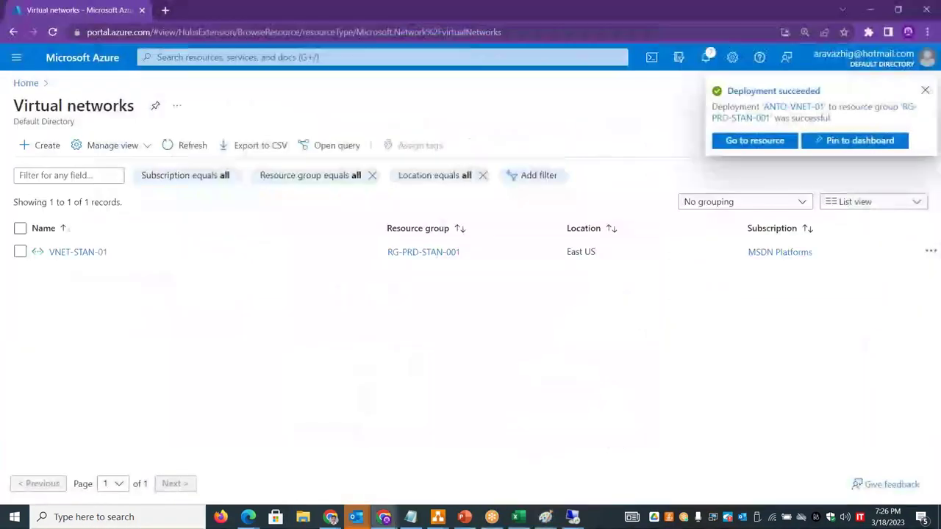
# - Refresh the virtual networks list until ANTO-VNET-01 appears, then open it
pyautogui.click(196, 142)
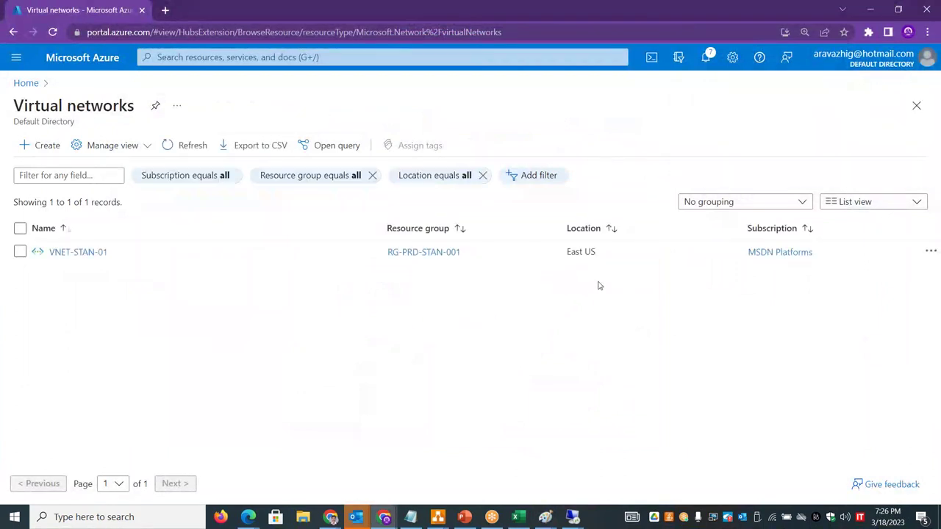
pyautogui.click(178, 146)
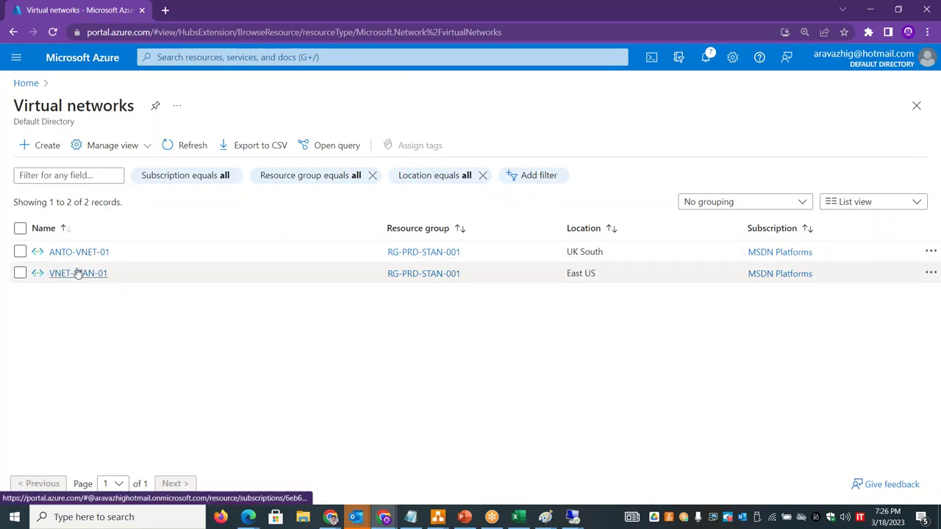
pyautogui.click(79, 259)
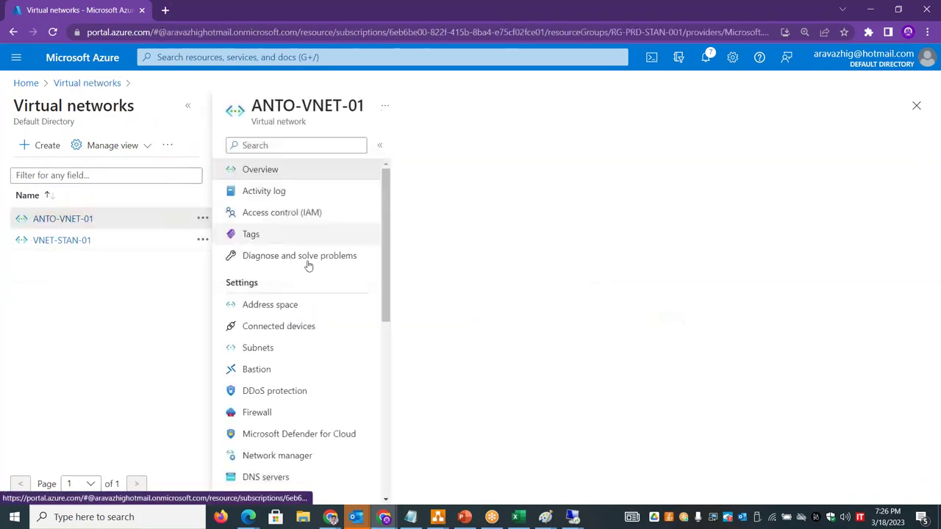
# - Review ANTO-VNET-01's address space, connected devices and subnets, then return to the portal home
pyautogui.click(297, 312)
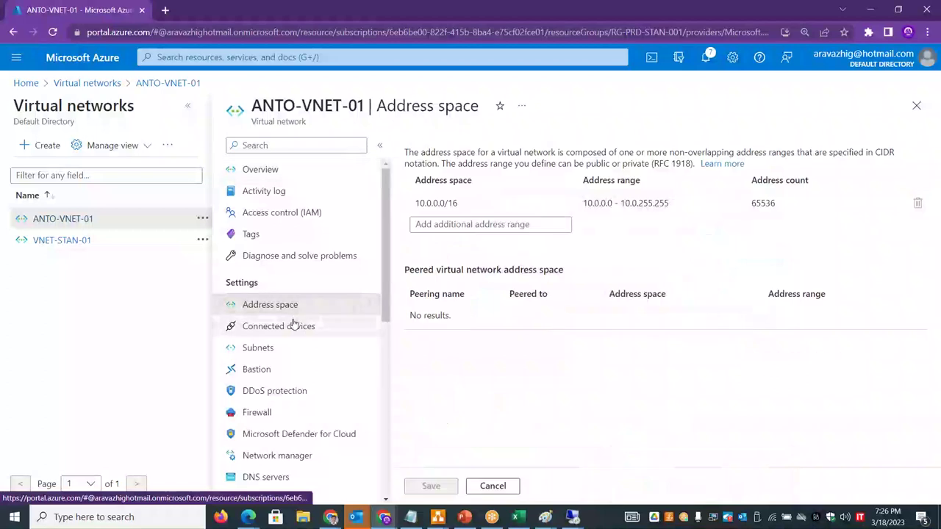
pyautogui.click(295, 328)
pyautogui.click(265, 347)
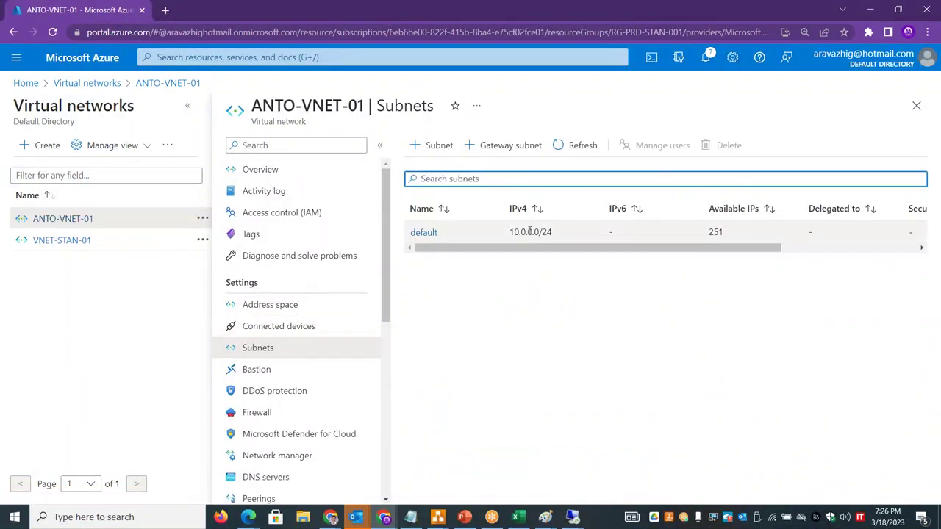
pyautogui.click(305, 331)
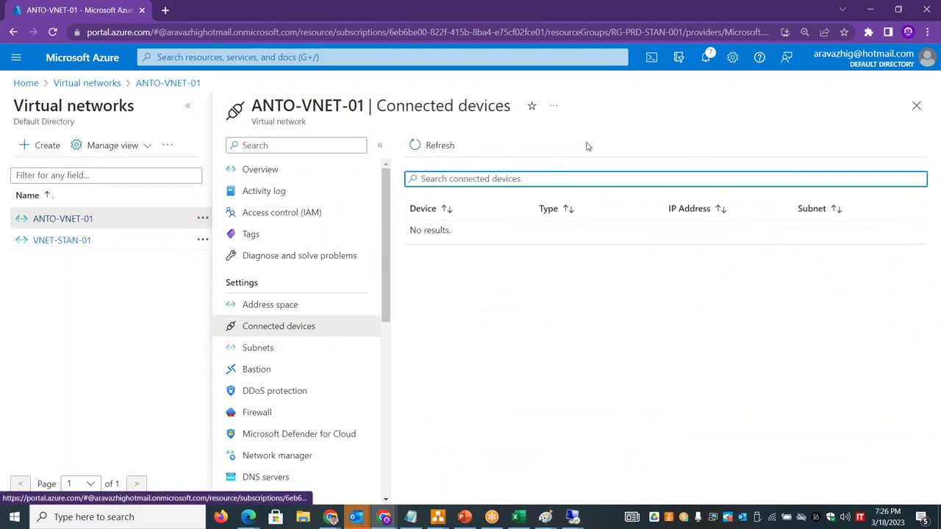
pyautogui.click(294, 347)
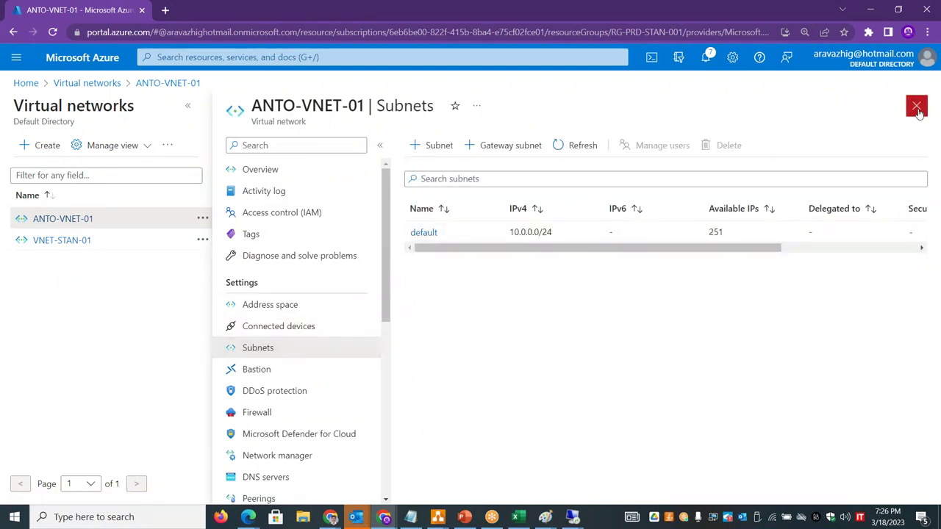
pyautogui.click(917, 105)
pyautogui.click(24, 83)
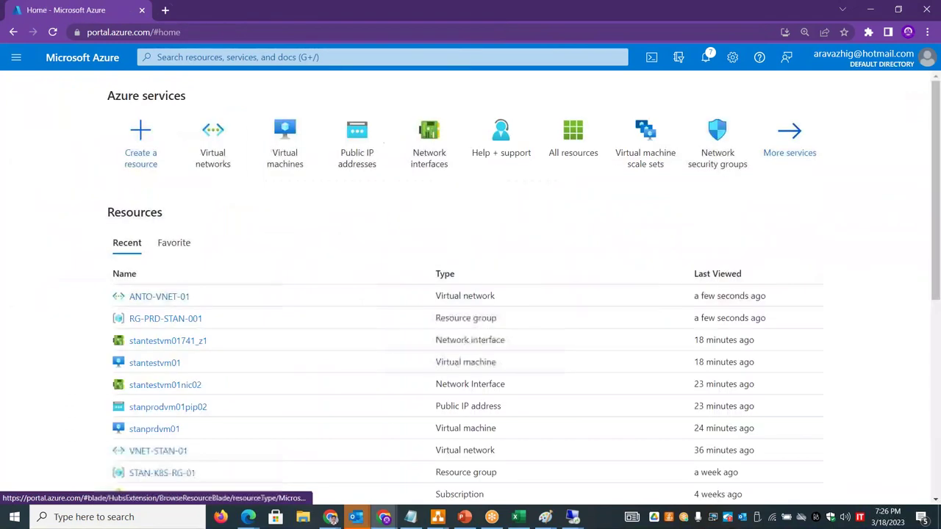
# - Start a new virtual machine named antowebvm01 in resource group RG-PRD-STAN-001
pyautogui.click(295, 149)
pyautogui.click(69, 145)
pyautogui.press('Escape')
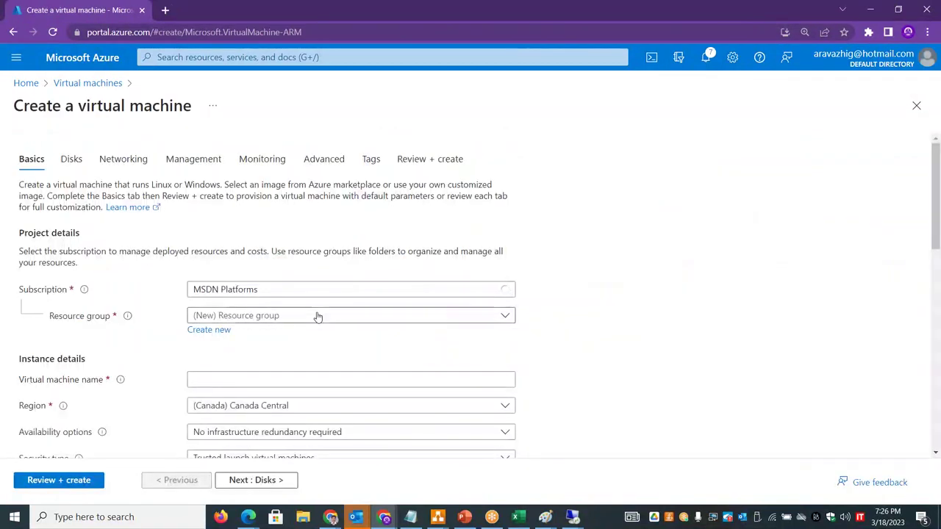
pyautogui.click(317, 316)
pyautogui.click(311, 404)
pyautogui.click(255, 376)
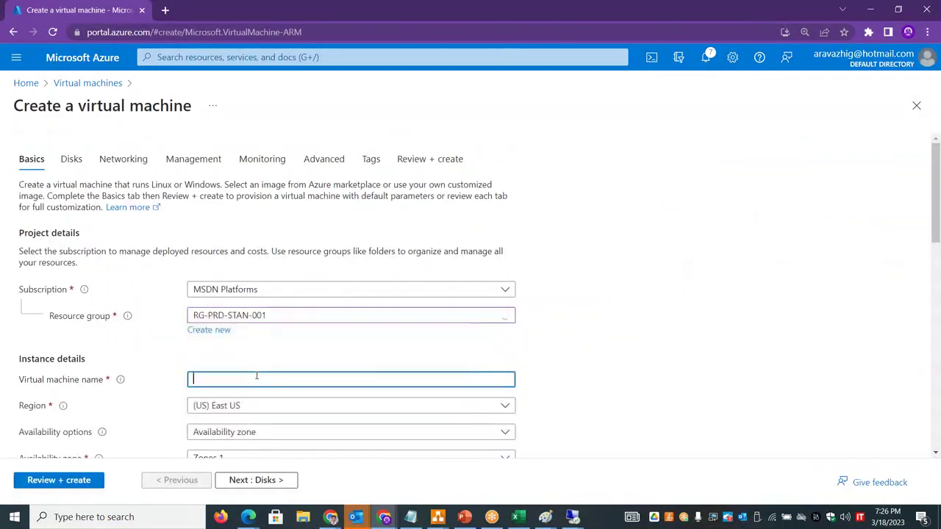
pyautogui.write('ant')
pyautogui.hotkey('alt', 'Tab')
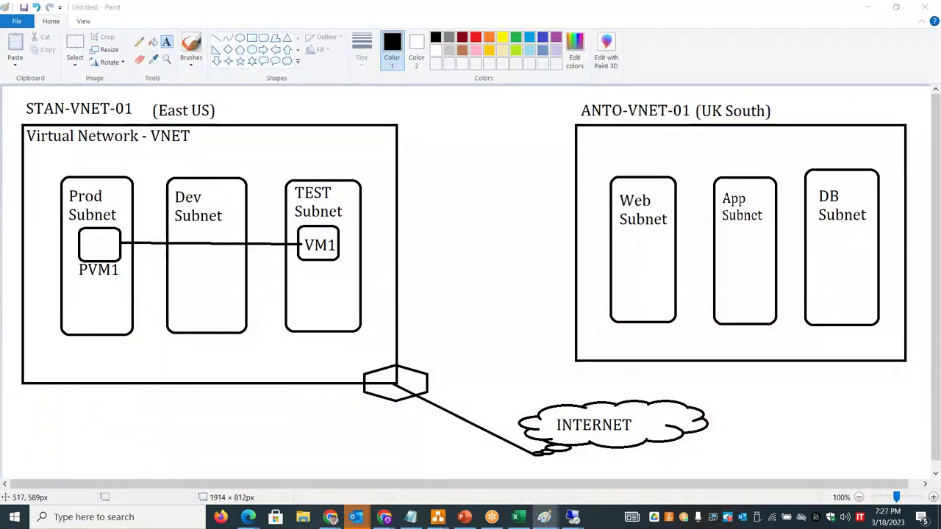
pyautogui.hotkey('alt', 'Tab')
pyautogui.write('webvm01')
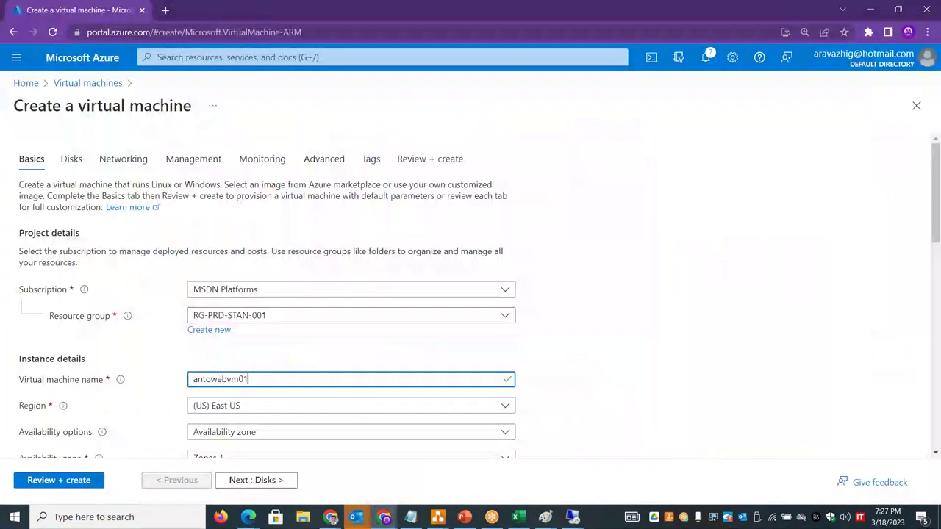
# - Set the VM region to UK South and the image to Windows Server 2019 Datacenter
pyautogui.scroll(-2, 417, 265)
pyautogui.click(417, 265)
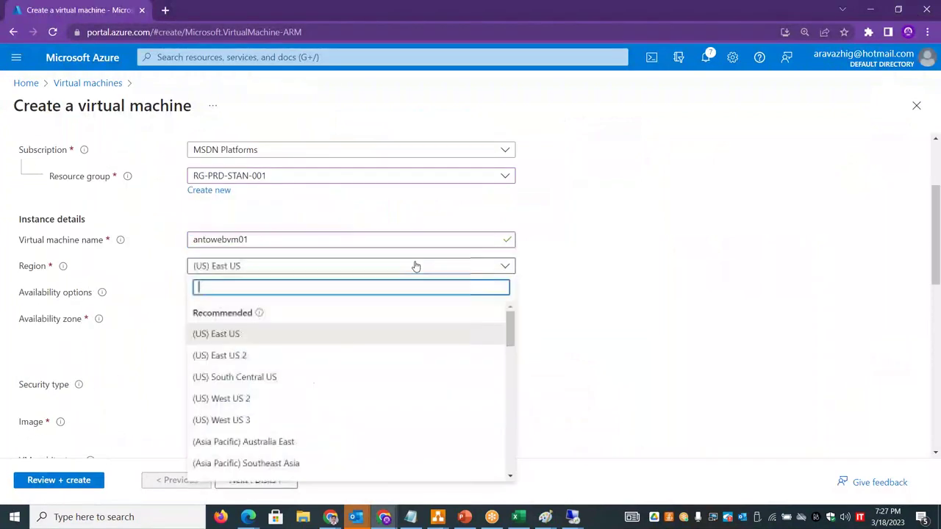
pyautogui.write('UK')
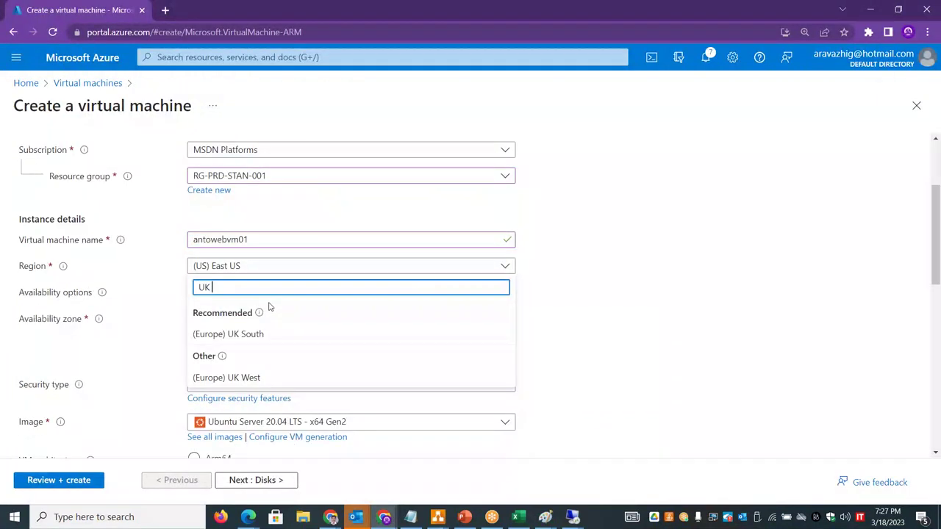
pyautogui.click(255, 333)
pyautogui.moveTo(937, 260); pyautogui.dragTo(939, 321)
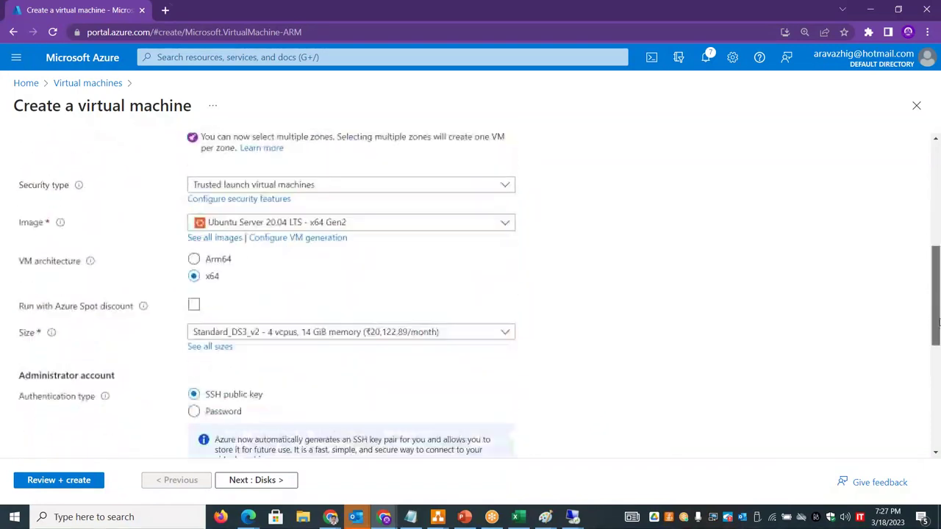
pyautogui.click(456, 223)
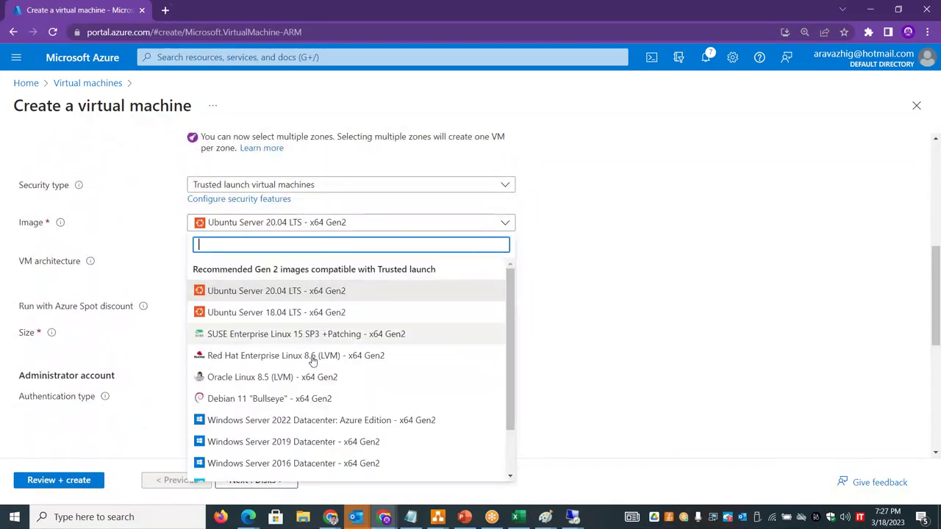
pyautogui.click(316, 441)
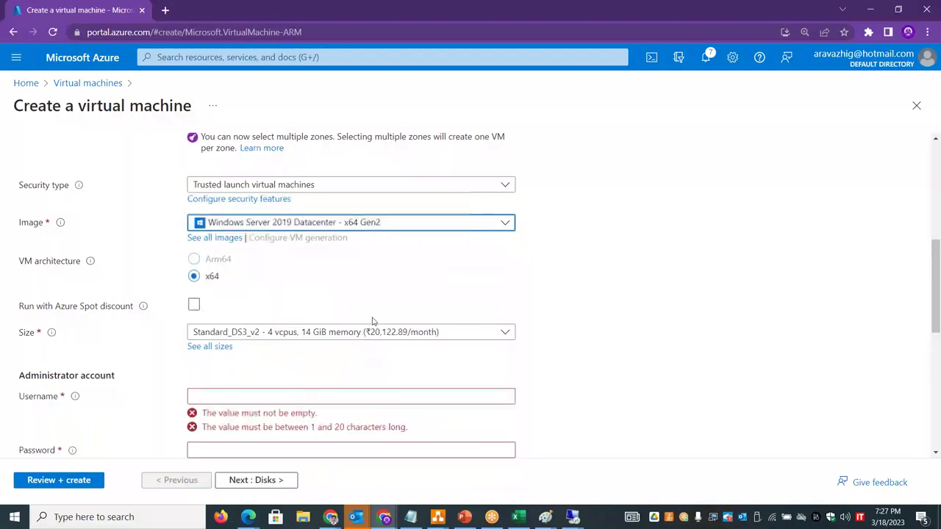
pyautogui.moveTo(937, 306); pyautogui.dragTo(937, 378)
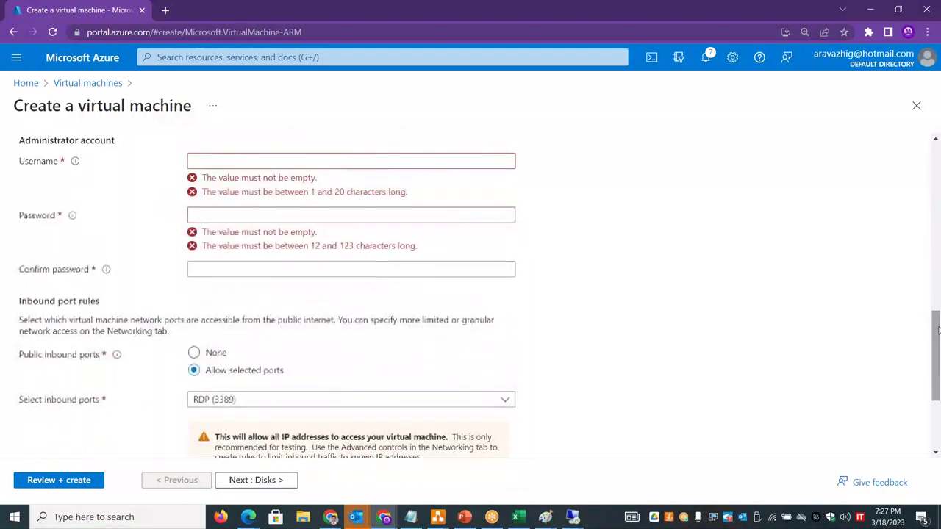
# - Enter the administrator username, password and confirmation, then continue to the Disks step
pyautogui.click(260, 161)
pyautogui.write('stan')
pyautogui.press('Tab')
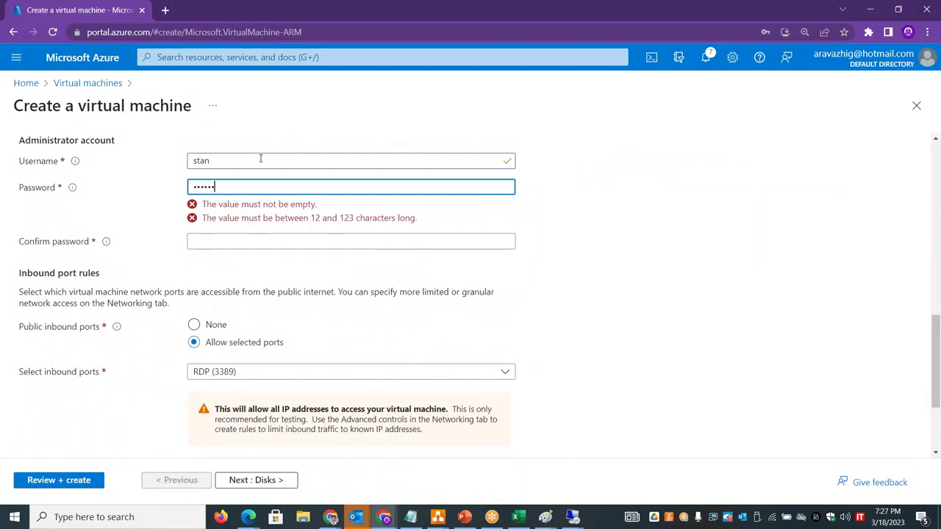
pyautogui.write('****')
pyautogui.press('Tab')
pyautogui.write('************')
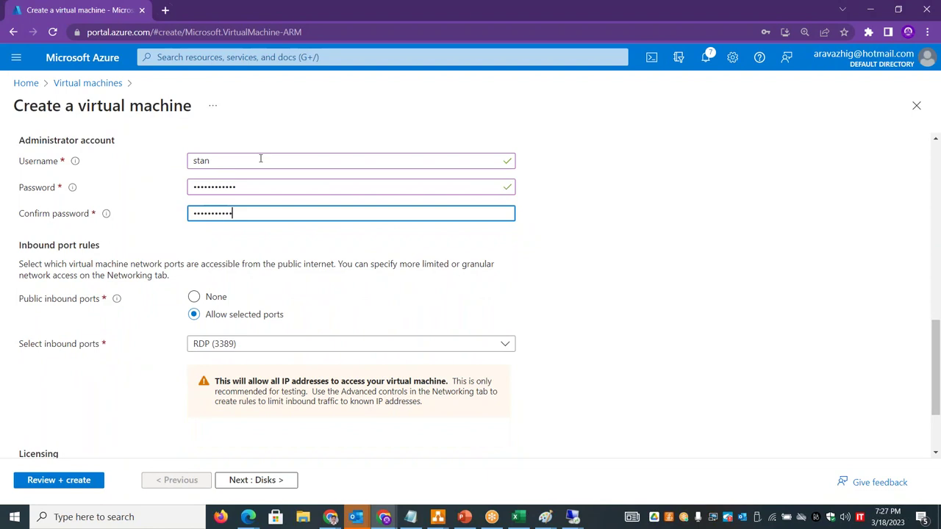
pyautogui.click(245, 480)
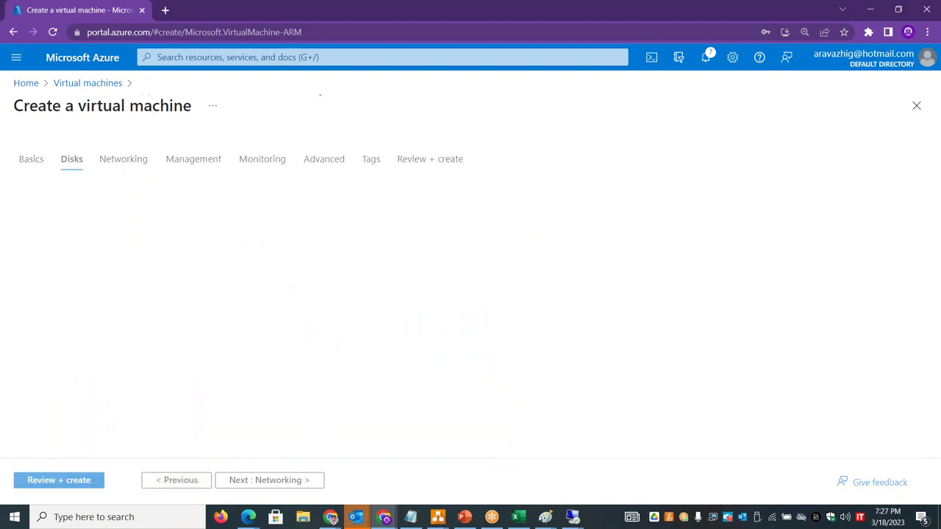
# - Check the networking subnet choices and run validation, then go back to Basics to fix errors
pyautogui.click(279, 480)
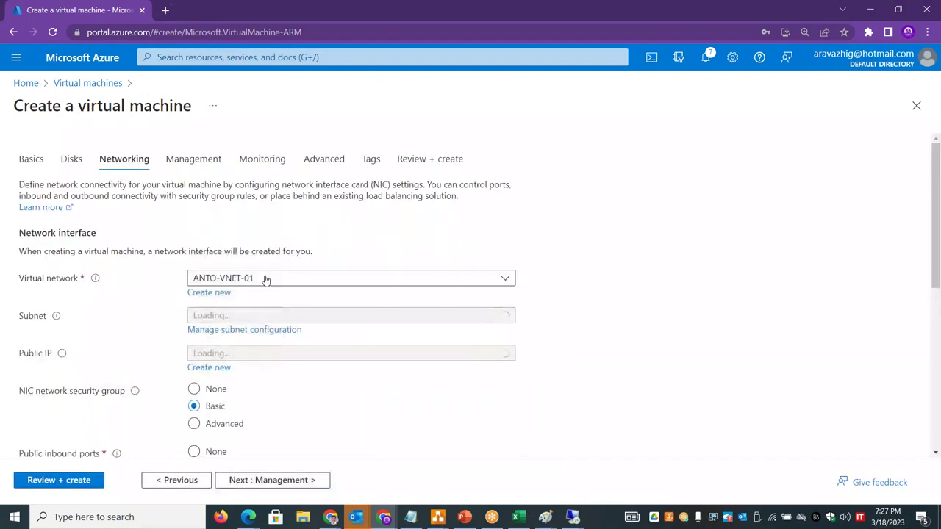
pyautogui.click(260, 319)
pyautogui.click(336, 320)
pyautogui.click(59, 481)
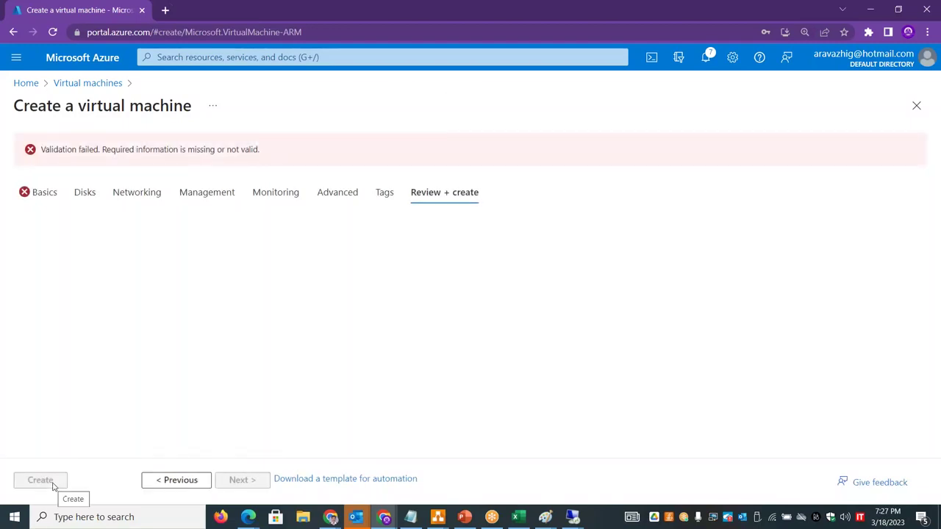
pyautogui.click(43, 193)
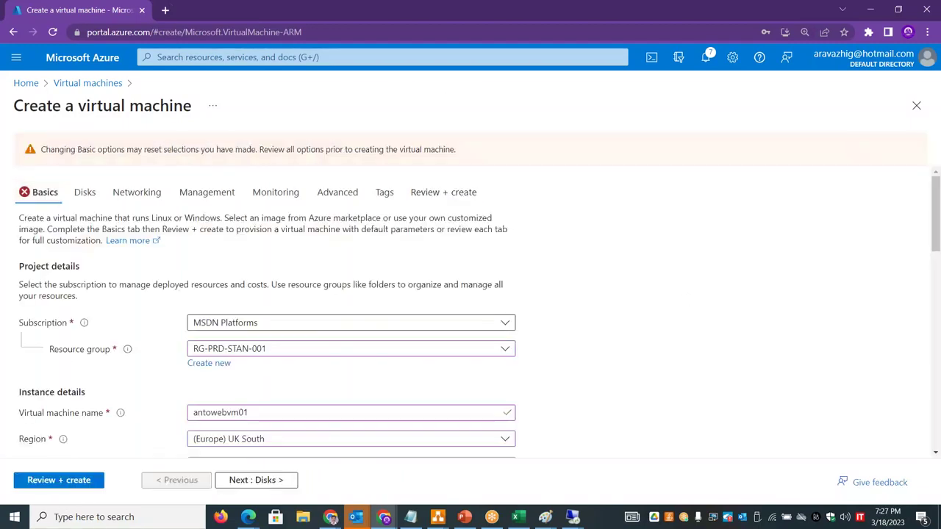
# - Retype the administrator password and its confirmation so they match
pyautogui.moveTo(936, 229); pyautogui.dragTo(938, 321)
pyautogui.scroll(-3, 938, 321)
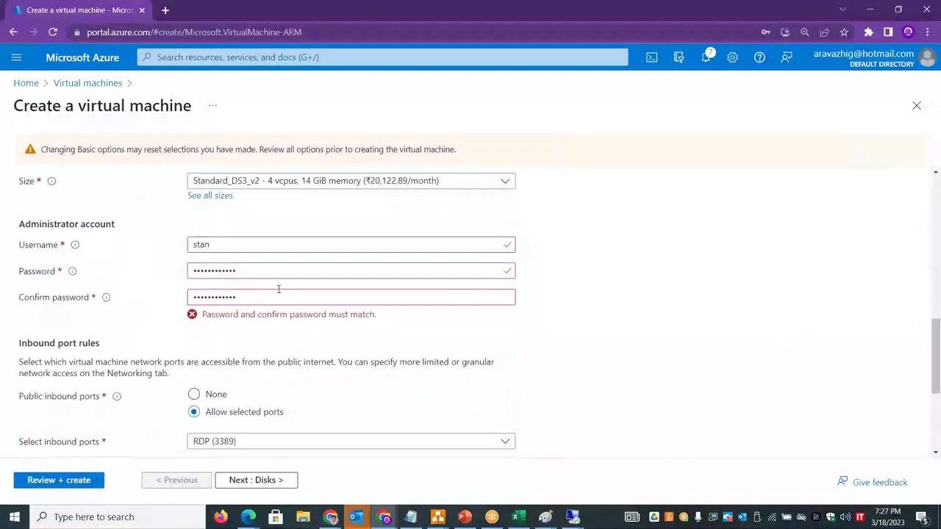
pyautogui.click(252, 273)
pyautogui.hotkey('ctrl', 'a')
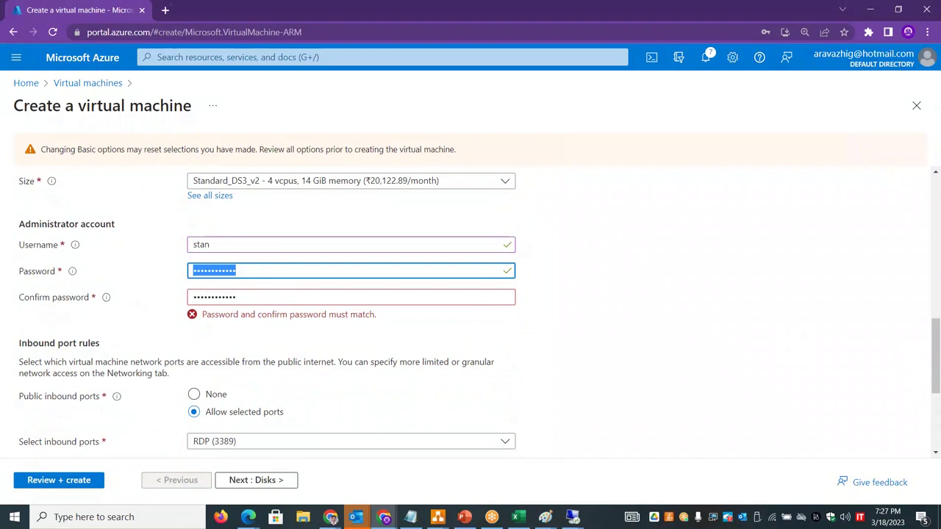
pyautogui.write('Pa')
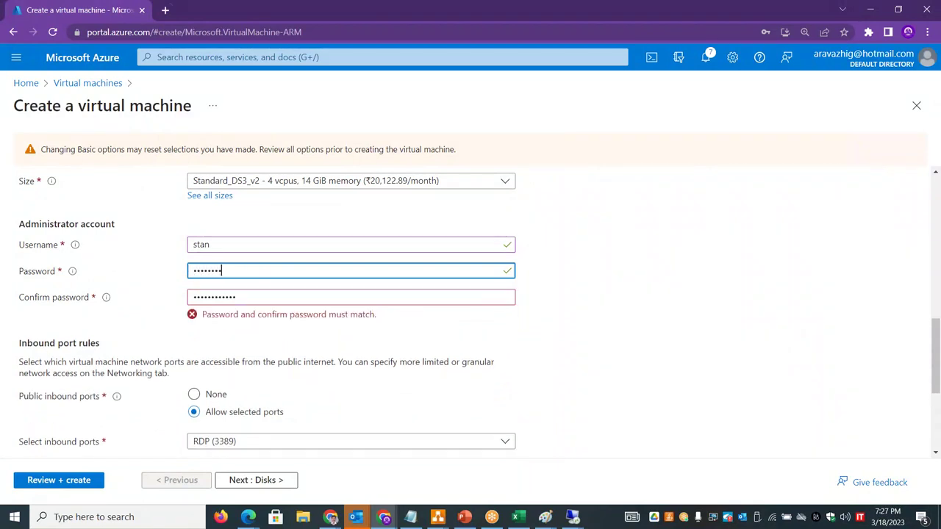
pyautogui.press('Tab')
pyautogui.write('P')
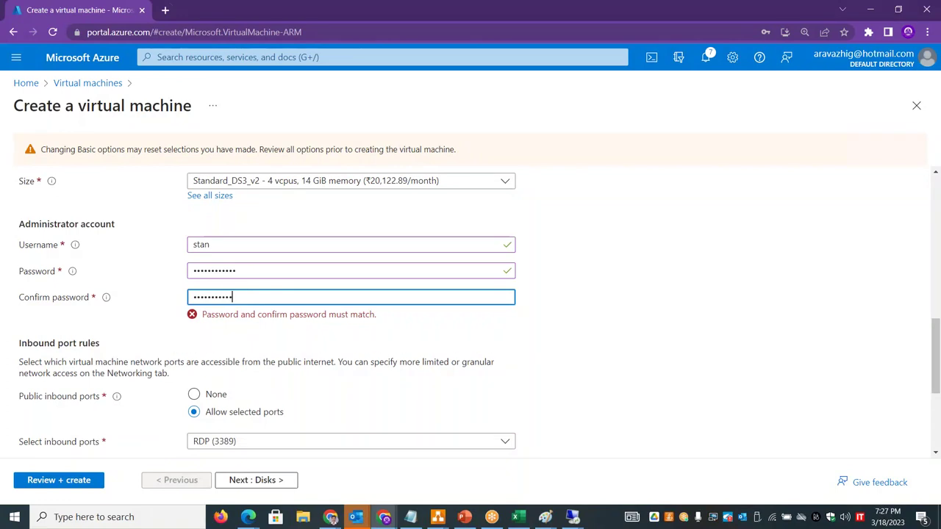
pyautogui.write('3')
# - Submit antowebvm01 for creation once validation passes, then switch back to the Paint diagram
pyautogui.click(59, 480)
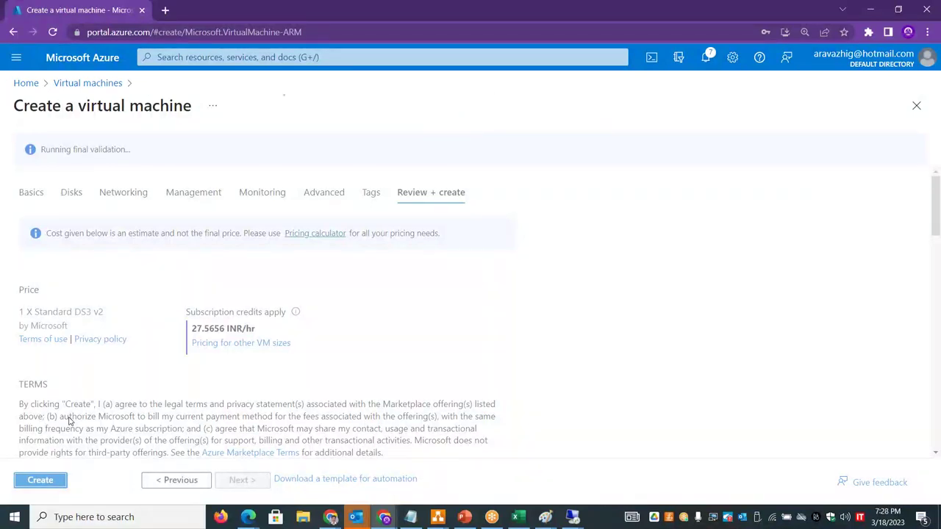
pyautogui.click(36, 482)
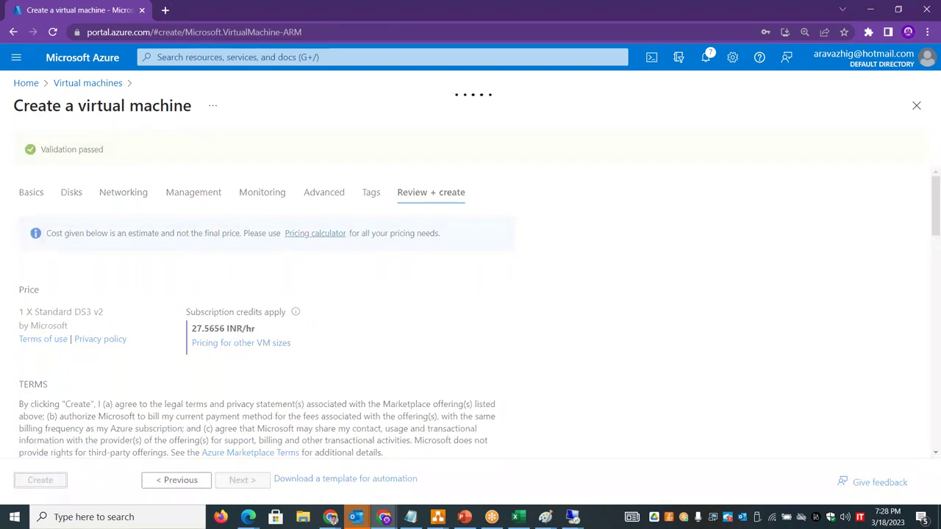
pyautogui.hotkey('alt', 'Tab')
pyautogui.hotkey('alt', 'Tab')
pyautogui.hotkey('alt', 'shift', 'Tab')
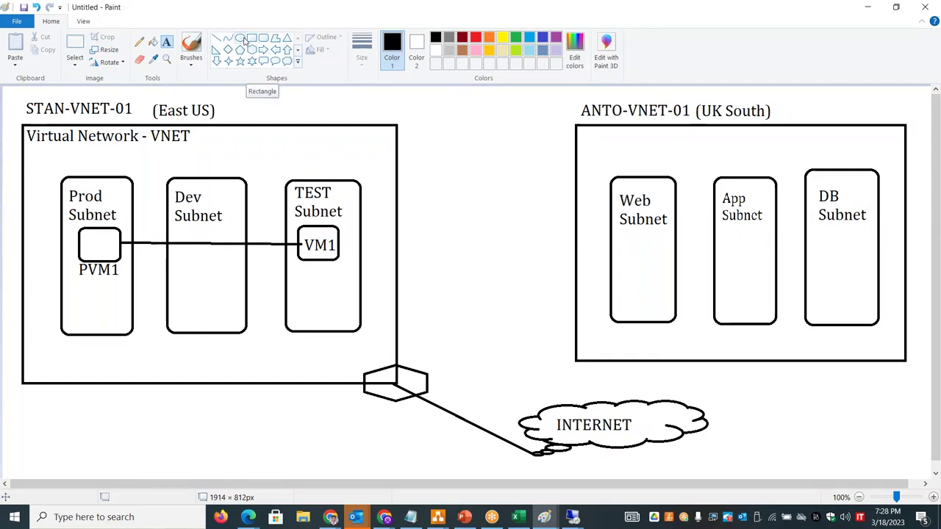
# - Draw a small rounded box inside the Web Subnet
pyautogui.click(265, 39)
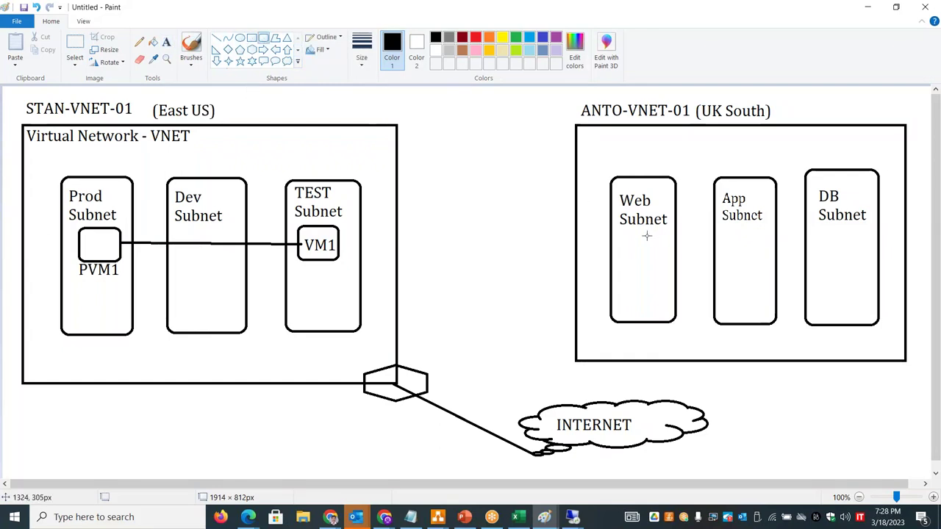
pyautogui.moveTo(625, 236); pyautogui.dragTo(658, 267)
pyautogui.click(548, 246)
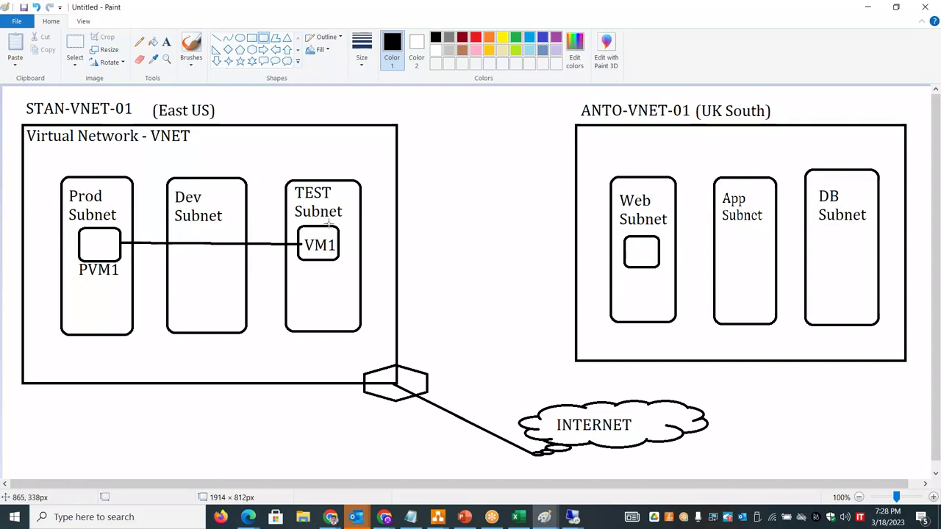
# - Draw two side-by-side hexagons below the network and label them PAAS
pyautogui.click(252, 50)
pyautogui.moveTo(143, 419); pyautogui.dragTo(211, 469)
pyautogui.moveTo(250, 420); pyautogui.dragTo(329, 469)
pyautogui.click(167, 42)
pyautogui.click(89, 410)
pyautogui.write('PAAS')
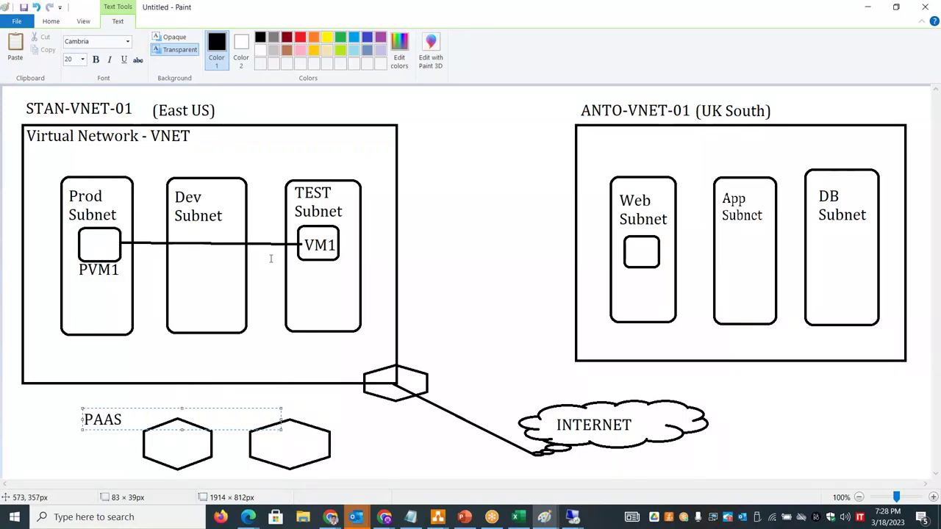
# - Try linking the cloud to the PAAS hexagons, then undo the hexagons, label and lines
pyautogui.click(466, 251)
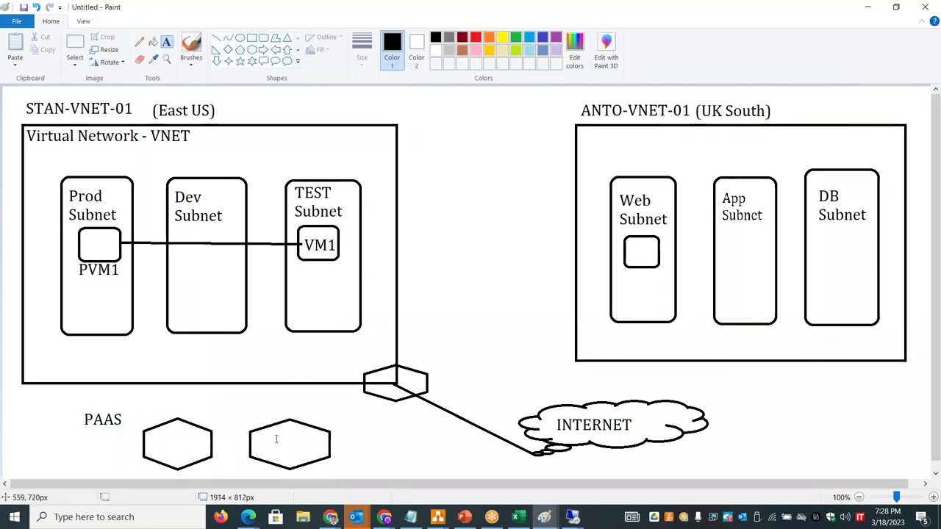
pyautogui.click(218, 38)
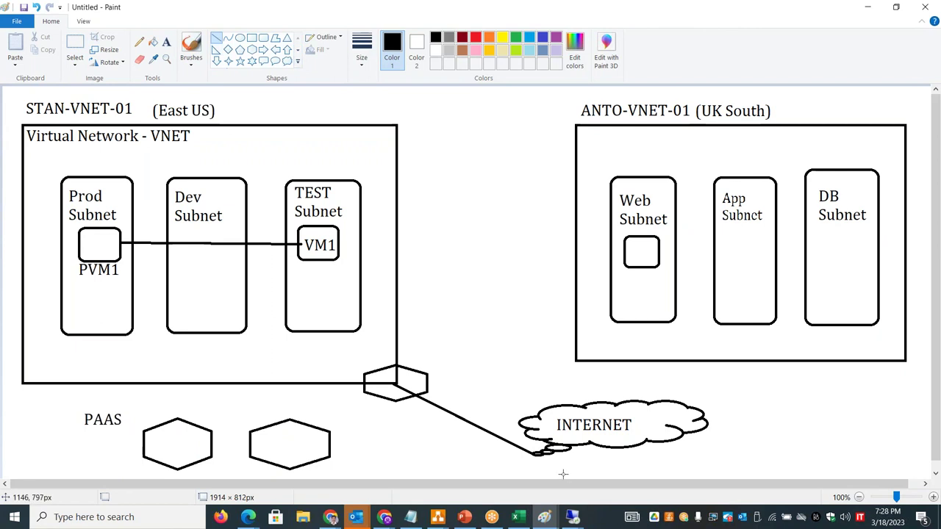
pyautogui.moveTo(642, 442); pyautogui.dragTo(329, 452)
pyautogui.hotkey('ctrl', 'z')
pyautogui.moveTo(526, 427); pyautogui.dragTo(331, 434)
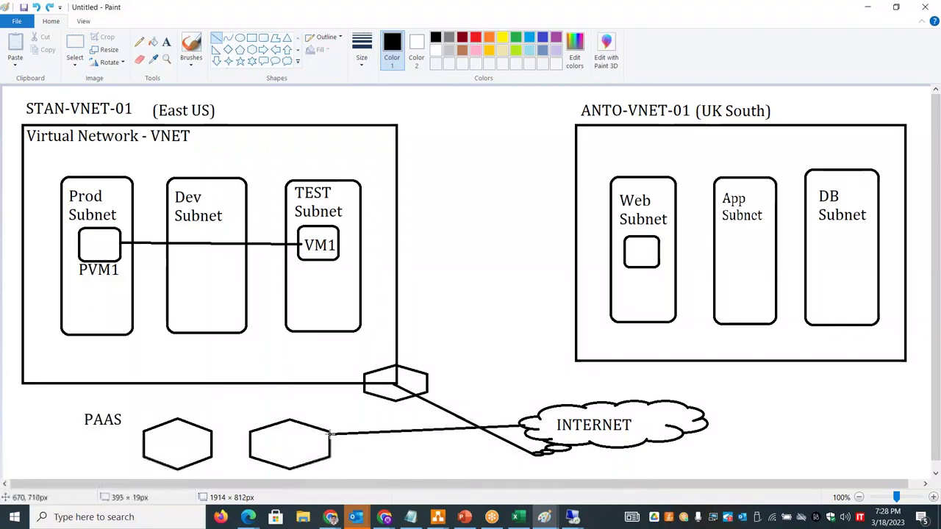
pyautogui.moveTo(546, 410); pyautogui.dragTo(178, 419)
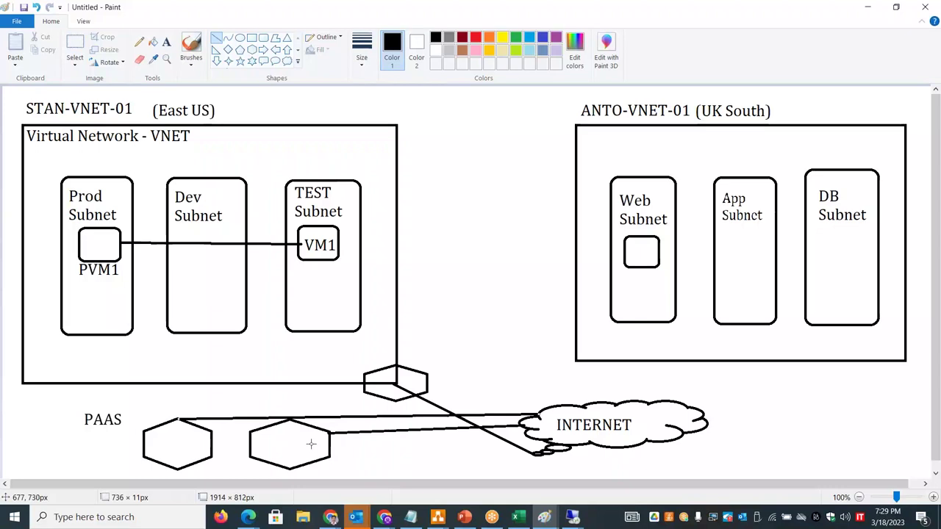
pyautogui.hotkey('ctrl', 'z')
pyautogui.hotkey('ctrl', 'z')
pyautogui.hotkey('ctrl', 'z')
pyautogui.hotkey('ctrl', 'z')
pyautogui.hotkey('ctrl', 'z')
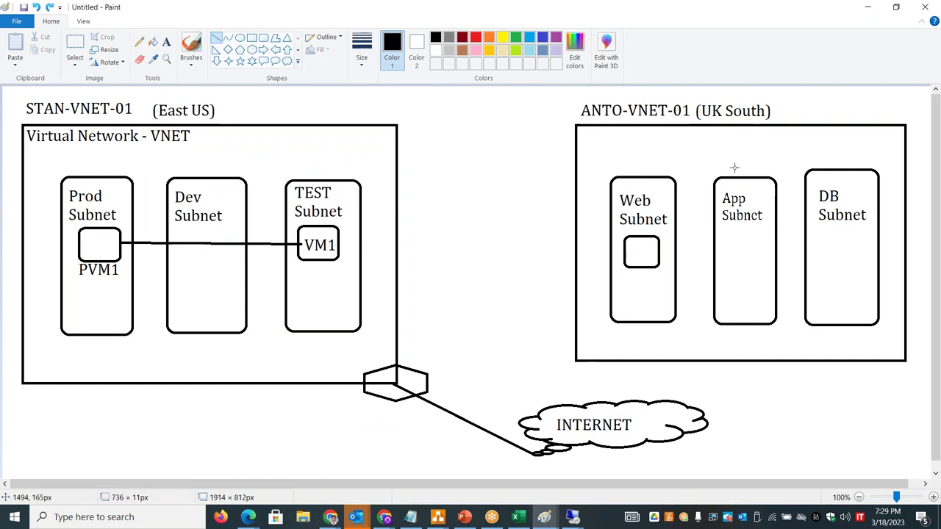
# - Connect the INTERNET cloud to ANTO-VNET-01 with a line and a hexagon at its lower-left corner
pyautogui.moveTo(650, 402); pyautogui.dragTo(578, 362)
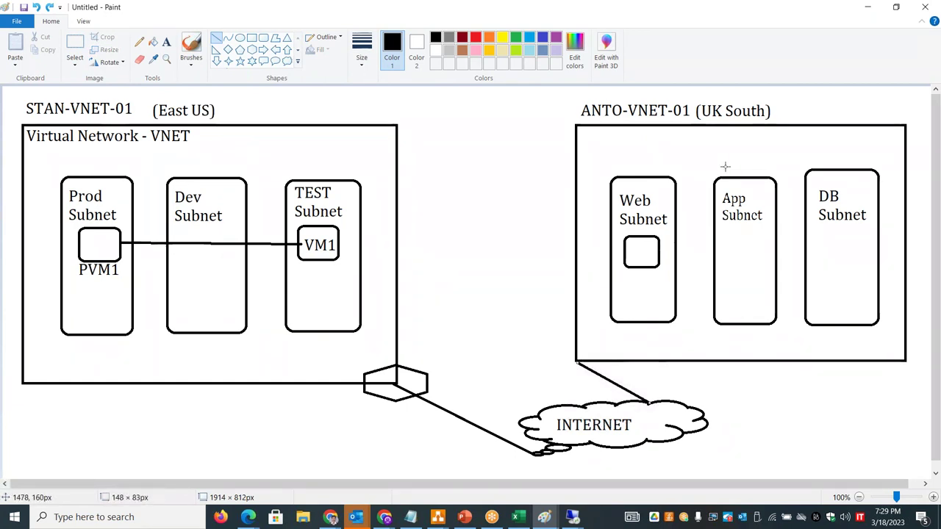
pyautogui.click(252, 50)
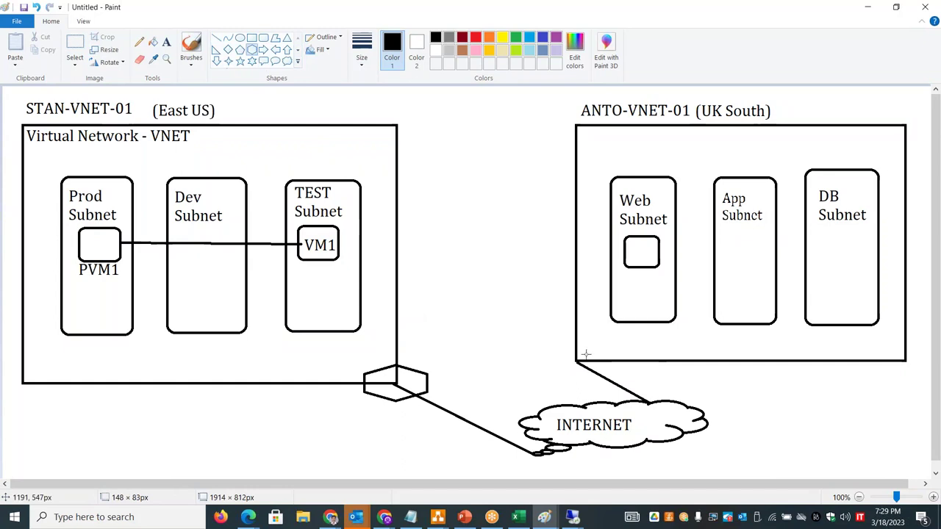
pyautogui.moveTo(549, 348)
pyautogui.mouseDown()
pyautogui.moveTo(612, 382)
pyautogui.moveTo(647, 385)
pyautogui.moveTo(614, 380)
pyautogui.mouseUp()
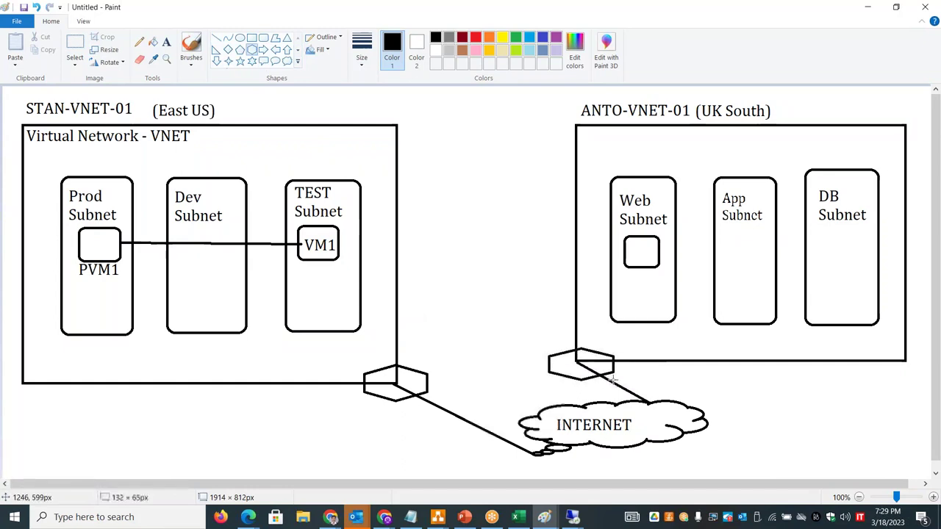
pyautogui.click(499, 294)
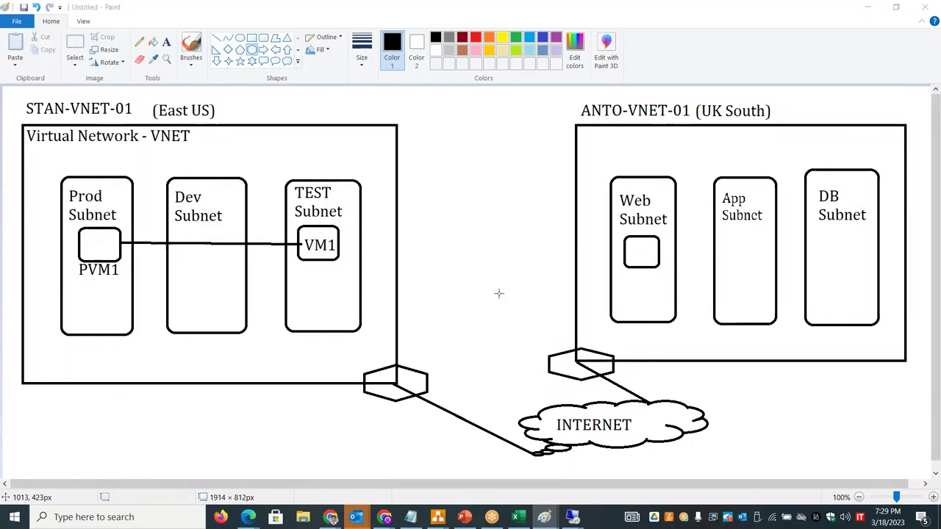
pyautogui.hotkey('alt', 'Tab')
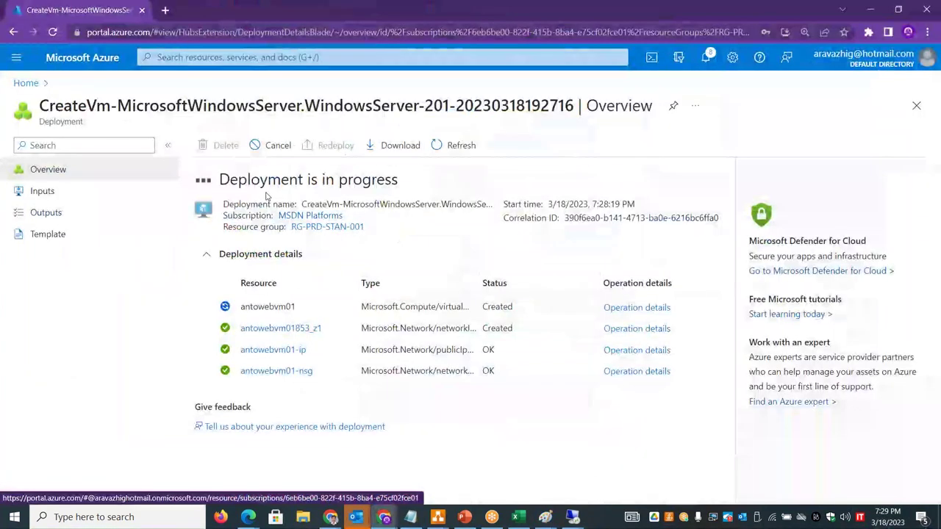
# - Open the Peerings settings of VNET-STAN-01 from Virtual networks, then return to Paint
pyautogui.click(25, 83)
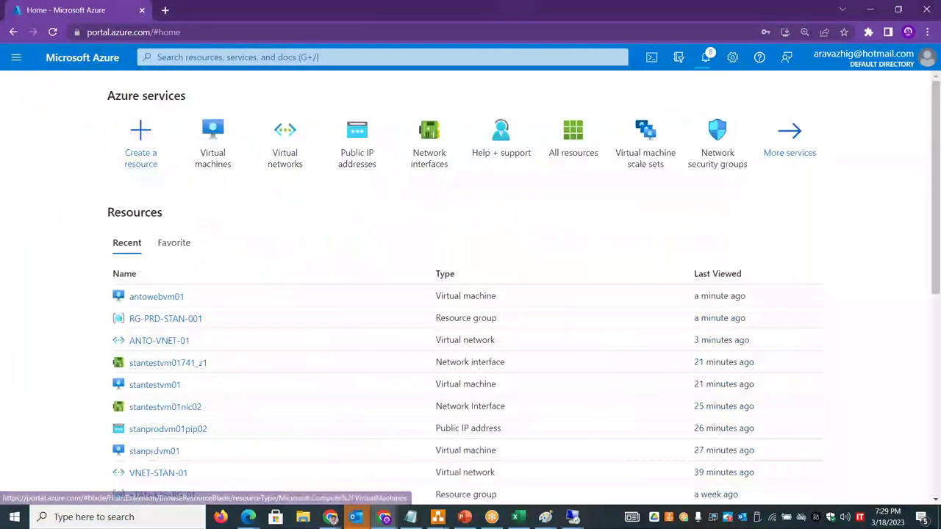
pyautogui.click(300, 159)
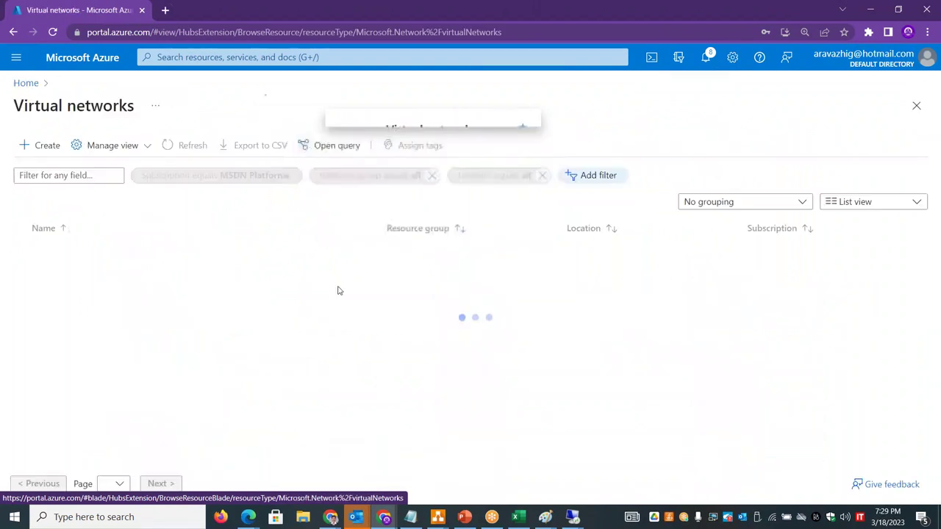
pyautogui.click(78, 274)
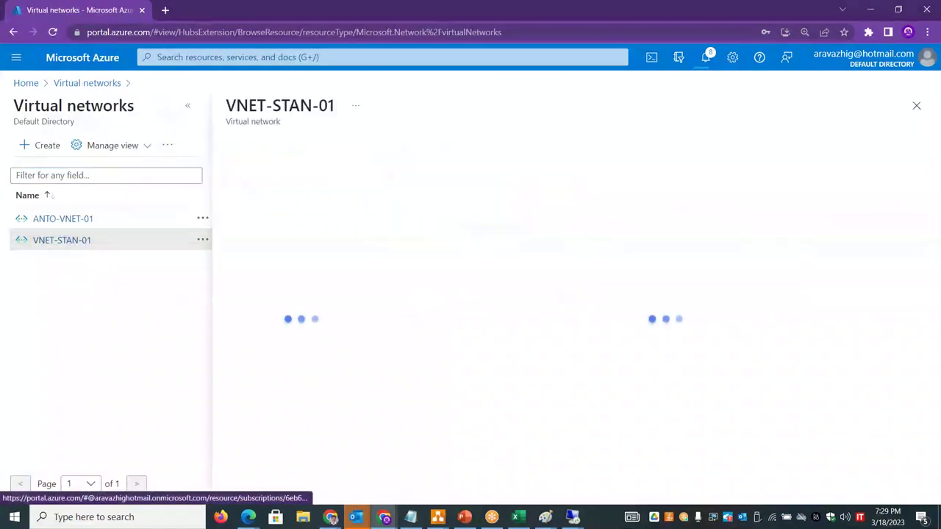
pyautogui.click(187, 109)
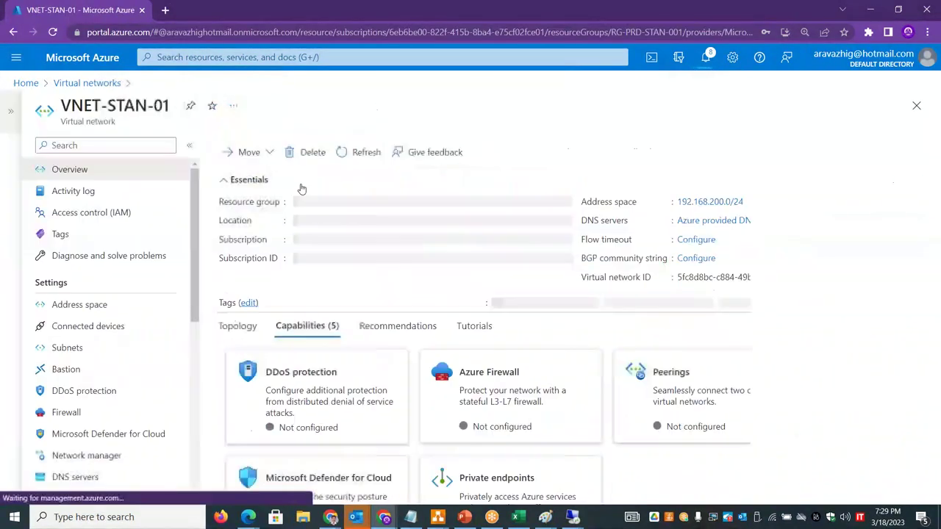
pyautogui.scroll(-3, 118, 316)
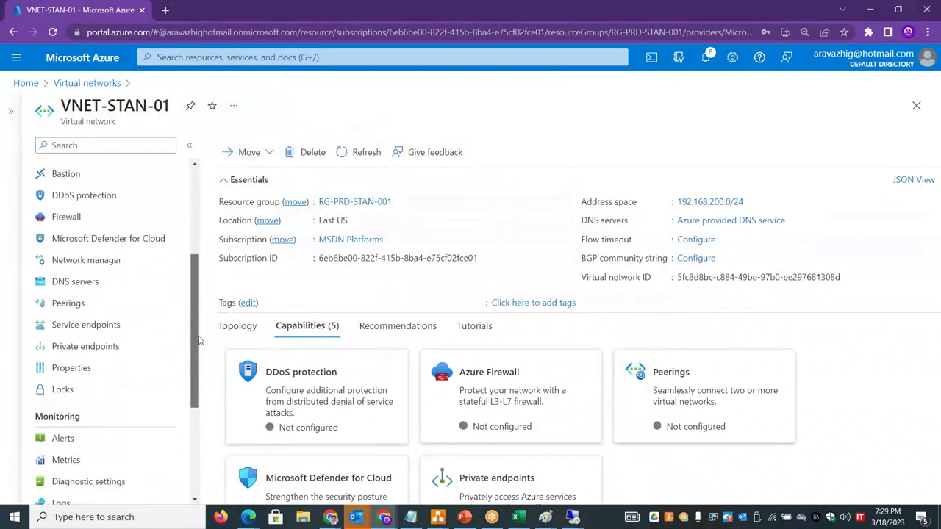
pyautogui.click(84, 294)
pyautogui.hotkey('alt', 'Tab')
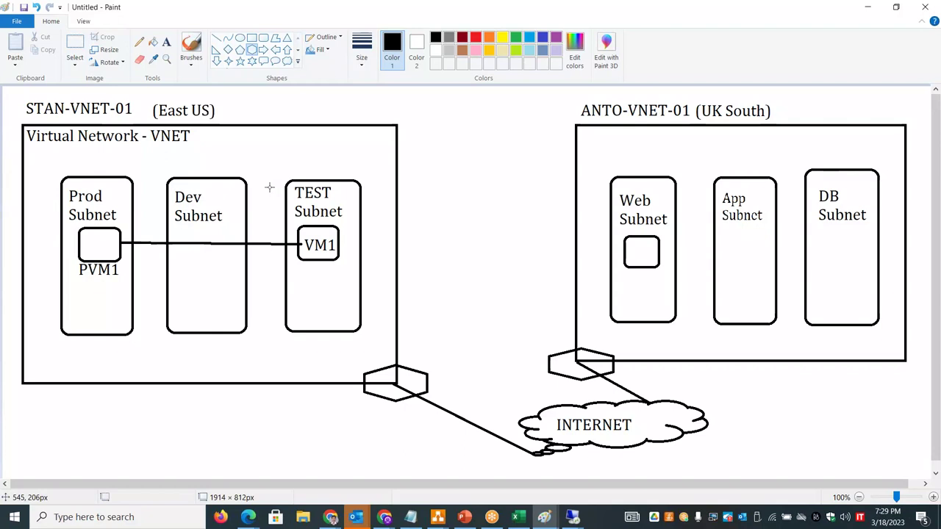
# - Switch from Paint to the Book1 Excel notes workbook
pyautogui.hotkey('alt', 'Tab')
pyautogui.hotkey('alt', 'Tab')
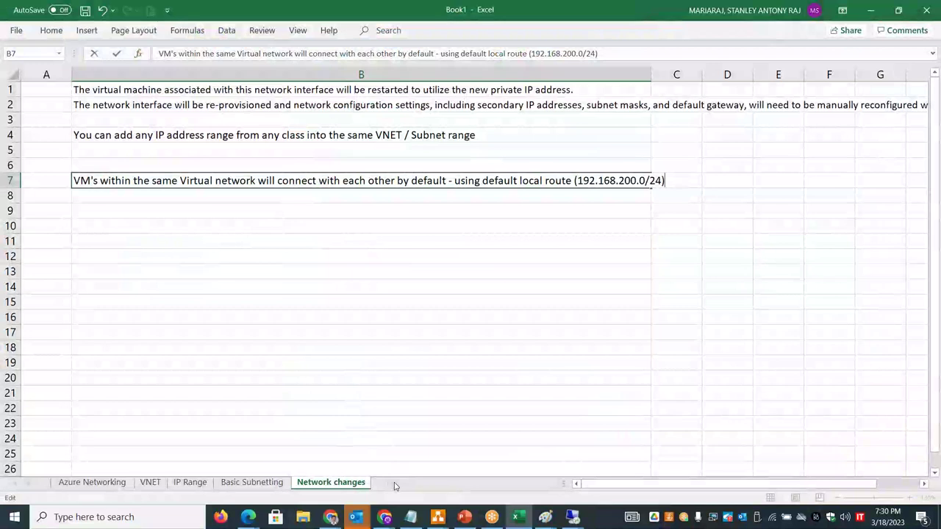
# - Add a new blank sheet named VNet Peering
pyautogui.click(370, 436)
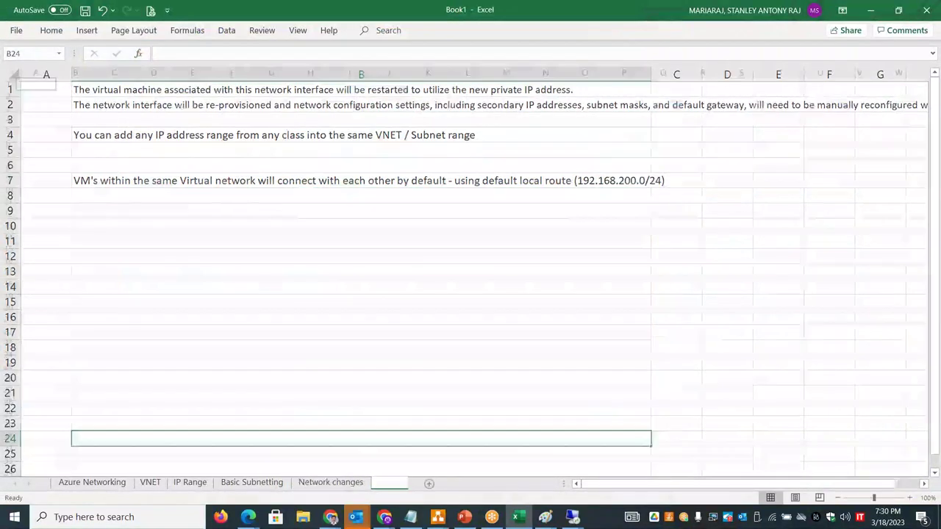
pyautogui.click(394, 487)
pyautogui.doubleClick(389, 483)
pyautogui.write('VNet ')
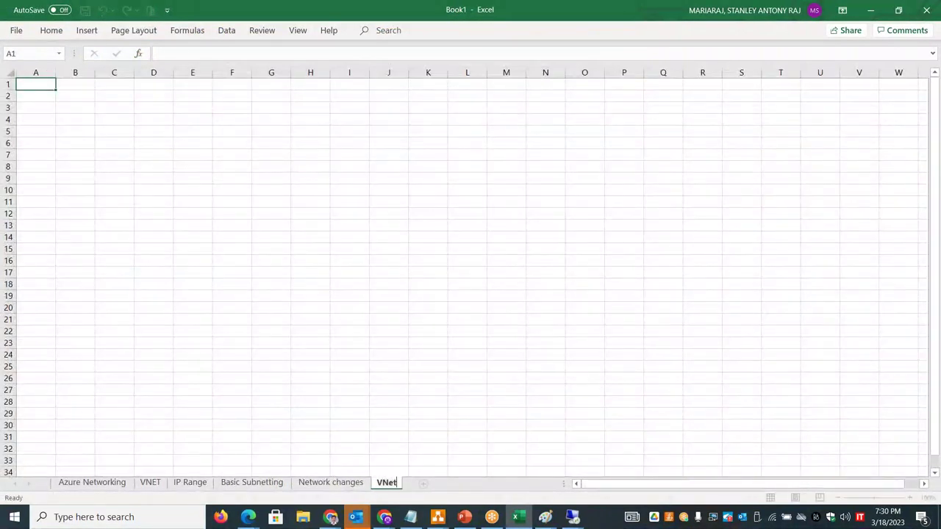
pyautogui.write('Peering')
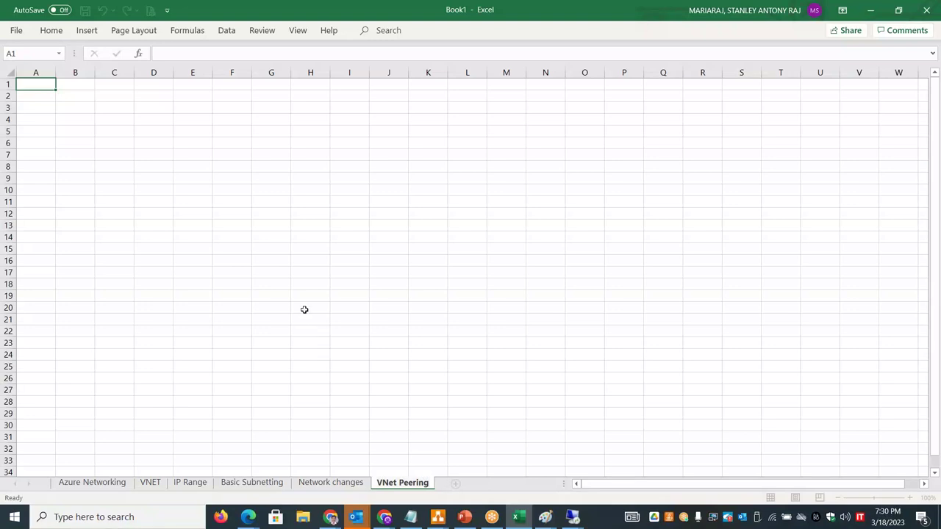
pyautogui.click(728, 403)
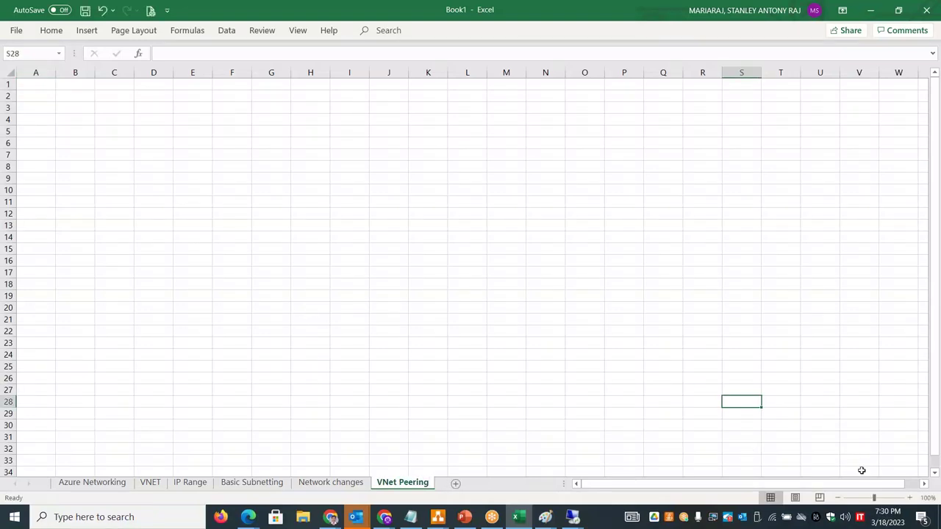
# - Zoom the sheet to 160%, widen columns A and B, and select A1
pyautogui.click(910, 498)
pyautogui.click(909, 498)
pyautogui.click(910, 498)
pyautogui.click(909, 498)
pyautogui.click(910, 498)
pyautogui.click(910, 498)
pyautogui.hscroll(-5, 882, 279)
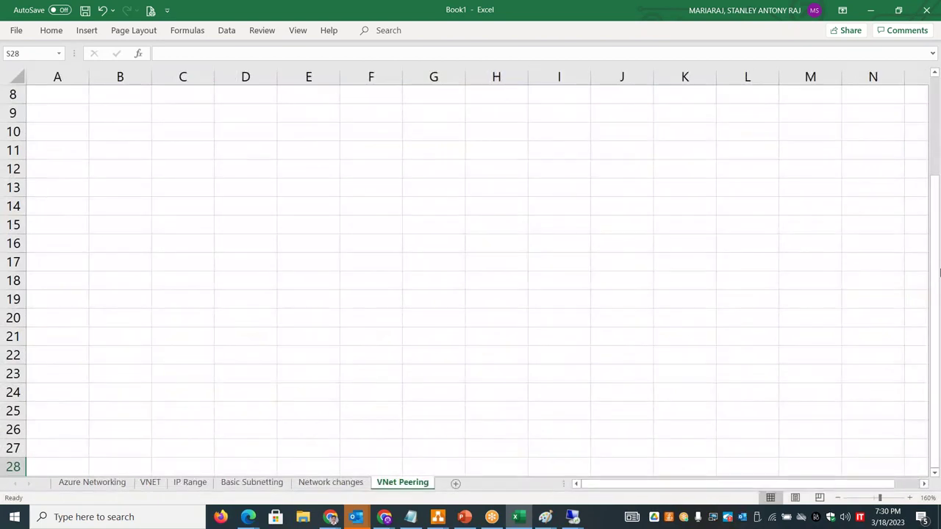
pyautogui.moveTo(938, 274); pyautogui.dragTo(937, 268)
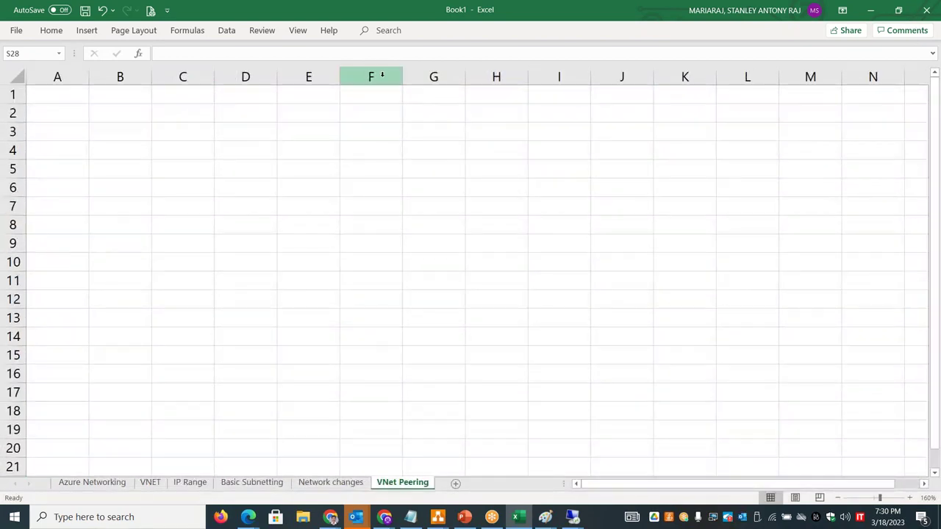
pyautogui.moveTo(151, 77); pyautogui.dragTo(405, 76)
pyautogui.moveTo(90, 76); pyautogui.dragTo(170, 77)
pyautogui.click(138, 98)
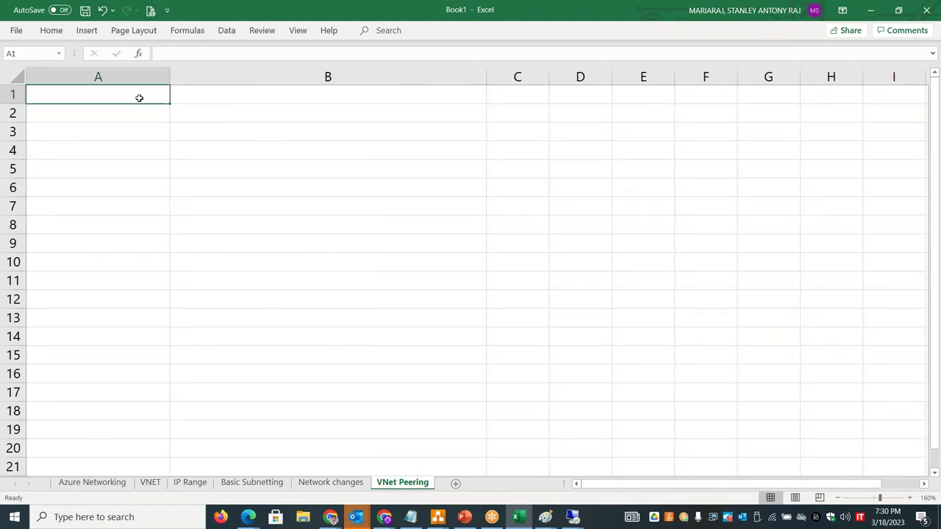
# - Enter 'VNET Peering' in A1 with definition 'Seamless connectivity between Azure VNET in either same region or across region' in B1
pyautogui.write('VNET Pe')
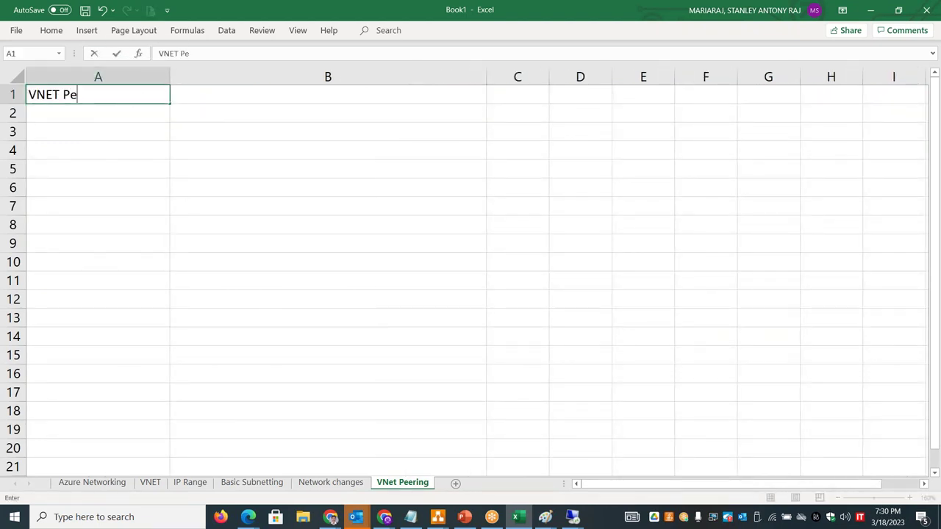
pyautogui.write('ering')
pyautogui.press('Tab')
pyautogui.write('Seamles')
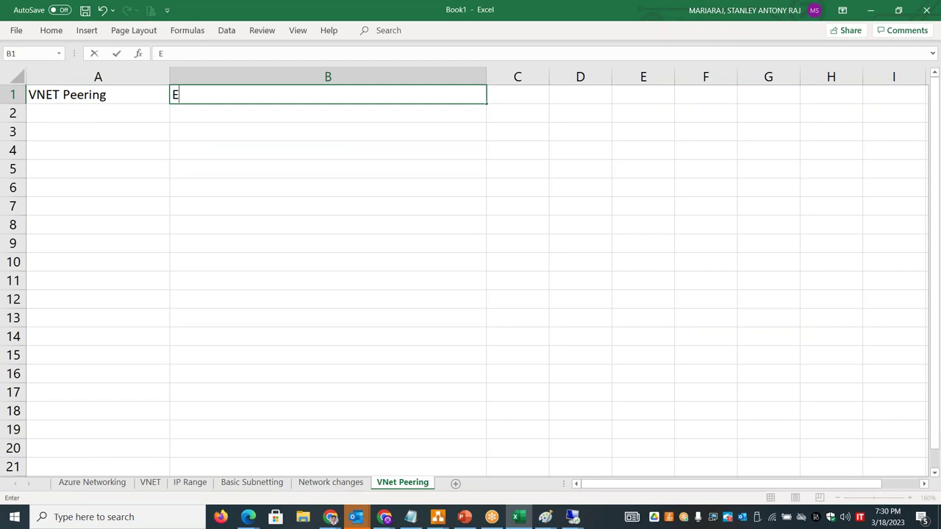
pyautogui.write('s co')
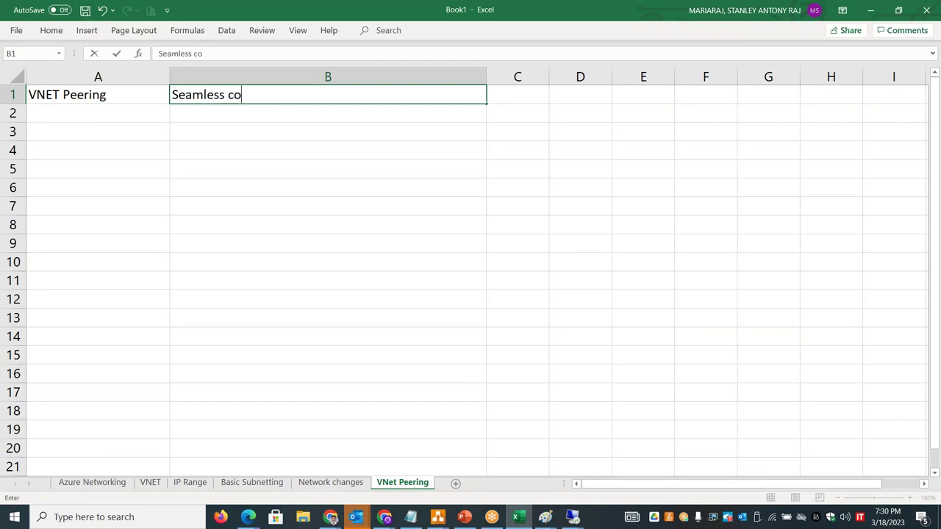
pyautogui.write('nnectivity betw')
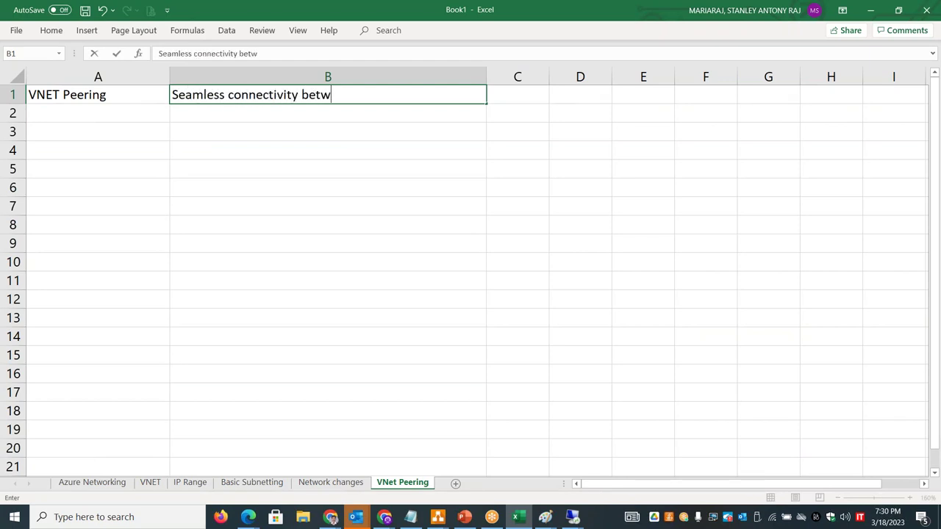
pyautogui.write('een Azure VNET in s')
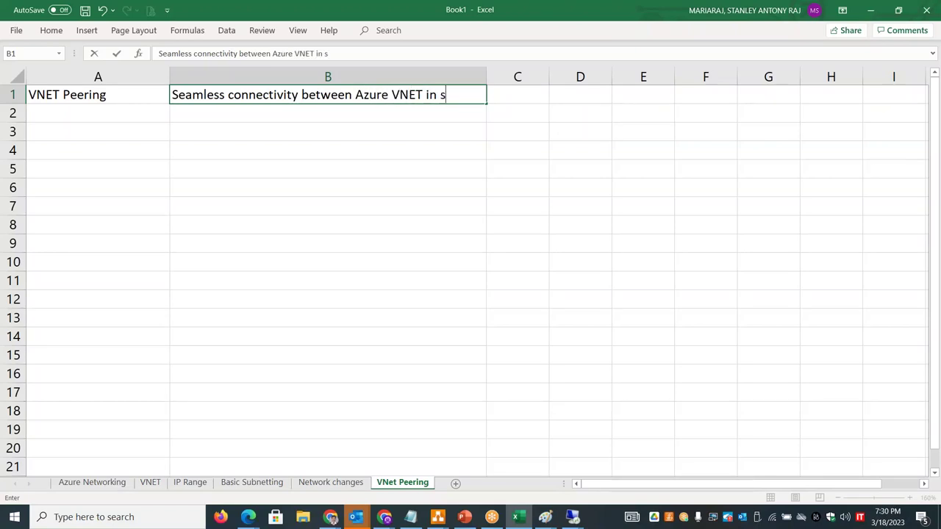
pyautogui.press('BackSpace')
pyautogui.write('et')
pyautogui.press('BackSpace')
pyautogui.write('ither same ')
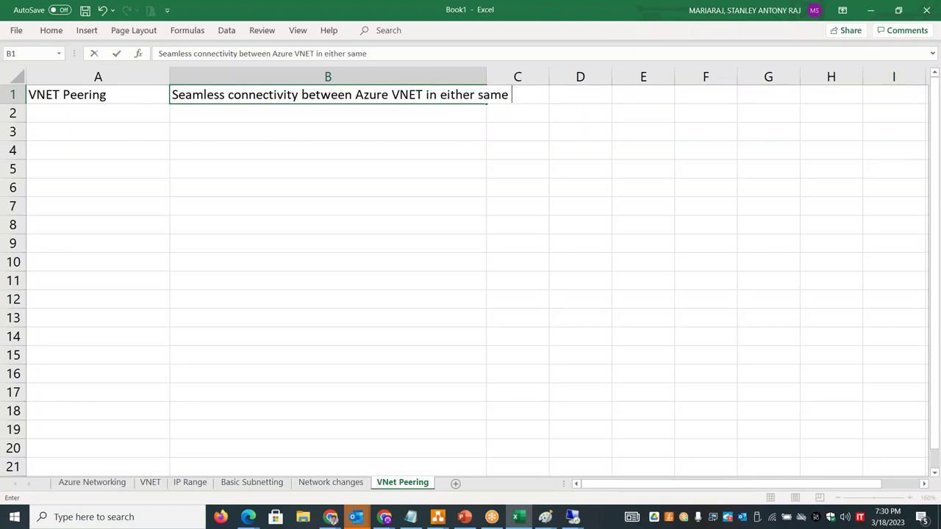
pyautogui.write('region or across region')
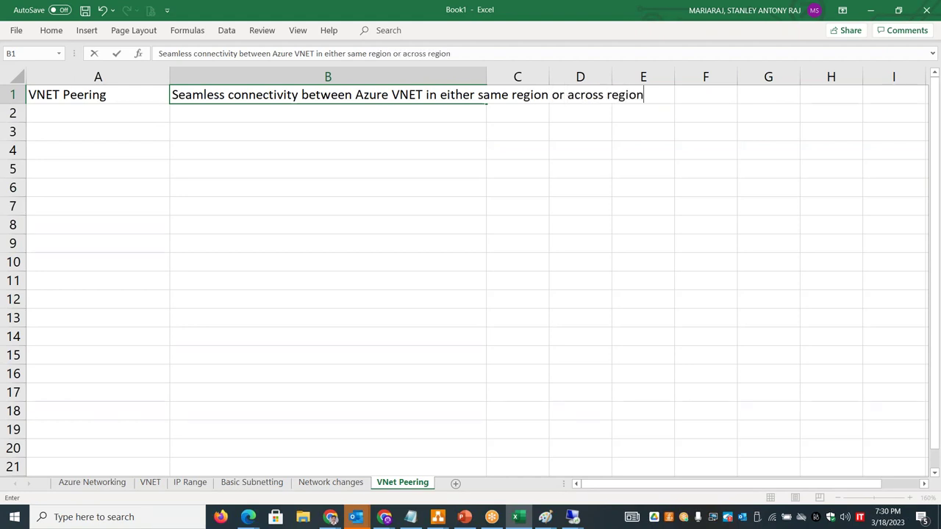
pyautogui.press('Return')
pyautogui.press('Return')
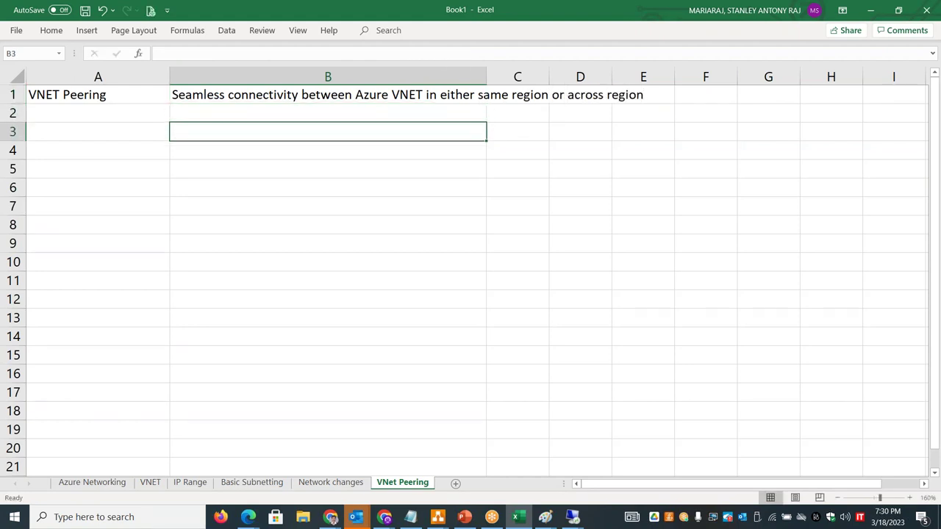
# - Enter 'Local VNET peering - between 2 vnet in same region' in B3 and copy it to B4
pyautogui.write('Local VNET')
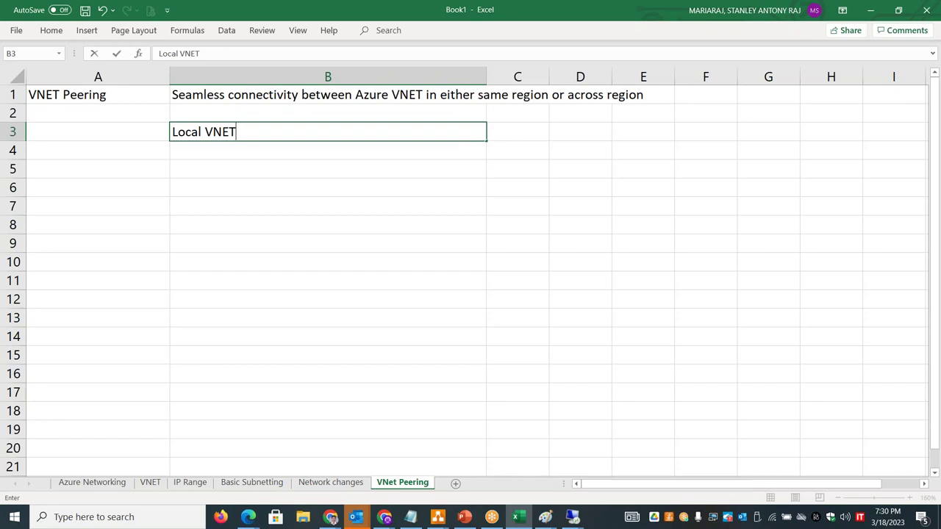
pyautogui.write(' peering - be')
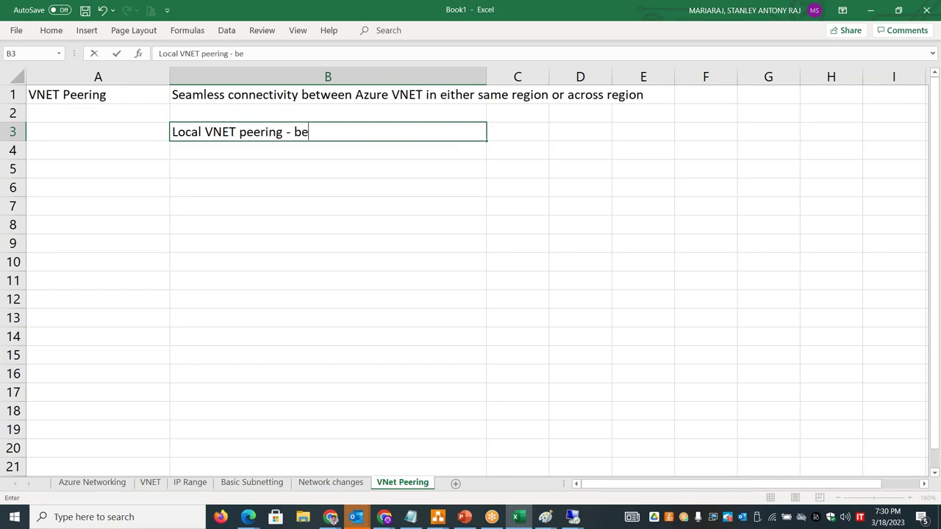
pyautogui.write('tween 2 vn')
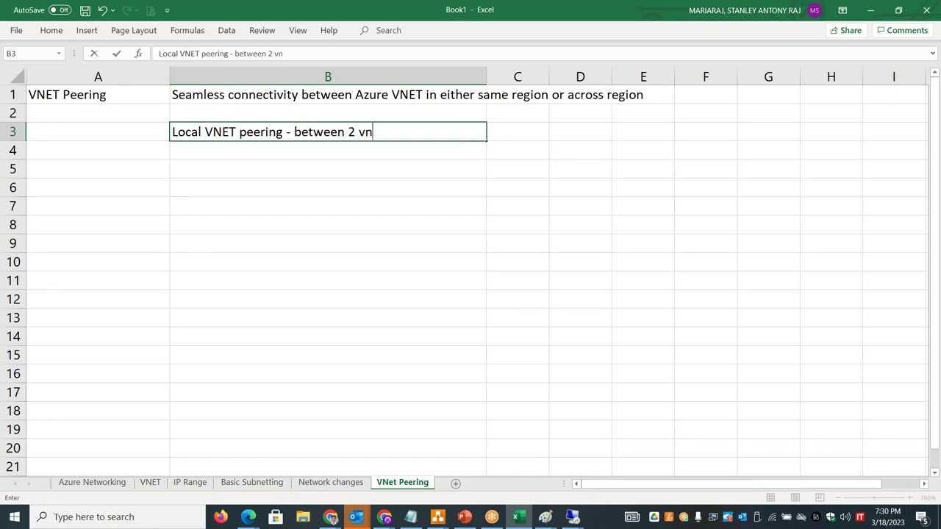
pyautogui.write('et in same region')
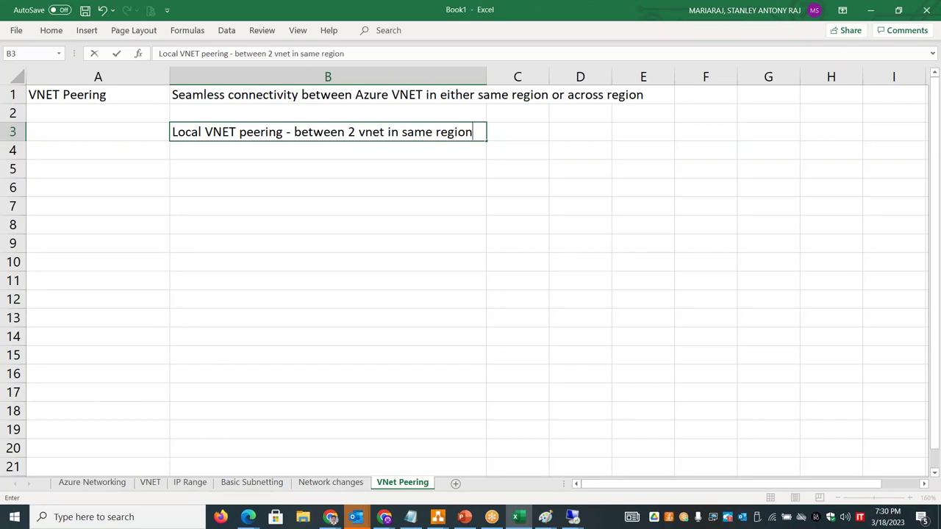
pyautogui.press('Return')
pyautogui.hotkey('ctrl', 'd')
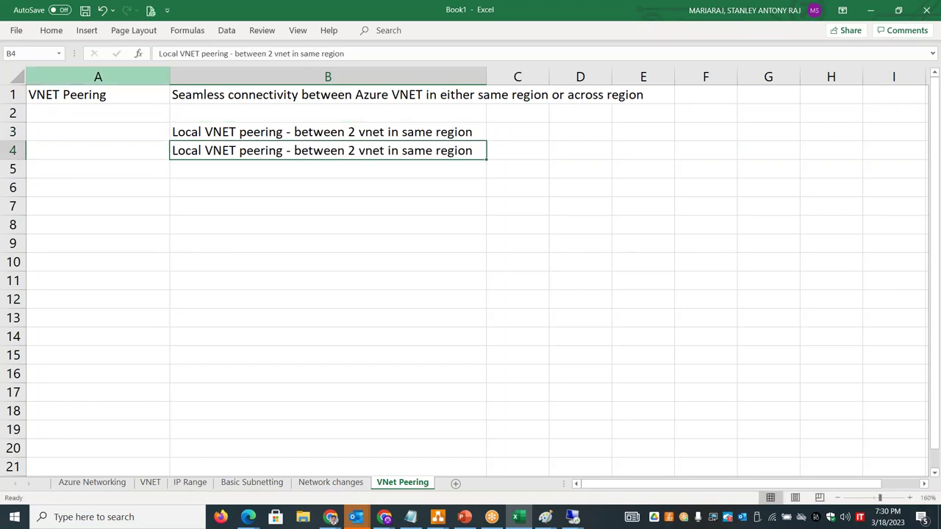
# - Edit B4 to 'Global VNET peering - between 2 vnet in different region' and widen column B
pyautogui.doubleClick(176, 148)
pyautogui.press('Delete')
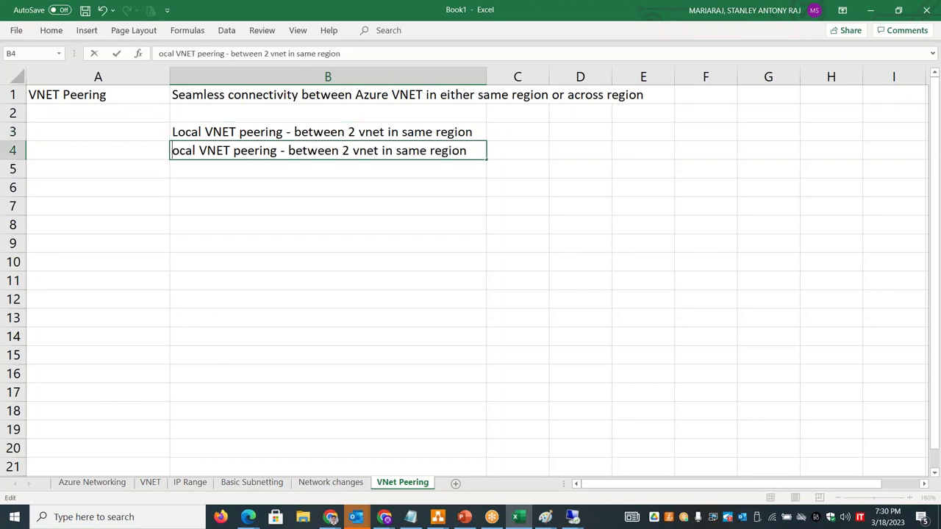
pyautogui.press('Delete')
pyautogui.press('Delete')
pyautogui.press('Delete')
pyautogui.press('Delete')
pyautogui.write('GLoba')
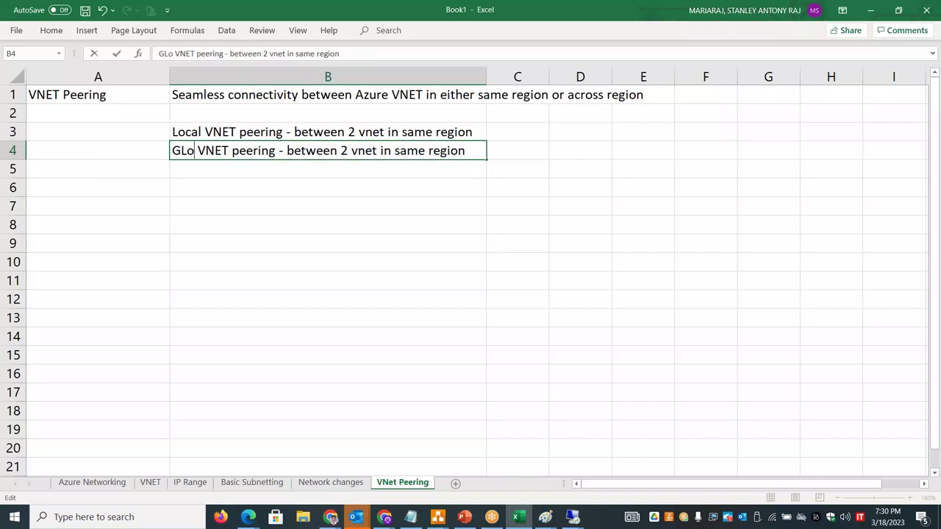
pyautogui.write('l')
pyautogui.click(189, 154)
pyautogui.press('BackSpace')
pyautogui.write('lobal')
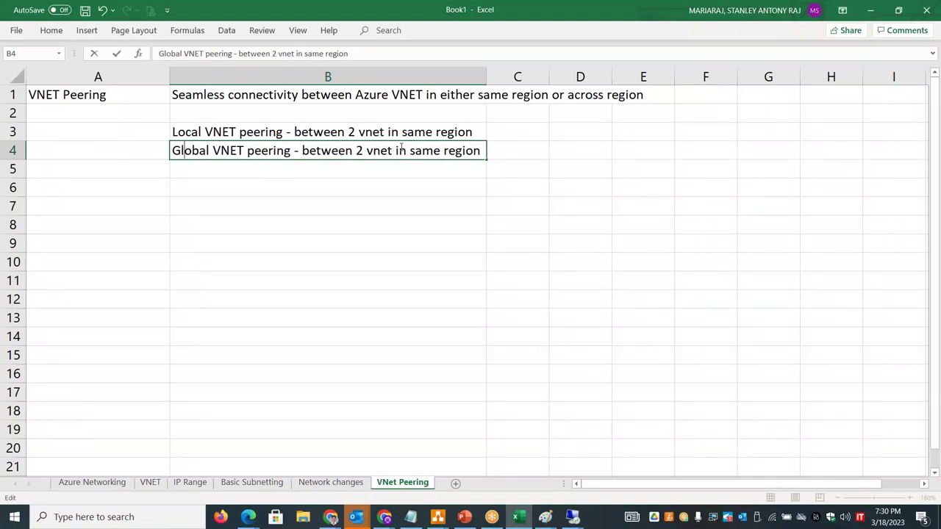
pyautogui.doubleClick(423, 150)
pyautogui.write('different')
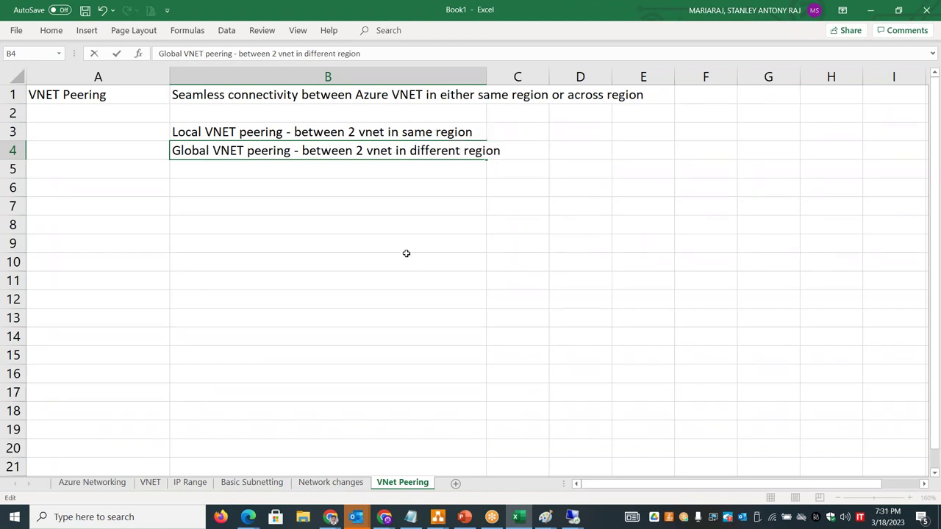
pyautogui.click(397, 285)
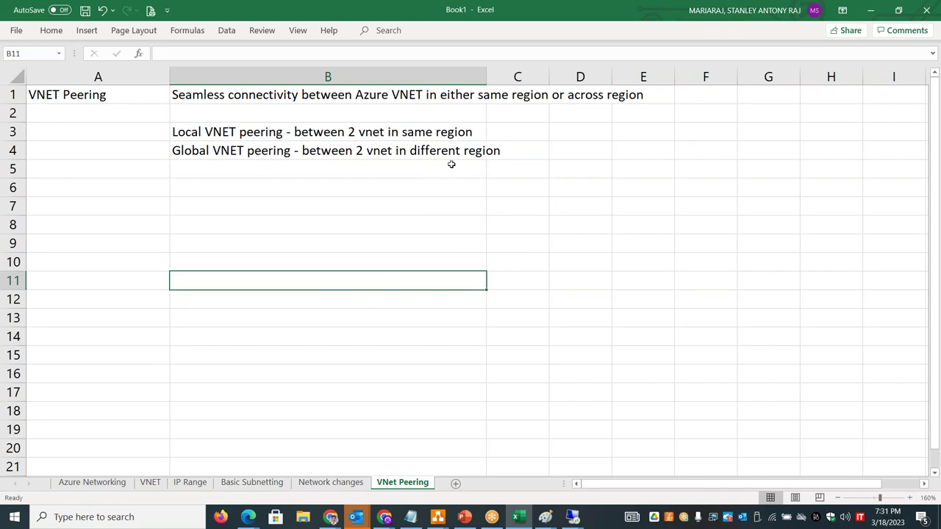
pyautogui.moveTo(486, 76); pyautogui.dragTo(513, 77)
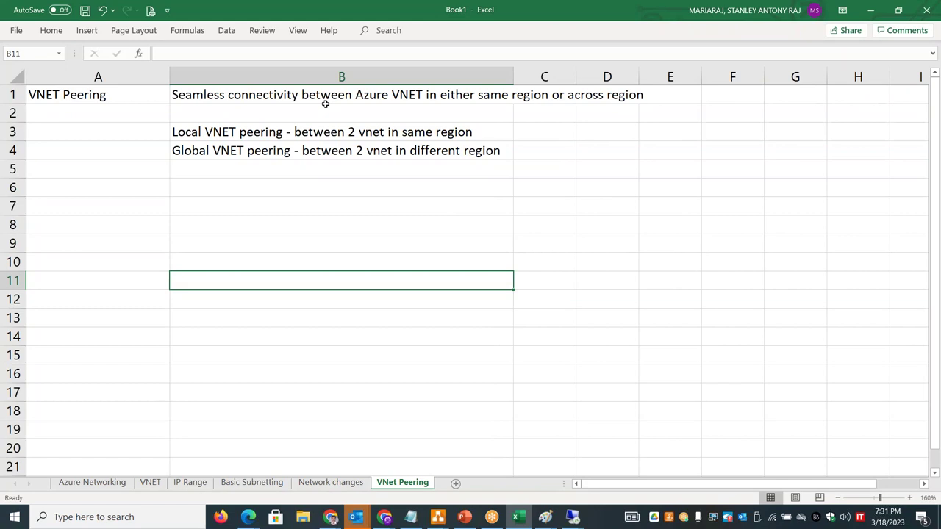
# - In B6, type that once peering is established, systems in the VNets can connect between them
pyautogui.press('Up')
pyautogui.press('Up')
pyautogui.press('Up')
pyautogui.press('Up')
pyautogui.press('Up')
pyautogui.press('Up')
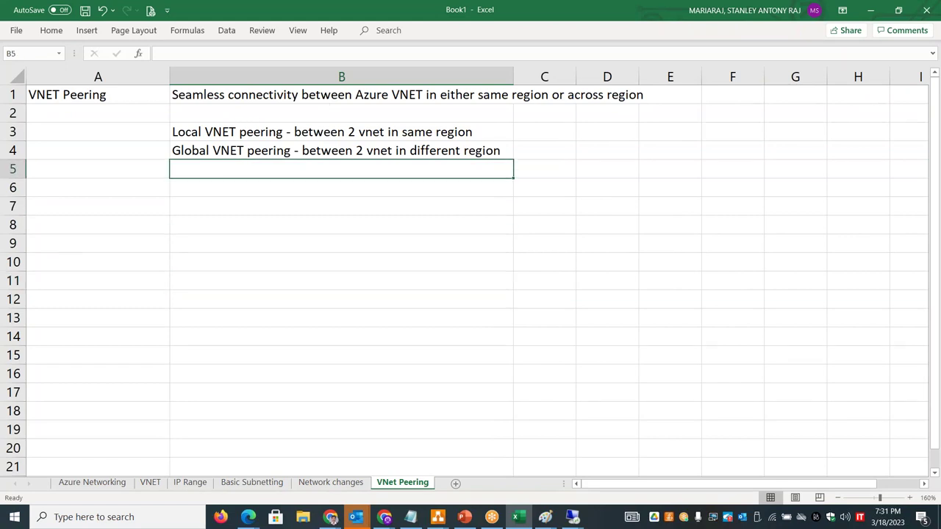
pyautogui.press('Down')
pyautogui.press('Left')
pyautogui.press('Right')
pyautogui.write('Once')
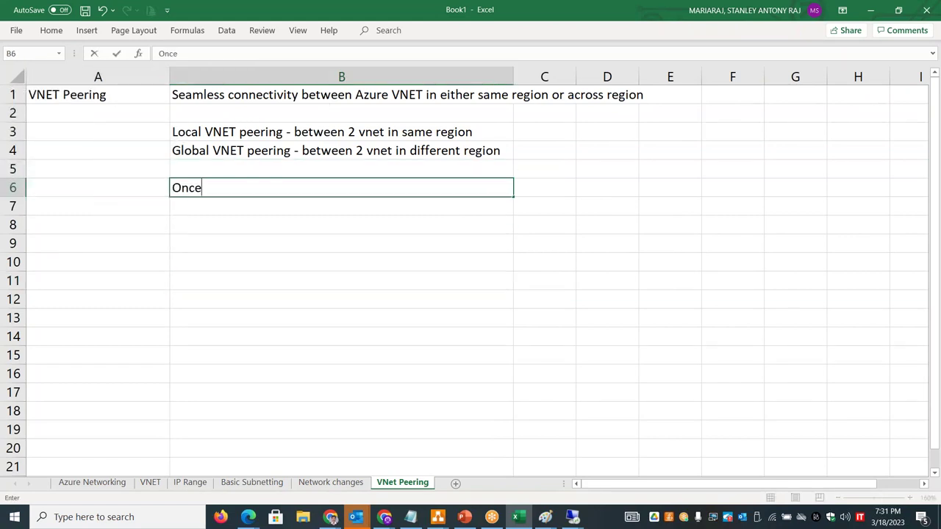
pyautogui.write(' peering is establ')
pyautogui.press('BackSpace')
pyautogui.write('blished, ')
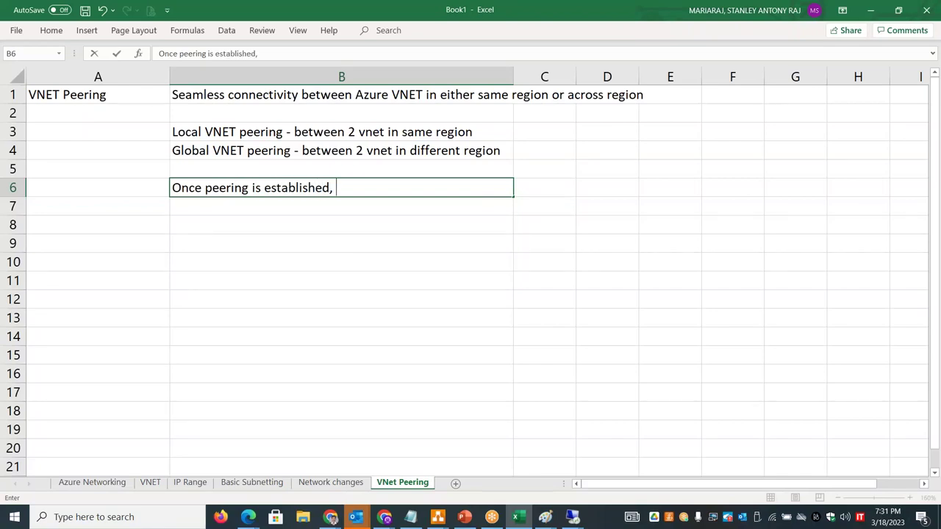
pyautogui.write('systems in the')
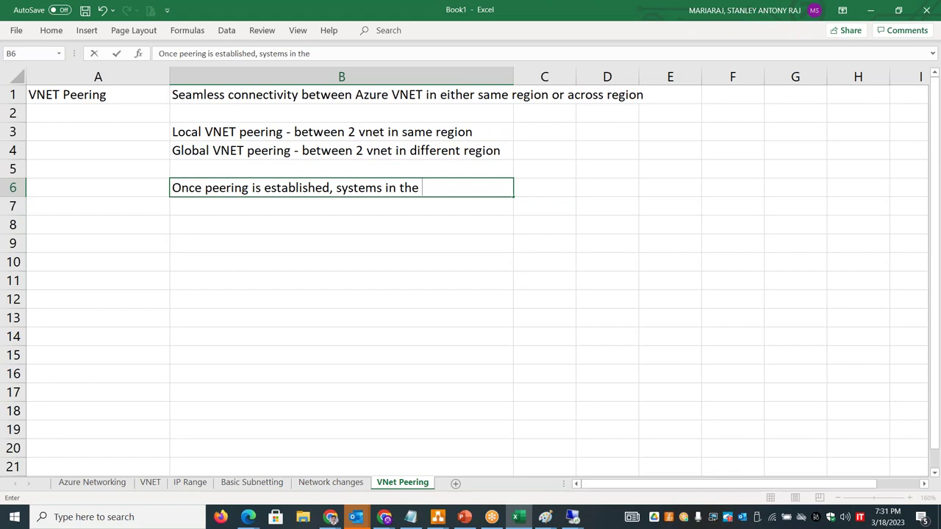
pyautogui.write(" Vnet's can connect bwet")
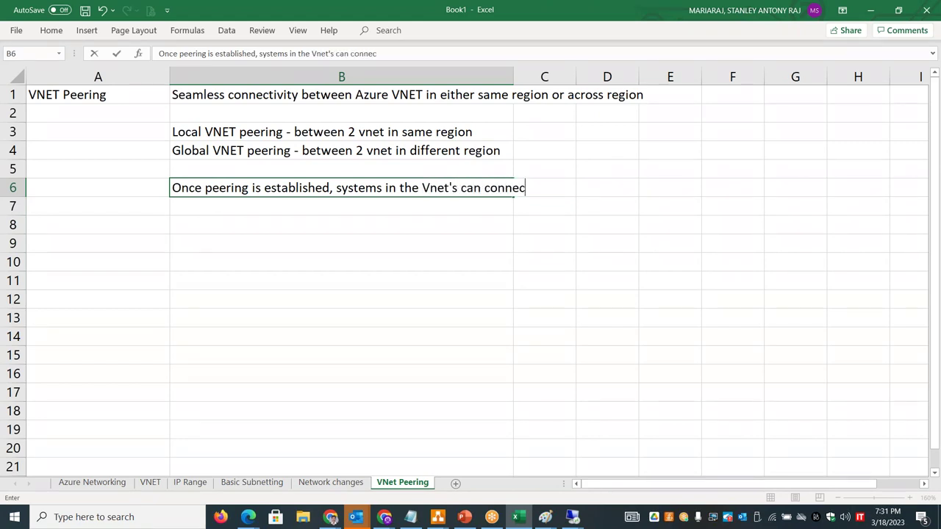
pyautogui.press('BackSpace')
pyautogui.press('BackSpace')
pyautogui.press('BackSpace')
# - Finish the B6 note with 'using private IP range' and bring up the first Remote Desktop session
pyautogui.press('BackSpace')
pyautogui.write('etween thme')
pyautogui.press('BackSpace')
pyautogui.press('BackSpace')
pyautogui.write('em using priva')
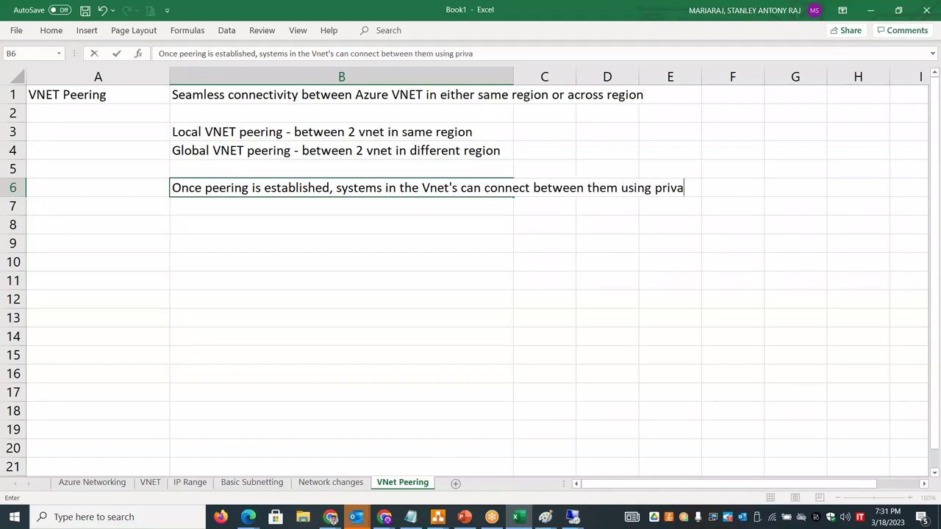
pyautogui.write('te IP range')
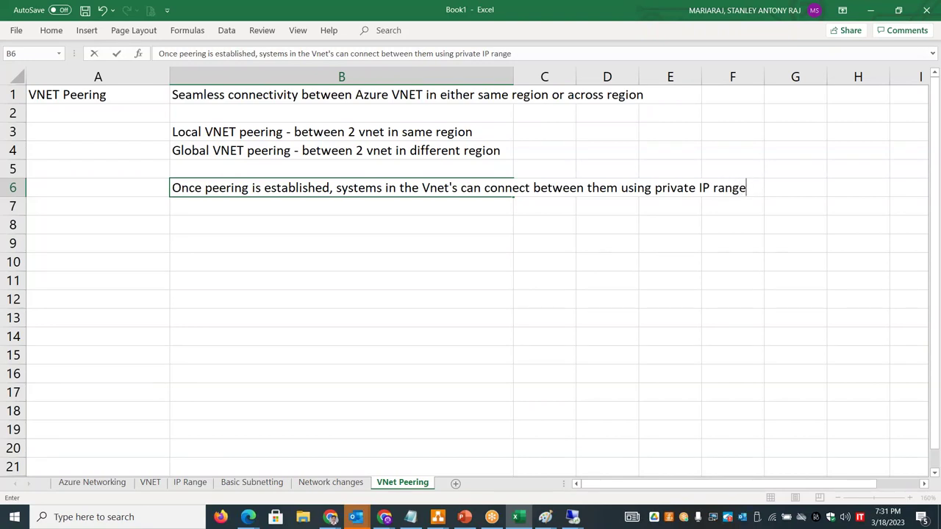
pyautogui.click(572, 517)
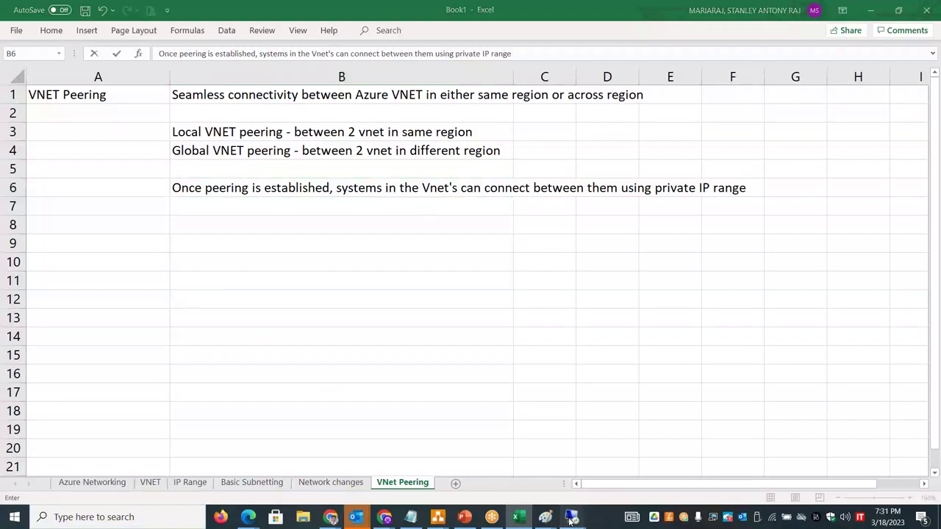
pyautogui.click(532, 467)
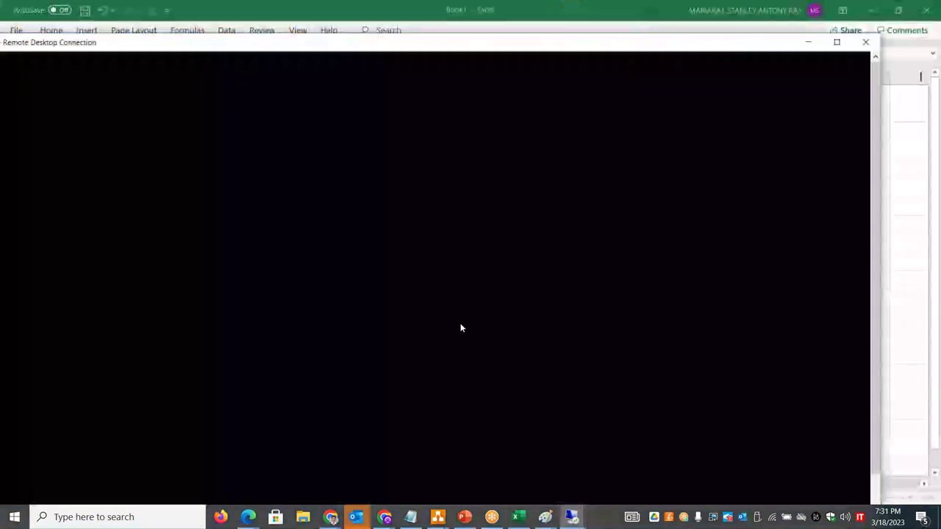
# - Dismiss the Server Manager popup, make the remote session full screen, and open an administrator command prompt
pyautogui.doubleClick(274, 49)
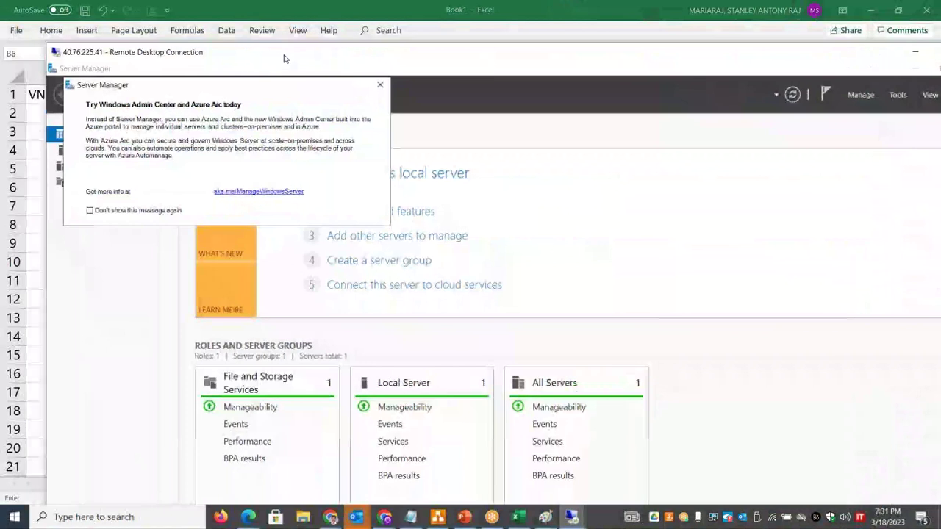
pyautogui.click(380, 84)
pyautogui.click(94, 151)
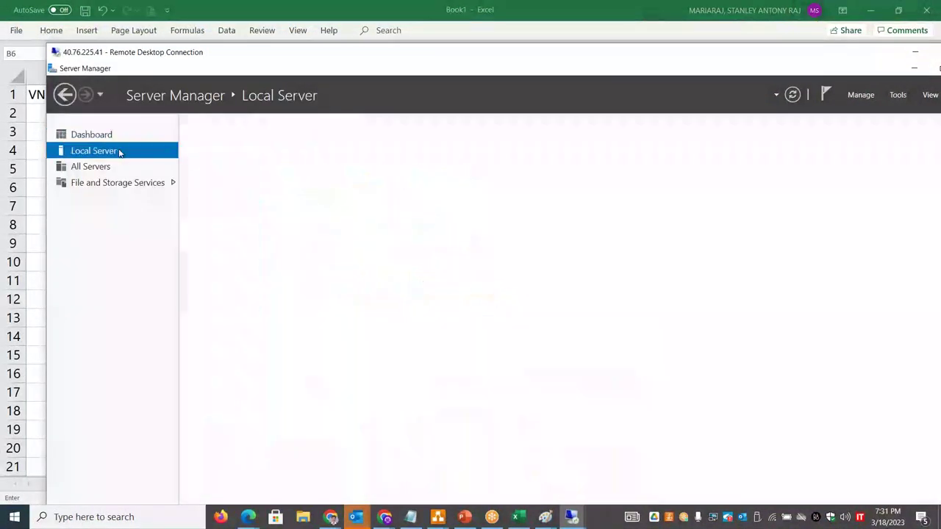
pyautogui.doubleClick(185, 53)
pyautogui.rightClick(13, 519)
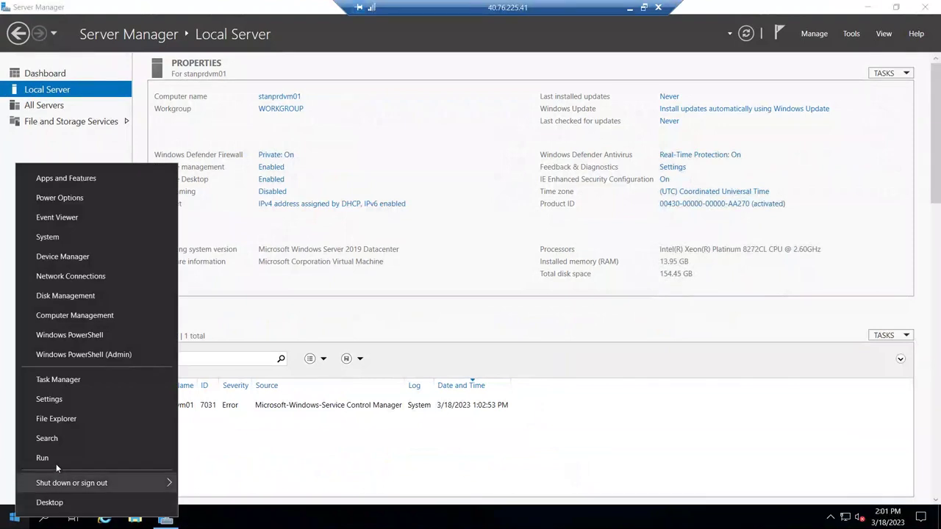
pyautogui.click(57, 461)
pyautogui.press('Return')
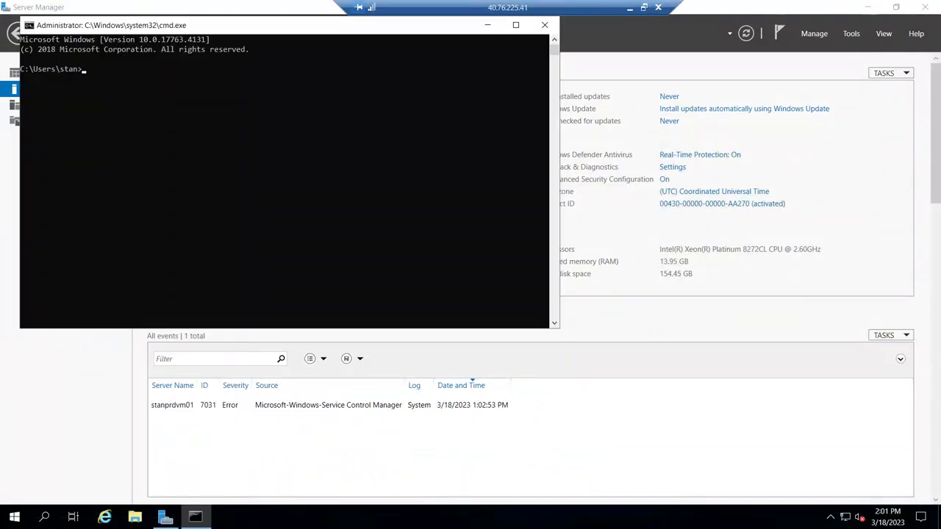
# - Run hostname and ipconfig to show stanprdvm01 at 192.168.200.196, then restore the session window
pyautogui.write('hostan')
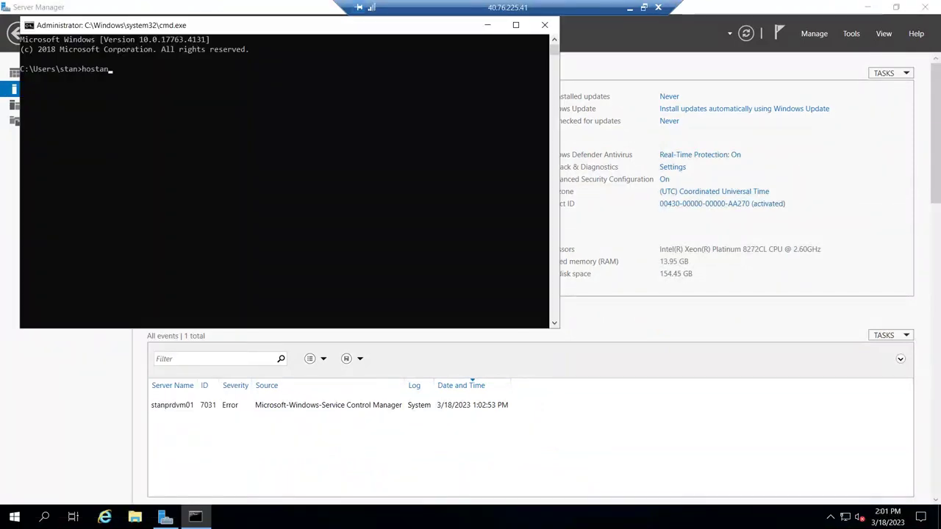
pyautogui.press('BackSpace')
pyautogui.press('BackSpace')
pyautogui.write('name')
pyautogui.press('Return')
pyautogui.write('ipconfig')
pyautogui.press('Return')
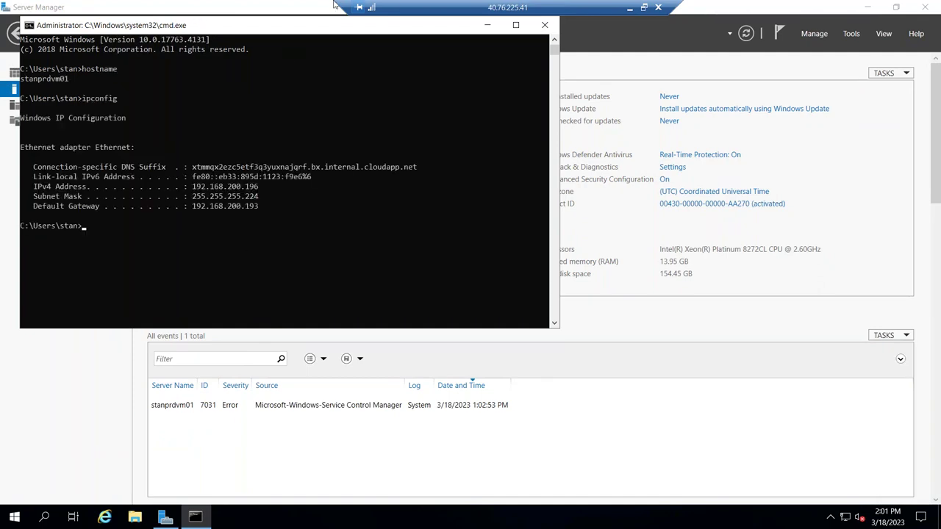
pyautogui.doubleClick(494, 9)
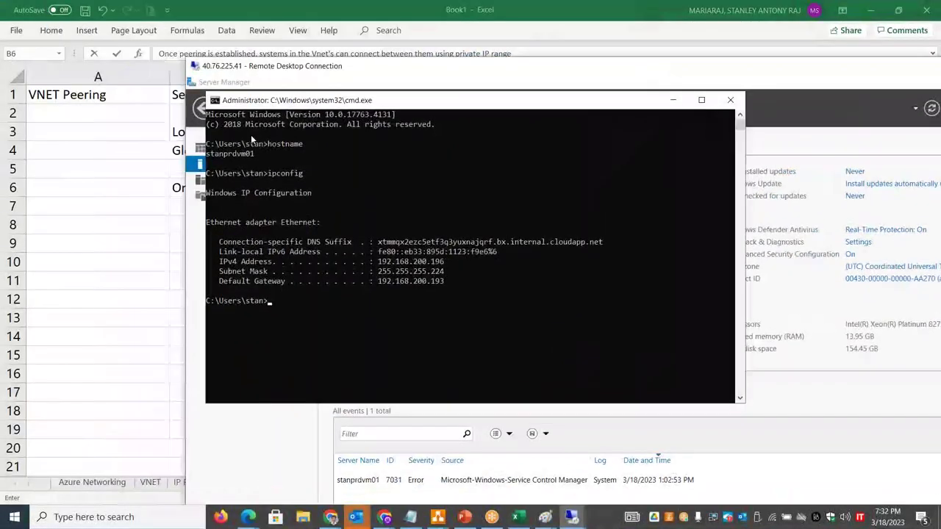
# - Open ANTO-VNET-01's Connected devices in the portal and select antowebvm01853_z1's IP 10.0.0.4
pyautogui.hotkey('alt', 'Tab')
pyautogui.hotkey('alt', 'Tab')
pyautogui.hotkey('alt', 'Tab')
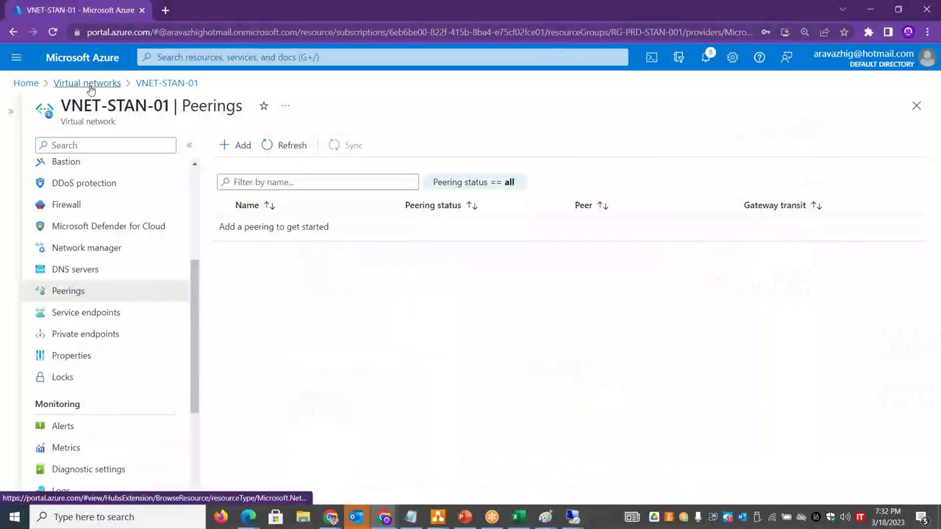
pyautogui.click(87, 83)
pyautogui.click(93, 255)
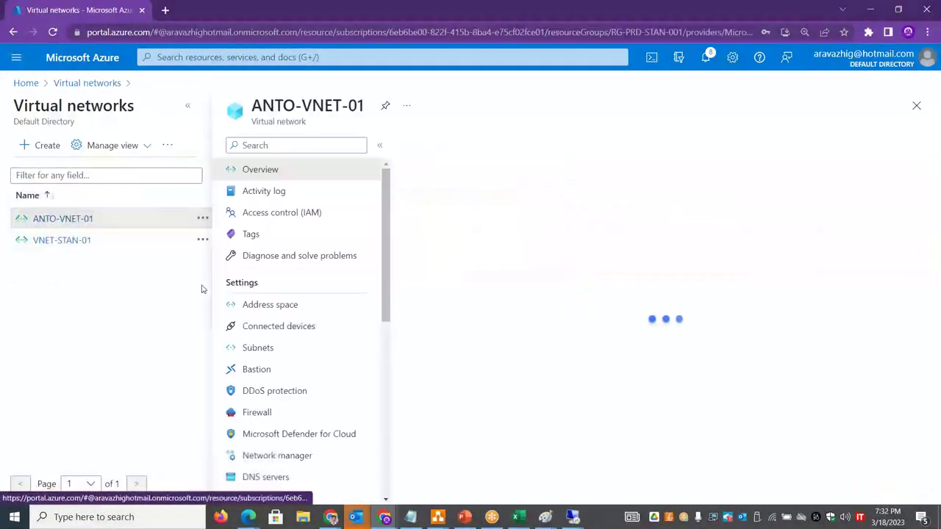
pyautogui.click(295, 311)
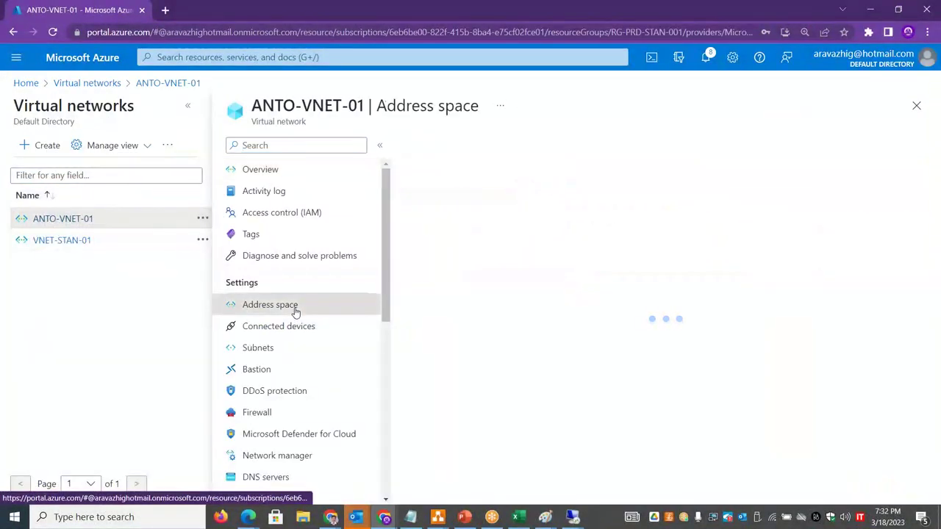
pyautogui.click(188, 106)
pyautogui.click(144, 323)
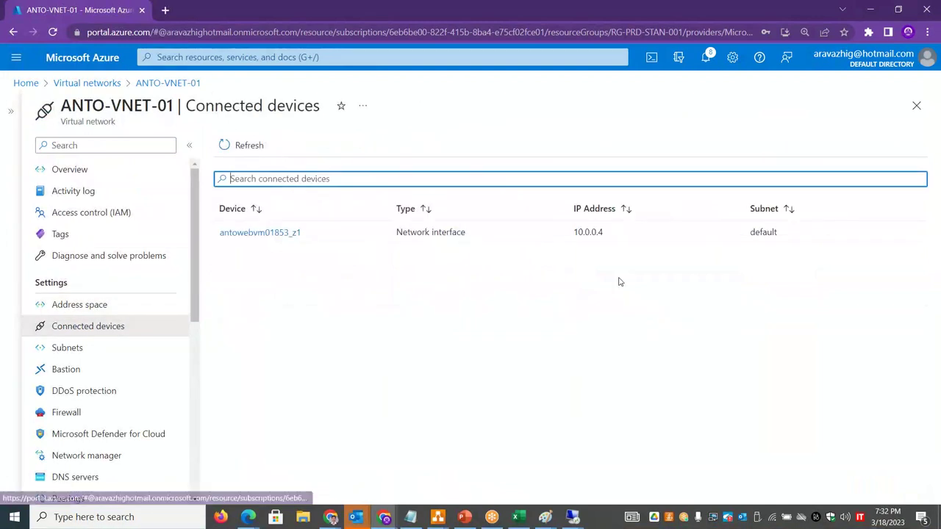
pyautogui.moveTo(606, 232); pyautogui.dragTo(574, 232)
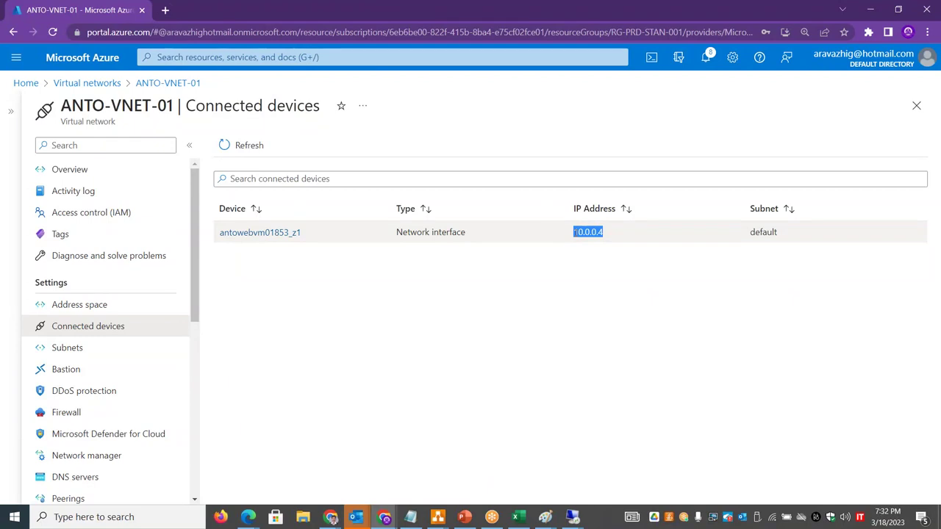
# - Start a continuous ping to 10.0.0.4 from the remote server's command prompt
pyautogui.hotkey('alt', 'Tab')
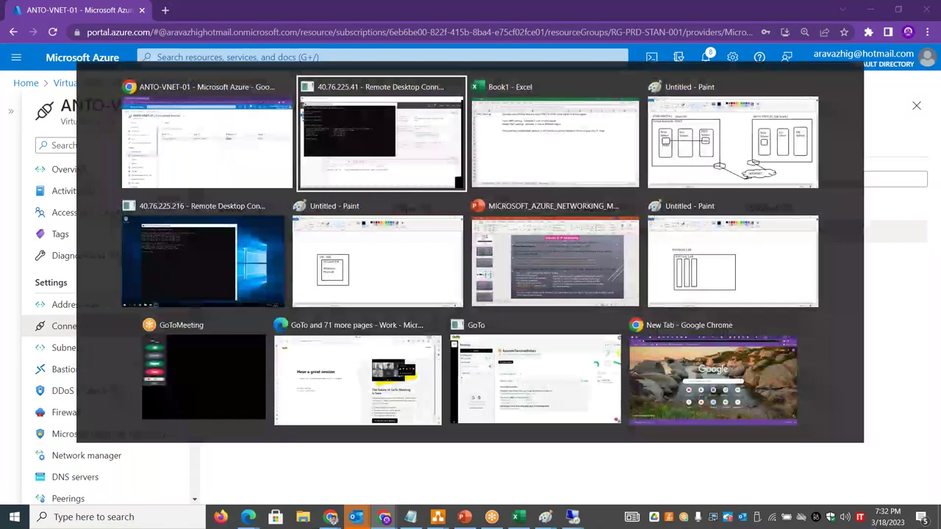
pyautogui.write('ping ')
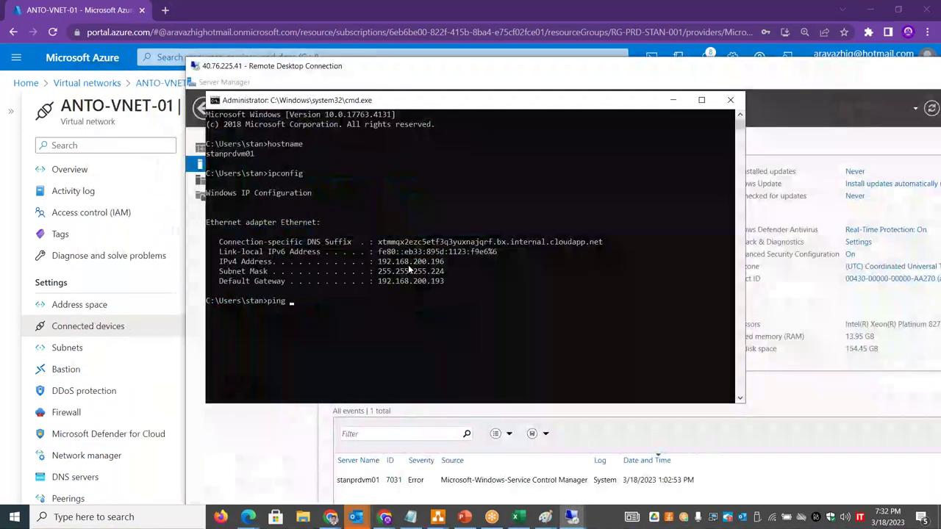
pyautogui.write('110.0.0.4 -t')
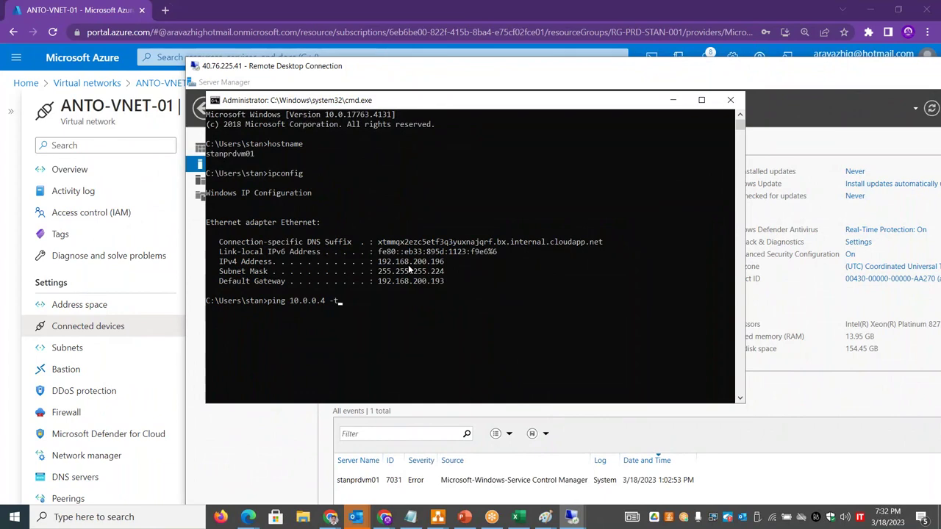
pyautogui.press('Return')
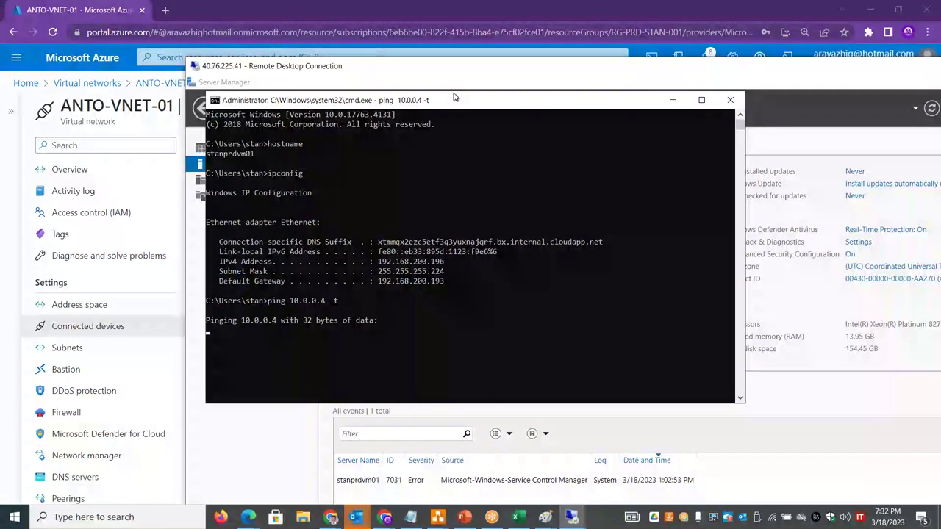
# - Run tracert 10.0.0.4 in a second command prompt, compare both timed-out outputs, then return to the portal
pyautogui.doubleClick(383, 69)
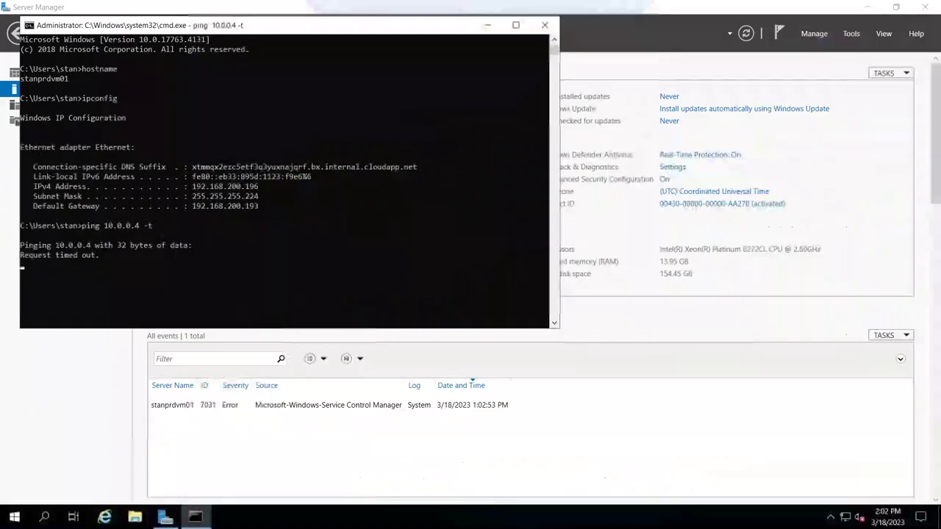
pyautogui.rightClick(14, 516)
pyautogui.click(48, 467)
pyautogui.write('cmd')
pyautogui.press('Return')
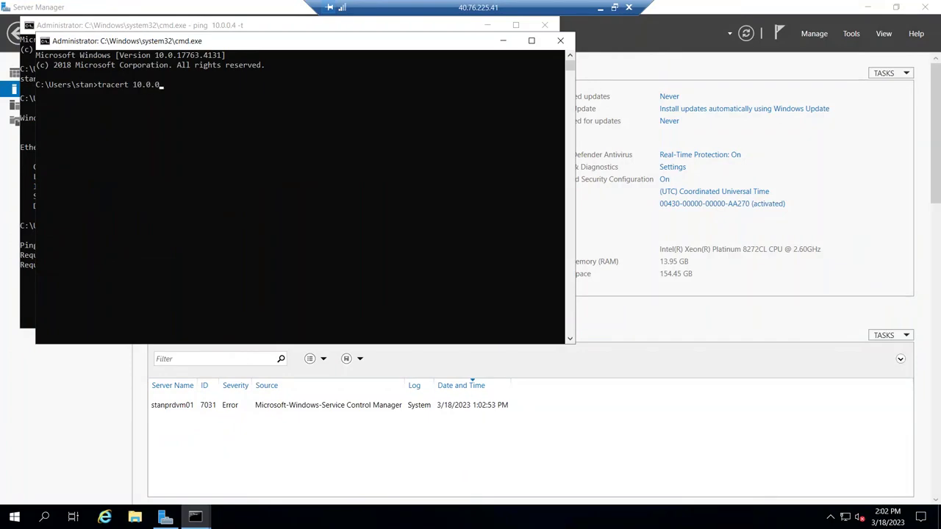
pyautogui.press('Return')
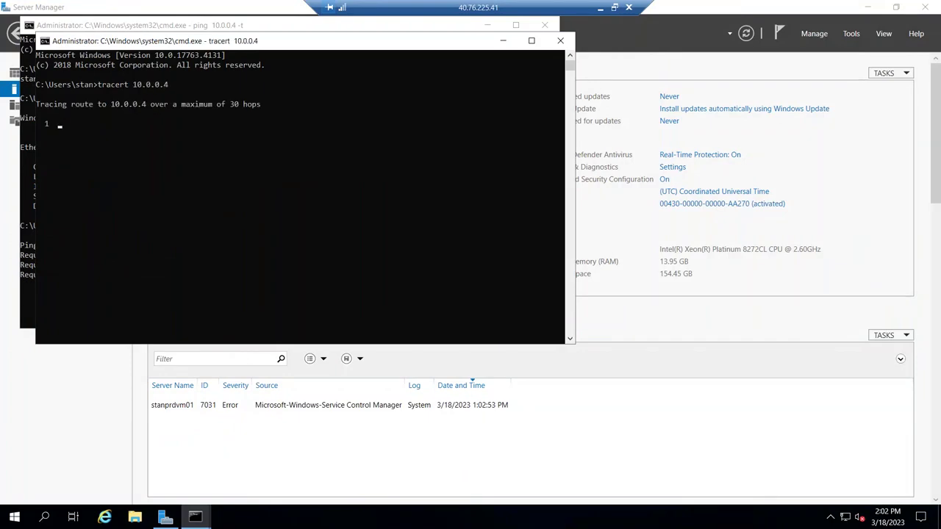
pyautogui.moveTo(194, 42); pyautogui.dragTo(380, 99)
pyautogui.moveTo(267, 25); pyautogui.dragTo(321, 26)
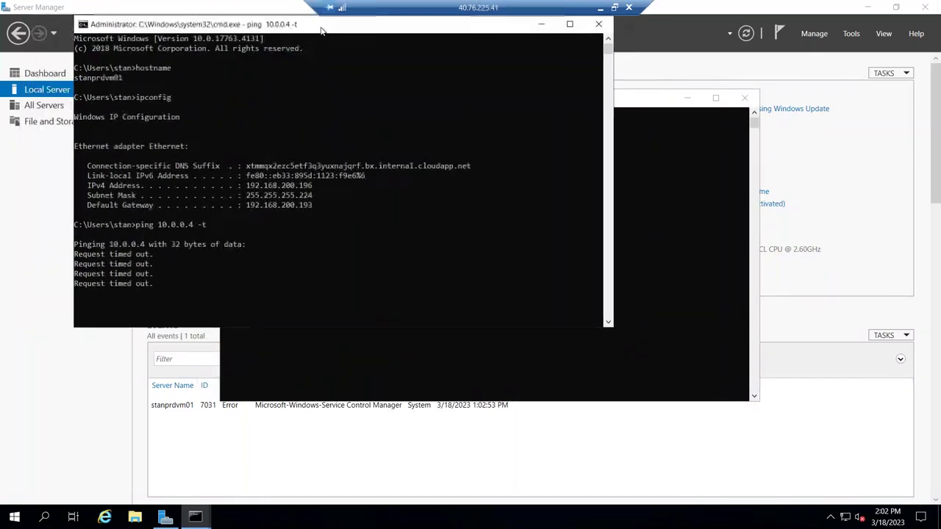
pyautogui.click(653, 109)
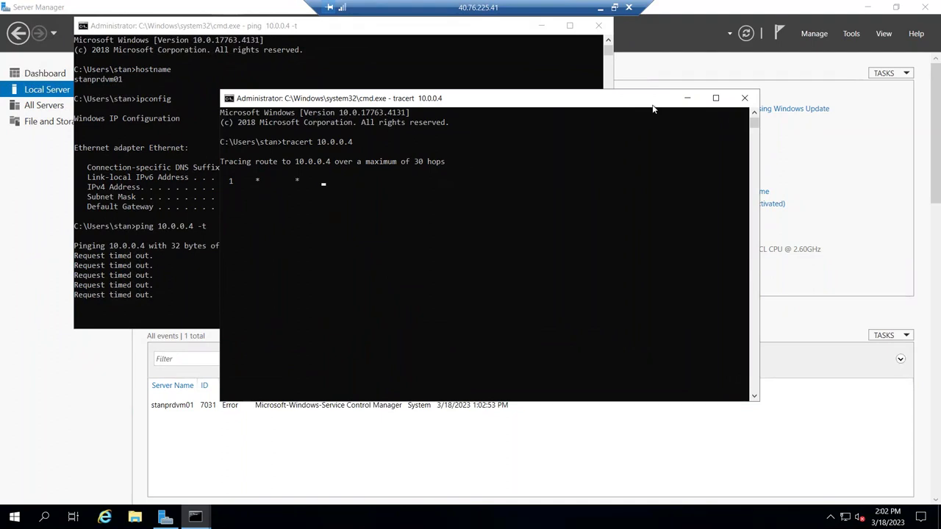
pyautogui.doubleClick(507, 8)
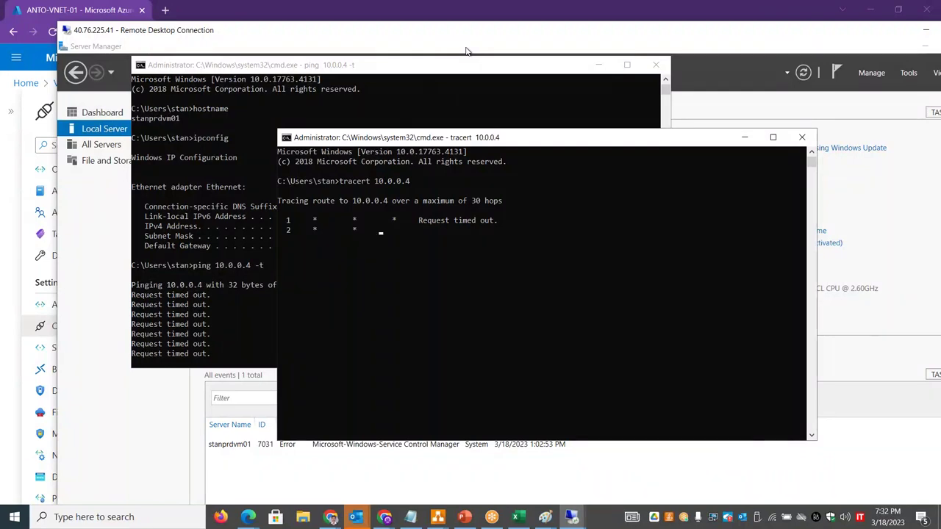
pyautogui.hotkey('alt', 'Tab')
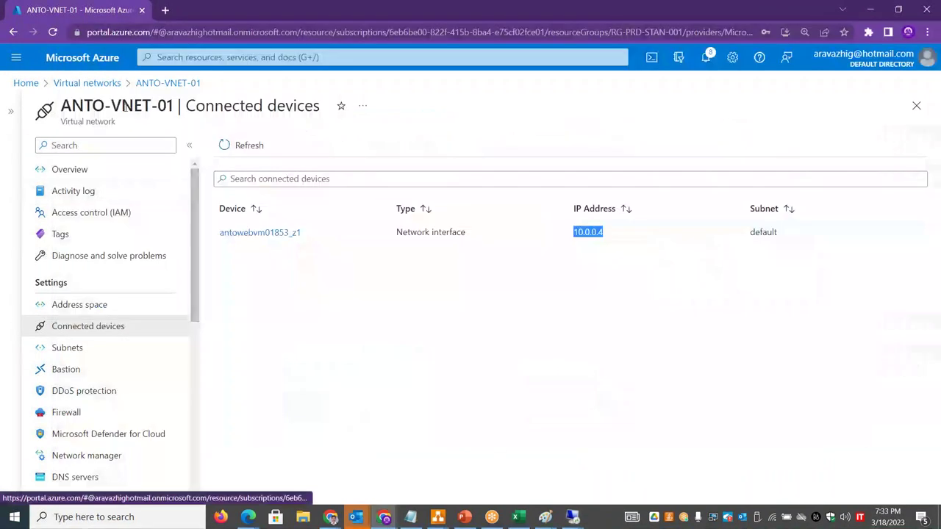
# - Open virtual machine antowebvm01 and copy its public IP 172.187.176.82
pyautogui.click(109, 83)
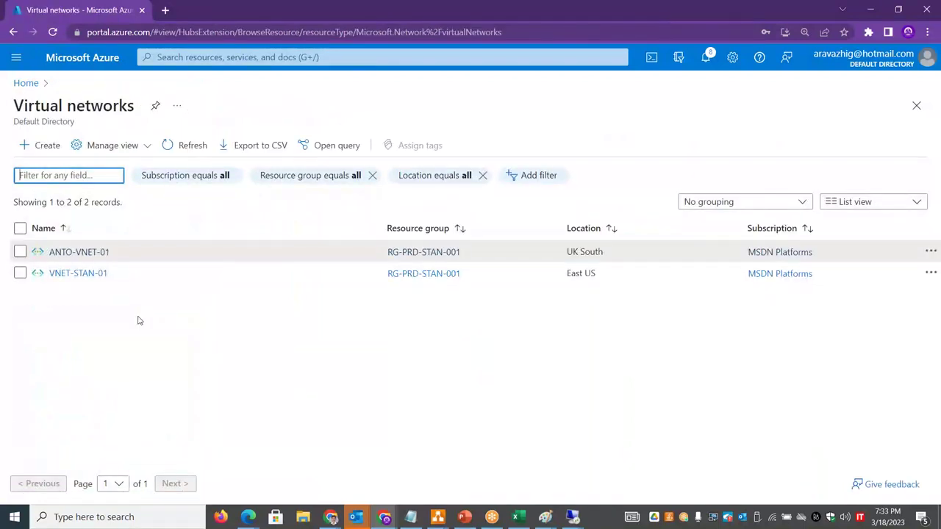
pyautogui.click(24, 83)
pyautogui.click(288, 155)
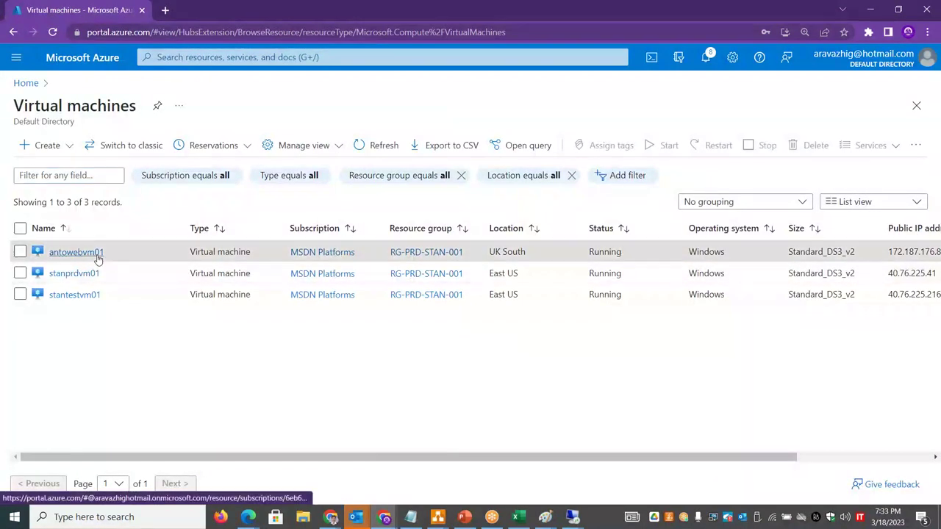
pyautogui.click(96, 253)
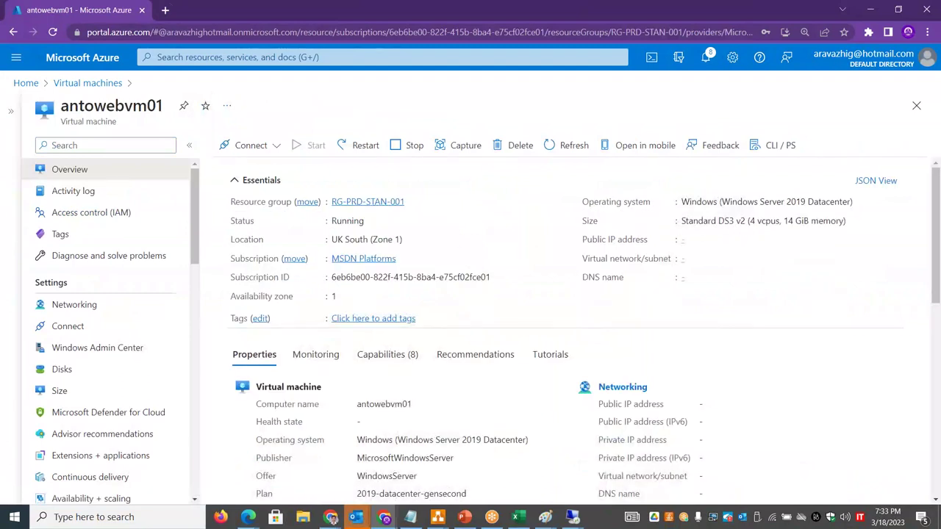
pyautogui.click(748, 241)
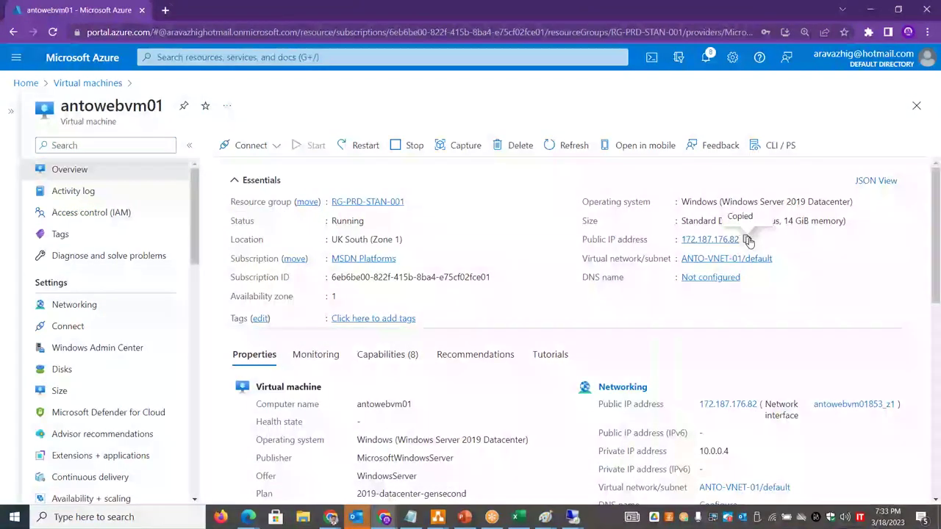
# - Launch the Remote Desktop client with mstsc and connect to 172.187.176.82
pyautogui.press('super+r')
pyautogui.write('mstac')
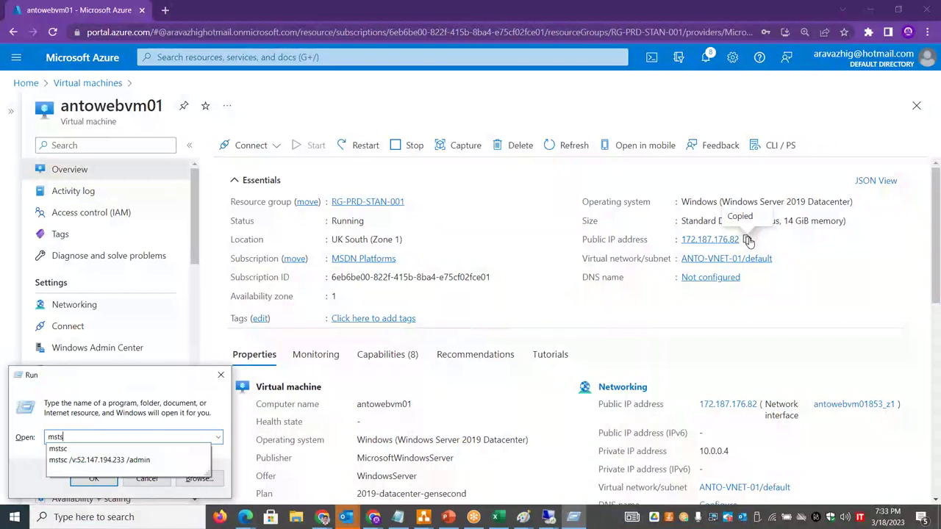
pyautogui.press('Return')
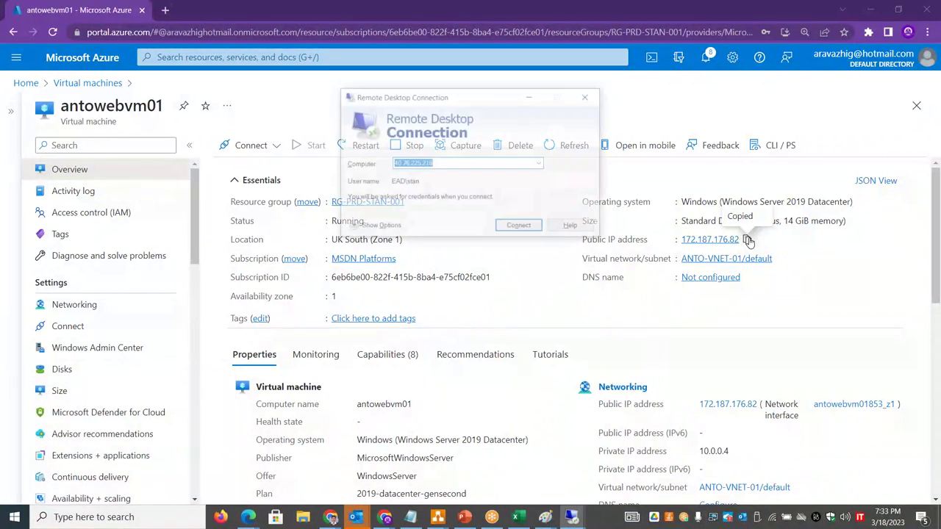
pyautogui.hotkey('ctrl', 'v')
pyautogui.press('Return')
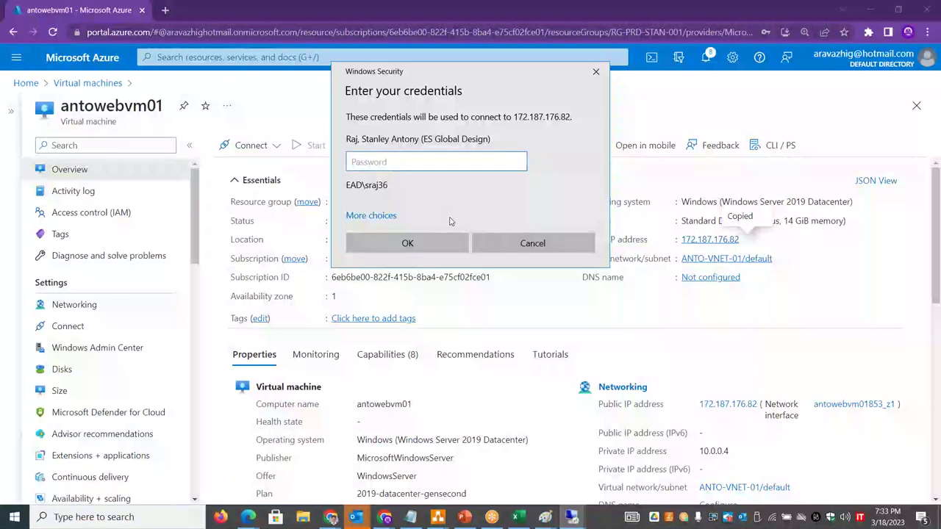
# - Sign in with a different account's username and password, accept the certificate, and exit full screen
pyautogui.click(395, 217)
pyautogui.click(403, 272)
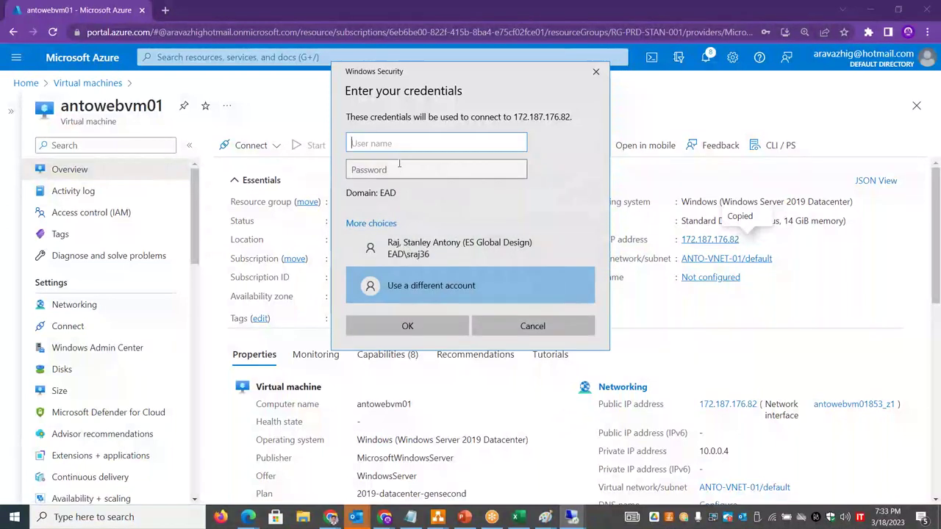
pyautogui.write('stan')
pyautogui.press('Tab')
pyautogui.write('***')
pyautogui.press('Return')
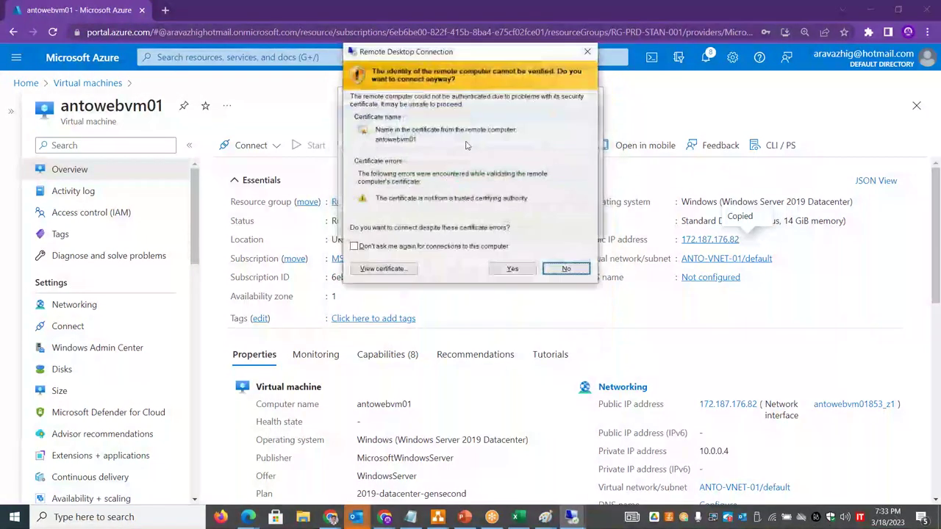
pyautogui.click(512, 268)
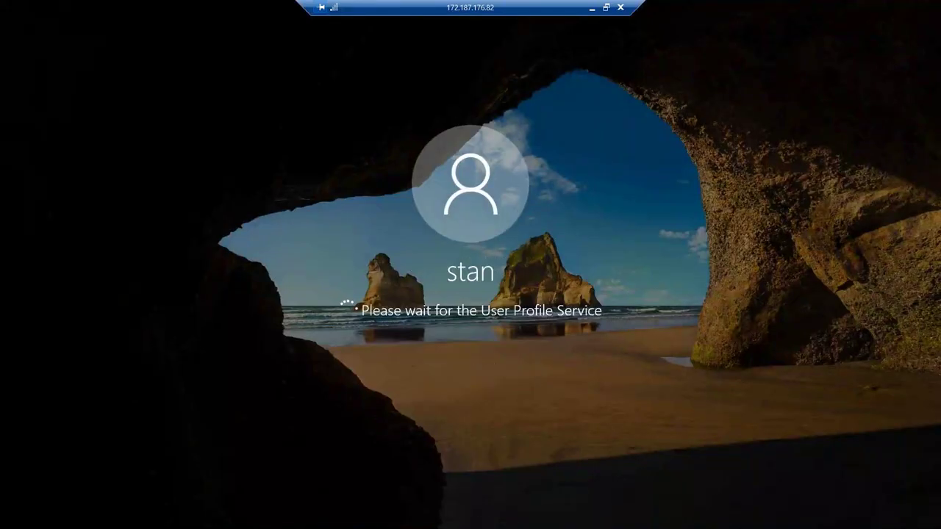
pyautogui.click(606, 6)
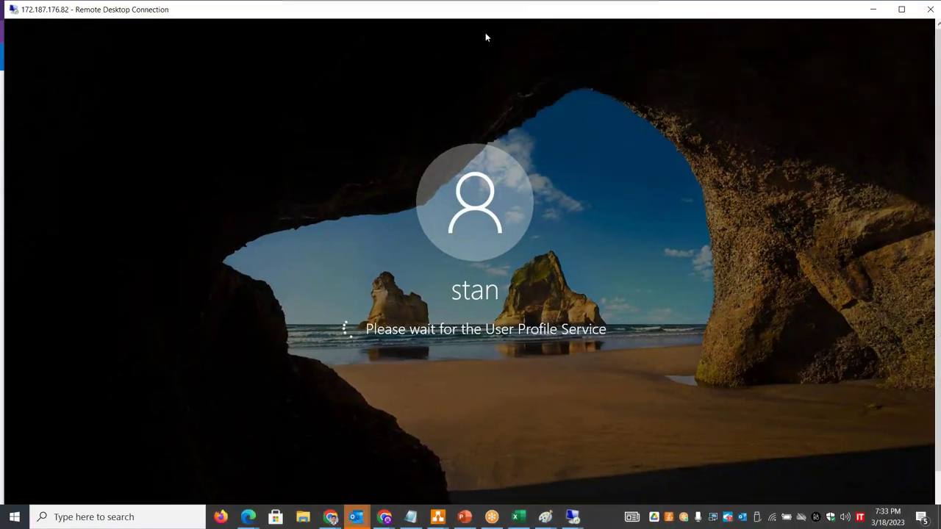
pyautogui.hotkey('alt', 'Tab')
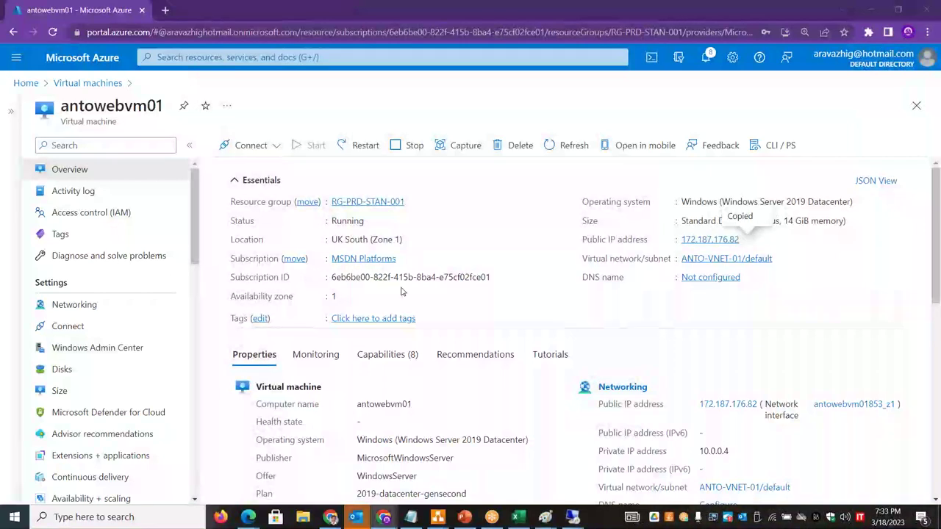
# - Draw a small hexagon above Prod Subnet labelled NSG, then open the VM's Networking settings in Azure
pyautogui.hotkey('alt', 'Tab')
pyautogui.hotkey('alt', 'Tab')
pyautogui.hotkey('alt', 'Tab')
pyautogui.hotkey('alt', 'Tab')
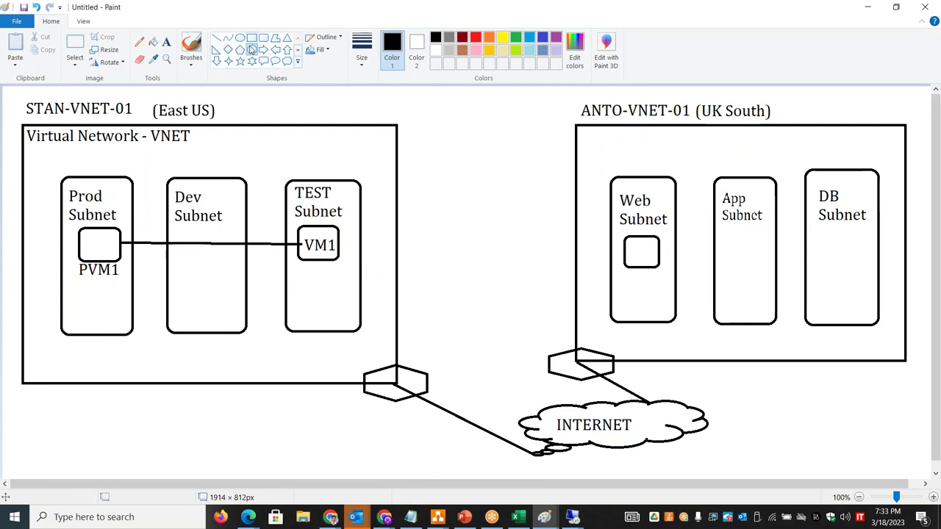
pyautogui.moveTo(113, 172); pyautogui.dragTo(144, 195)
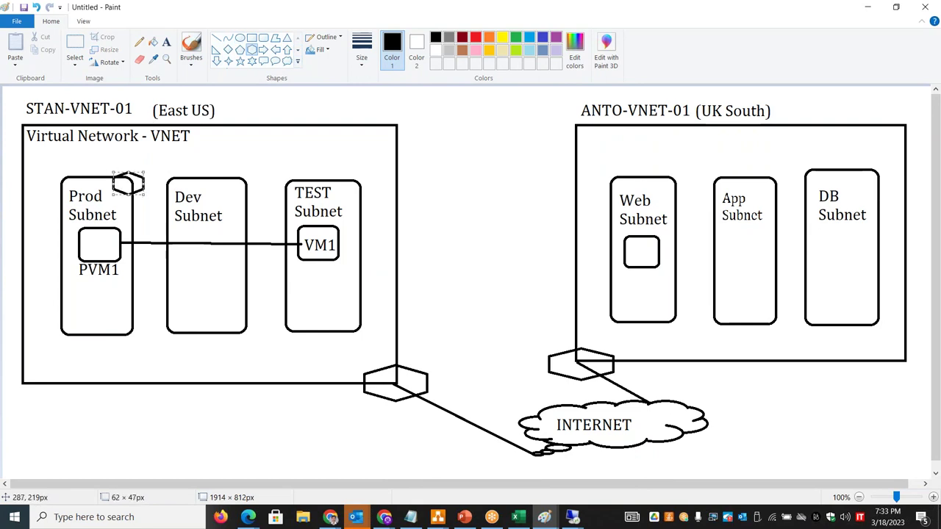
pyautogui.click(166, 41)
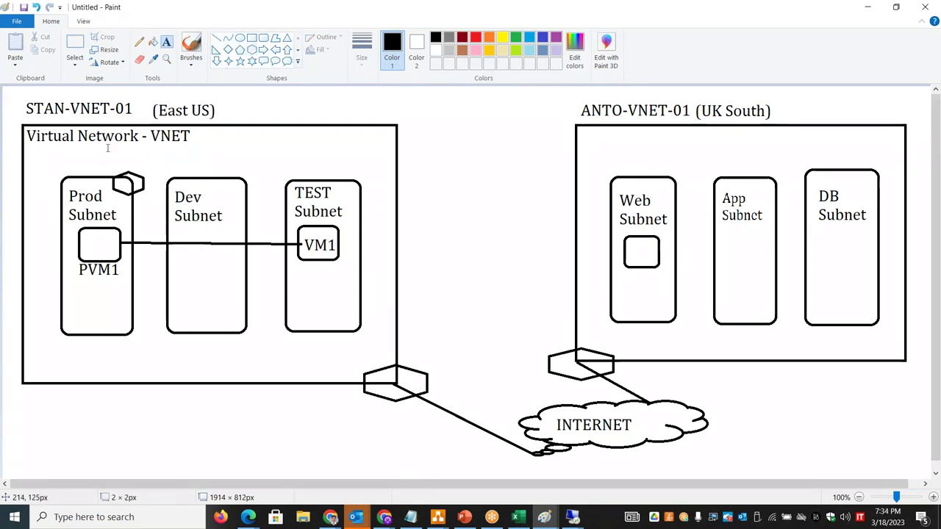
pyautogui.click(106, 148)
pyautogui.write('NSG')
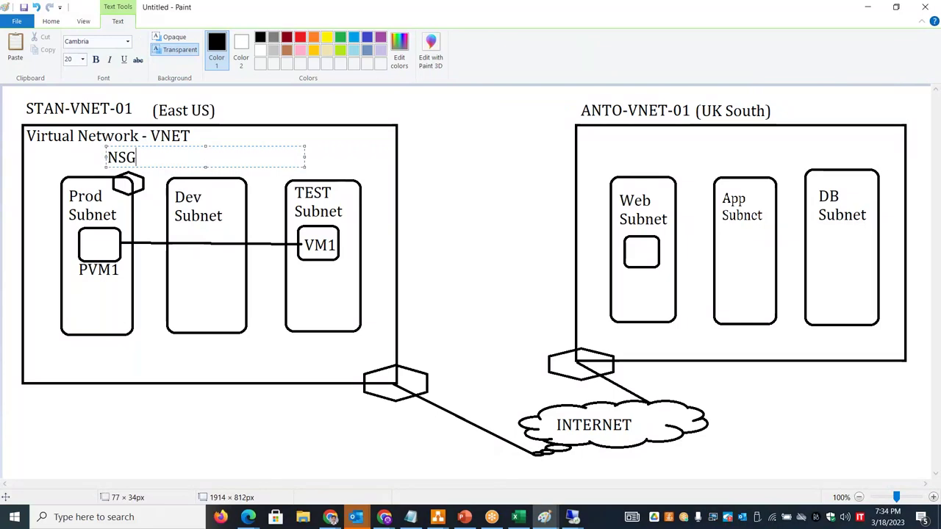
pyautogui.click(175, 276)
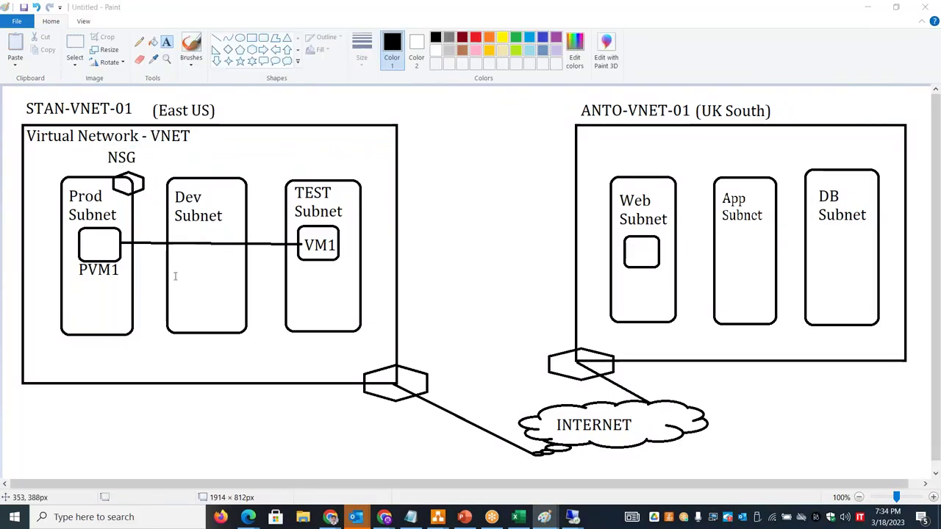
pyautogui.hotkey('alt', 'Tab')
pyautogui.click(111, 307)
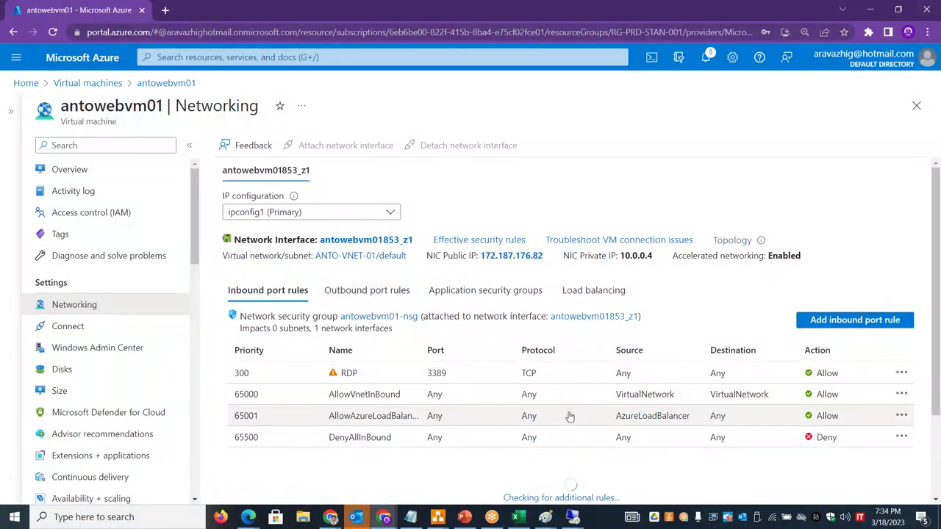
# - Highlight the AllowVnetInBound rule's VirtualNetwork source and destination, then start adding an inbound port rule
pyautogui.moveTo(773, 395); pyautogui.dragTo(617, 400)
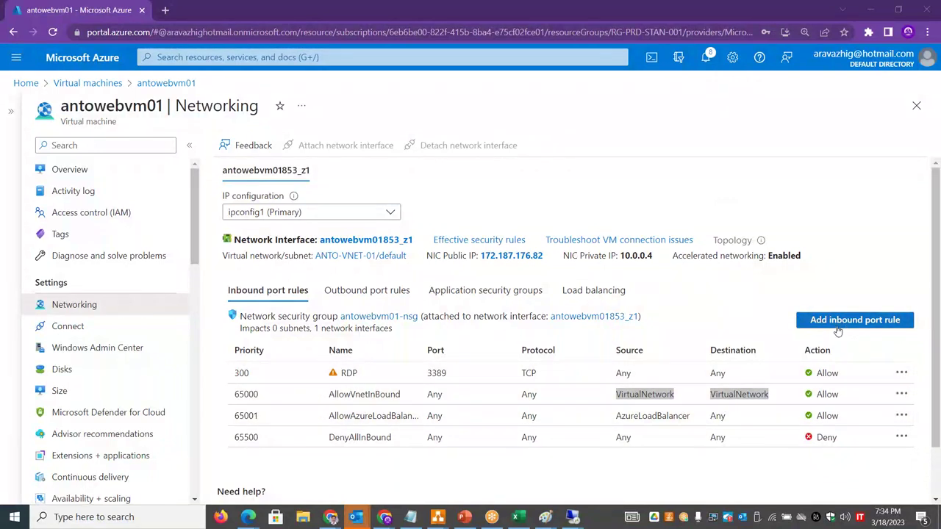
pyautogui.moveTo(782, 395); pyautogui.dragTo(324, 395)
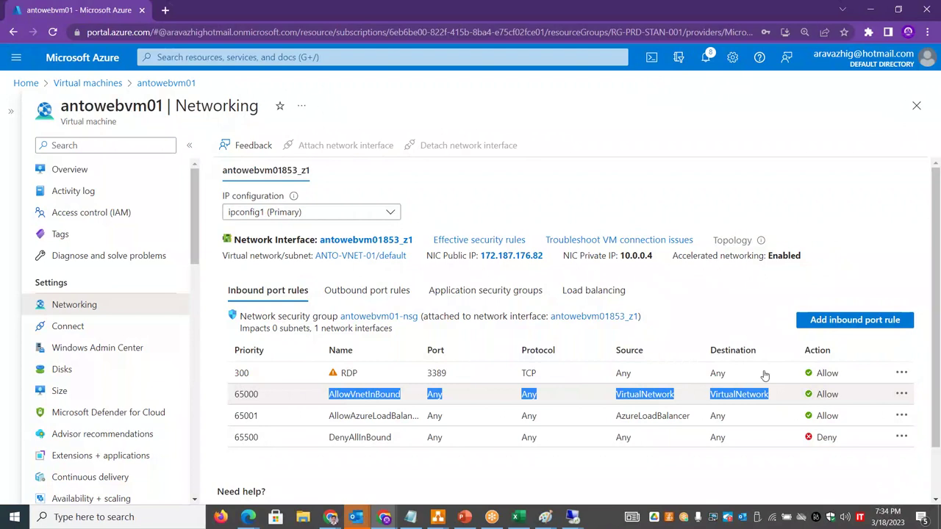
pyautogui.click(839, 321)
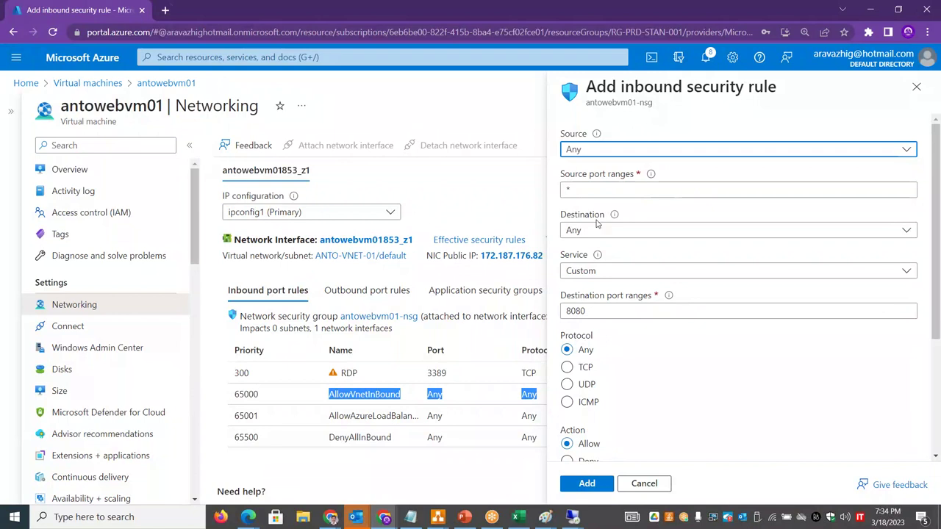
# - Keep Service Custom, choose ICMP, Allow and priority 310, and add rule AllowAnyCustomAnyInbound
pyautogui.click(596, 273)
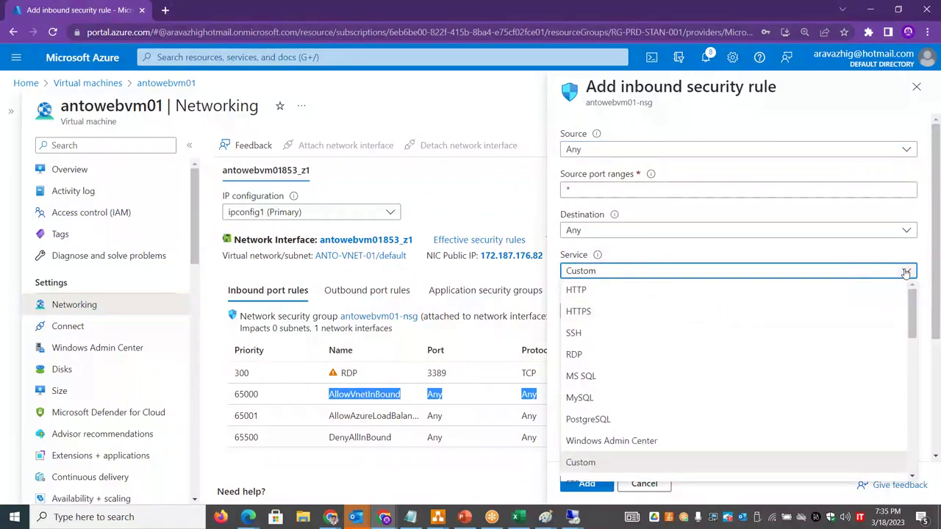
pyautogui.click(925, 250)
pyautogui.scroll(-2, 575, 356)
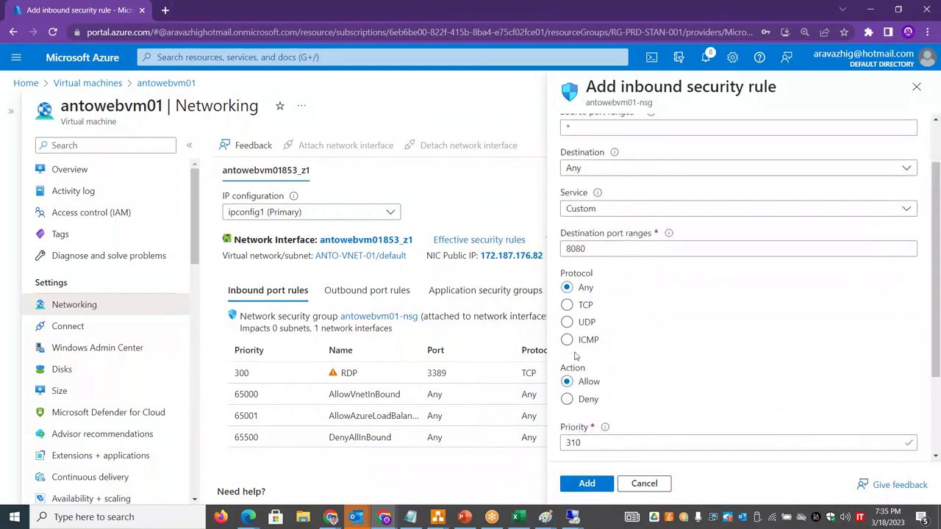
pyautogui.moveTo(939, 303); pyautogui.dragTo(939, 352)
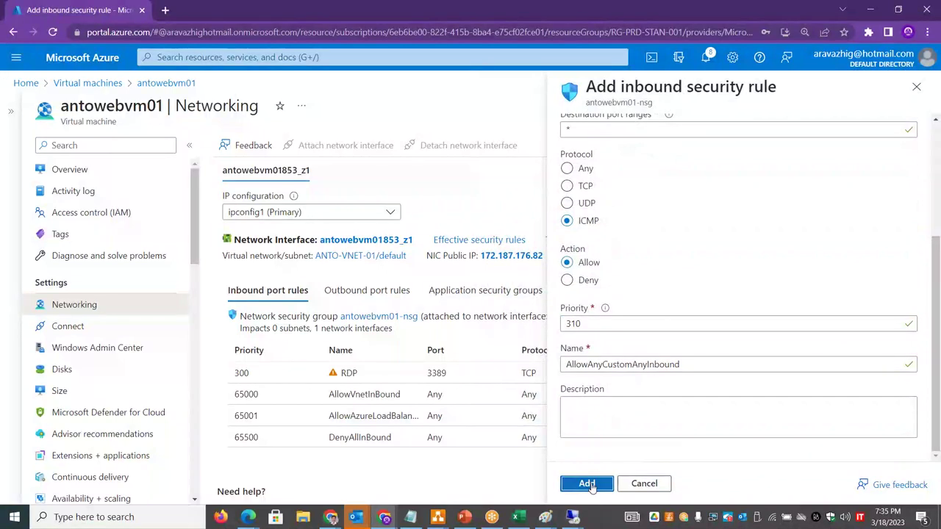
pyautogui.click(588, 485)
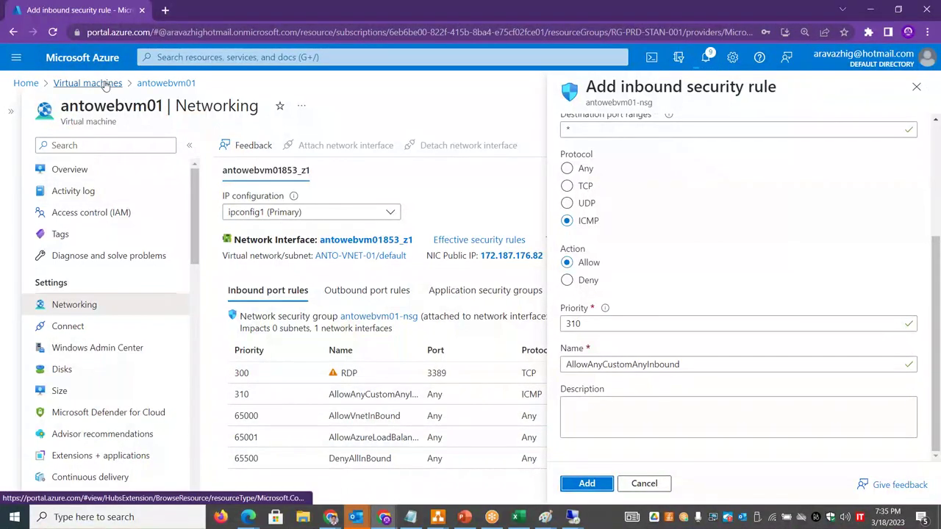
pyautogui.hotkey('alt', 'Tab')
pyautogui.hotkey('alt', 'Tab')
pyautogui.hotkey('alt', 'Tab')
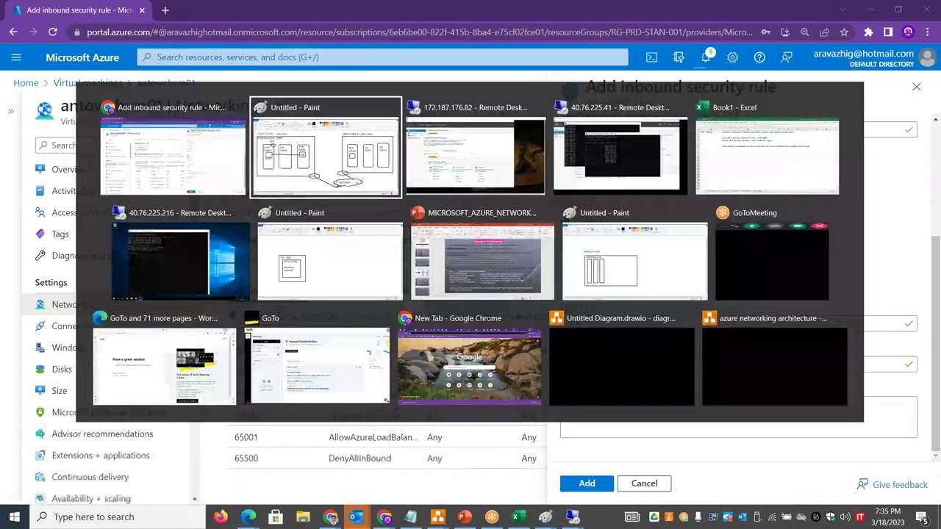
# - On the Network changes sheet, begin typing 'All traffic is allowed' into cell B10
pyautogui.hotkey('alt', 'Tab')
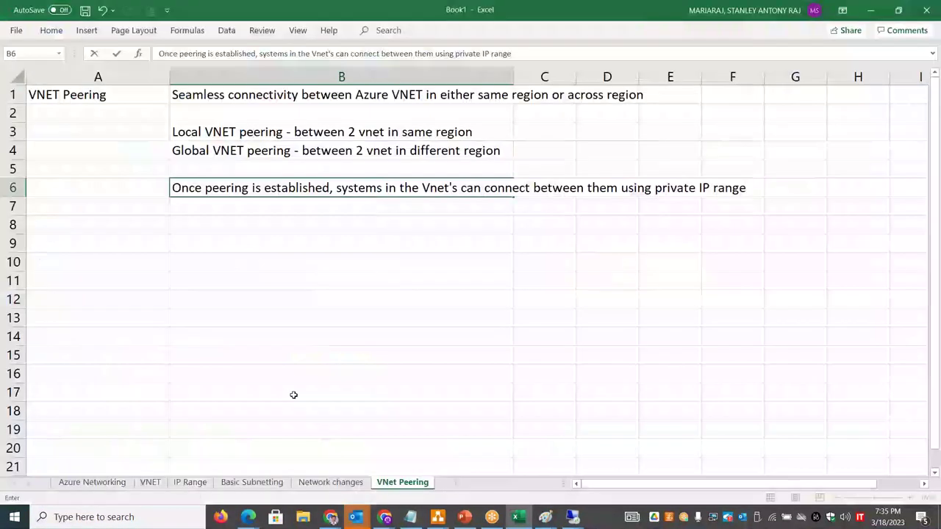
pyautogui.click(346, 485)
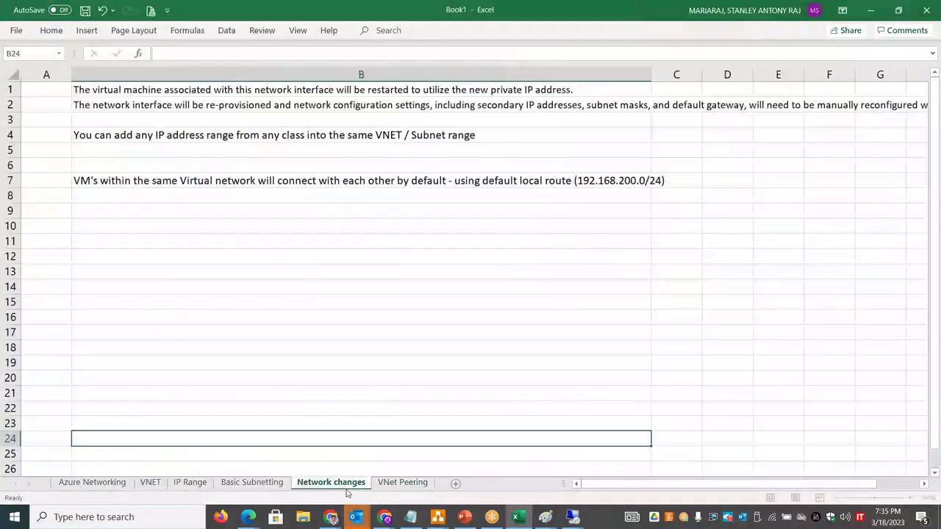
pyautogui.click(185, 229)
pyautogui.write('All tra')
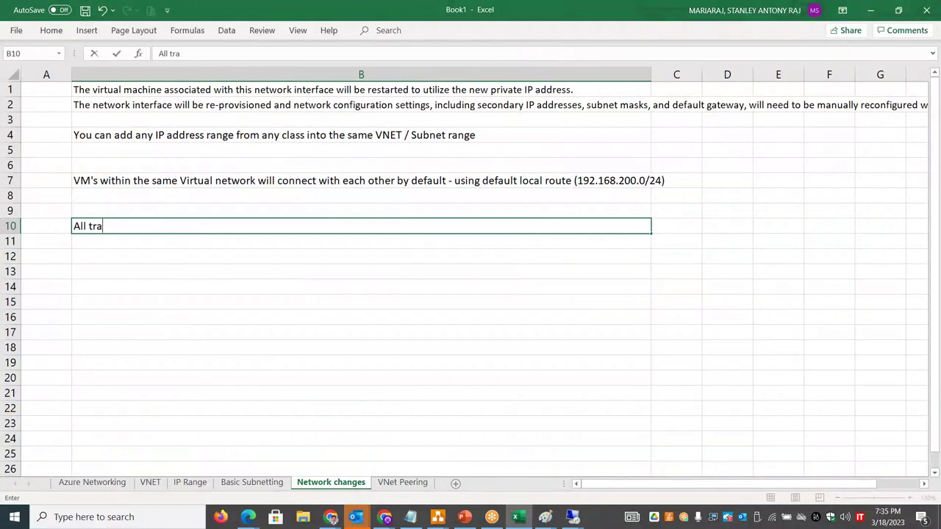
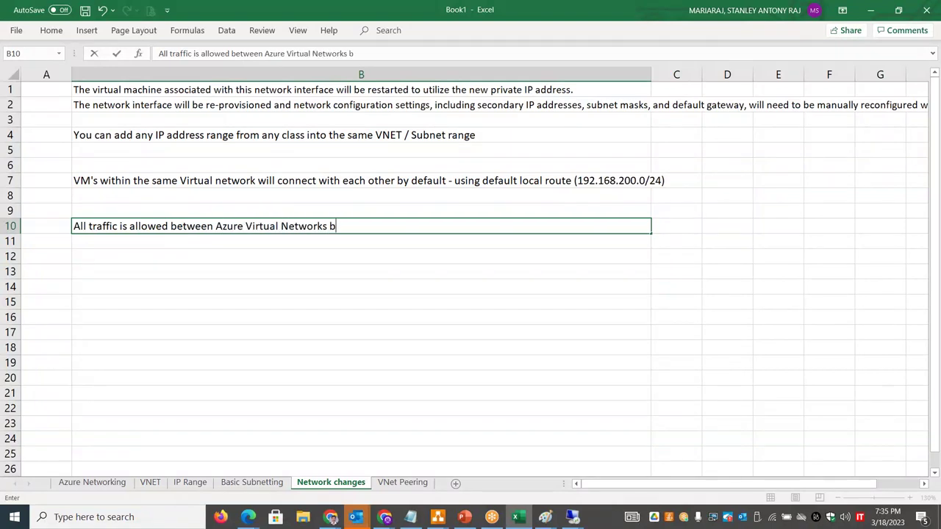
# - Commit the B10 note 'All traffic is allowed between Azure Virtual Networks by default' and return to Azure
pyautogui.press('Return')
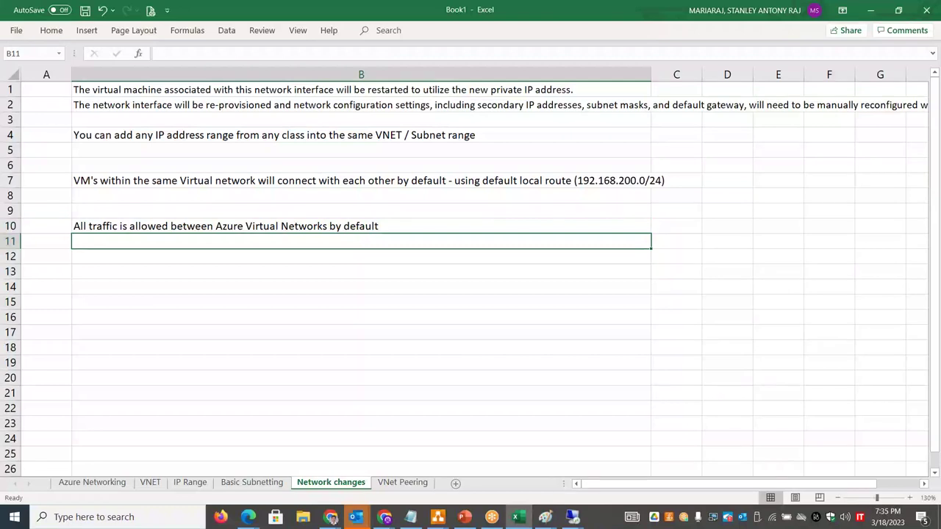
pyautogui.hotkey('alt', 'Tab')
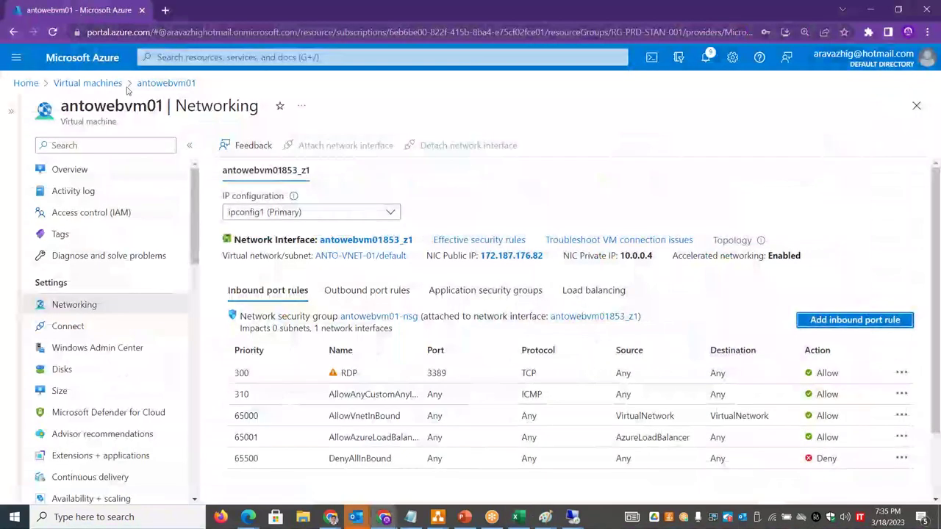
# - Inspect stanprdvm01's AllowVnetInBound rule (VirtualNetwork to VirtualNetwork), then go back to the Azure Home page
pyautogui.click(88, 83)
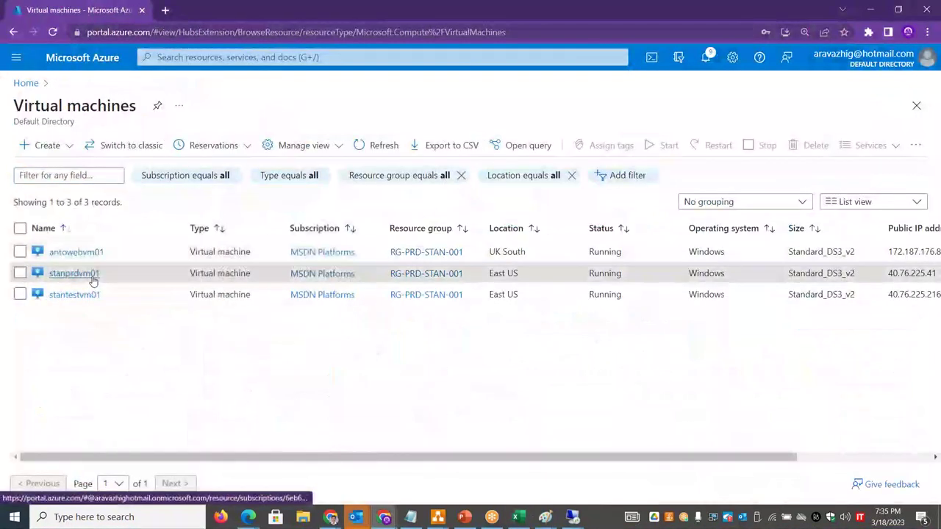
pyautogui.click(91, 274)
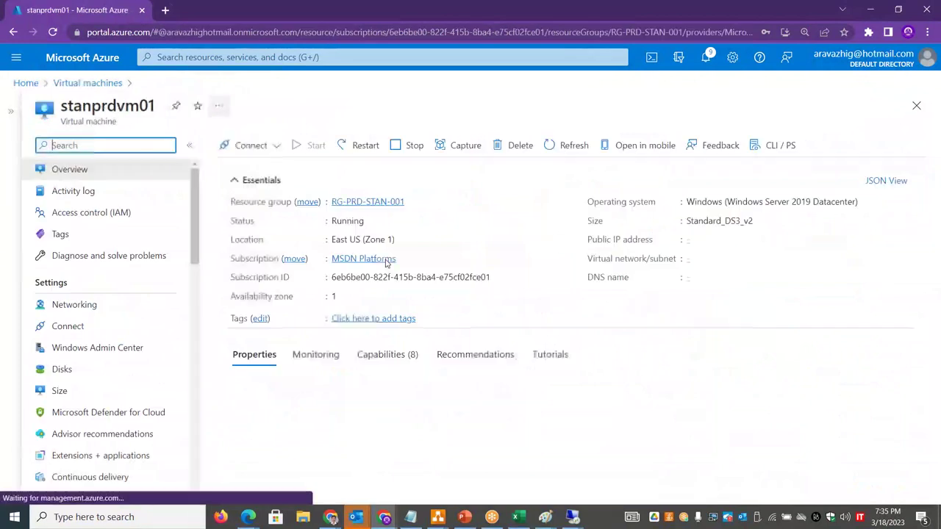
pyautogui.click(126, 308)
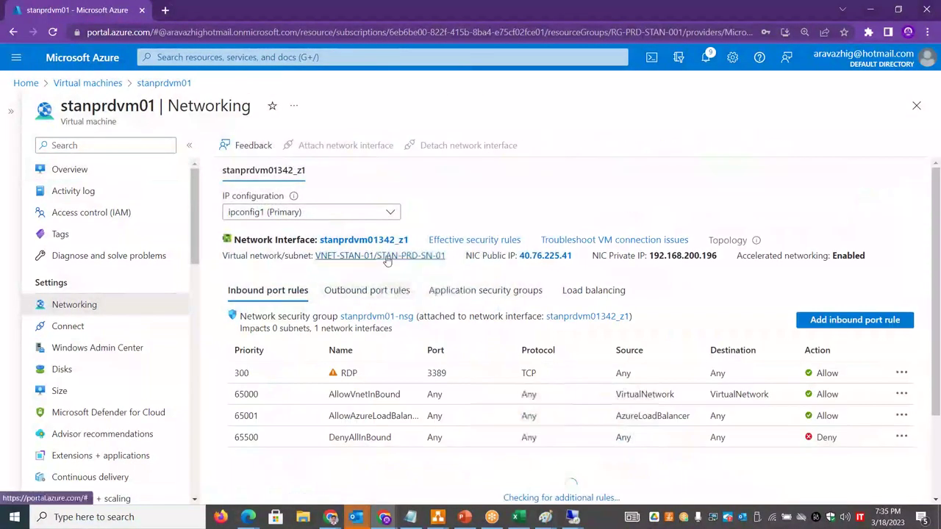
pyautogui.moveTo(772, 399); pyautogui.dragTo(615, 398)
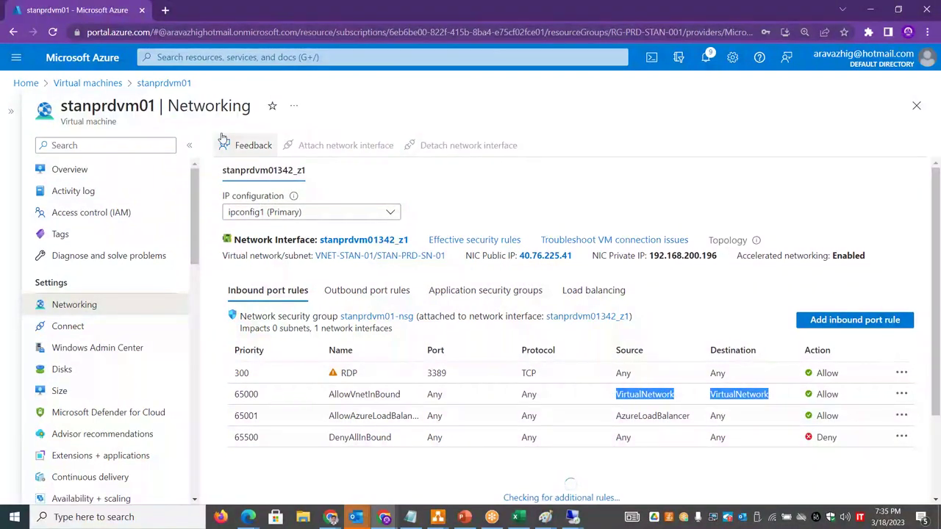
pyautogui.click(164, 82)
pyautogui.click(83, 83)
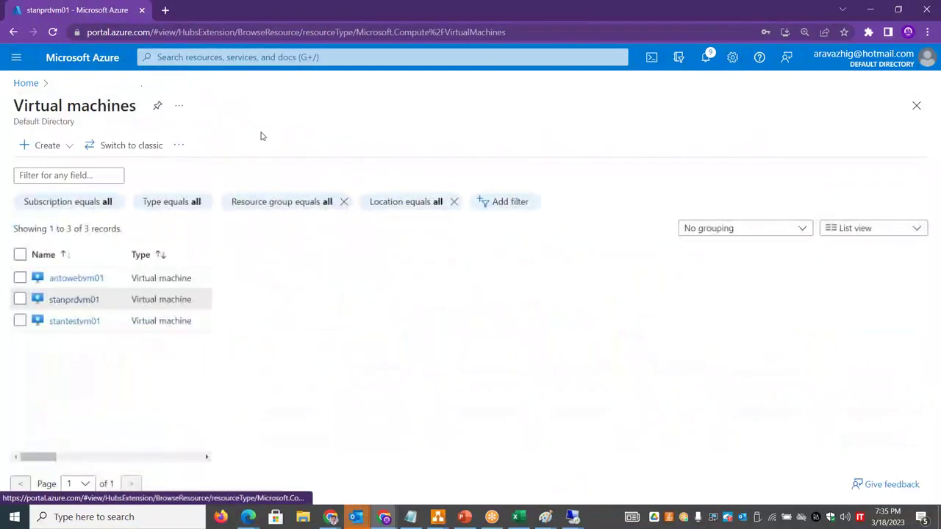
pyautogui.click(26, 83)
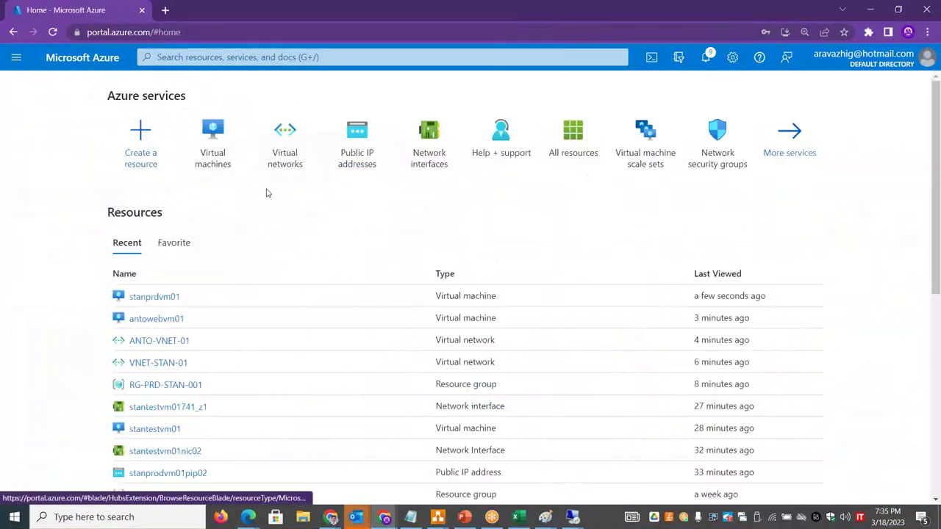
pyautogui.click(586, 522)
# - Confirm with hostname that the 40.76.225.216 session is stantestvm01, then disconnect it
pyautogui.moveTo(441, 417)
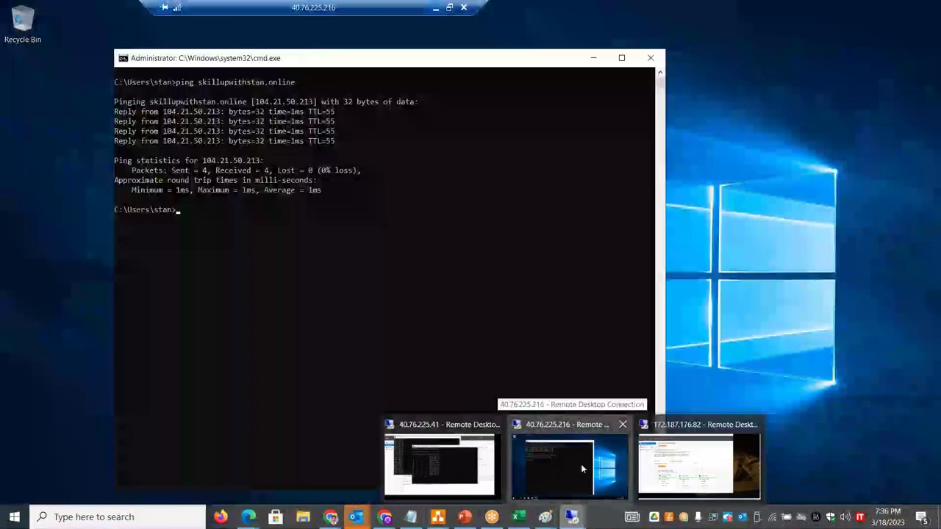
pyautogui.click(581, 464)
pyautogui.click(316, 257)
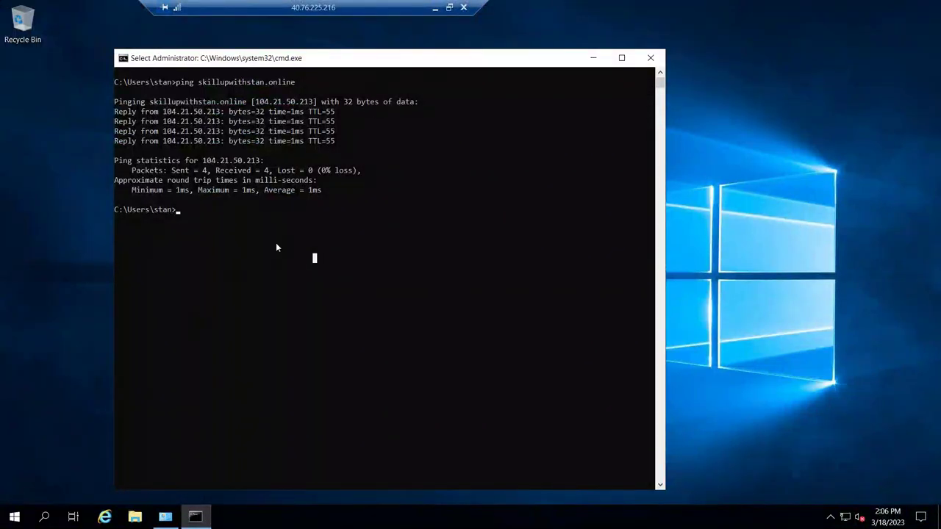
pyautogui.write('hostanme')
pyautogui.press('Return')
pyautogui.write('hostname')
pyautogui.press('Return')
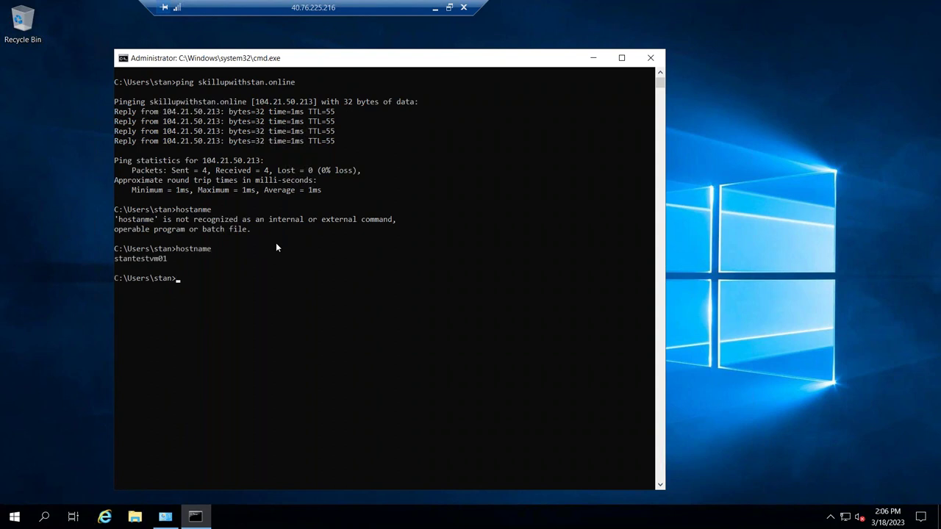
pyautogui.click(463, 7)
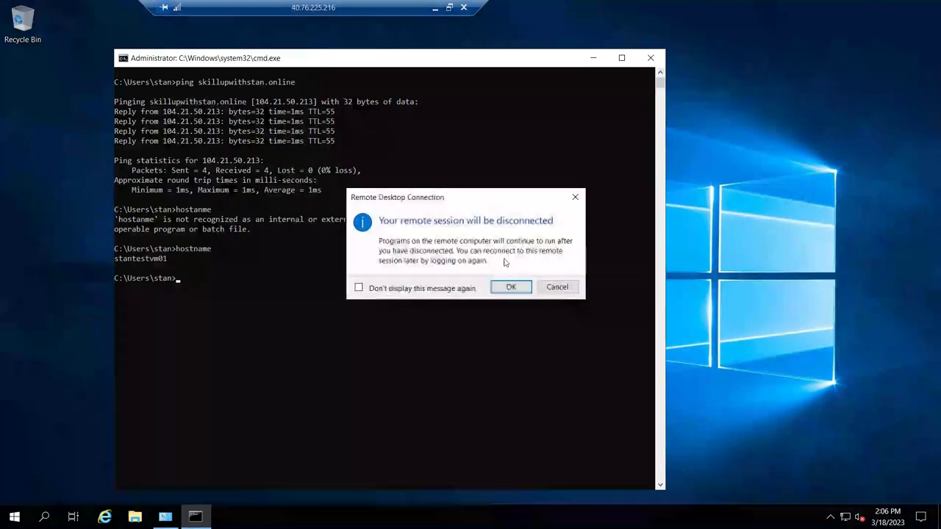
pyautogui.click(508, 286)
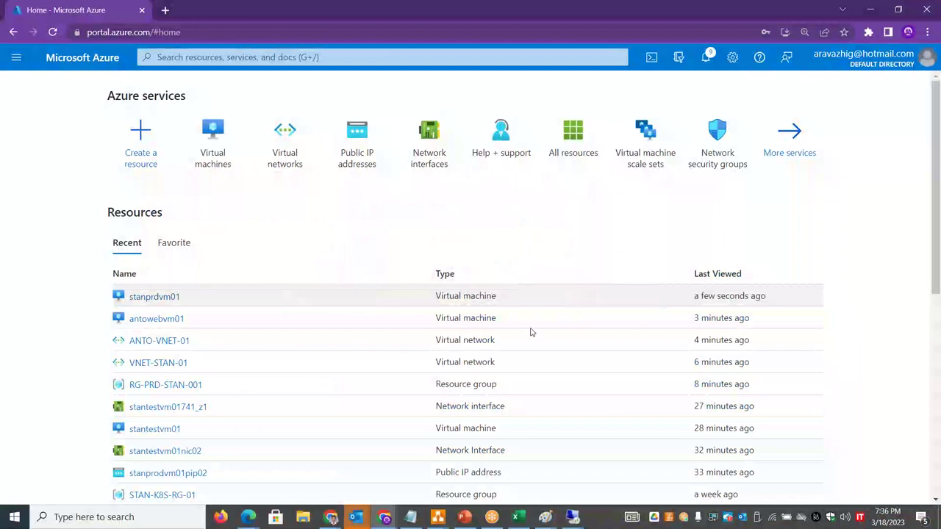
# - In the 172.187.176.82 session, close the Networks pane and Server Manager
pyautogui.moveTo(572, 517)
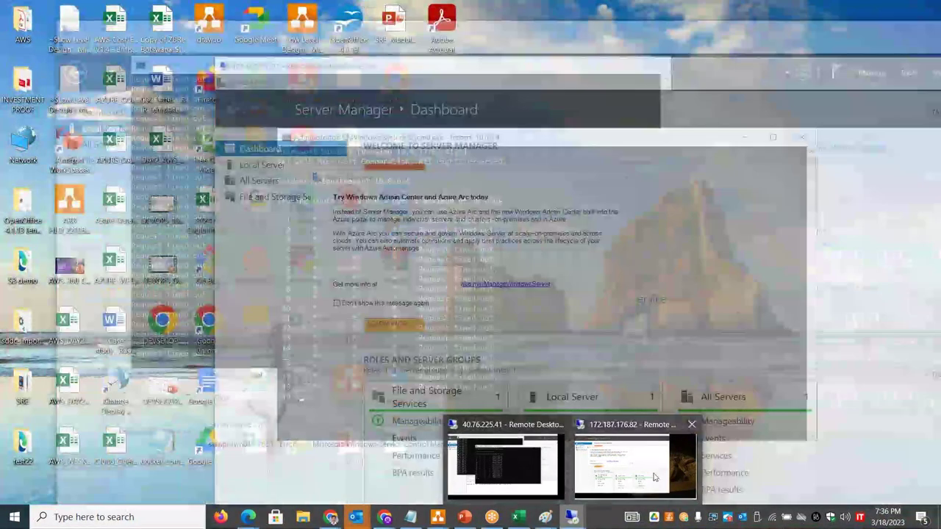
pyautogui.click(655, 478)
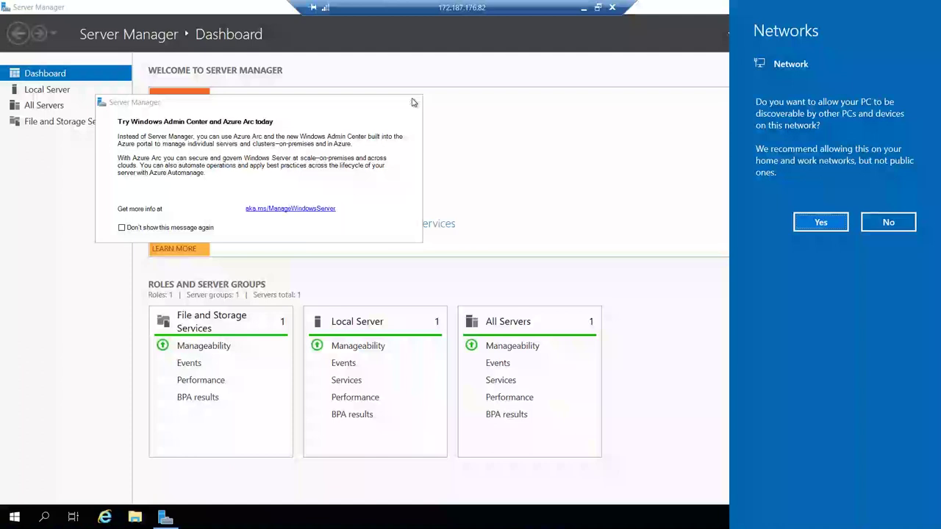
pyautogui.click(821, 222)
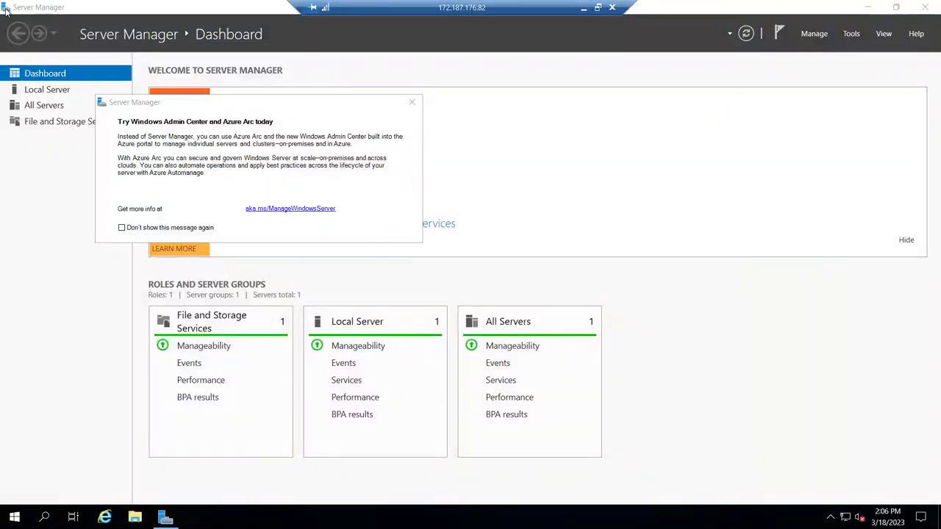
pyautogui.hotkey('alt', 'F4')
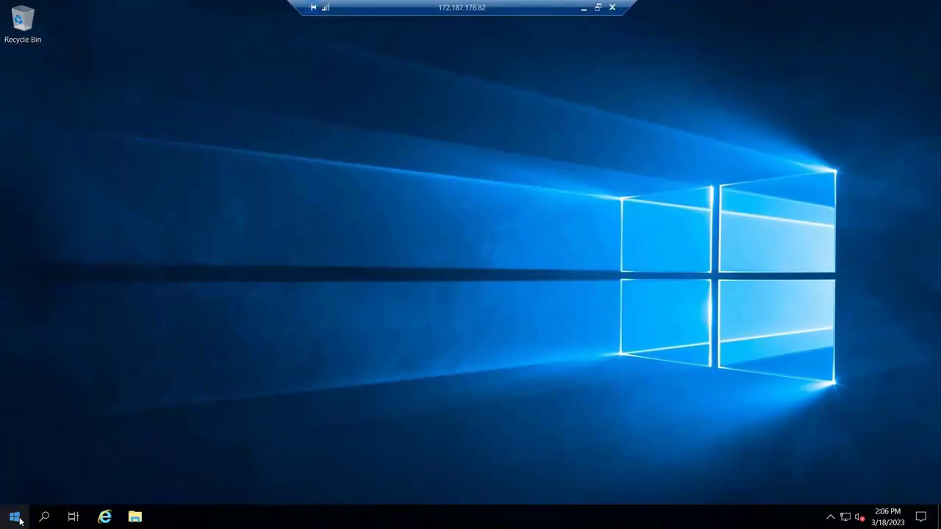
# - Check via firewall.cpl that Windows Defender Firewall is on for private and public networks, then minimize it
pyautogui.rightClick(24, 512)
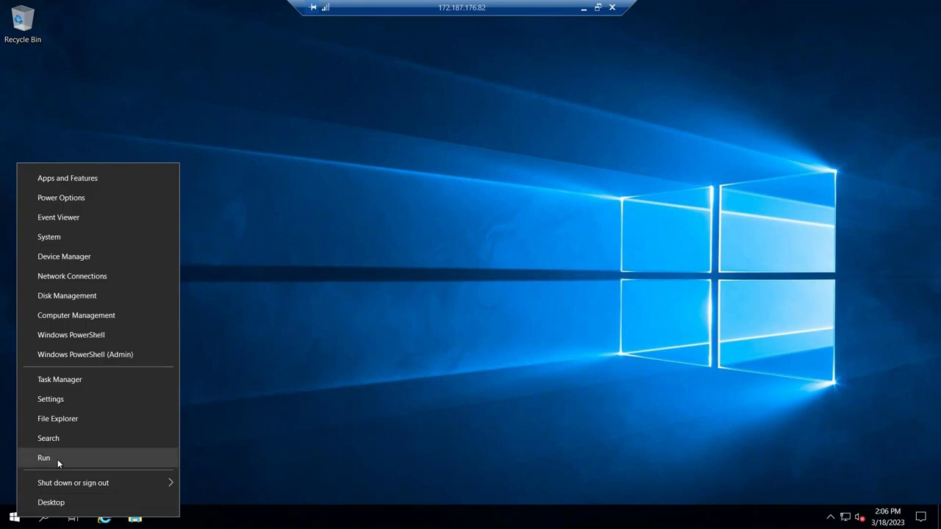
pyautogui.click(58, 460)
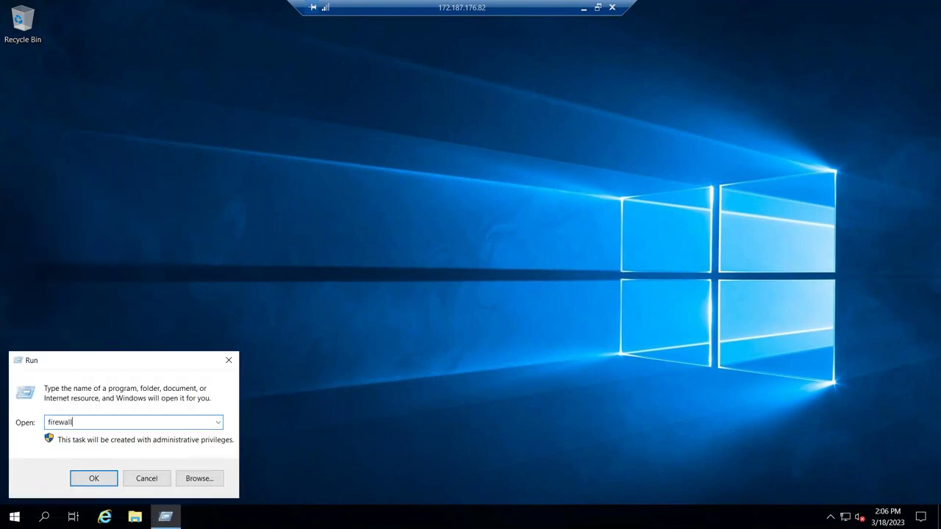
pyautogui.press('Return')
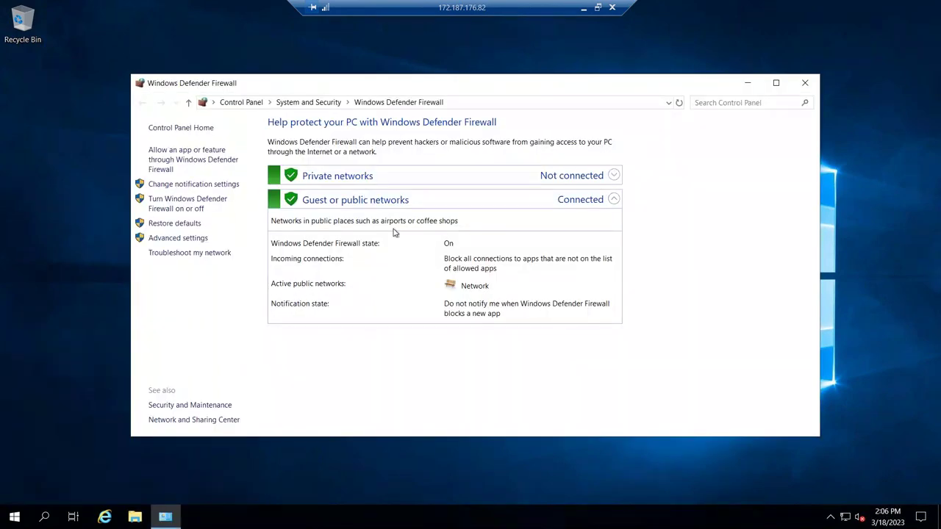
pyautogui.click(194, 208)
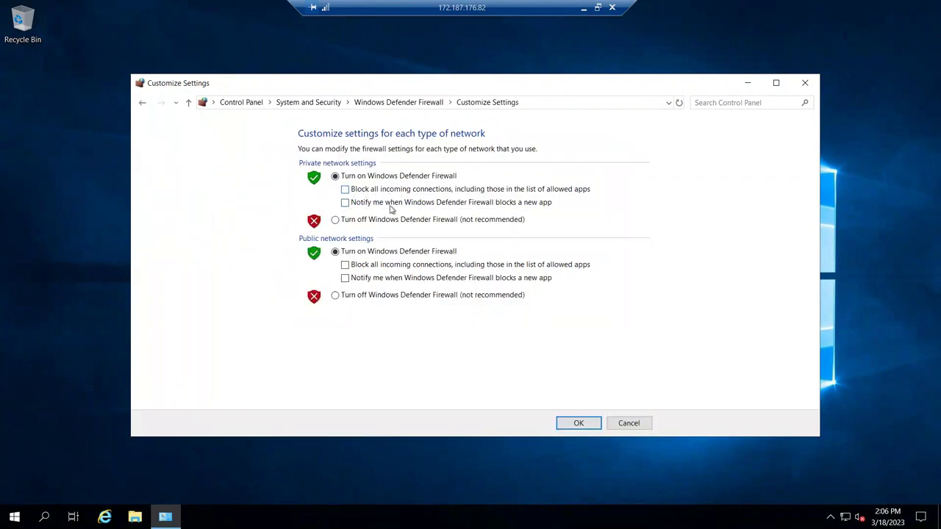
pyautogui.click(748, 82)
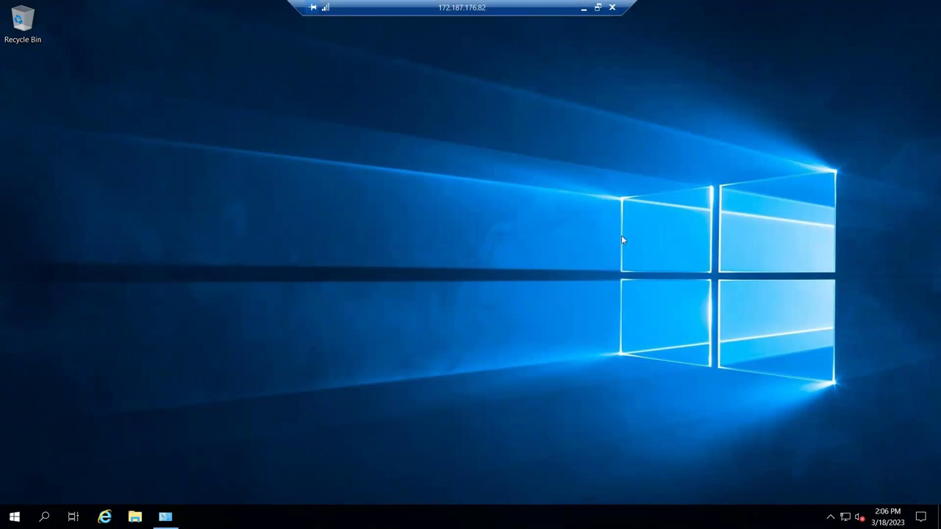
pyautogui.rightClick(20, 521)
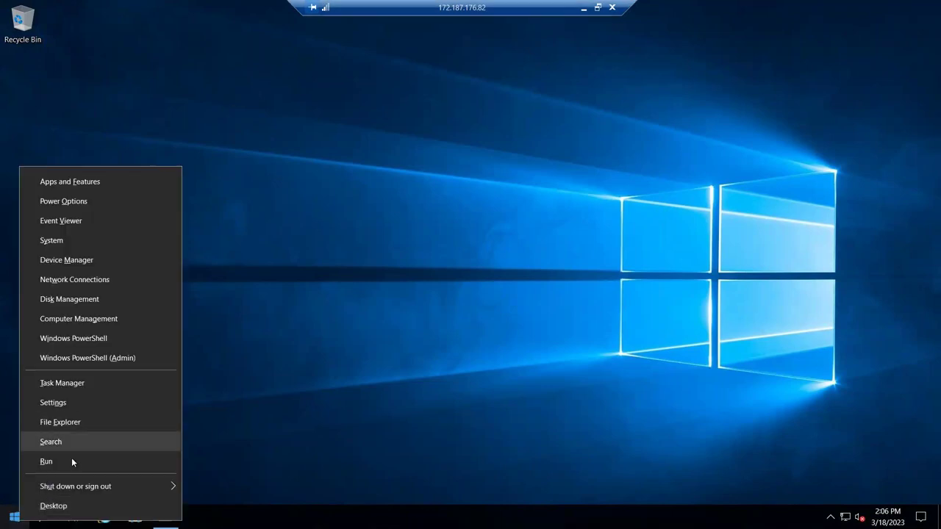
# - Start a command prompt on the remote server and copy stanprdvm01's private IP from its Networking page
pyautogui.click(71, 458)
pyautogui.write('cmd')
pyautogui.press('Return')
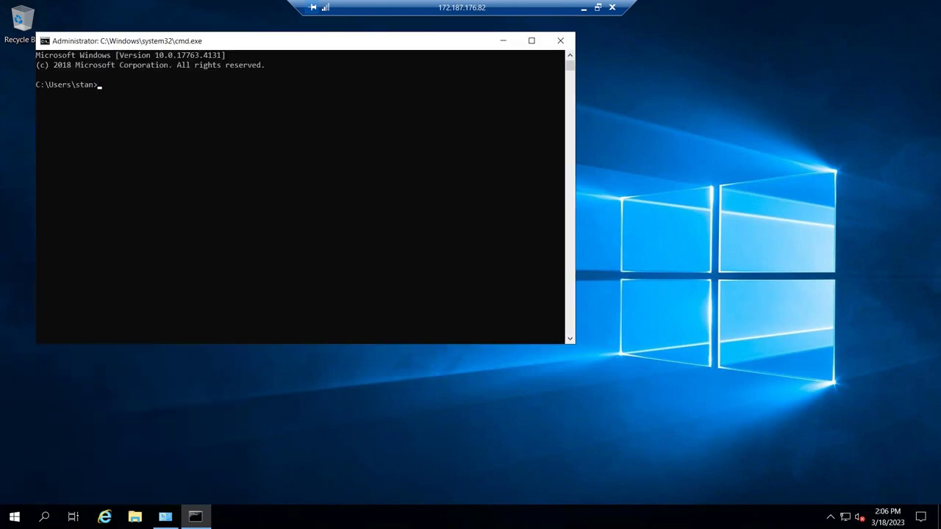
pyautogui.doubleClick(378, 9)
pyautogui.click(154, 297)
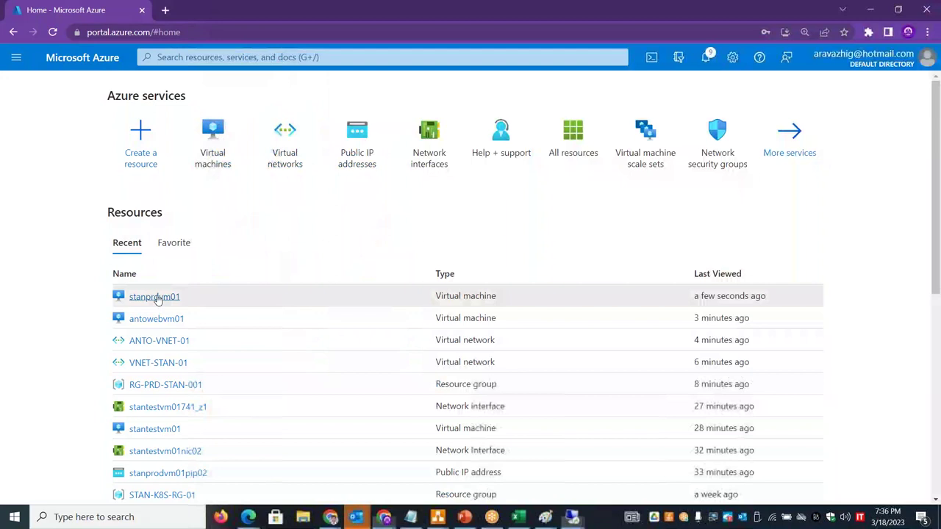
pyautogui.click(100, 313)
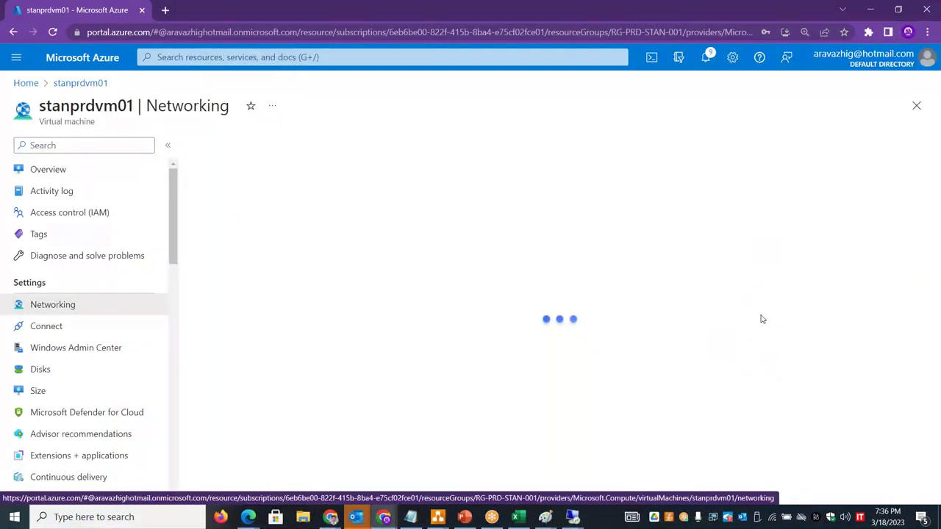
pyautogui.moveTo(699, 256); pyautogui.dragTo(631, 253)
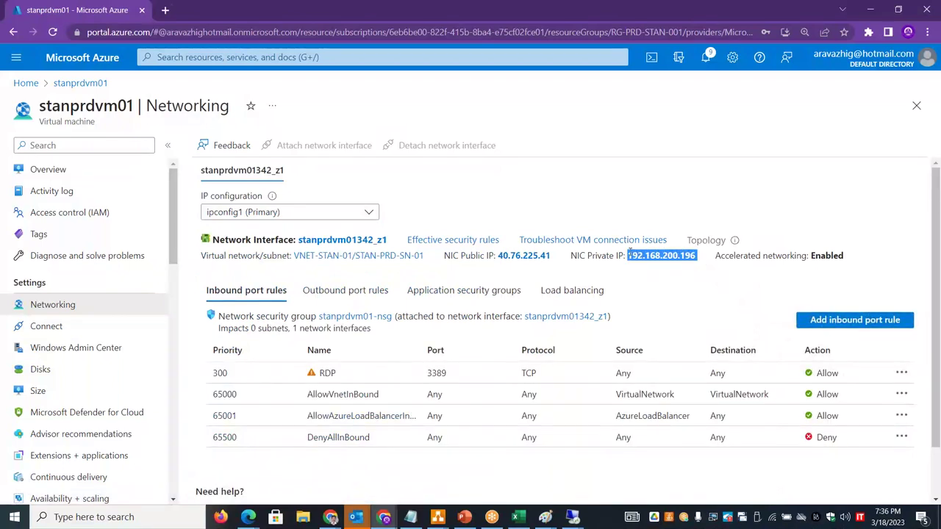
# - Run a continuous ping from the remote server to 192.168.200.196
pyautogui.press('super+r')
pyautogui.hotkey('alt', 'Tab')
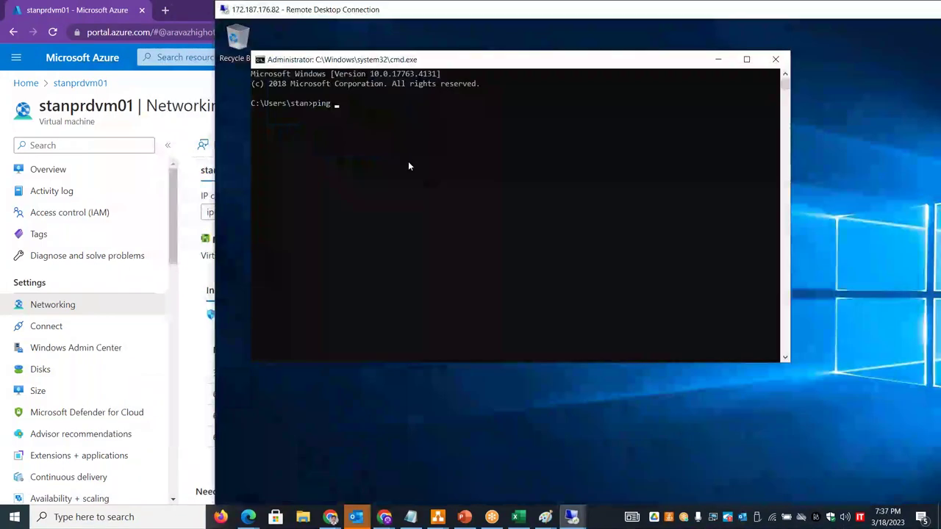
pyautogui.write('192.168.200.196')
pyautogui.press('Return')
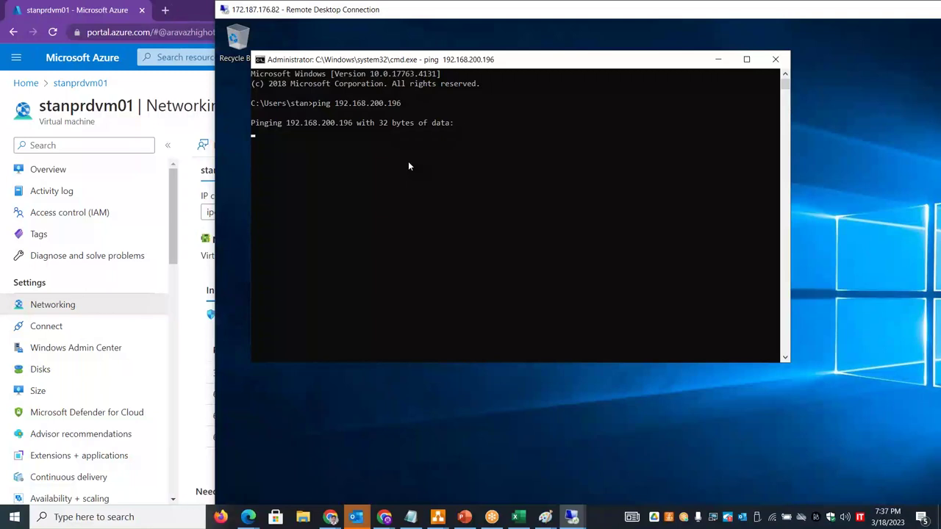
pyautogui.hotkey('ctrl', 'c')
pyautogui.press('Up')
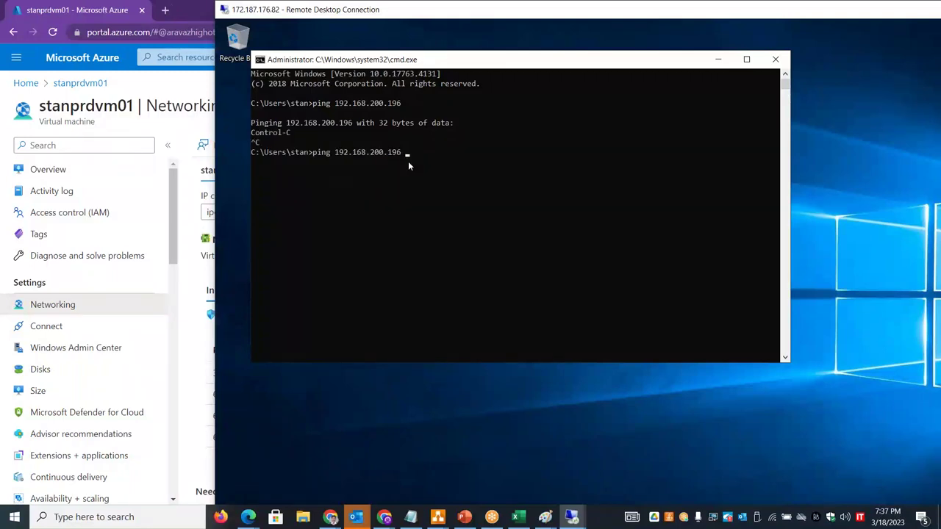
pyautogui.press('Return')
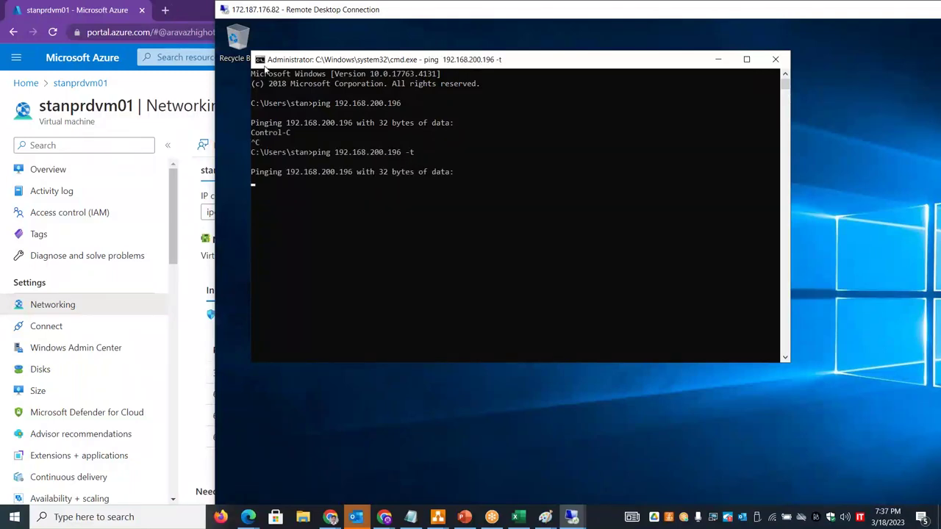
pyautogui.click(265, 65)
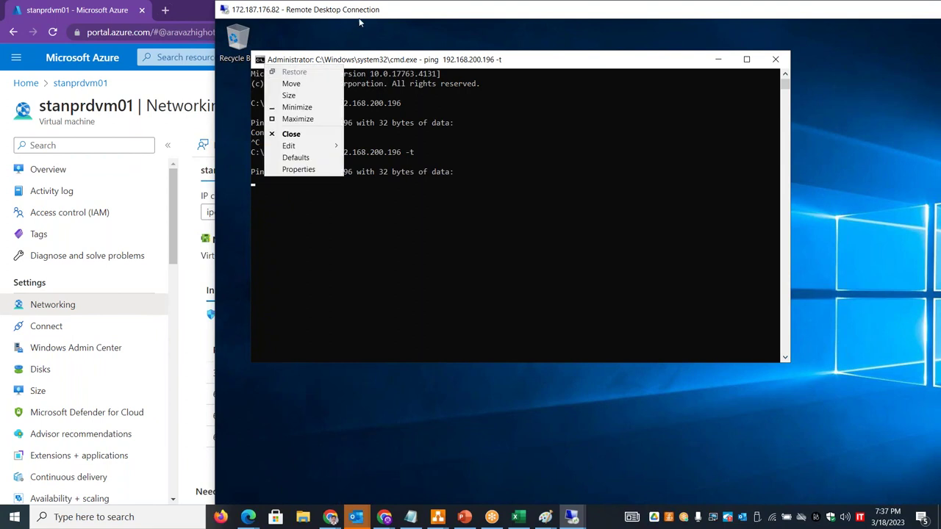
# - In a second command prompt, run tracert 192.168.200.196
pyautogui.doubleClick(350, 16)
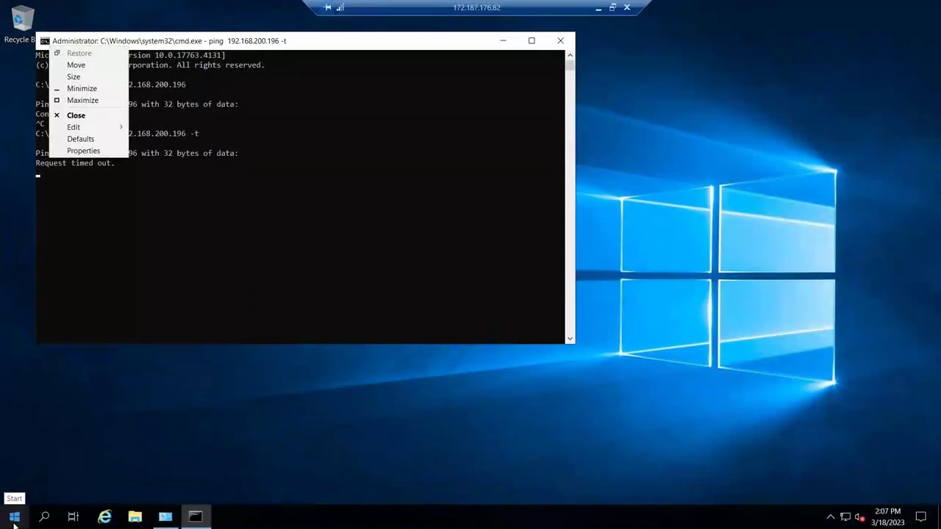
pyautogui.rightClick(11, 517)
pyautogui.click(62, 463)
pyautogui.press('Return')
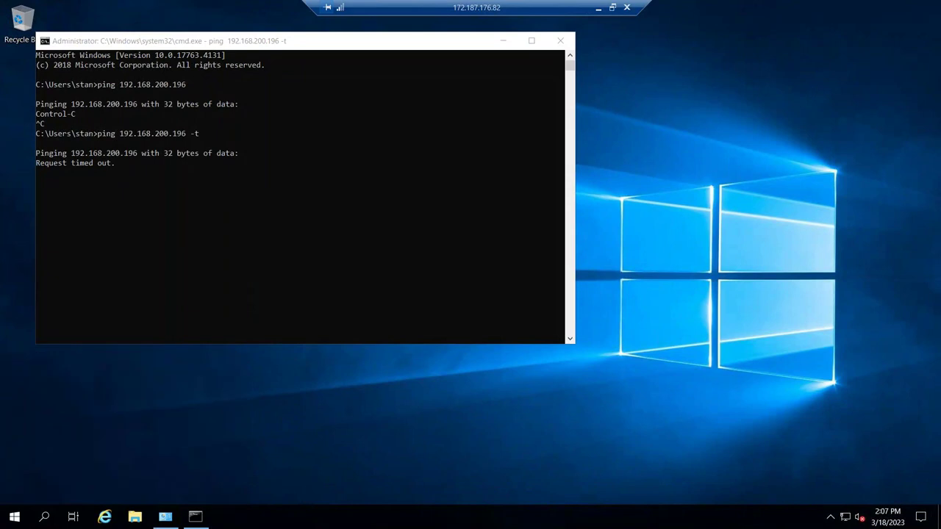
pyautogui.write('tracer')
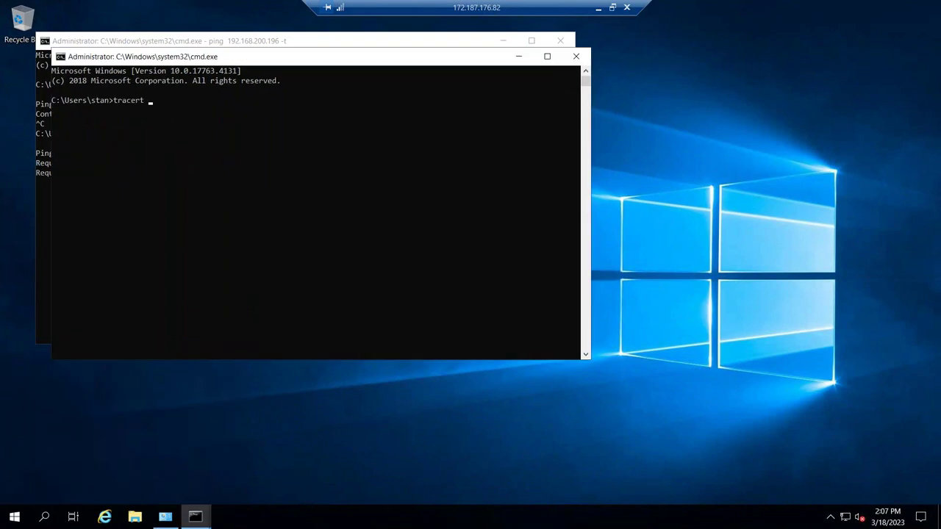
pyautogui.write('t')
pyautogui.rightClick(63, 337)
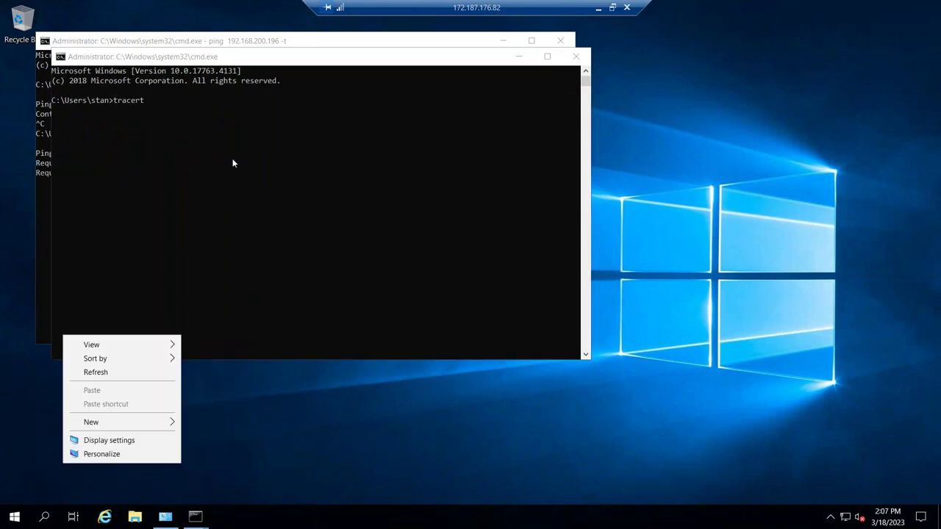
pyautogui.click(232, 158)
pyautogui.hotkey('ctrl', 'v')
pyautogui.press('Return')
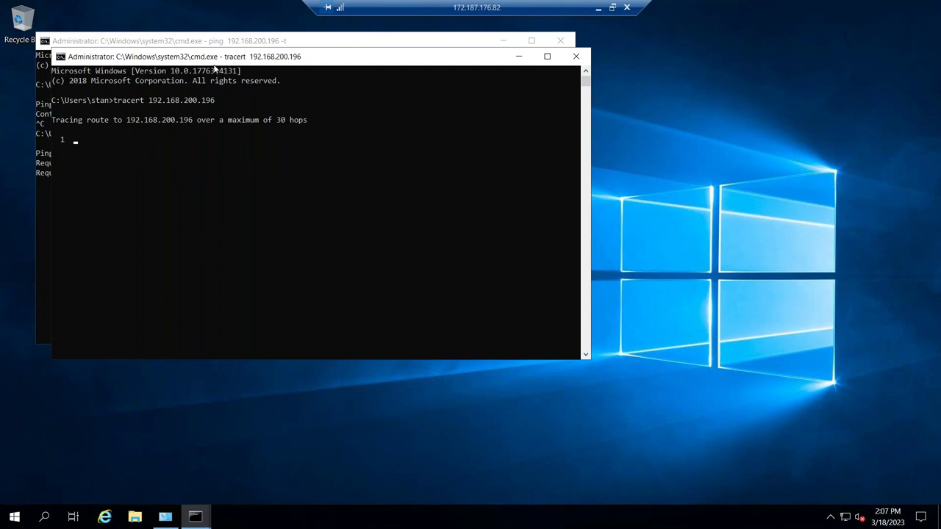
# - Arrange the traceroute and ping windows side by side
pyautogui.moveTo(351, 56); pyautogui.dragTo(555, 103)
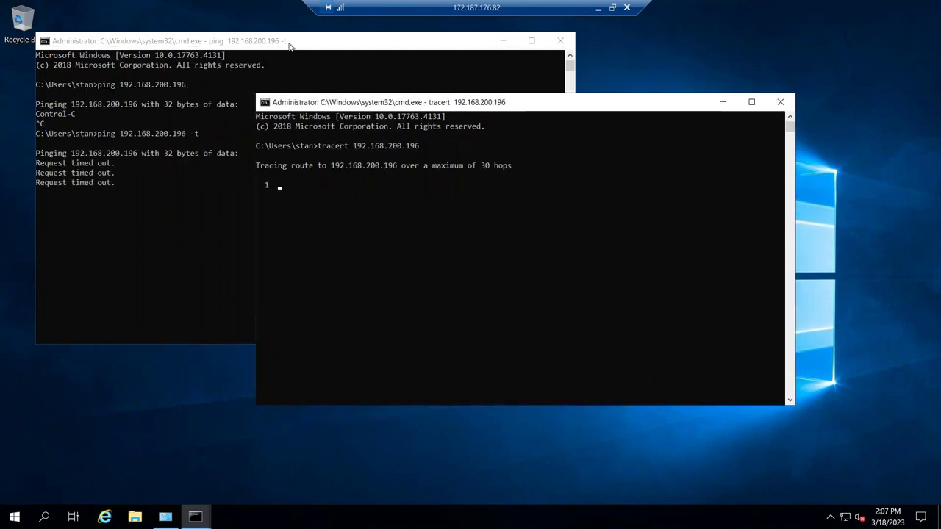
pyautogui.click(289, 67)
pyautogui.moveTo(289, 41); pyautogui.dragTo(296, 83)
pyautogui.click(588, 102)
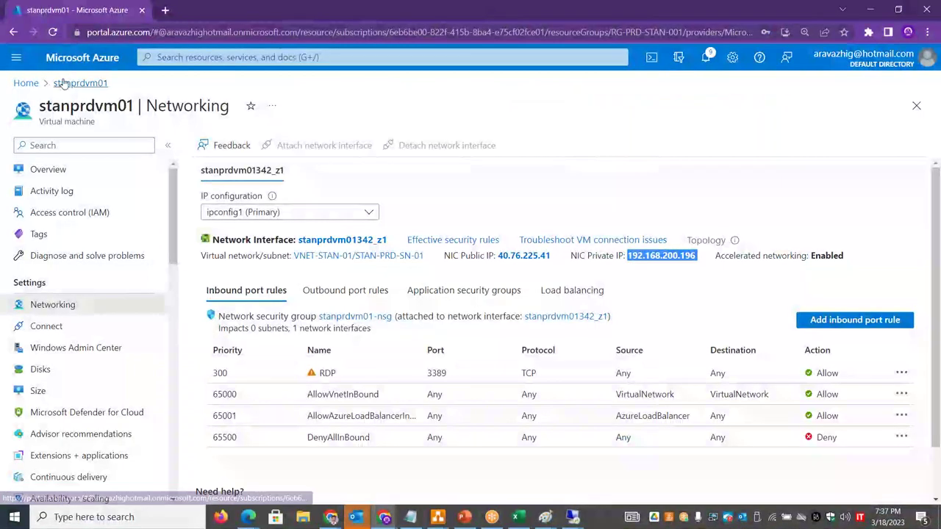
# - Open VNET-STAN-01's empty Peerings list and start a new peering with + Add
pyautogui.click(25, 83)
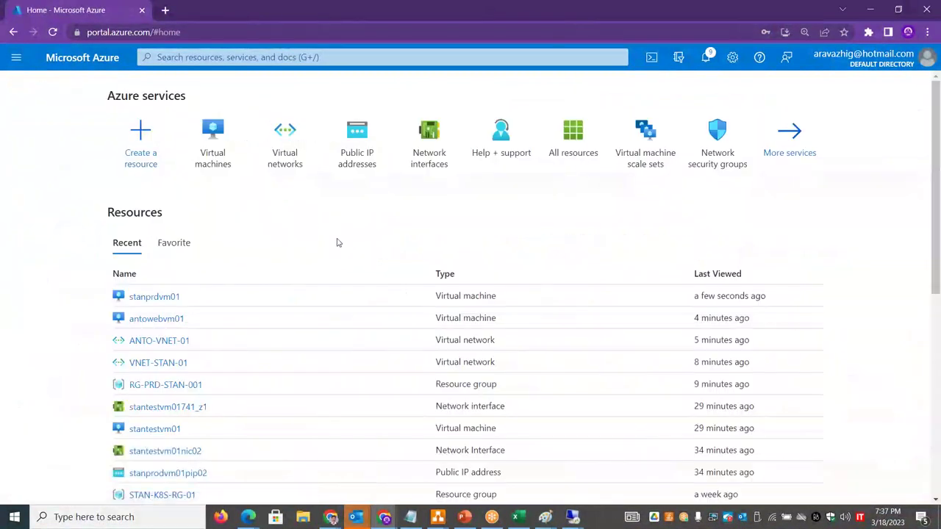
pyautogui.click(286, 151)
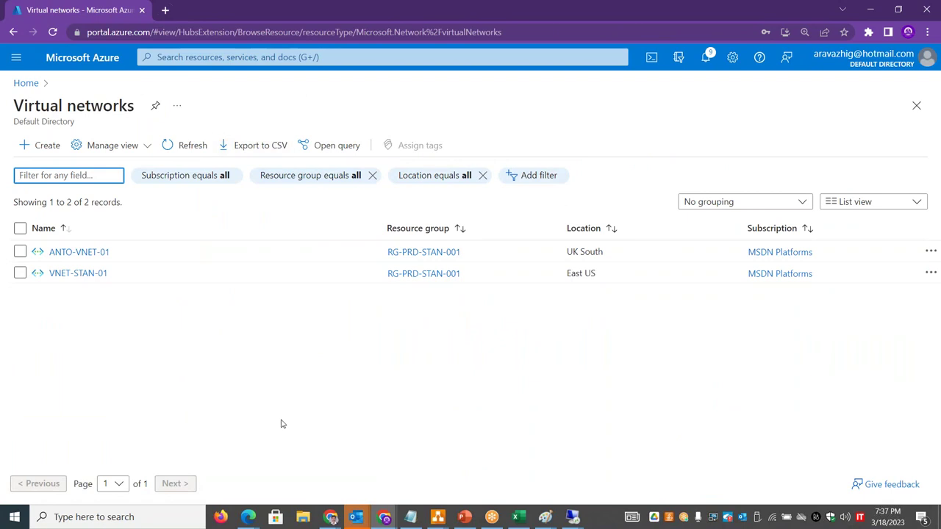
pyautogui.click(89, 274)
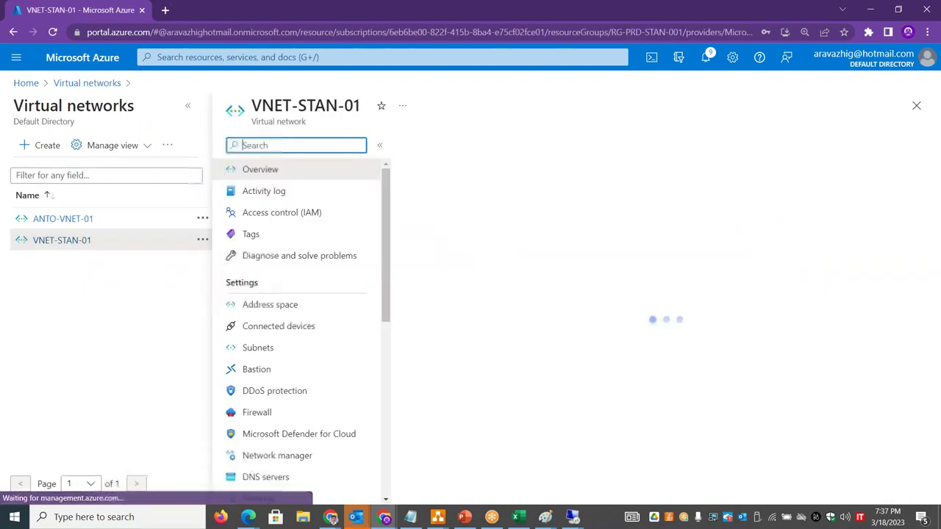
pyautogui.click(188, 106)
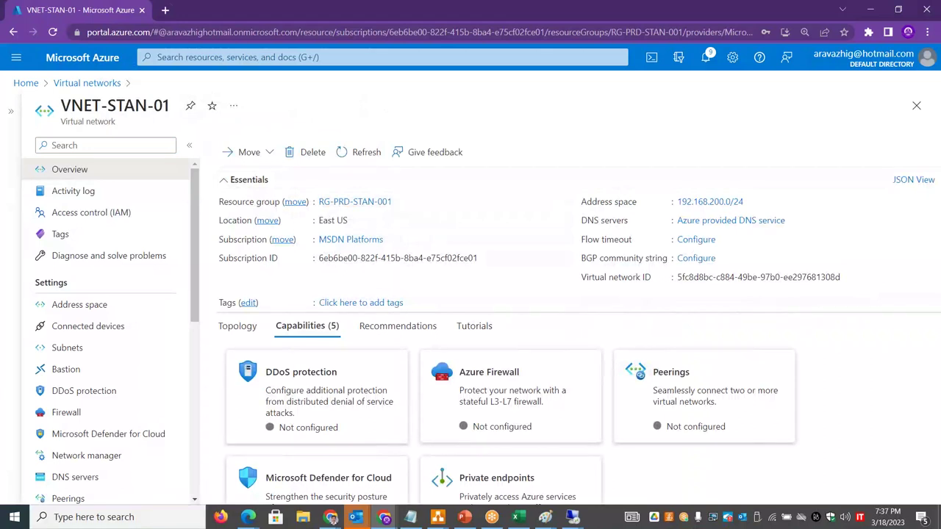
pyautogui.moveTo(195, 198); pyautogui.dragTo(196, 292)
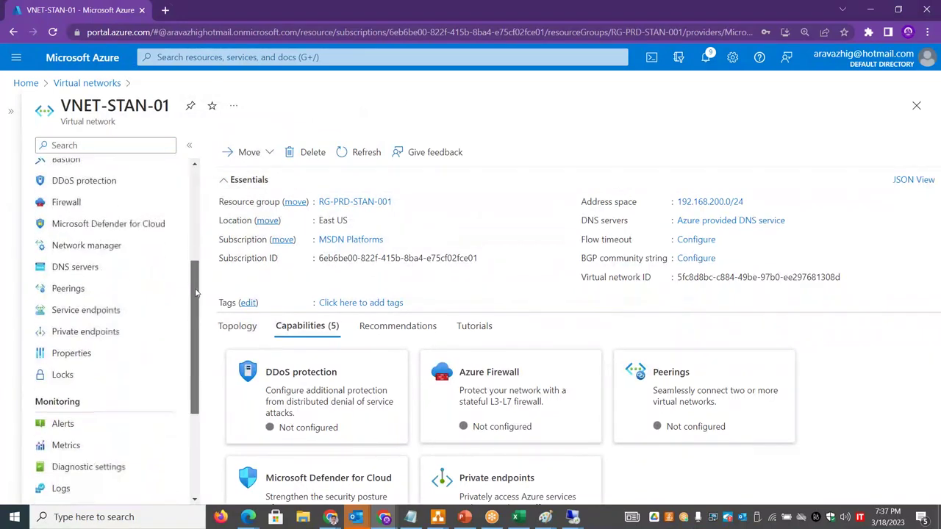
pyautogui.click(106, 289)
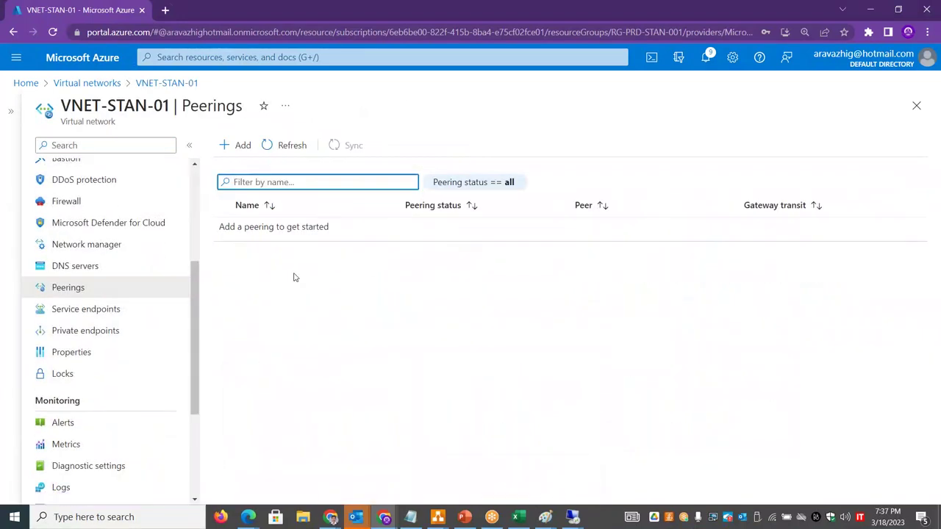
pyautogui.click(241, 145)
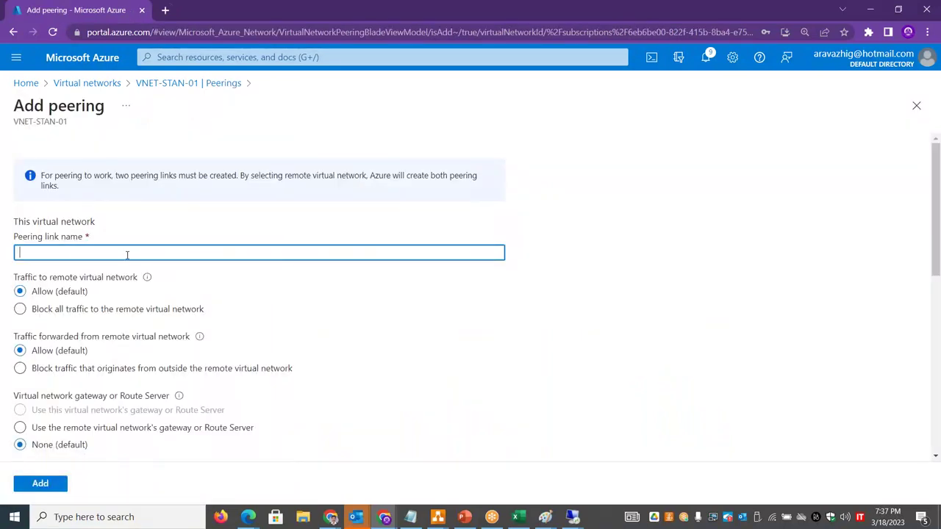
# - Name the local peering link eusstan2uksanto and the remote peering link uksanto2eusstan
pyautogui.write('EUS-STAN')
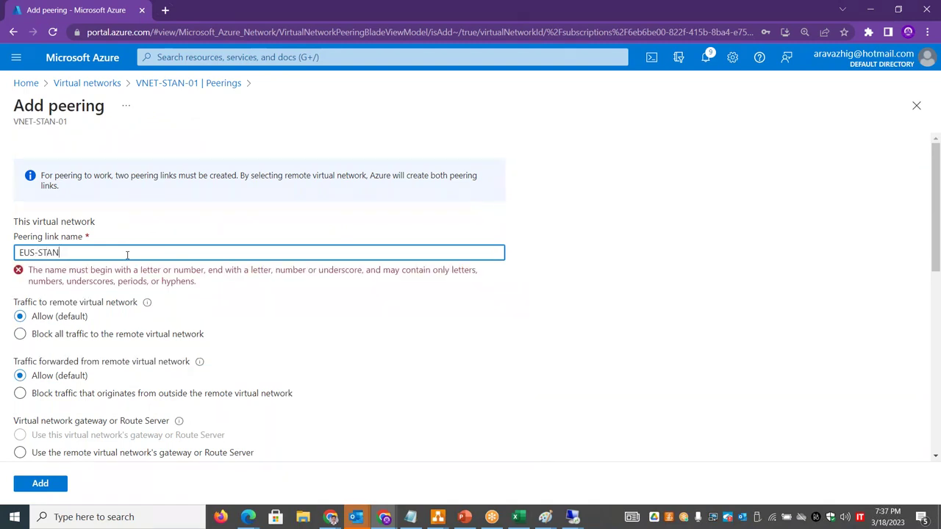
pyautogui.write('eusstan2uksanto')
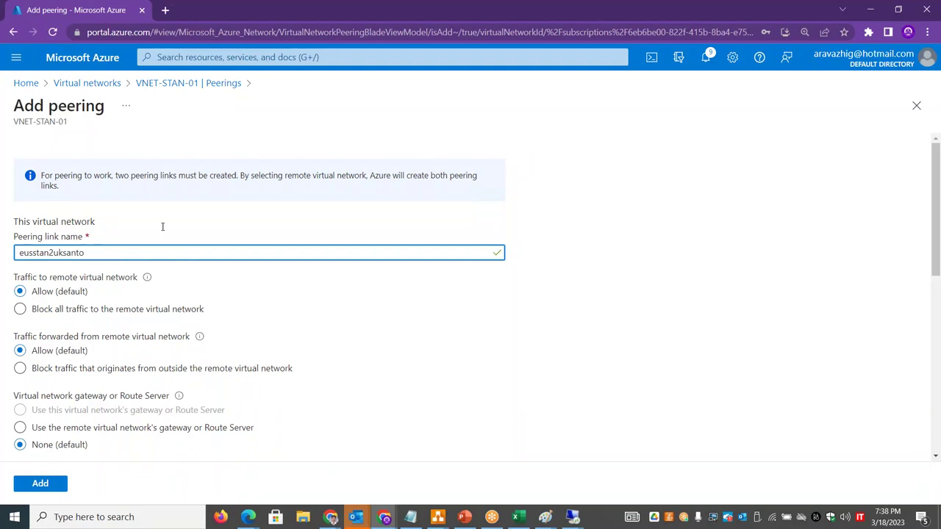
pyautogui.scroll(-1, 446, 171)
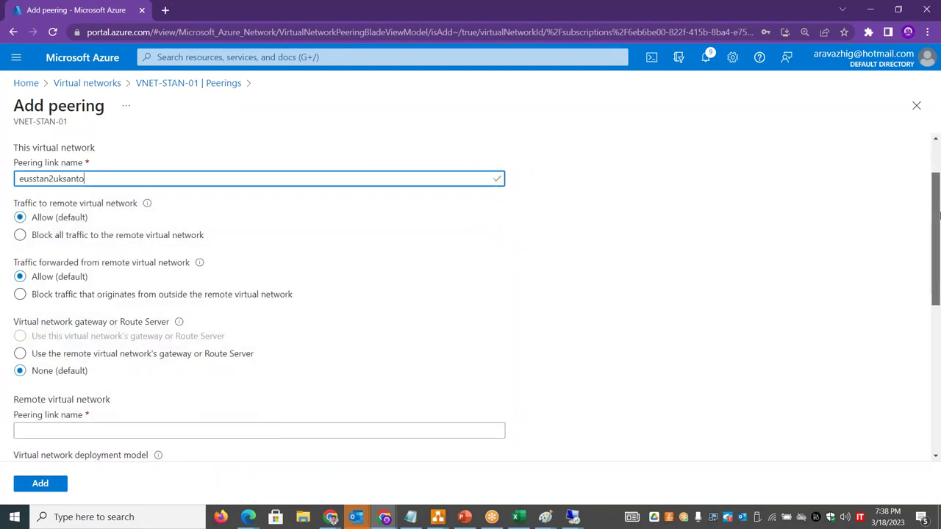
pyautogui.moveTo(86, 178); pyautogui.dragTo(1, 178)
pyautogui.hotkey('ctrl', 'c')
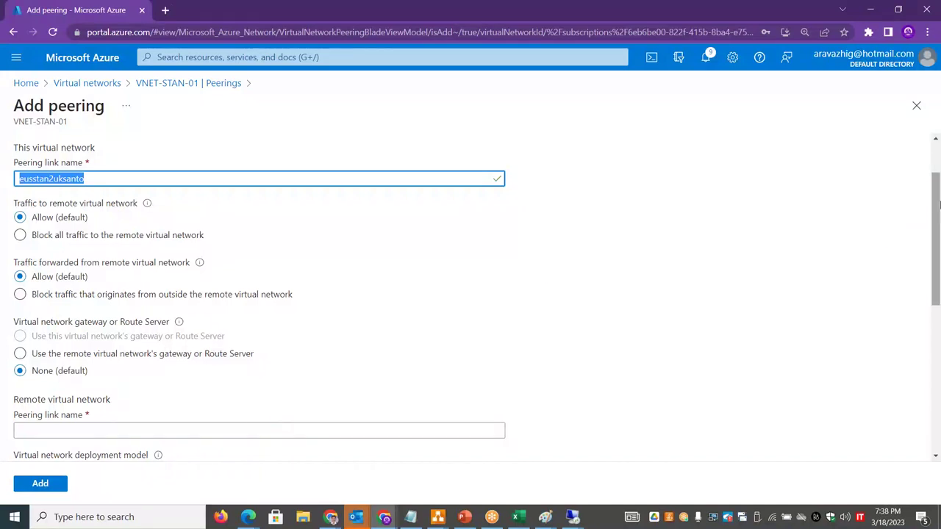
pyautogui.scroll(-2, 267, 339)
pyautogui.click(34, 297)
pyautogui.hotkey('ctrl', 'v')
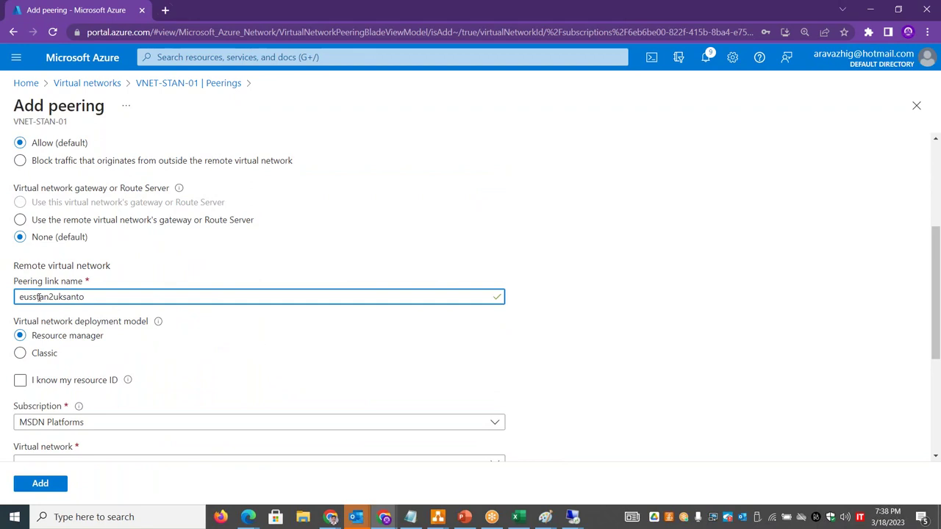
pyautogui.moveTo(49, 296); pyautogui.dragTo(17, 296)
pyautogui.hotkey('ctrl', 'c')
pyautogui.press('BackSpace')
pyautogui.write('2')
pyautogui.hotkey('ctrl', 'v')
pyautogui.press('BackSpace')
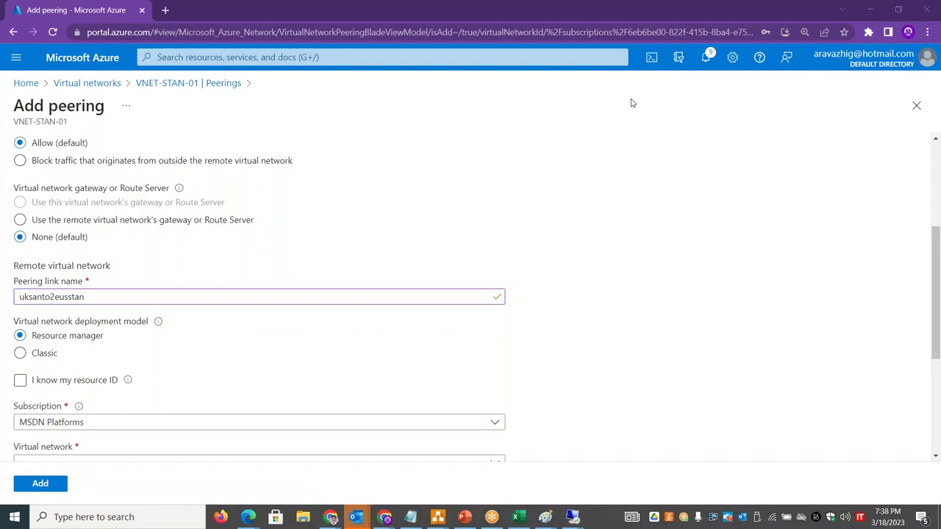
# - Choose 'I know my resource ID' to identify the remote virtual network
pyautogui.moveTo(937, 289); pyautogui.dragTo(939, 354)
pyautogui.click(93, 308)
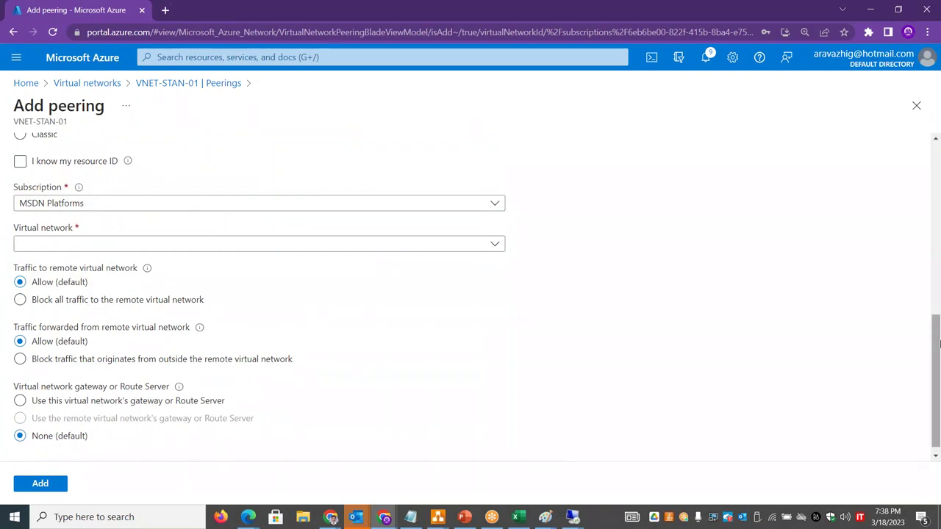
pyautogui.scroll(3, 939, 287)
pyautogui.scroll(1, 939, 296)
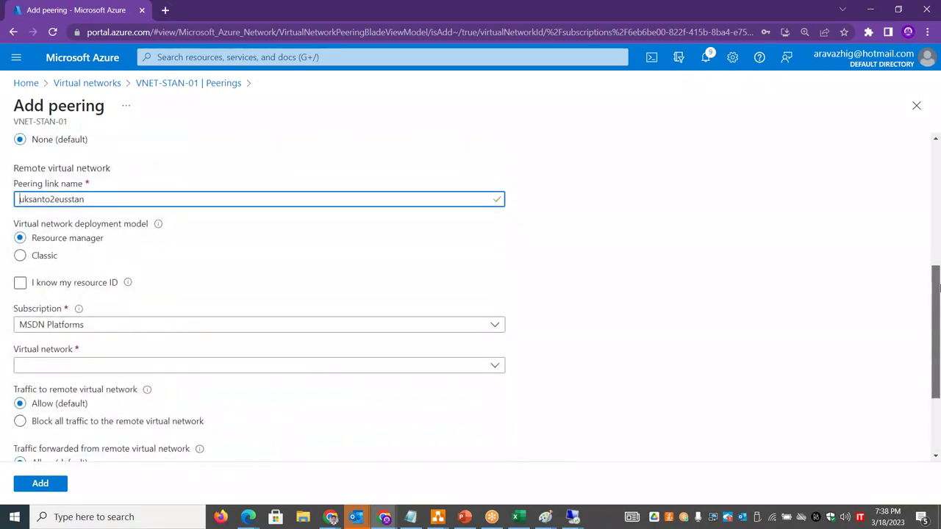
pyautogui.click(84, 334)
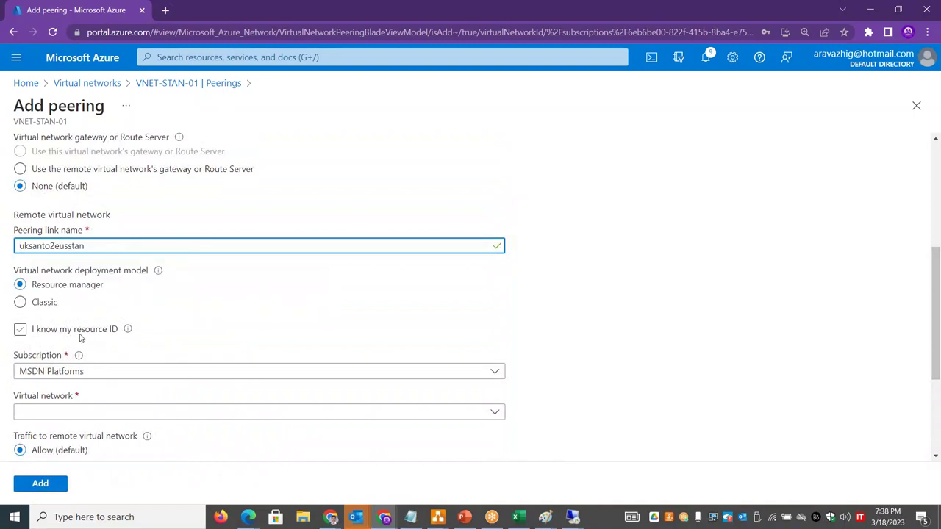
pyautogui.rightClick(86, 14)
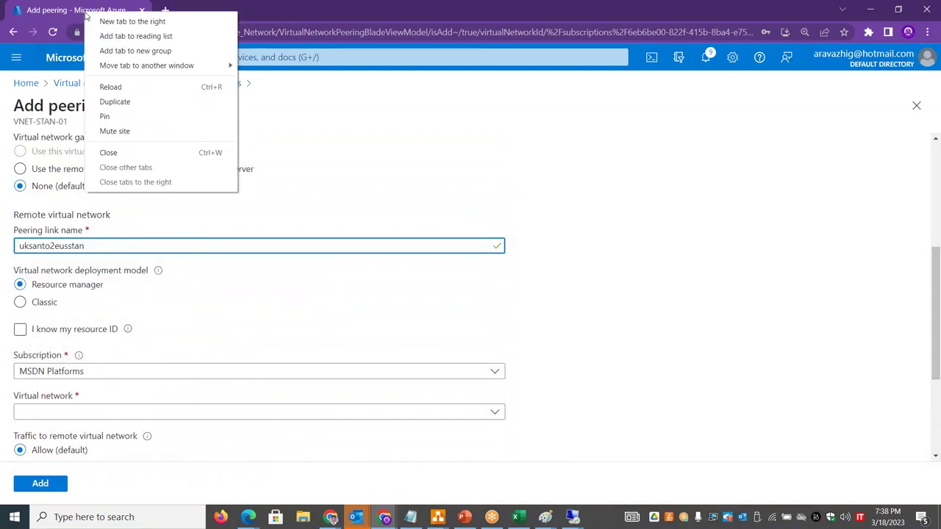
# - In a duplicated tab, open ANTO-VNET-01's Properties and copy its full resource ID
pyautogui.click(135, 102)
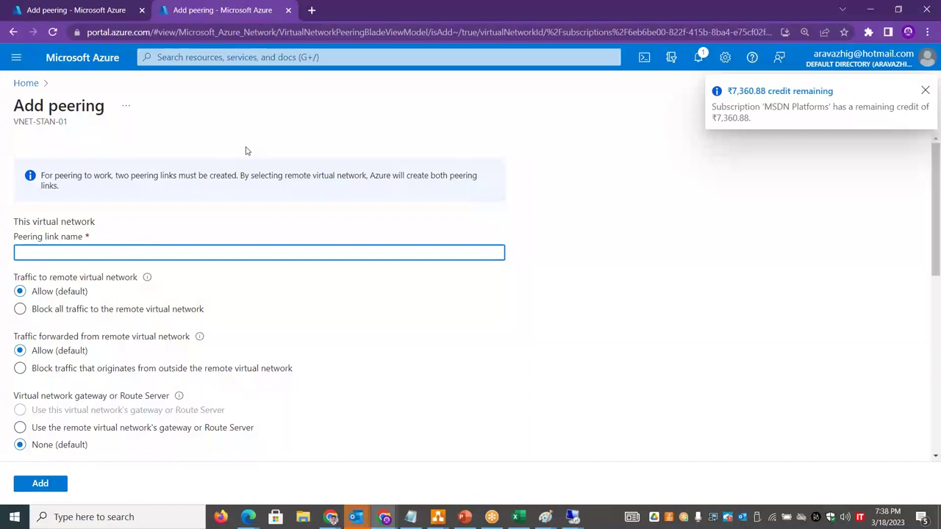
pyautogui.click(31, 83)
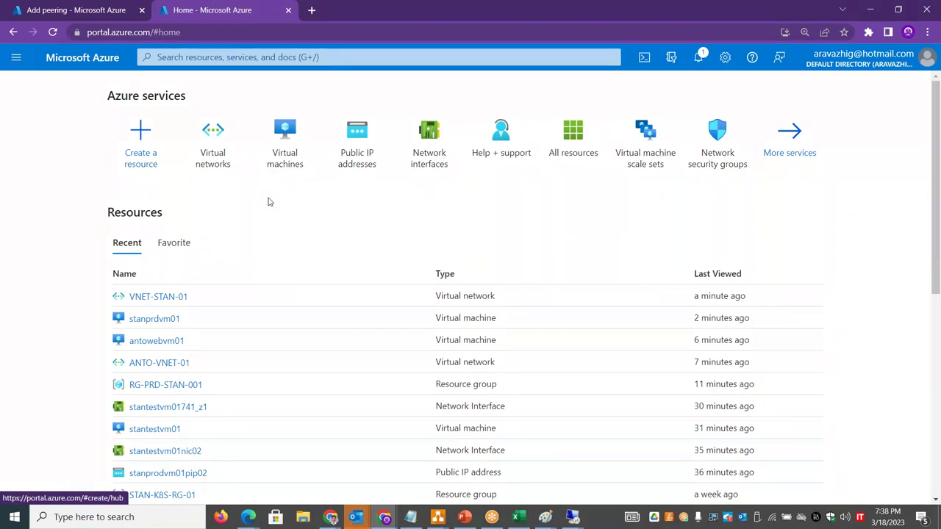
pyautogui.click(215, 156)
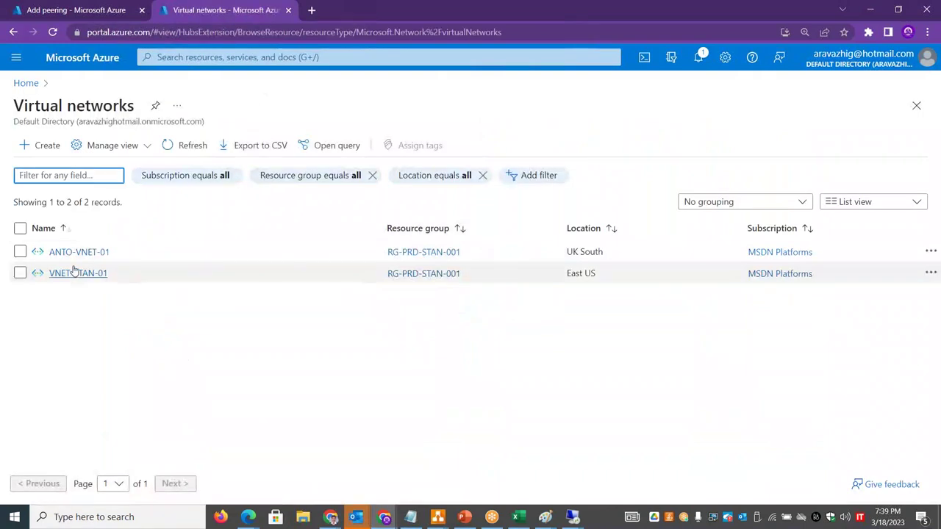
pyautogui.click(76, 252)
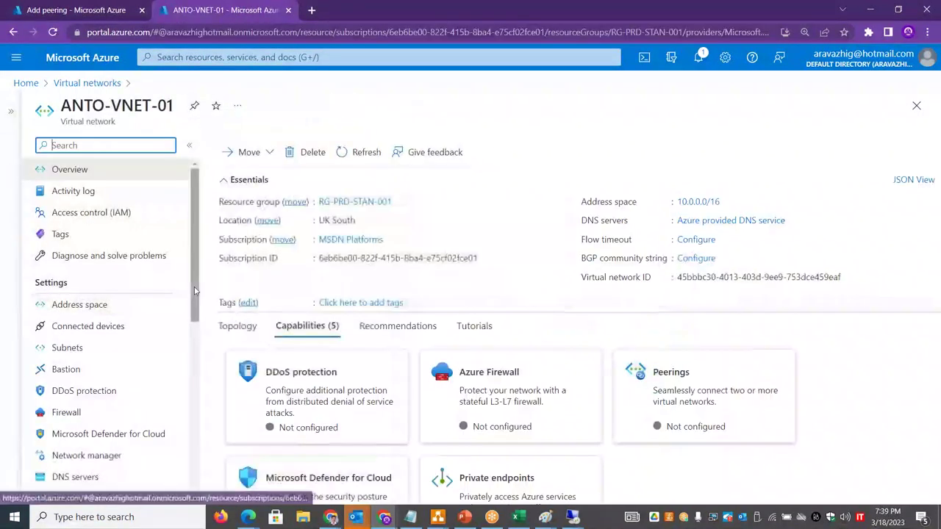
pyautogui.scroll(-3, 195, 294)
pyautogui.click(103, 364)
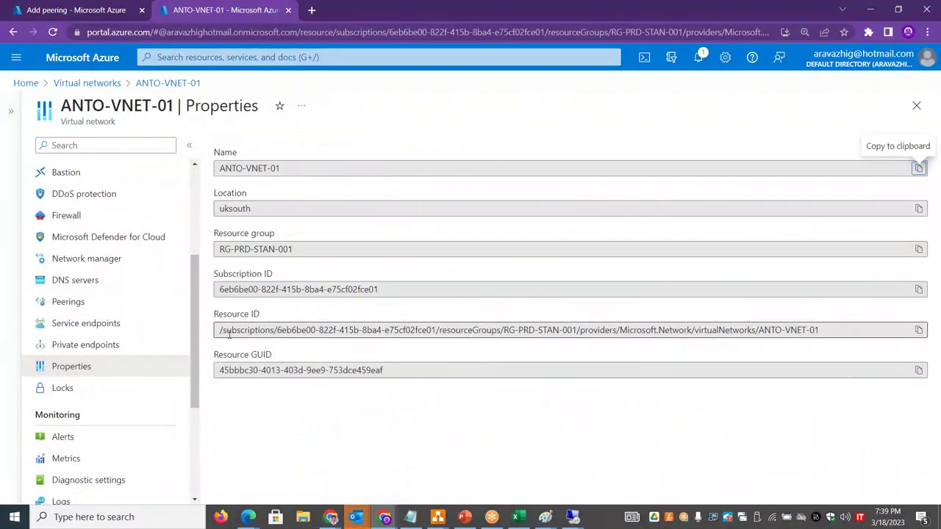
pyautogui.moveTo(220, 331); pyautogui.dragTo(832, 352)
pyautogui.hotkey('ctrl', 'c')
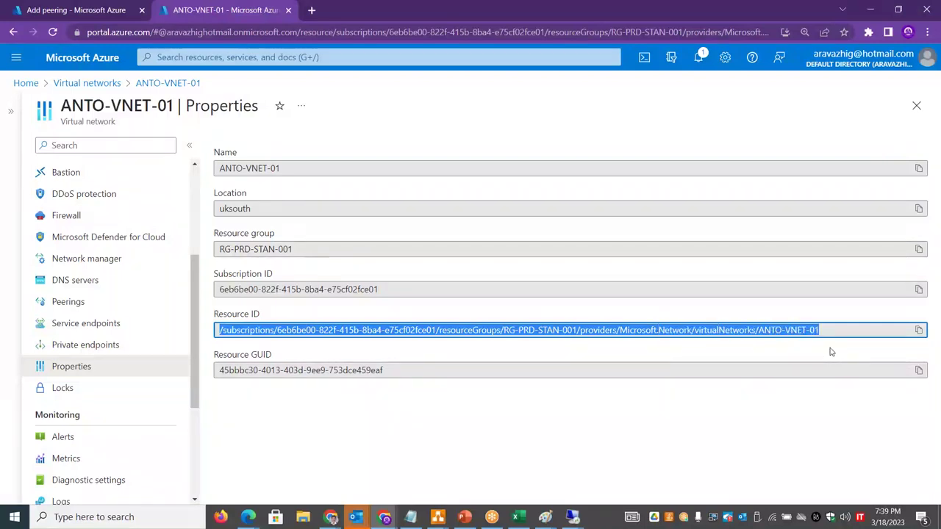
pyautogui.hotkey('alt', 'Tab')
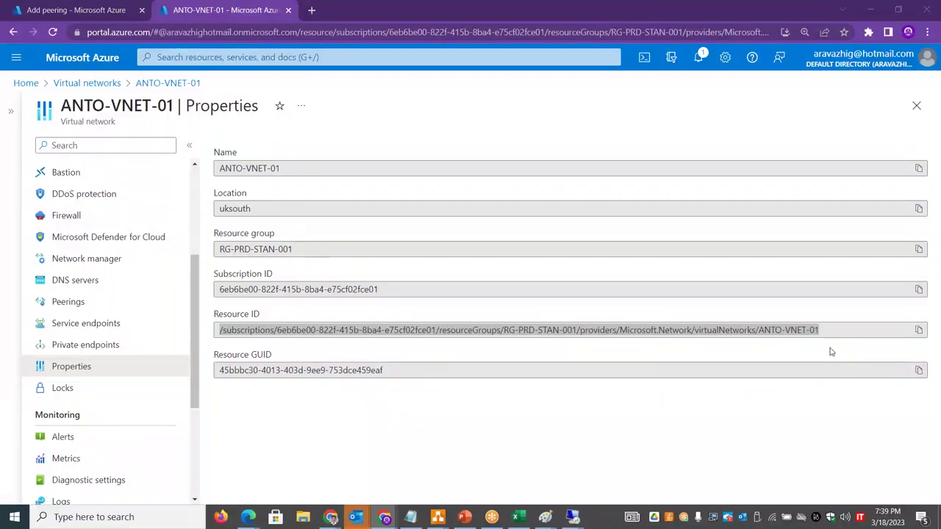
pyautogui.hotkey('alt', 'Tab')
pyautogui.press('Down')
pyautogui.press('Down')
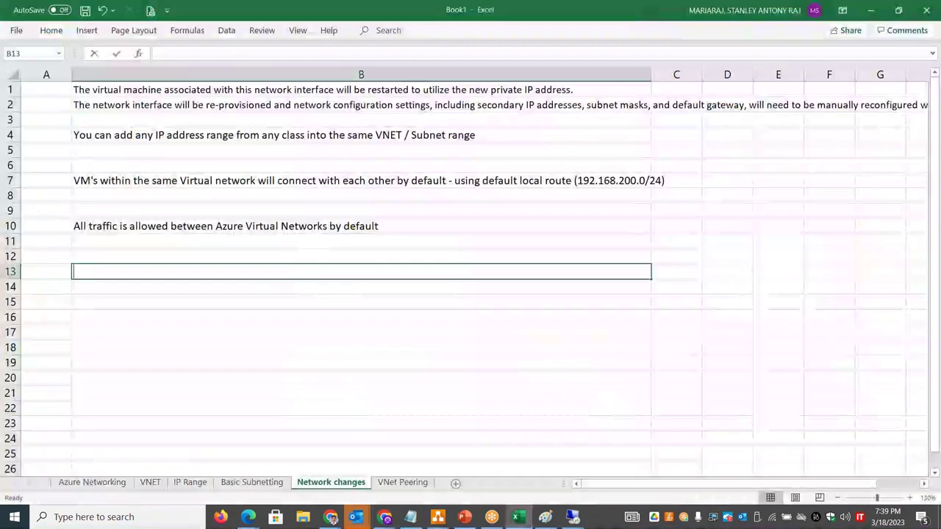
# - Paste ANTO-VNET-01's resource ID into B13 and pick out its subscription, resource group and provider sections
pyautogui.hotkey('ctrl', 'v')
pyautogui.moveTo(341, 271); pyautogui.dragTo(72, 253)
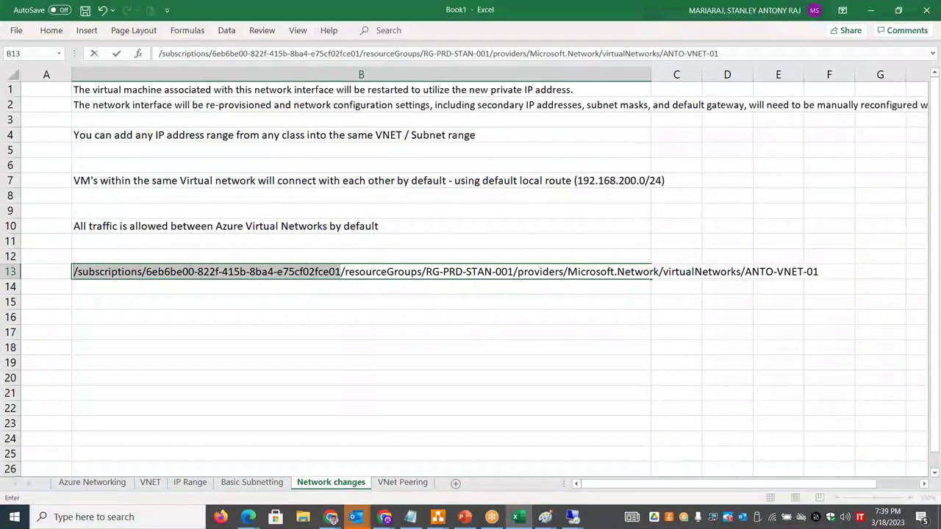
pyautogui.moveTo(344, 271); pyautogui.dragTo(518, 272)
pyautogui.moveTo(624, 271); pyautogui.dragTo(741, 271)
pyautogui.click(345, 300)
# - Type the template <Subscription>/<Subscription ID>/<RG>/<RG ID>/<Network><VNET ID> into B15
pyautogui.write('<')
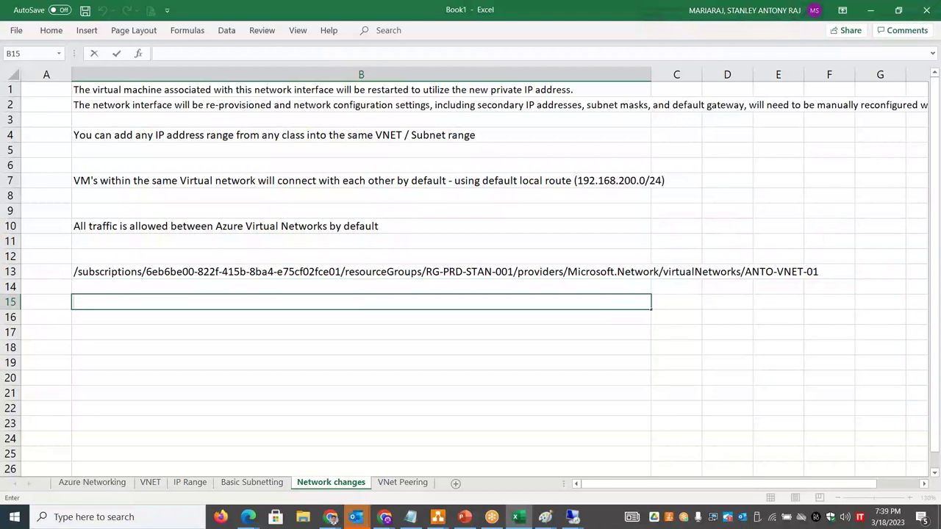
pyautogui.write('Subscription>/<Subsc')
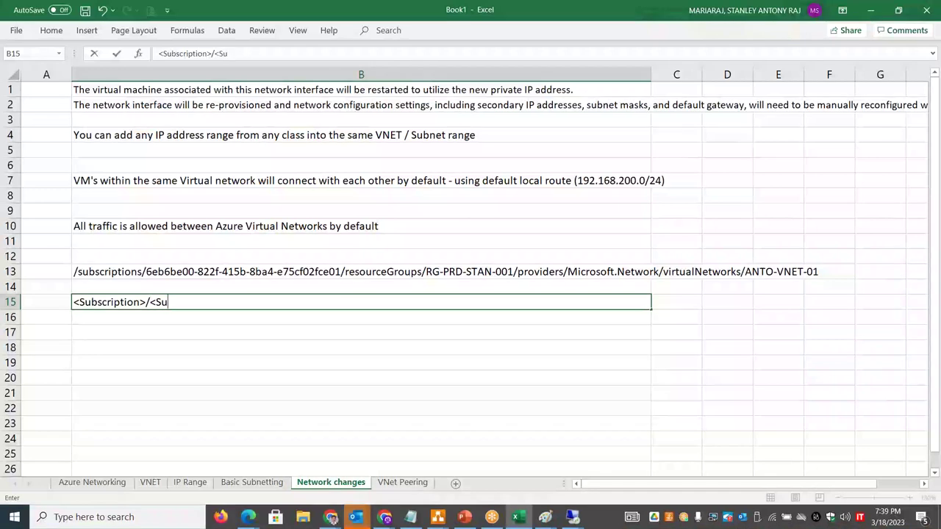
pyautogui.write('ription iD')
pyautogui.press('BackSpace')
pyautogui.press('BackSpace')
pyautogui.write('ID>/')
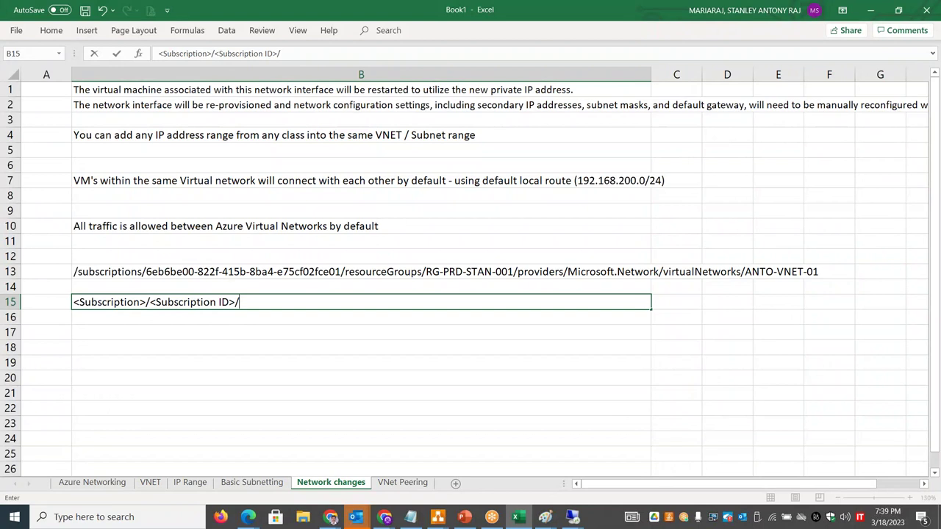
pyautogui.write('<RG>/<RG ID')
pyautogui.write('>/')
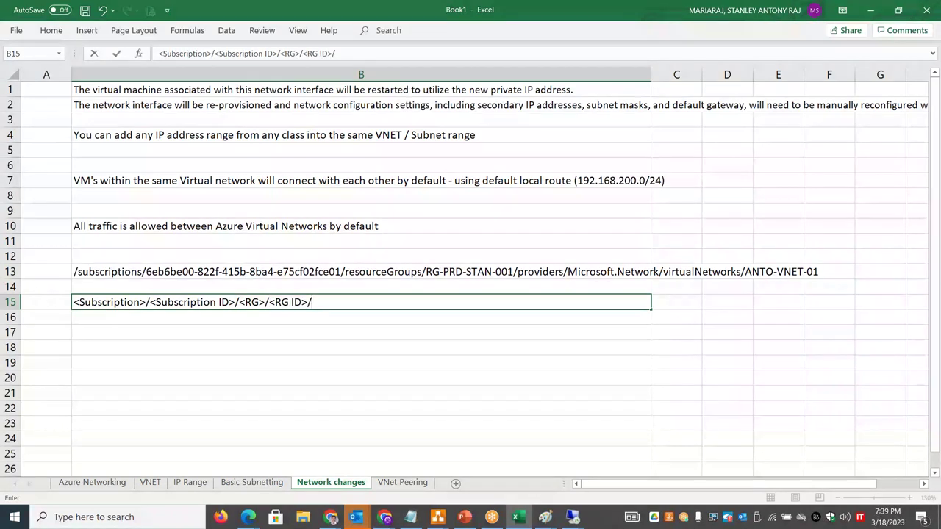
pyautogui.write('<Network><VNET I')
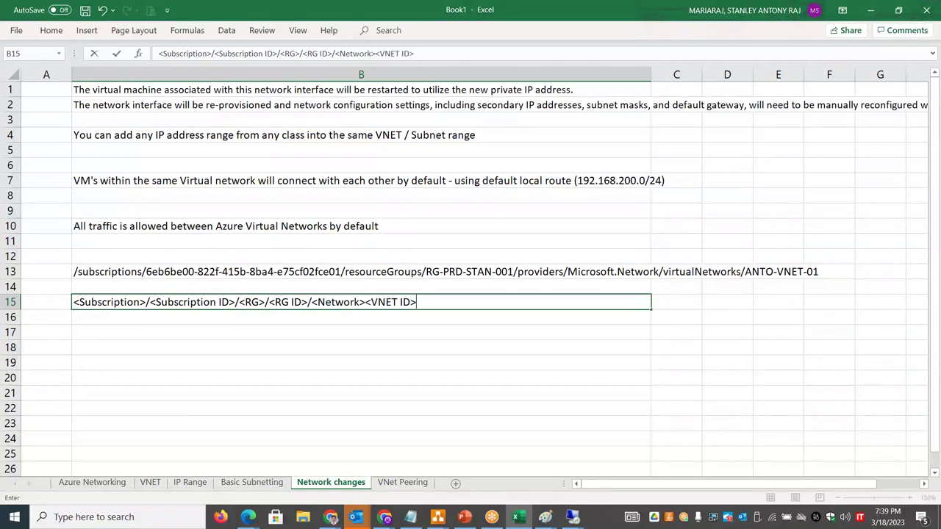
pyautogui.write('D>')
pyautogui.click(301, 349)
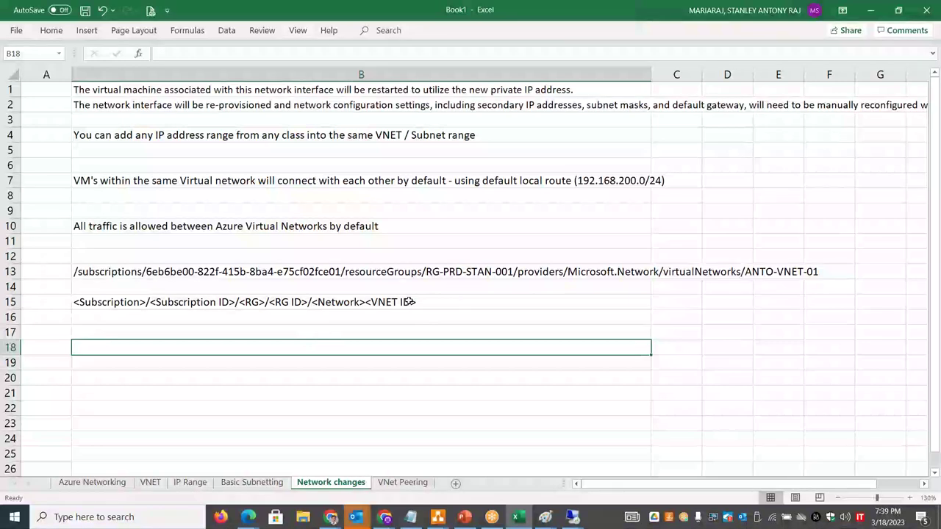
# - Correct the B15 template placeholders to <VNET Name> and <RG Name>
pyautogui.click(417, 302)
pyautogui.doubleClick(412, 301)
pyautogui.press('BackSpace')
pyautogui.write('Name')
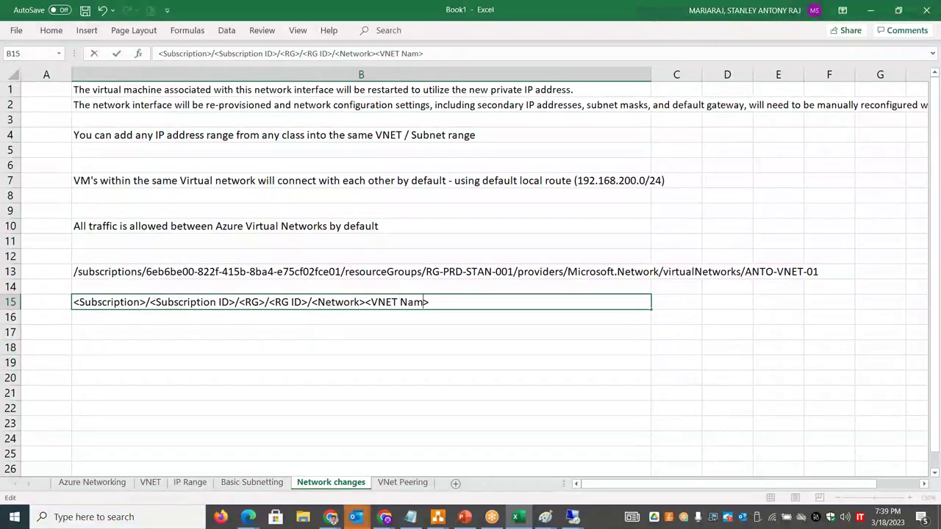
pyautogui.click(361, 326)
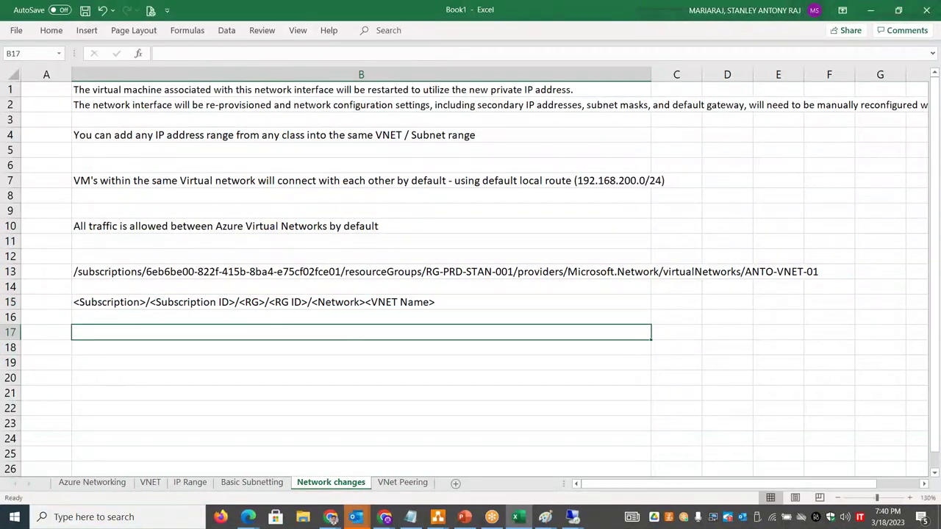
pyautogui.doubleClick(295, 301)
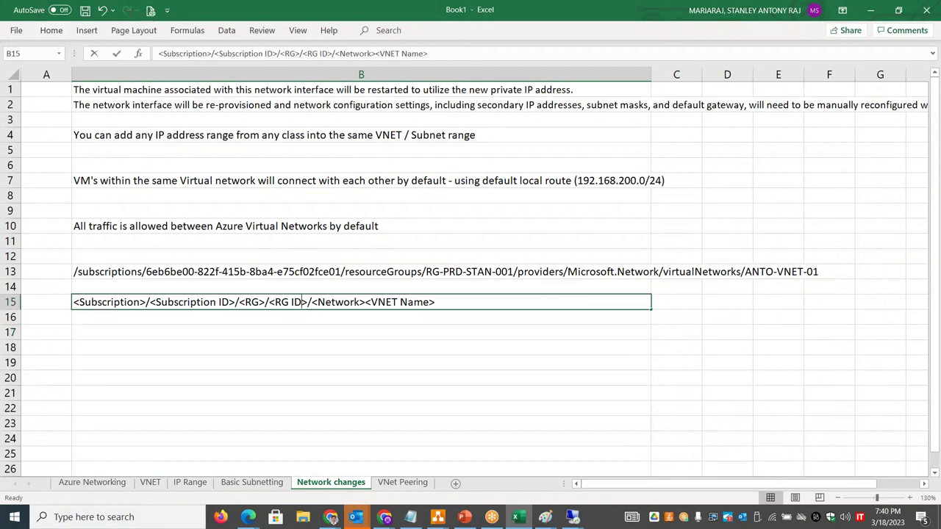
pyautogui.press('BackSpace')
pyautogui.press('BackSpace')
pyautogui.write('Name')
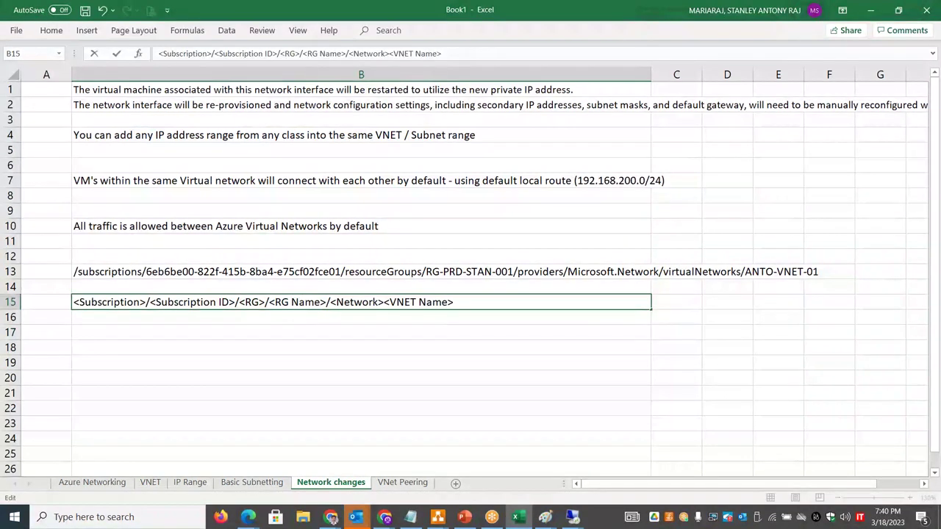
pyautogui.click(299, 334)
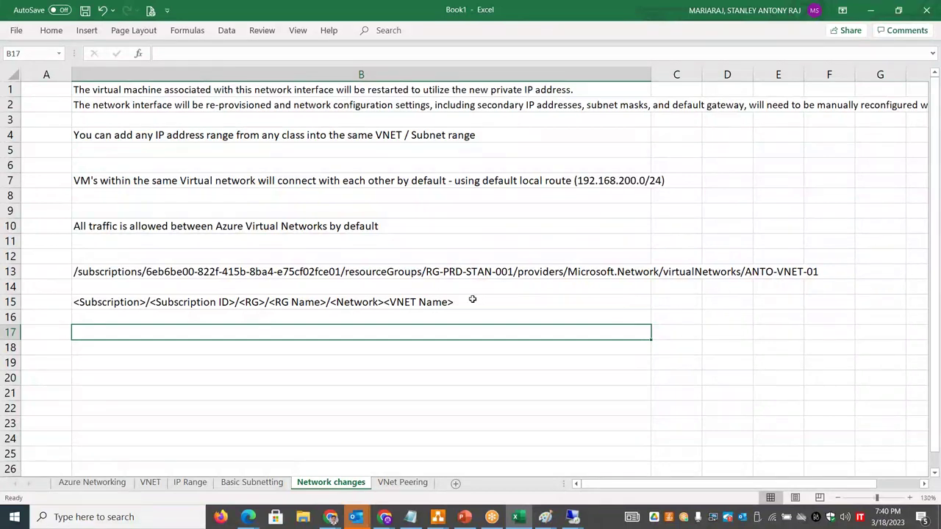
# - Label A15 'Azure Resource ID (ARI)' and widen column A to fit it
pyautogui.press('Up')
pyautogui.press('Up')
pyautogui.moveTo(74, 74); pyautogui.dragTo(134, 73)
pyautogui.click(63, 302)
pyautogui.write('Azure Resource ID (AR')
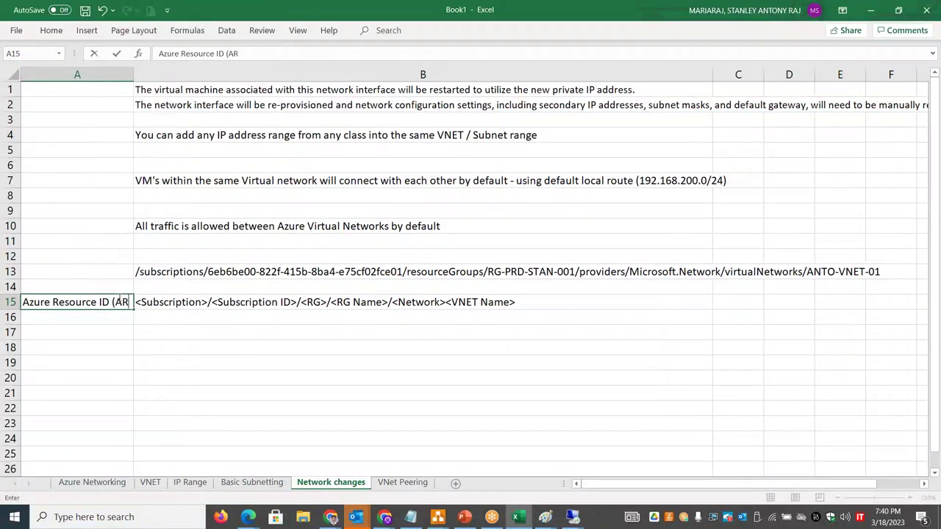
pyautogui.write('I)')
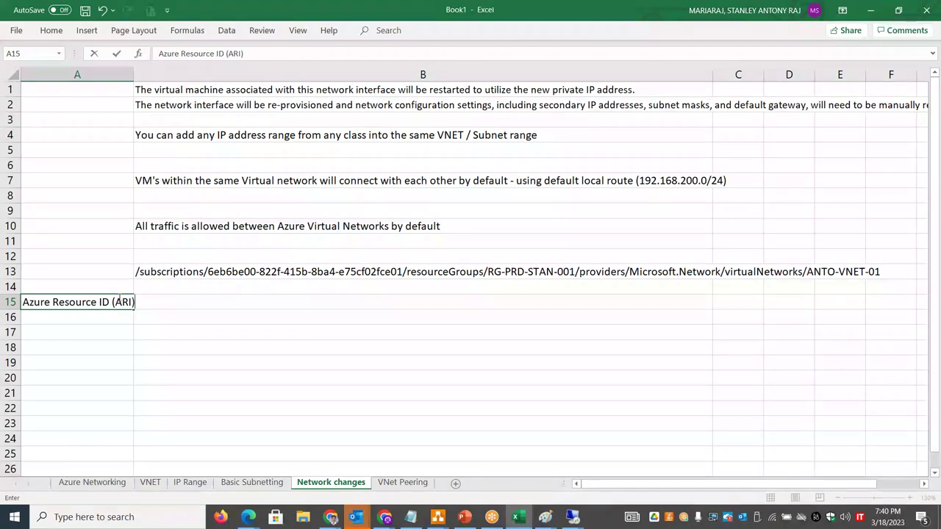
pyautogui.click(98, 349)
pyautogui.moveTo(133, 74); pyautogui.dragTo(139, 74)
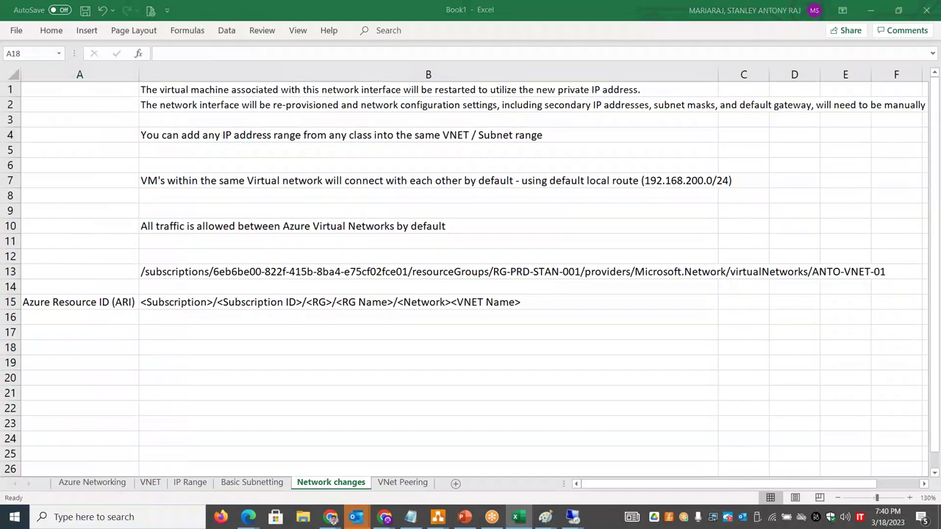
pyautogui.hotkey('alt', 'Tab')
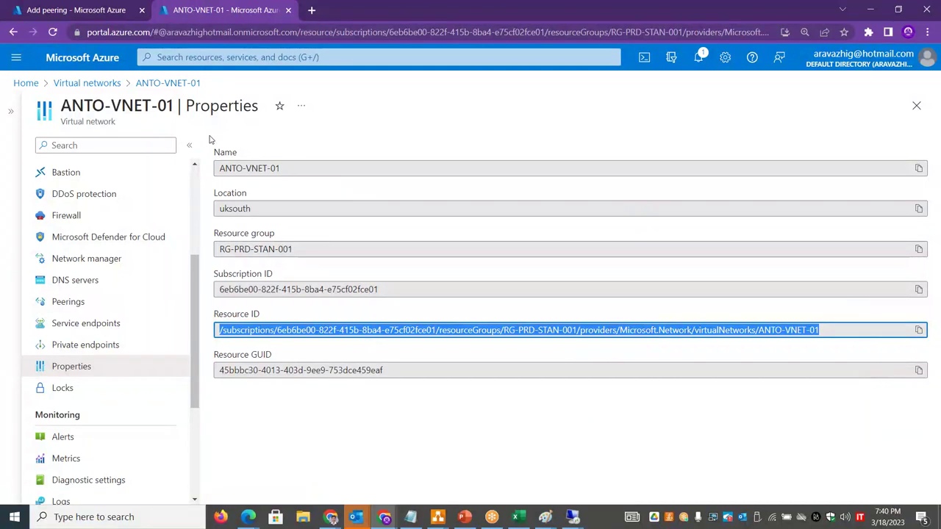
# - Paste ANTO-VNET-01's resource ID into the Resource ID field and add the eusstan2uksanto peering
pyautogui.click(94, 9)
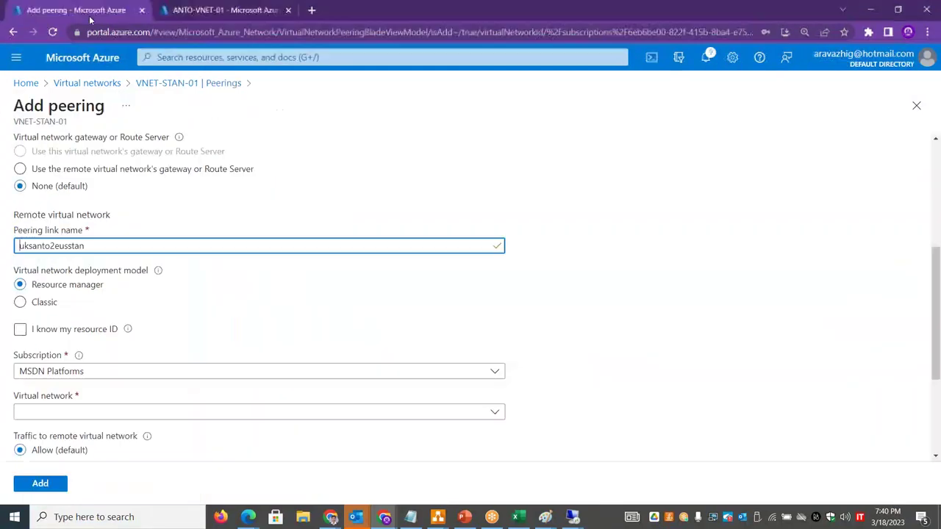
pyautogui.click(25, 332)
pyautogui.click(70, 375)
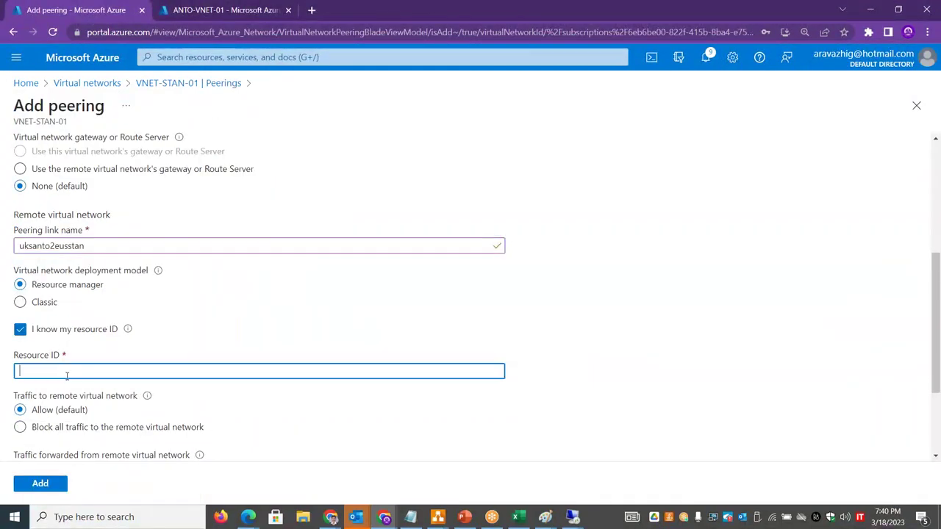
pyautogui.write('/subscriptions/6eb6be00-822f-415b-8ba4-e75cf02fce01/resourceGroups/RG-PRD-STAN-001/providers/Microsoft.Network/virtualNetworks/ANTO-VNET-01')
pyautogui.scroll(-2, 494, 304)
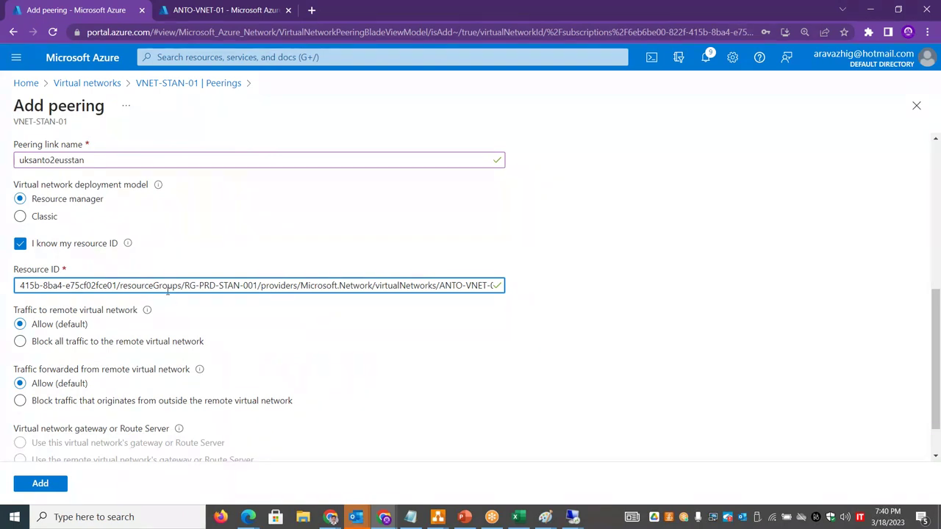
pyautogui.scroll(5, 932, 294)
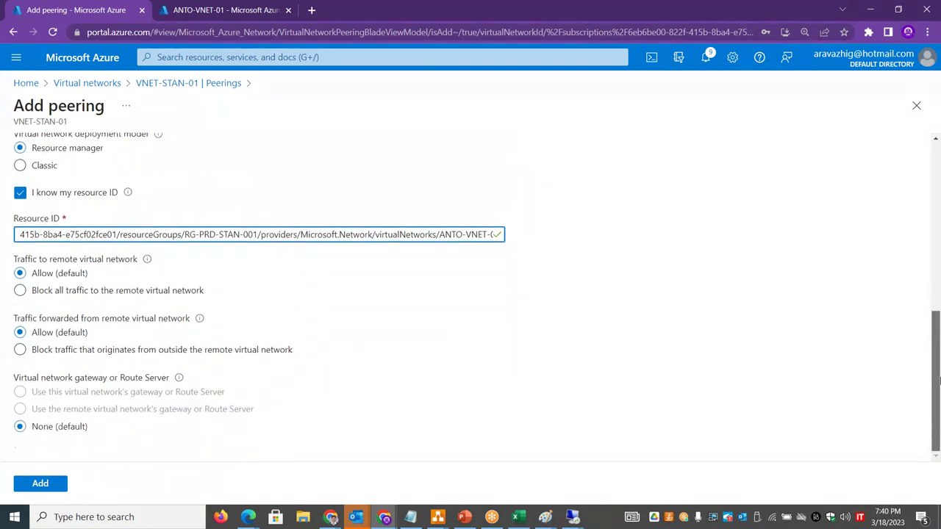
pyautogui.click(39, 483)
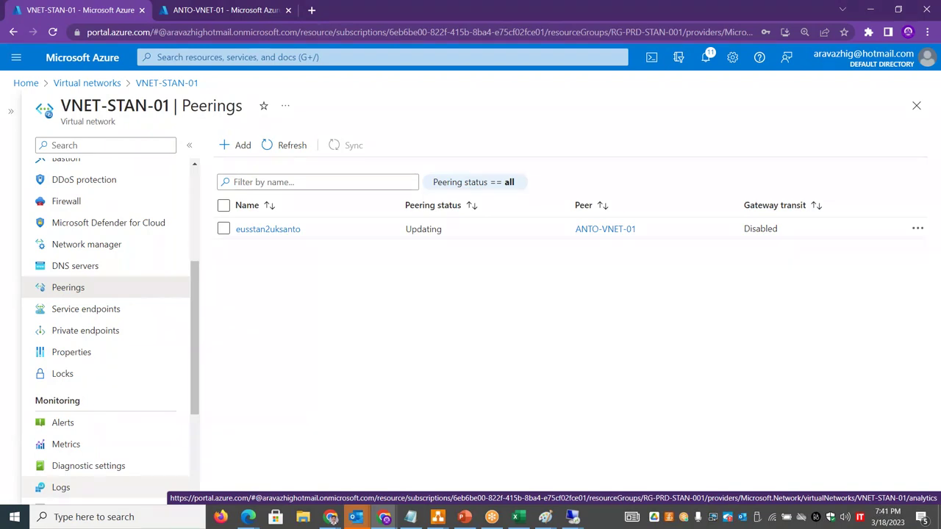
pyautogui.hotkey('alt', 'Tab')
pyautogui.hotkey('alt', 'Tab')
pyautogui.hotkey('alt', 'Tab')
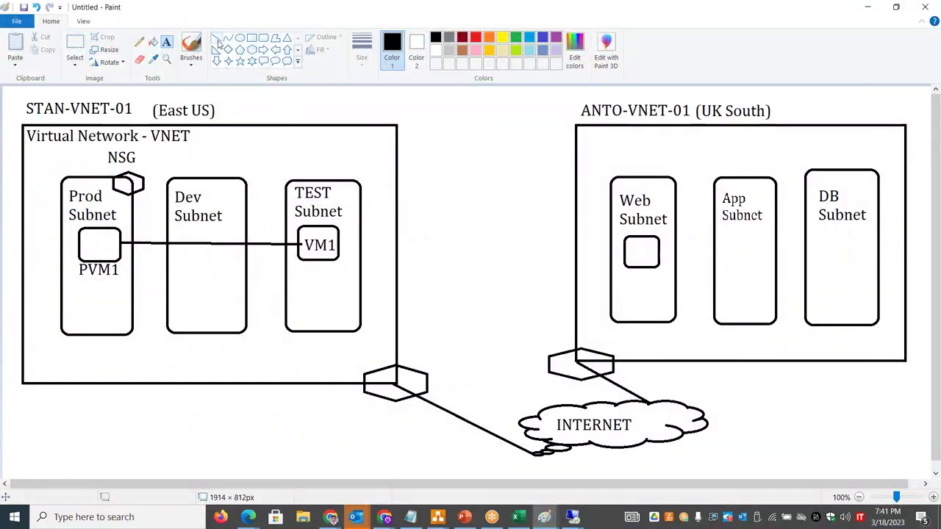
# - Draw a straight line joining the two VNET boxes and label the internet link 'ISP'
pyautogui.click(217, 39)
pyautogui.moveTo(397, 215); pyautogui.dragTo(579, 214)
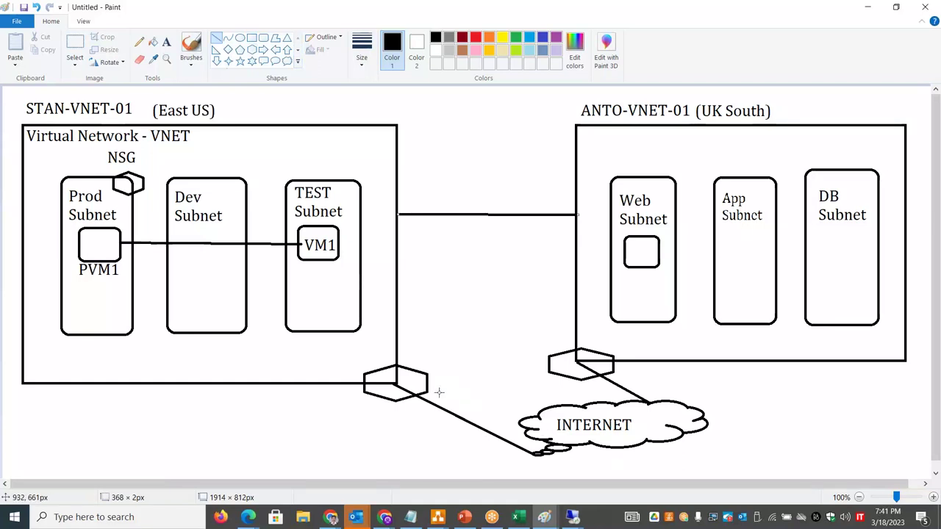
pyautogui.click(166, 41)
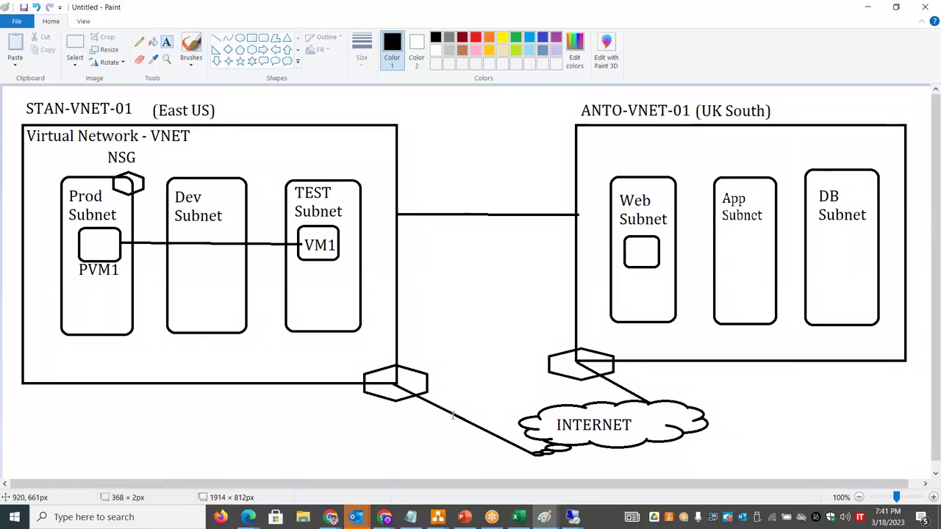
pyautogui.click(462, 403)
pyautogui.write('ISP')
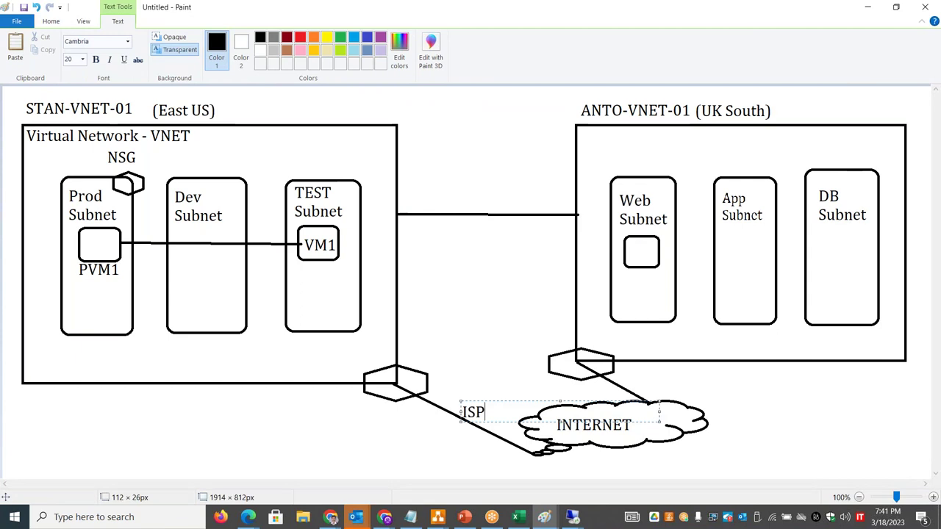
pyautogui.click(502, 292)
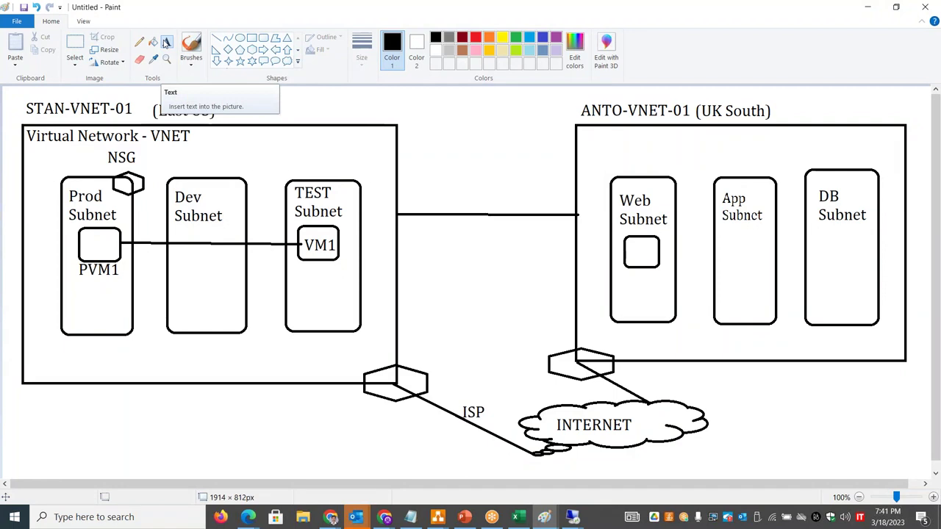
# - Add the label 'MS Backbone NW' on the line between the two VNETs
pyautogui.click(166, 42)
pyautogui.click(426, 200)
pyautogui.write('M')
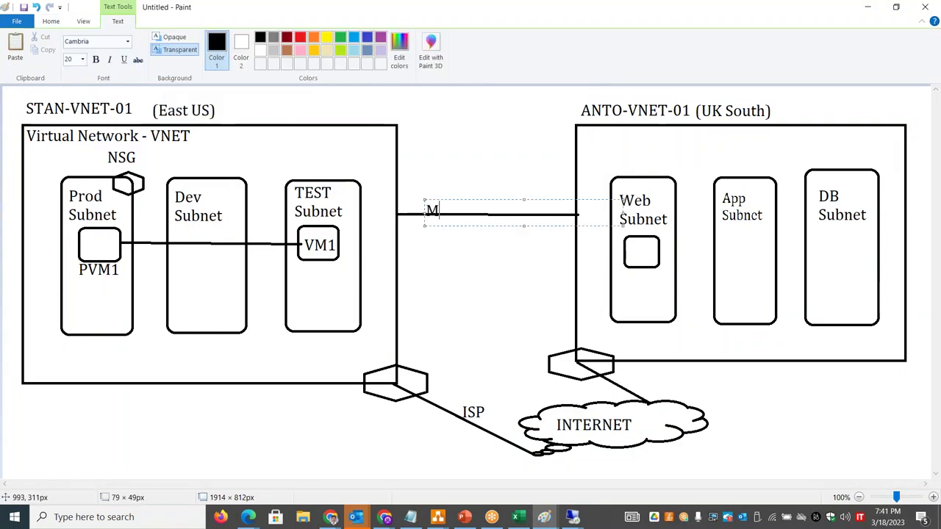
pyautogui.write('S Back')
pyautogui.press('BackSpace')
pyautogui.press('BackSpace')
pyautogui.write('ack')
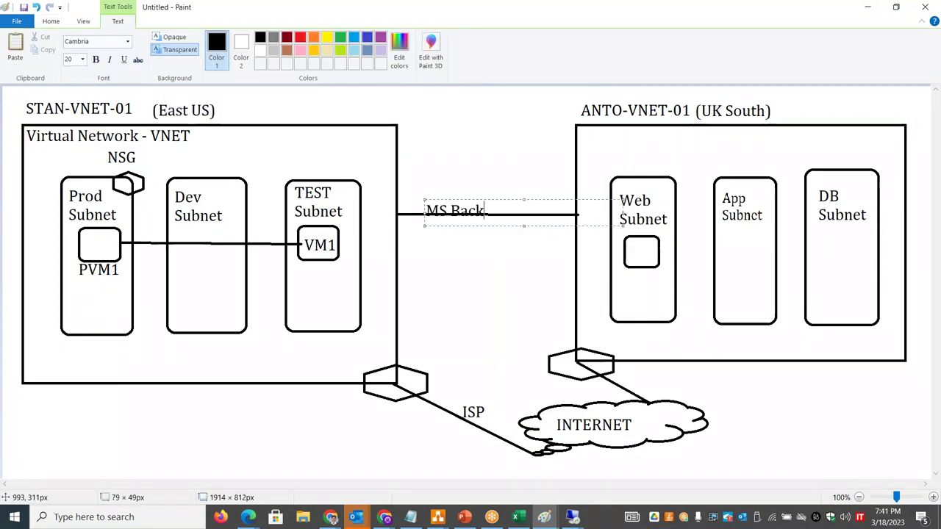
pyautogui.write('bone NW')
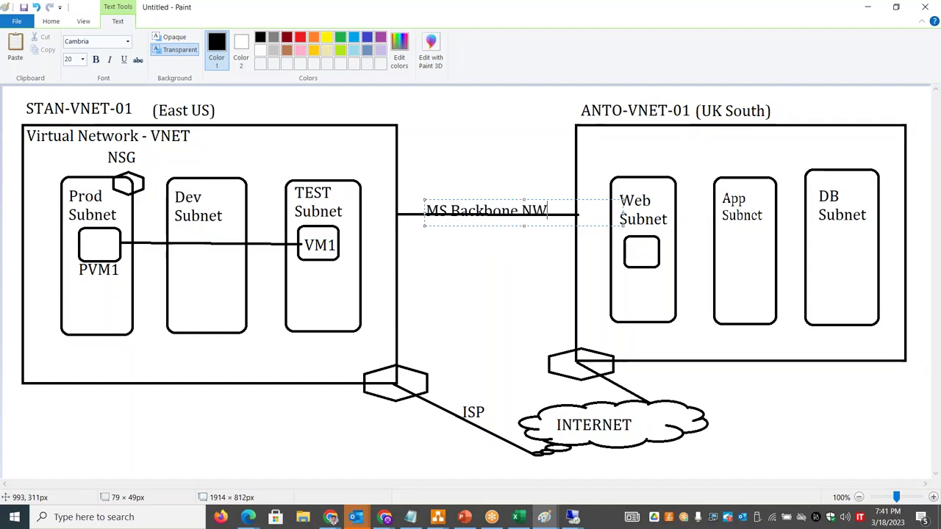
pyautogui.moveTo(505, 199); pyautogui.dragTo(502, 194)
pyautogui.click(473, 261)
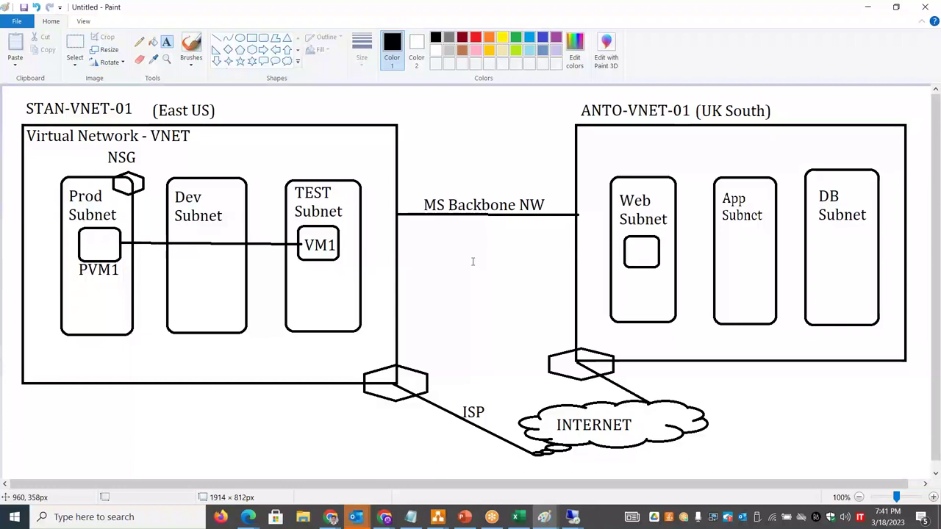